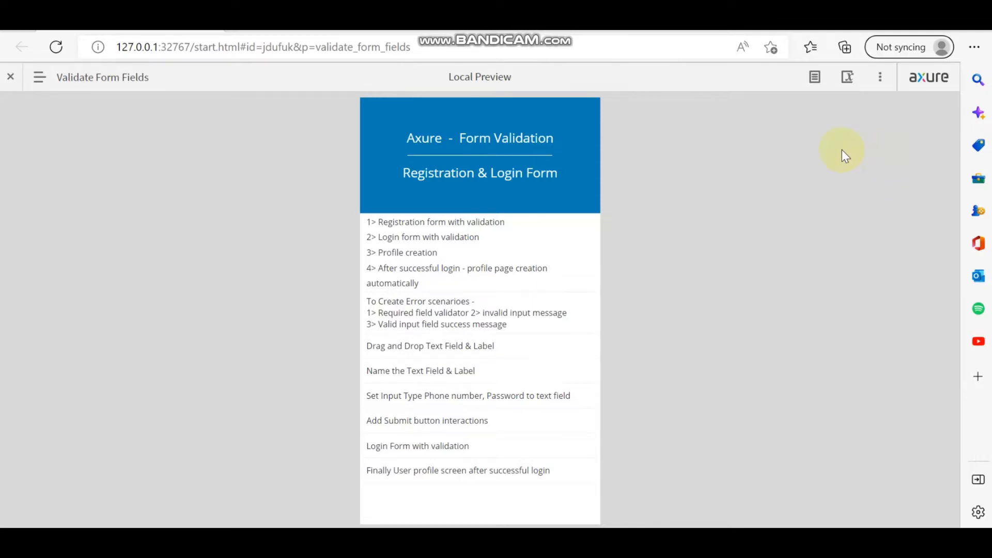
# - Back in the editor, add a page after Validate Form Fields and name it Hello
pyautogui.click(589, 541)
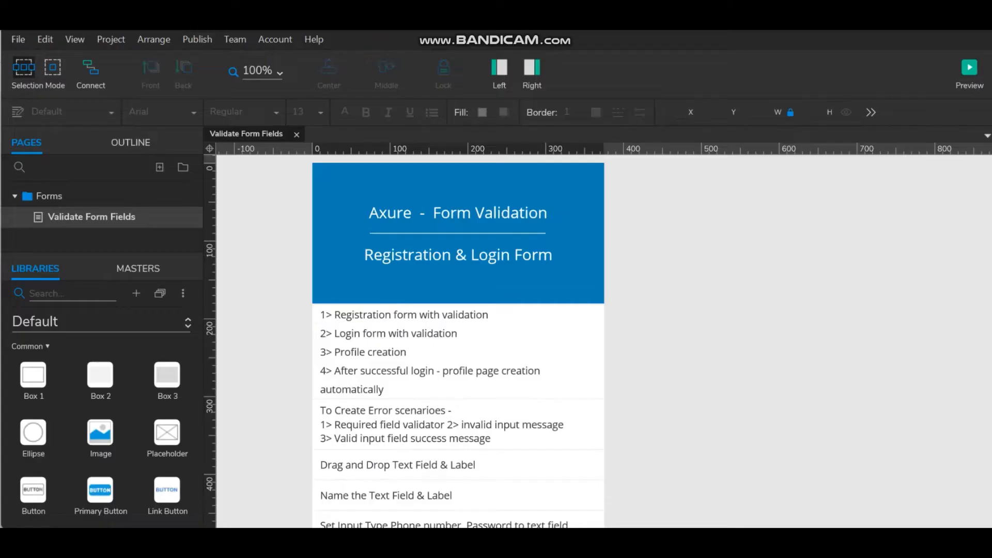
pyautogui.rightClick(91, 216)
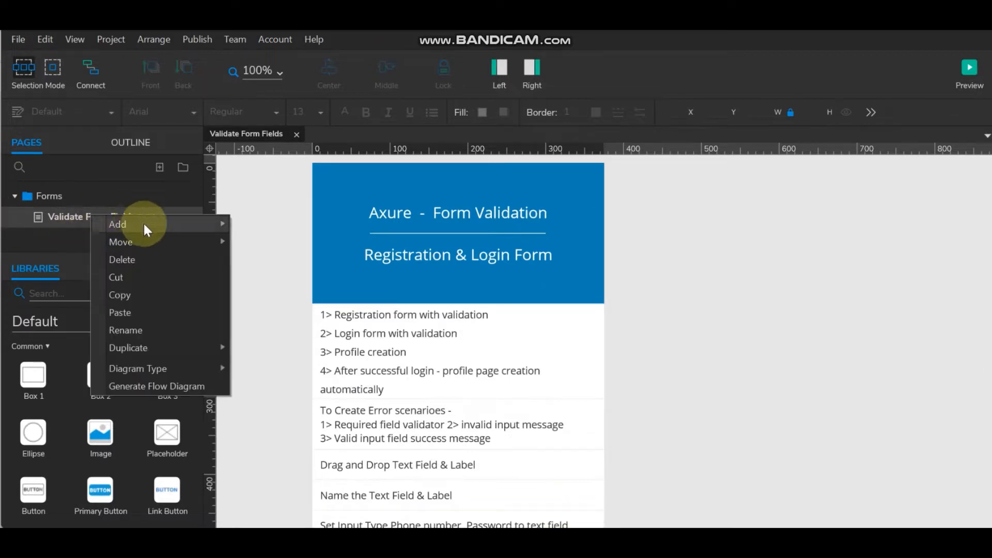
pyautogui.moveTo(145, 224)
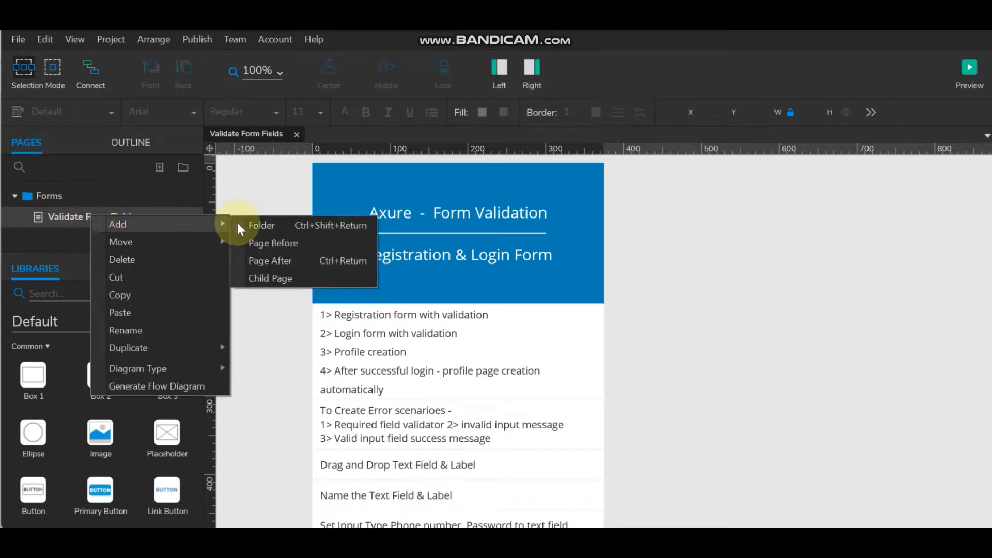
pyautogui.click(270, 261)
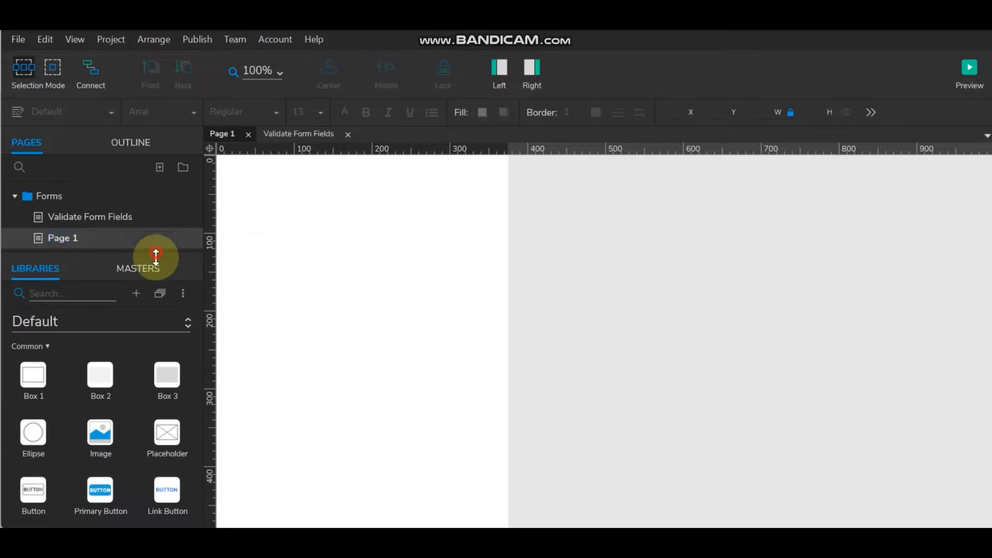
pyautogui.moveTo(155, 258); pyautogui.dragTo(155, 361)
pyautogui.click(71, 240)
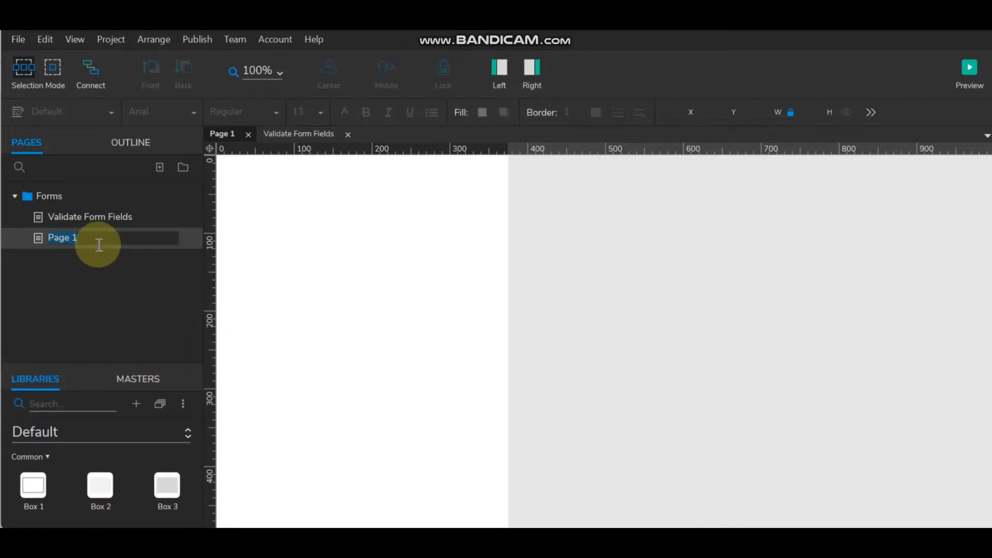
pyautogui.write('Hello')
# - Confirm the Hello page name and enlarge the component library panel
pyautogui.click(316, 255)
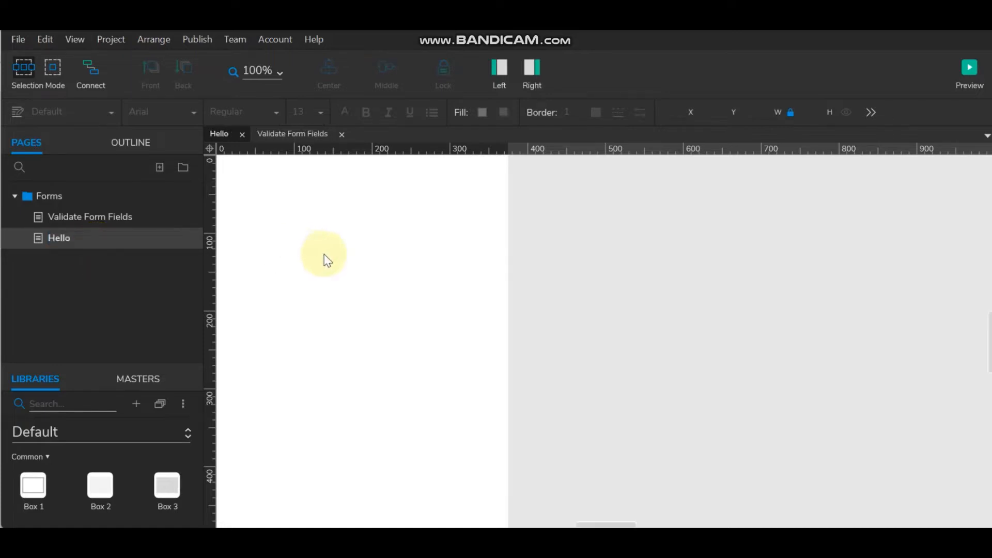
pyautogui.moveTo(615, 522); pyautogui.dragTo(586, 516)
pyautogui.scroll(3, 580, 469)
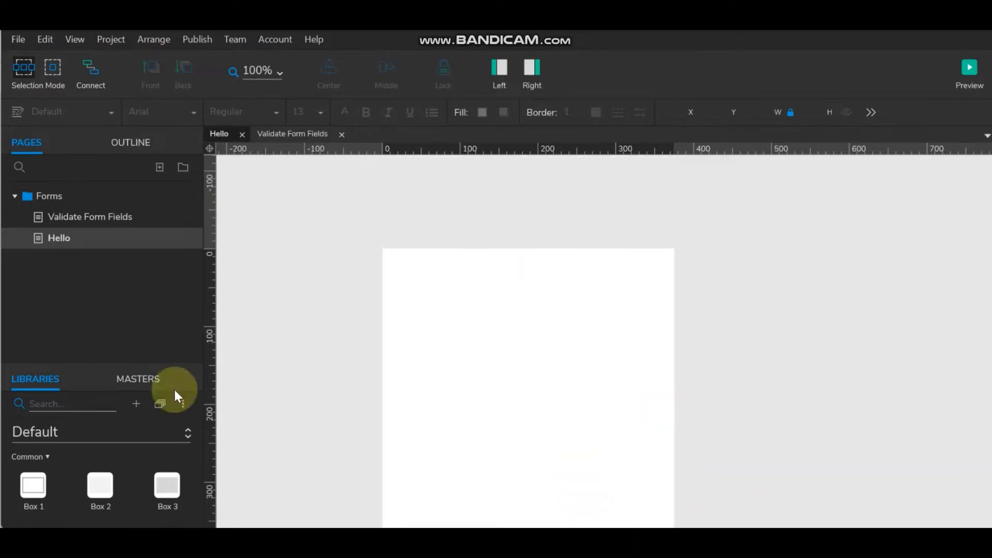
pyautogui.moveTo(94, 361); pyautogui.dragTo(106, 234)
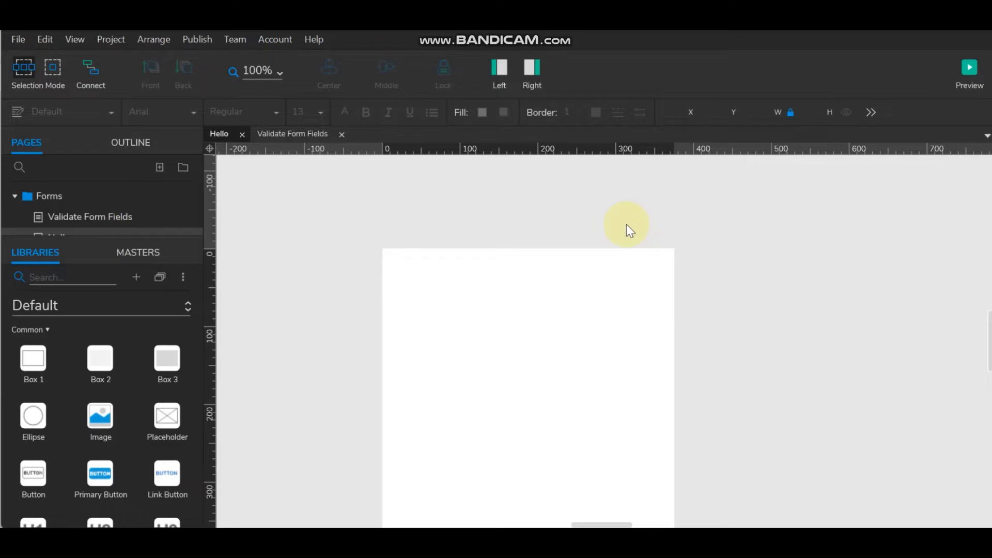
pyautogui.scroll(-5, 560, 397)
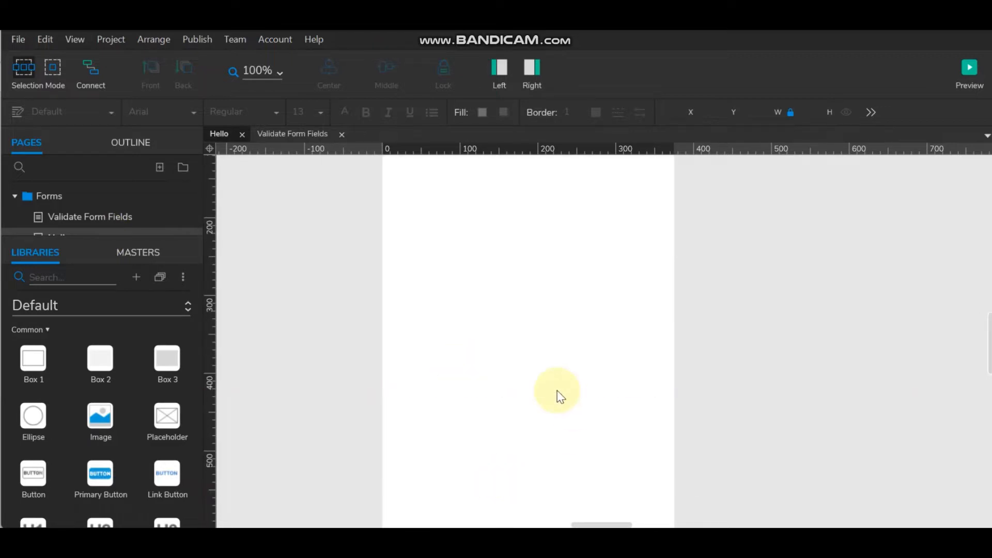
pyautogui.scroll(5, 560, 396)
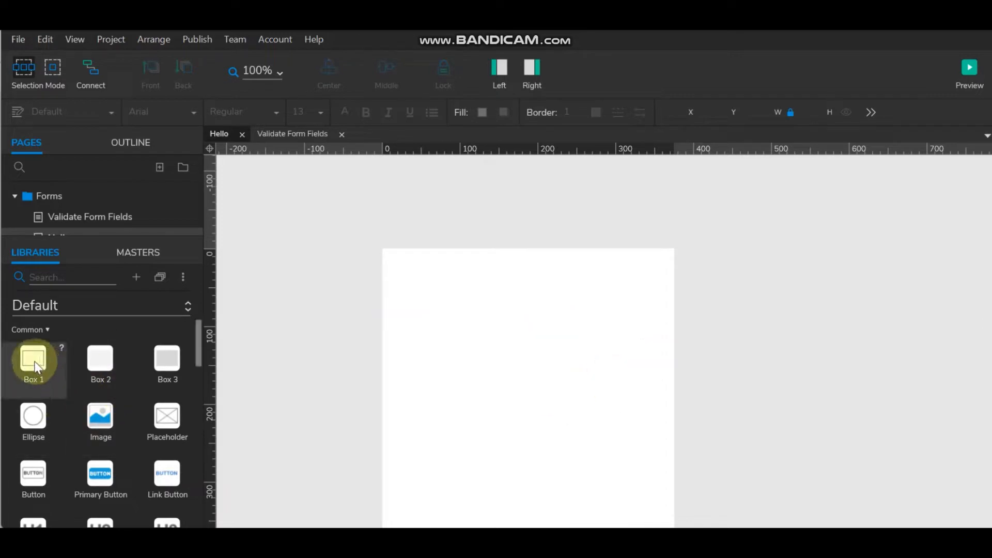
# - Drop Box 1 at the page's top-left and stretch it to 375 × 667
pyautogui.moveTo(36, 368); pyautogui.dragTo(383, 254)
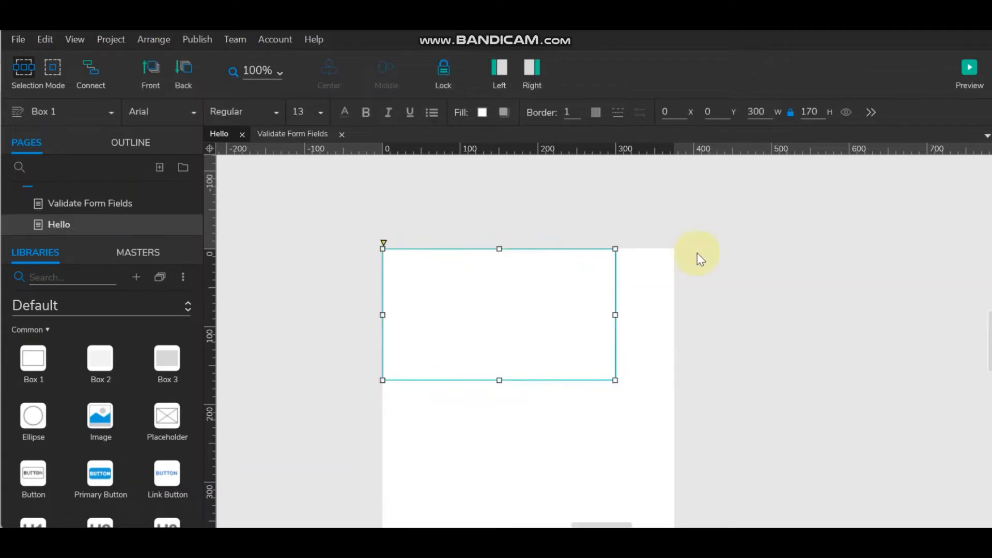
pyautogui.moveTo(615, 315); pyautogui.dragTo(672, 313)
pyautogui.scroll(-4, 547, 314)
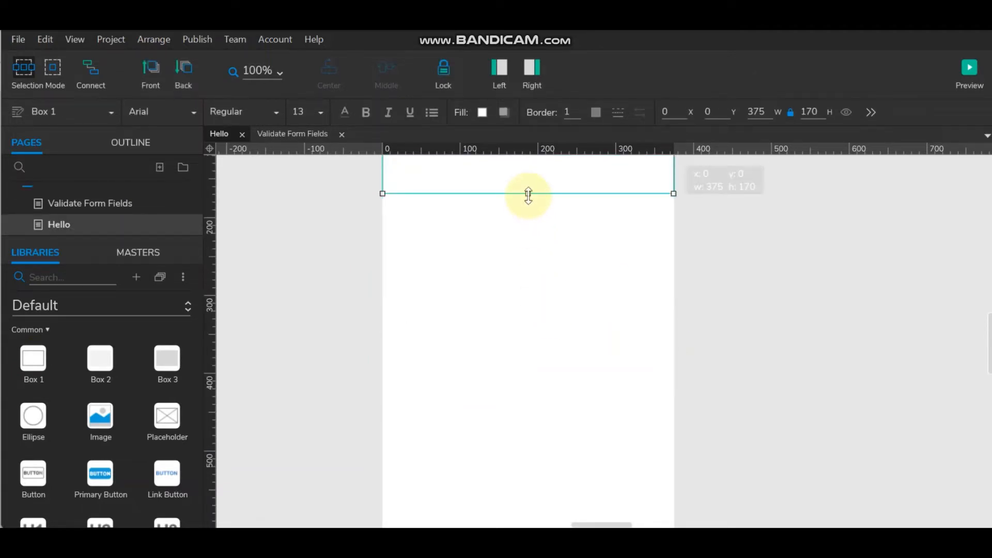
pyautogui.moveTo(528, 196); pyautogui.dragTo(527, 434)
pyautogui.scroll(-2, 534, 409)
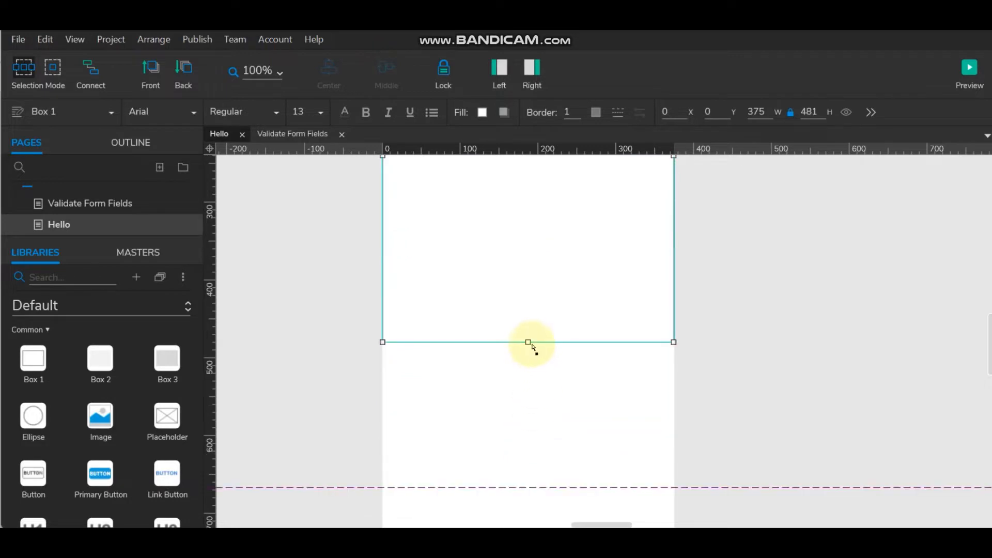
pyautogui.moveTo(528, 342); pyautogui.dragTo(529, 481)
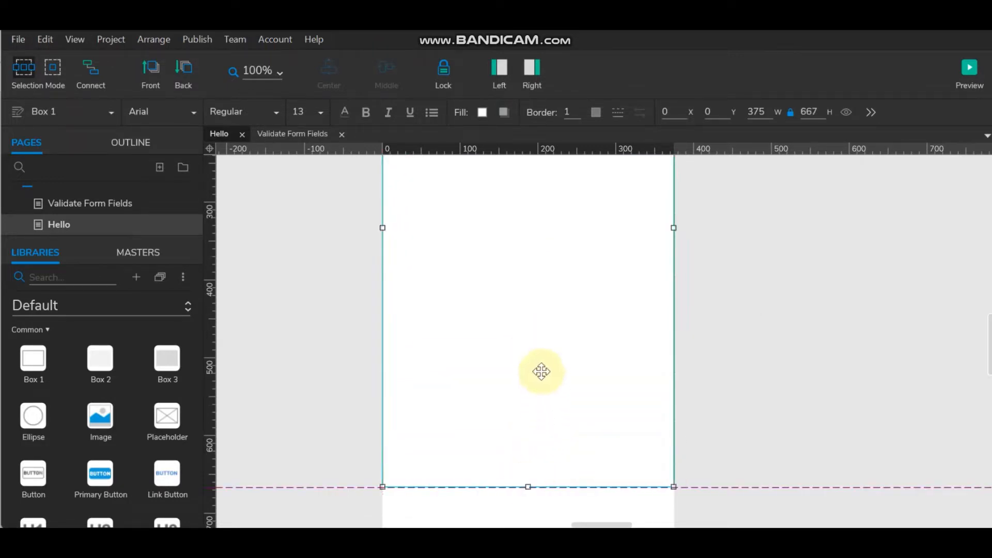
pyautogui.scroll(5, 540, 370)
# - Set the full-page box's border to 0
pyautogui.click(705, 342)
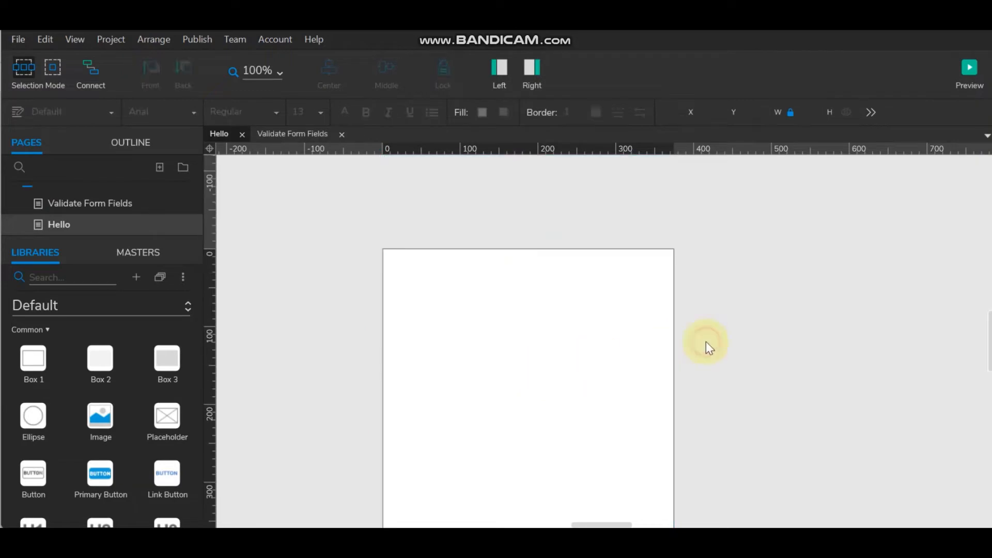
pyautogui.click(534, 295)
pyautogui.click(580, 117)
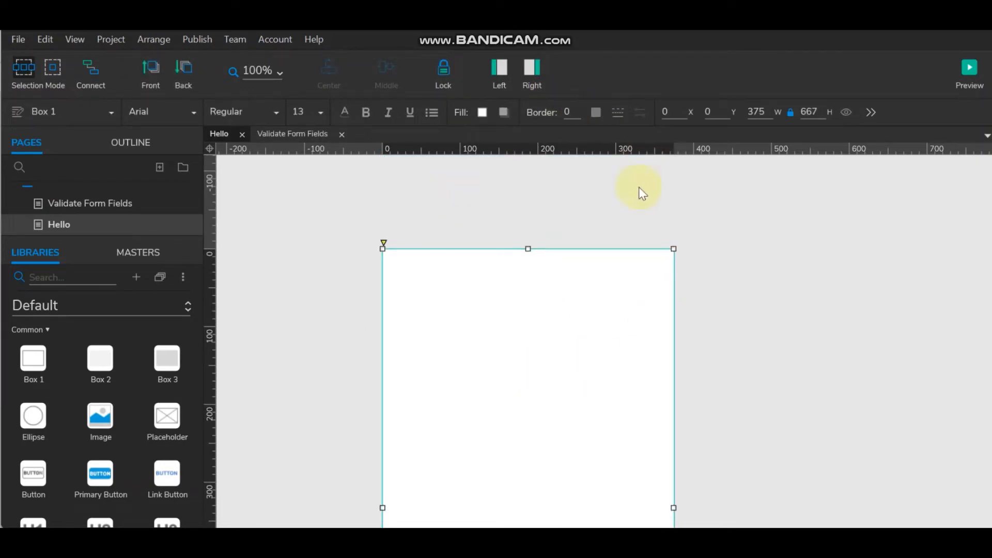
pyautogui.click(638, 187)
pyautogui.click(522, 296)
# - Convert the box into a dynamic panel named Hello
pyautogui.rightClick(523, 296)
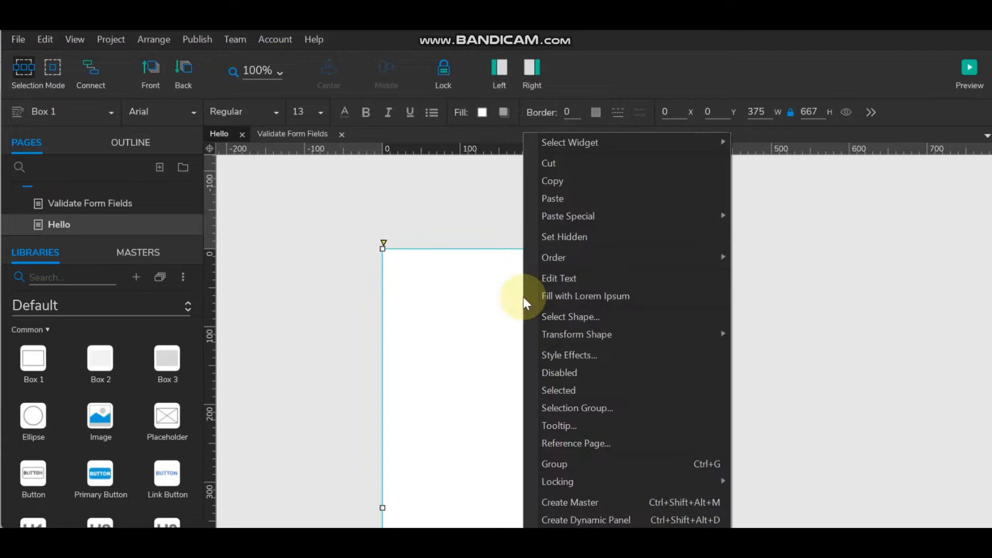
pyautogui.click(585, 518)
pyautogui.click(814, 286)
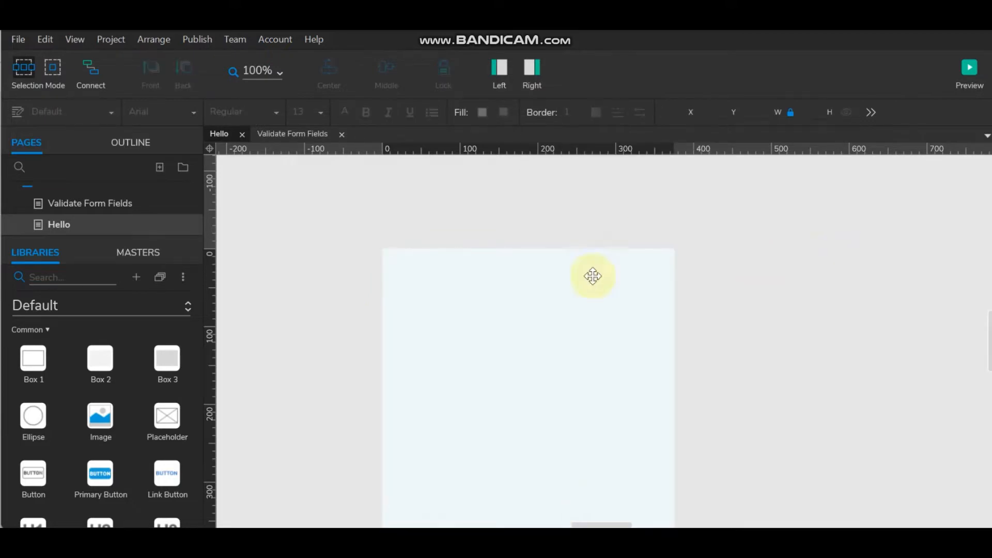
pyautogui.click(573, 299)
pyautogui.click(532, 70)
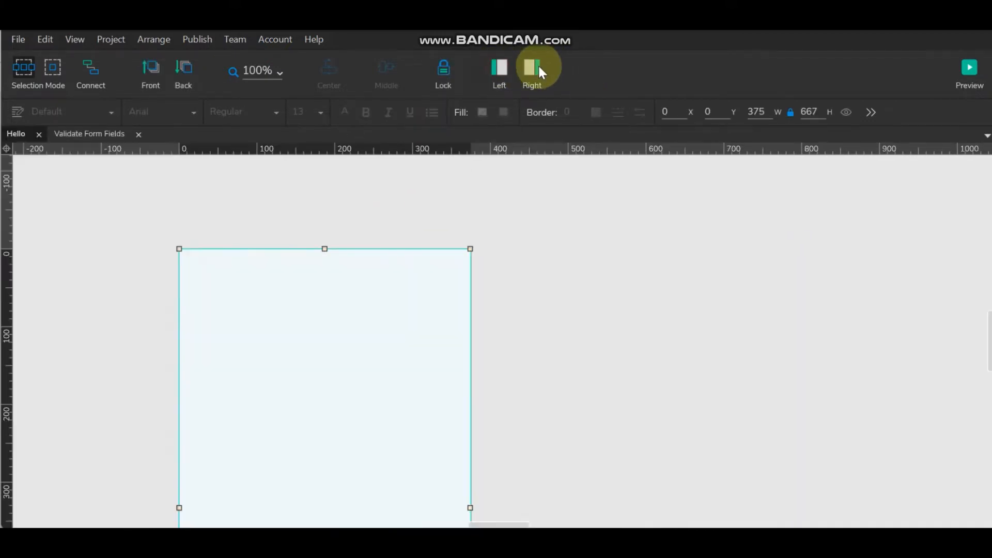
pyautogui.click(777, 176)
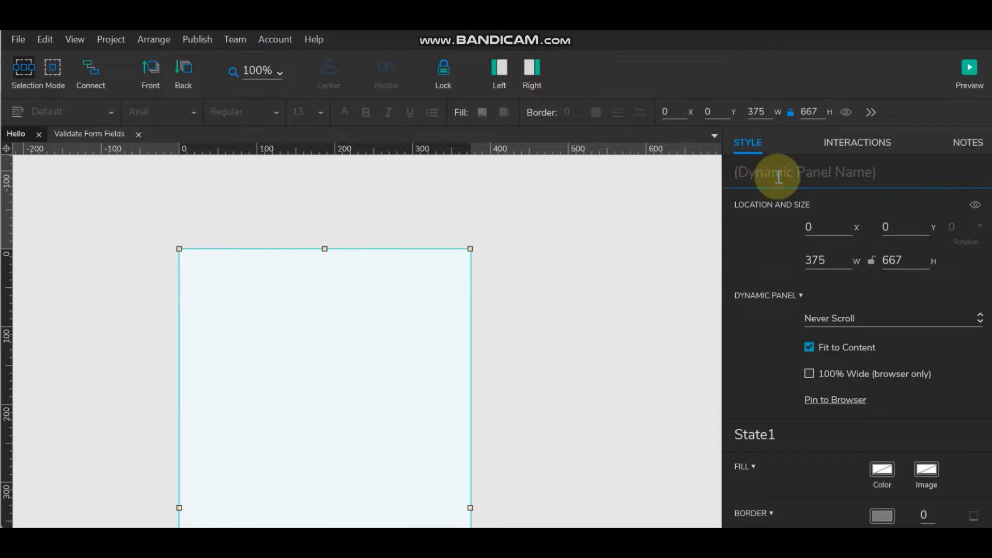
pyautogui.write('Hello')
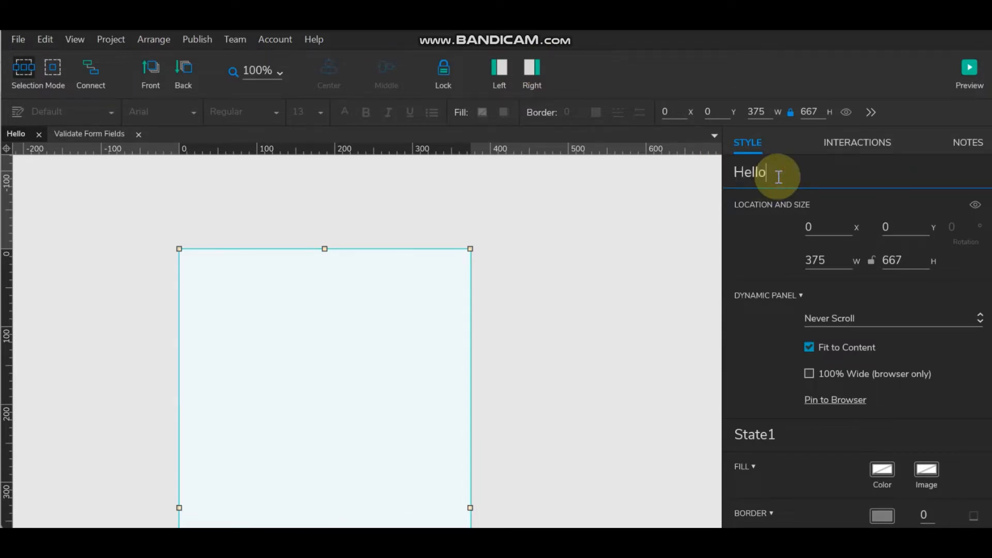
pyautogui.click(540, 316)
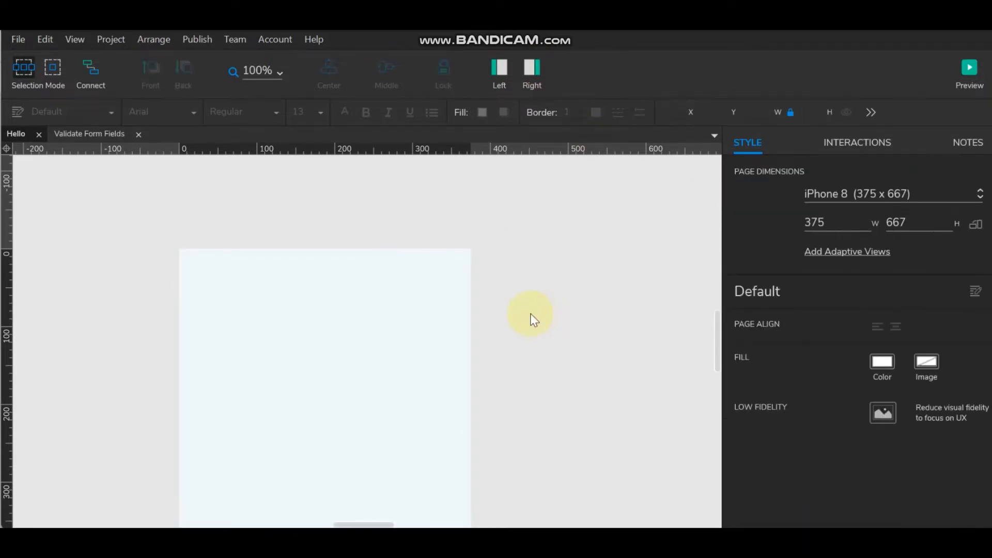
pyautogui.moveTo(375, 522); pyautogui.dragTo(361, 516)
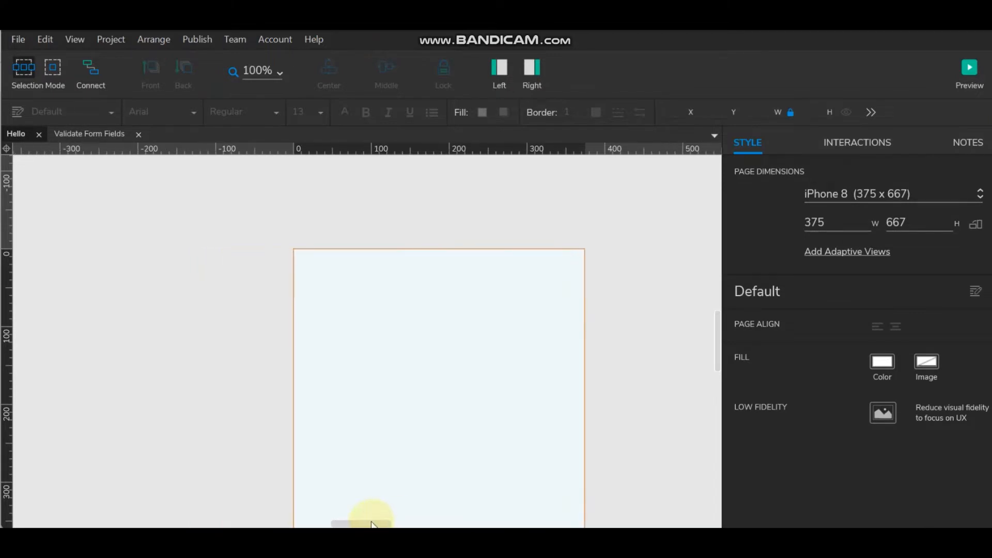
# - Rename the Hello panel's State1 to Reg and open that state for editing
pyautogui.doubleClick(484, 345)
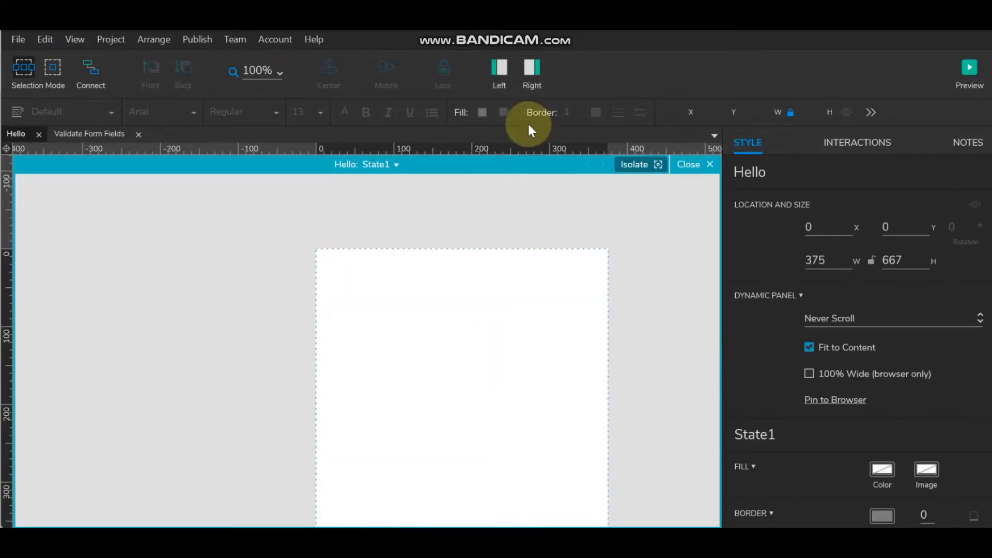
pyautogui.click(392, 168)
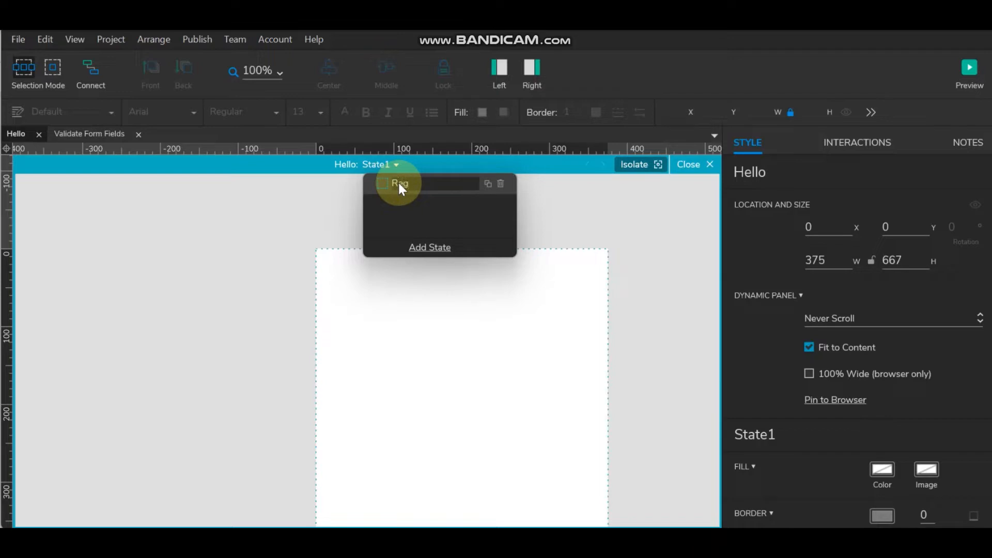
pyautogui.click(553, 203)
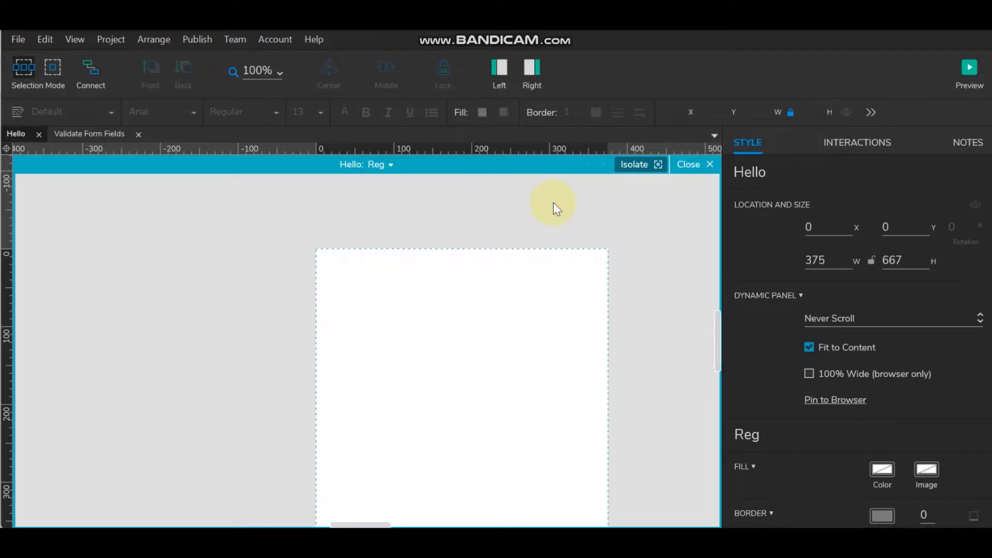
pyautogui.click(537, 70)
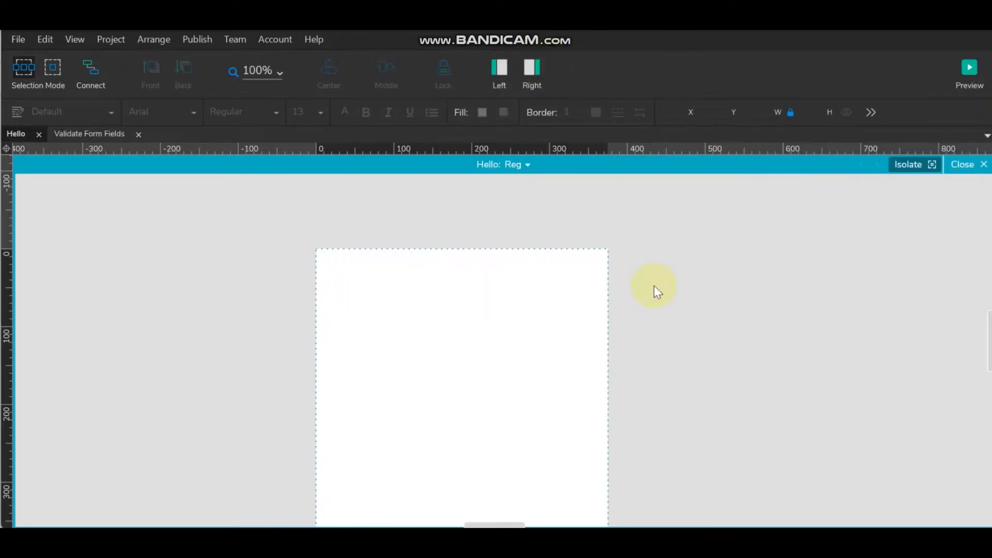
pyautogui.moveTo(494, 522); pyautogui.dragTo(493, 524)
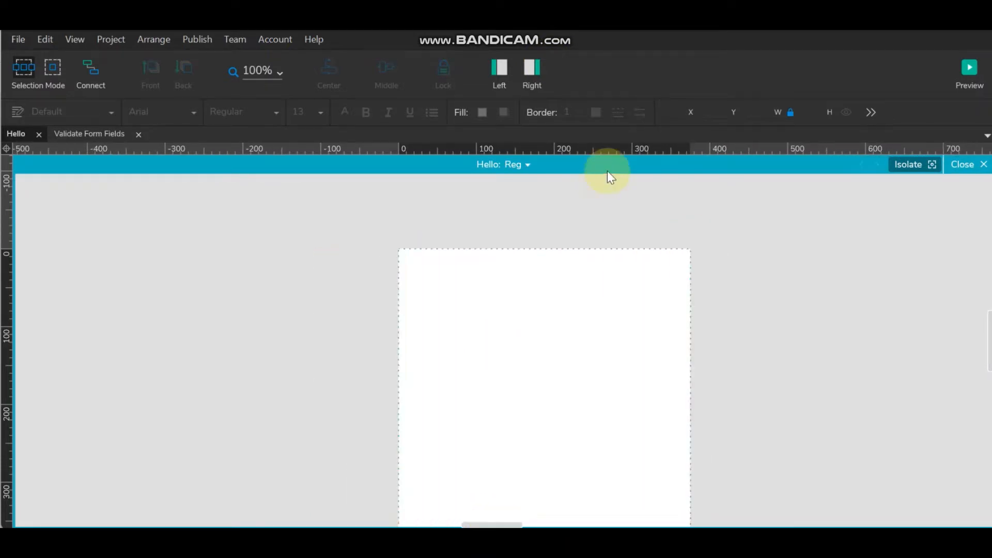
pyautogui.click(504, 63)
pyautogui.moveTo(597, 522); pyautogui.dragTo(602, 522)
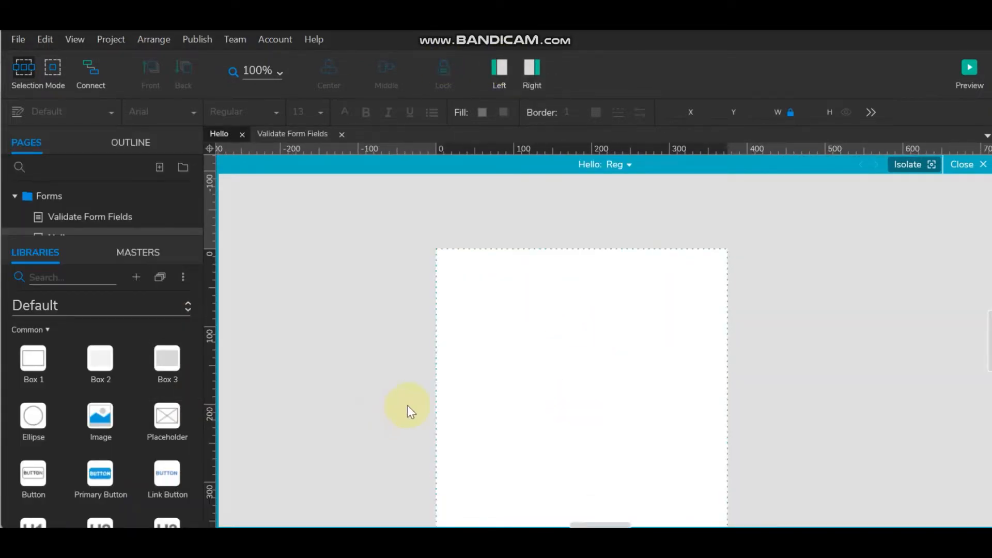
# - Add a 375 × 47 box at 0,0 in the Reg state labelled 'Sign Up Form'
pyautogui.moveTo(34, 368); pyautogui.dragTo(437, 253)
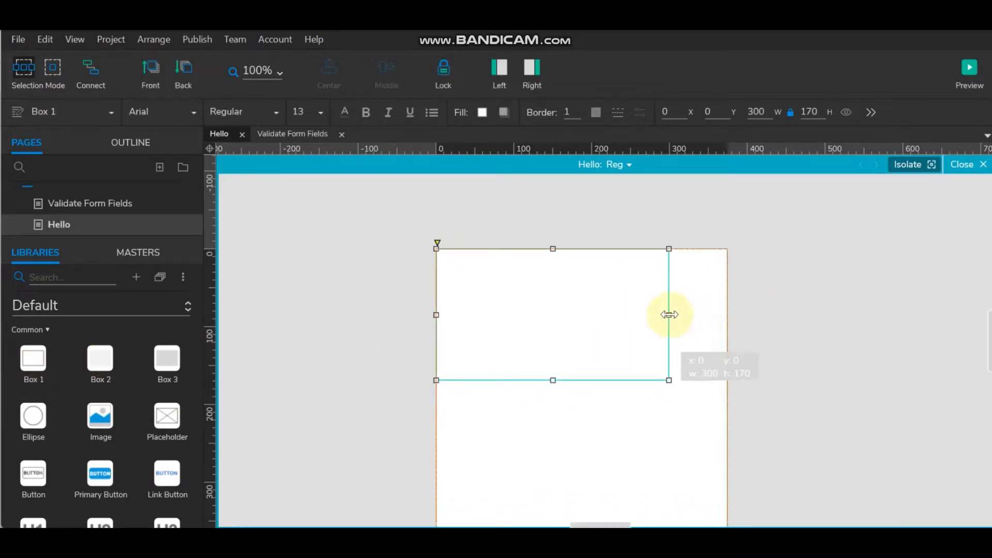
pyautogui.moveTo(669, 312); pyautogui.dragTo(726, 314)
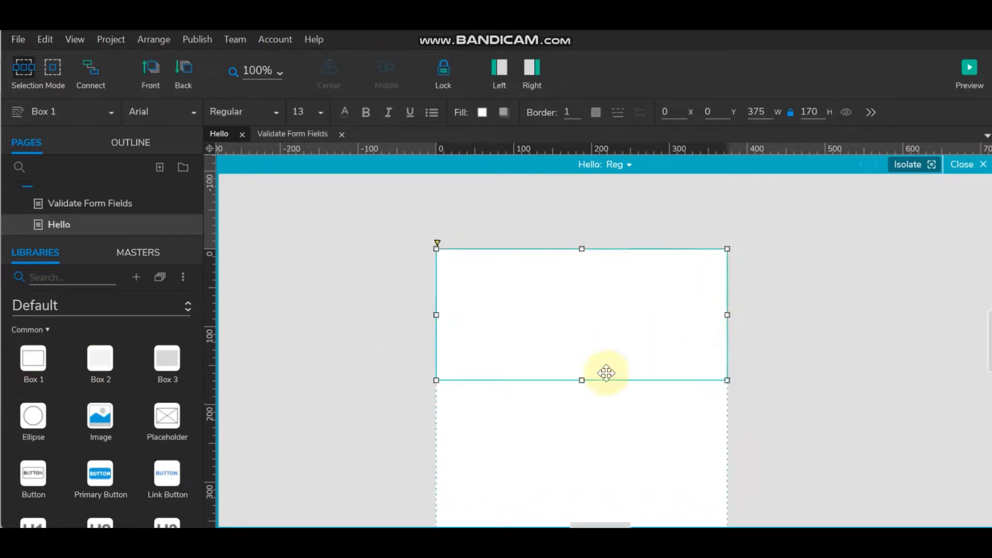
pyautogui.moveTo(580, 380); pyautogui.dragTo(581, 285)
pyautogui.doubleClick(576, 270)
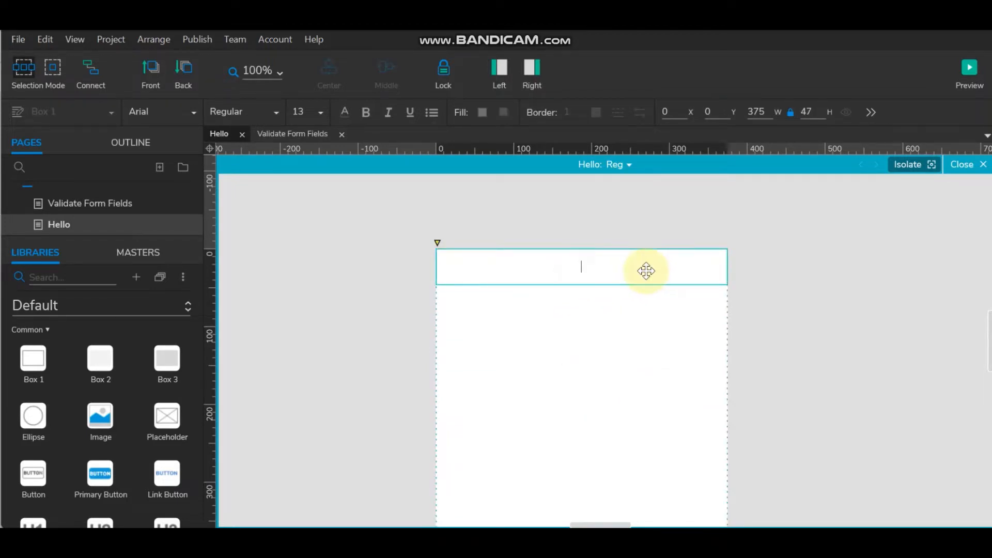
pyautogui.write('Sign Up Form')
pyautogui.click(569, 216)
pyautogui.click(615, 272)
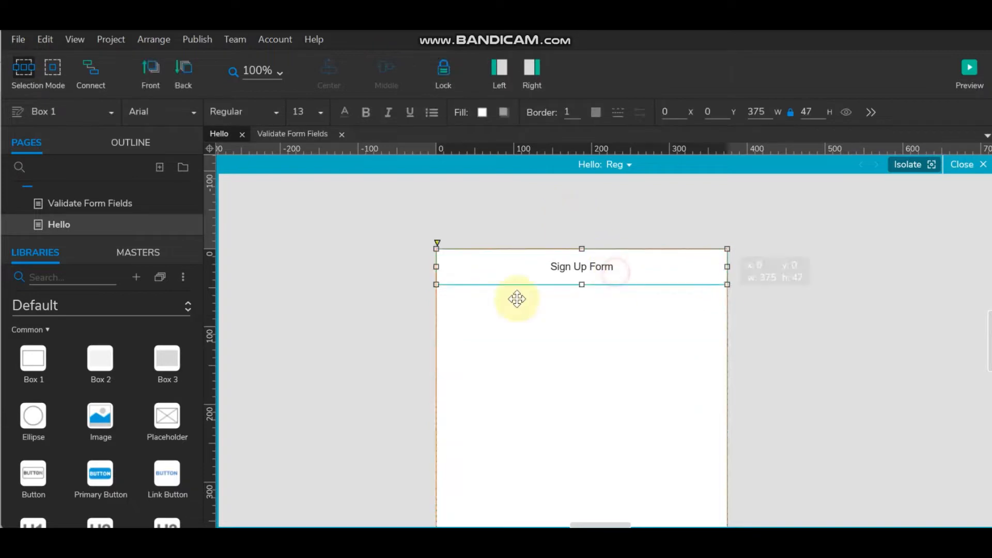
# - Give the header box a purple fill and white text
pyautogui.click(483, 113)
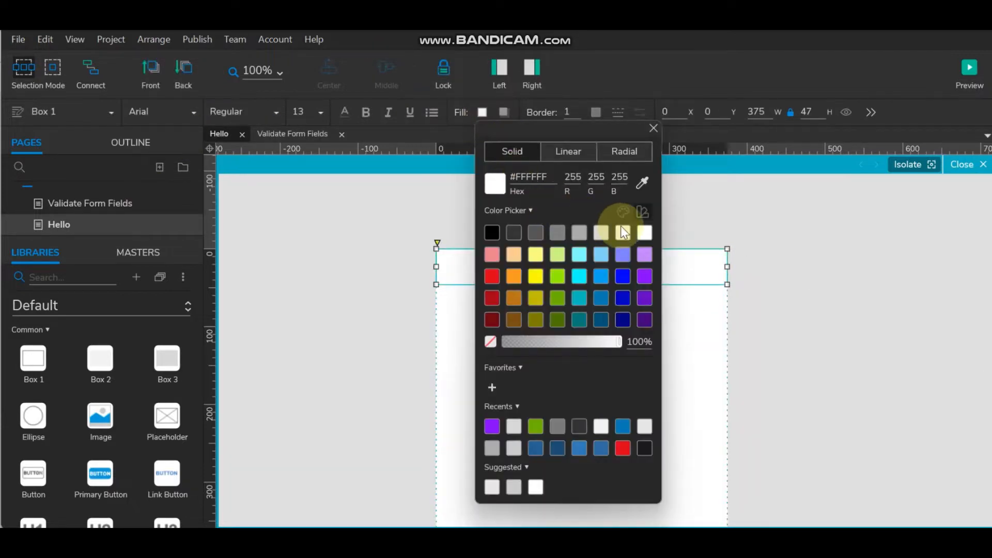
pyautogui.click(645, 272)
pyautogui.click(731, 212)
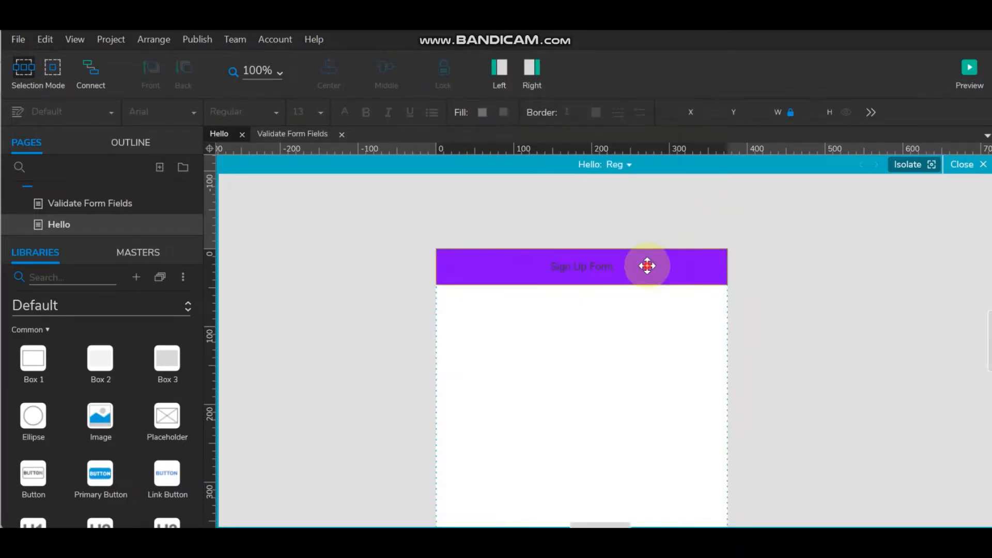
pyautogui.click(350, 116)
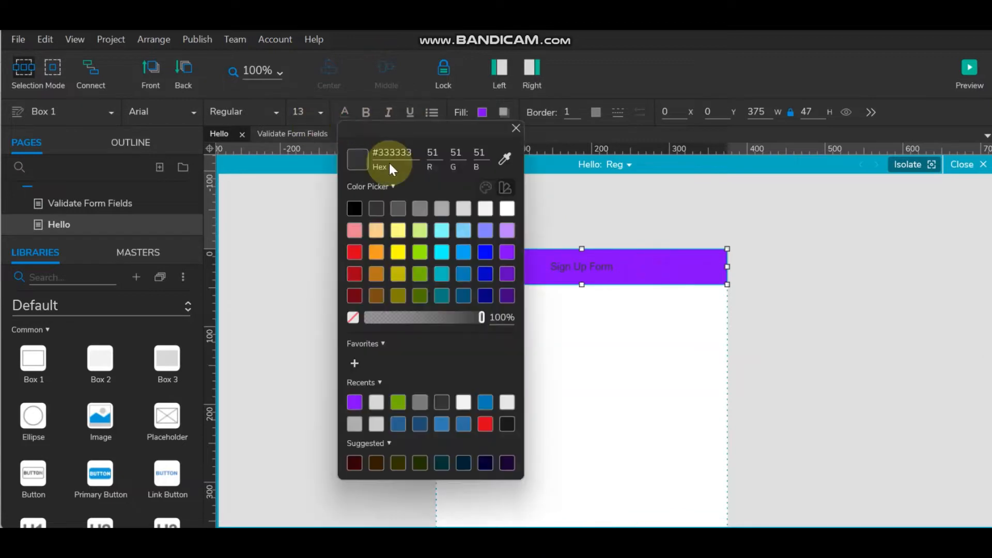
pyautogui.click(504, 208)
pyautogui.click(632, 196)
pyautogui.click(568, 257)
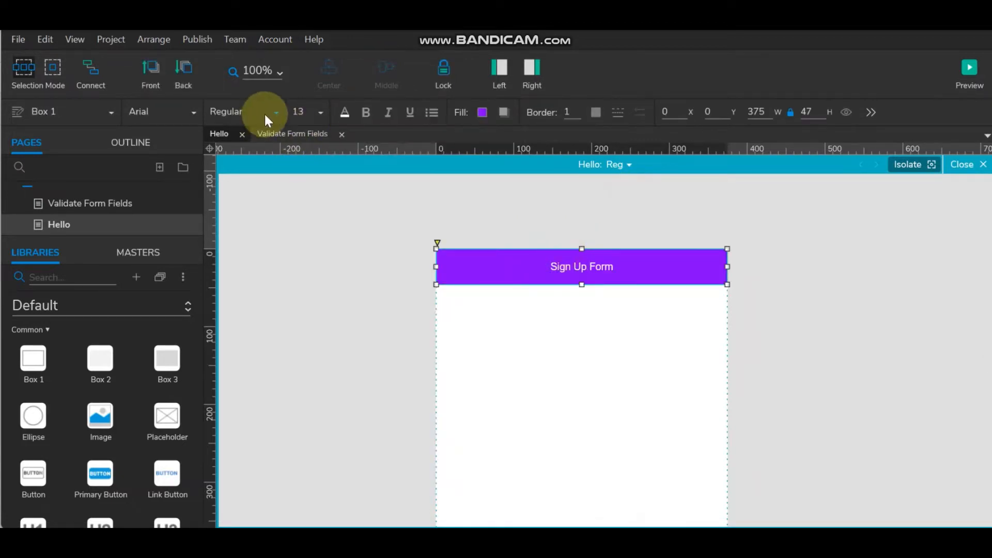
# - Set the header font to Lato at size 16
pyautogui.click(190, 109)
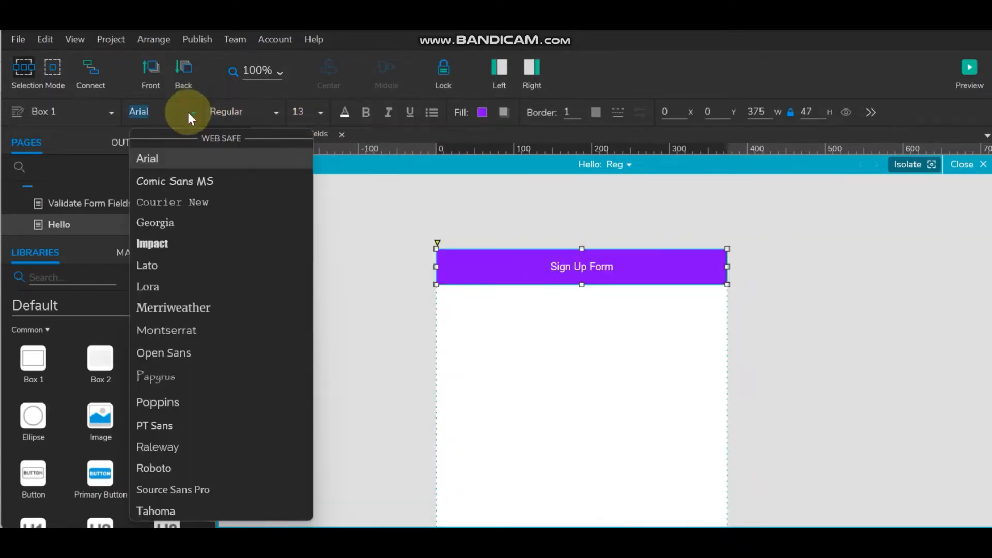
pyautogui.click(189, 263)
pyautogui.click(452, 201)
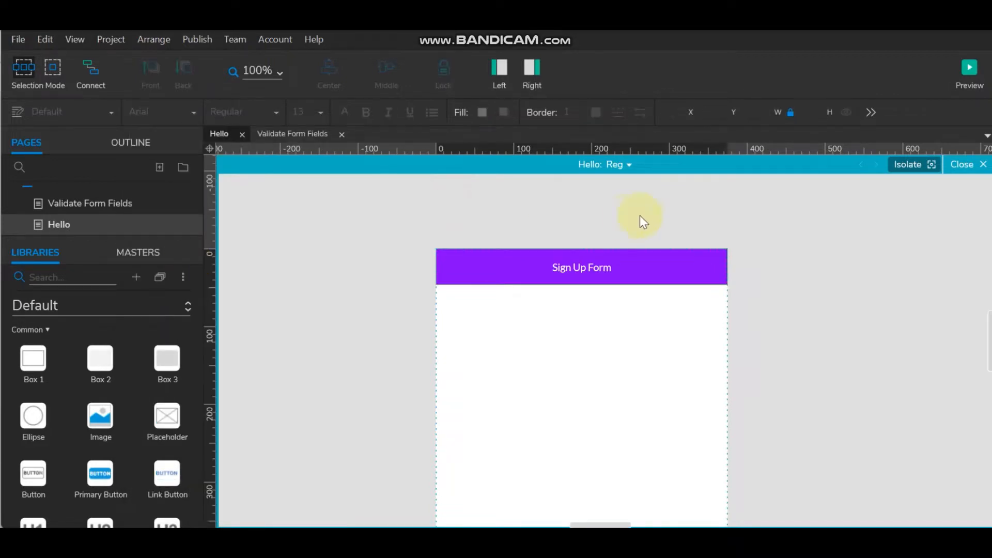
pyautogui.click(629, 264)
pyautogui.click(319, 111)
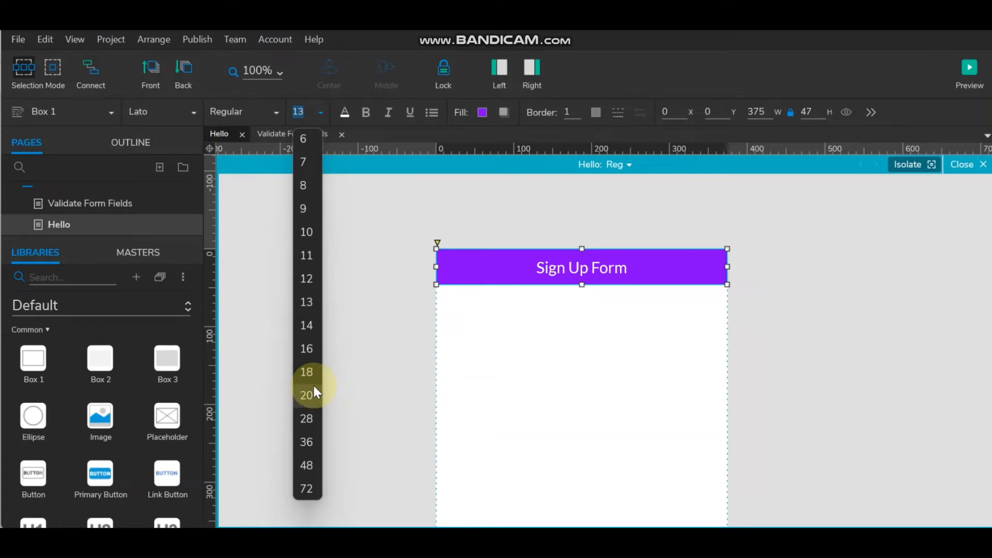
pyautogui.click(317, 350)
pyautogui.click(440, 198)
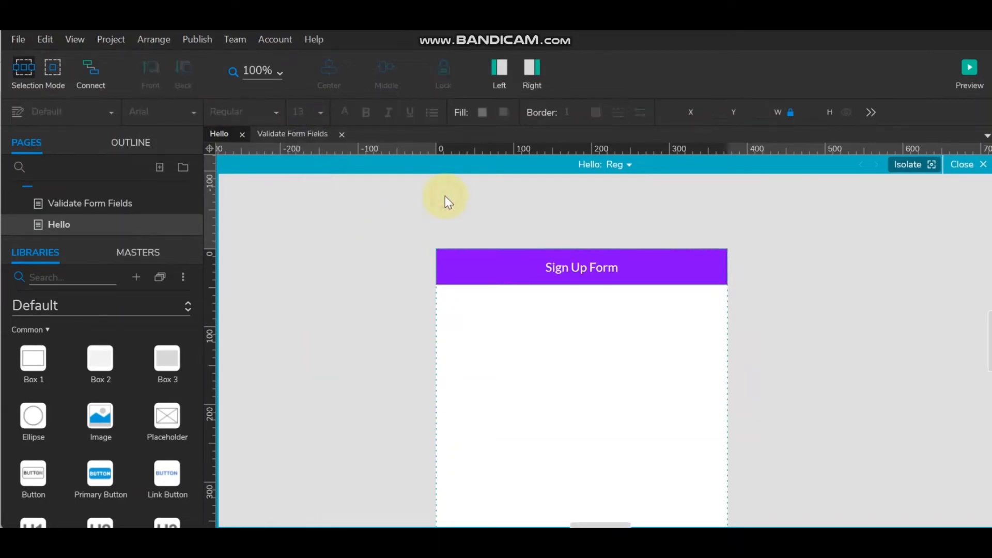
pyautogui.click(531, 274)
# - Remove the header border and add a shadow with X and Y offsets of 1
pyautogui.click(579, 113)
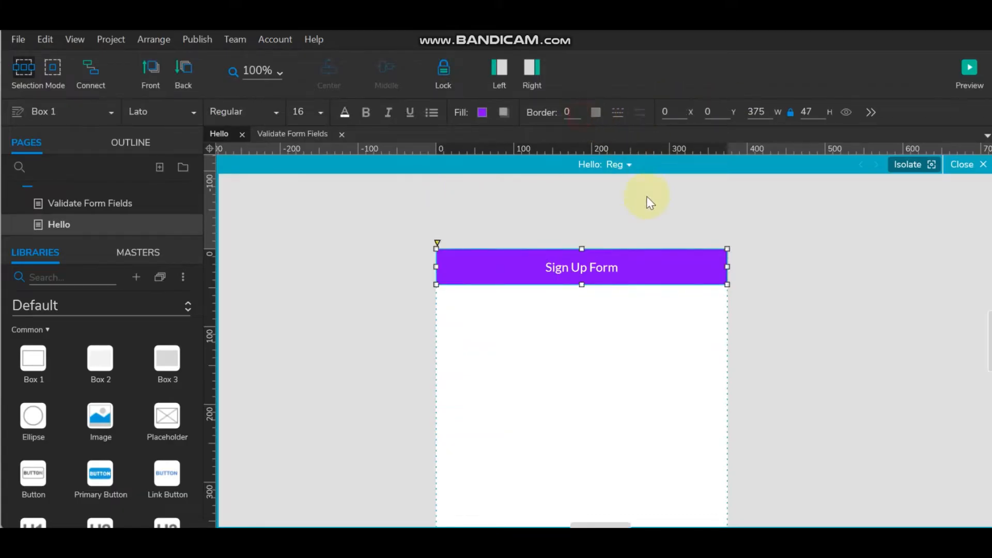
pyautogui.click(646, 196)
pyautogui.click(630, 277)
pyautogui.click(504, 113)
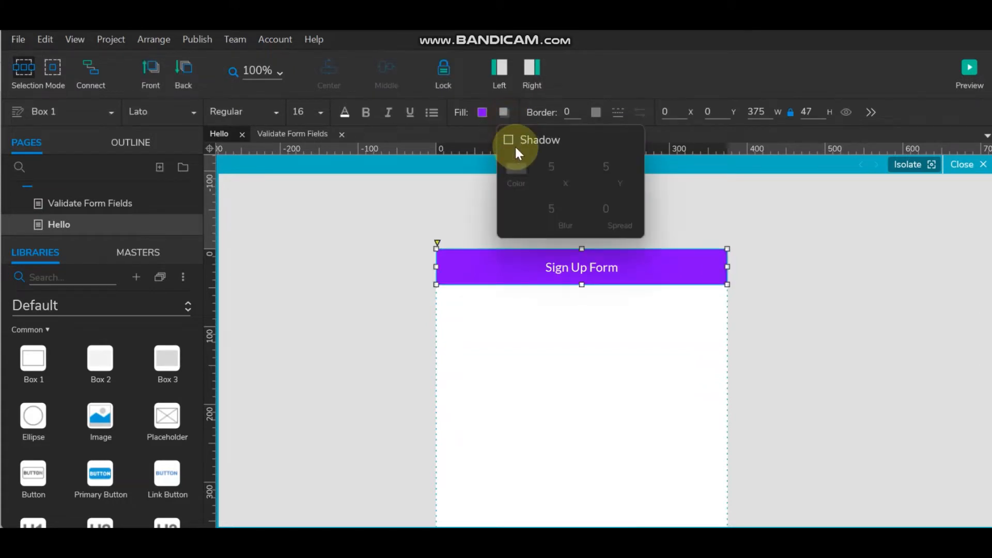
pyautogui.click(509, 140)
pyautogui.click(556, 169)
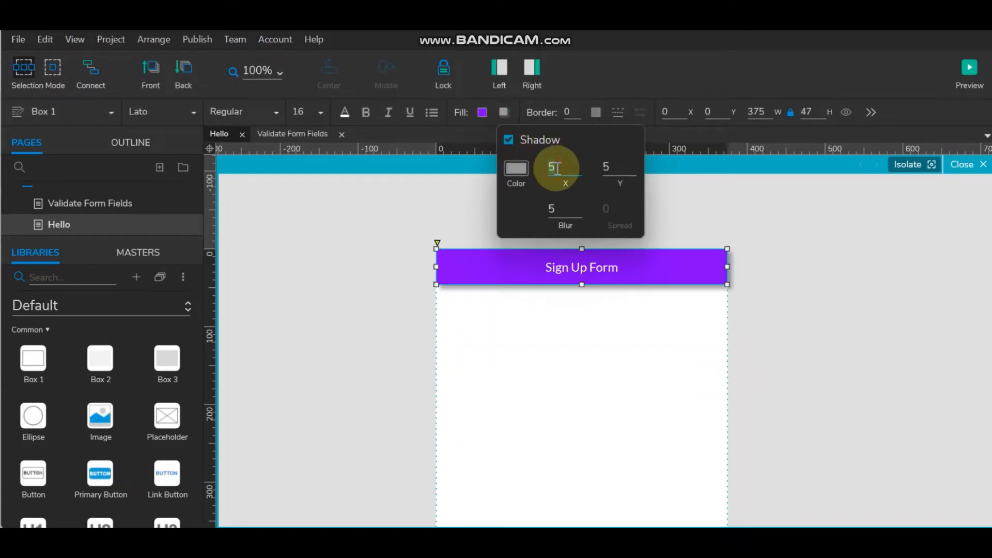
pyautogui.write('1')
pyautogui.click(610, 169)
pyautogui.write('1')
pyautogui.click(839, 203)
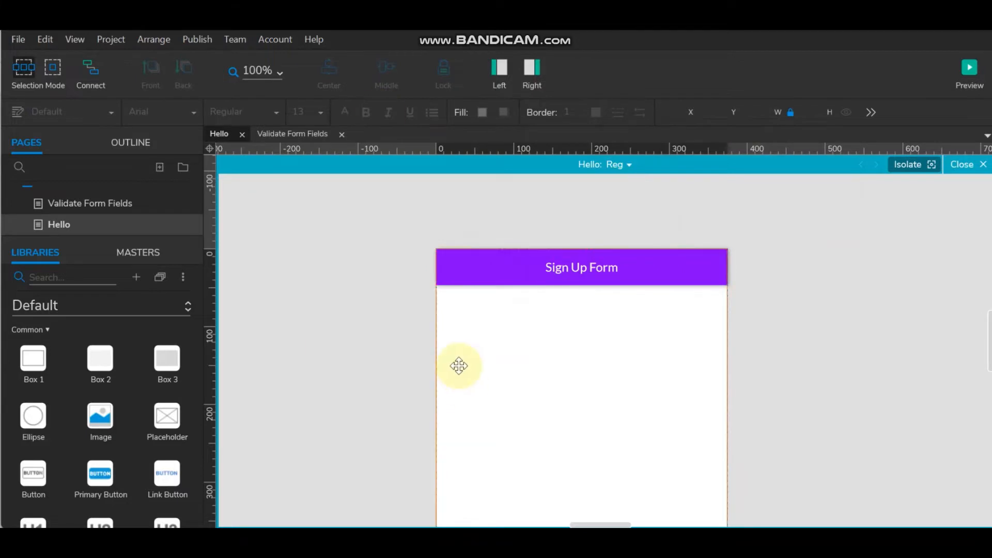
# - Place a label just below the header reading 'User Name'
pyautogui.scroll(-3, 518, 339)
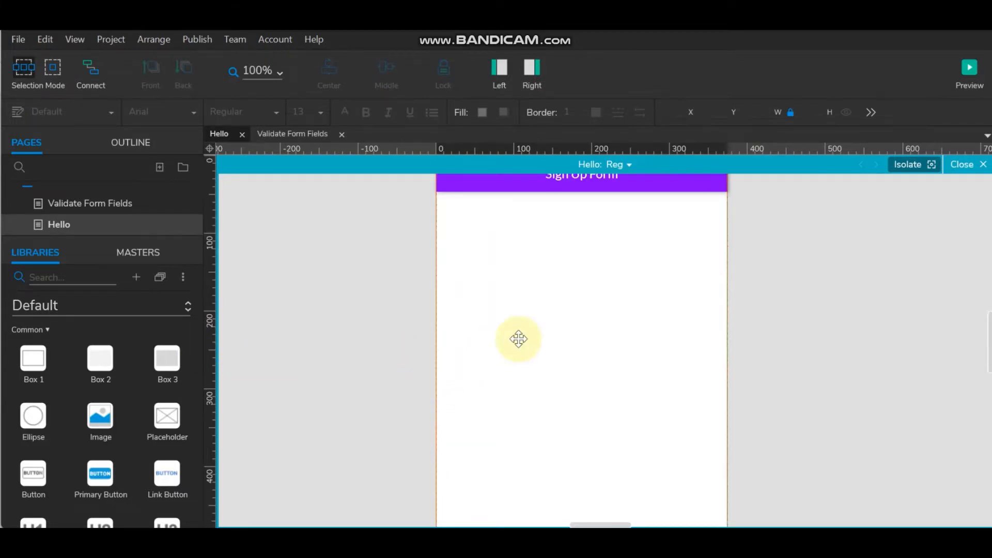
pyautogui.scroll(3, 518, 339)
pyautogui.scroll(-3, 518, 338)
pyautogui.scroll(3, 518, 339)
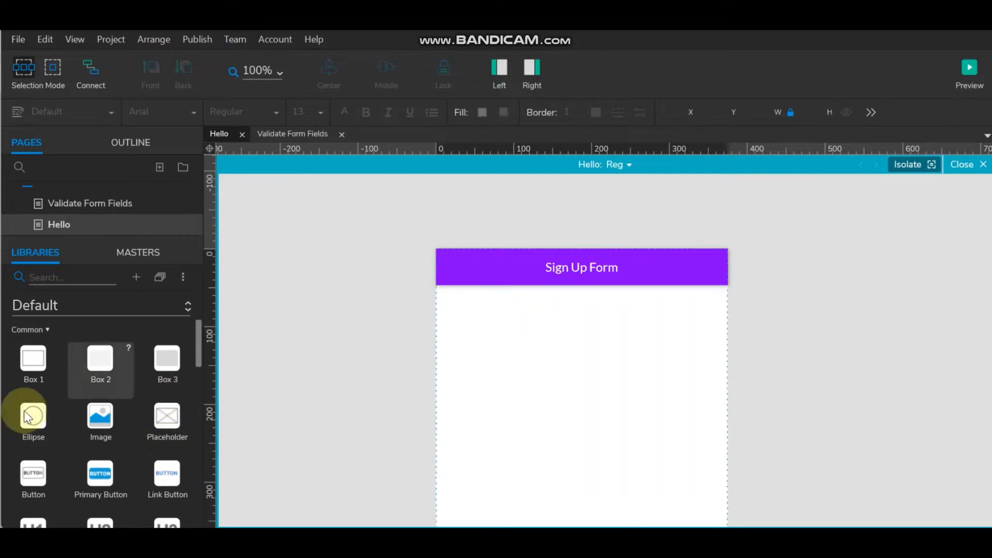
pyautogui.scroll(-3, 85, 417)
pyautogui.scroll(-2, 86, 420)
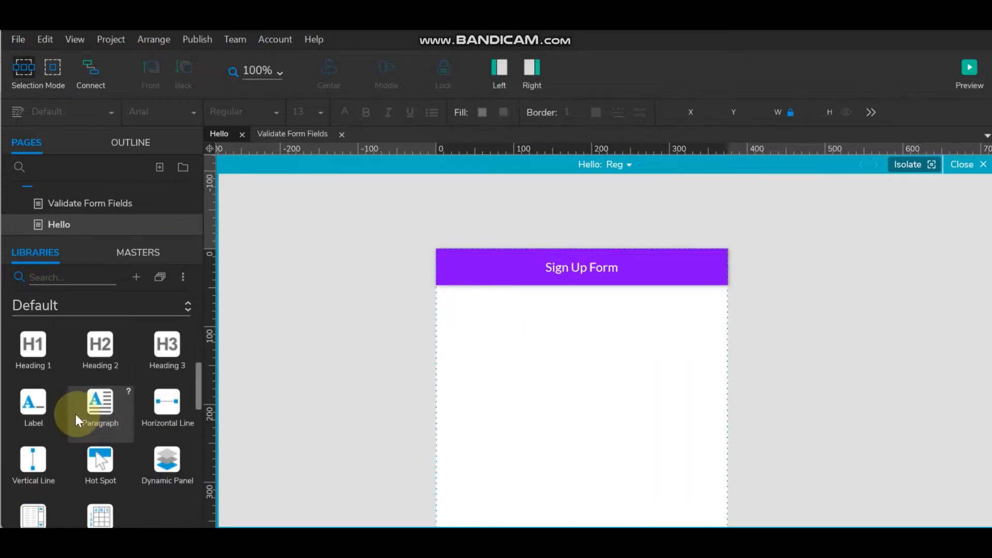
pyautogui.moveTo(40, 414); pyautogui.dragTo(451, 306)
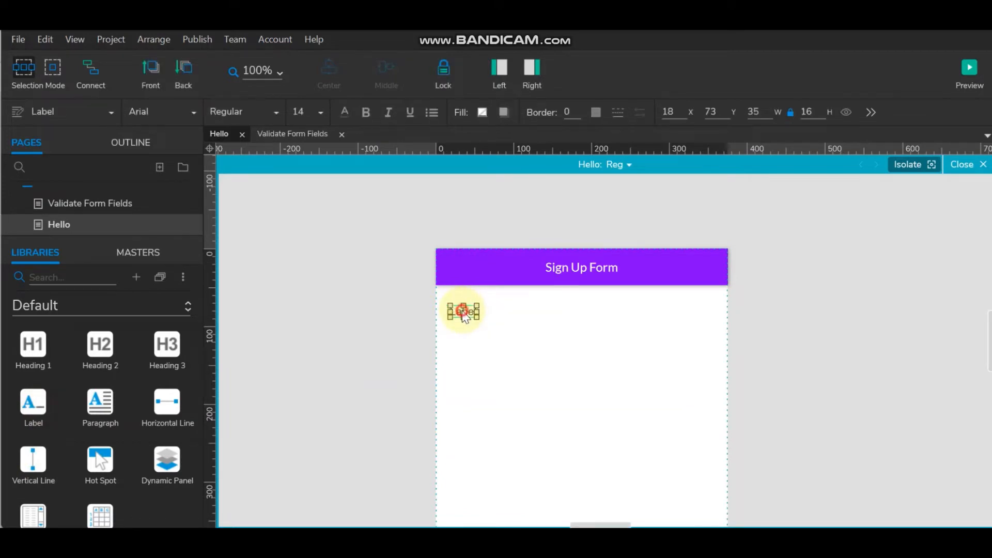
pyautogui.doubleClick(463, 312)
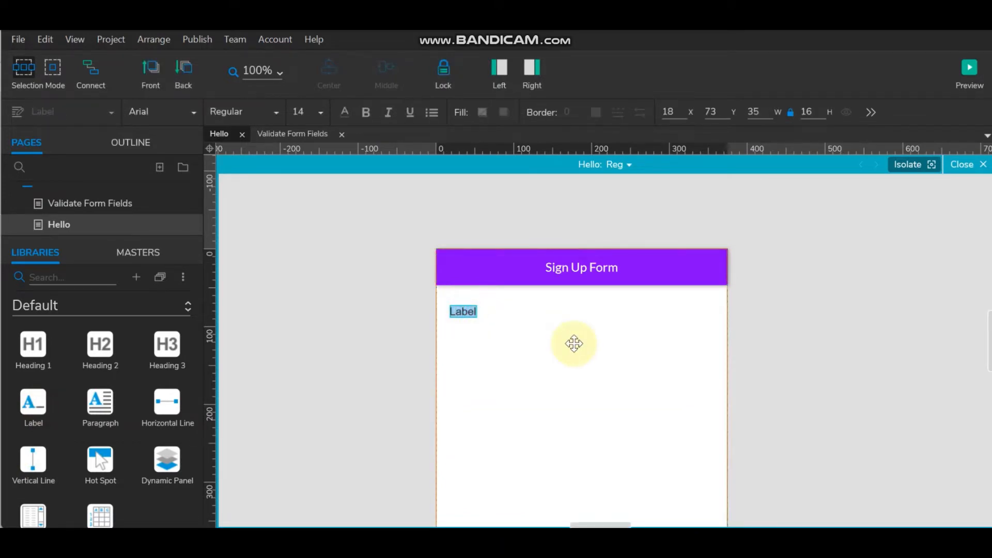
pyautogui.write('User Name')
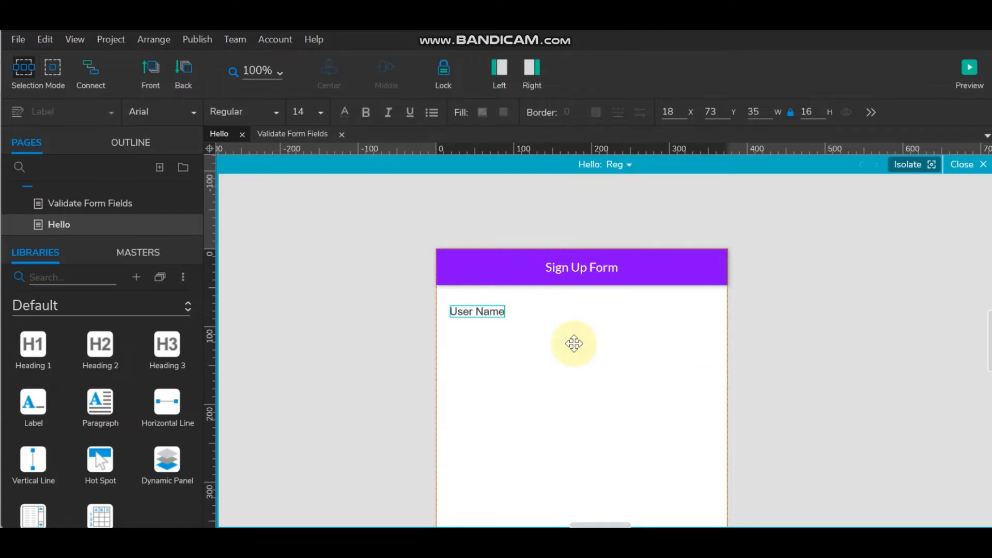
pyautogui.click(514, 225)
# - Duplicate the label twice below it as 'Mobile Number' and 'Email Address'
pyautogui.click(479, 311)
pyautogui.moveTo(479, 311); pyautogui.dragTo(478, 330)
pyautogui.doubleClick(478, 330)
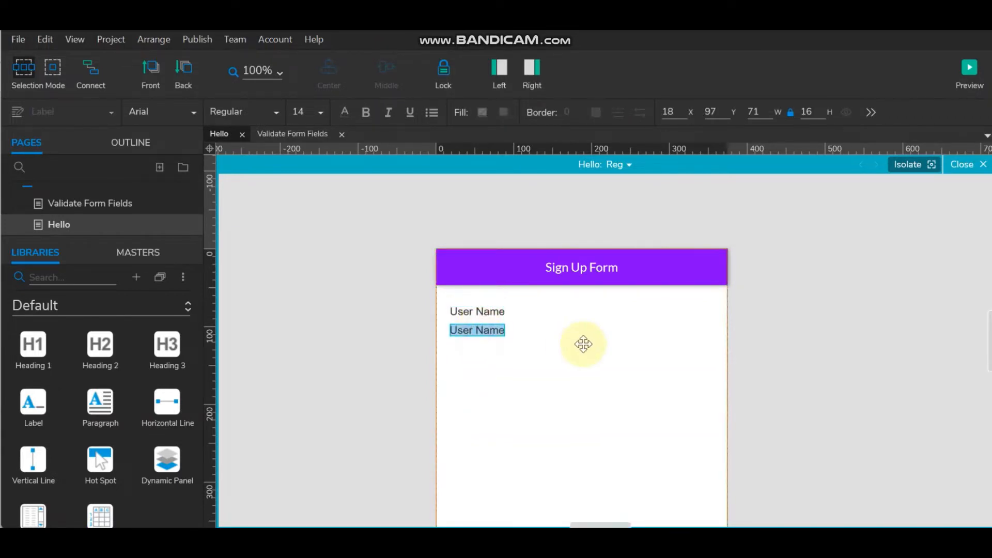
pyautogui.write('Mobil')
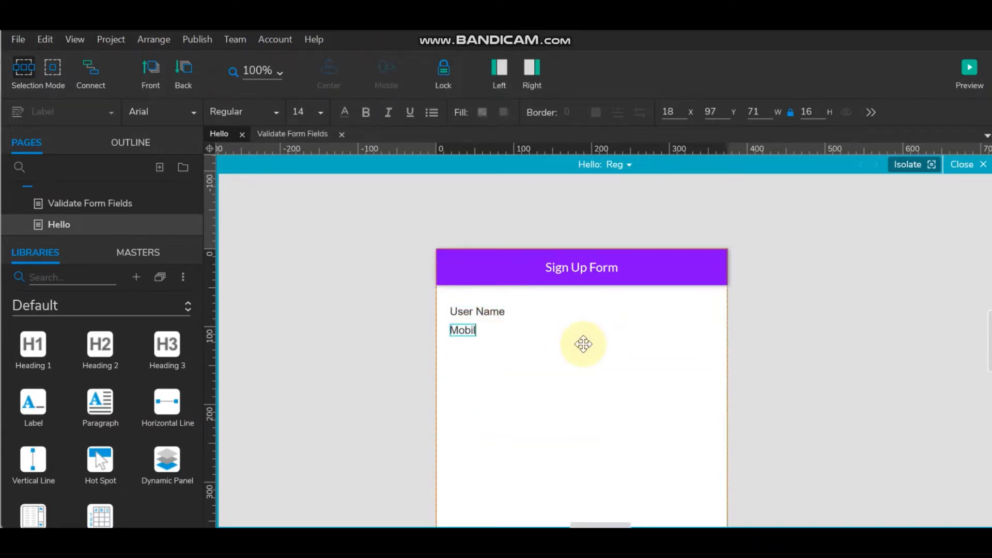
pyautogui.write('e Number')
pyautogui.click(765, 331)
pyautogui.click(495, 335)
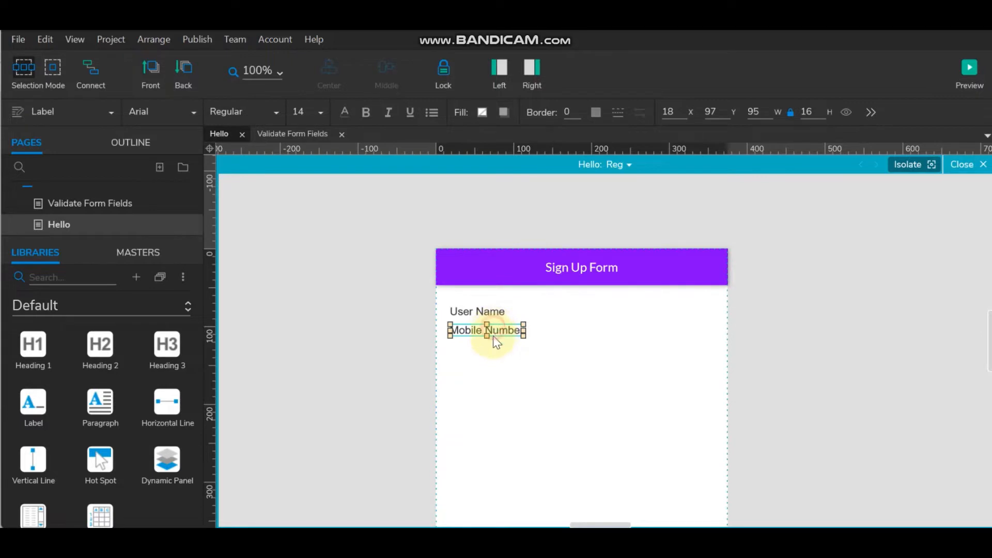
pyautogui.moveTo(494, 337); pyautogui.dragTo(488, 353)
pyautogui.doubleClick(490, 353)
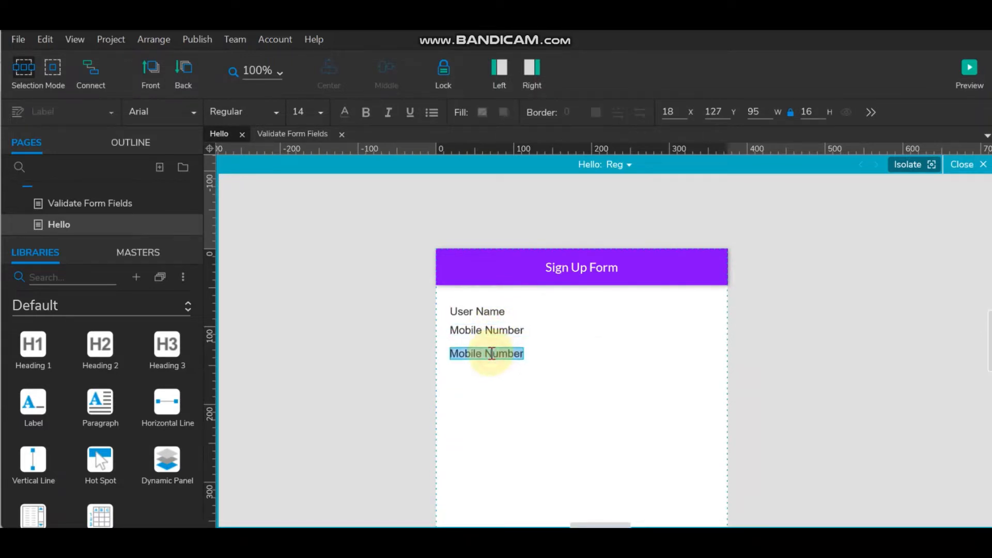
pyautogui.write('Email')
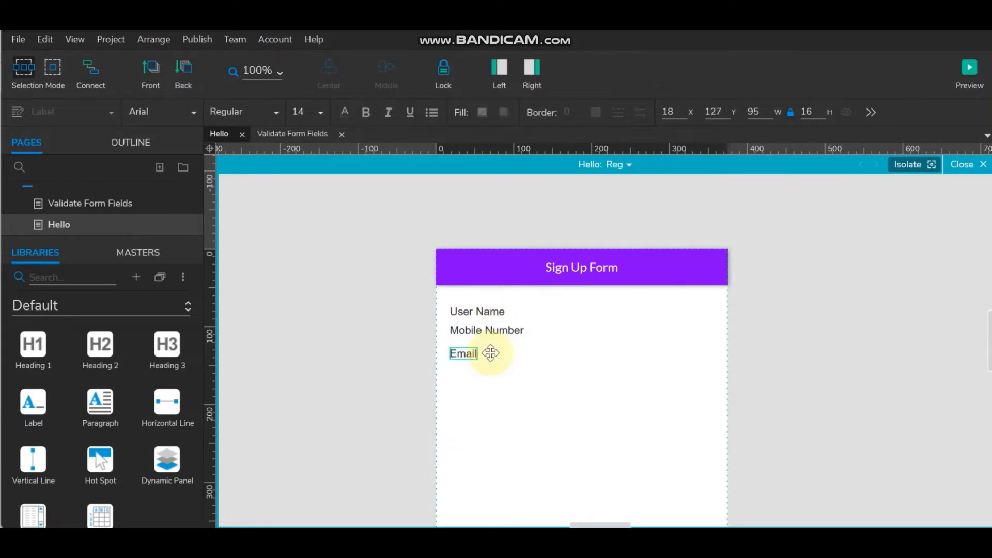
pyautogui.write(' Address')
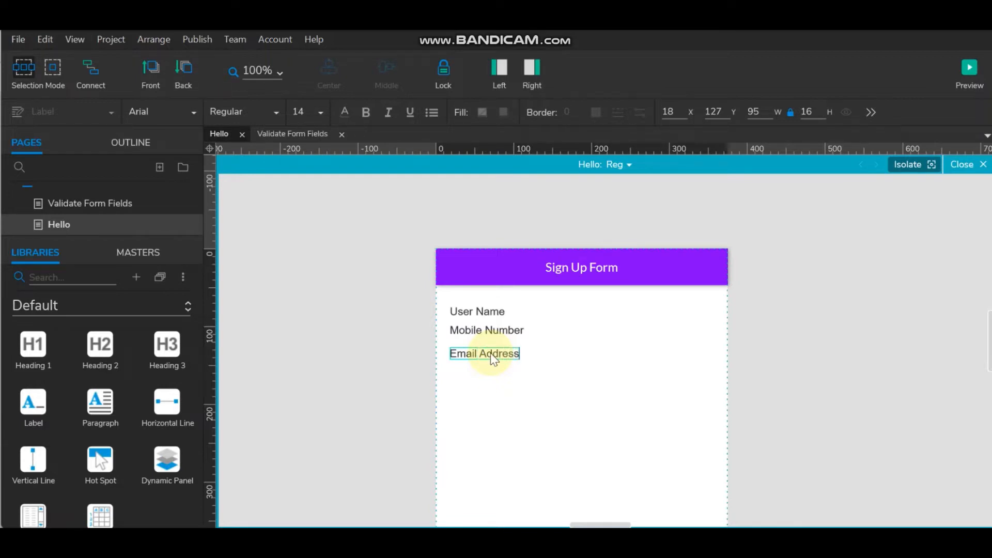
pyautogui.click(759, 335)
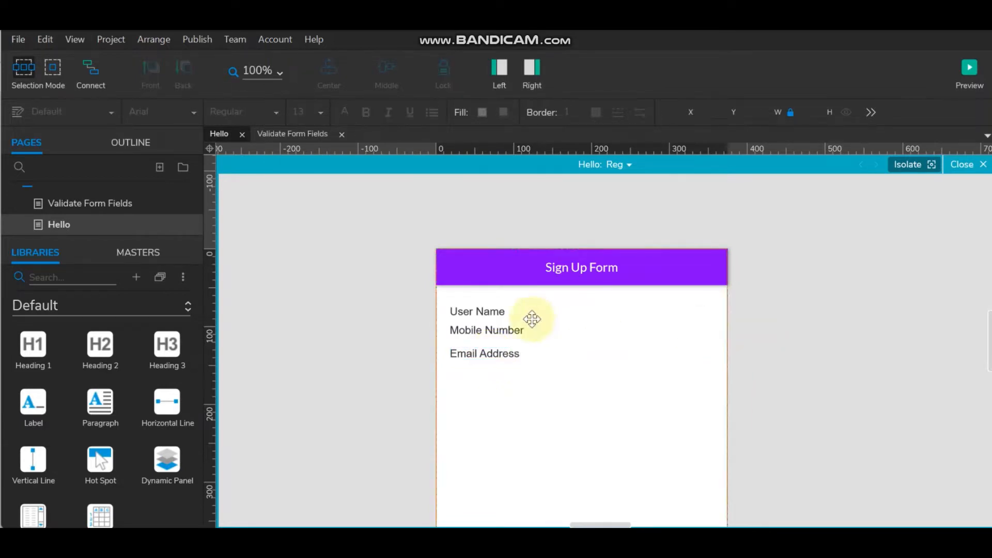
# - Space the labels out, moving Mobile Number to y 100 and Email Address to y 118
pyautogui.click(499, 354)
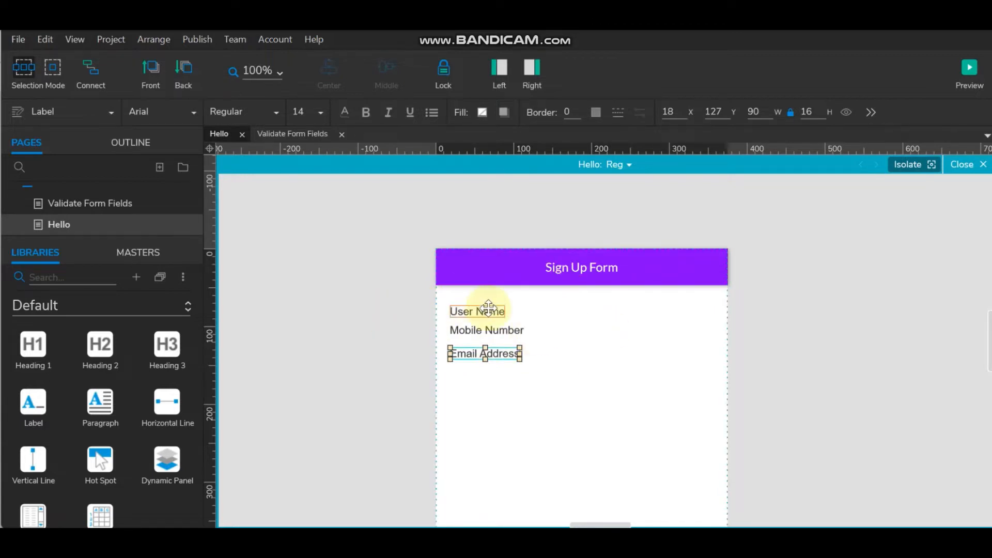
pyautogui.click(475, 355)
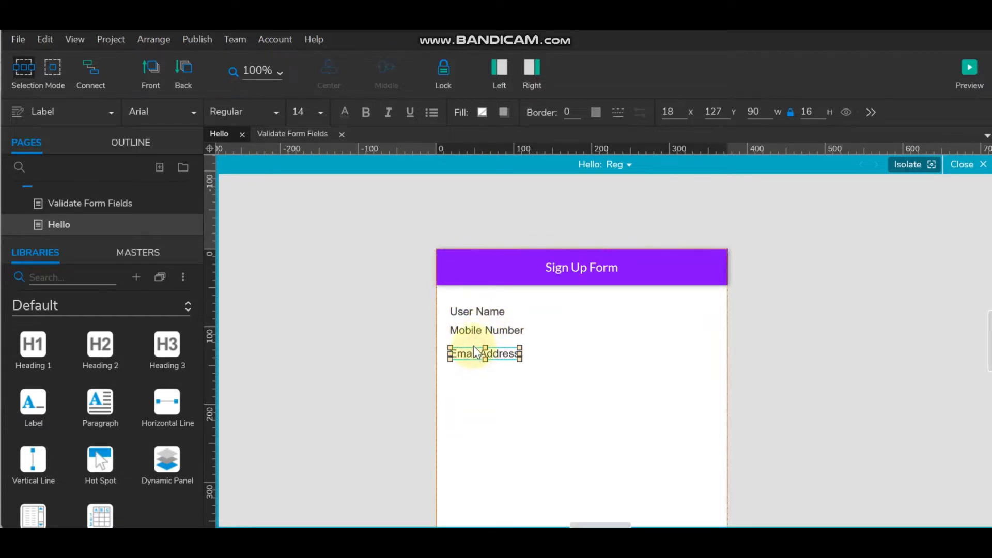
pyautogui.click(404, 351)
pyautogui.click(472, 355)
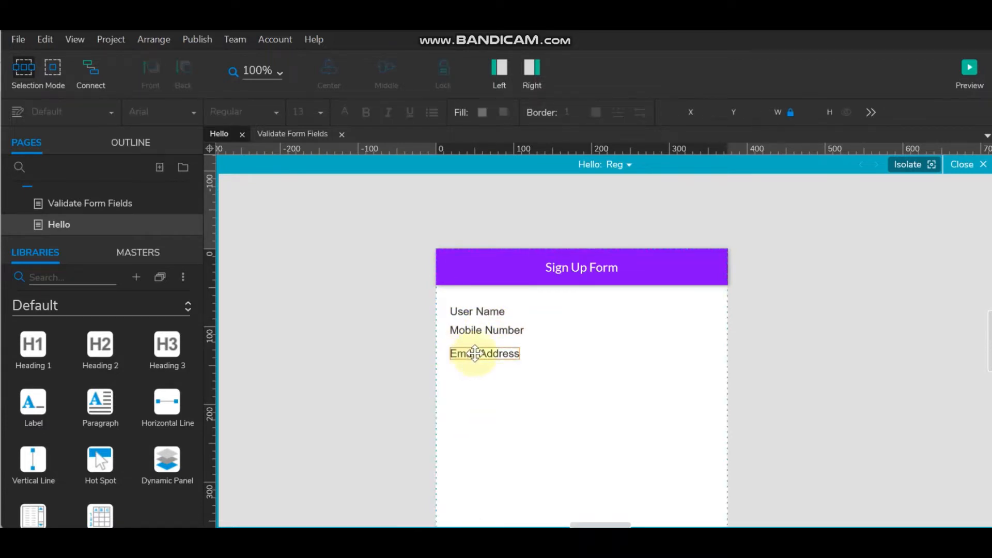
pyautogui.moveTo(507, 355); pyautogui.dragTo(507, 348)
pyautogui.click(817, 346)
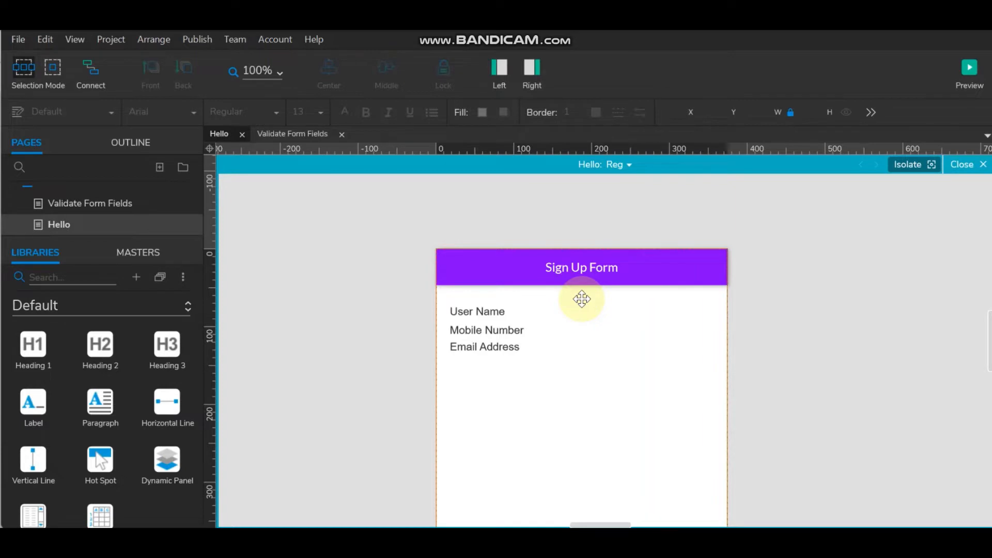
pyautogui.click(489, 328)
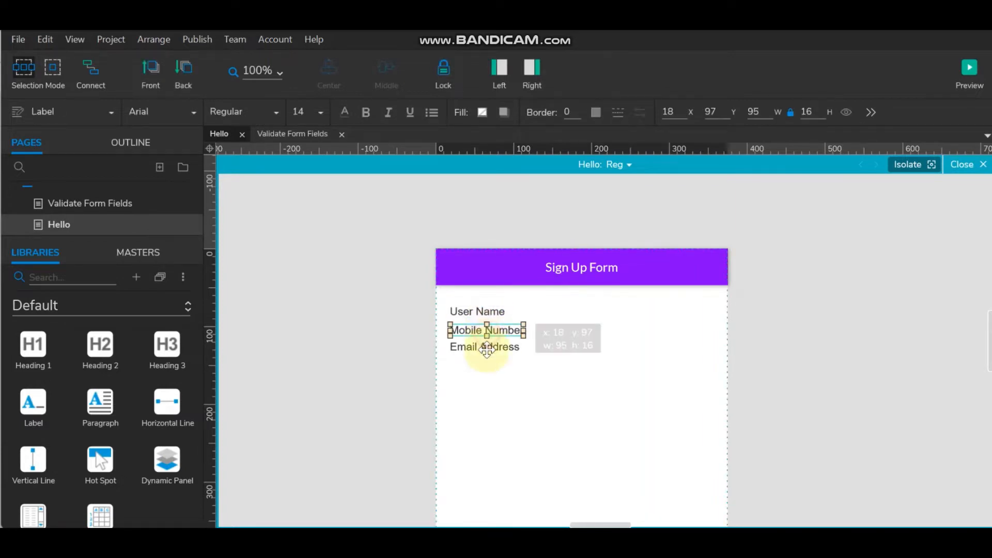
pyautogui.click(486, 348)
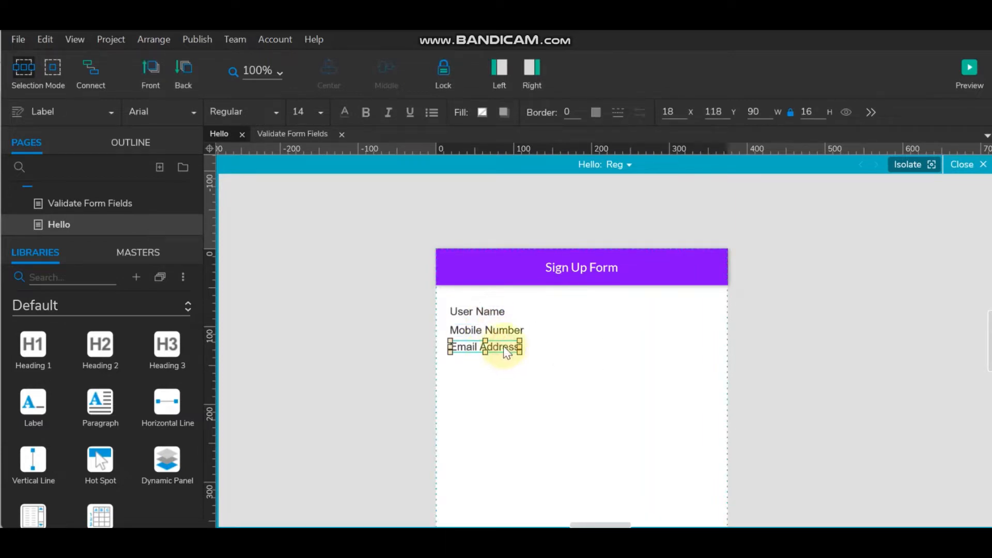
pyautogui.moveTo(503, 346); pyautogui.dragTo(503, 355)
pyautogui.click(507, 329)
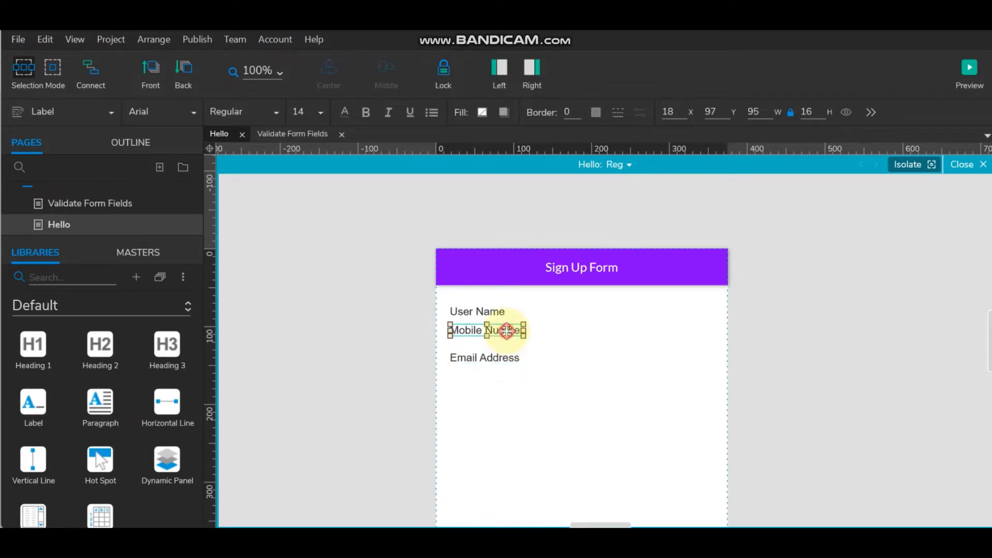
pyautogui.press('Down')
pyautogui.press('Down')
pyautogui.press('Down')
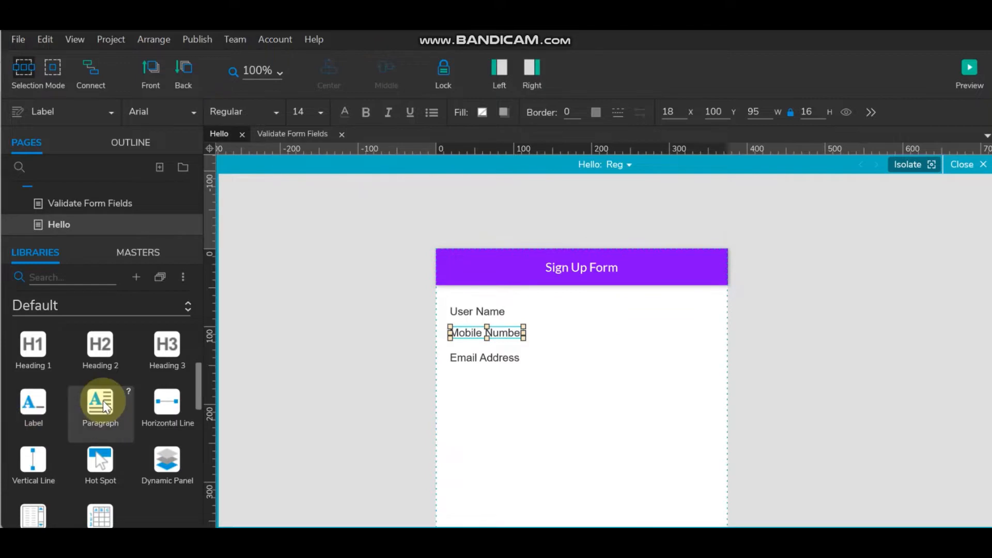
# - Add a Text Field from Forms and move Mobile Number and Email Address down
pyautogui.scroll(-3, 101, 408)
pyautogui.scroll(-3, 103, 401)
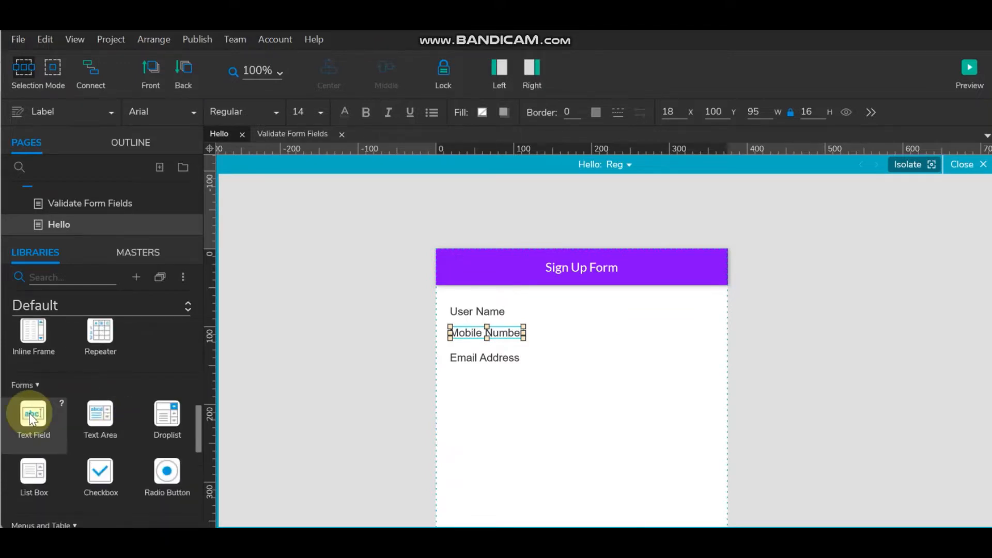
pyautogui.moveTo(31, 411); pyautogui.dragTo(495, 315)
pyautogui.click(466, 334)
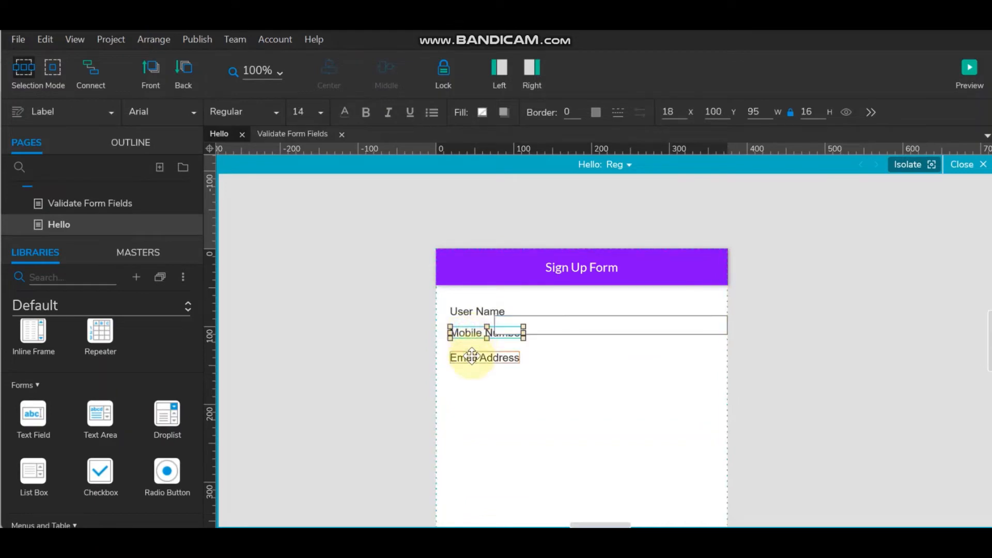
pyautogui.keyDown('shift'); pyautogui.click(475, 357); pyautogui.keyUp('shift')
pyautogui.moveTo(475, 356); pyautogui.dragTo(476, 408)
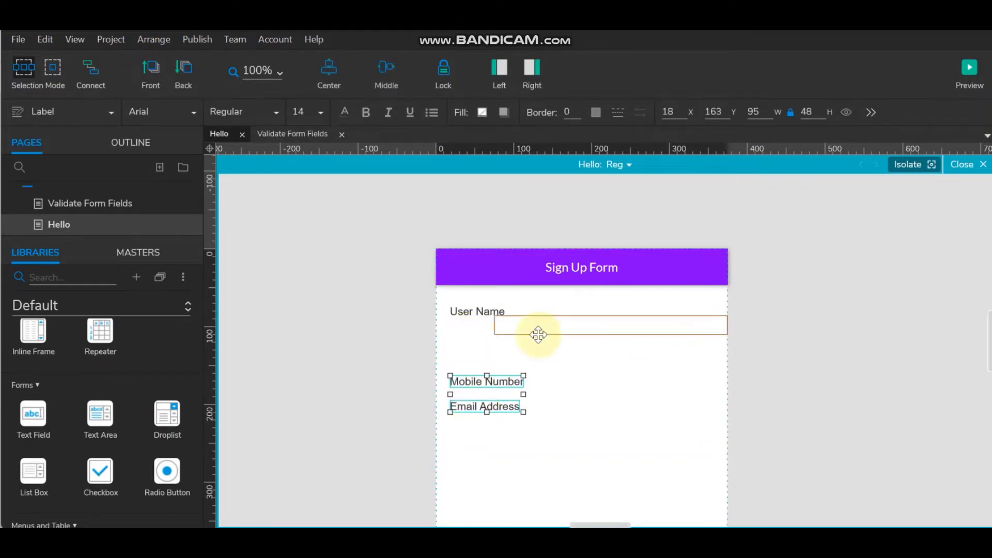
# - Position the 300 × 25 text field under User Name at x 18, y 94
pyautogui.moveTo(536, 332); pyautogui.dragTo(494, 335)
pyautogui.press('Up')
pyautogui.press('Up')
pyautogui.press('Up')
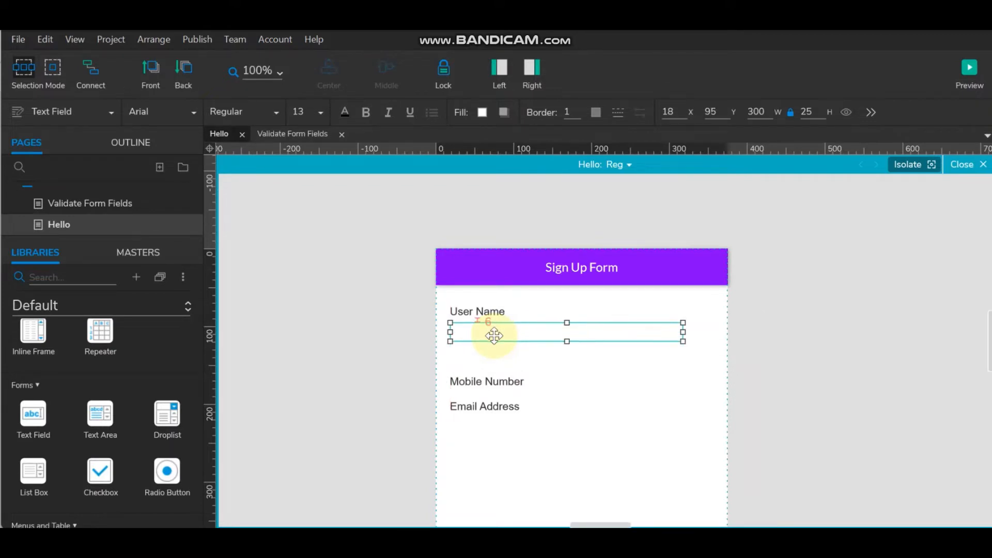
pyautogui.click(794, 310)
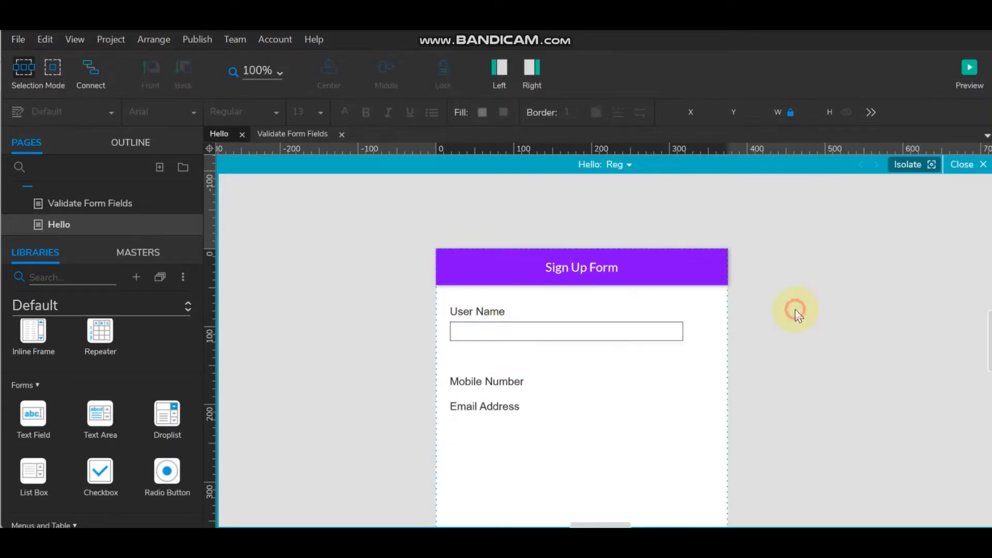
pyautogui.click(487, 311)
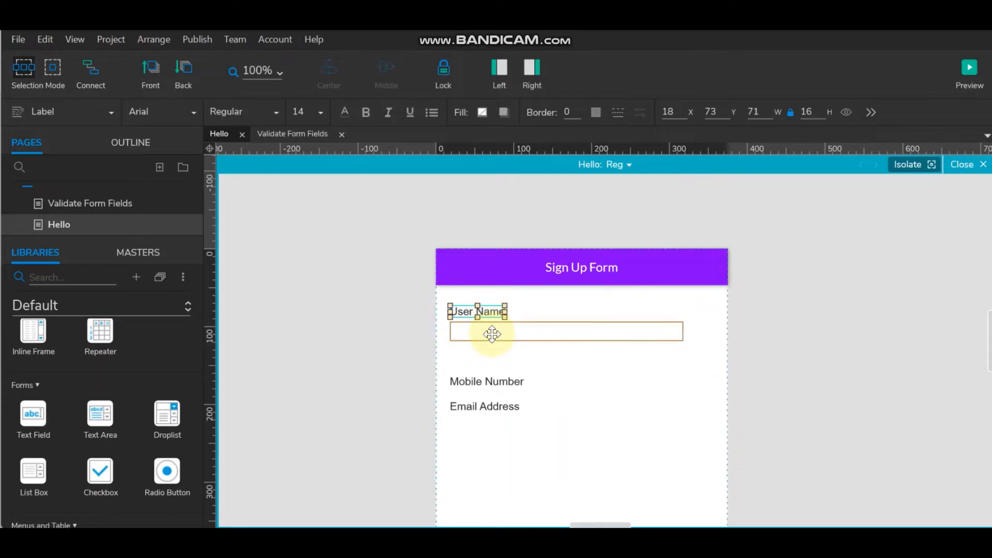
pyautogui.click(482, 381)
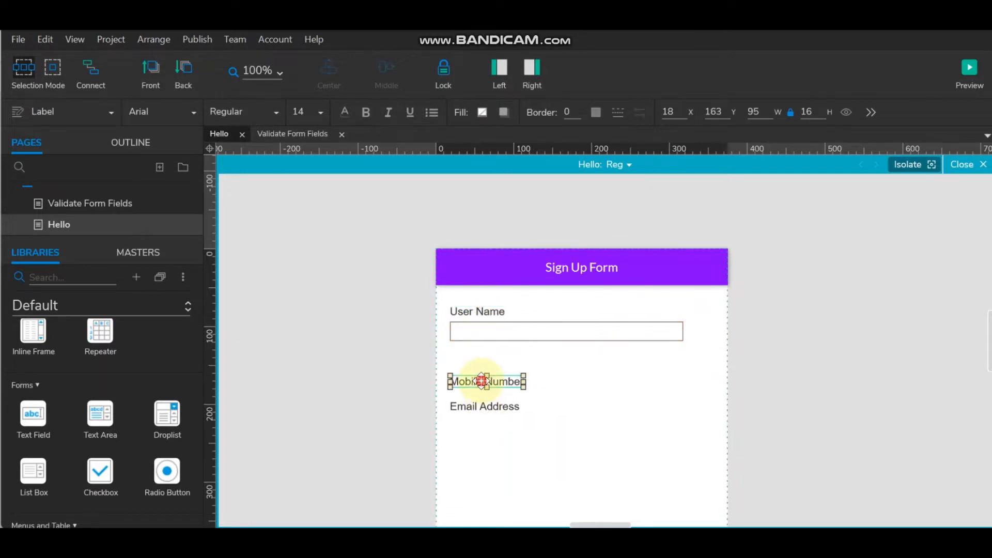
pyautogui.click(472, 333)
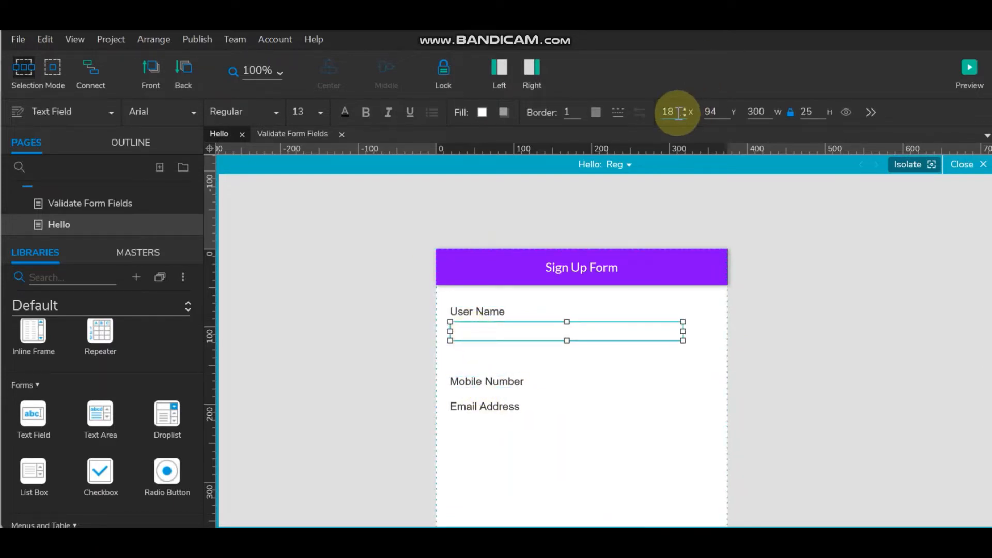
pyautogui.click(474, 311)
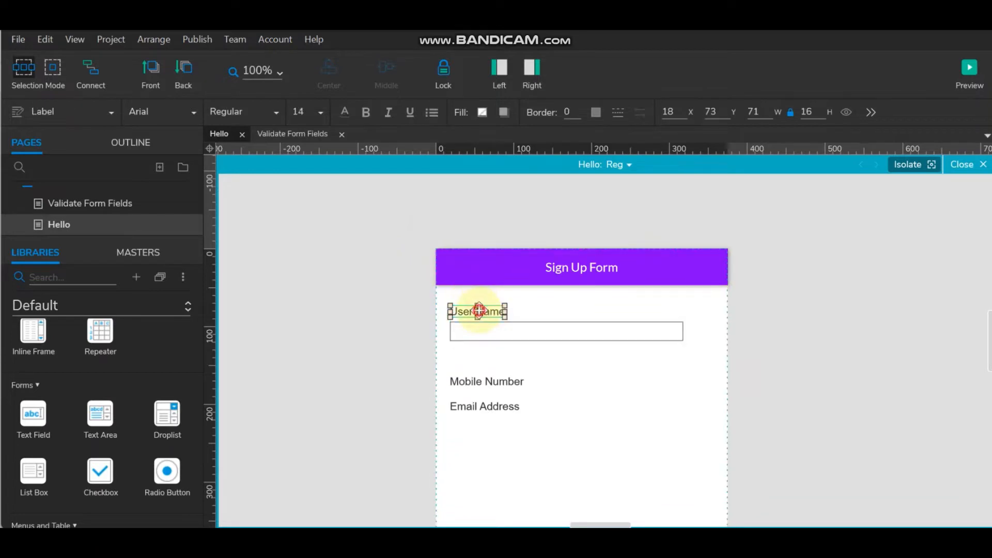
pyautogui.click(526, 205)
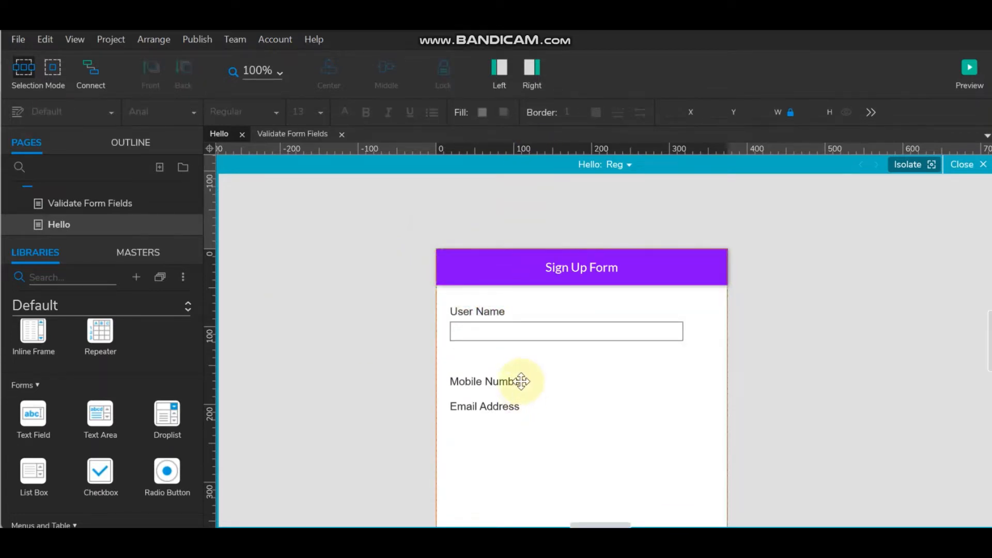
pyautogui.click(665, 263)
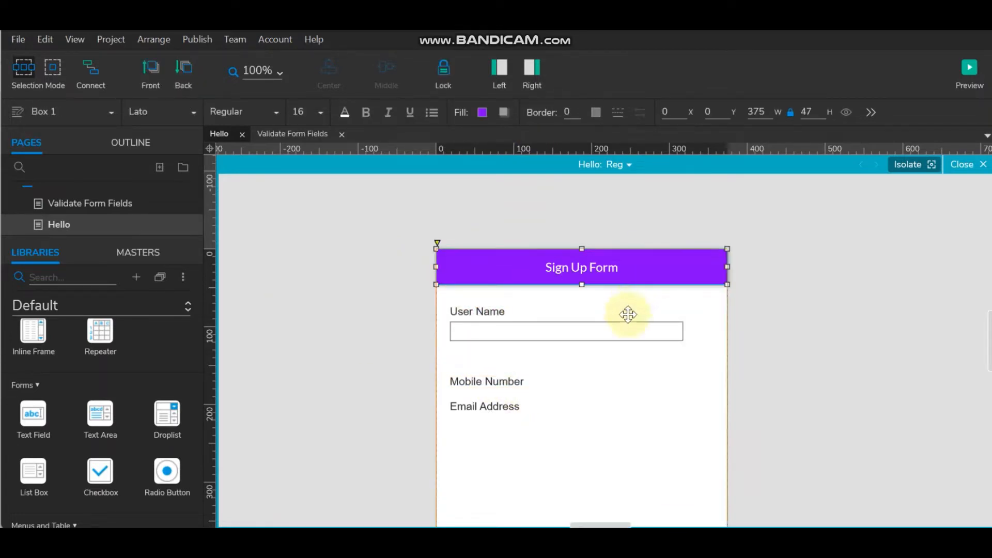
# - Centre the User Name text field on the header and align its label to x 38
pyautogui.keyDown('ctrl'); pyautogui.click(618, 330); pyautogui.keyUp('ctrl')
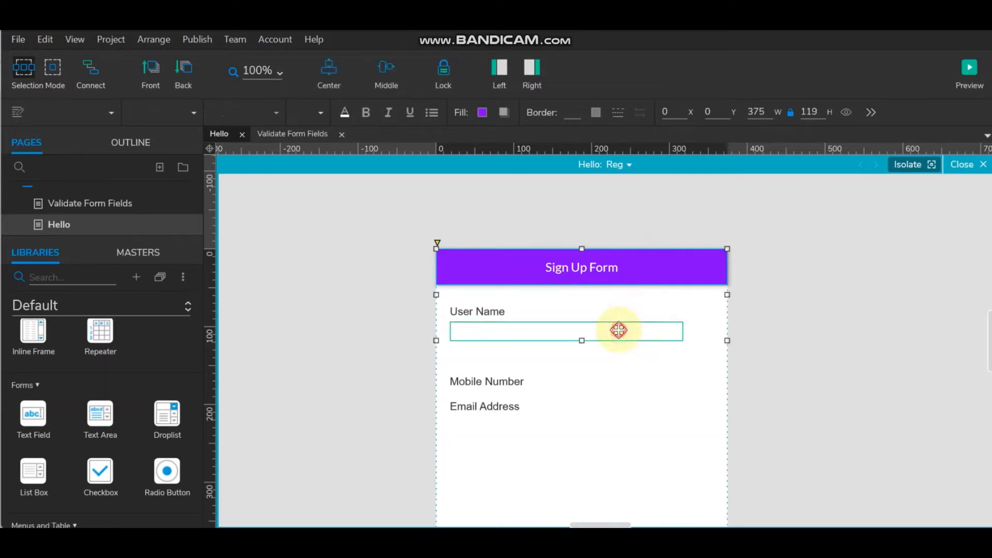
pyautogui.click(386, 69)
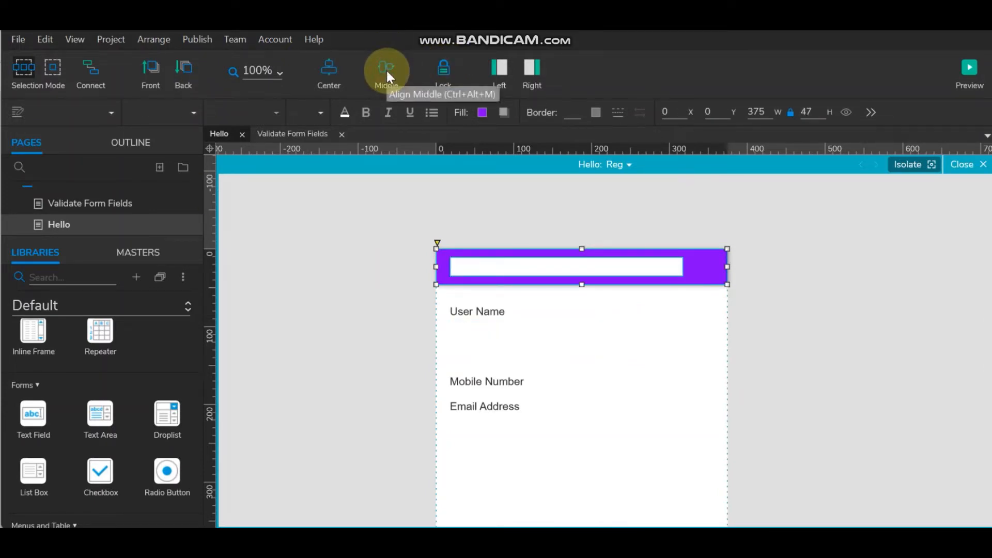
pyautogui.hotkey('ctrl', 'z')
pyautogui.click(331, 76)
pyautogui.click(820, 335)
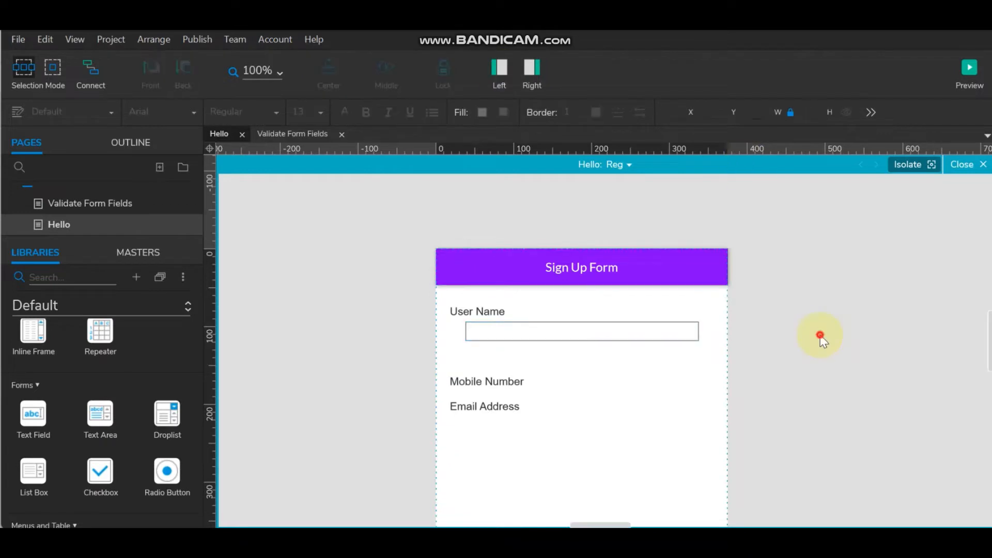
pyautogui.click(518, 331)
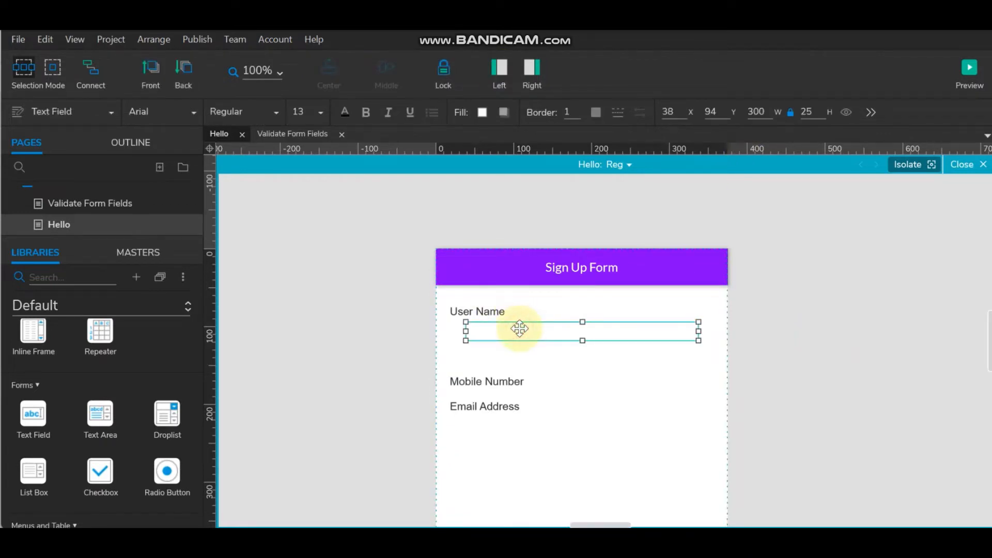
pyautogui.click(482, 313)
pyautogui.click(666, 111)
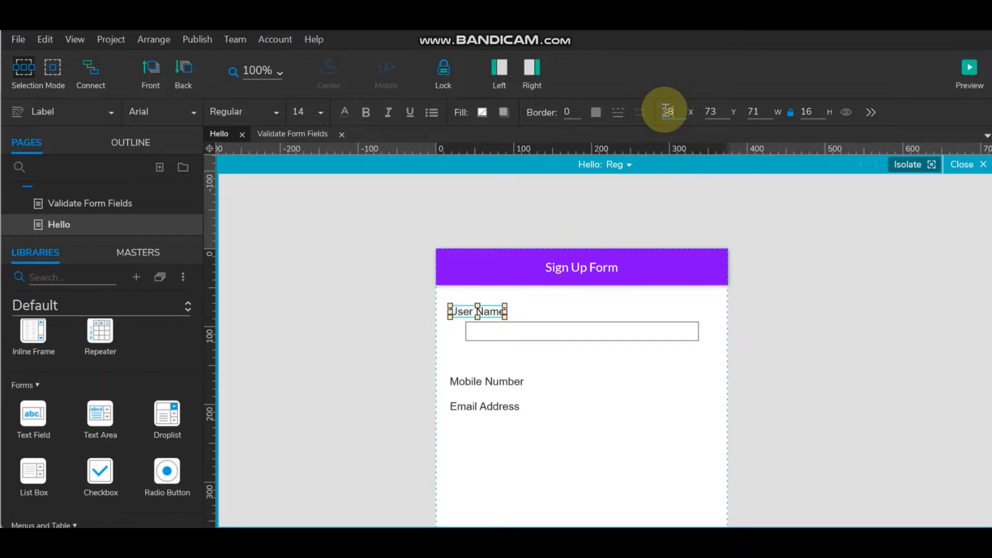
pyautogui.press('Return')
pyautogui.click(872, 381)
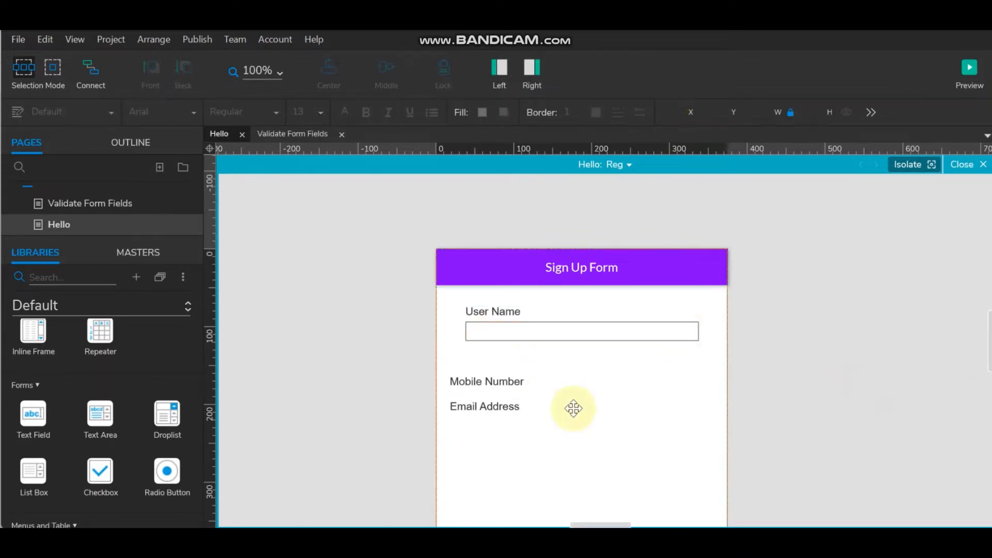
# - Position the Mobile Number label under the User Name field and move the Email Address label lower
pyautogui.moveTo(496, 383); pyautogui.dragTo(510, 366)
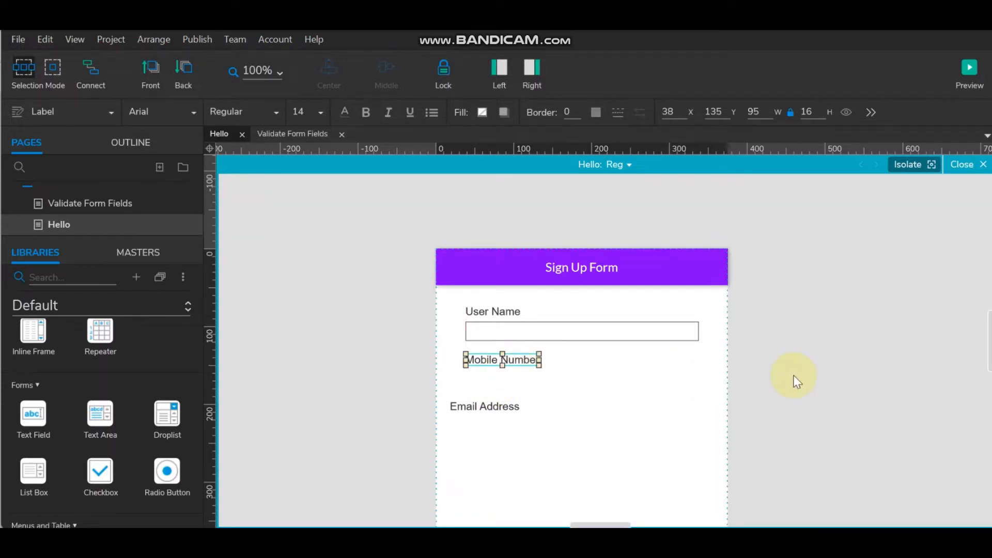
pyautogui.hotkey('shift', 'Down')
pyautogui.press('Down')
pyautogui.press('Down')
pyautogui.press('Down')
pyautogui.press('Down')
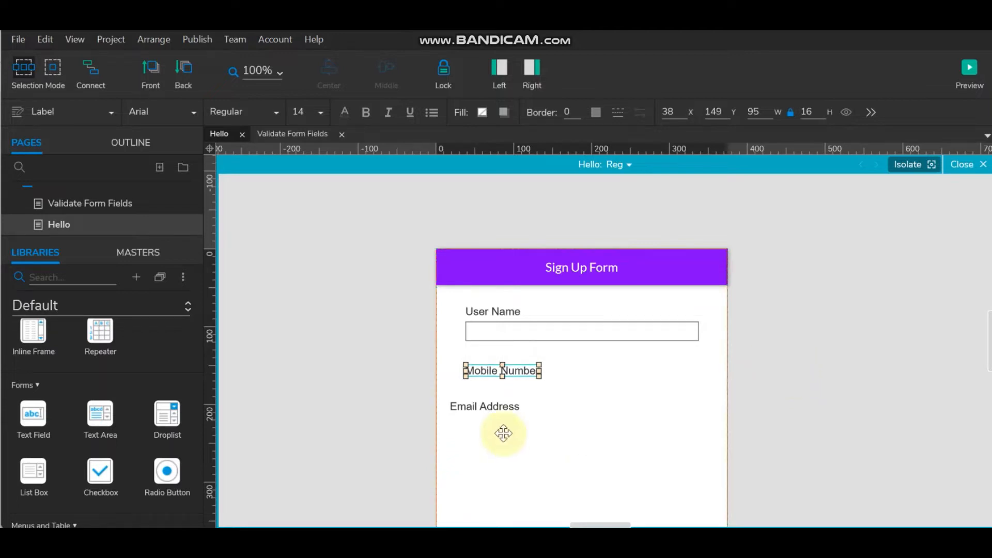
pyautogui.click(503, 408)
pyautogui.moveTo(510, 410); pyautogui.dragTo(526, 478)
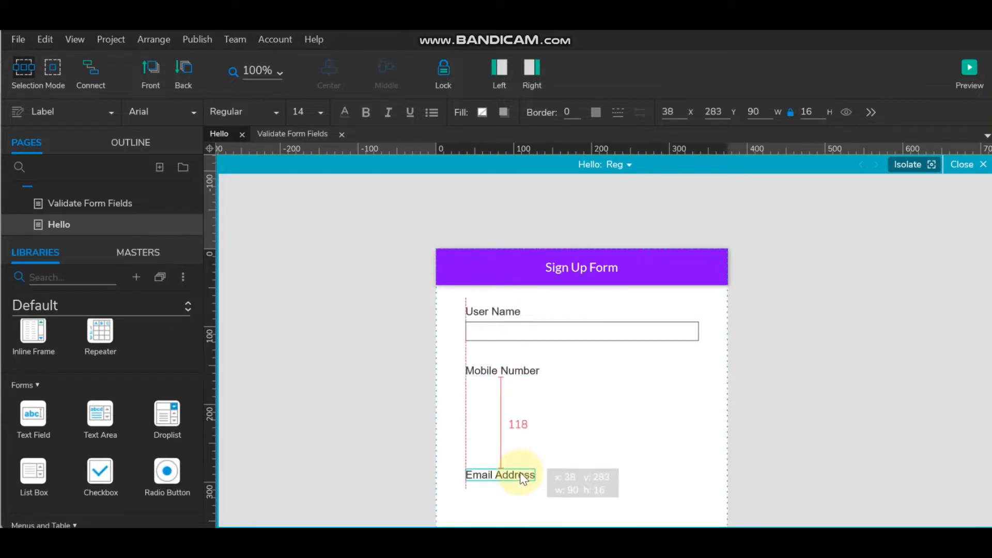
# - Copy the User Name text field to sit below the Mobile Number label
pyautogui.click(544, 342)
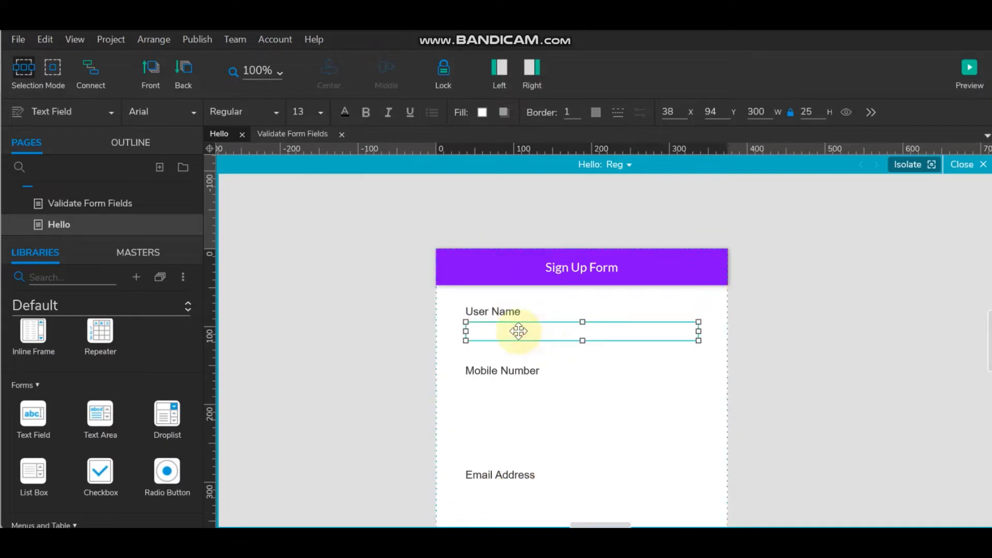
pyautogui.moveTo(517, 333); pyautogui.dragTo(523, 390)
pyautogui.press('Down')
pyautogui.press('Down')
pyautogui.press('Down')
pyautogui.press('Down')
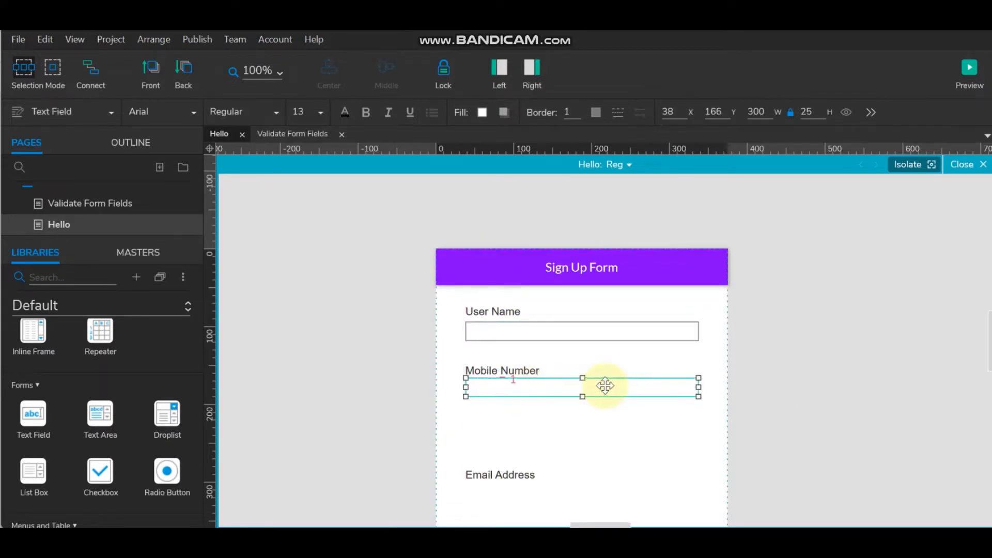
pyautogui.press('Down')
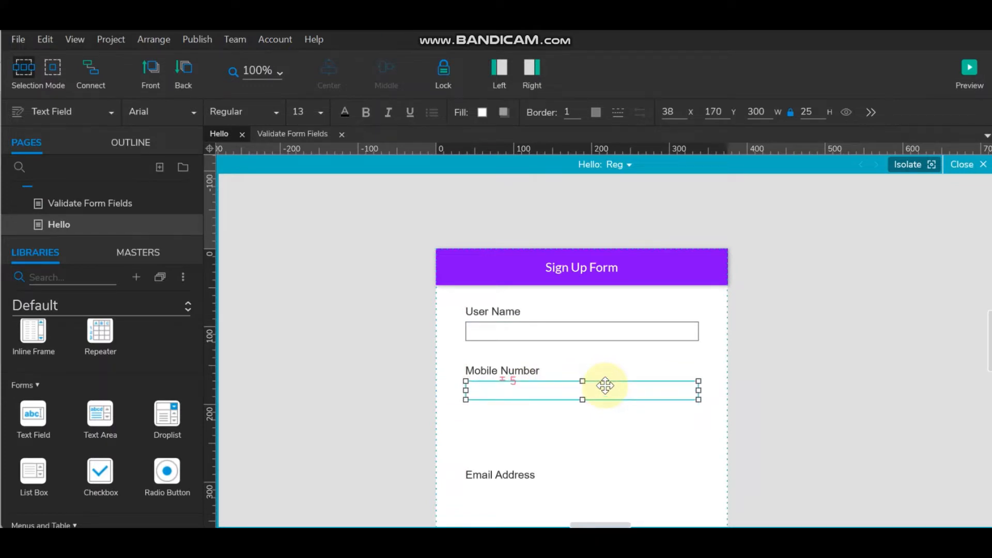
pyautogui.click(779, 354)
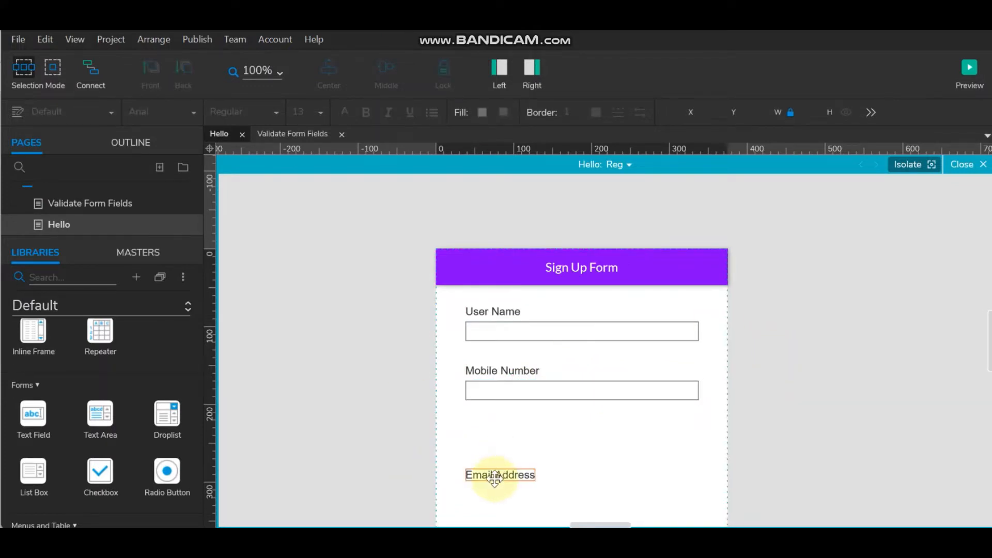
# - Align the Email Address label and copy a text field beneath it
pyautogui.moveTo(494, 477); pyautogui.dragTo(498, 414)
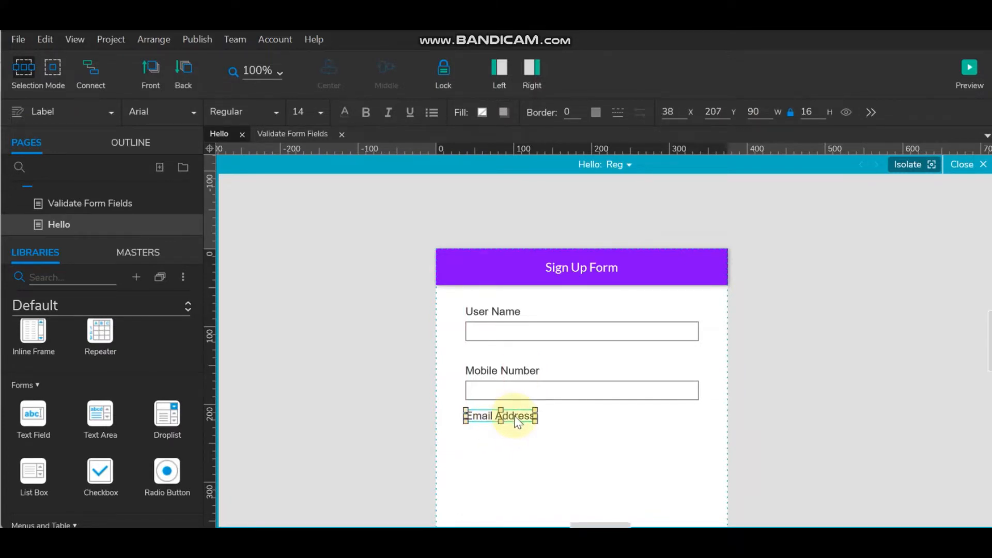
pyautogui.hotkey('shift', 'Down')
pyautogui.hotkey('shift', 'Down')
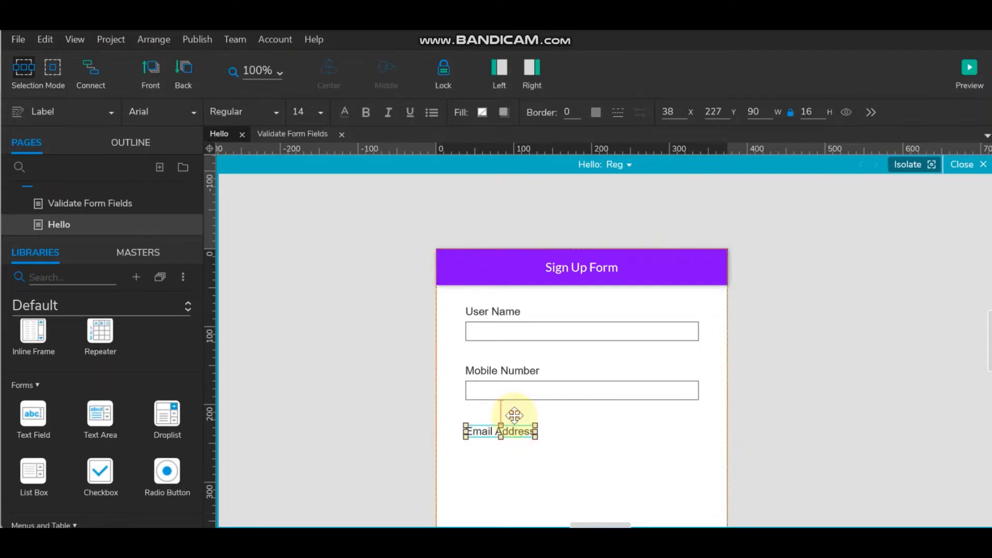
pyautogui.press('Up')
pyautogui.press('Up')
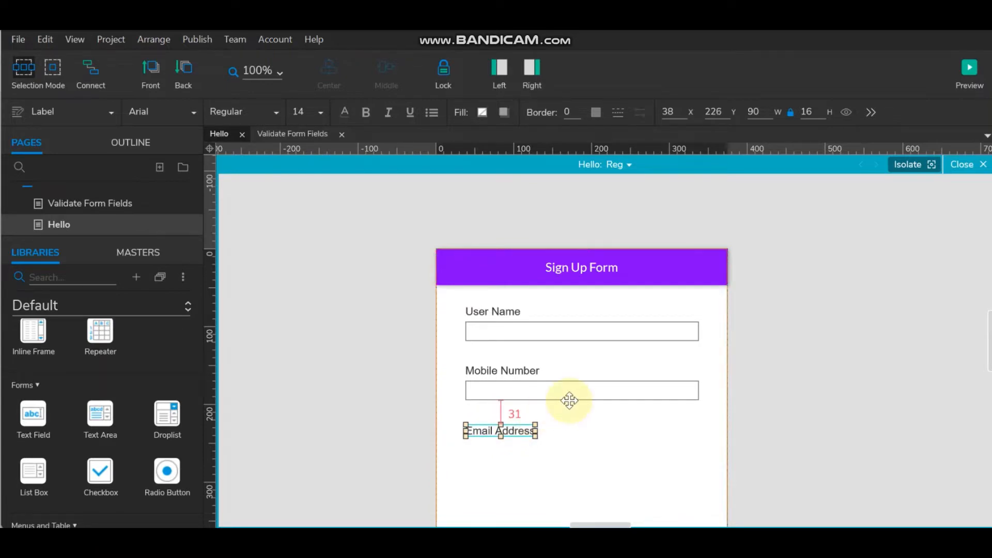
pyautogui.click(535, 389)
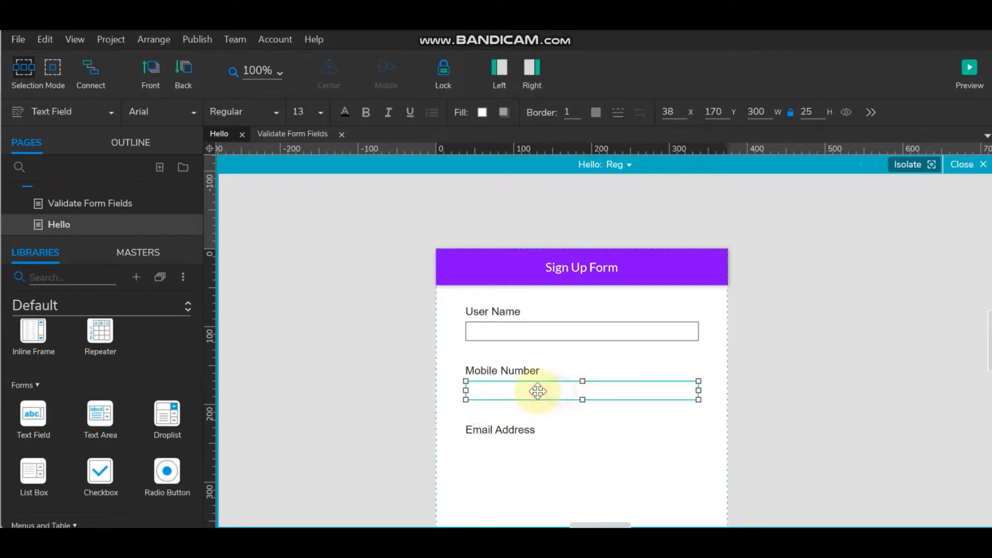
pyautogui.moveTo(536, 390); pyautogui.dragTo(537, 452)
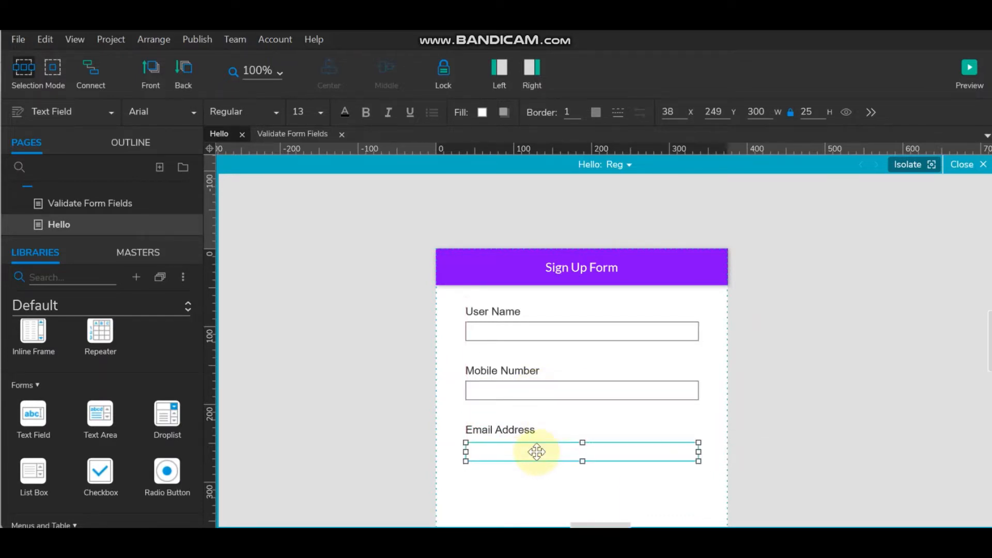
pyautogui.press('Up')
pyautogui.press('Up')
pyautogui.press('Up')
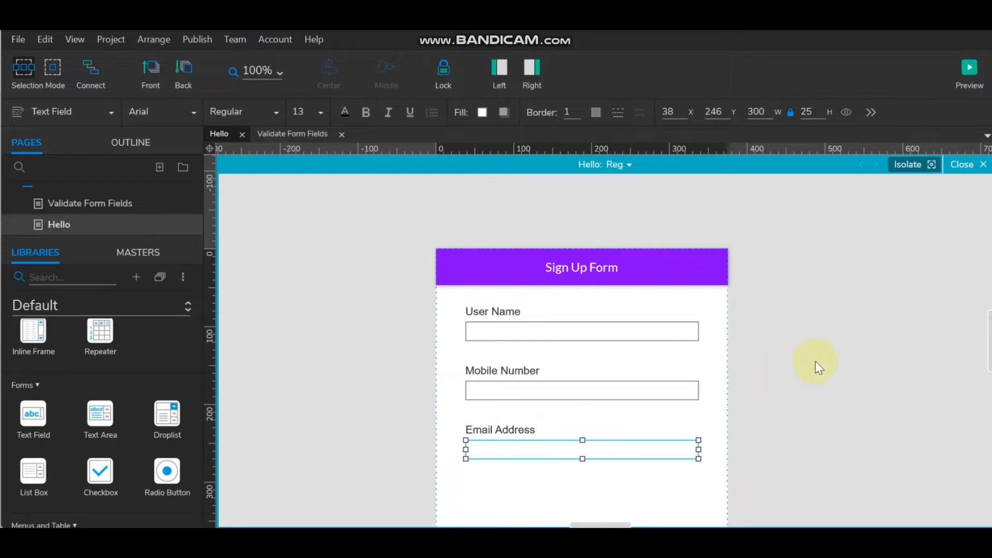
pyautogui.click(815, 363)
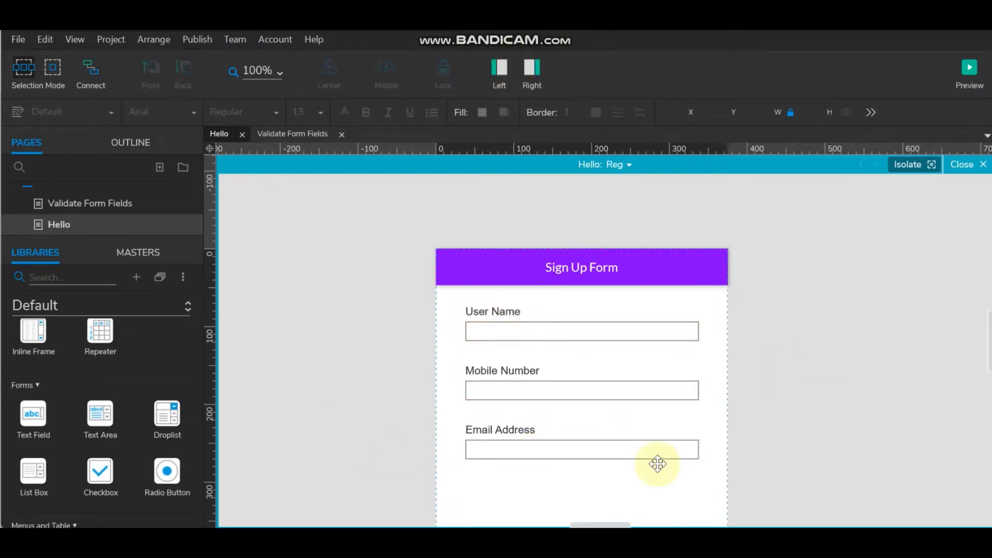
# - Switch to the Bootstrap widget library and search it for 'bu' buttons
pyautogui.scroll(-3, 534, 364)
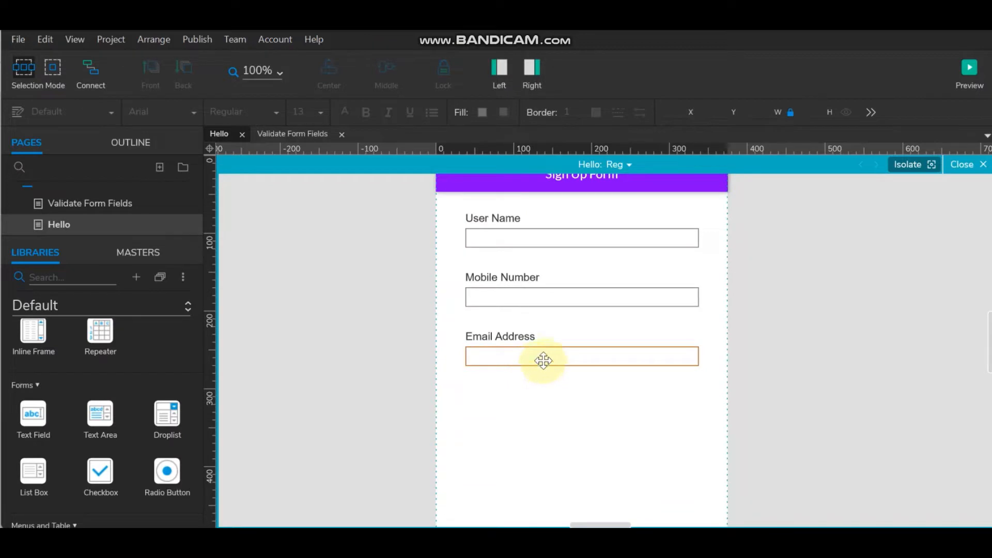
pyautogui.click(60, 275)
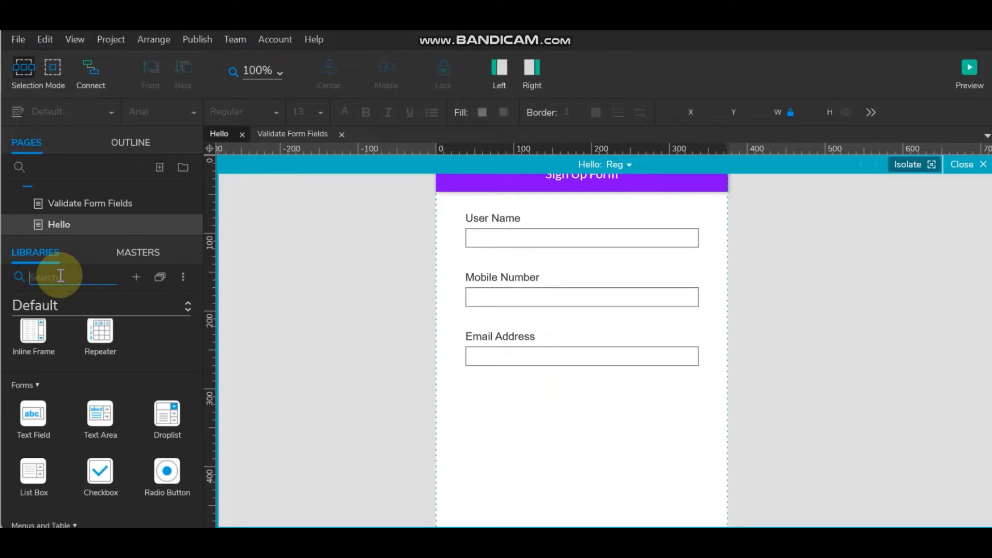
pyautogui.write('bu')
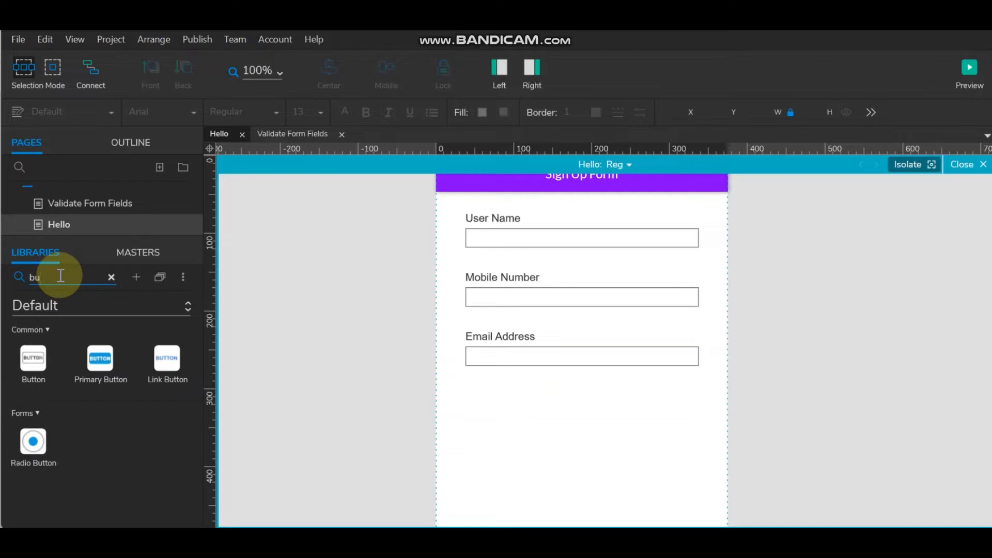
pyautogui.press('BackSpace')
pyautogui.press('BackSpace')
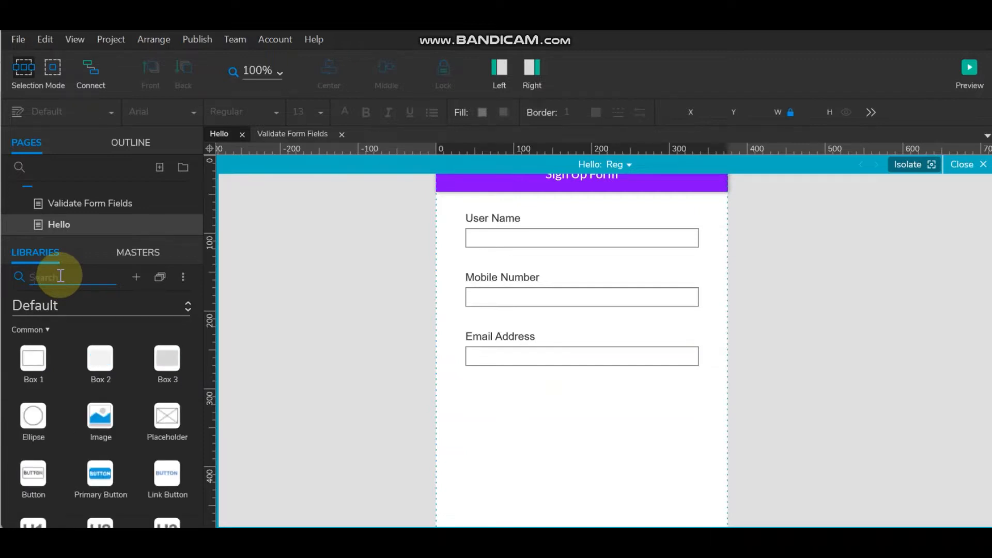
pyautogui.click(79, 309)
pyautogui.click(77, 443)
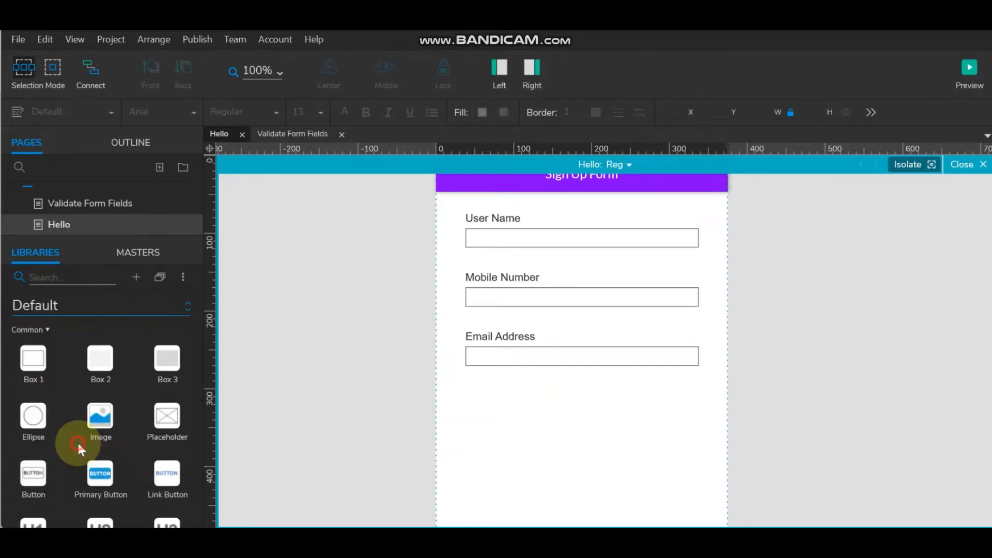
pyautogui.click(62, 281)
pyautogui.write('bu')
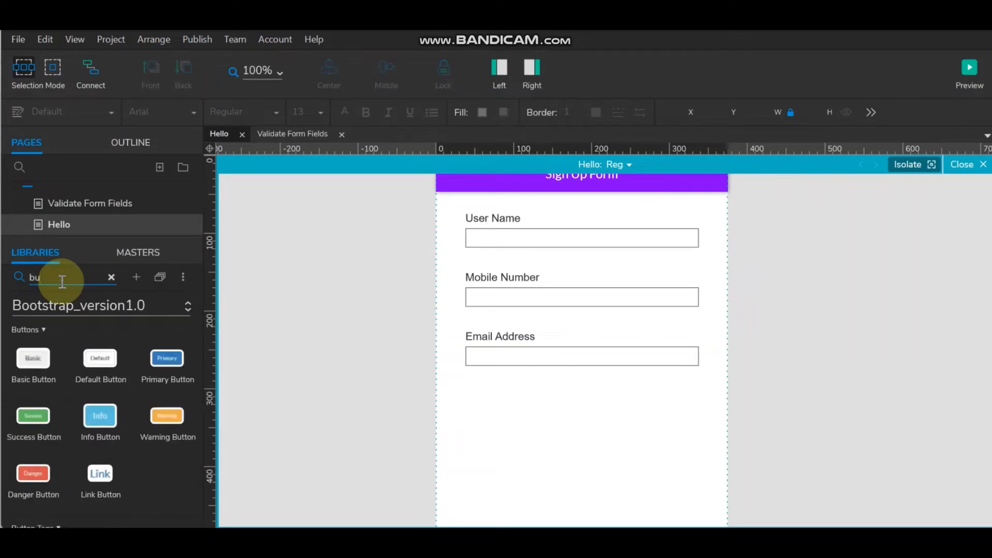
# - Place a blue primary button labelled 'Login' and a white default button labelled 'Cancel' beside it
pyautogui.moveTo(166, 357); pyautogui.dragTo(641, 416)
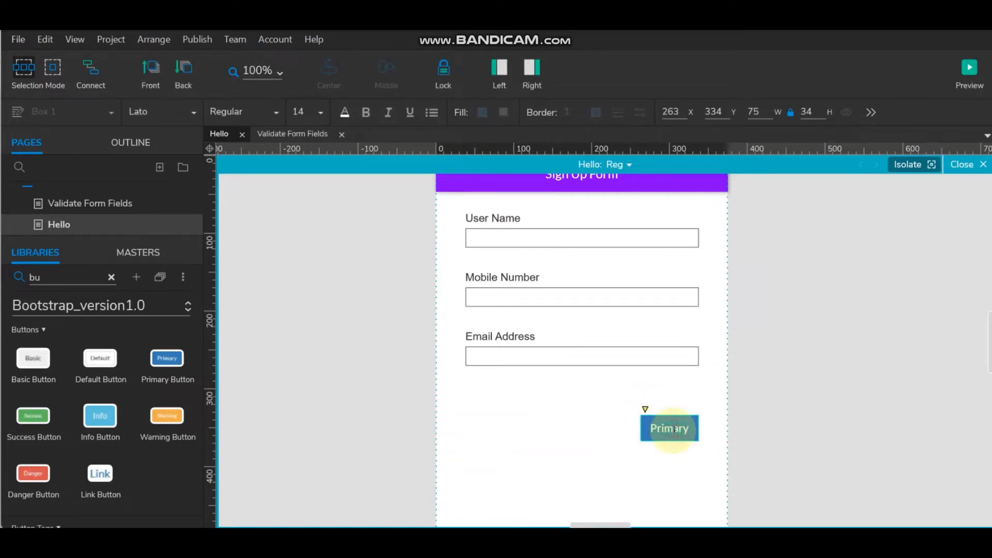
pyautogui.write('Login')
pyautogui.click(777, 419)
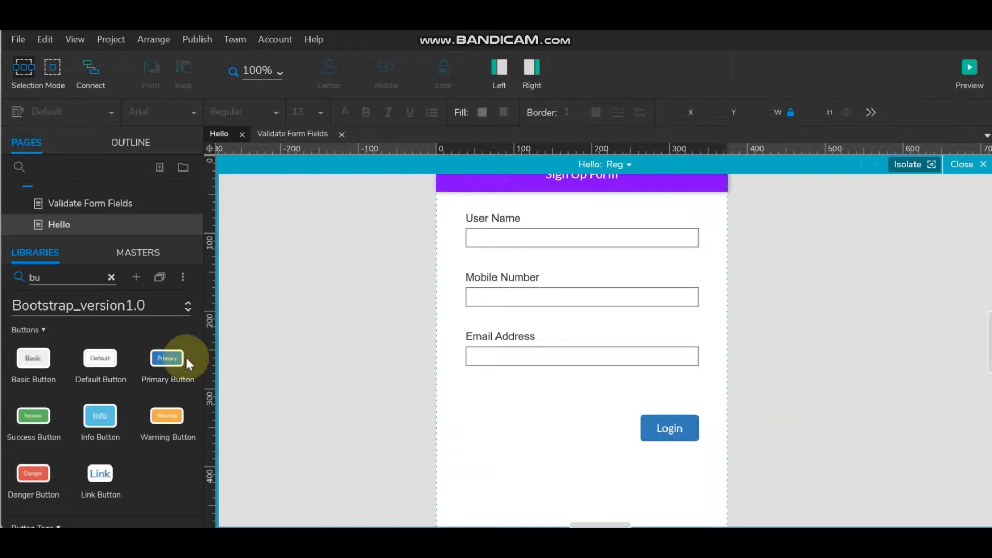
pyautogui.moveTo(94, 357); pyautogui.dragTo(571, 416)
pyautogui.doubleClick(572, 417)
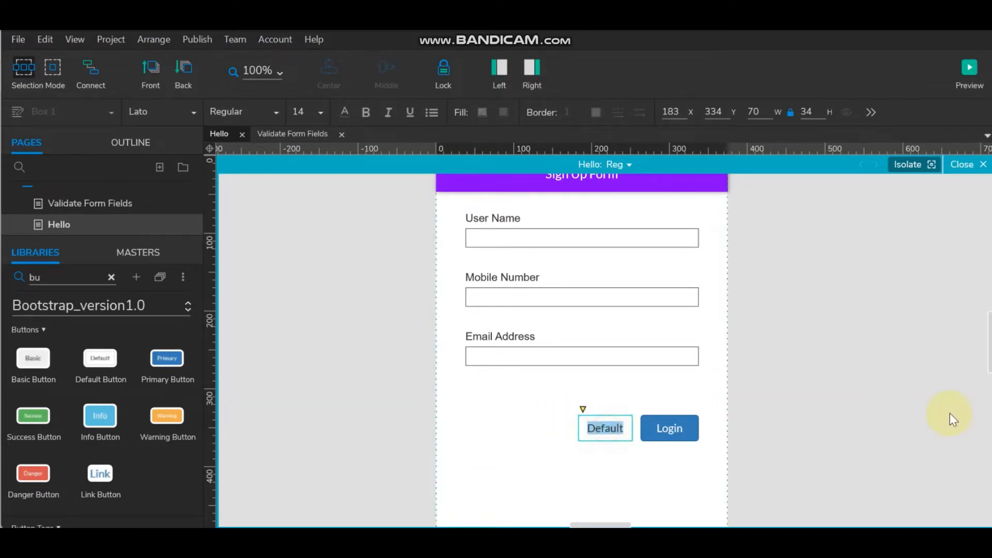
pyautogui.write('Cancel')
pyautogui.click(831, 374)
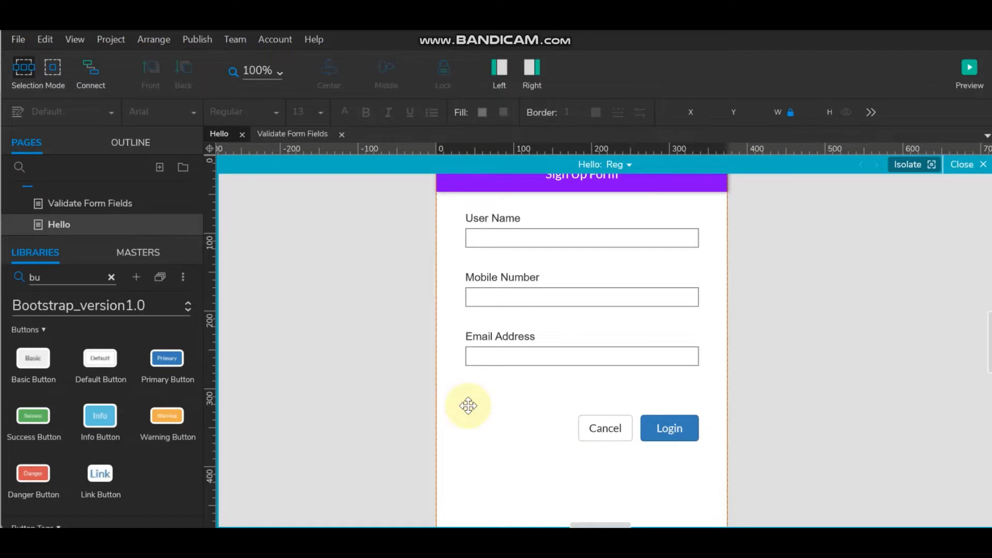
# - Move the Cancel and Login buttons lower on the form
pyautogui.click(501, 424)
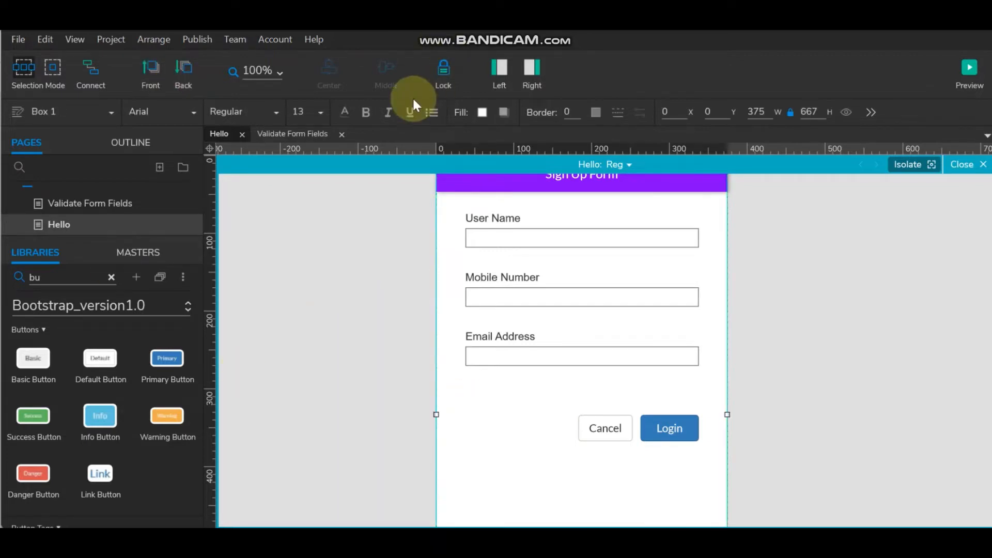
pyautogui.click(806, 389)
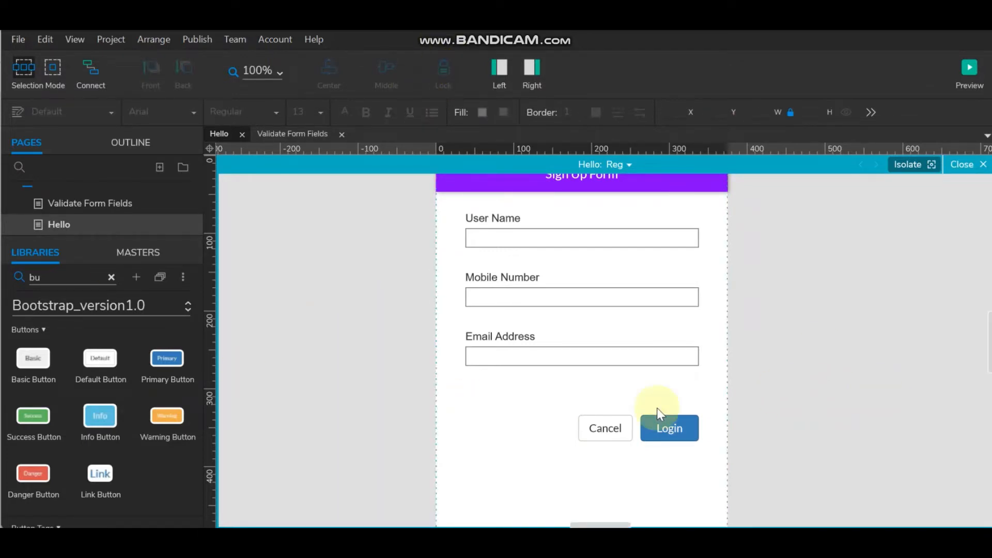
pyautogui.moveTo(577, 411); pyautogui.dragTo(707, 460)
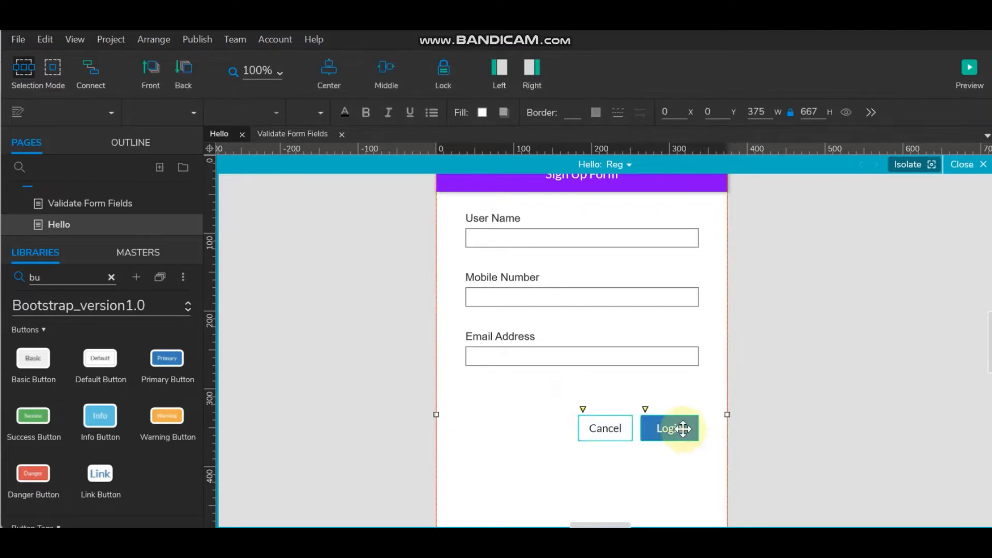
pyautogui.moveTo(683, 427); pyautogui.dragTo(682, 467)
pyautogui.click(525, 412)
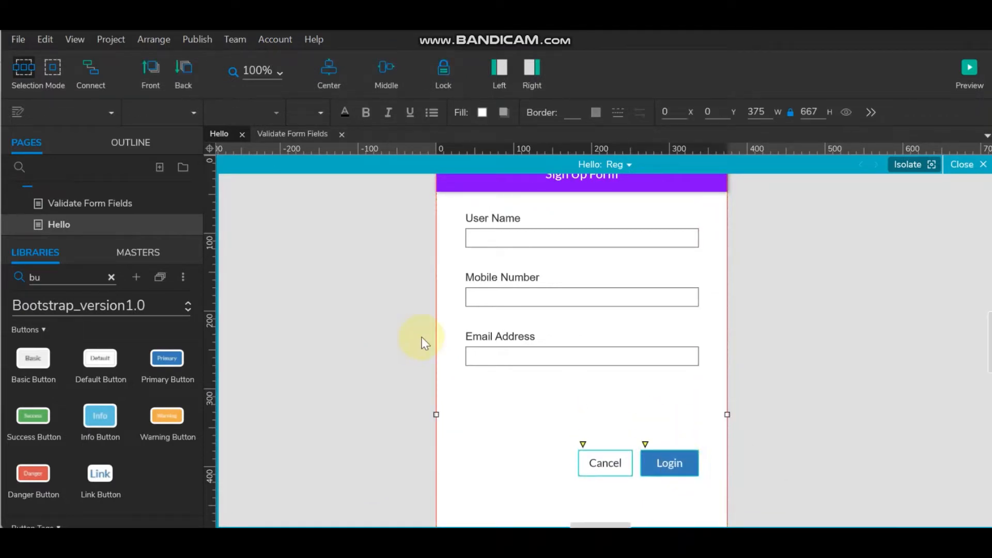
# - Duplicate the Email Address label and field 30 px below and start renaming the label to Password
pyautogui.click(509, 334)
pyautogui.keyDown('shift'); pyautogui.click(511, 354); pyautogui.keyUp('shift')
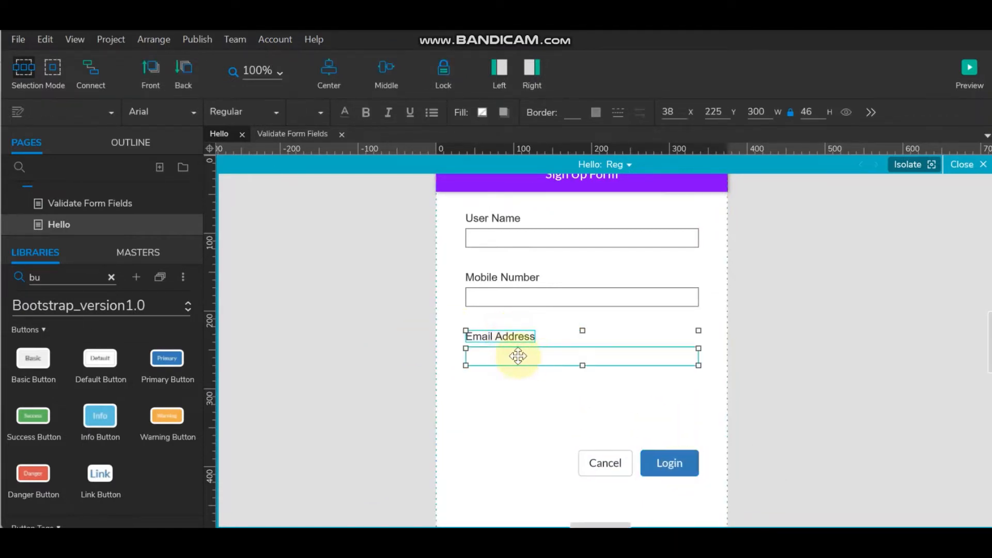
pyautogui.moveTo(518, 355); pyautogui.dragTo(521, 399)
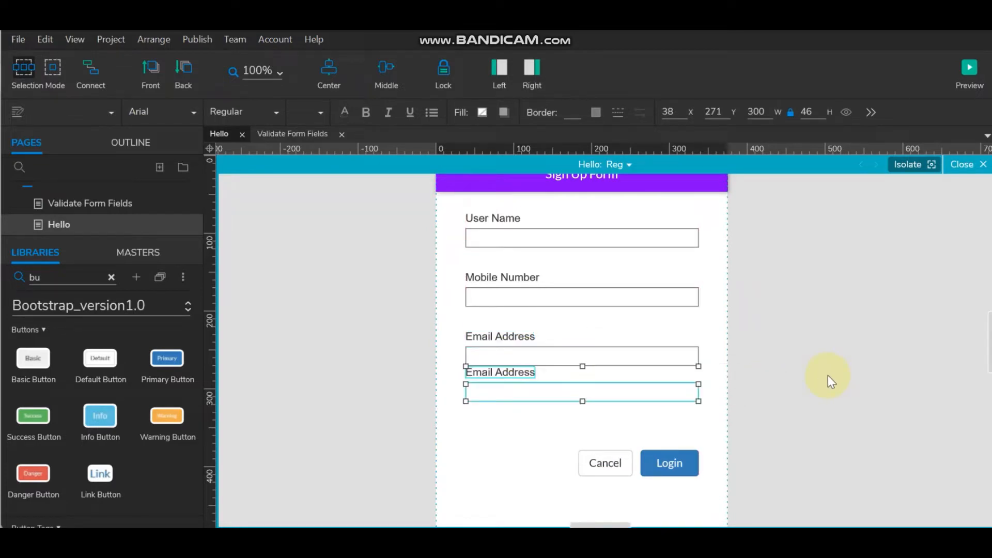
pyautogui.hotkey('shift', 'Down')
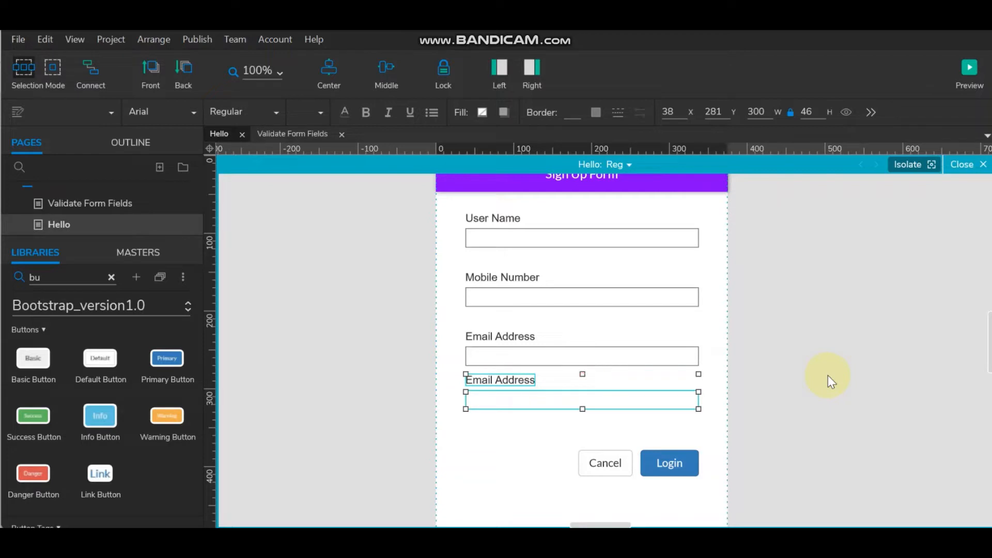
pyautogui.hotkey('shift', 'Down')
pyautogui.hotkey('shift', 'Down')
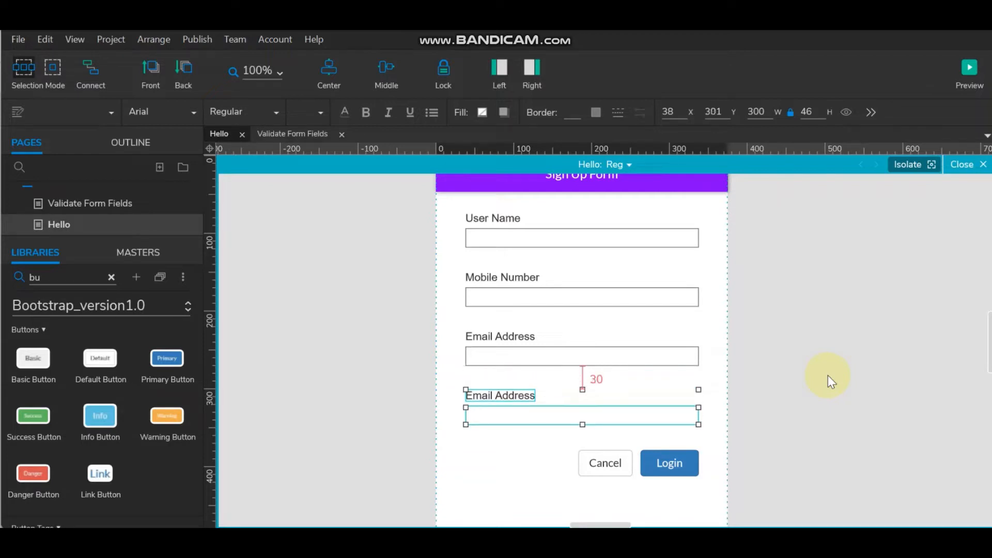
pyautogui.doubleClick(507, 397)
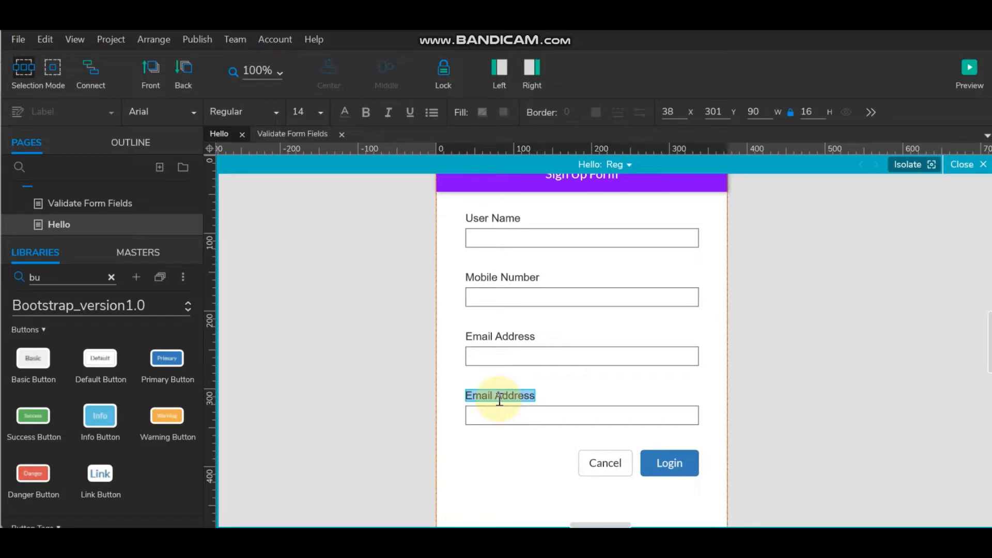
pyautogui.write('Password')
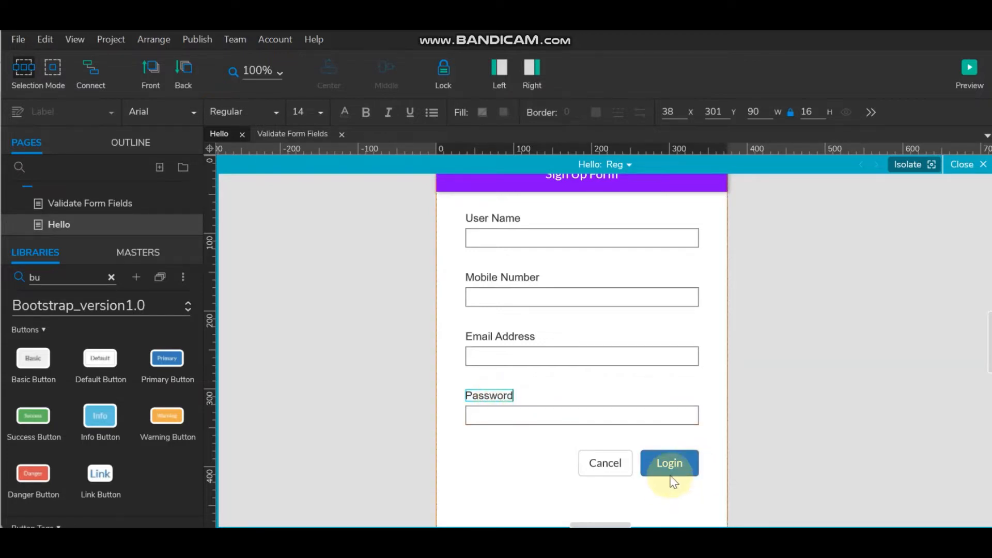
# - Duplicate the Password label and field below and rename the copy 'Re-type Password'
pyautogui.click(859, 381)
pyautogui.scroll(-3, 798, 377)
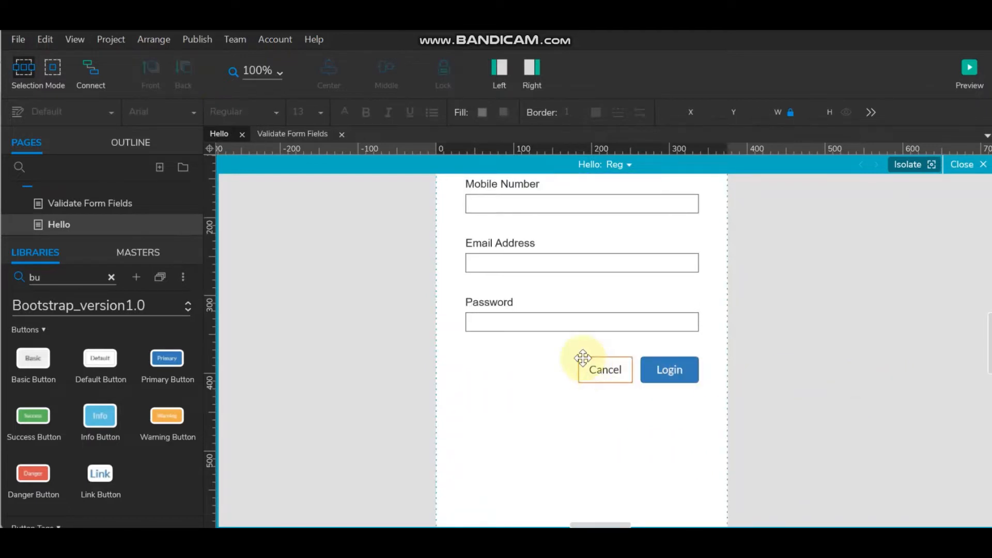
pyautogui.moveTo(572, 354); pyautogui.dragTo(675, 441)
pyautogui.click(469, 303)
pyautogui.keyDown('shift'); pyautogui.click(512, 319); pyautogui.keyUp('shift')
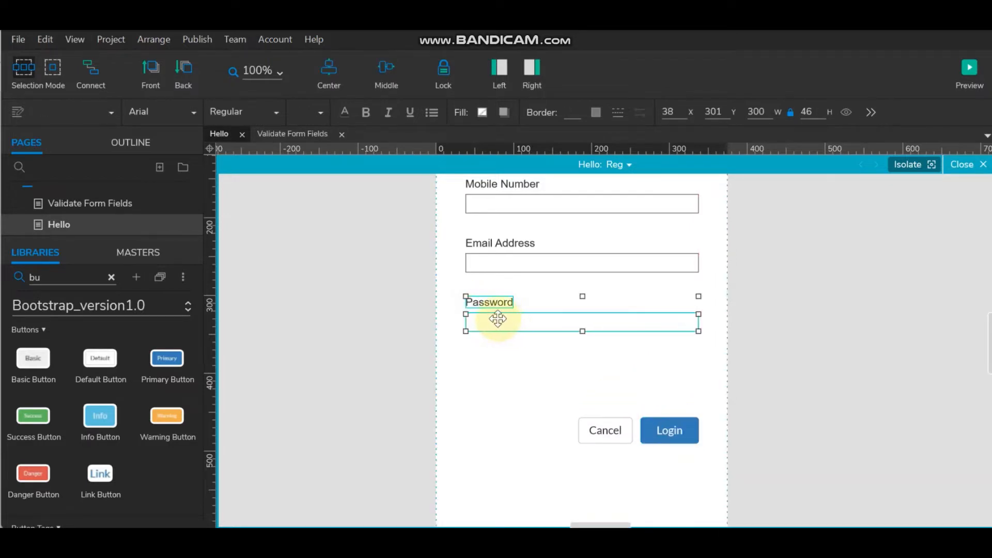
pyautogui.moveTo(496, 318); pyautogui.dragTo(497, 378)
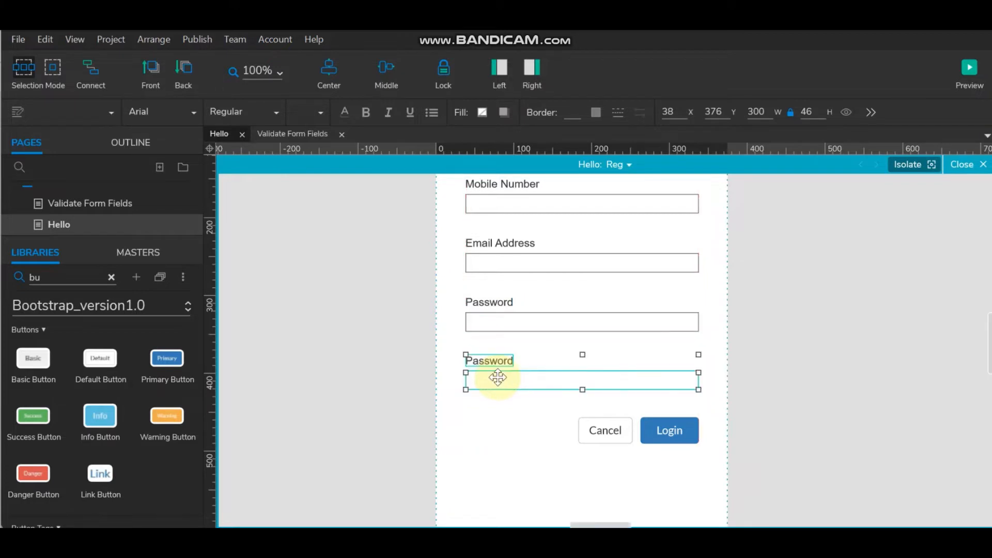
pyautogui.doubleClick(488, 361)
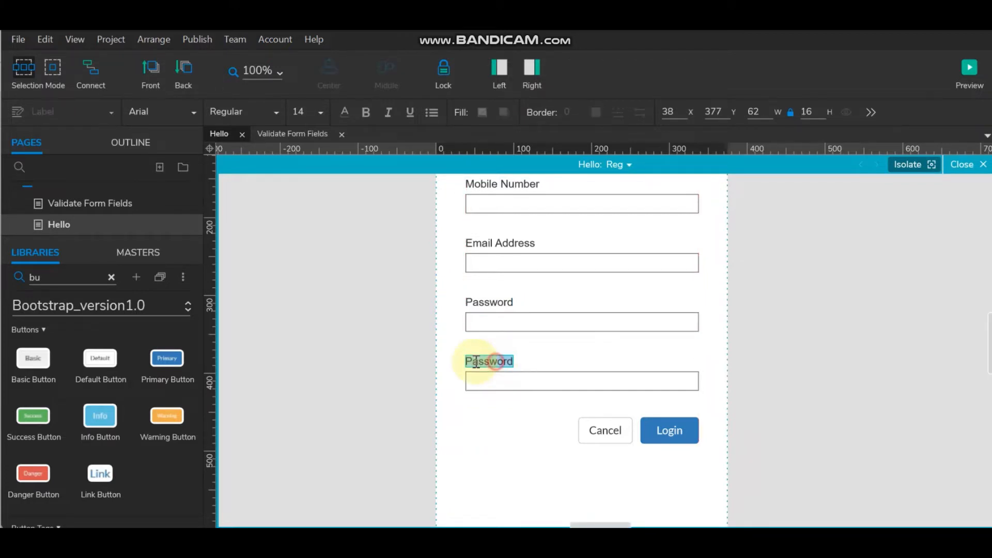
pyautogui.click(465, 361)
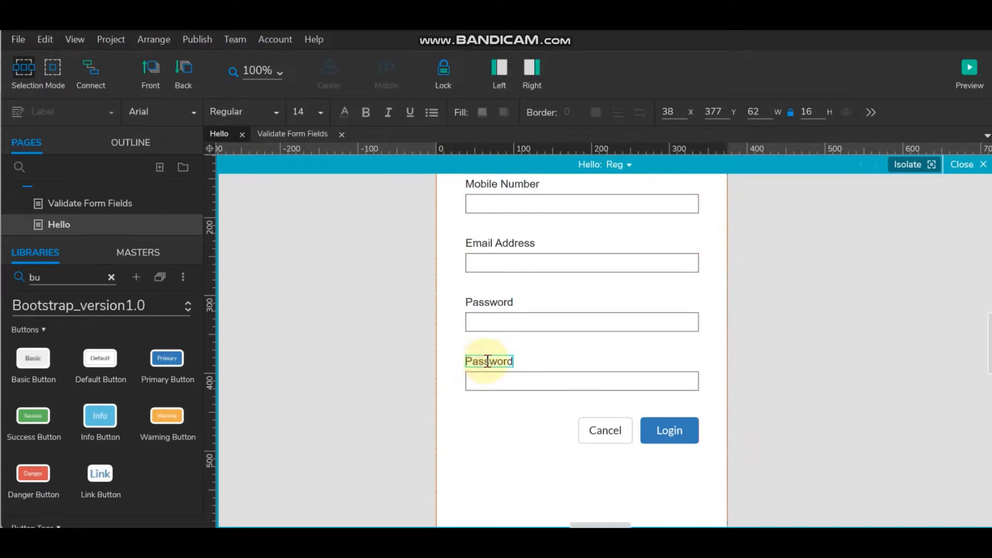
pyautogui.write('Re-type')
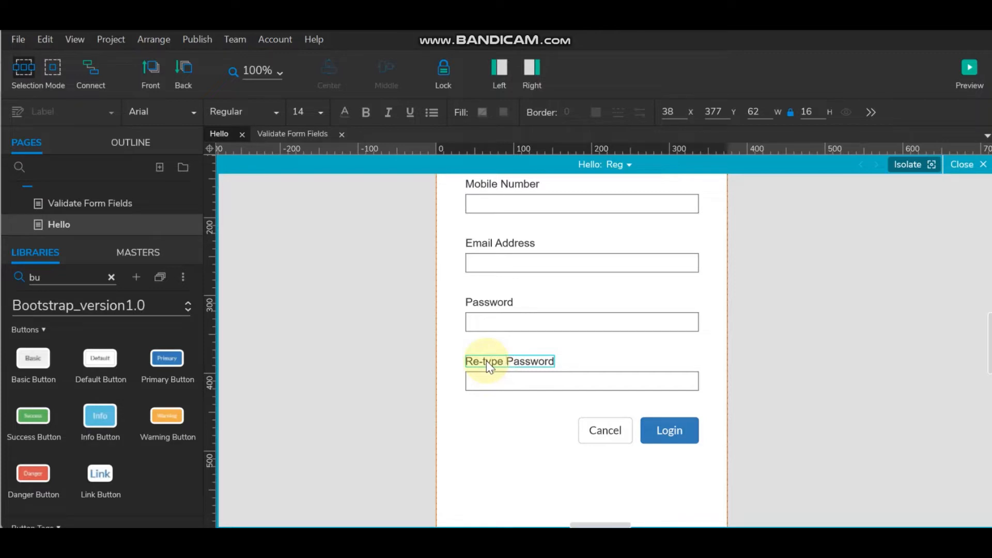
pyautogui.click(783, 374)
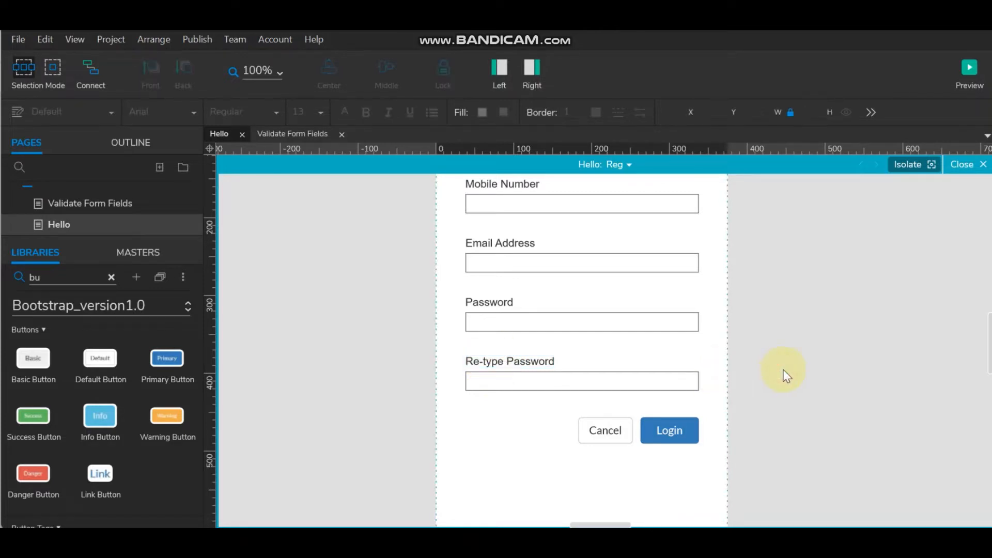
# - Nudge the Cancel and Login buttons down beneath the new field
pyautogui.click(588, 433)
pyautogui.keyDown('shift'); pyautogui.click(668, 432); pyautogui.keyUp('shift')
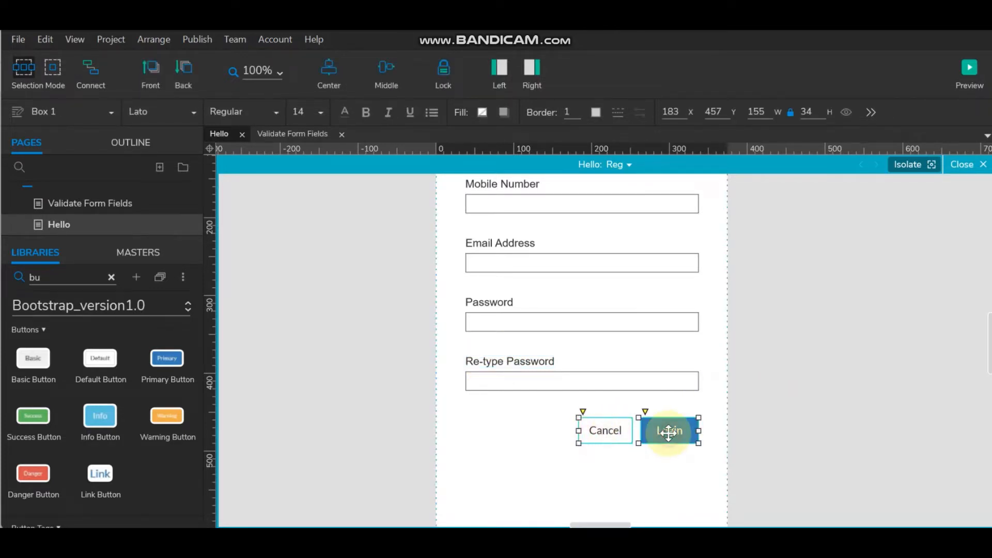
pyautogui.hotkey('shift', 'Down')
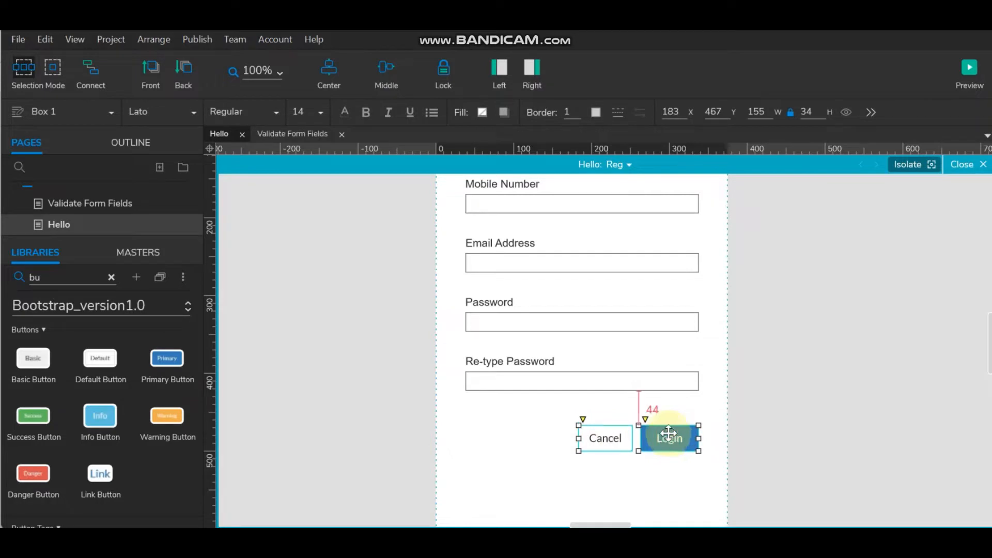
pyautogui.click(847, 404)
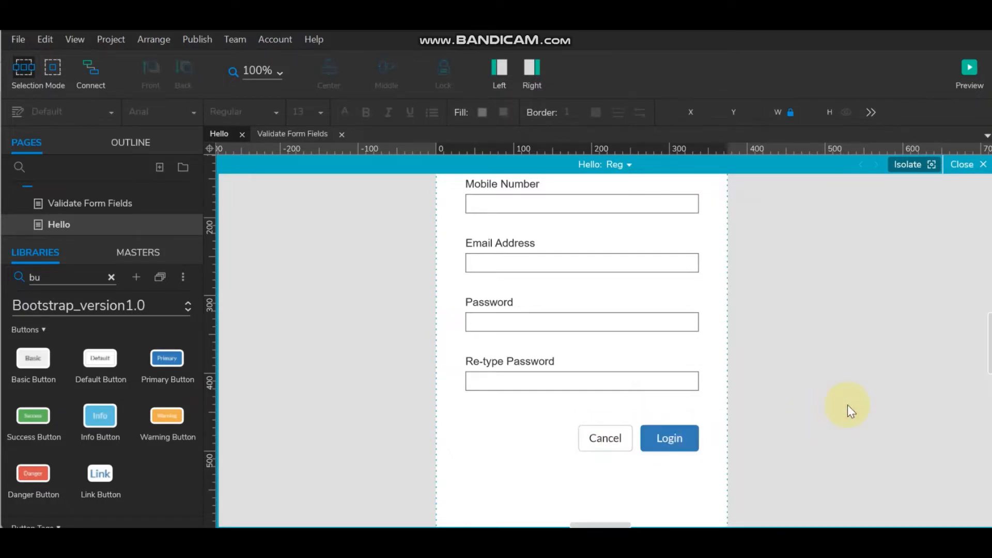
pyautogui.scroll(3, 847, 405)
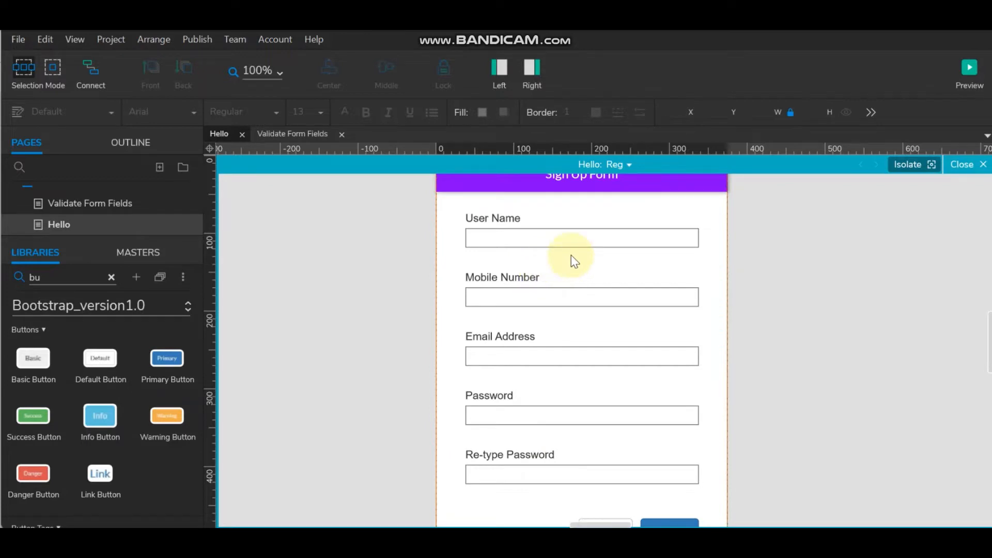
pyautogui.doubleClick(100, 201)
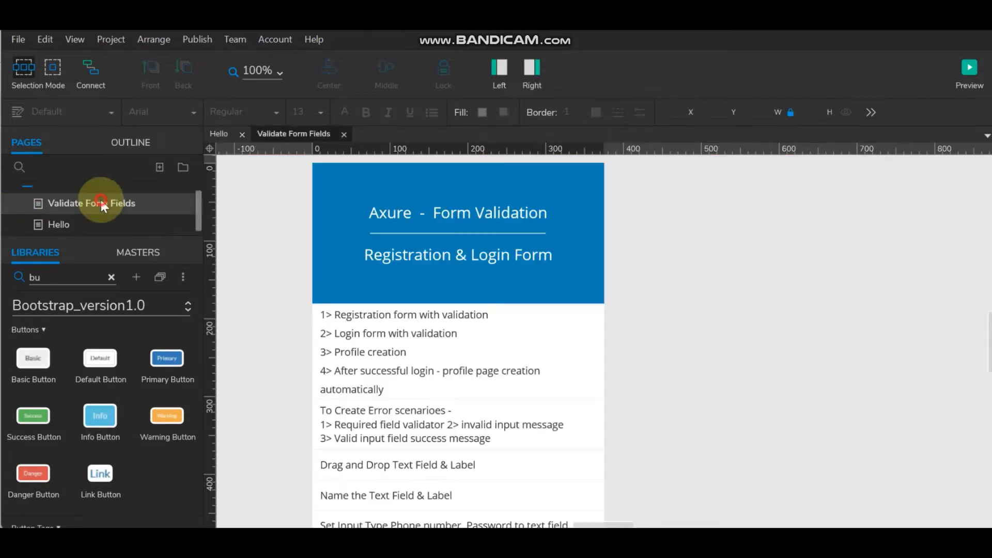
pyautogui.scroll(-3, 444, 328)
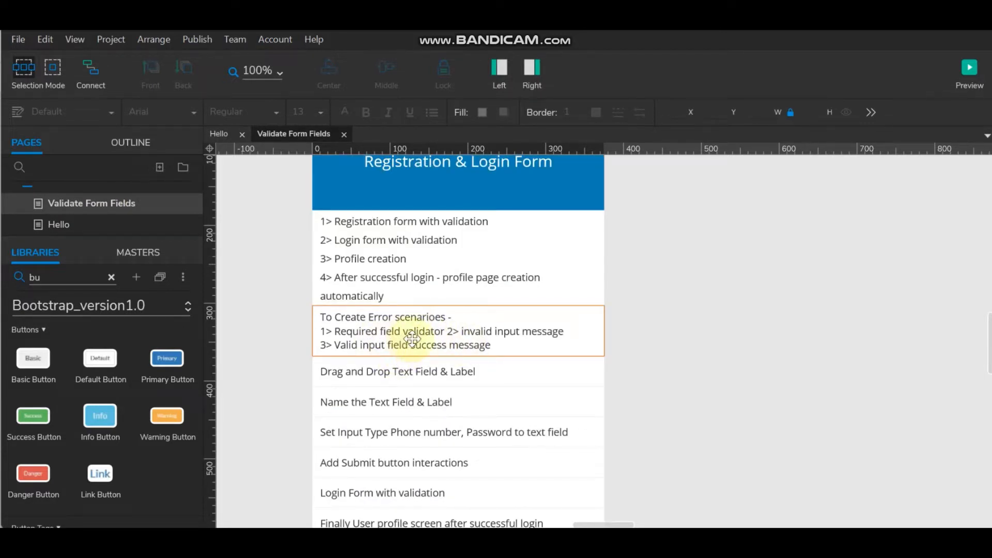
pyautogui.doubleClick(380, 331)
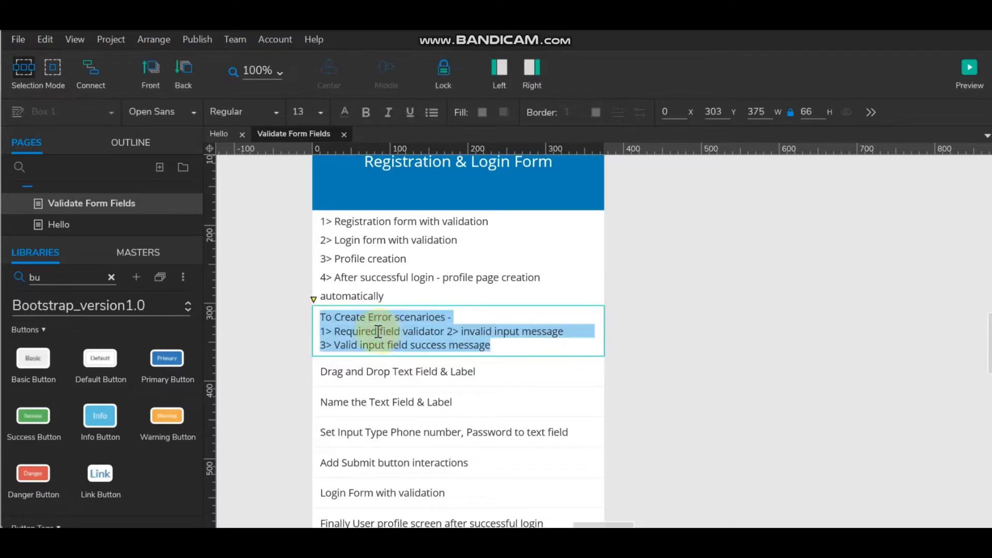
pyautogui.moveTo(400, 331); pyautogui.dragTo(340, 333)
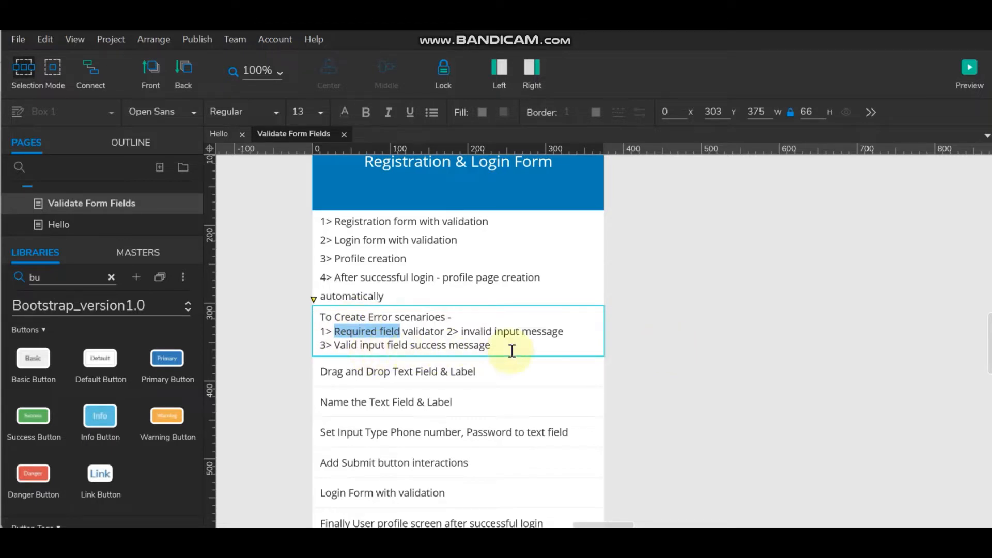
pyautogui.click(50, 224)
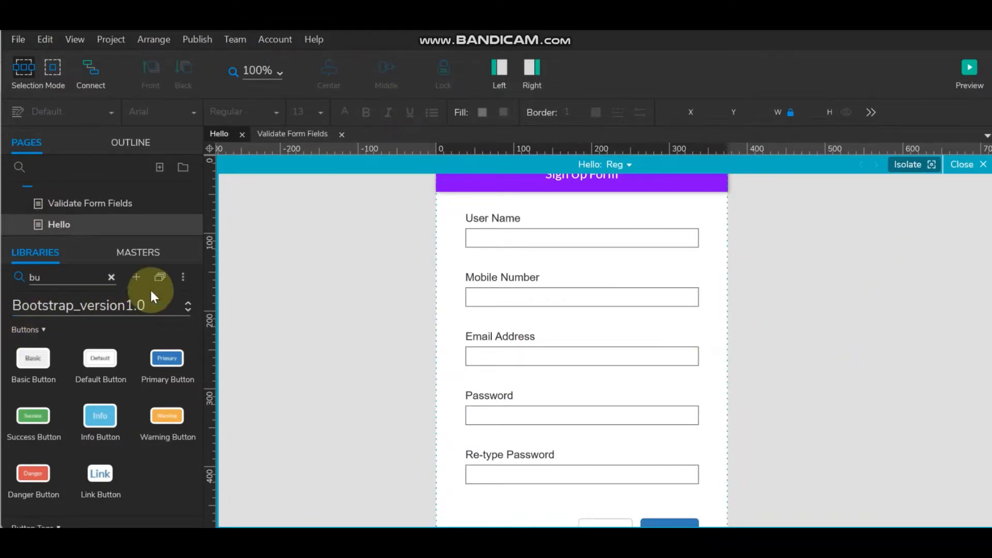
# - From the Default library, drop a label under the User Name input reading 'Required field!'
pyautogui.click(111, 277)
pyautogui.click(143, 306)
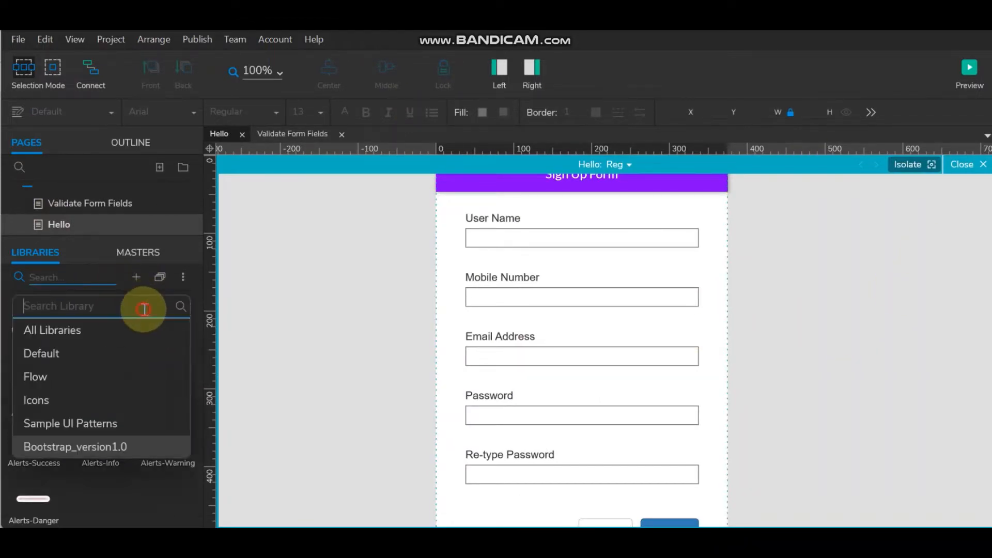
pyautogui.click(77, 351)
pyautogui.scroll(-2, 35, 470)
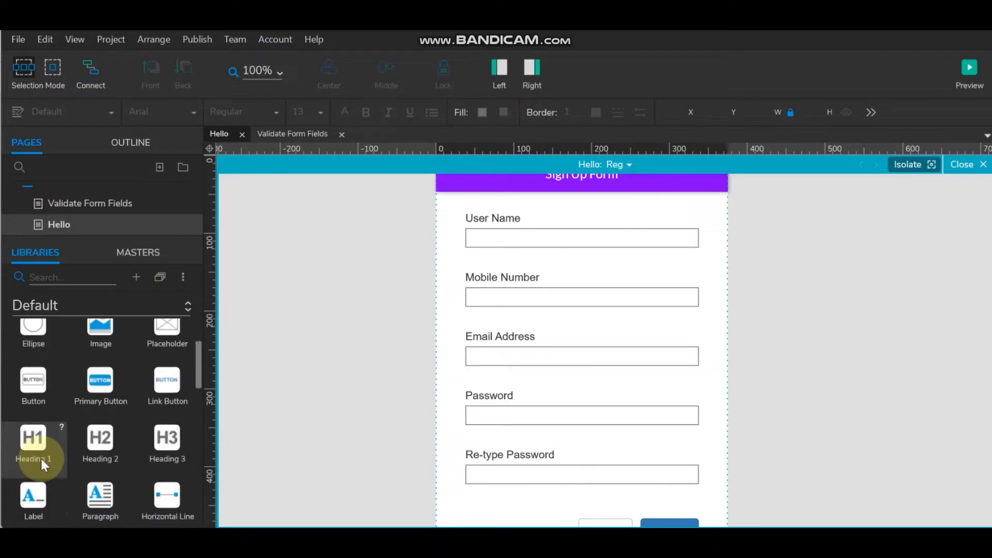
pyautogui.moveTo(33, 499); pyautogui.dragTo(469, 252)
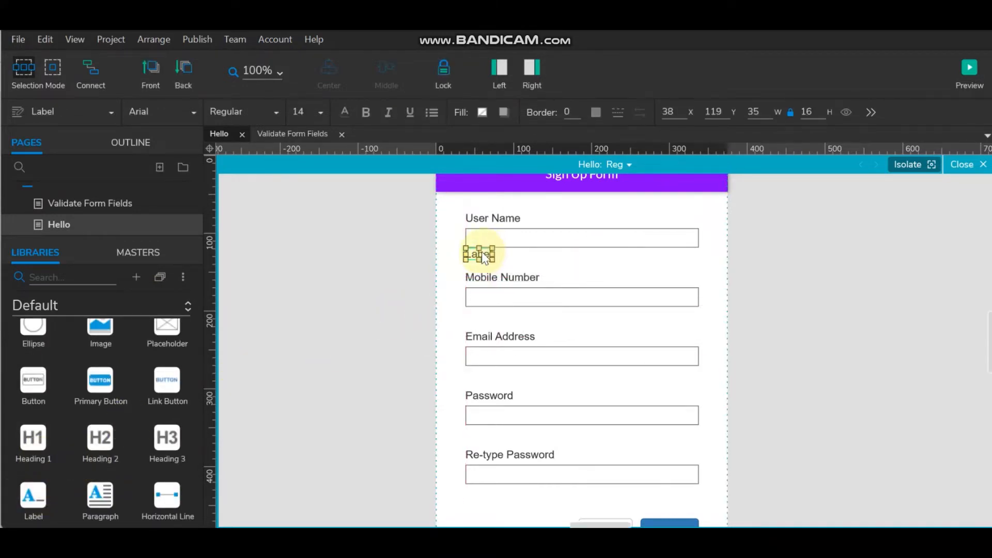
pyautogui.doubleClick(481, 254)
pyautogui.write('Required field')
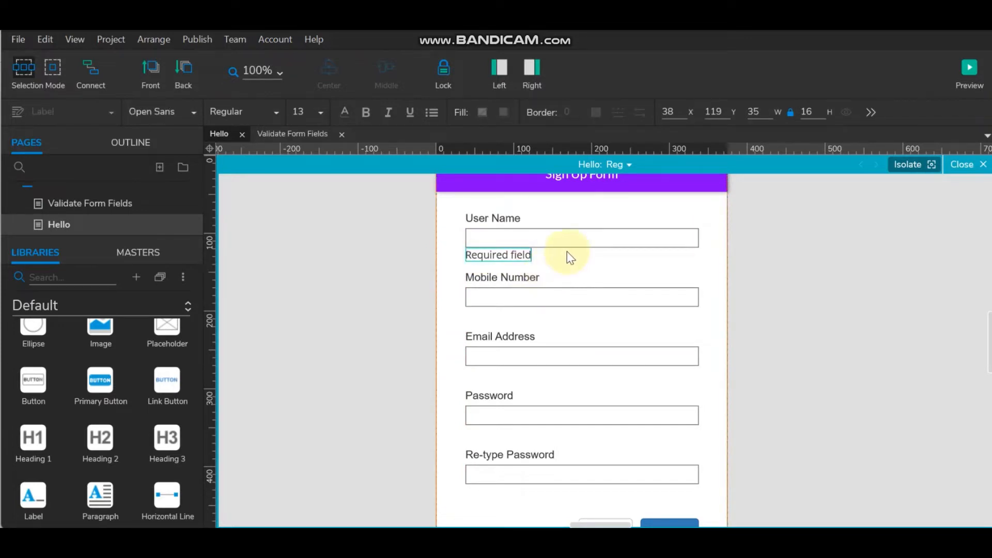
pyautogui.write('!')
pyautogui.click(775, 254)
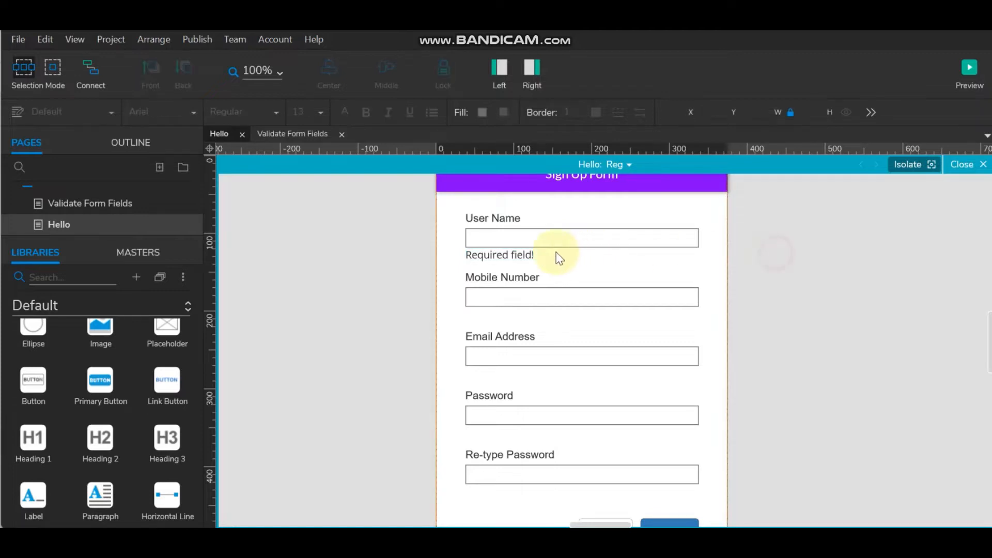
pyautogui.click(521, 254)
# - Give the 'Required field!' label font size 11 and the red text colour swatch
pyautogui.click(321, 112)
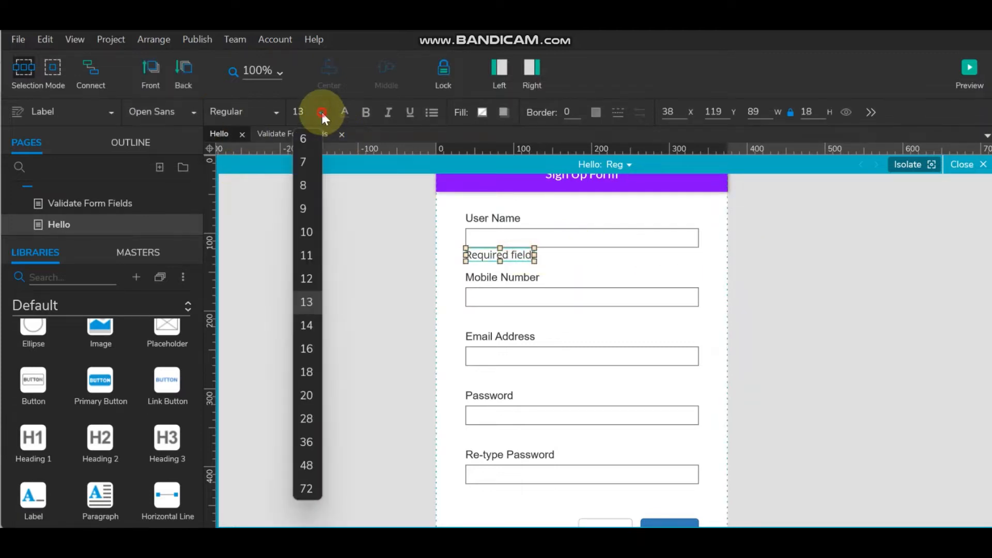
pyautogui.click(311, 248)
pyautogui.click(399, 262)
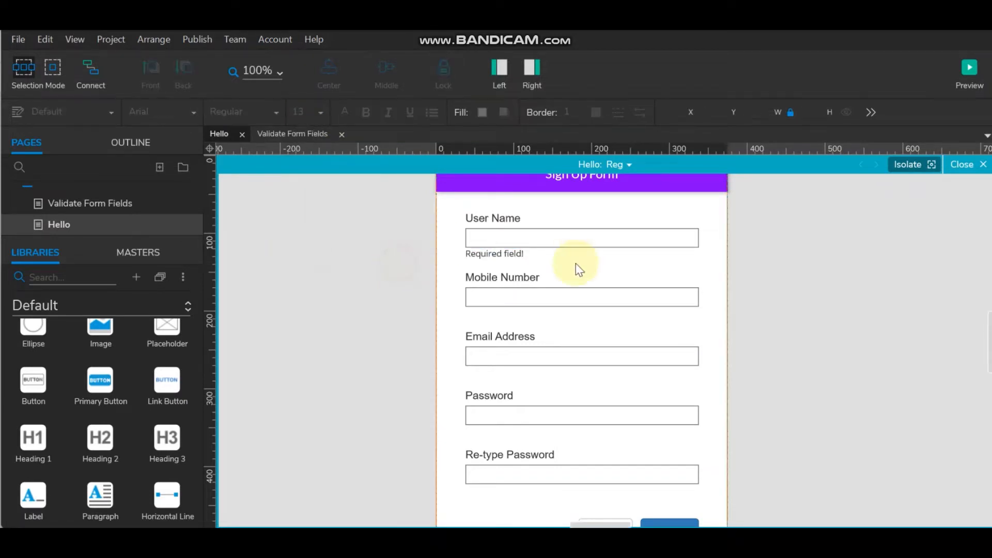
pyautogui.click(495, 253)
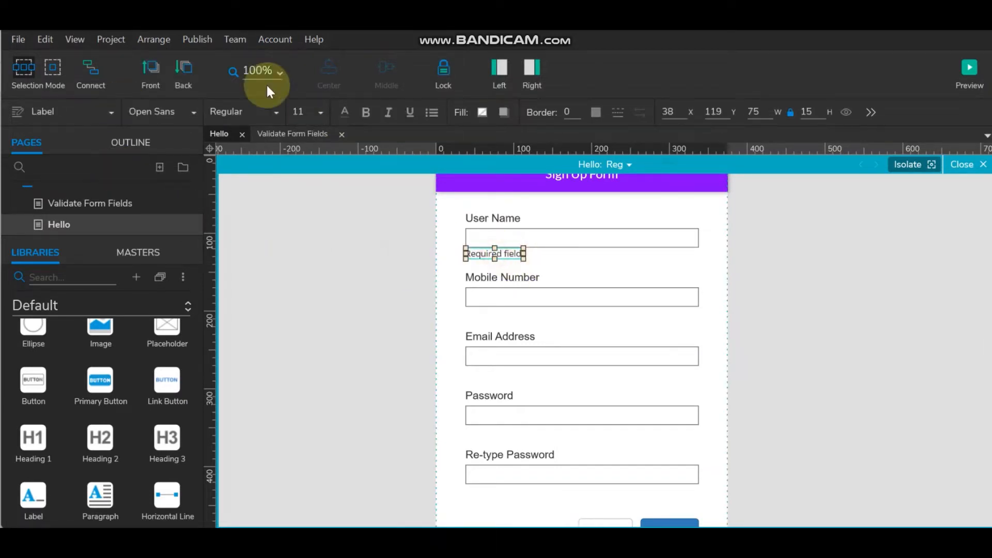
pyautogui.click(345, 114)
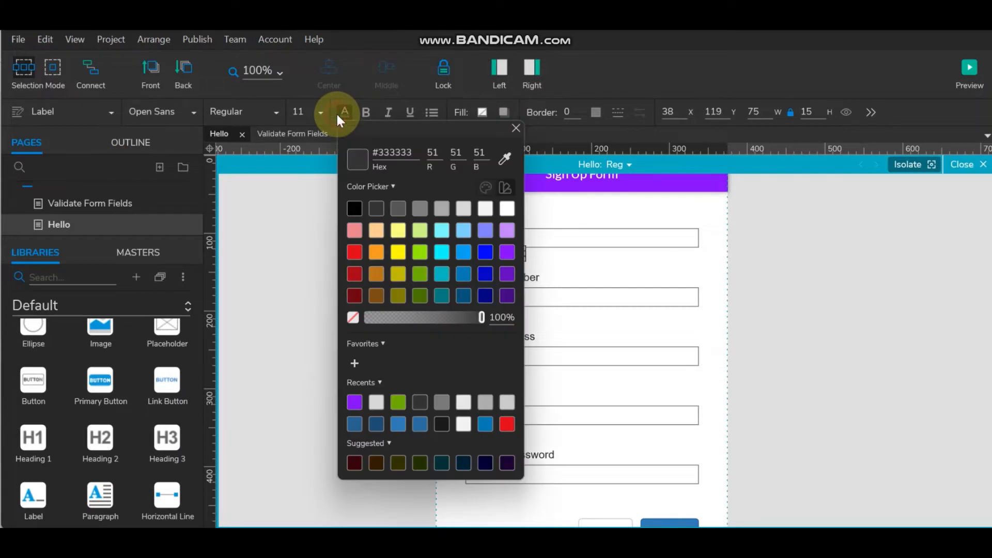
pyautogui.click(355, 253)
pyautogui.click(831, 309)
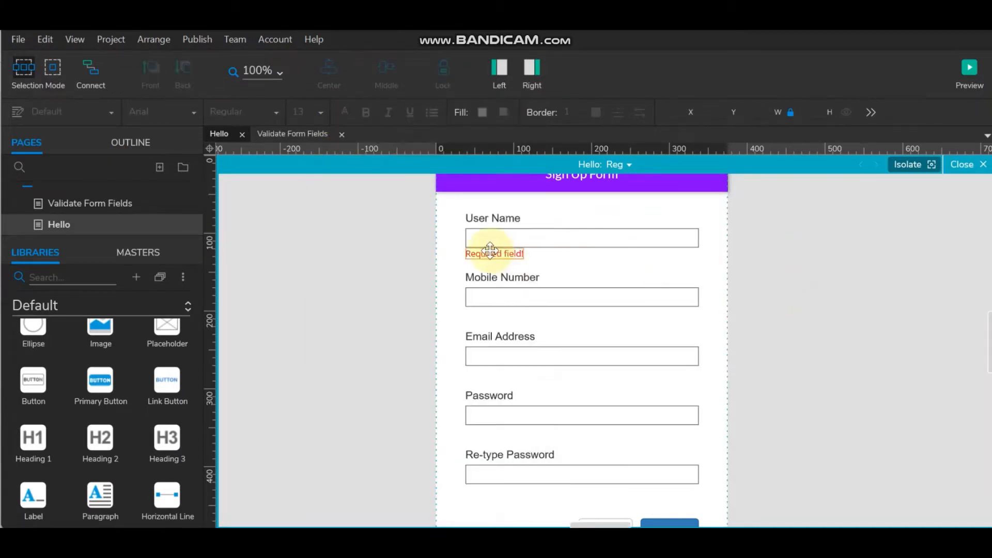
pyautogui.click(490, 252)
# - Change the five field labels and the 'Required field!' message to the Lato font
pyautogui.click(478, 218)
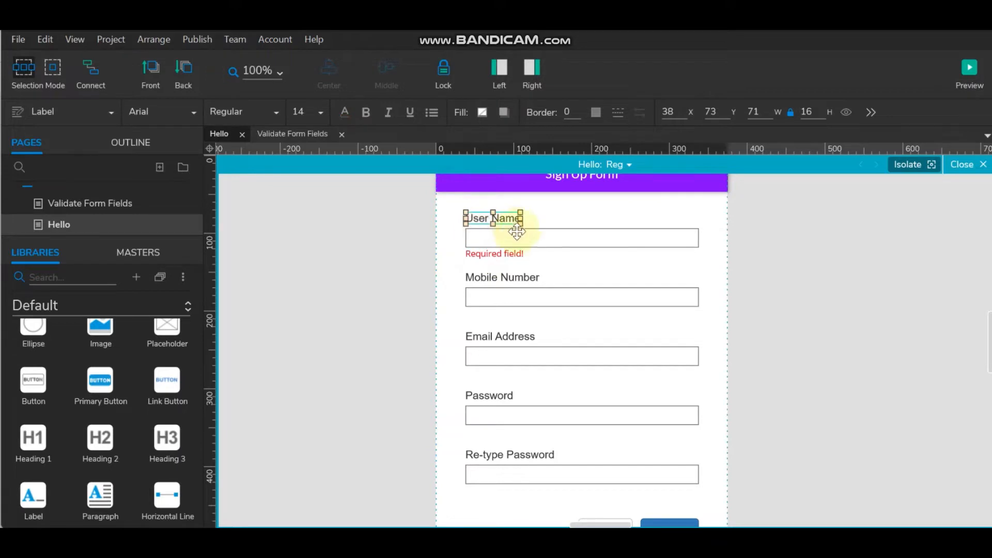
pyautogui.keyDown('ctrl'); pyautogui.click(490, 277); pyautogui.keyUp('ctrl')
pyautogui.keyDown('ctrl'); pyautogui.click(495, 333); pyautogui.keyUp('ctrl')
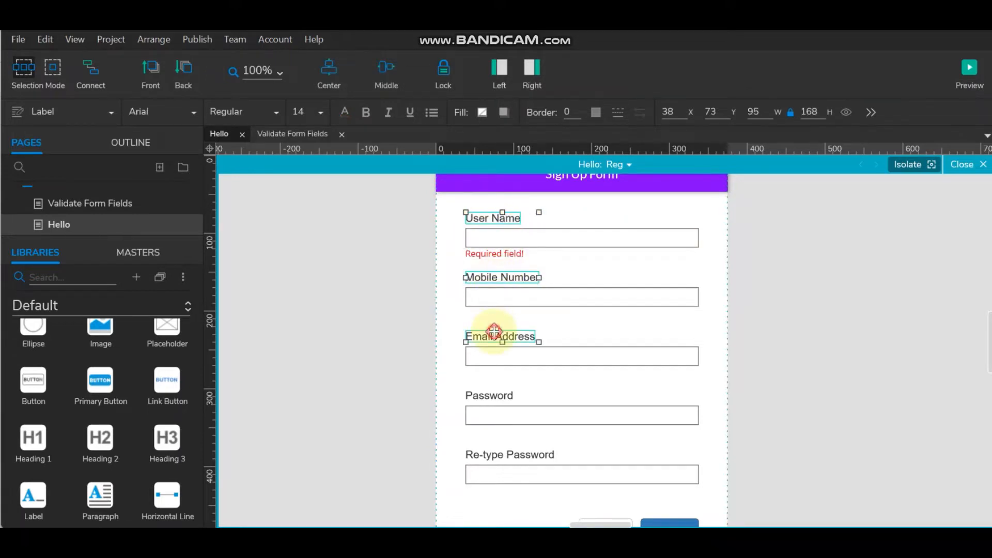
pyautogui.keyDown('ctrl'); pyautogui.click(489, 393); pyautogui.keyUp('ctrl')
pyautogui.keyDown('ctrl'); pyautogui.click(500, 453); pyautogui.keyUp('ctrl')
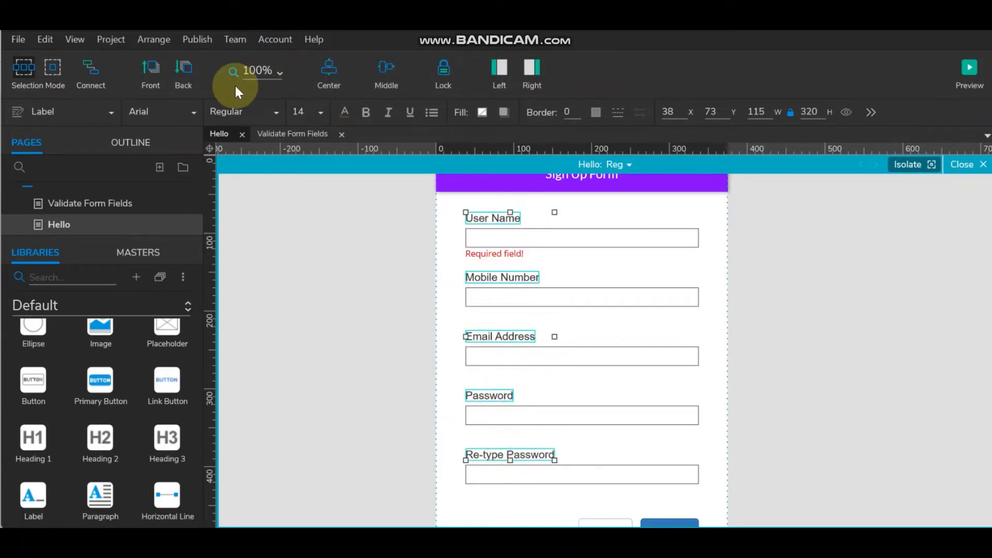
pyautogui.click(192, 112)
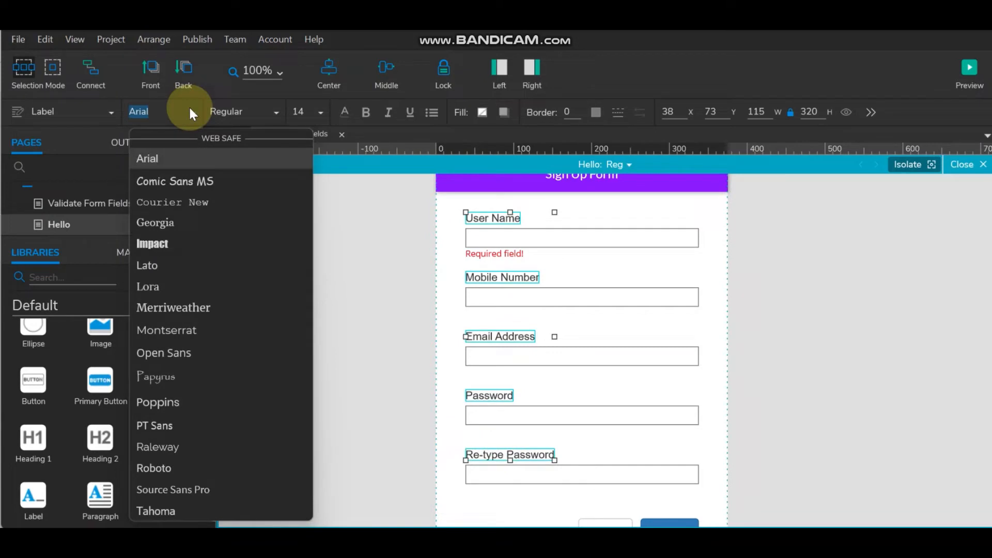
pyautogui.click(161, 265)
pyautogui.click(522, 253)
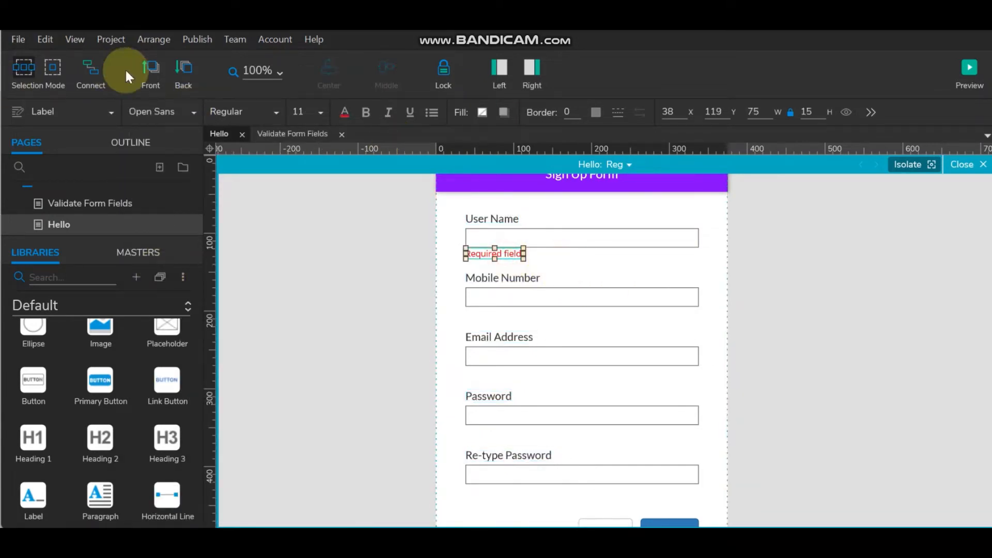
pyautogui.click(175, 113)
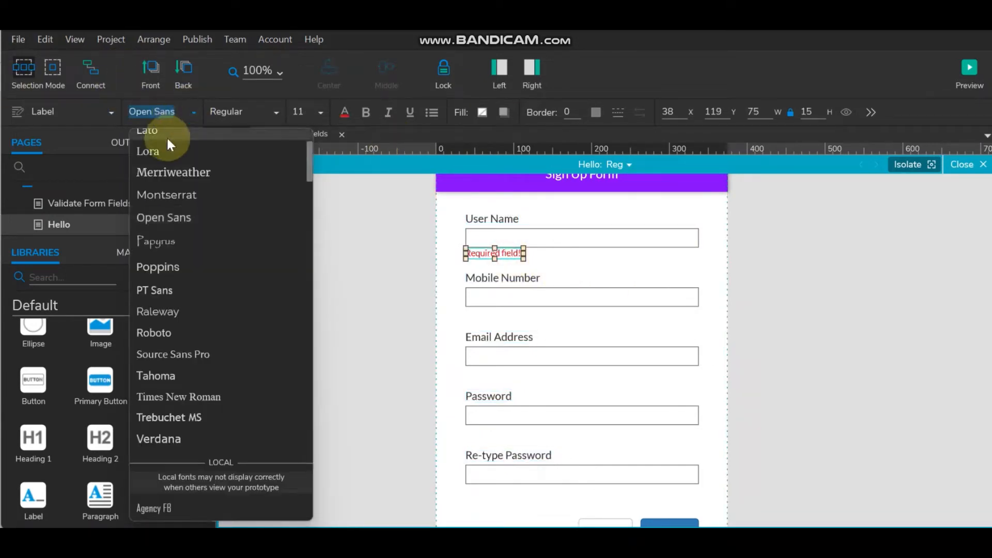
pyautogui.click(167, 136)
pyautogui.click(828, 269)
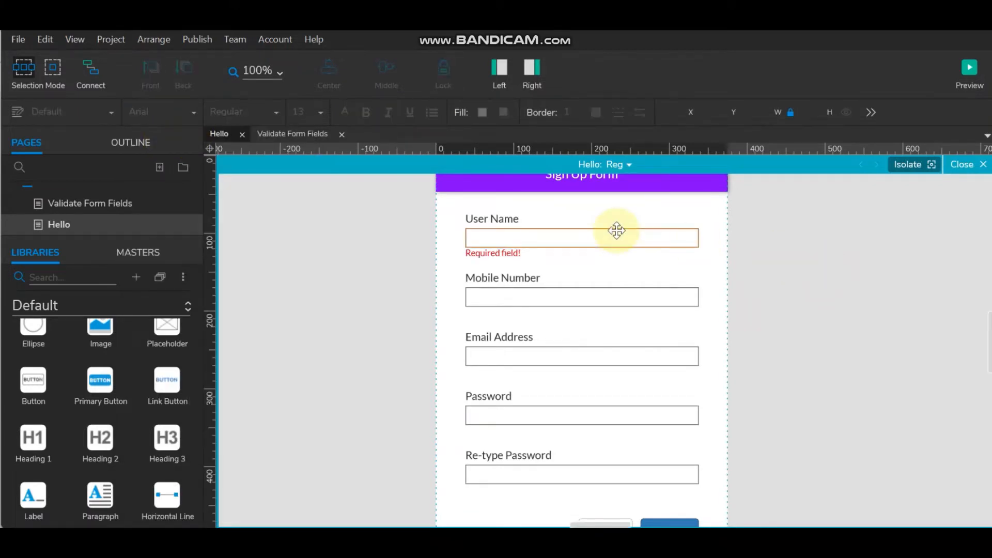
# - Set the font of all five input fields to Lato
pyautogui.click(616, 229)
pyautogui.keyDown('shift'); pyautogui.click(571, 297); pyautogui.keyUp('shift')
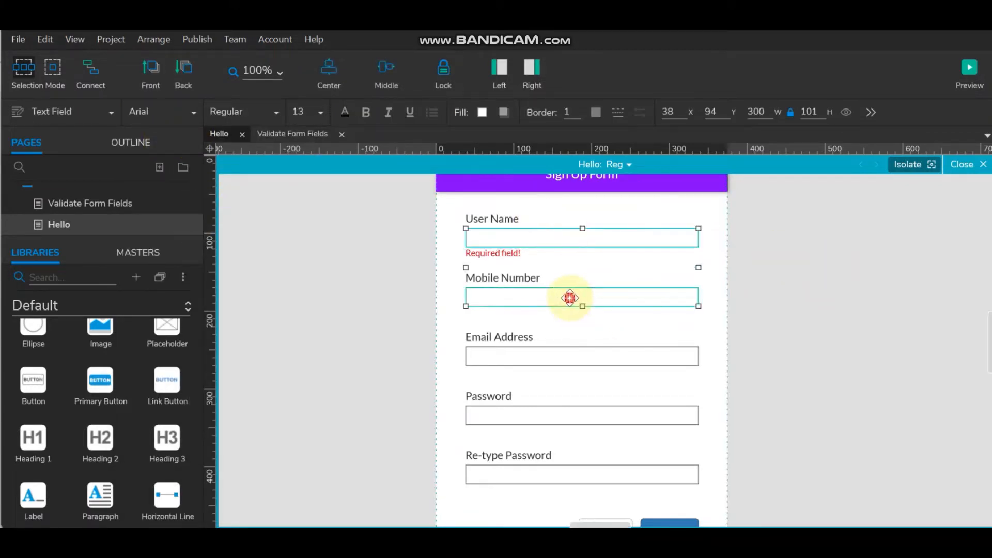
pyautogui.keyDown('shift'); pyautogui.click(558, 360); pyautogui.keyUp('shift')
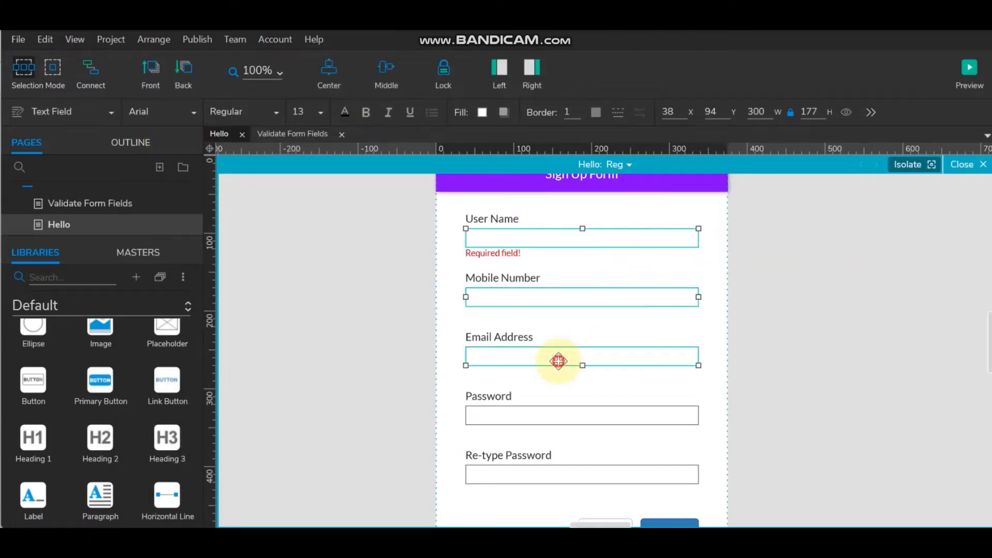
pyautogui.keyDown('shift'); pyautogui.click(558, 414); pyautogui.keyUp('shift')
pyautogui.keyDown('shift'); pyautogui.click(557, 475); pyautogui.keyUp('shift')
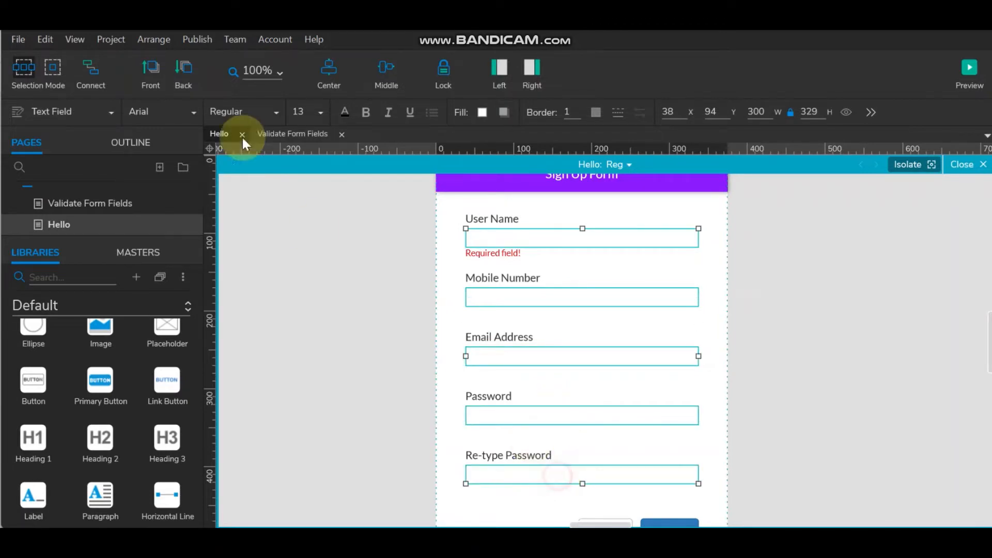
pyautogui.click(193, 113)
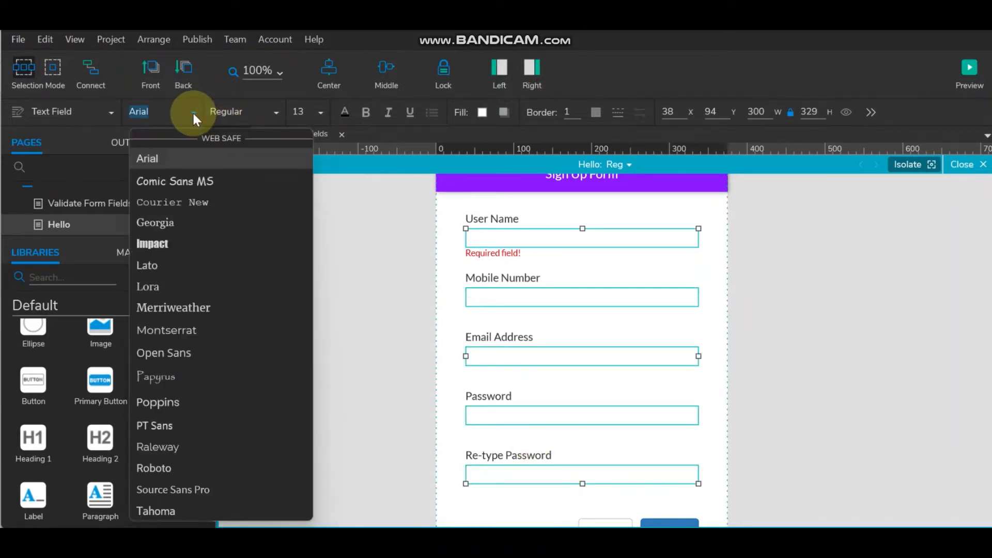
pyautogui.click(190, 262)
# - Set the font size of all five input fields to 14
pyautogui.click(497, 219)
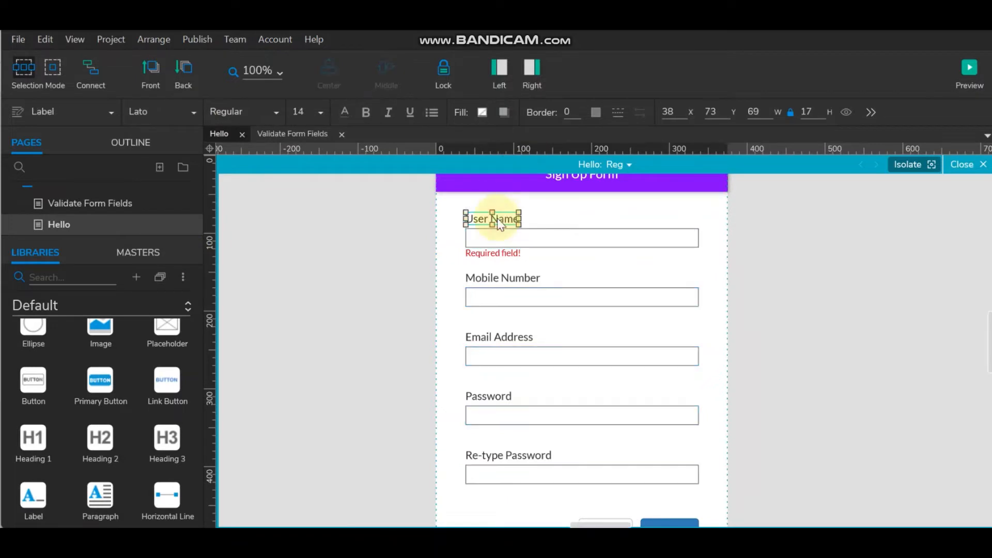
pyautogui.click(511, 237)
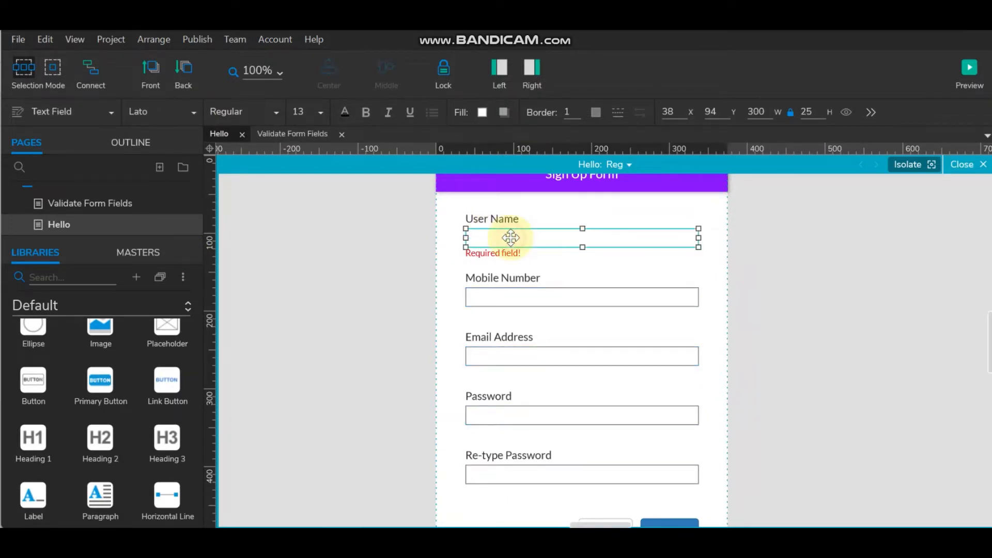
pyautogui.keyDown('shift'); pyautogui.click(520, 296); pyautogui.keyUp('shift')
pyautogui.keyDown('shift'); pyautogui.click(521, 356); pyautogui.keyUp('shift')
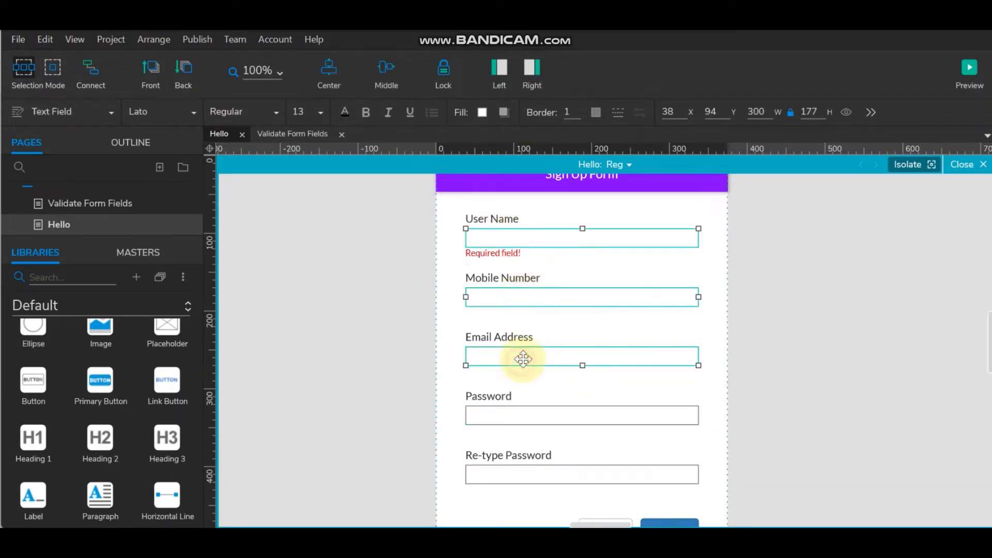
pyautogui.keyDown('shift'); pyautogui.click(525, 410); pyautogui.keyUp('shift')
pyautogui.keyDown('shift'); pyautogui.click(527, 471); pyautogui.keyUp('shift')
pyautogui.click(320, 112)
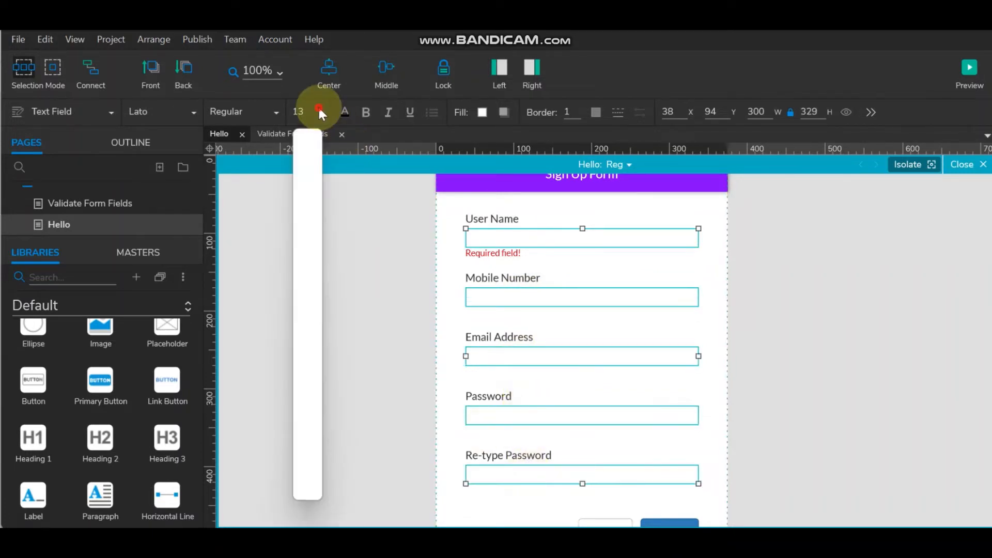
pyautogui.click(306, 325)
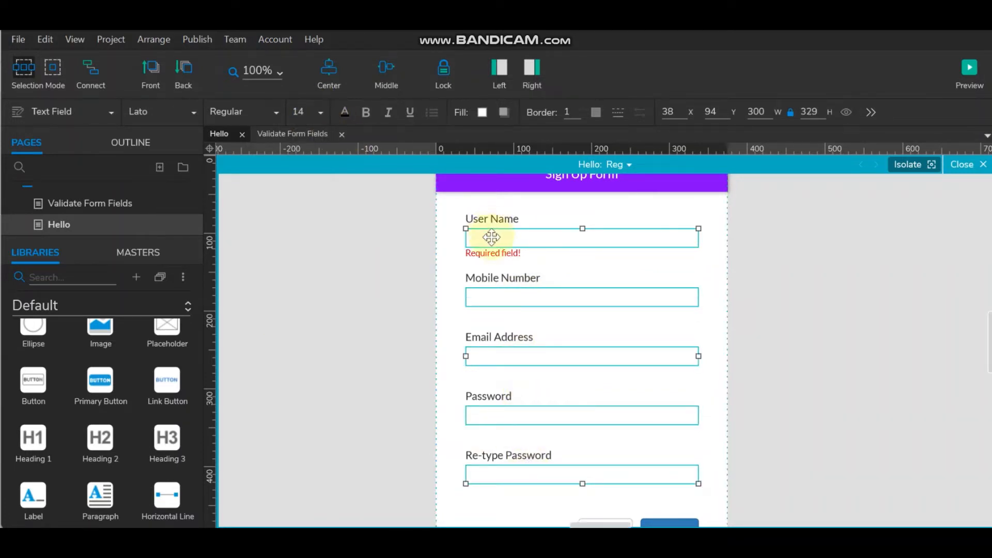
pyautogui.click(493, 253)
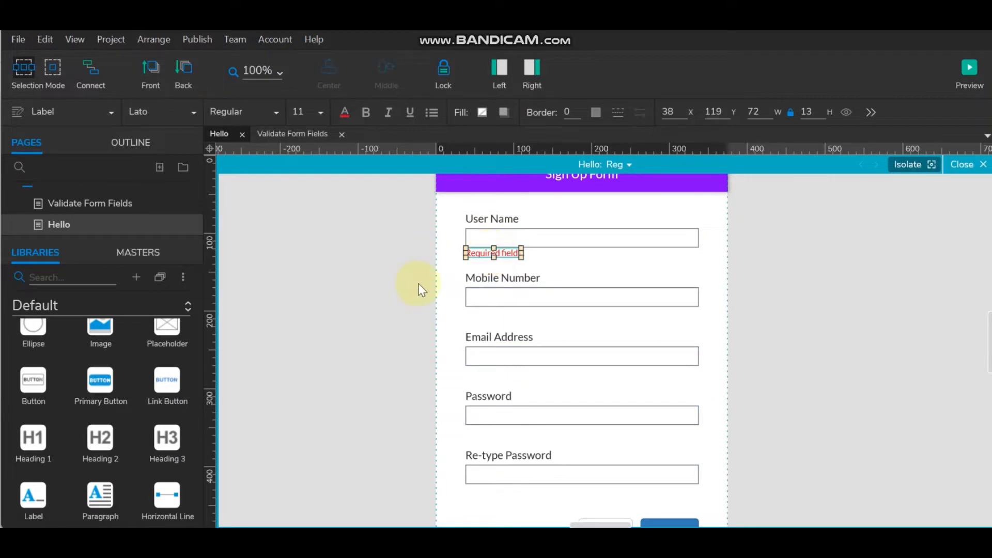
# - Widen the 'Required field!' message to 221 and convert it into a dynamic panel
pyautogui.click(433, 281)
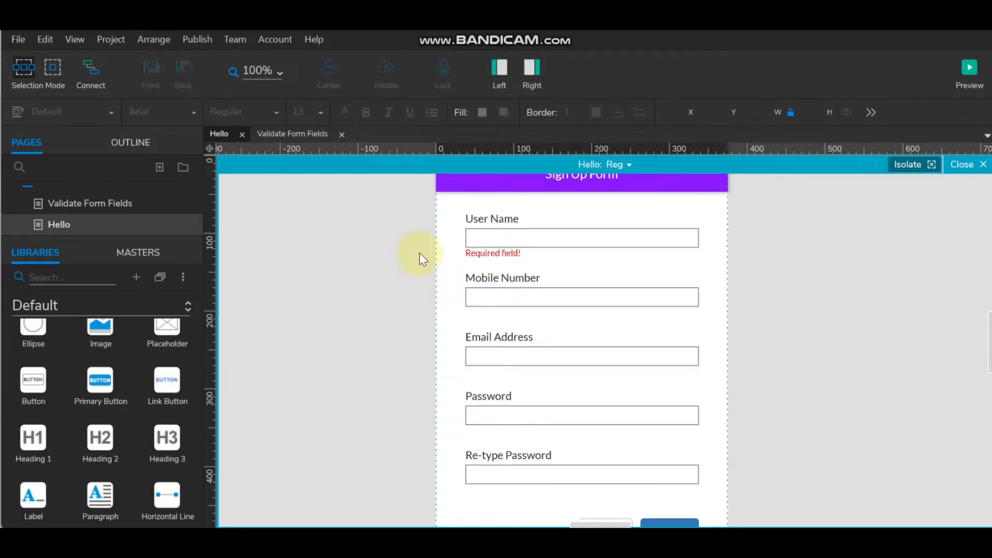
pyautogui.click(494, 254)
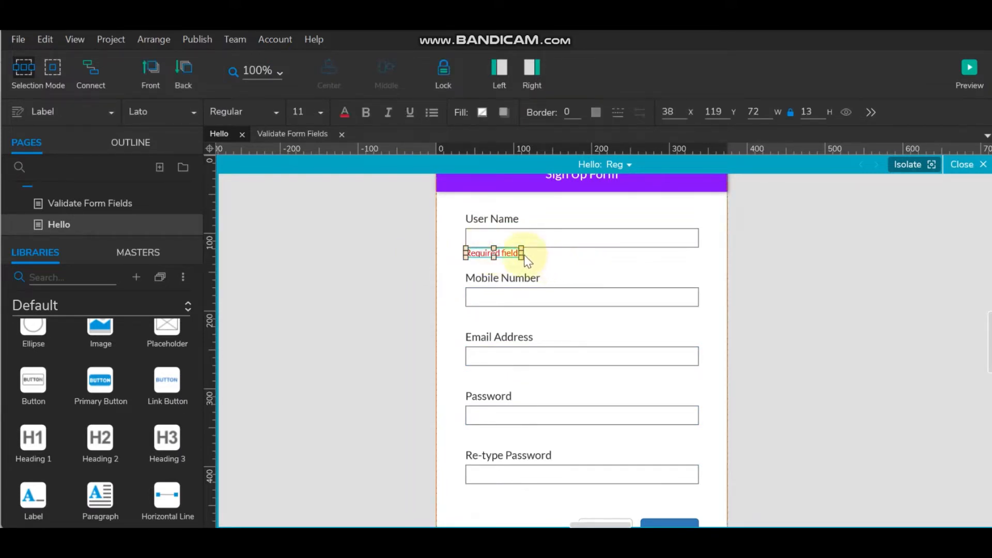
pyautogui.moveTo(523, 253); pyautogui.dragTo(637, 254)
pyautogui.click(826, 284)
pyautogui.click(527, 253)
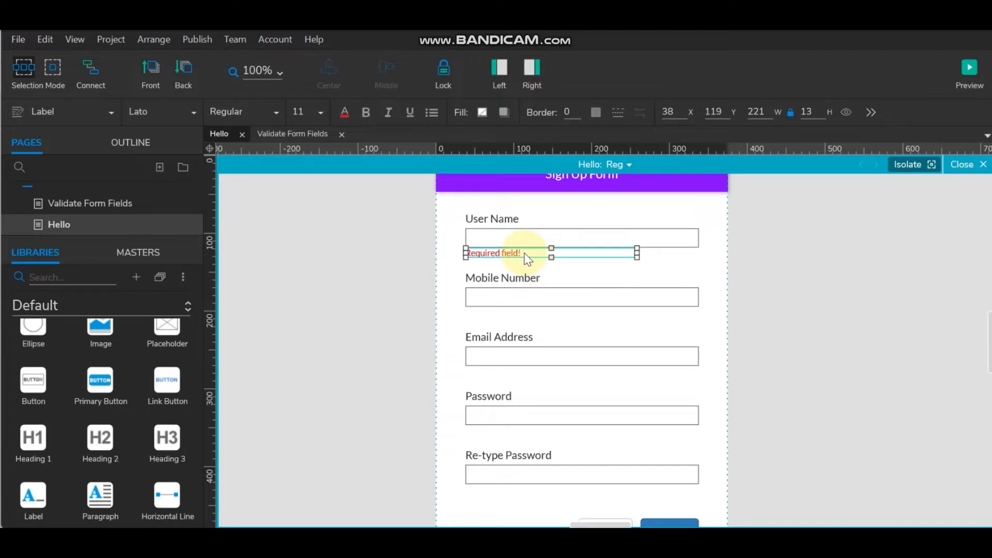
pyautogui.rightClick(524, 254)
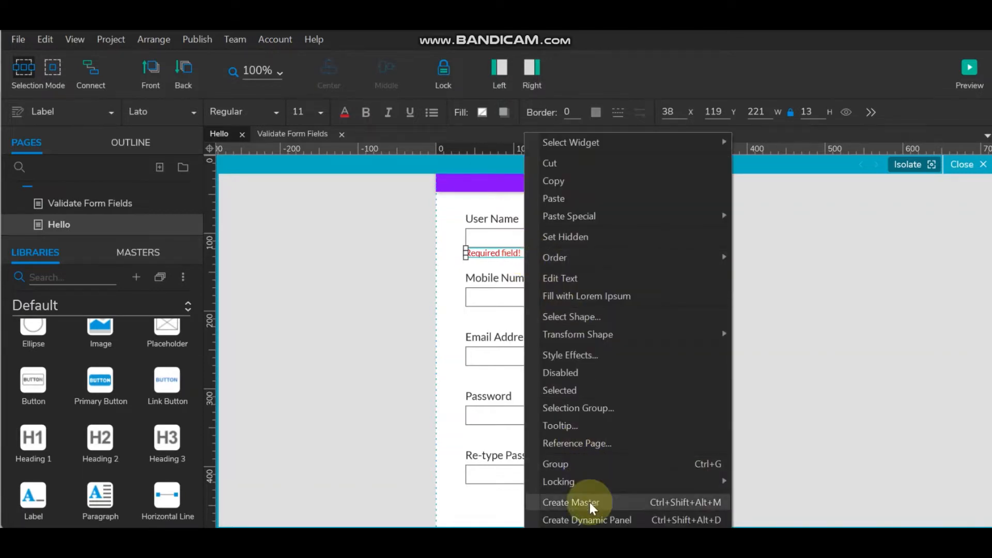
pyautogui.click(592, 518)
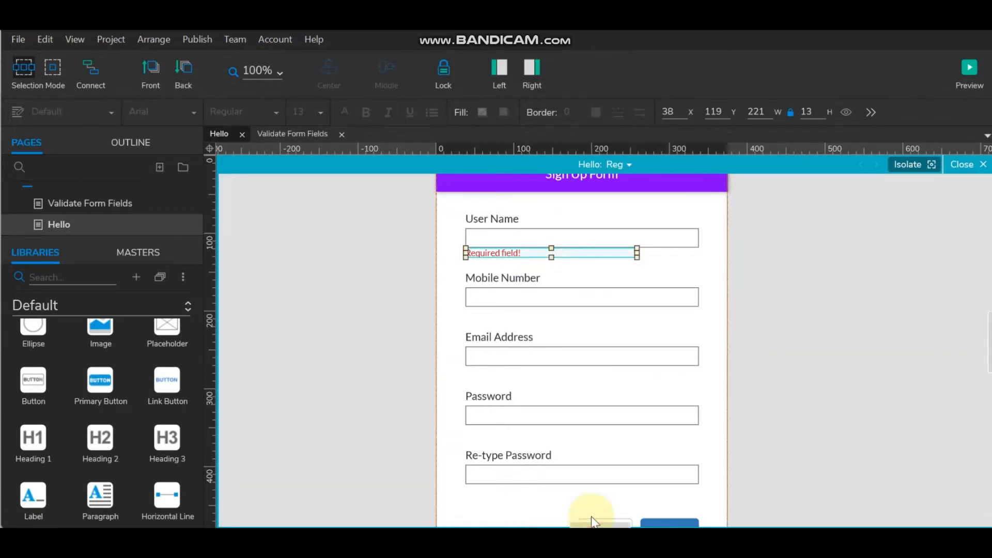
pyautogui.click(848, 268)
# - Review the error scenarios note on the Validate Form Fields page, then return to the Hello page
pyautogui.click(494, 66)
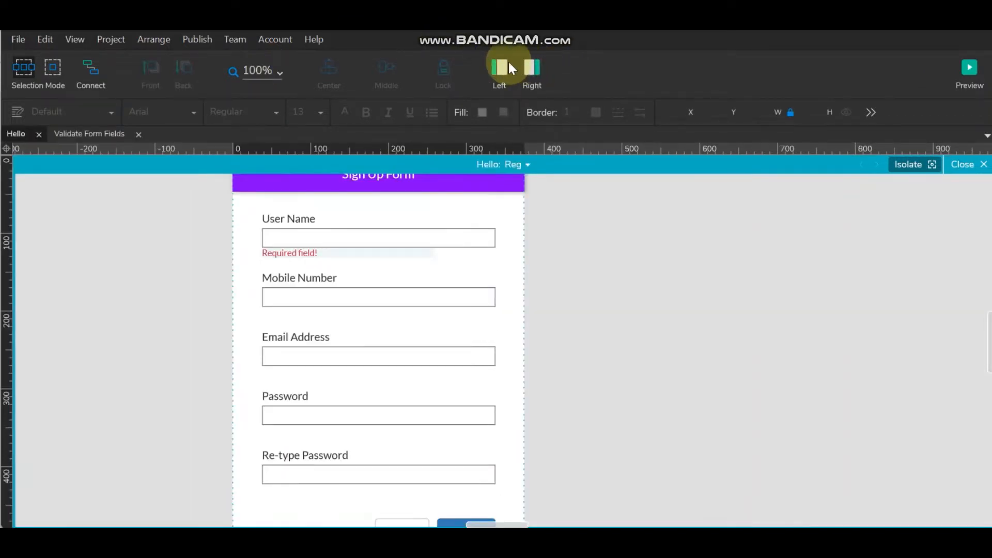
pyautogui.click(501, 65)
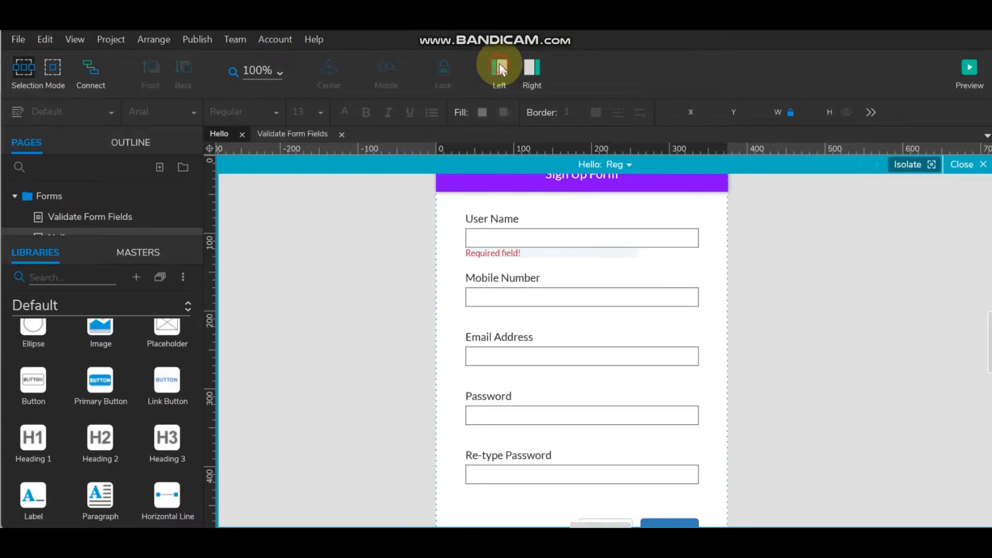
pyautogui.click(79, 216)
pyautogui.click(582, 315)
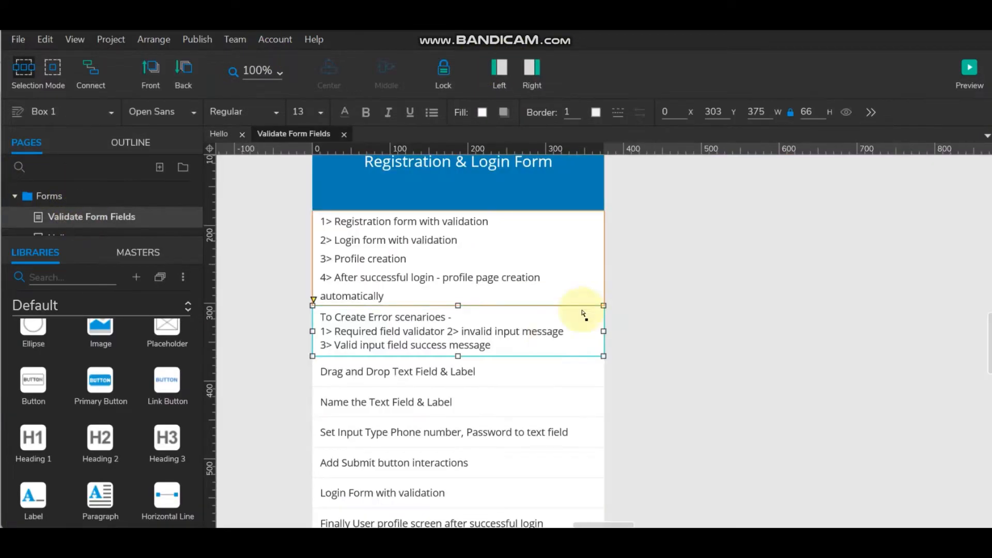
pyautogui.doubleClick(494, 332)
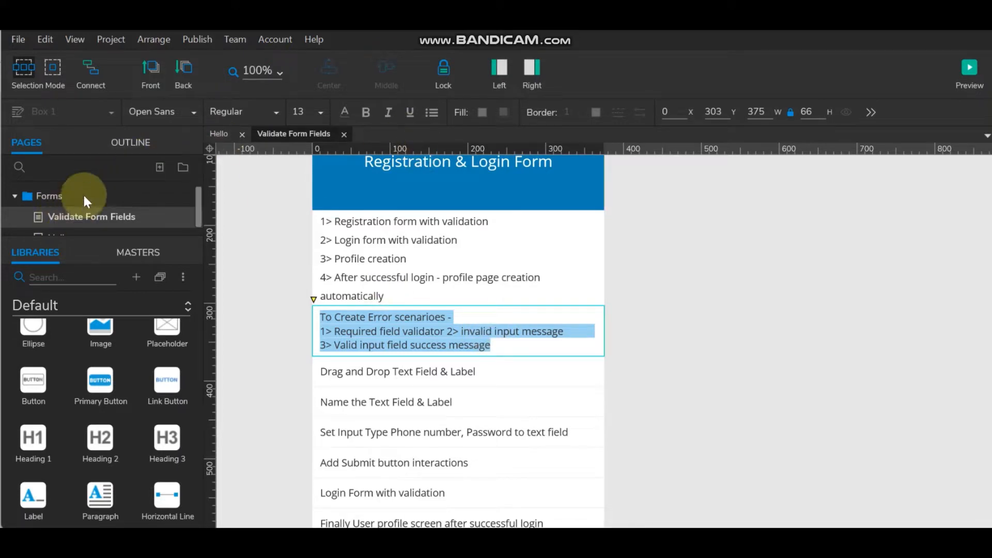
pyautogui.scroll(-1, 83, 195)
pyautogui.click(71, 216)
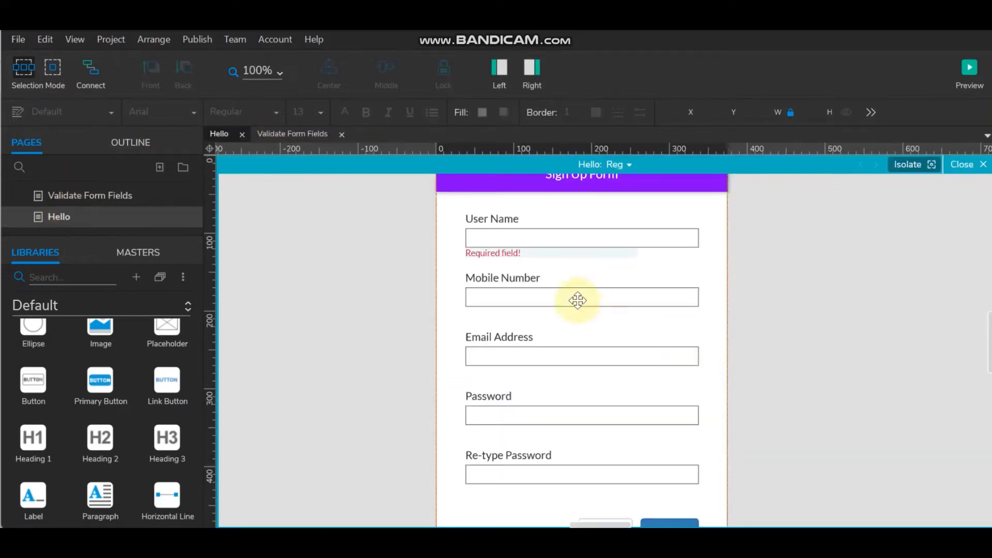
# - Rename the error panel's State1 to 'Req' and duplicate that state
pyautogui.click(502, 254)
pyautogui.doubleClick(507, 253)
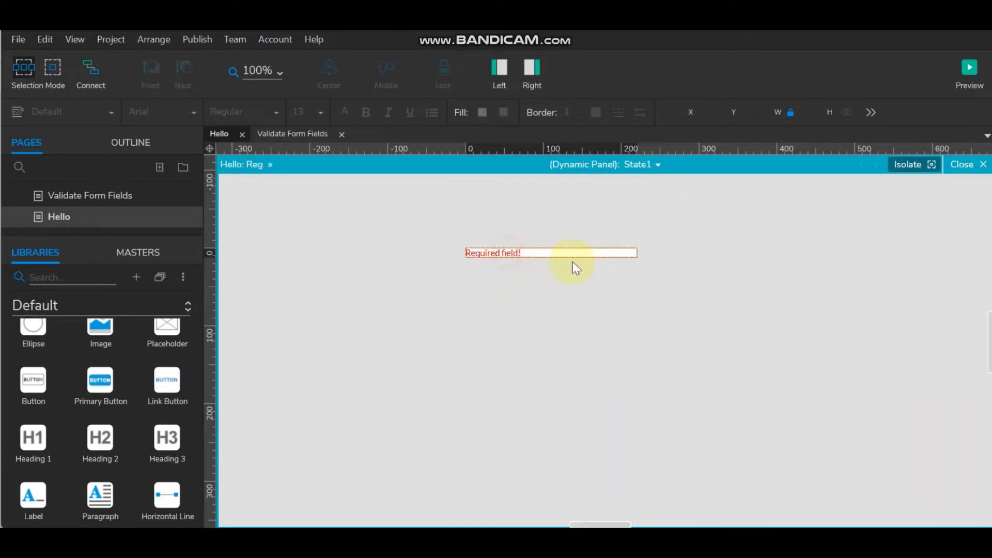
pyautogui.click(655, 166)
pyautogui.doubleClick(666, 186)
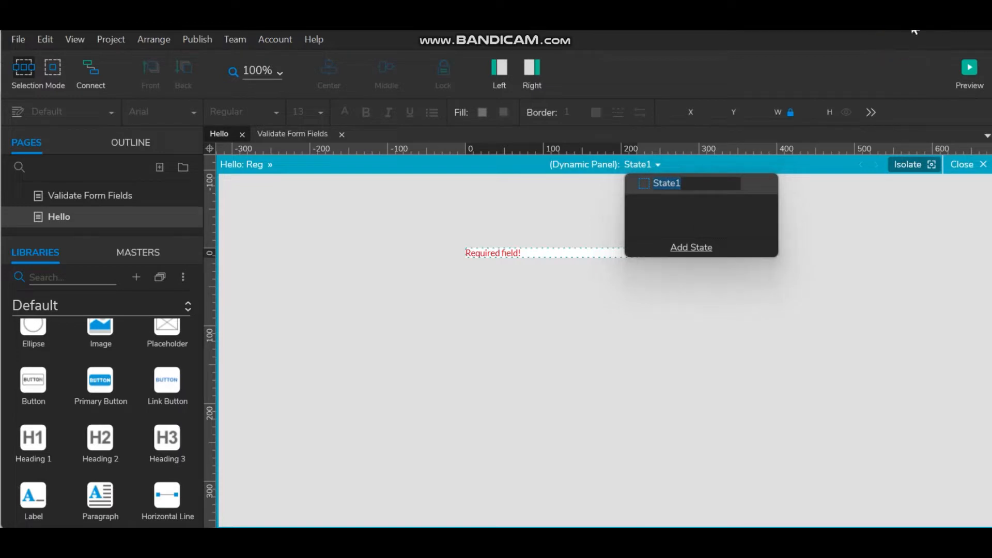
pyautogui.click(683, 184)
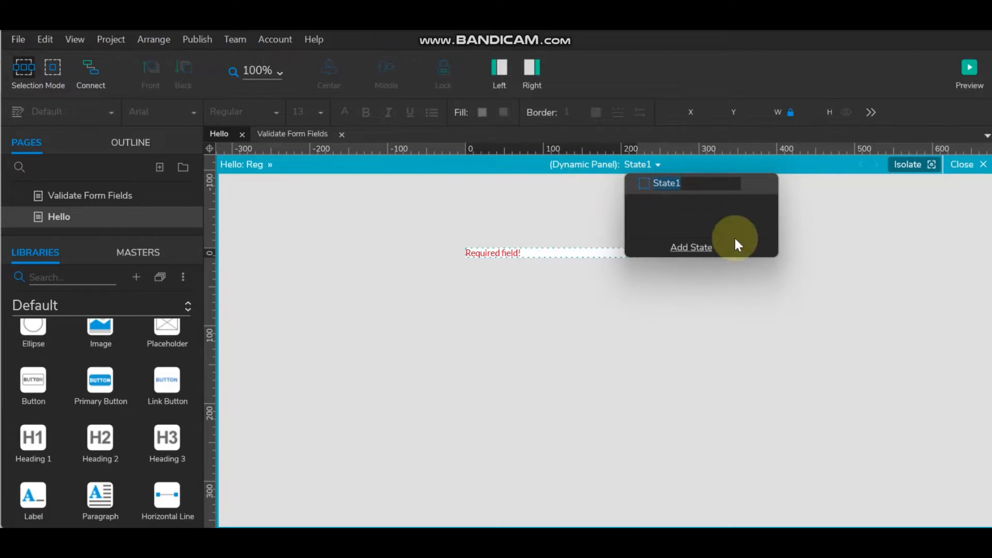
pyautogui.write('Req')
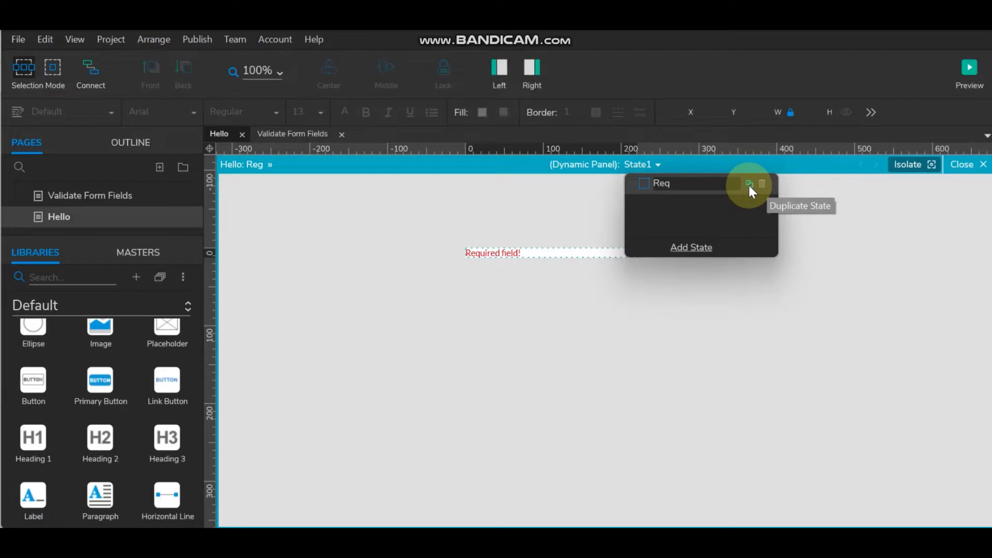
pyautogui.click(749, 185)
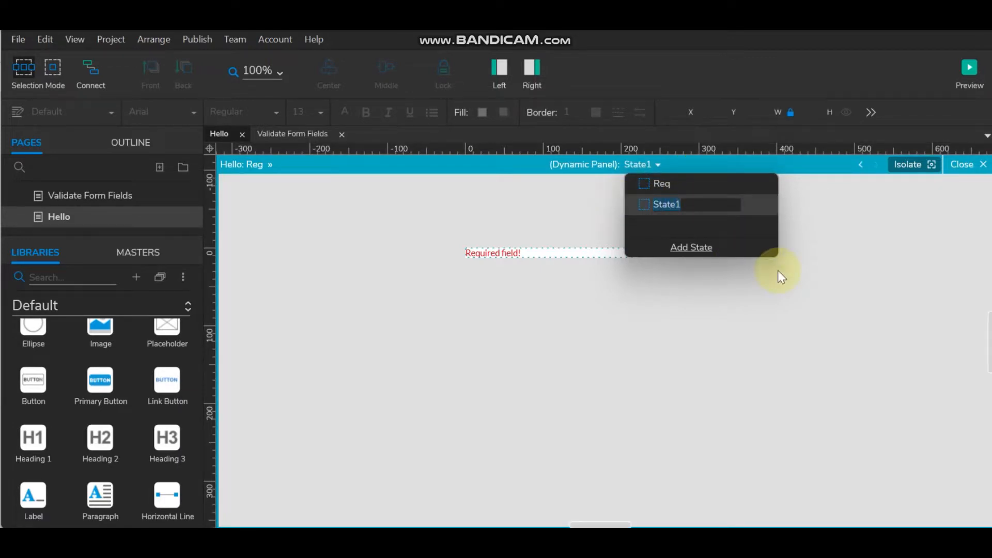
# - Name the copy 'InvalidInput' and change its message to 'Please enter valid username'
pyautogui.write('Inva')
pyautogui.write('lidl')
pyautogui.write('nput')
pyautogui.click(550, 281)
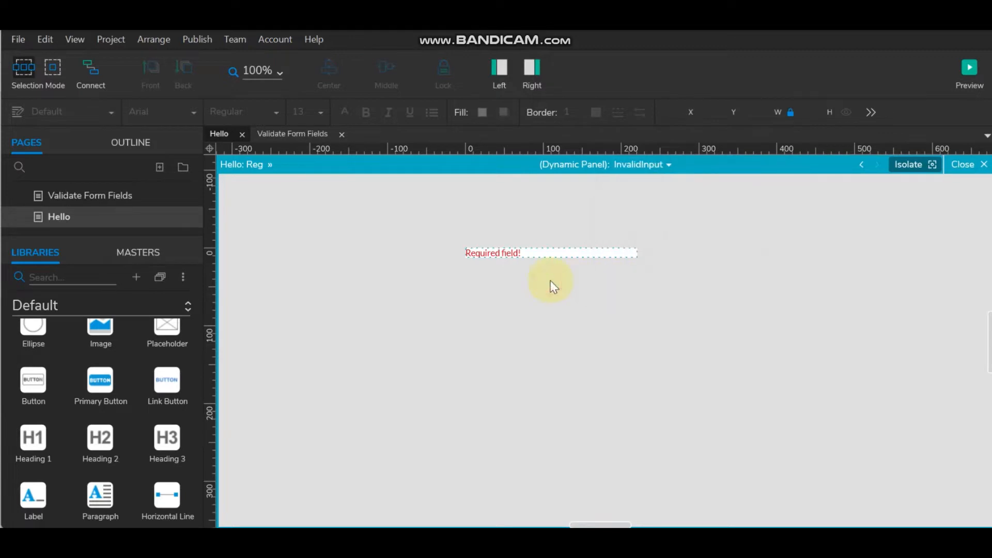
pyautogui.doubleClick(511, 252)
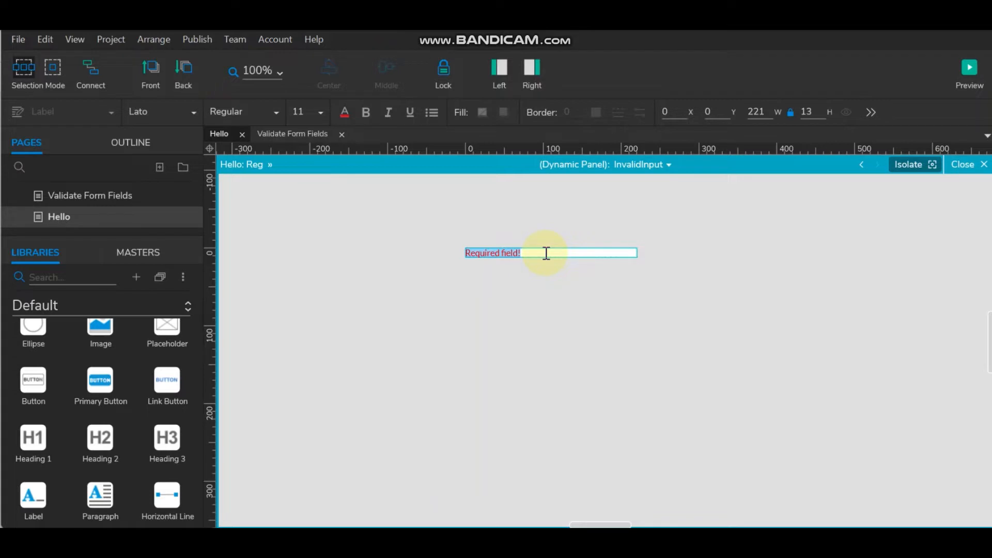
pyautogui.write('Please enter valid username')
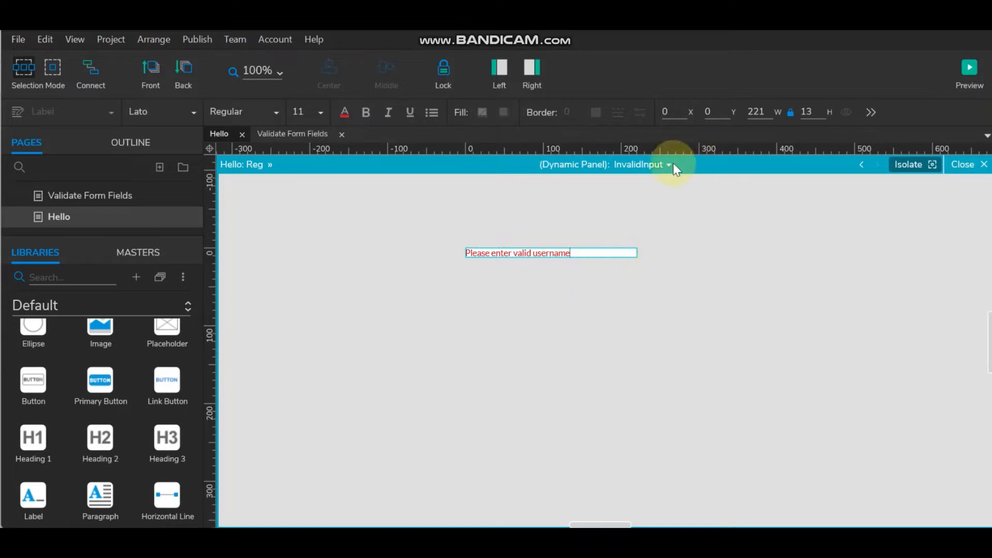
pyautogui.click(966, 166)
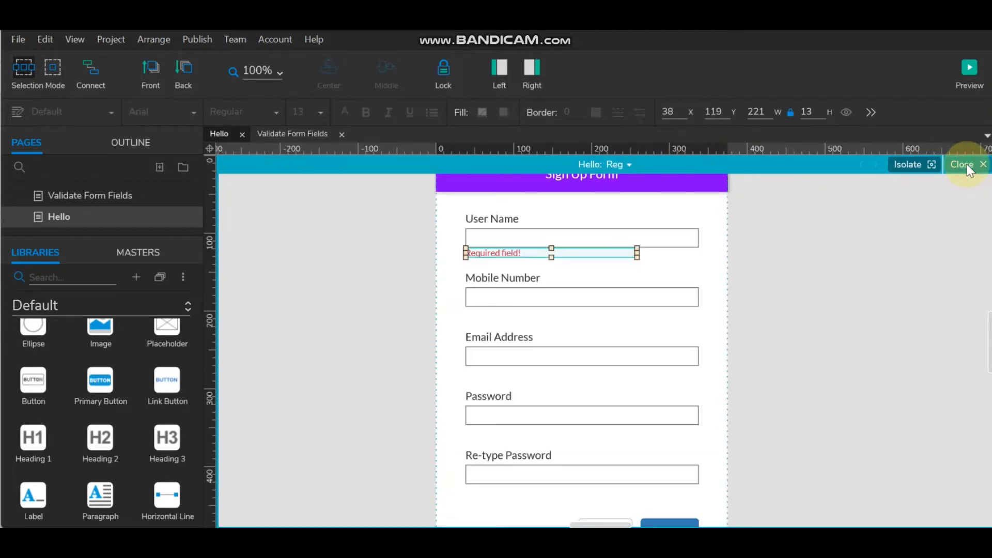
# - Copy the Required field! error panel under the Mobile Number, Email Address and Password inputs
pyautogui.click(801, 284)
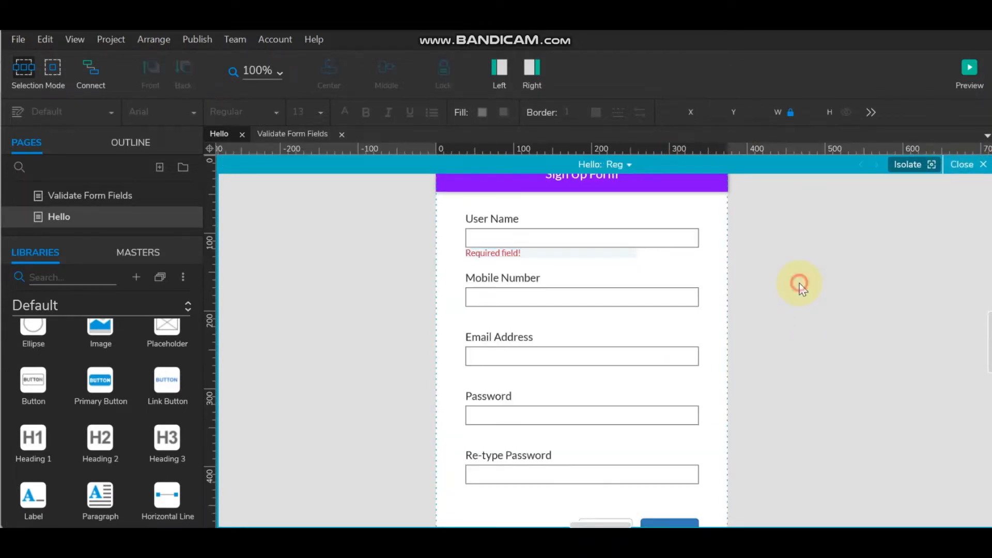
pyautogui.click(546, 249)
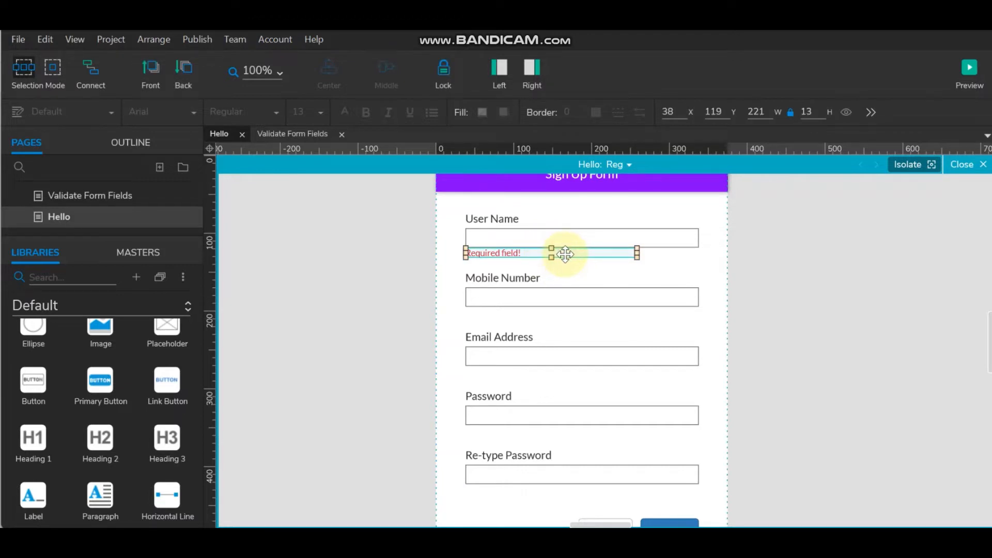
pyautogui.moveTo(565, 254); pyautogui.dragTo(569, 369)
pyautogui.scroll(-3, 578, 310)
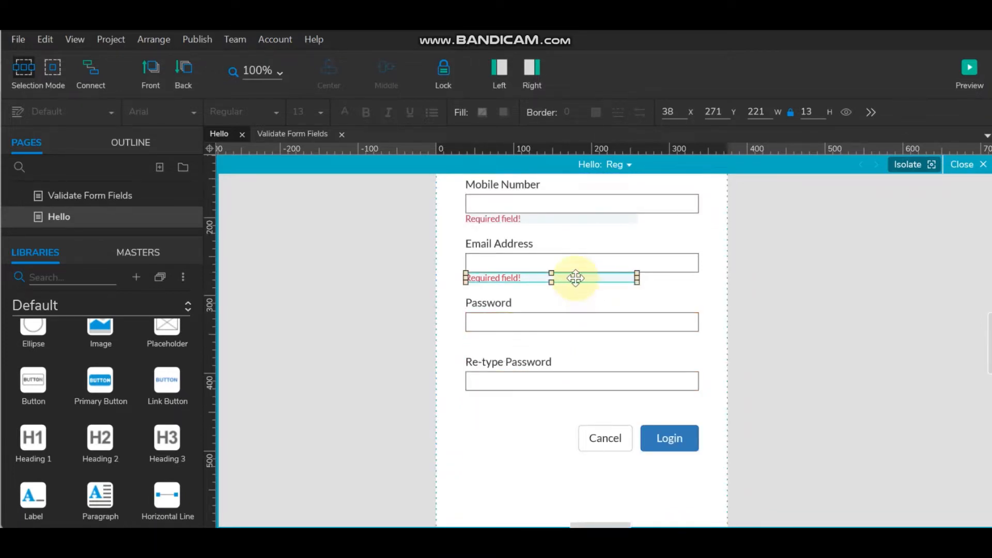
pyautogui.moveTo(574, 277); pyautogui.dragTo(574, 336)
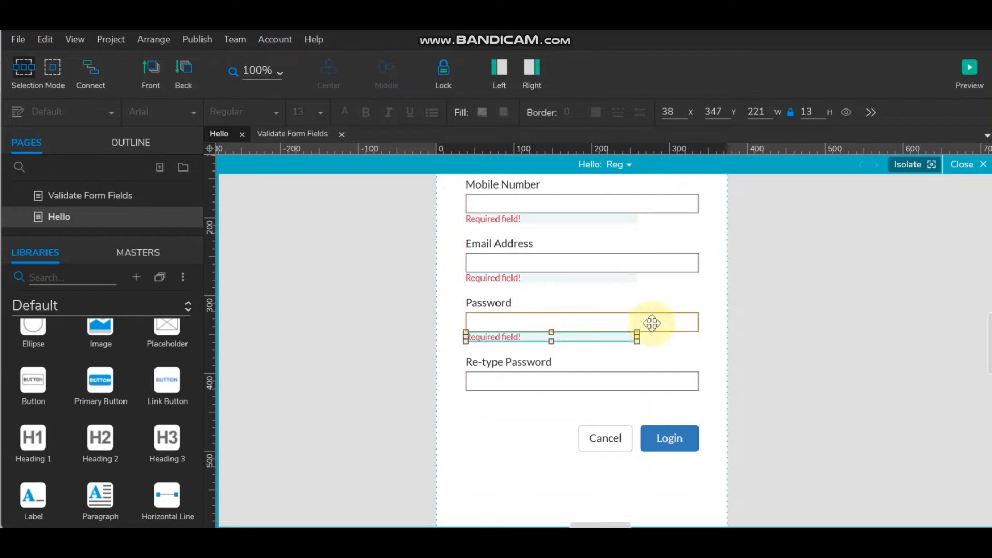
pyautogui.scroll(6, 538, 278)
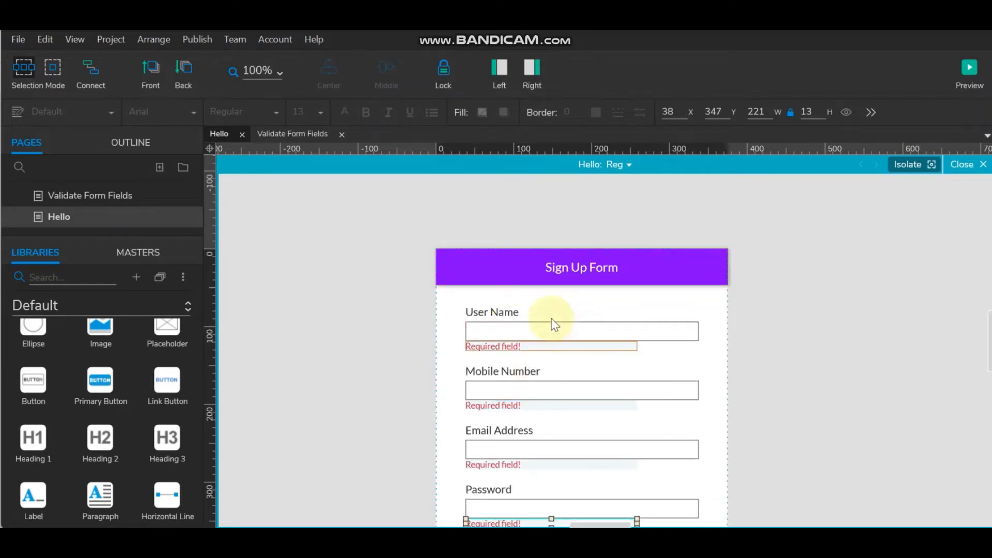
pyautogui.scroll(-3, 547, 323)
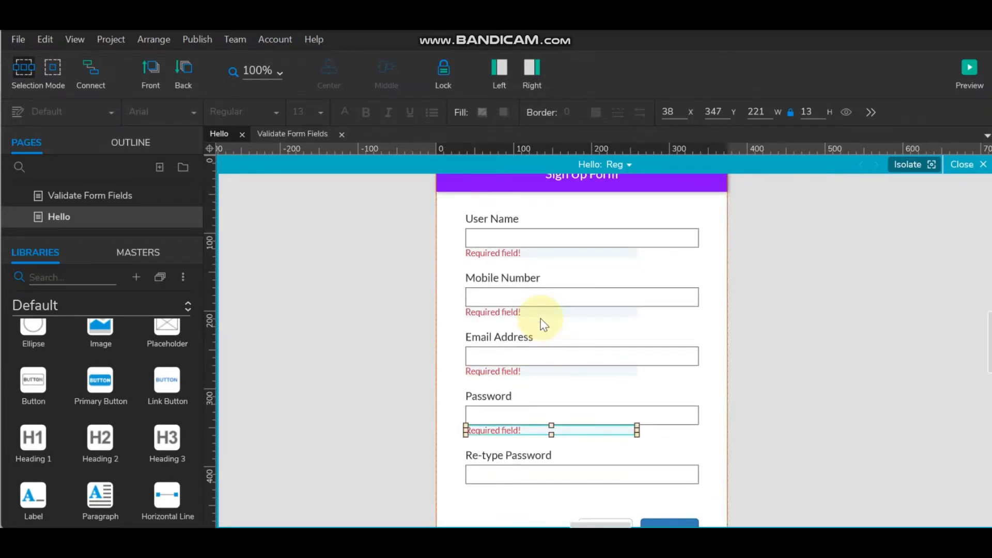
# - In the Mobile Number error panel's InvalidInput state, replace 'username' with 'Mobile number' in the message
pyautogui.doubleClick(512, 312)
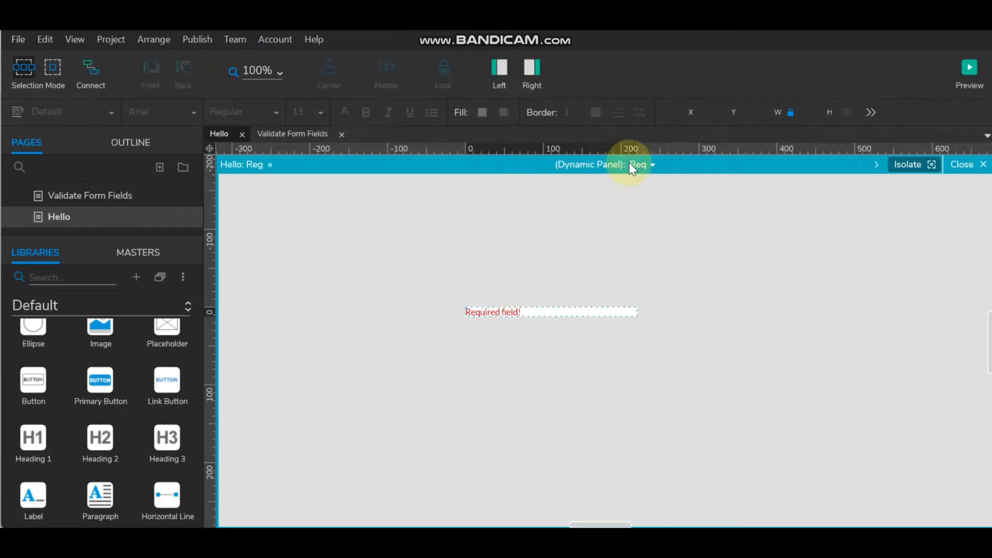
pyautogui.click(651, 166)
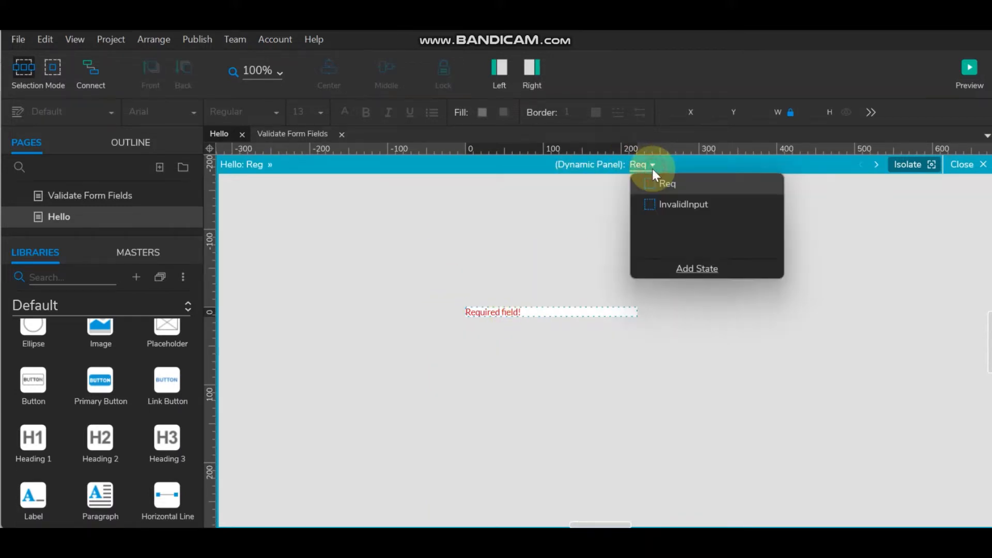
pyautogui.click(672, 206)
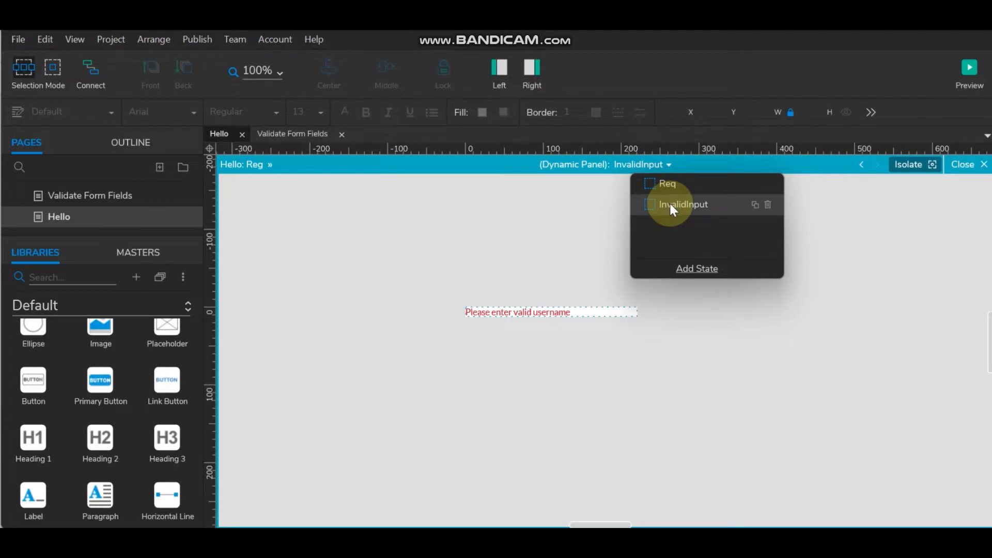
pyautogui.click(547, 313)
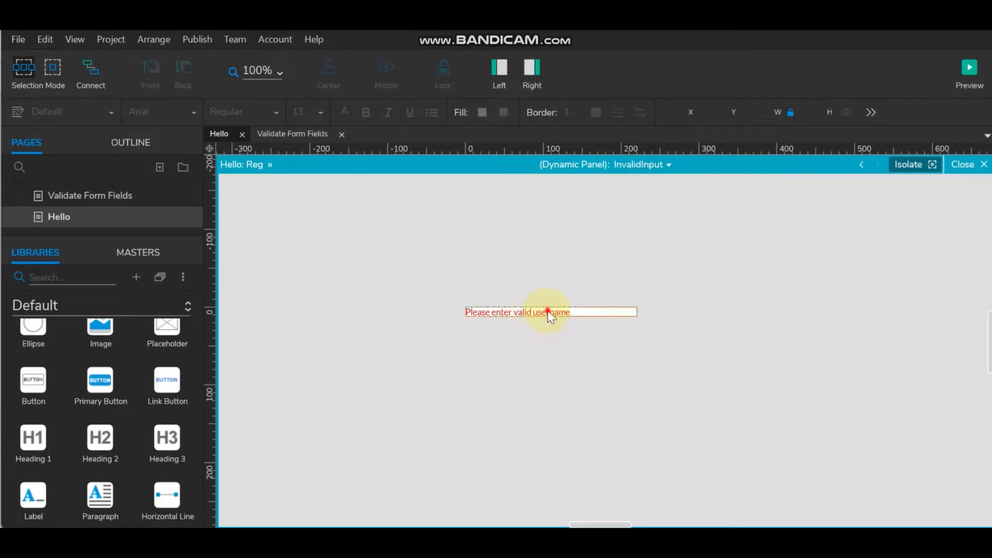
pyautogui.doubleClick(548, 313)
pyautogui.moveTo(579, 311); pyautogui.dragTo(533, 313)
pyautogui.write('Mo')
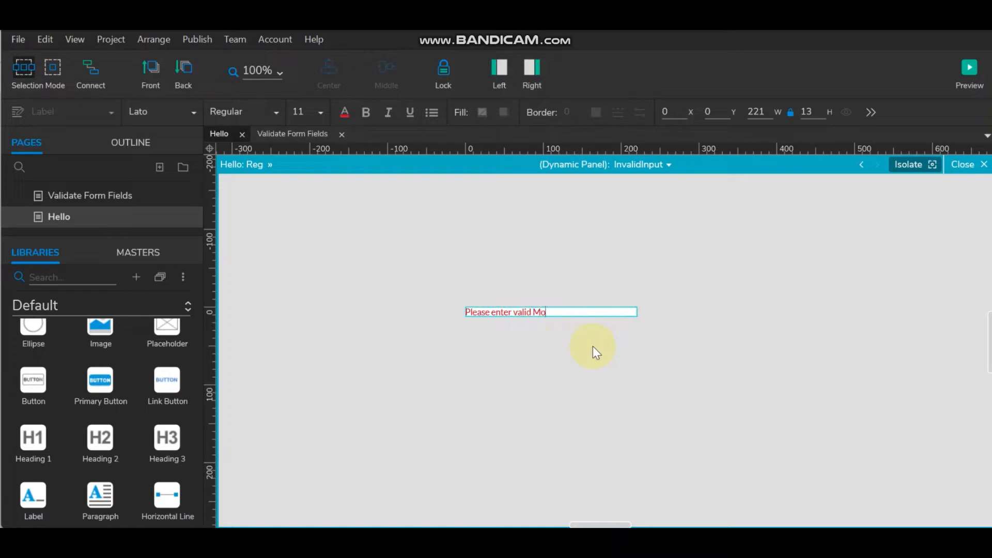
pyautogui.write('bile number')
pyautogui.click(540, 313)
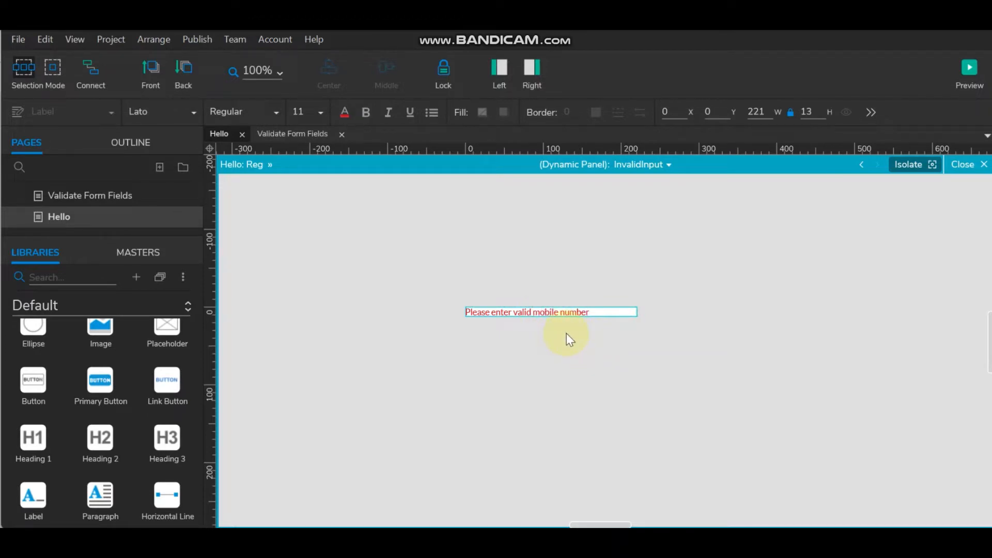
pyautogui.click(639, 326)
pyautogui.click(971, 165)
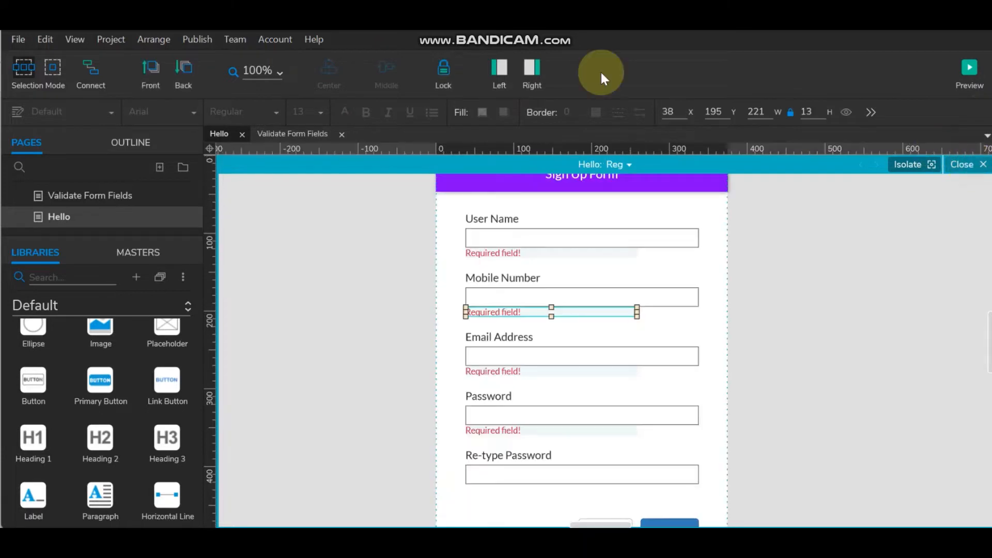
# - Open the Email Address error panel, view its InvalidInput state, and close it unchanged
pyautogui.click(529, 372)
pyautogui.doubleClick(554, 371)
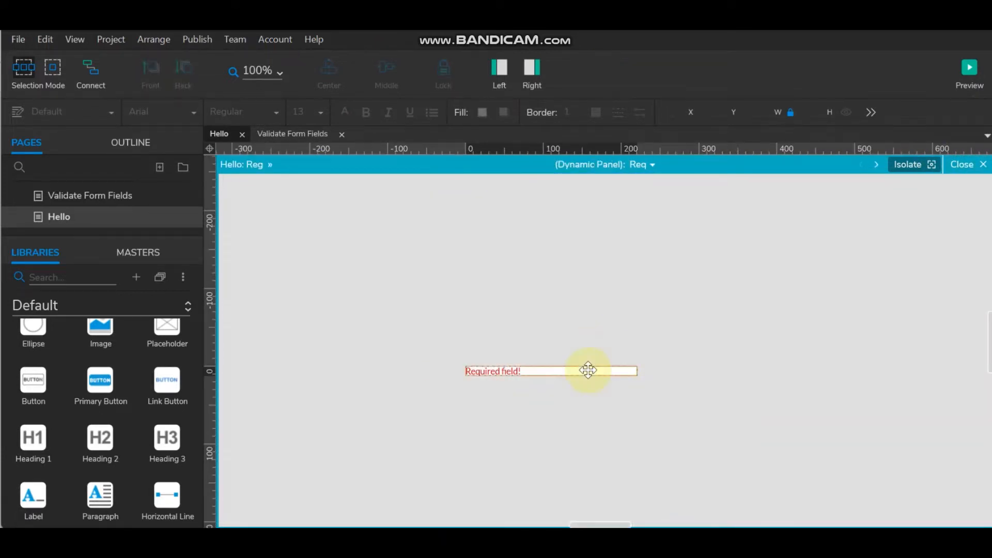
pyautogui.click(645, 166)
pyautogui.click(674, 201)
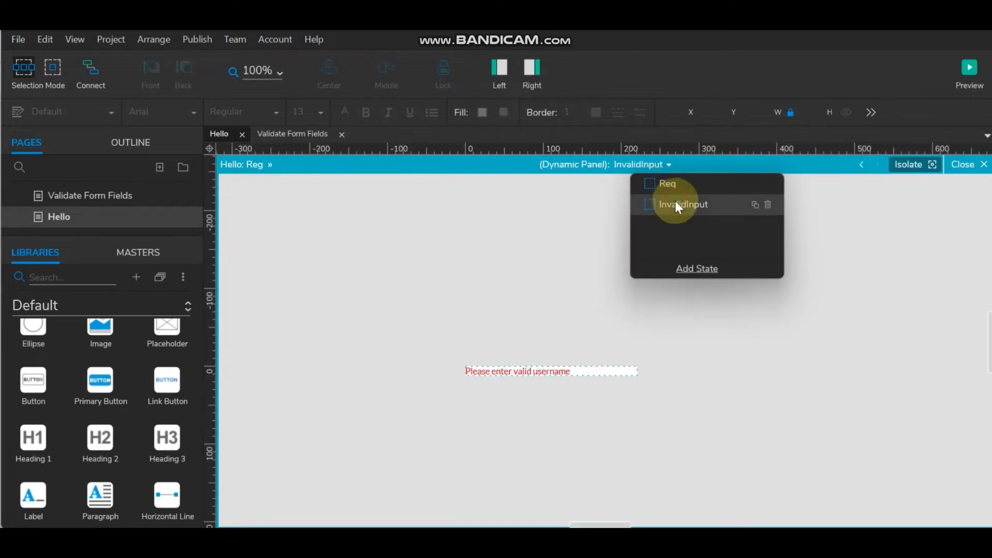
pyautogui.click(540, 370)
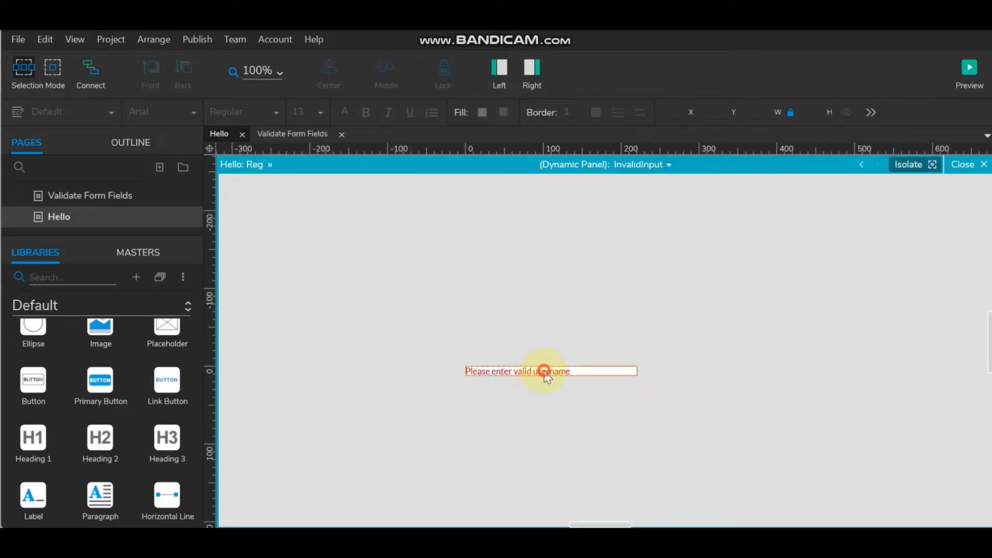
pyautogui.click(545, 373)
pyautogui.click(967, 165)
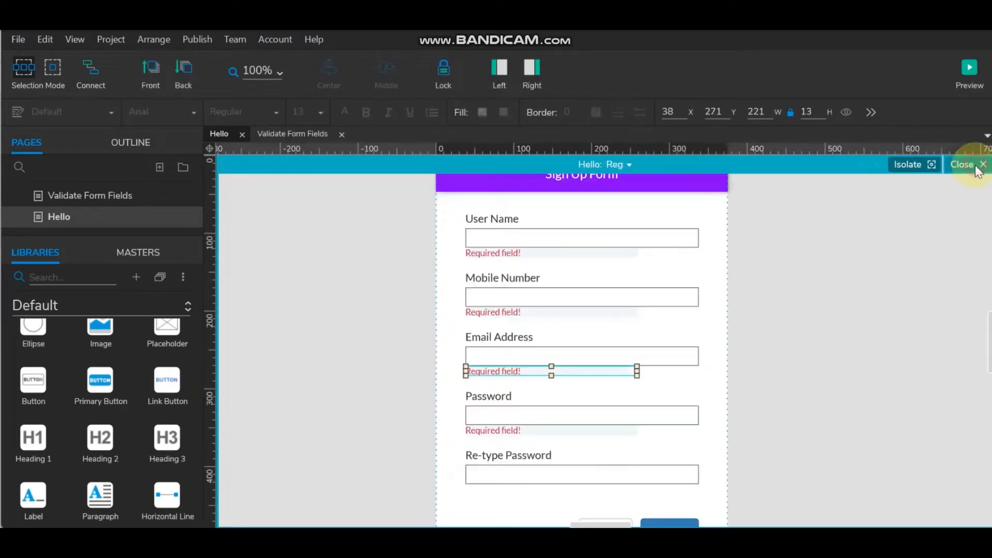
# - In the panel's InvalidInput state, replace 'username' with 'email address' in the message
pyautogui.doubleClick(509, 368)
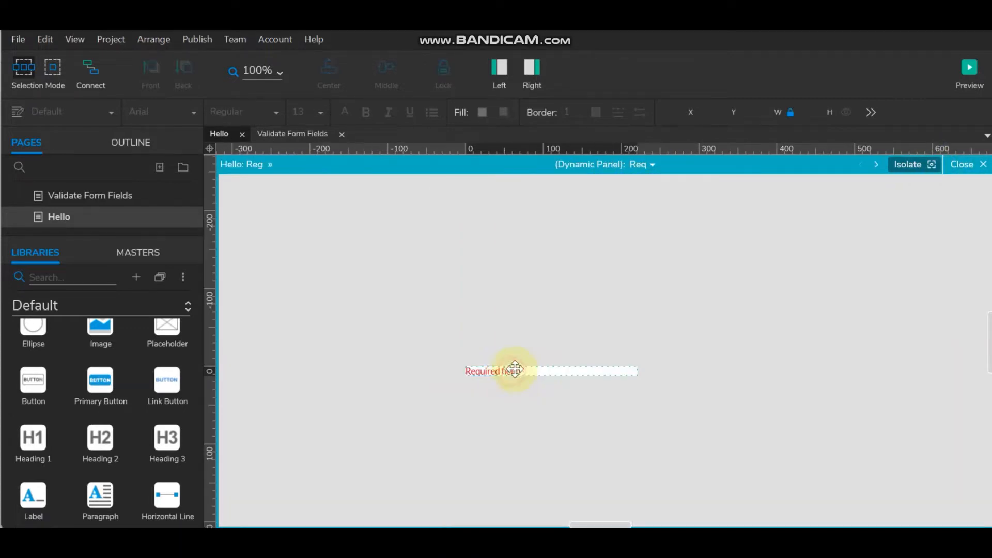
pyautogui.click(644, 171)
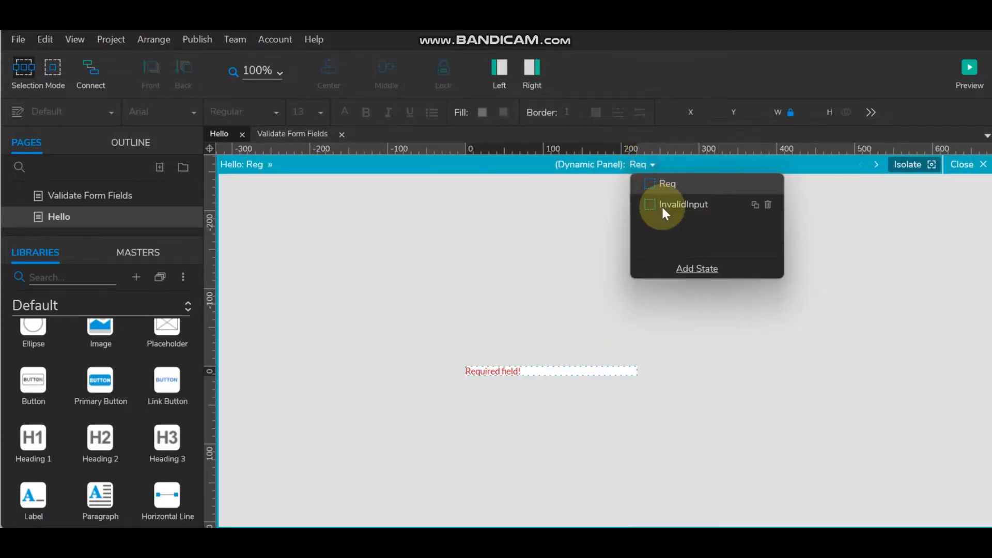
pyautogui.click(664, 204)
pyautogui.click(538, 367)
pyautogui.doubleClick(538, 368)
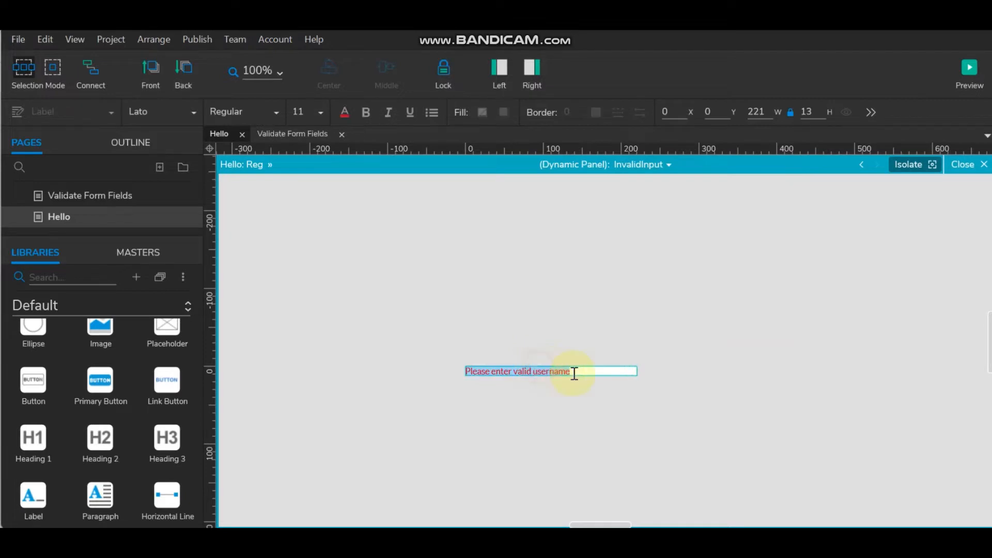
pyautogui.moveTo(572, 373); pyautogui.dragTo(534, 371)
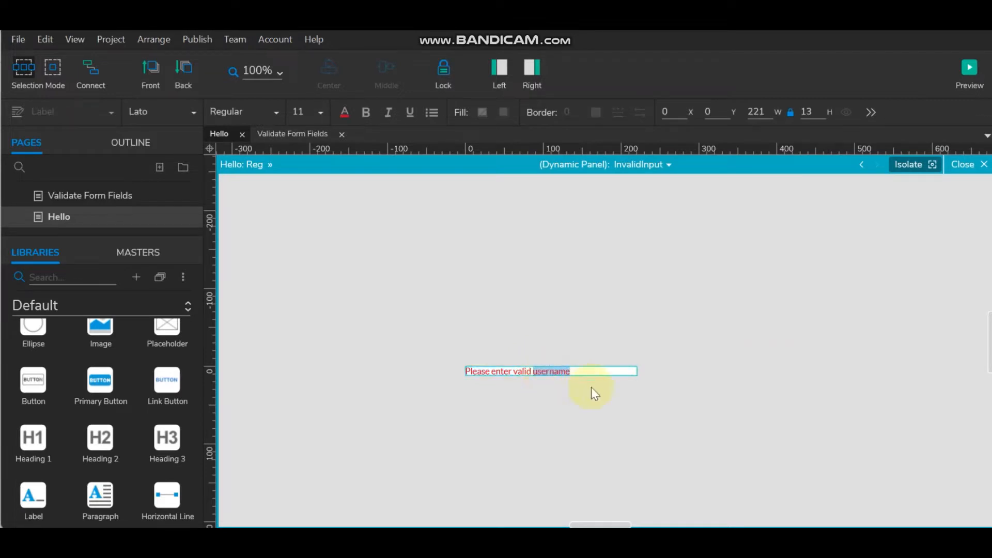
pyautogui.press('BackSpace')
pyautogui.write('email a')
pyautogui.click(967, 164)
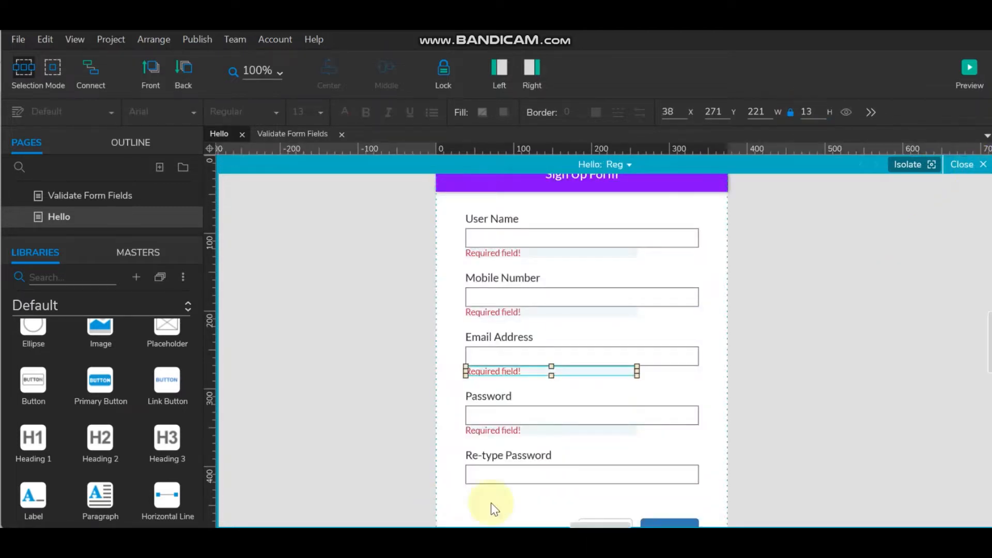
# - In the Password error panel's InvalidInput state, start retyping the message beginning with 'Password'
pyautogui.click(525, 430)
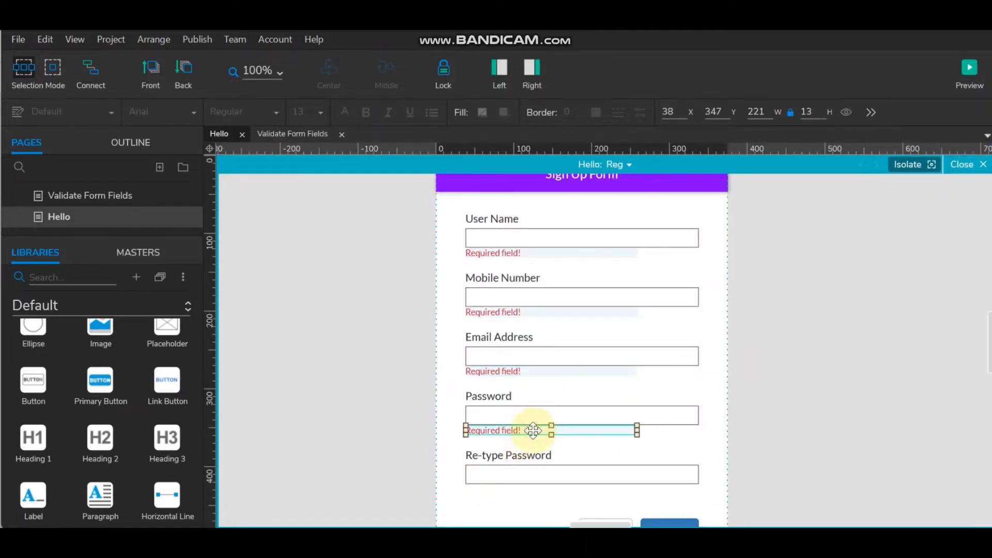
pyautogui.doubleClick(532, 430)
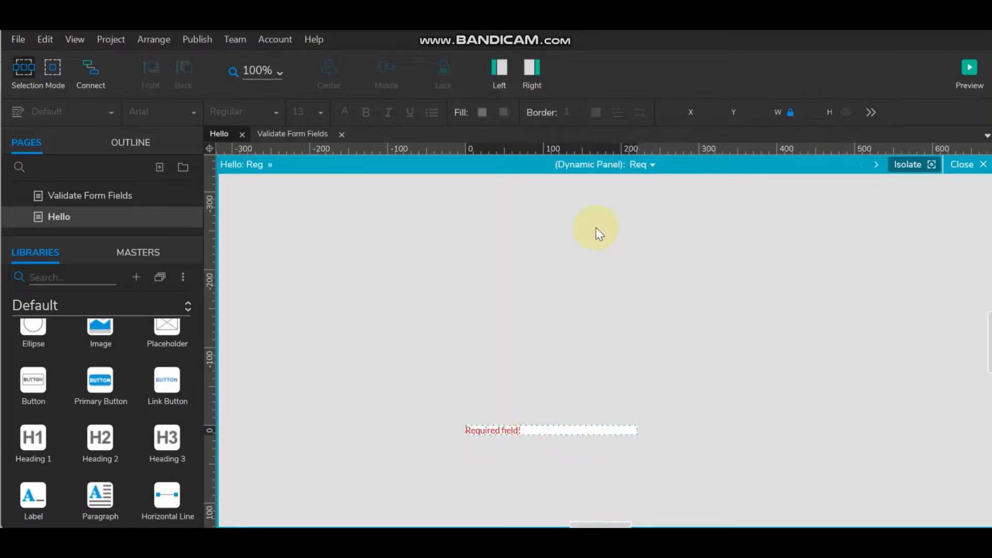
pyautogui.click(653, 165)
pyautogui.click(677, 202)
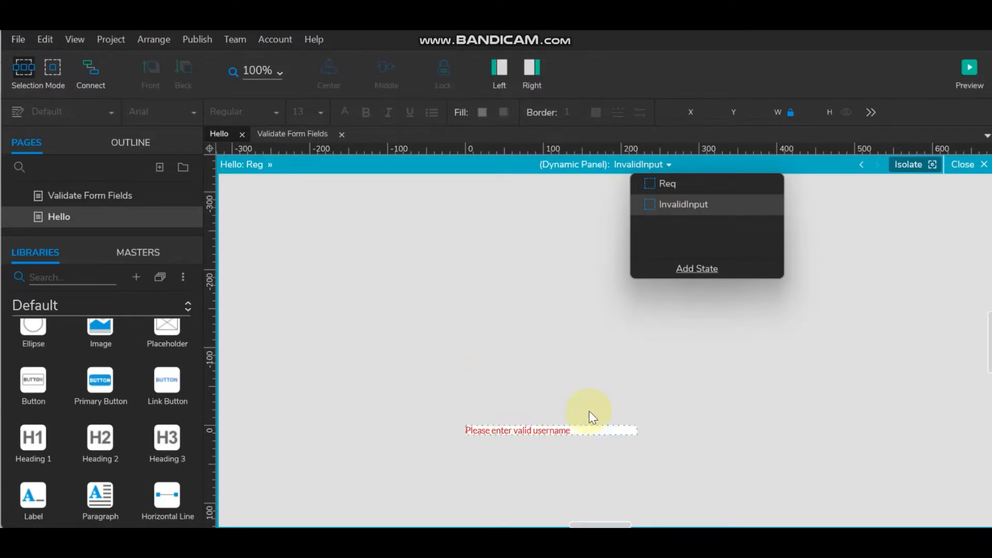
pyautogui.click(513, 429)
pyautogui.doubleClick(513, 429)
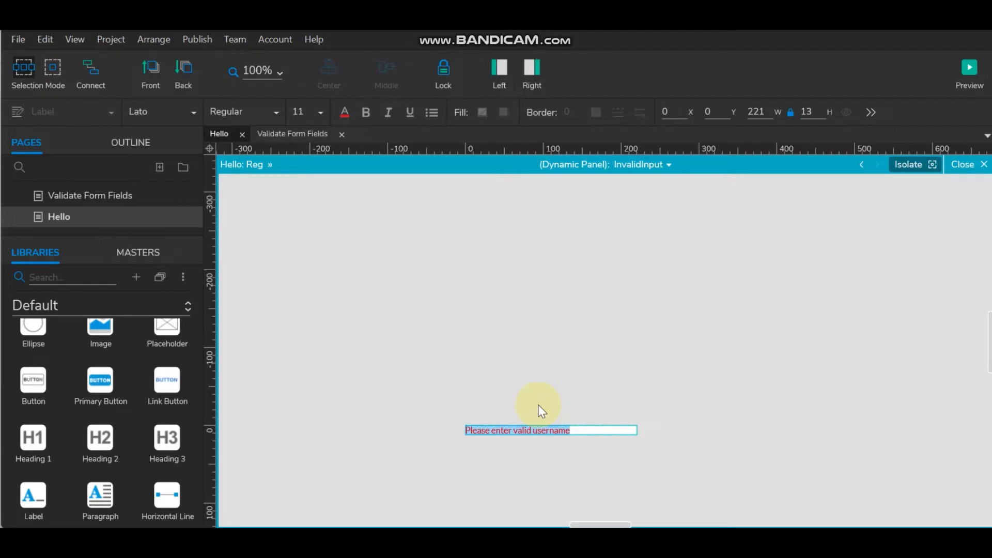
pyautogui.write('V')
pyautogui.press('BackSpace')
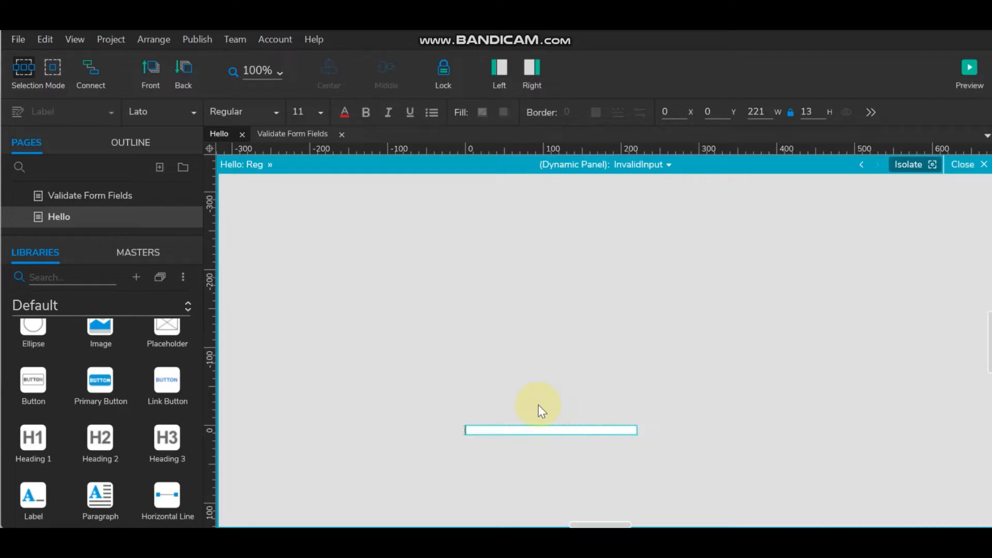
pyautogui.write('Password minimum length is 6')
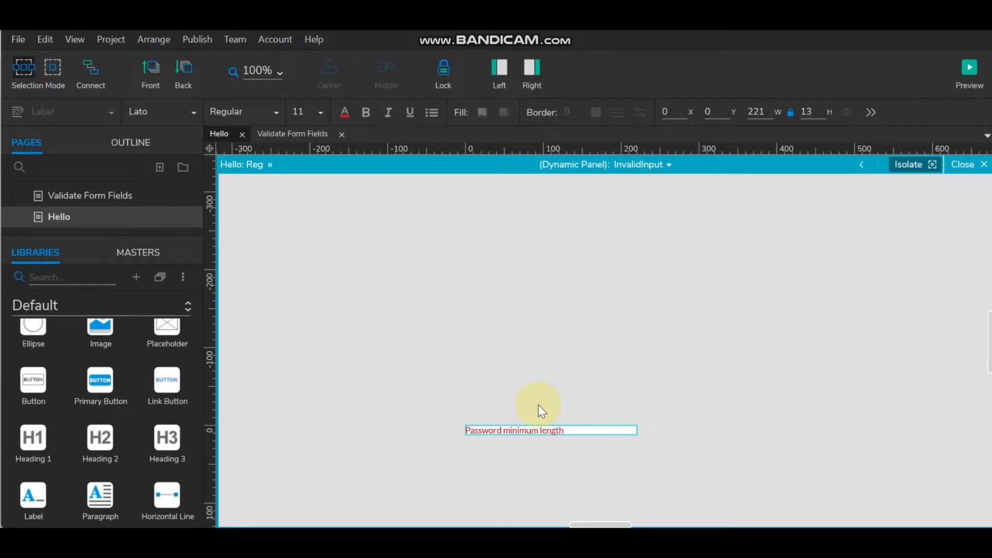
# - Finish the message as 'Password minimum length is 6', switch the panel back to Req, and close it
pyautogui.write('6')
pyautogui.click(662, 165)
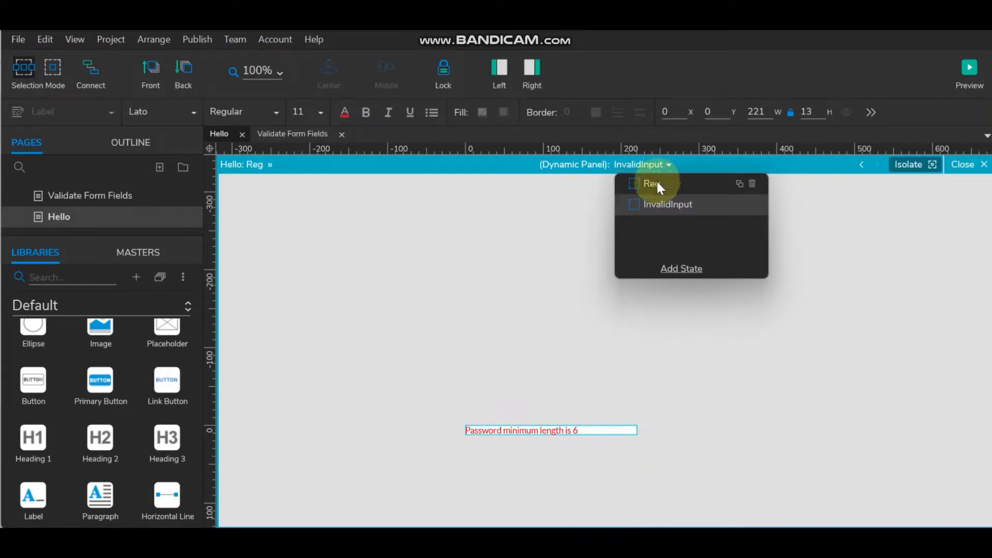
pyautogui.click(652, 184)
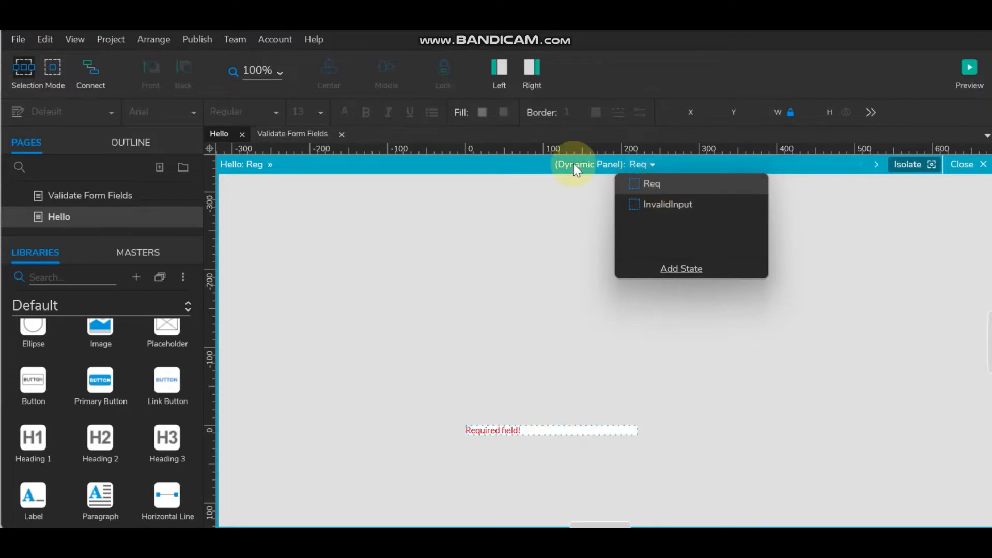
pyautogui.click(974, 169)
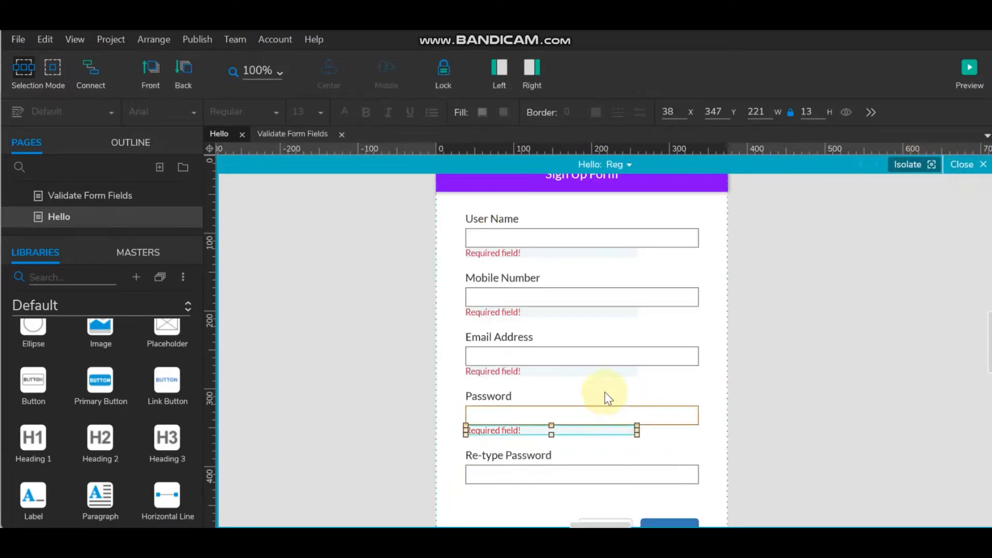
# - Move the Required field! error panel below the Re-type Password field
pyautogui.scroll(-3, 594, 383)
pyautogui.moveTo(558, 339); pyautogui.dragTo(565, 401)
pyautogui.click(830, 383)
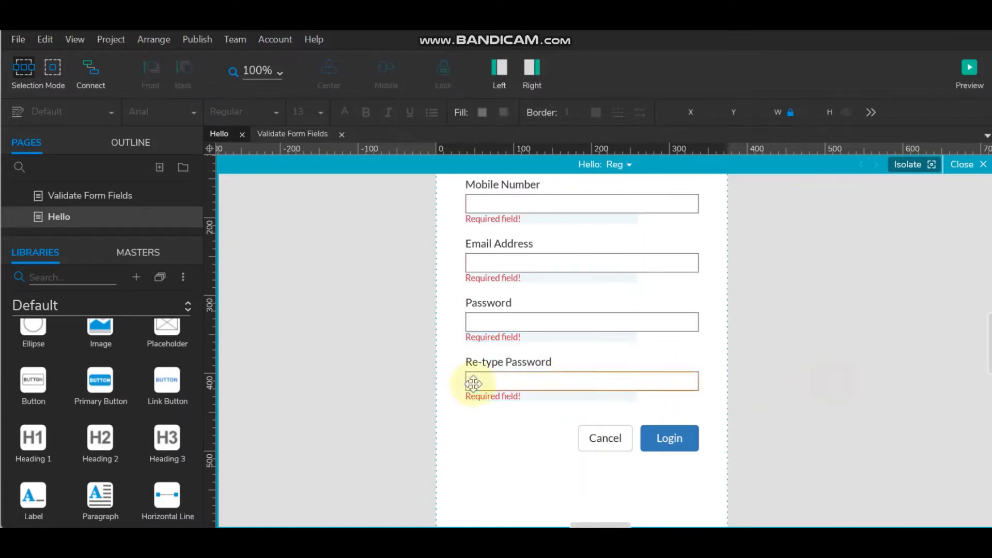
# - Change the panel's InvalidInput message to 'Password mismatch' and close panel editing
pyautogui.doubleClick(520, 396)
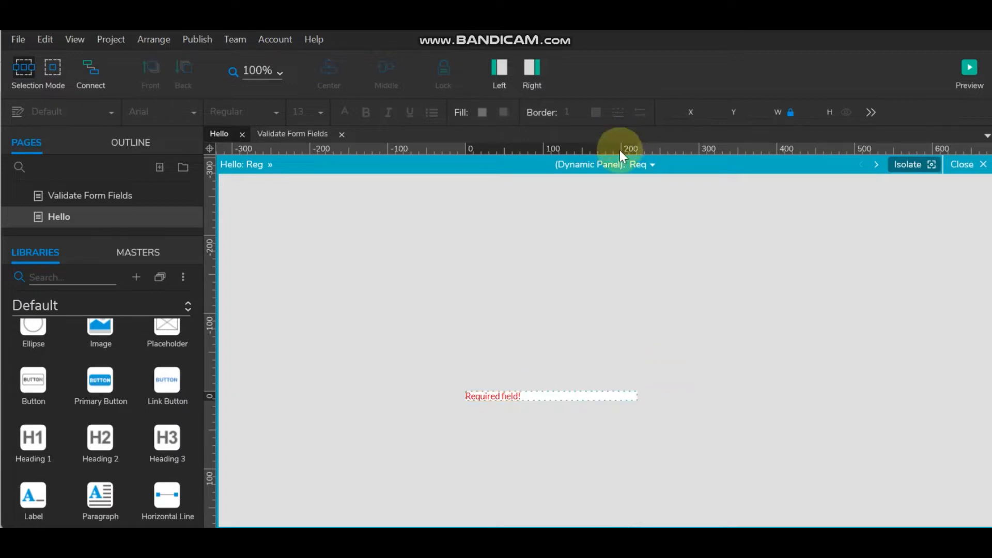
pyautogui.click(648, 164)
pyautogui.click(673, 204)
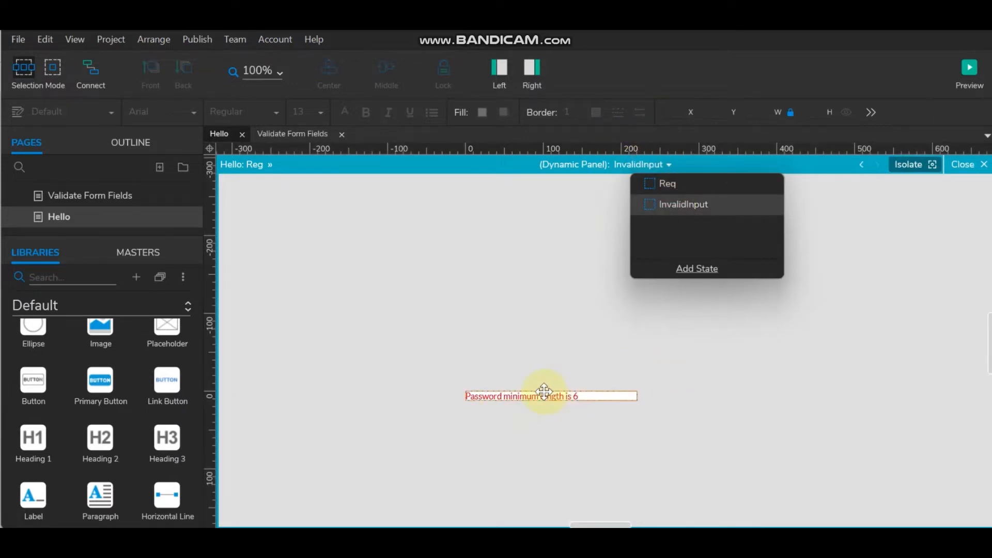
pyautogui.click(542, 395)
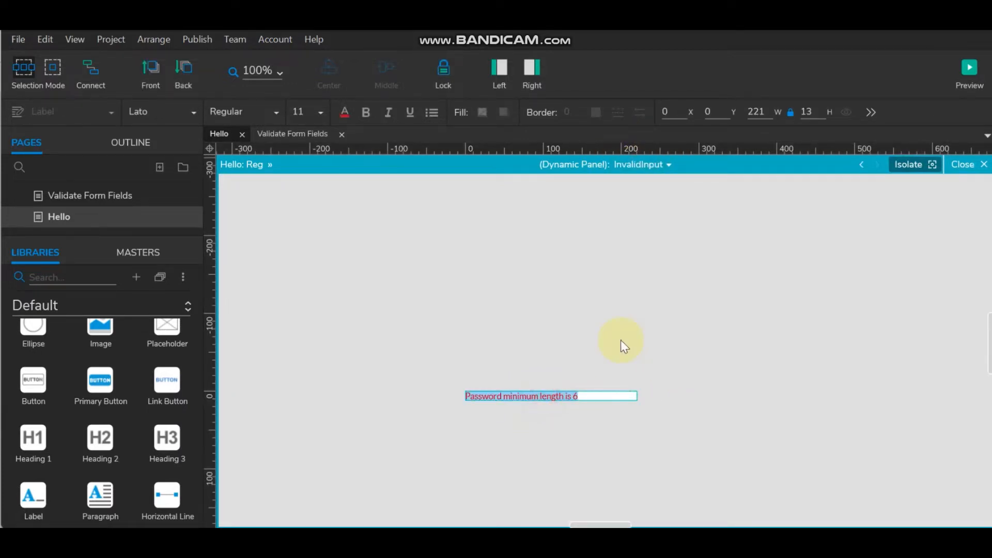
pyautogui.press('BackSpace')
pyautogui.write('Pa')
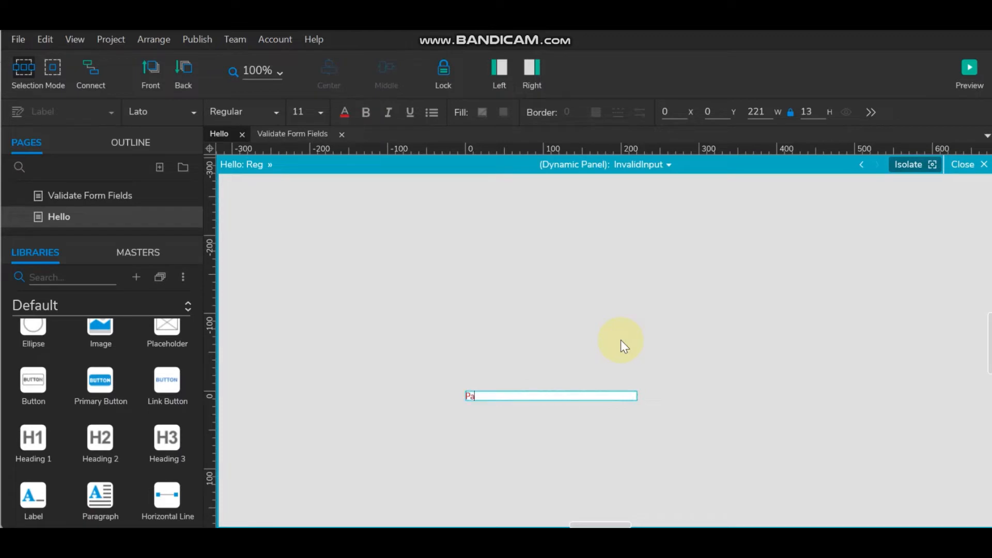
pyautogui.write('ssword mismatch')
pyautogui.click(622, 337)
pyautogui.click(974, 164)
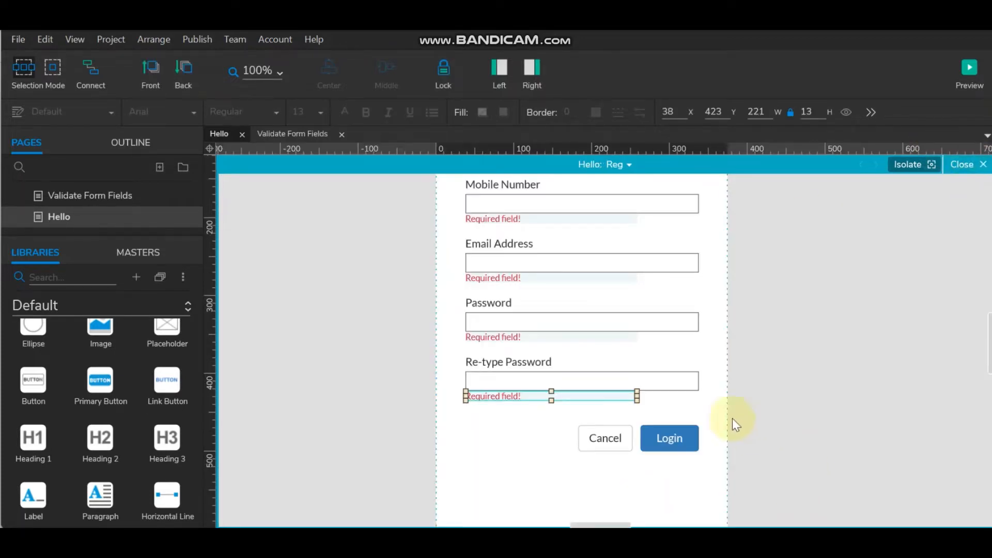
# - Show the properties panel and name the User Name text field EnterUserName
pyautogui.scroll(2, 781, 397)
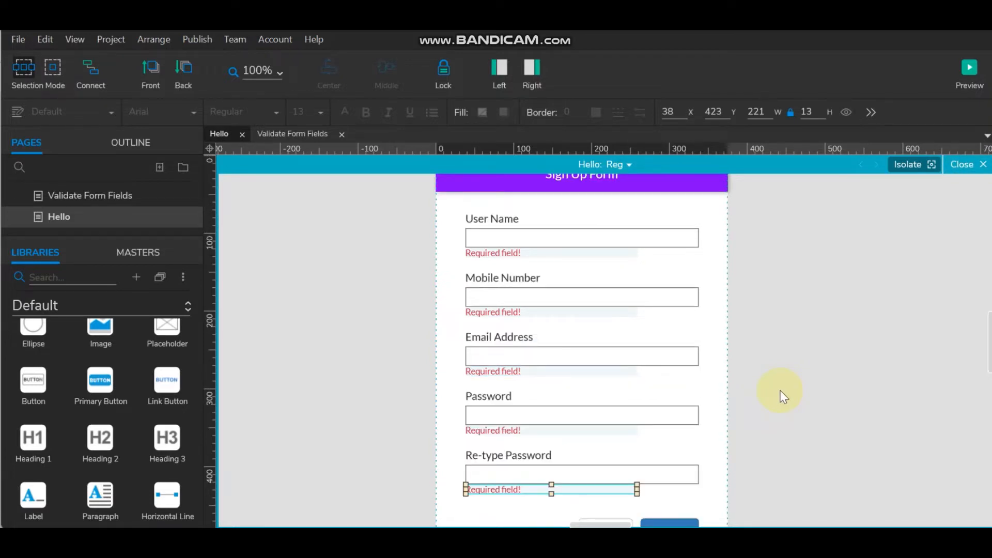
pyautogui.click(490, 80)
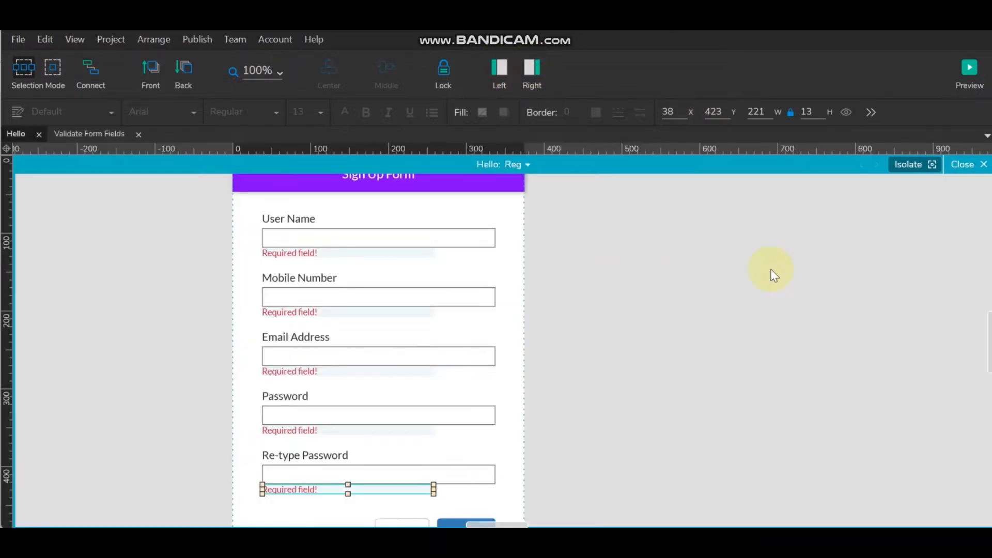
pyautogui.click(531, 73)
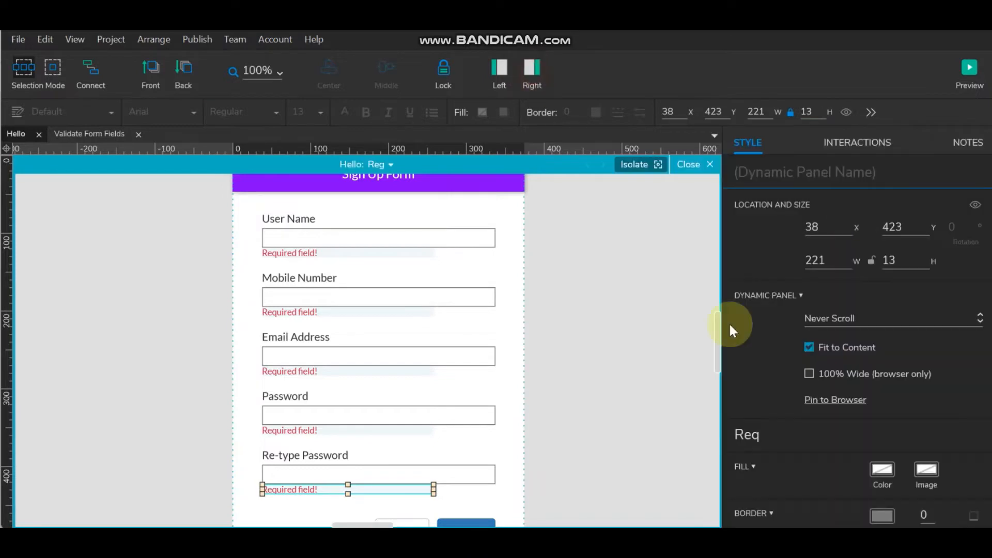
pyautogui.click(289, 219)
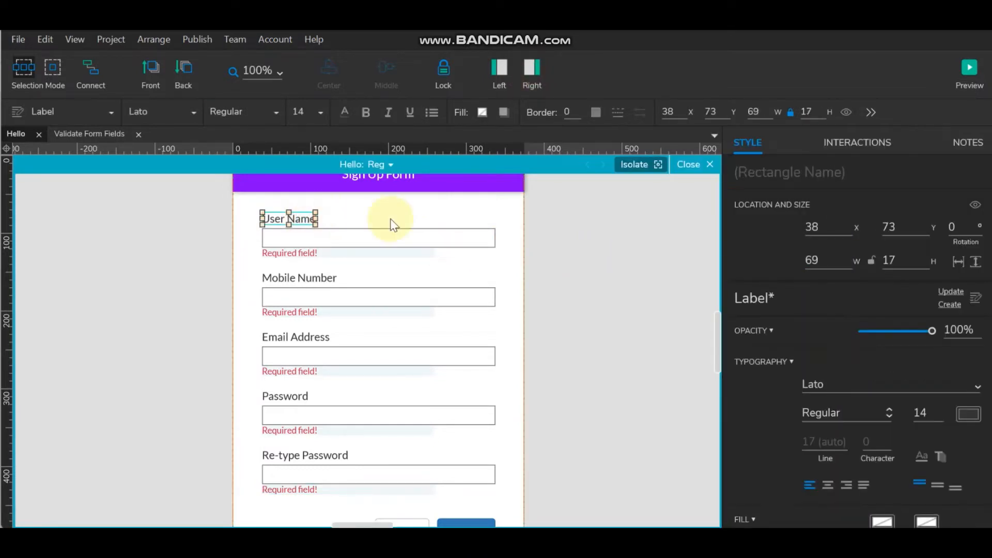
pyautogui.click(345, 237)
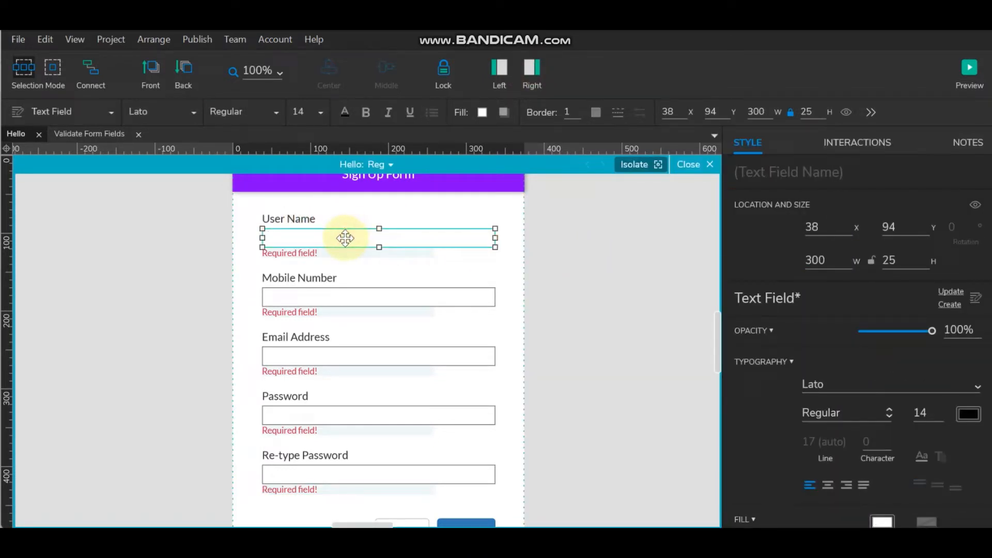
pyautogui.click(786, 166)
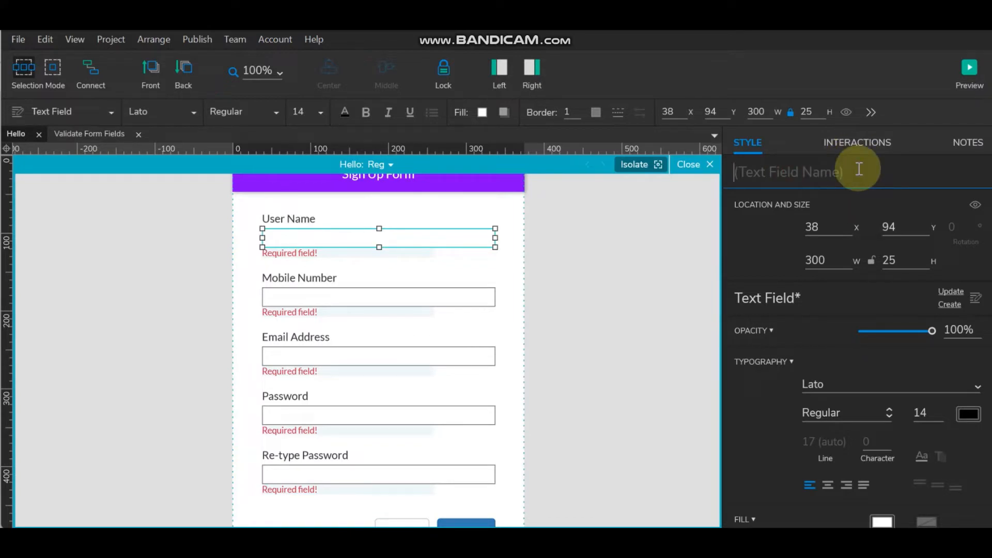
pyautogui.write('Enter')
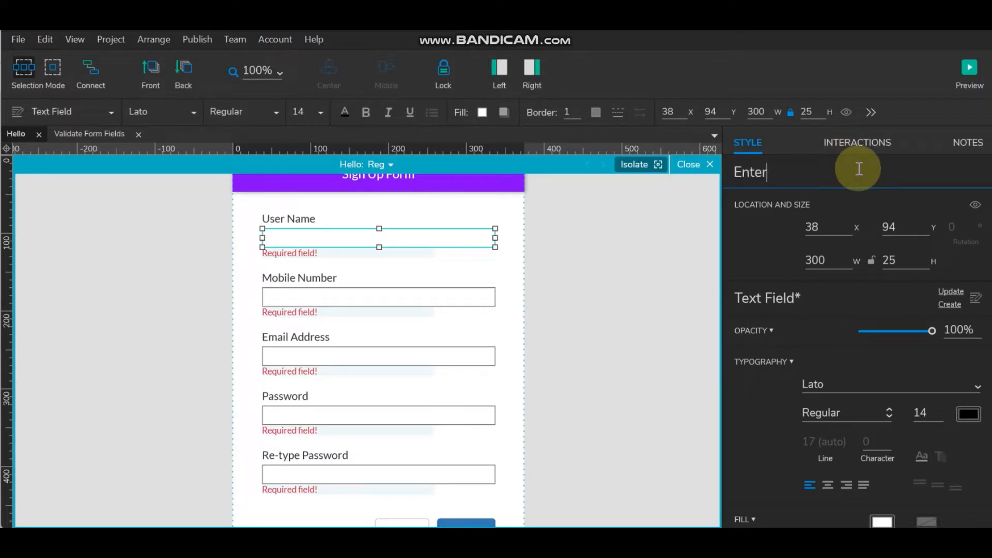
pyautogui.write('UserName')
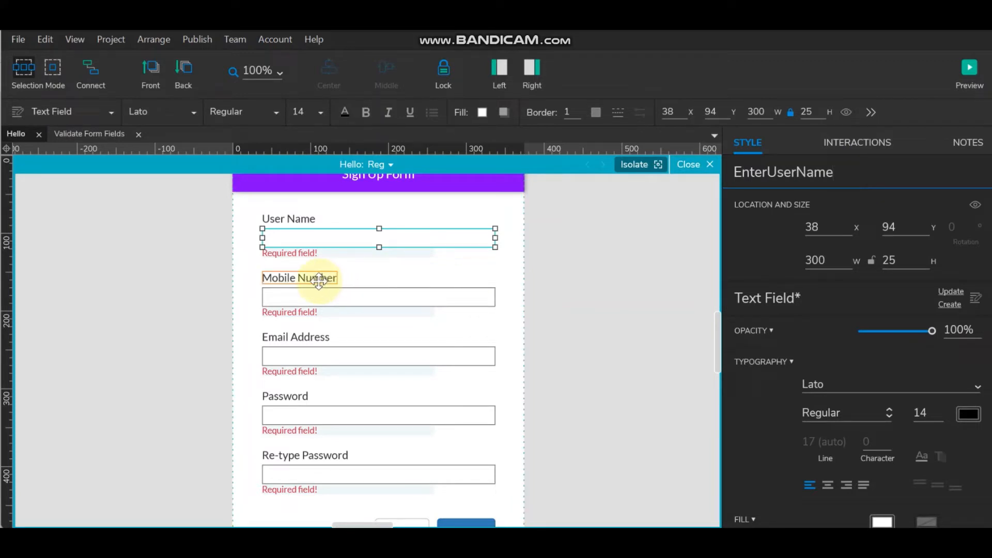
pyautogui.moveTo(855, 171); pyautogui.dragTo(664, 166)
pyautogui.hotkey('ctrl', 'c')
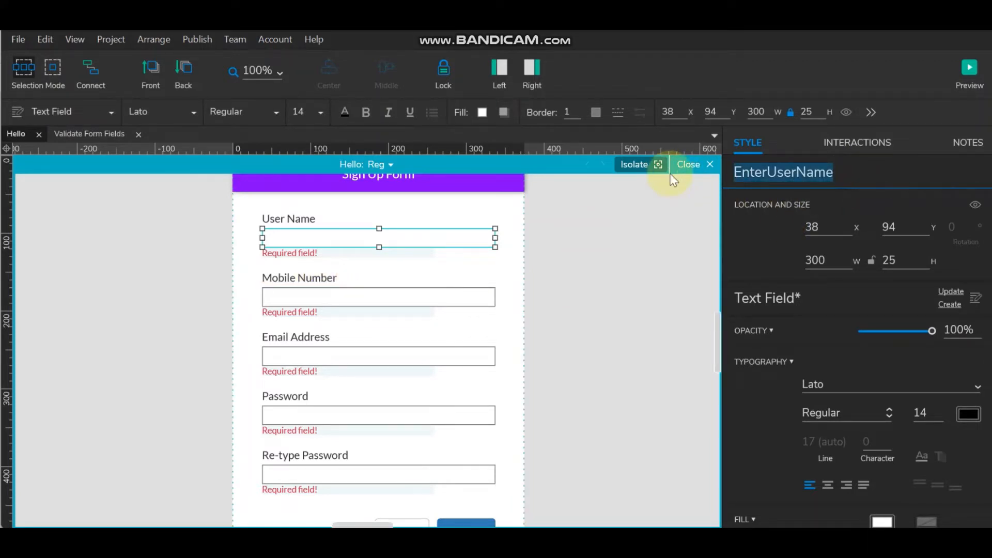
# - Name the Mobile Number field EnterMobileNumber and the Email Address field 'EnterEmail Address'
pyautogui.click(310, 296)
pyautogui.click(774, 170)
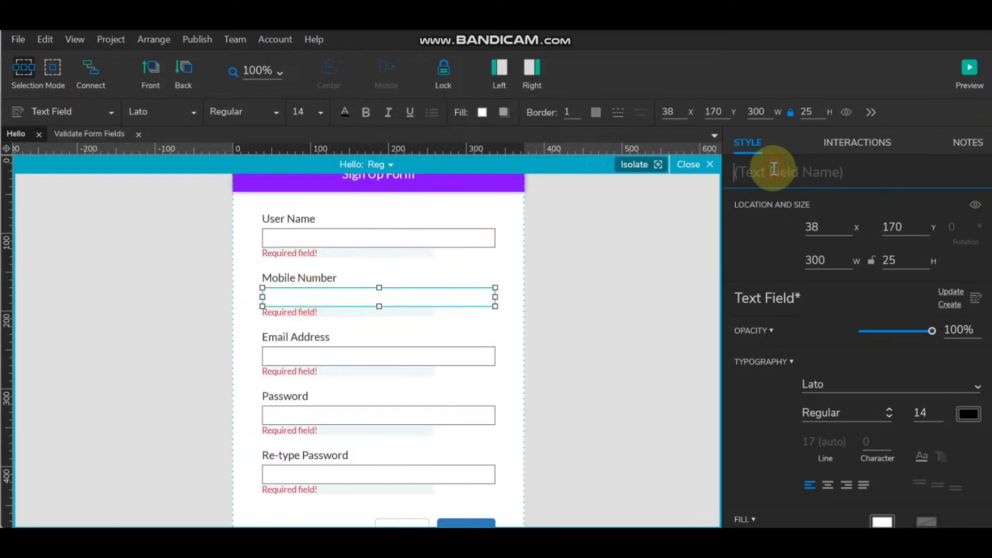
pyautogui.hotkey('ctrl', 'v')
pyautogui.moveTo(768, 171); pyautogui.dragTo(883, 172)
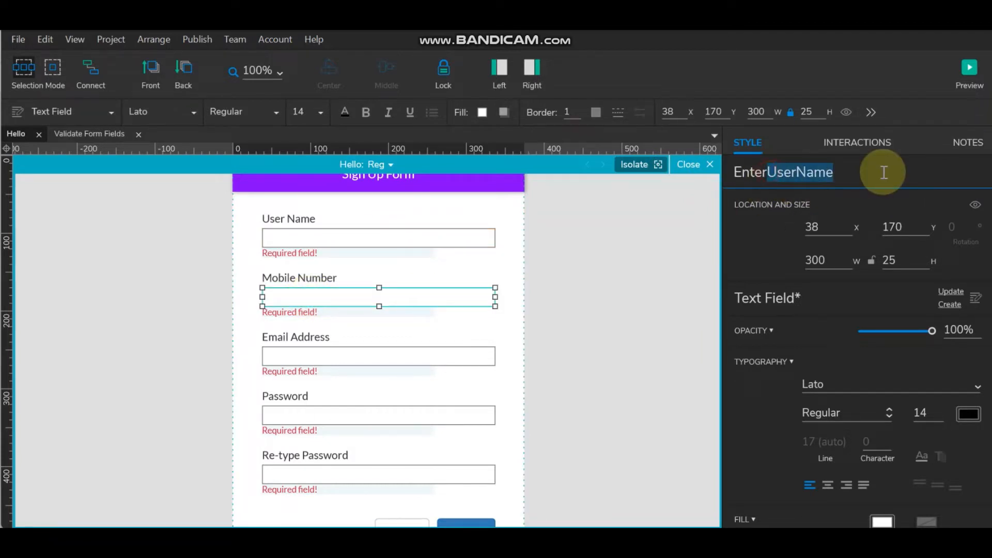
pyautogui.write('Mobil')
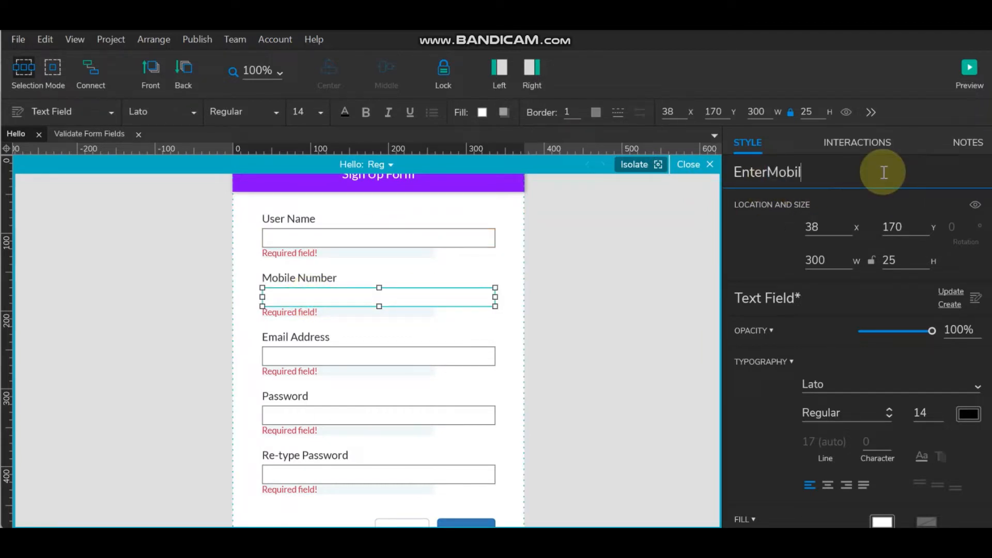
pyautogui.write('eNumber')
pyautogui.click(410, 354)
pyautogui.click(787, 173)
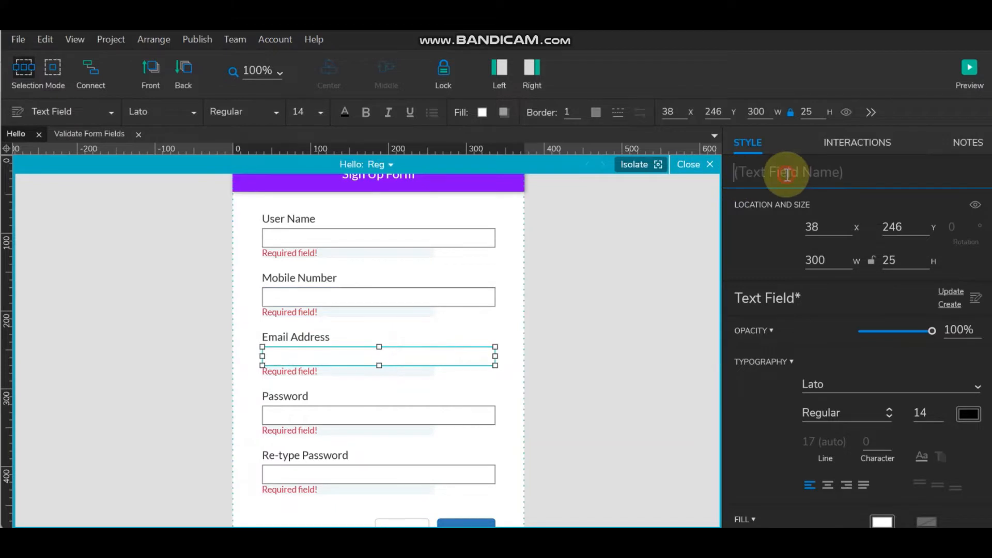
pyautogui.write('EnterUserName')
pyautogui.moveTo(767, 172); pyautogui.dragTo(893, 172)
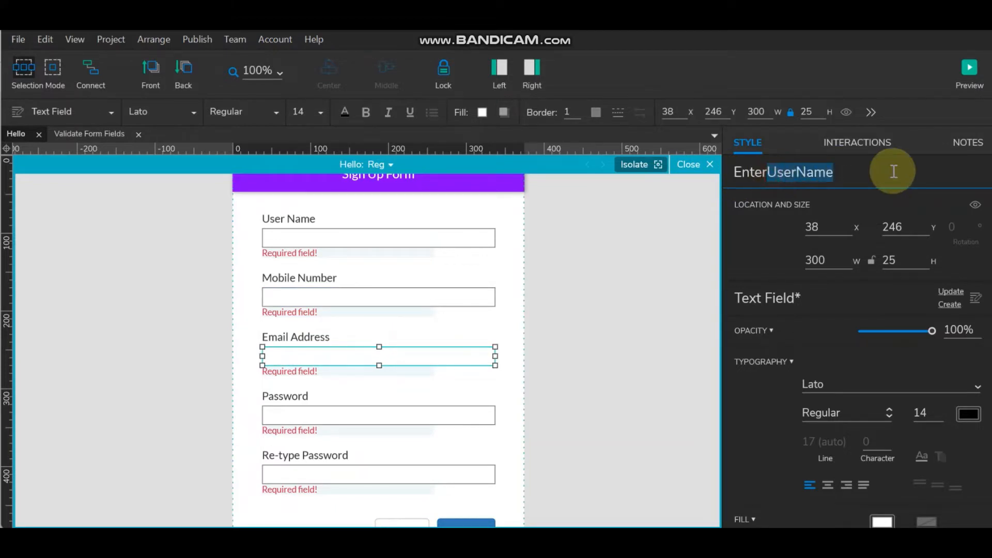
pyautogui.write('Email')
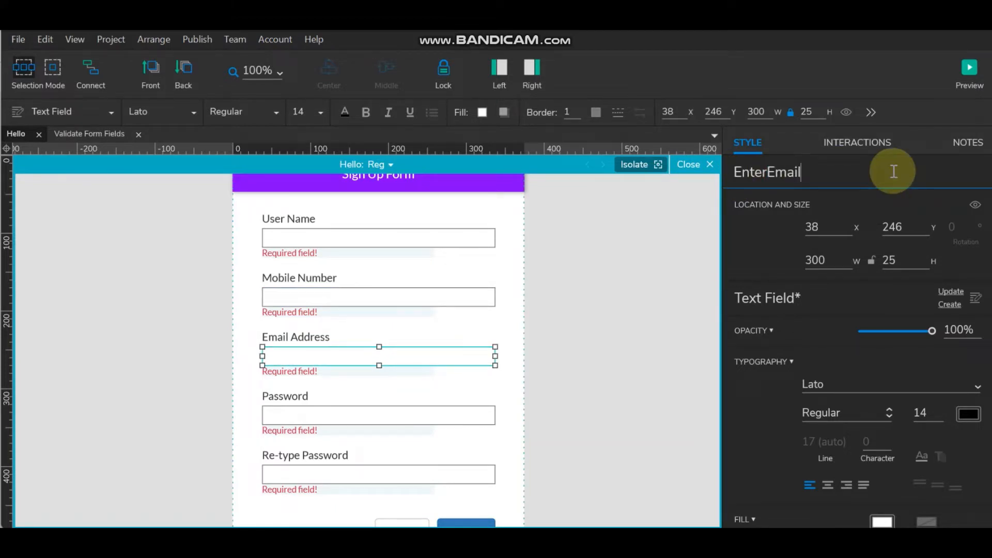
pyautogui.write(' Address')
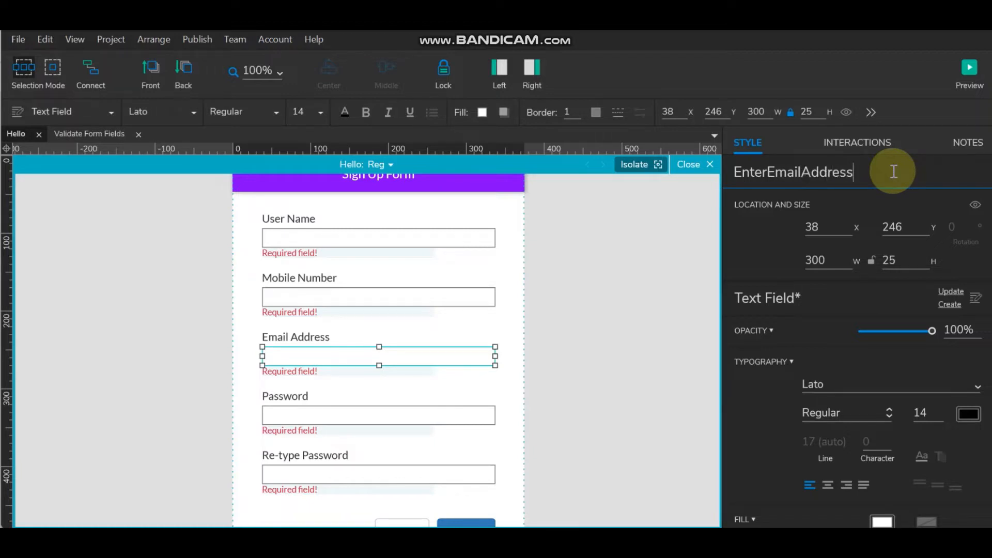
# - Name the Password field EnterPassword and start renaming Re-type Password to EnterRetypePassword
pyautogui.click(367, 418)
pyautogui.click(769, 170)
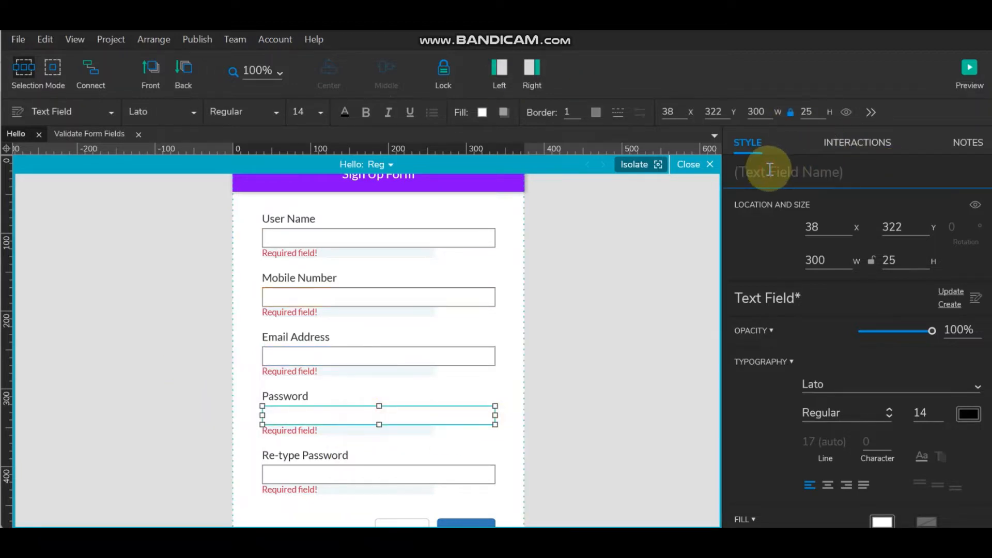
pyautogui.hotkey('ctrl', 'v')
pyautogui.moveTo(769, 171); pyautogui.dragTo(910, 173)
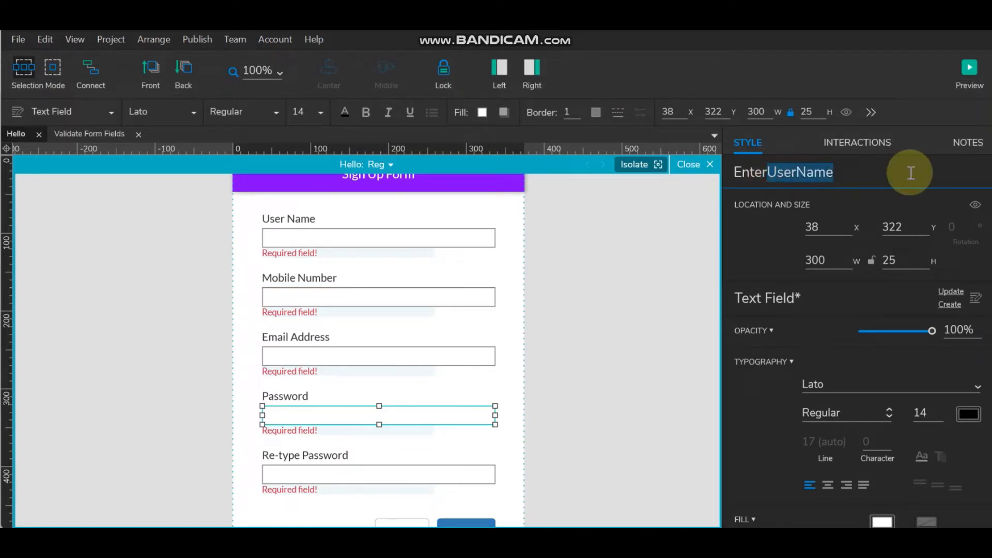
pyautogui.write('Passwo')
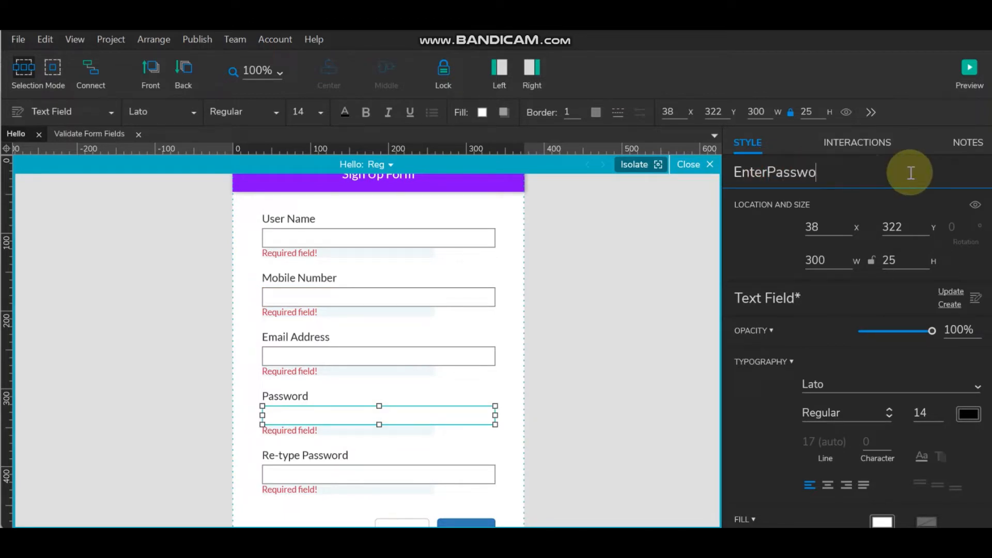
pyautogui.write('rd')
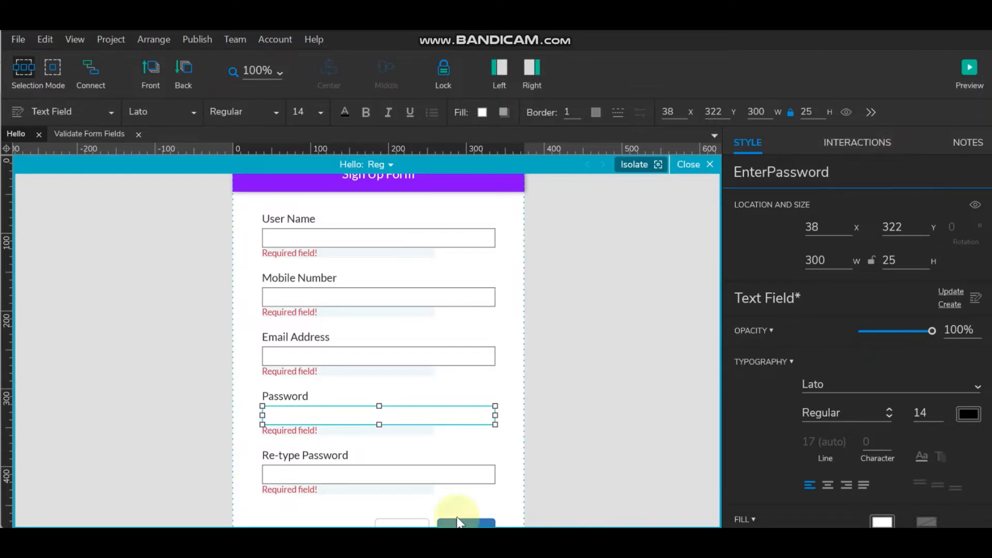
pyautogui.click(332, 473)
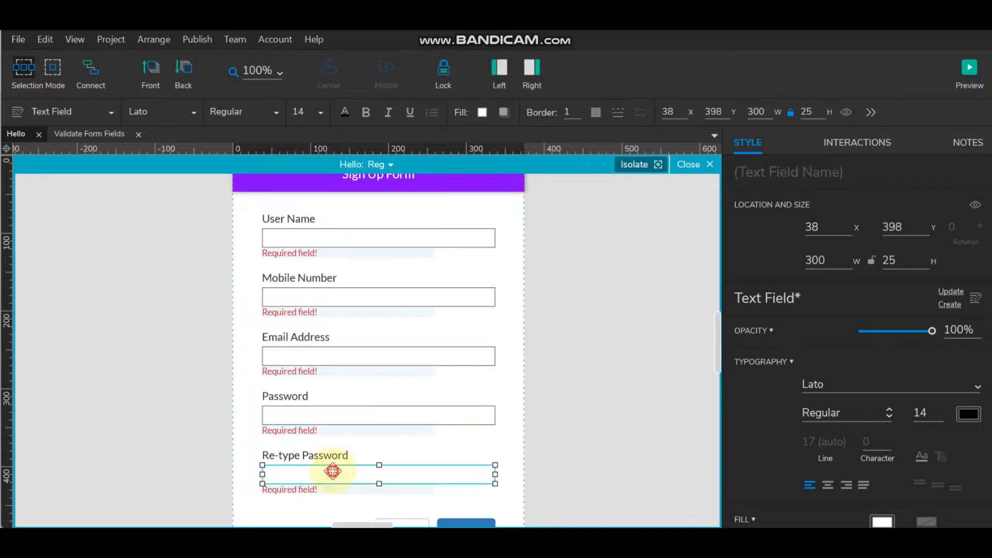
pyautogui.click(771, 178)
pyautogui.hotkey('ctrl', 'v')
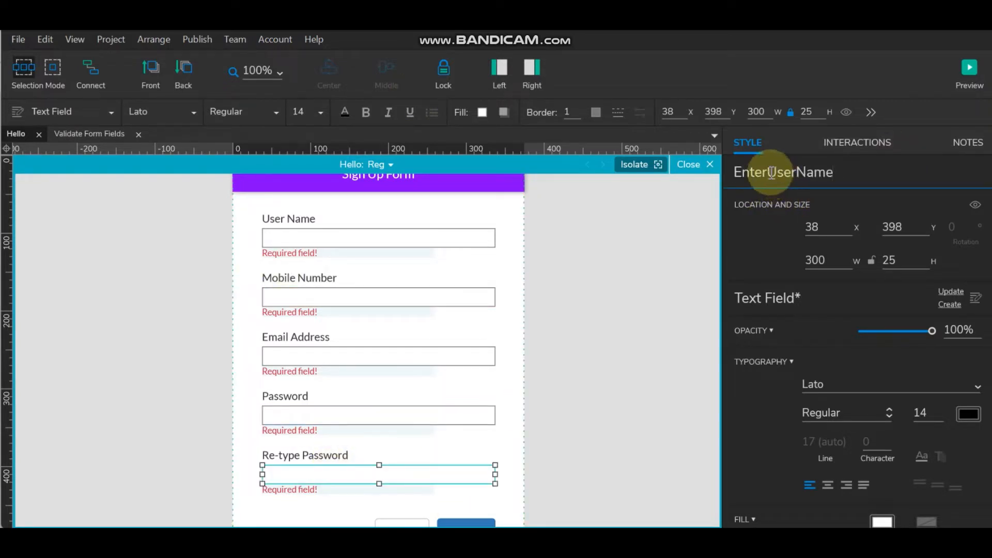
pyautogui.moveTo(770, 172); pyautogui.dragTo(871, 172)
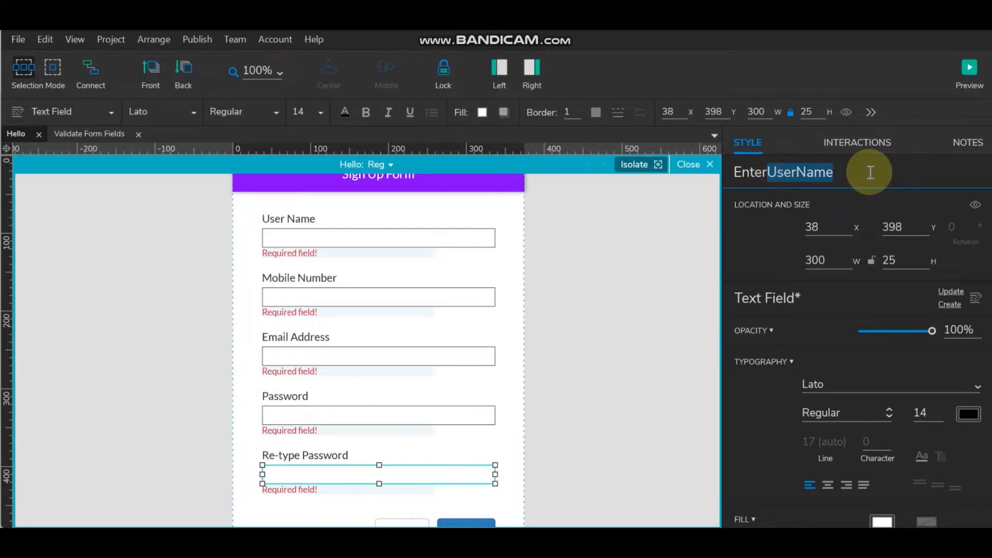
pyautogui.write('Re')
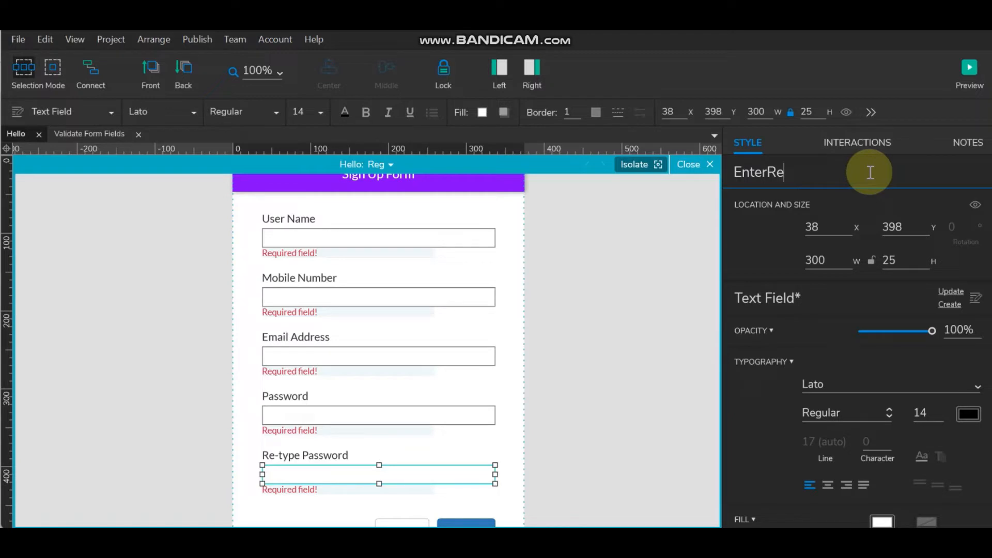
pyautogui.write('typePassword')
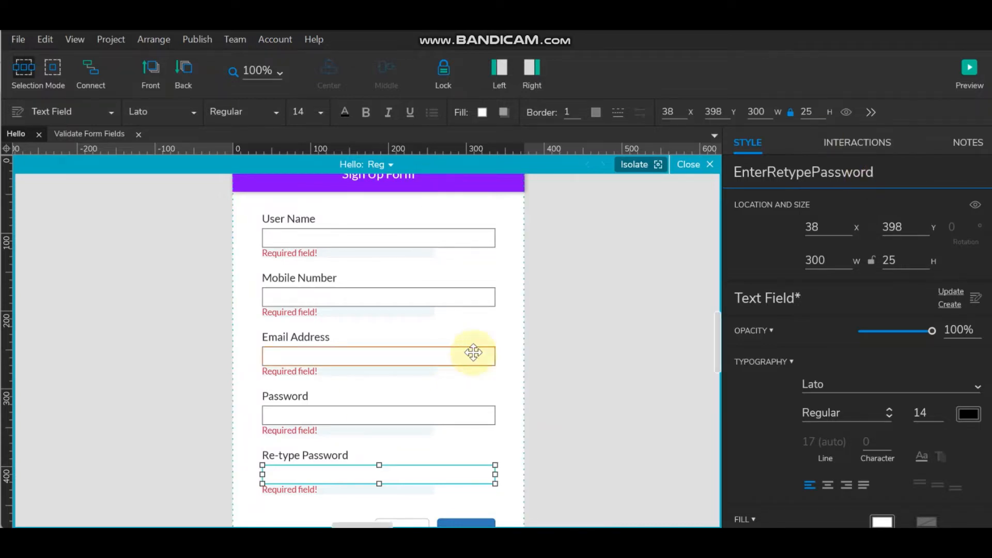
# - Enter LoginBtn as the Login button's name and CancelBtn as the Cancel button's name
pyautogui.click(638, 320)
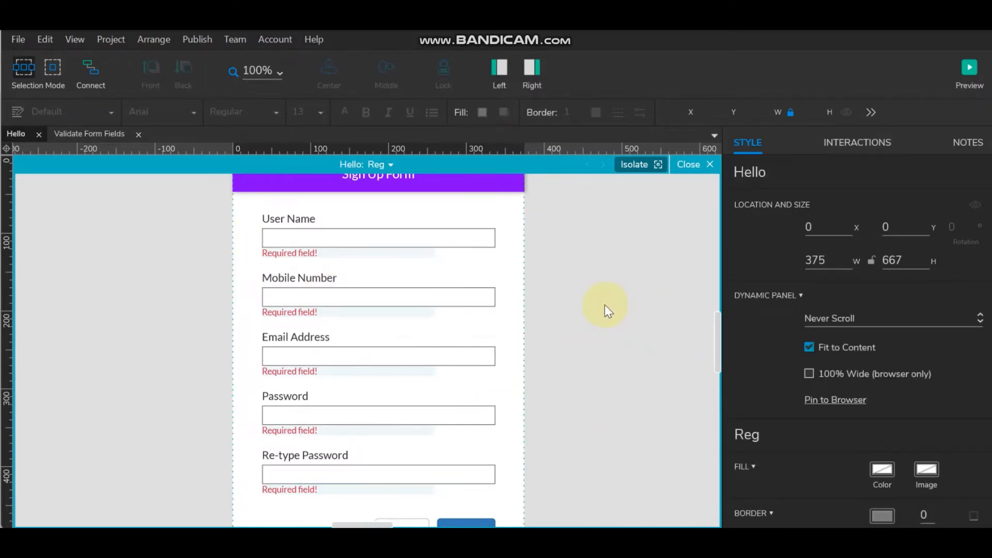
pyautogui.scroll(-3, 549, 372)
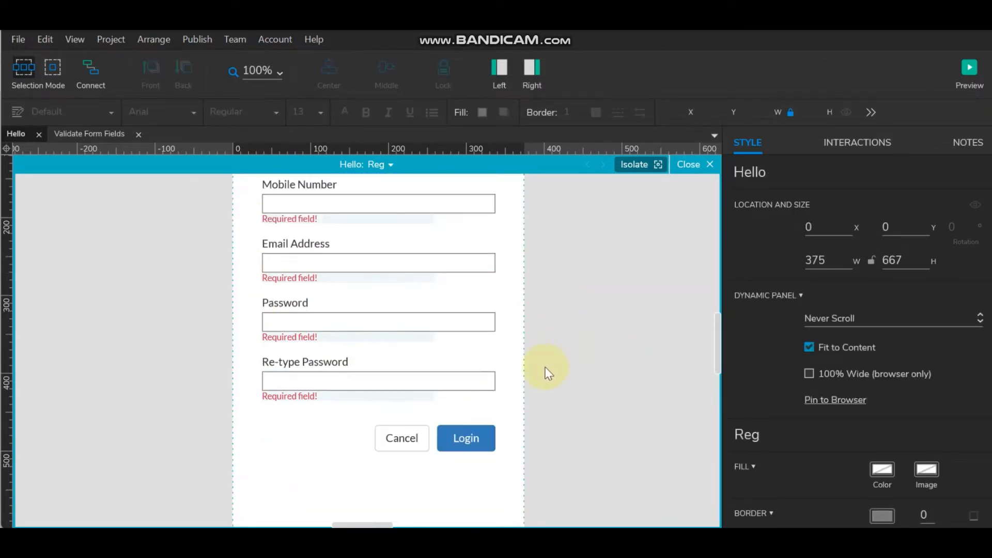
pyautogui.click(472, 438)
pyautogui.click(785, 176)
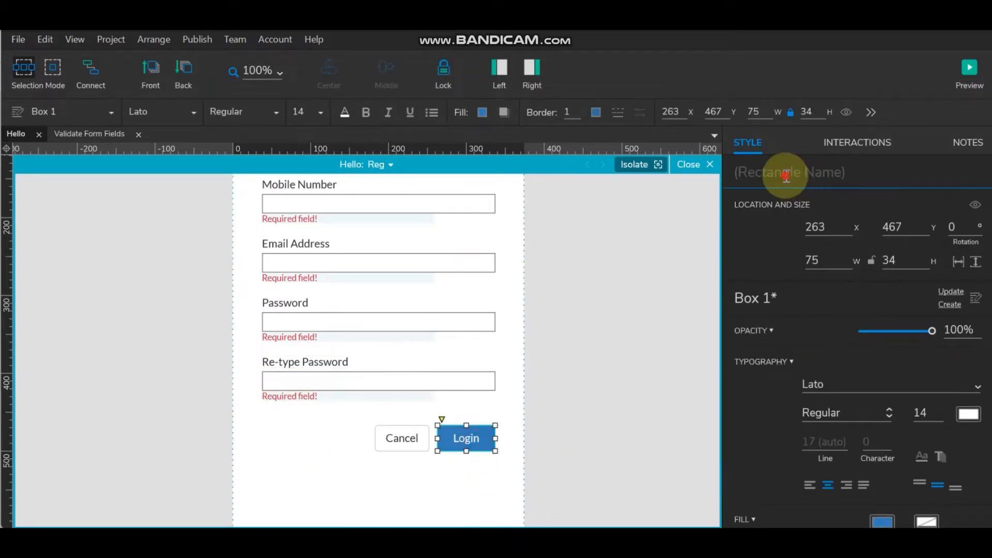
pyautogui.write('LoginBtn')
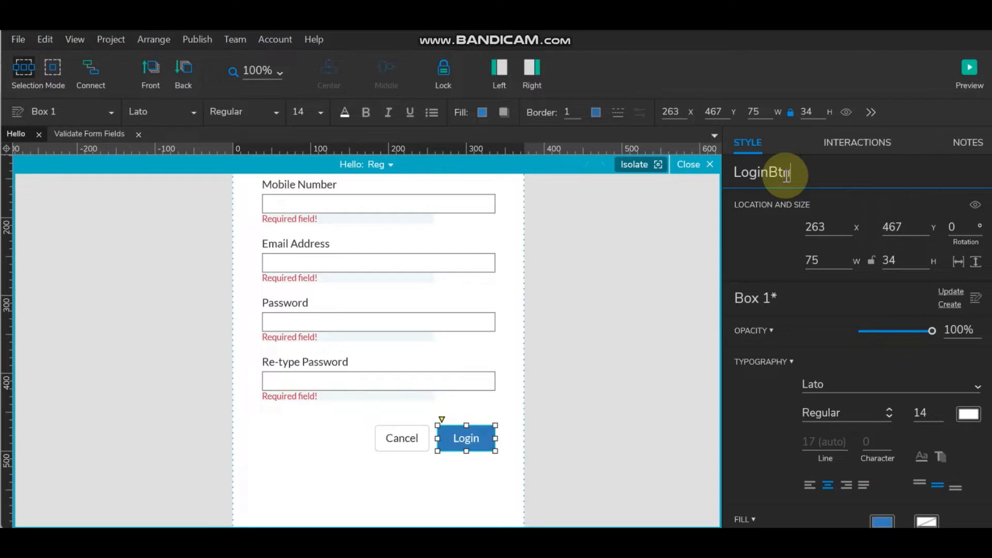
pyautogui.click(395, 436)
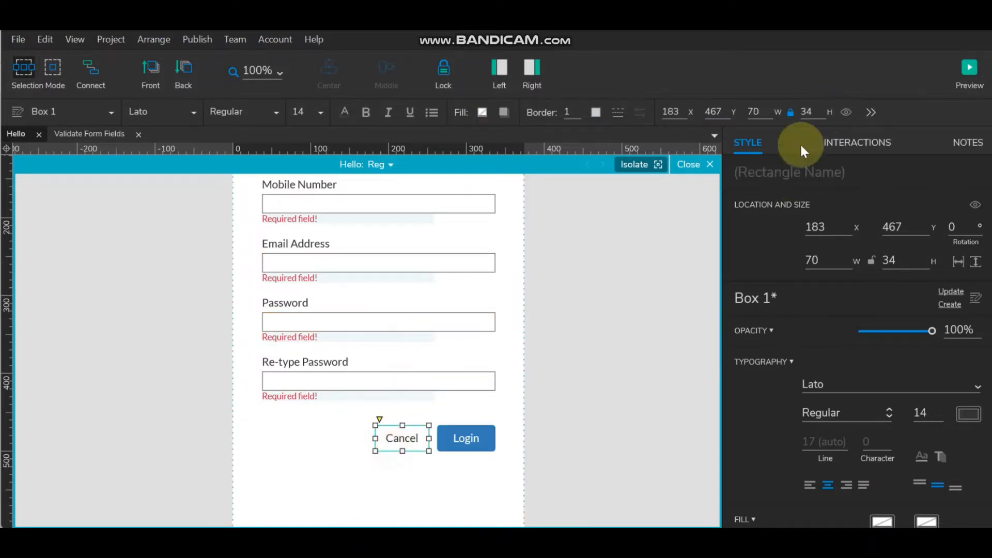
pyautogui.click(751, 178)
pyautogui.write('Cance')
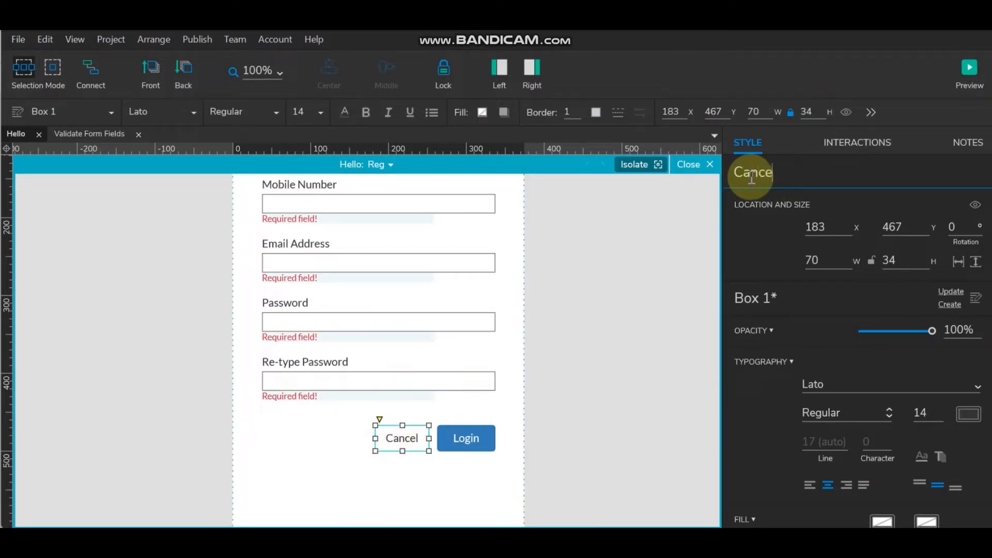
pyautogui.write('lBtn')
pyautogui.click(594, 385)
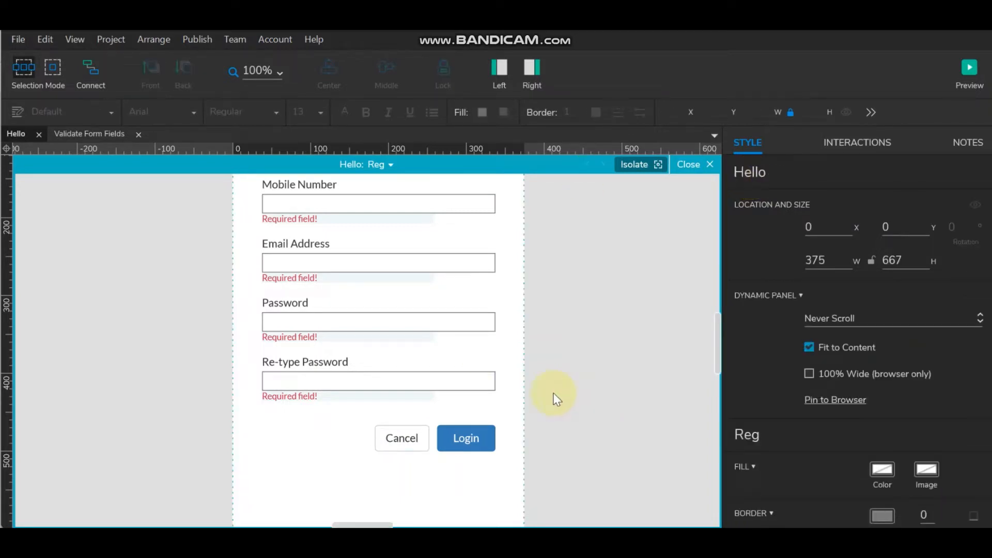
pyautogui.scroll(2, 553, 393)
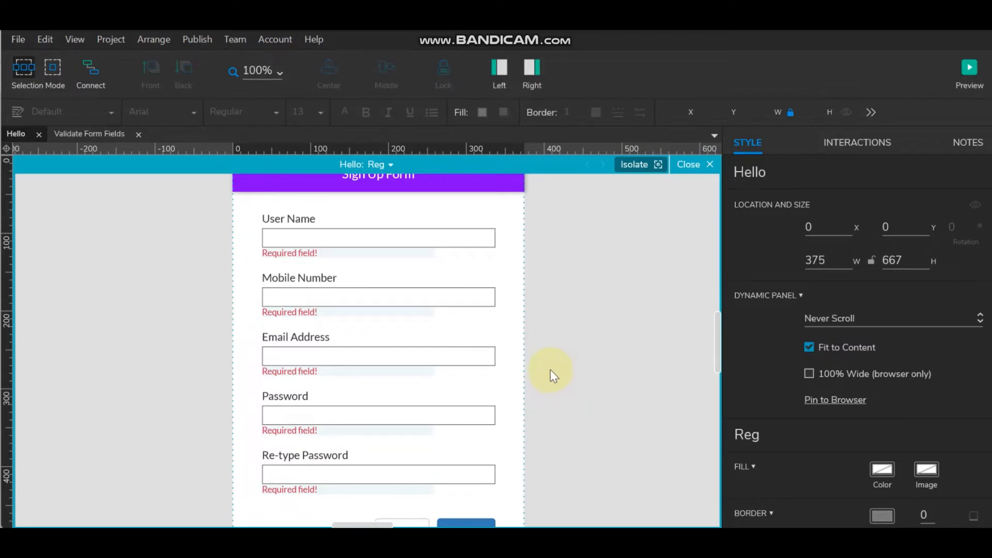
# - Select all five sign-up text fields together, from User Name to Re-type Password
pyautogui.click(403, 239)
pyautogui.keyDown('ctrl'); pyautogui.click(384, 299); pyautogui.keyUp('ctrl')
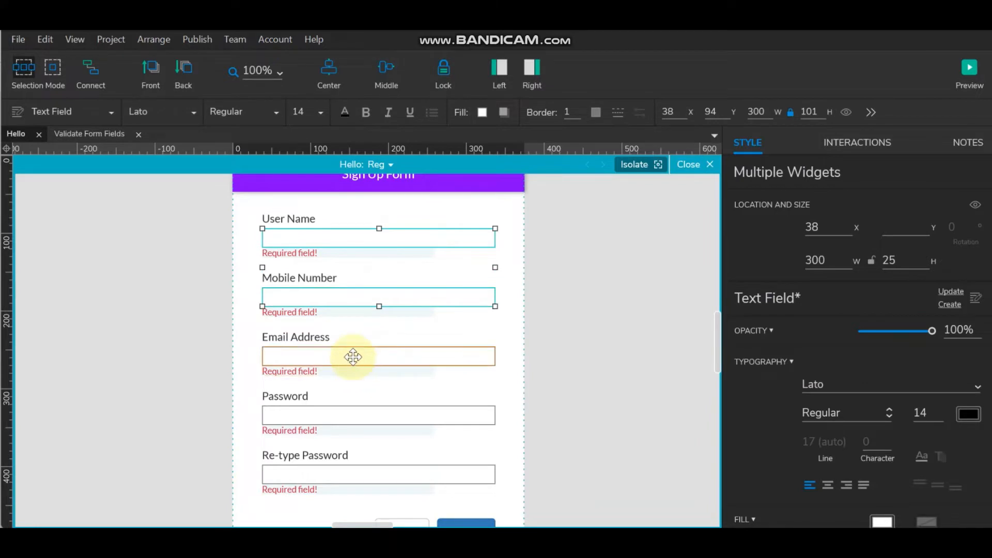
pyautogui.keyDown('ctrl'); pyautogui.click(350, 356); pyautogui.keyUp('ctrl')
pyautogui.keyDown('ctrl'); pyautogui.click(340, 409); pyautogui.keyUp('ctrl')
pyautogui.keyDown('ctrl'); pyautogui.click(350, 471); pyautogui.keyUp('ctrl')
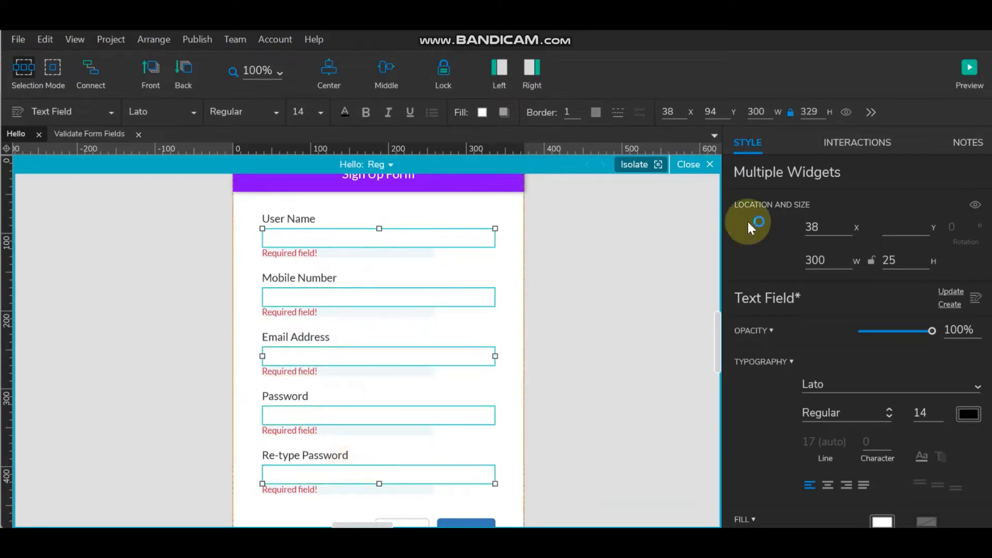
pyautogui.click(862, 150)
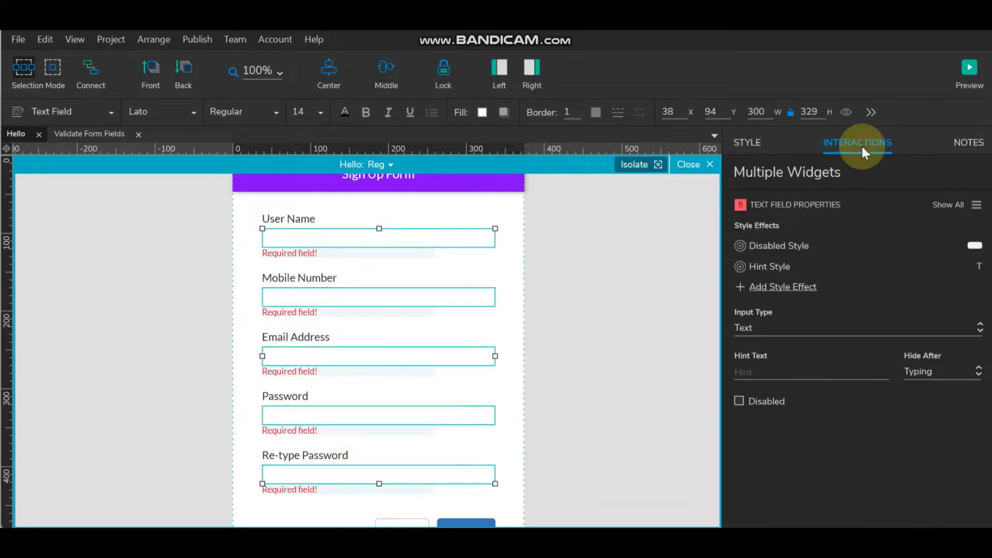
pyautogui.click(747, 143)
# - Turn off the top, left and right borders of the selected fields
pyautogui.scroll(-4, 847, 380)
pyautogui.click(881, 345)
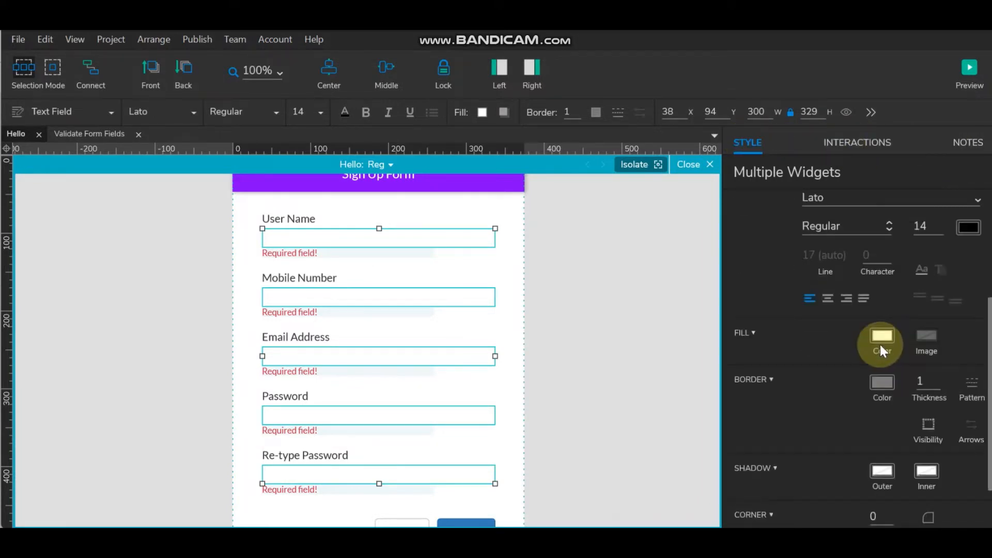
pyautogui.scroll(-1, 879, 345)
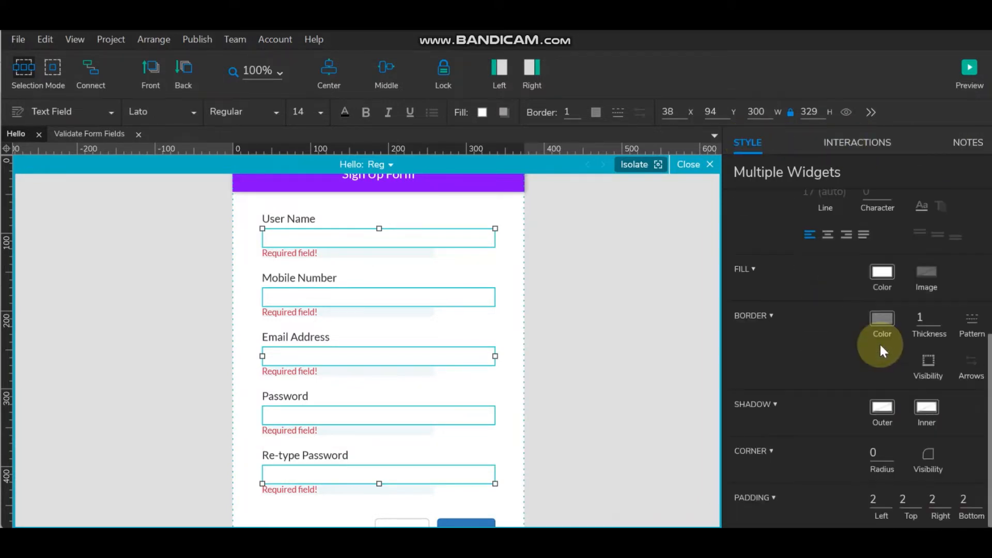
pyautogui.click(923, 358)
pyautogui.click(946, 386)
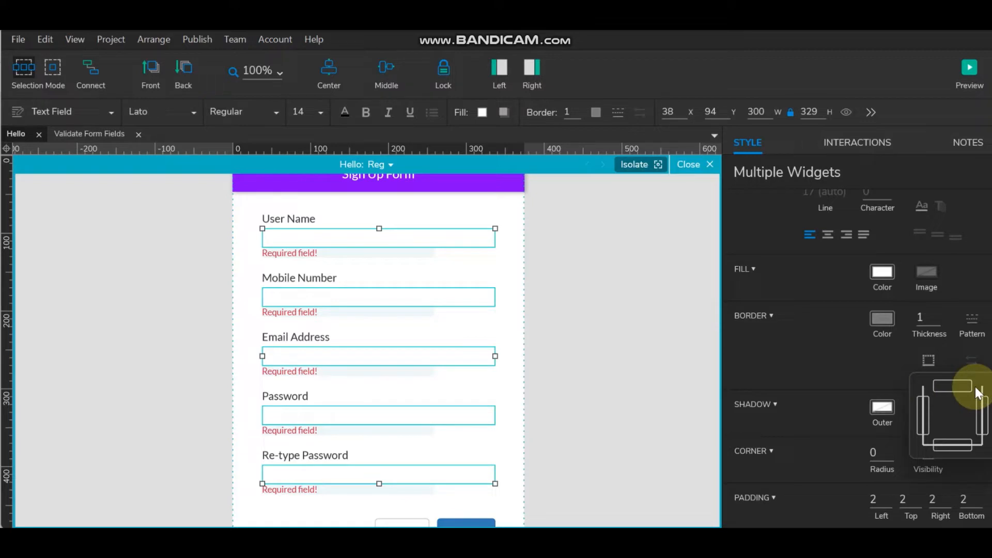
pyautogui.click(923, 414)
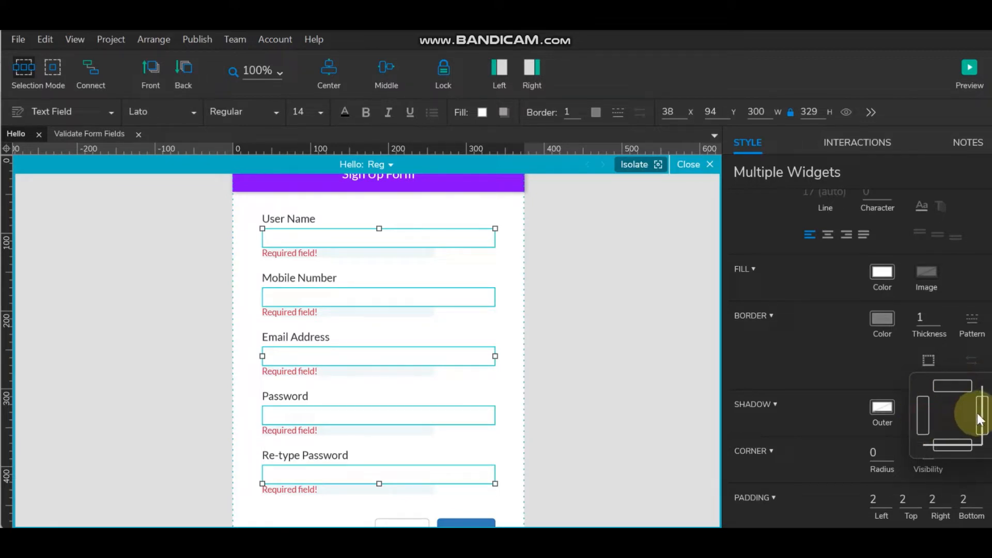
pyautogui.click(977, 413)
pyautogui.click(597, 341)
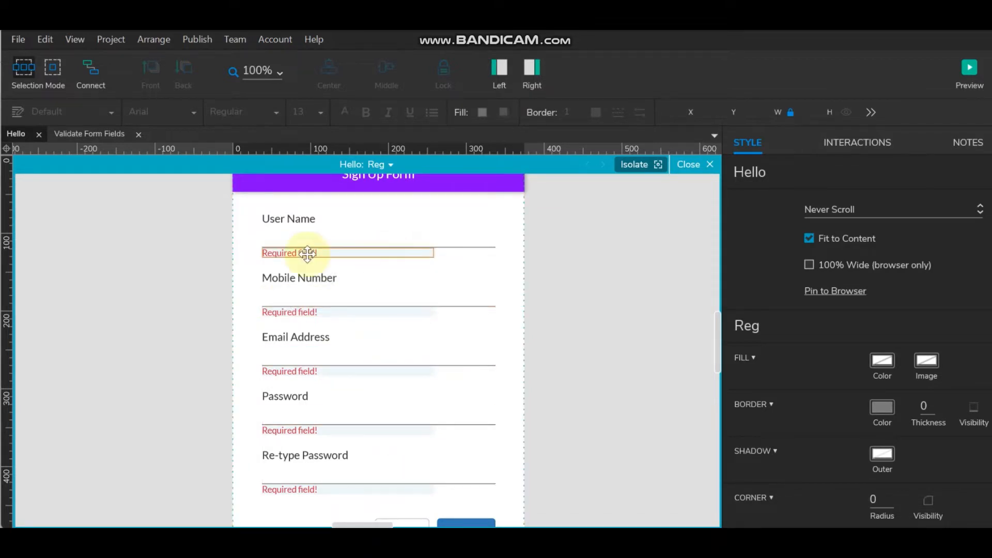
# - Name the User Name error panel ErrUserName and the Mobile Number one ErrMobileNumber
pyautogui.click(343, 253)
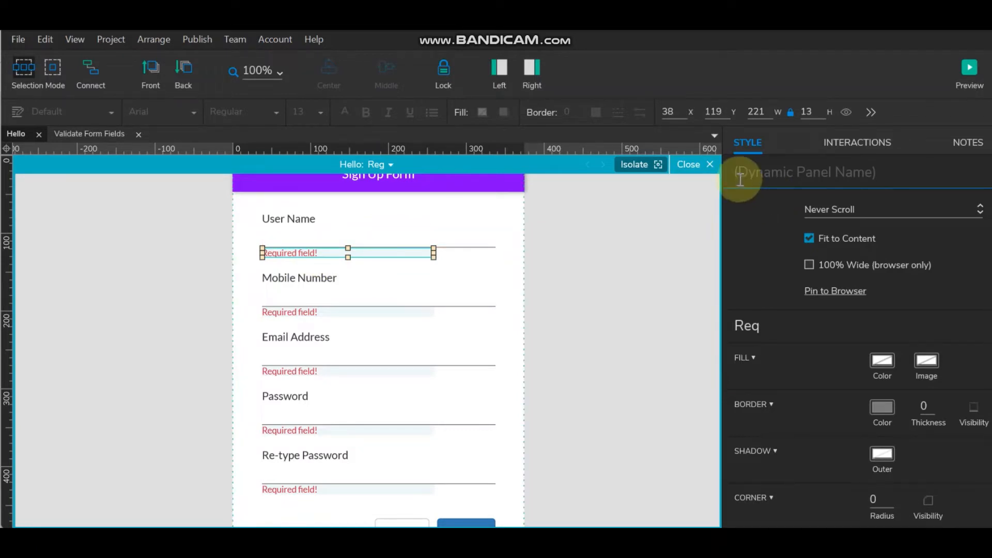
pyautogui.click(758, 179)
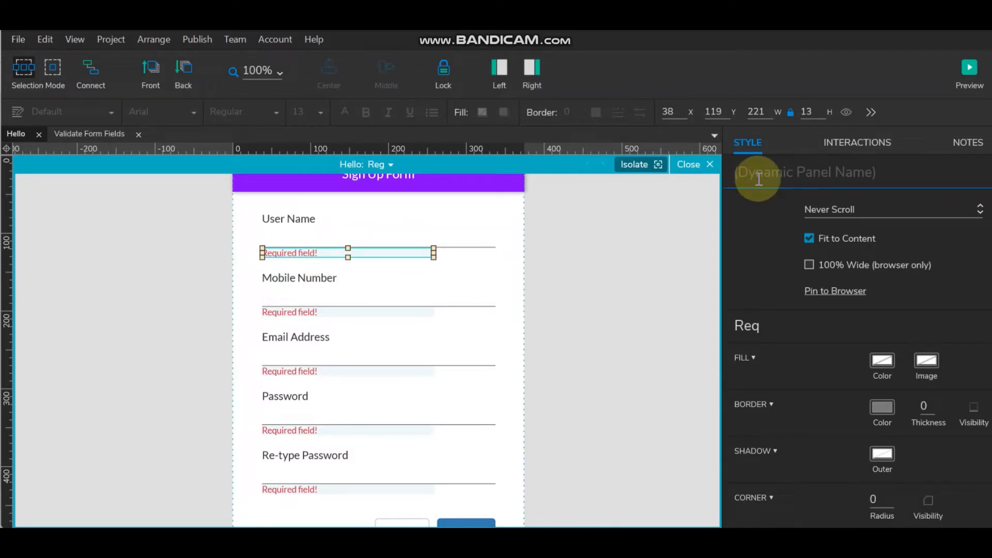
pyautogui.write('User')
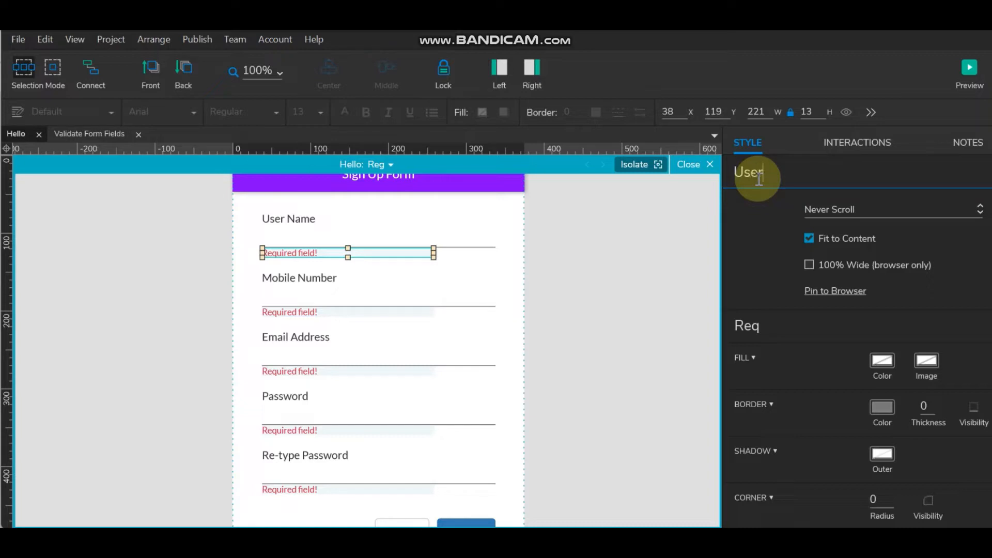
pyautogui.write('Name')
pyautogui.press('Home')
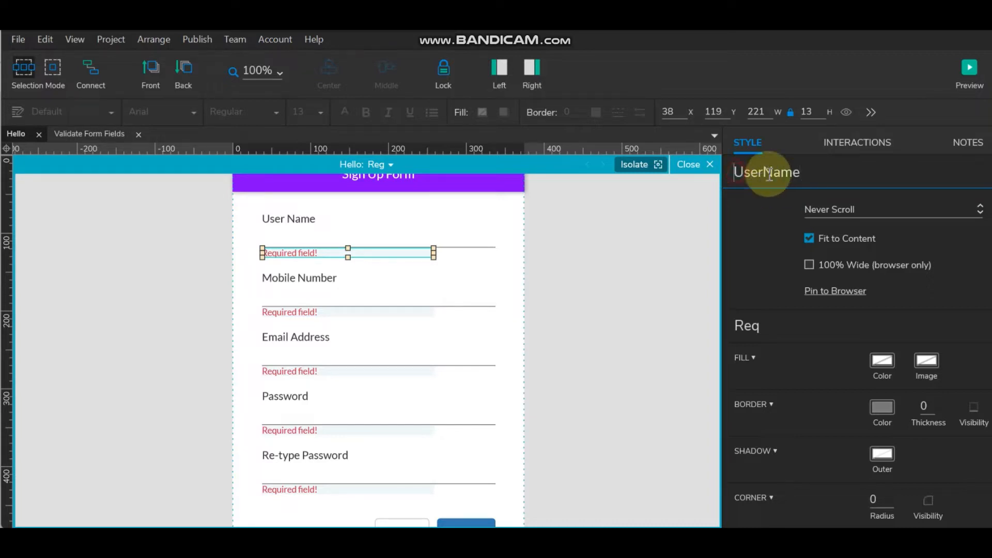
pyautogui.write('Err')
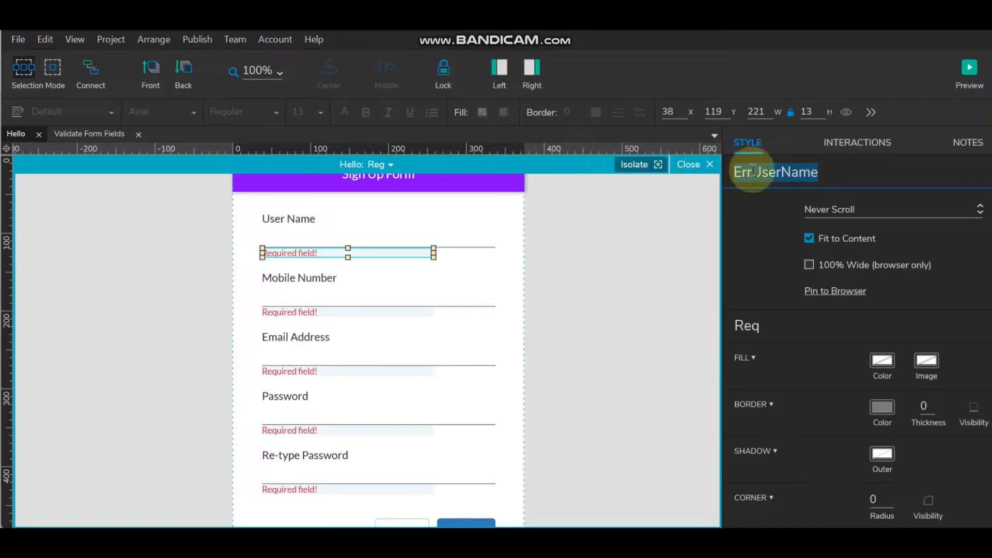
pyautogui.moveTo(752, 172); pyautogui.dragTo(708, 172)
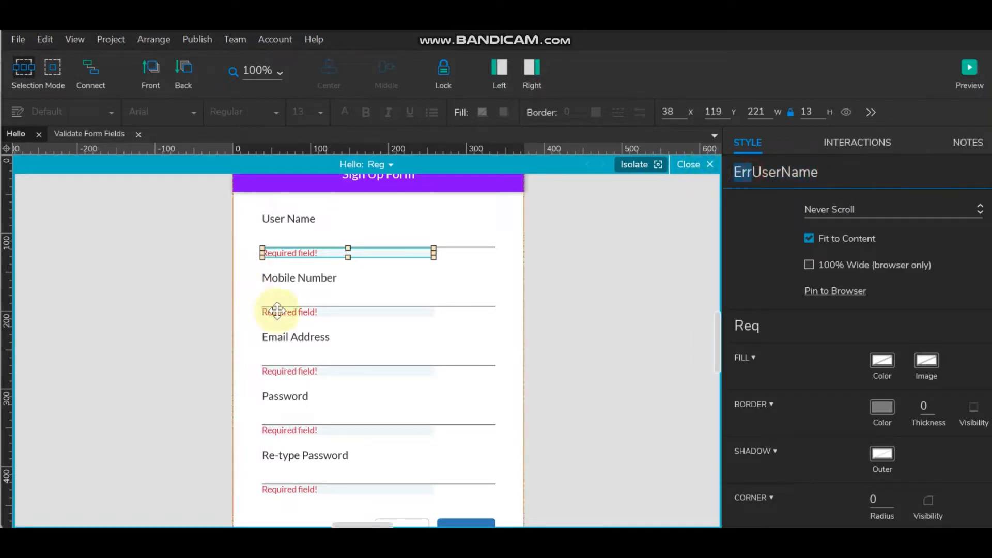
pyautogui.click(293, 312)
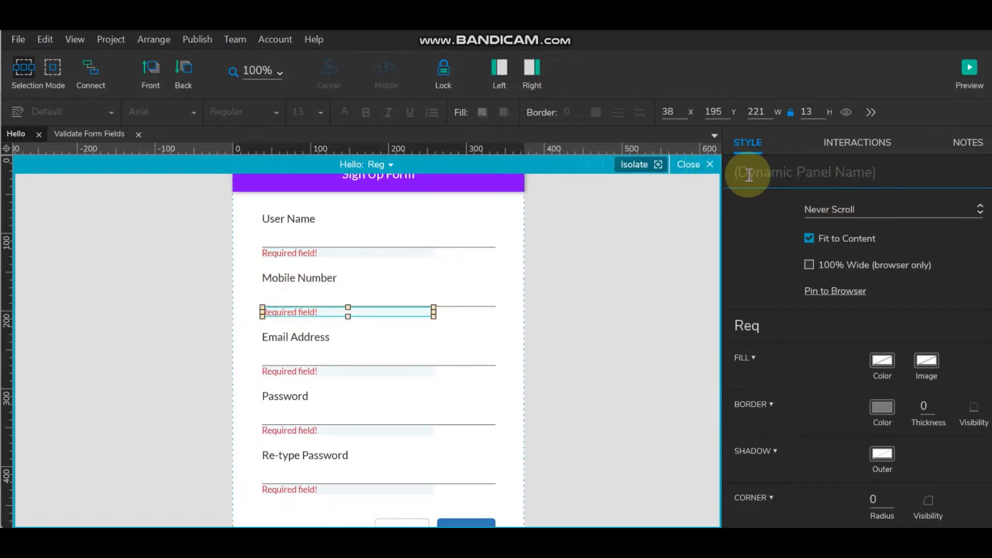
pyautogui.write('ErrMobile')
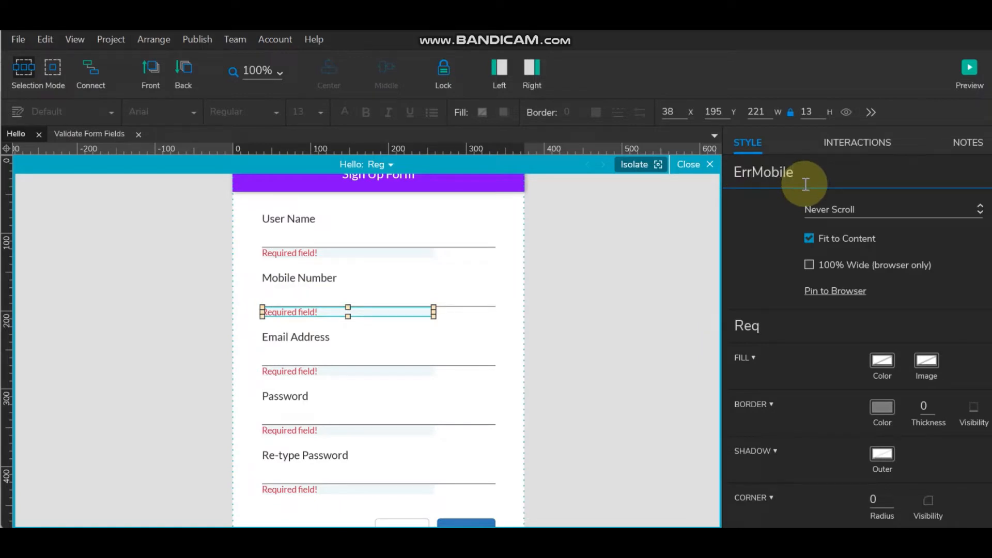
pyautogui.write('Number')
# - Name the remaining error labels ErrEmailAddress, ErrPassword and ErrReTypePassword
pyautogui.click(358, 371)
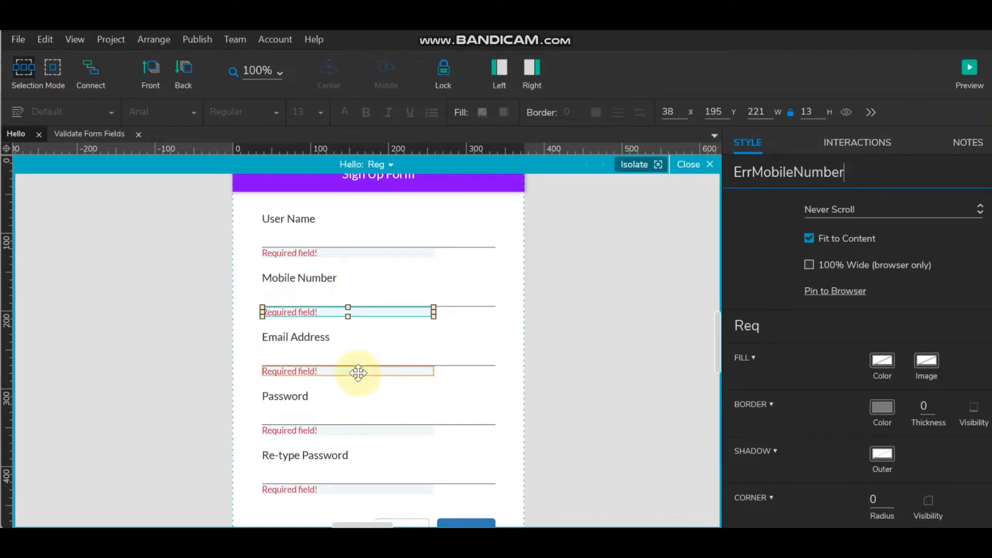
pyautogui.click(843, 174)
pyautogui.write('Err')
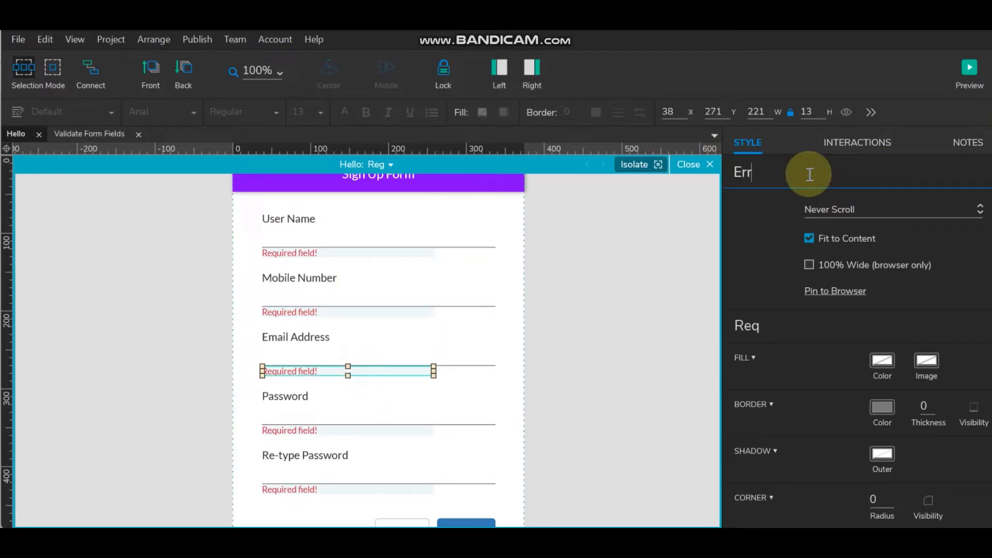
pyautogui.write('EmailAddress')
pyautogui.click(352, 431)
pyautogui.click(779, 172)
pyautogui.write('Err')
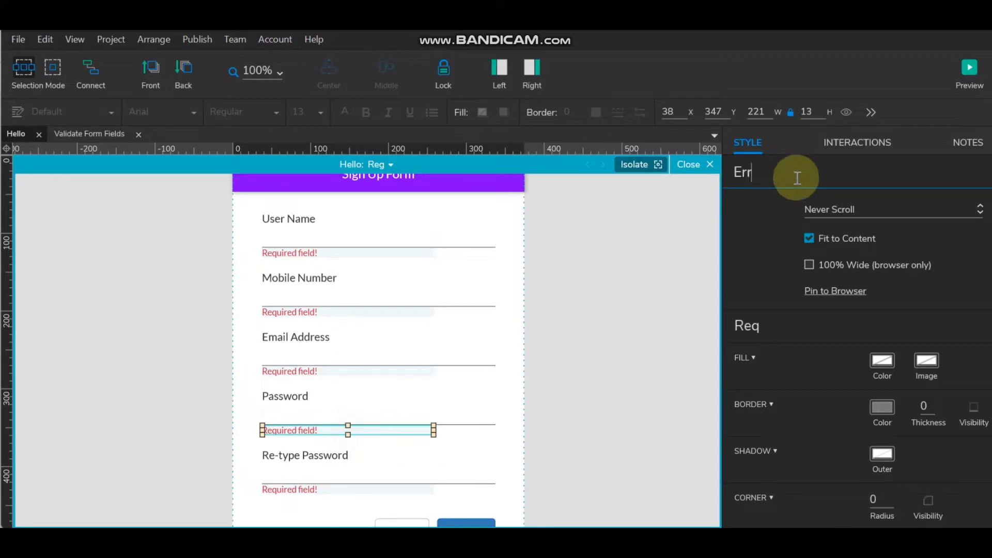
pyautogui.write('Pas')
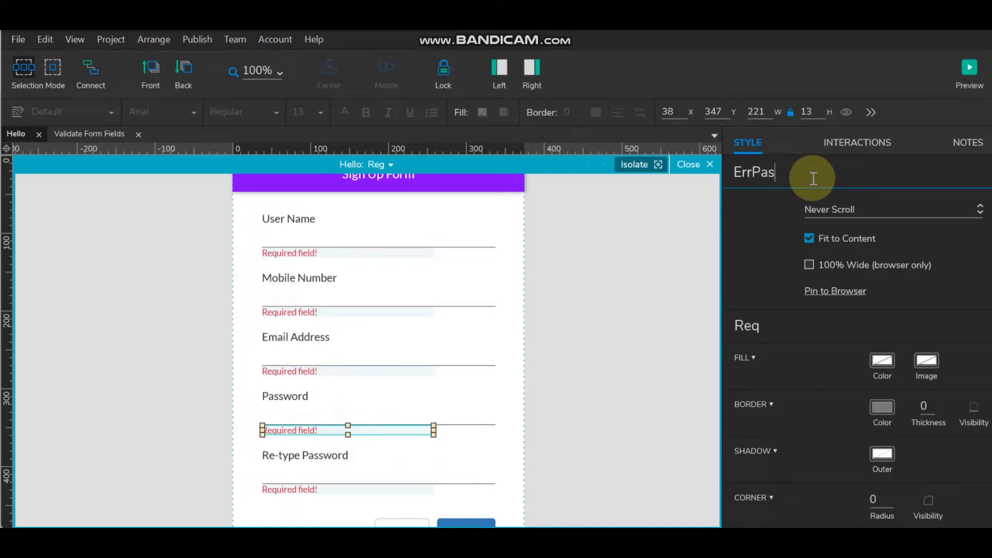
pyautogui.write('swoe')
pyautogui.press('BackSpace')
pyautogui.write('rd')
pyautogui.click(315, 487)
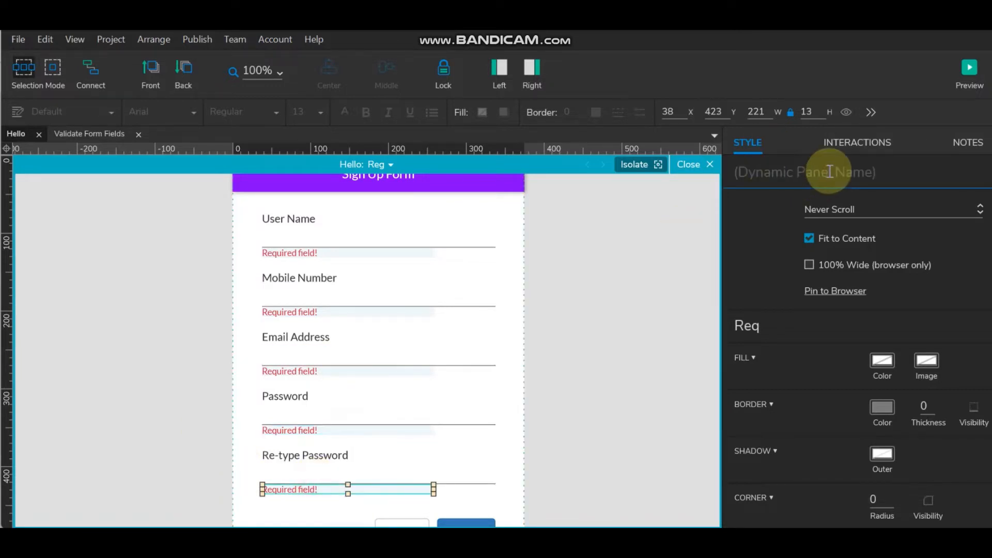
pyautogui.write('Err')
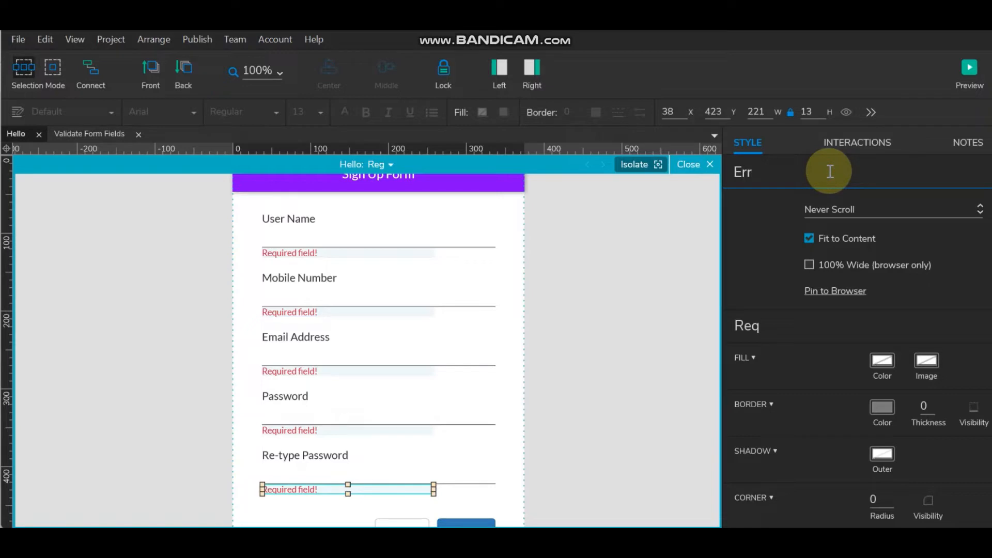
pyautogui.write('ReTypePassword')
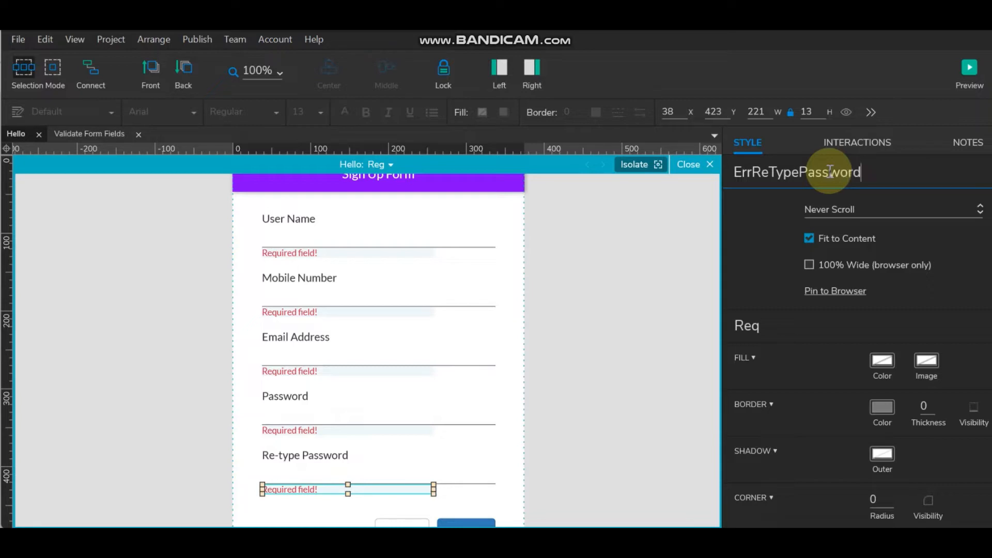
pyautogui.click(584, 308)
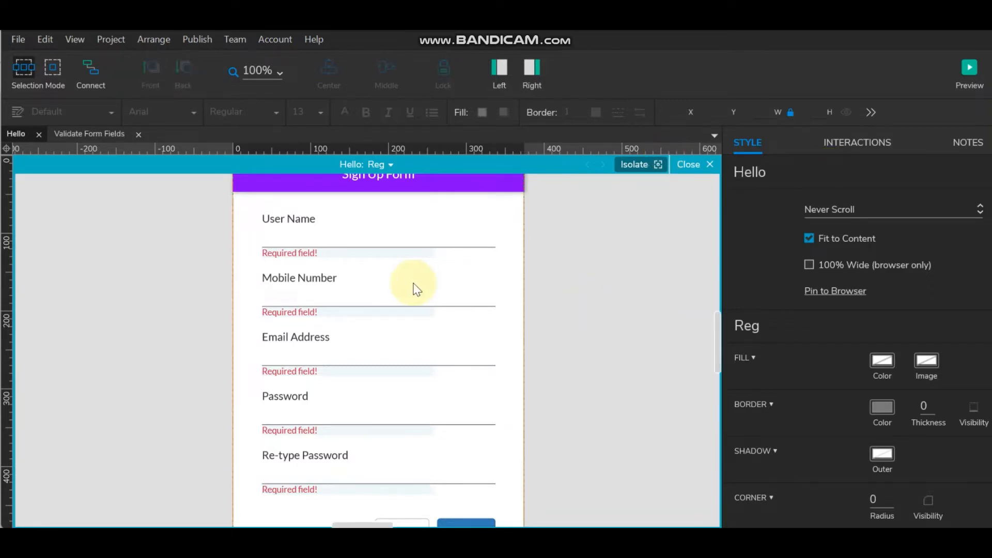
# - Select all five Required field! labels and hide them with the visibility toggle
pyautogui.click(383, 253)
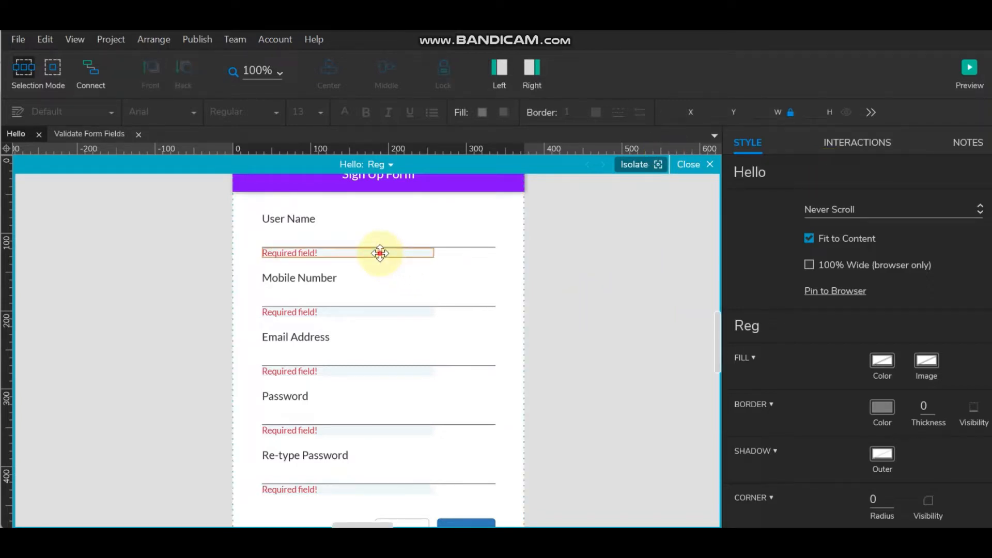
pyautogui.keyDown('ctrl'); pyautogui.click(358, 310); pyautogui.keyUp('ctrl')
pyautogui.keyDown('ctrl'); pyautogui.click(342, 371); pyautogui.keyUp('ctrl')
pyautogui.keyDown('ctrl'); pyautogui.click(328, 430); pyautogui.keyUp('ctrl')
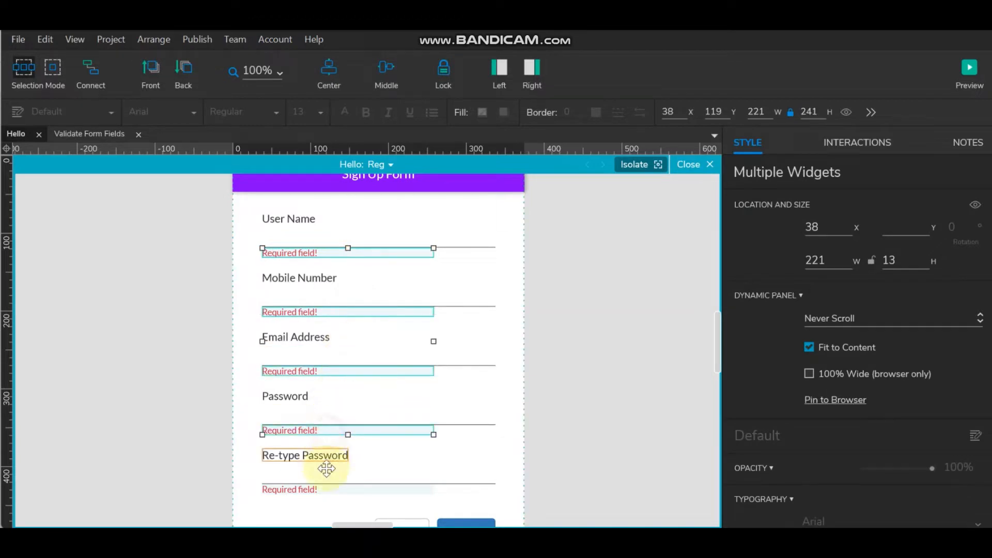
pyautogui.keyDown('ctrl'); pyautogui.click(324, 489); pyautogui.keyUp('ctrl')
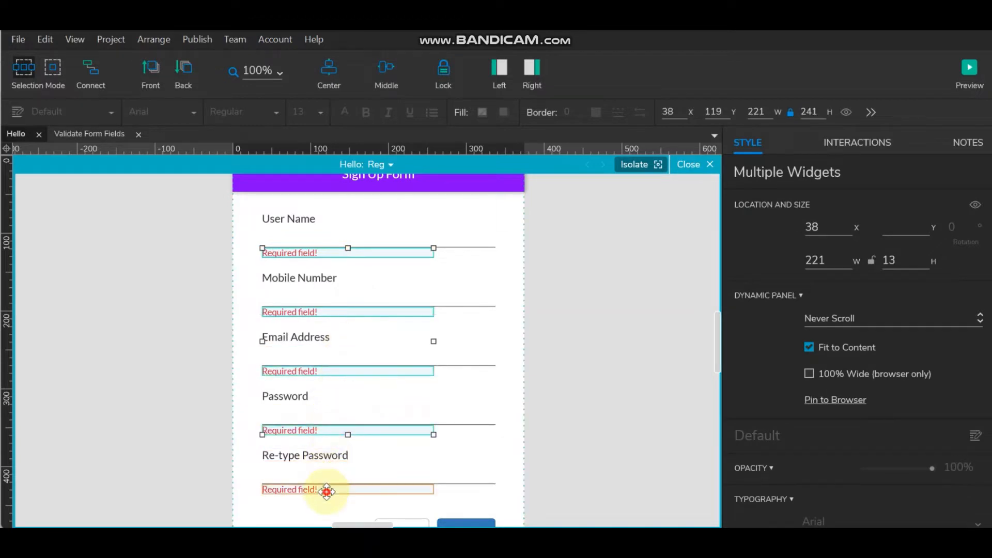
pyautogui.click(849, 113)
pyautogui.click(657, 355)
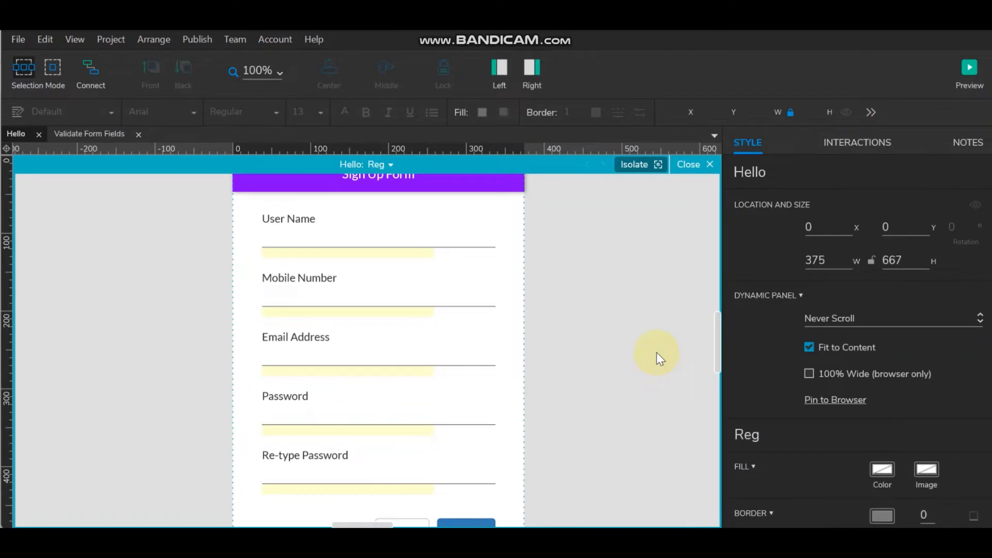
pyautogui.click(455, 240)
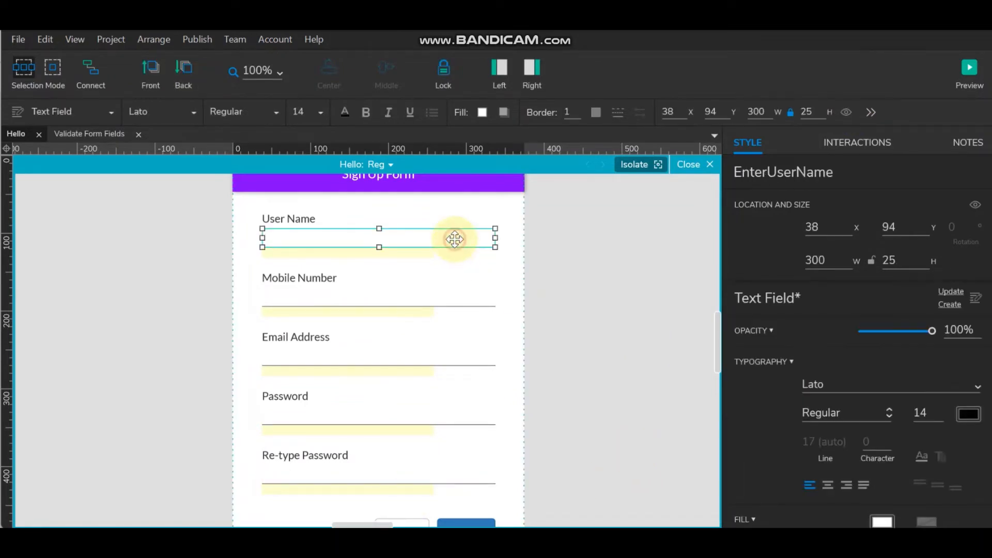
# - Keep the User Name field's input type as Text and give it hint text 'Enter User Name'
pyautogui.click(857, 151)
pyautogui.scroll(-3, 861, 418)
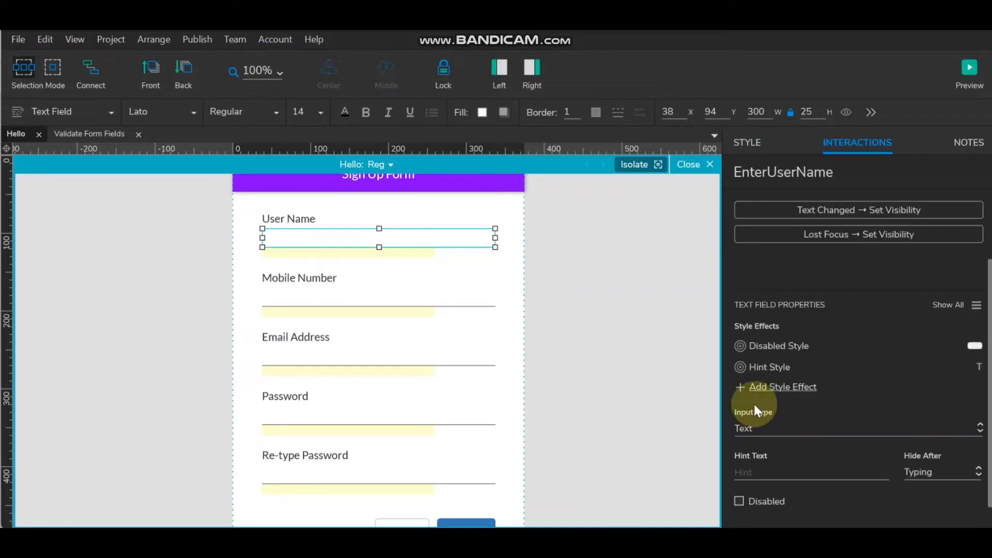
pyautogui.click(785, 433)
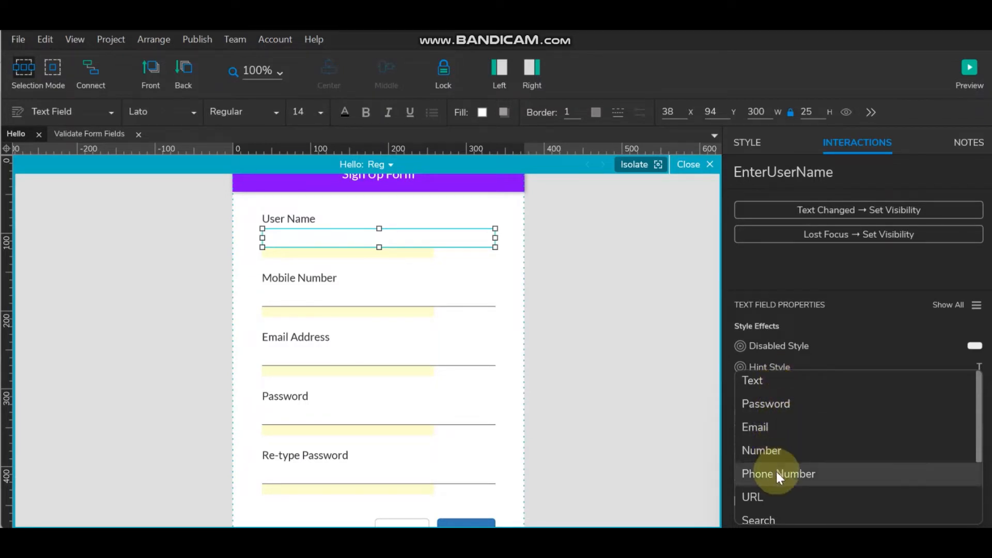
pyautogui.scroll(-2, 776, 473)
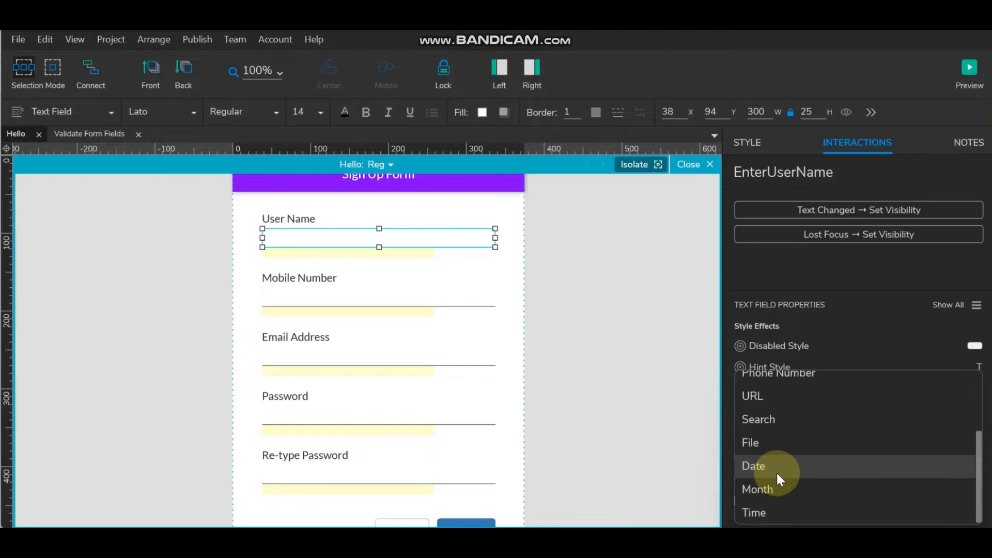
pyautogui.scroll(2, 776, 472)
pyautogui.click(763, 380)
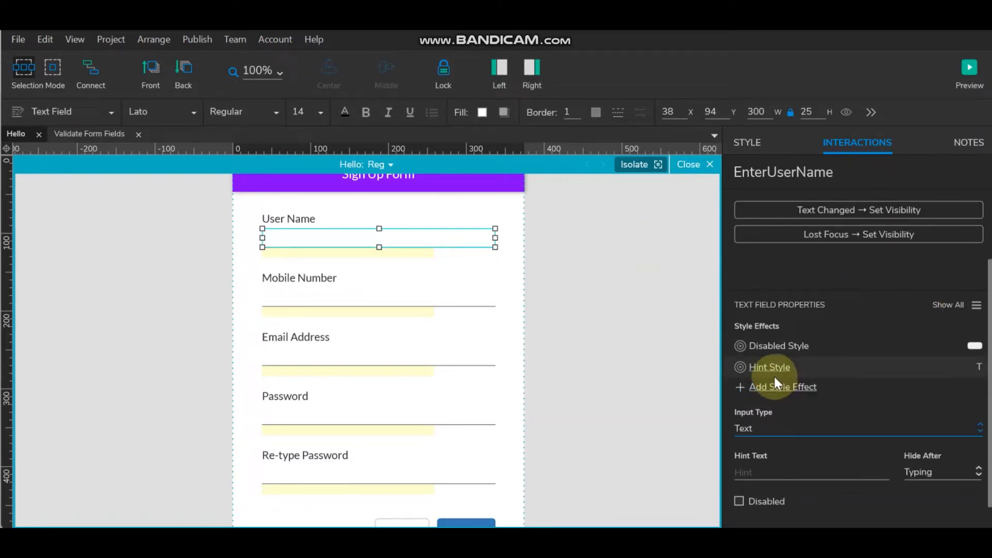
pyautogui.click(802, 468)
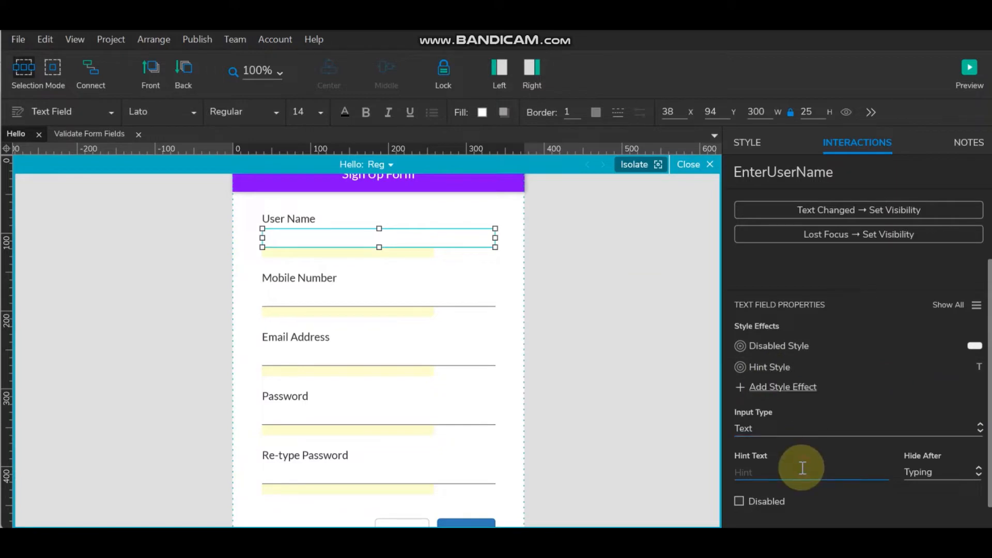
pyautogui.write('Enter User Name')
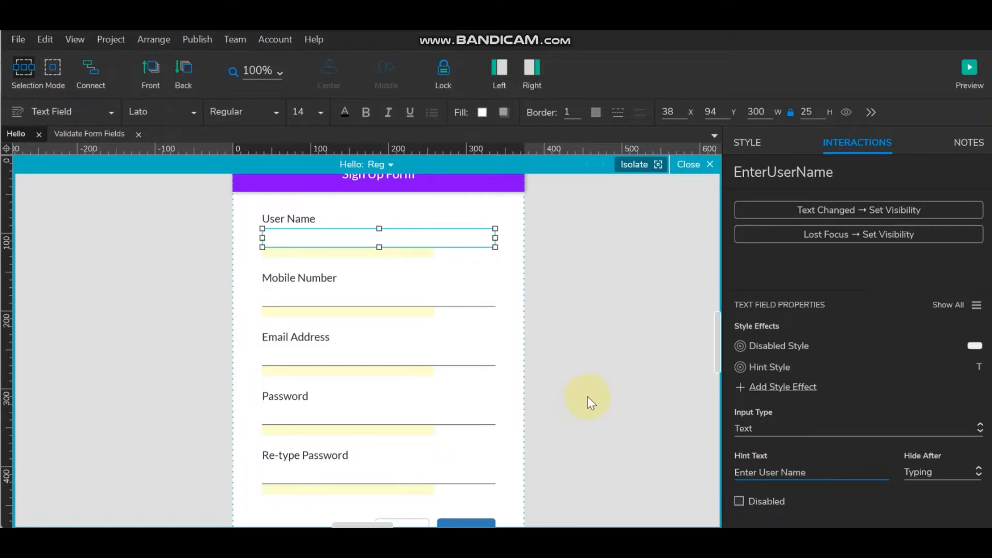
# - Set the User Name field's maximum length to 20
pyautogui.click(977, 305)
pyautogui.scroll(-2, 841, 439)
pyautogui.click(783, 389)
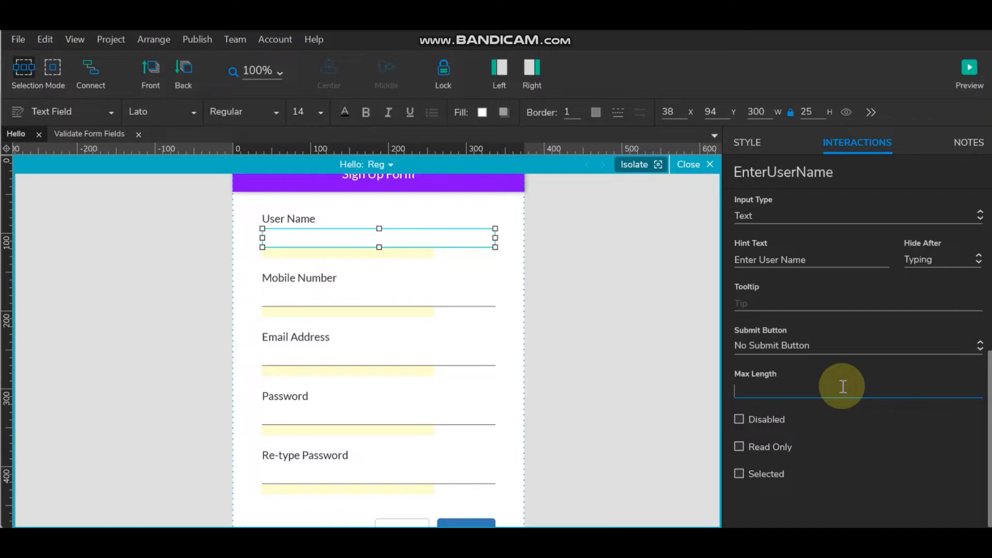
pyautogui.write('20')
pyautogui.click(570, 369)
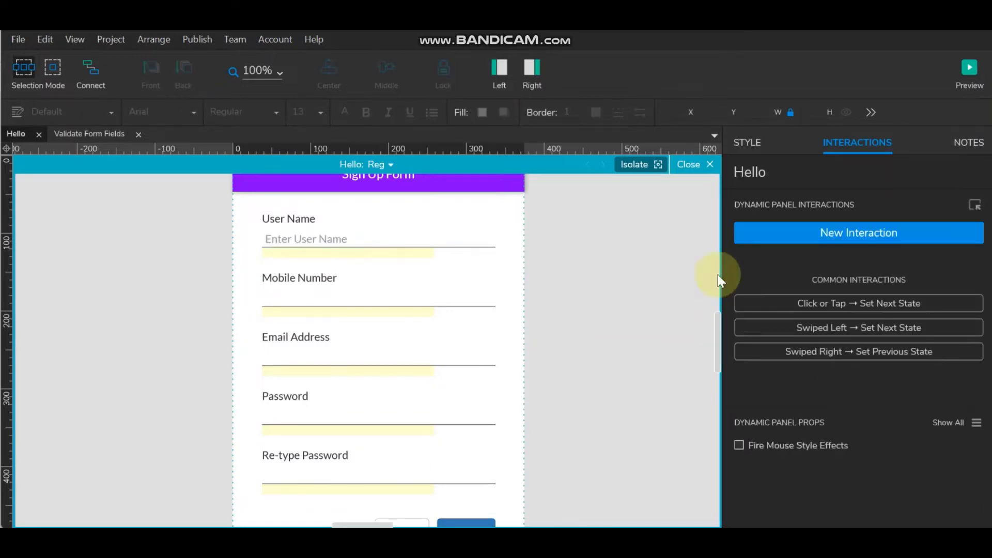
pyautogui.click(340, 240)
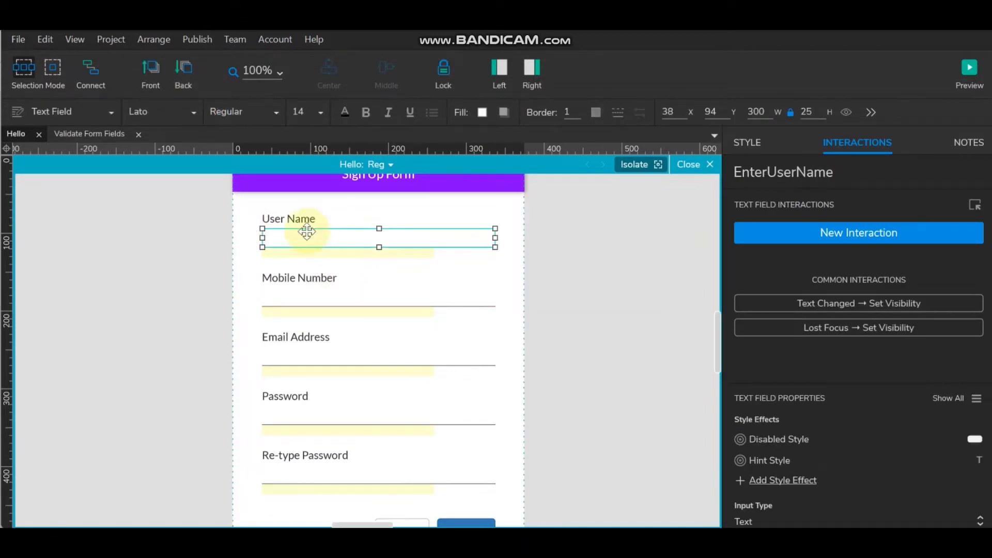
pyautogui.click(630, 237)
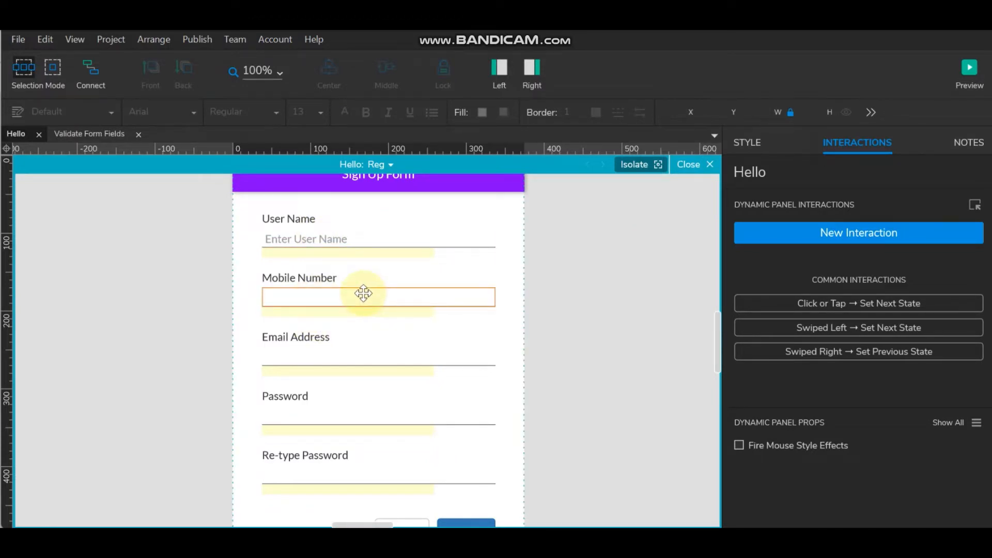
# - Make Mobile Number a phone input with hint 'Enter Mobile Number' and max length 10
pyautogui.click(363, 293)
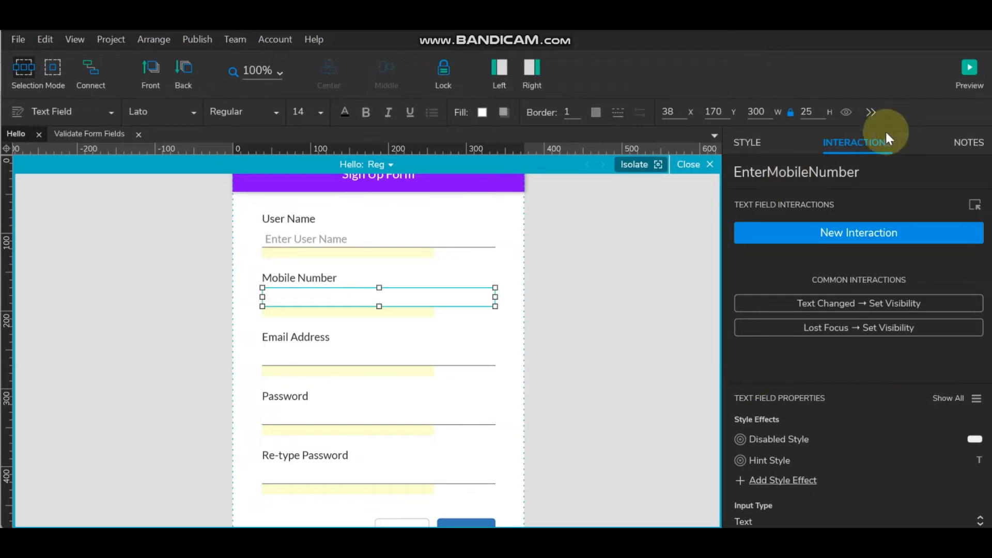
pyautogui.scroll(-2, 881, 468)
pyautogui.click(831, 437)
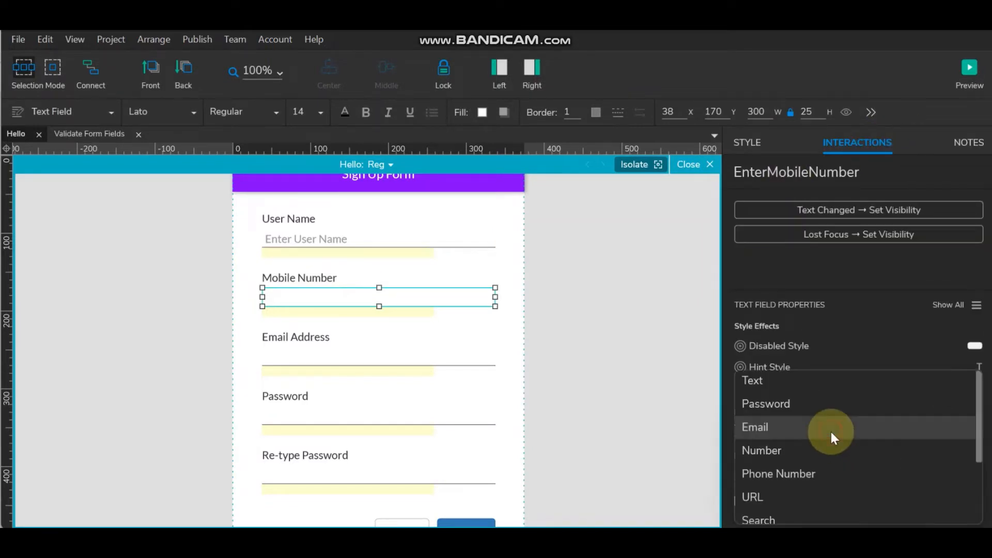
pyautogui.click(828, 472)
pyautogui.scroll(-1, 820, 469)
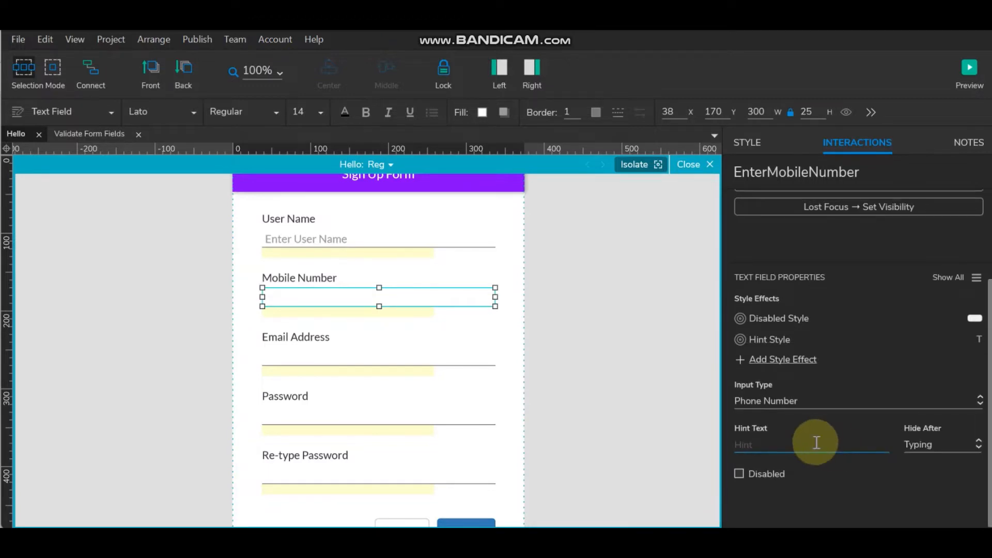
pyautogui.write('En')
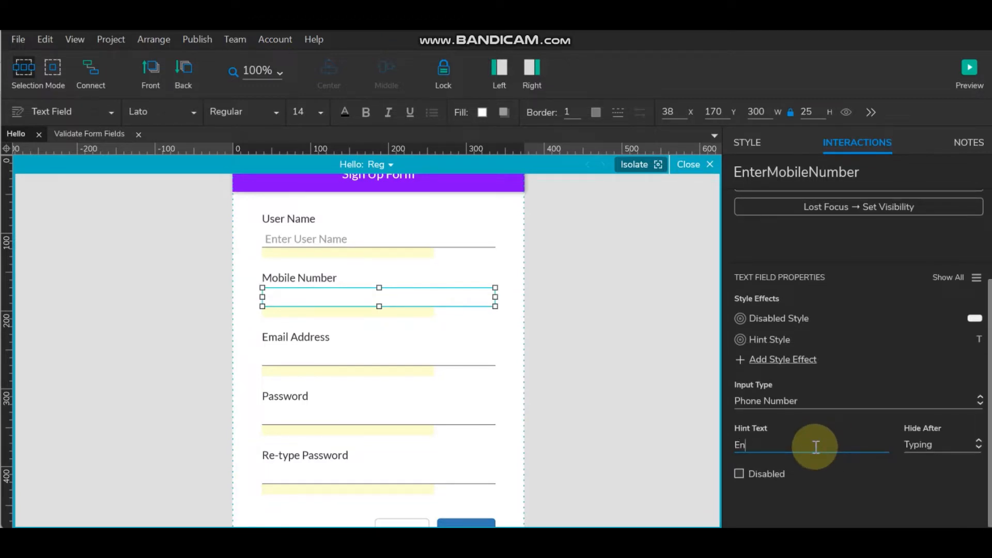
pyautogui.write('ter Mobile Number')
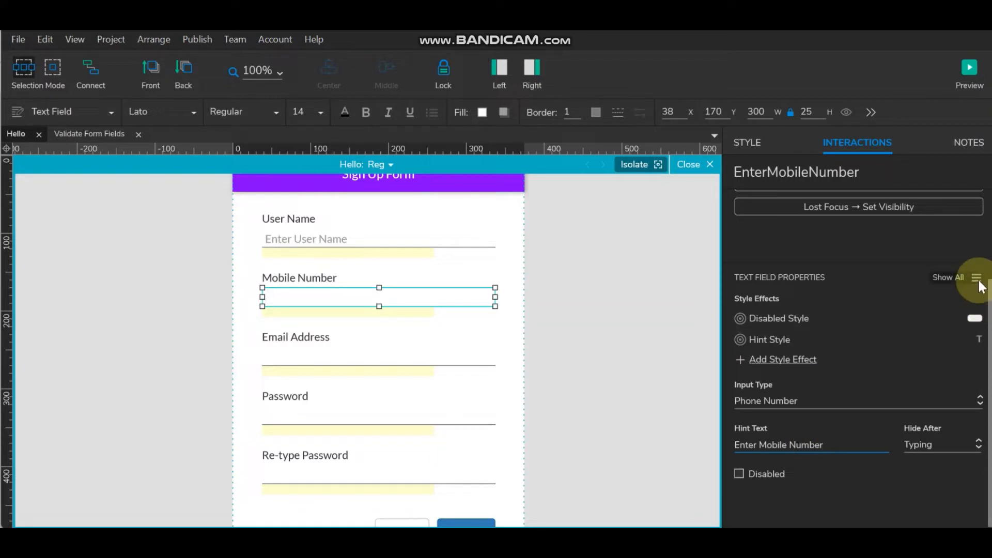
pyautogui.scroll(-2, 977, 282)
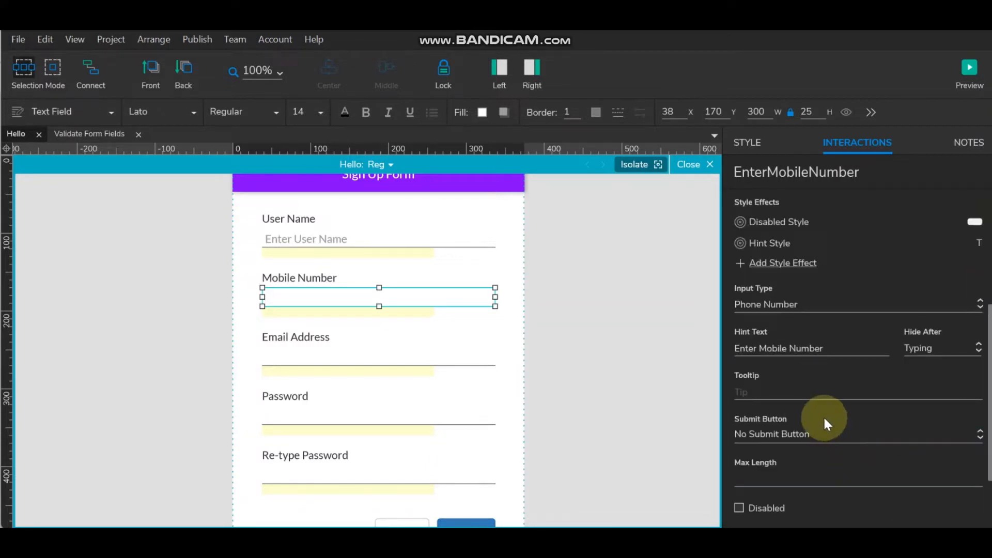
pyautogui.scroll(-2, 823, 415)
pyautogui.click(780, 393)
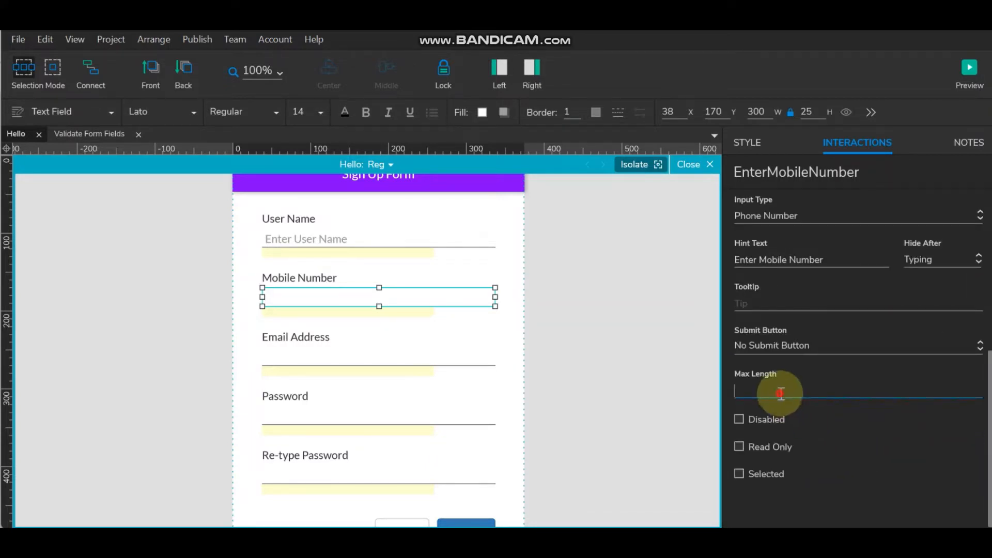
pyautogui.write('10')
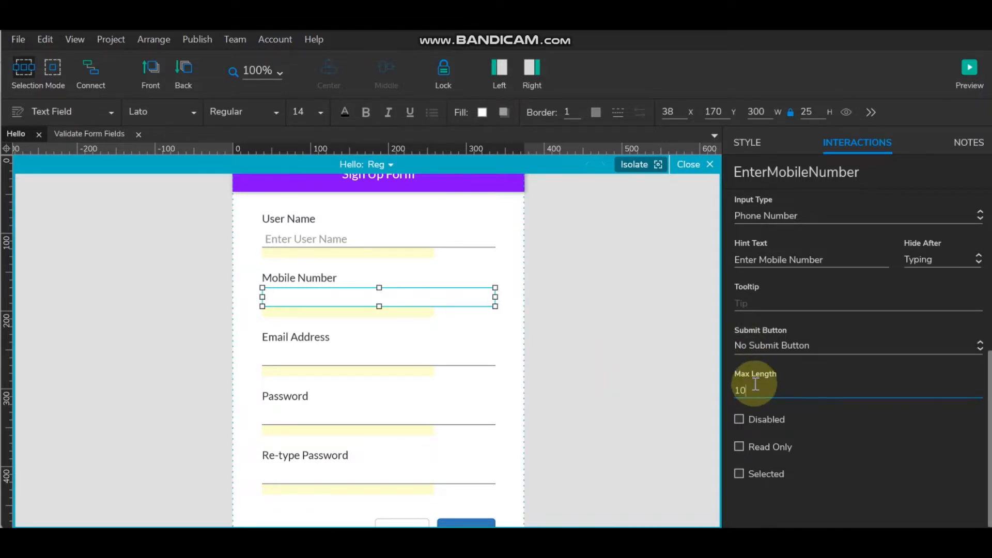
# - Make the Email Address field an Email input with hint 'Enter Email Address'
pyautogui.click(361, 358)
pyautogui.click(780, 396)
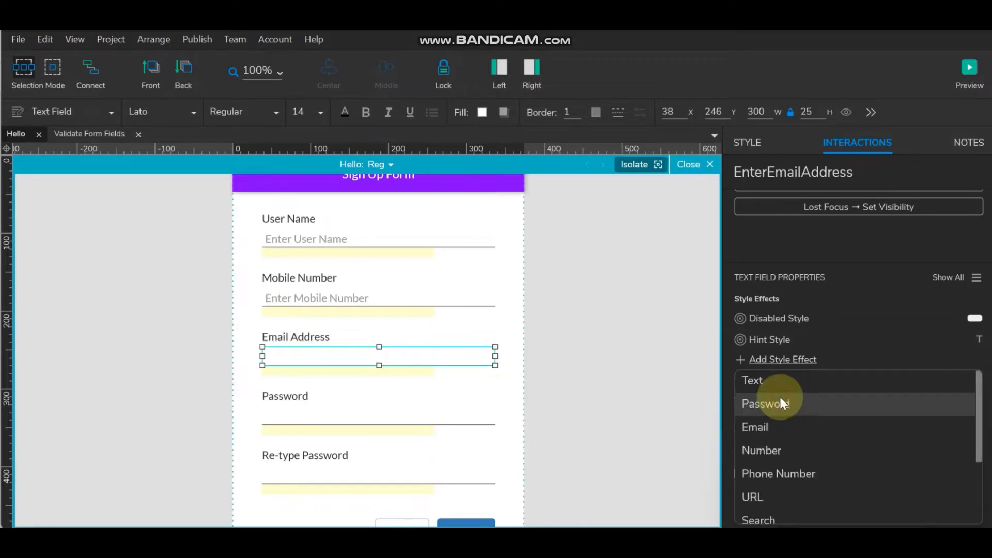
pyautogui.click(780, 424)
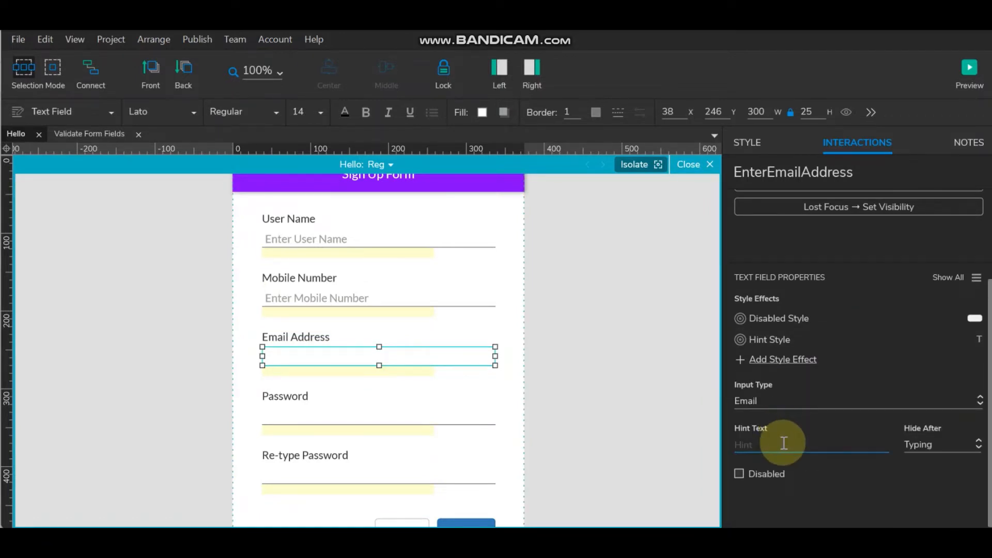
pyautogui.write('Enter Email Address')
# - Change the User Name hint from 'Enter User Name' to 'Enter Username'
pyautogui.click(383, 241)
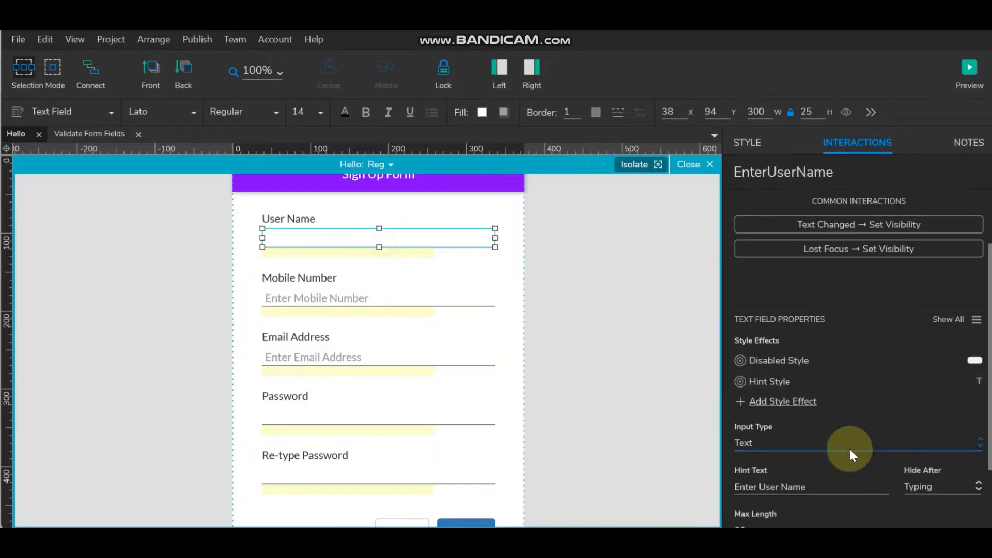
pyautogui.click(779, 486)
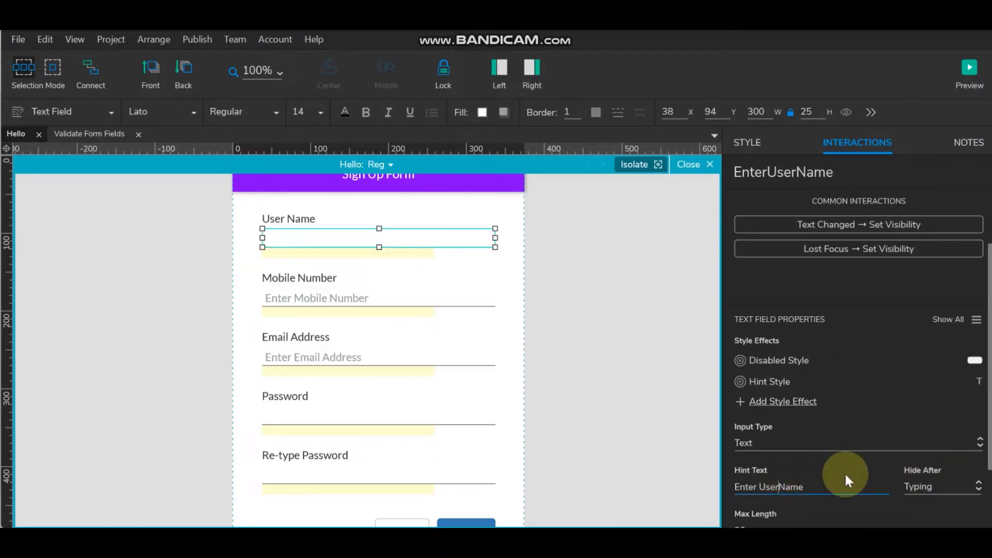
pyautogui.click(599, 311)
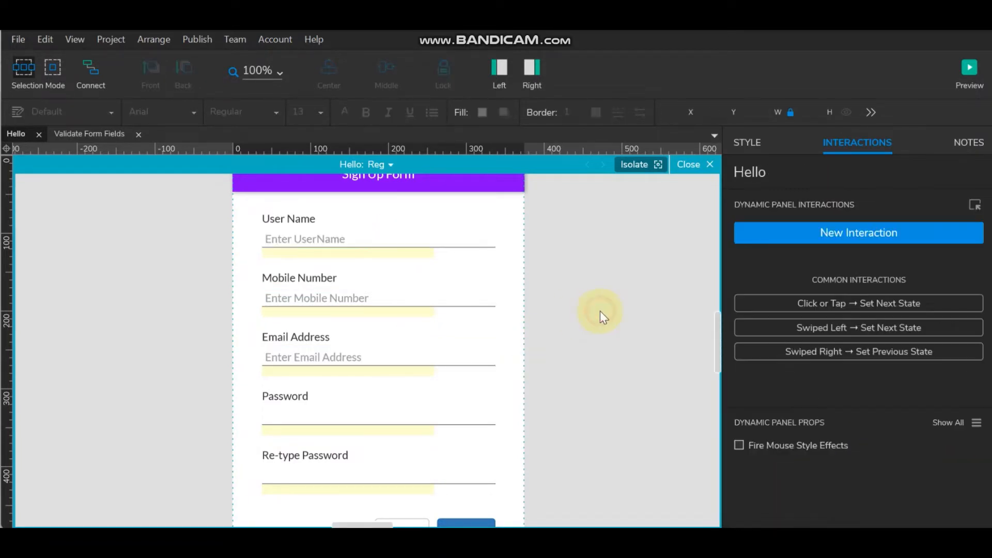
pyautogui.click(382, 238)
pyautogui.scroll(-2, 828, 461)
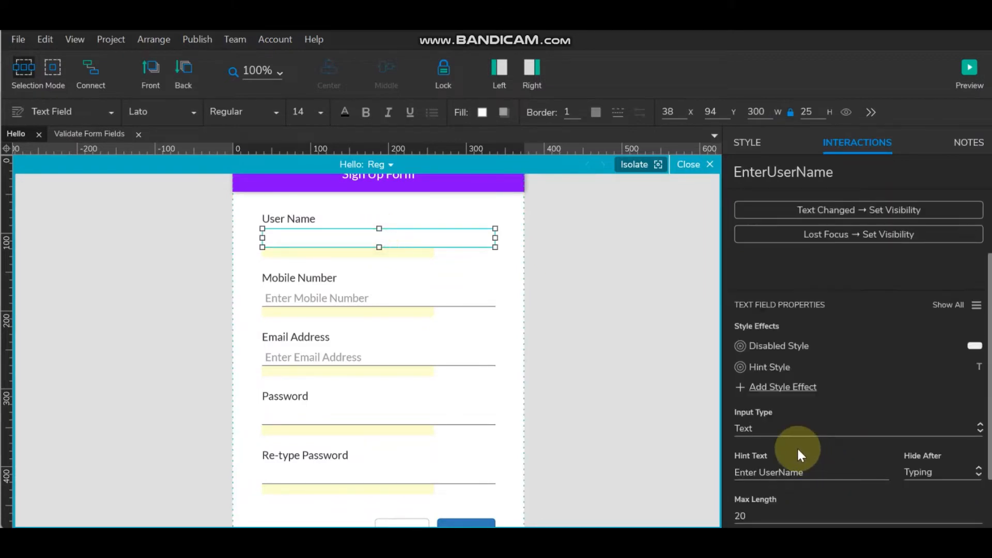
pyautogui.click(785, 472)
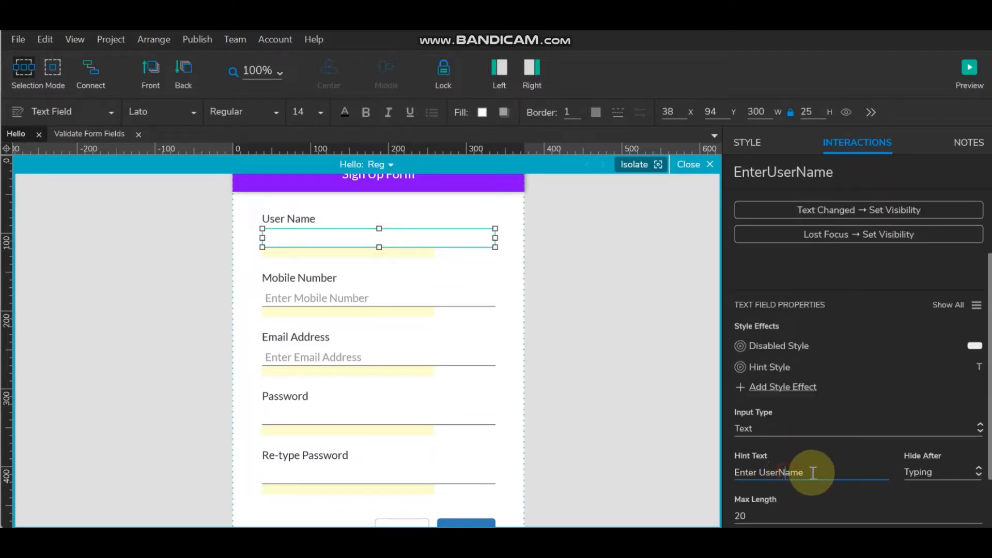
pyautogui.press('Delete')
pyautogui.write('n')
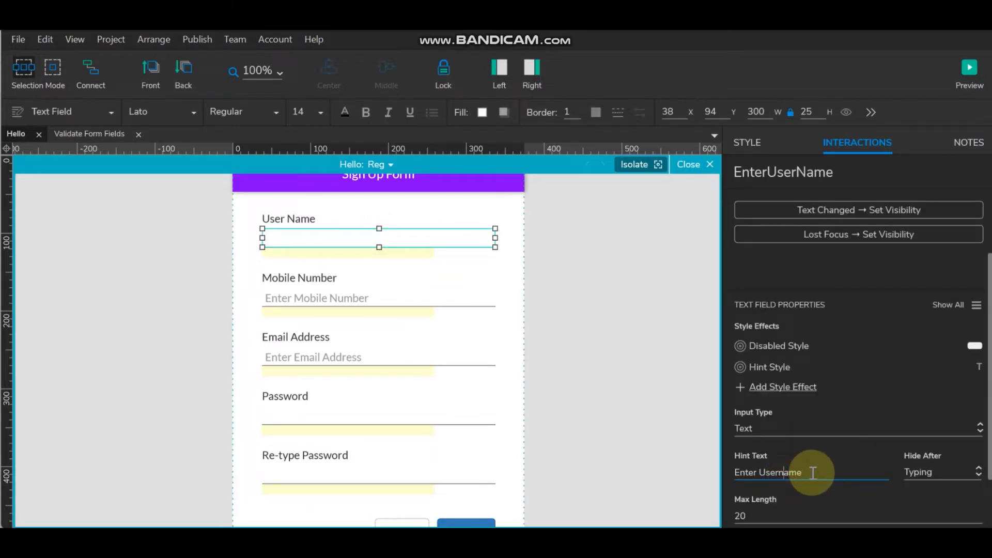
pyautogui.click(562, 301)
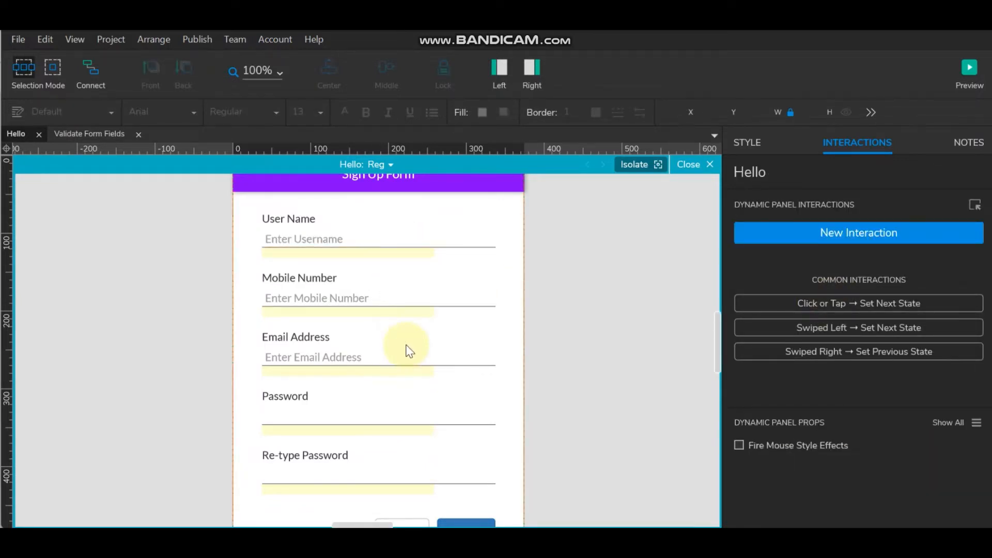
# - Make the Password field a Password input with hint text 'Enter Password'
pyautogui.scroll(-3, 408, 350)
pyautogui.click(377, 323)
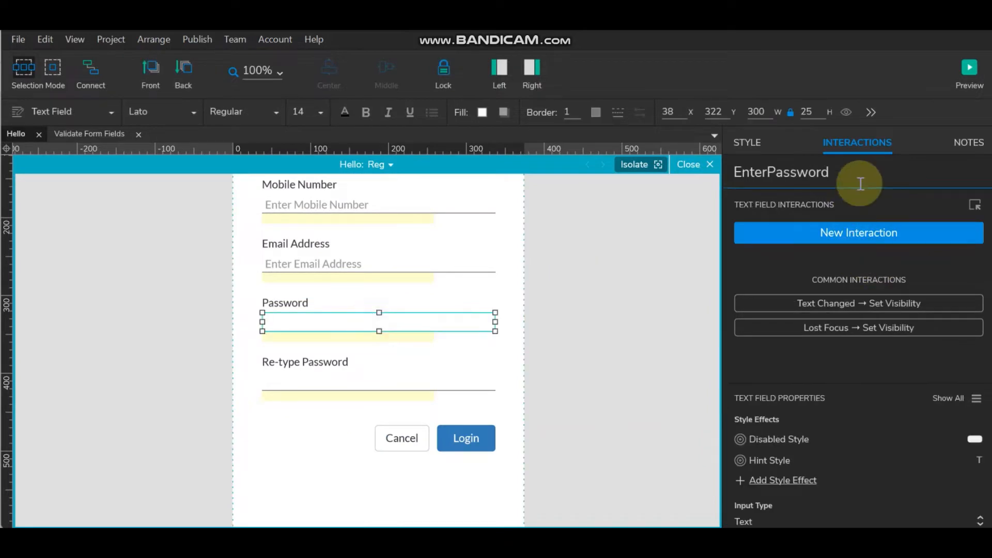
pyautogui.scroll(-3, 799, 358)
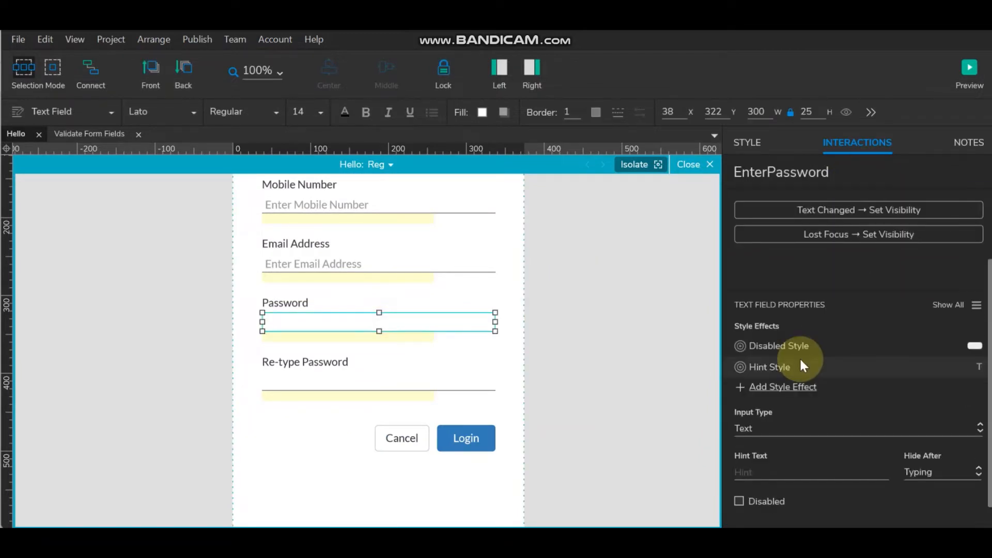
pyautogui.click(774, 423)
pyautogui.scroll(-2, 774, 484)
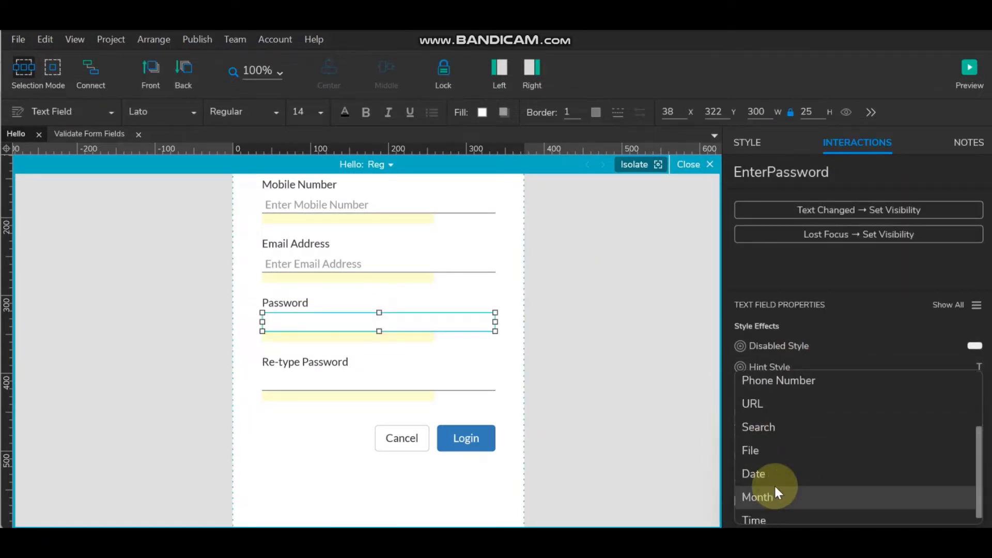
pyautogui.scroll(2, 774, 485)
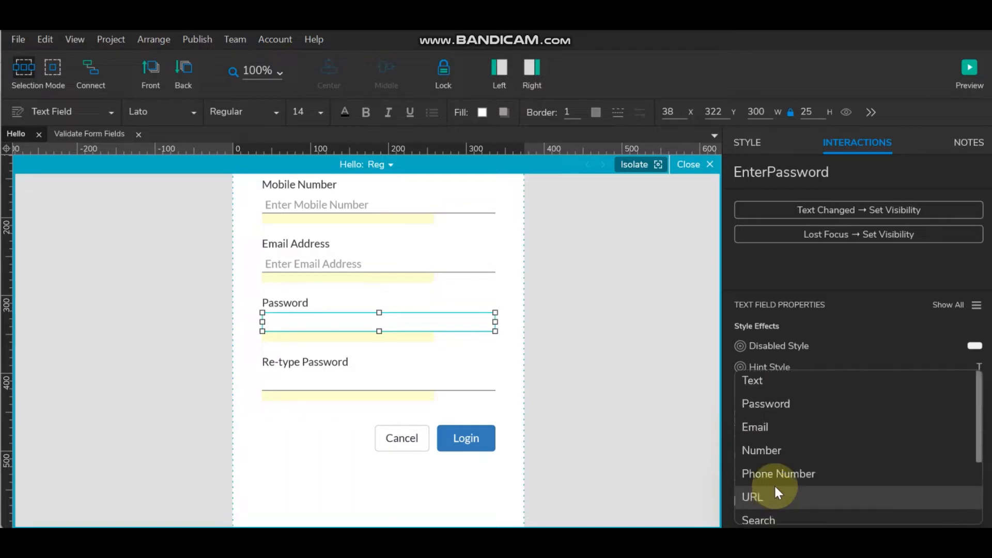
pyautogui.click(770, 403)
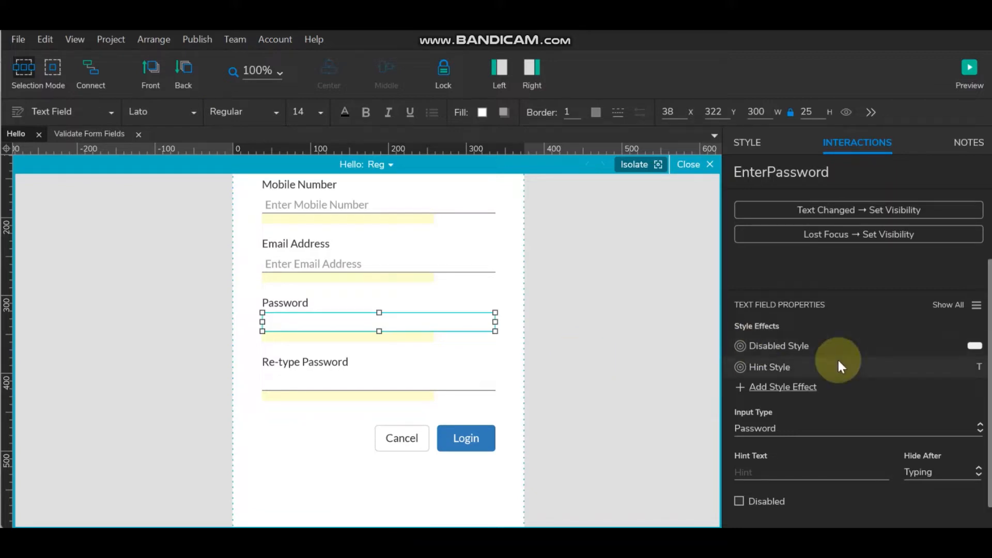
pyautogui.scroll(-1, 838, 358)
pyautogui.click(766, 441)
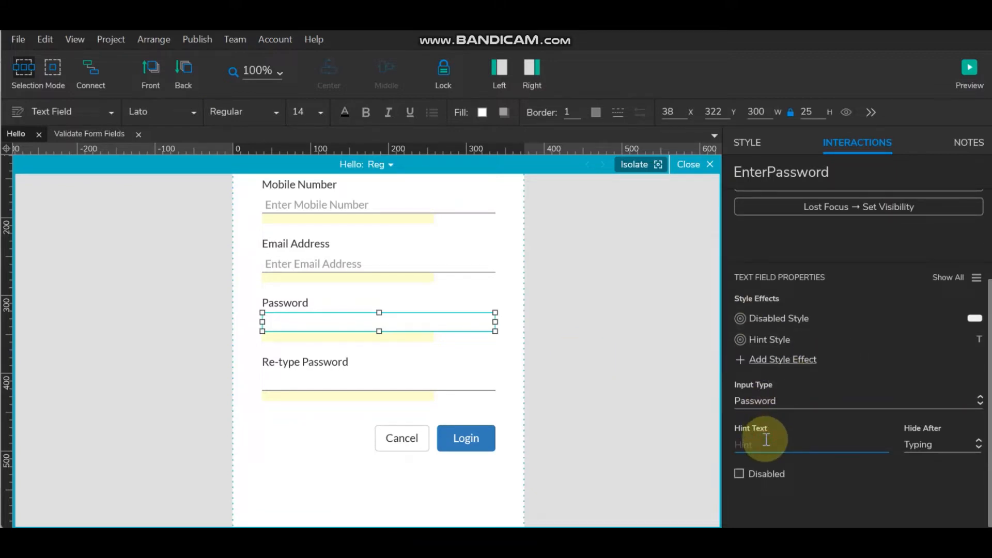
pyautogui.write('Enter Password')
pyautogui.click(579, 345)
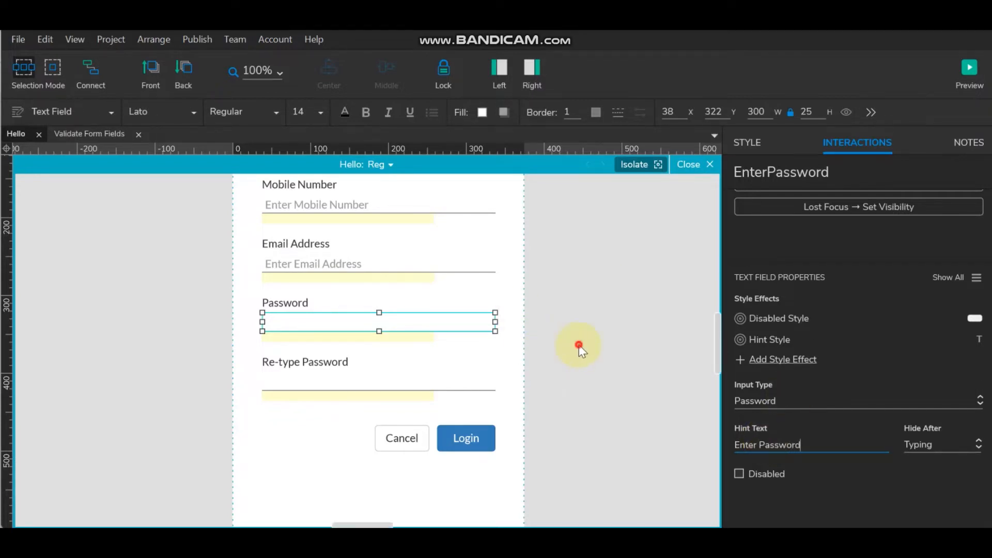
# - Make the Re-type Password field a Password input with hint text 'Re-type Password'
pyautogui.click(394, 377)
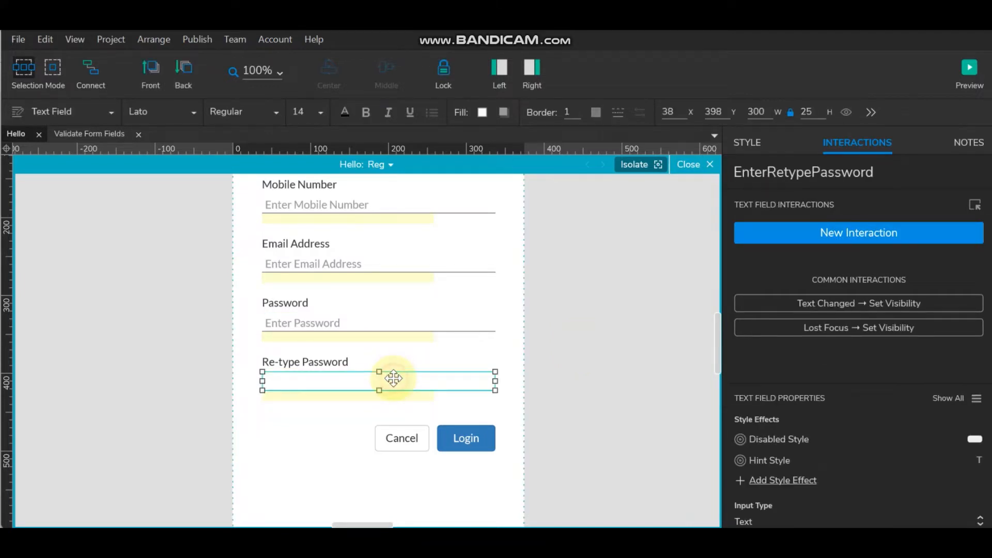
pyautogui.scroll(-3, 821, 441)
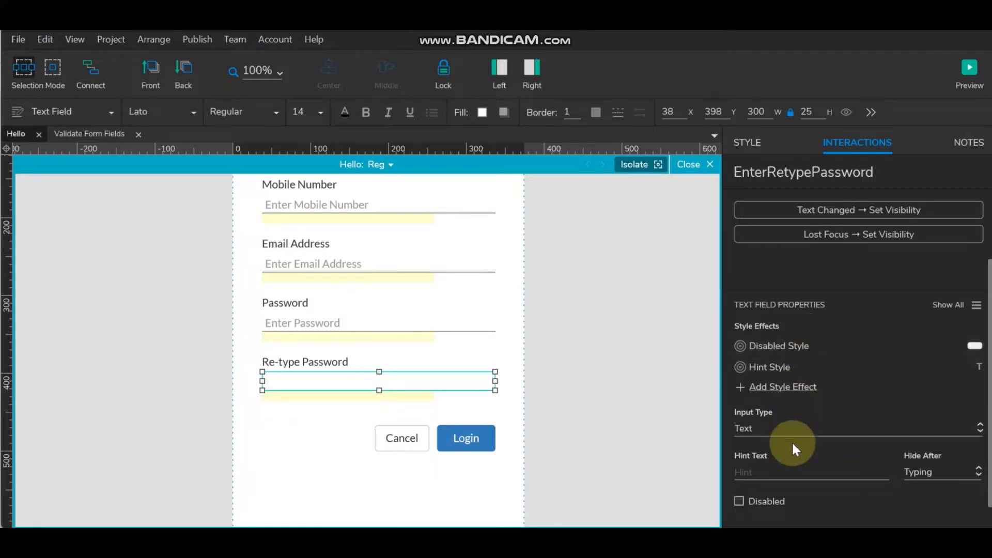
pyautogui.scroll(-1, 794, 445)
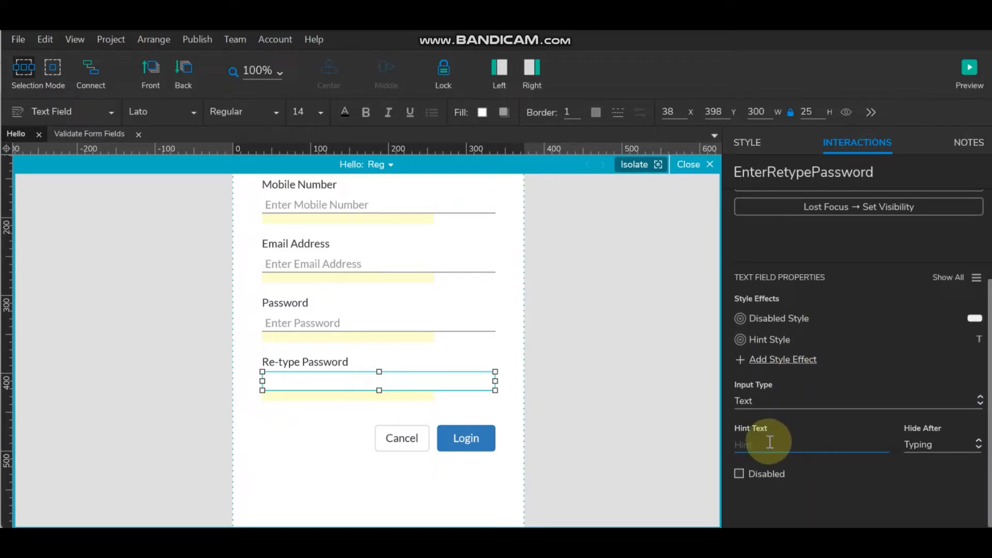
pyautogui.click(764, 402)
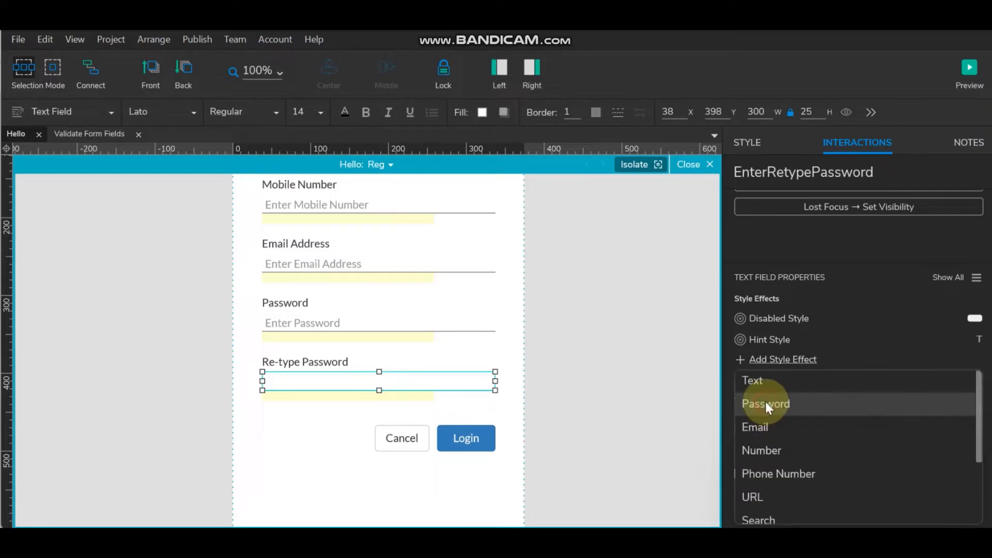
pyautogui.click(764, 403)
pyautogui.click(753, 445)
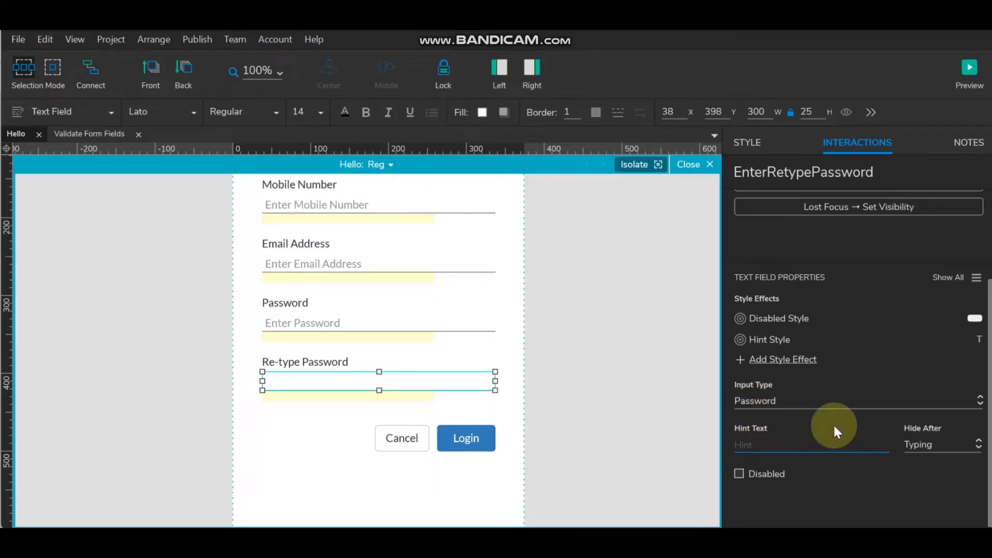
pyautogui.write('Re-type Password')
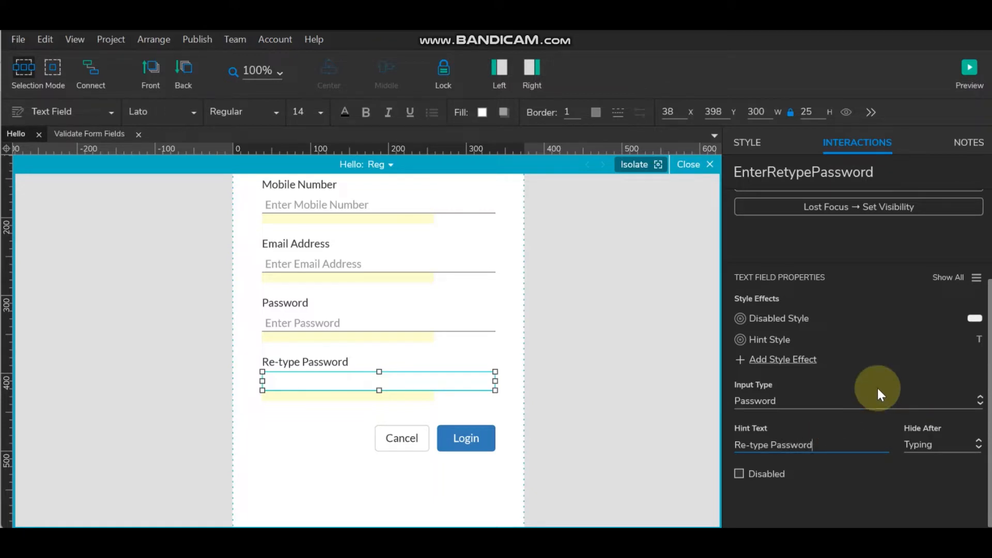
pyautogui.click(583, 311)
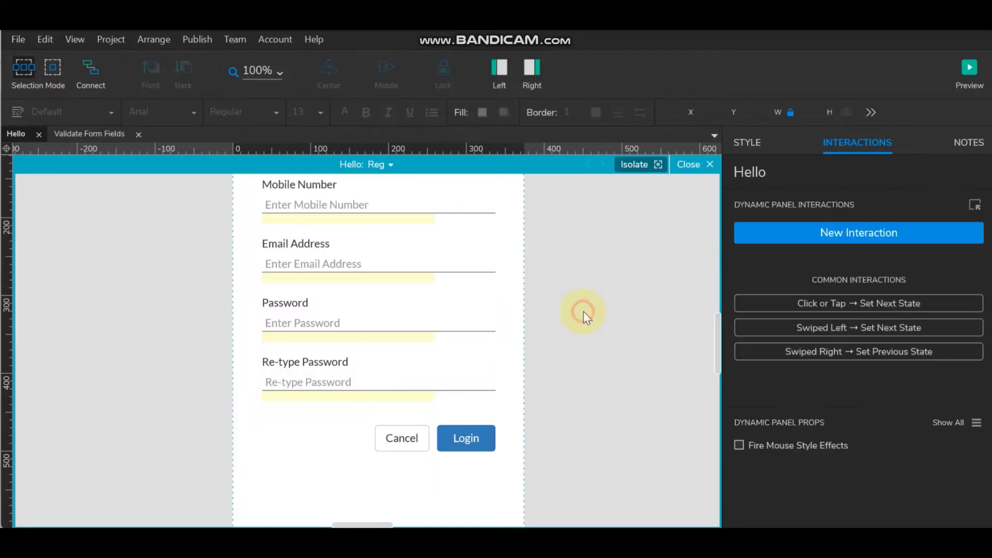
pyautogui.click(387, 257)
pyautogui.scroll(-2, 953, 398)
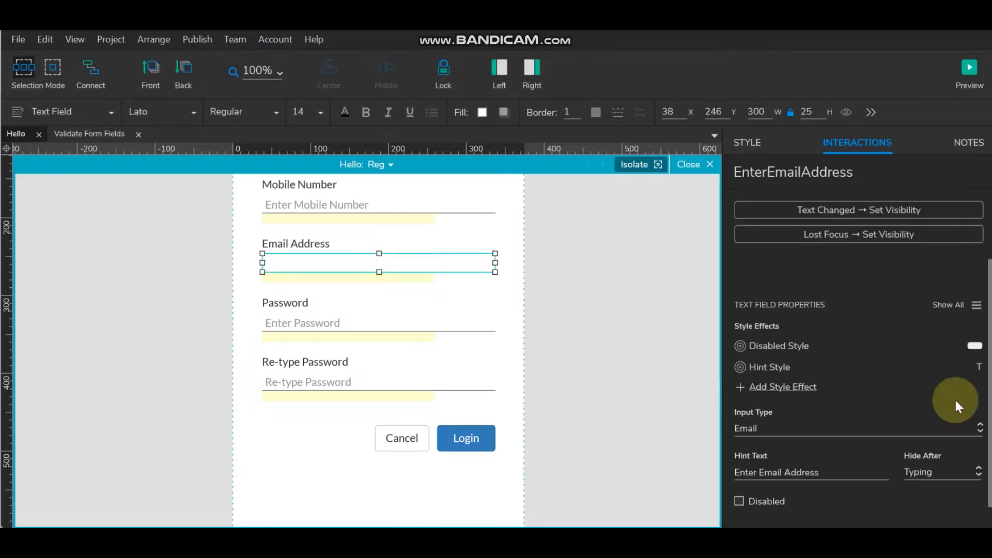
pyautogui.scroll(-3, 974, 310)
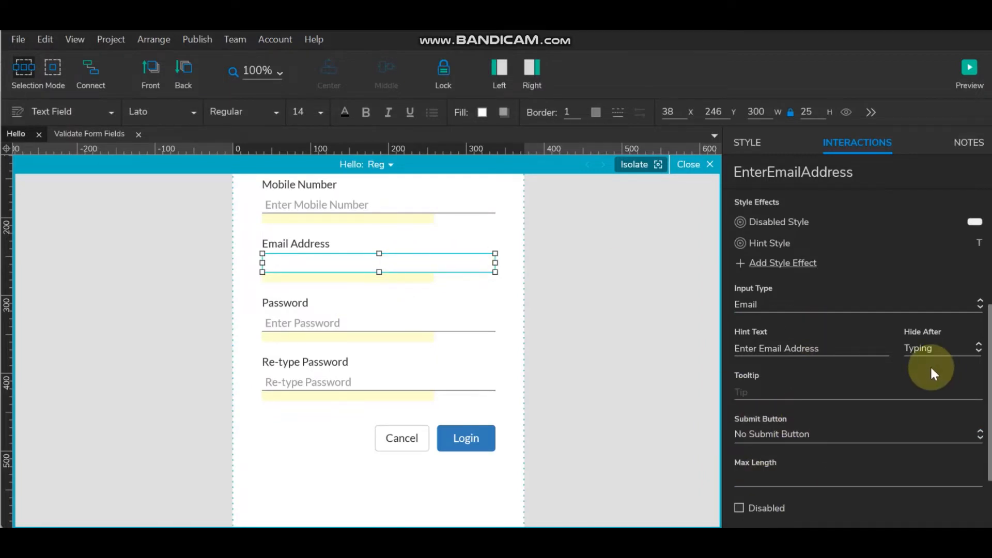
pyautogui.click(577, 319)
pyautogui.scroll(3, 547, 314)
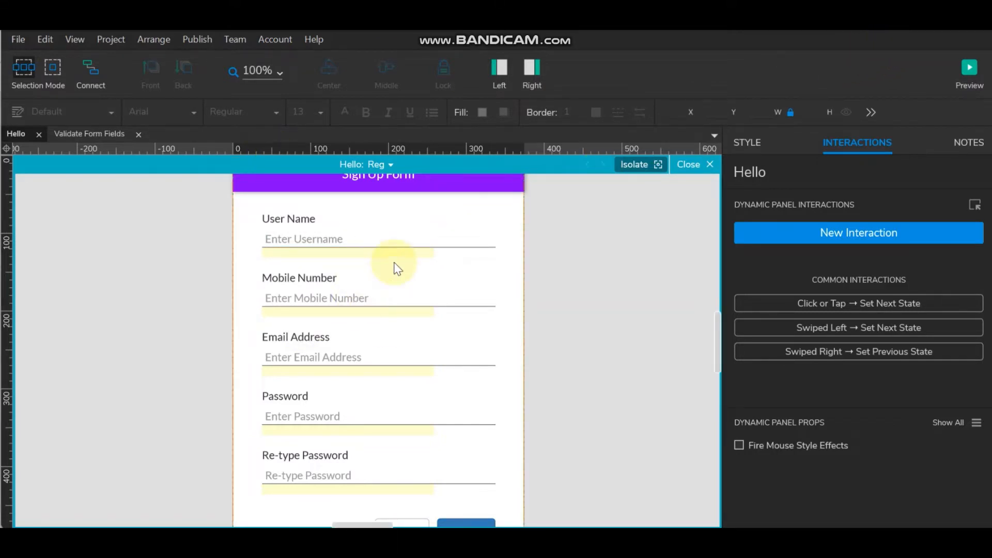
pyautogui.scroll(4, 402, 428)
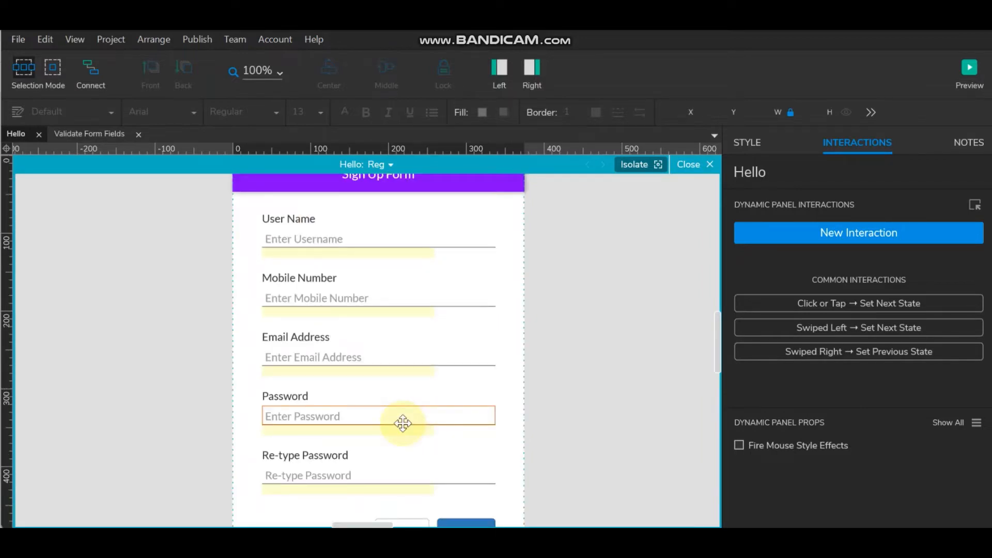
# - Select all five sign-up text fields and bring up their Style Effects settings
pyautogui.click(443, 235)
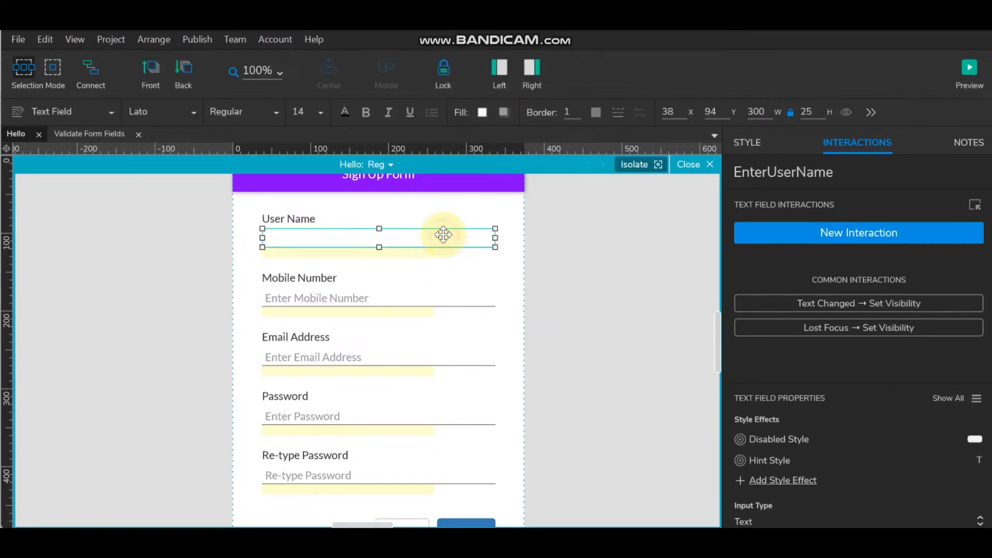
pyautogui.keyDown('shift'); pyautogui.click(429, 291); pyautogui.keyUp('shift')
pyautogui.keyDown('shift'); pyautogui.click(415, 350); pyautogui.keyUp('shift')
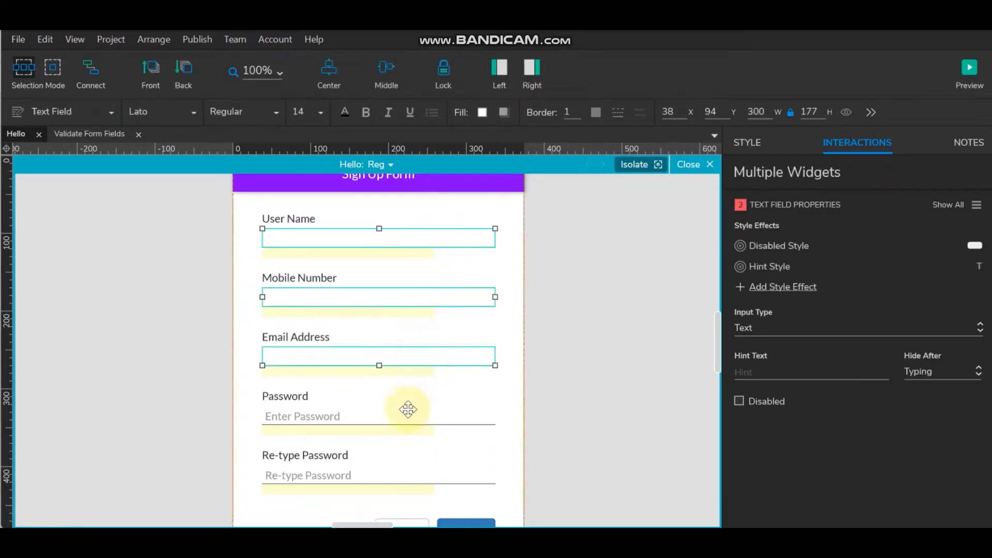
pyautogui.keyDown('shift'); pyautogui.click(405, 416); pyautogui.keyUp('shift')
pyautogui.keyDown('shift'); pyautogui.click(405, 474); pyautogui.keyUp('shift')
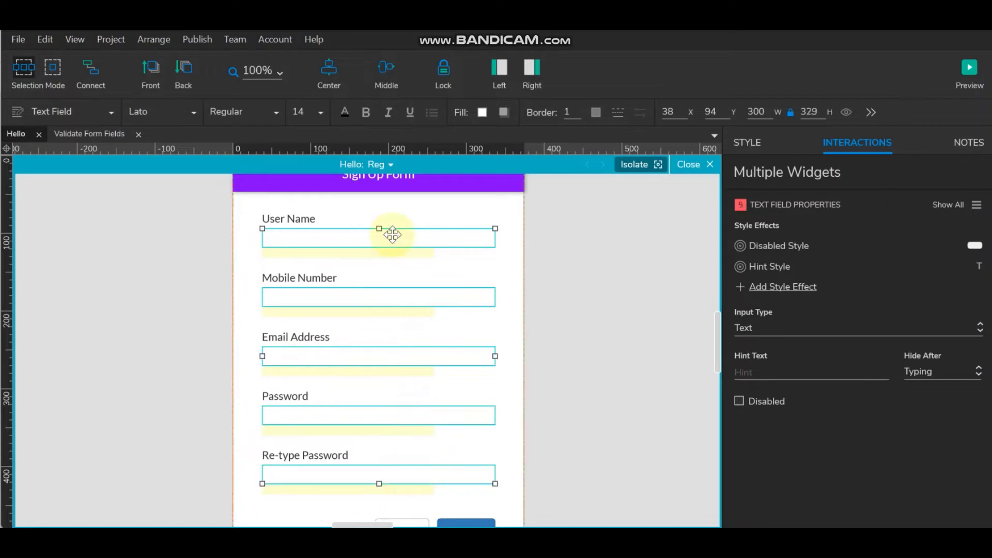
pyautogui.rightClick(426, 237)
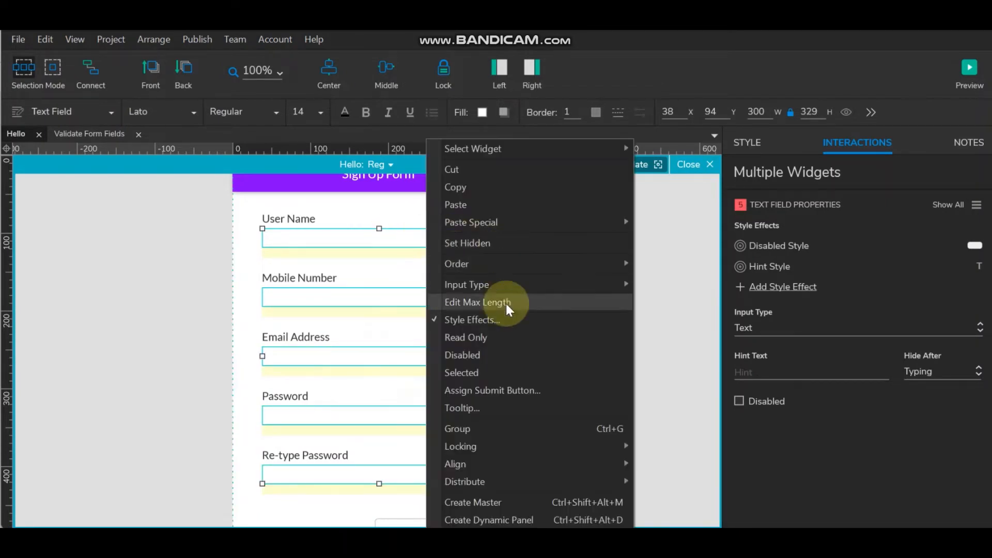
pyautogui.click(501, 319)
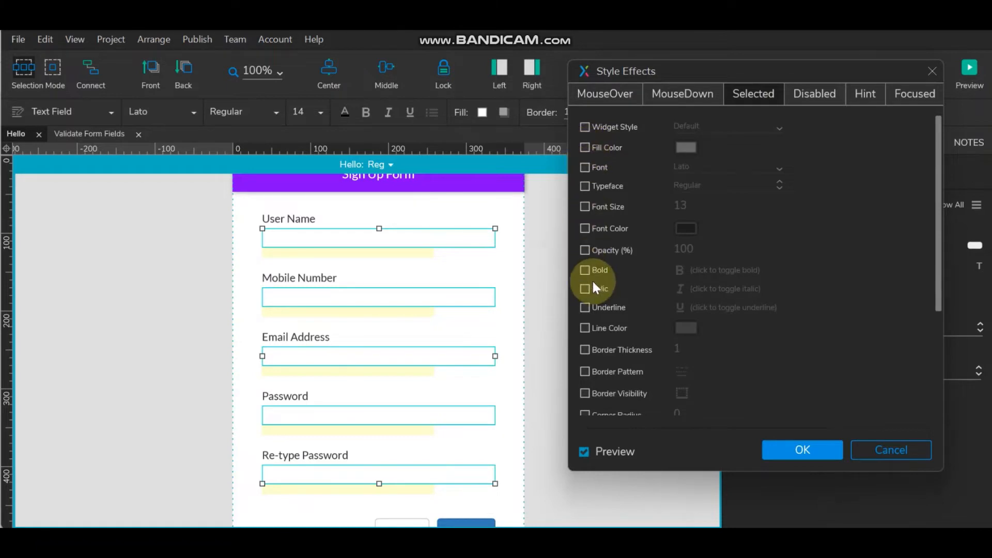
# - Set the Selected line color to red #D9001B and the Focused line color to blue #02A7F0
pyautogui.click(583, 327)
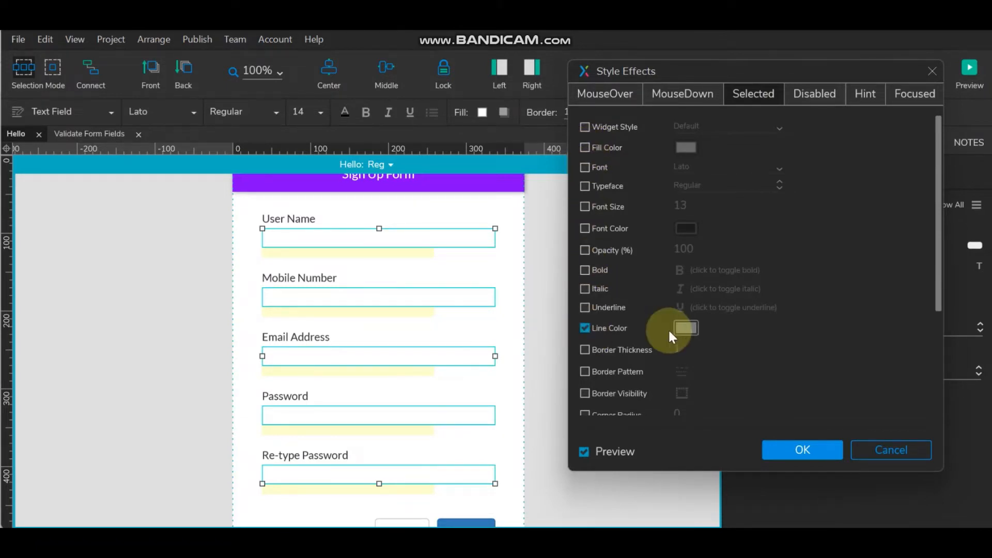
pyautogui.click(684, 330)
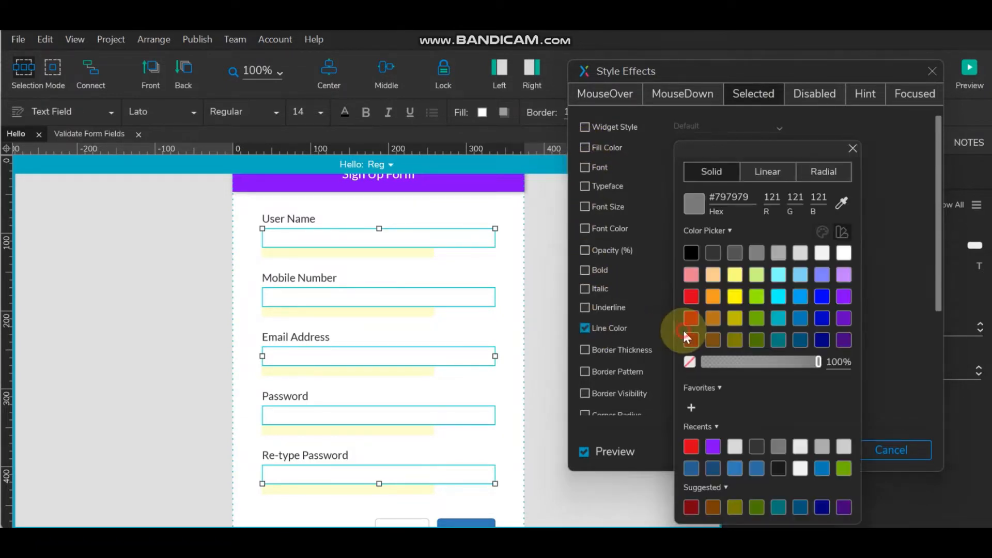
pyautogui.click(694, 300)
pyautogui.click(637, 307)
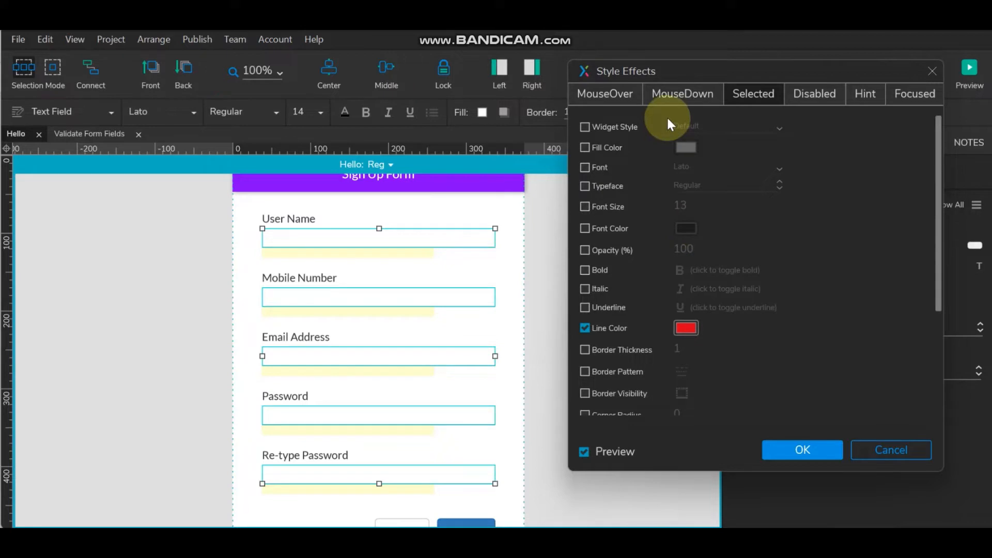
pyautogui.click(910, 94)
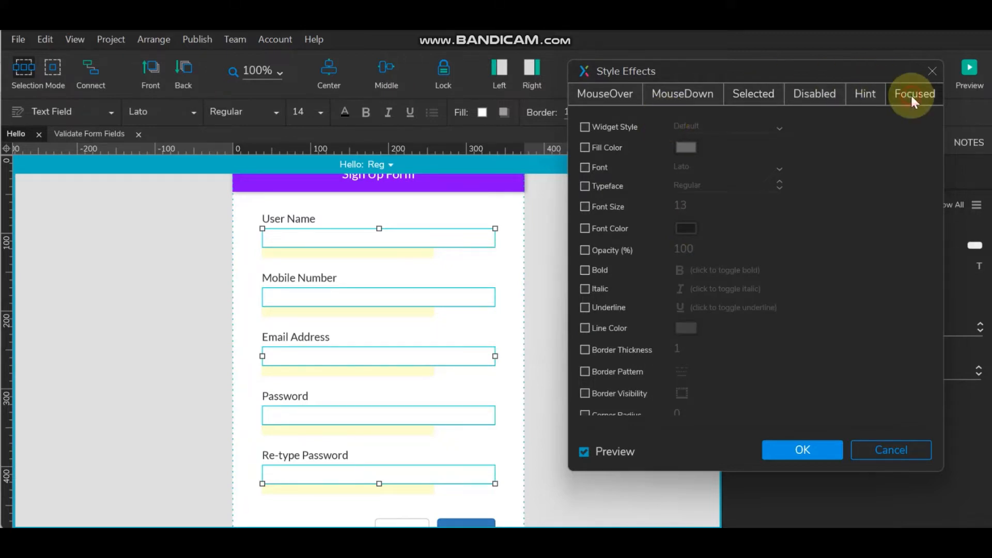
pyautogui.click(586, 329)
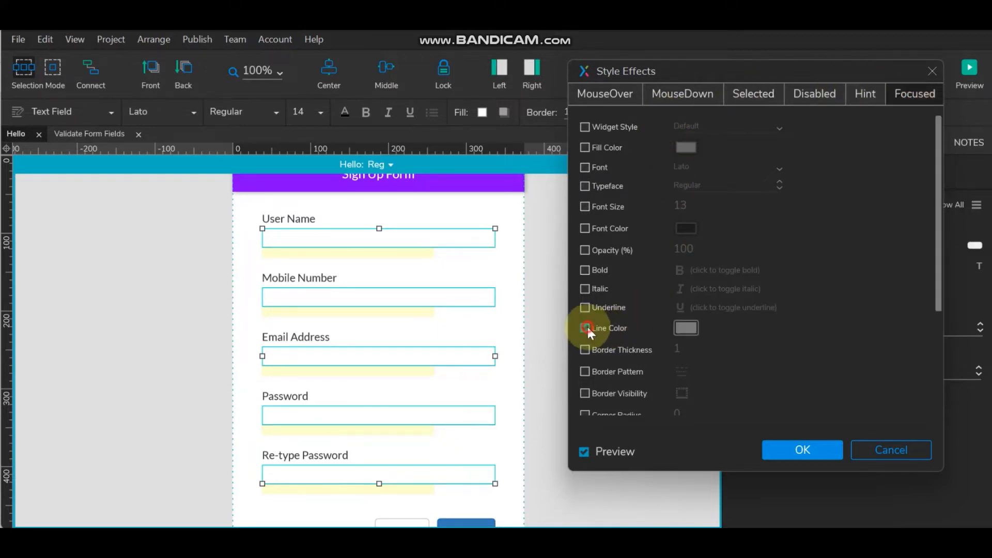
pyautogui.click(687, 327)
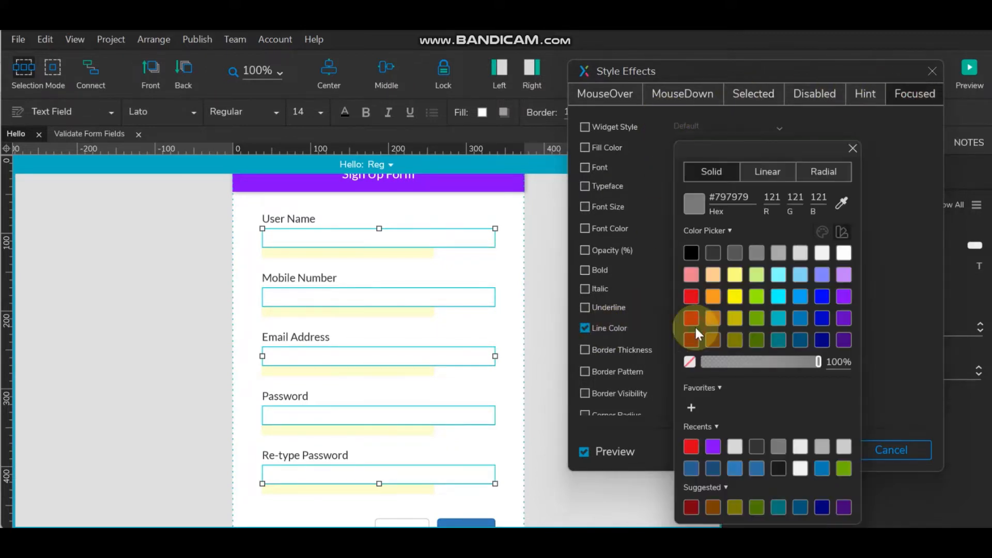
pyautogui.click(801, 298)
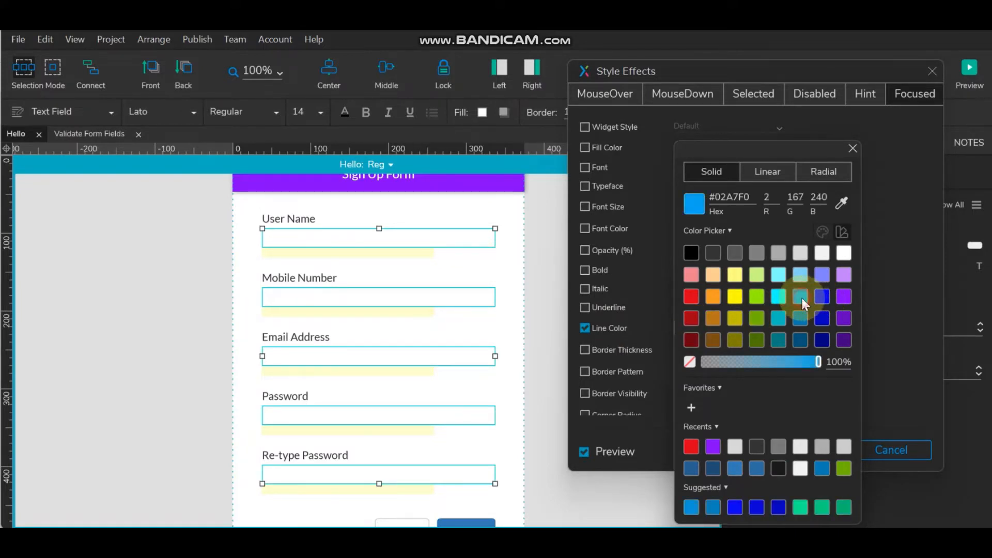
pyautogui.click(892, 280)
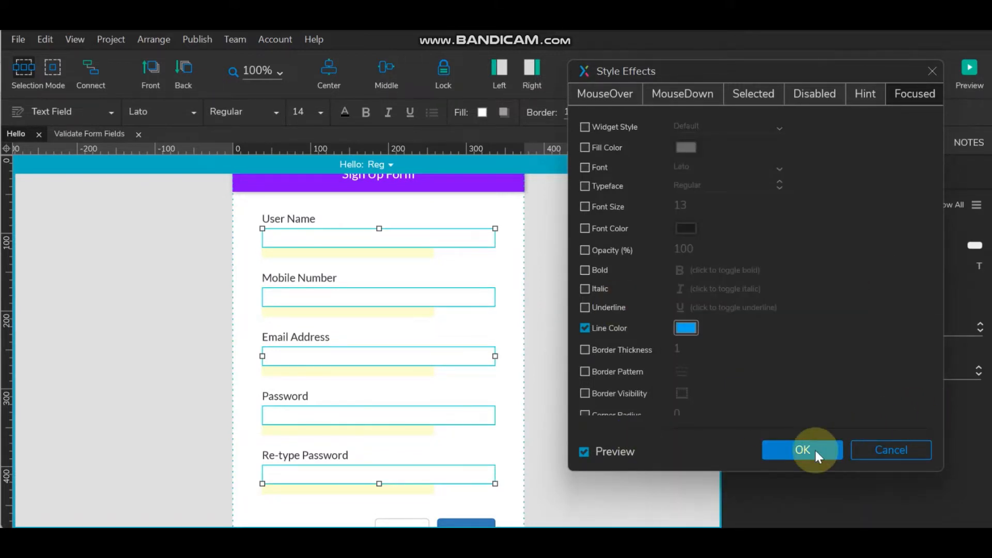
# - Review both states, apply the style effects, and test them on the User Name field
pyautogui.click(747, 93)
pyautogui.click(916, 94)
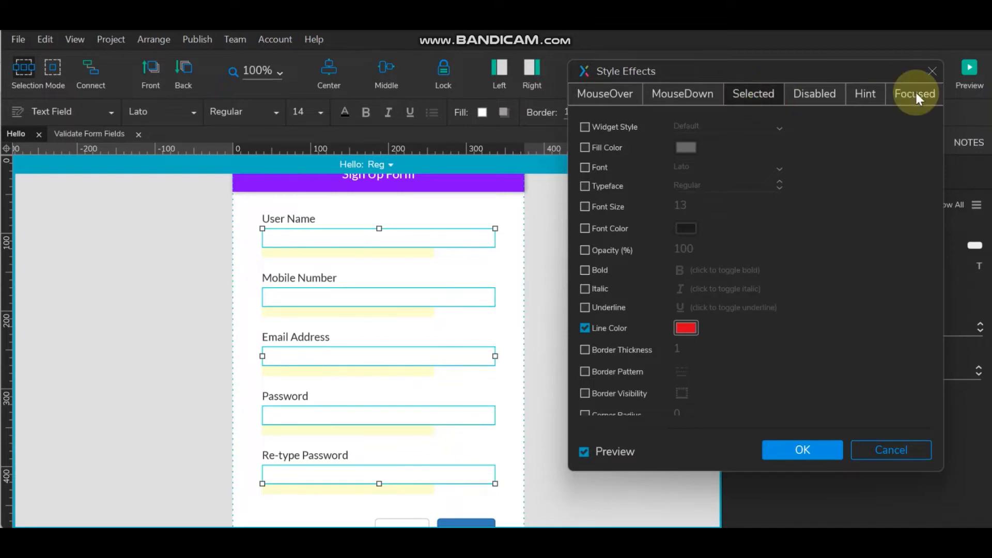
pyautogui.click(919, 94)
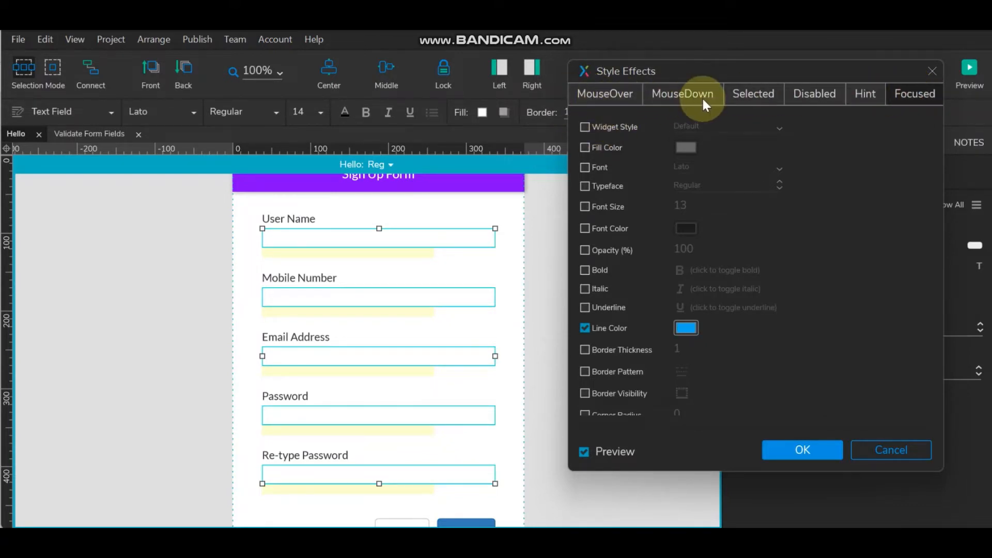
pyautogui.click(802, 449)
pyautogui.click(596, 260)
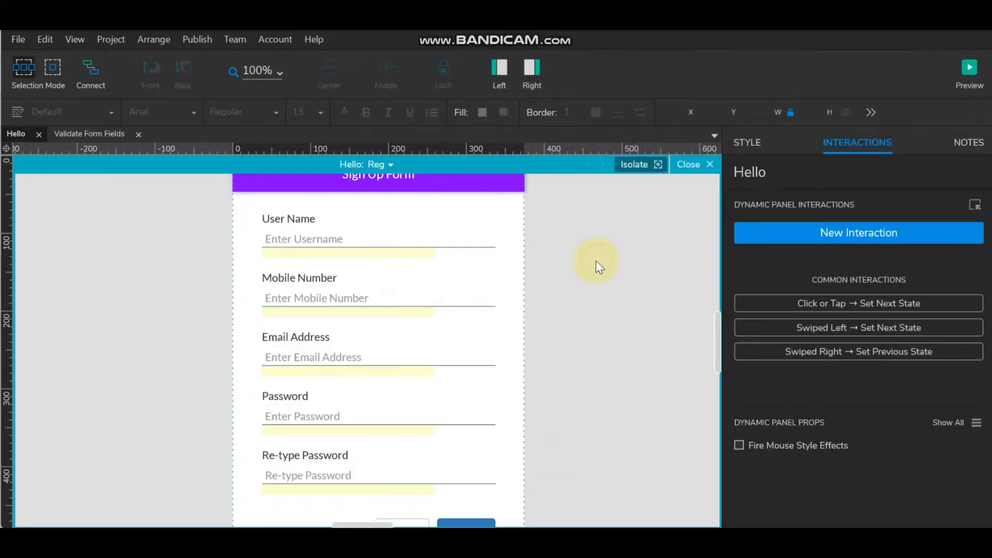
pyautogui.click(401, 227)
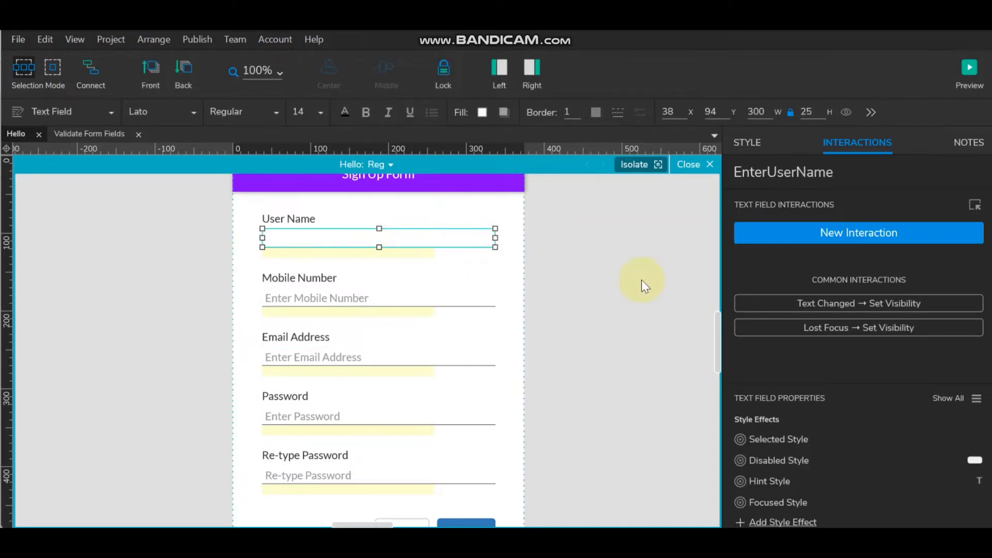
pyautogui.click(618, 279)
pyautogui.click(456, 235)
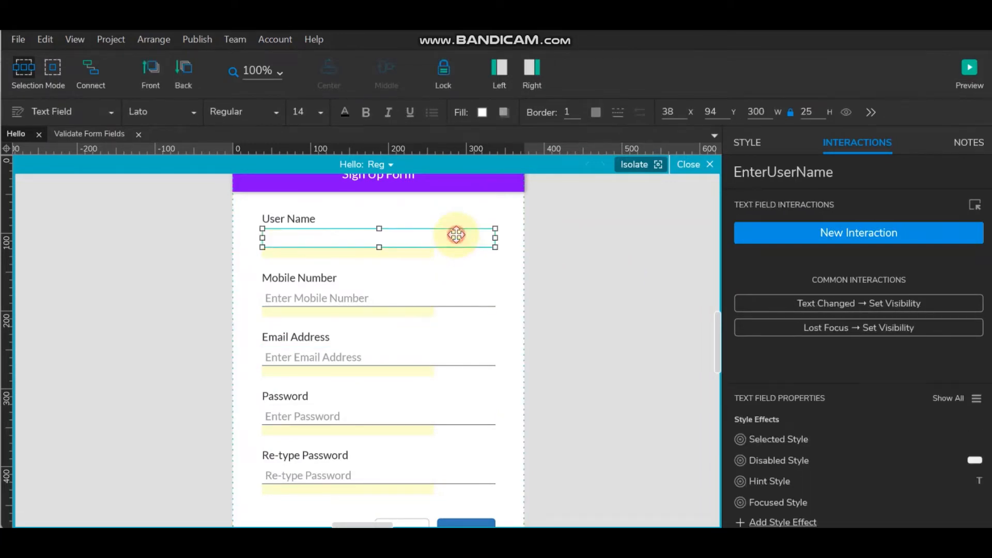
pyautogui.click(609, 284)
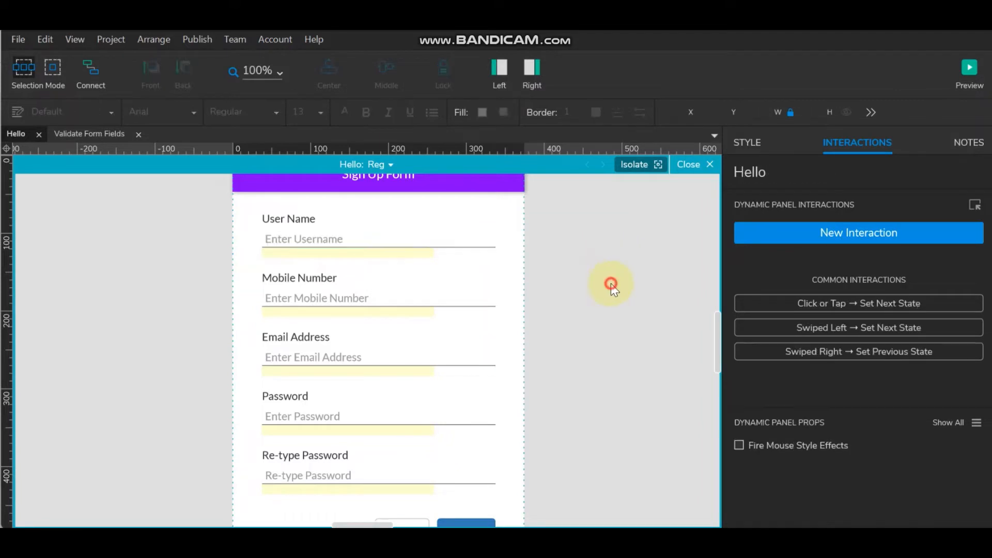
# - Search the Icons library for 'che' and drag Check Circle beside the User Name field
pyautogui.click(500, 67)
pyautogui.click(533, 68)
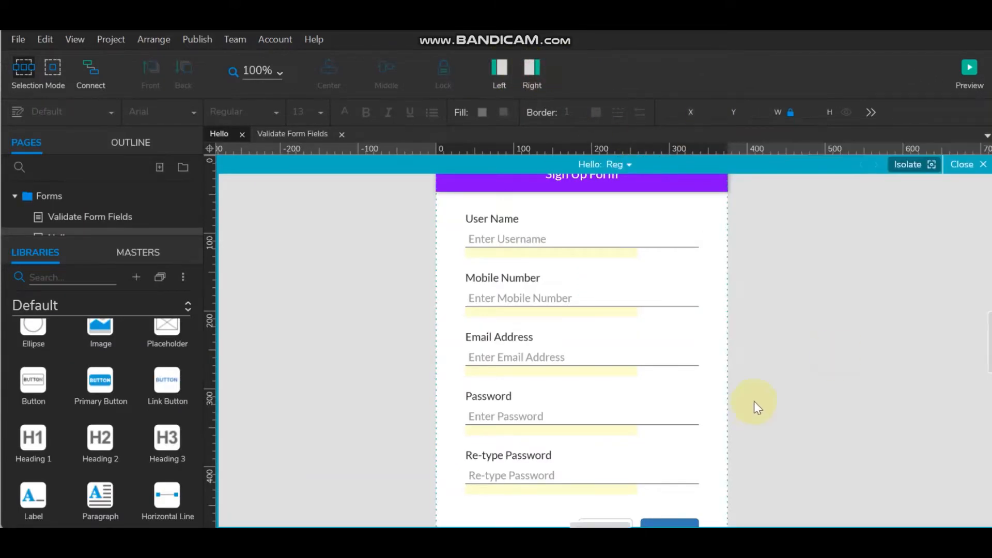
pyautogui.moveTo(571, 524); pyautogui.dragTo(574, 523)
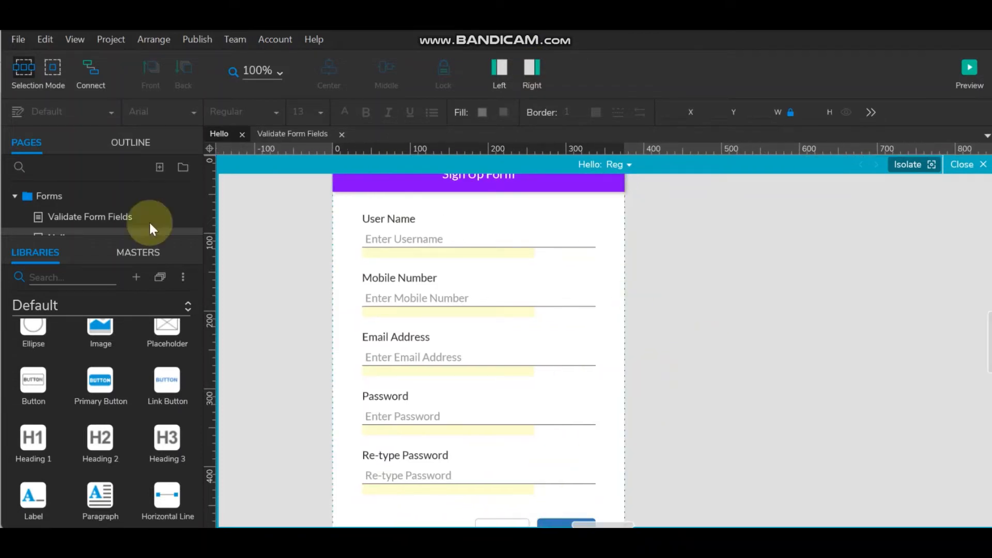
pyautogui.click(46, 304)
pyautogui.click(57, 399)
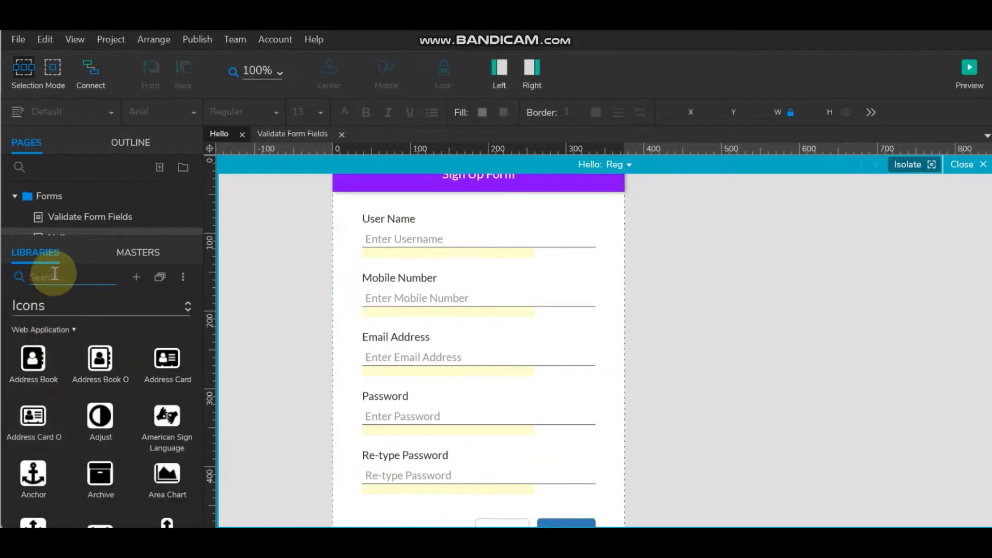
pyautogui.click(54, 277)
pyautogui.write('check')
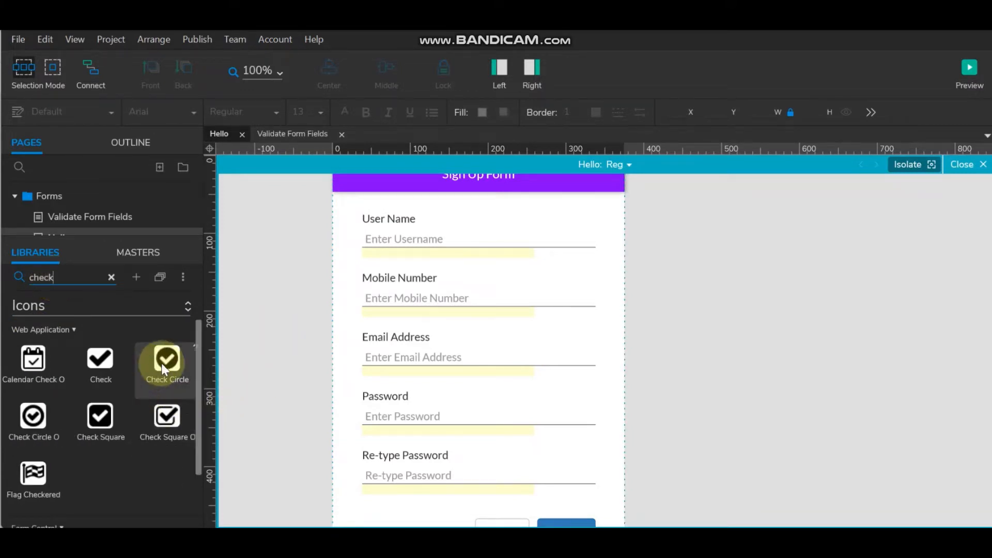
pyautogui.moveTo(162, 361); pyautogui.dragTo(610, 234)
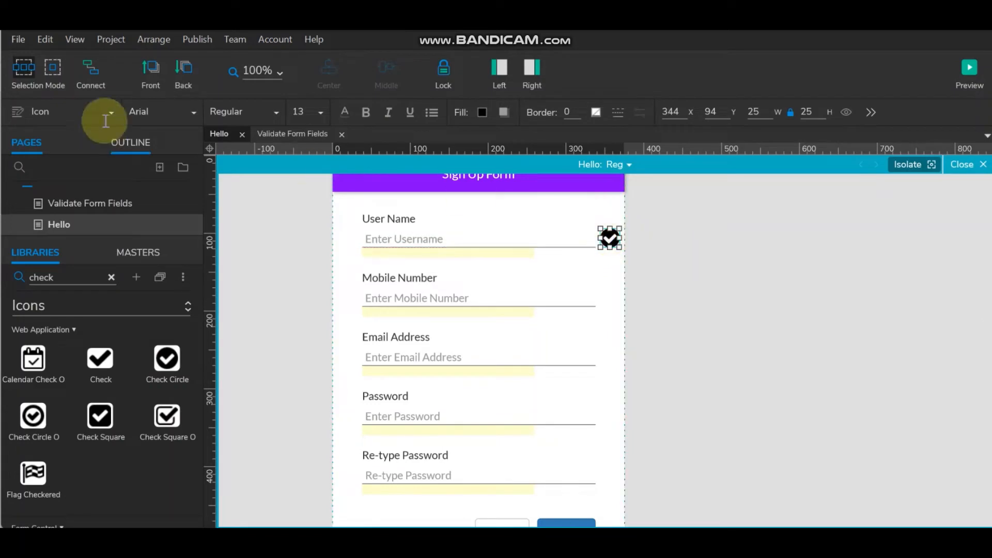
# - Hide the left pane and drag the User Name check icon's corner down to 18 × 18
pyautogui.click(497, 68)
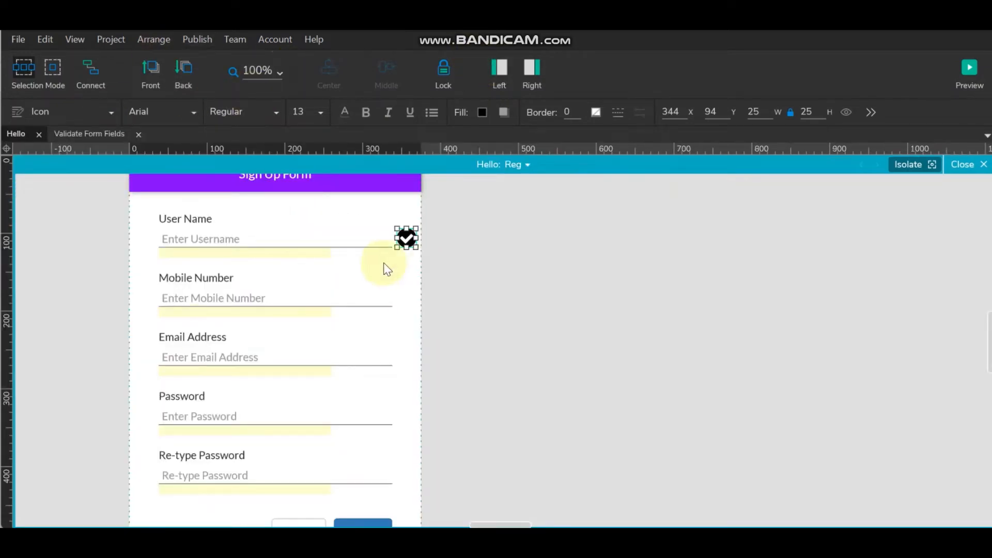
pyautogui.click(457, 241)
pyautogui.click(406, 238)
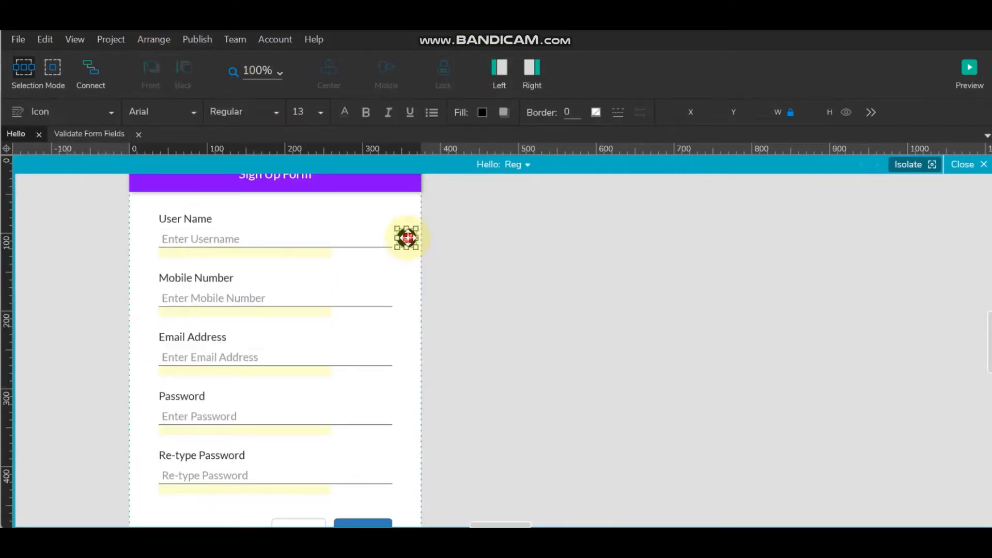
pyautogui.moveTo(418, 249); pyautogui.dragTo(413, 244)
pyautogui.click(477, 243)
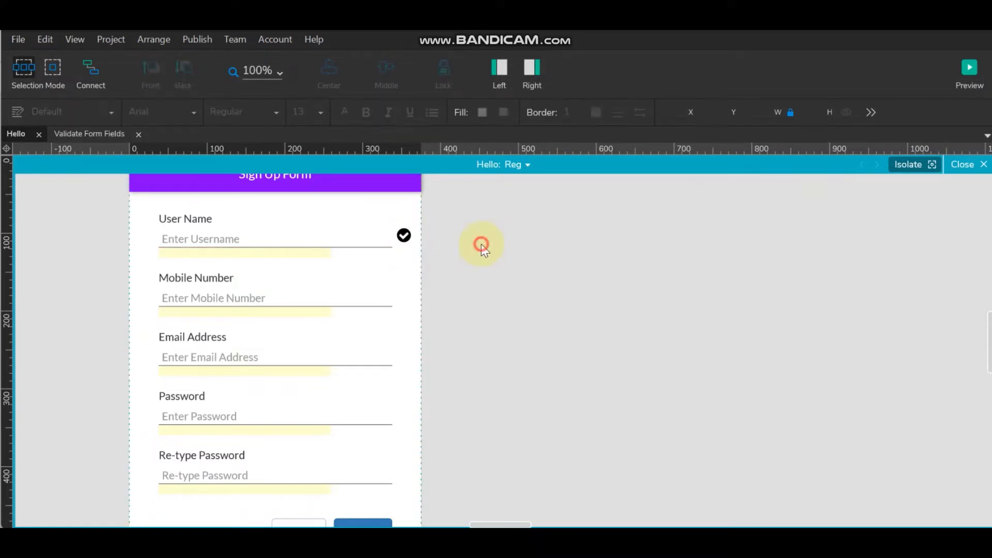
pyautogui.click(403, 235)
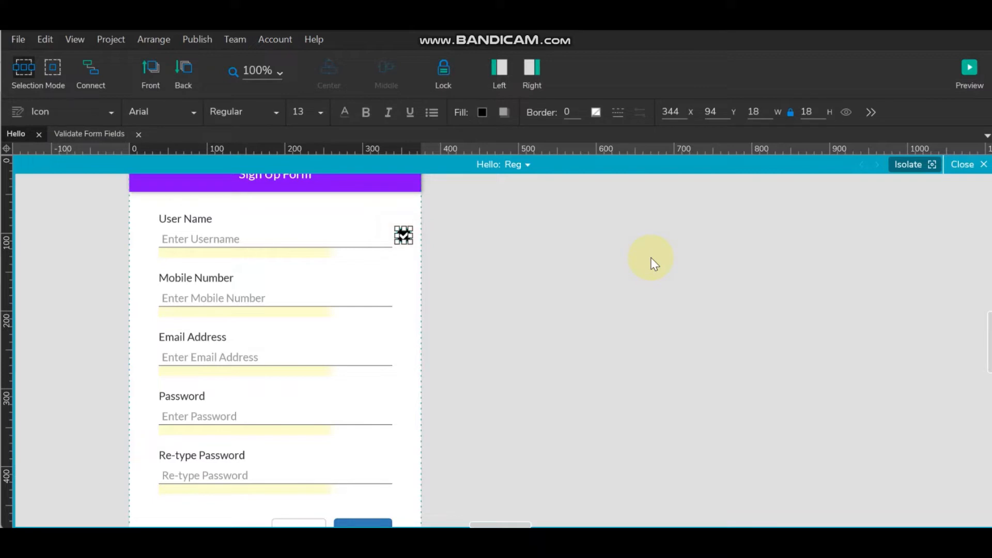
pyautogui.click(586, 271)
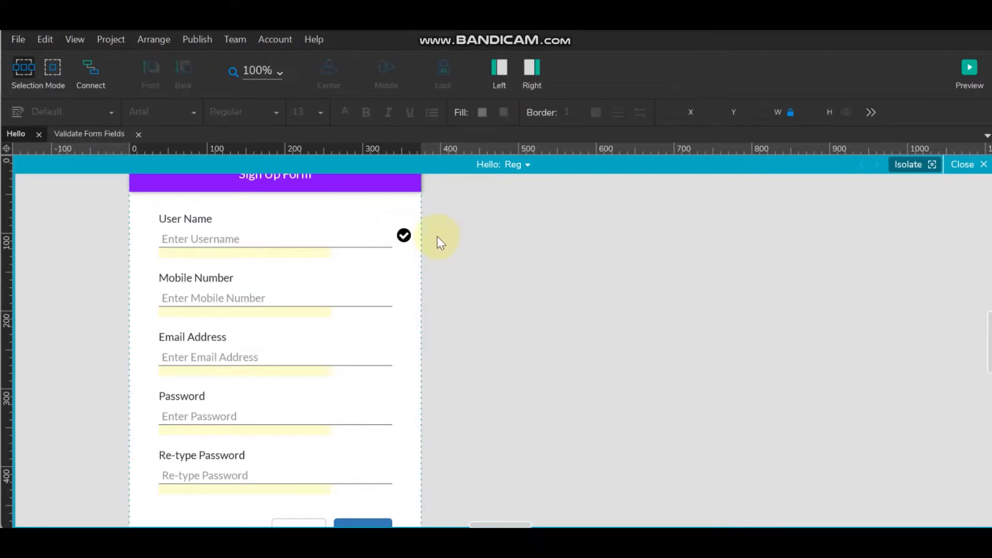
pyautogui.click(402, 233)
pyautogui.scroll(3, 469, 333)
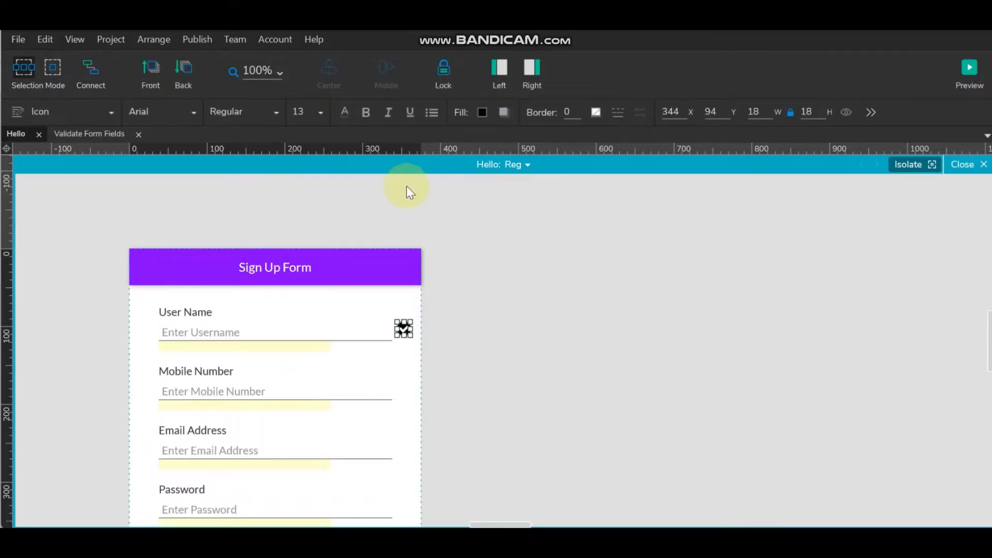
# - Fill the check icon with the header's purple, #8400FF, picked from the canvas
pyautogui.click(483, 112)
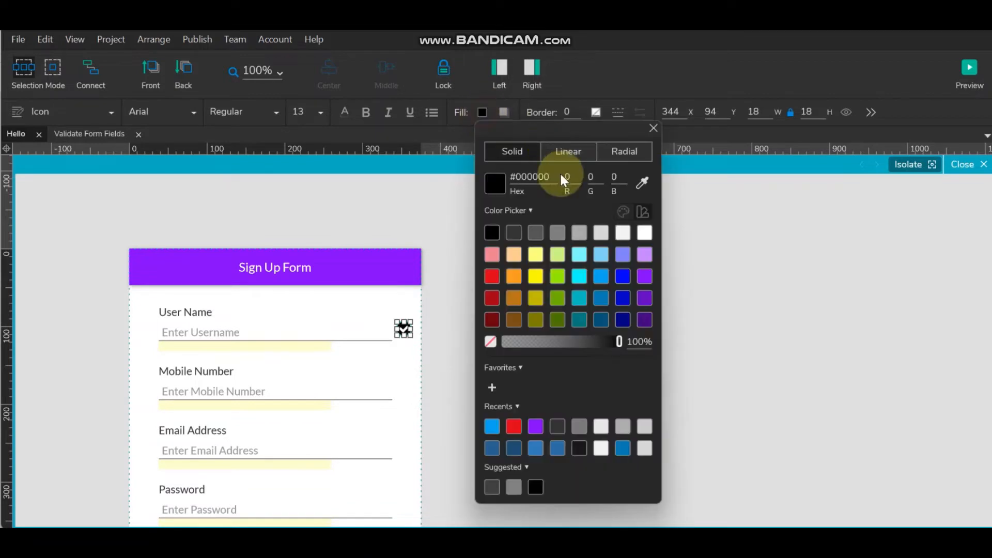
pyautogui.click(642, 183)
pyautogui.click(332, 265)
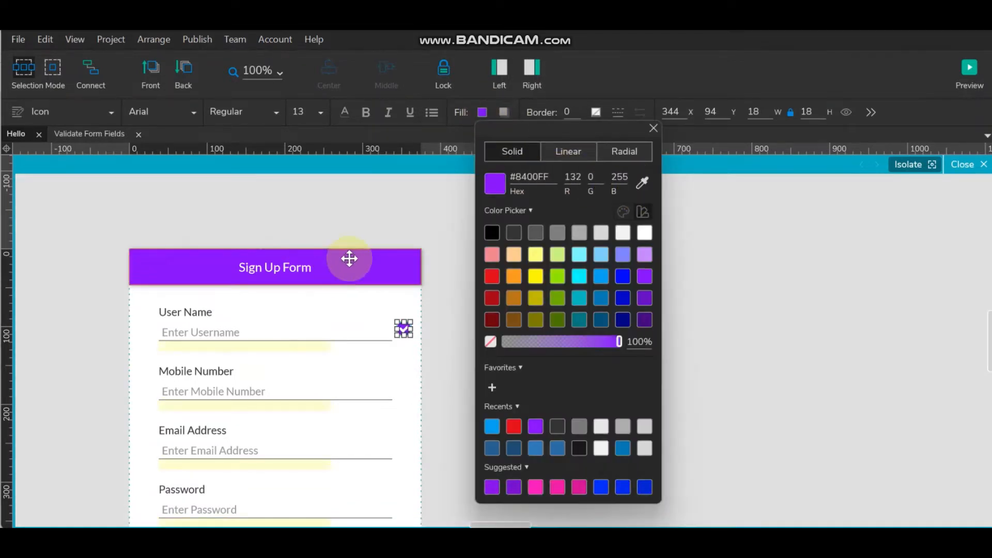
pyautogui.click(808, 299)
pyautogui.scroll(-3, 606, 294)
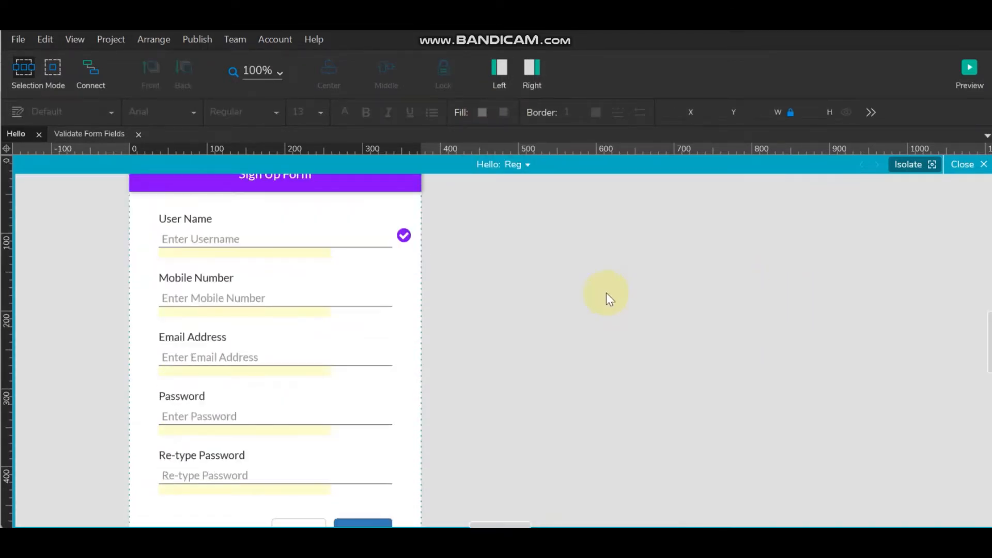
# - Middle-align the check icon with the User Name text field
pyautogui.click(366, 230)
pyautogui.keyDown('shift'); pyautogui.click(403, 235); pyautogui.keyUp('shift')
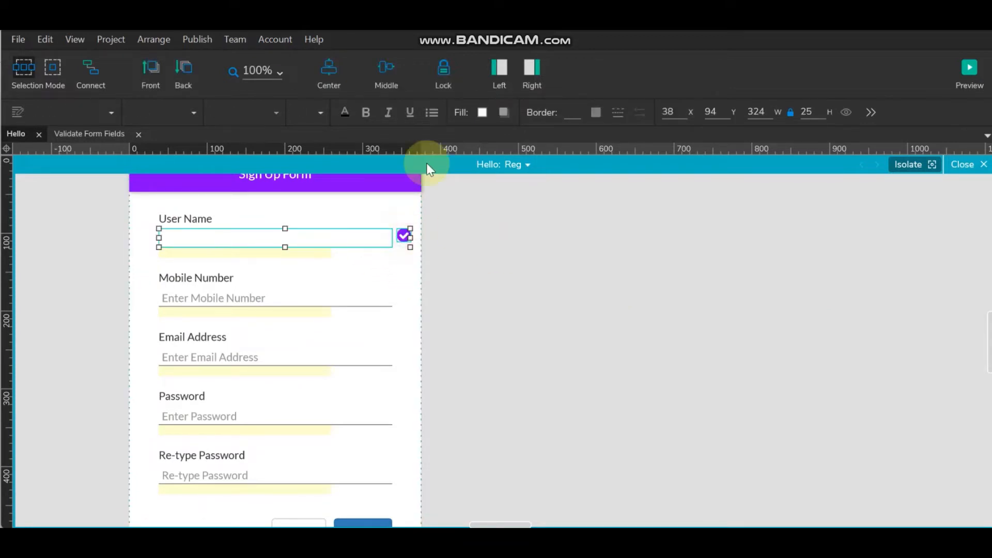
pyautogui.click(386, 70)
pyautogui.click(582, 274)
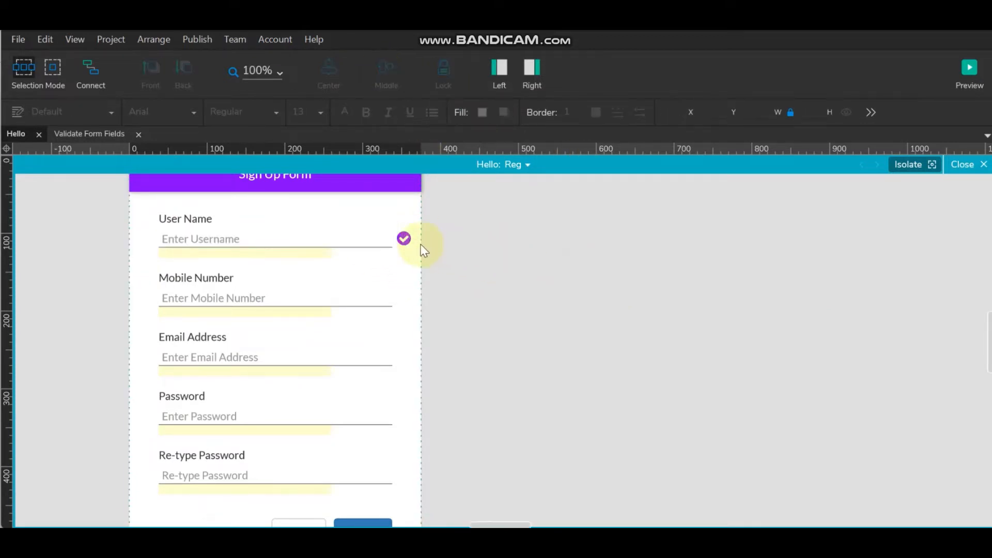
pyautogui.click(403, 238)
pyautogui.click(533, 67)
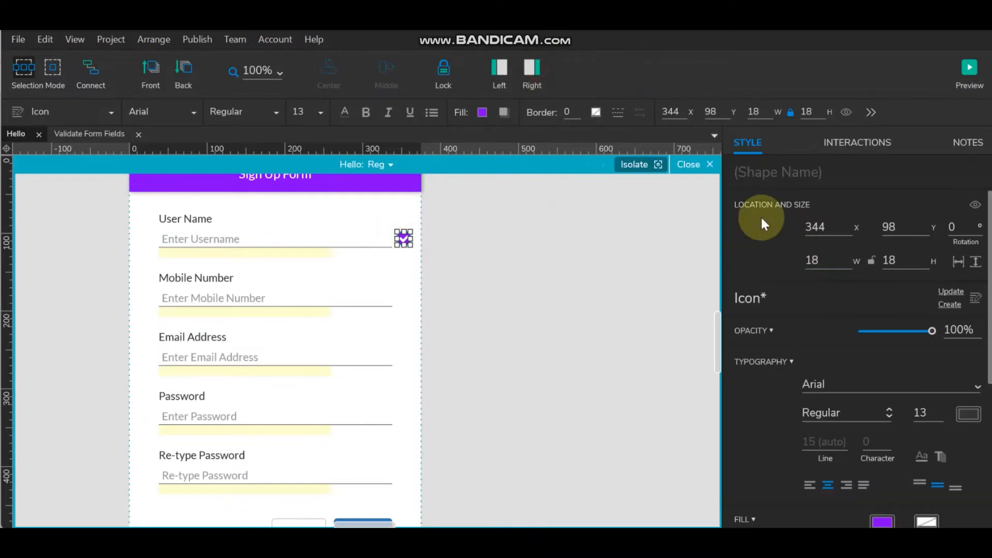
# - Enter 'ValidUserName' as the check icon's shape name in the Style panel
pyautogui.click(796, 170)
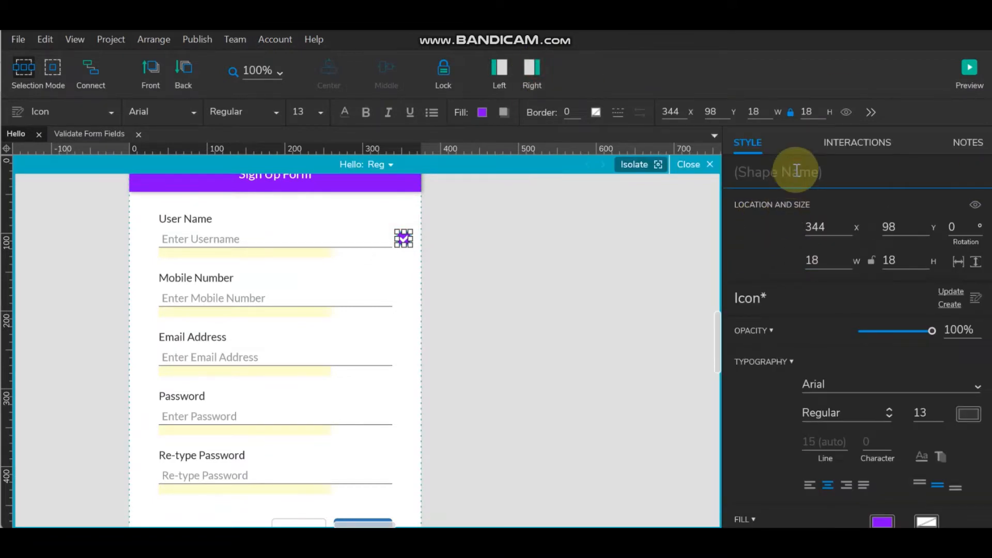
pyautogui.write('R')
pyautogui.press('BackSpace')
pyautogui.write('ValidUserName')
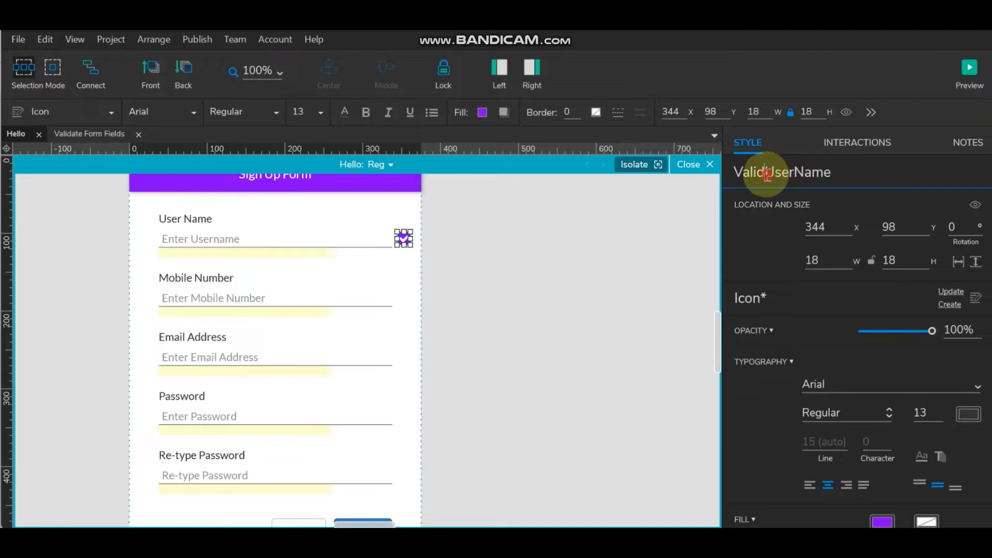
pyautogui.moveTo(768, 174); pyautogui.dragTo(732, 173)
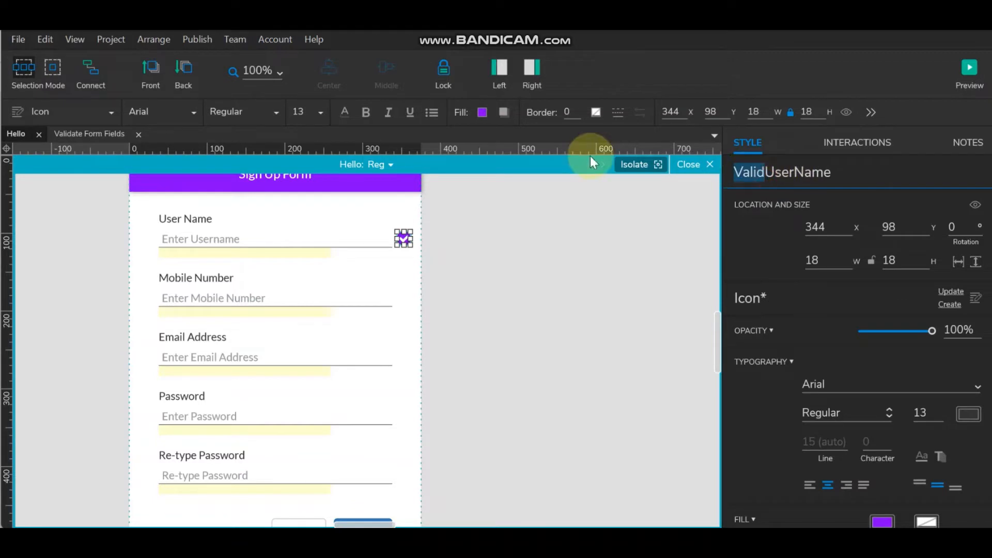
pyautogui.click(425, 262)
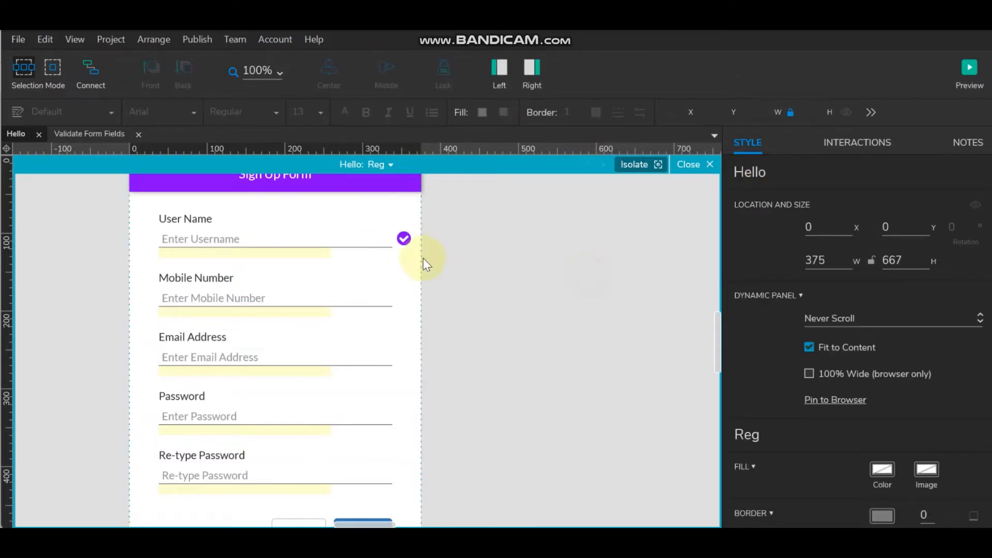
# - Copy the check icon down beside Mobile Number and middle-align it with that field
pyautogui.click(405, 243)
pyautogui.moveTo(406, 242); pyautogui.dragTo(405, 294)
pyautogui.click(356, 292)
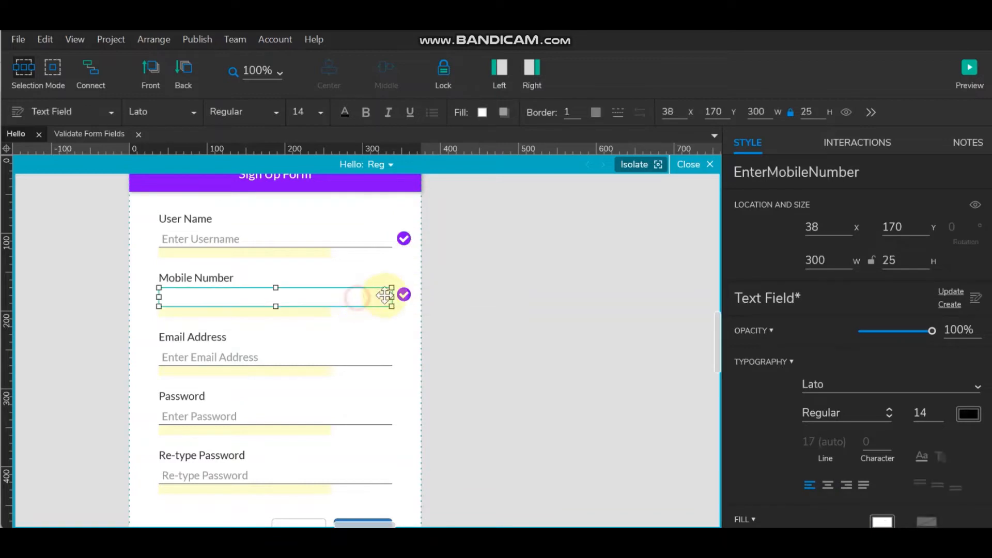
pyautogui.keyDown('shift'); pyautogui.click(402, 294); pyautogui.keyUp('shift')
pyautogui.click(383, 63)
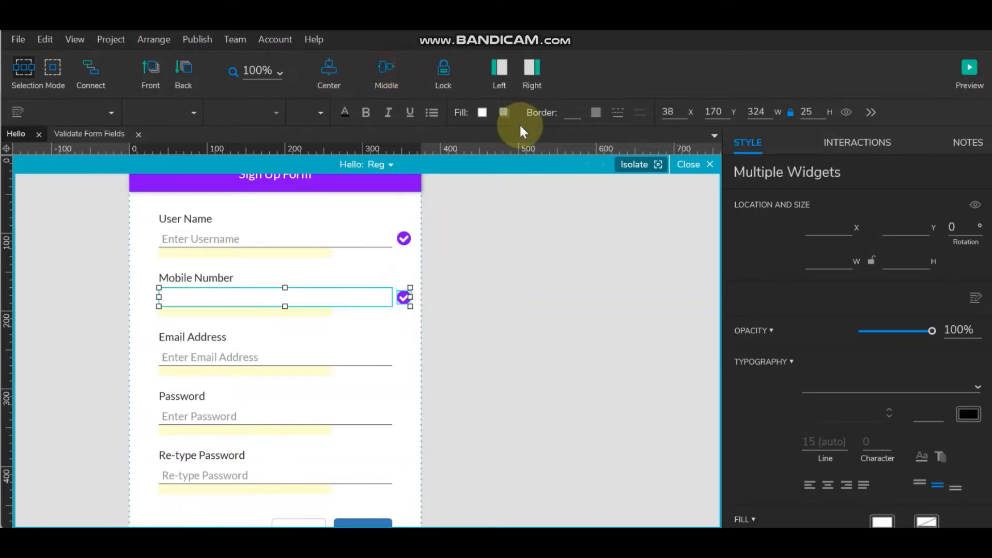
# - Rename the copy ValidMobileNumber and drag another copy down to the Email Address row
pyautogui.click(404, 295)
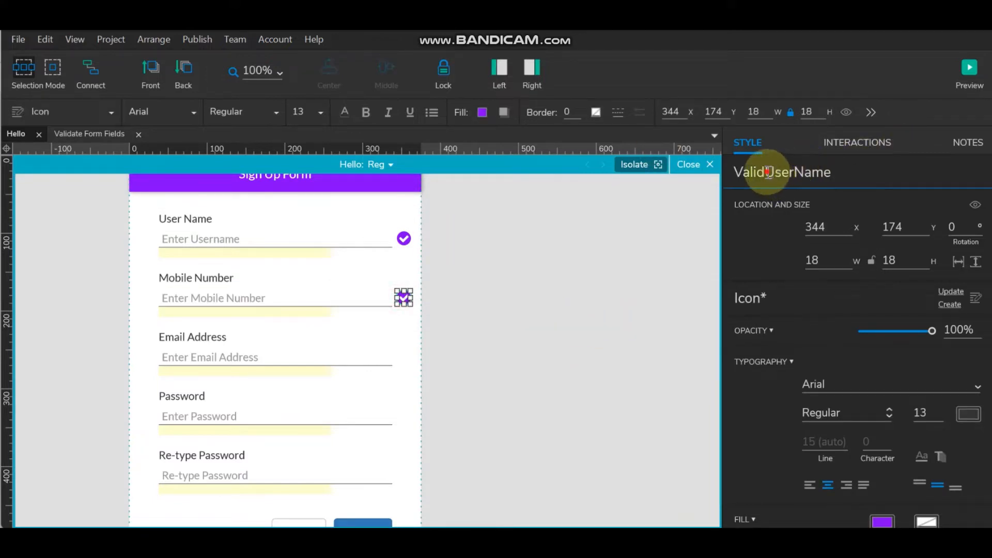
pyautogui.moveTo(765, 173); pyautogui.dragTo(946, 171)
pyautogui.write('Mobile ')
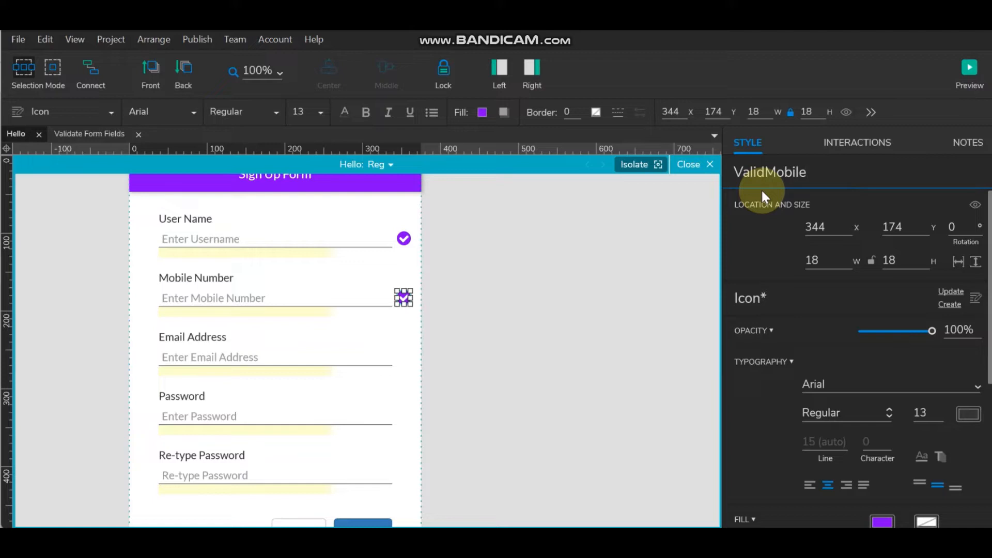
pyautogui.write('Number')
pyautogui.click(531, 315)
pyautogui.click(402, 298)
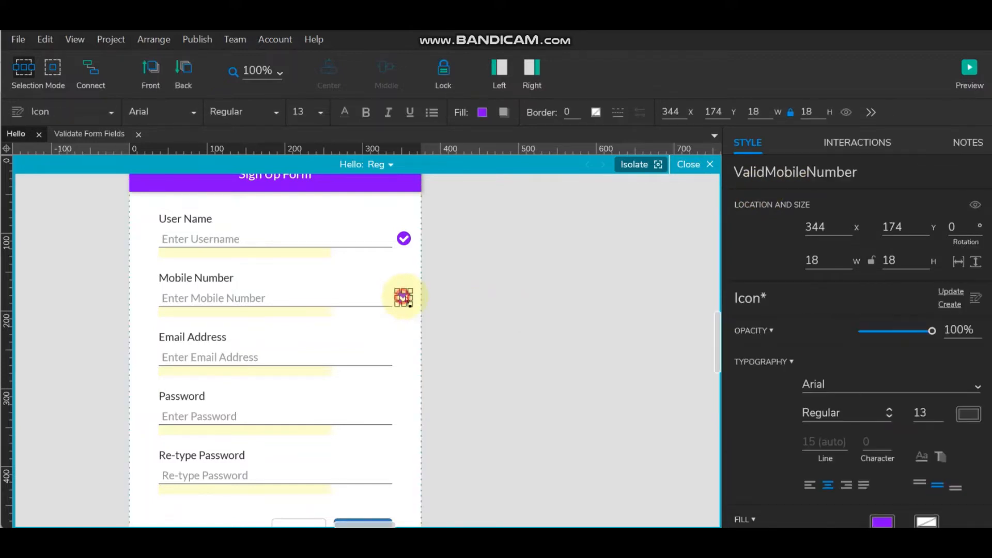
pyautogui.moveTo(403, 297); pyautogui.dragTo(406, 358)
# - Middle-align the copied check icon with the Email Address field
pyautogui.click(324, 352)
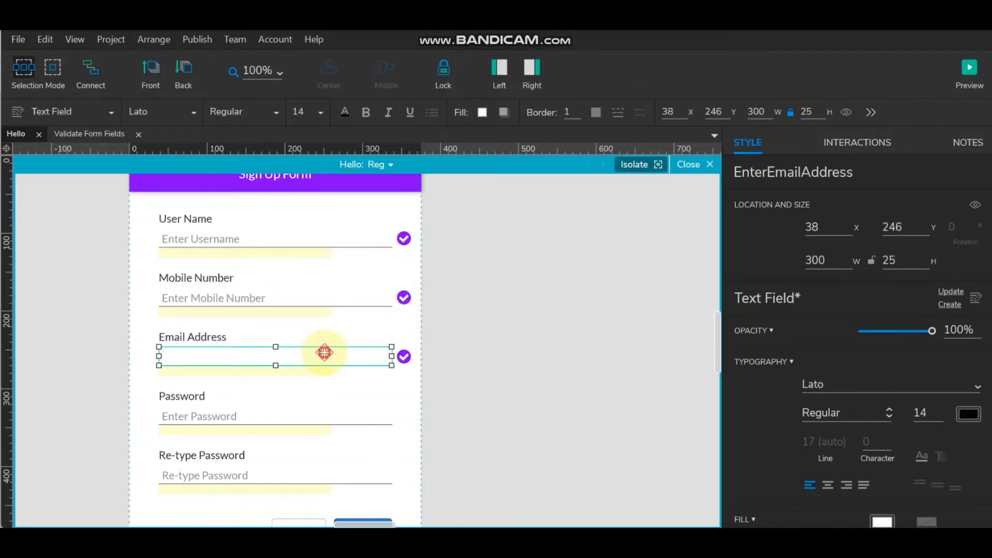
pyautogui.keyDown('ctrl'); pyautogui.click(403, 357); pyautogui.keyUp('ctrl')
pyautogui.click(386, 68)
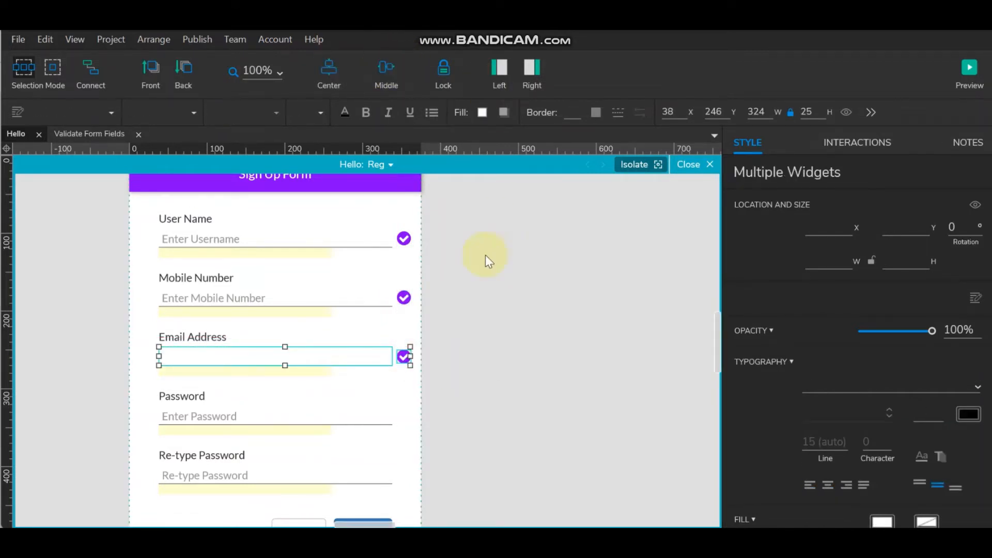
pyautogui.click(485, 256)
# - Rename the email row icon from ValidMobileNumber to ValidEmailAddress
pyautogui.click(403, 356)
pyautogui.click(791, 176)
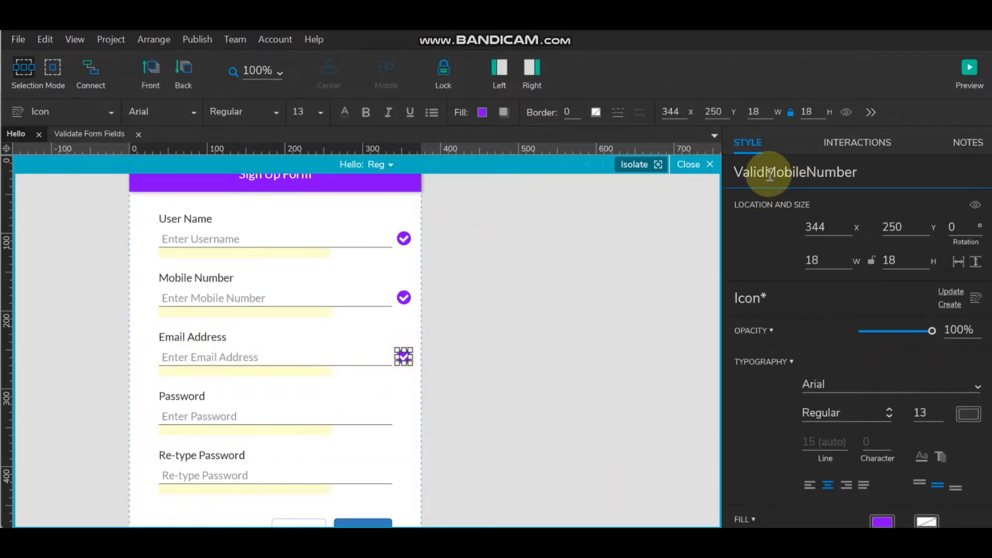
pyautogui.moveTo(766, 174); pyautogui.dragTo(862, 173)
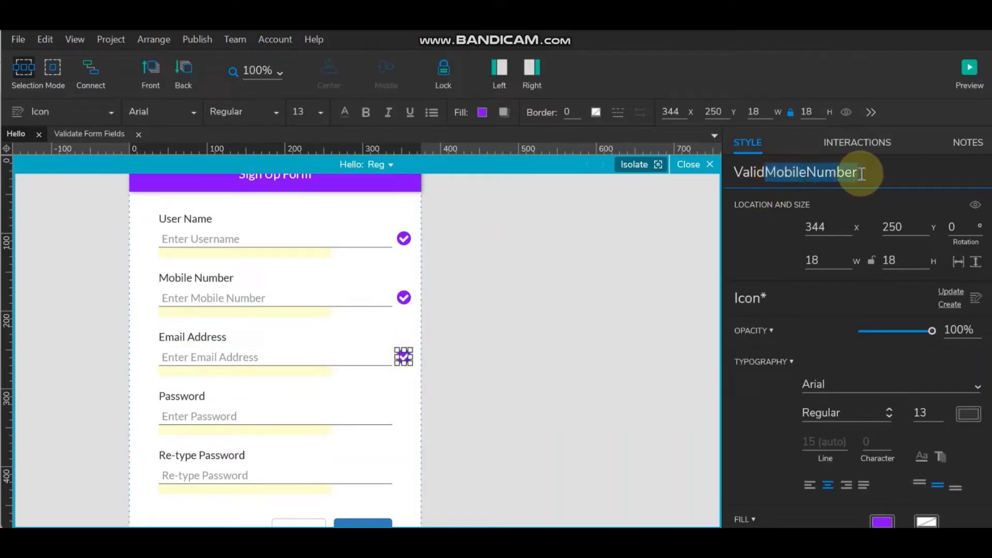
pyautogui.write('Ema')
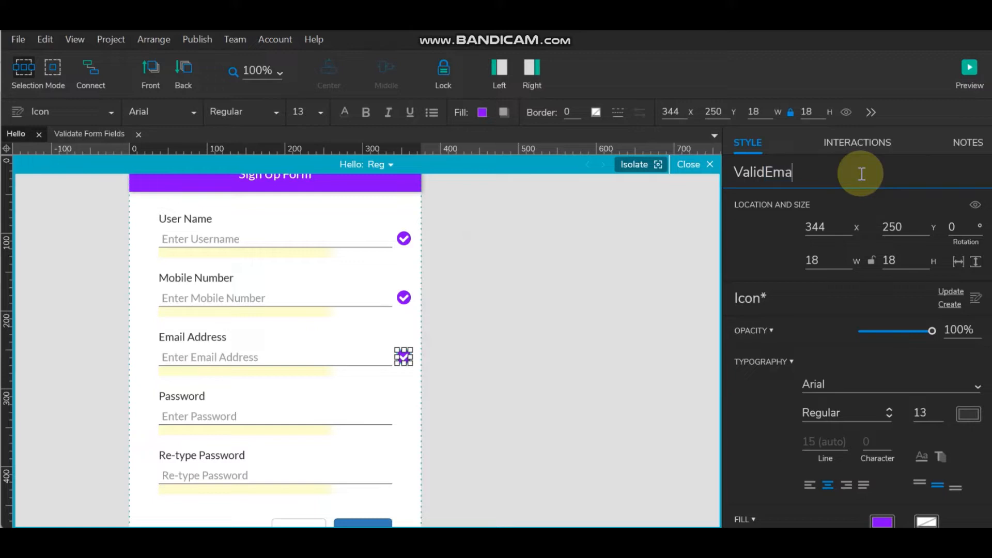
pyautogui.write('ilAddress')
pyautogui.press('Return')
pyautogui.scroll(-3, 441, 418)
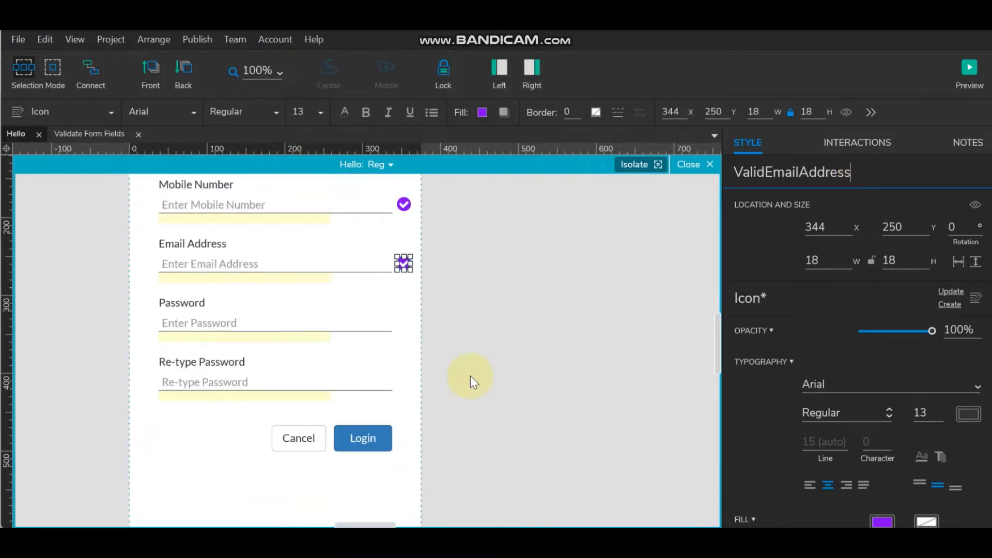
pyautogui.click(520, 294)
# - Copy the check icon to the Password row, middle-align it, and rename it ValidPassword
pyautogui.moveTo(399, 257); pyautogui.dragTo(405, 323)
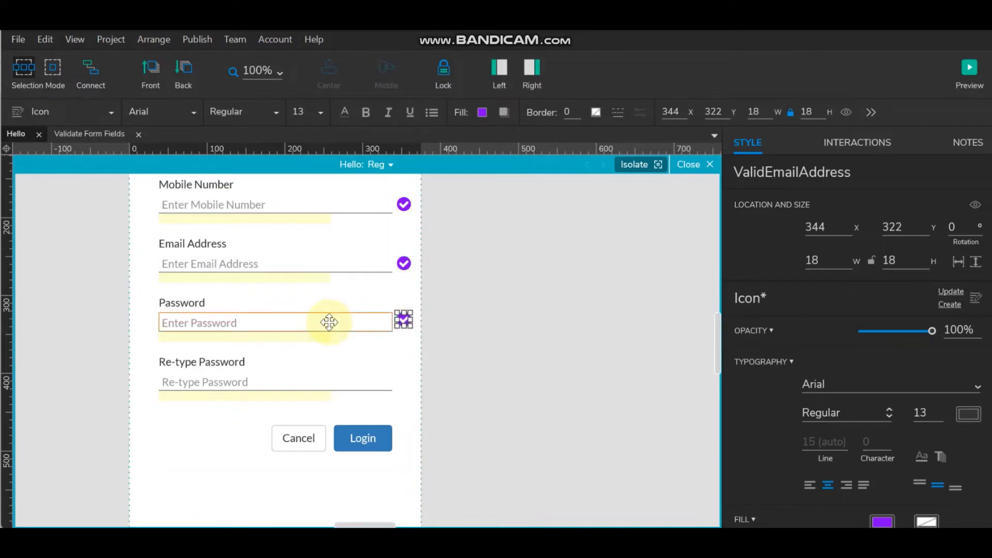
pyautogui.click(327, 321)
pyautogui.keyDown('shift'); pyautogui.click(404, 320); pyautogui.keyUp('shift')
pyautogui.click(379, 70)
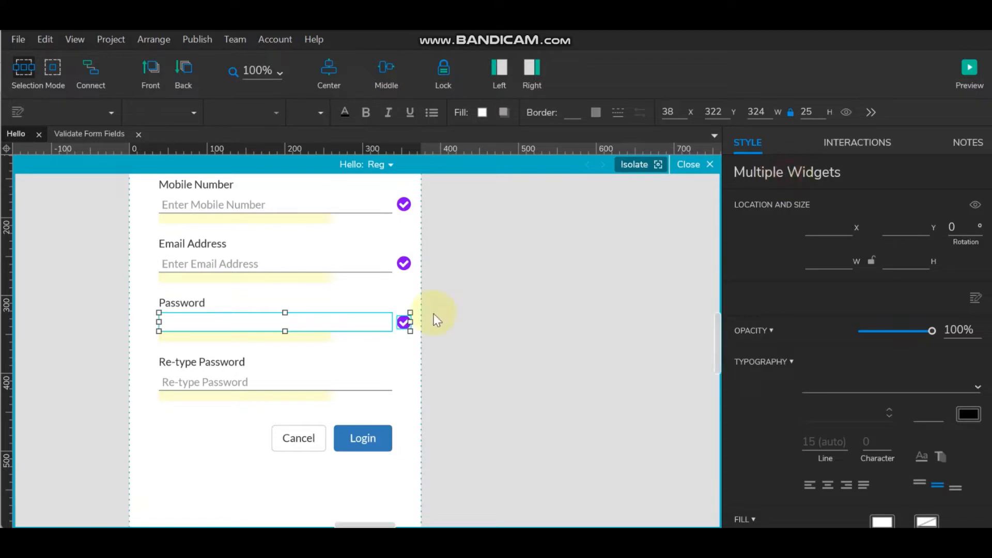
pyautogui.click(403, 322)
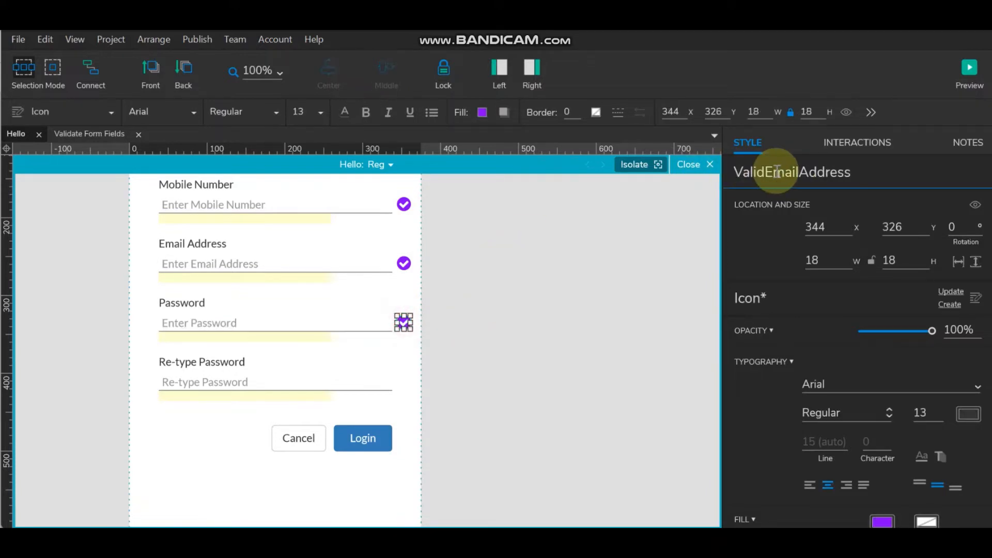
pyautogui.moveTo(764, 172); pyautogui.dragTo(900, 171)
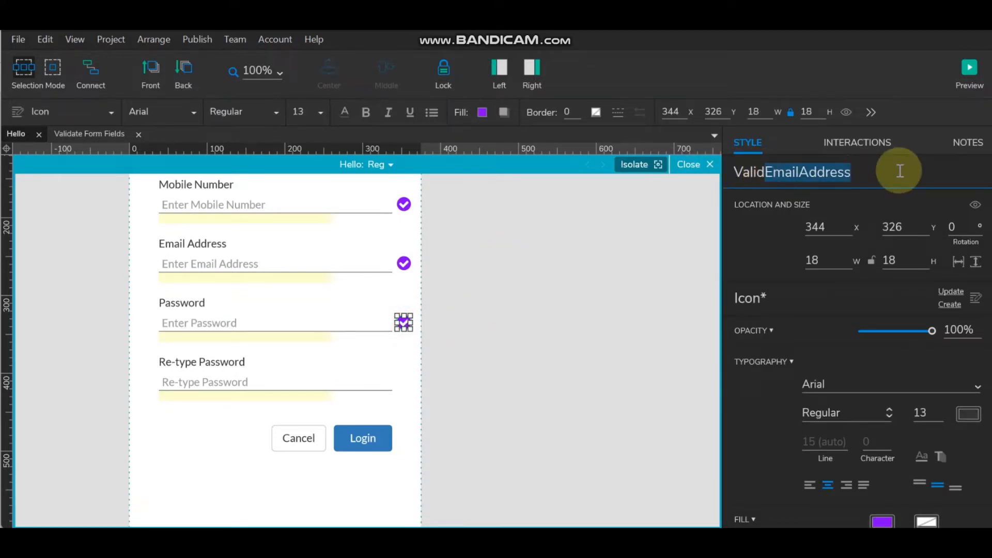
pyautogui.write('Passwor')
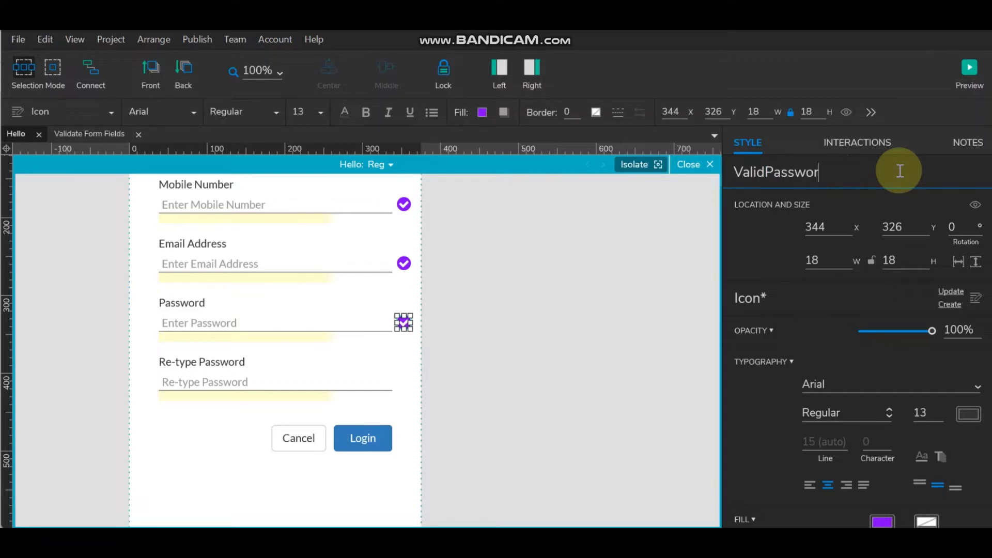
pyautogui.write('d')
pyautogui.click(478, 332)
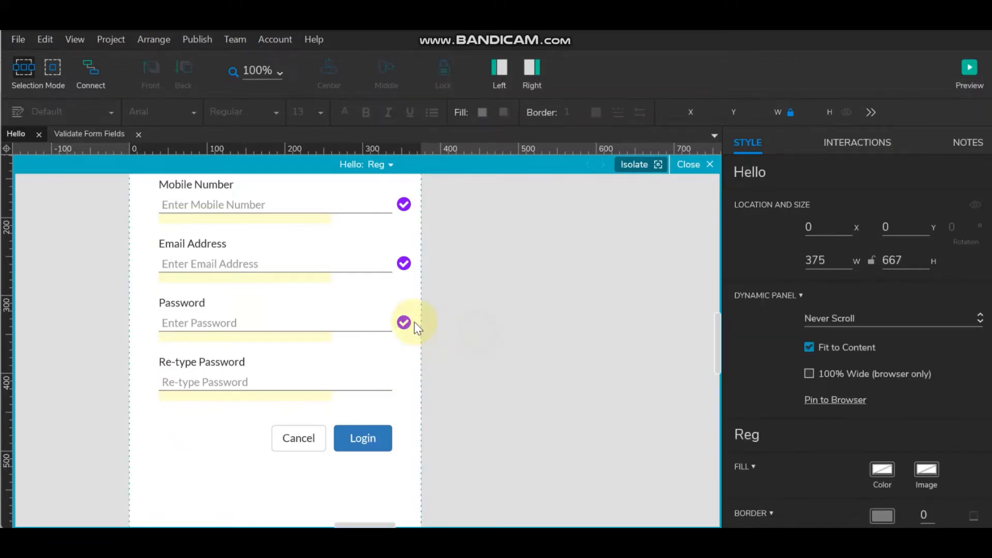
pyautogui.click(404, 322)
# - Copy the check icon down to the Re-type Password row and middle-align it with that field
pyautogui.moveTo(406, 333); pyautogui.dragTo(408, 389)
pyautogui.click(342, 381)
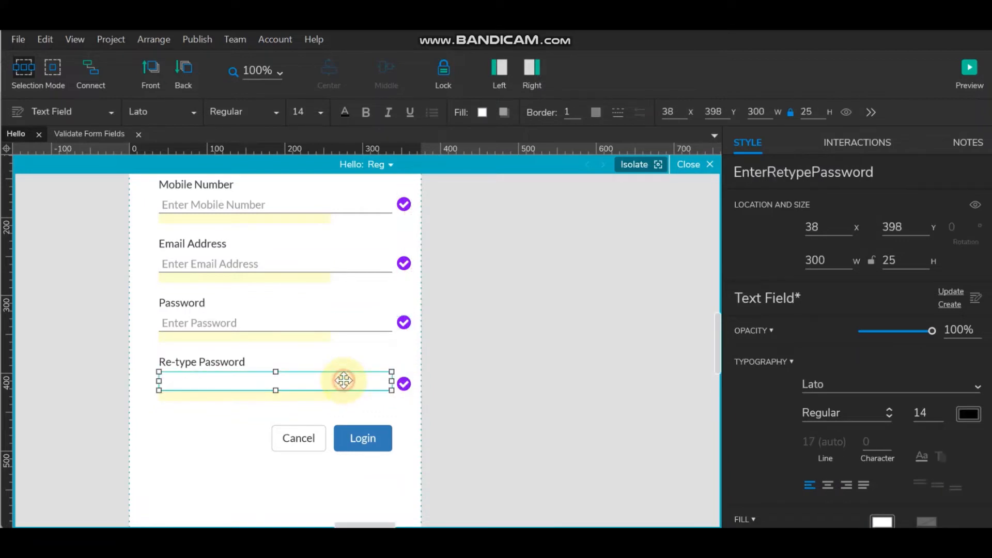
pyautogui.keyDown('ctrl'); pyautogui.click(405, 383); pyautogui.keyUp('ctrl')
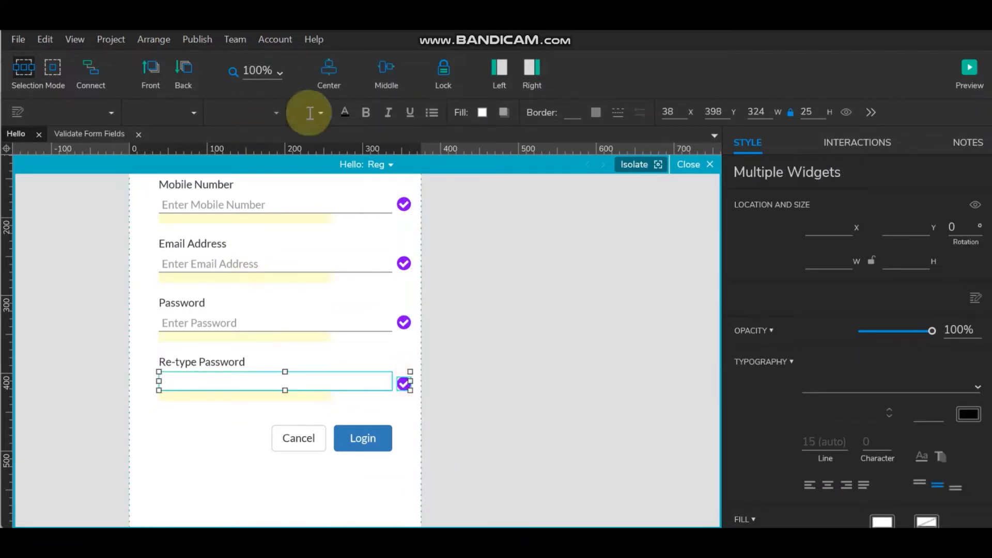
pyautogui.click(386, 73)
pyautogui.click(473, 340)
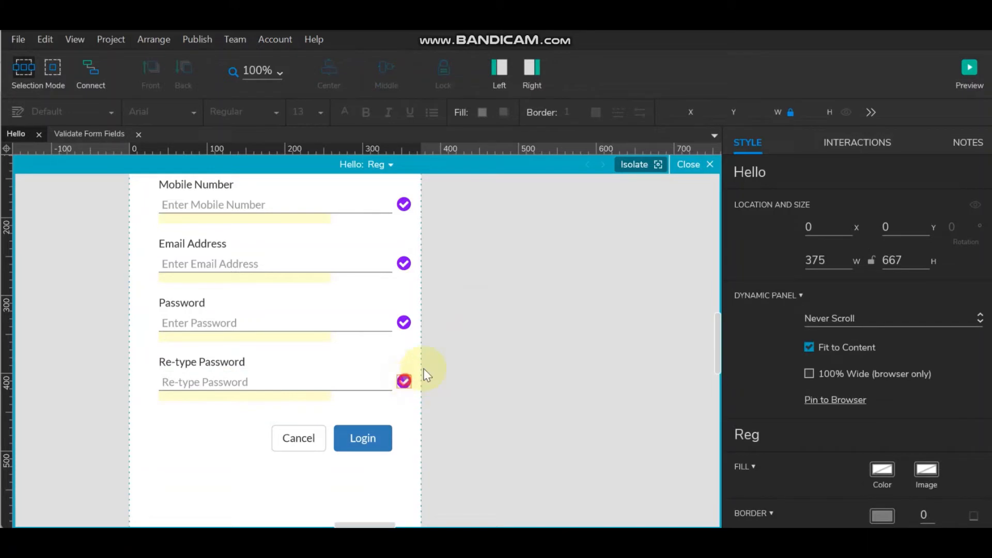
# - Rename the re-type row icon from ValidPassword to ValidRetypePassword
pyautogui.click(405, 381)
pyautogui.click(769, 170)
pyautogui.moveTo(769, 171); pyautogui.dragTo(876, 171)
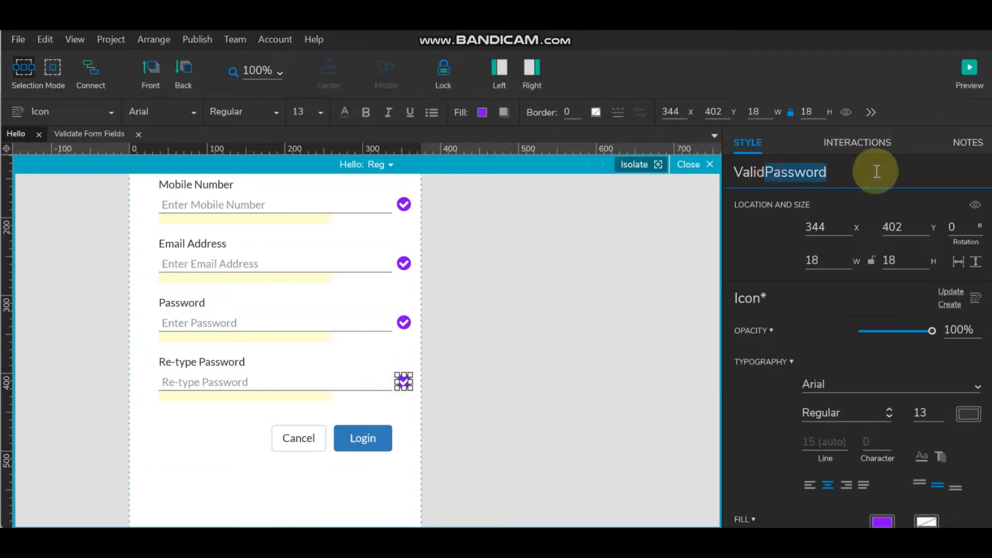
pyautogui.write('Re')
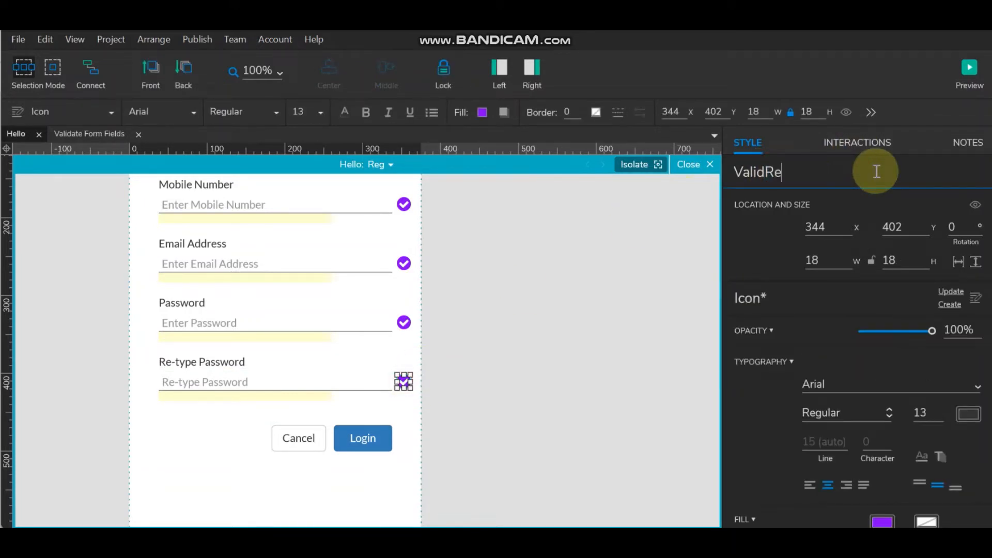
pyautogui.write('type')
pyautogui.write('Password')
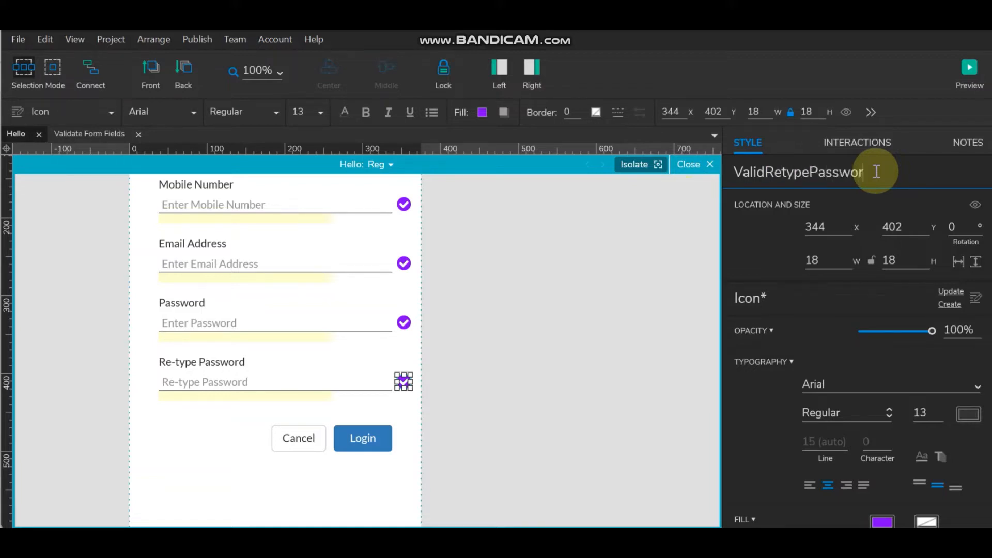
pyautogui.click(588, 357)
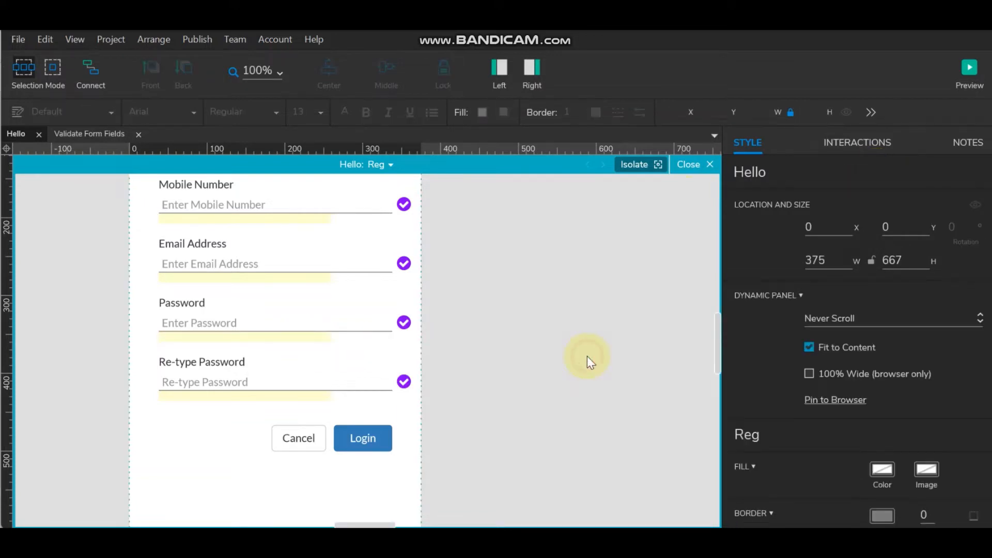
# - Select the User Name, Mobile Number, Email Address and Password check icons together
pyautogui.scroll(5, 587, 357)
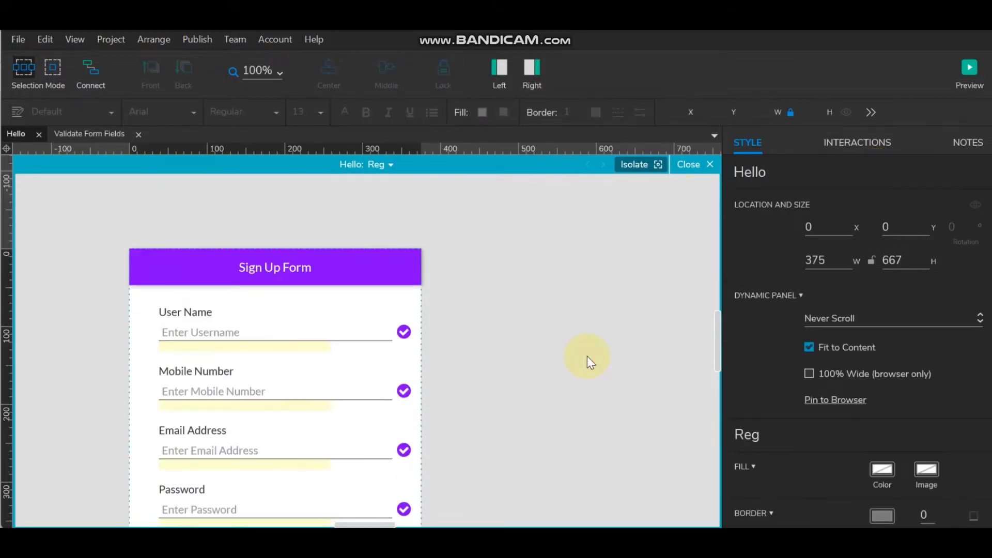
pyautogui.scroll(-2, 587, 360)
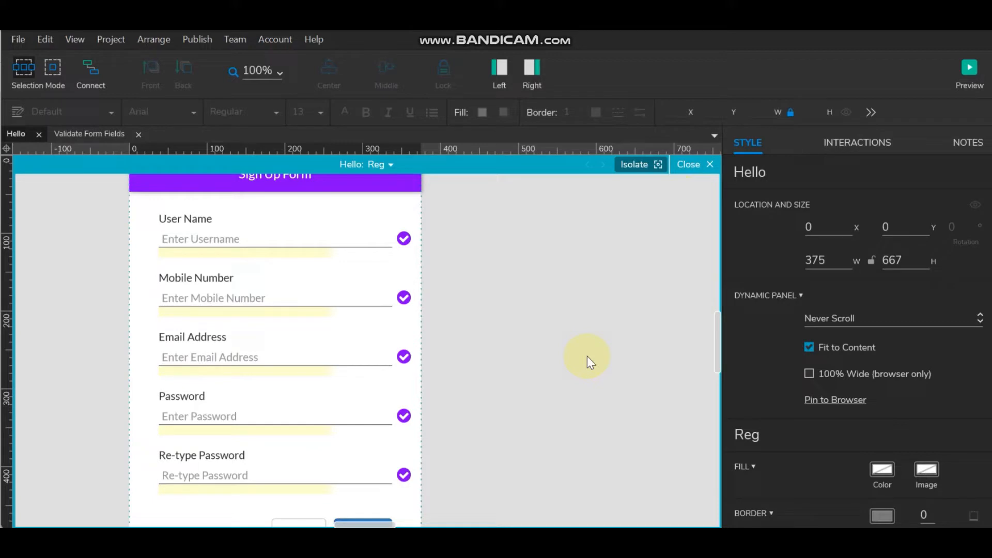
pyautogui.click(406, 242)
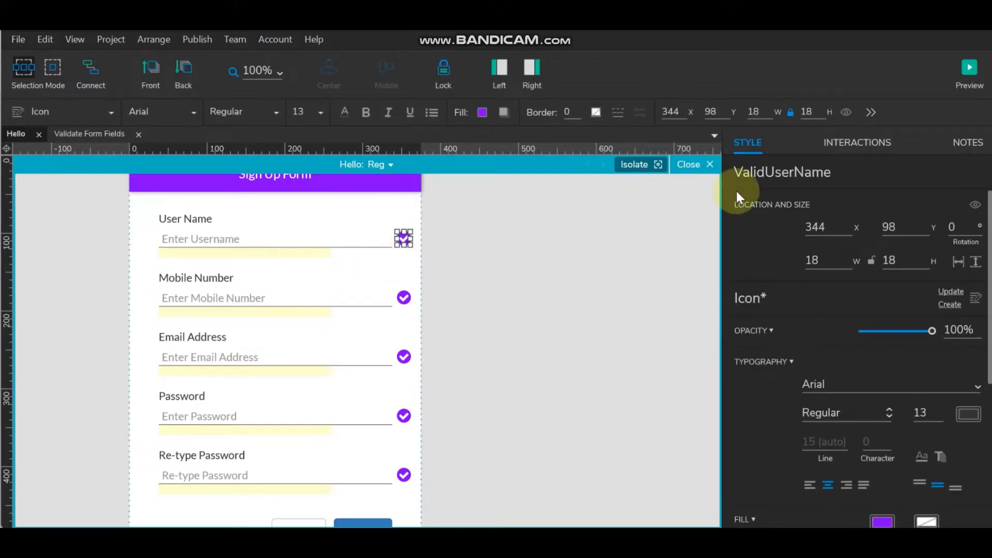
pyautogui.click(403, 297)
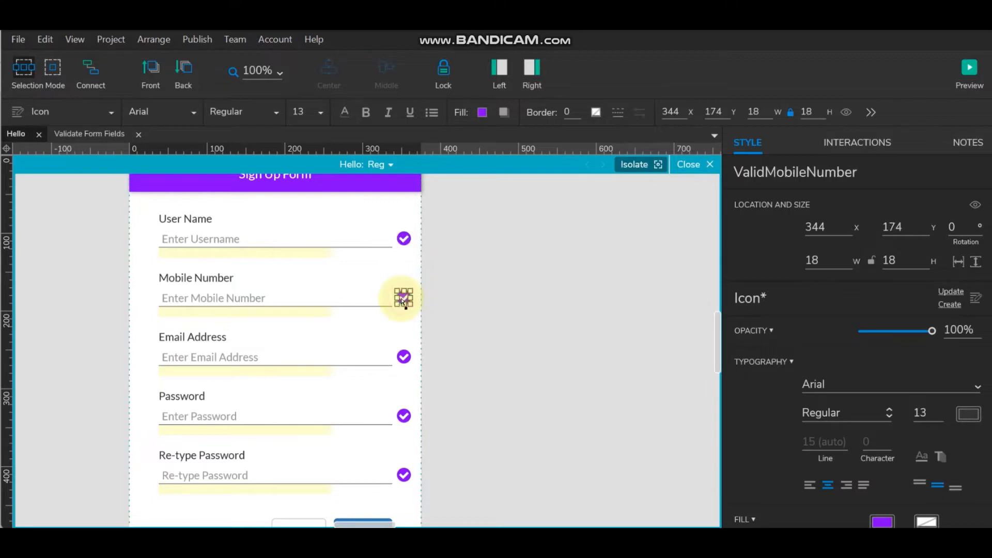
pyautogui.click(404, 238)
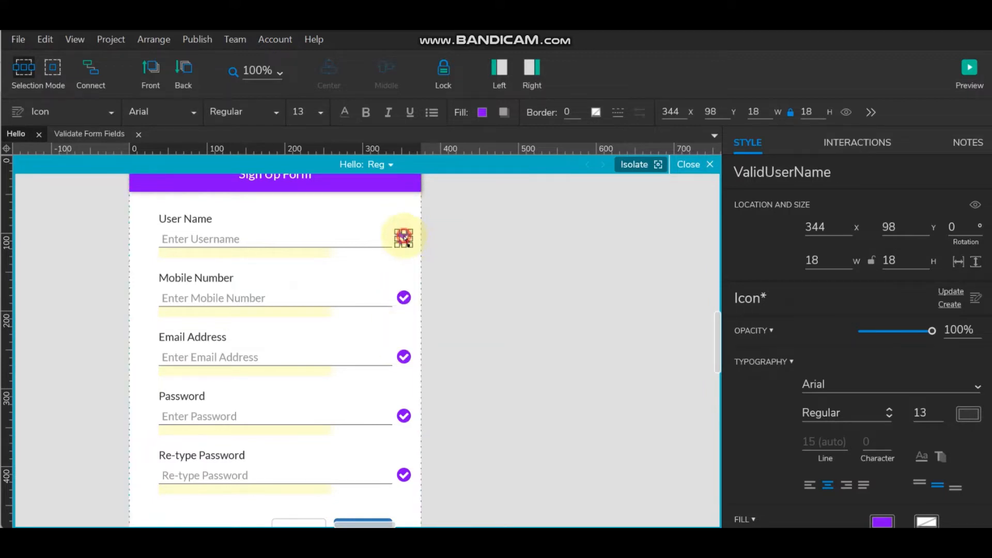
pyautogui.keyDown('shift'); pyautogui.click(403, 299); pyautogui.keyUp('shift')
pyautogui.keyDown('shift'); pyautogui.click(404, 356); pyautogui.keyUp('shift')
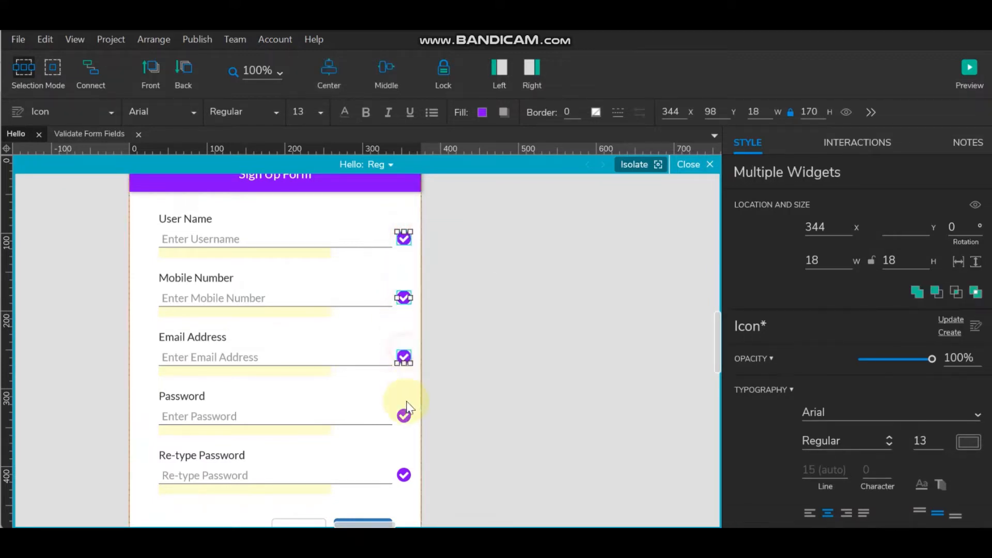
pyautogui.keyDown('shift'); pyautogui.click(404, 416); pyautogui.keyUp('shift')
# - Add the Re-type Password check icon to the selection and hide all five check icons
pyautogui.keyDown('shift'); pyautogui.click(404, 472); pyautogui.keyUp('shift')
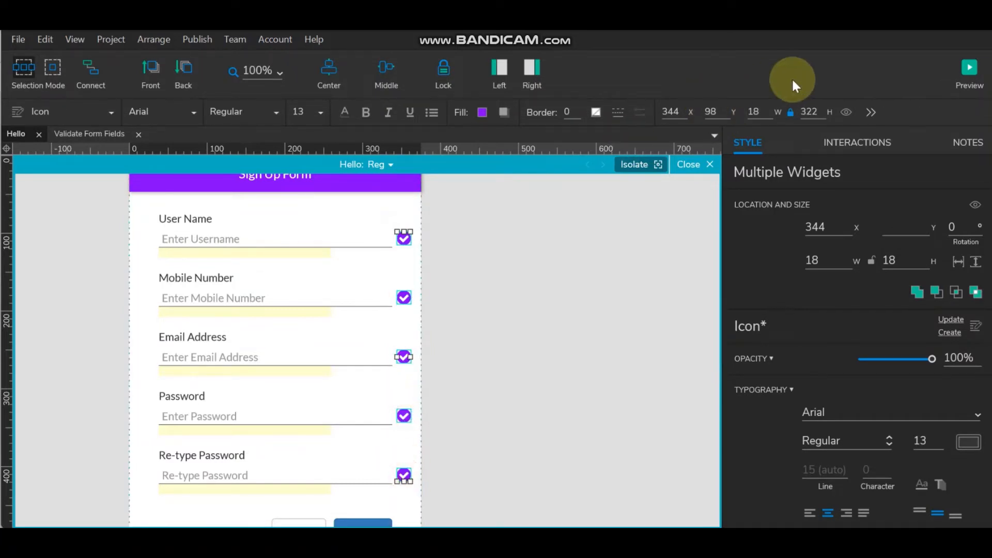
pyautogui.click(845, 112)
pyautogui.click(532, 267)
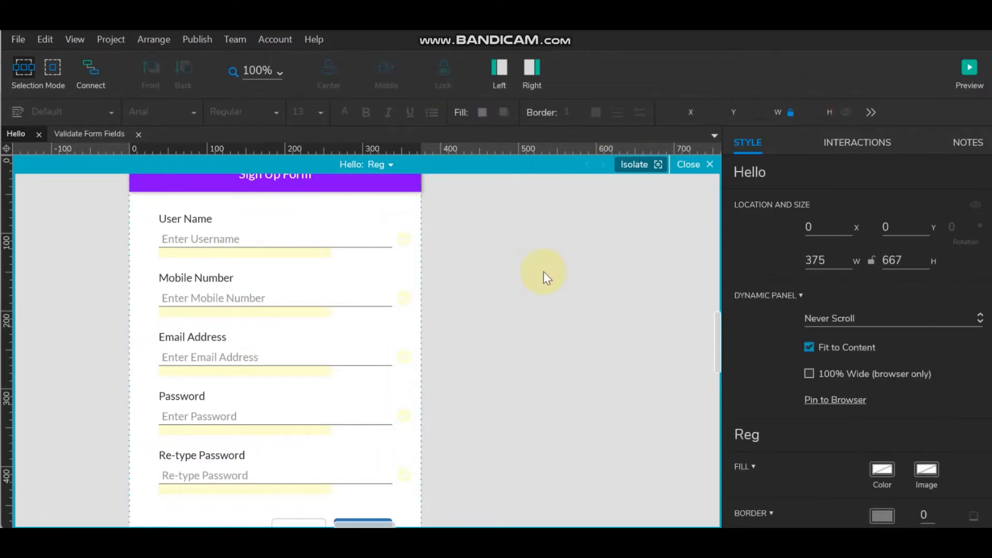
# - Give the EnterUserName field a Text Changed interaction that shows This widget
pyautogui.click(246, 236)
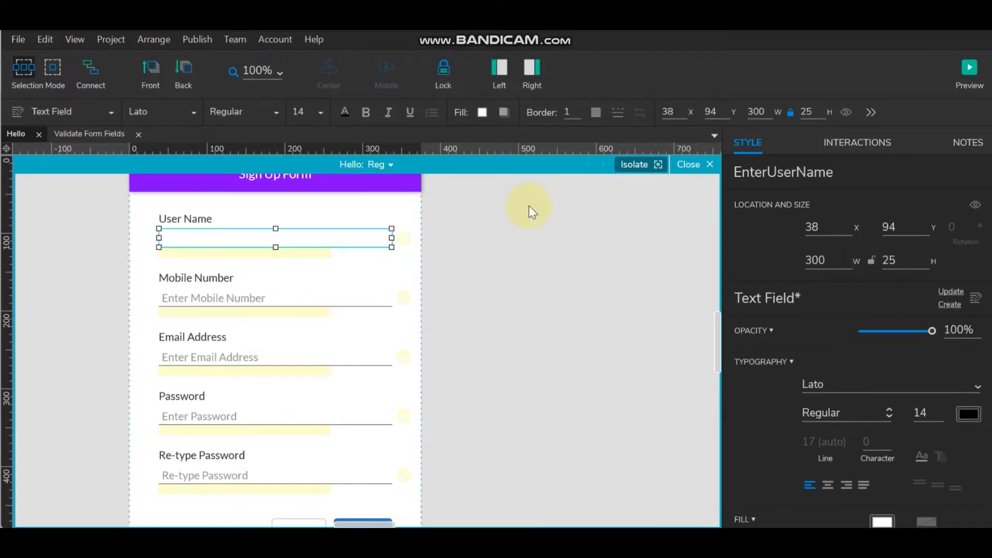
pyautogui.click(860, 144)
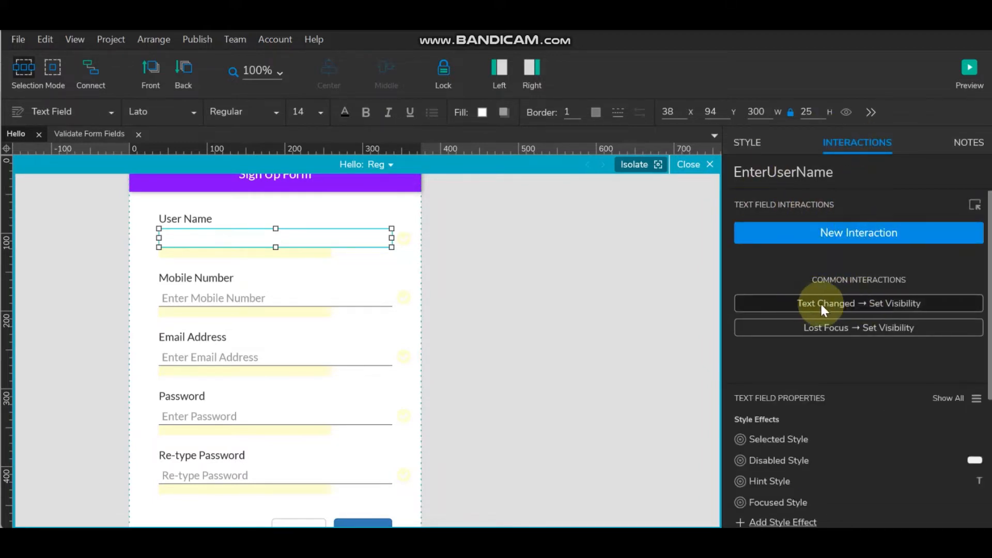
pyautogui.click(848, 303)
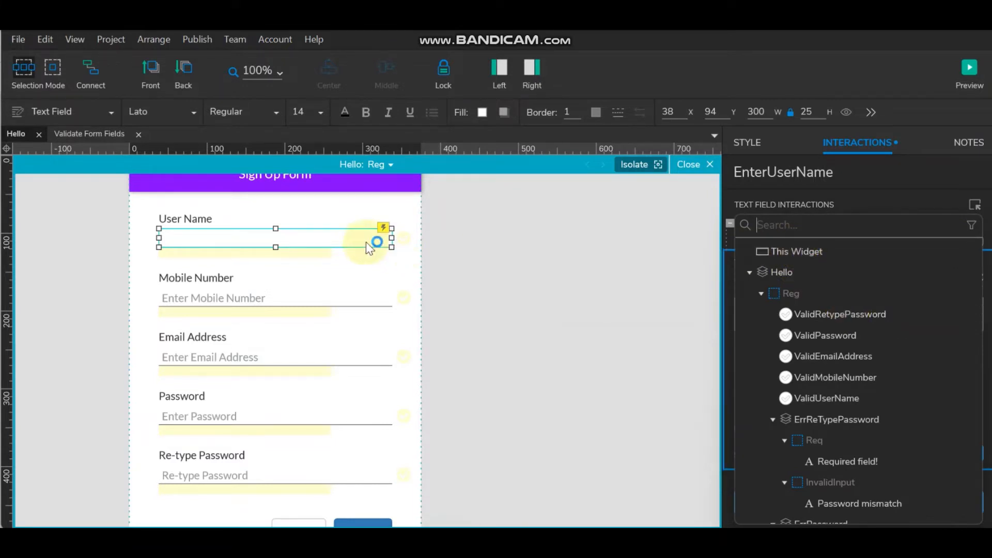
pyautogui.click(809, 252)
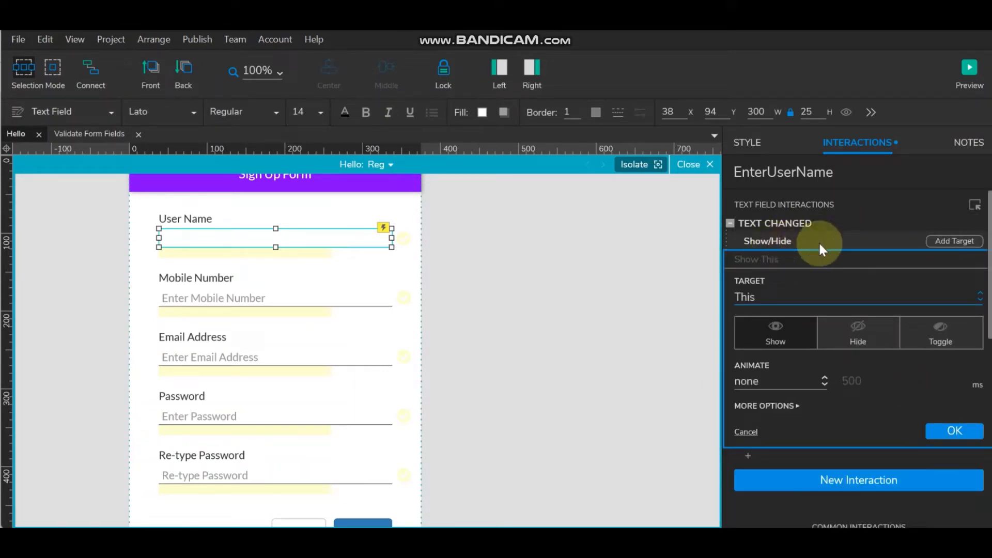
pyautogui.click(956, 430)
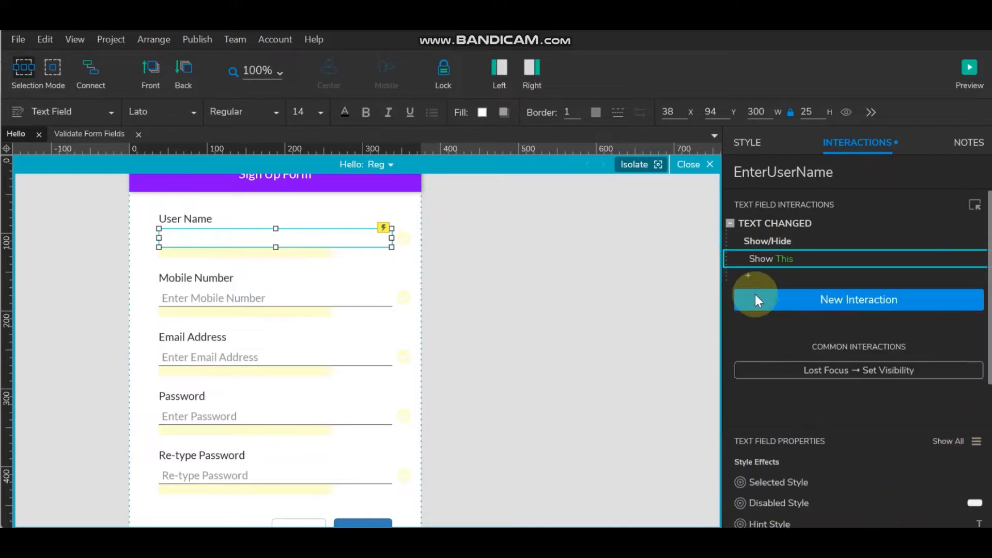
pyautogui.doubleClick(780, 222)
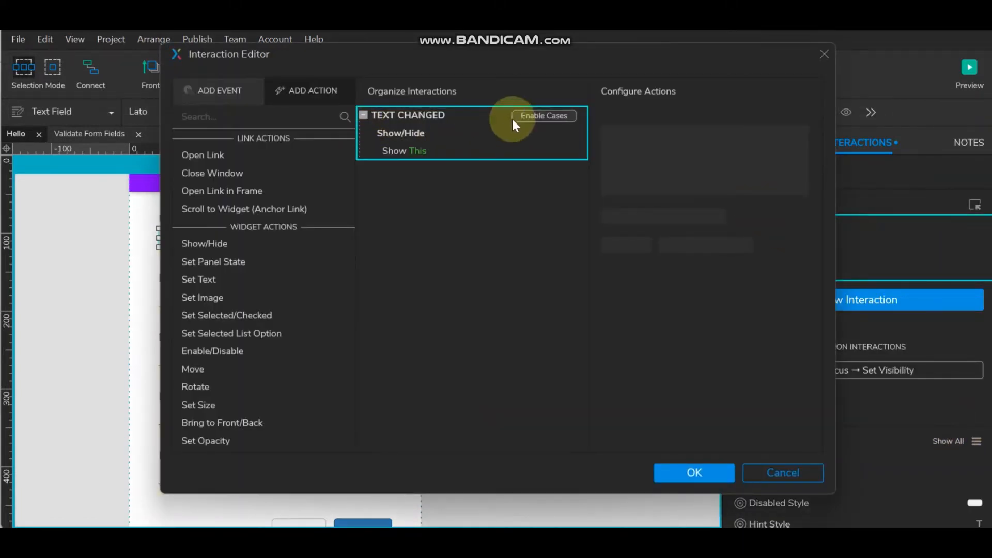
# - Turn the Show This action into a case named Req with condition: text on This equals ""
pyautogui.click(407, 132)
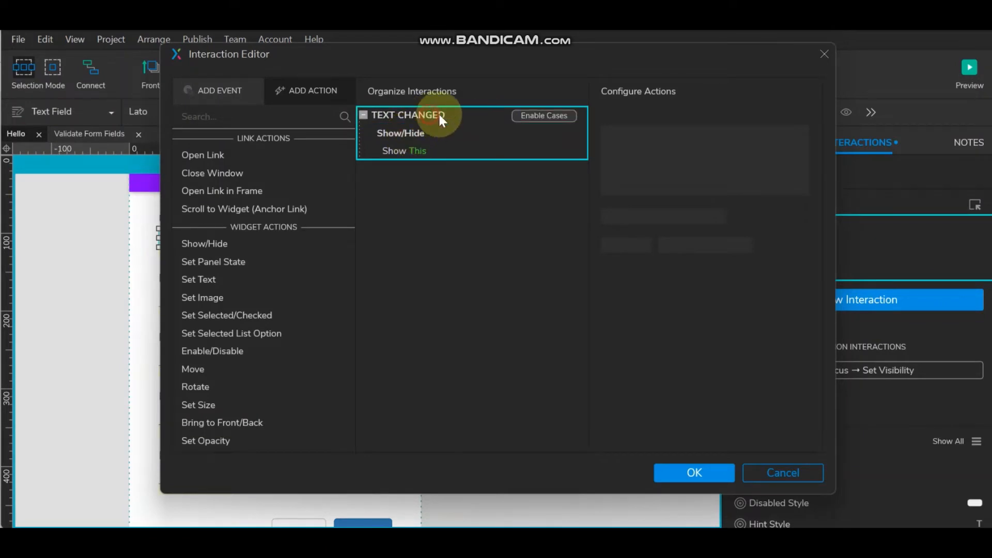
pyautogui.click(549, 114)
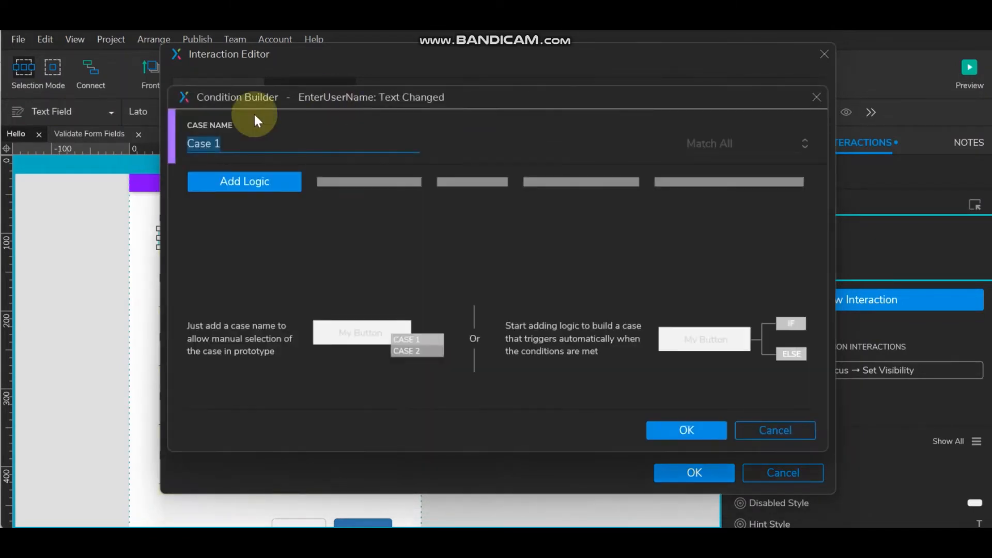
pyautogui.write('Req')
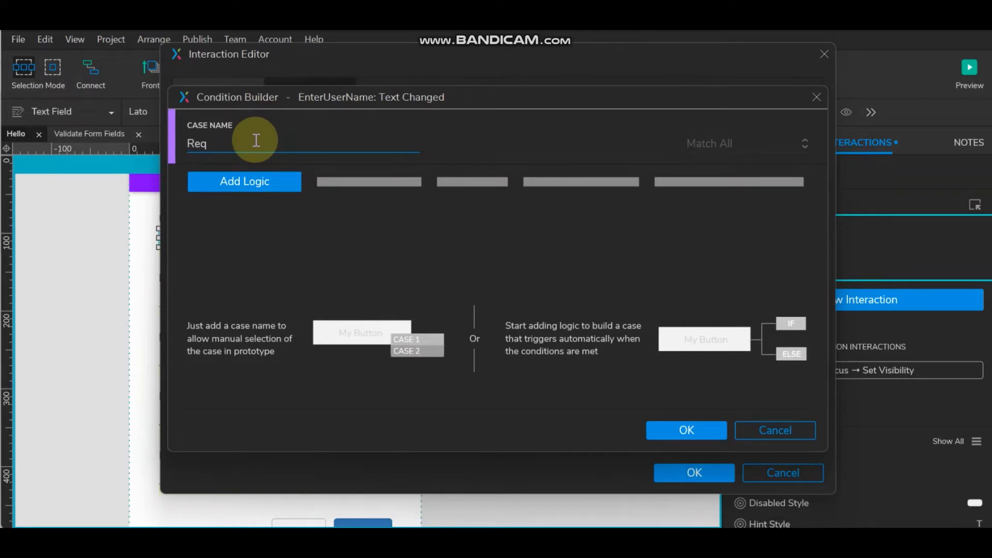
pyautogui.click(245, 184)
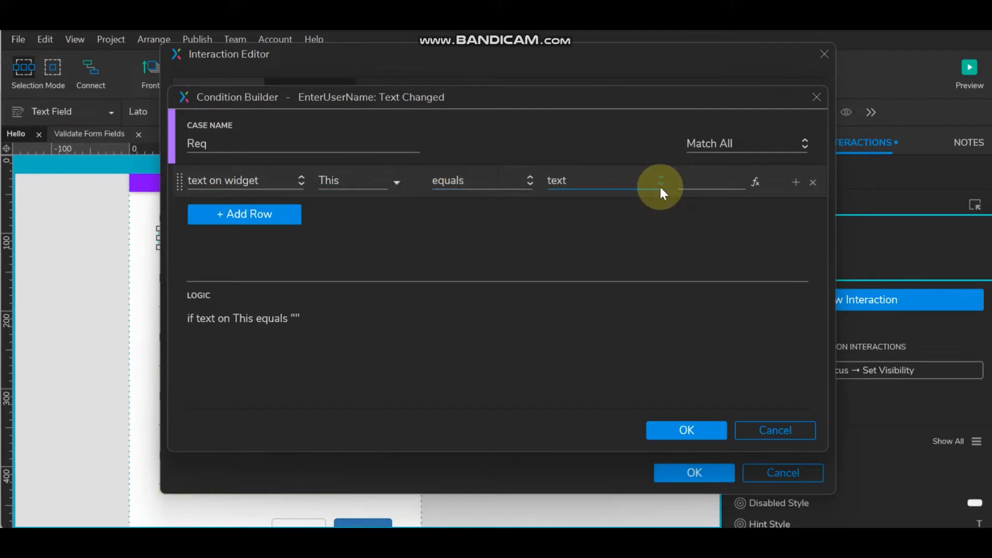
pyautogui.click(675, 431)
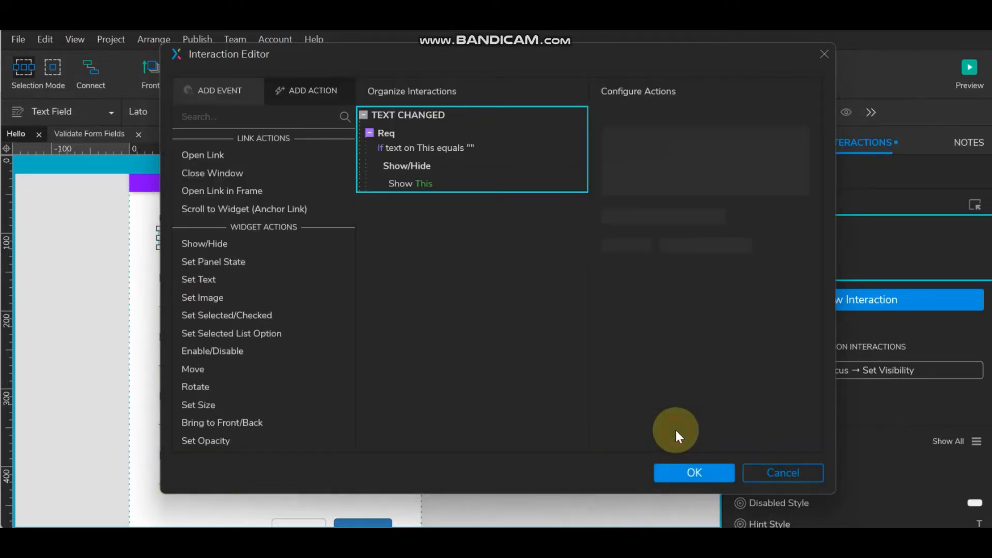
# - Change the Req case's Show action target from This to ErrUserName
pyautogui.click(409, 187)
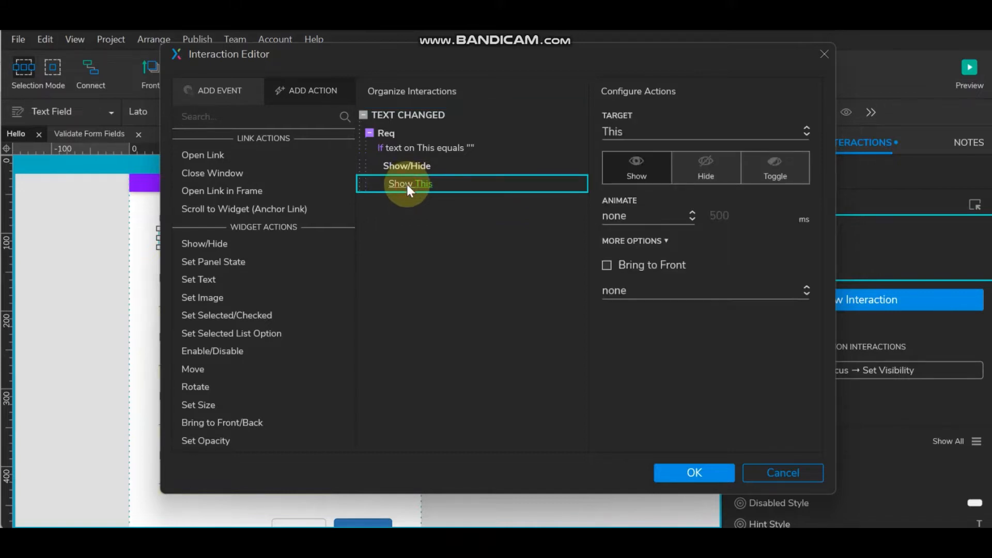
pyautogui.click(630, 131)
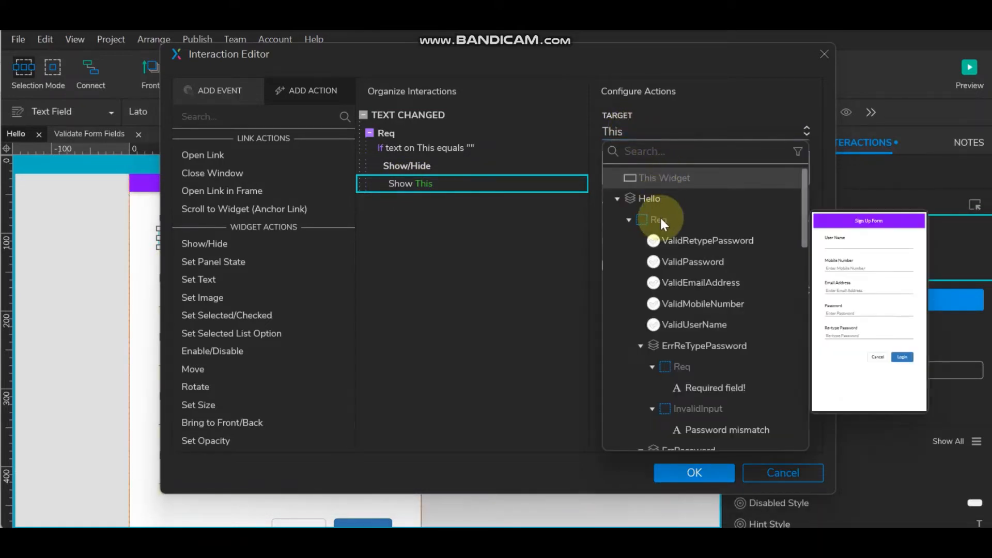
pyautogui.click(696, 346)
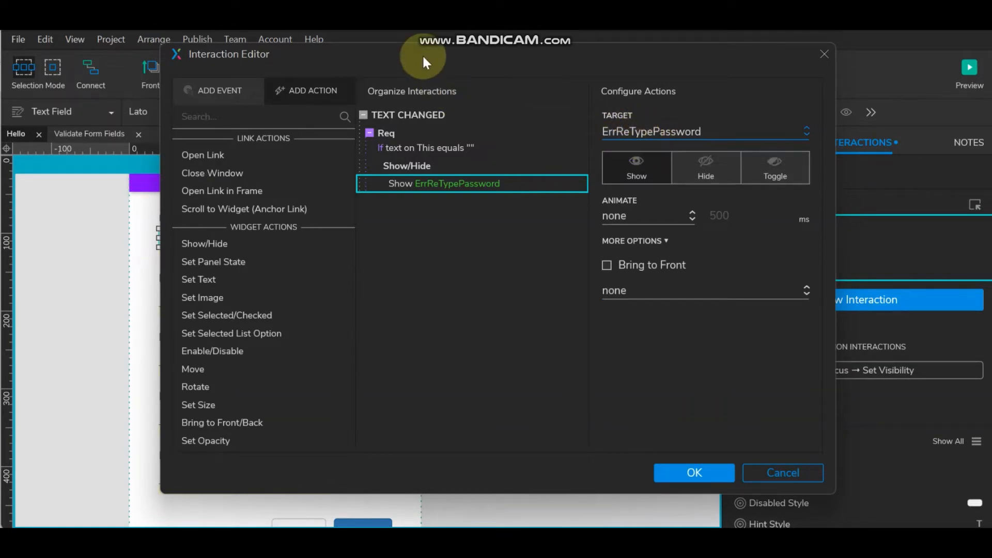
pyautogui.moveTo(424, 55); pyautogui.dragTo(569, 72)
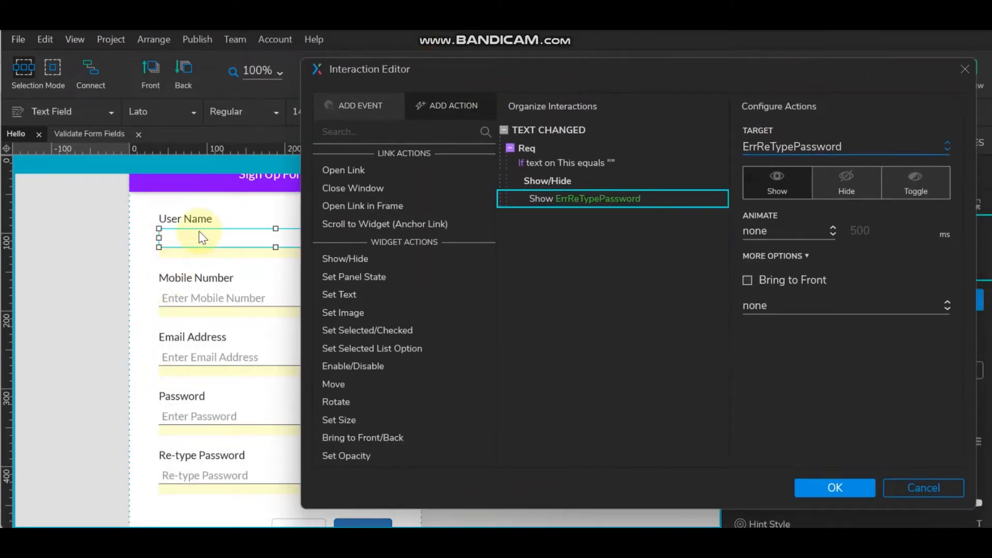
pyautogui.click(796, 147)
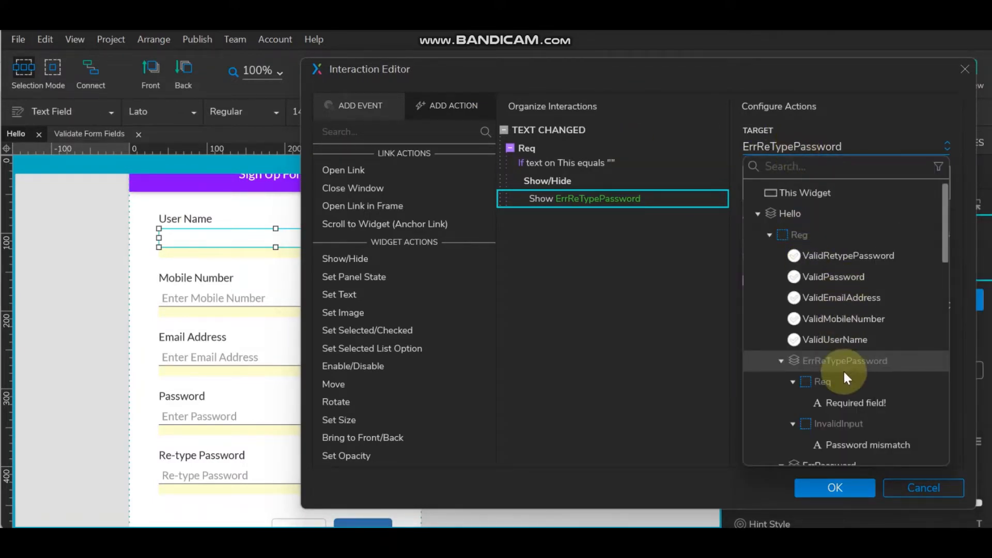
pyautogui.click(780, 357)
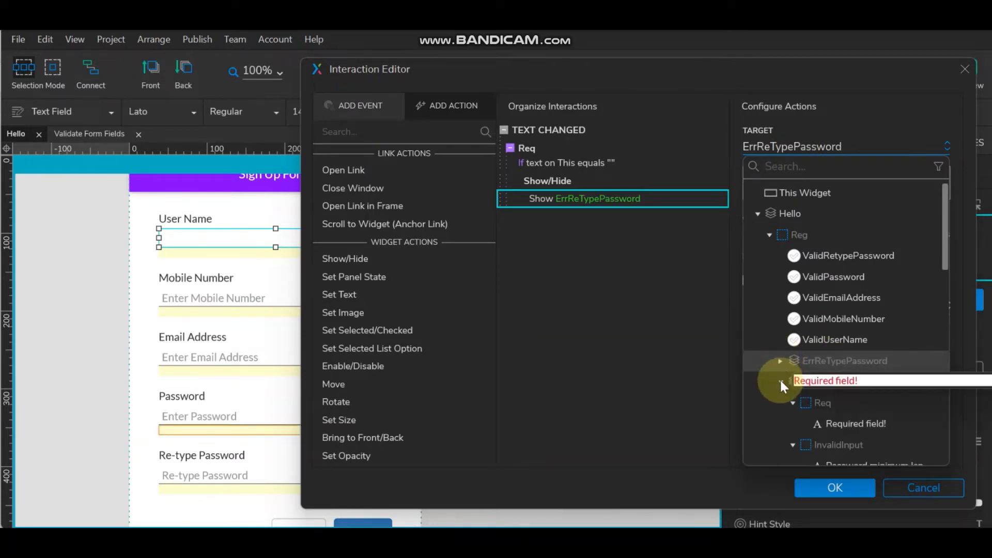
pyautogui.click(780, 380)
pyautogui.click(779, 402)
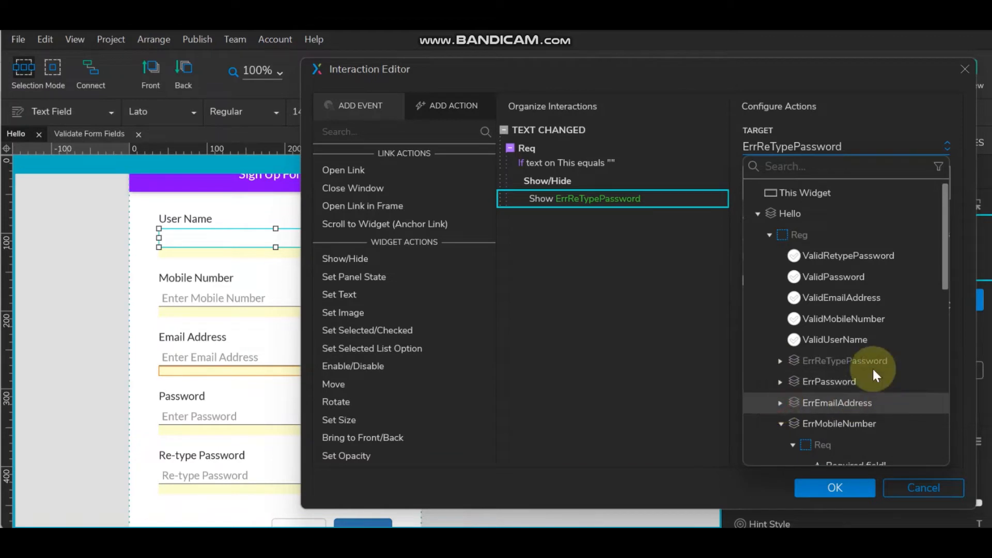
pyautogui.scroll(-2, 868, 367)
pyautogui.click(781, 330)
pyautogui.click(781, 332)
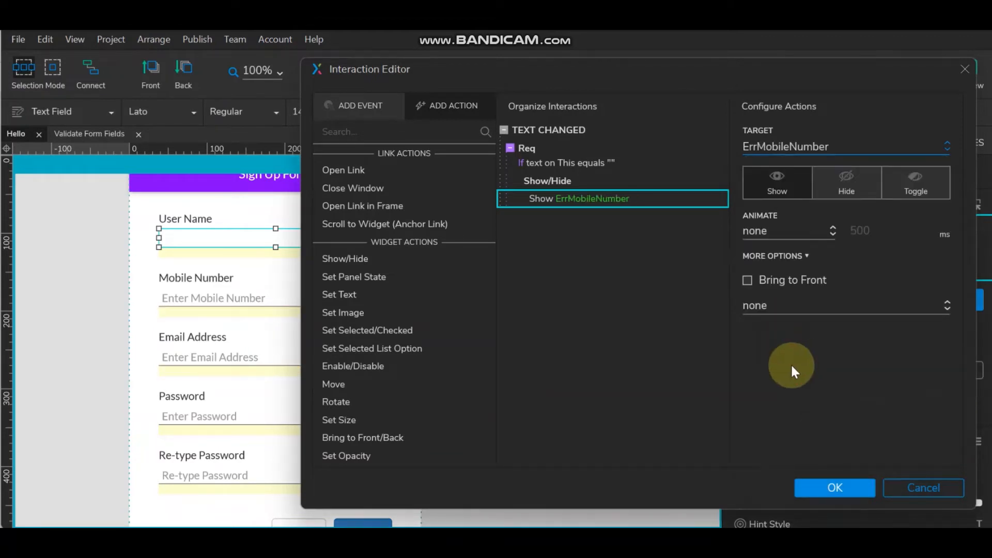
pyautogui.click(823, 144)
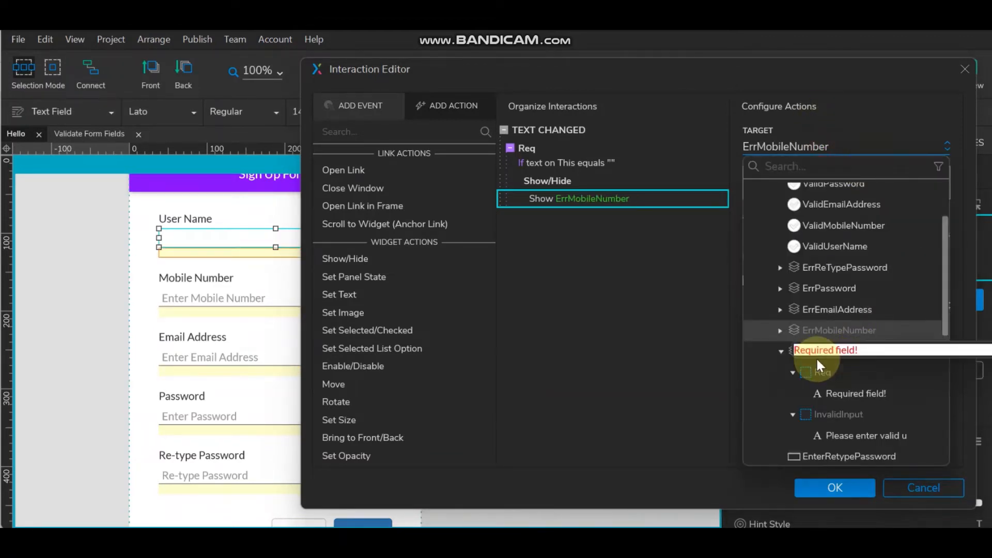
pyautogui.click(792, 351)
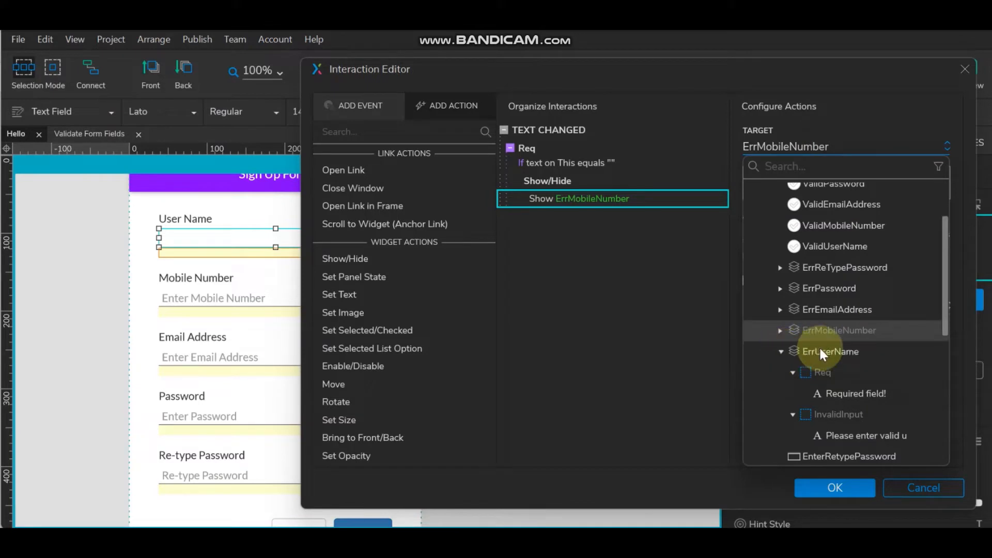
pyautogui.click(859, 352)
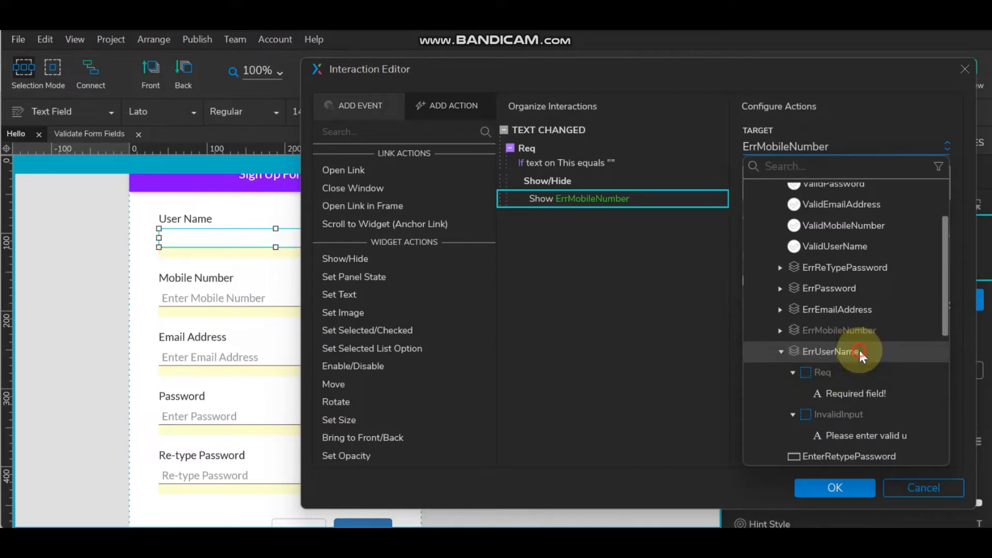
pyautogui.click(780, 351)
pyautogui.click(805, 352)
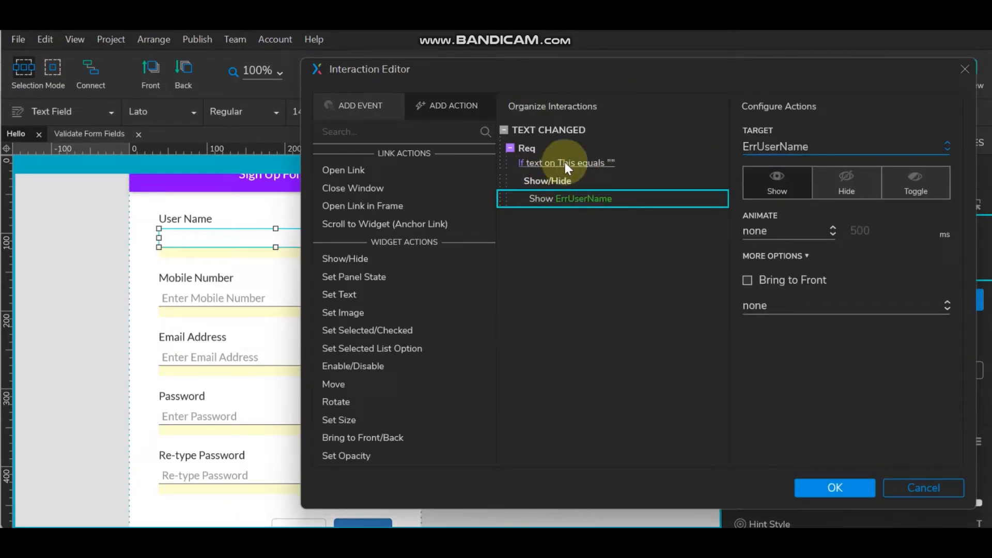
# - Add a Set Panel State action setting the ErrUserName panel to its Req state
pyautogui.click(384, 280)
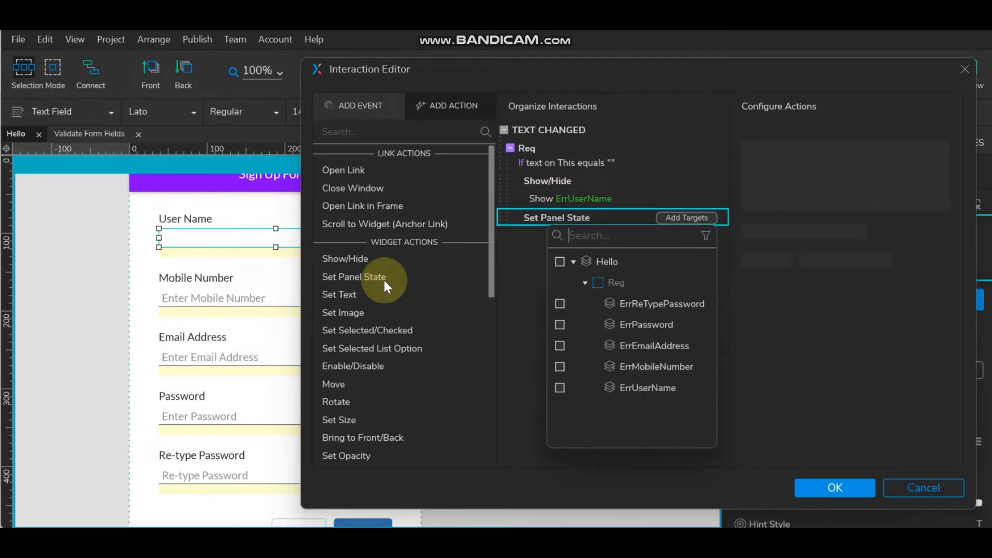
pyautogui.click(559, 387)
pyautogui.click(802, 184)
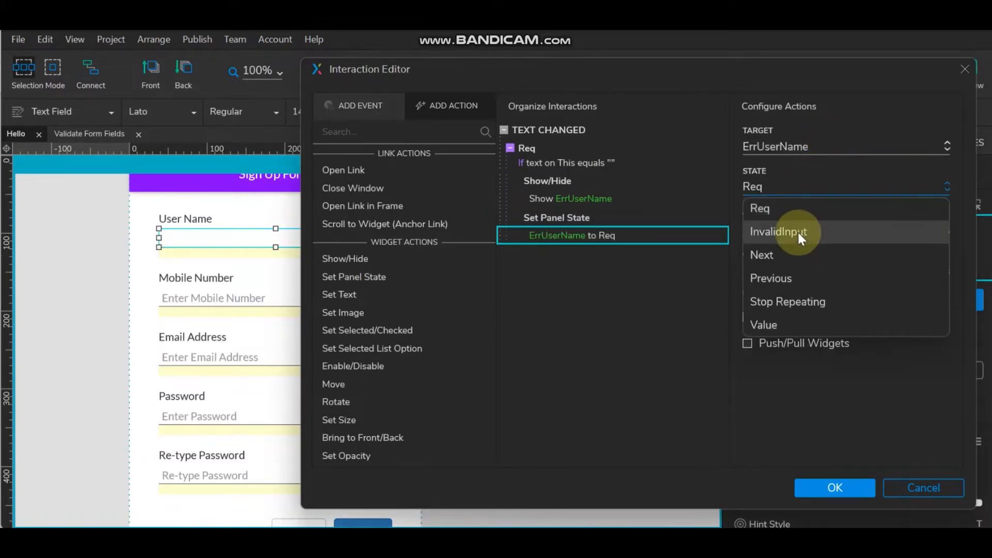
pyautogui.click(795, 207)
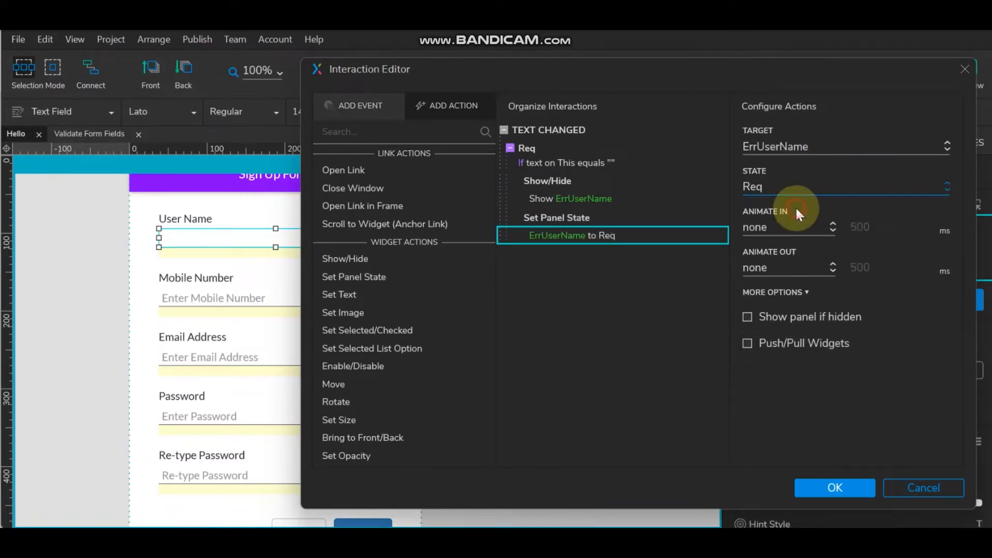
pyautogui.moveTo(505, 125)
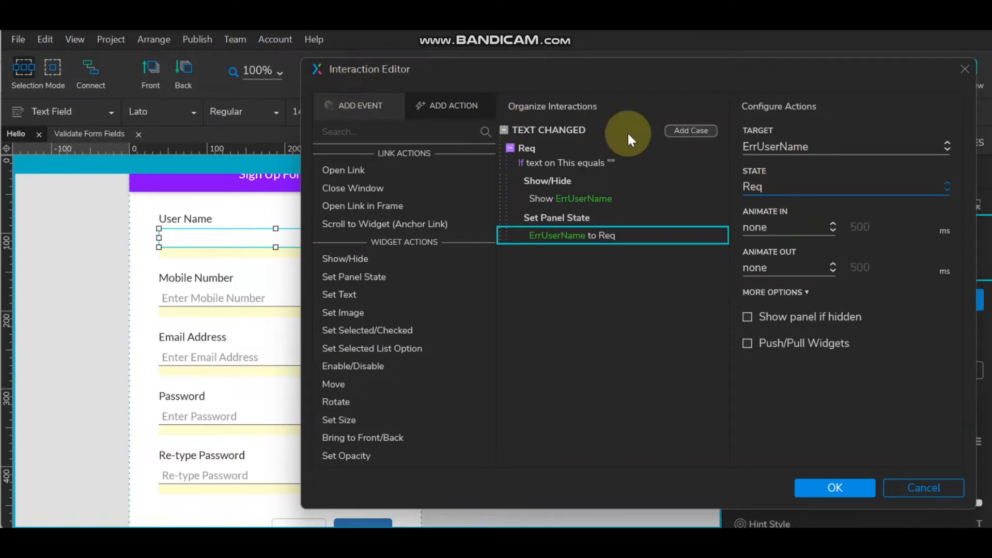
# - Add a case named Invalid with the condition: text on This is not alpha
pyautogui.click(686, 131)
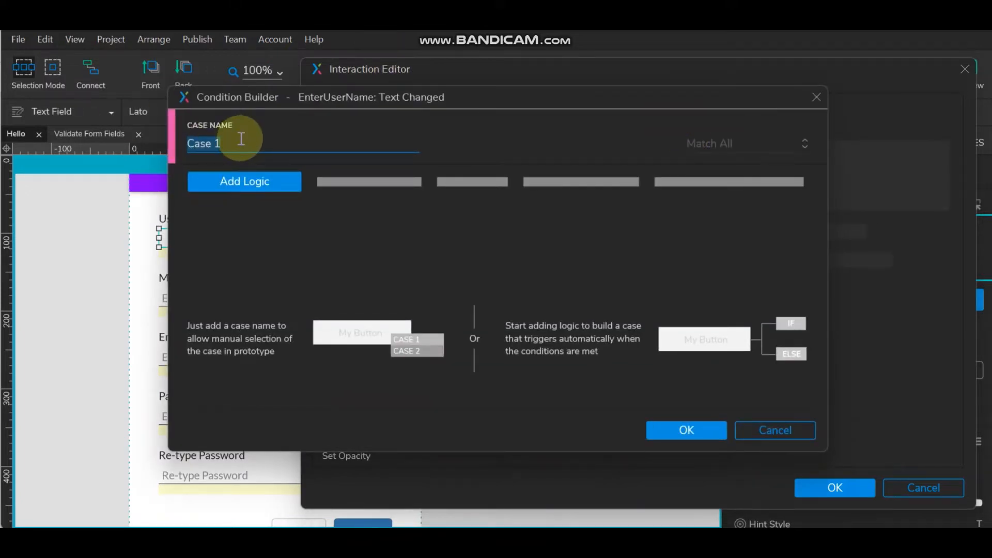
pyautogui.write('Invalid')
pyautogui.click(256, 184)
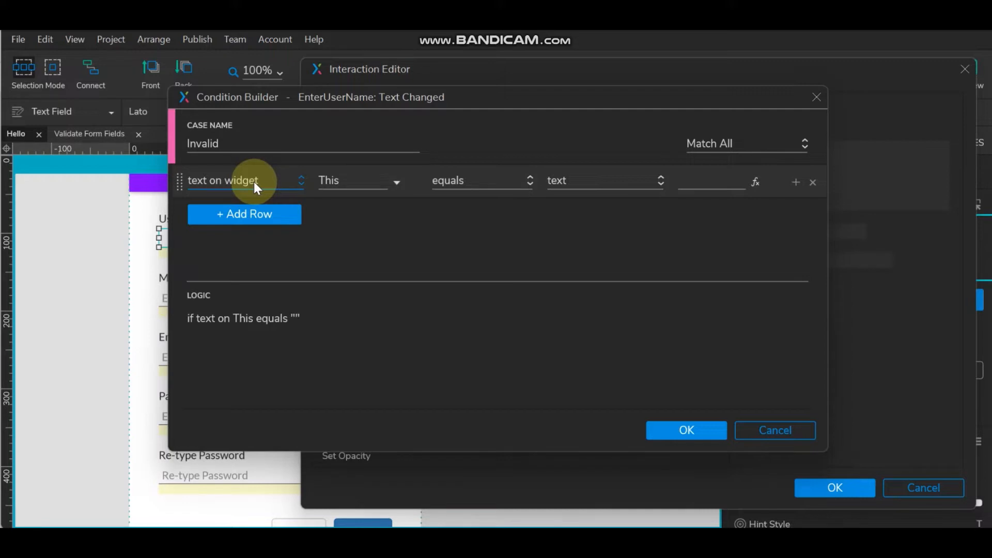
pyautogui.click(348, 184)
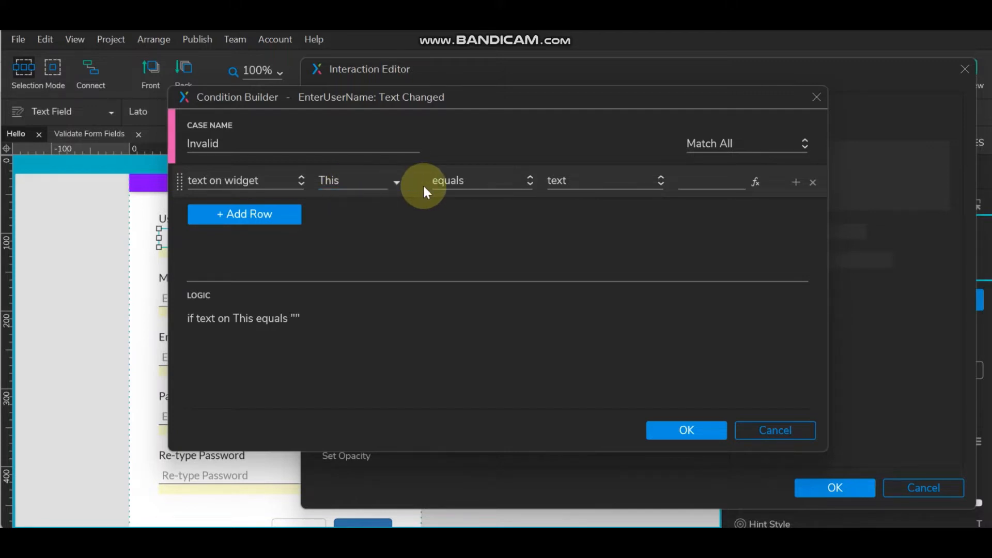
pyautogui.click(471, 190)
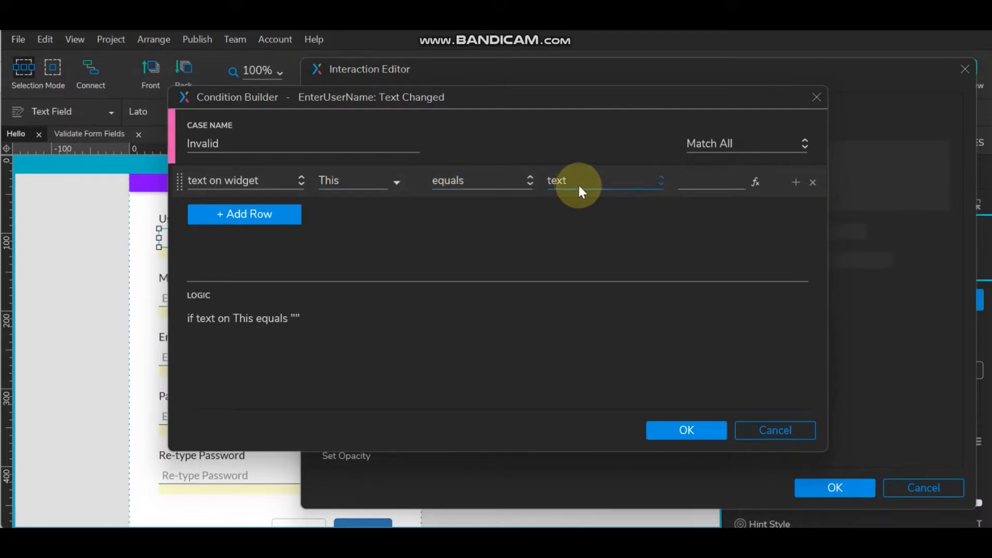
pyautogui.click(491, 182)
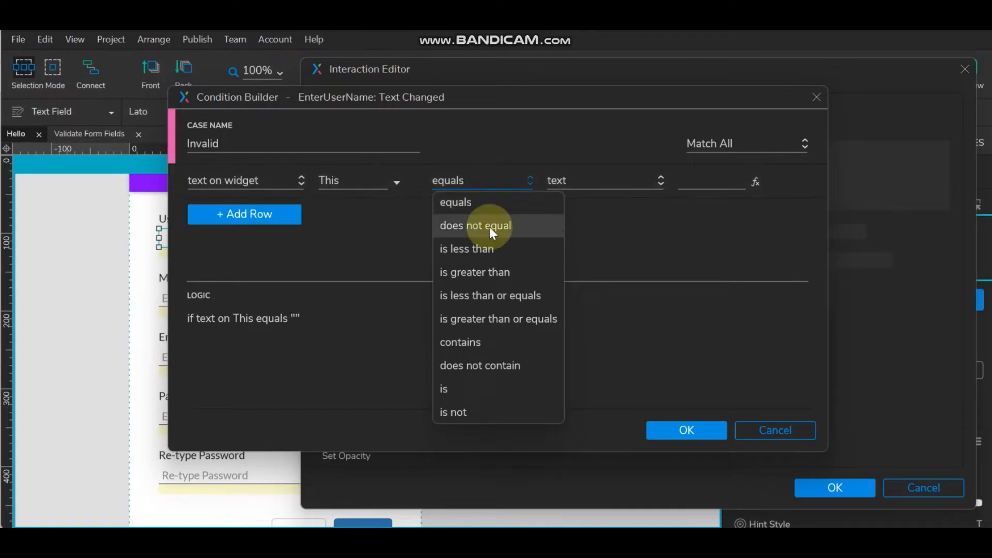
pyautogui.click(485, 379)
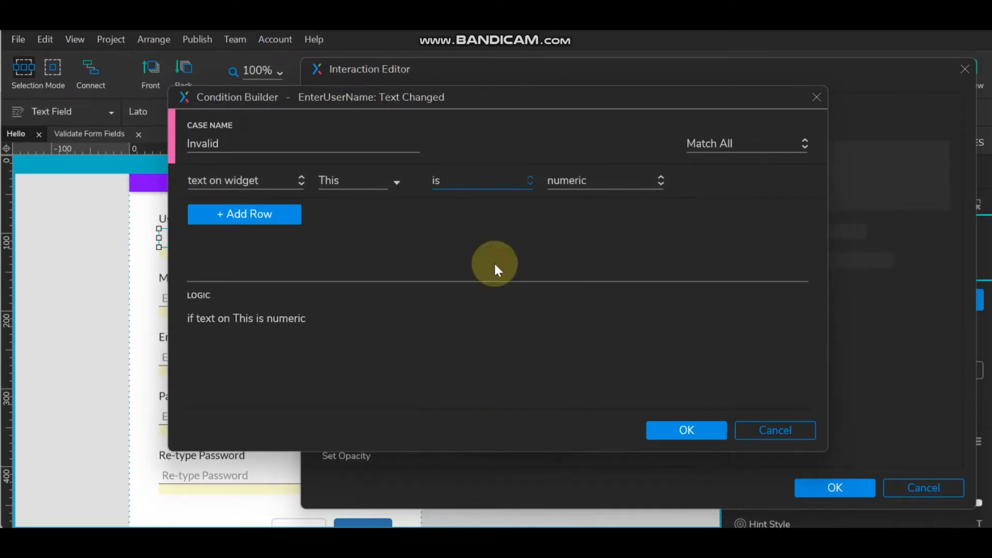
pyautogui.click(617, 179)
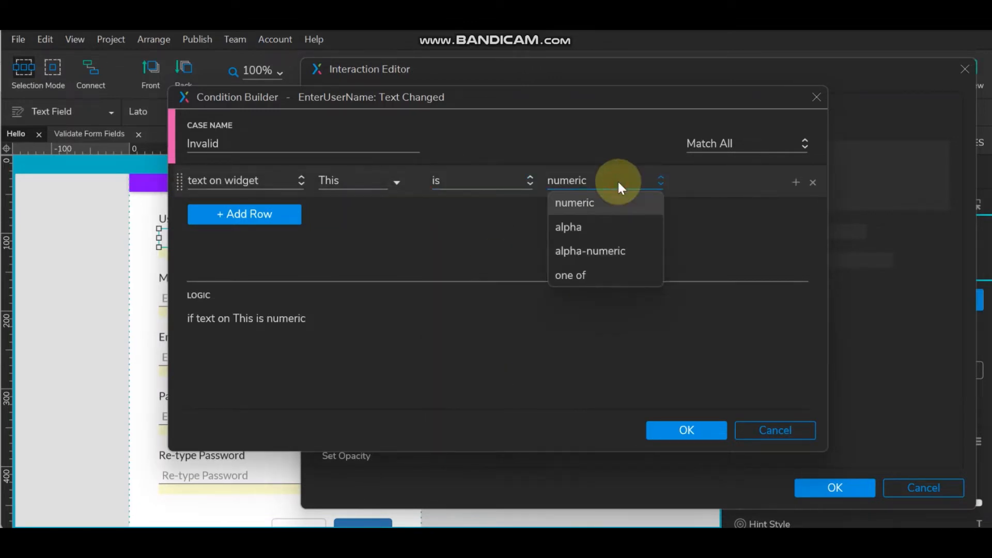
pyautogui.click(611, 229)
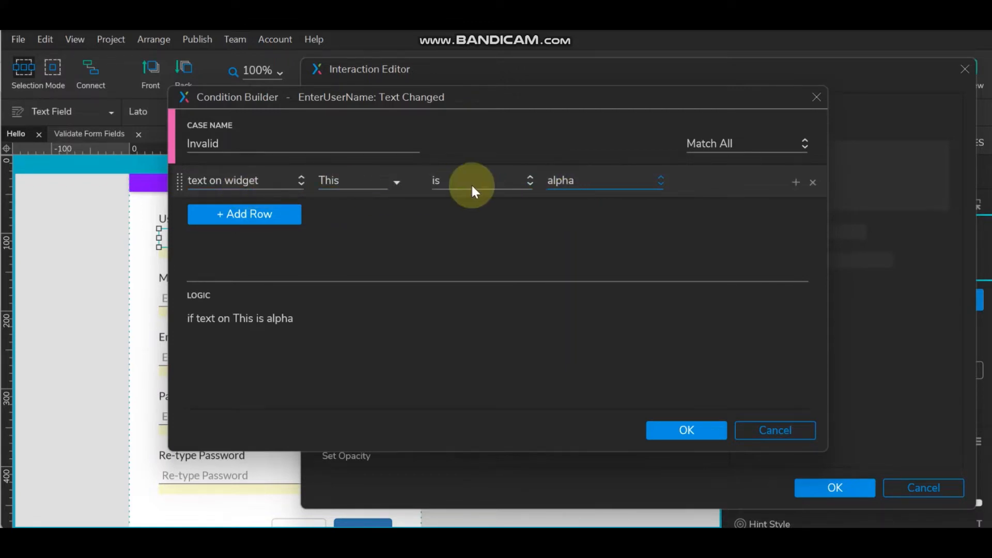
pyautogui.click(530, 182)
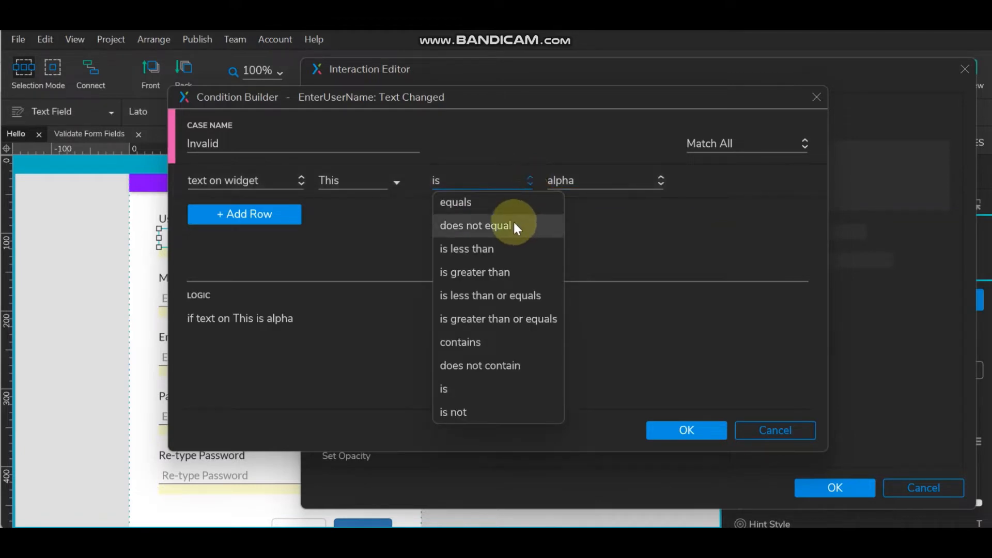
pyautogui.click(487, 411)
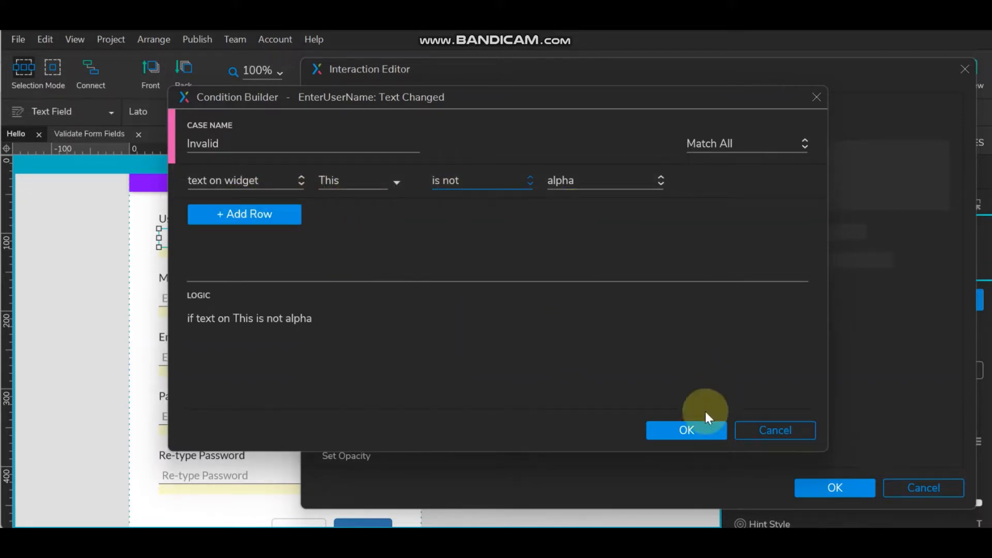
pyautogui.click(698, 429)
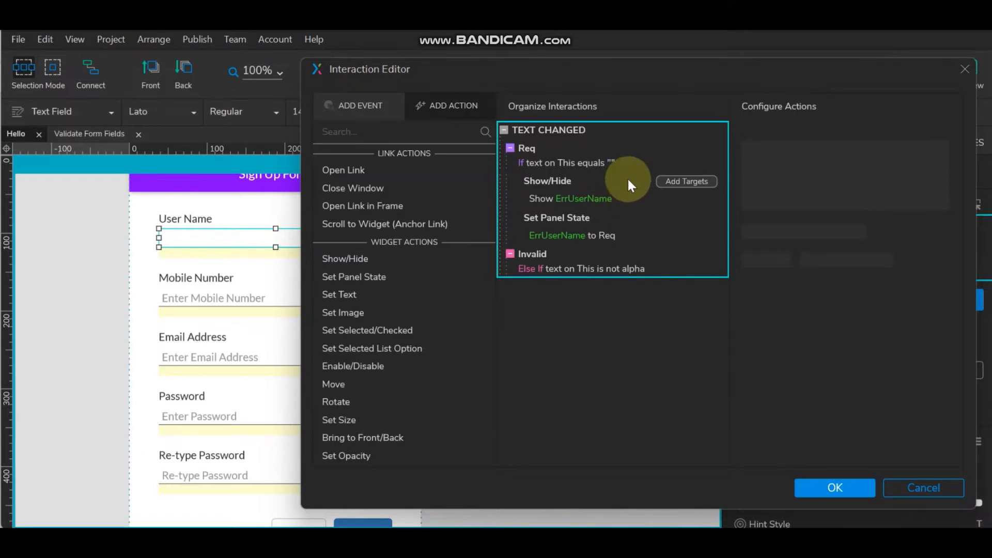
# - Copy Req's Show ErrUserName and Set Panel State actions into Invalid, using state InvalidInput
pyautogui.click(598, 179)
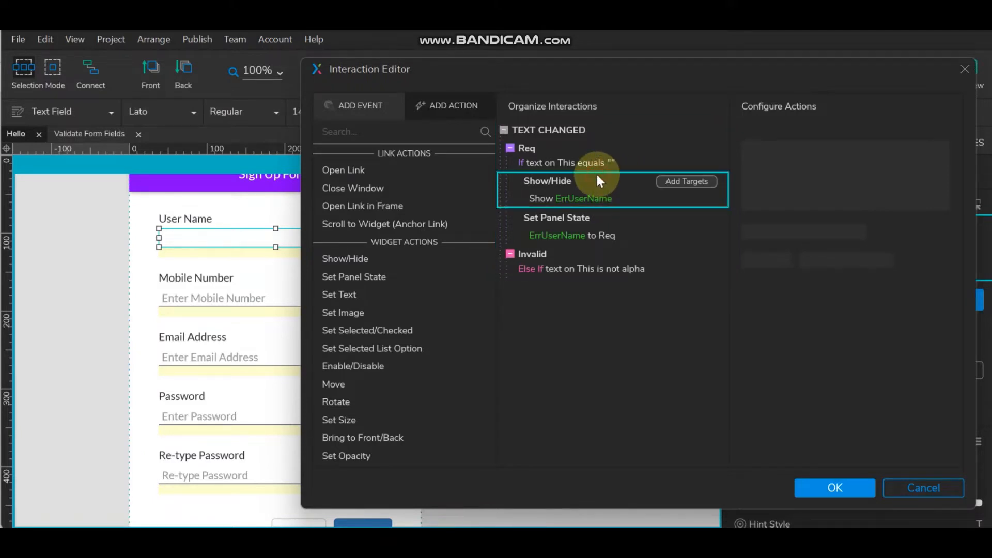
pyautogui.keyDown('ctrl'); pyautogui.click(611, 220); pyautogui.keyUp('ctrl')
pyautogui.hotkey('ctrl', 'c')
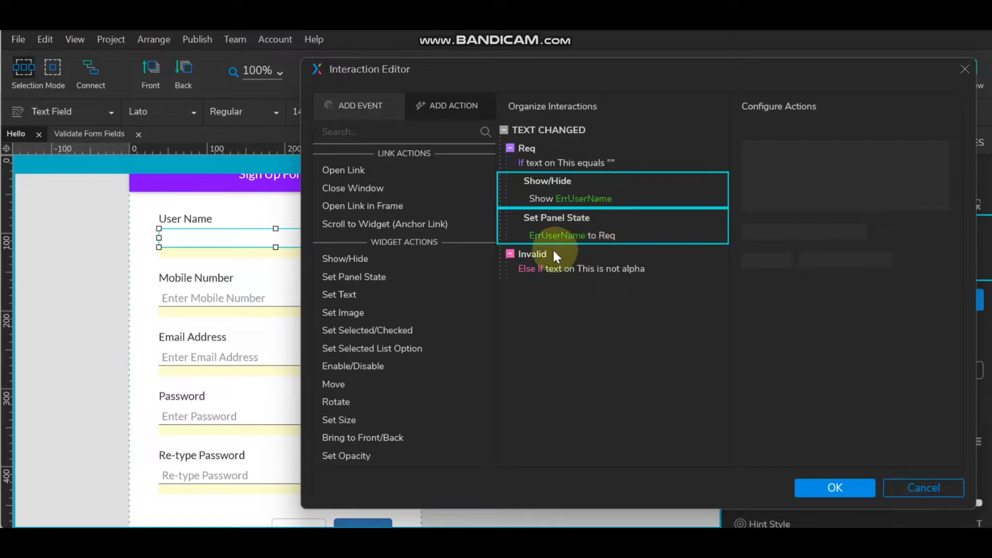
pyautogui.click(598, 259)
pyautogui.hotkey('ctrl', 'v')
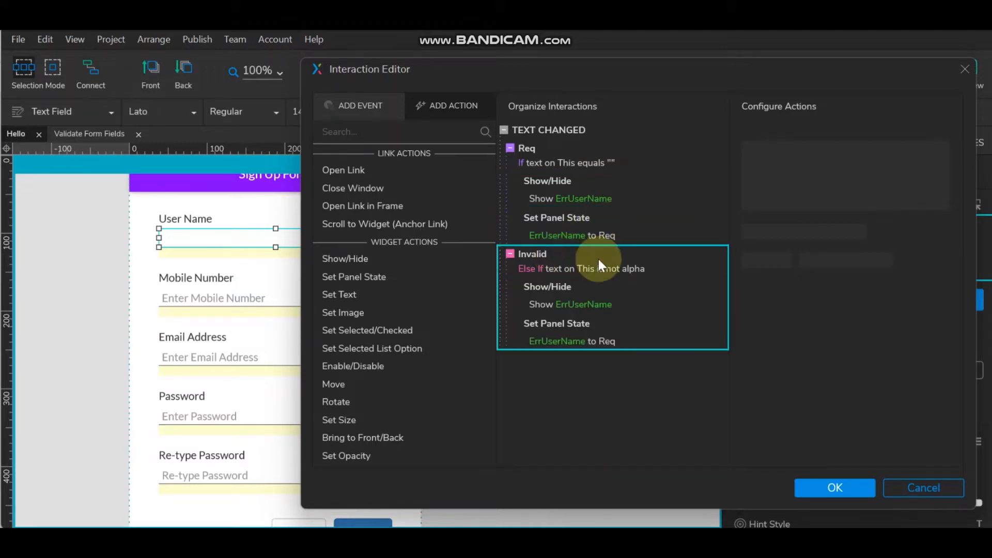
pyautogui.click(559, 339)
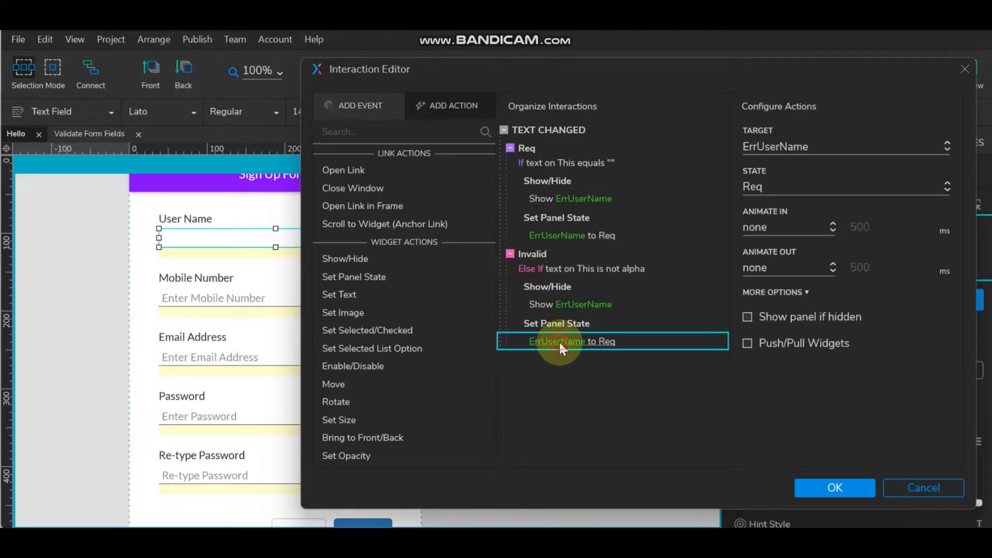
pyautogui.click(782, 184)
pyautogui.click(782, 233)
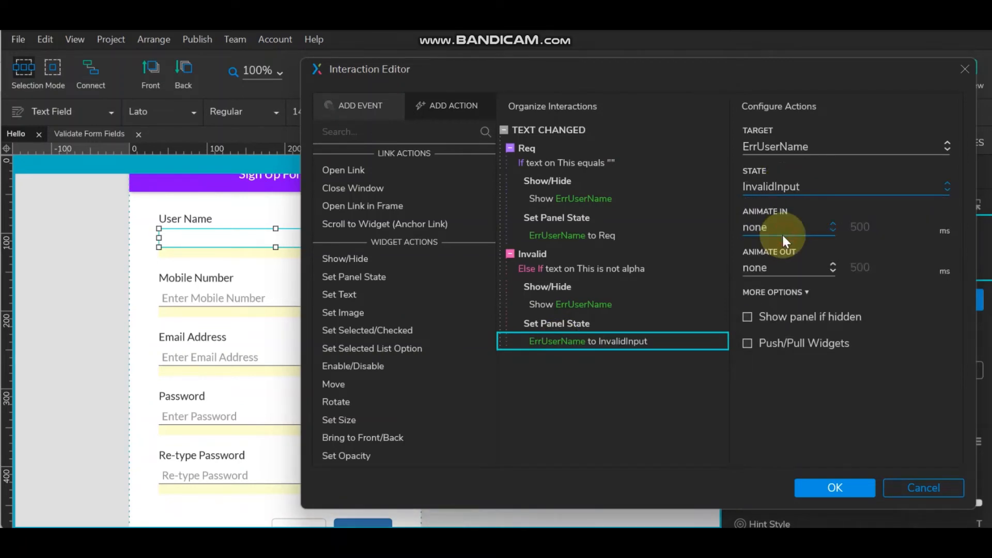
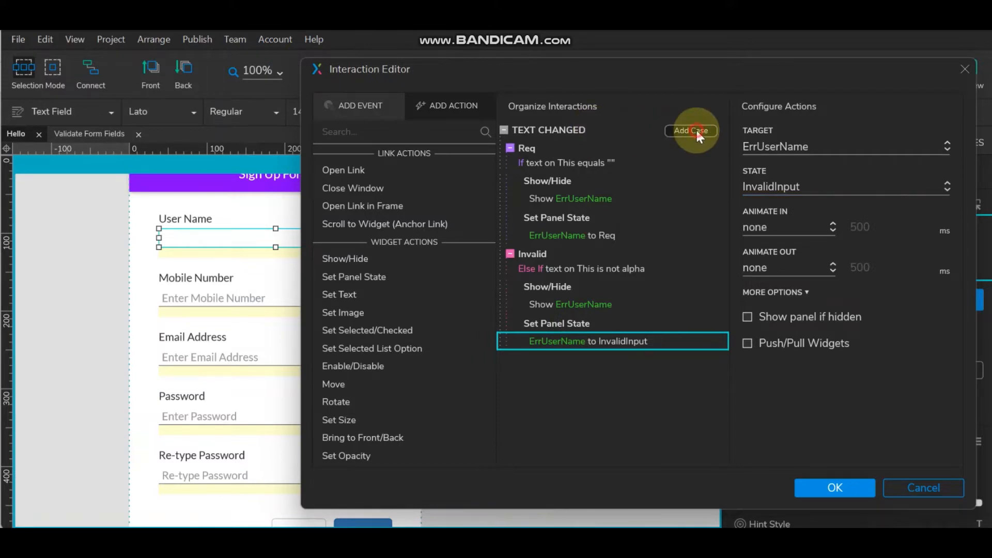
# - Add a new case to the Text Changed event and name it Valid
pyautogui.click(696, 132)
pyautogui.click(242, 144)
pyautogui.moveTo(241, 145); pyautogui.dragTo(187, 144)
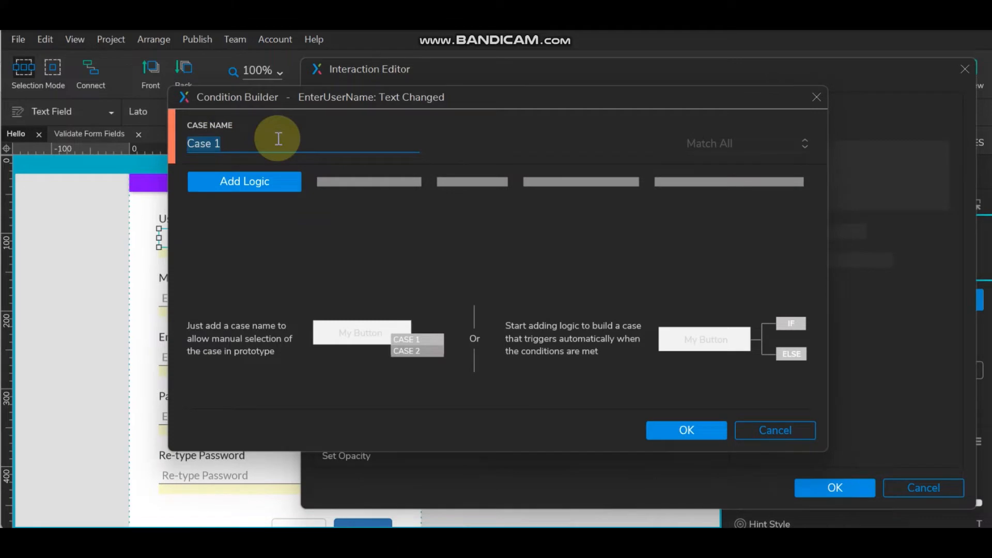
pyautogui.write('Valid')
# - Give Valid two conditions: text on This is alpha and text does not equal empty
pyautogui.click(260, 184)
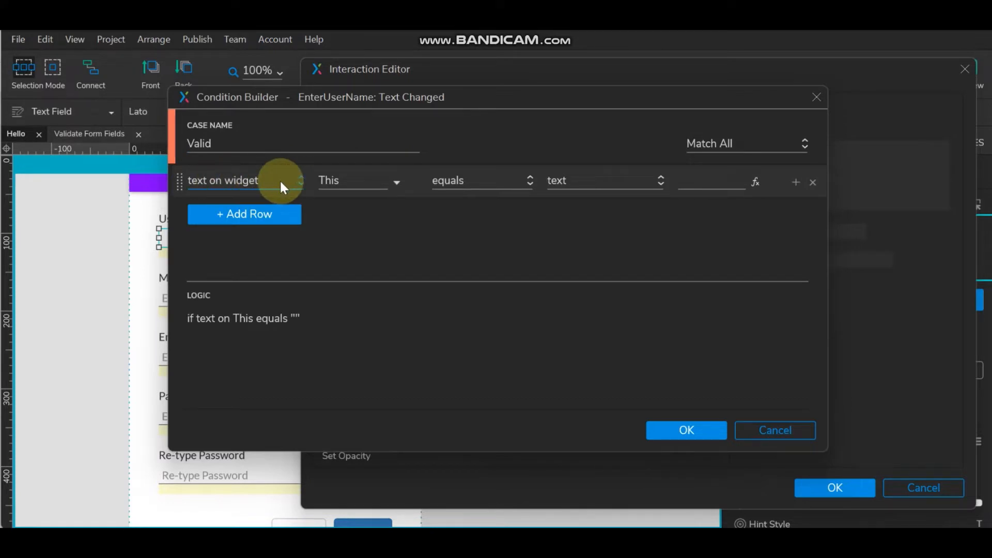
pyautogui.click(510, 185)
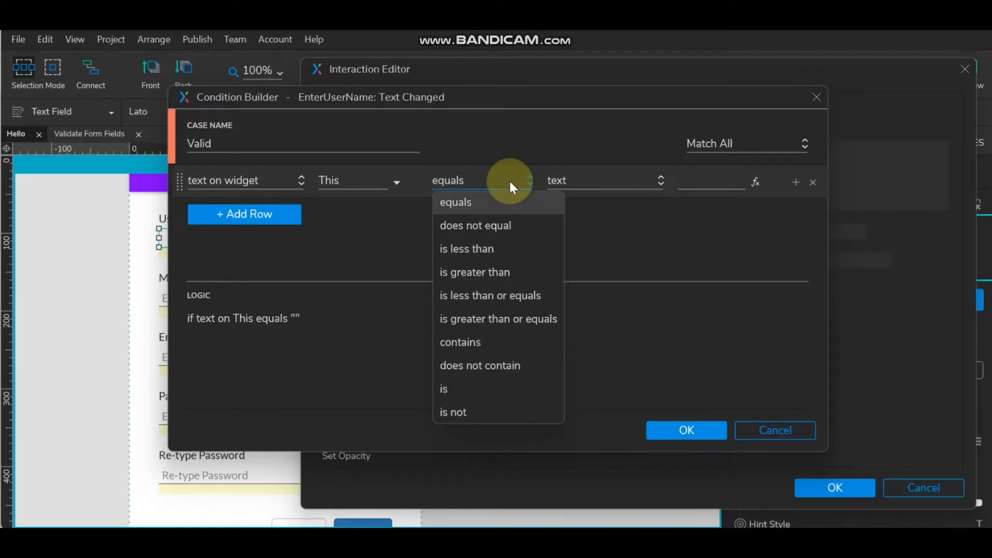
pyautogui.click(491, 388)
pyautogui.click(605, 181)
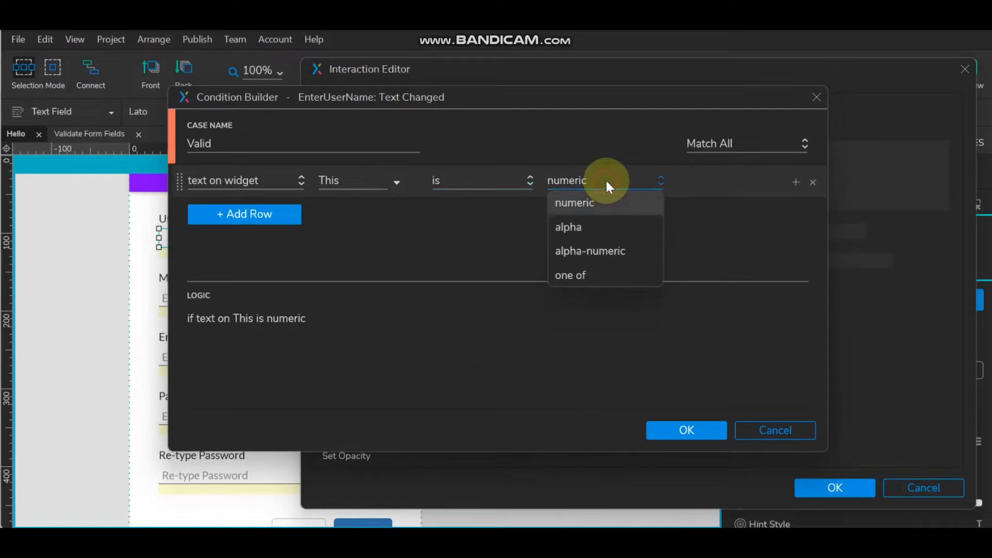
pyautogui.click(593, 226)
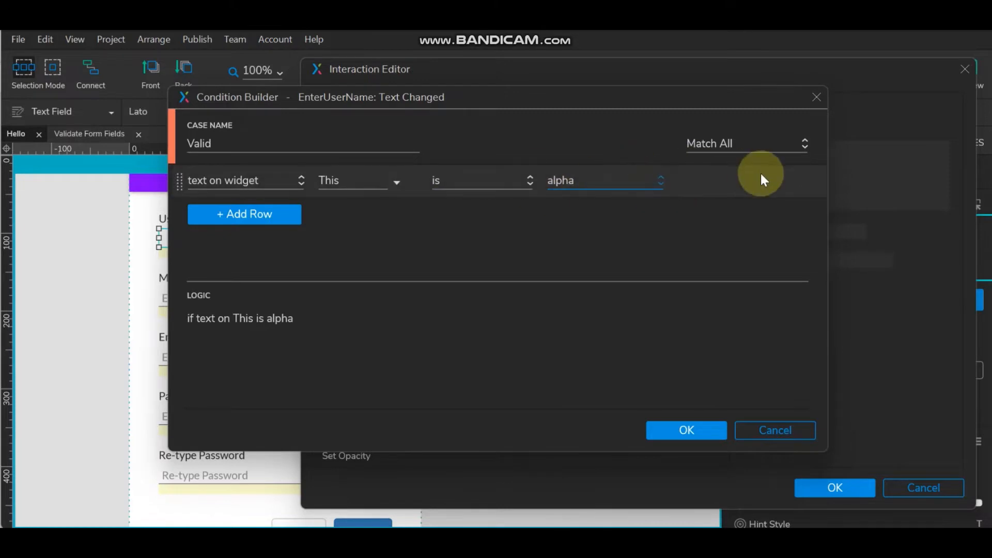
pyautogui.click(795, 182)
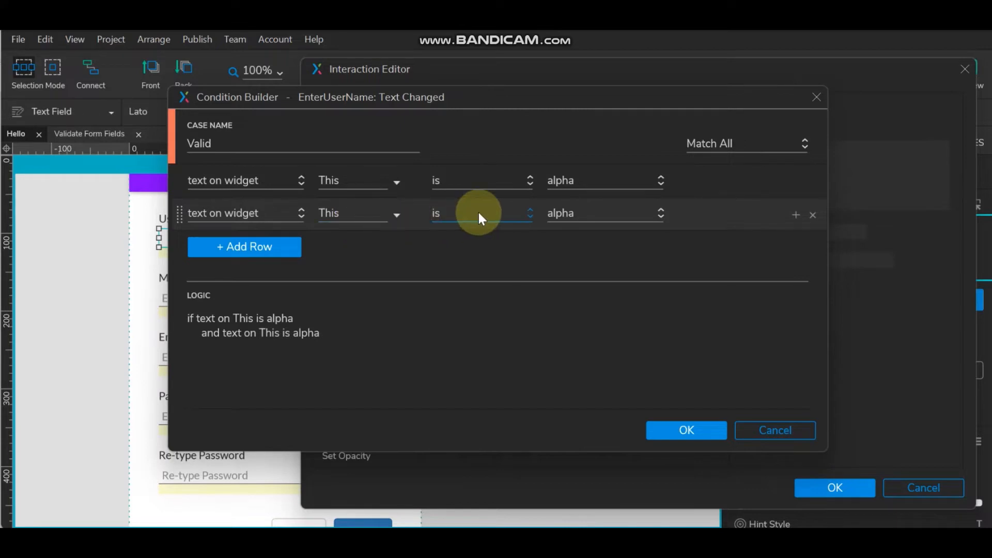
pyautogui.click(509, 210)
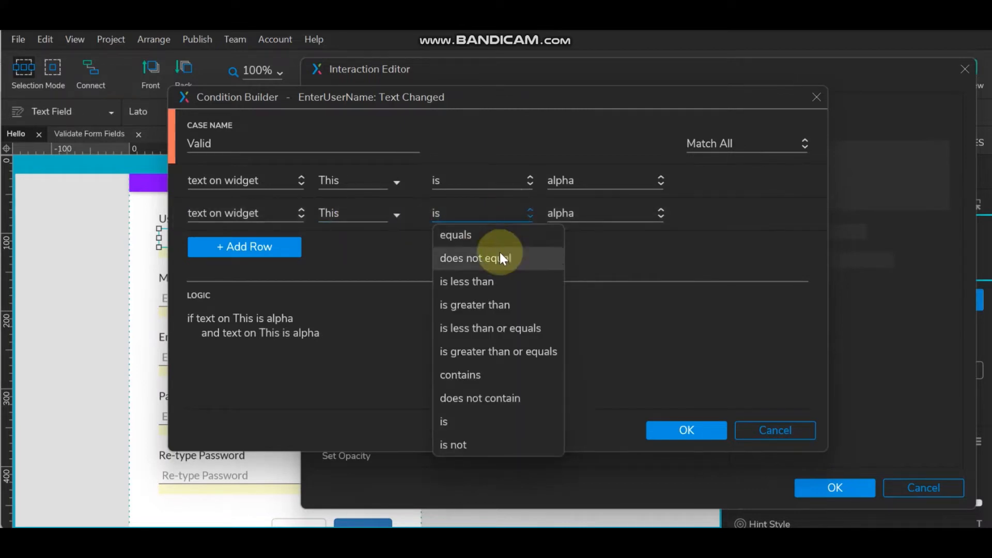
pyautogui.click(499, 257)
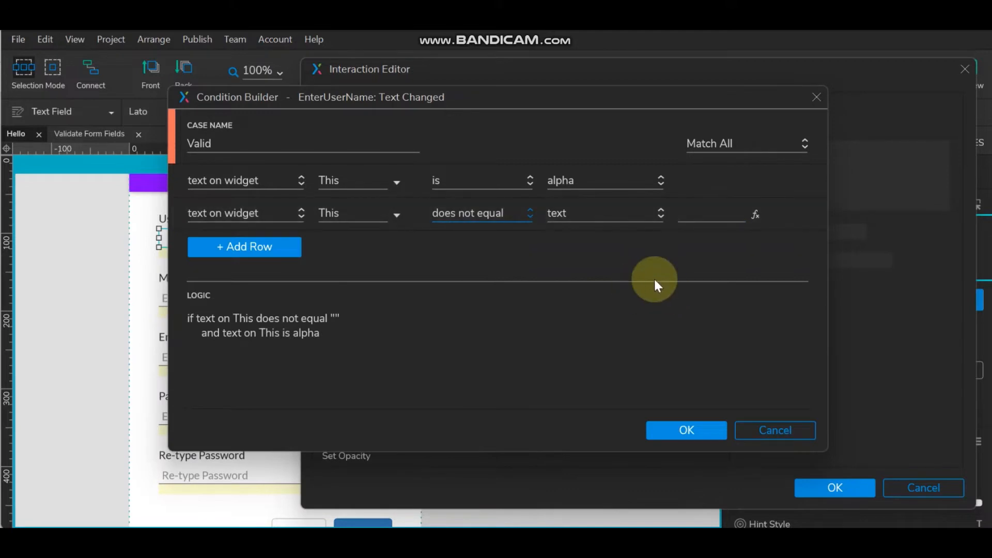
pyautogui.click(691, 429)
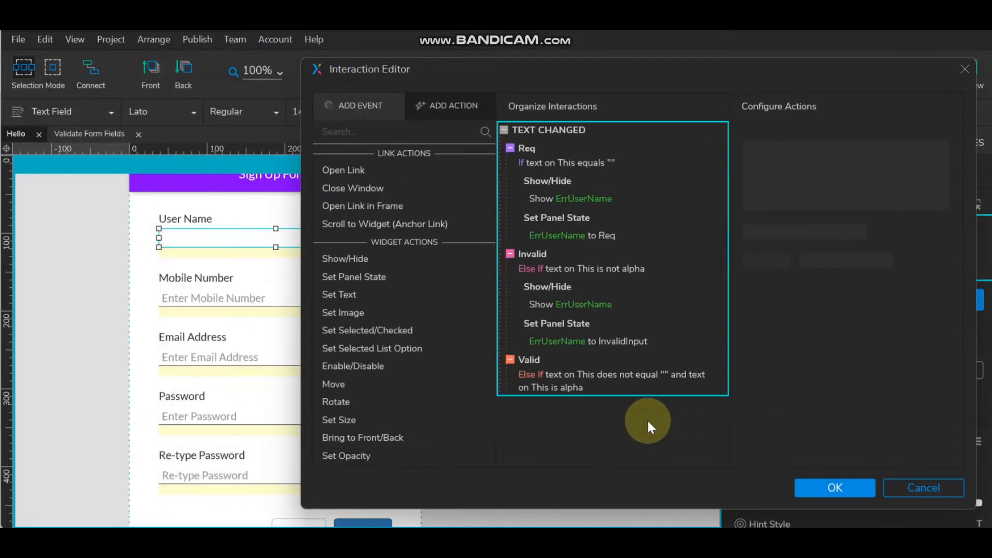
# - Add a Show ValidUserName action to the Valid case
pyautogui.click(395, 261)
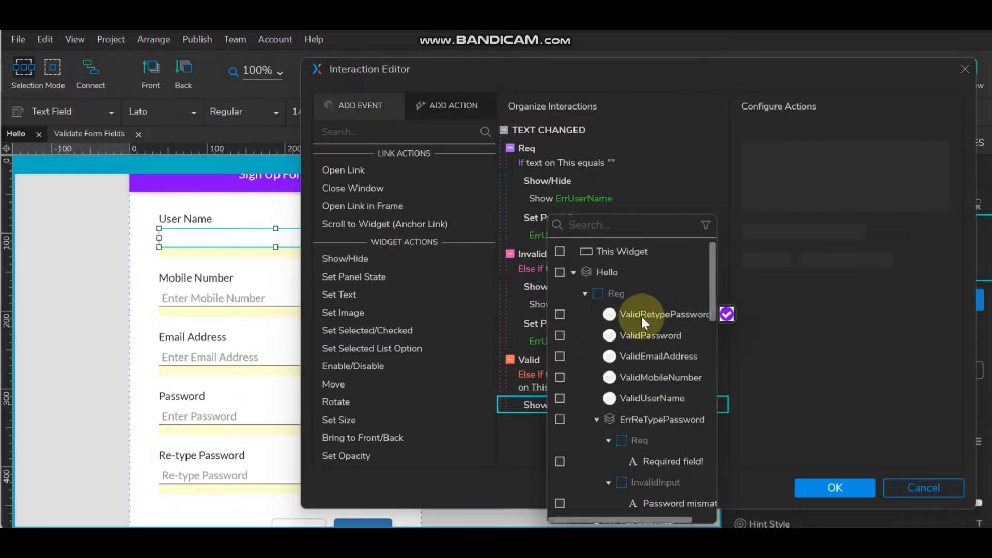
pyautogui.click(560, 398)
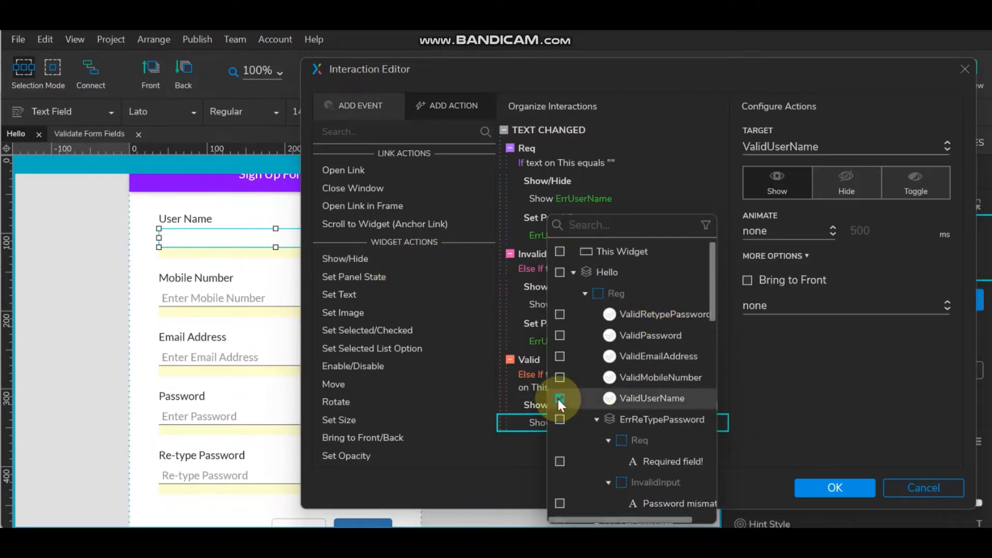
pyautogui.click(798, 336)
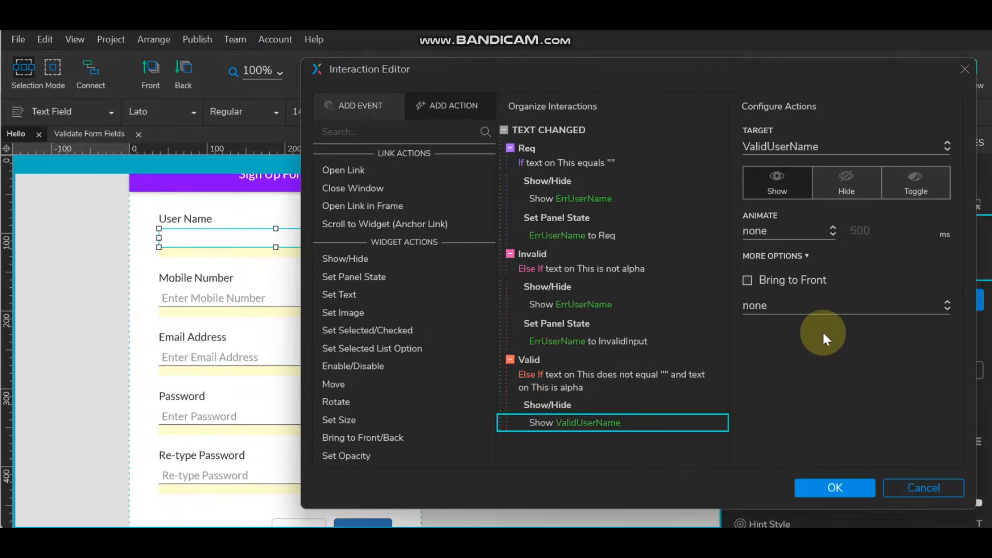
# - Copy Show ErrUserName into the Valid case and change it to Hide ErrUserName
pyautogui.click(601, 287)
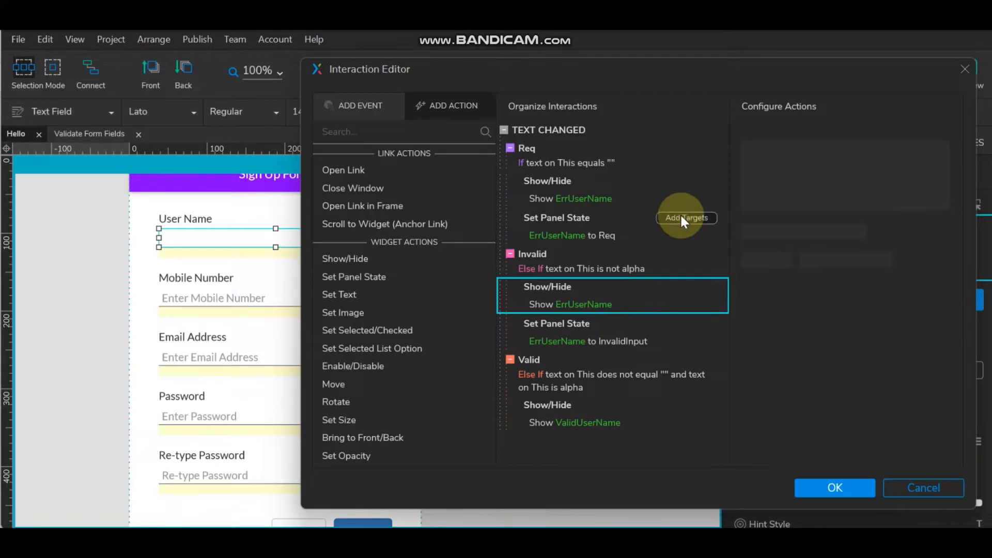
pyautogui.click(558, 405)
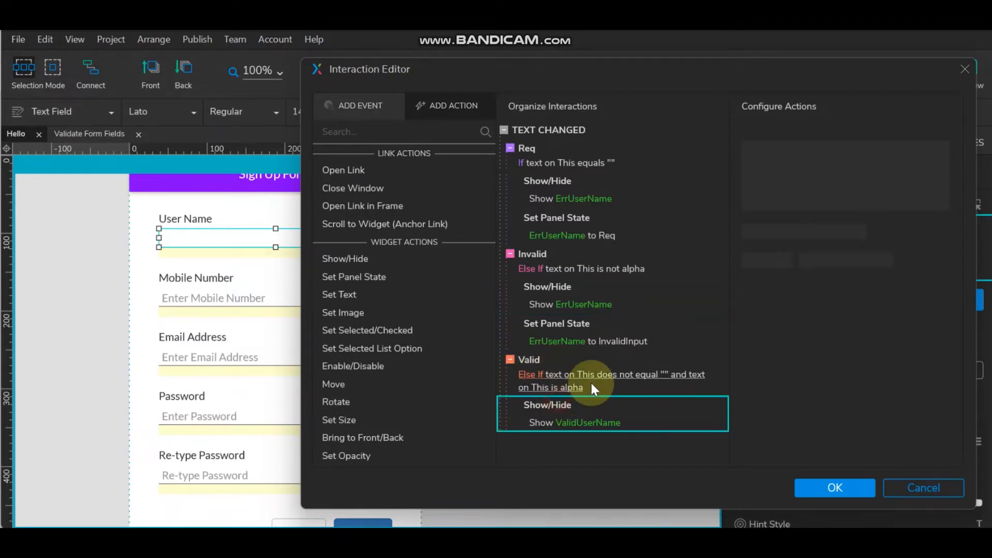
pyautogui.hotkey('ctrl', 'v')
pyautogui.scroll(-2, 642, 312)
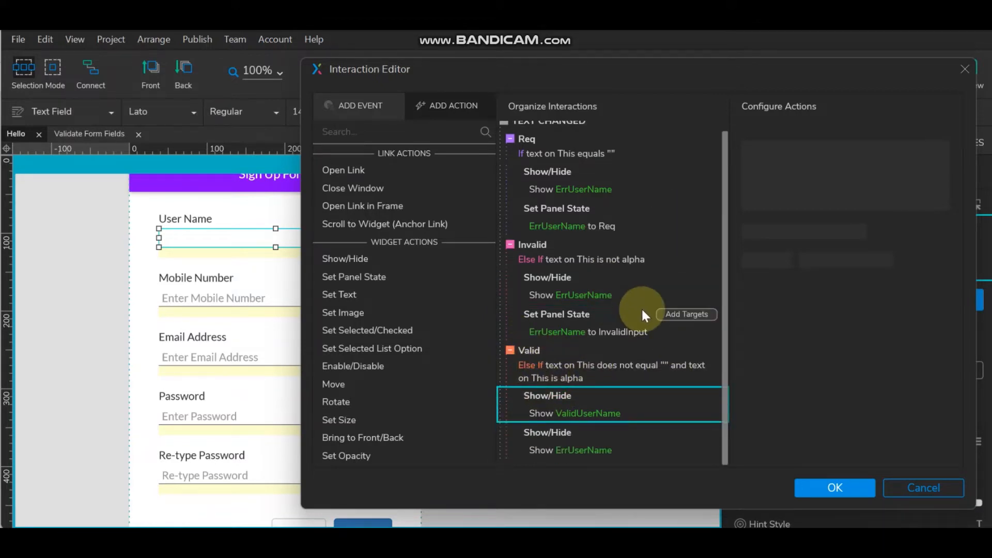
pyautogui.click(565, 451)
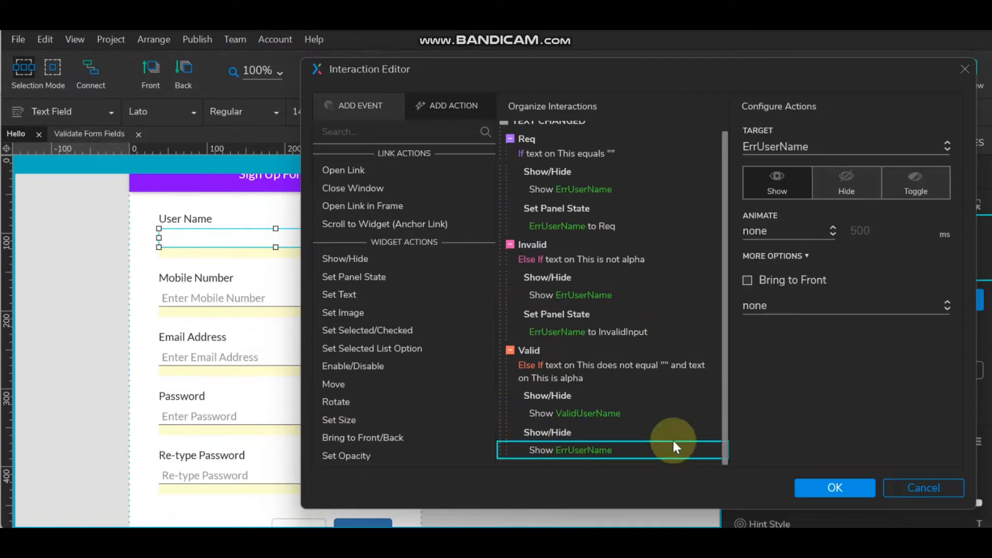
pyautogui.click(831, 176)
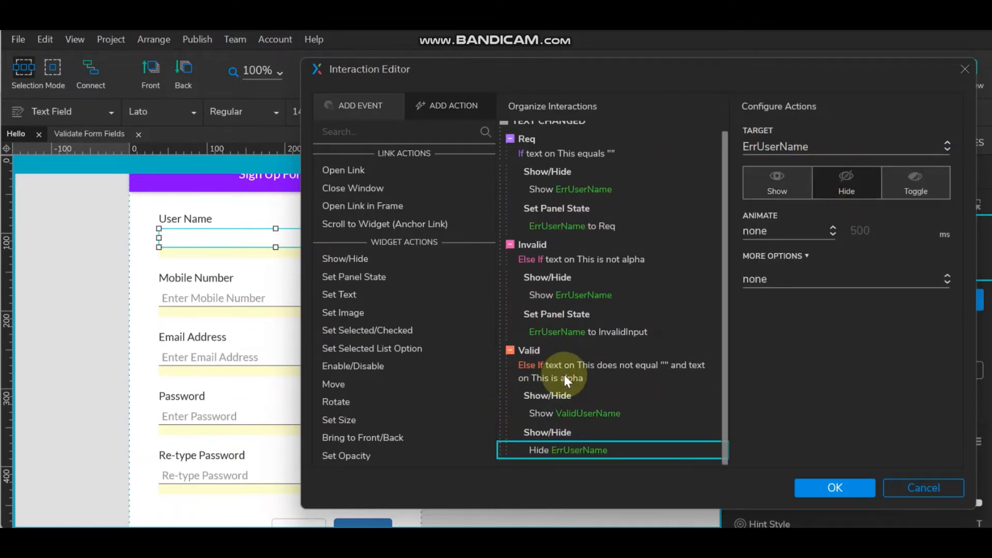
# - Delete the Show ValidUserName copy mistakenly pasted under Req, then apply the interactions
pyautogui.click(569, 397)
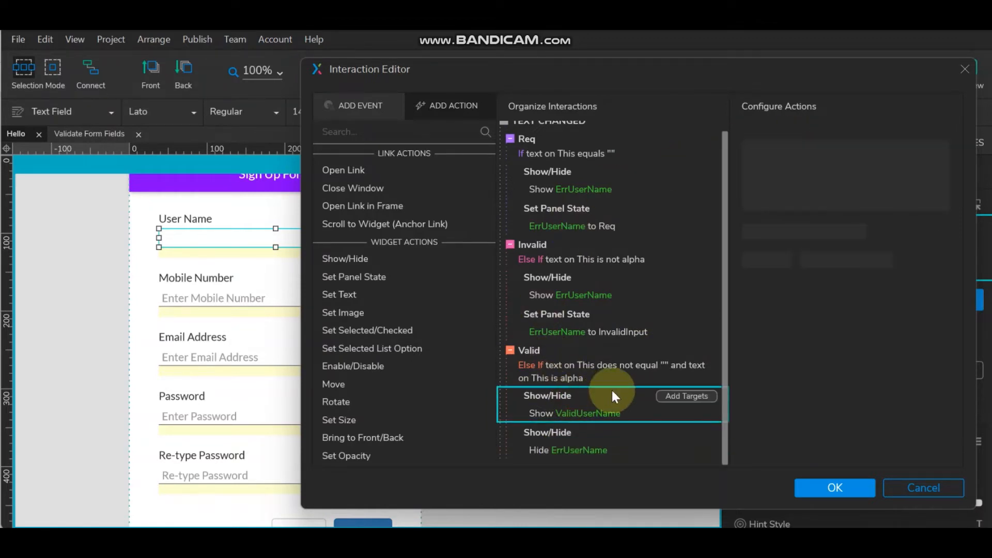
pyautogui.click(581, 207)
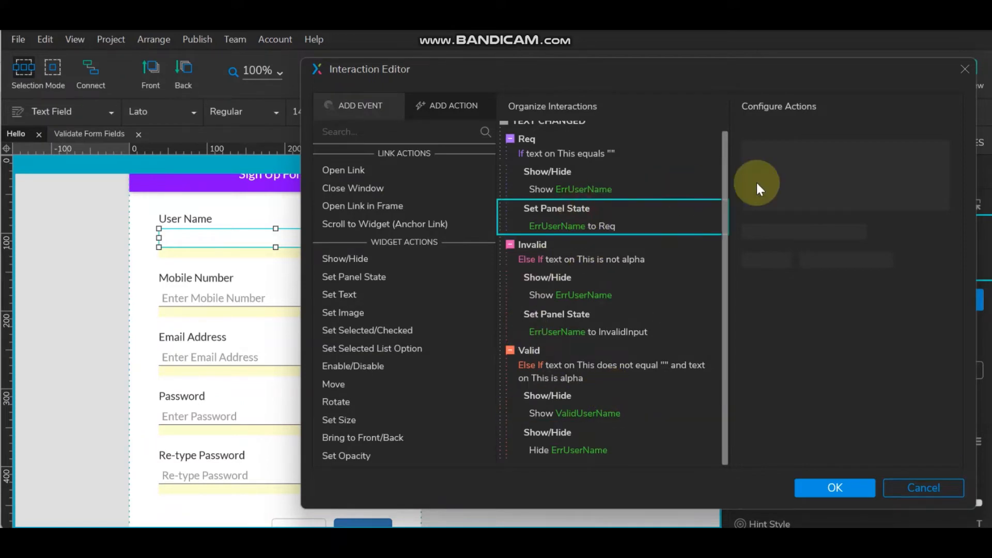
pyautogui.hotkey('ctrl', 'v')
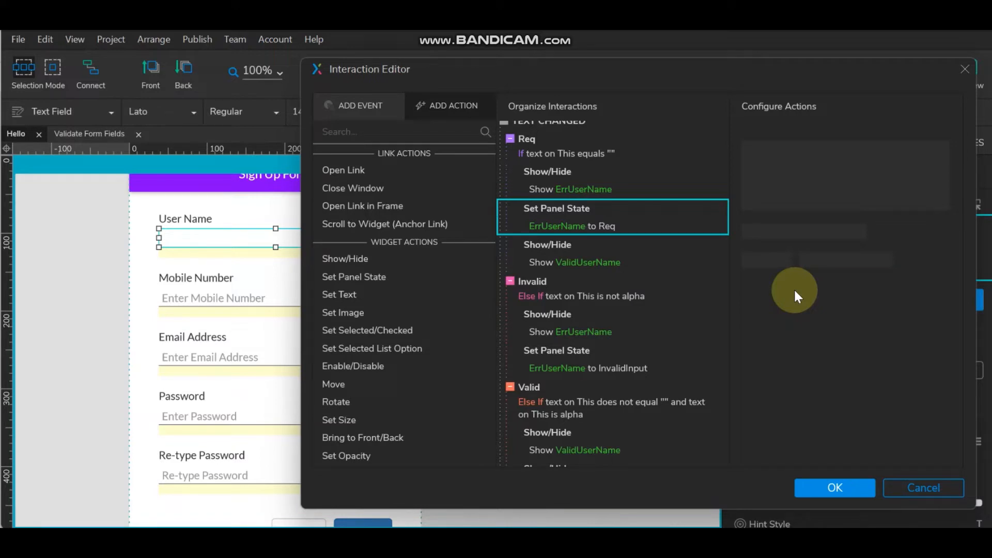
pyautogui.click(617, 248)
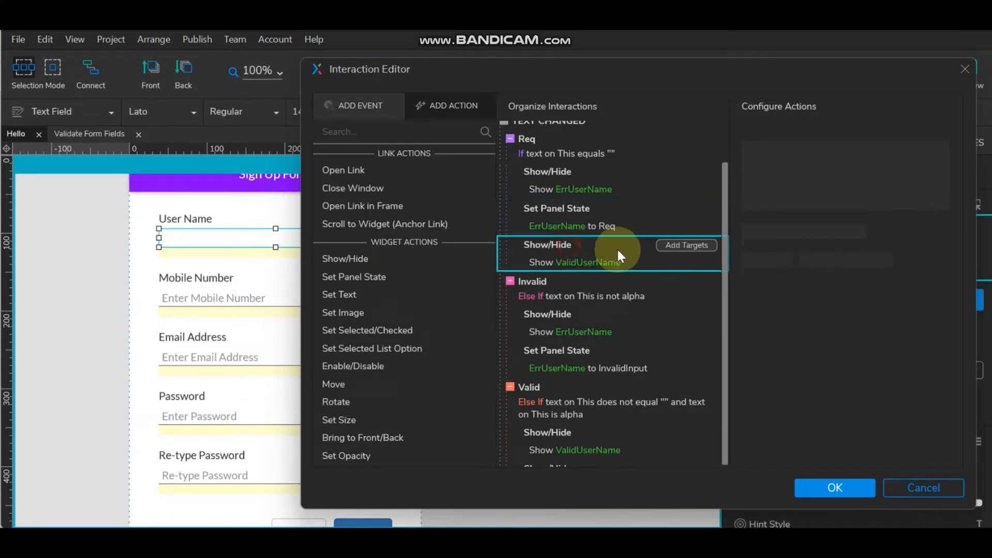
pyautogui.press('Delete')
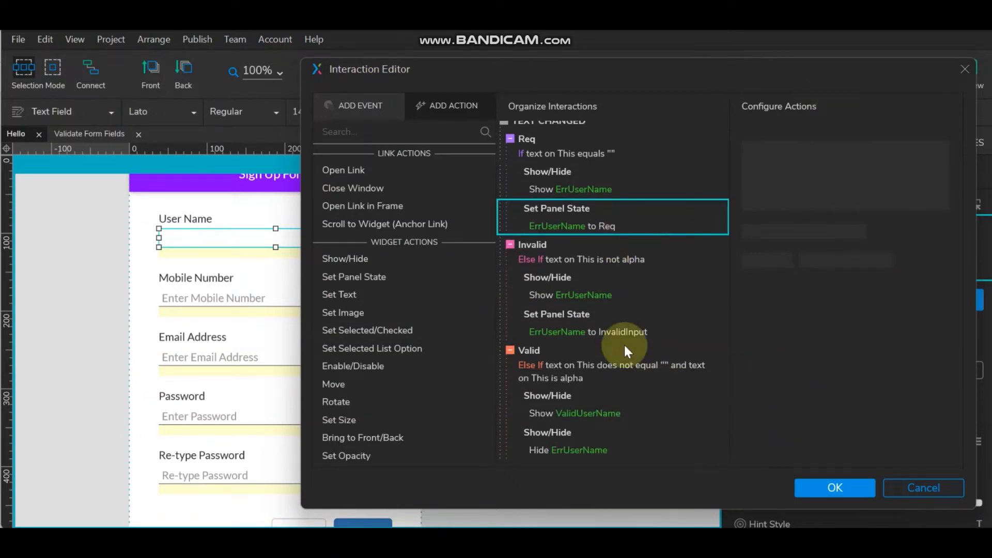
pyautogui.click(837, 481)
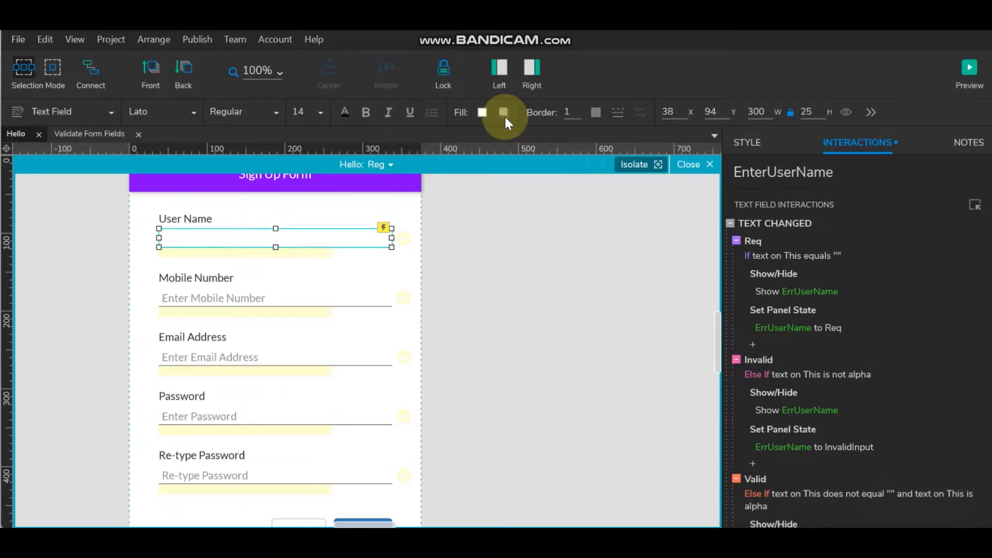
pyautogui.click(971, 67)
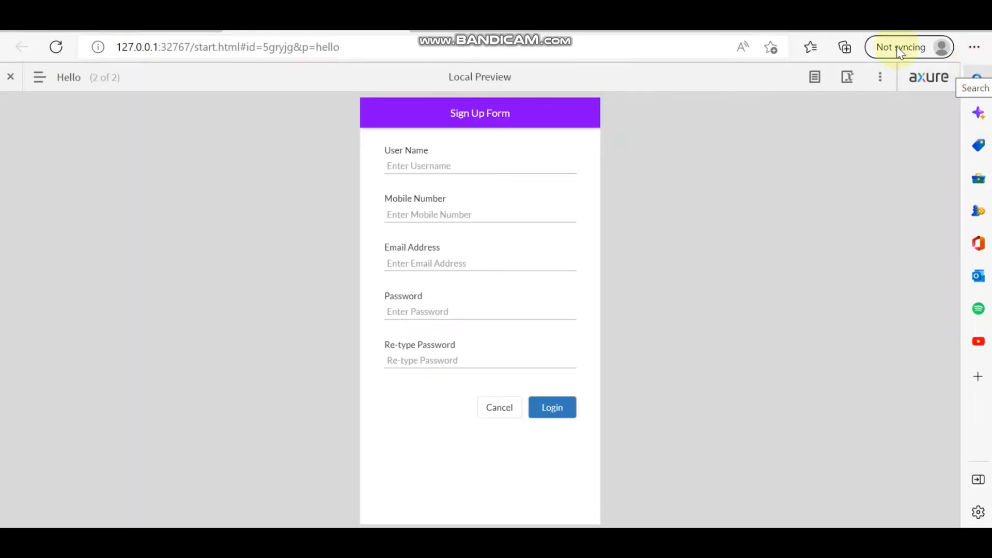
pyautogui.click(504, 165)
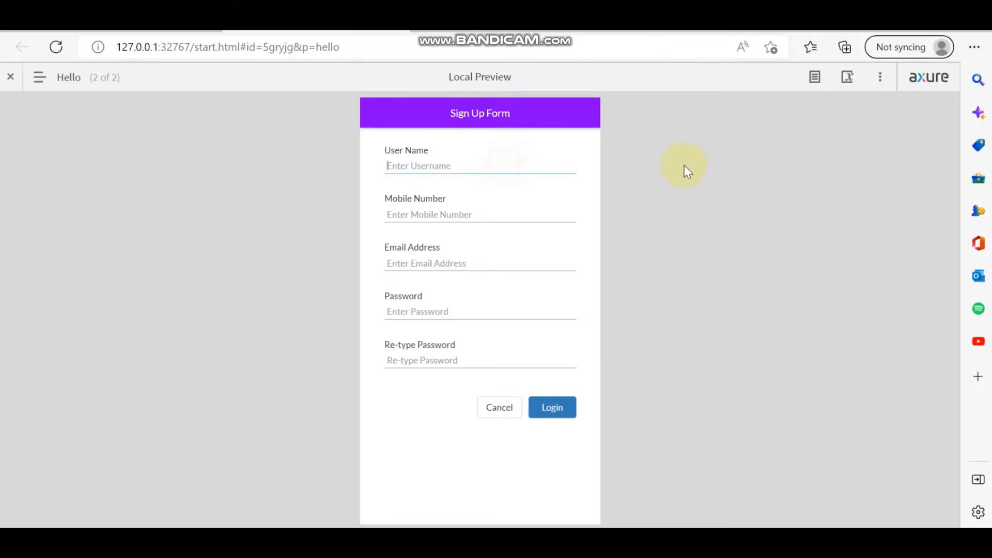
pyautogui.write('1212121212')
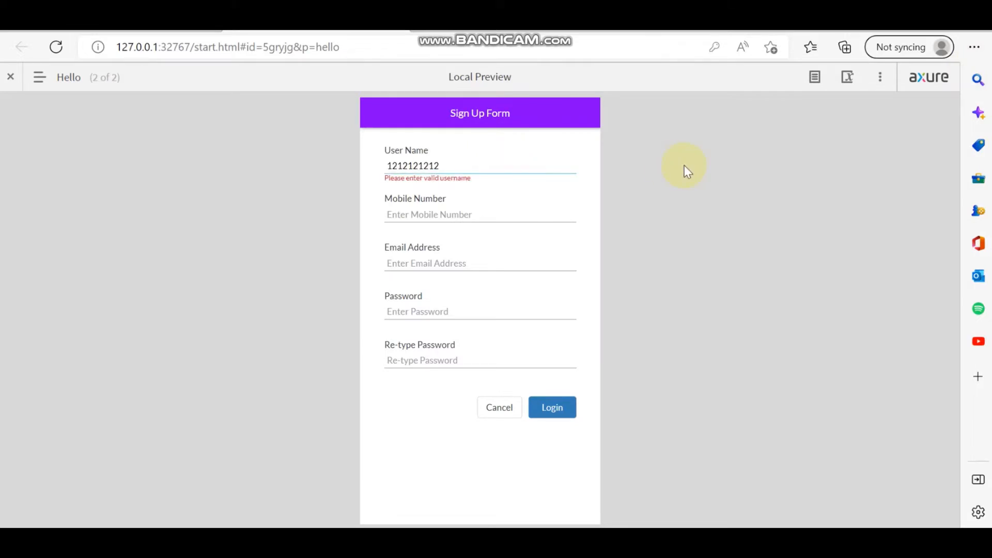
pyautogui.press('BackSpace')
pyautogui.press('BackSpace')
pyautogui.press('BackSpace')
pyautogui.press('BackSpace')
pyautogui.press('BackSpace')
pyautogui.press('BackSpace')
pyautogui.press('BackSpace')
pyautogui.press('BackSpace')
pyautogui.press('BackSpace')
pyautogui.press('BackSpace')
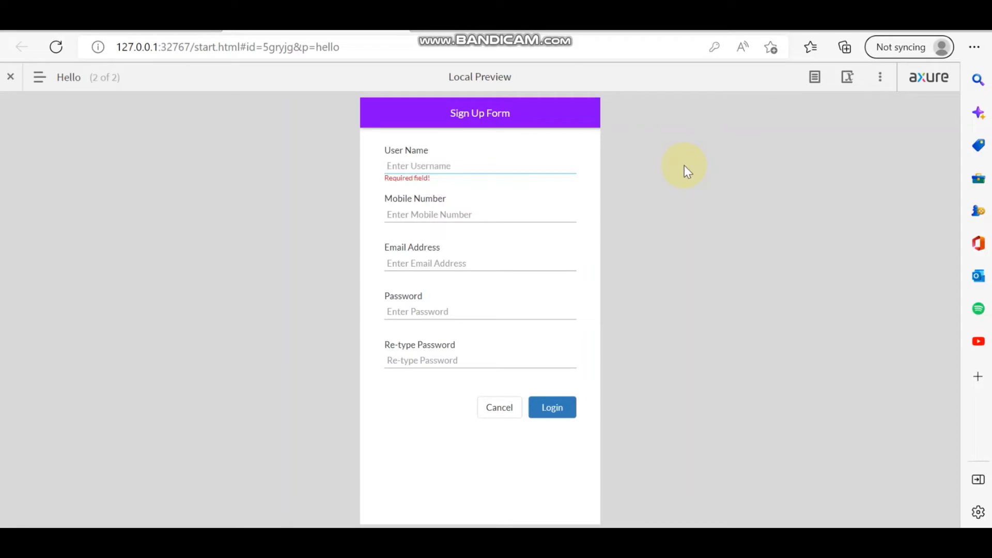
pyautogui.write('q')
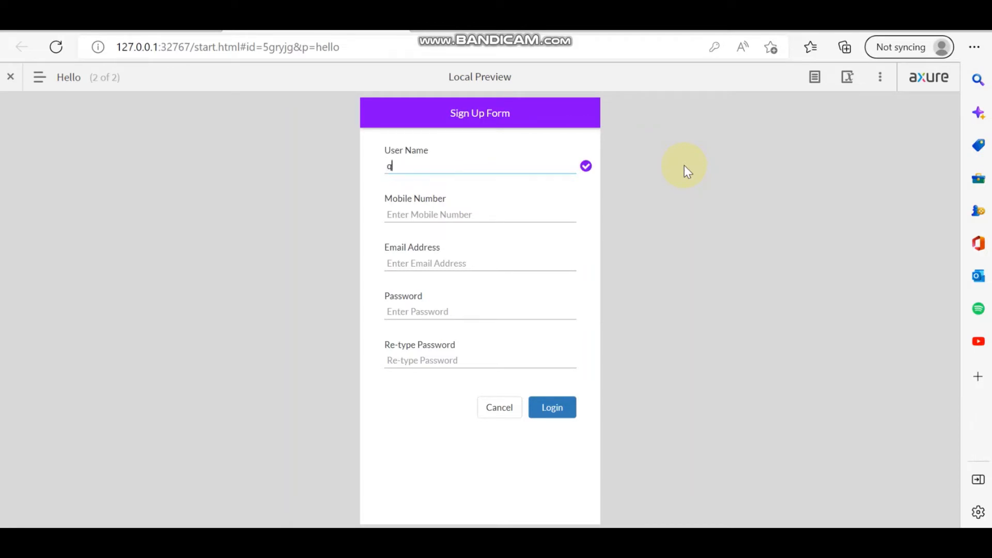
pyautogui.write('2q2q2')
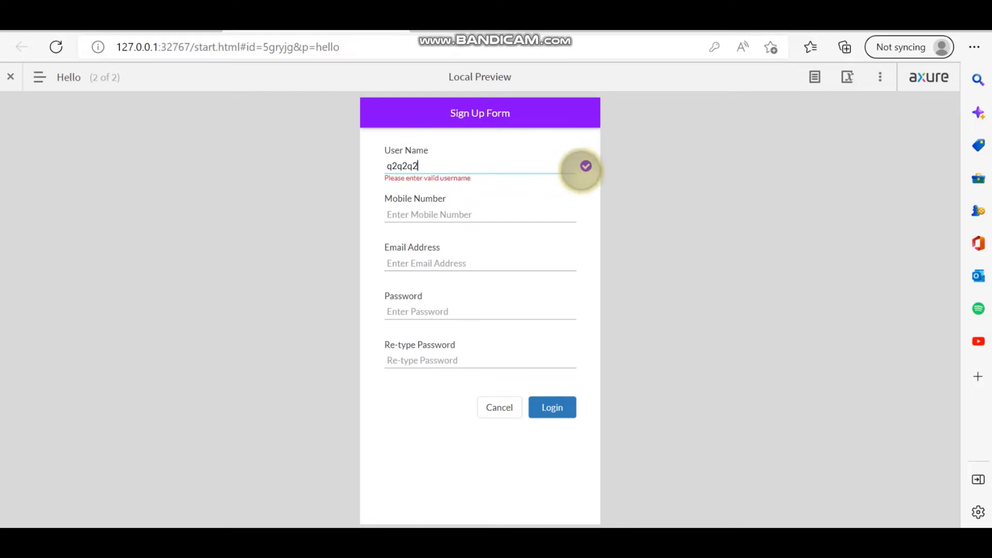
pyautogui.press('BackSpace')
pyautogui.press('BackSpace')
pyautogui.press('BackSpace')
pyautogui.press('BackSpace')
pyautogui.press('BackSpace')
pyautogui.press('BackSpace')
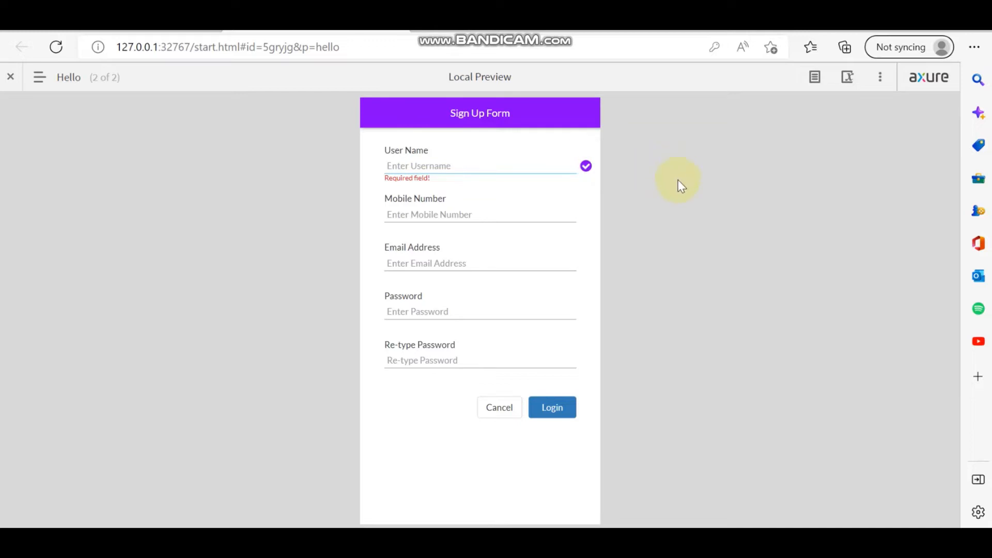
# - Test usernames 'q2', 'wewewewewewe' and an empty field, then return to Axure RP
pyautogui.write('q2')
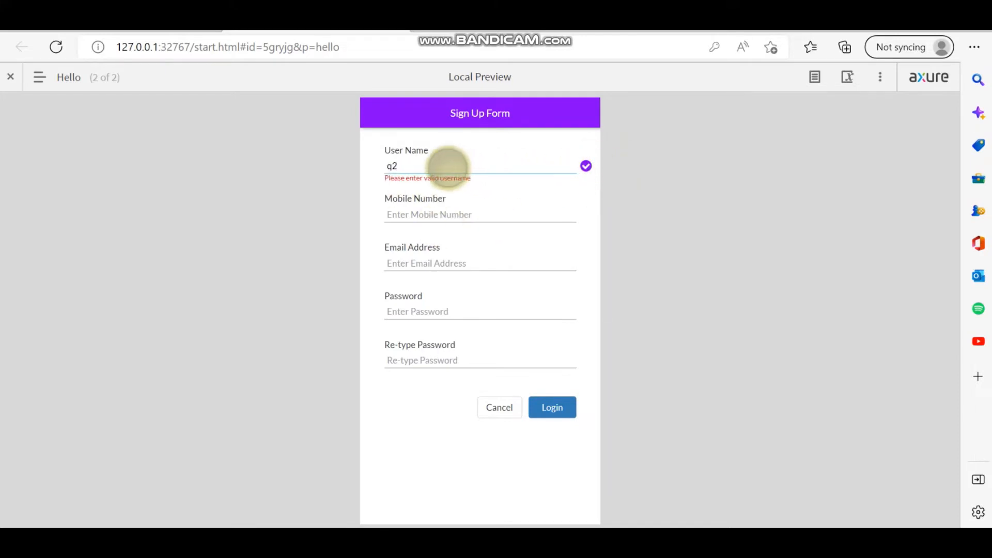
pyautogui.press('BackSpace')
pyautogui.write('wewewewewewe')
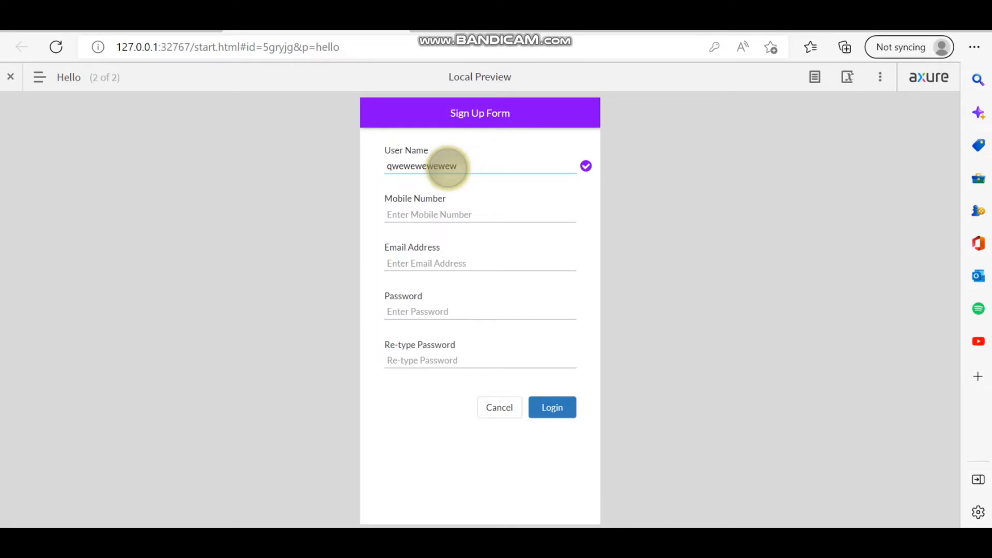
pyautogui.press('BackSpace')
pyautogui.press('BackSpace')
pyautogui.press('BackSpace')
pyautogui.press('BackSpace')
pyautogui.press('BackSpace')
pyautogui.press('BackSpace')
pyautogui.press('BackSpace')
pyautogui.press('BackSpace')
pyautogui.press('BackSpace')
pyautogui.press('BackSpace')
pyautogui.press('BackSpace')
pyautogui.press('BackSpace')
pyautogui.press('BackSpace')
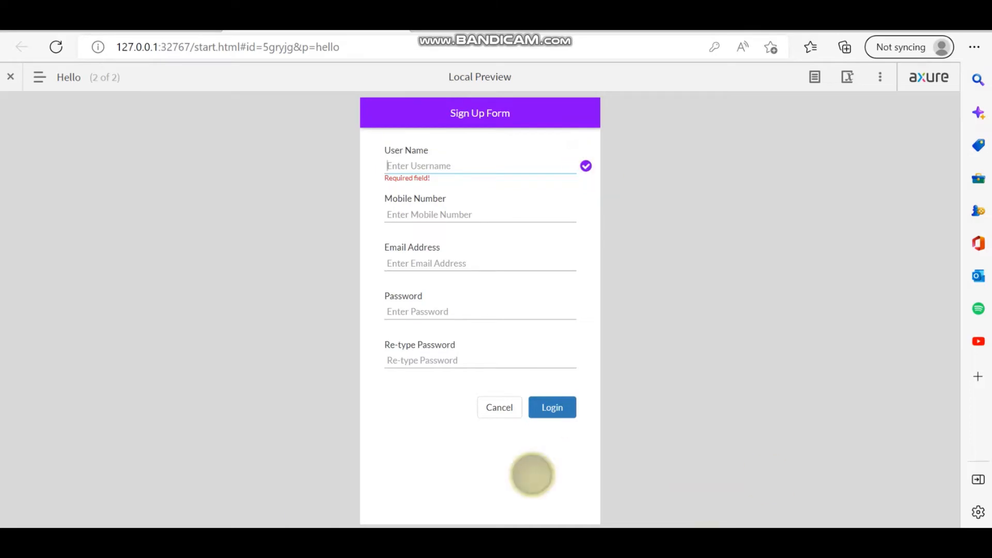
pyautogui.click(414, 540)
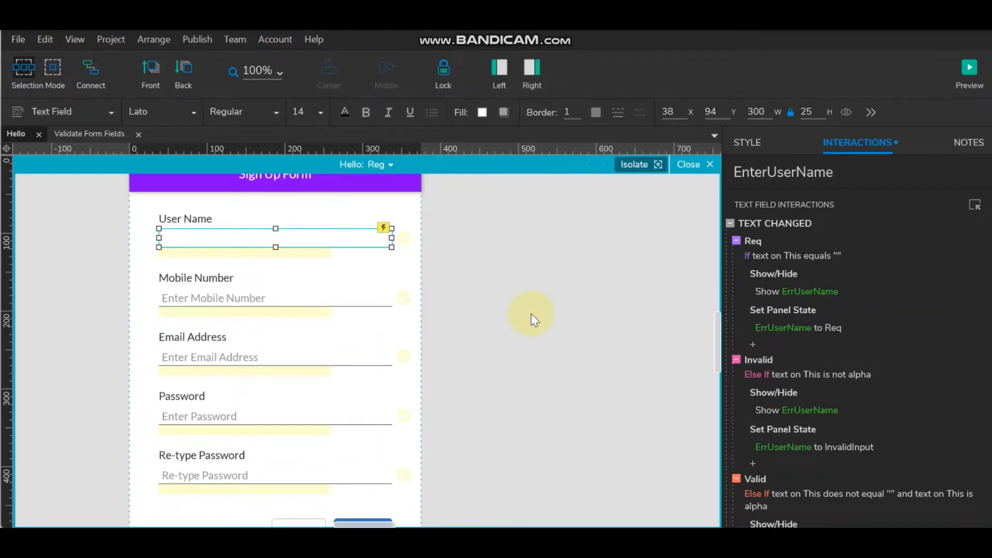
# - Copy Show ValidUserName into the Req case and change it to Hide ValidUserName
pyautogui.scroll(-2, 855, 315)
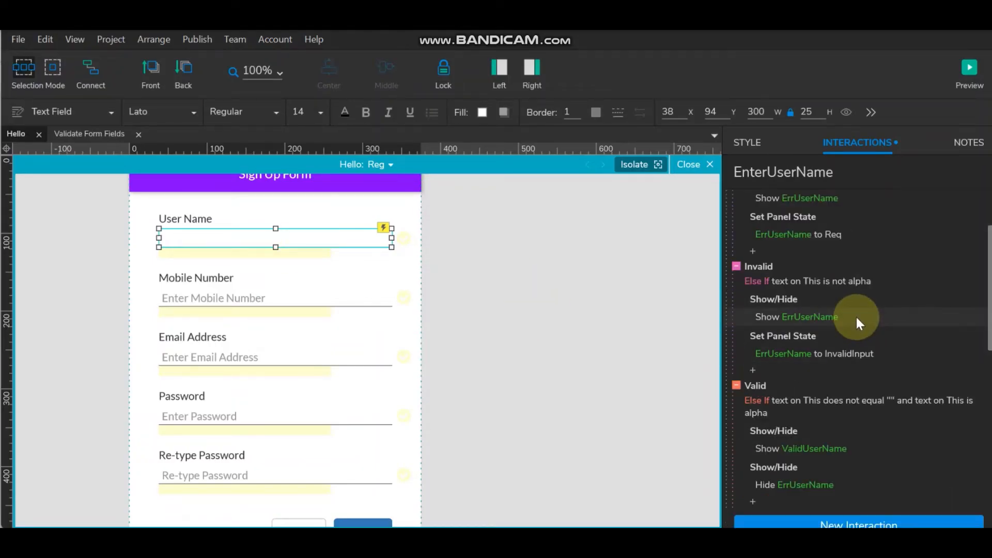
pyautogui.scroll(-2, 855, 315)
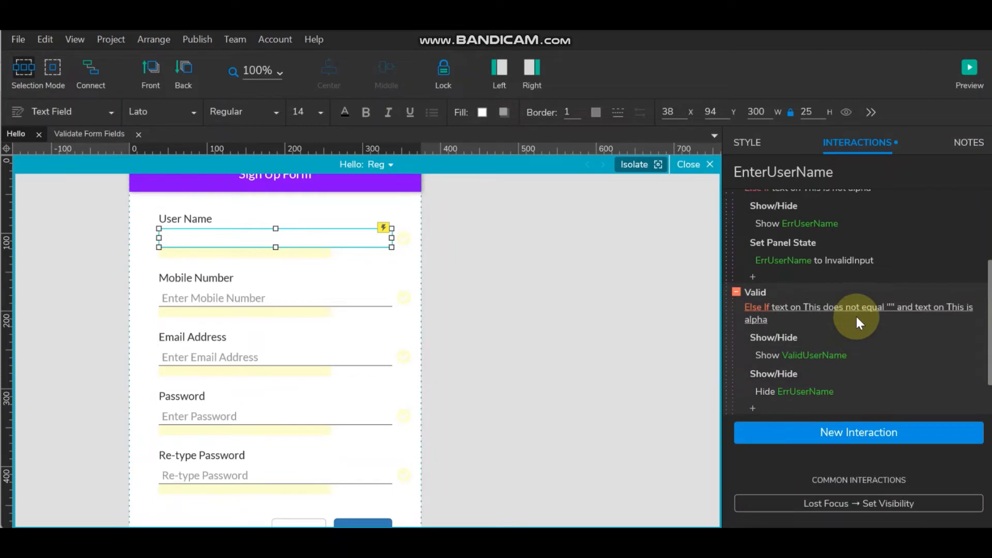
pyautogui.click(791, 370)
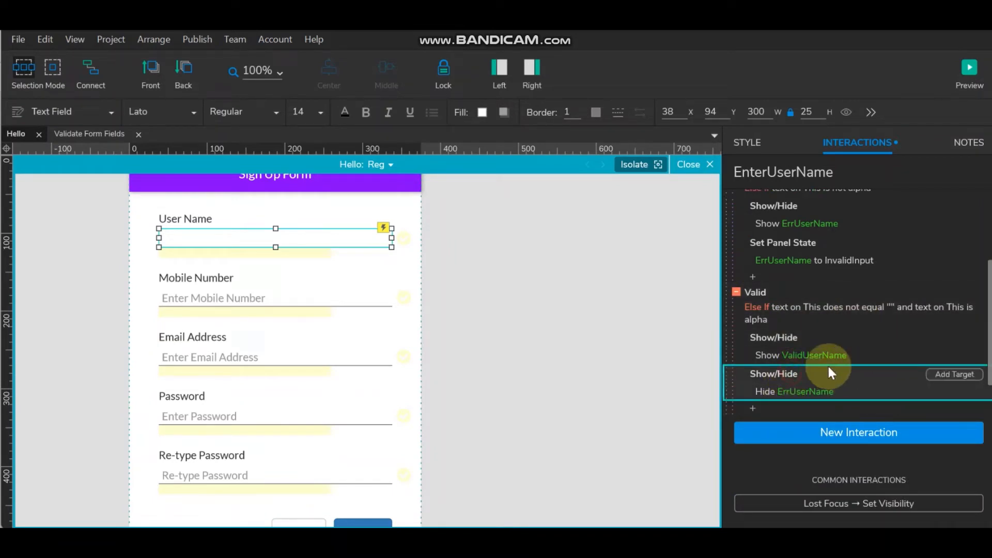
pyautogui.click(783, 339)
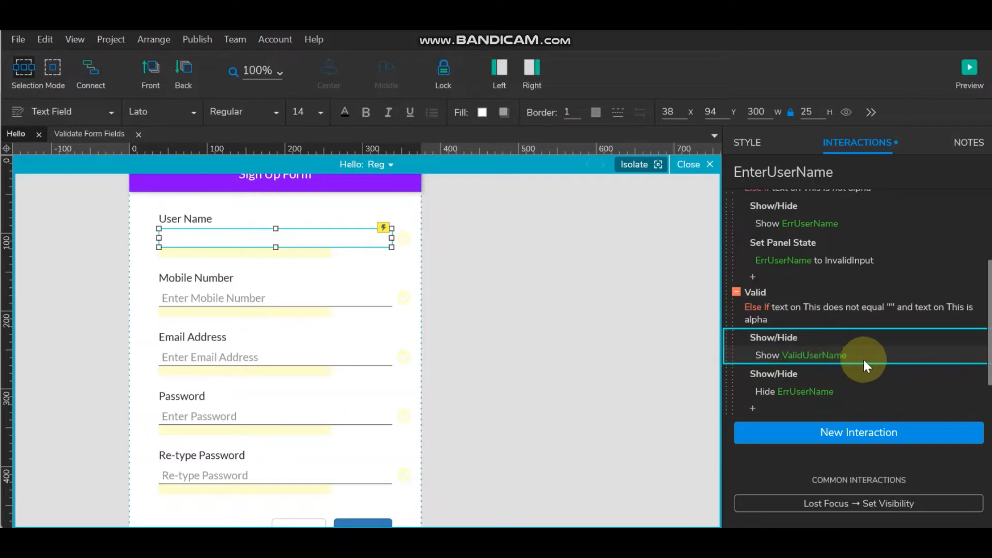
pyautogui.scroll(2, 863, 359)
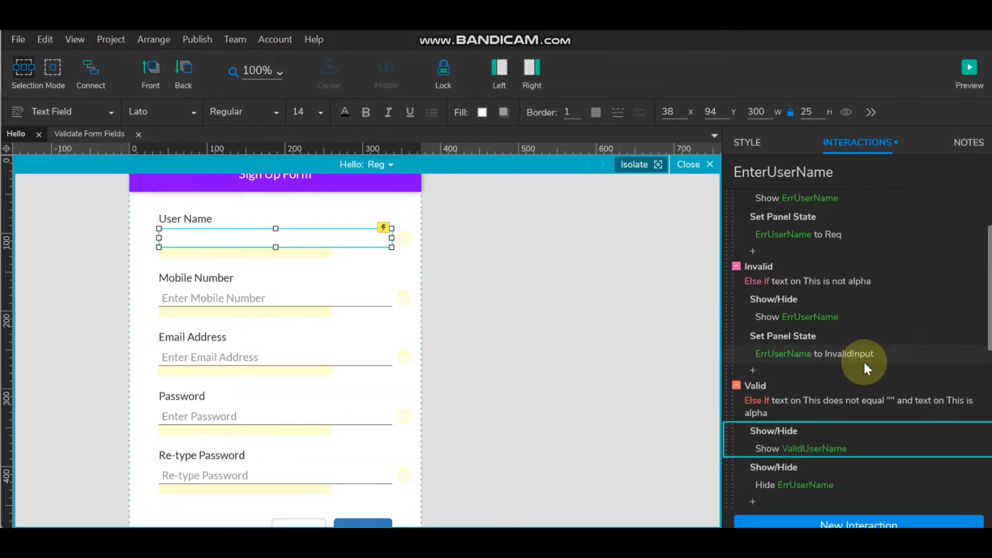
pyautogui.scroll(2, 864, 361)
pyautogui.click(780, 316)
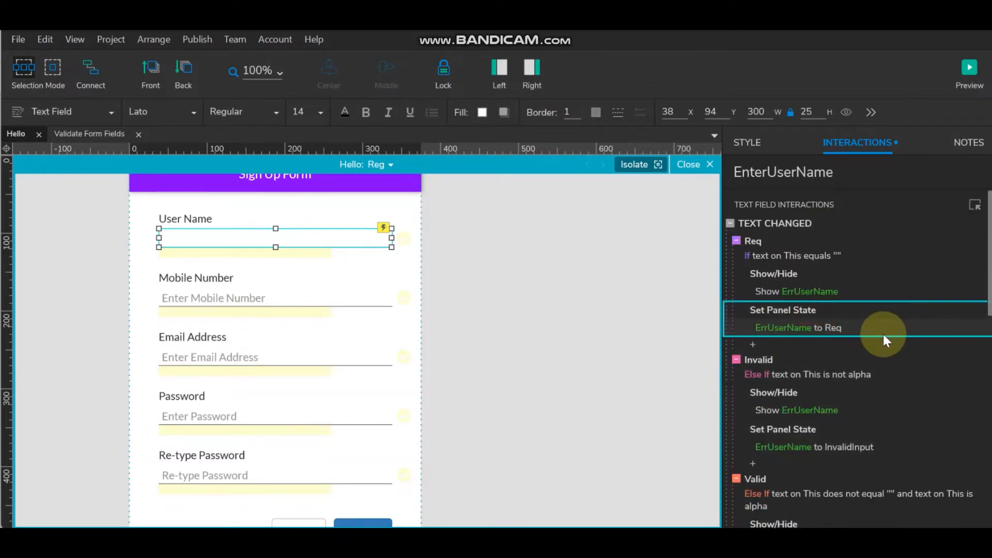
pyautogui.hotkey('ctrl', 'v')
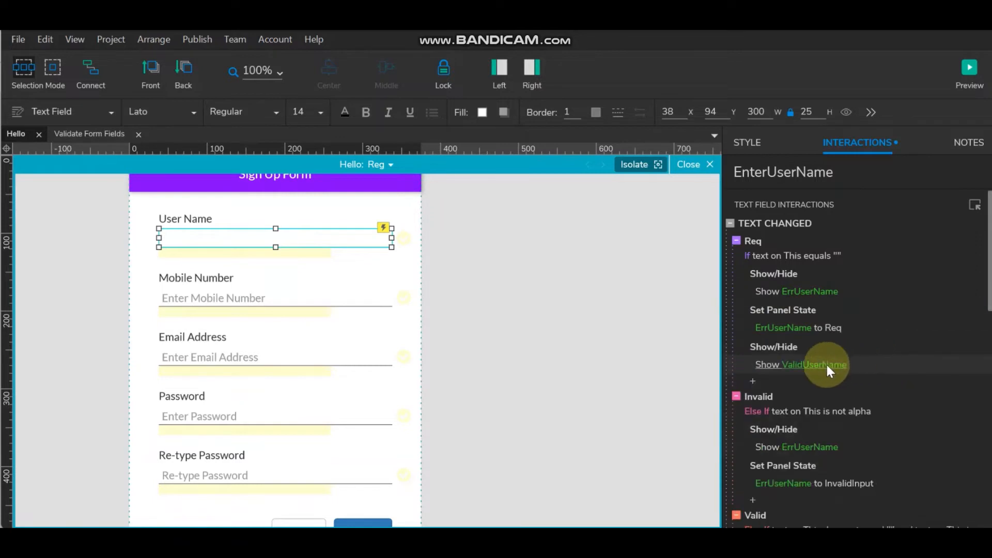
pyautogui.click(793, 364)
pyautogui.click(873, 396)
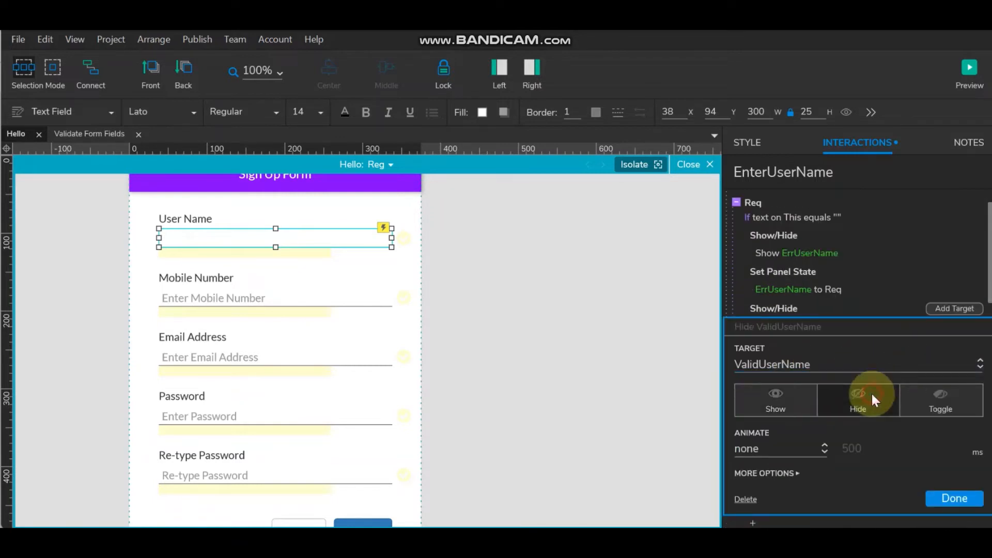
pyautogui.click(970, 493)
# - Paste the ValidUserName action into the Invalid case and set it to Hide
pyautogui.scroll(-3, 823, 320)
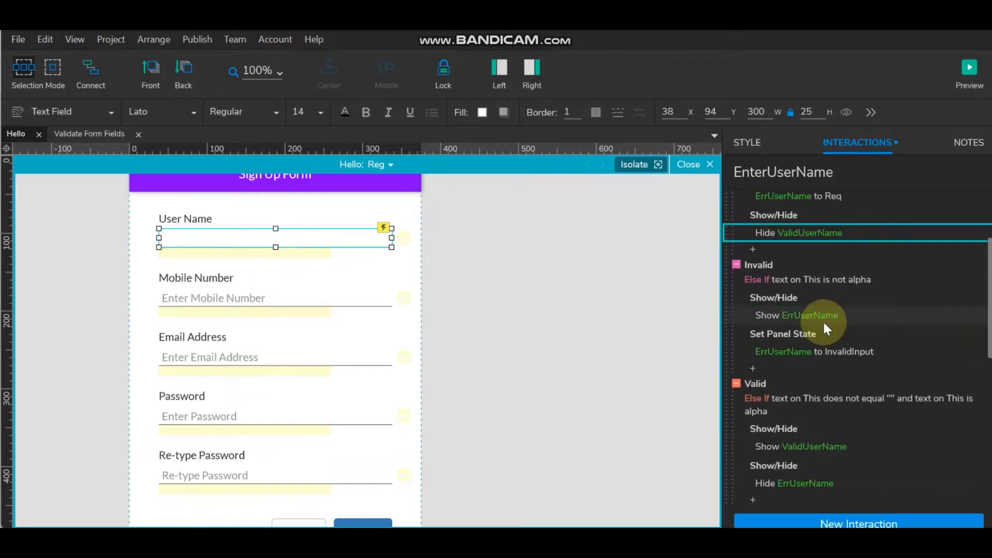
pyautogui.click(839, 334)
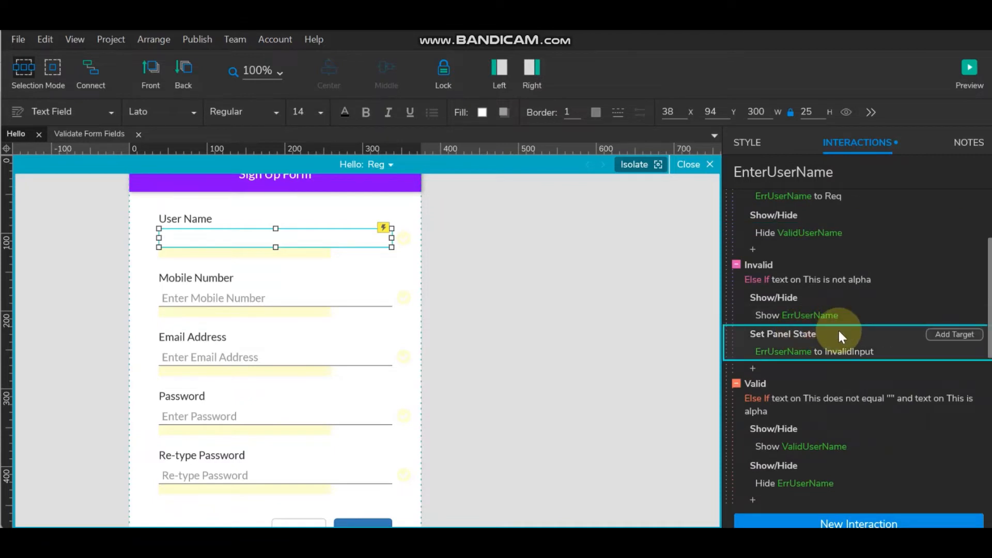
pyautogui.hotkey('ctrl', 'v')
pyautogui.click(805, 386)
pyautogui.click(884, 401)
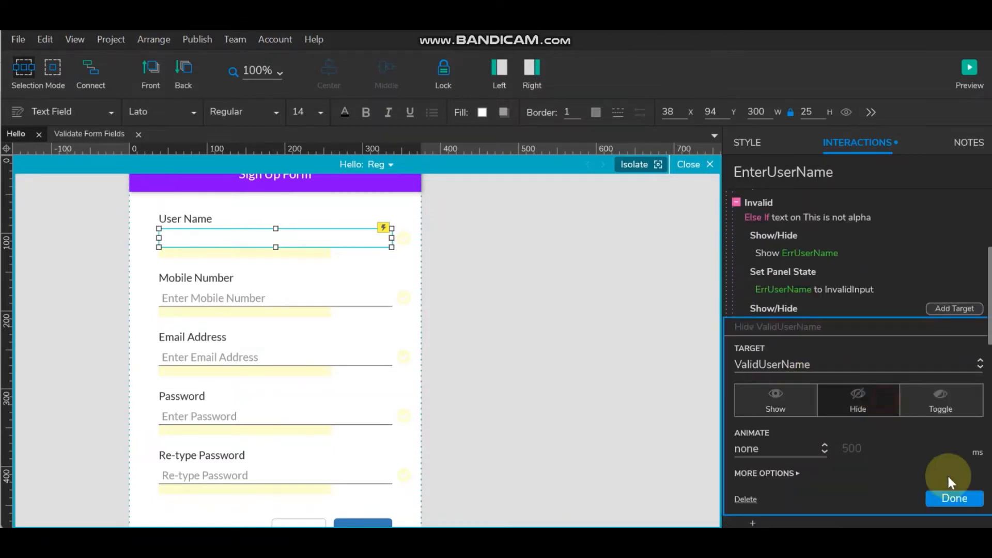
pyautogui.click(959, 497)
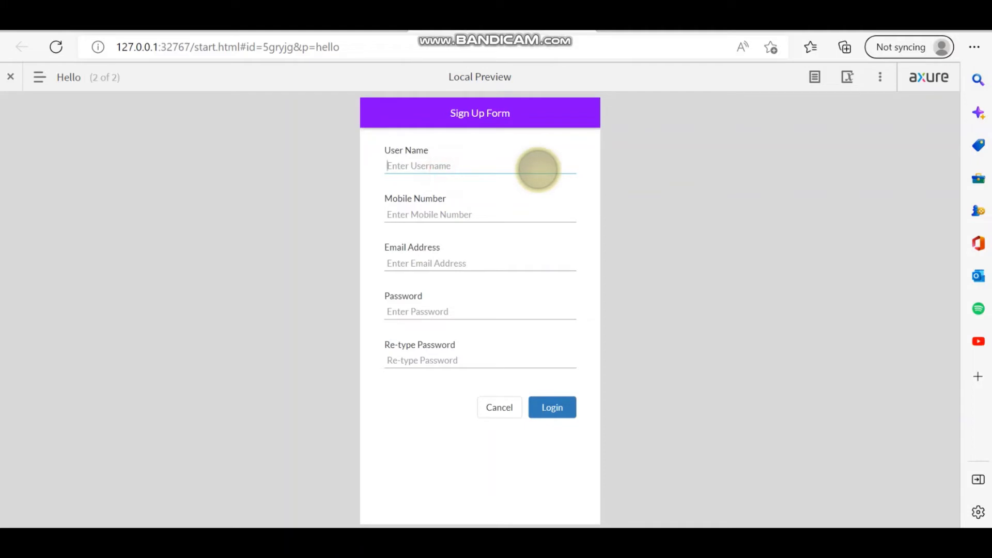
# - Enter 'q2' as the username, move through the other form fields, then return to Axure RP
pyautogui.write('q')
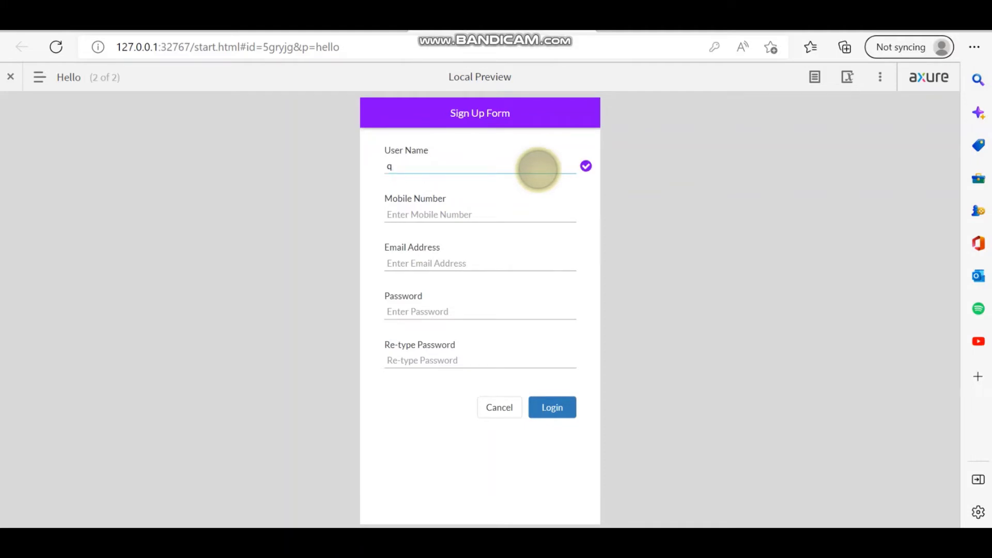
pyautogui.write('2')
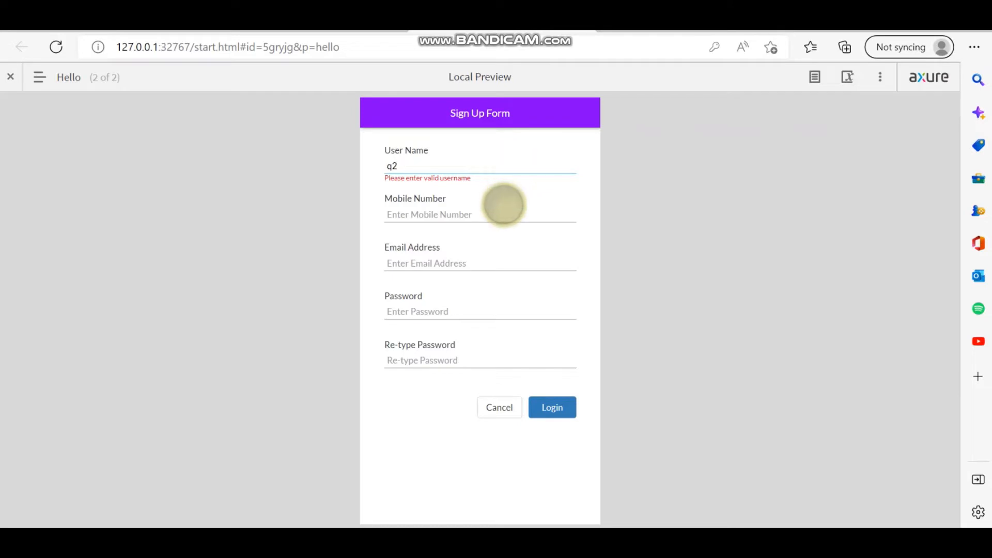
pyautogui.click(504, 215)
pyautogui.click(492, 256)
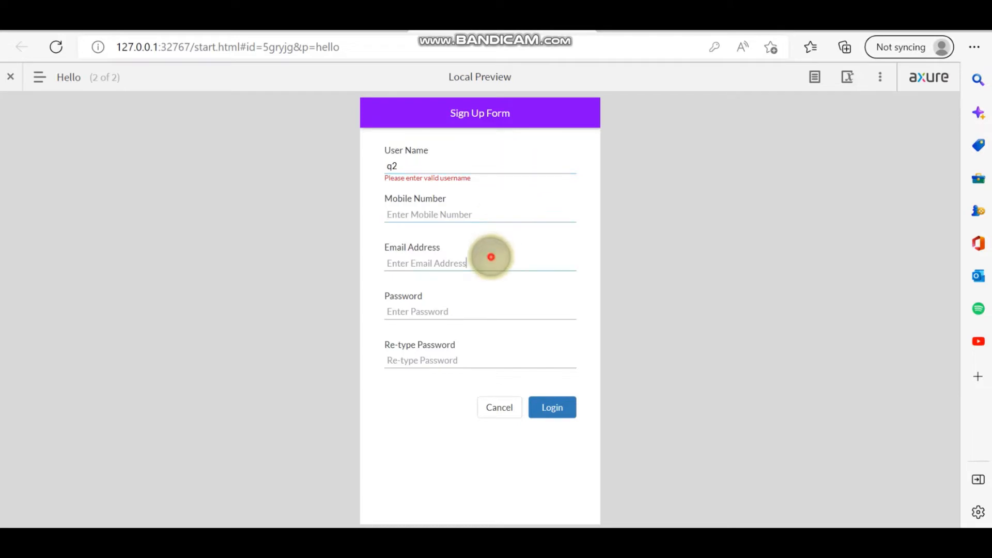
pyautogui.click(485, 310)
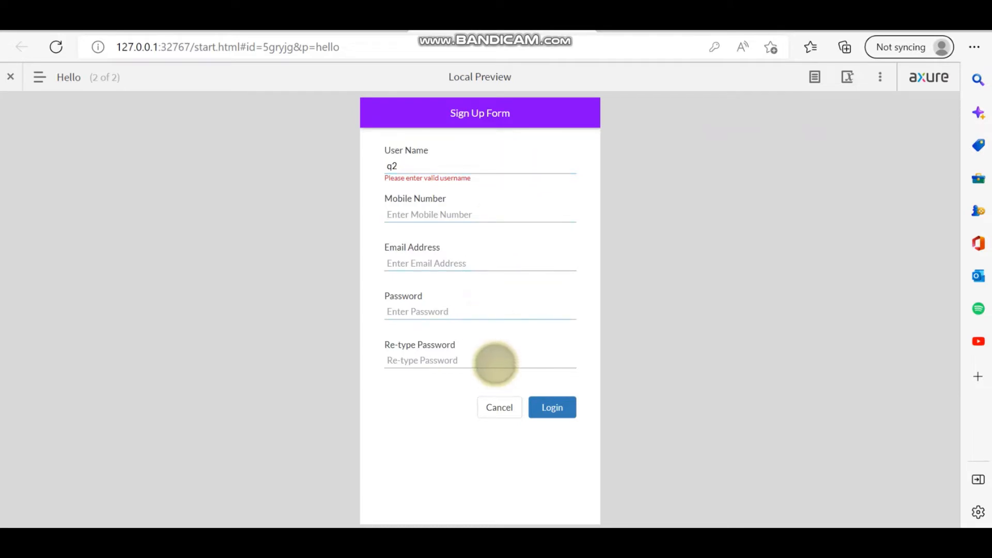
pyautogui.click(496, 361)
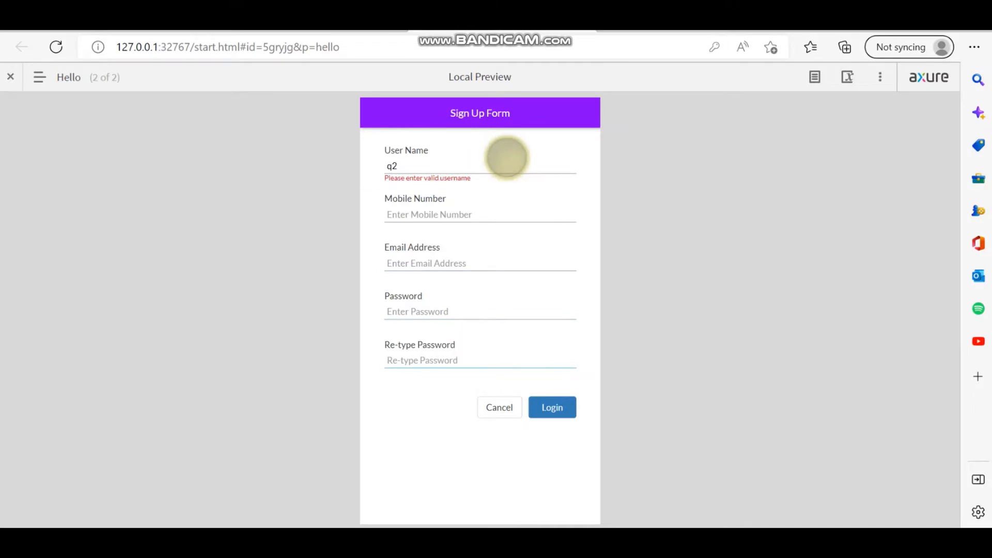
pyautogui.click(509, 158)
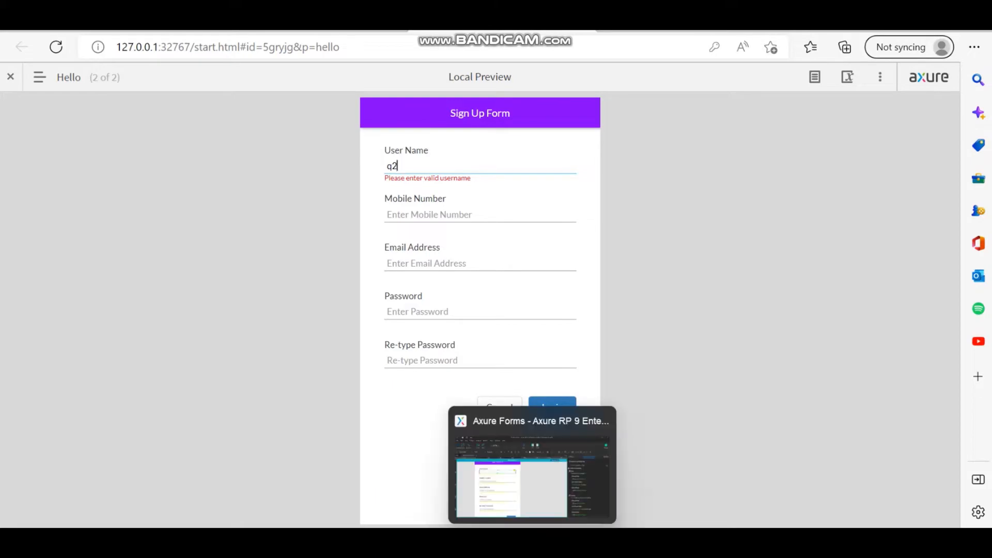
pyautogui.click(532, 541)
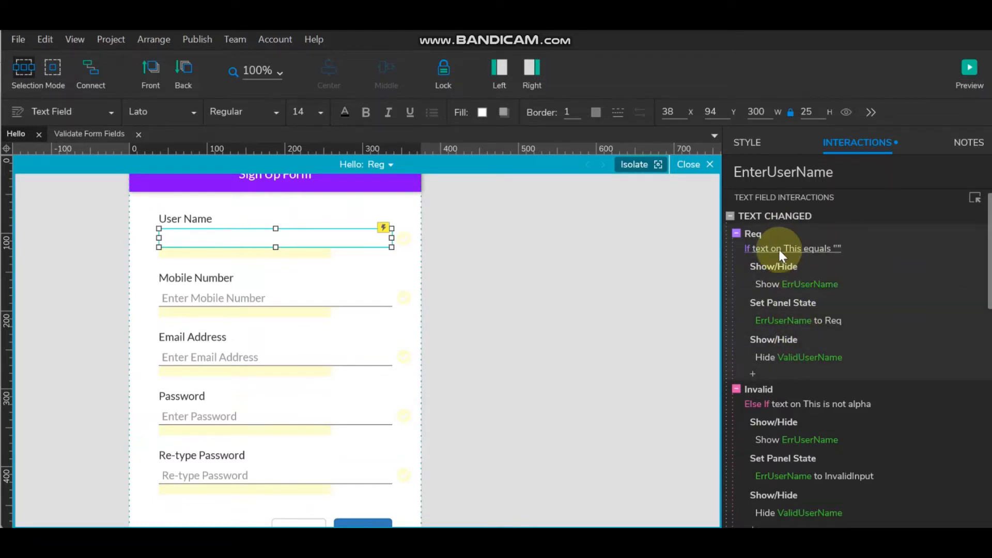
pyautogui.doubleClick(763, 213)
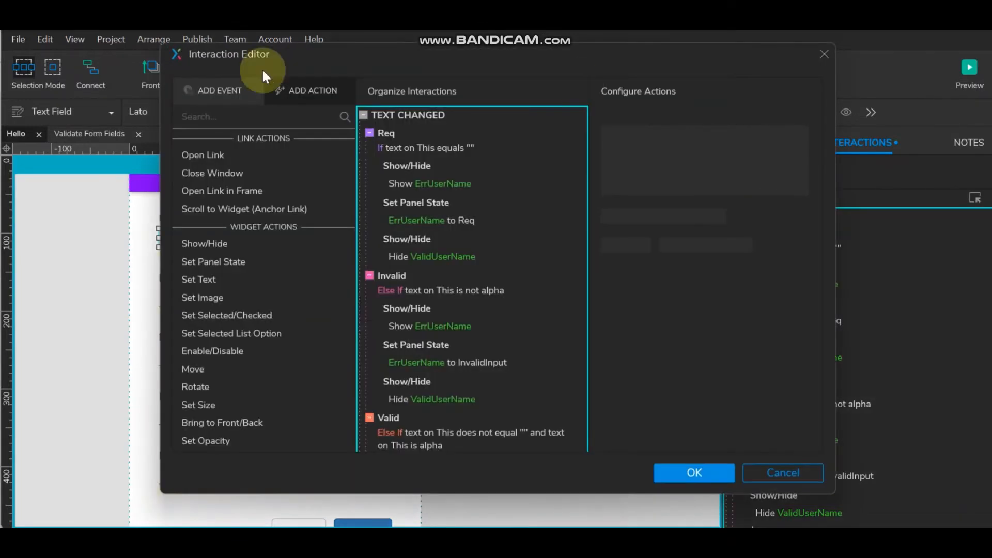
pyautogui.click(390, 134)
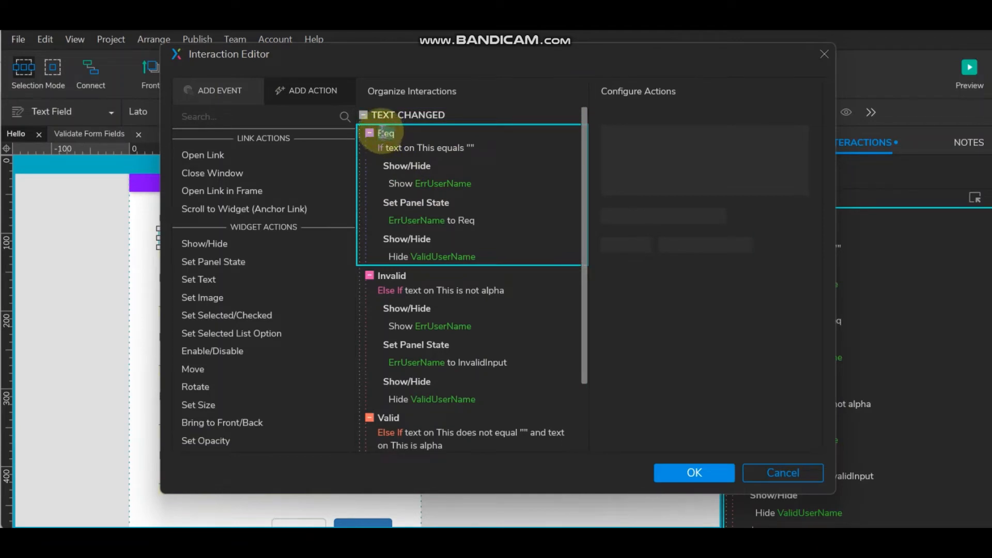
pyautogui.doubleClick(382, 133)
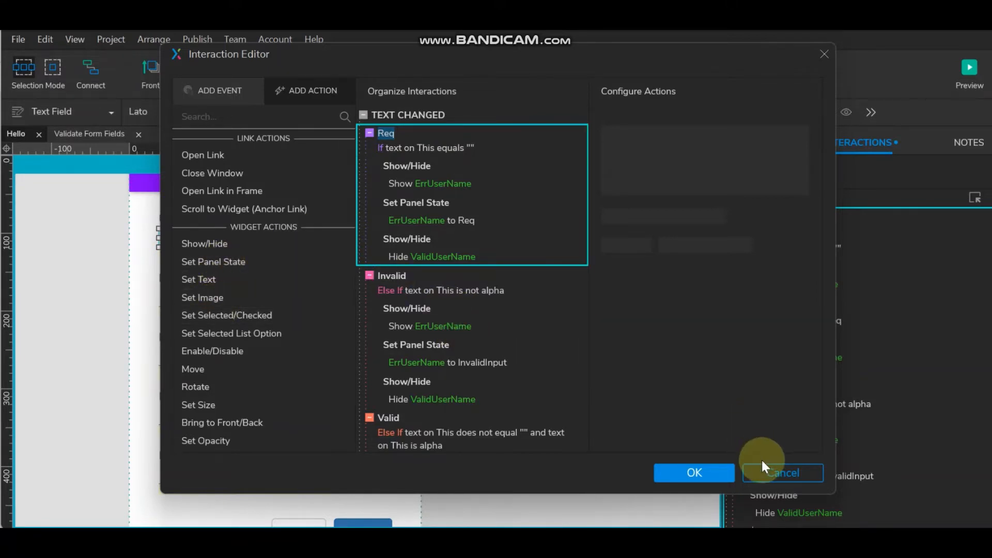
pyautogui.click(694, 473)
pyautogui.click(562, 270)
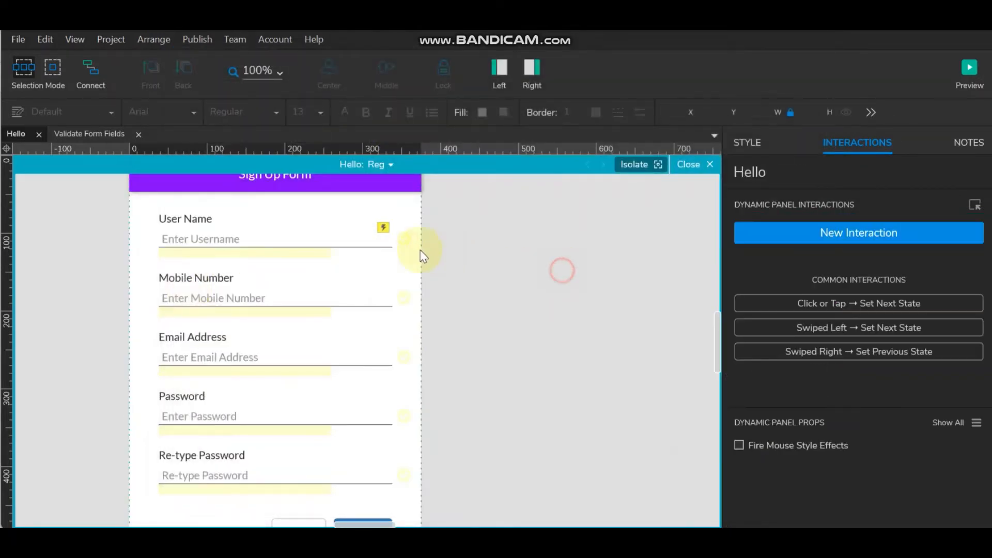
pyautogui.click(343, 229)
pyautogui.click(782, 171)
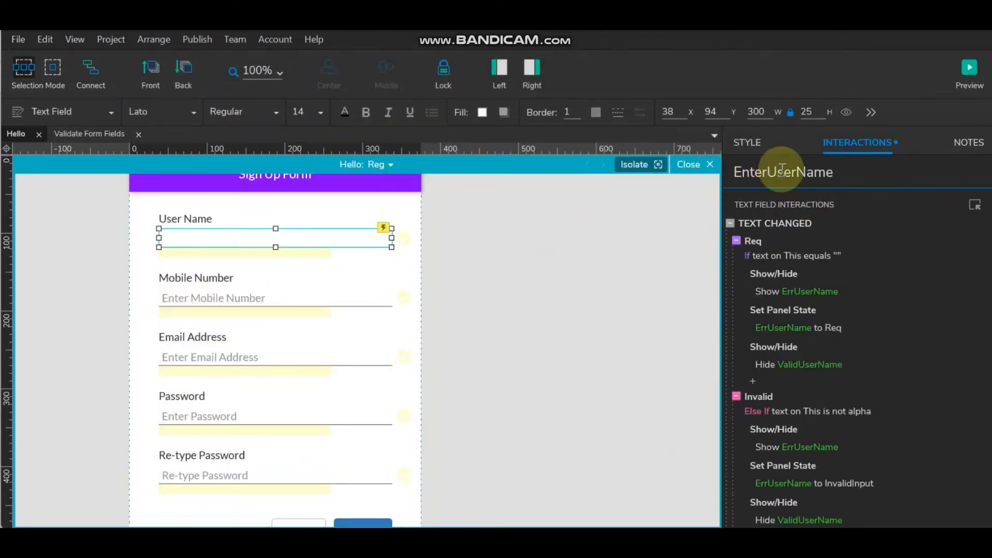
pyautogui.moveTo(836, 170); pyautogui.dragTo(658, 168)
pyautogui.hotkey('ctrl', 'c')
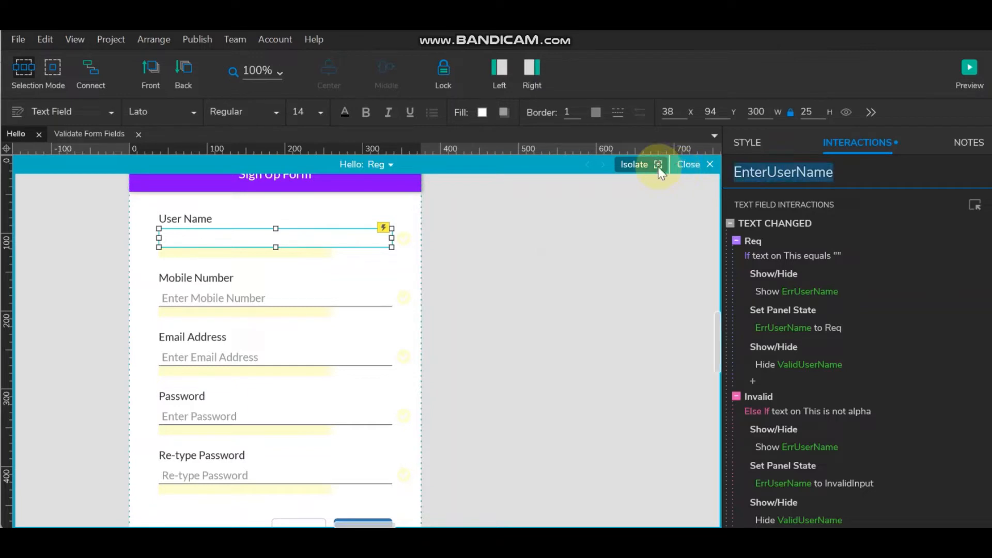
pyautogui.click(800, 220)
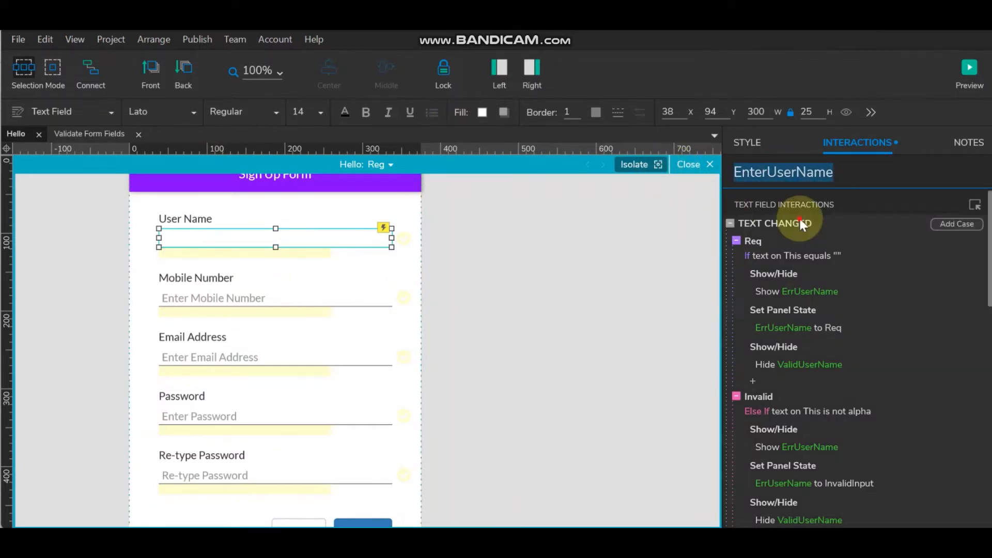
# - Add a Set Selected action targeting EnterUserName to the Req case
pyautogui.doubleClick(799, 220)
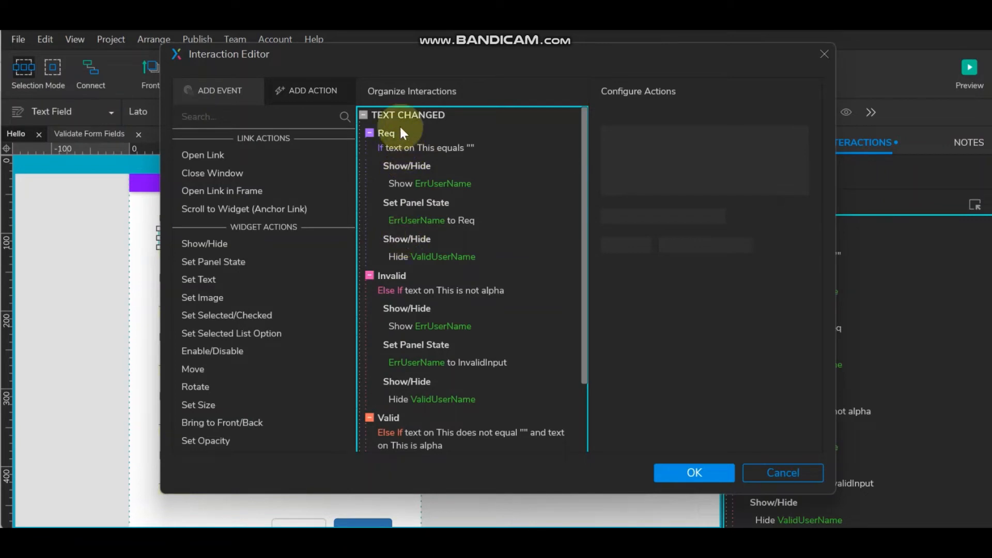
pyautogui.click(402, 241)
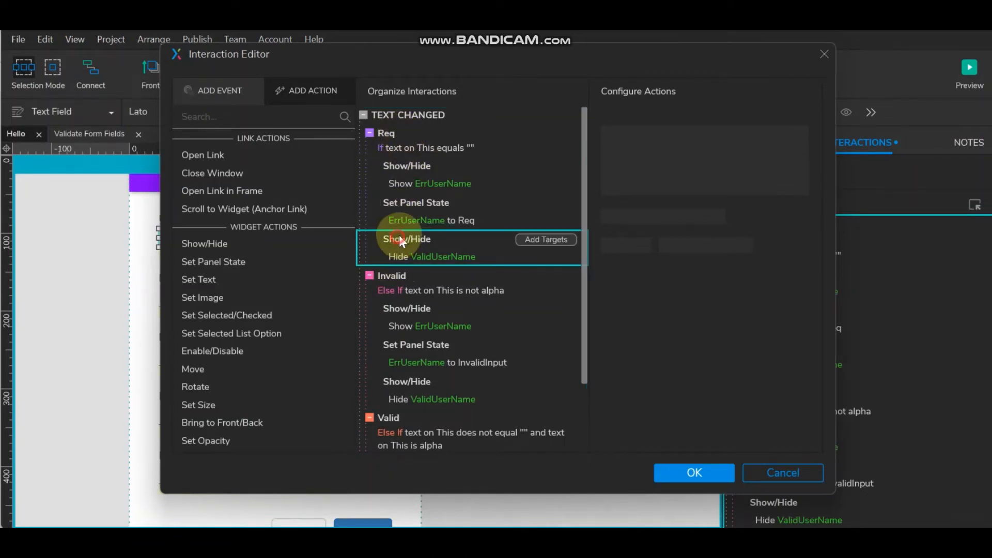
pyautogui.click(222, 315)
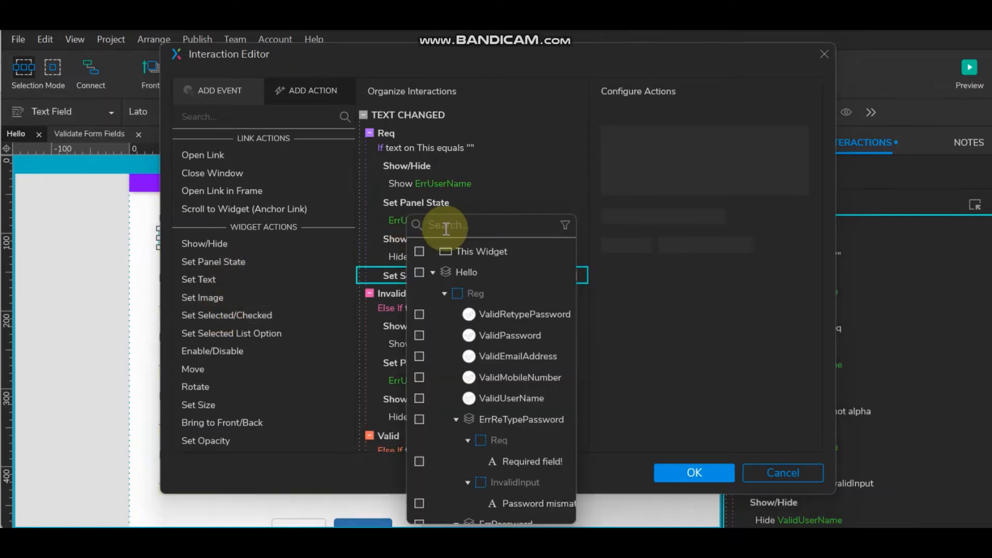
pyautogui.hotkey('ctrl', 'v')
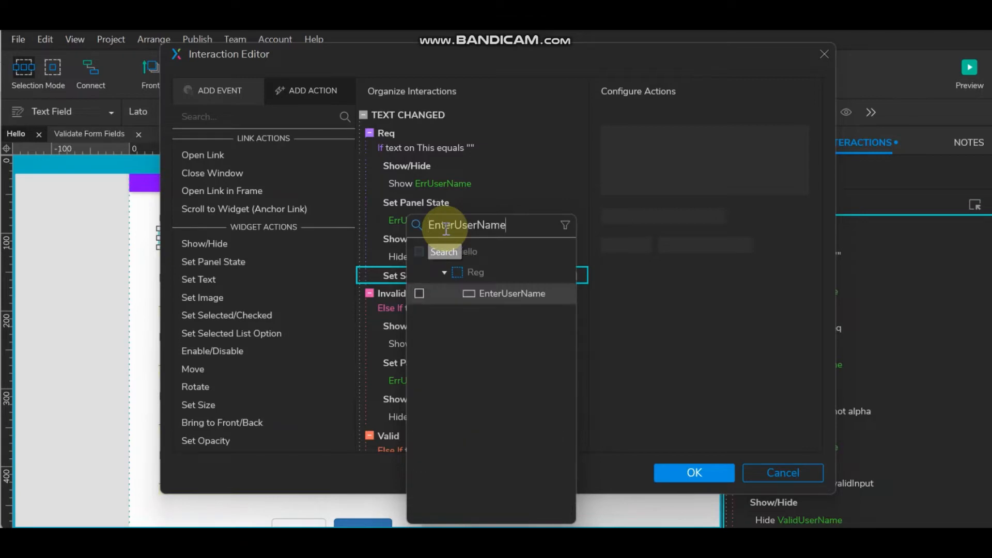
pyautogui.click(420, 294)
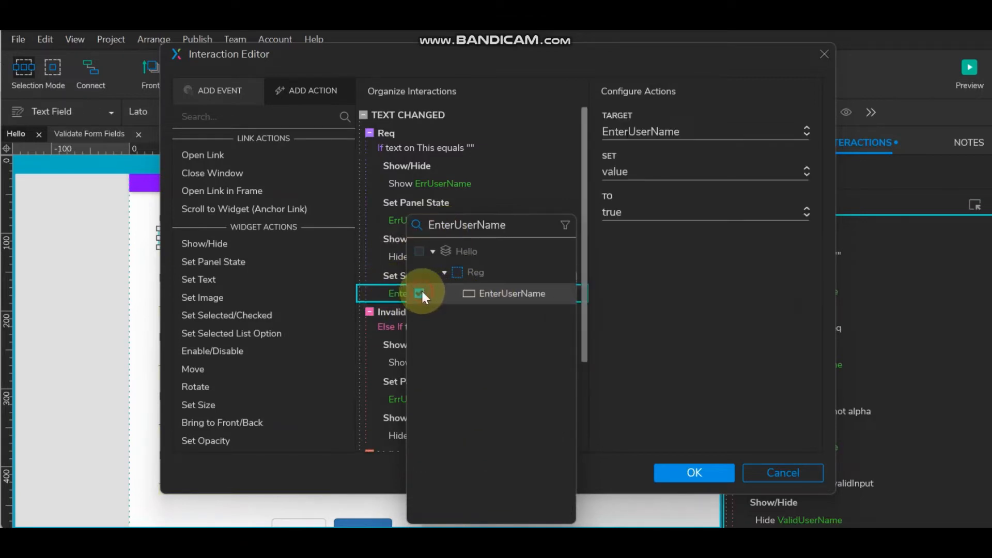
pyautogui.click(660, 323)
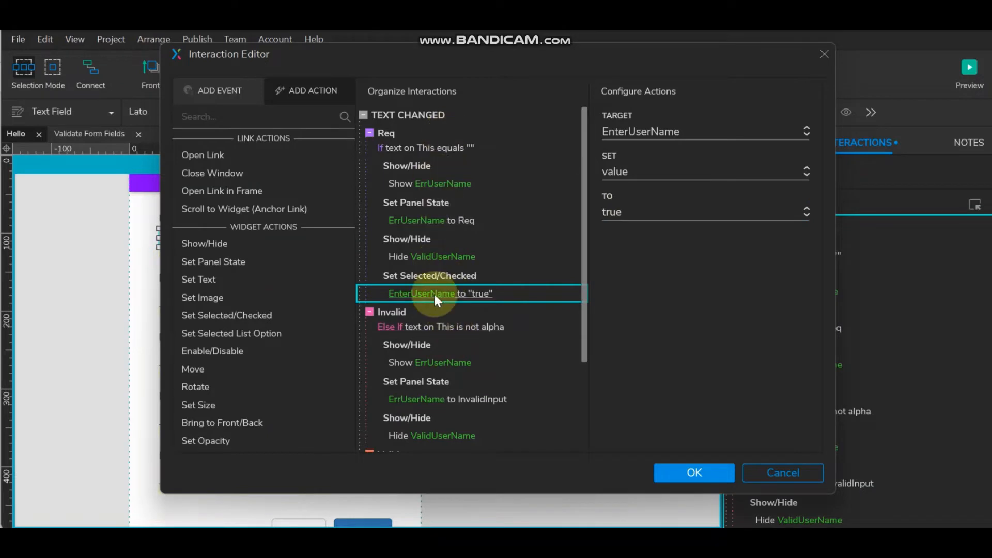
# - Copy the Set Selected EnterUserName action into the Invalid case
pyautogui.scroll(-3, 469, 215)
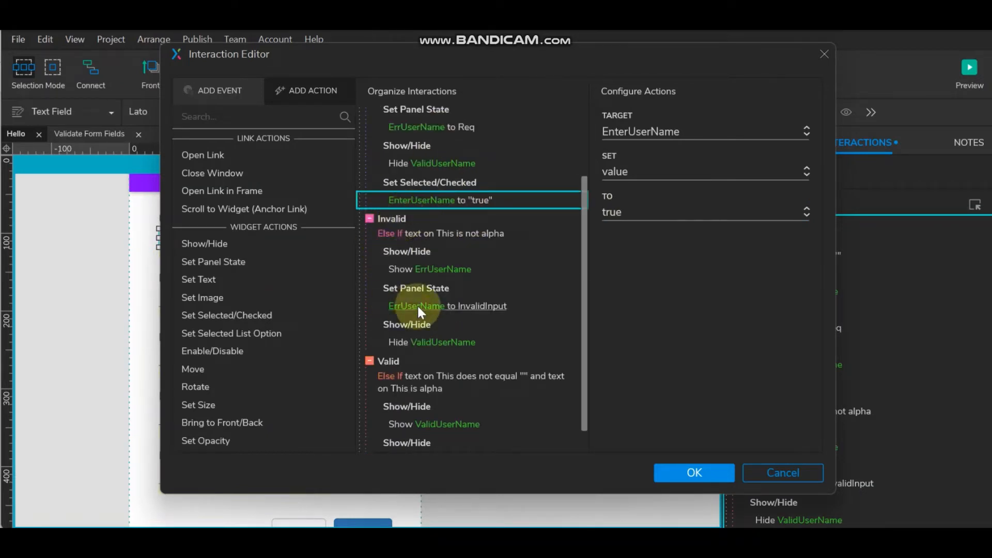
pyautogui.click(478, 190)
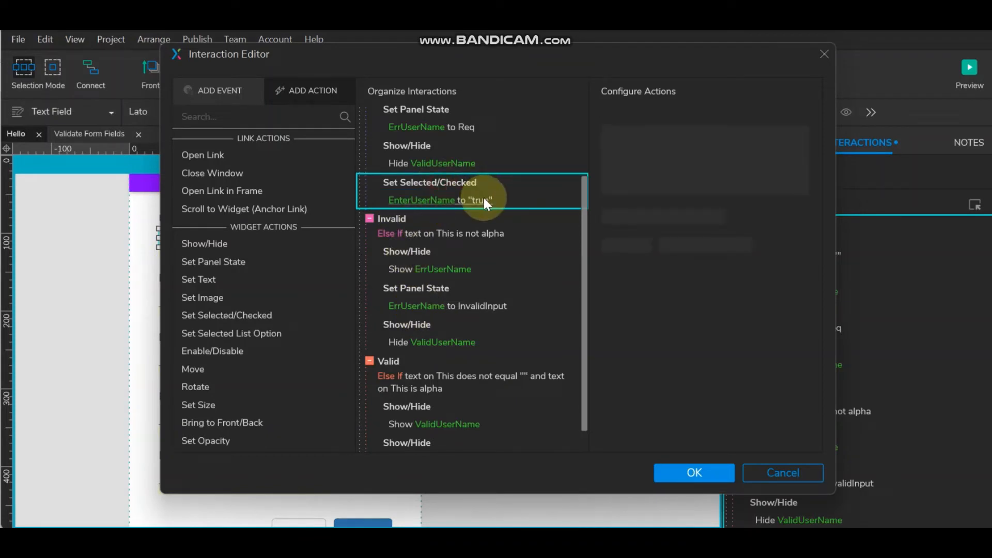
pyautogui.click(415, 309)
pyautogui.click(408, 322)
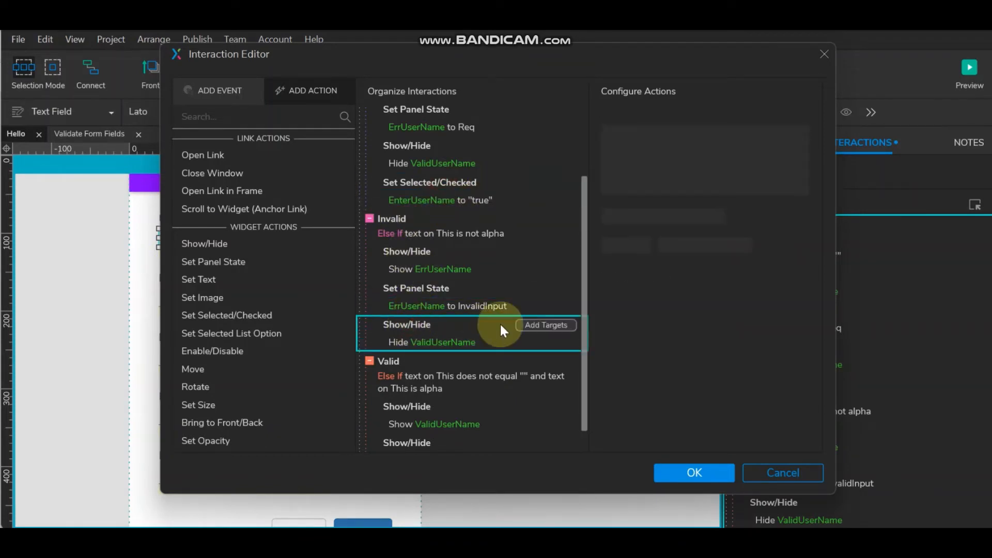
pyautogui.hotkey('ctrl', 'v')
# - Paste Set Selected EnterUserName into the Valid case with value false and save
pyautogui.scroll(-1, 419, 300)
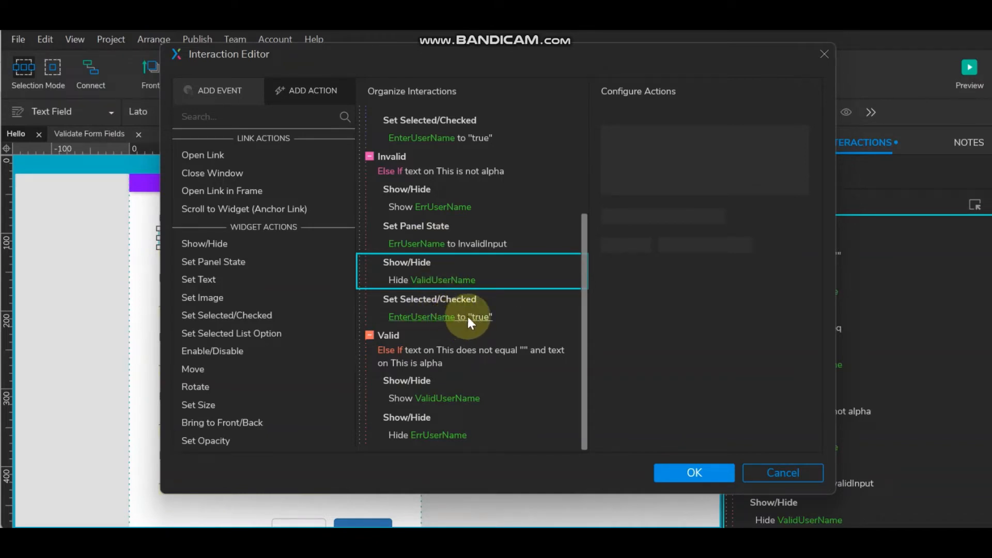
pyautogui.click(411, 418)
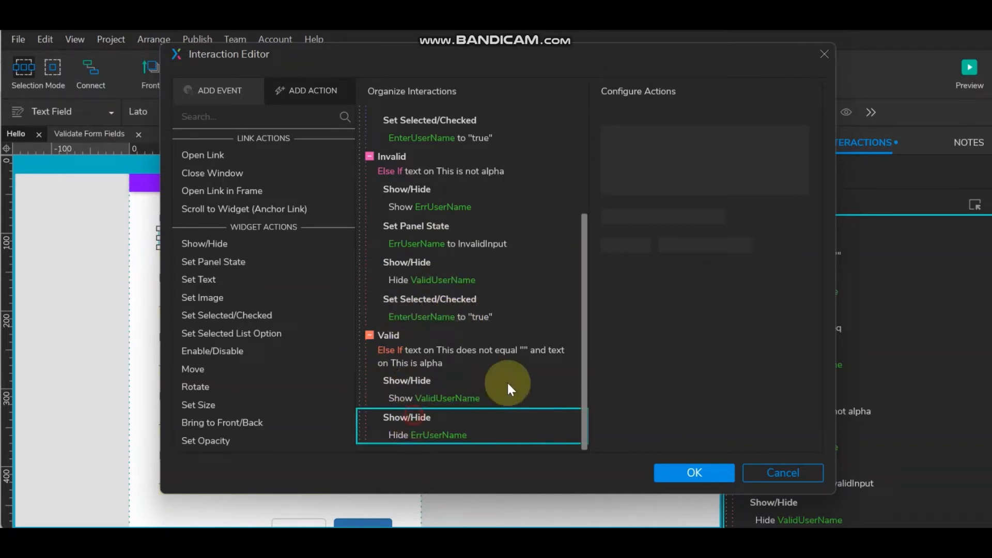
pyautogui.hotkey('ctrl', 'v')
pyautogui.scroll(-1, 466, 372)
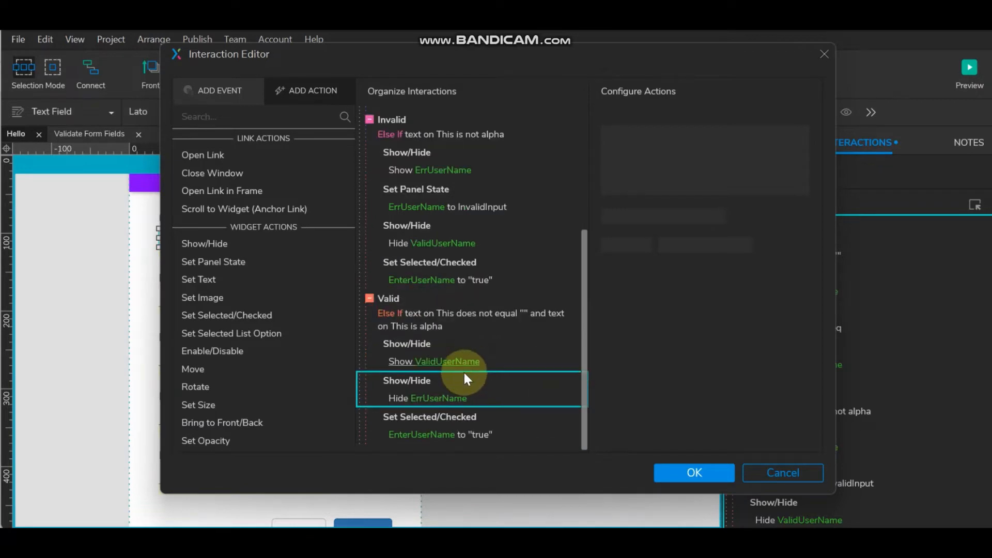
pyautogui.click(442, 432)
pyautogui.click(643, 212)
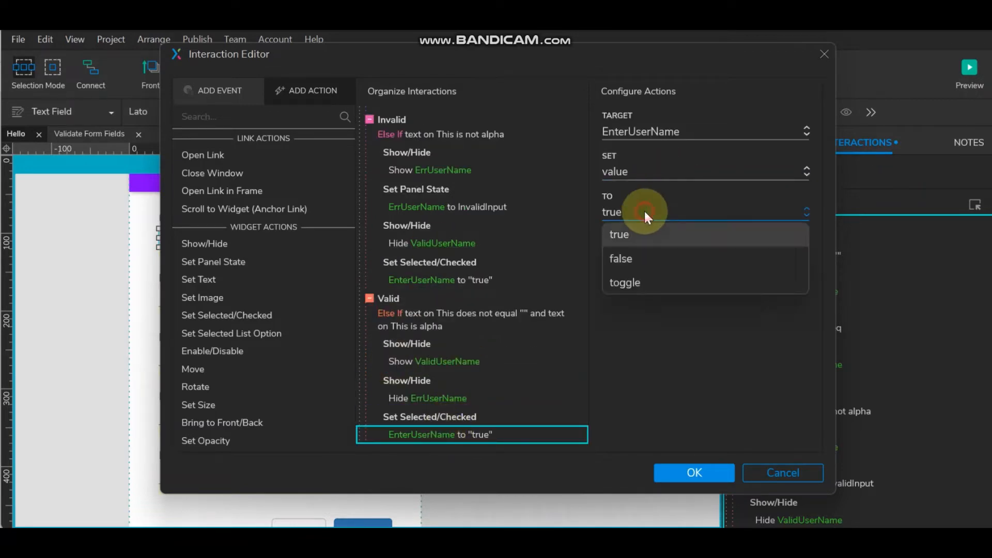
pyautogui.click(637, 255)
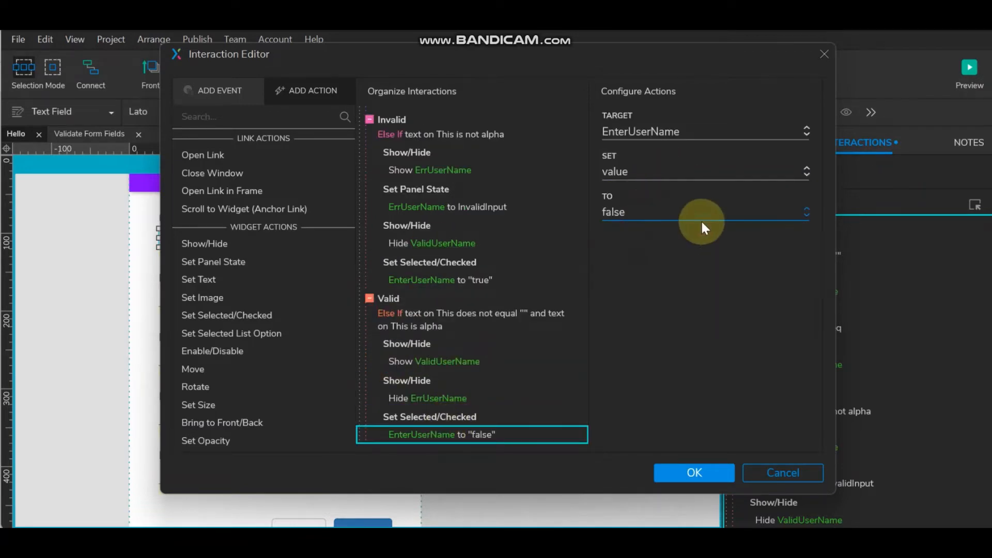
pyautogui.click(687, 471)
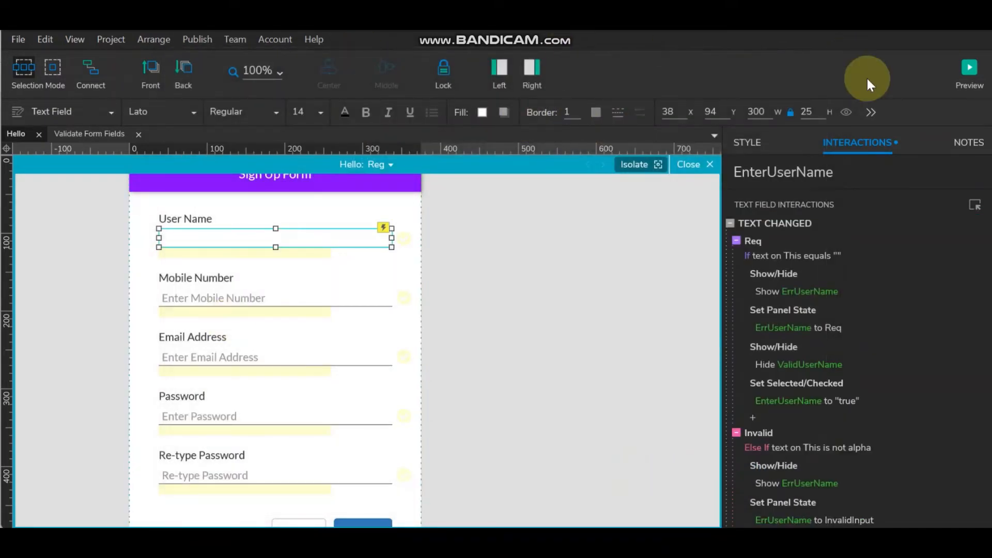
pyautogui.click(967, 70)
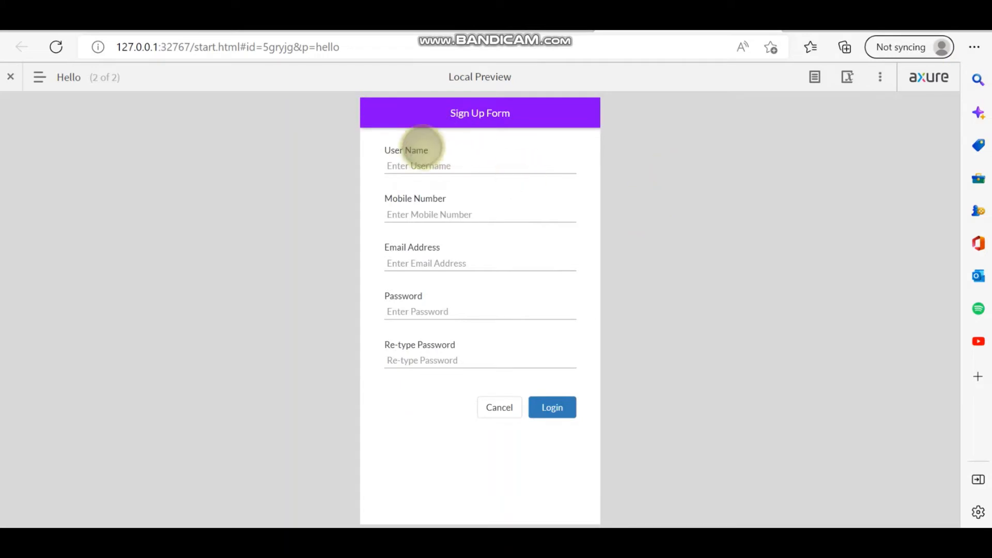
# - Test User Name with 'd2', an empty field, then 'Ram222' trimmed to 'Ram', and return
pyautogui.click(431, 164)
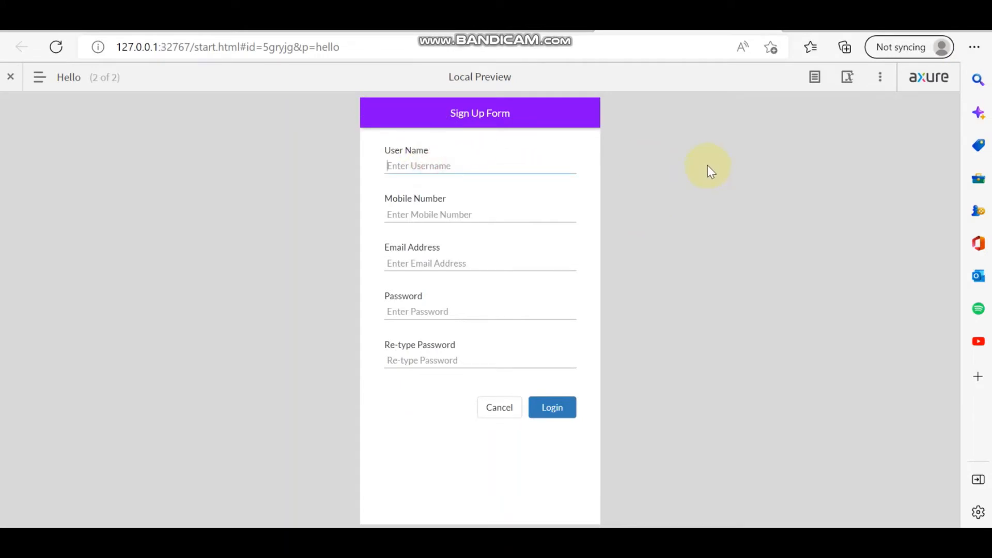
pyautogui.write('d')
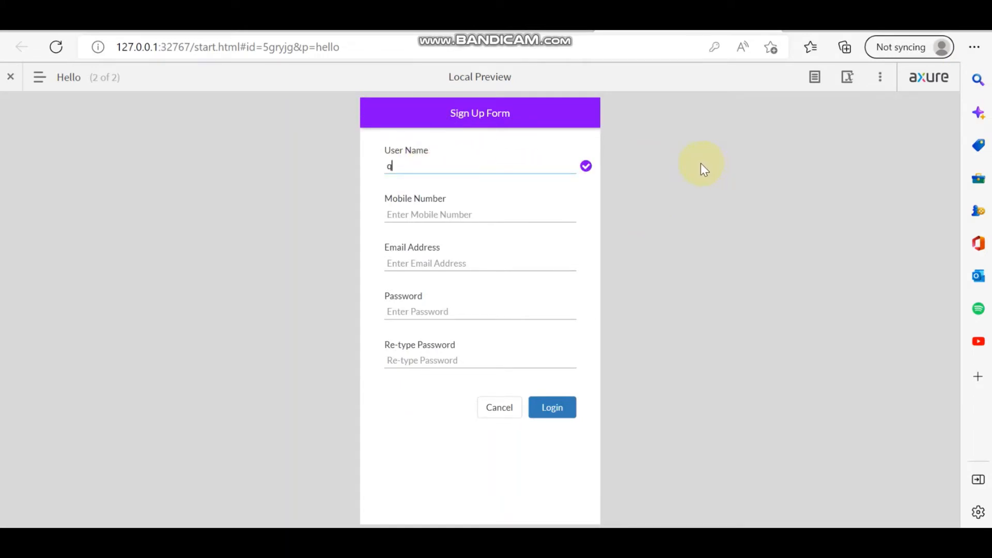
pyautogui.write('2')
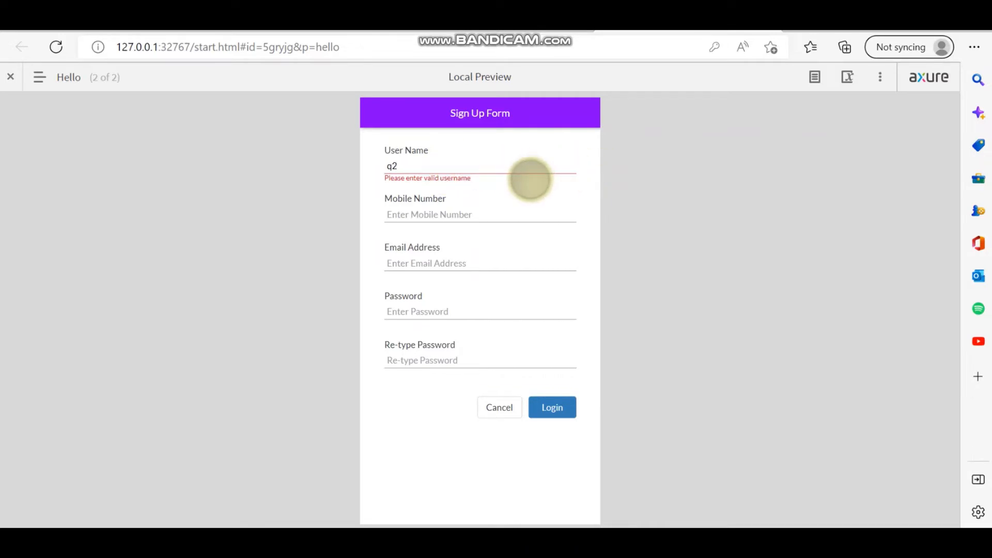
pyautogui.press('BackSpace')
pyautogui.press('BackSpace')
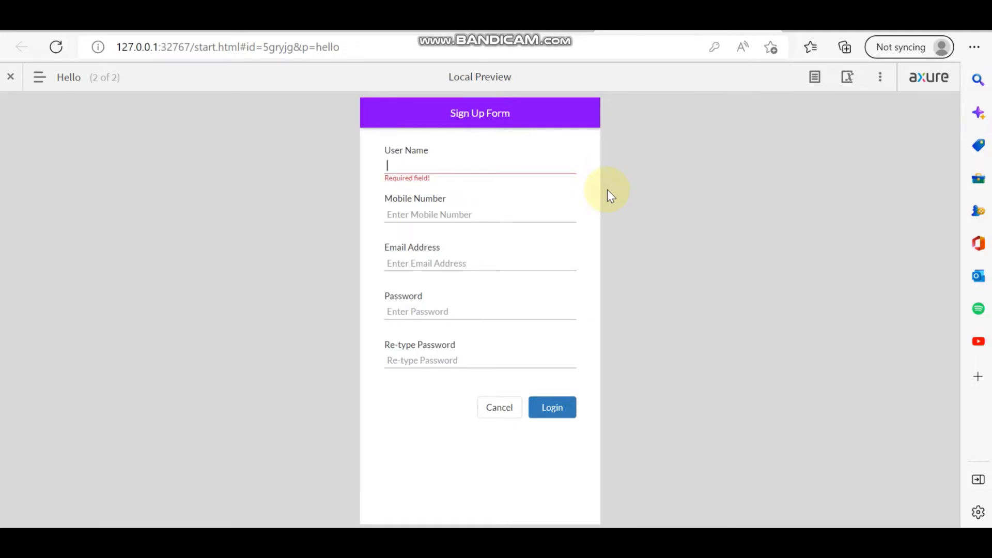
pyautogui.write('Ram')
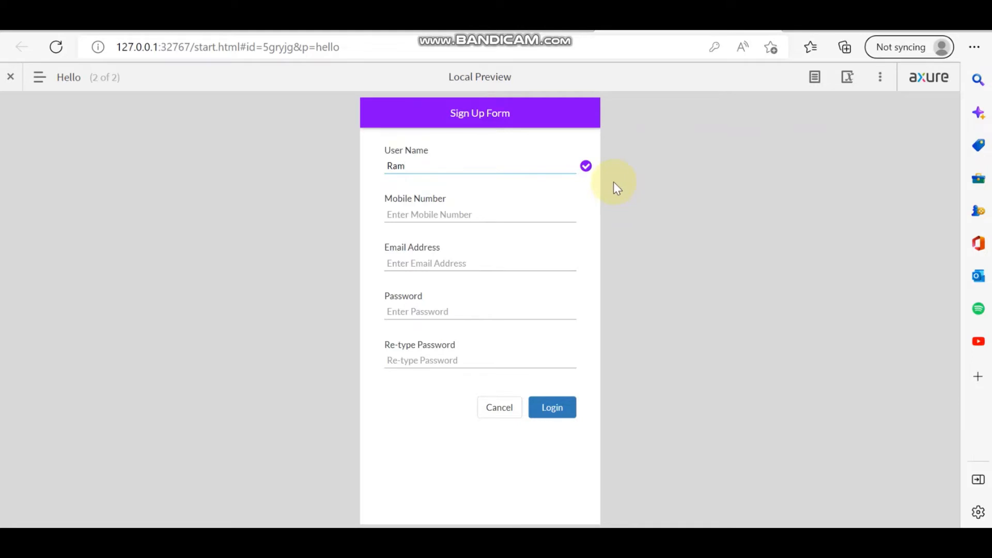
pyautogui.write('222')
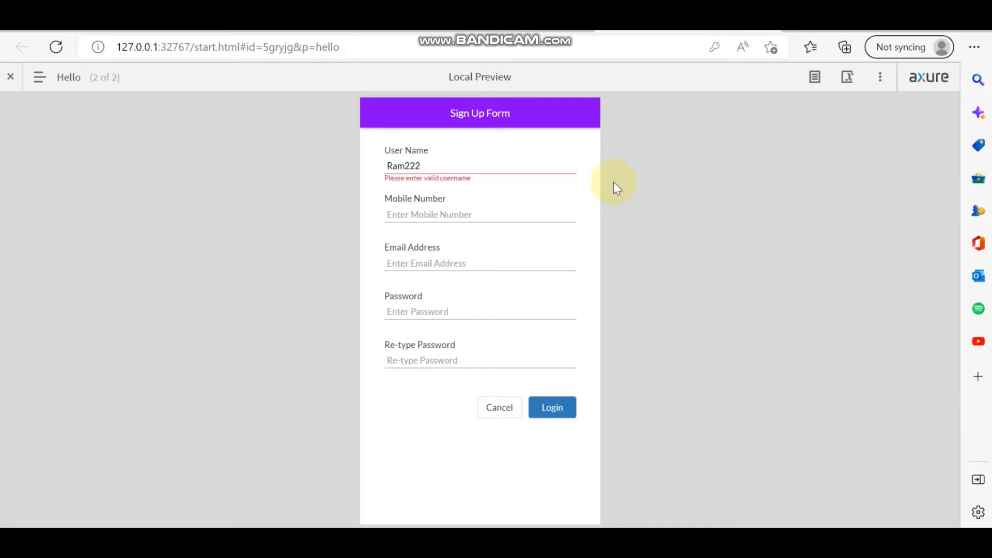
pyautogui.press('BackSpace')
pyautogui.press('BackSpace')
pyautogui.press('BackSpace')
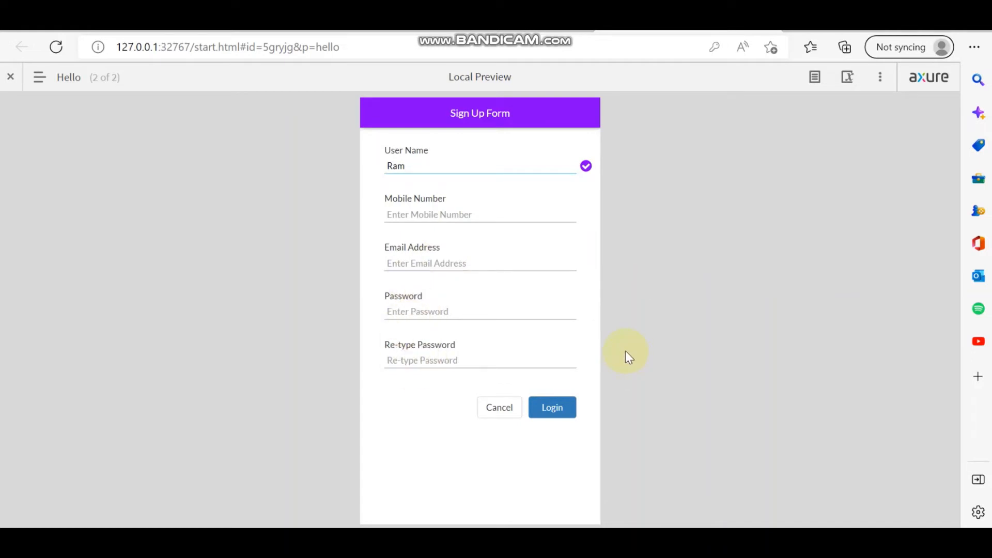
pyautogui.click(413, 541)
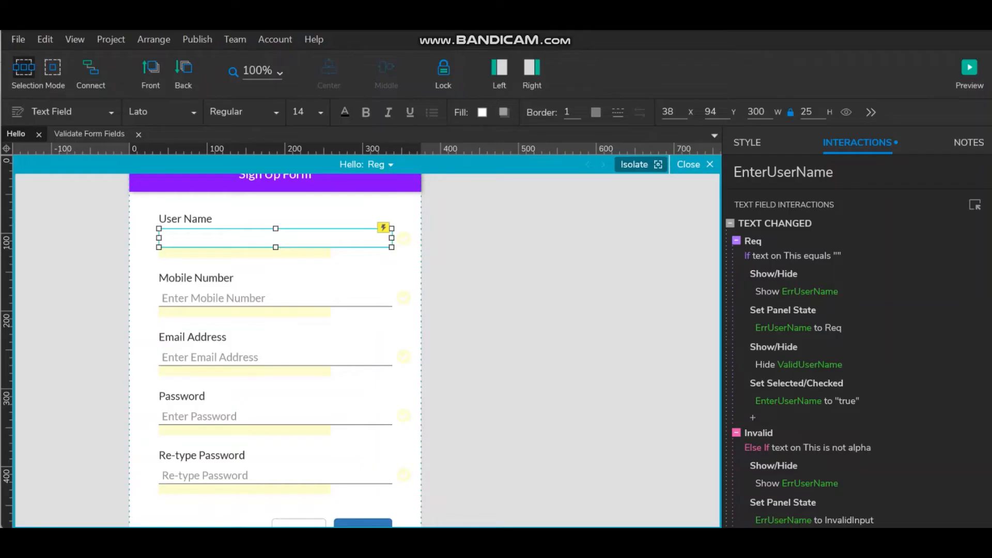
# - Give the Mobile Number field a Text Changed Show This interaction and open it for editing
pyautogui.click(267, 292)
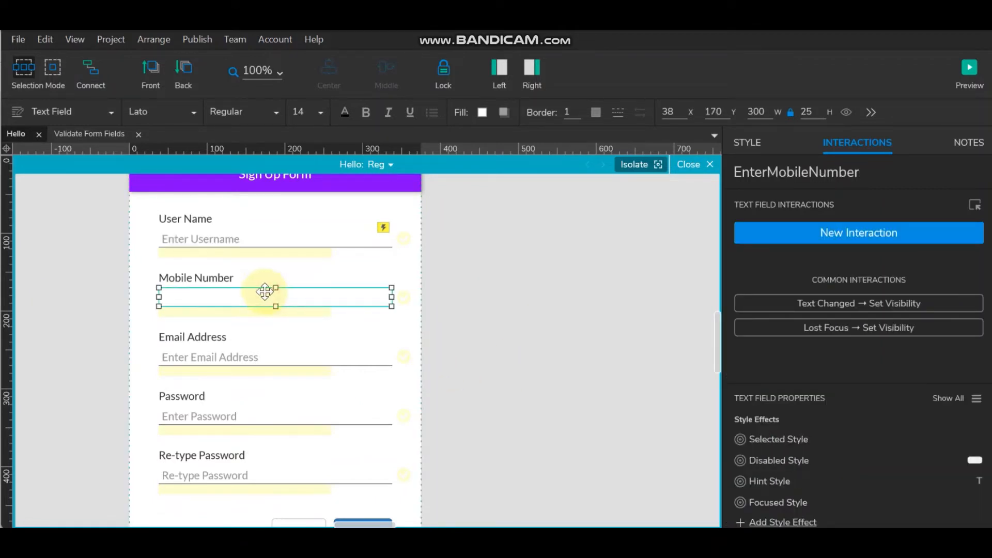
pyautogui.click(859, 231)
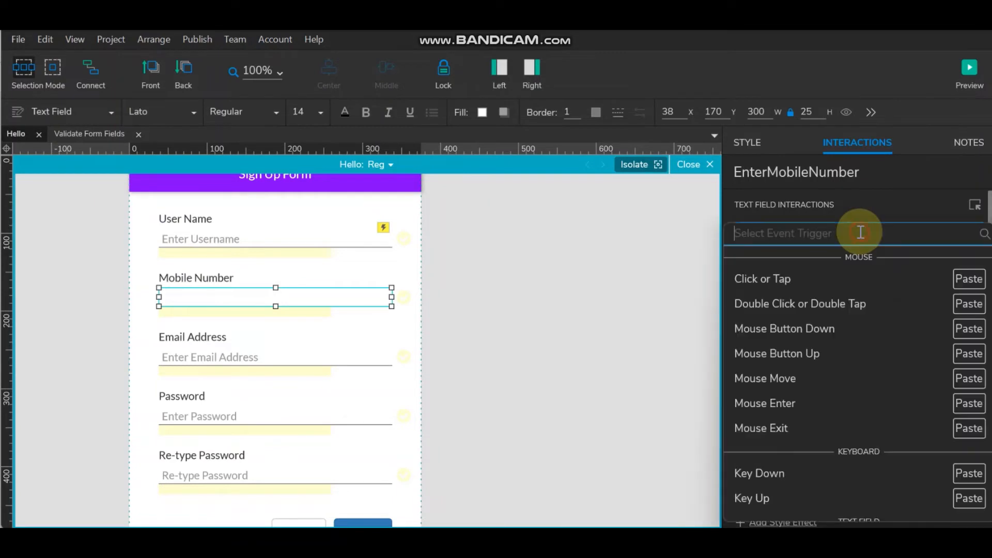
pyautogui.click(824, 207)
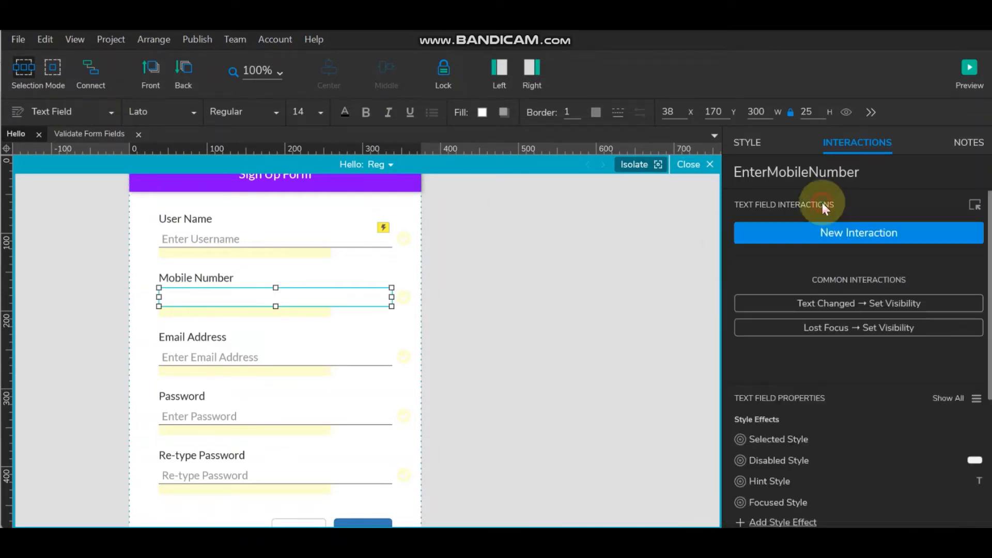
pyautogui.click(809, 305)
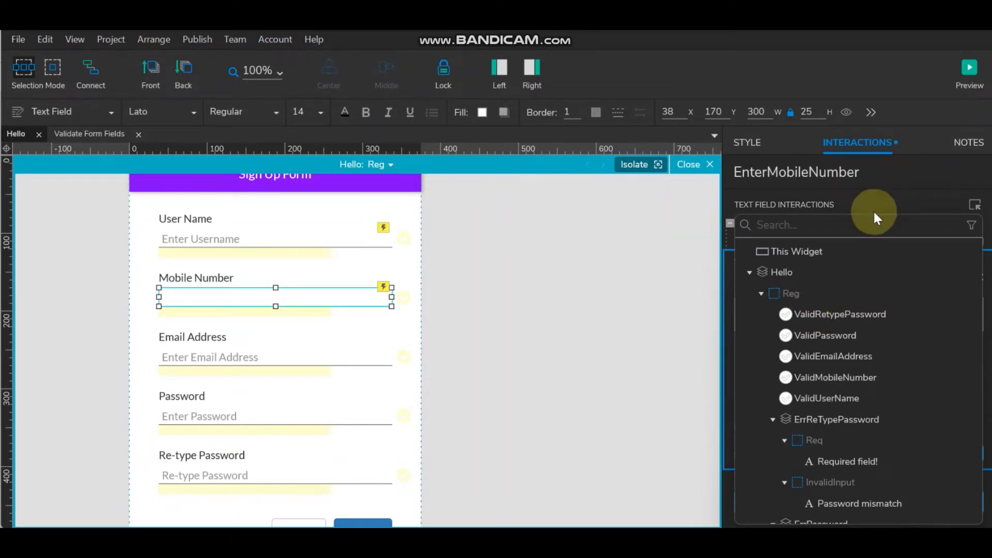
pyautogui.click(817, 251)
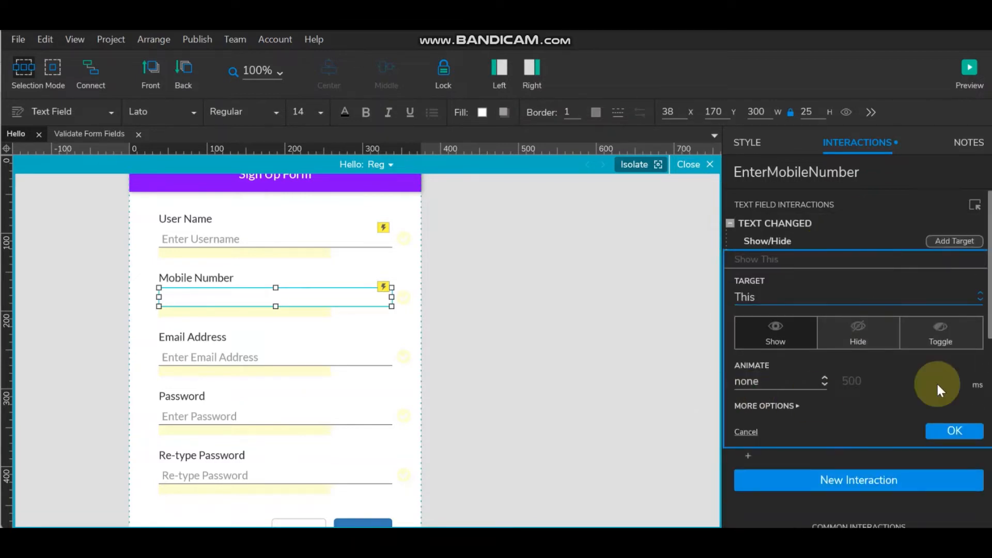
pyautogui.click(953, 429)
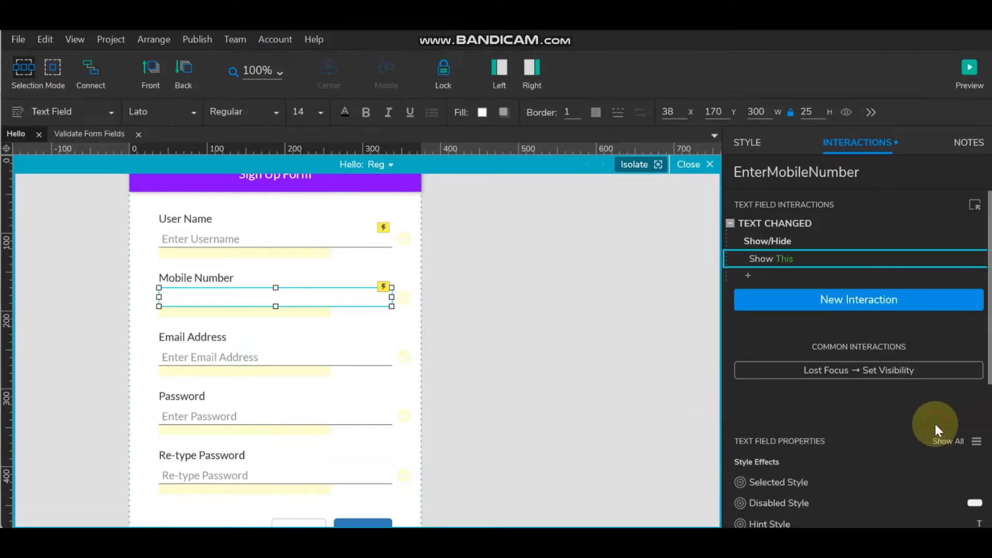
pyautogui.doubleClick(801, 222)
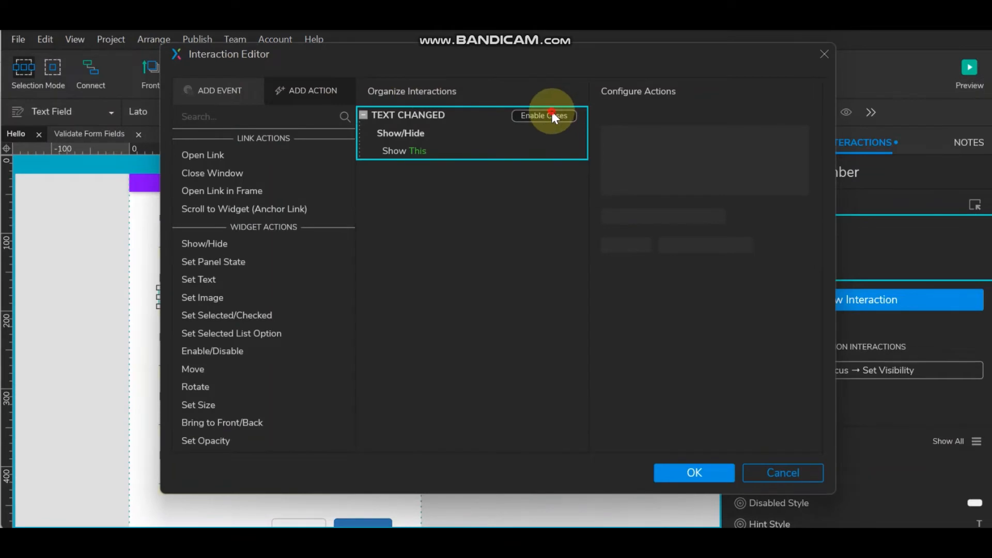
# - Turn the interaction into a case named Req with condition text on This equals ""
pyautogui.click(551, 111)
pyautogui.write('Req')
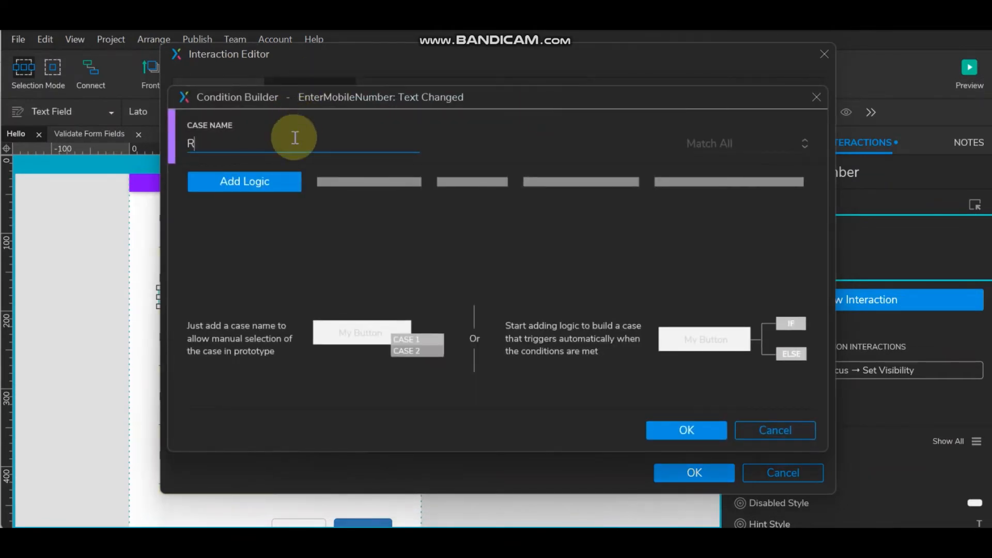
pyautogui.click(285, 187)
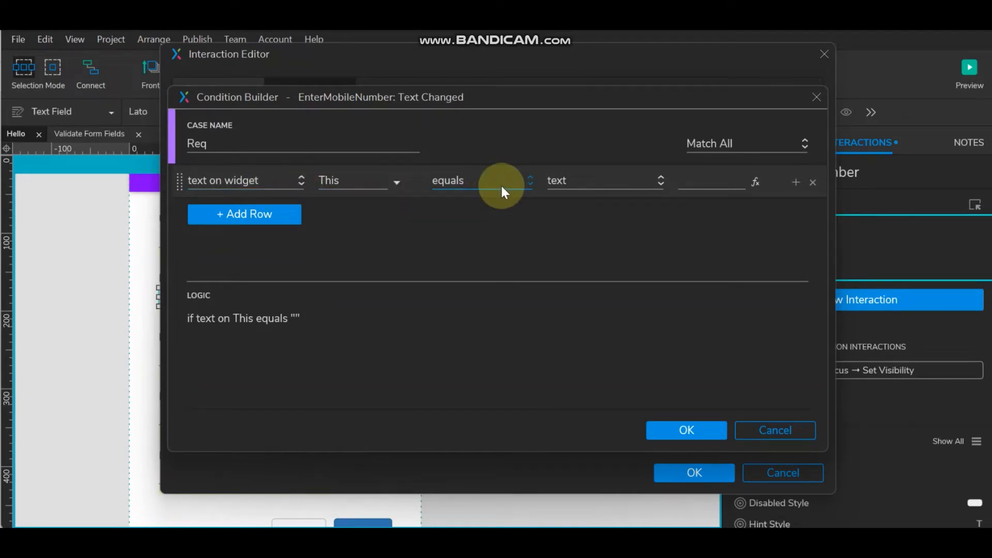
pyautogui.click(671, 427)
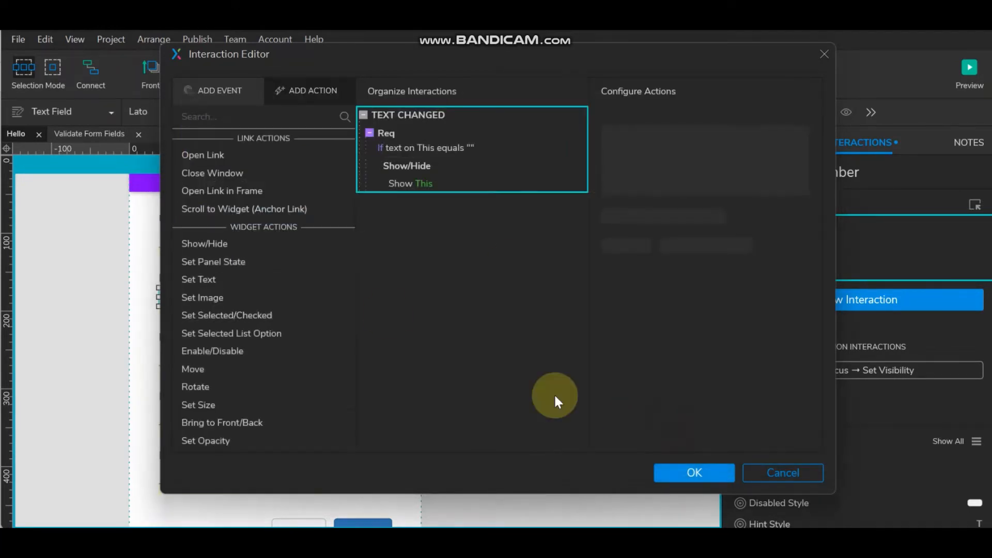
# - Retarget the Req case's Show action to ErrMobileNumber
pyautogui.click(399, 185)
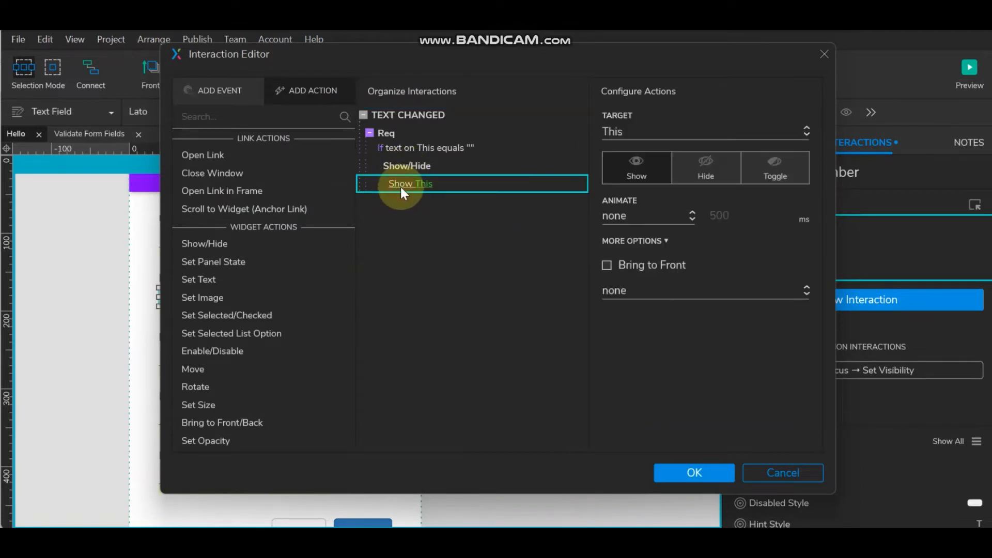
pyautogui.click(675, 129)
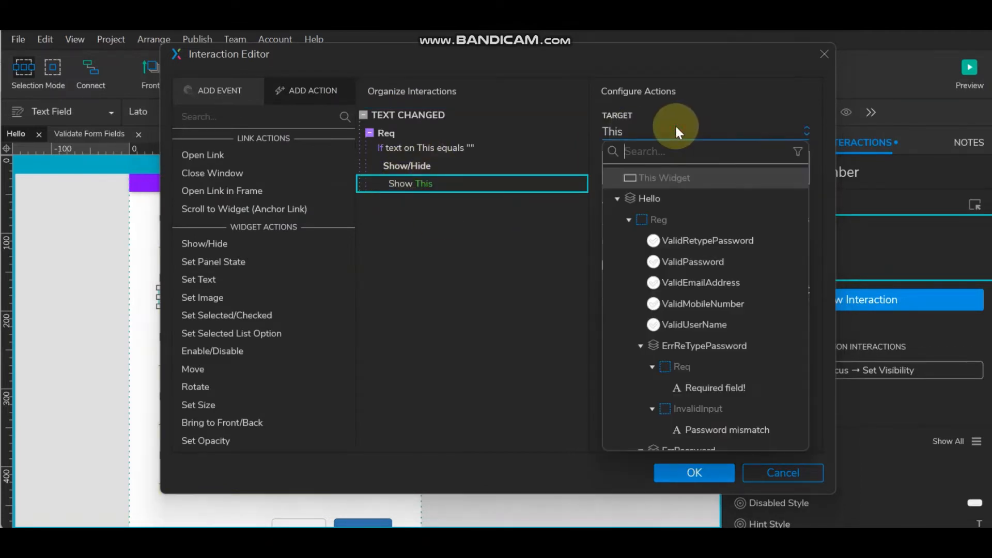
pyautogui.moveTo(500, 54)
pyautogui.mouseDown()
pyautogui.moveTo(702, 129)
pyautogui.moveTo(509, 67)
pyautogui.mouseUp()
pyautogui.click(685, 139)
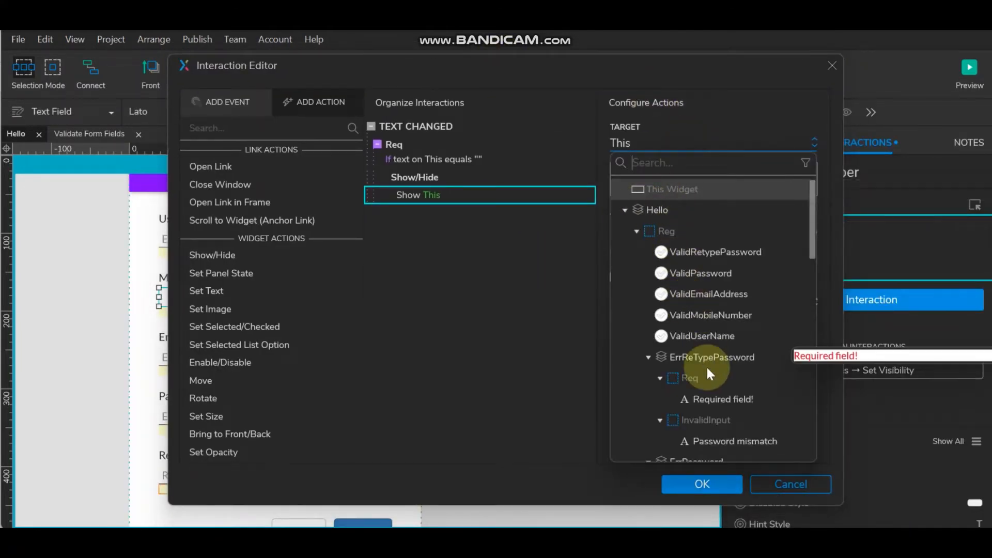
pyautogui.scroll(-3, 706, 364)
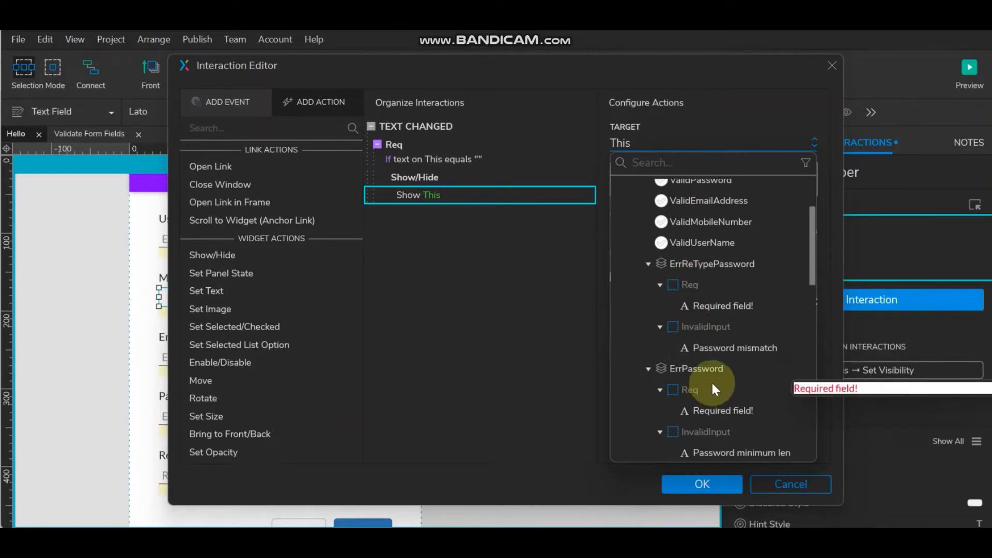
pyautogui.scroll(-3, 710, 381)
pyautogui.scroll(-5, 737, 383)
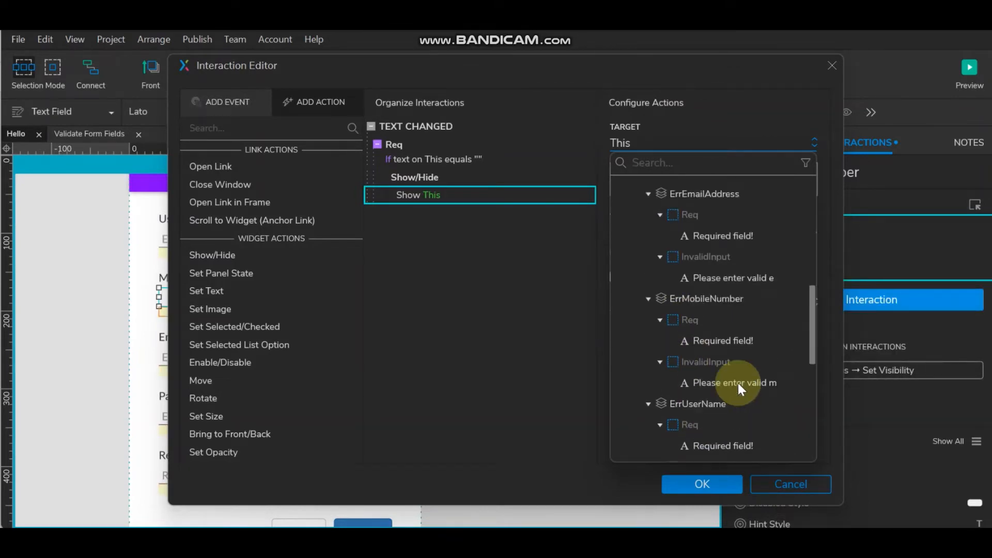
pyautogui.scroll(-3, 738, 383)
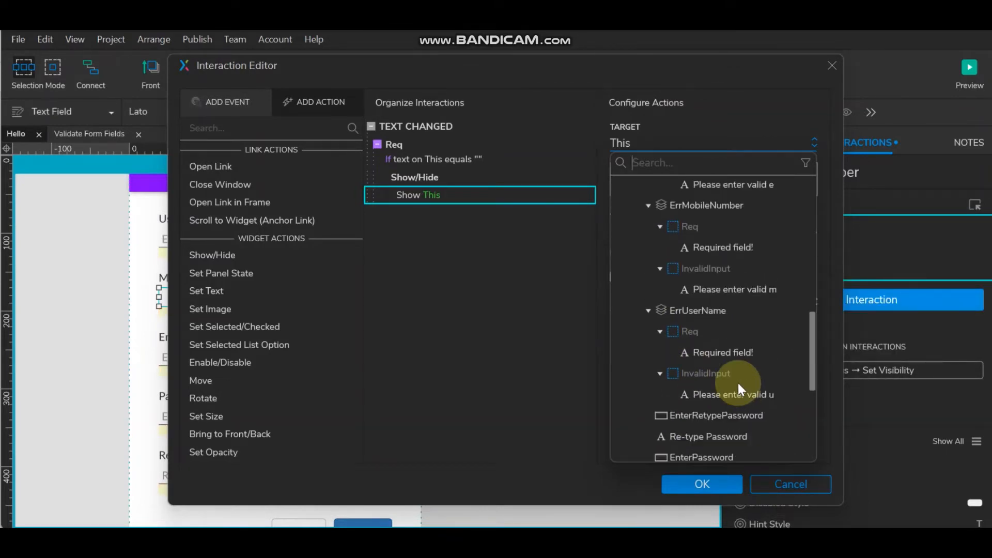
pyautogui.click(698, 204)
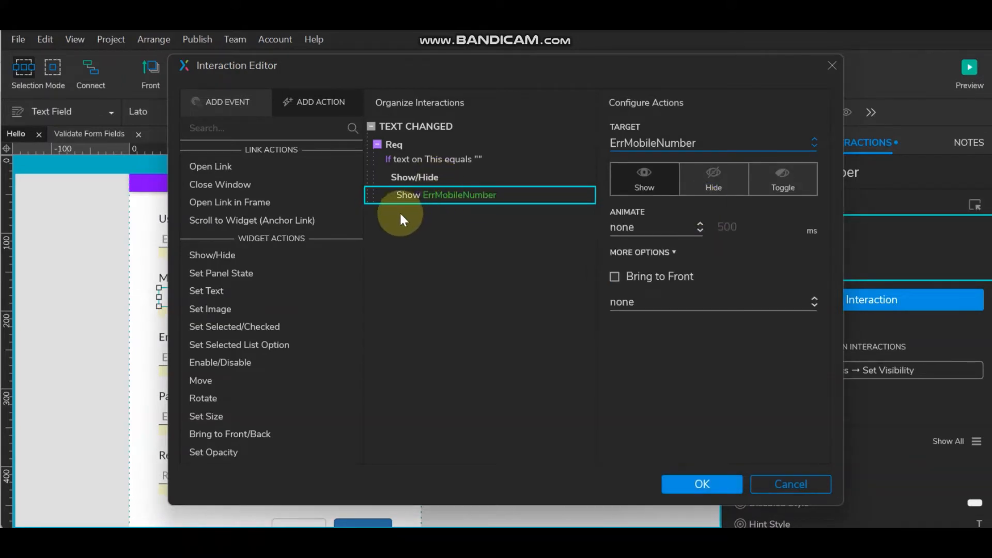
# - Add a Set Panel State action setting ErrMobileNumber to its Req state
pyautogui.click(259, 274)
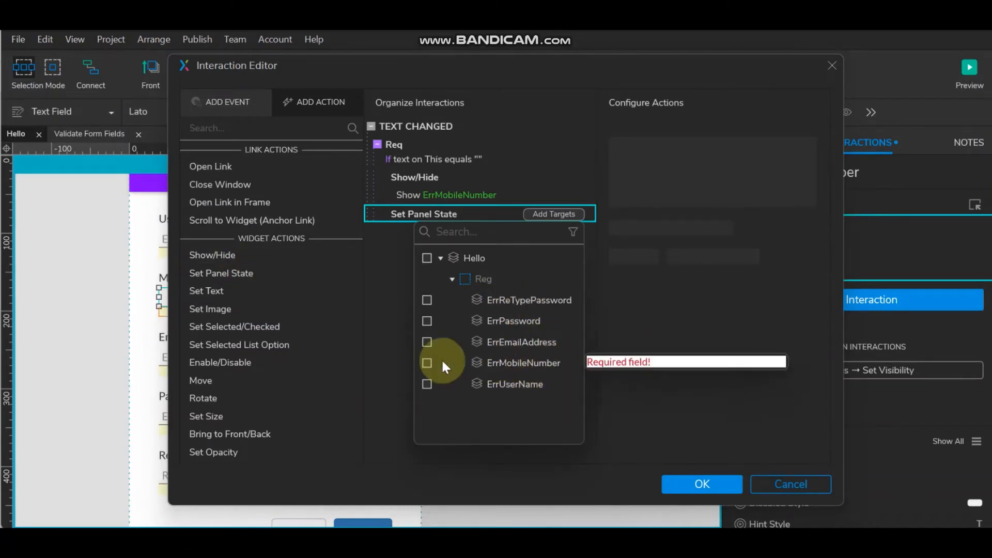
pyautogui.click(427, 362)
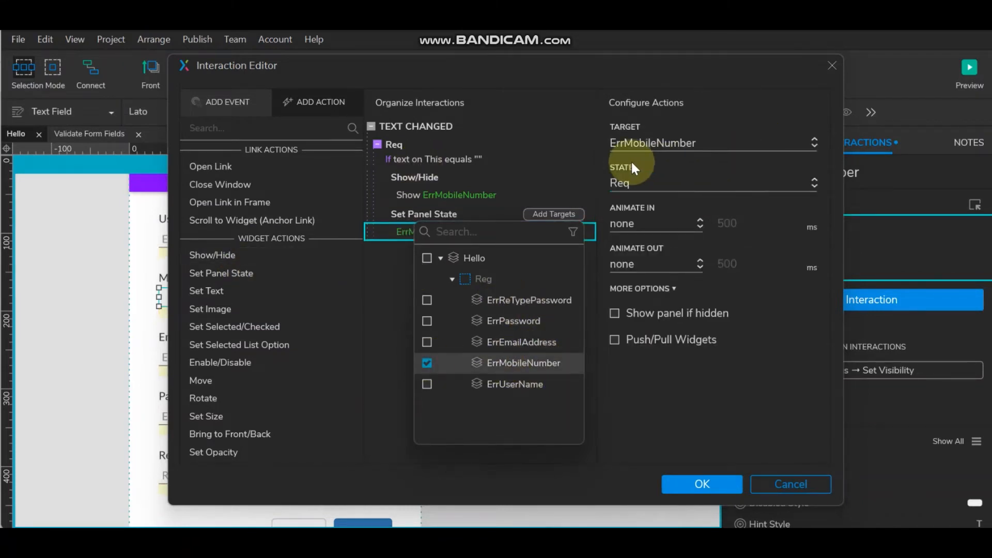
pyautogui.moveTo(498, 123)
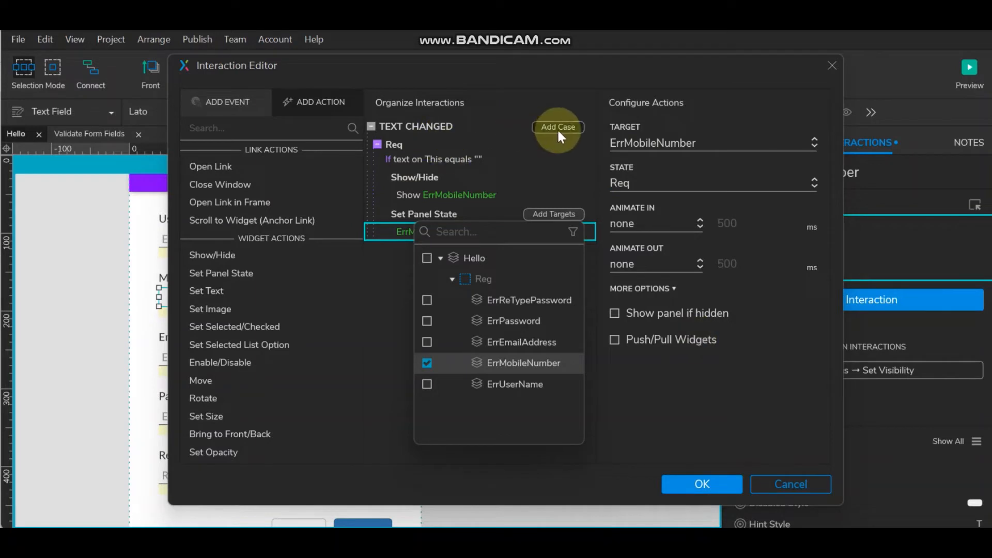
pyautogui.click(396, 144)
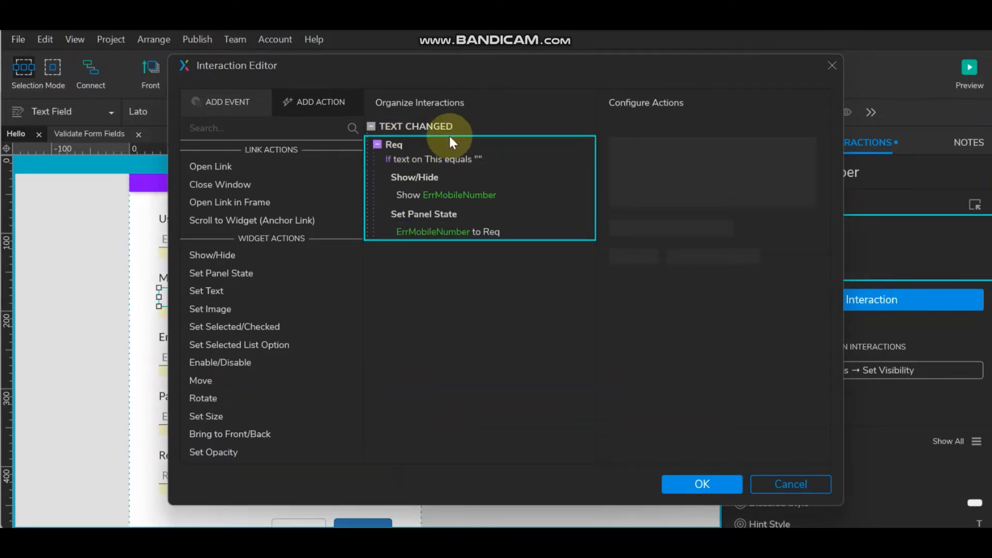
# - Add a case named Invalid with the condition text on This is not numeric
pyautogui.click(558, 127)
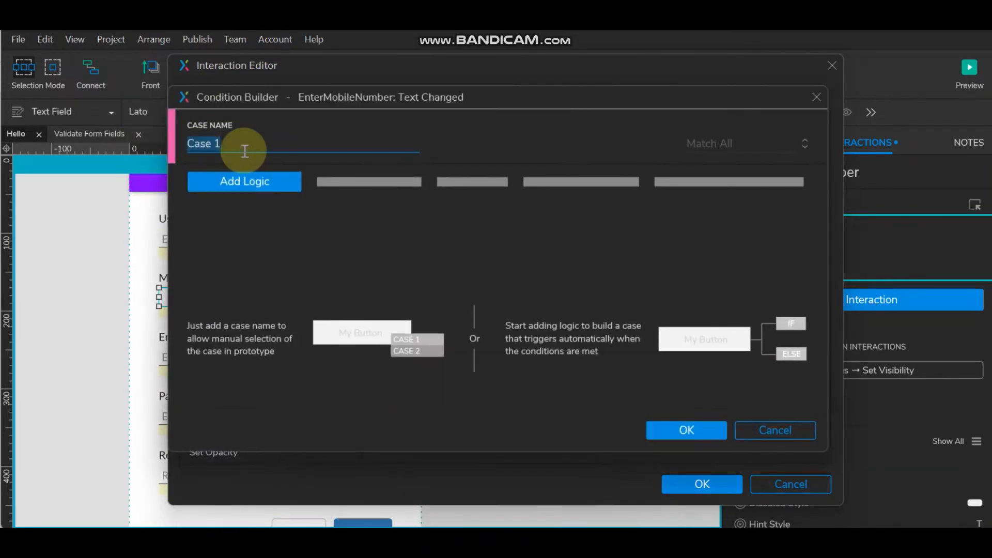
pyautogui.write('Invalid')
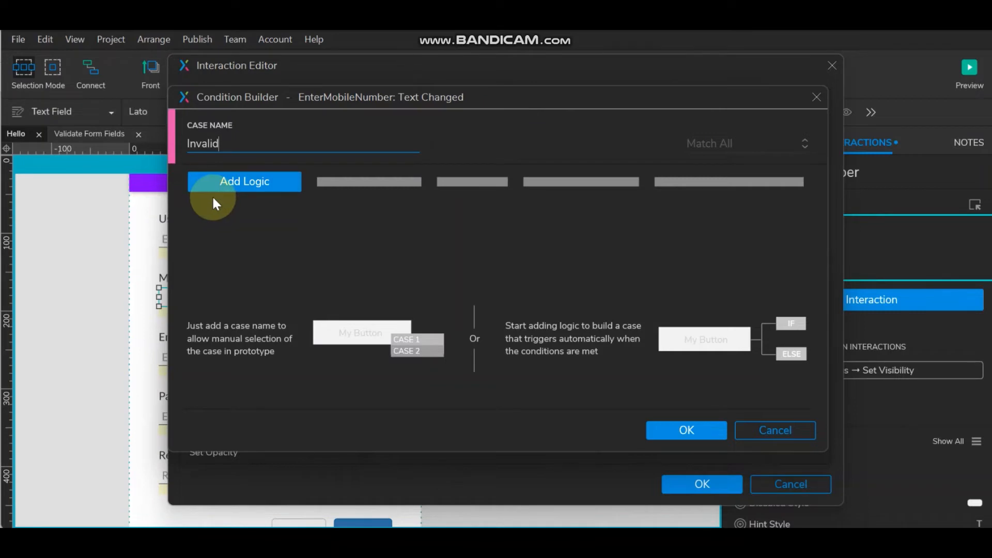
pyautogui.click(256, 182)
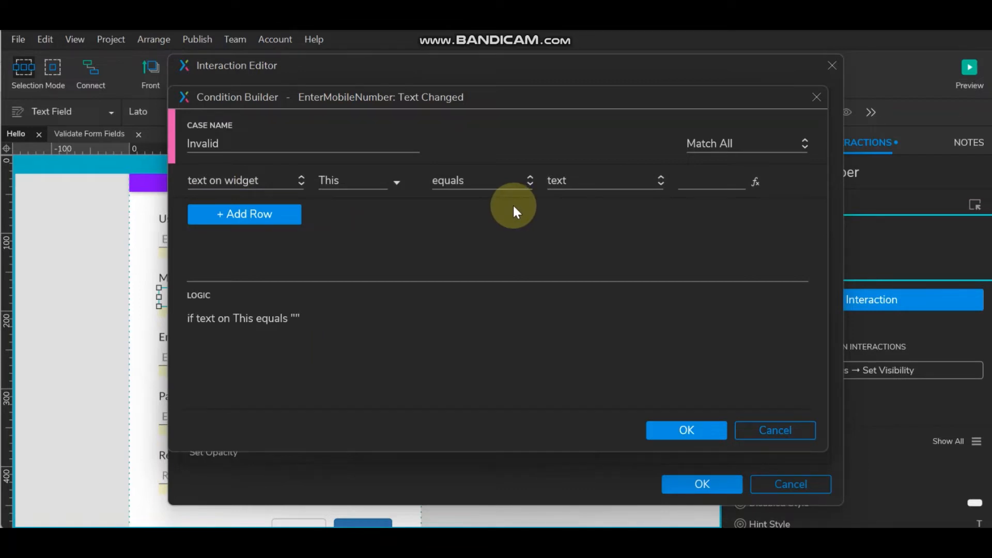
pyautogui.click(468, 180)
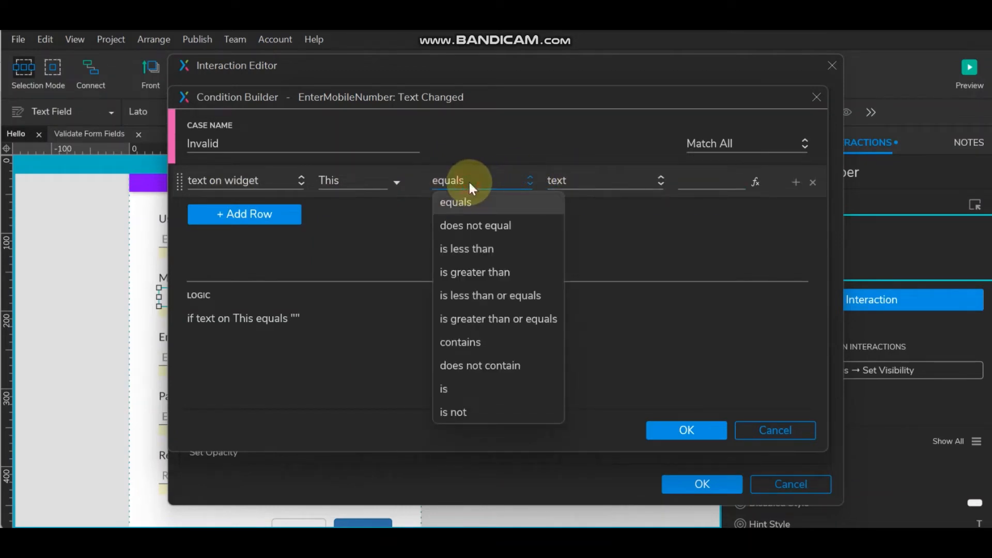
pyautogui.click(466, 411)
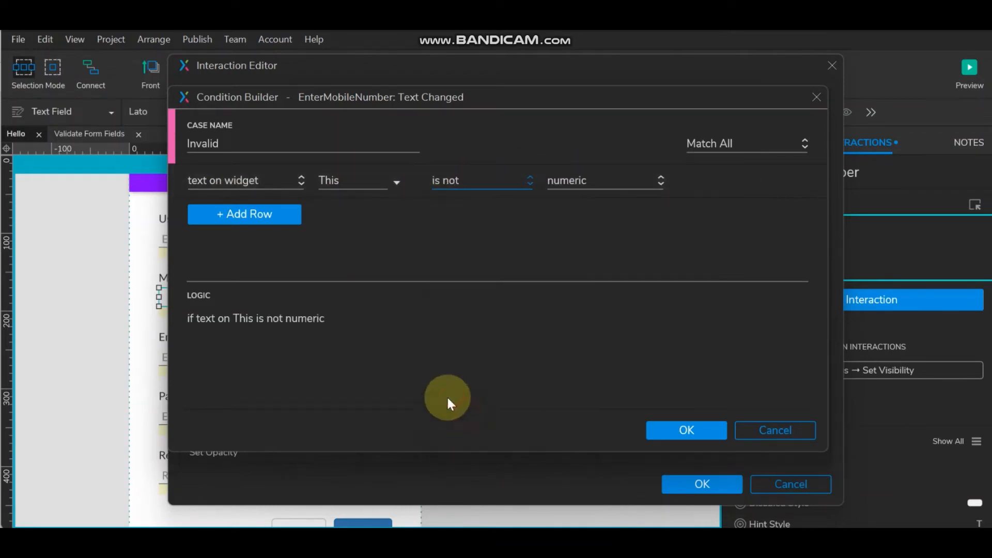
pyautogui.click(683, 430)
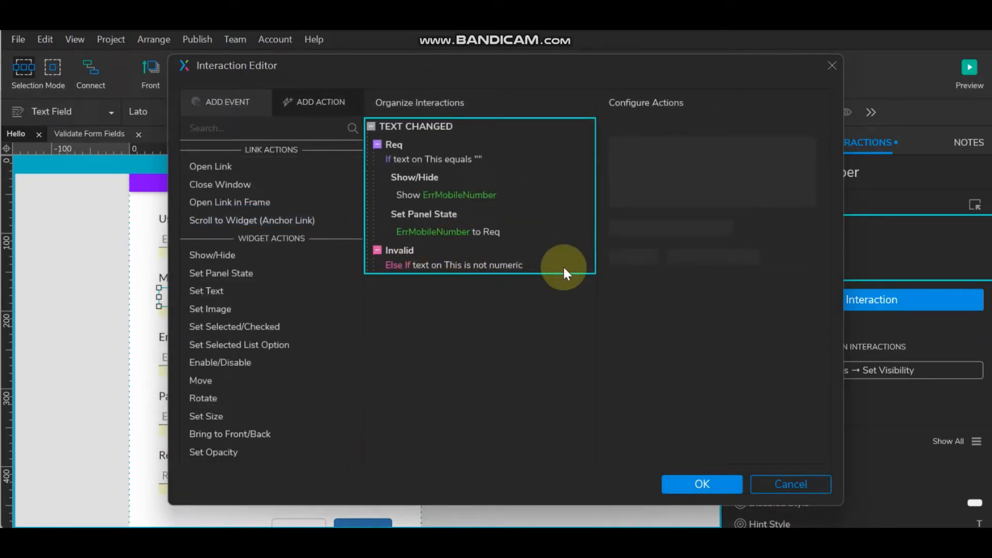
# - Copy Req's Show and Set Panel State actions into Invalid using state InvalidInput, then save
pyautogui.moveTo(466, 185)
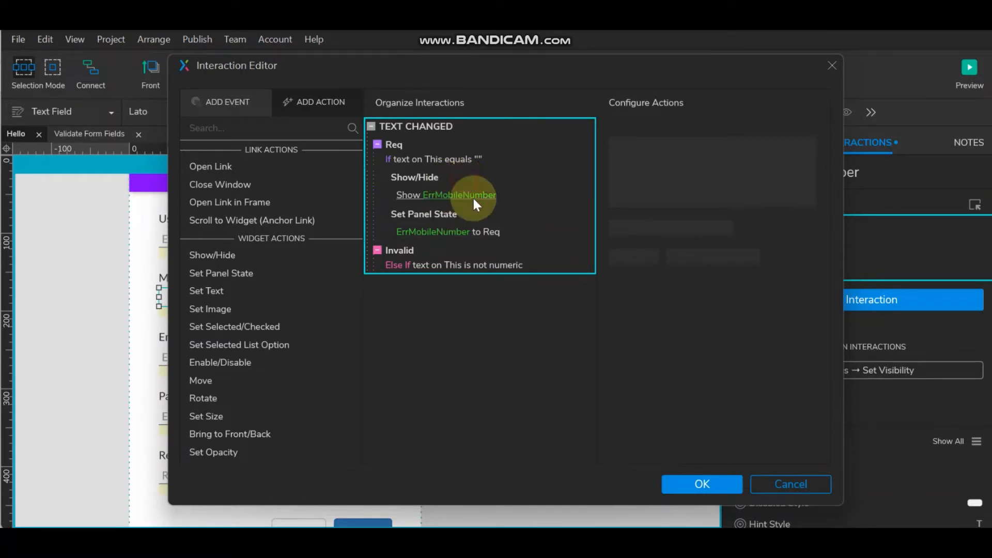
pyautogui.click(450, 170)
pyautogui.keyDown('ctrl'); pyautogui.click(487, 208); pyautogui.keyUp('ctrl')
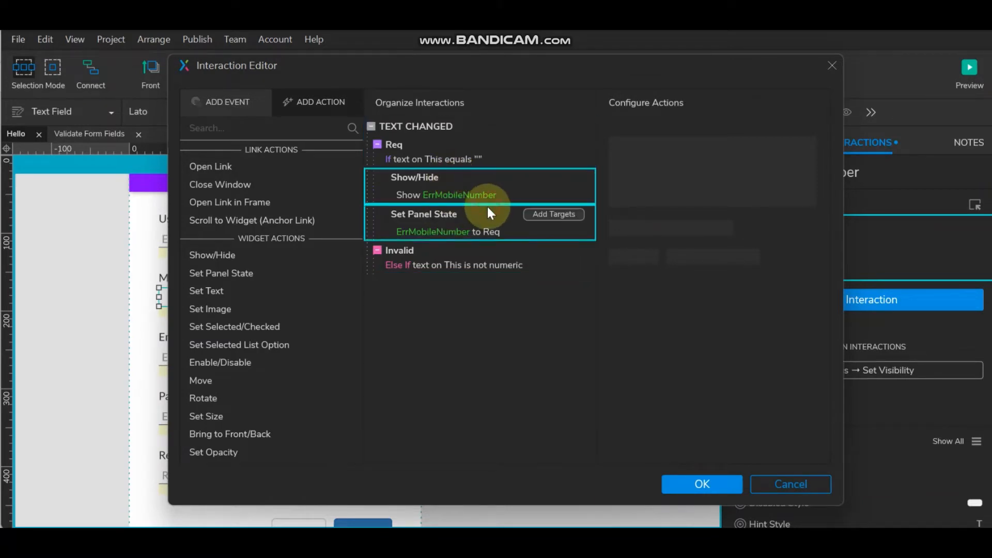
pyautogui.hotkey('ctrl', 'c')
pyautogui.click(411, 245)
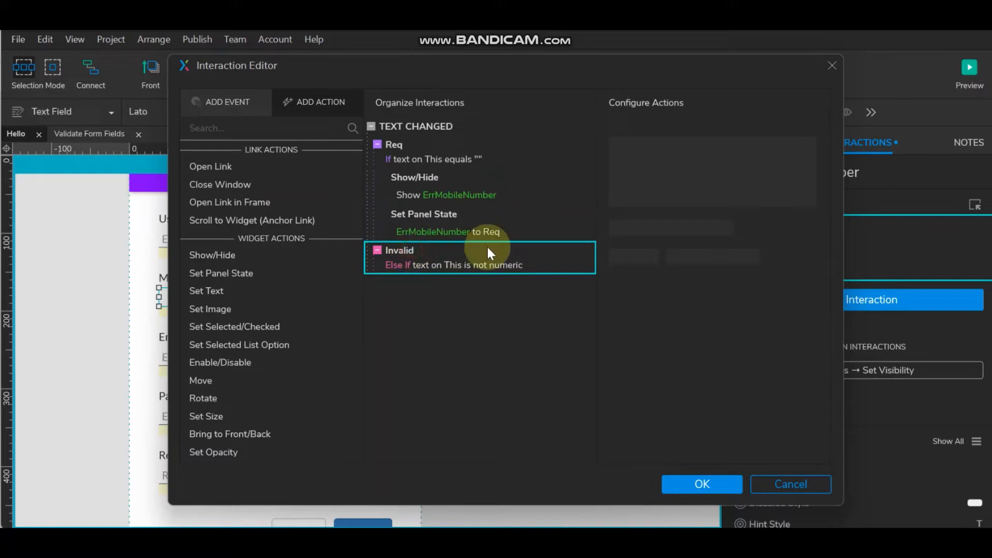
pyautogui.hotkey('ctrl', 'v')
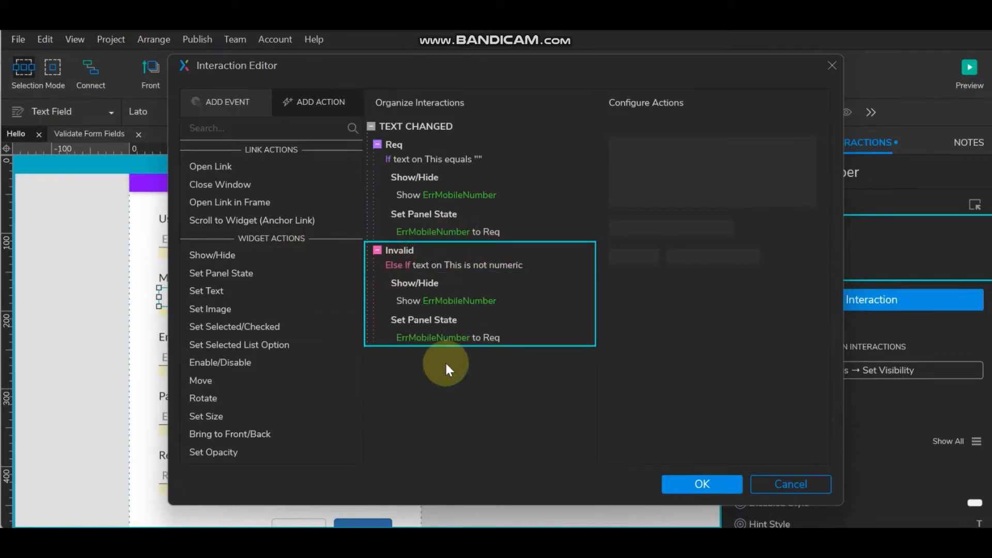
pyautogui.click(426, 338)
pyautogui.click(653, 176)
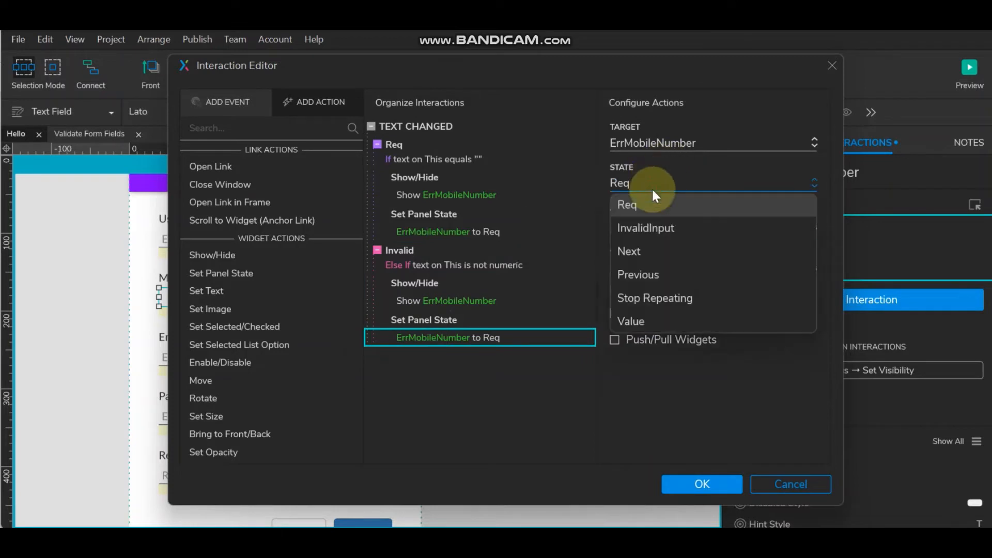
pyautogui.click(653, 227)
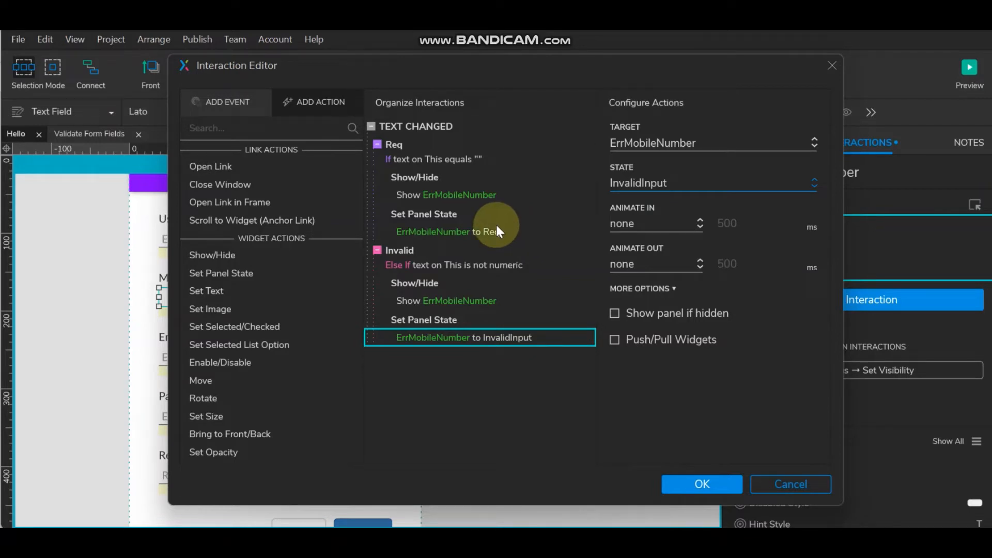
pyautogui.moveTo(480, 222)
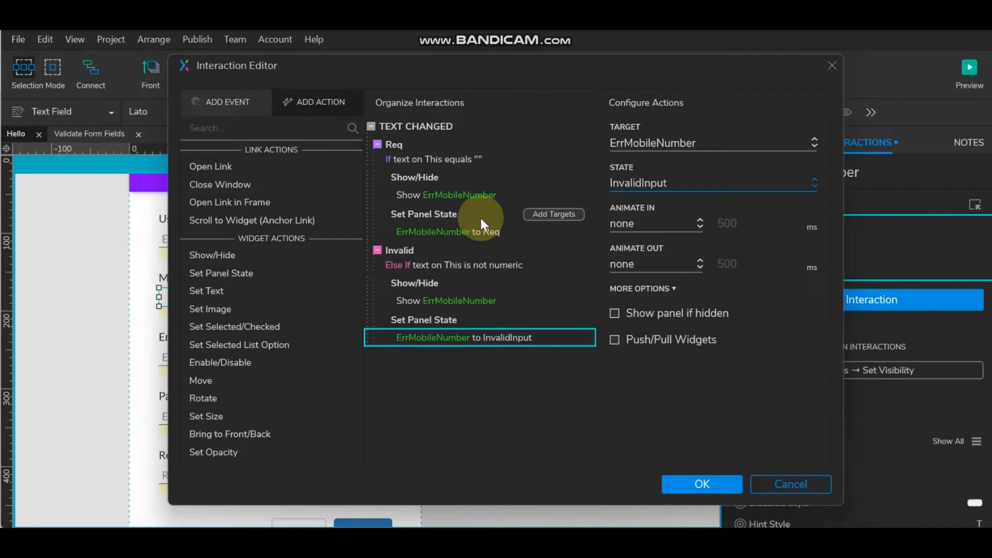
pyautogui.click(699, 485)
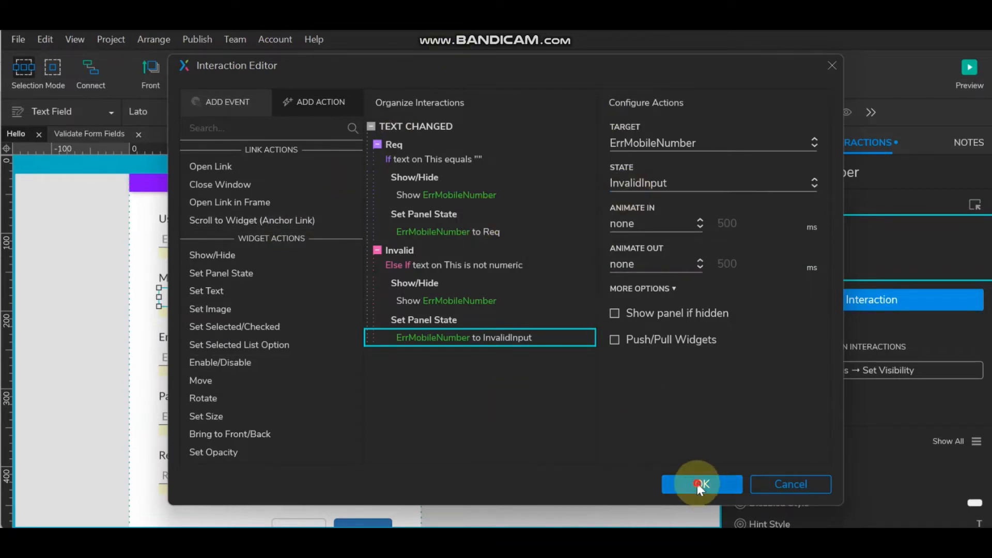
# - Add a new text-changed case named Valid to the Mobile Number field
pyautogui.click(404, 296)
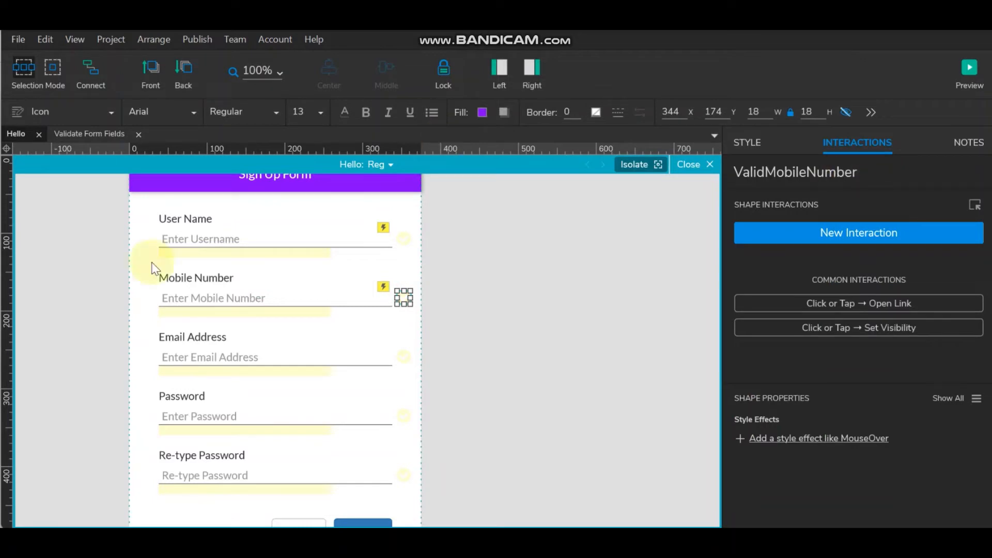
pyautogui.click(237, 297)
pyautogui.doubleClick(795, 224)
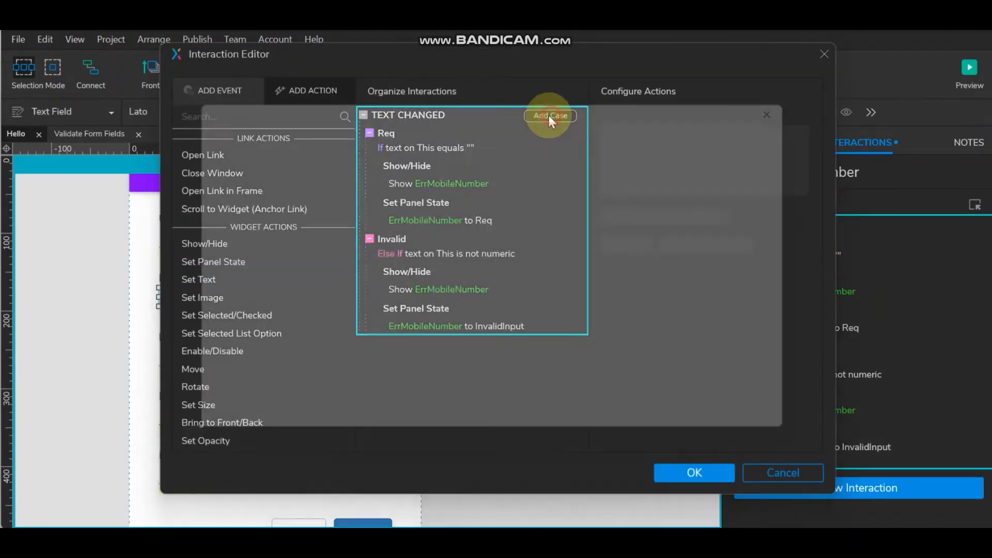
pyautogui.click(546, 117)
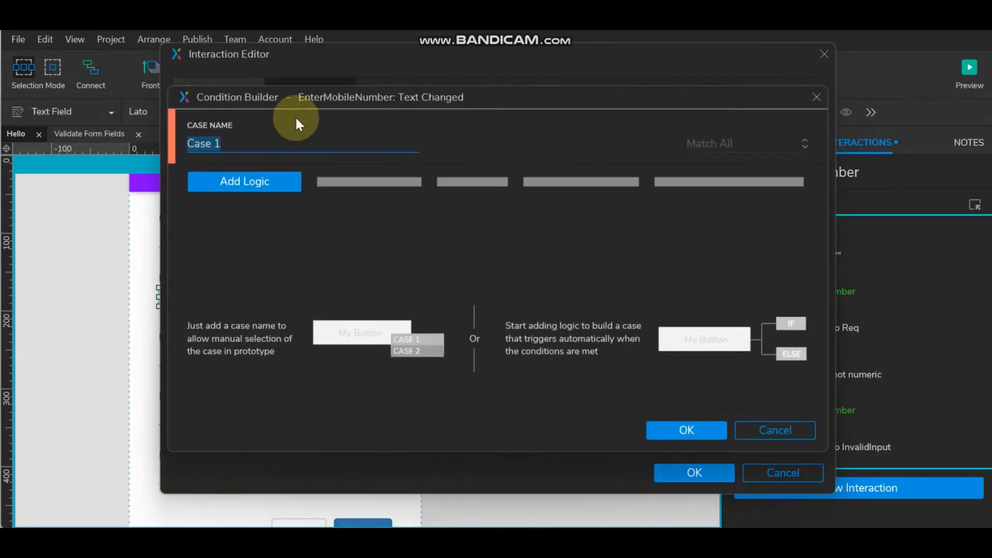
pyautogui.write('Valid')
# - Give the Valid case two conditions: text does not equal "" and text is numeric, matching all
pyautogui.click(284, 182)
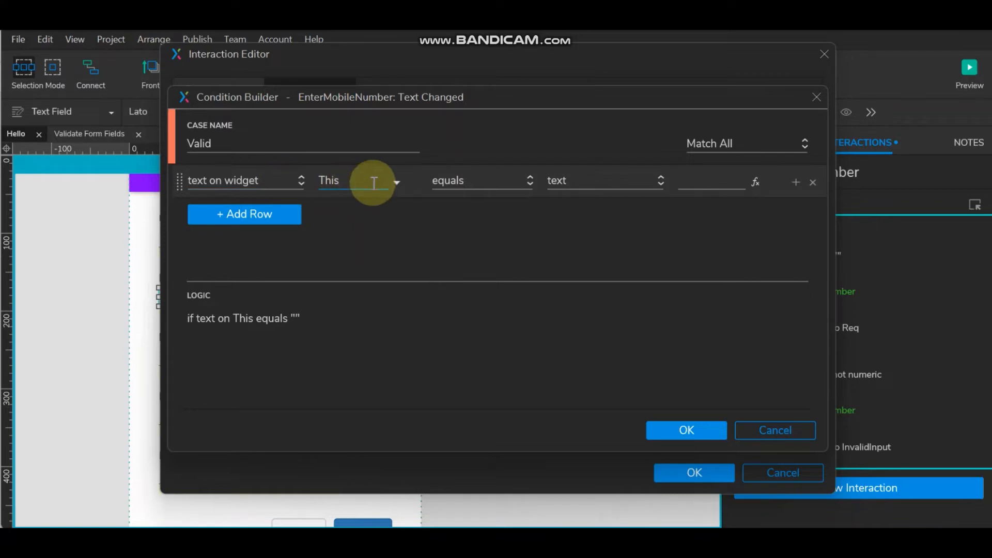
pyautogui.click(485, 183)
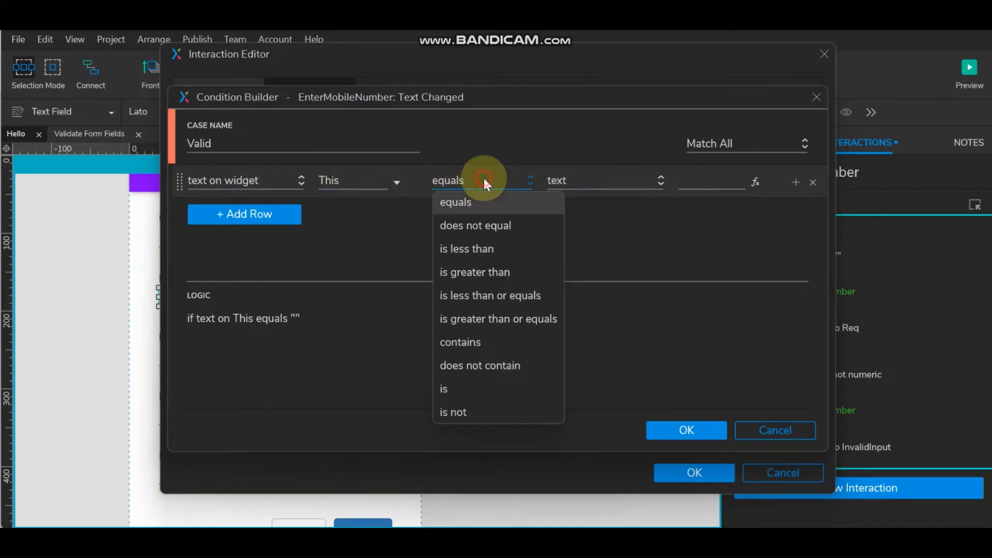
pyautogui.click(480, 222)
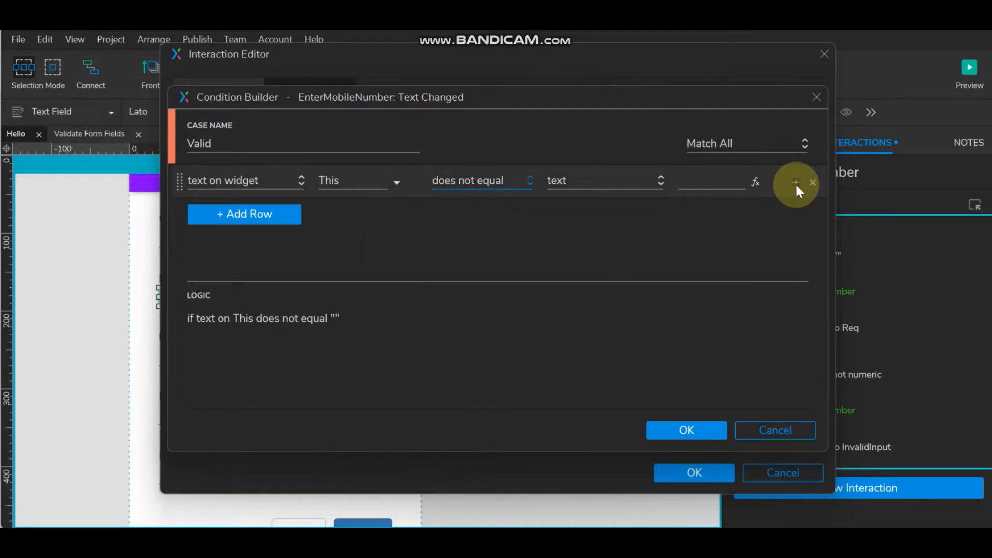
pyautogui.click(795, 183)
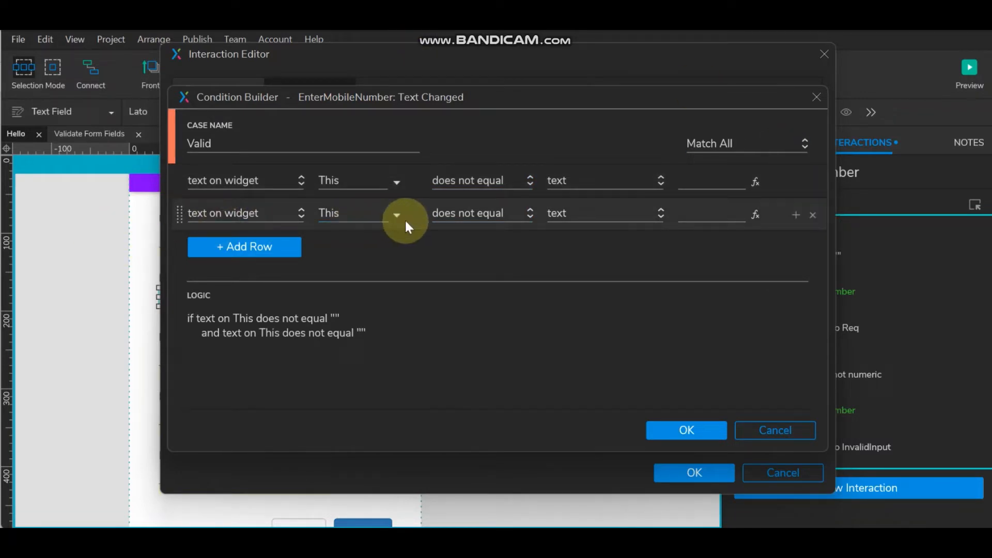
pyautogui.click(458, 217)
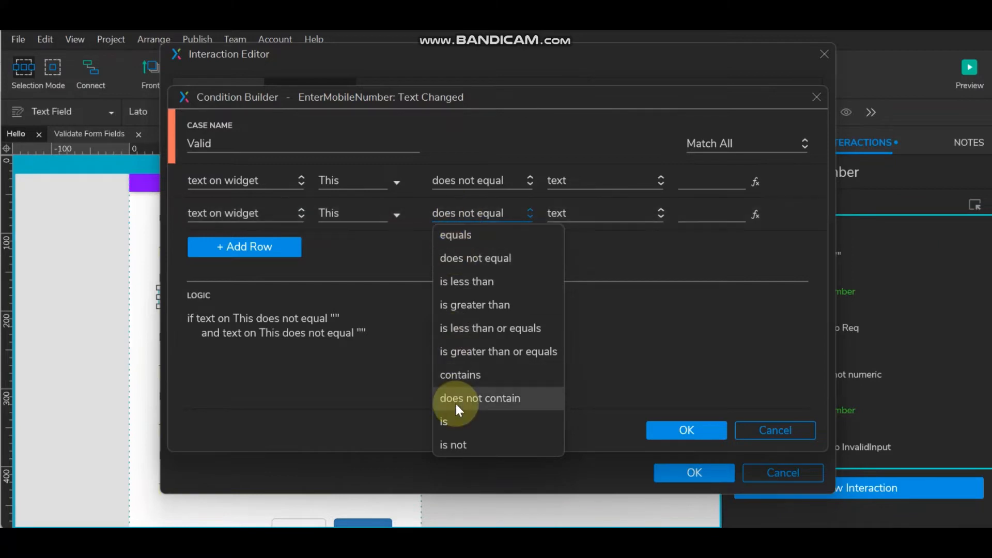
pyautogui.click(455, 429)
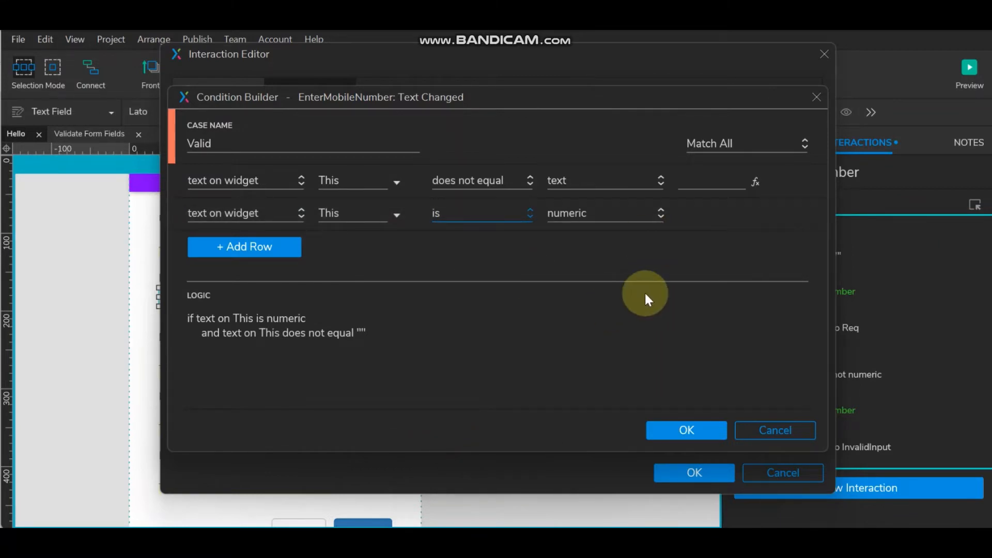
pyautogui.click(726, 148)
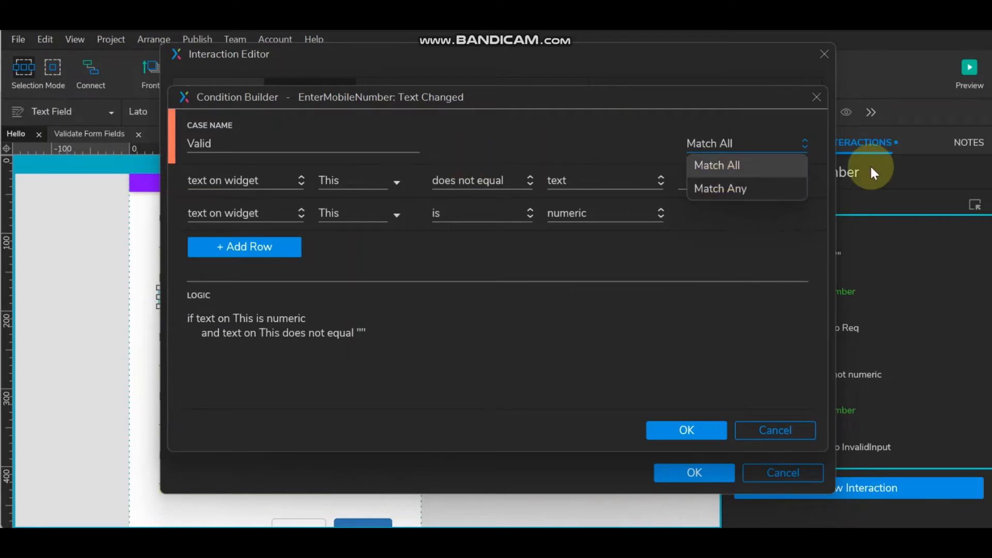
pyautogui.click(737, 162)
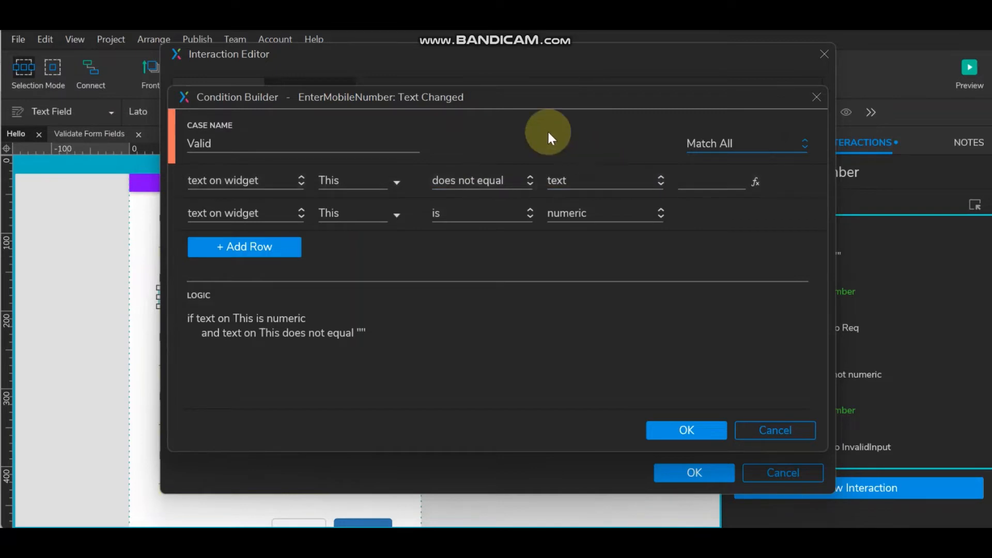
pyautogui.click(689, 429)
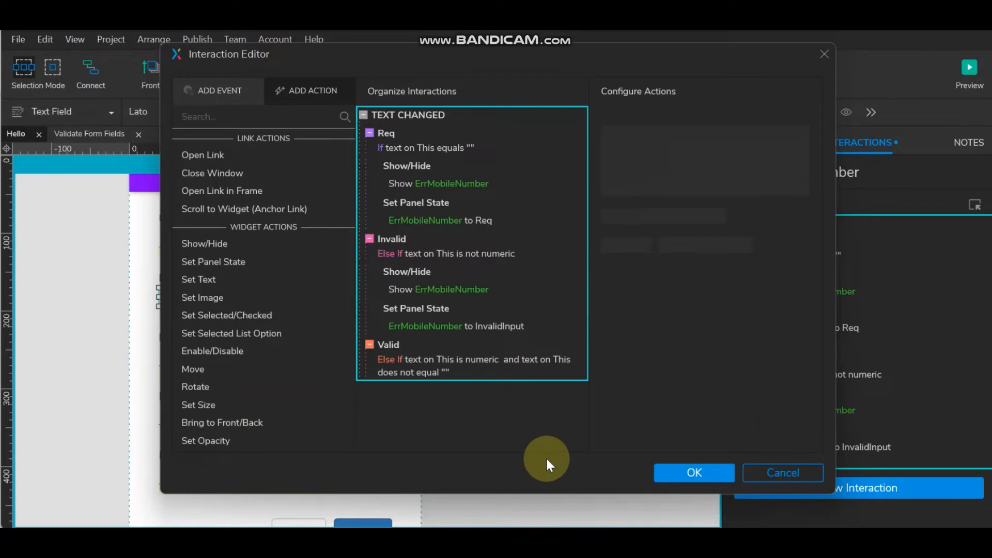
# - Make the Valid case show ValidMobileNumber and hide ErrMobileNumber
pyautogui.click(190, 245)
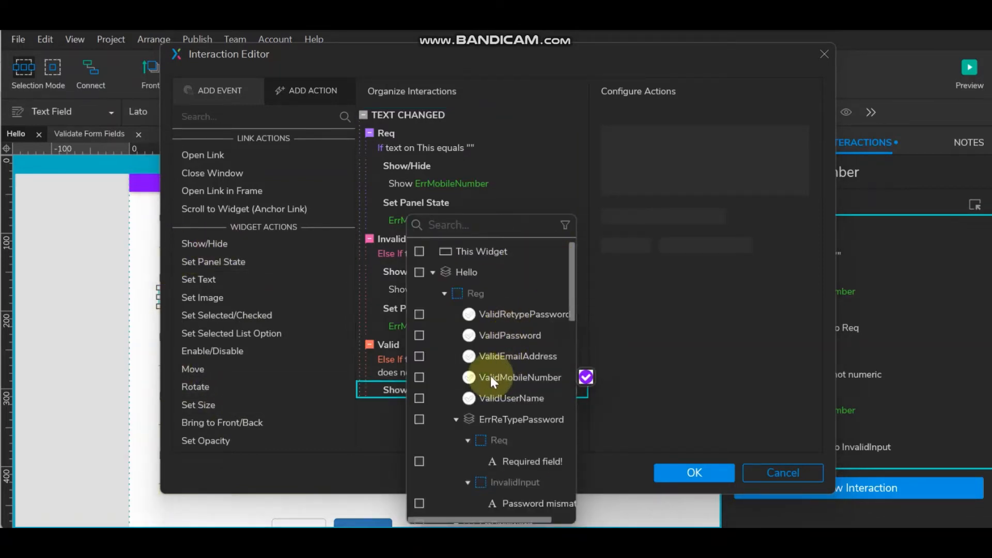
pyautogui.click(418, 378)
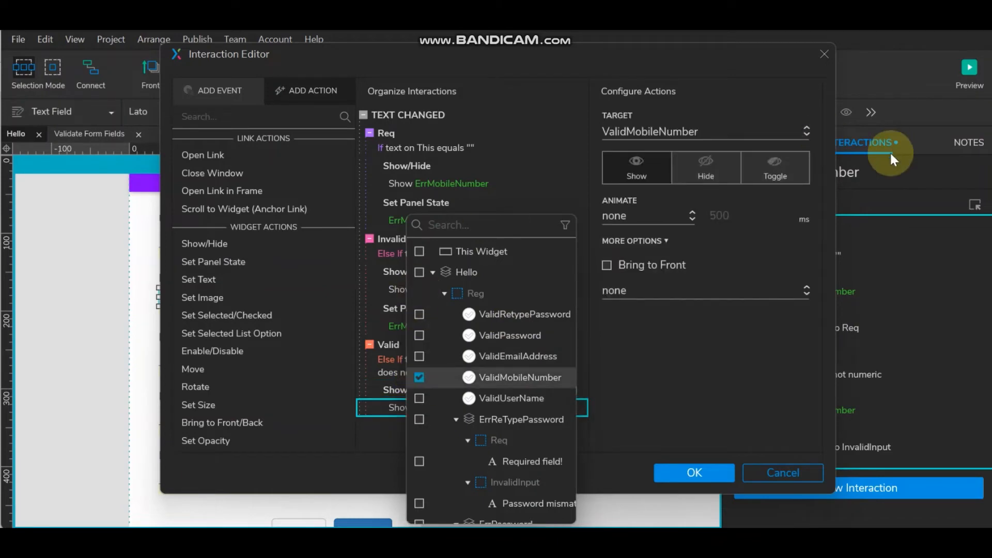
pyautogui.click(683, 349)
pyautogui.click(413, 269)
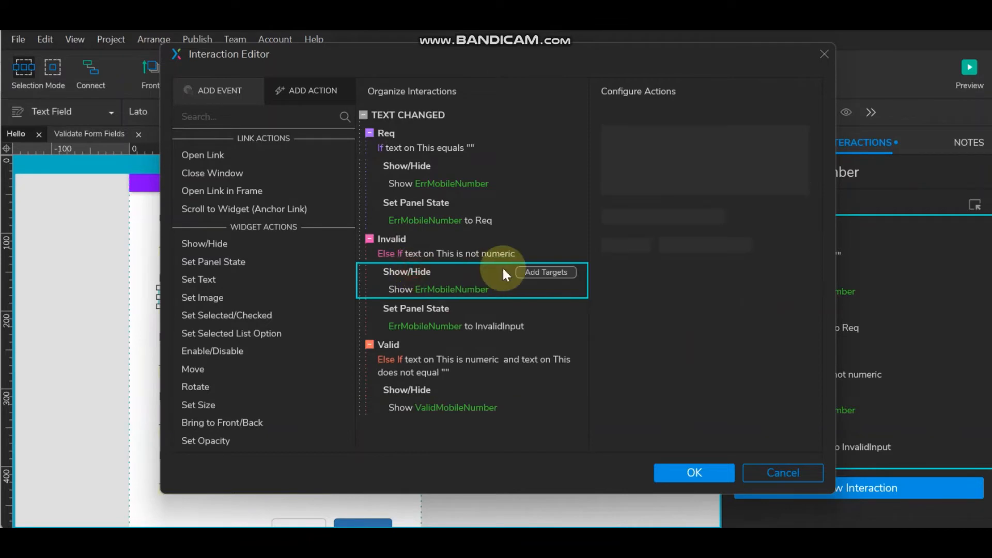
pyautogui.click(407, 390)
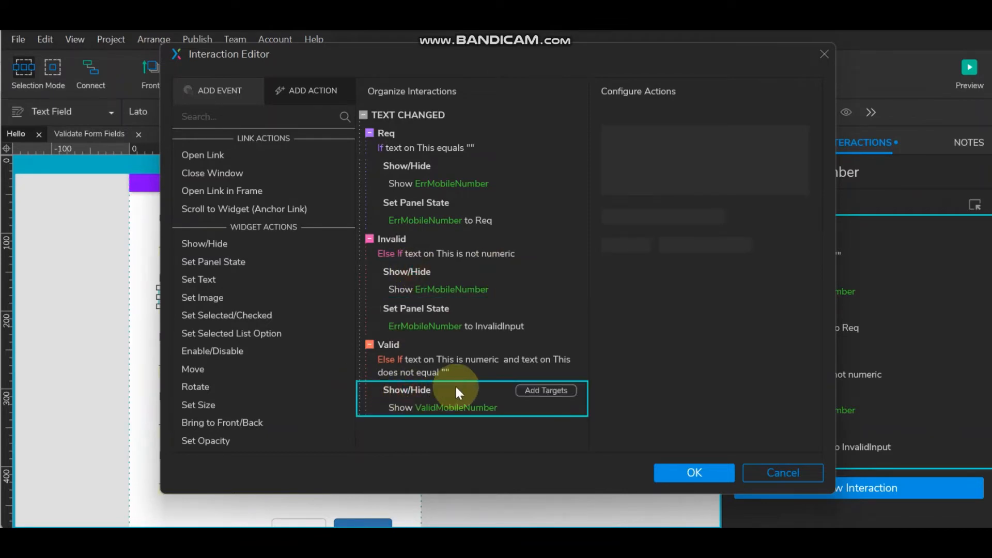
pyautogui.hotkey('ctrl', 'v')
pyautogui.scroll(-1, 455, 383)
pyautogui.click(413, 429)
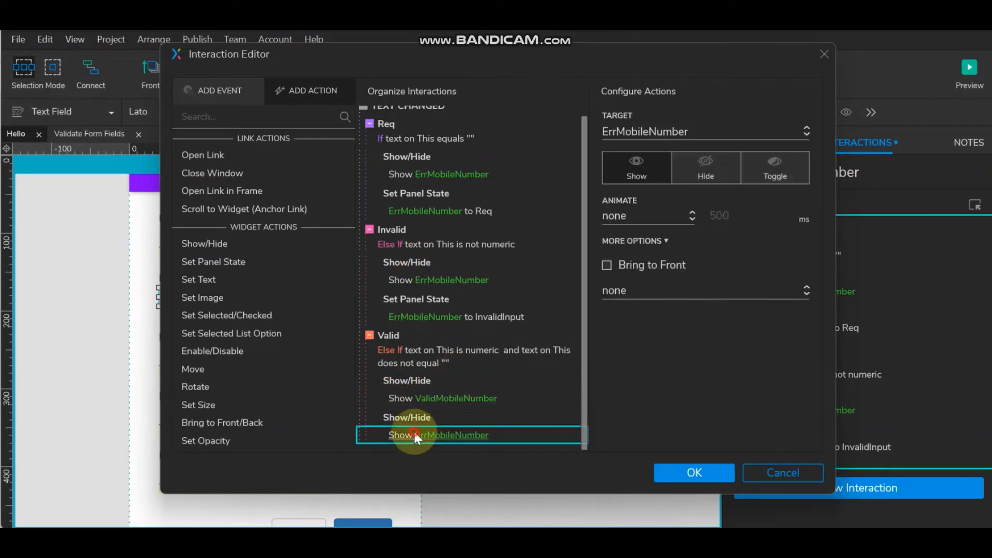
pyautogui.click(699, 171)
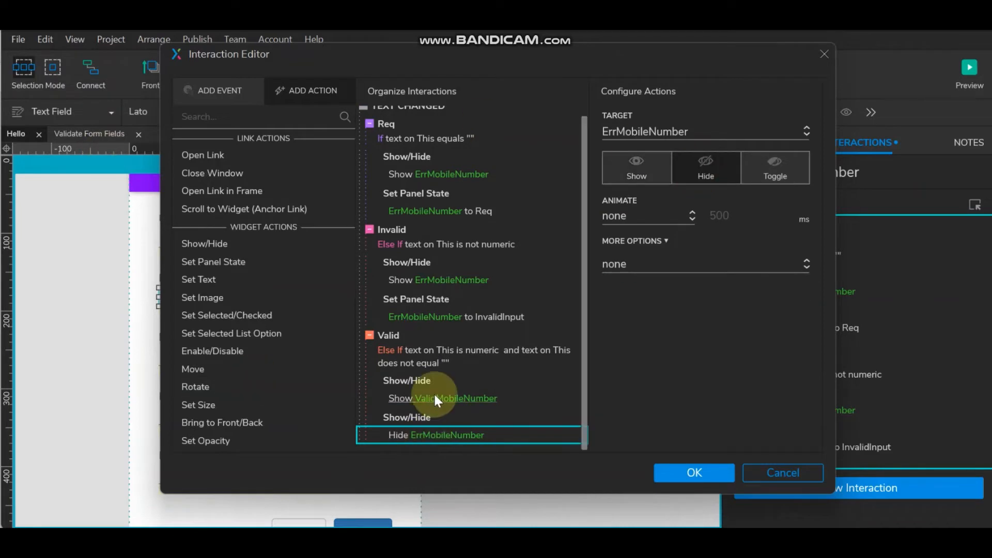
# - Add a Hide ValidMobileNumber action to both the Req and Invalid cases, then apply
pyautogui.click(412, 381)
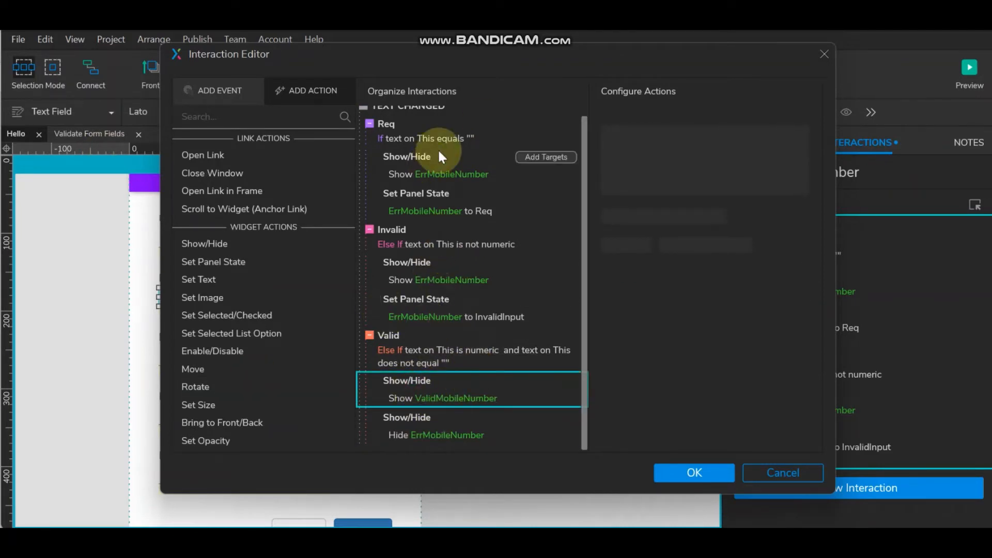
pyautogui.click(432, 193)
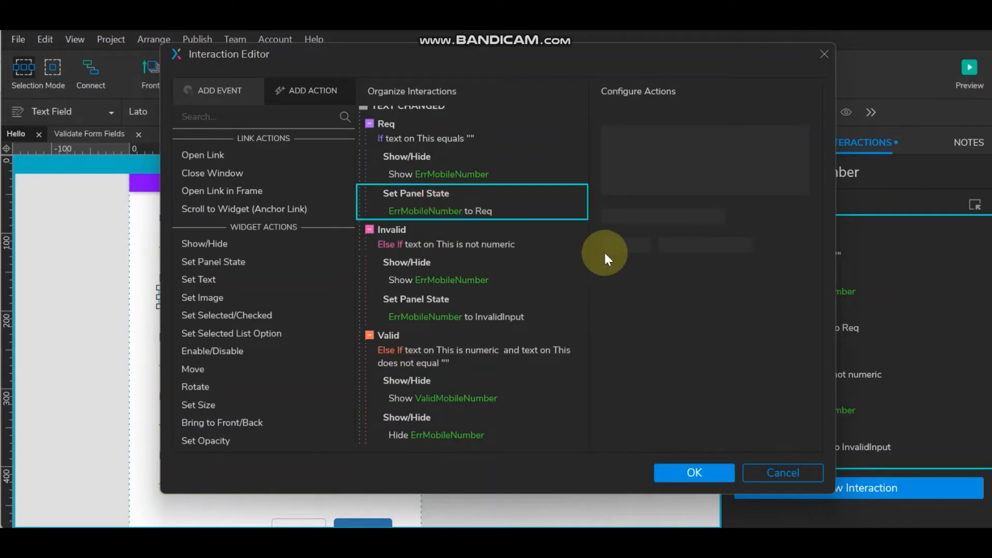
pyautogui.hotkey('ctrl', 'v')
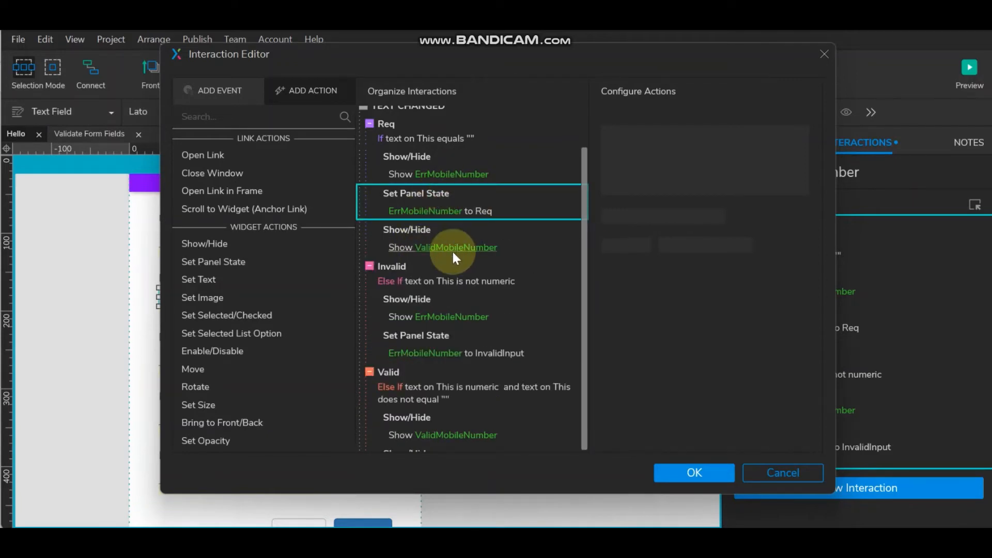
pyautogui.click(425, 245)
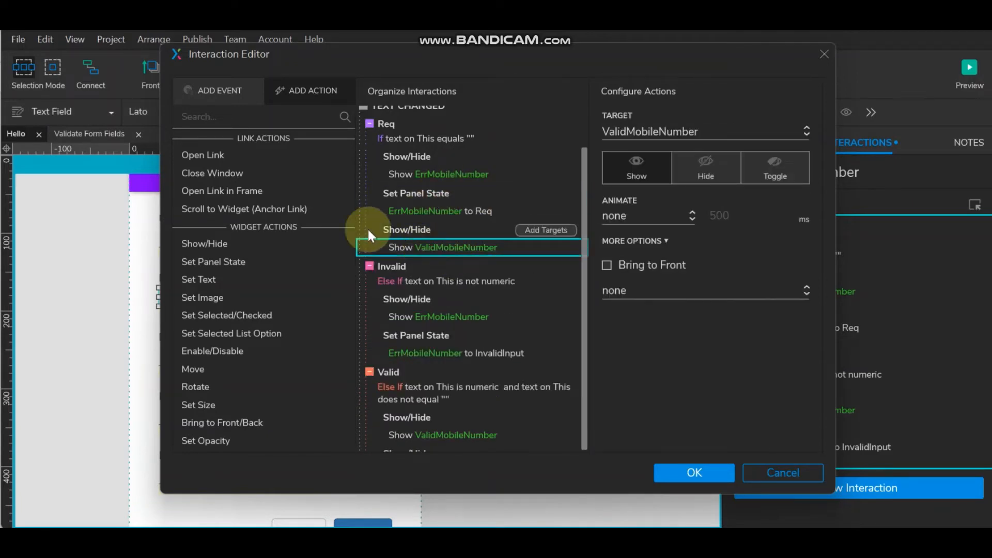
pyautogui.click(706, 164)
pyautogui.click(415, 335)
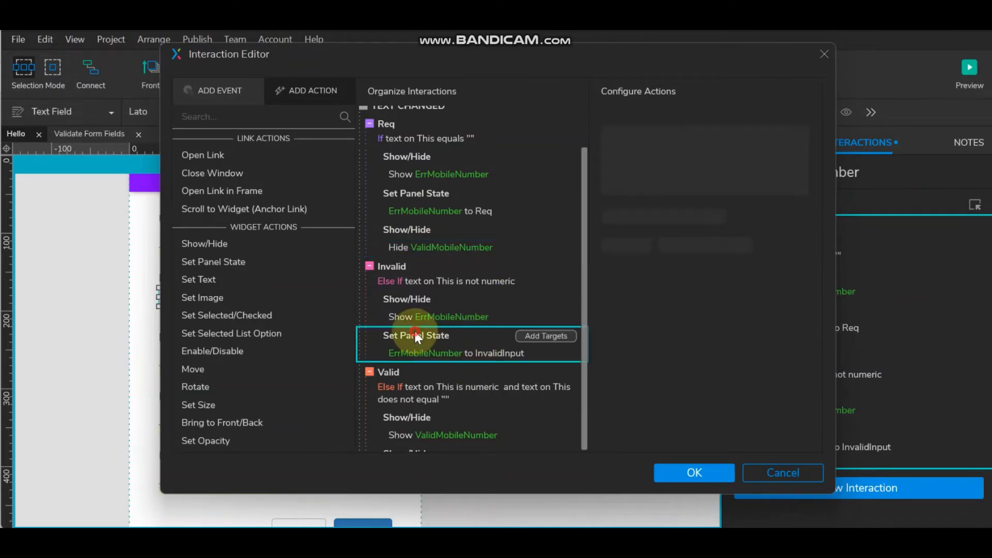
pyautogui.hotkey('ctrl', 'v')
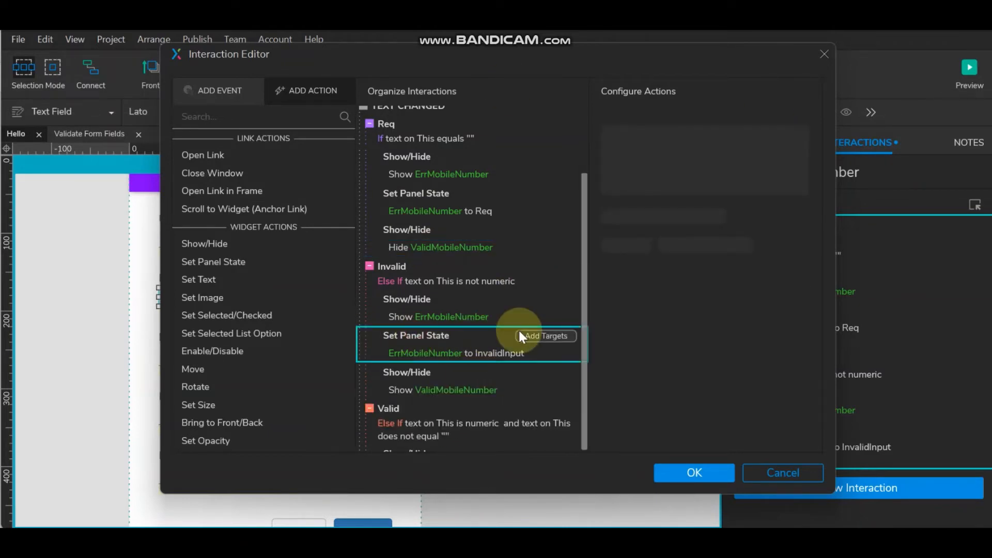
pyautogui.click(425, 389)
pyautogui.click(718, 159)
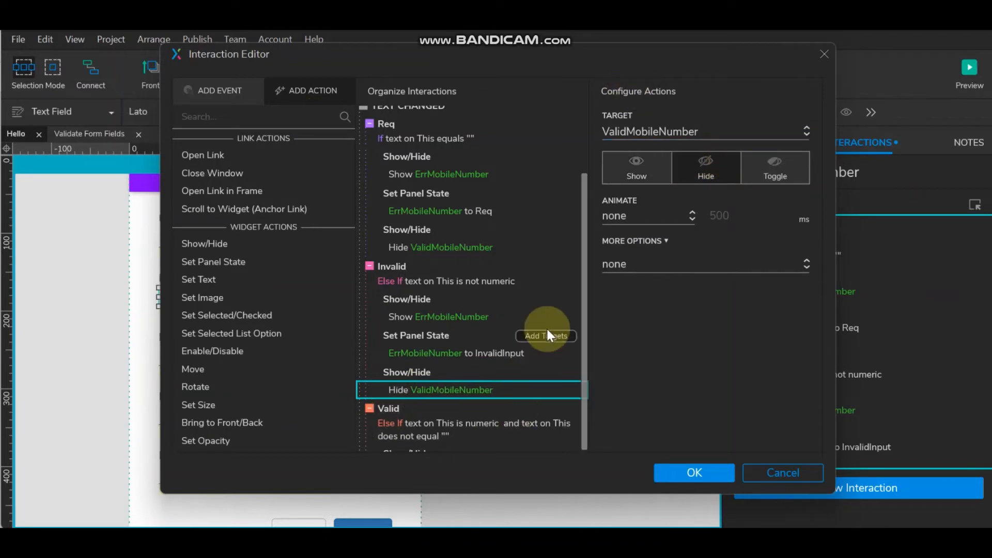
pyautogui.scroll(-2, 547, 336)
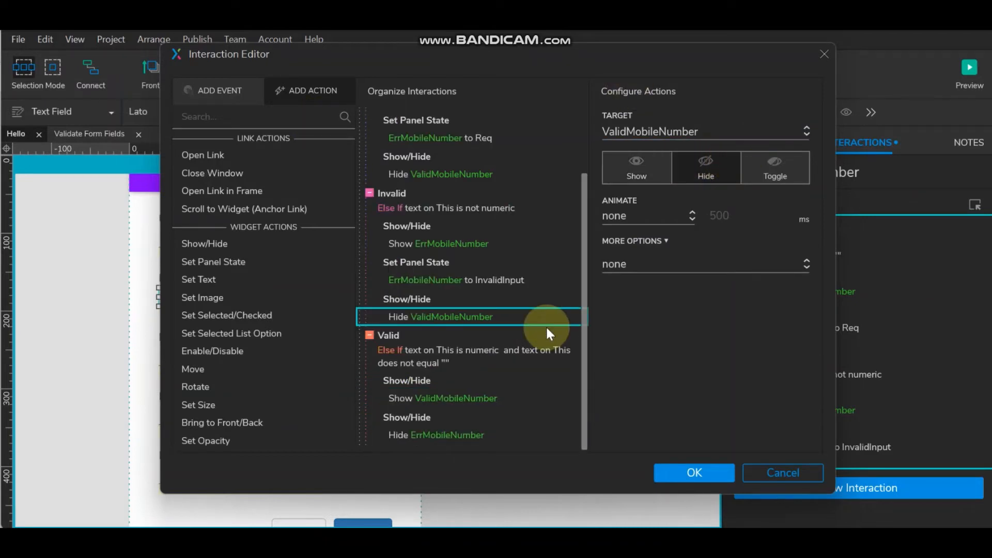
pyautogui.click(687, 468)
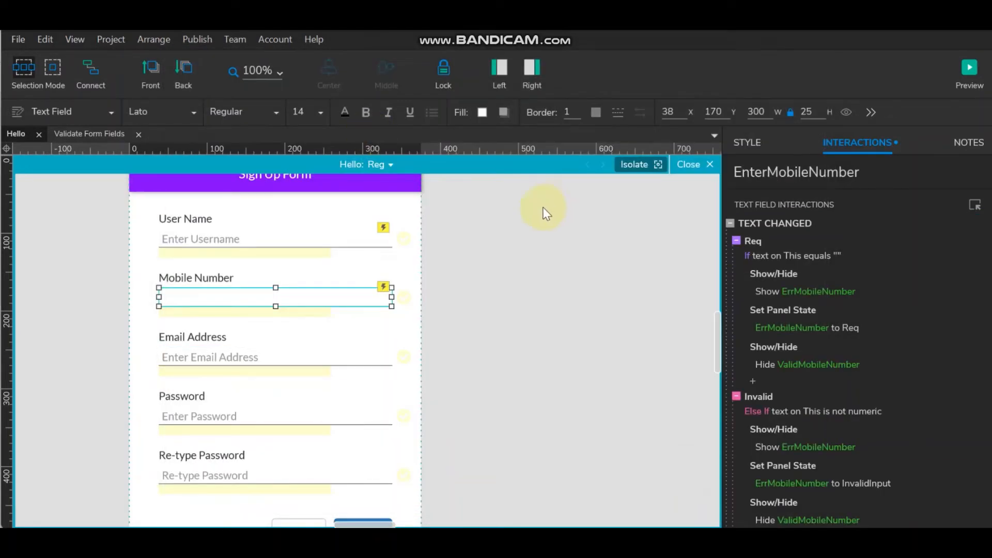
pyautogui.click(969, 67)
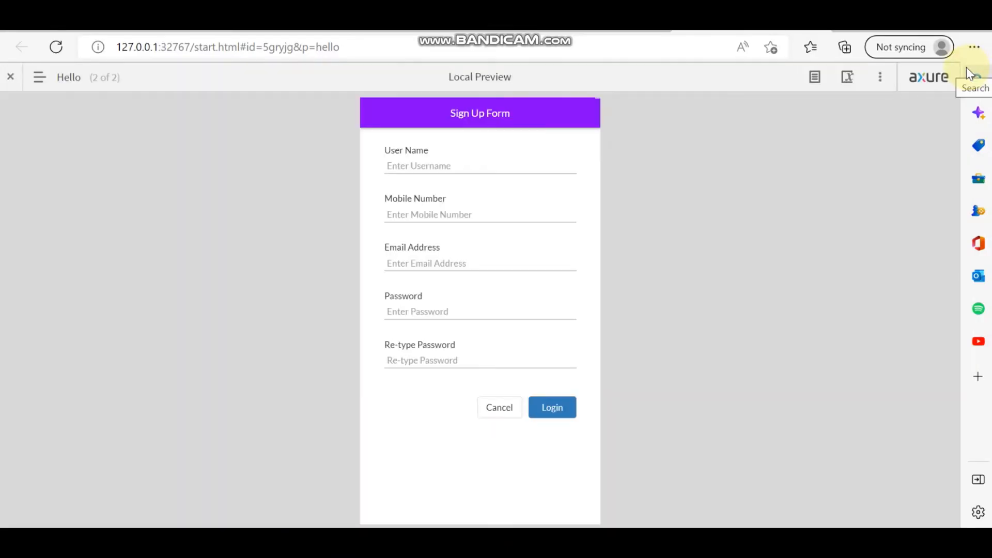
pyautogui.click(450, 209)
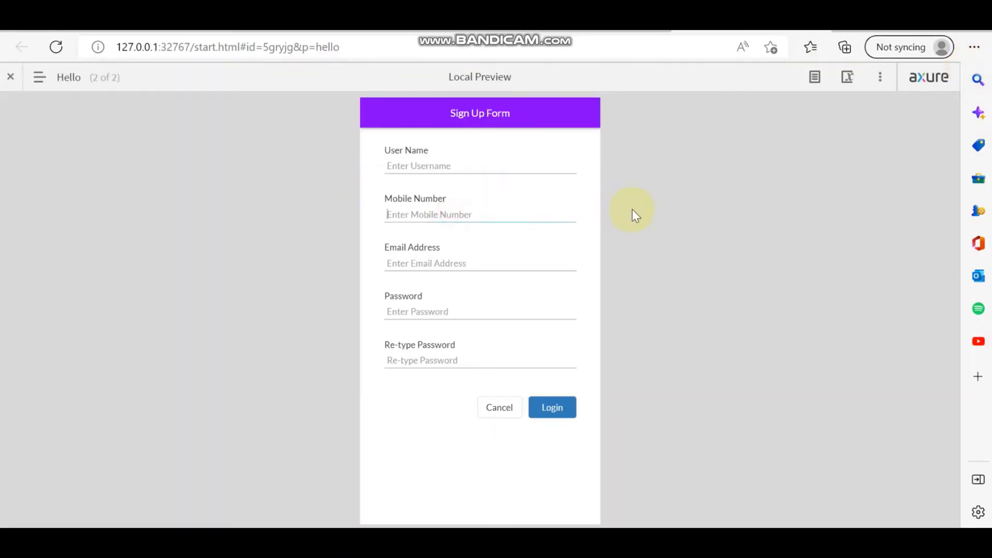
pyautogui.write('1')
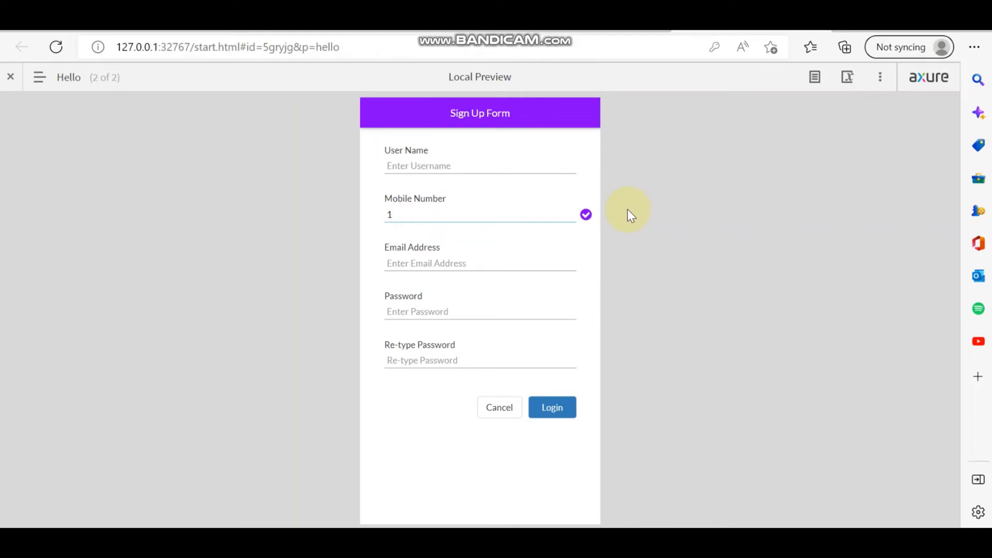
pyautogui.write('111111111')
pyautogui.press('BackSpace')
pyautogui.press('BackSpace')
pyautogui.press('BackSpace')
pyautogui.press('BackSpace')
pyautogui.press('BackSpace')
pyautogui.press('BackSpace')
pyautogui.press('BackSpace')
pyautogui.press('BackSpace')
pyautogui.press('BackSpace')
pyautogui.press('BackSpace')
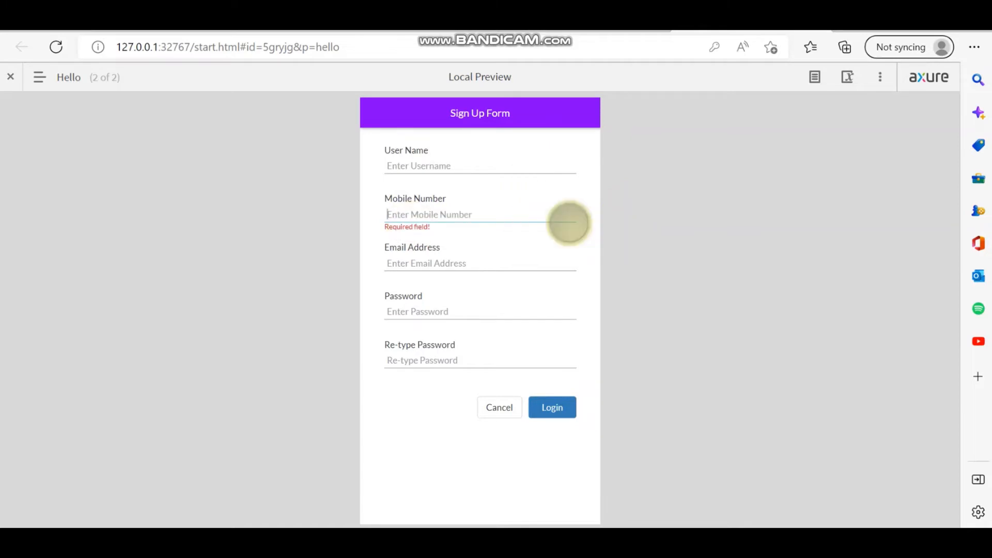
pyautogui.write('wqwqwq')
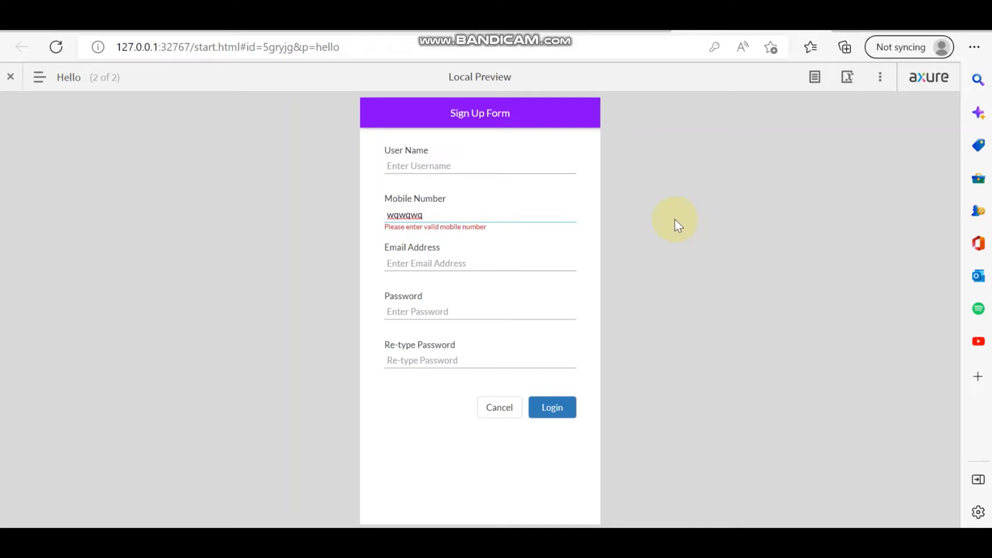
pyautogui.press('BackSpace')
pyautogui.press('BackSpace')
pyautogui.press('BackSpace')
pyautogui.press('BackSpace')
pyautogui.press('BackSpace')
pyautogui.press('BackSpace')
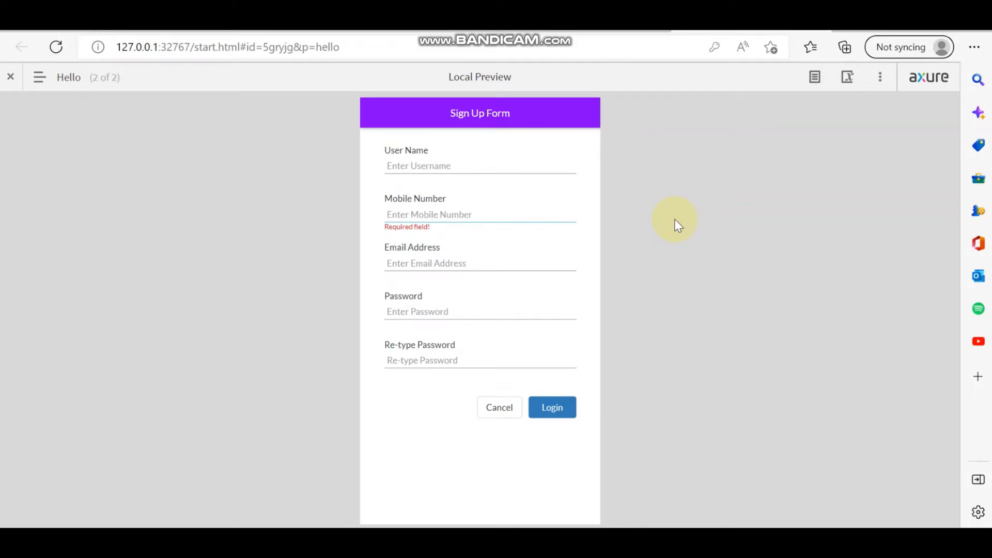
pyautogui.write('1')
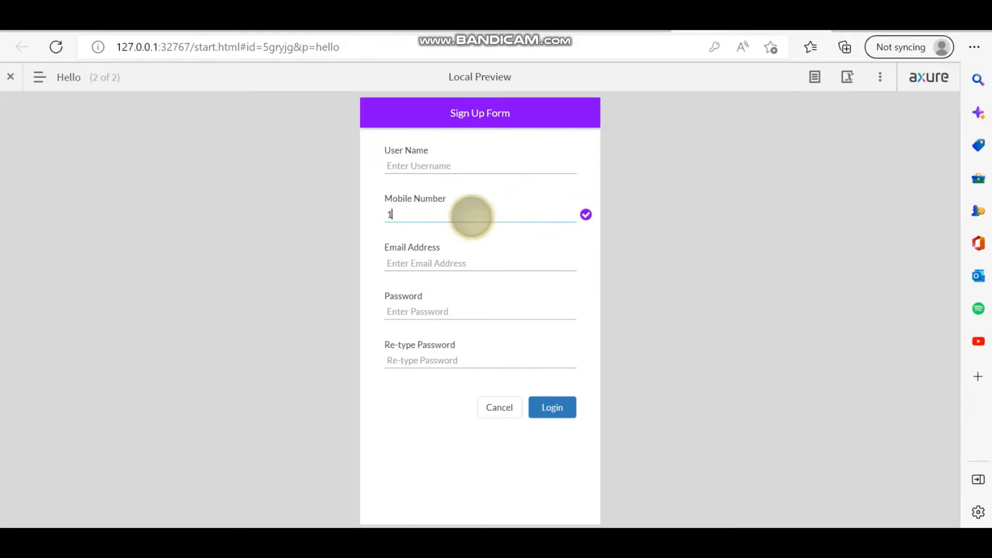
pyautogui.click(532, 540)
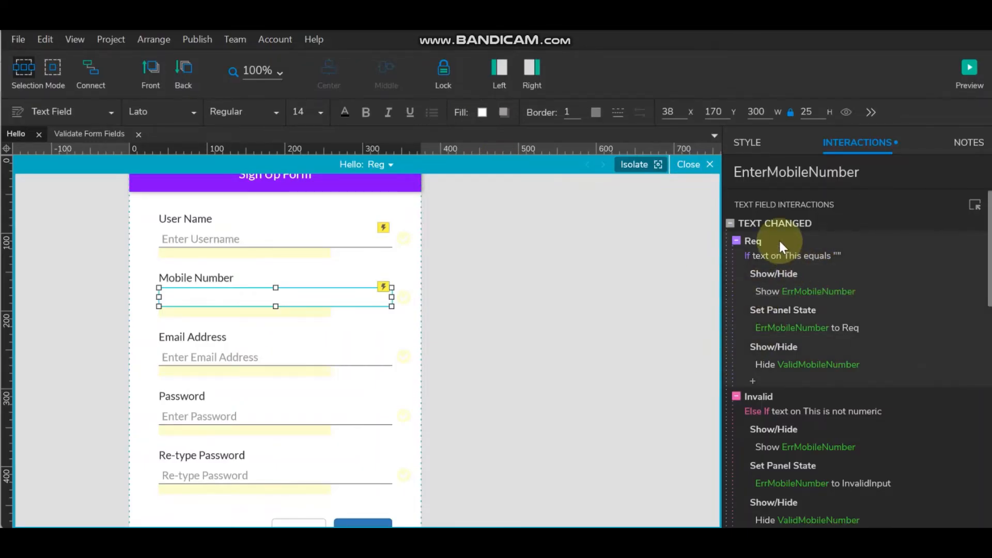
# - Add a new text-changed case named CheckLength to the mobile field
pyautogui.doubleClick(796, 211)
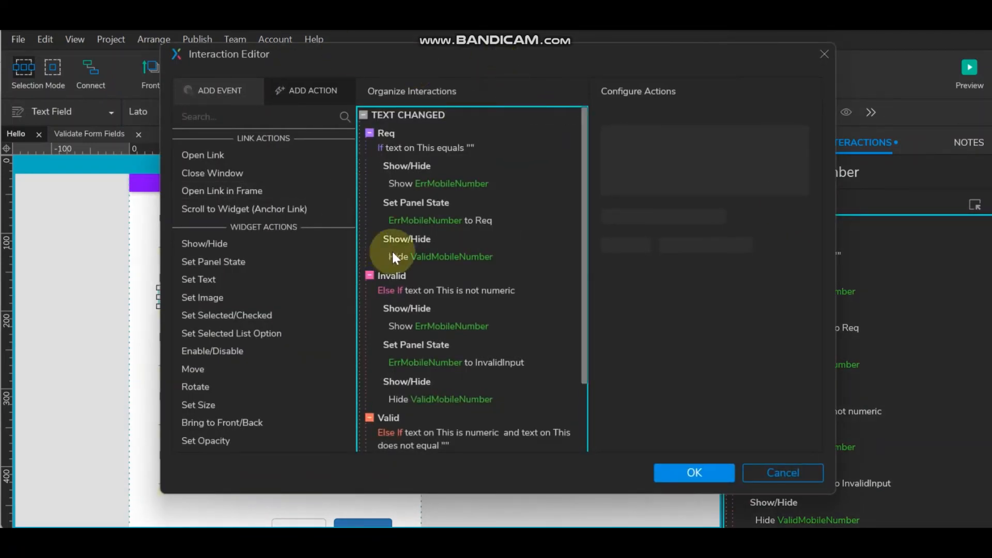
pyautogui.click(565, 113)
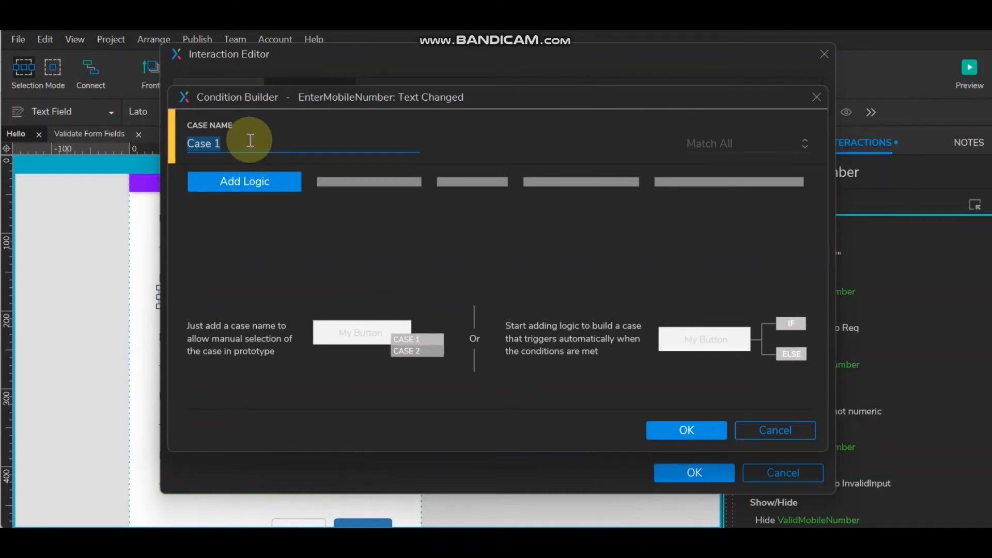
pyautogui.write('Length')
pyautogui.press('Left')
pyautogui.press('Left')
pyautogui.press('Left')
pyautogui.write('Check')
# - Set the CheckLength condition to: length of This widget's value is less than 10
pyautogui.click(266, 185)
pyautogui.click(266, 183)
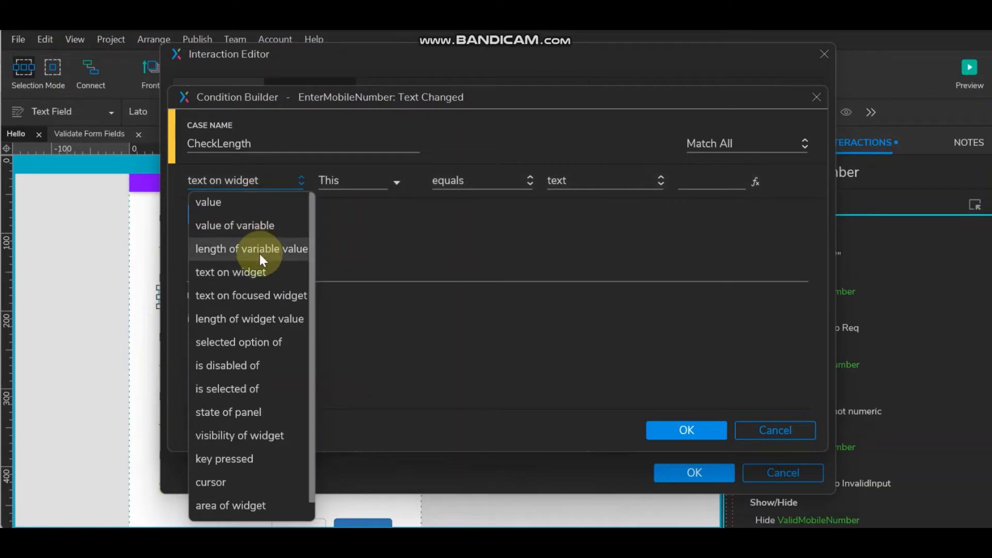
pyautogui.click(254, 319)
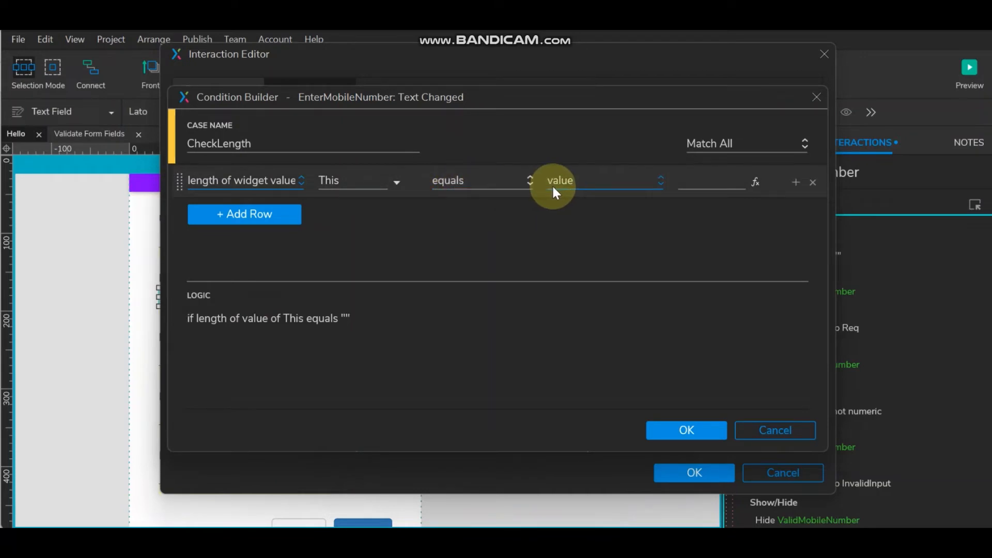
pyautogui.click(518, 192)
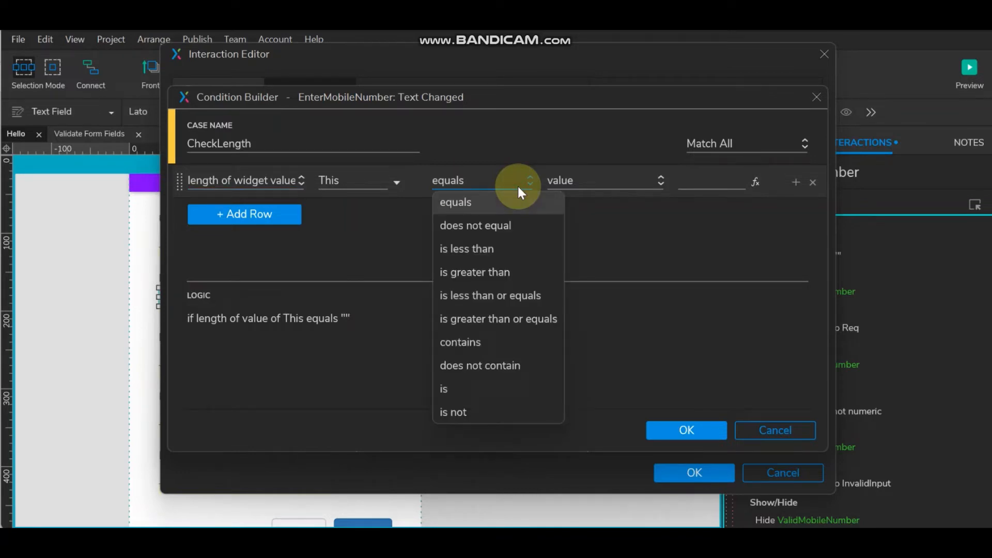
pyautogui.click(516, 248)
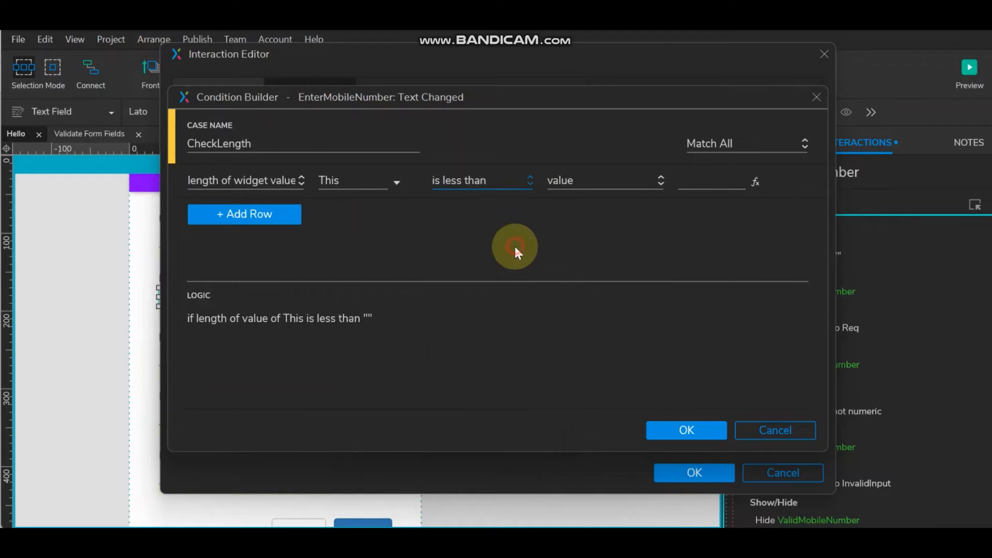
pyautogui.click(710, 185)
pyautogui.write('10')
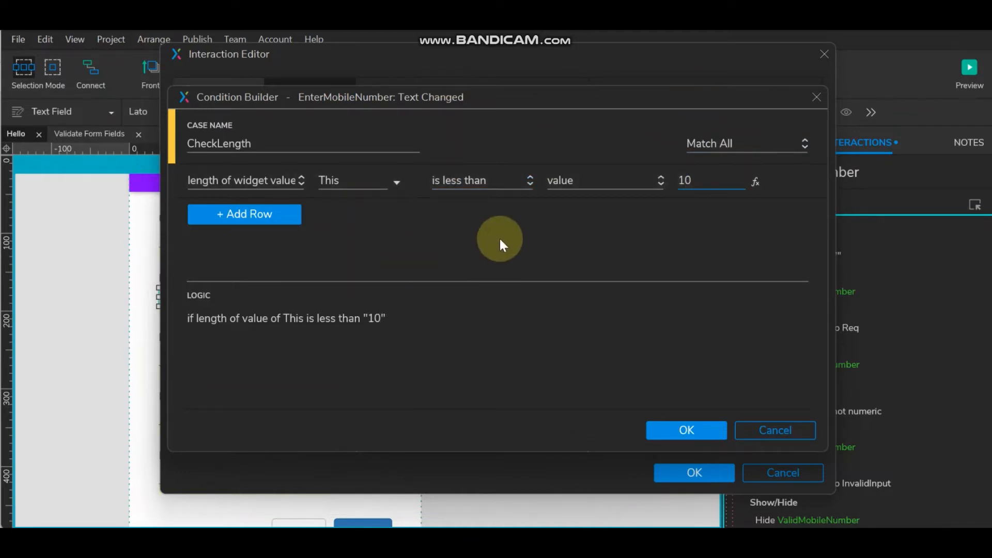
pyautogui.click(686, 430)
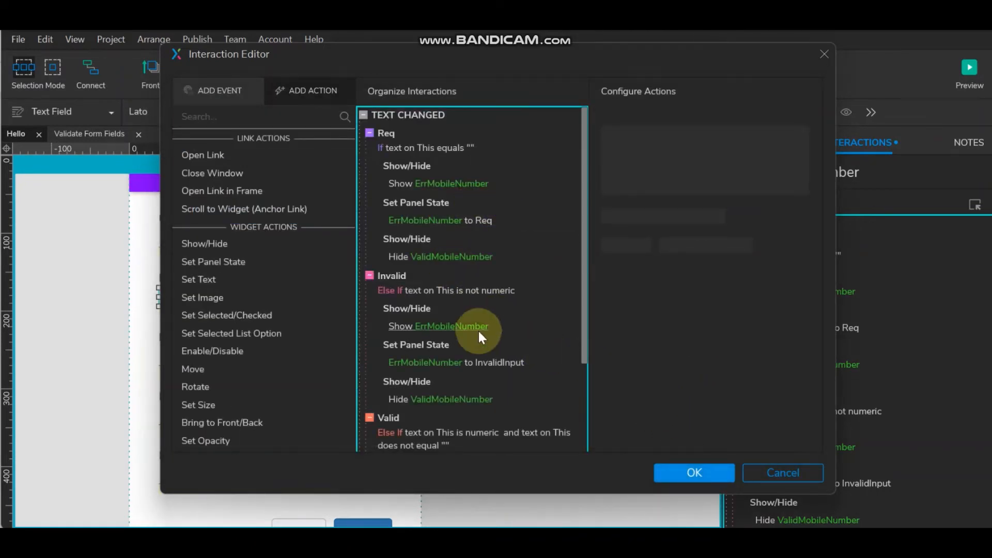
# - Copy the Invalid case's show-error, InvalidInput state and hide-check actions into CheckLength, then apply
pyautogui.scroll(-3, 478, 330)
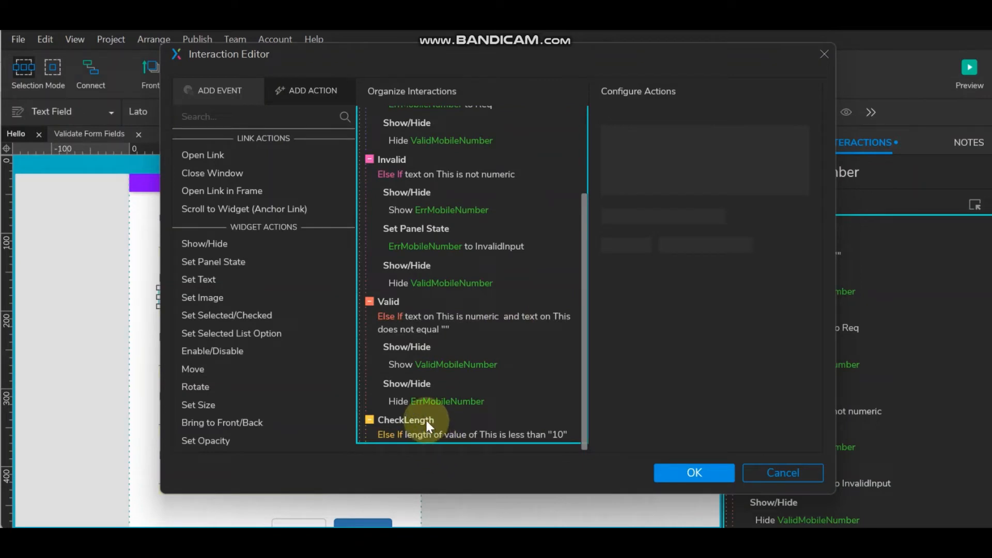
pyautogui.click(427, 185)
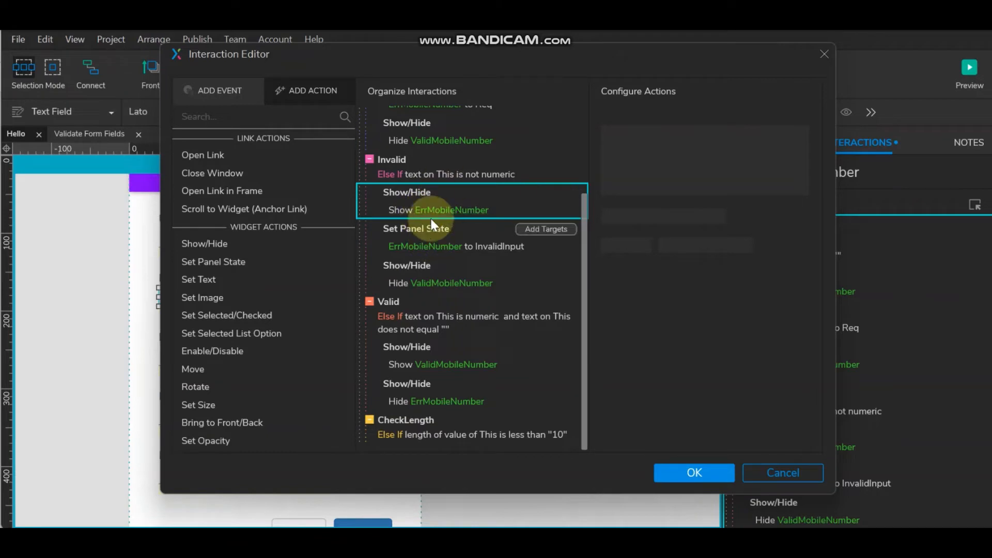
pyautogui.keyDown('ctrl'); pyautogui.click(448, 231); pyautogui.keyUp('ctrl')
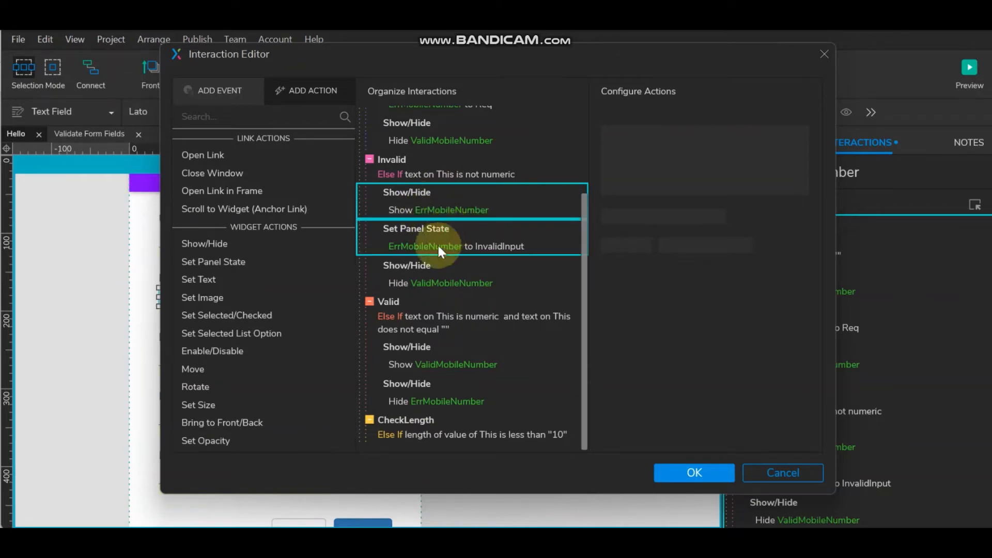
pyautogui.keyDown('ctrl'); pyautogui.click(432, 264); pyautogui.keyUp('ctrl')
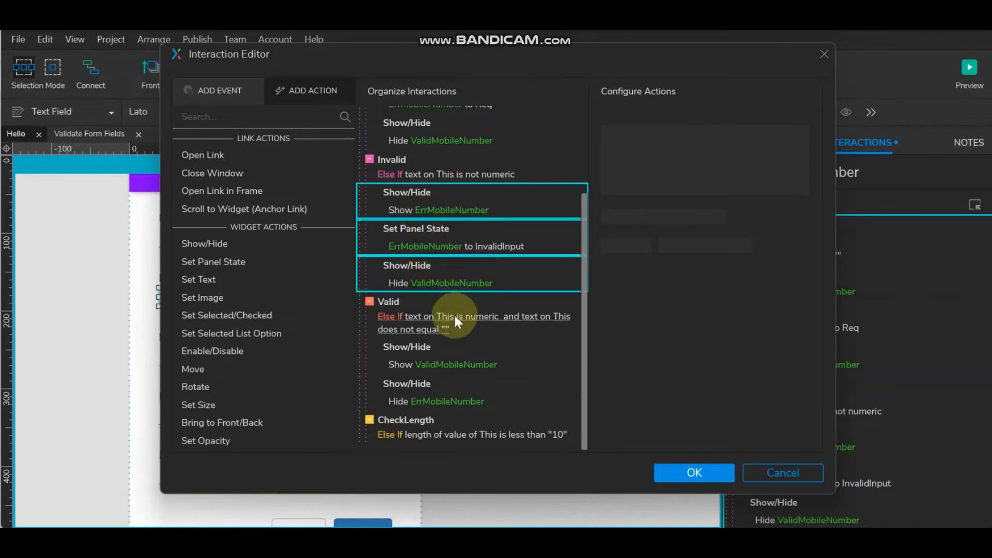
pyautogui.click(414, 421)
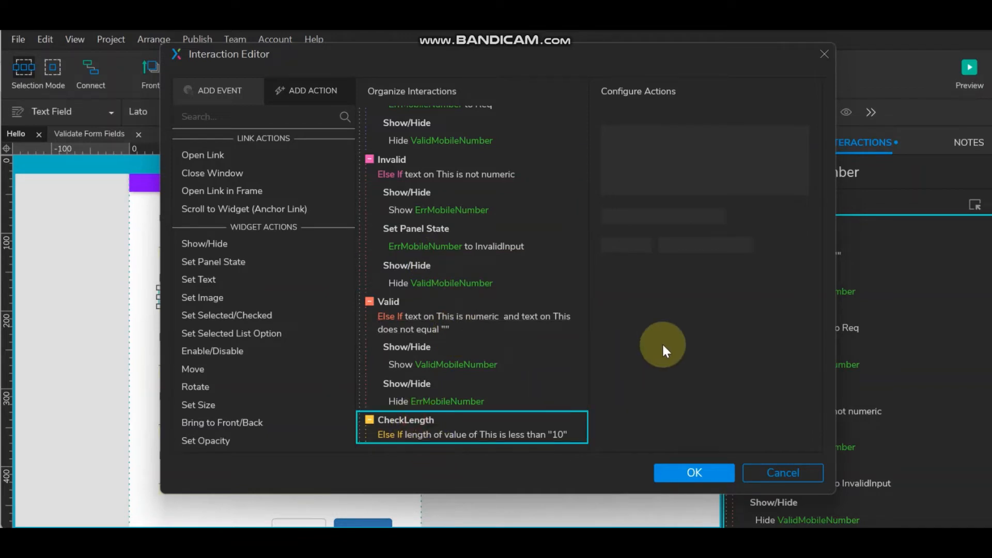
pyautogui.hotkey('ctrl', 'v')
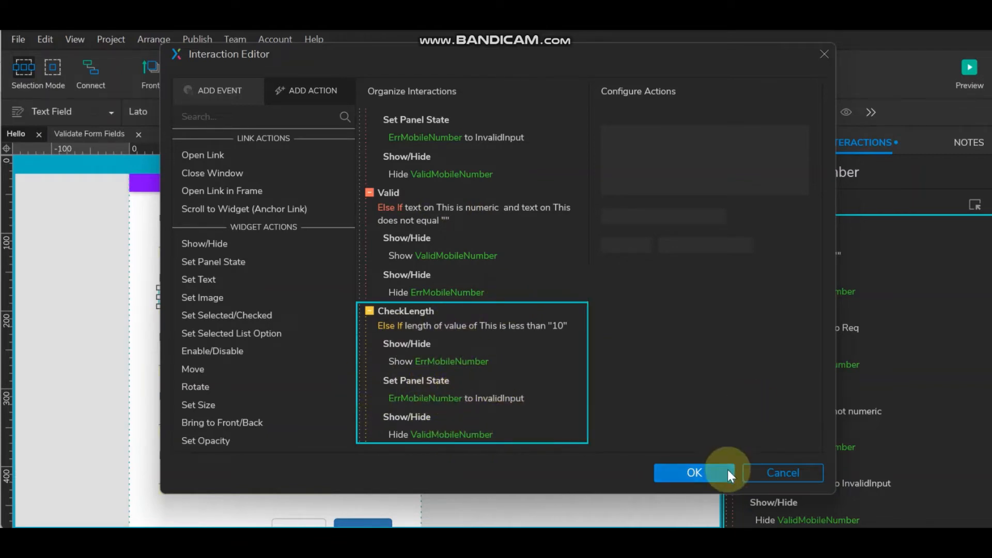
pyautogui.click(696, 472)
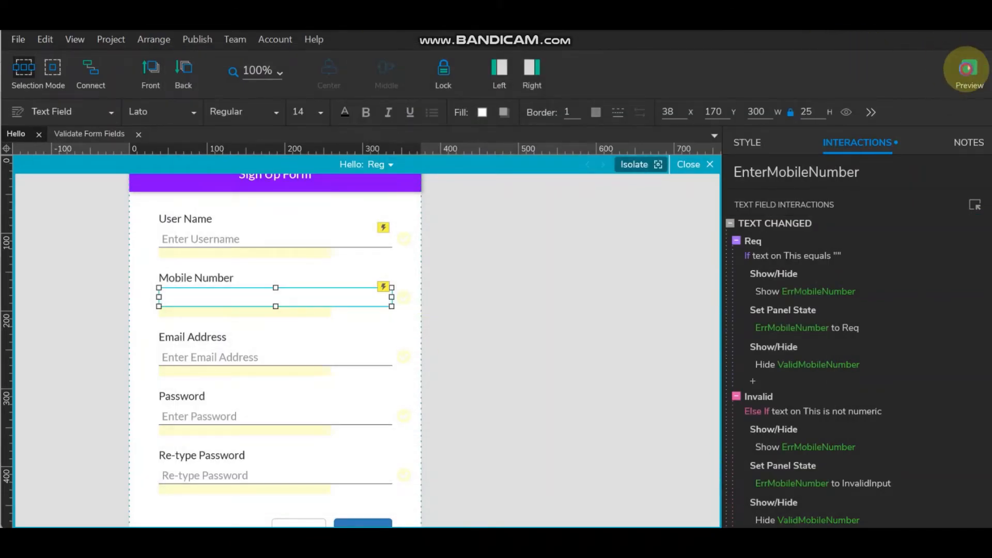
# - Preview the form and enter 1 as the mobile number, which still shows the check icon
pyautogui.click(965, 69)
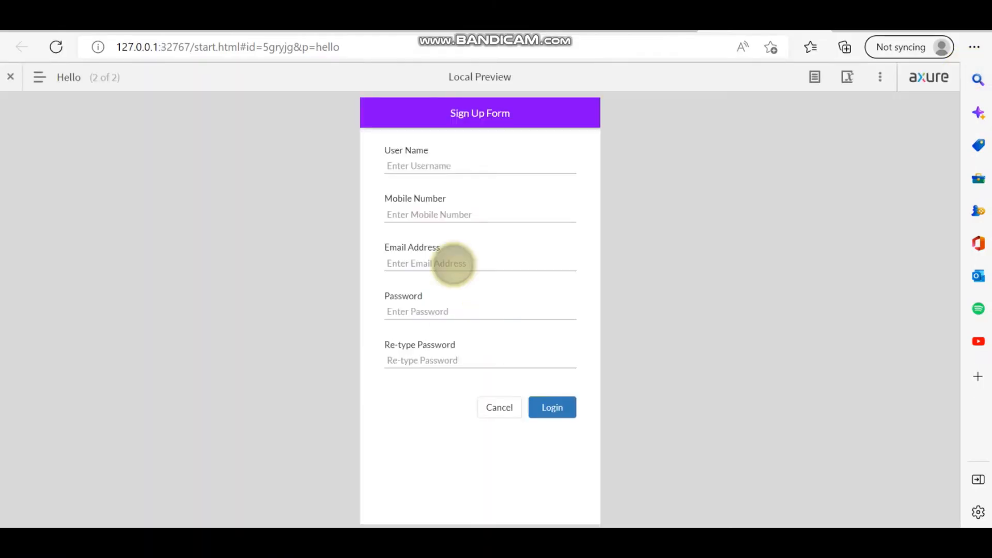
pyautogui.click(433, 213)
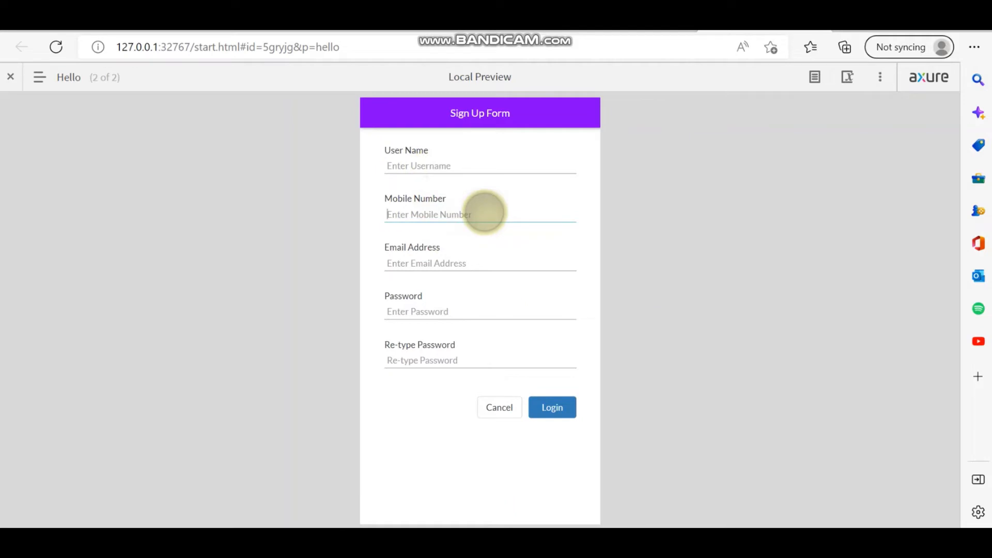
pyautogui.write('1')
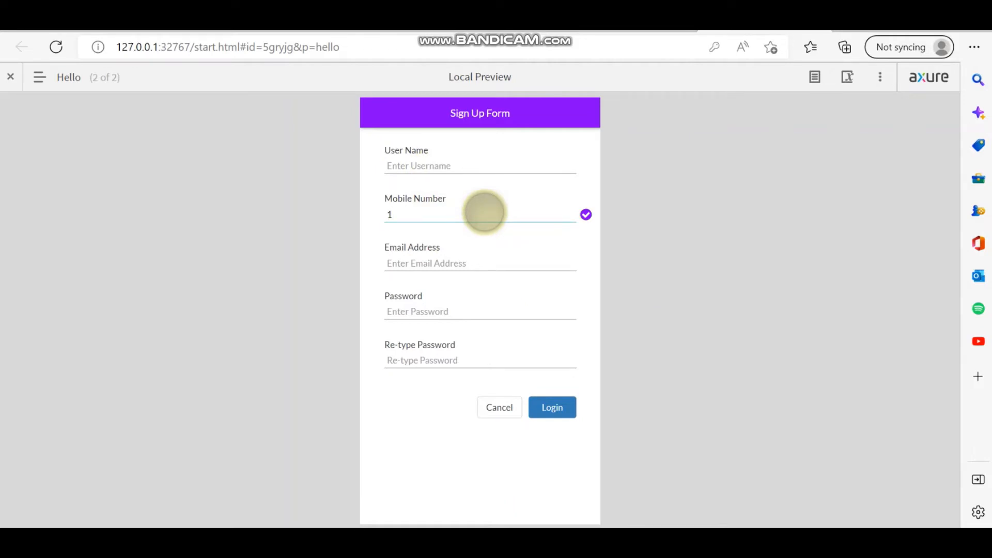
pyautogui.click(287, 539)
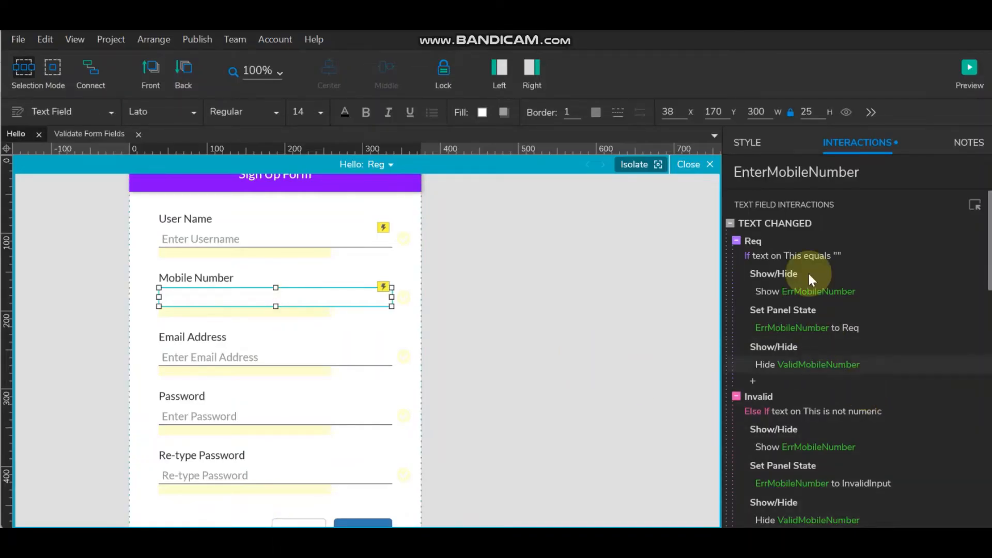
# - Toggle CheckLength from Else If to If and move it above the Valid case
pyautogui.scroll(-2, 798, 408)
pyautogui.scroll(-2, 798, 409)
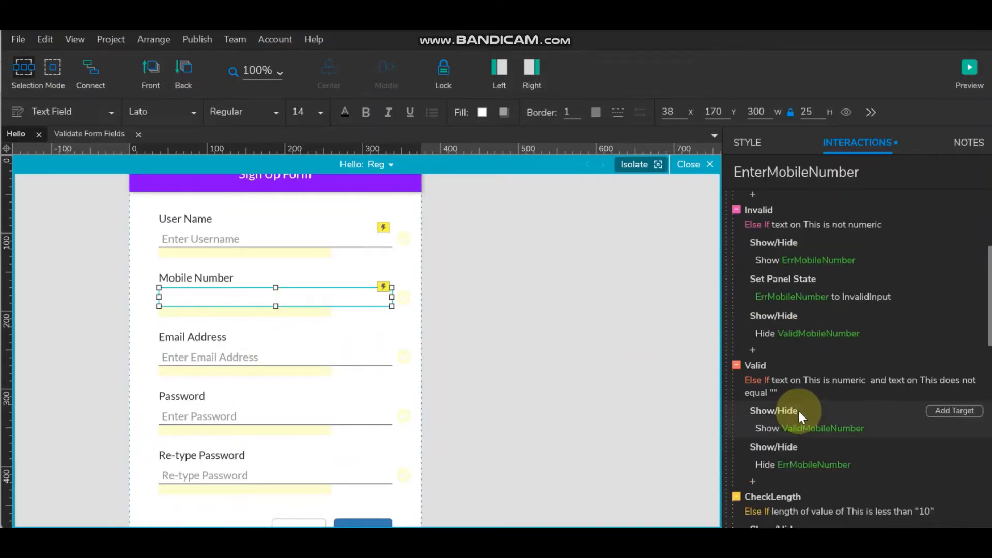
pyautogui.scroll(-2, 772, 439)
pyautogui.scroll(-2, 773, 414)
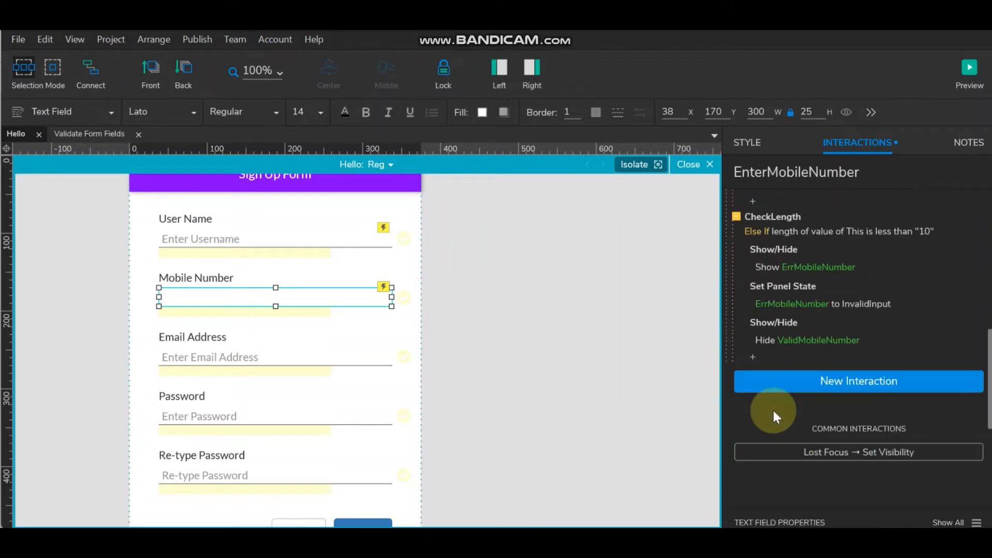
pyautogui.scroll(1, 770, 411)
pyautogui.click(771, 312)
pyautogui.rightClick(771, 311)
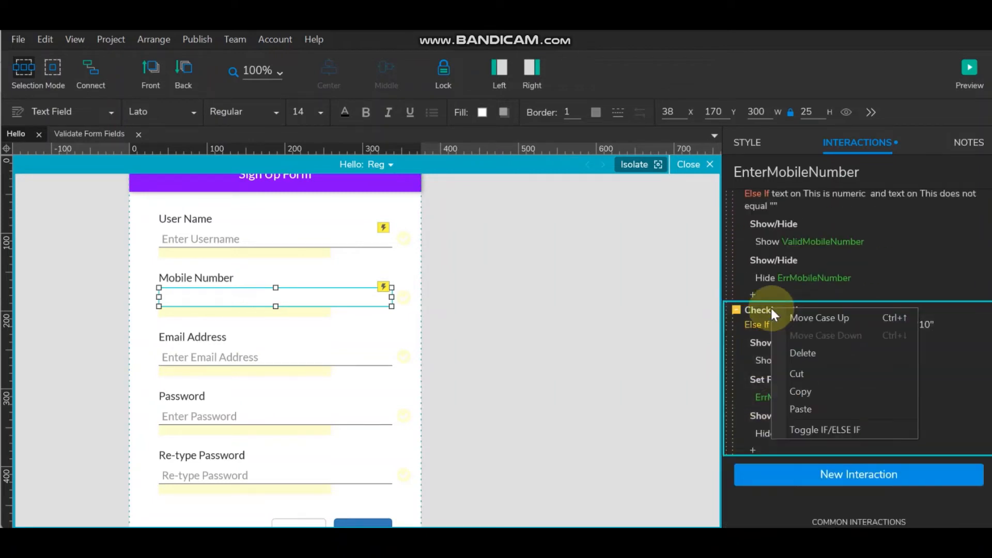
pyautogui.click(819, 432)
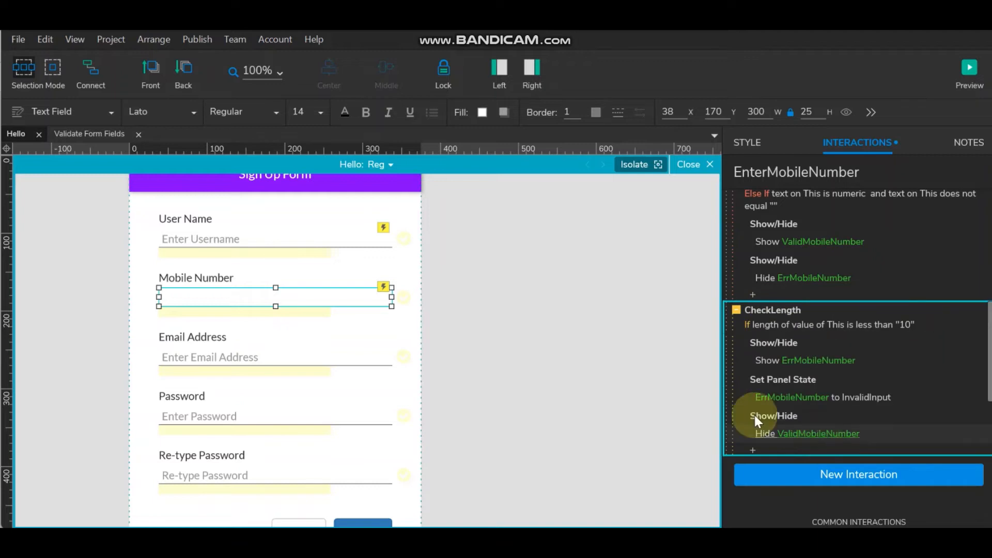
pyautogui.scroll(2, 788, 374)
pyautogui.moveTo(770, 495); pyautogui.dragTo(782, 344)
pyautogui.scroll(-3, 827, 342)
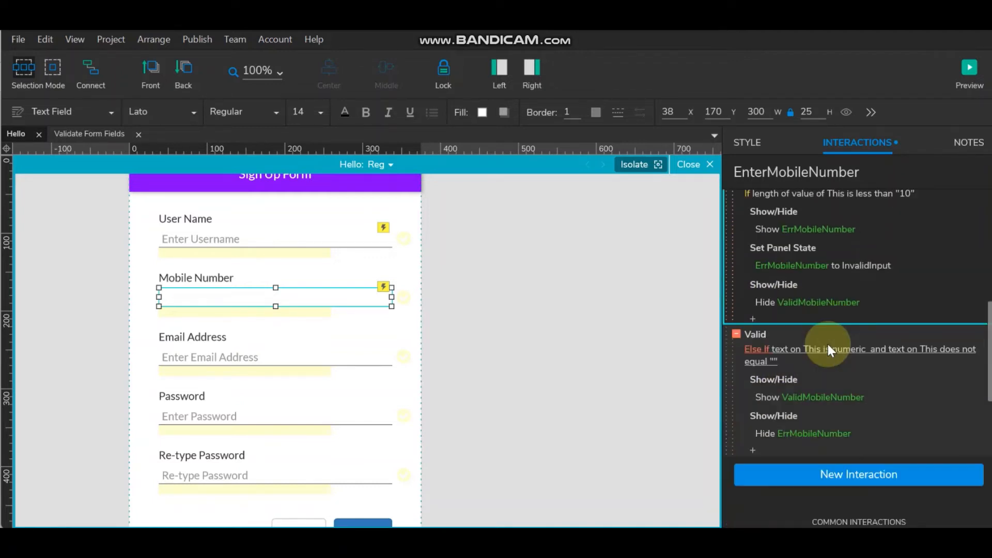
pyautogui.scroll(6, 826, 342)
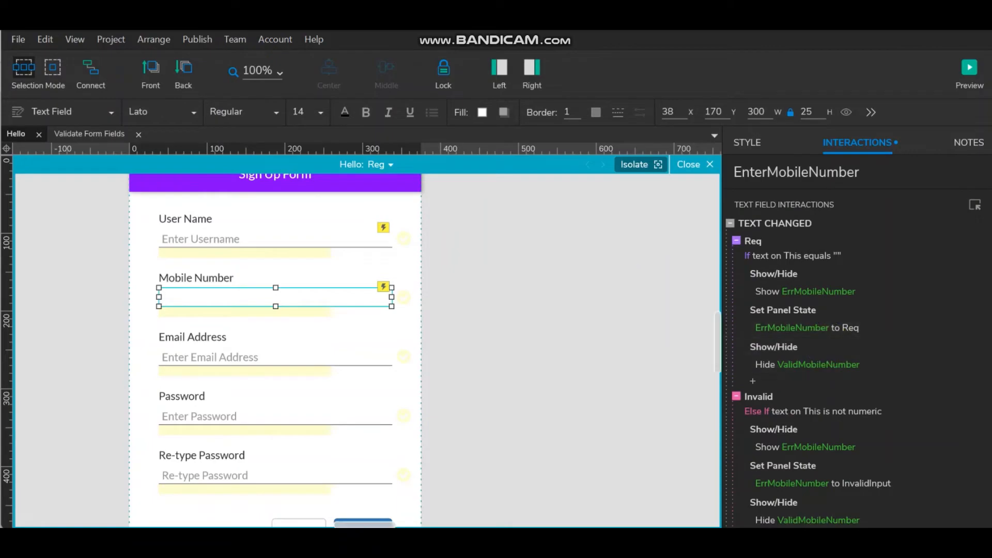
pyautogui.click(966, 68)
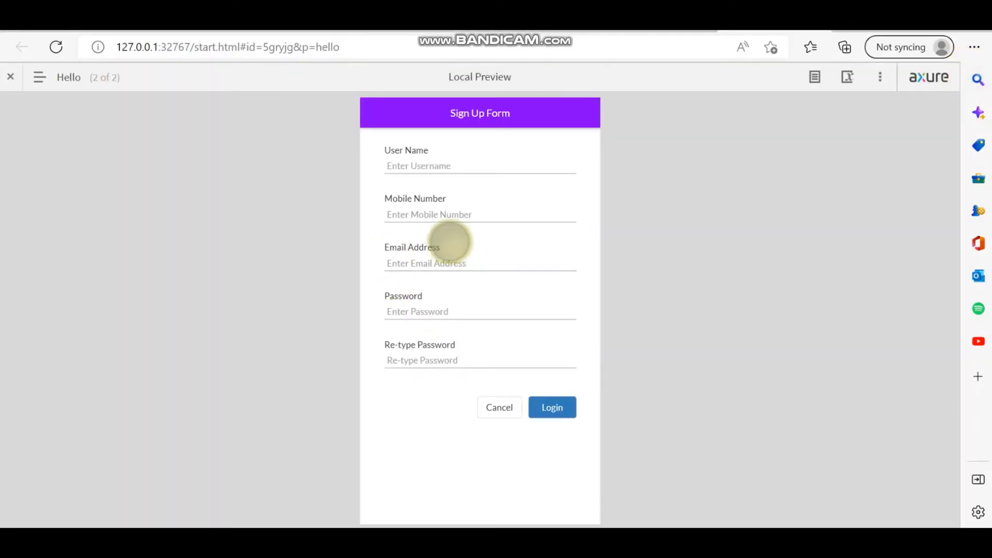
pyautogui.click(429, 215)
pyautogui.write('1')
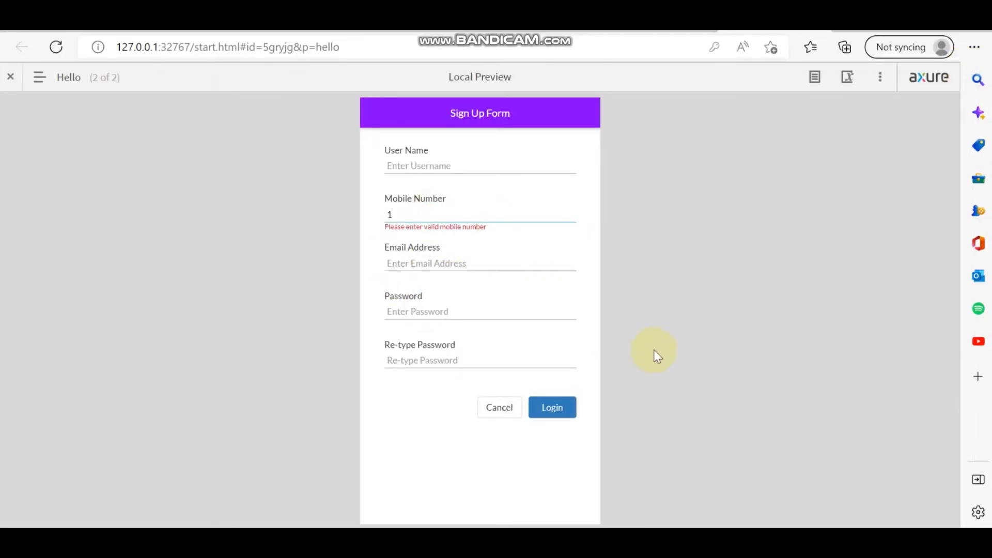
pyautogui.write('222222222')
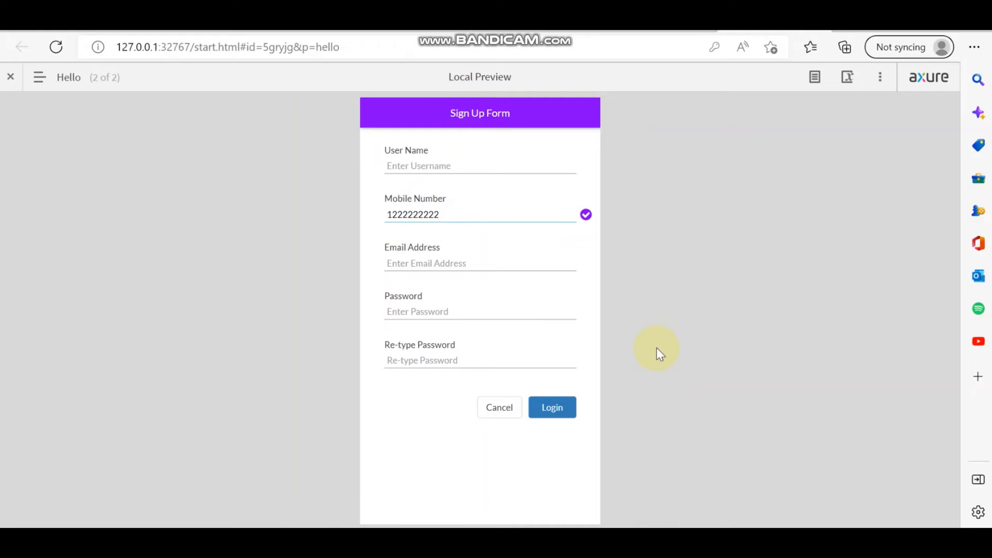
pyautogui.press('BackSpace')
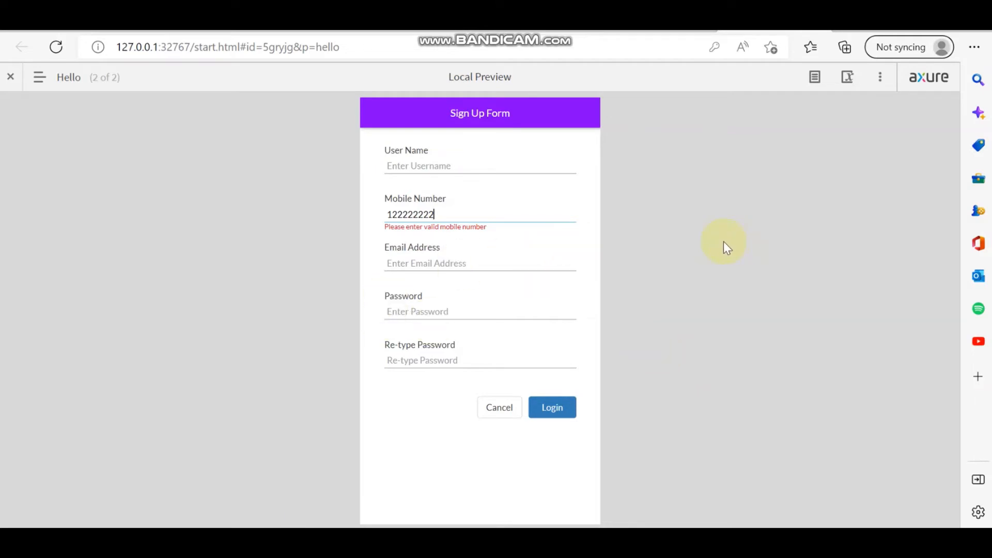
pyautogui.press('BackSpace')
pyautogui.press('BackSpace')
pyautogui.press('BackSpace')
pyautogui.press('BackSpace')
pyautogui.press('BackSpace')
pyautogui.press('BackSpace')
pyautogui.press('BackSpace')
pyautogui.press('BackSpace')
pyautogui.press('BackSpace')
pyautogui.write('wewewewew')
pyautogui.press('BackSpace')
pyautogui.press('BackSpace')
pyautogui.press('BackSpace')
pyautogui.press('BackSpace')
pyautogui.press('BackSpace')
pyautogui.press('BackSpace')
pyautogui.press('BackSpace')
pyautogui.press('BackSpace')
pyautogui.press('BackSpace')
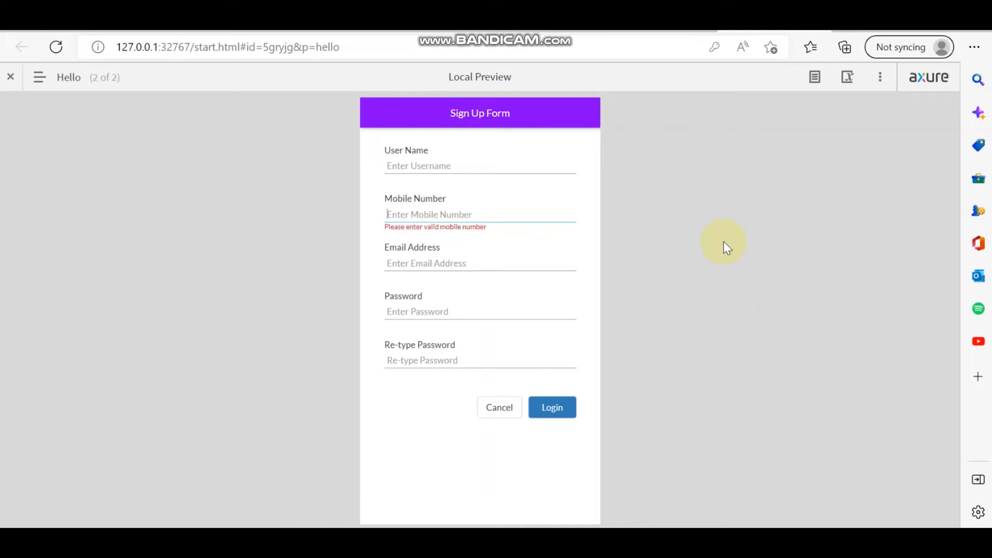
pyautogui.write('121ewewew')
pyautogui.moveTo(434, 215); pyautogui.dragTo(316, 221)
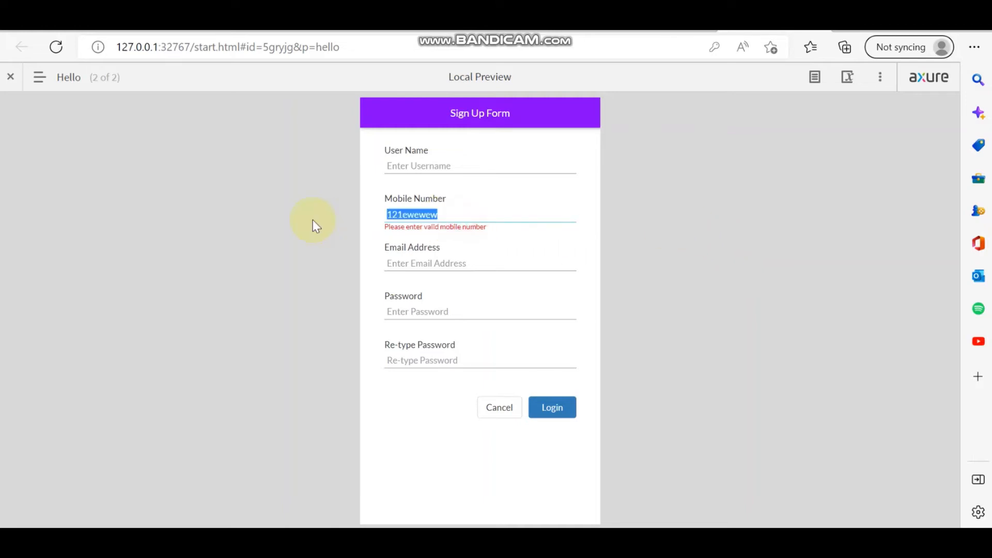
pyautogui.press('BackSpace')
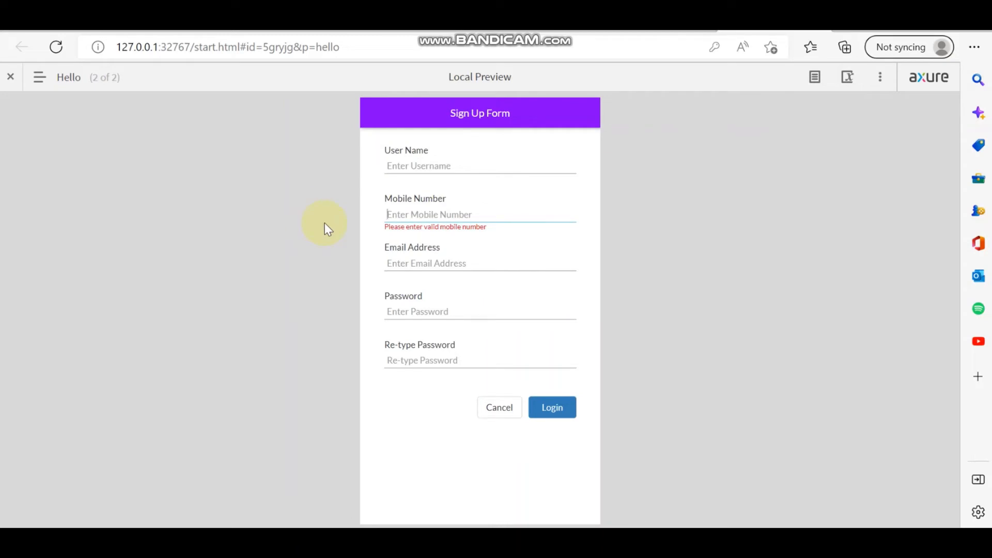
pyautogui.write('1234')
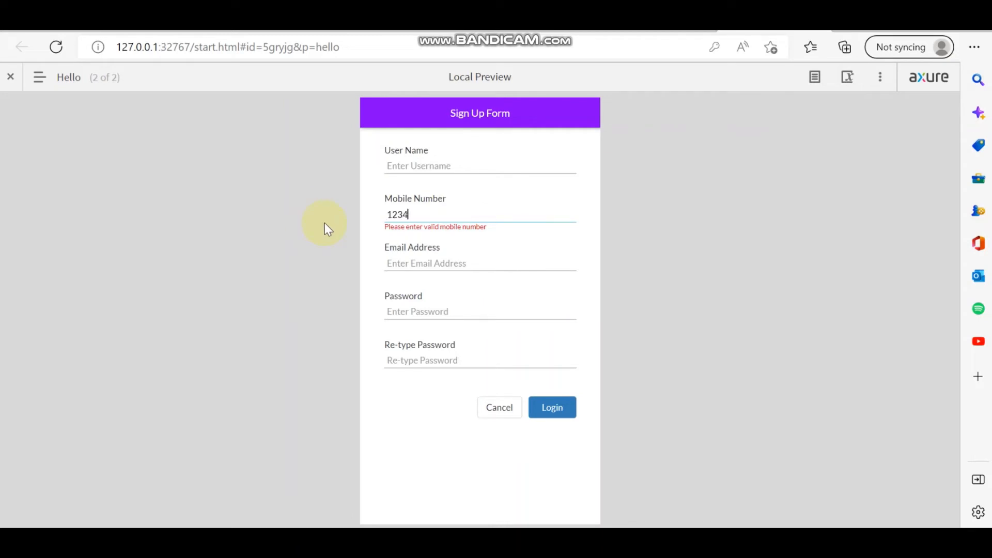
pyautogui.write('567890')
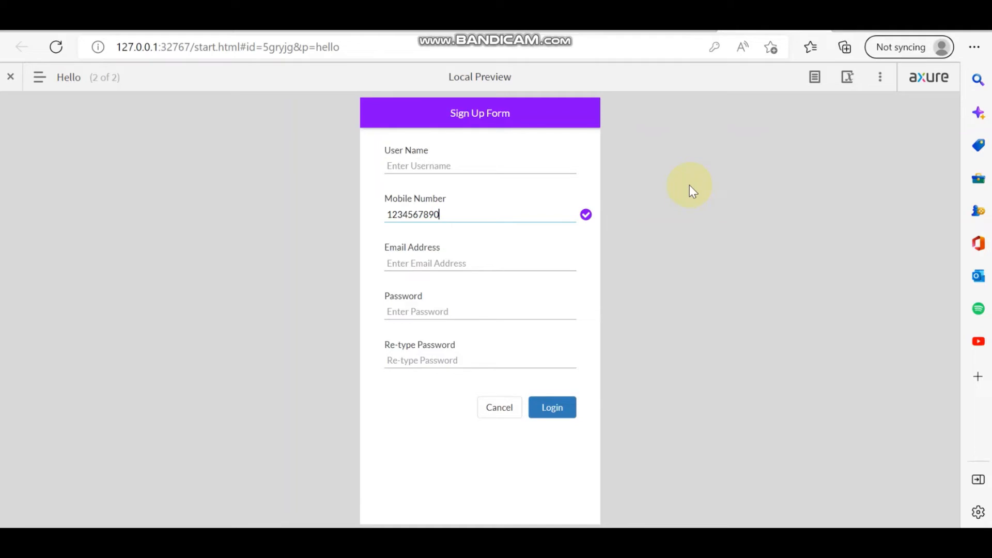
# - Leave the Edge preview and return to the EnterEmailAddress field's interactions in Axure
pyautogui.moveTo(459, 257)
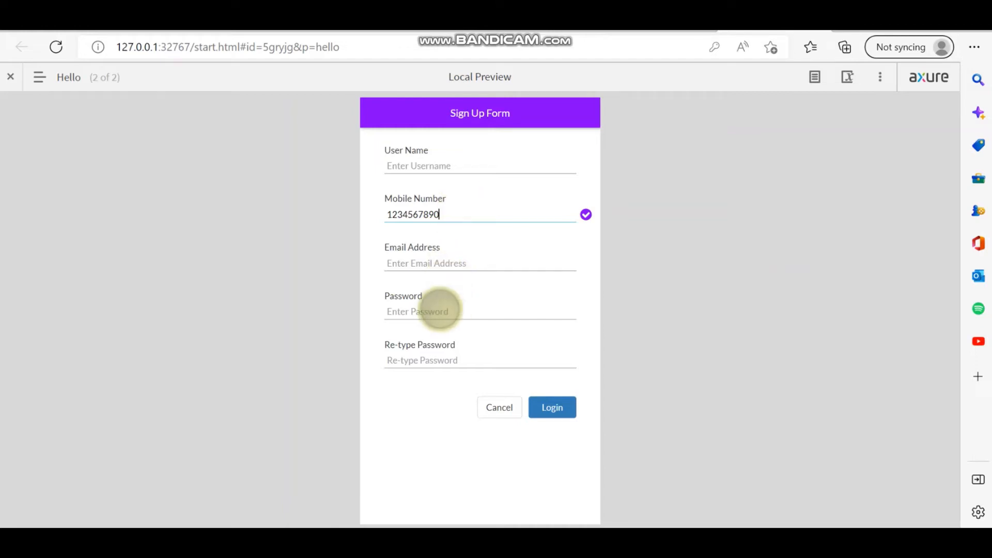
pyautogui.moveTo(413, 258)
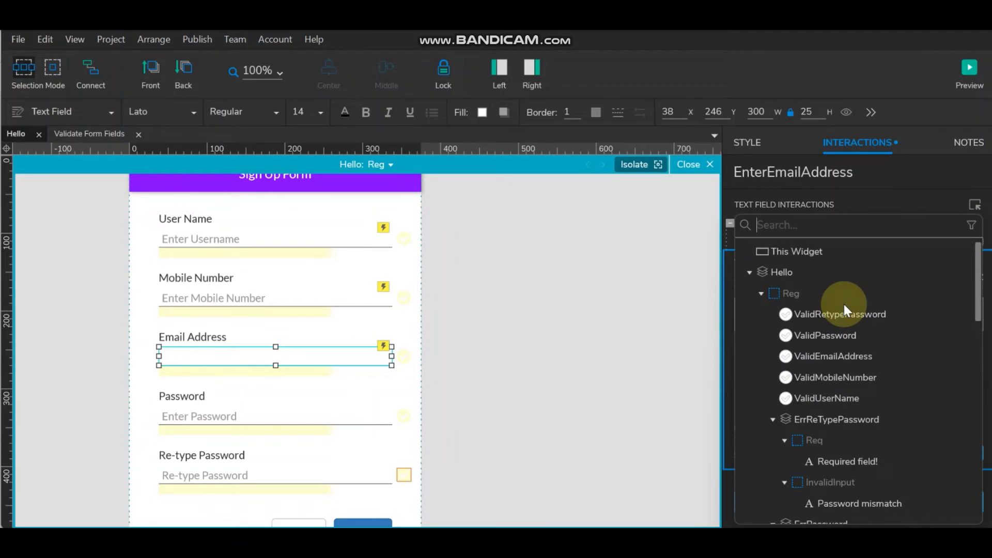
# - Target the email show action at This Widget, then make Text Changed a case named Req with a condition
pyautogui.click(807, 252)
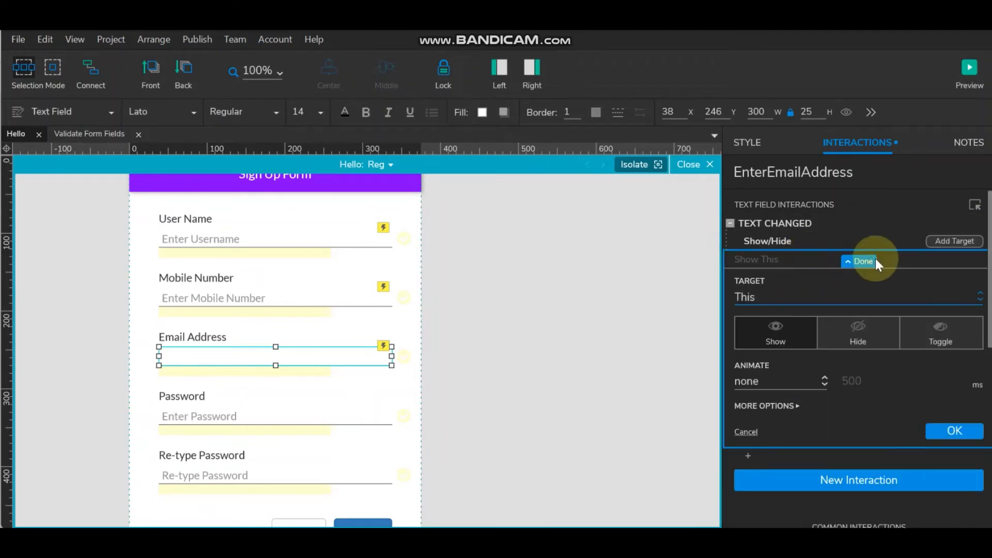
pyautogui.click(946, 429)
pyautogui.doubleClick(762, 221)
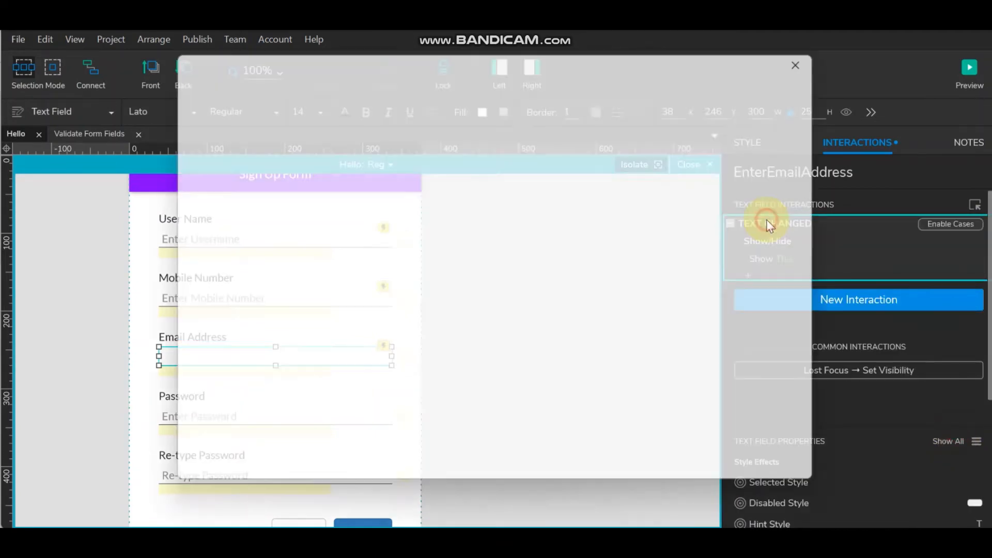
pyautogui.moveTo(537, 123)
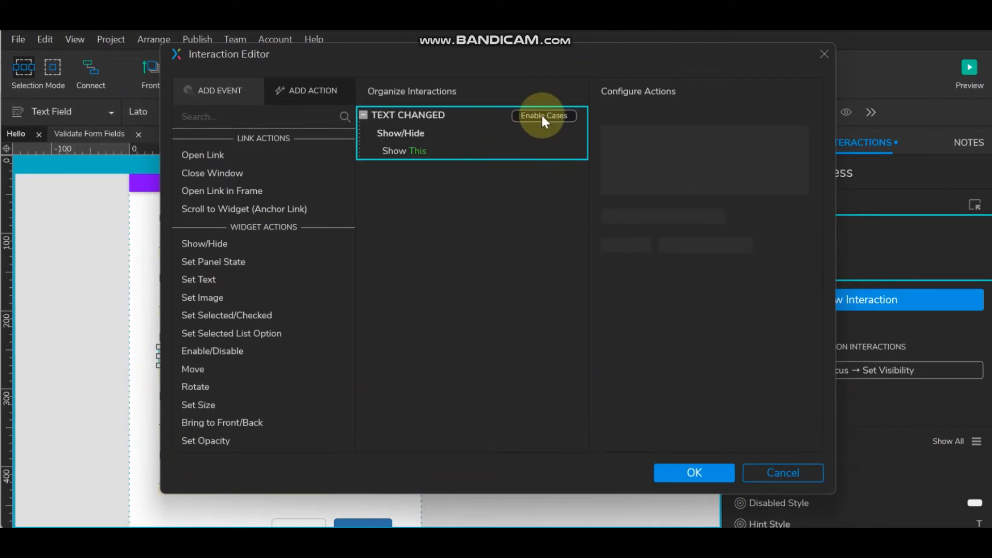
pyautogui.click(561, 115)
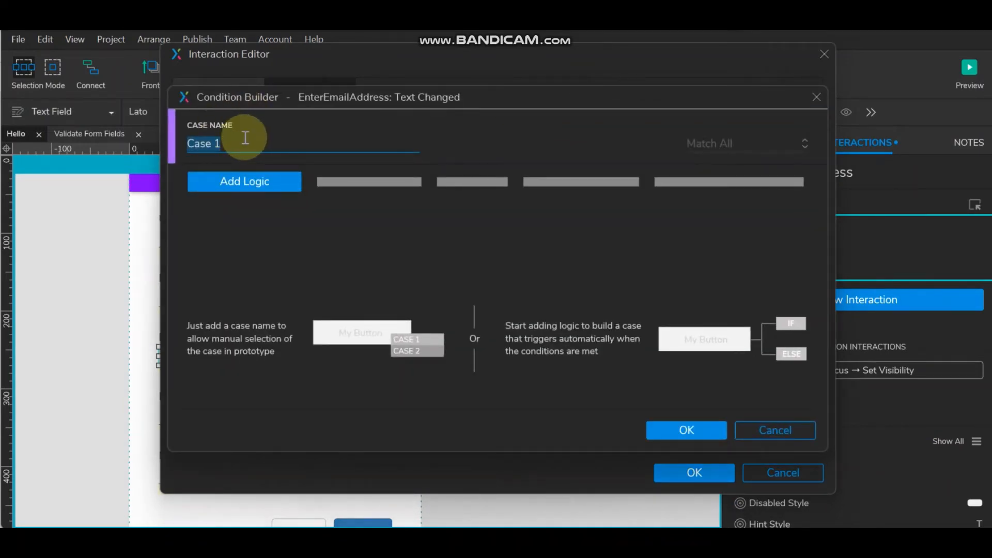
pyautogui.write('Req')
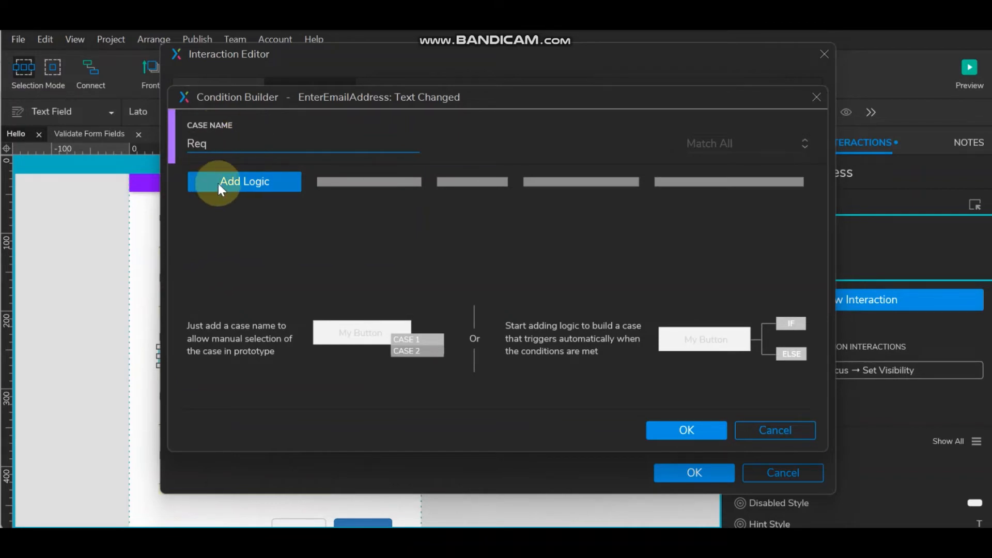
pyautogui.click(218, 184)
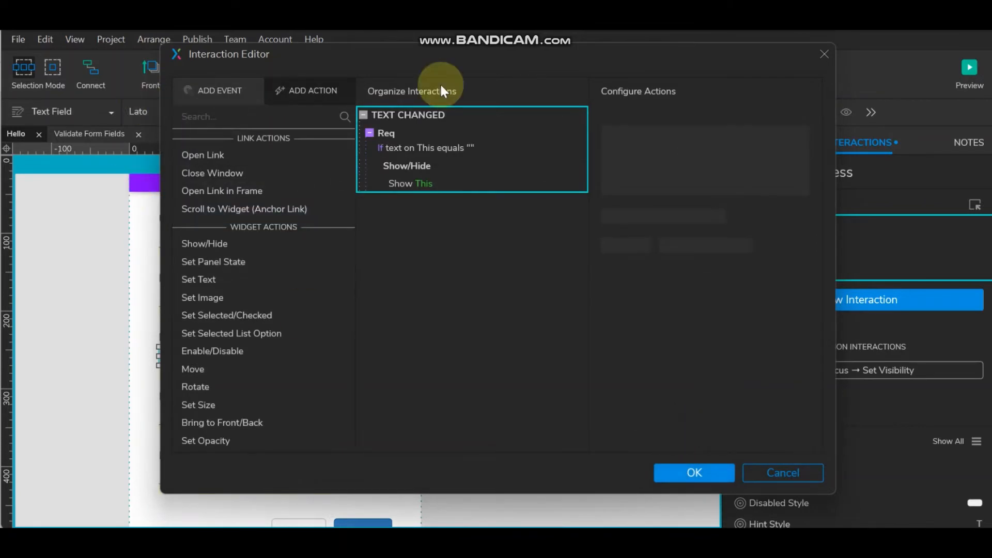
# - Make the Req case's Show action target the ErrEmailAddress widget
pyautogui.click(398, 185)
pyautogui.click(664, 129)
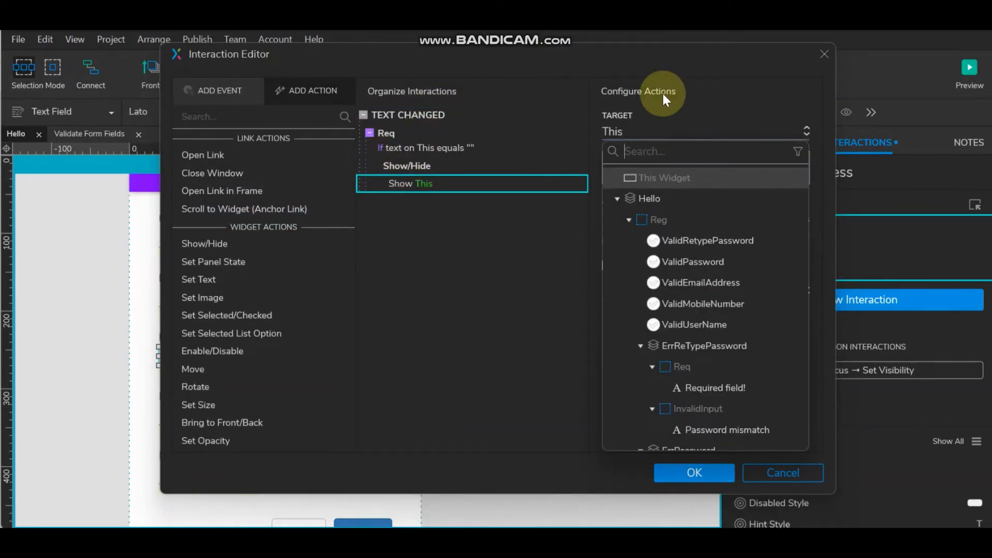
pyautogui.scroll(-4, 715, 366)
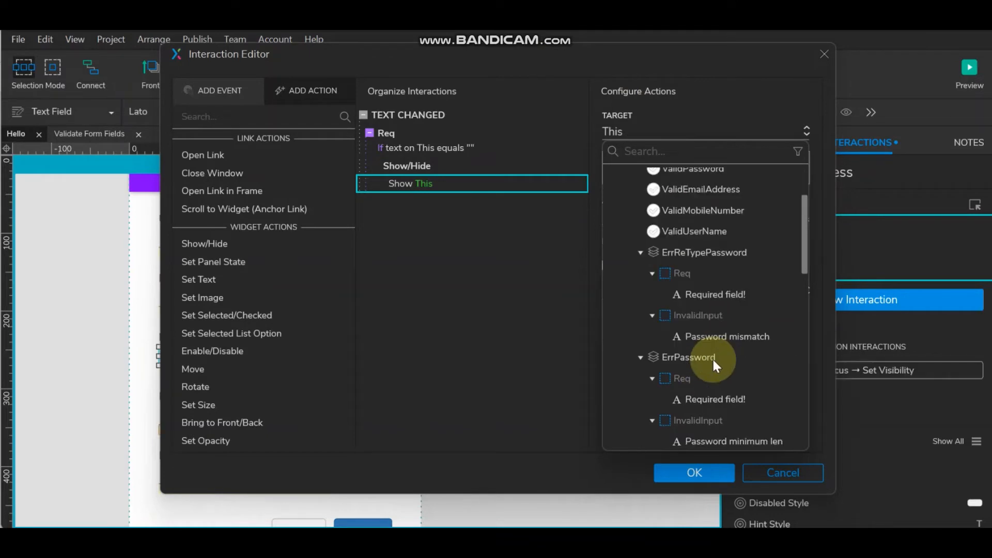
pyautogui.click(697, 369)
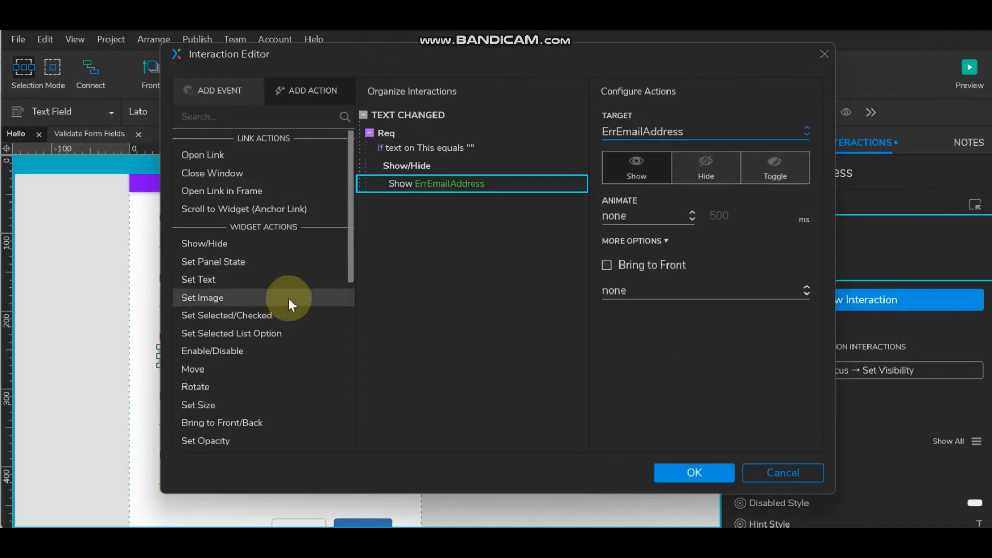
# - Add a Set Panel State action setting ErrEmailAddress to its Req state
pyautogui.click(255, 265)
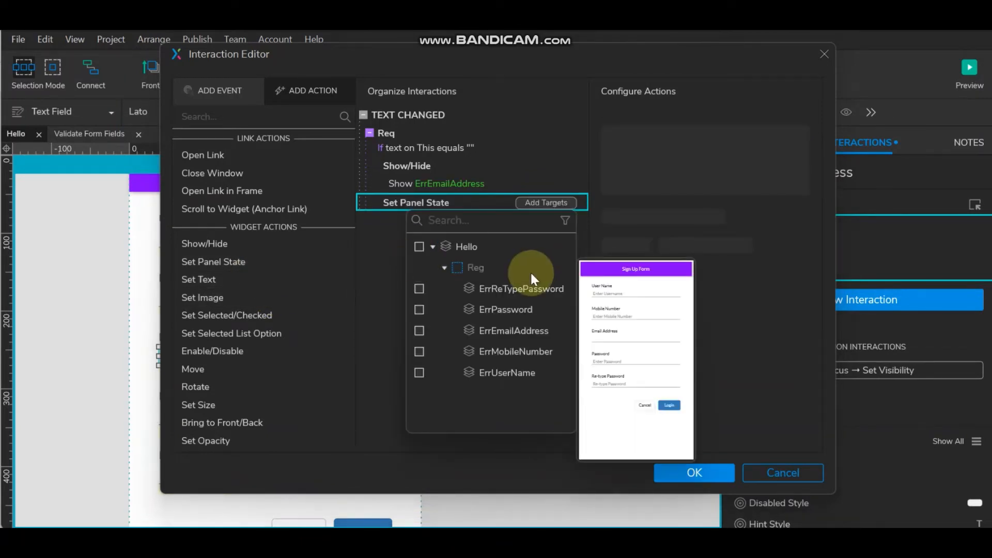
pyautogui.click(512, 331)
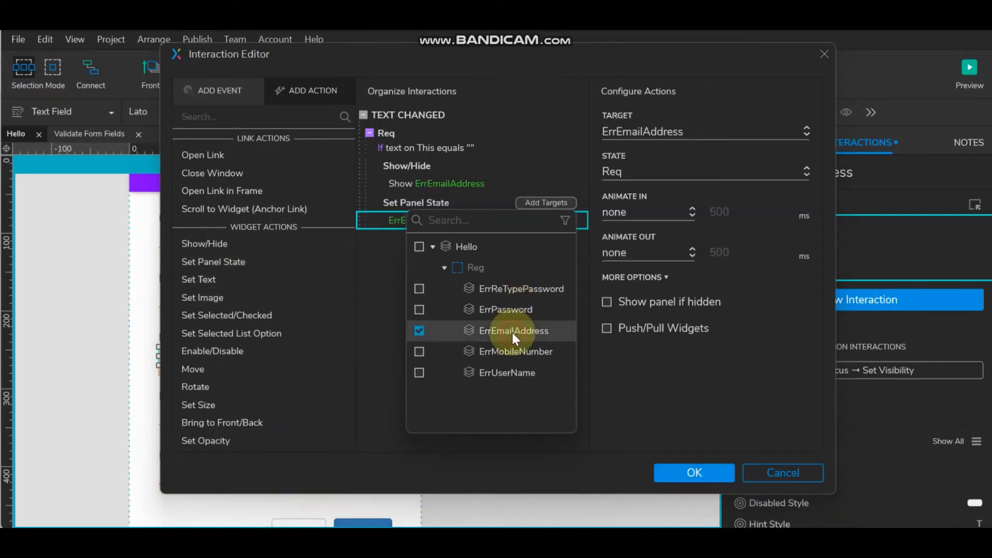
pyautogui.click(678, 170)
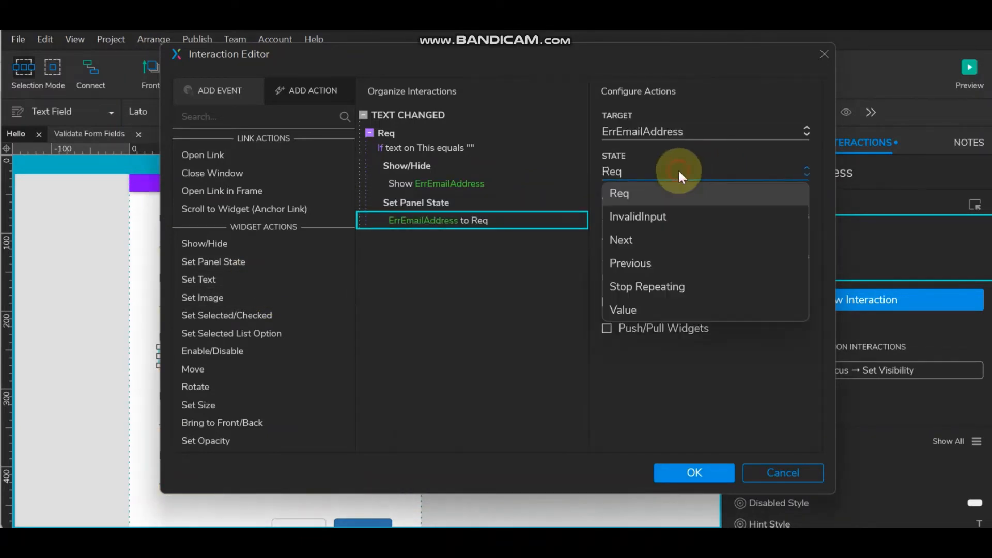
pyautogui.click(671, 197)
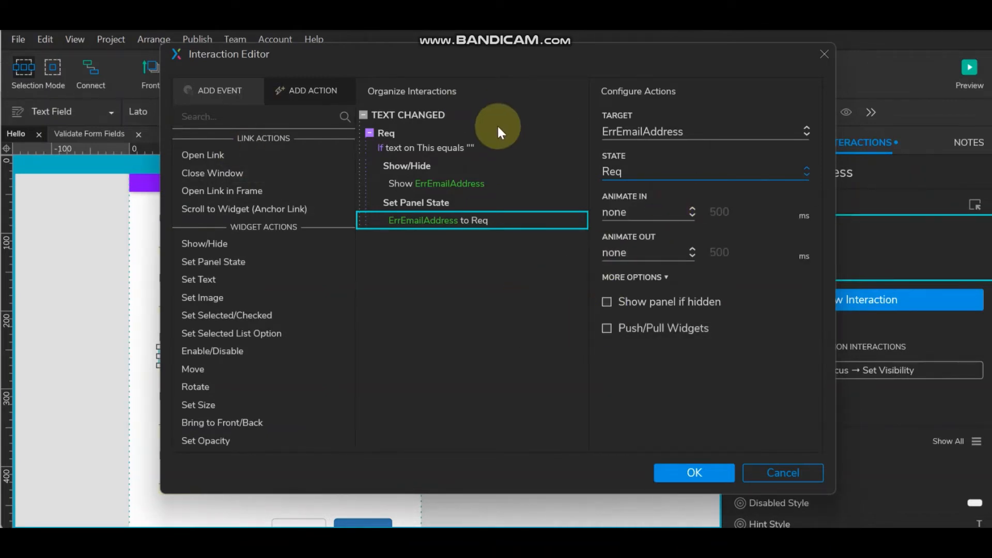
# - Add a second Text Changed case with a condition row, named 'Invalid'
pyautogui.click(386, 133)
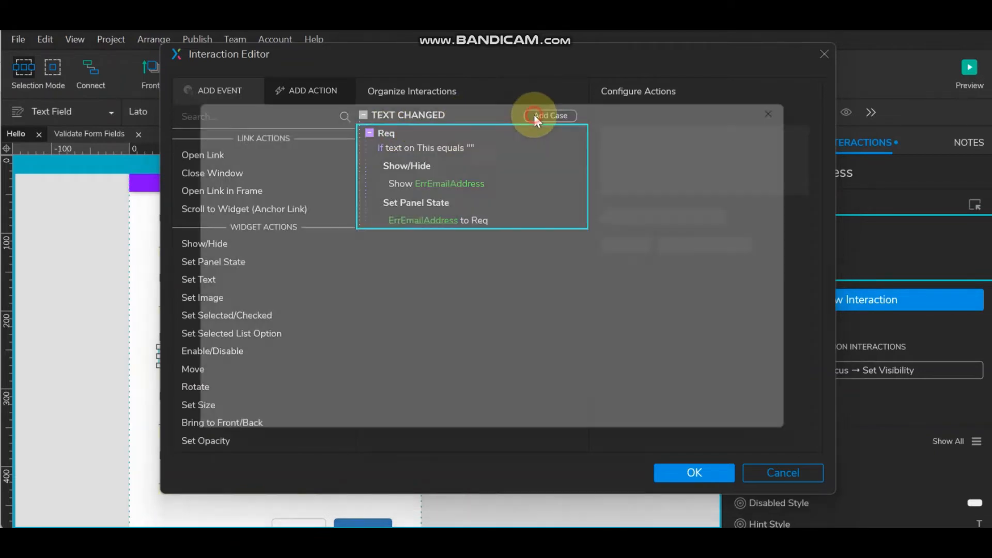
pyautogui.click(534, 115)
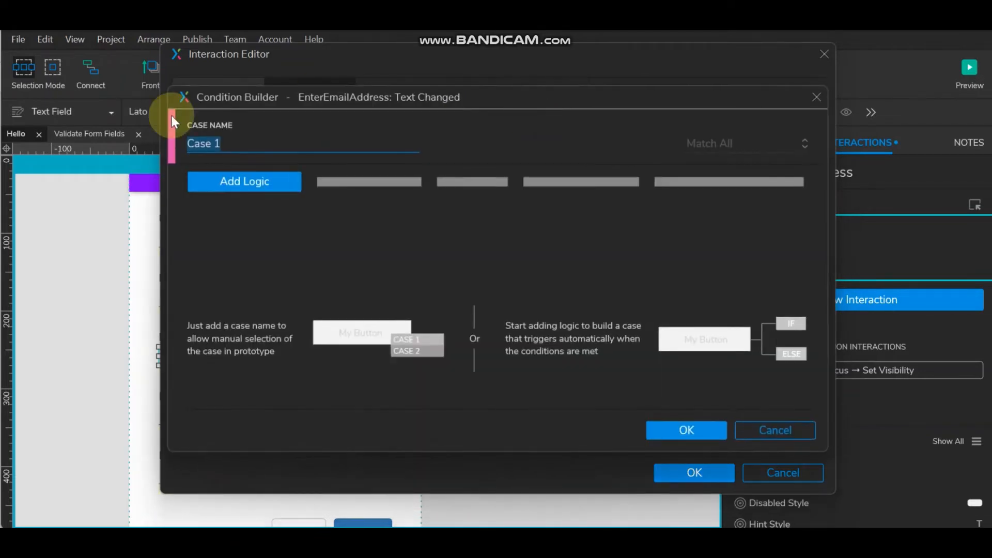
pyautogui.click(258, 181)
pyautogui.moveTo(221, 144); pyautogui.dragTo(162, 143)
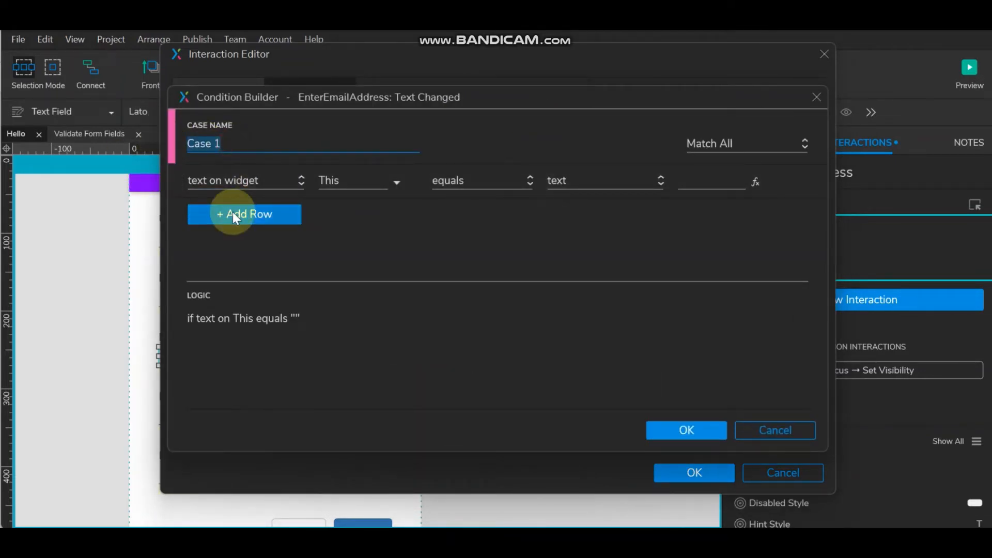
pyautogui.write('Invalid')
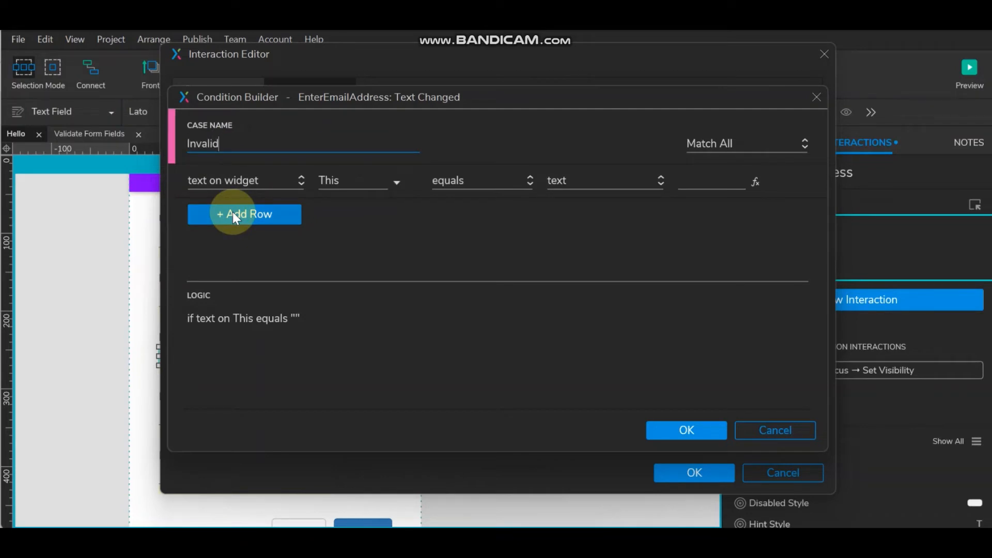
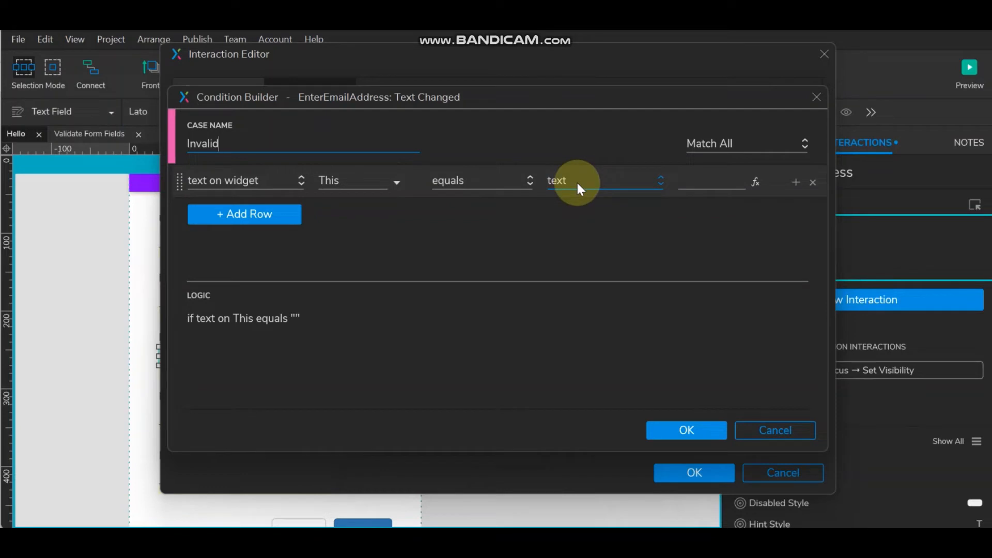
# - Add two 'contains' condition rows on the email text, with values '@' and '.'
pyautogui.click(494, 185)
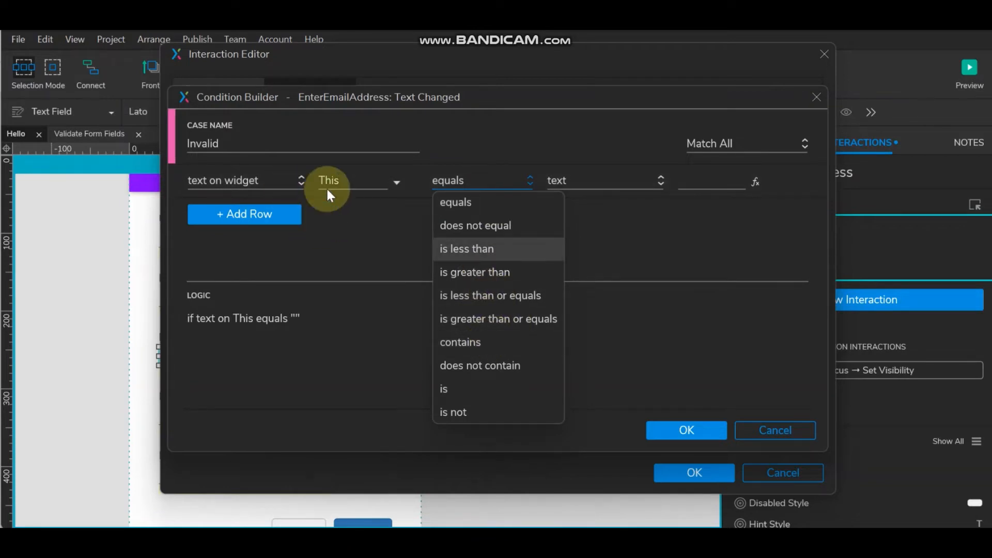
pyautogui.click(484, 342)
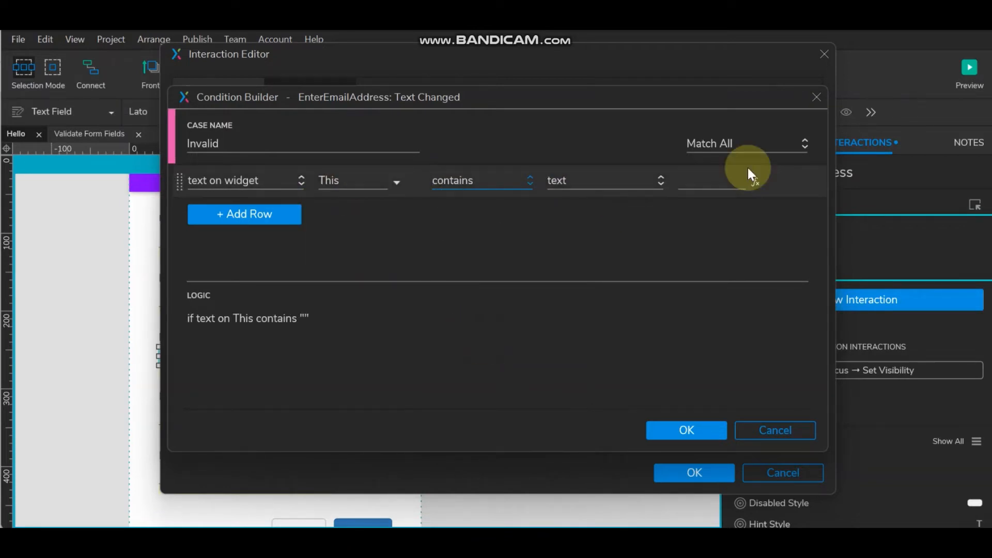
pyautogui.click(706, 175)
pyautogui.write('@')
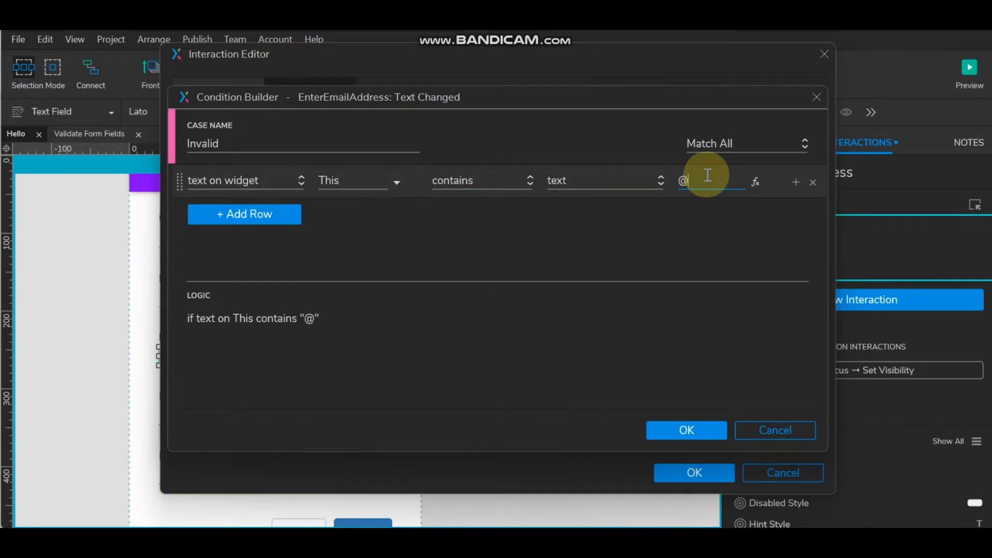
pyautogui.click(790, 178)
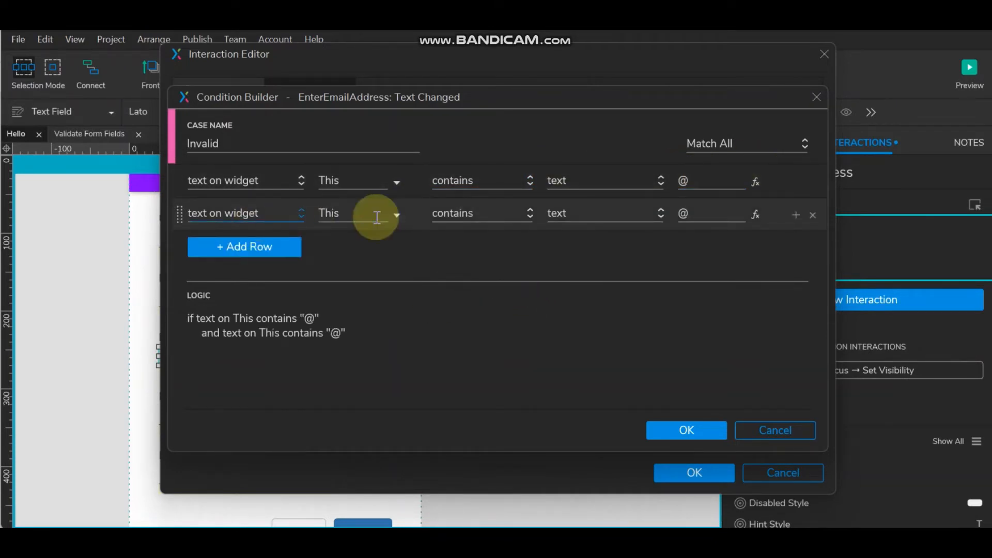
pyautogui.doubleClick(683, 213)
pyautogui.write('.')
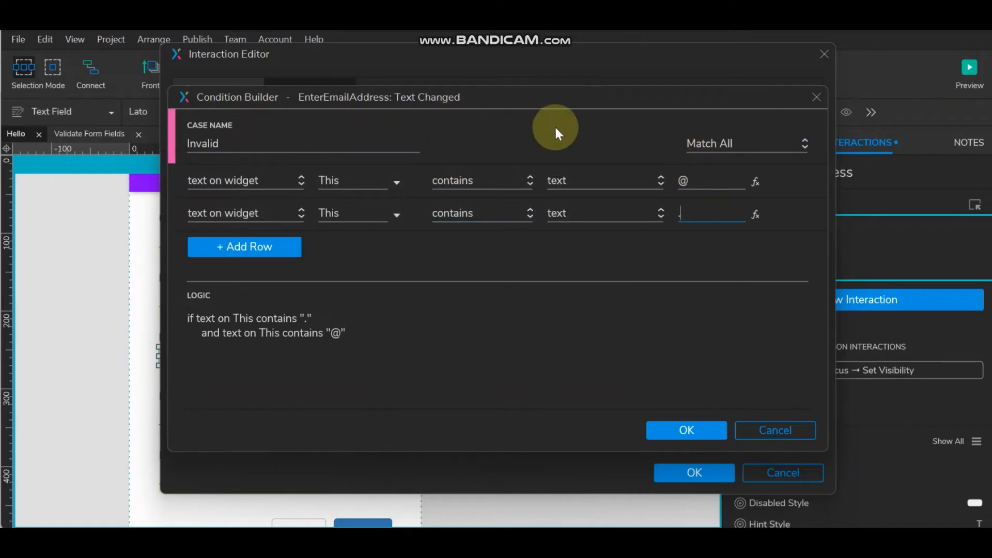
# - Switch both condition rows to 'does not contain' and confirm the Invalid case
pyautogui.click(489, 181)
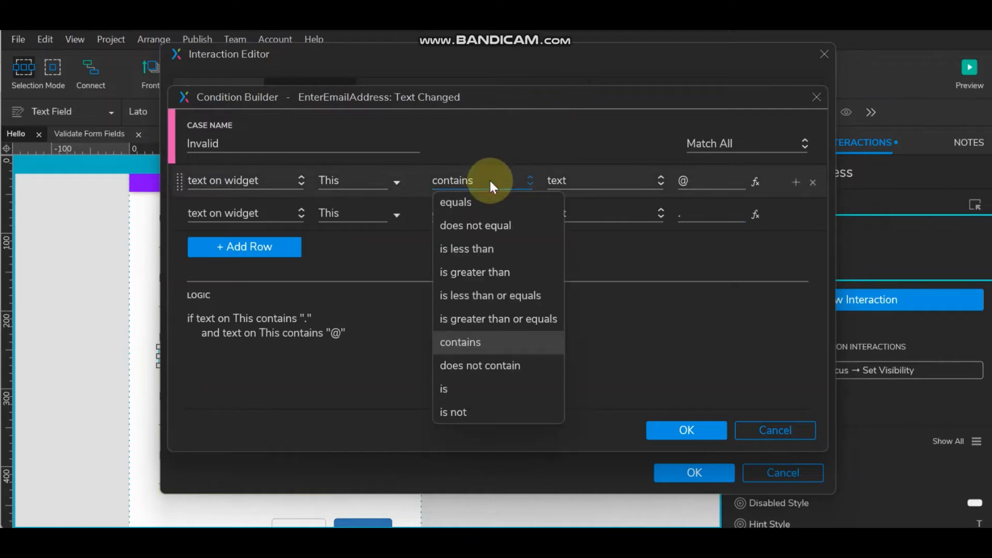
pyautogui.click(490, 365)
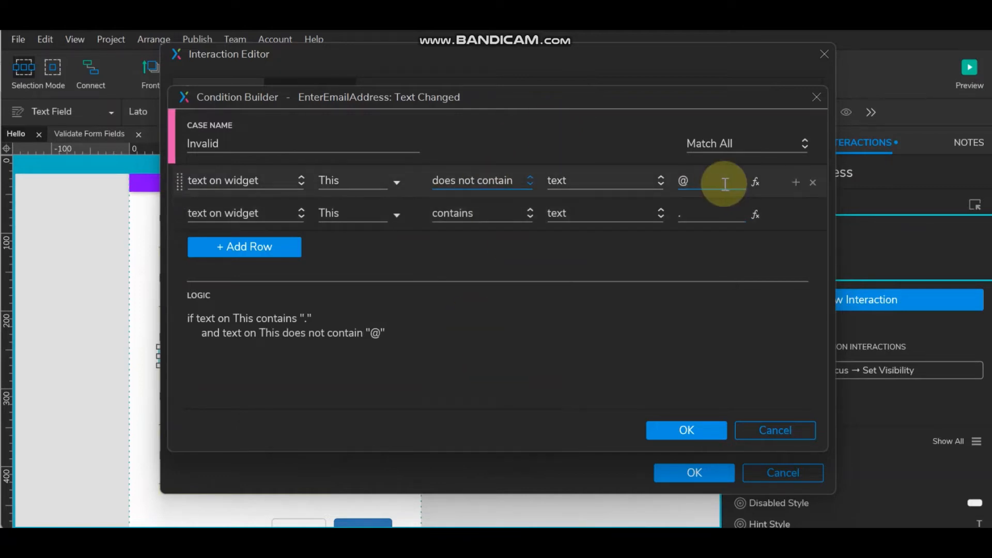
pyautogui.click(498, 212)
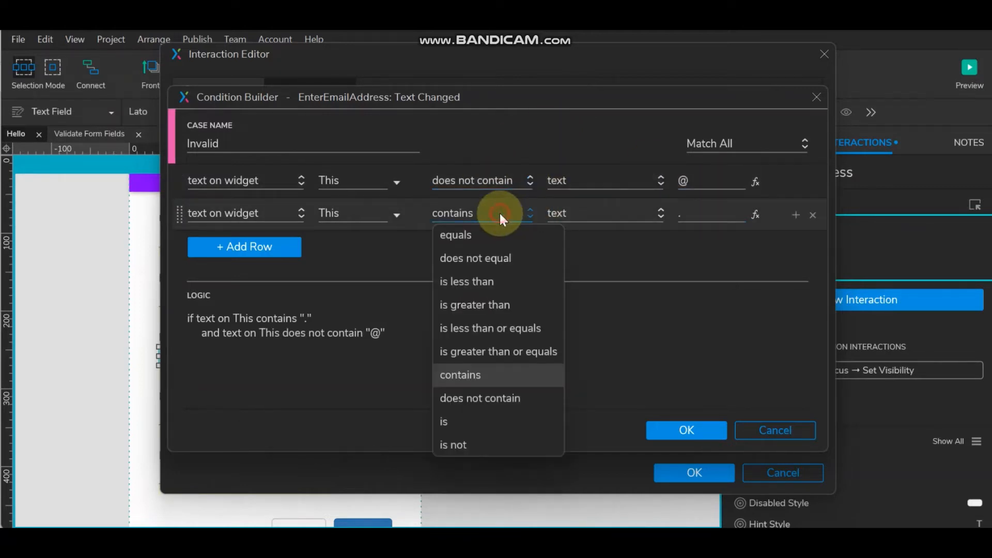
pyautogui.click(491, 397)
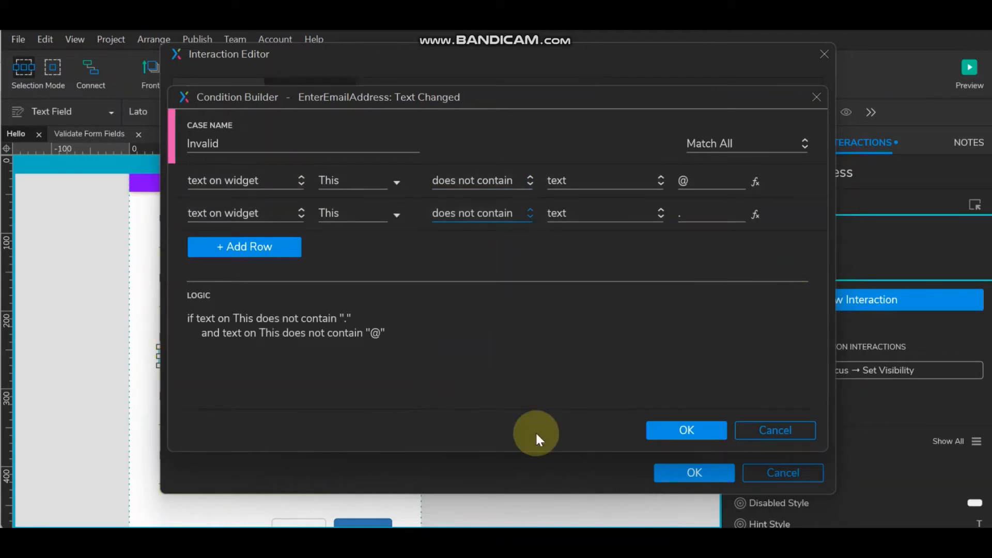
pyautogui.click(666, 428)
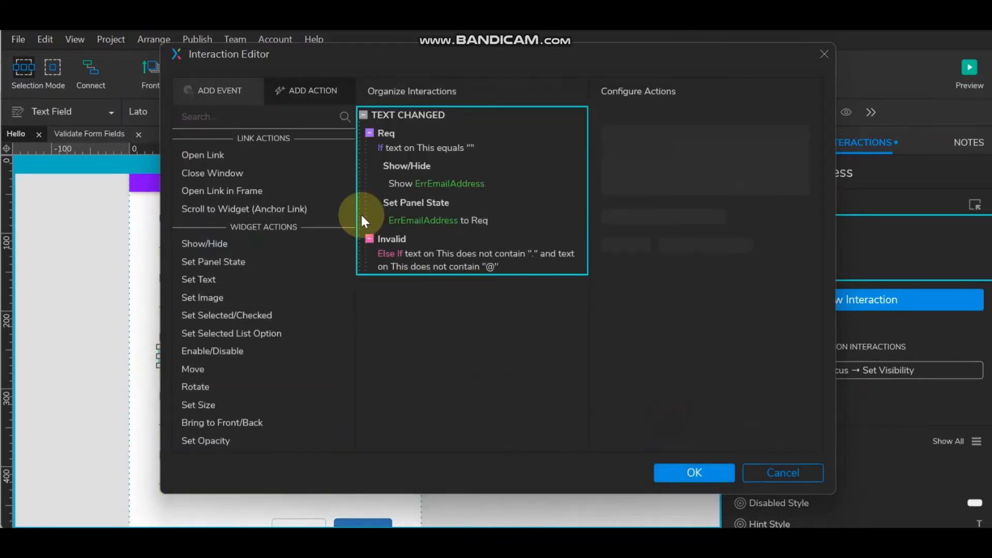
# - Copy Req's show-error and panel-state actions into Invalid, with the panel state set to InvalidInput
pyautogui.click(415, 165)
pyautogui.click(421, 207)
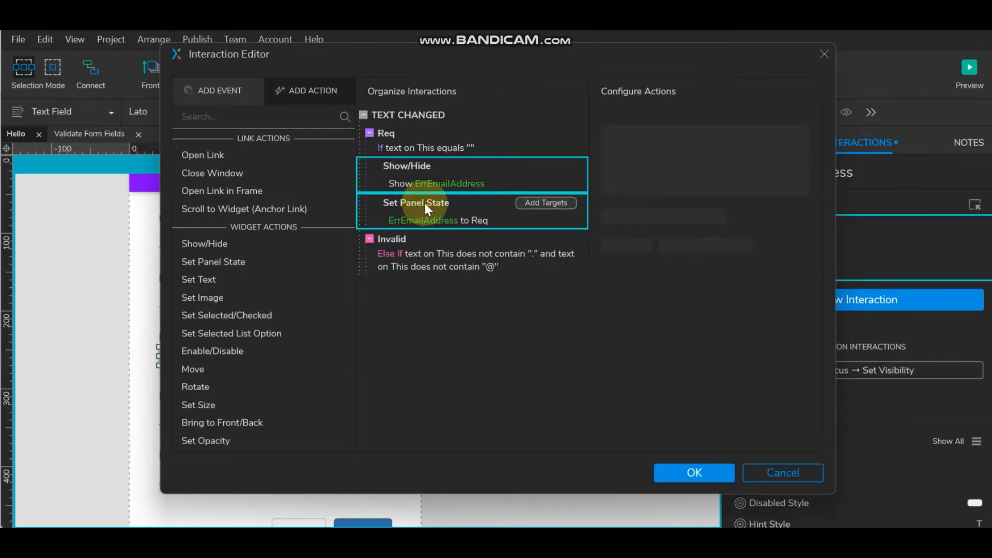
pyautogui.doubleClick(398, 249)
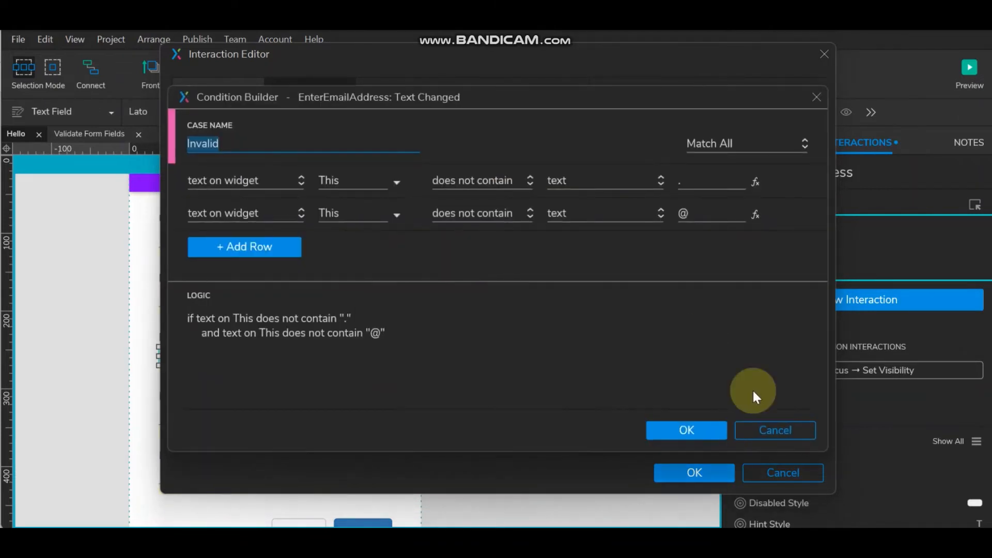
pyautogui.click(686, 430)
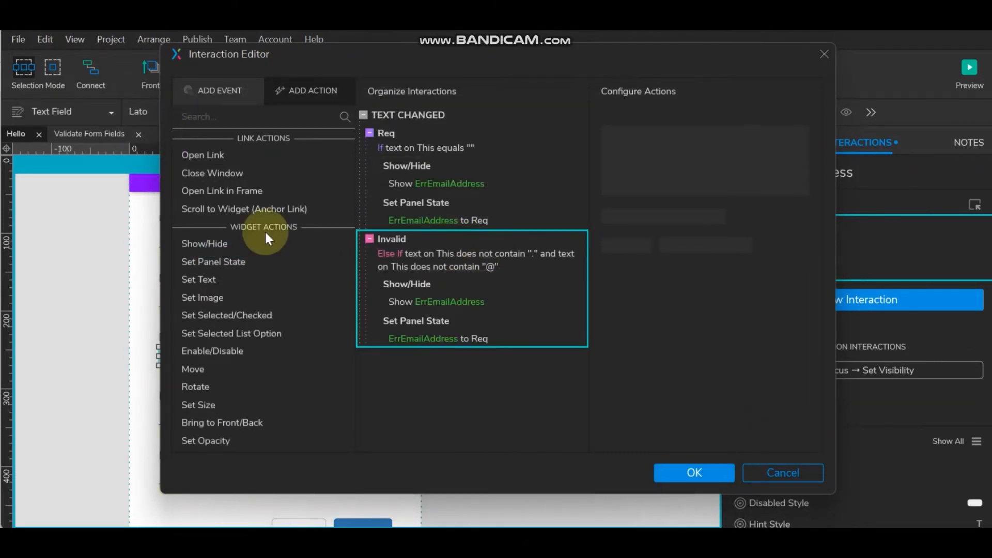
pyautogui.click(441, 341)
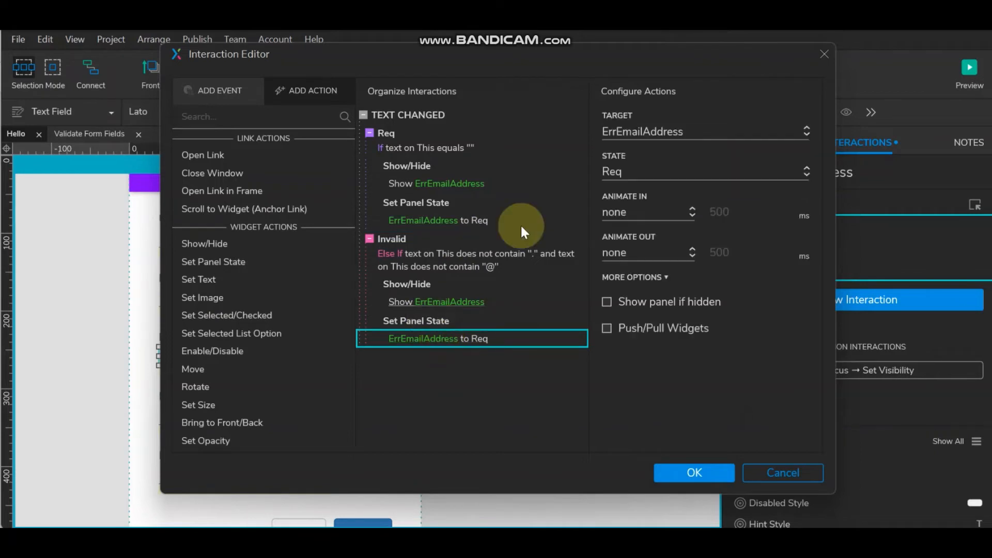
pyautogui.click(653, 173)
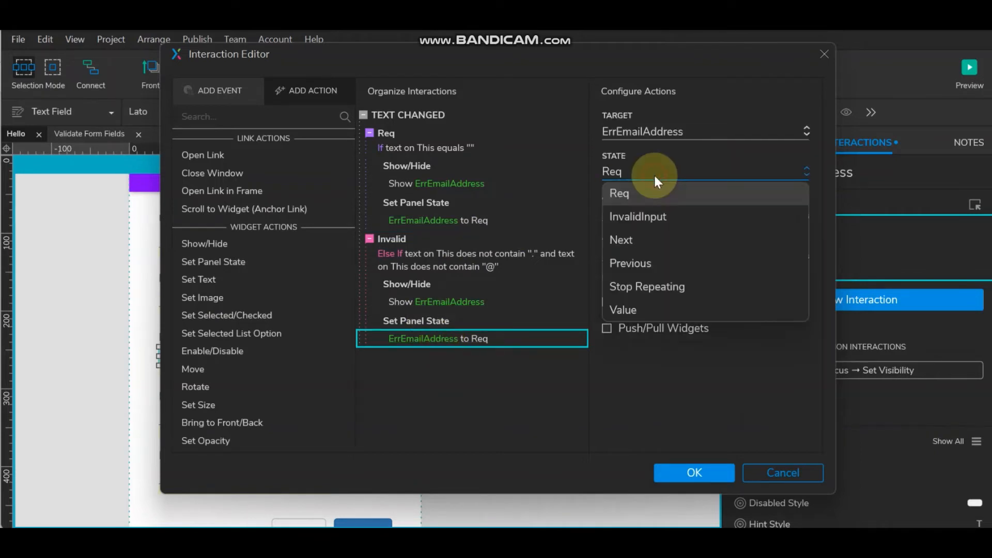
pyautogui.click(651, 215)
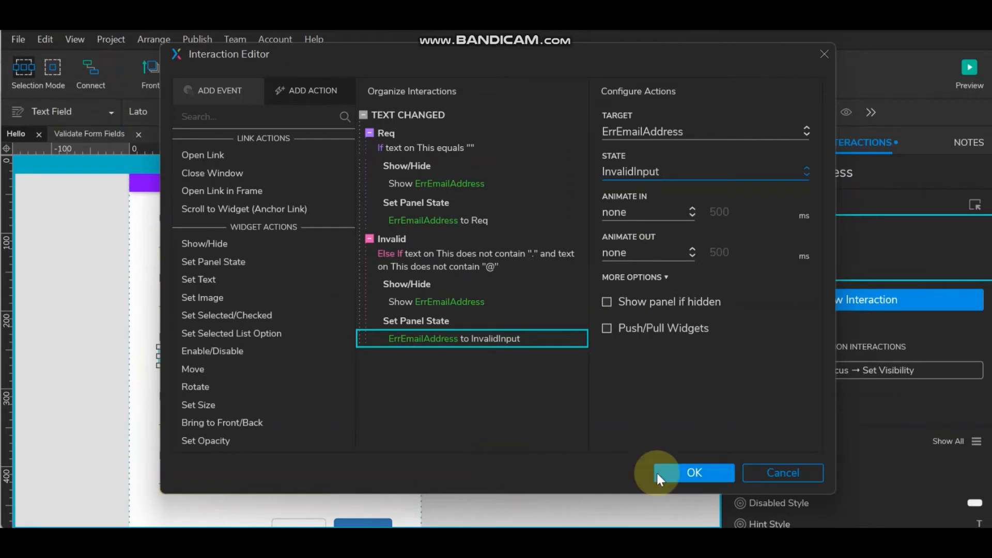
pyautogui.click(697, 470)
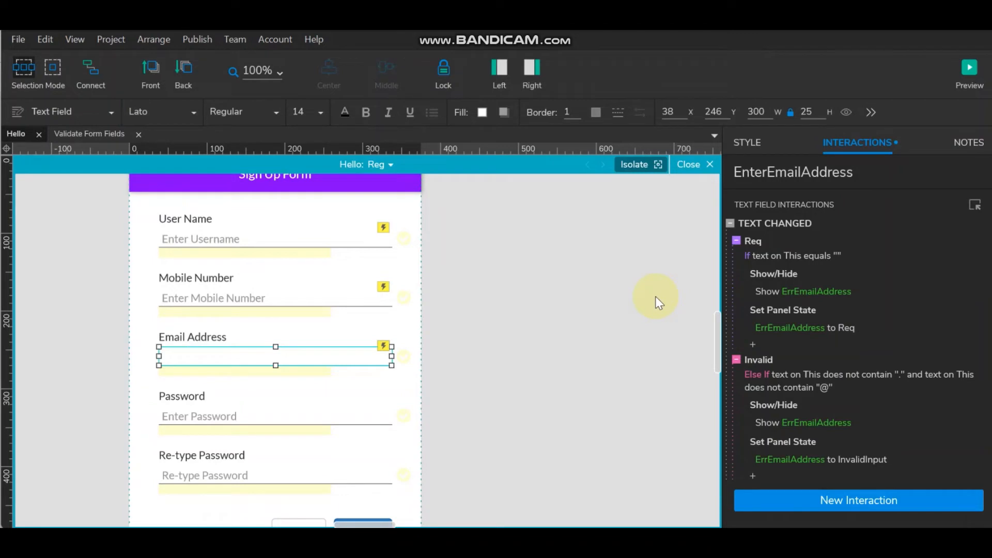
# - Reopen the Email Address field's Text Changed interactions in the Interaction Editor
pyautogui.click(404, 355)
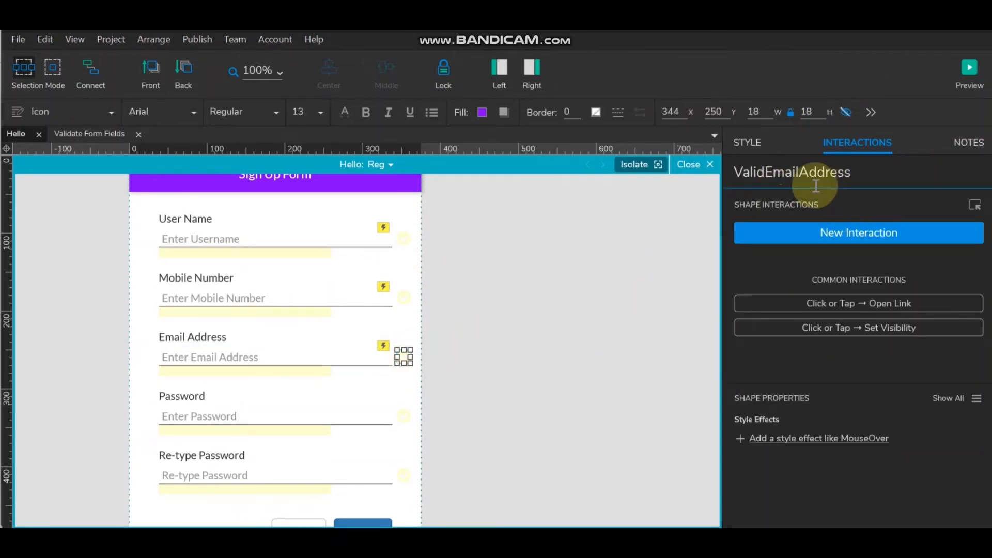
pyautogui.click(261, 354)
pyautogui.doubleClick(937, 246)
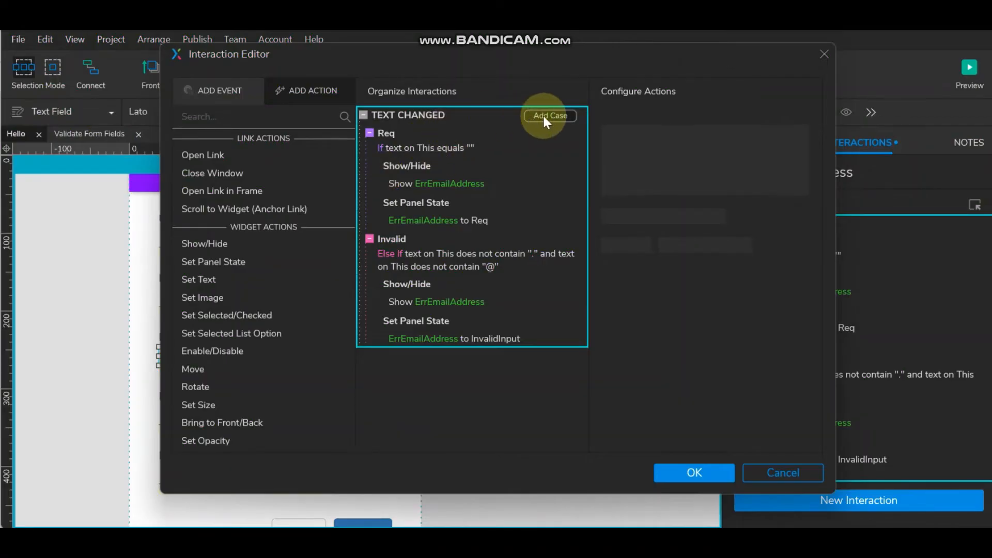
# - Add a case named 'Valid' whose first condition requires the email text to not equal empty
pyautogui.click(545, 116)
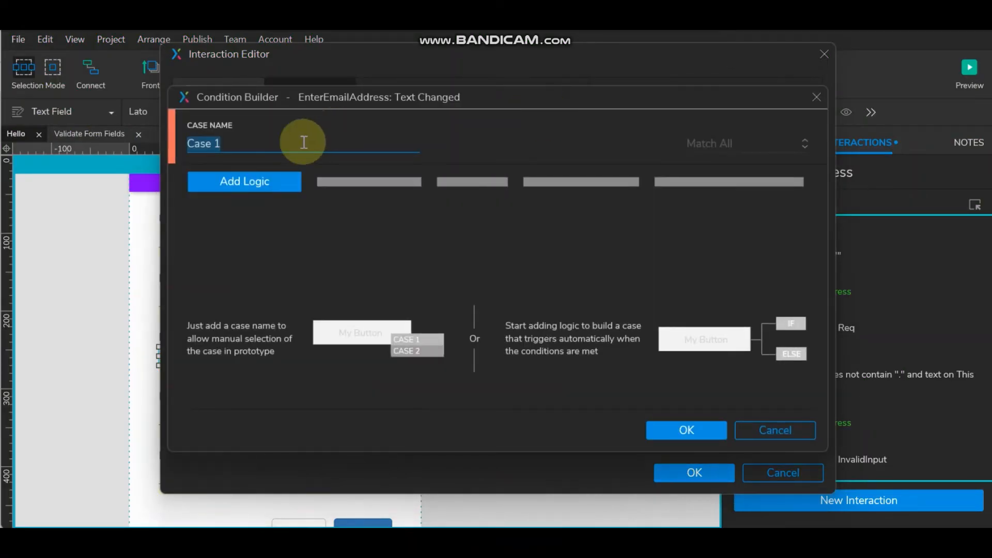
pyautogui.write('Valid')
pyautogui.click(277, 176)
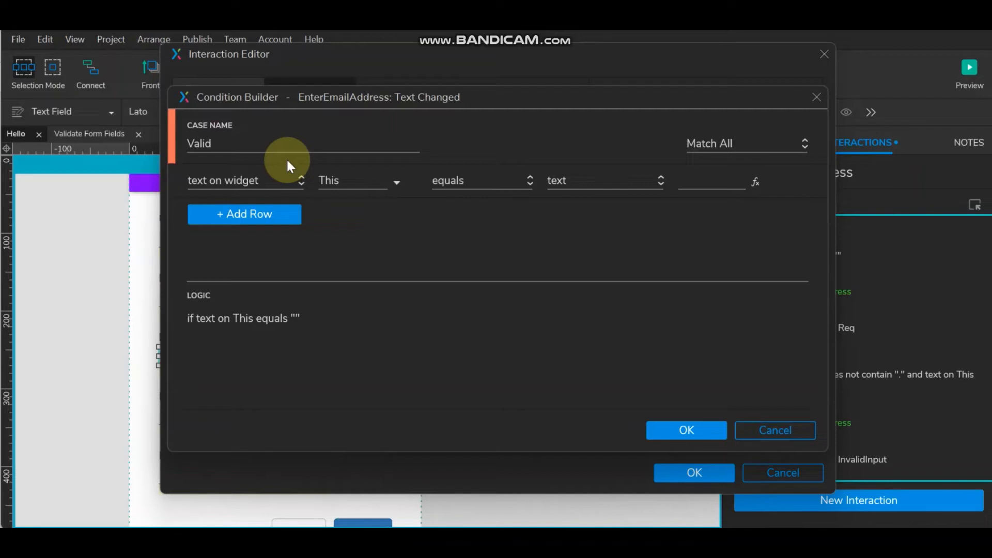
pyautogui.click(482, 180)
pyautogui.click(483, 225)
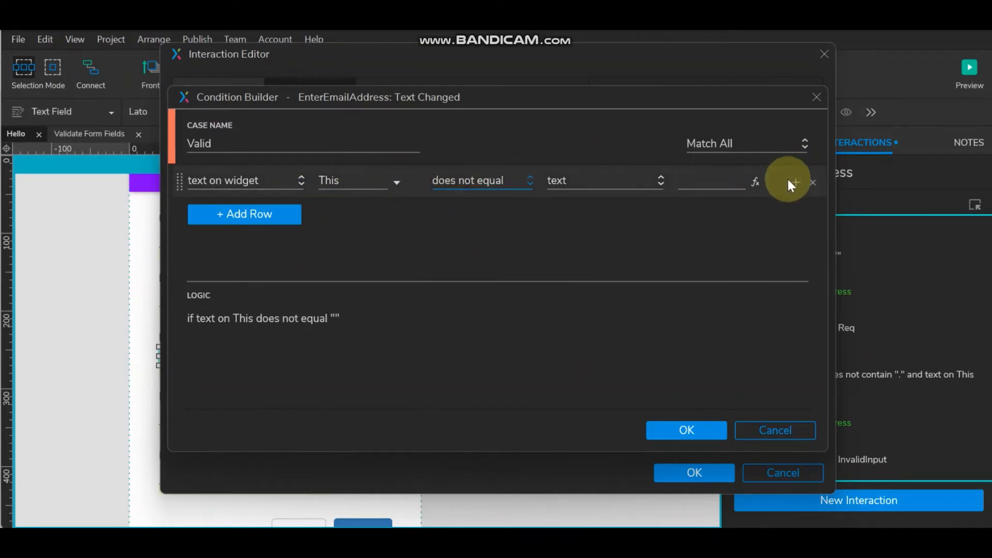
# - Add conditions that the text contains '@' and contains '.', then confirm the Valid case
pyautogui.click(796, 184)
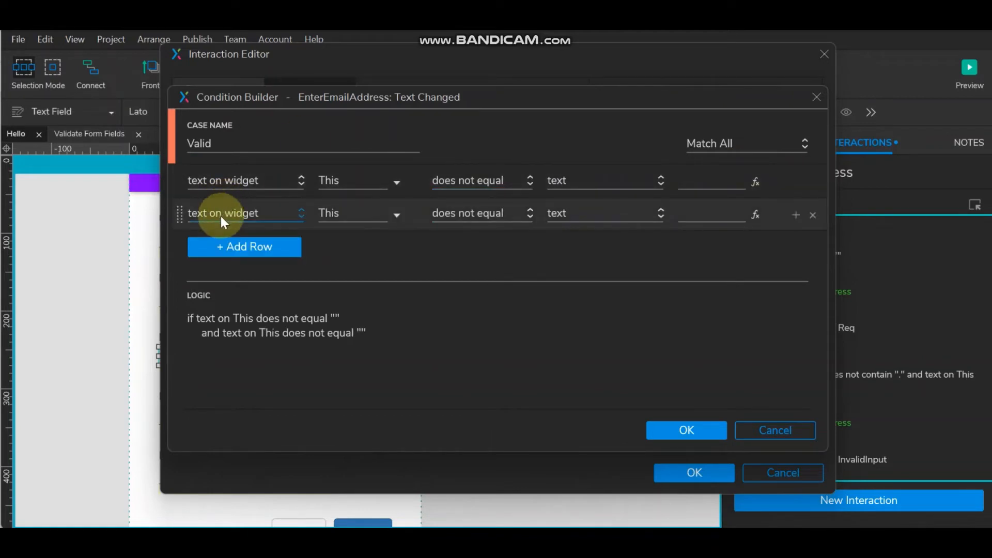
pyautogui.click(472, 212)
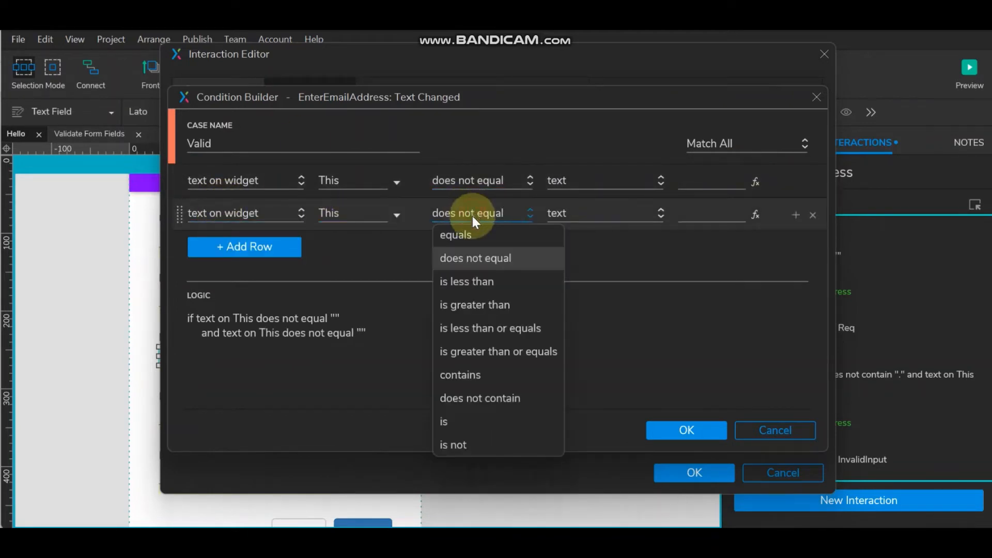
pyautogui.click(471, 377)
pyautogui.click(711, 213)
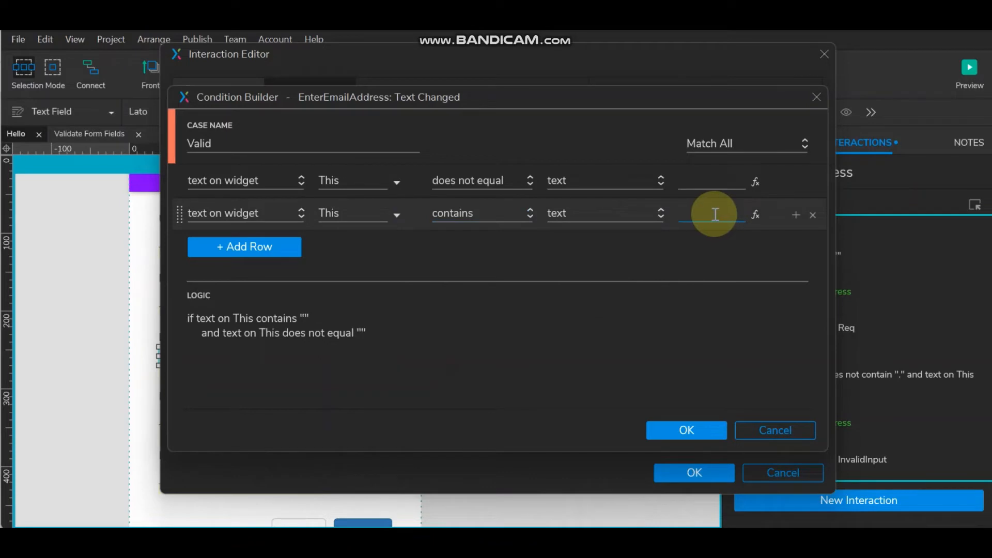
pyautogui.write('@')
pyautogui.moveTo(798, 216)
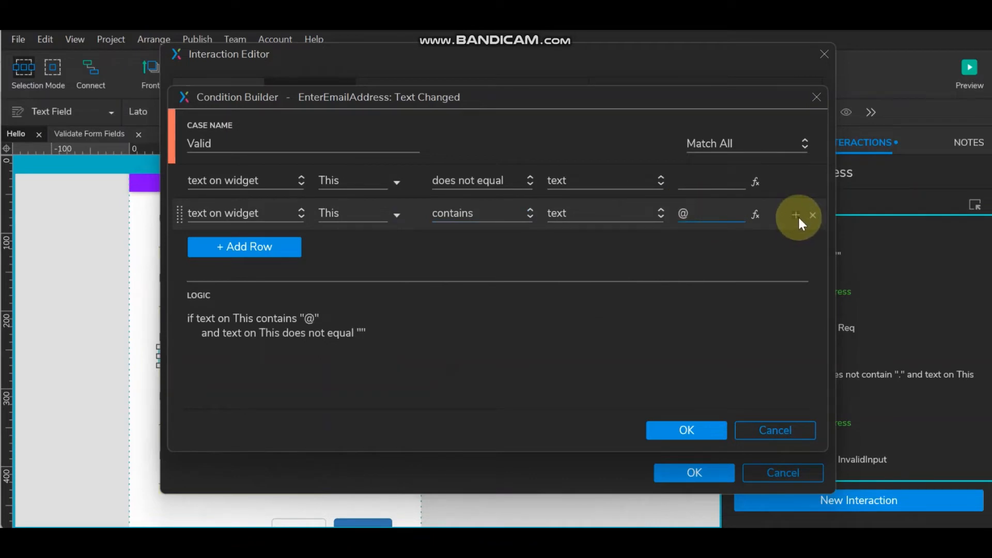
pyautogui.click(796, 215)
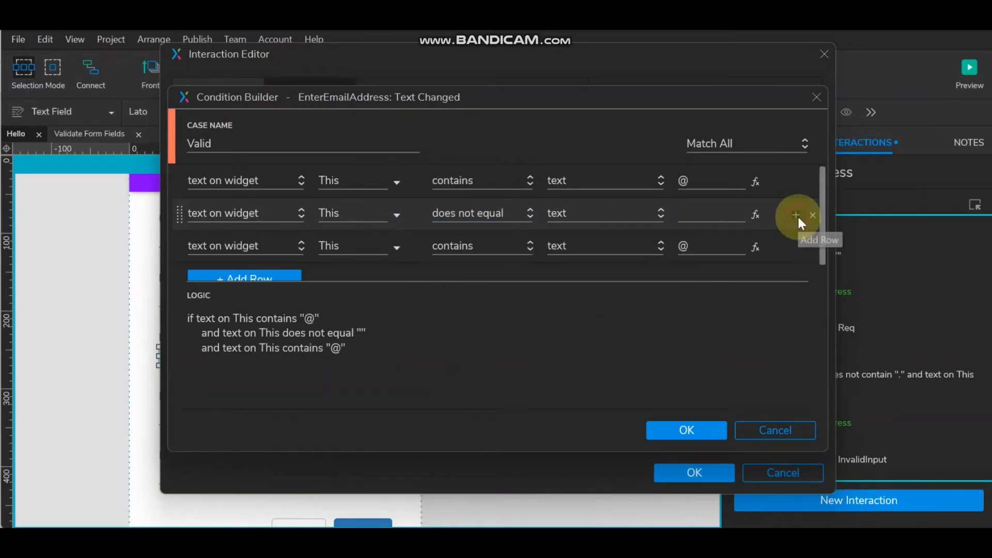
pyautogui.click(699, 242)
pyautogui.moveTo(665, 244); pyautogui.dragTo(659, 249)
pyautogui.write('.')
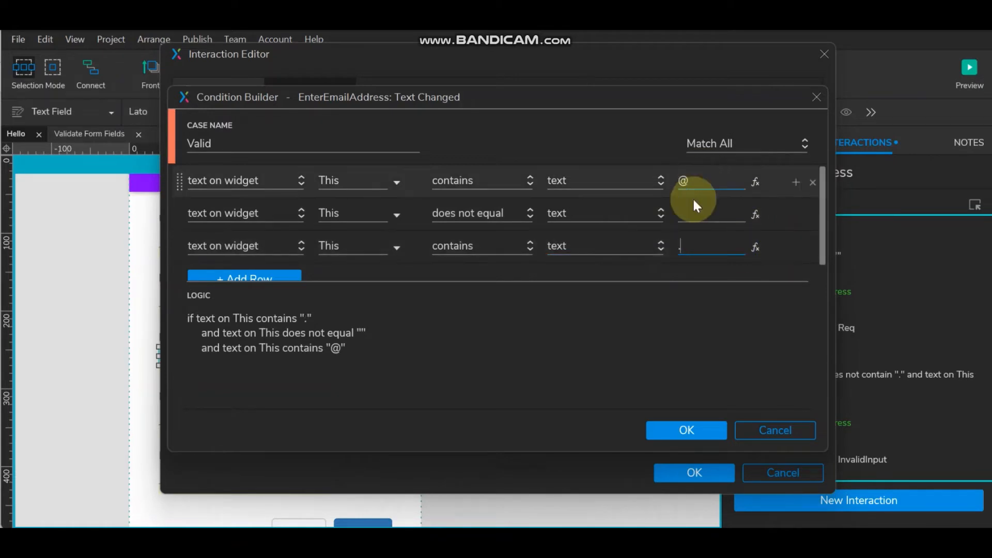
pyautogui.click(681, 429)
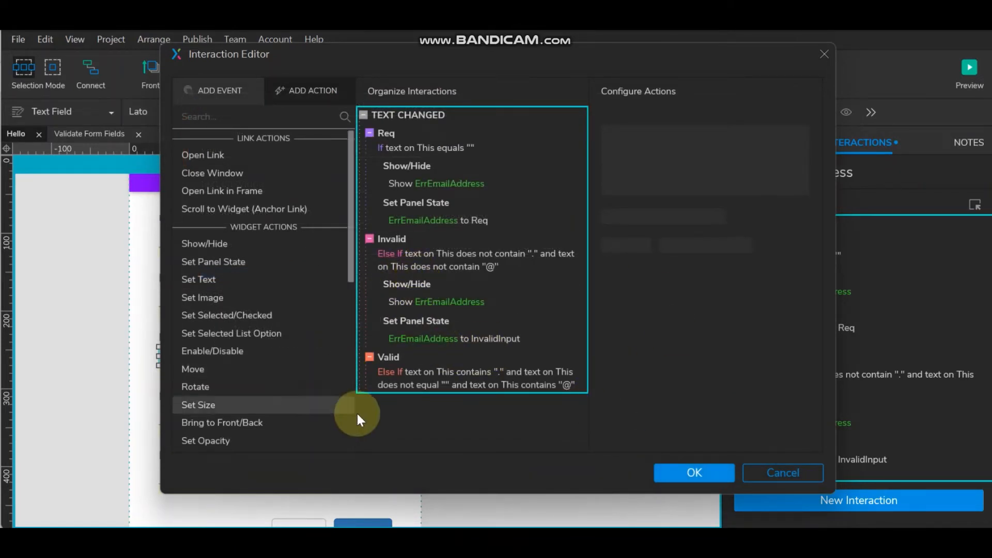
# - Make the Valid case show ValidEmailAddress and hide ErrEmailAddress
pyautogui.click(202, 243)
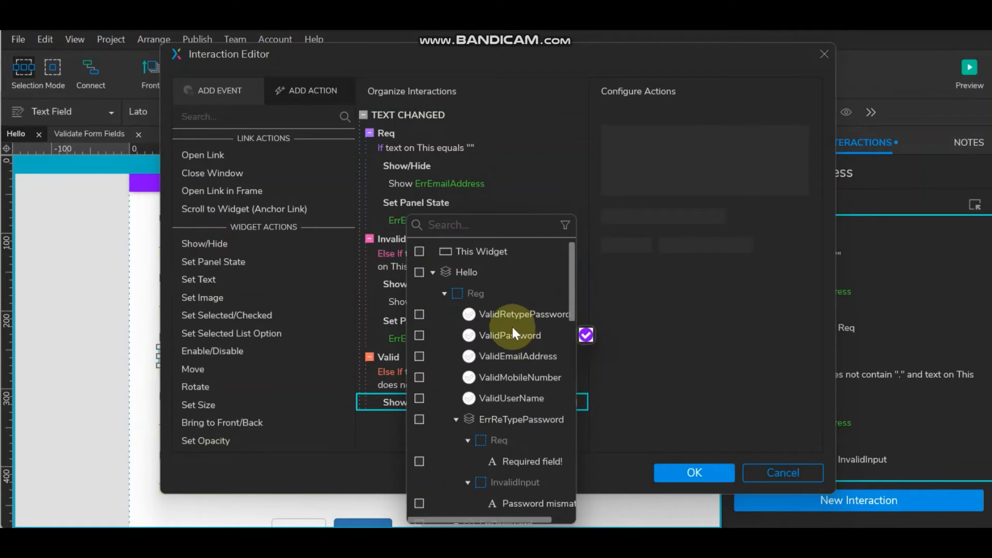
pyautogui.click(420, 356)
pyautogui.click(652, 369)
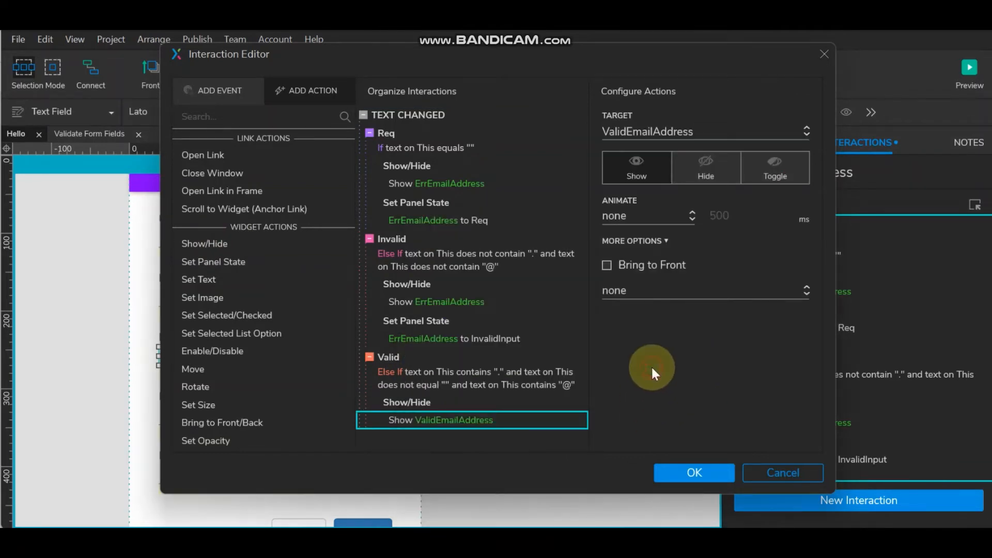
pyautogui.click(425, 283)
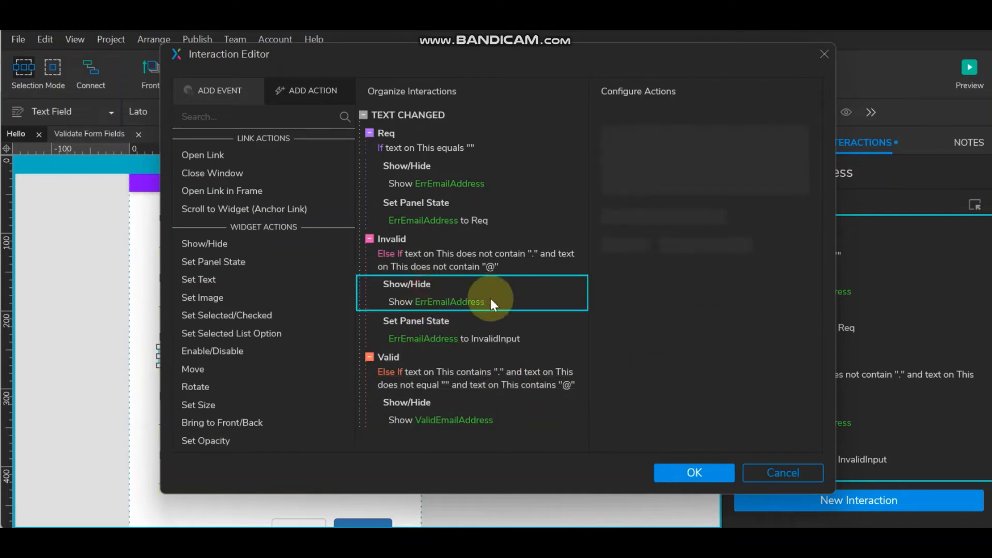
pyautogui.click(434, 402)
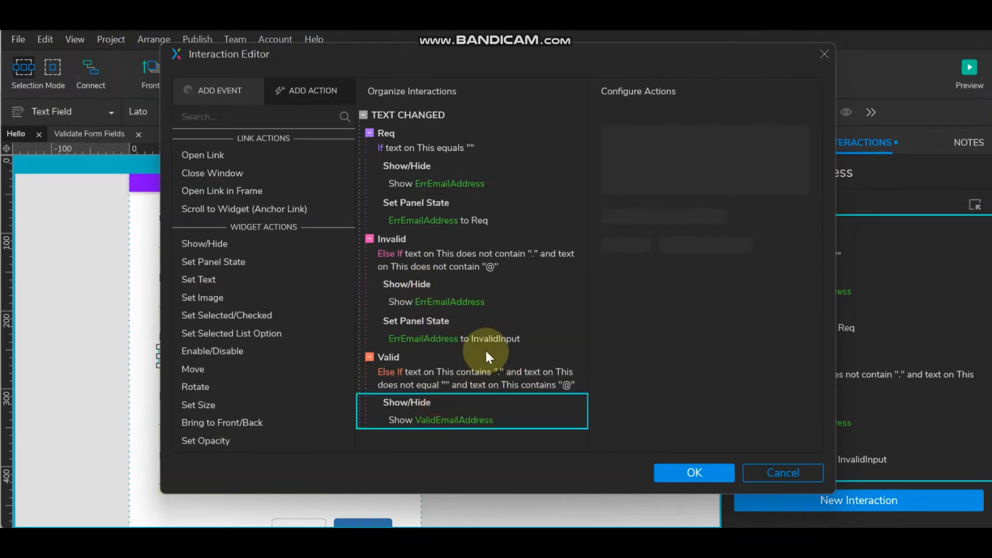
pyautogui.hotkey('ctrl', 'v')
pyautogui.scroll(-1, 521, 352)
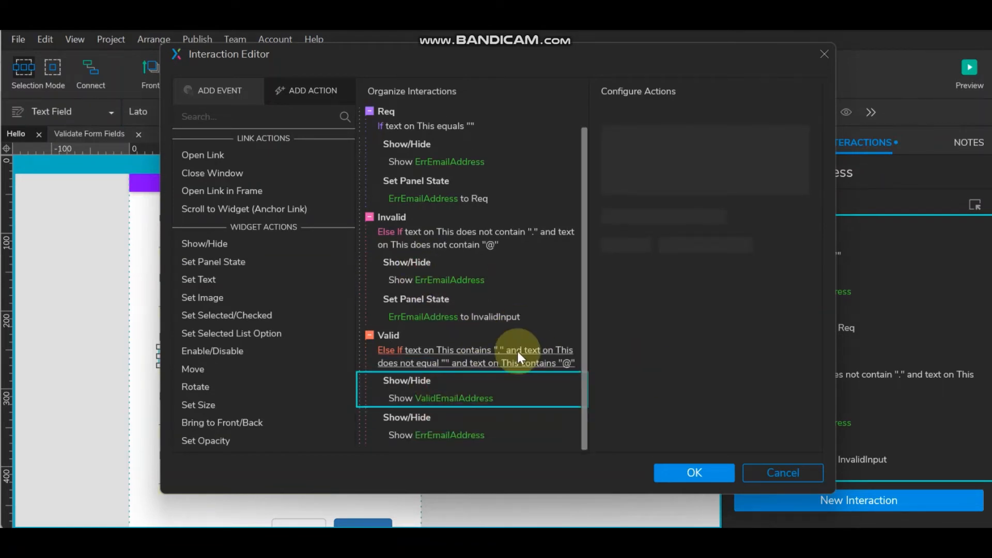
pyautogui.click(401, 436)
pyautogui.click(705, 160)
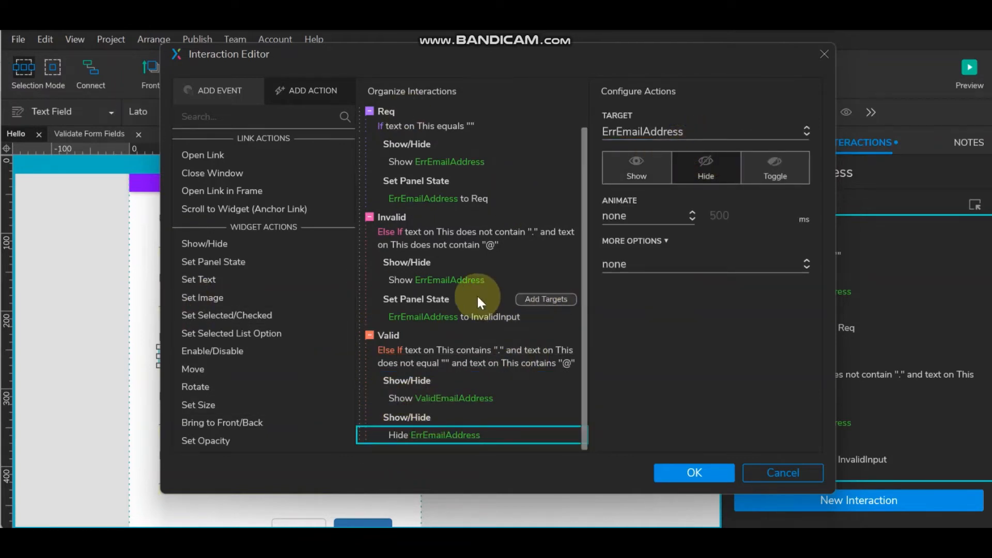
# - Add a Hide ValidEmailAddress action to the Invalid and Req cases and save
pyautogui.click(431, 380)
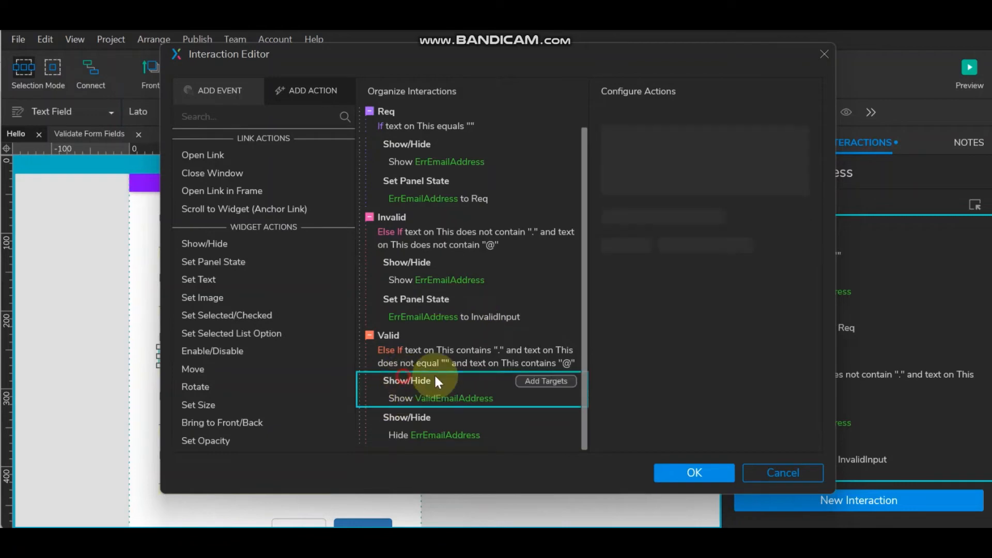
pyautogui.click(429, 299)
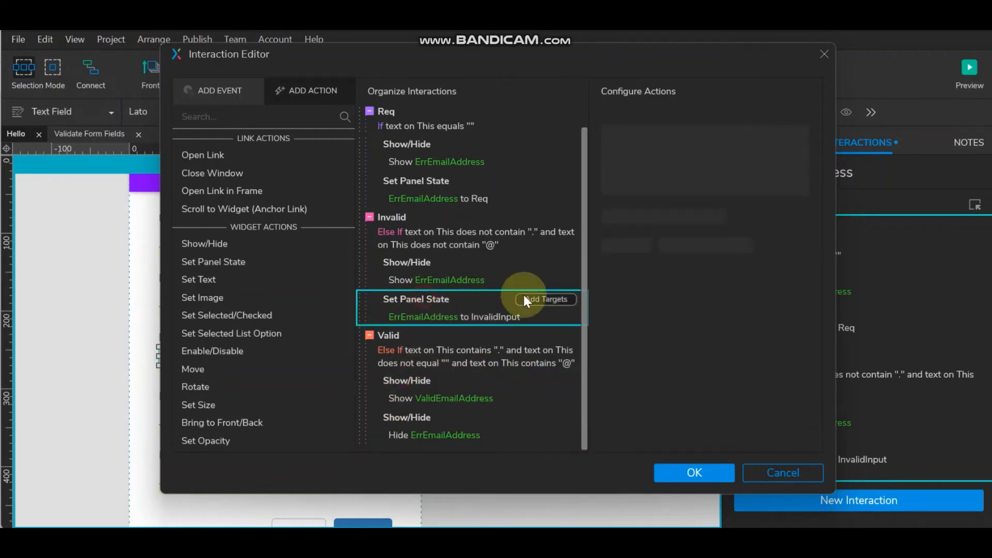
pyautogui.hotkey('ctrl', 'v')
pyautogui.click(413, 351)
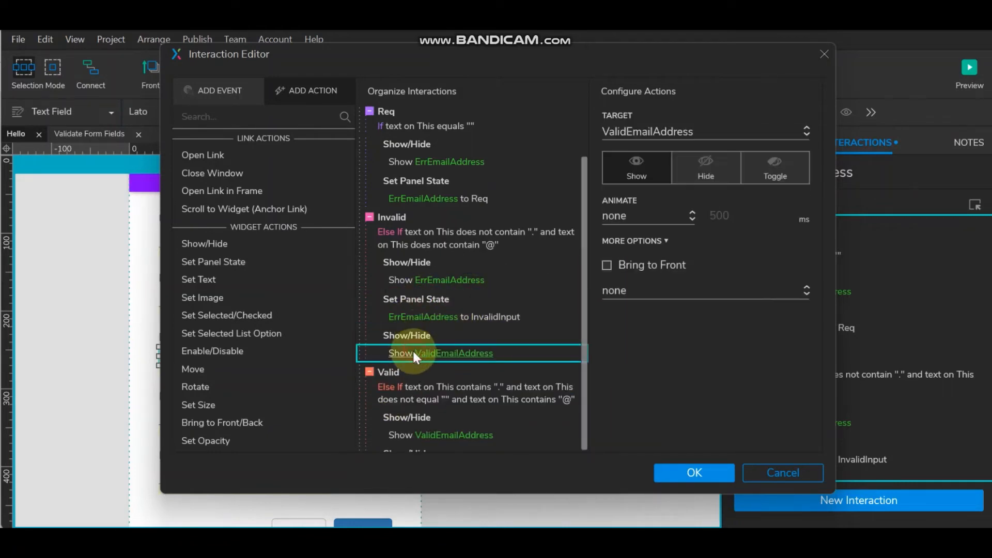
pyautogui.click(702, 175)
pyautogui.click(473, 185)
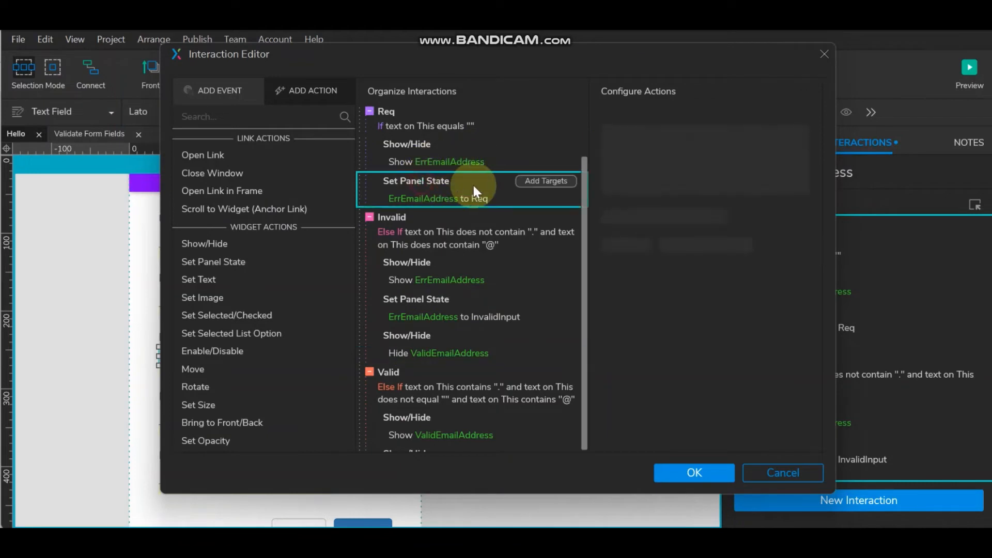
pyautogui.hotkey('ctrl', 'v')
pyautogui.click(463, 233)
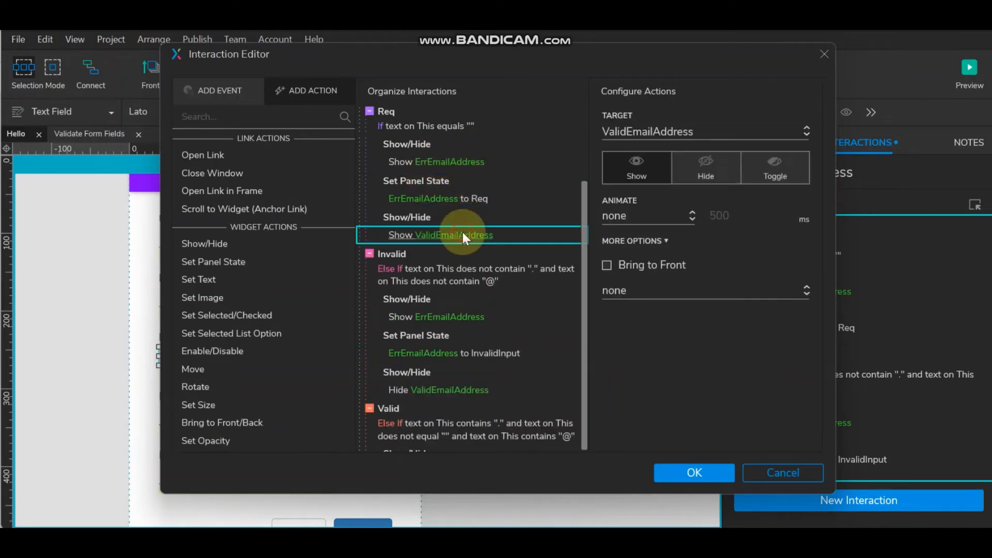
pyautogui.click(693, 177)
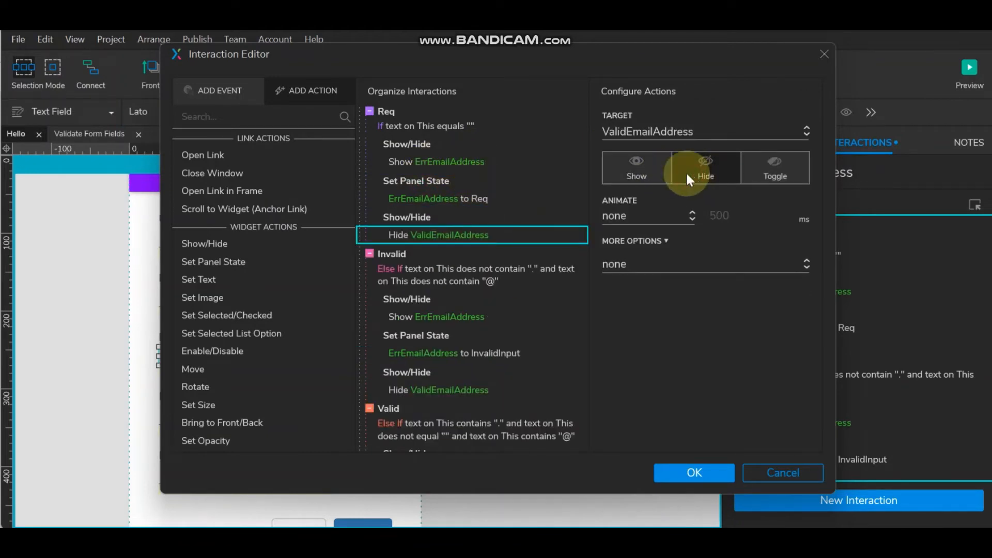
pyautogui.click(671, 468)
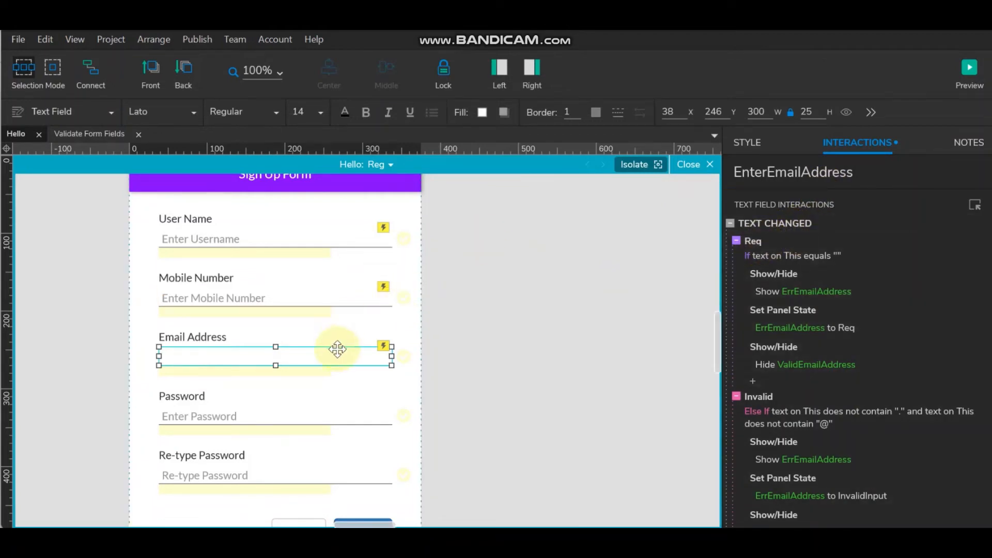
# - Reopen the email field's interactions and select Req's hide ValidEmailAddress action
pyautogui.click(742, 172)
pyautogui.hotkey('ctrl', 'c')
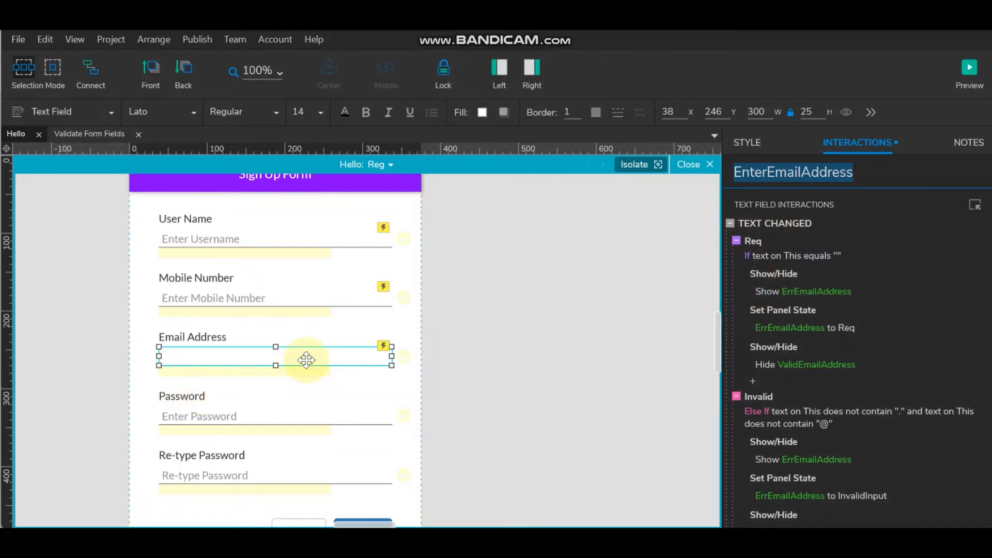
pyautogui.doubleClick(748, 246)
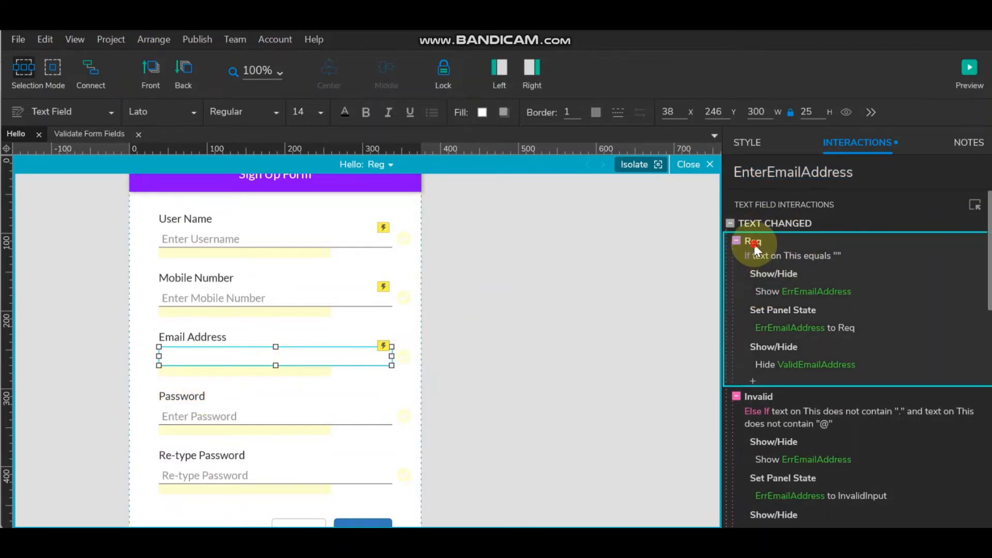
pyautogui.click(419, 238)
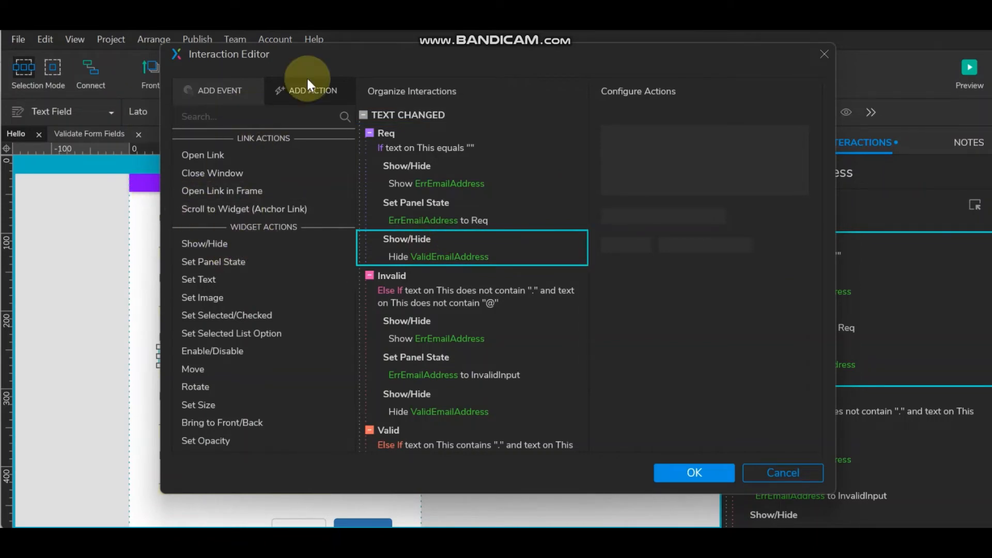
# - Add a Set Selected action to the Req case targeting EnterEmailAddress with value true
pyautogui.moveTo(309, 57); pyautogui.dragTo(374, 57)
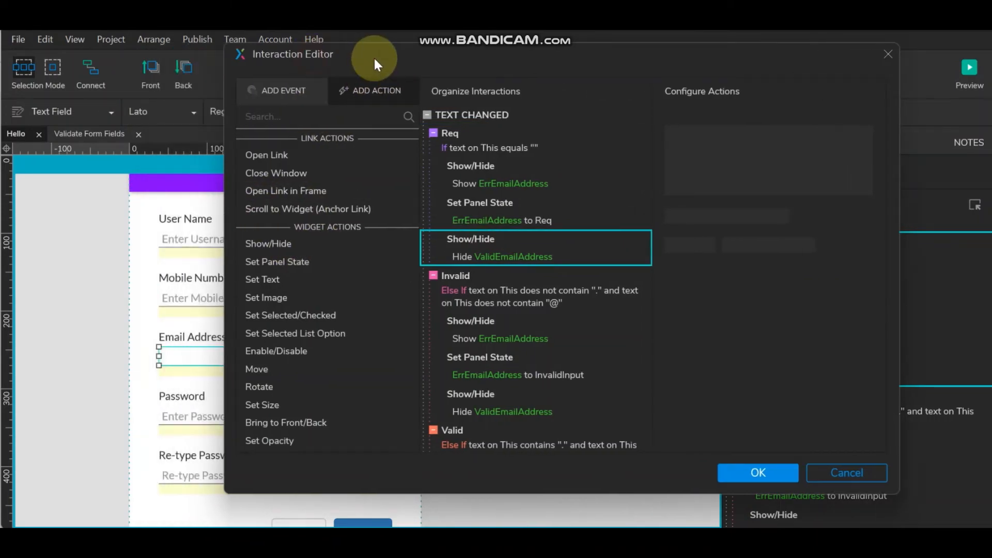
pyautogui.click(277, 311)
pyautogui.click(589, 230)
pyautogui.hotkey('ctrl', 'v')
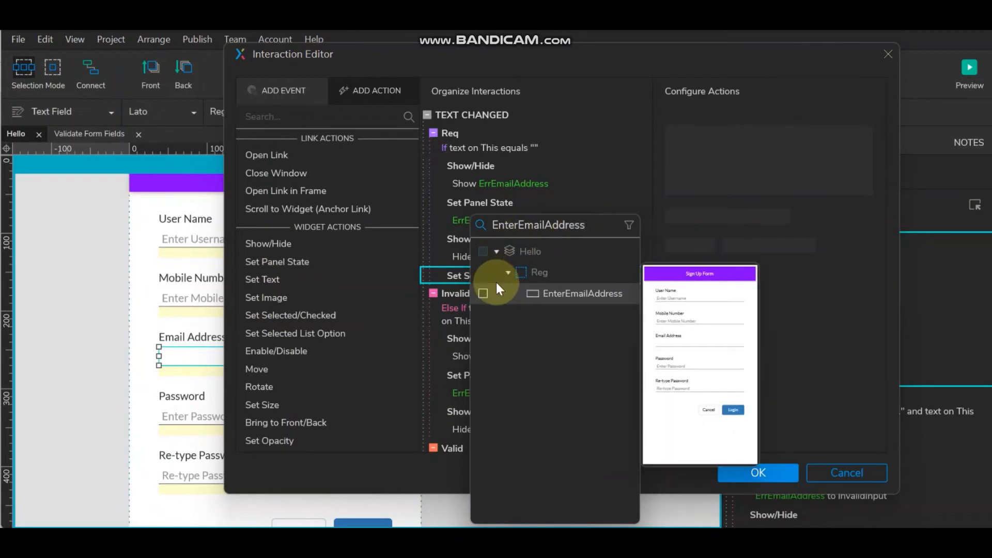
pyautogui.click(481, 293)
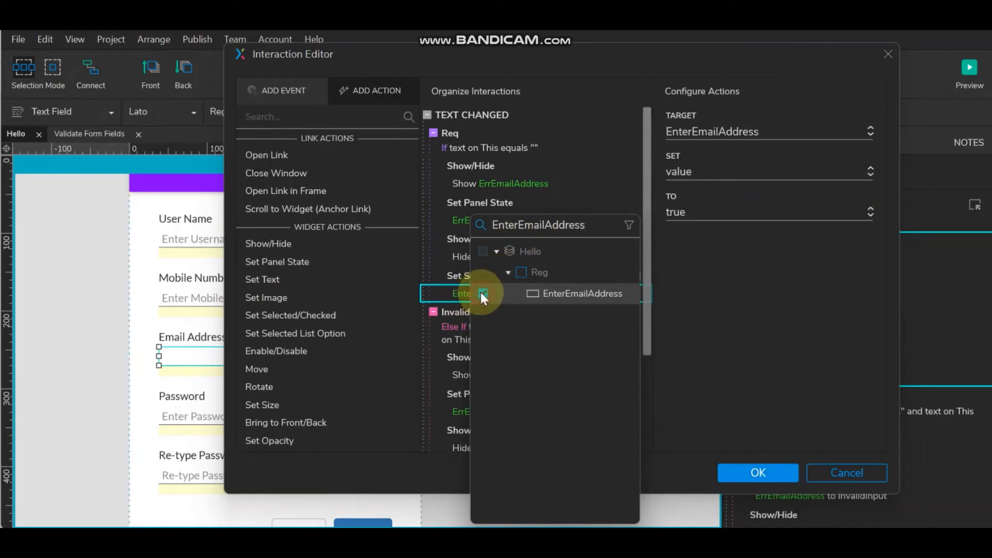
pyautogui.click(778, 287)
# - Copy the Set Selected EnterEmailAddress true action into the Invalid case
pyautogui.scroll(-3, 510, 294)
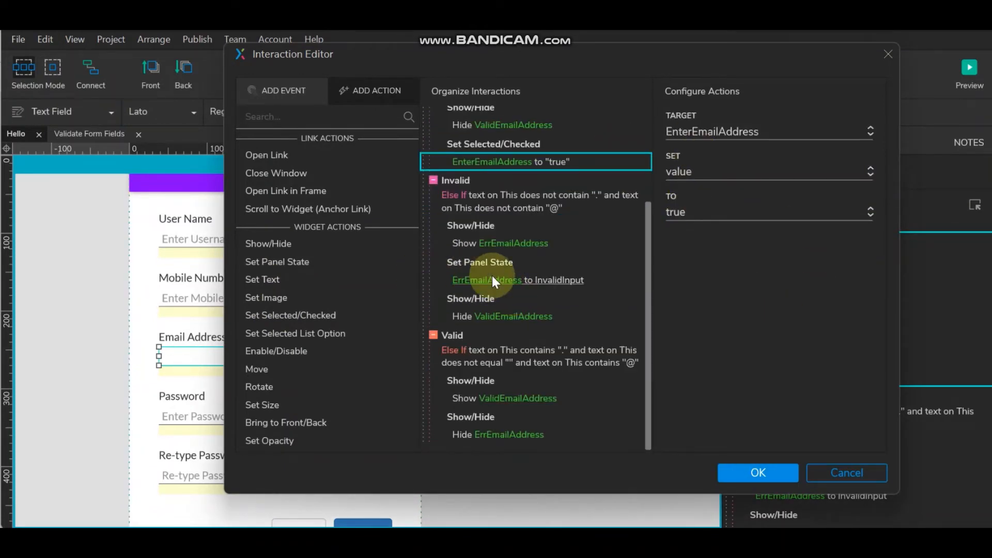
pyautogui.click(522, 299)
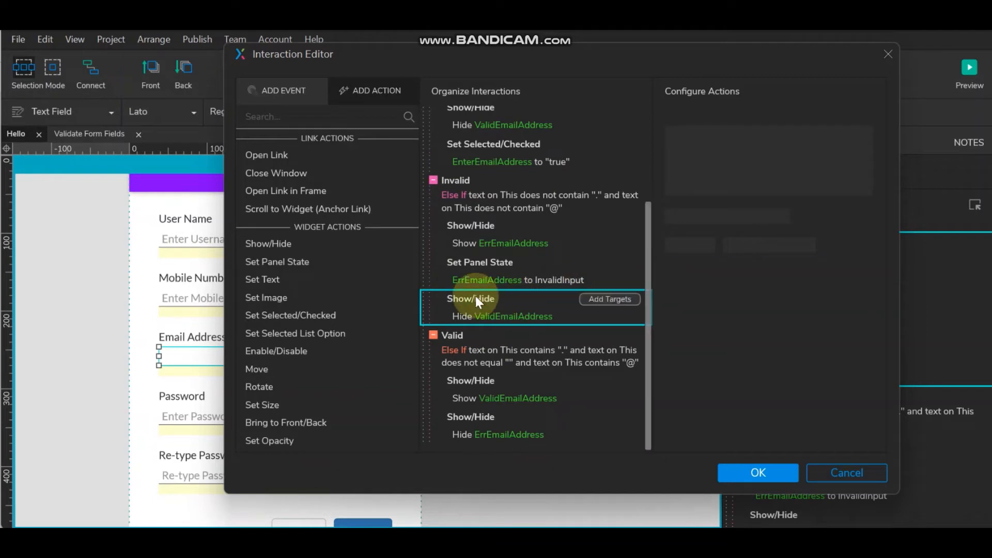
pyautogui.moveTo(578, 303)
pyautogui.scroll(3, 575, 295)
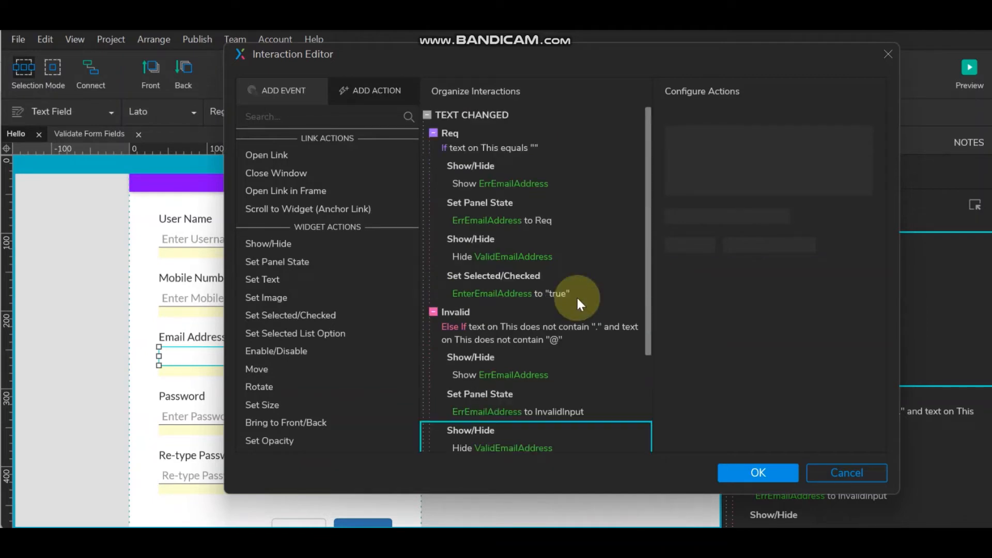
pyautogui.click(498, 275)
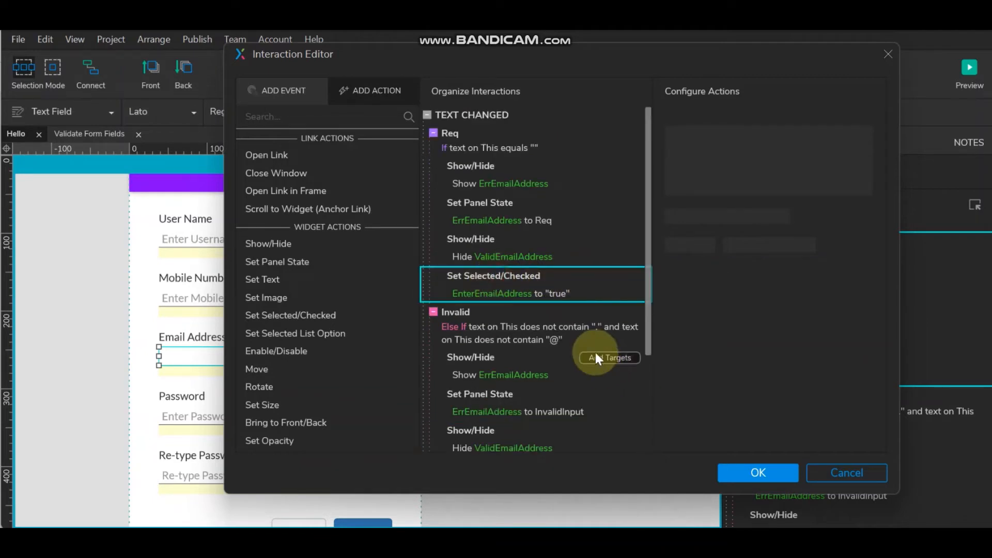
pyautogui.scroll(-2, 595, 351)
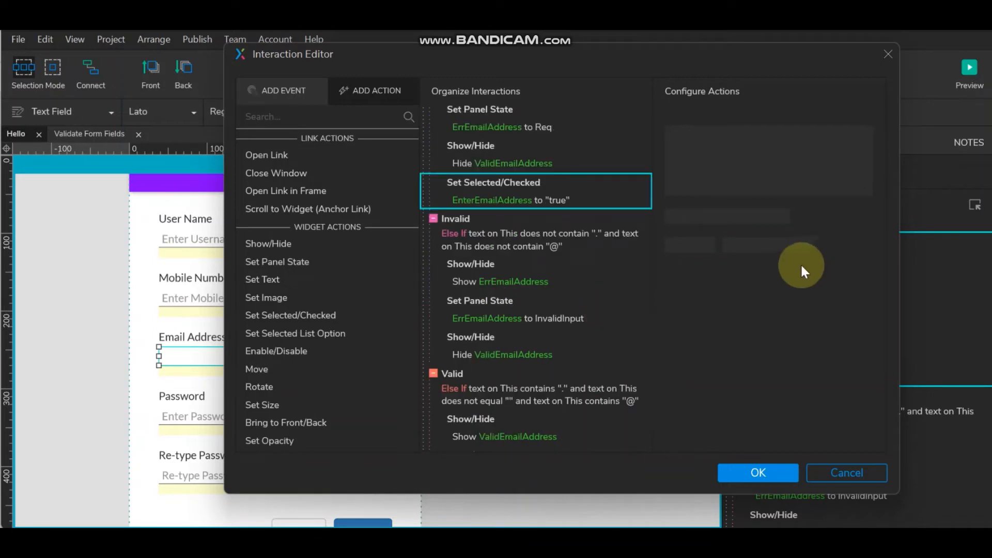
pyautogui.click(478, 339)
pyautogui.hotkey('ctrl', 'v')
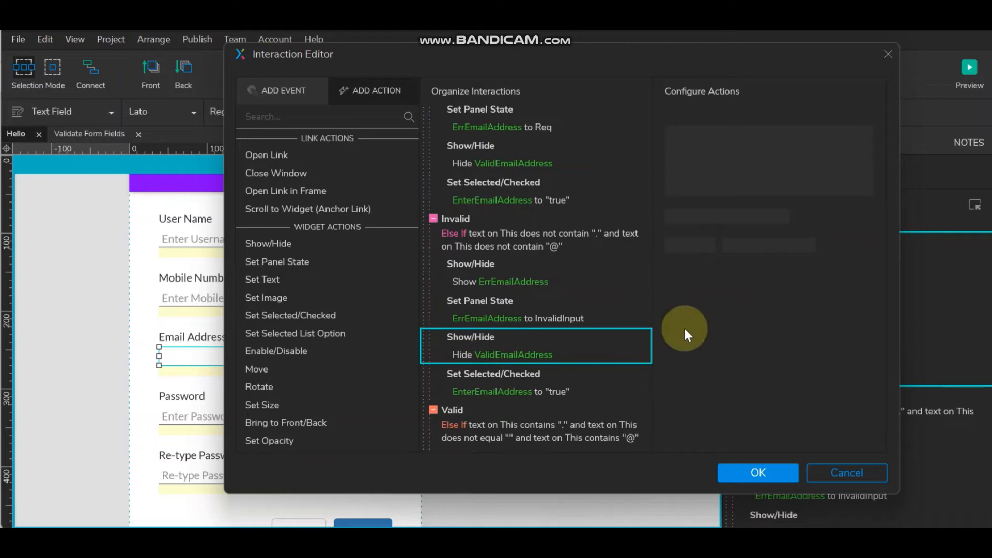
pyautogui.click(529, 387)
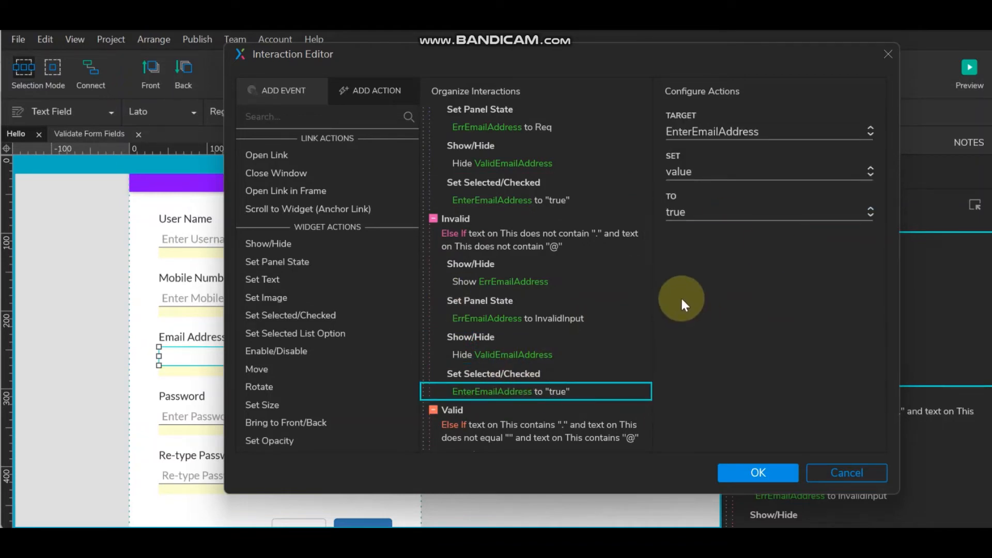
# - Give the Valid case the Set Selected action with value false and save
pyautogui.click(459, 412)
pyautogui.scroll(-1, 591, 374)
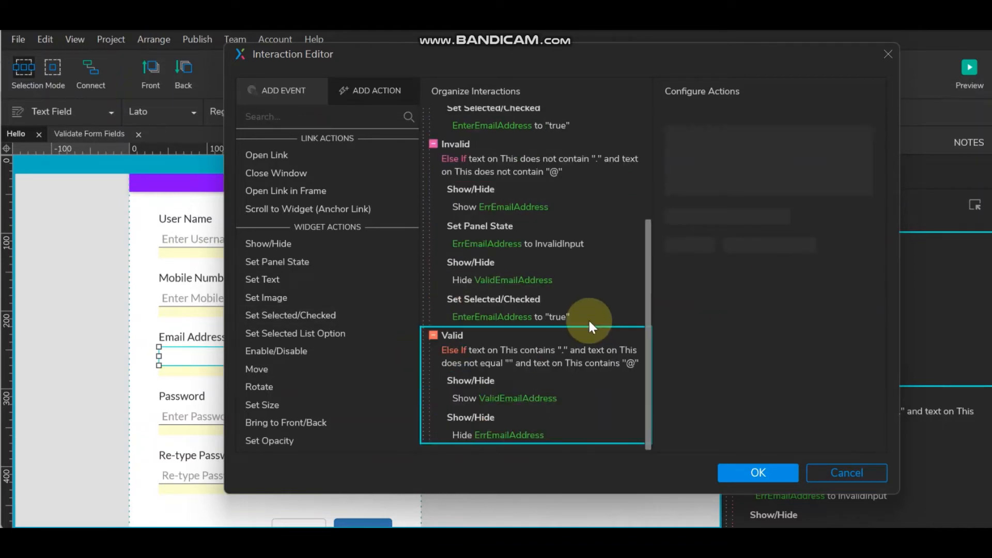
pyautogui.click(526, 416)
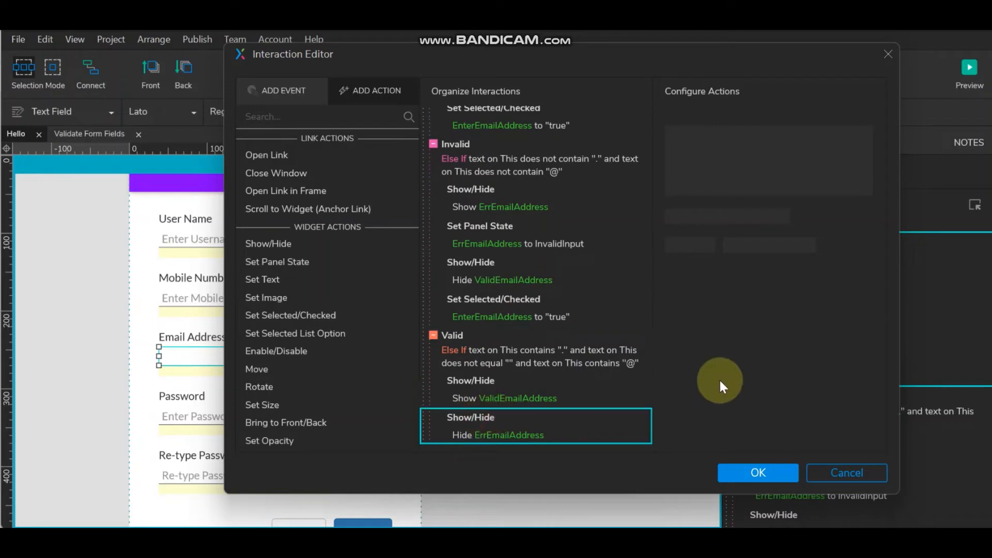
pyautogui.scroll(-1, 541, 348)
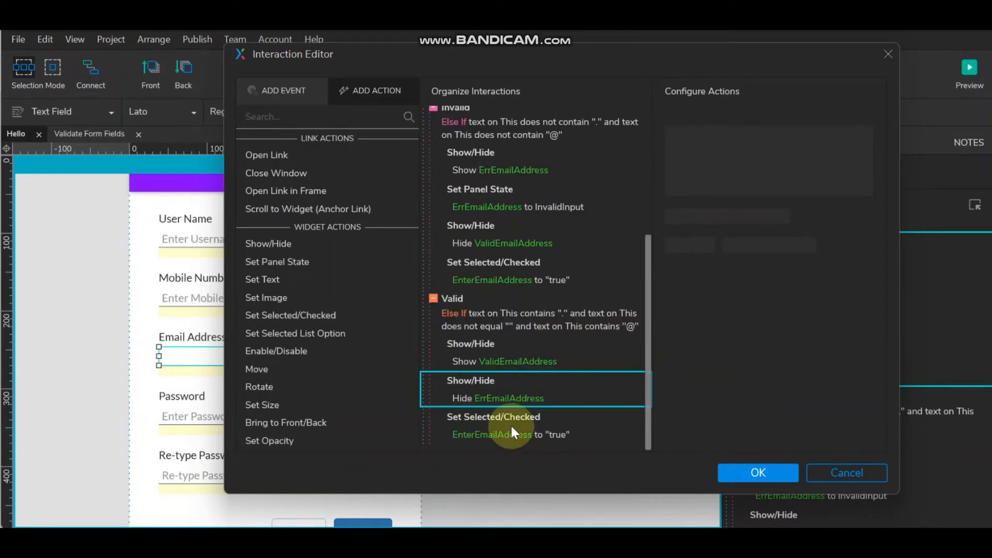
pyautogui.click(497, 414)
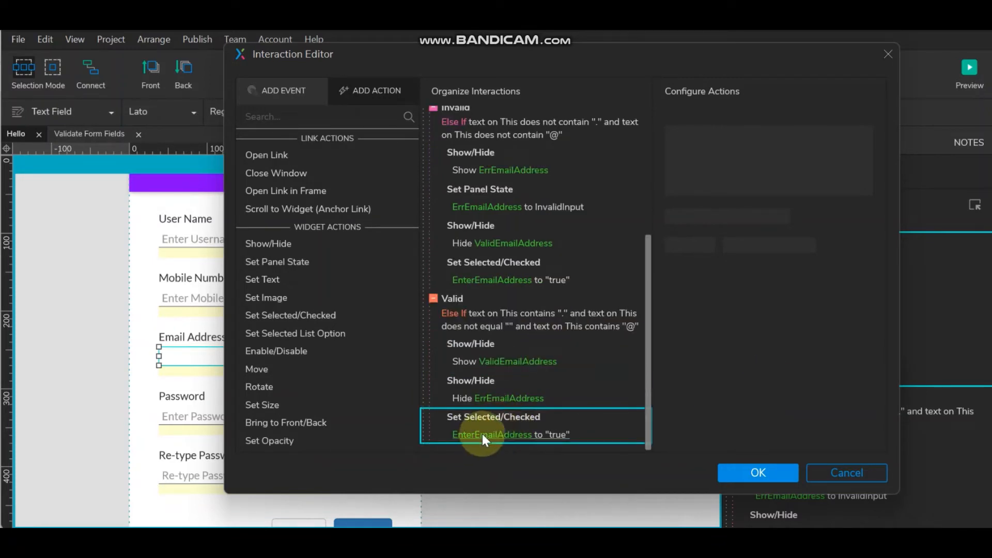
pyautogui.click(481, 433)
pyautogui.click(731, 212)
pyautogui.click(712, 253)
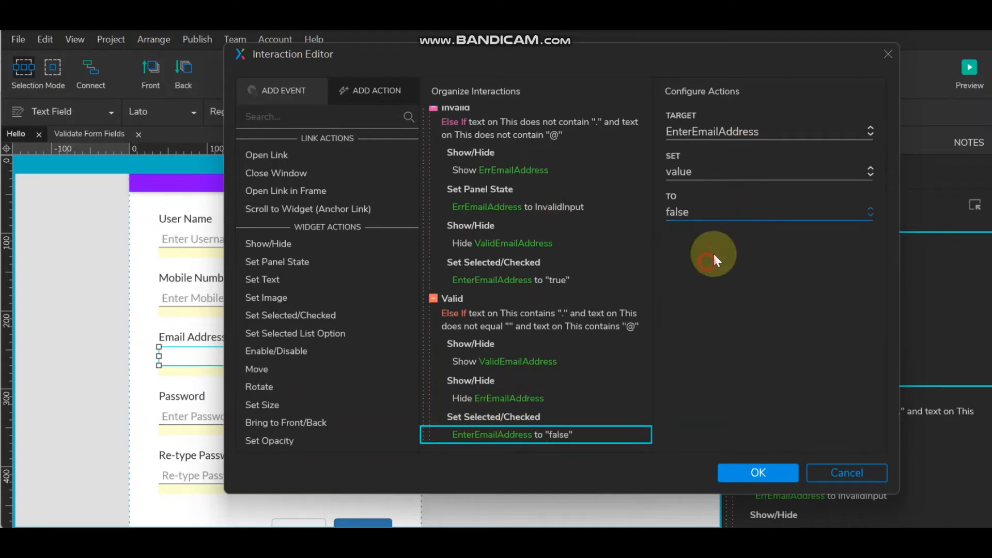
pyautogui.scroll(5, 548, 382)
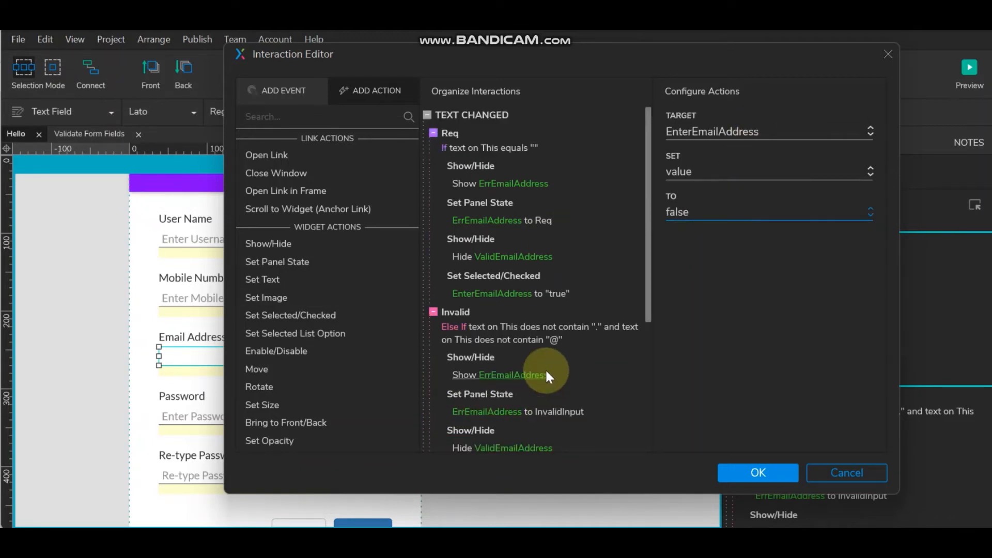
pyautogui.click(769, 472)
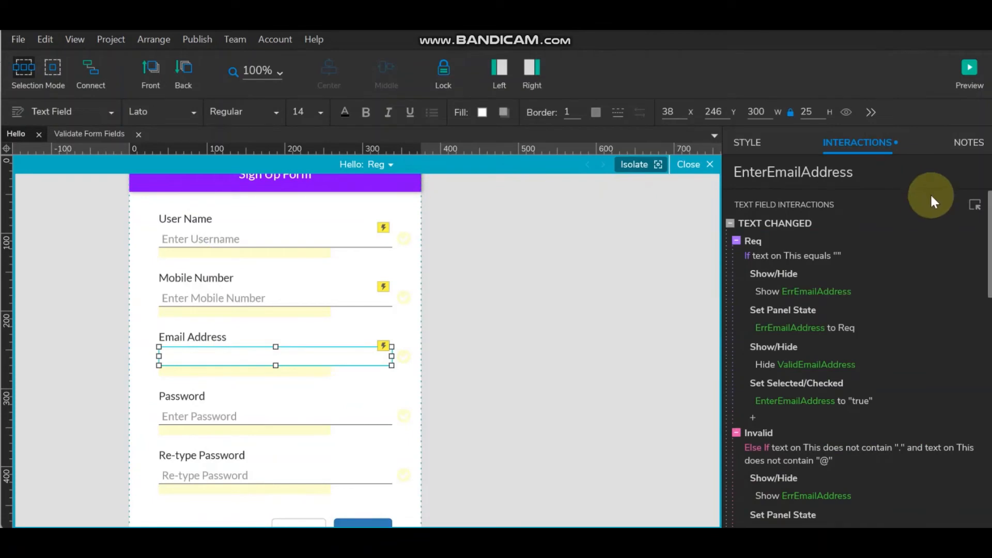
# - Select EnterMobileNumber and open its Text Changed cases (Req, Invalid, CheckLength) for editing
pyautogui.click(253, 292)
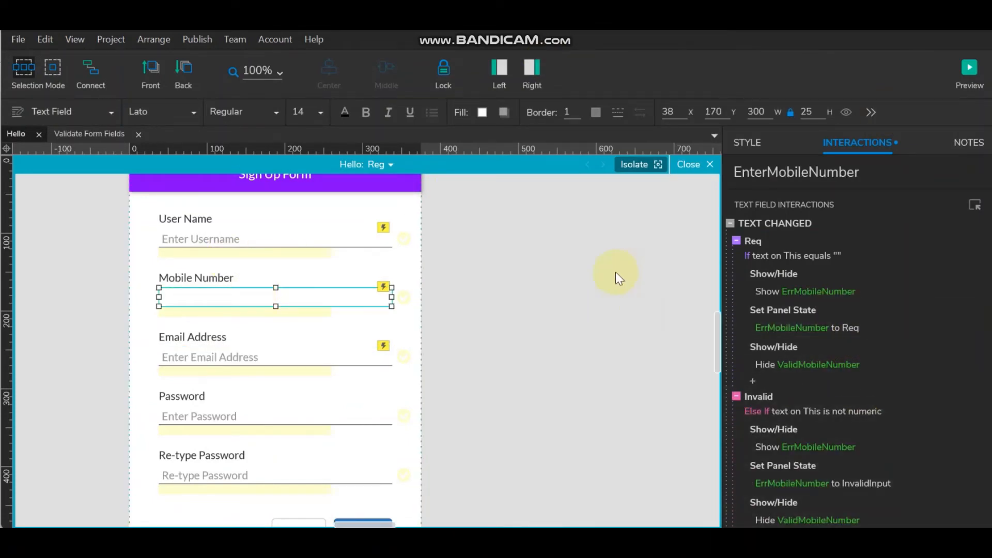
pyautogui.click(865, 172)
pyautogui.hotkey('ctrl', 'c')
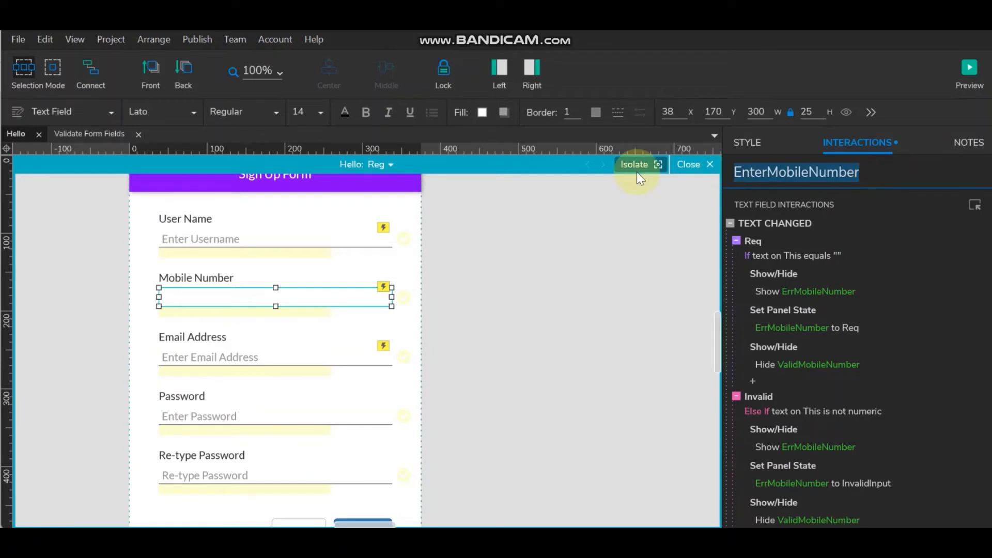
pyautogui.click(773, 349)
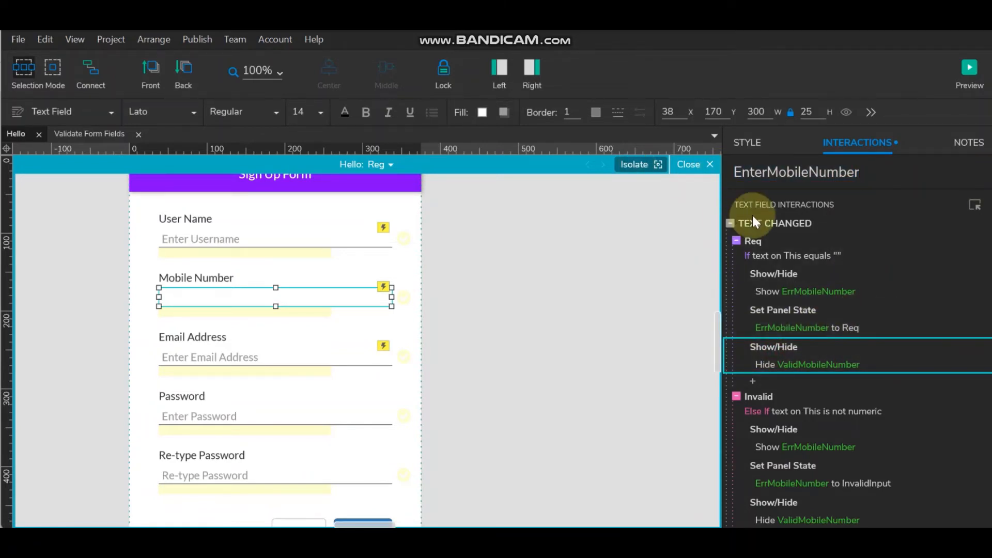
pyautogui.doubleClick(765, 224)
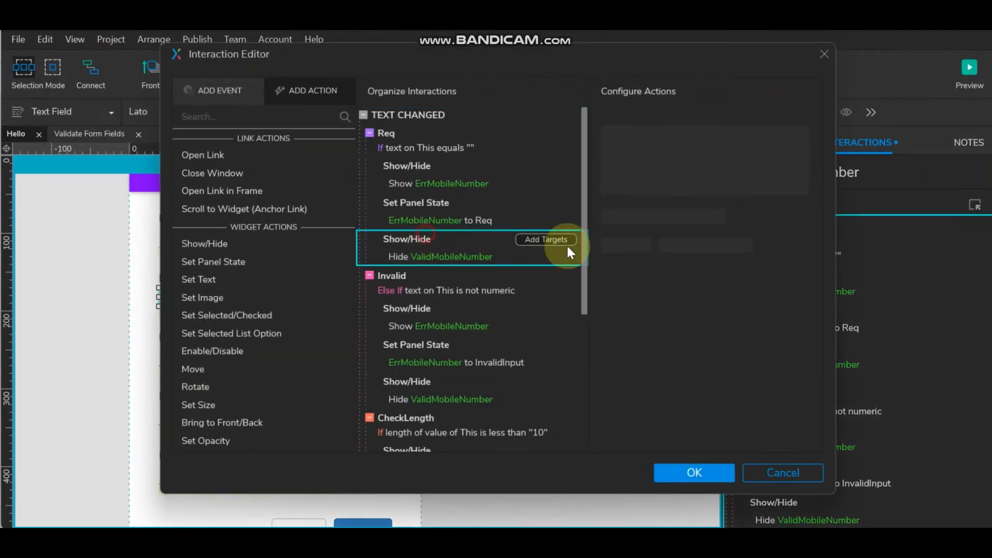
# - Add a Set Selected action to the Req case targeting EnterMobileNumber with value true
pyautogui.click(266, 318)
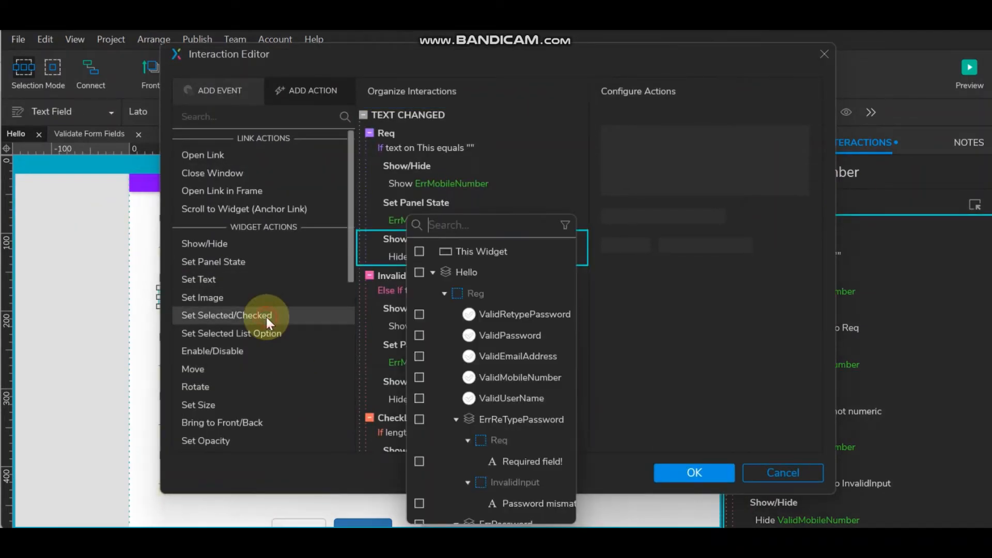
pyautogui.click(488, 230)
pyautogui.hotkey('ctrl', 'v')
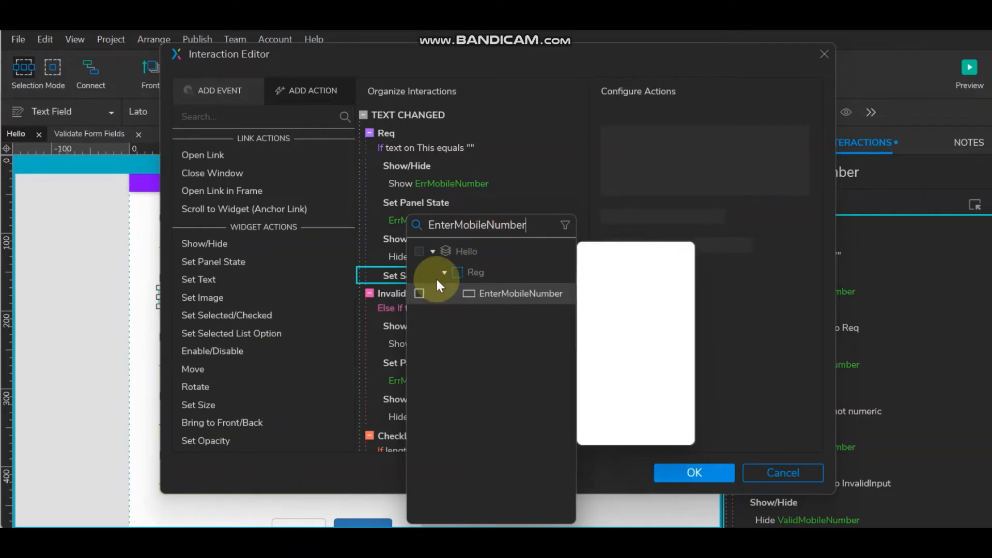
pyautogui.click(419, 293)
pyautogui.click(666, 248)
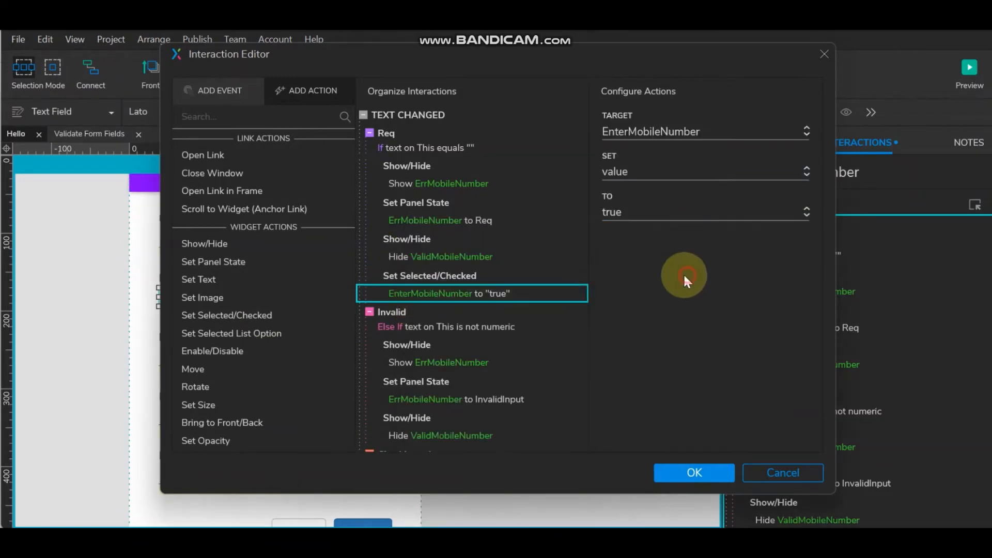
pyautogui.scroll(-5, 504, 308)
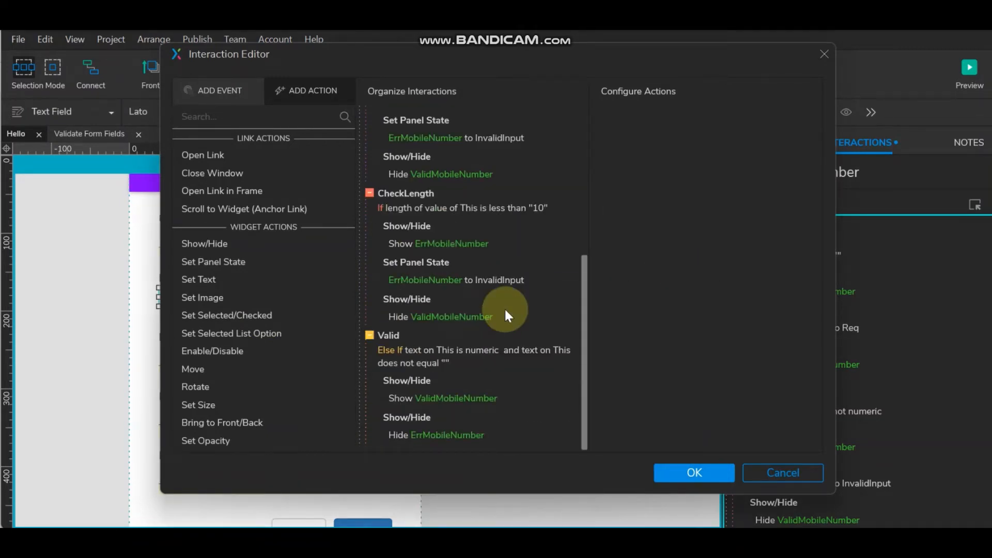
pyautogui.scroll(5, 504, 308)
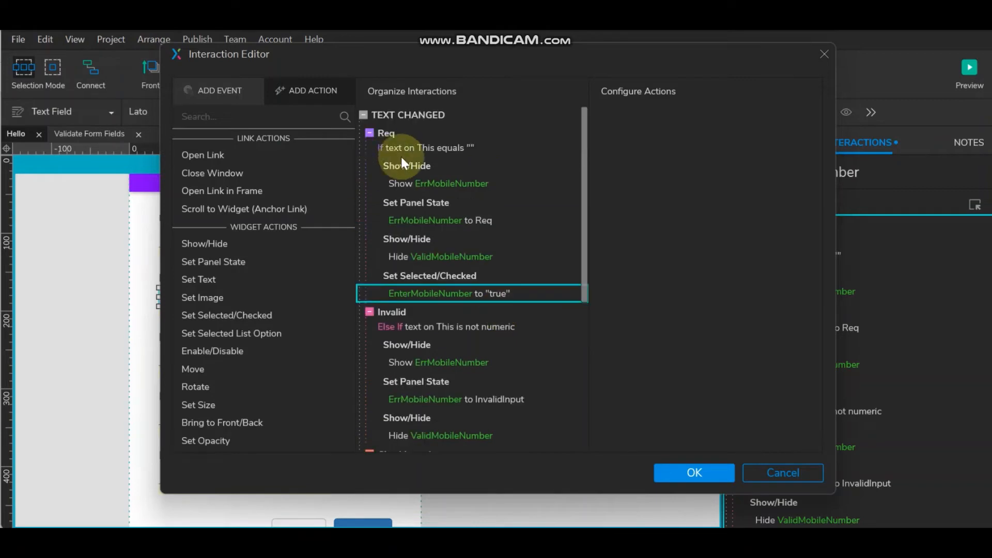
pyautogui.scroll(-3, 417, 292)
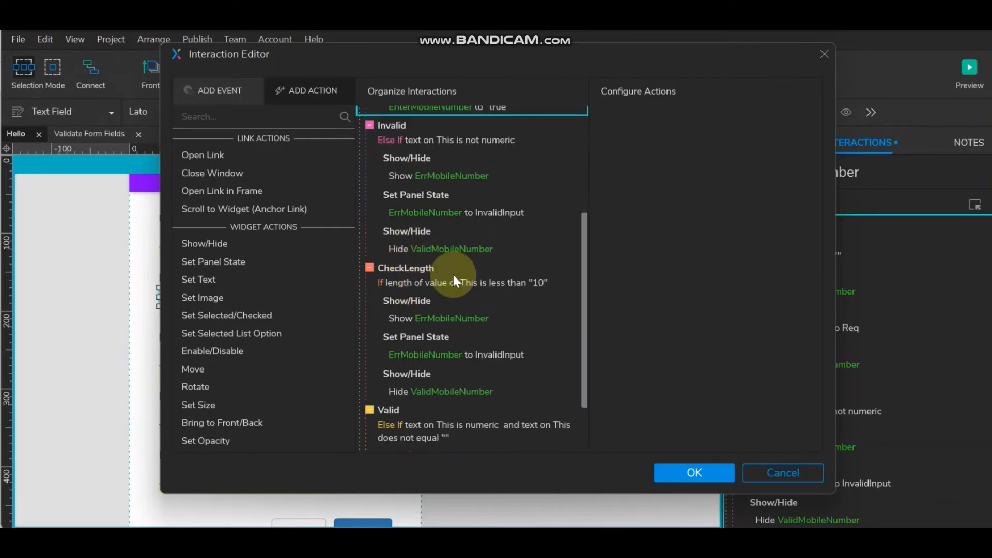
# - Paste the Set Selected EnterMobileNumber action into the Invalid and CheckLength cases
pyautogui.click(401, 227)
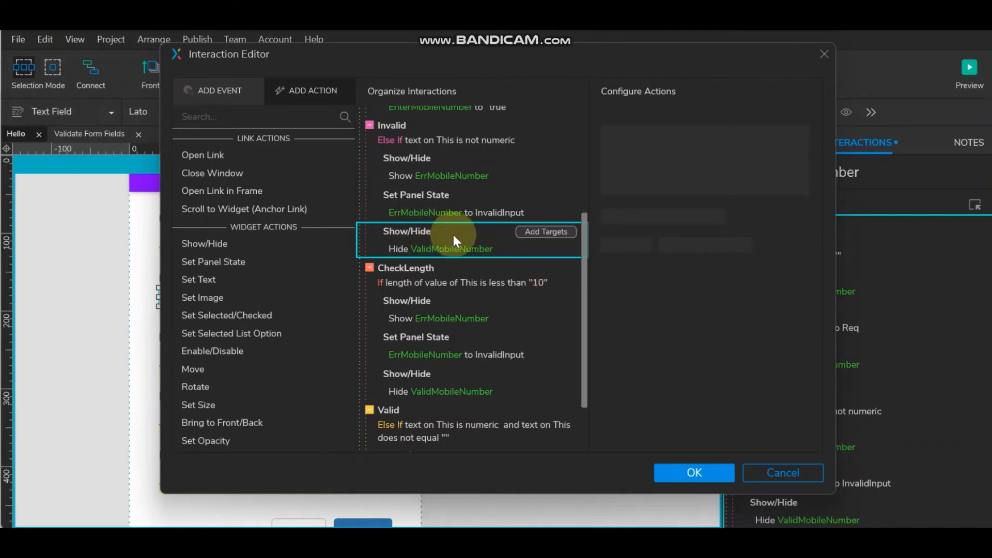
pyautogui.scroll(3, 451, 233)
pyautogui.click(427, 276)
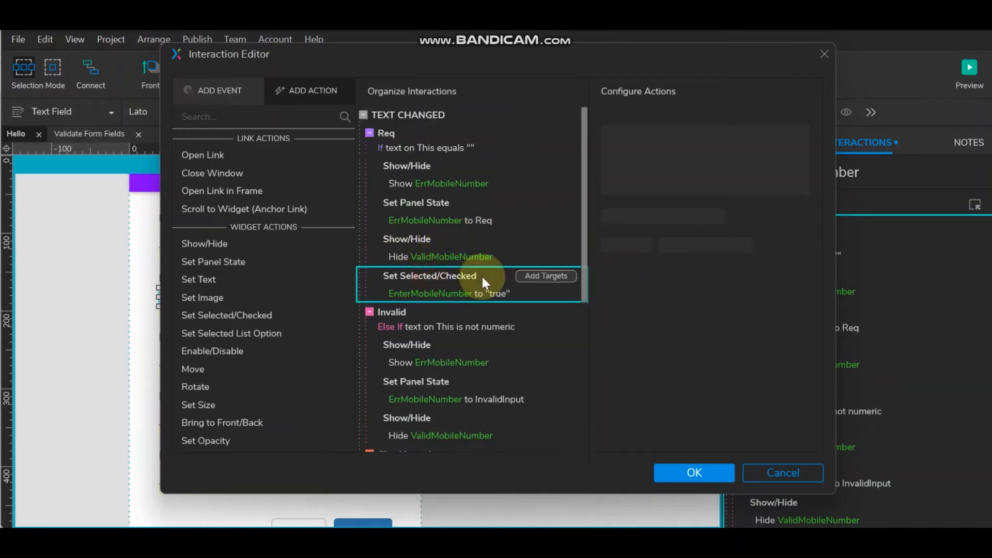
pyautogui.scroll(-3, 444, 351)
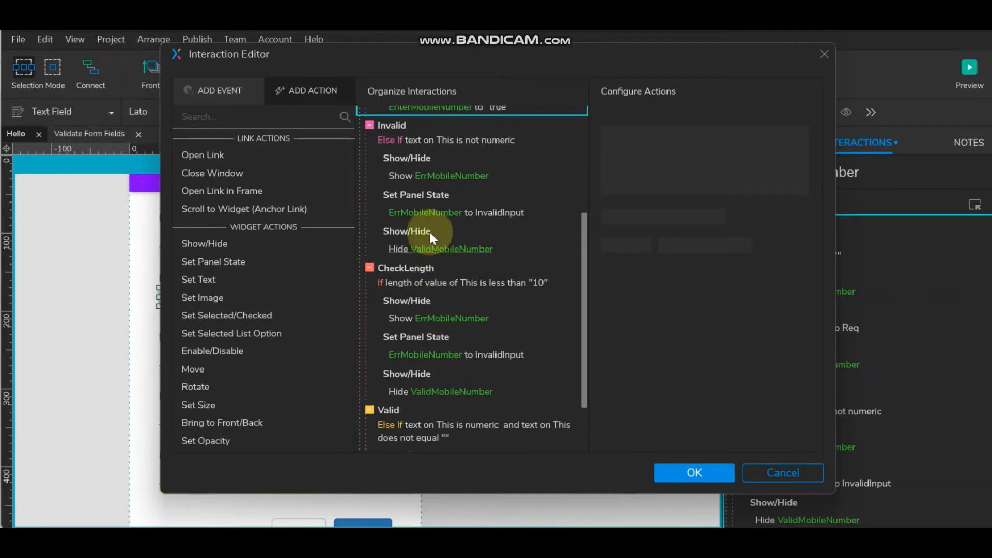
pyautogui.click(451, 232)
pyautogui.hotkey('ctrl', 'v')
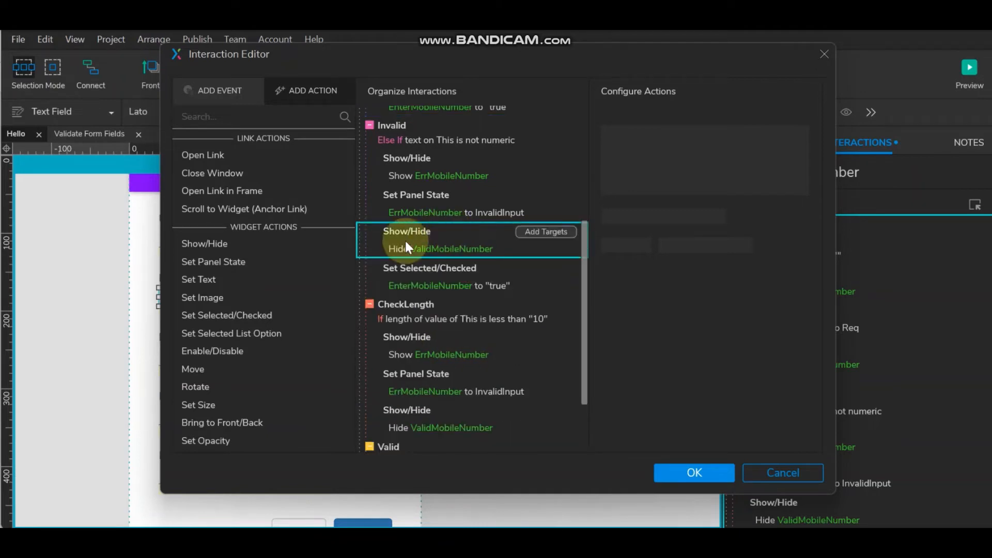
pyautogui.click(448, 285)
pyautogui.scroll(-2, 424, 326)
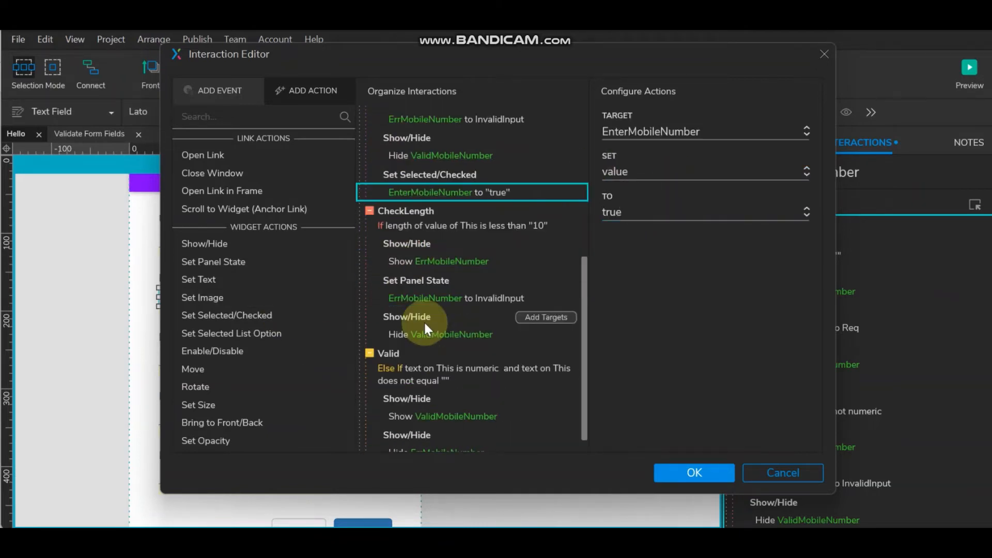
pyautogui.click(428, 316)
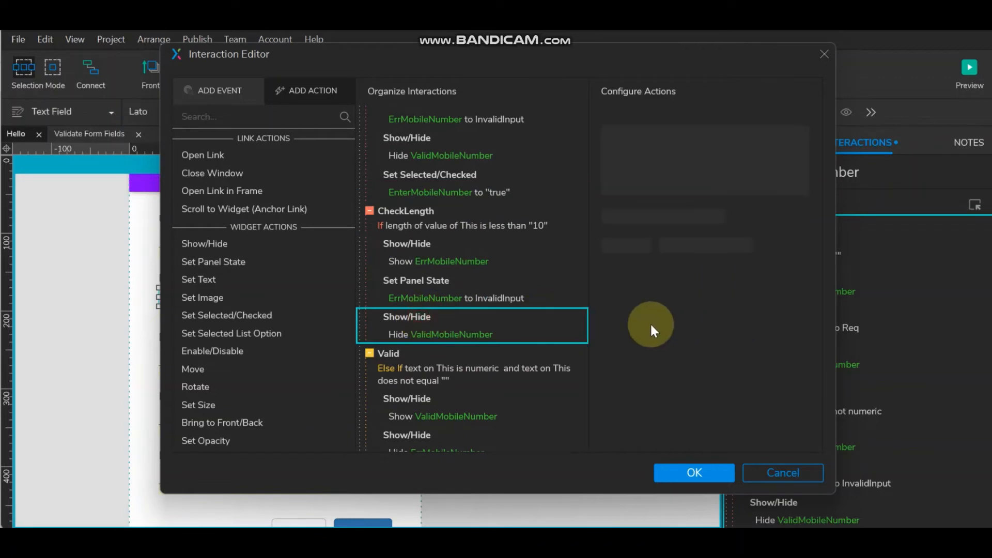
pyautogui.hotkey('ctrl', 'v')
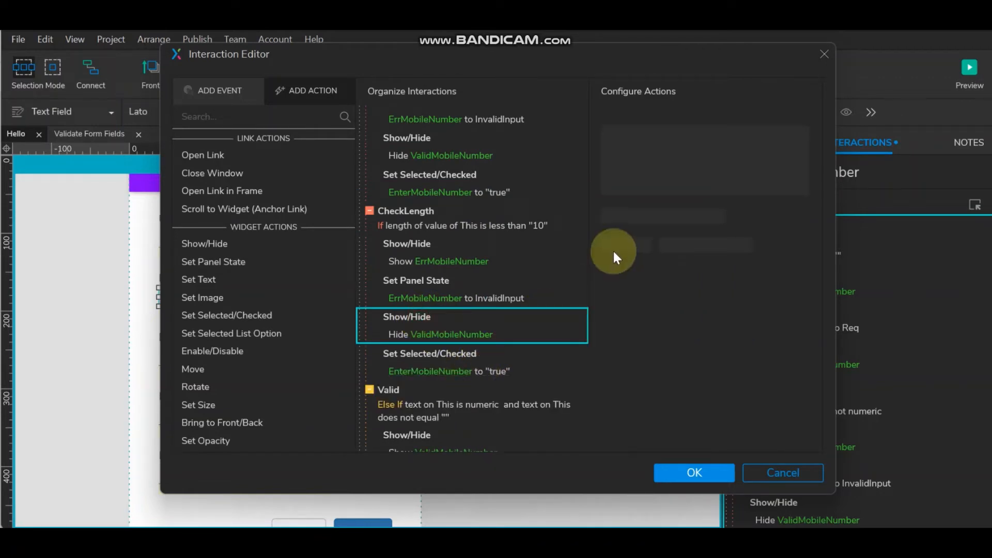
# - Set the Valid case's selected value to false, save, and turn off the hidden-widget tint
pyautogui.scroll(-1, 564, 257)
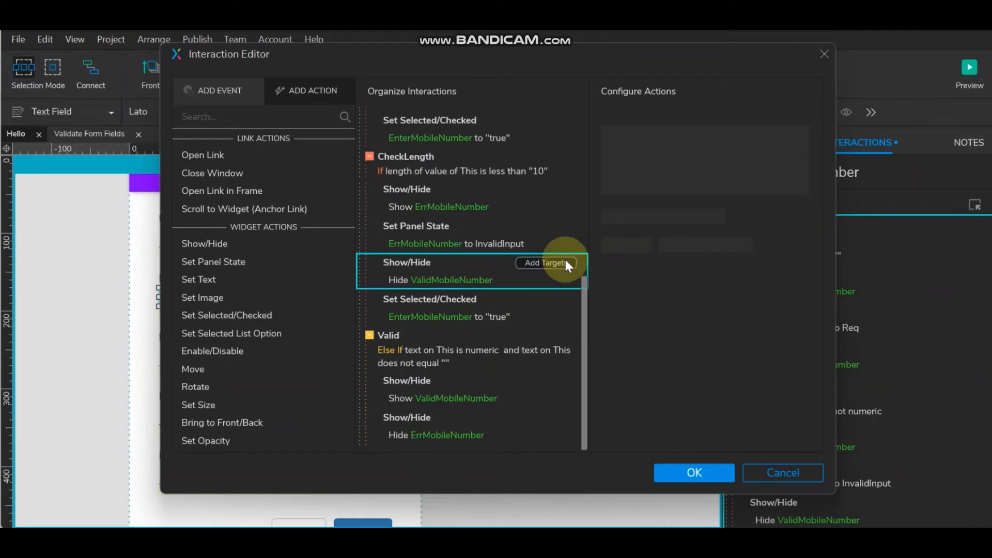
pyautogui.click(432, 398)
pyautogui.click(481, 421)
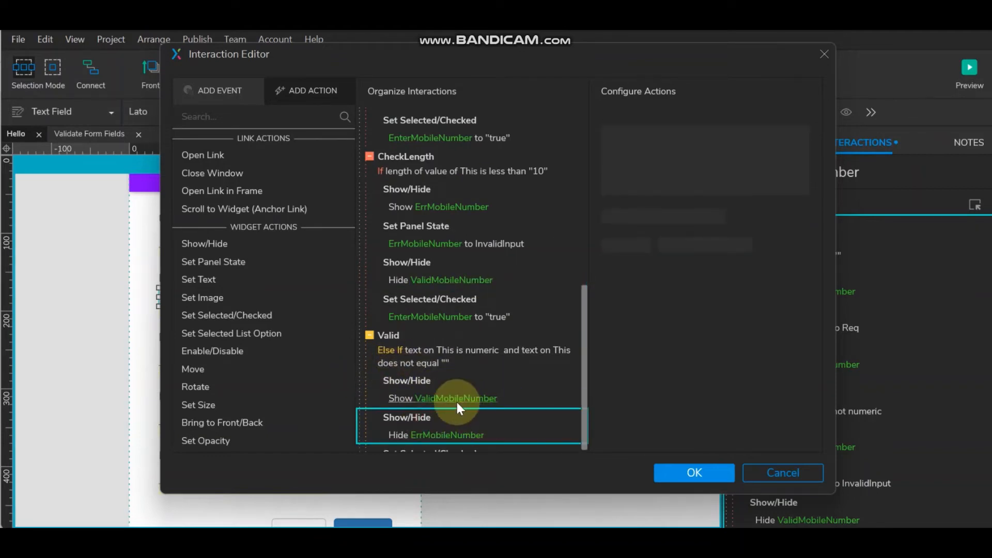
pyautogui.scroll(-1, 455, 403)
pyautogui.click(451, 435)
pyautogui.click(676, 214)
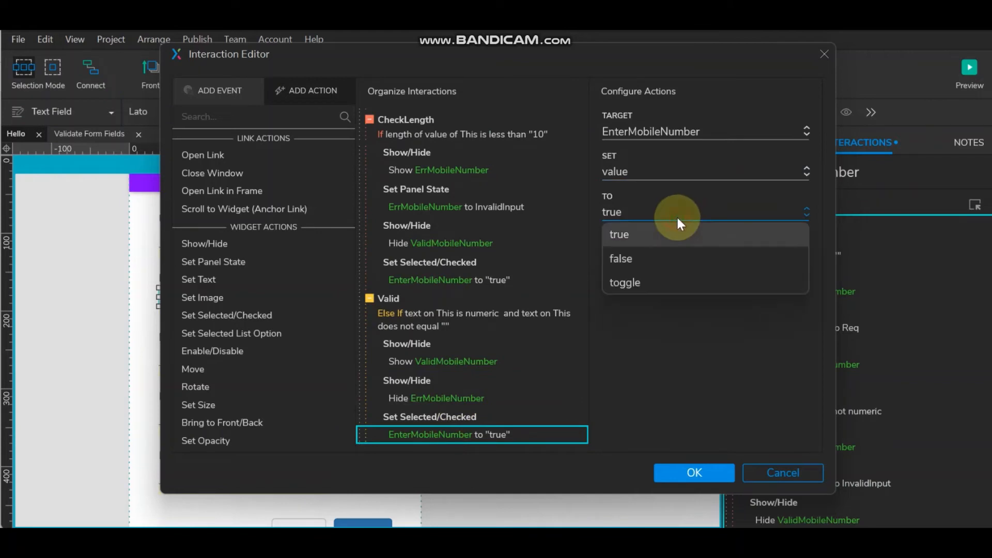
pyautogui.click(671, 256)
pyautogui.click(678, 472)
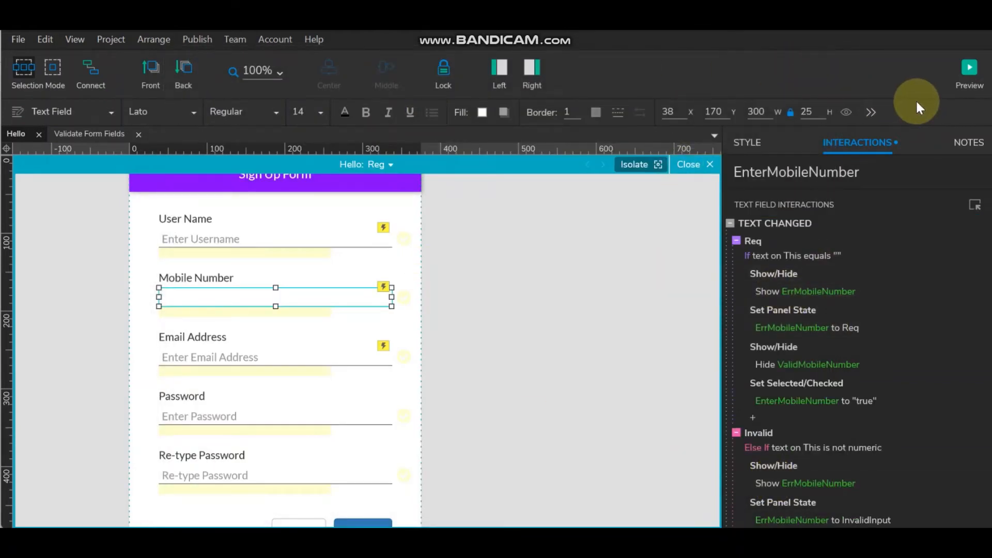
pyautogui.click(846, 111)
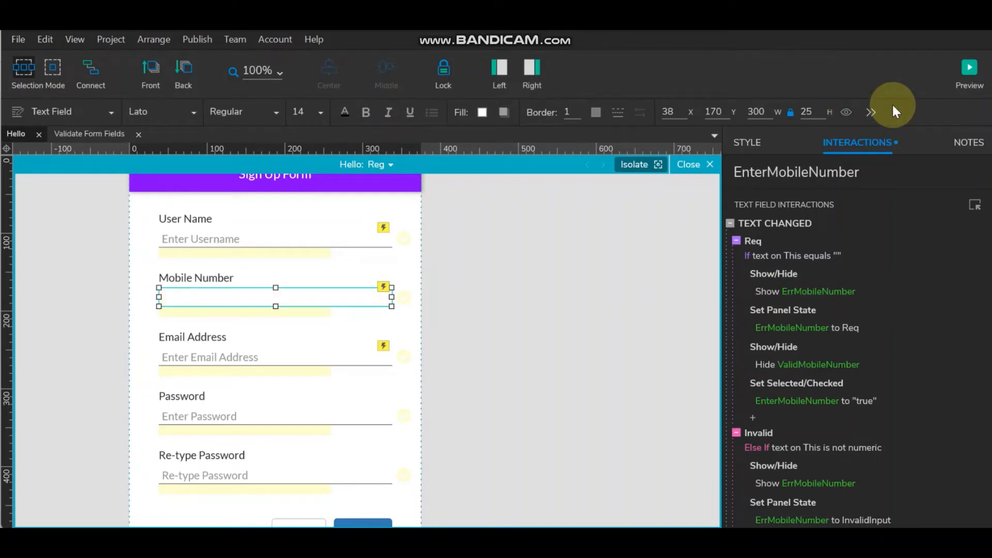
# - Preview the form and test Mobile Number with 'yuyuyu', then '787878787', then clearing it
pyautogui.click(970, 72)
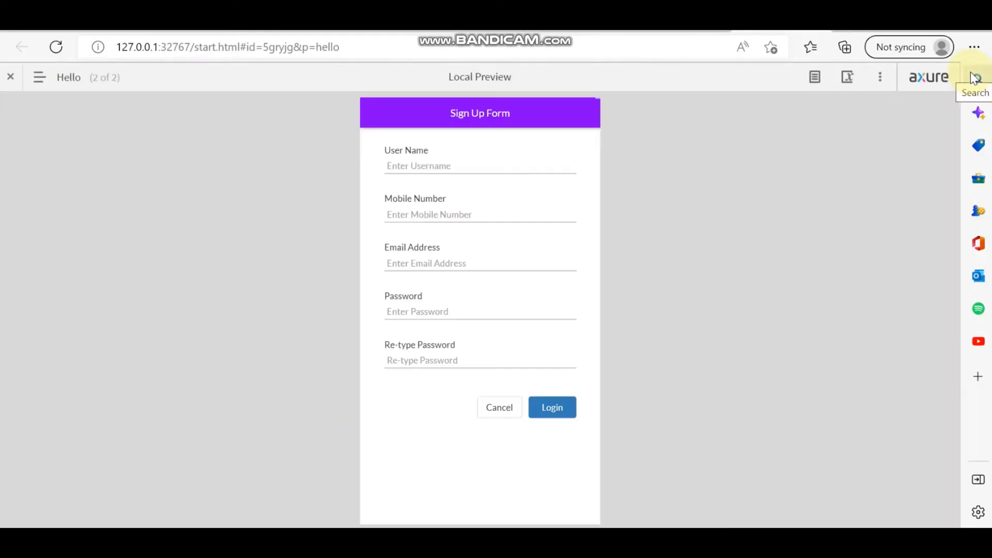
pyautogui.click(462, 210)
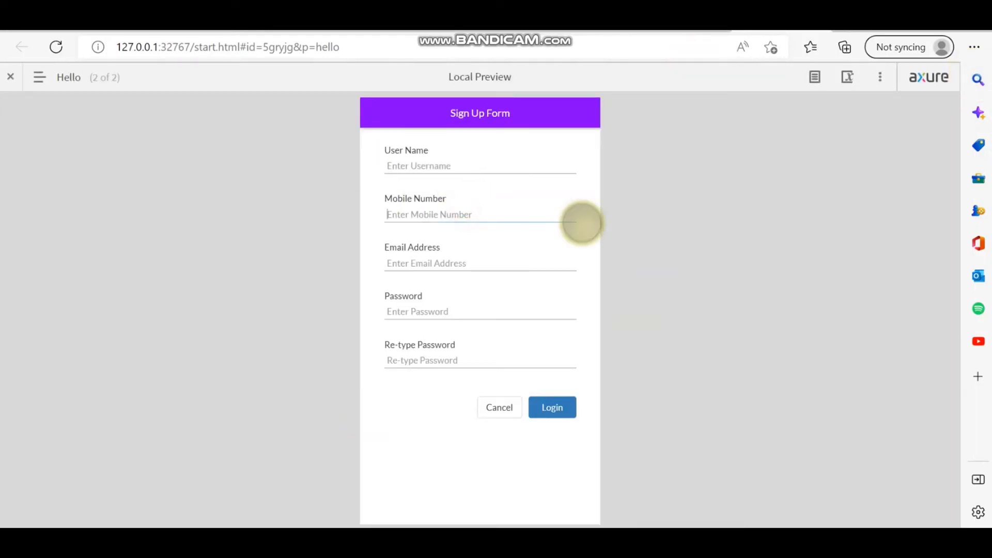
pyautogui.write('yuyuyu')
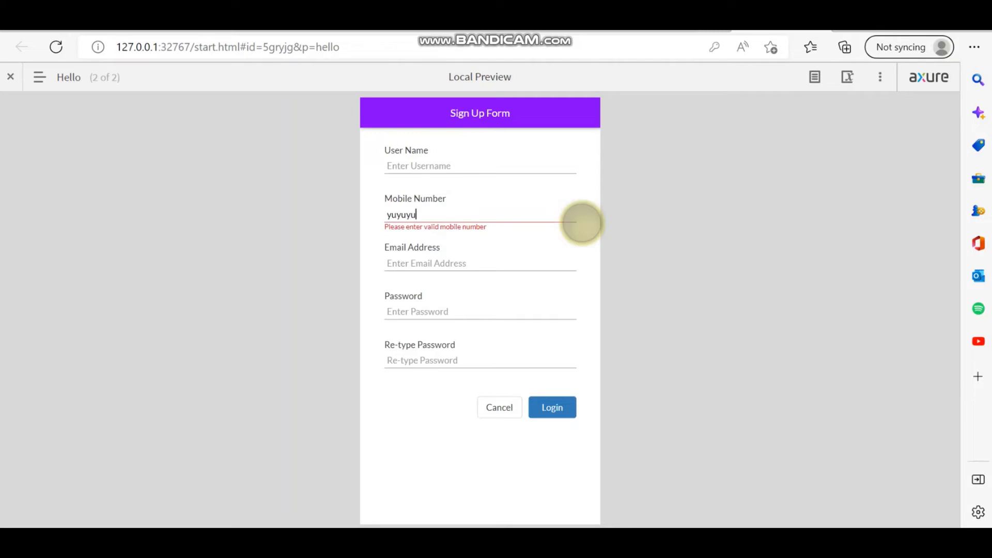
pyautogui.press('BackSpace')
pyautogui.press('BackSpace')
pyautogui.press('BackSpace')
pyautogui.press('BackSpace')
pyautogui.press('BackSpace')
pyautogui.press('BackSpace')
pyautogui.write('7878787878')
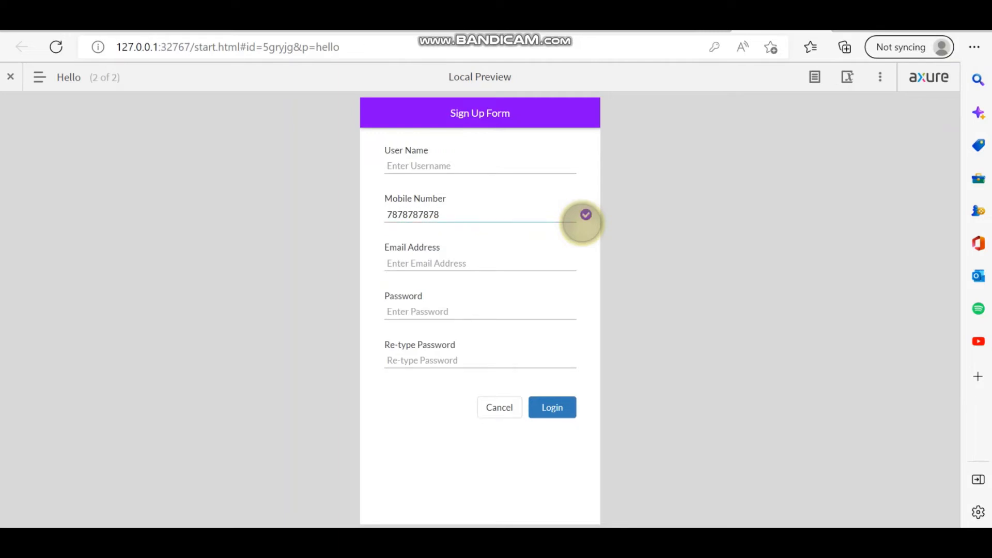
pyautogui.press('BackSpace')
pyautogui.press('BackSpace')
pyautogui.press('BackSpace')
pyautogui.press('BackSpace')
pyautogui.press('BackSpace')
pyautogui.press('BackSpace')
pyautogui.press('BackSpace')
pyautogui.press('BackSpace')
pyautogui.press('BackSpace')
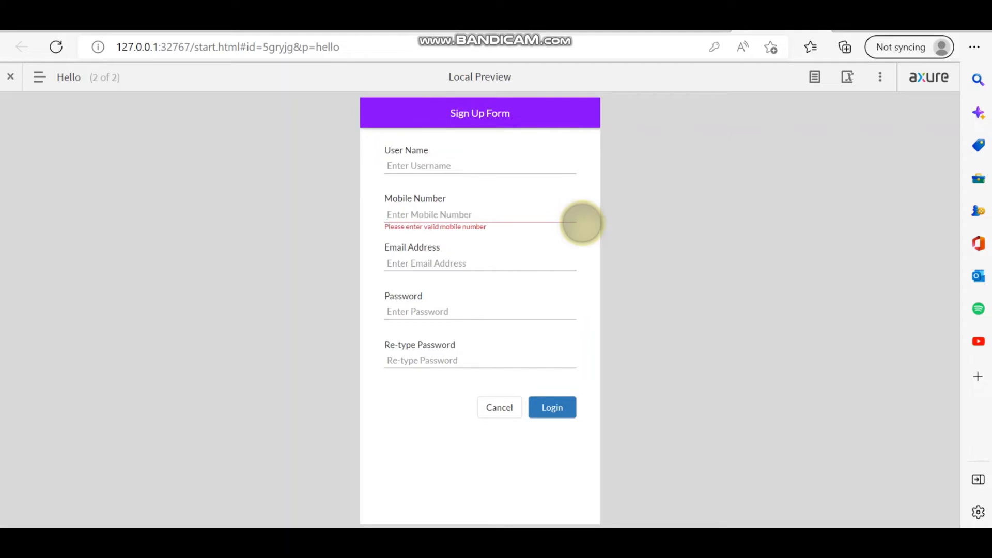
# - Leave the preview Email field empty, then type and delete 'ffffffffffffff' to check its errors
pyautogui.click(499, 266)
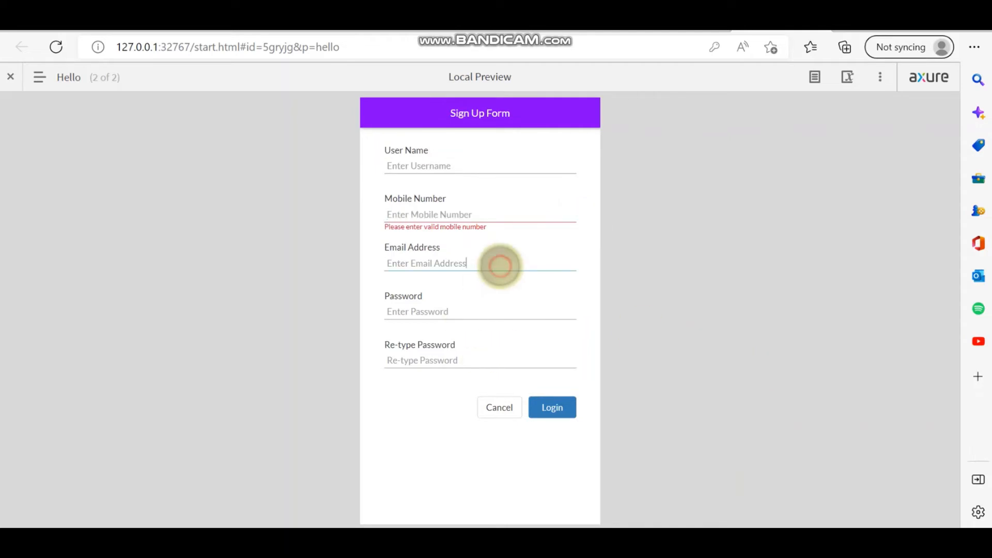
pyautogui.click(402, 265)
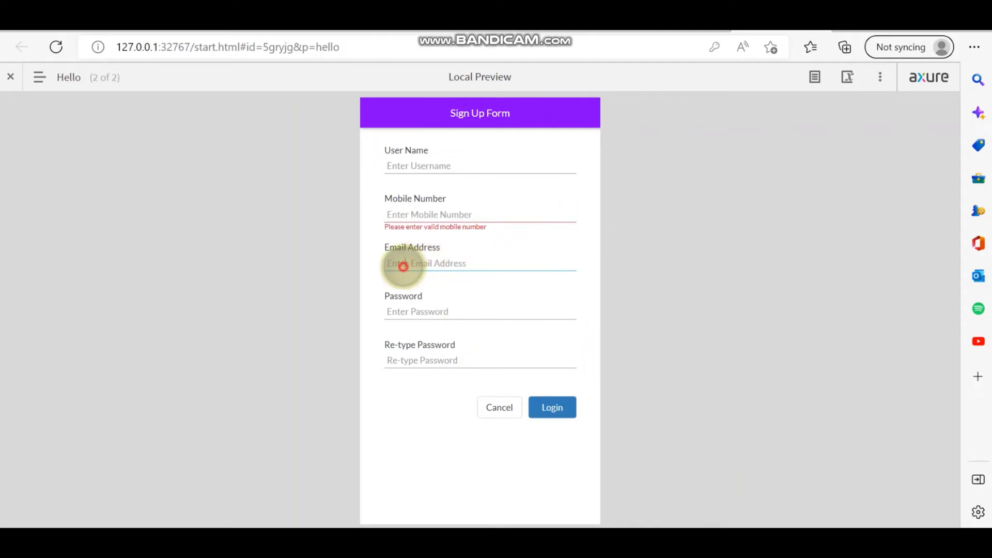
pyautogui.click(584, 266)
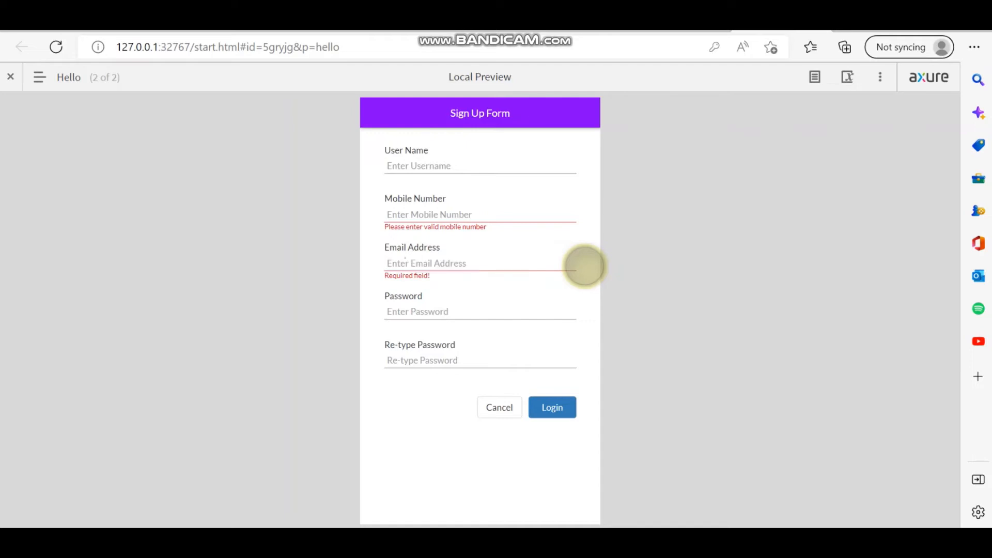
pyautogui.write('fffffffff')
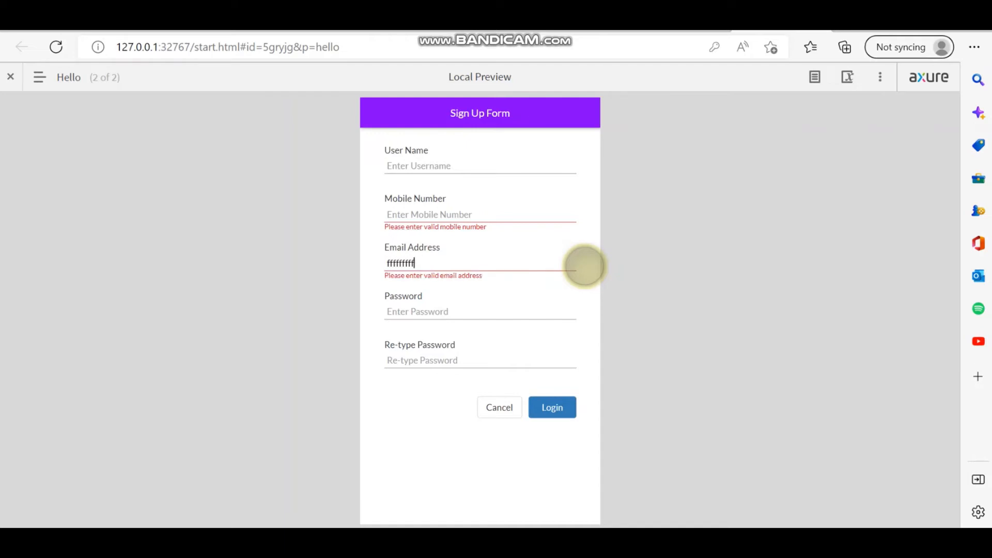
pyautogui.write('fffff')
pyautogui.press('BackSpace')
pyautogui.press('BackSpace')
pyautogui.press('BackSpace')
pyautogui.press('BackSpace')
pyautogui.press('BackSpace')
pyautogui.press('BackSpace')
pyautogui.press('BackSpace')
pyautogui.press('BackSpace')
pyautogui.press('BackSpace')
pyautogui.press('BackSpace')
pyautogui.press('BackSpace')
pyautogui.press('BackSpace')
pyautogui.press('BackSpace')
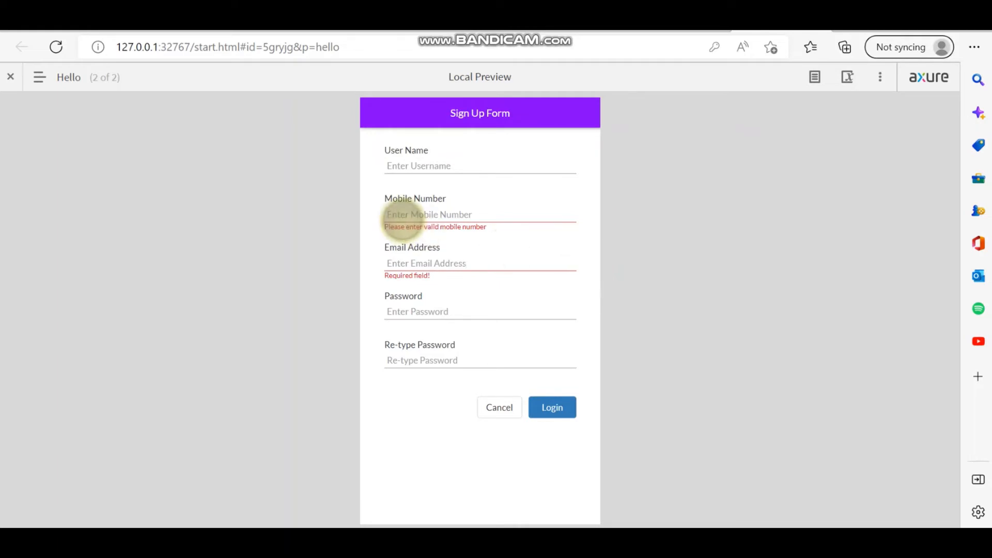
pyautogui.click(410, 166)
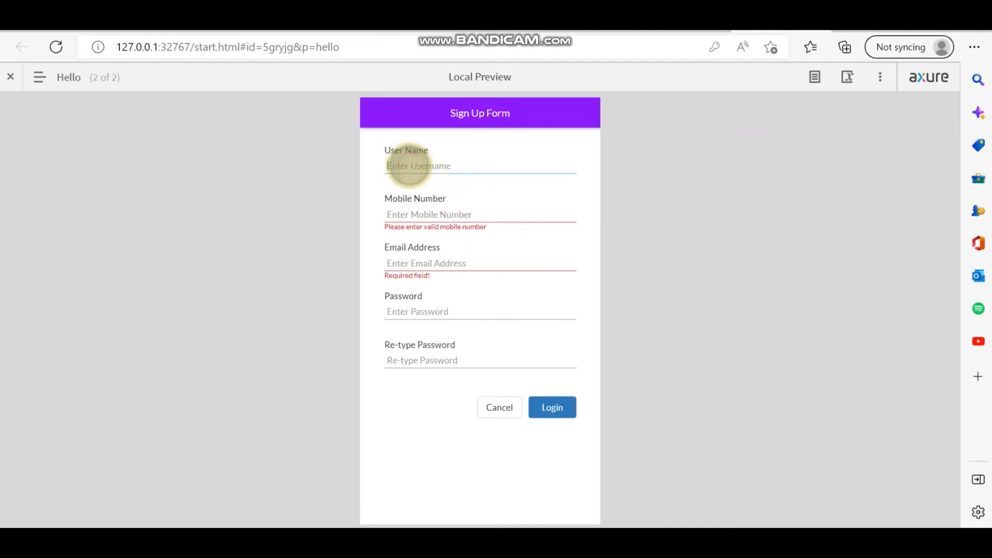
pyautogui.click(406, 264)
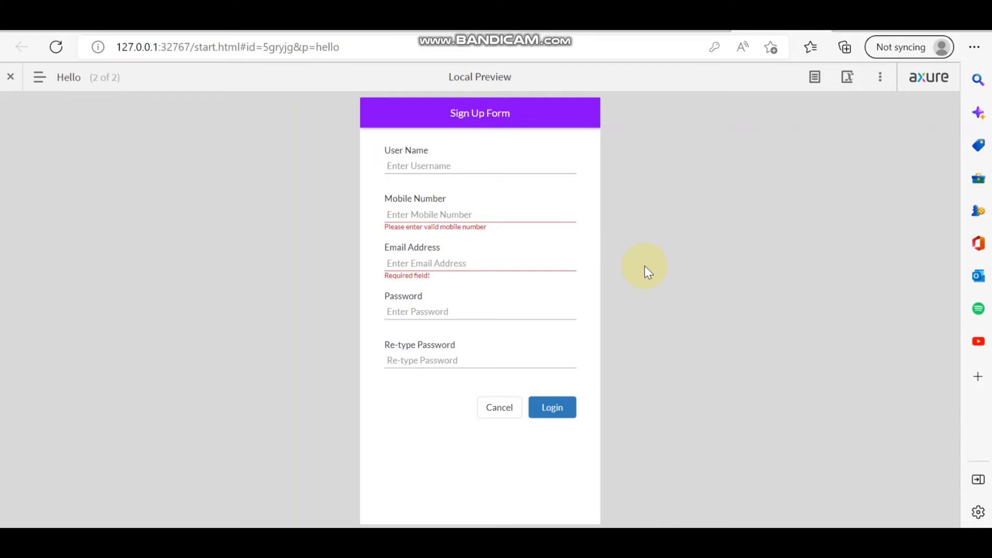
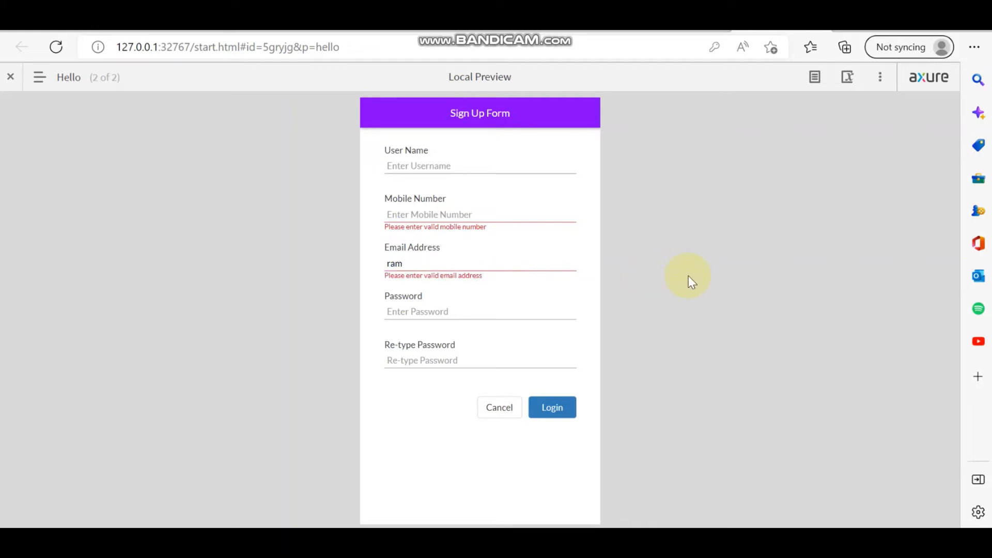
pyautogui.write('@gm.')
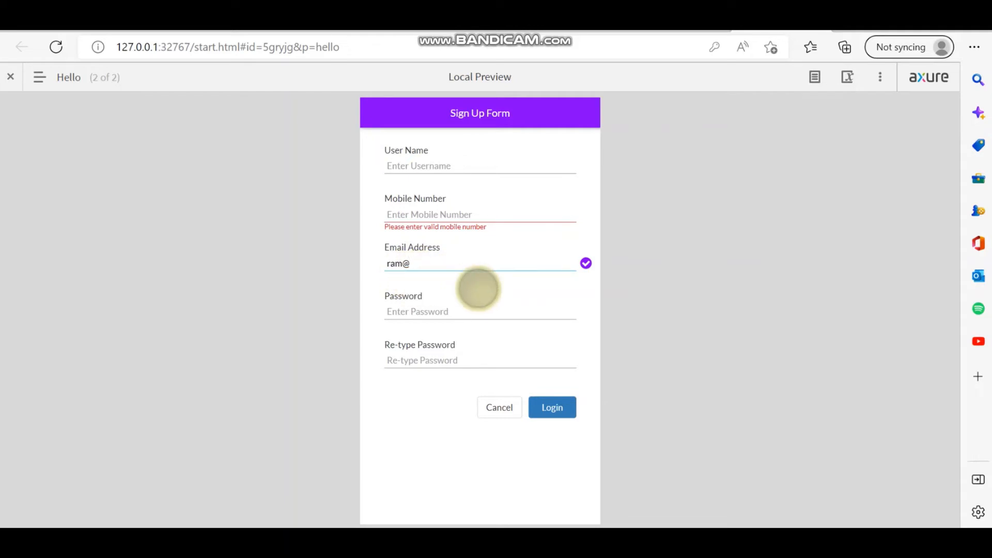
pyautogui.press('BackSpace')
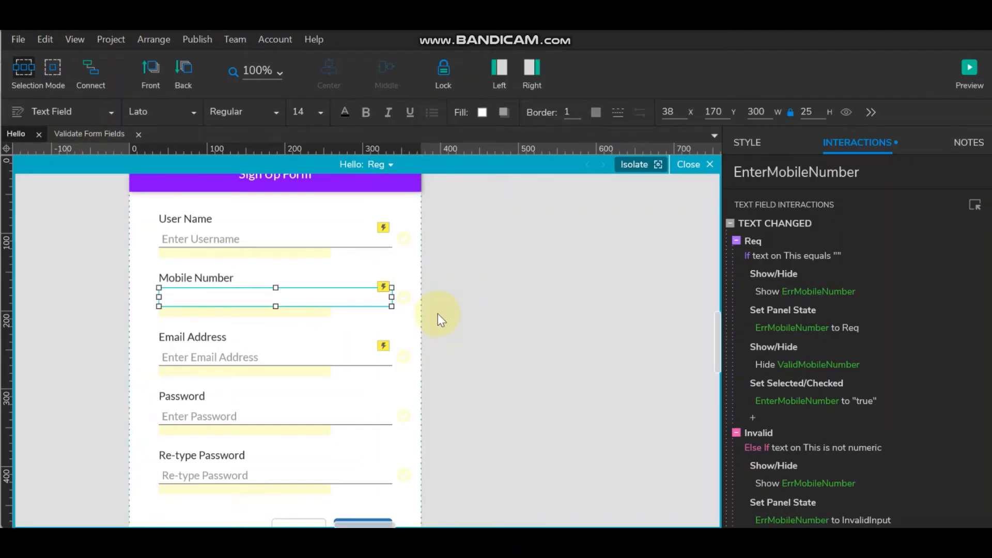
# - Select the Email Address field and review its Invalid case conditions, leaving them unchanged
pyautogui.click(237, 352)
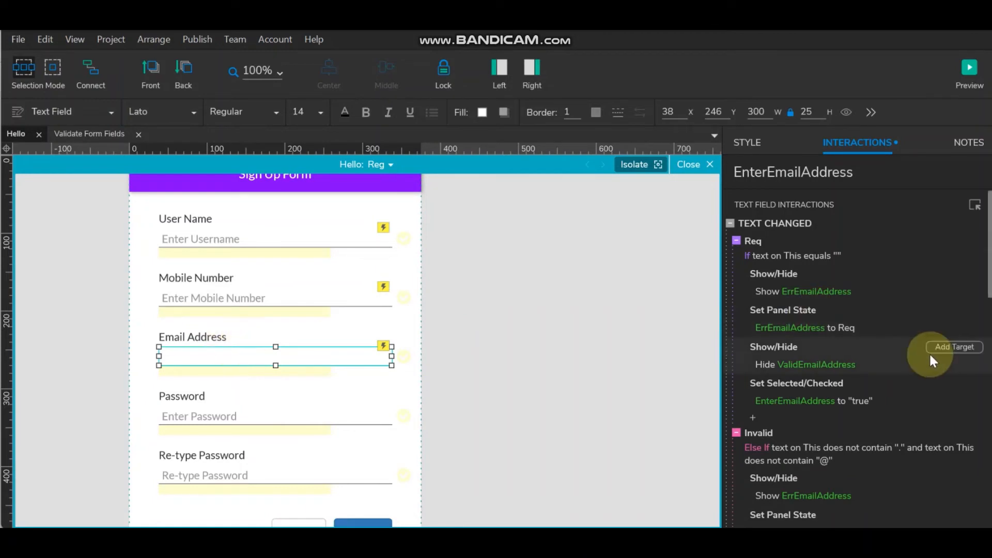
pyautogui.scroll(-3, 806, 372)
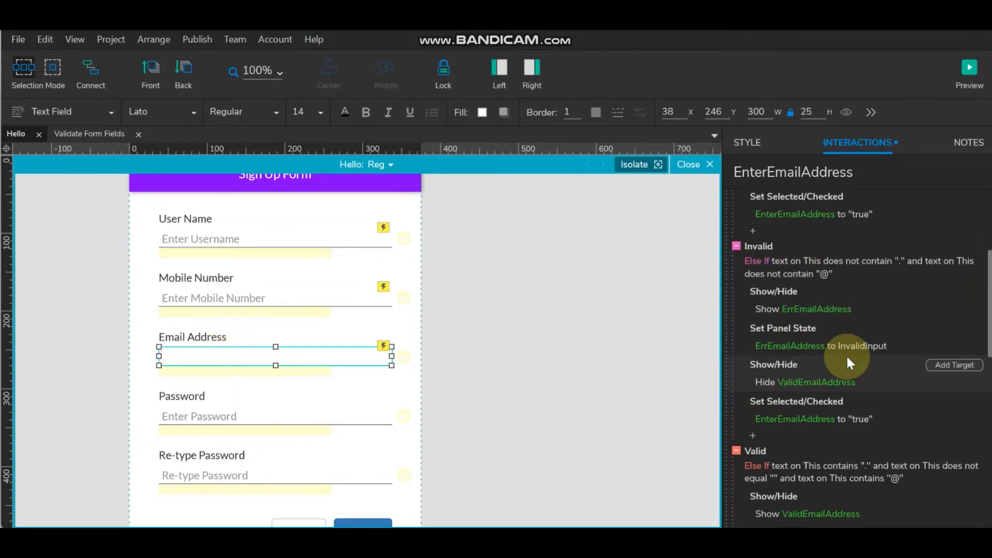
pyautogui.click(821, 265)
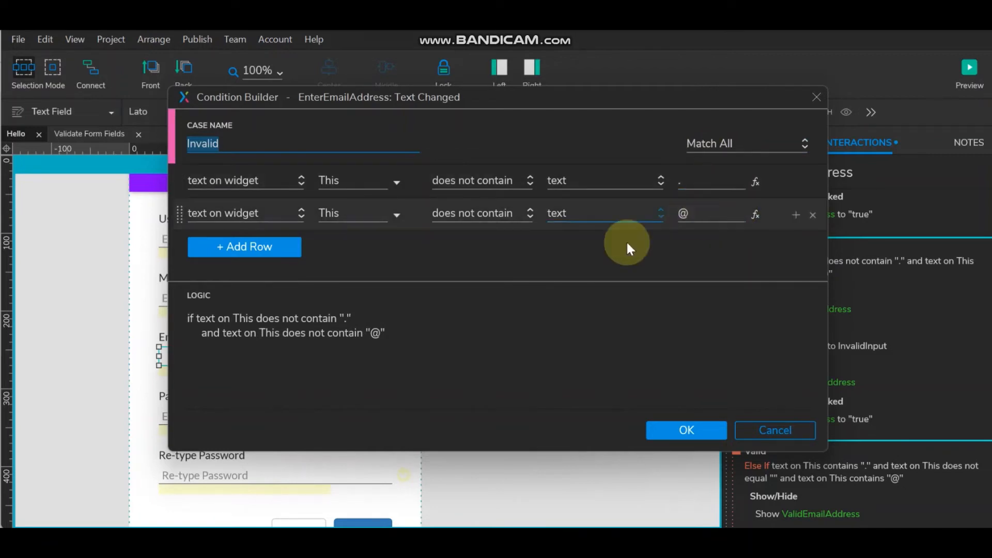
pyautogui.click(687, 429)
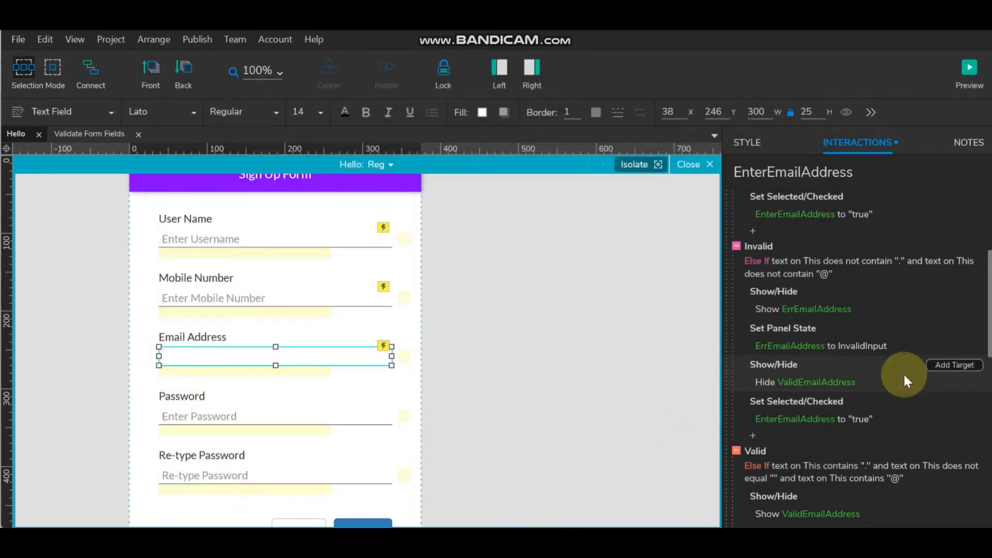
pyautogui.scroll(-3, 873, 368)
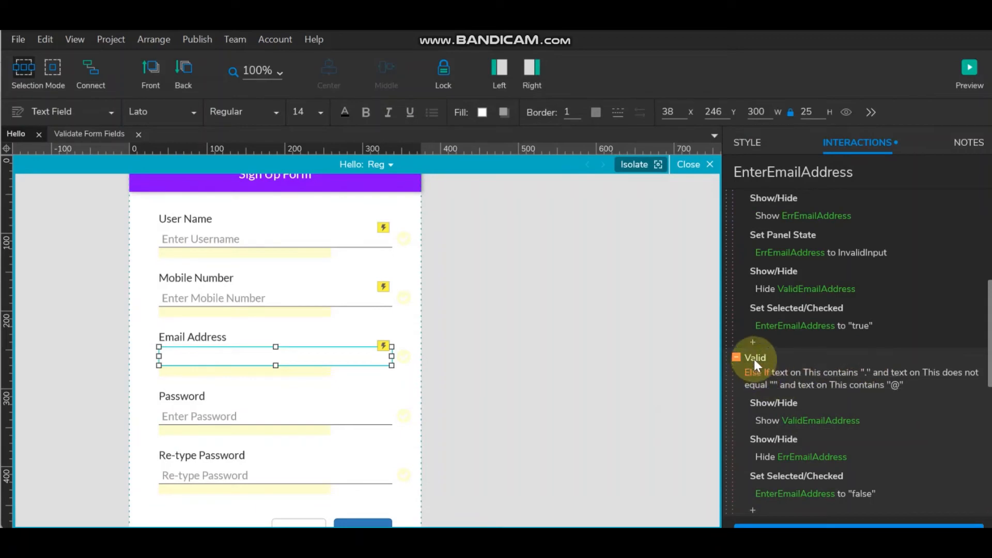
pyautogui.scroll(-6, 832, 355)
pyautogui.scroll(6, 797, 305)
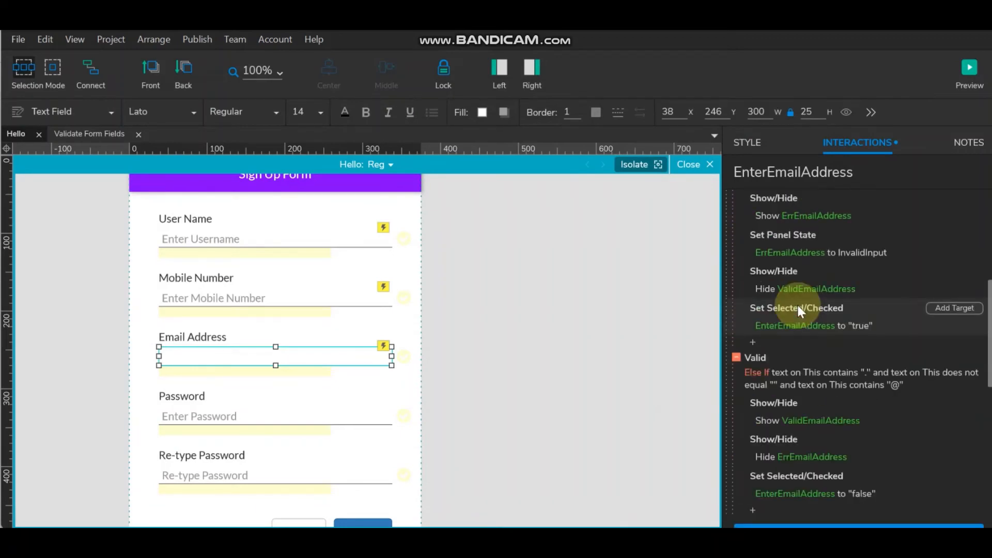
# - Review the Valid case conditions, including the contains '@' check, and close without changes
pyautogui.doubleClick(757, 356)
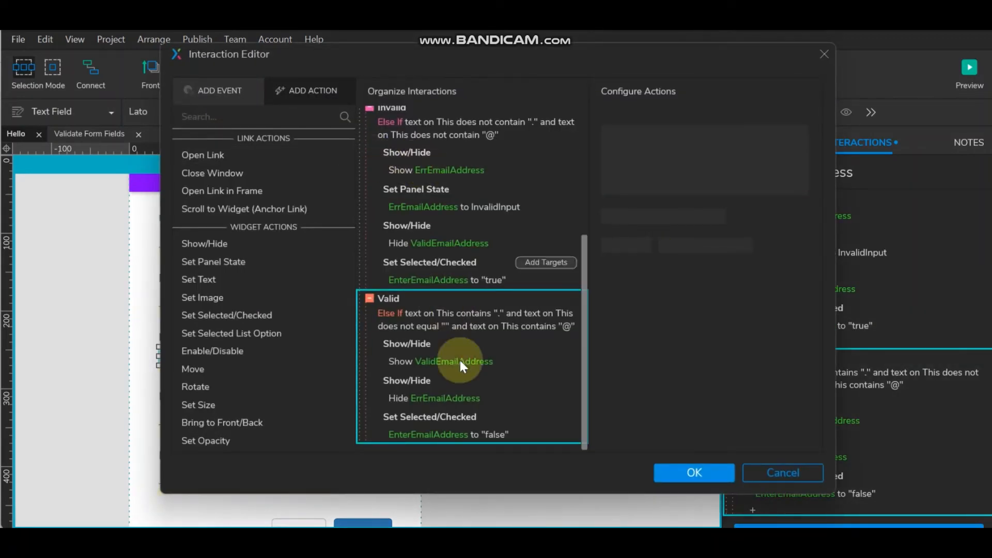
pyautogui.doubleClick(403, 323)
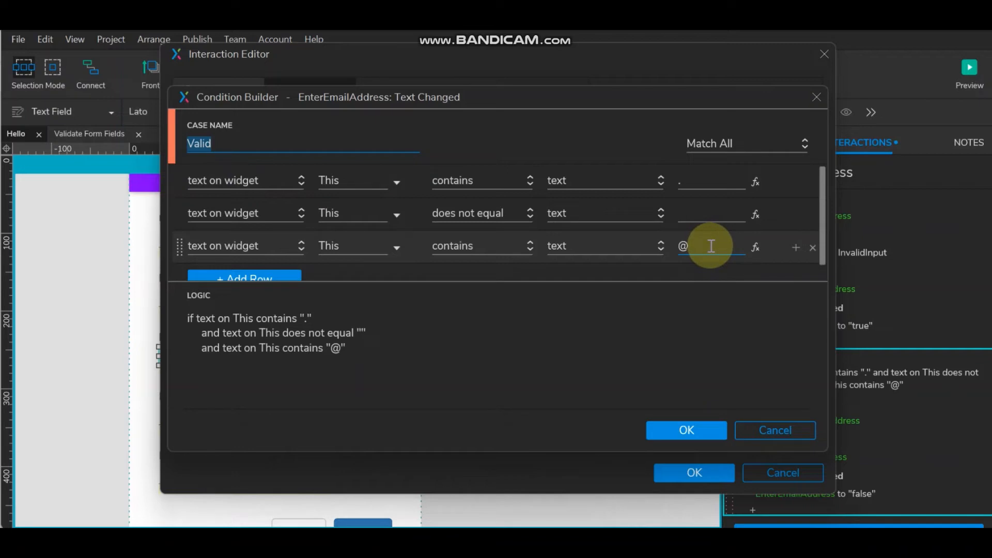
pyautogui.click(499, 246)
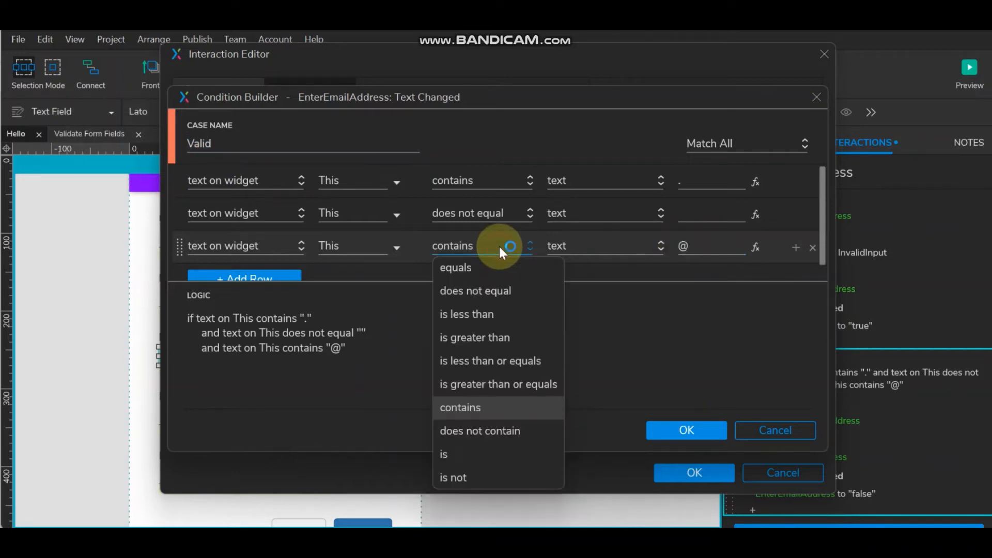
pyautogui.click(499, 246)
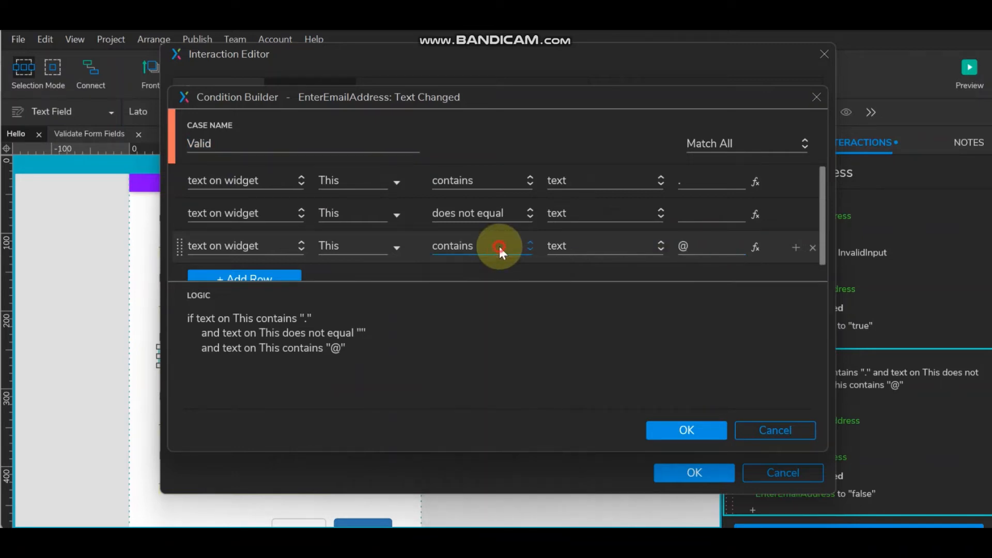
pyautogui.click(719, 246)
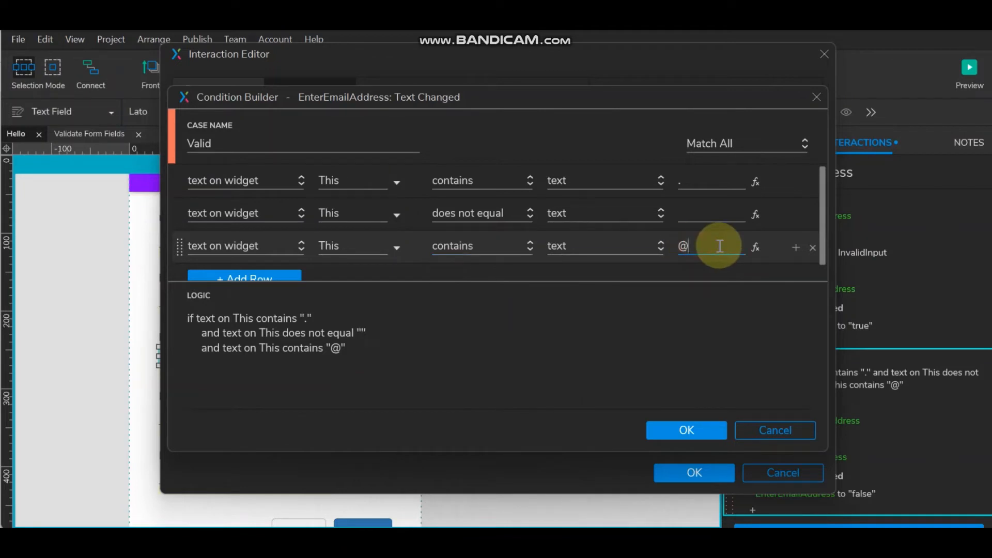
pyautogui.click(756, 246)
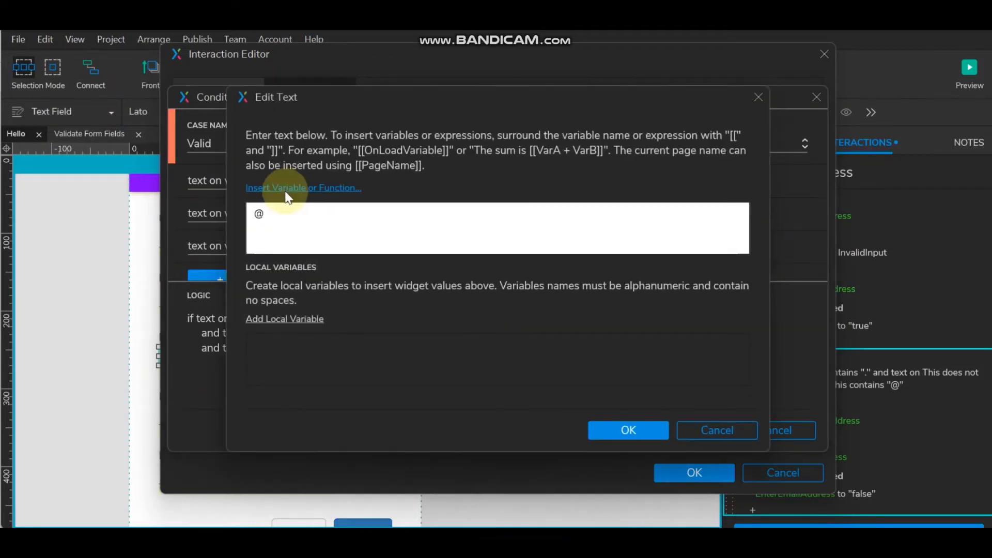
pyautogui.click(710, 428)
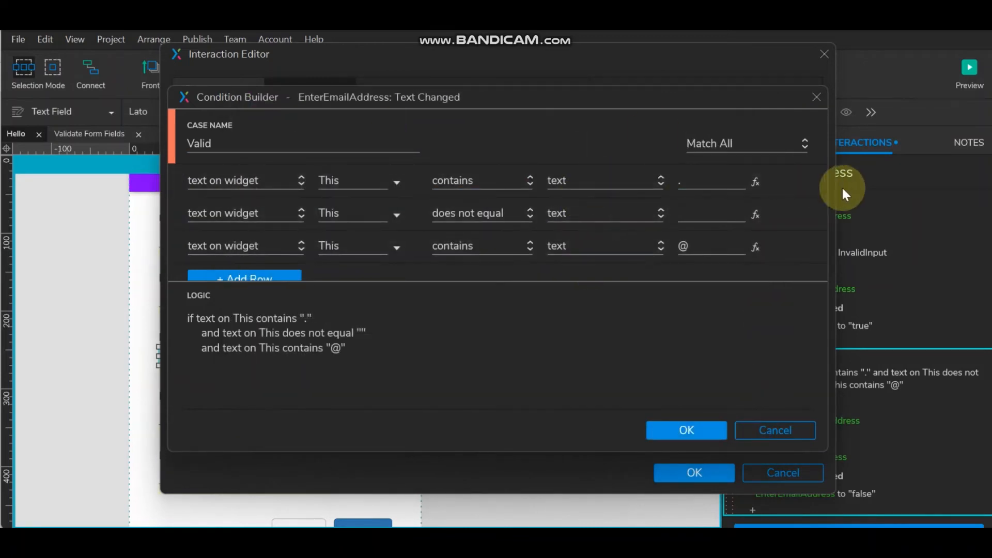
pyautogui.scroll(-1, 446, 181)
pyautogui.scroll(1, 446, 180)
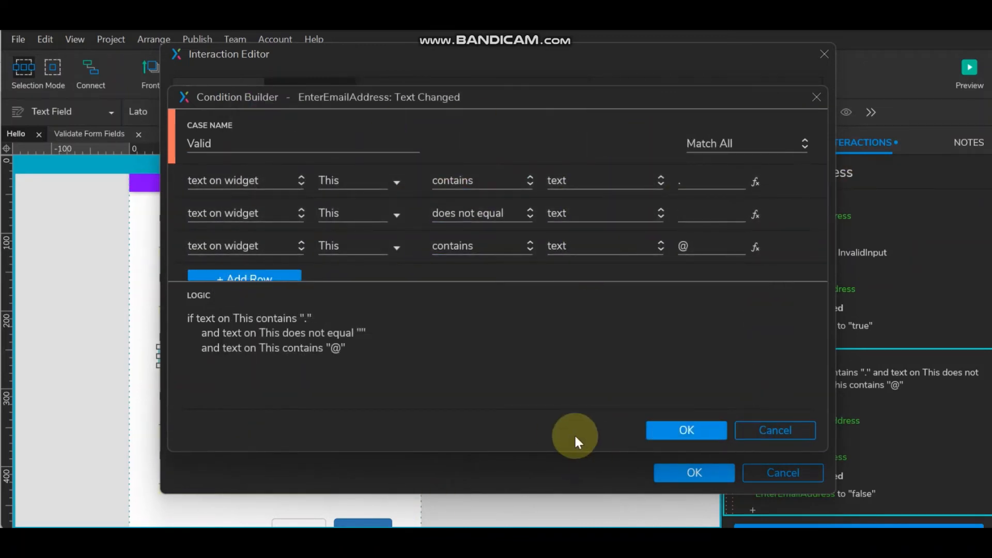
pyautogui.click(685, 429)
pyautogui.scroll(-1, 465, 341)
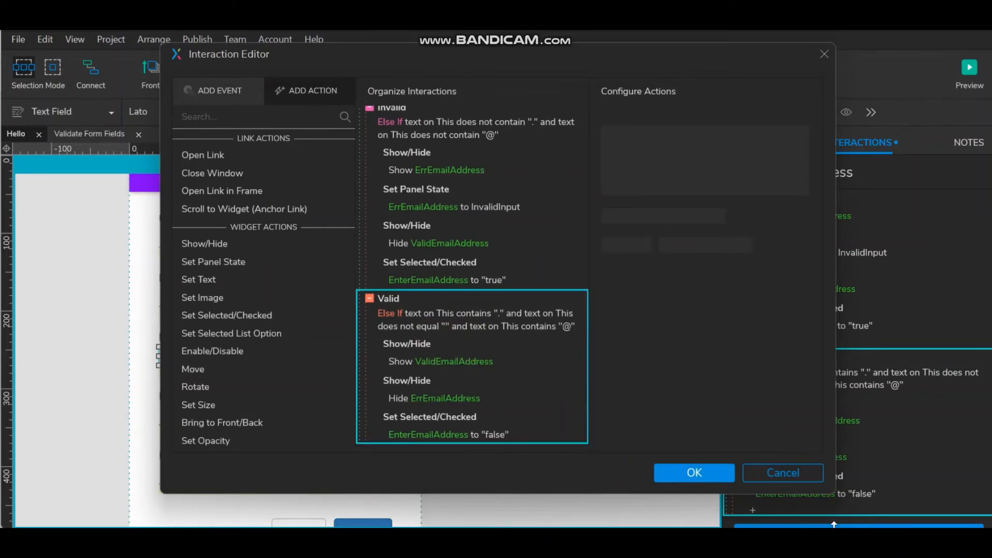
pyautogui.click(692, 471)
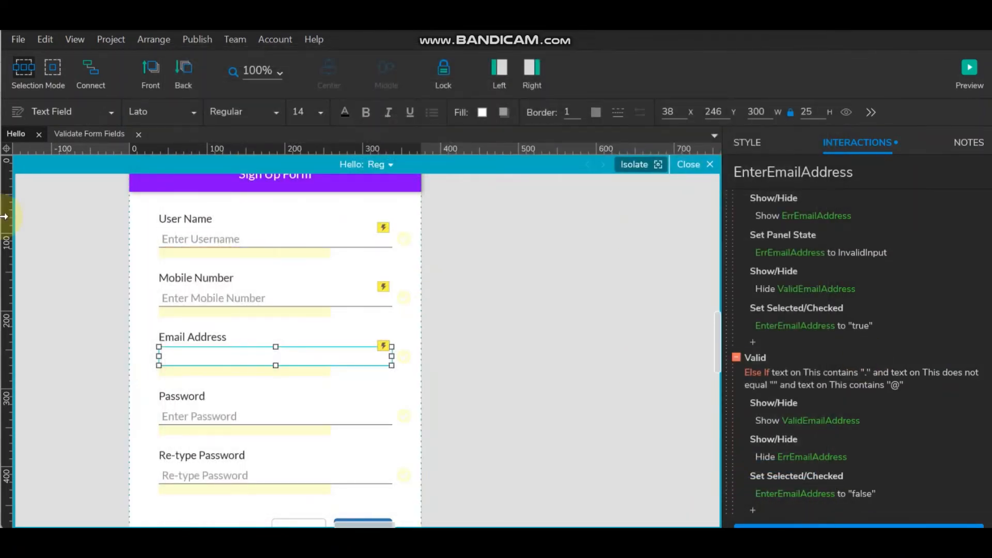
# - Give the Password field a Text Changed show action as a case named Req, conditioned on empty text
pyautogui.scroll(-2, 348, 266)
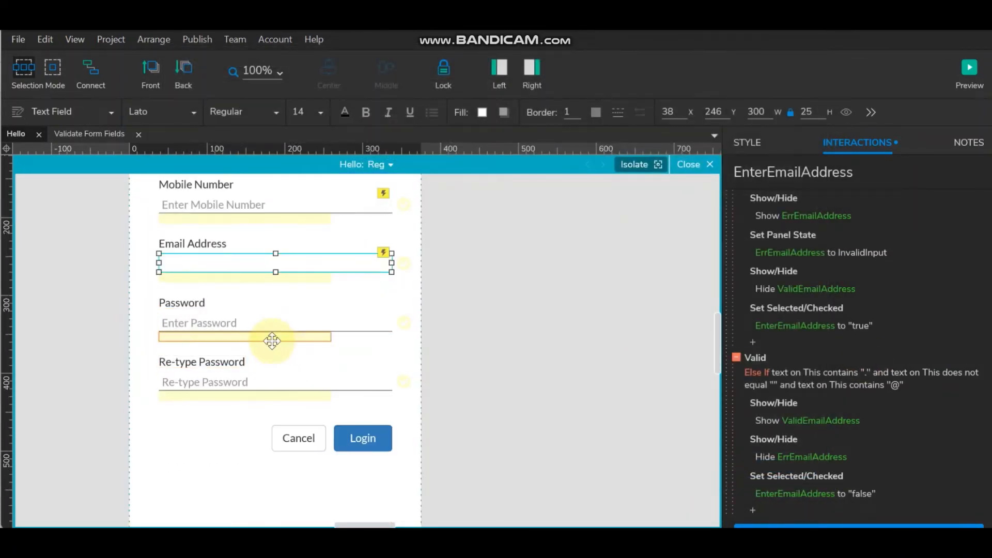
pyautogui.click(258, 319)
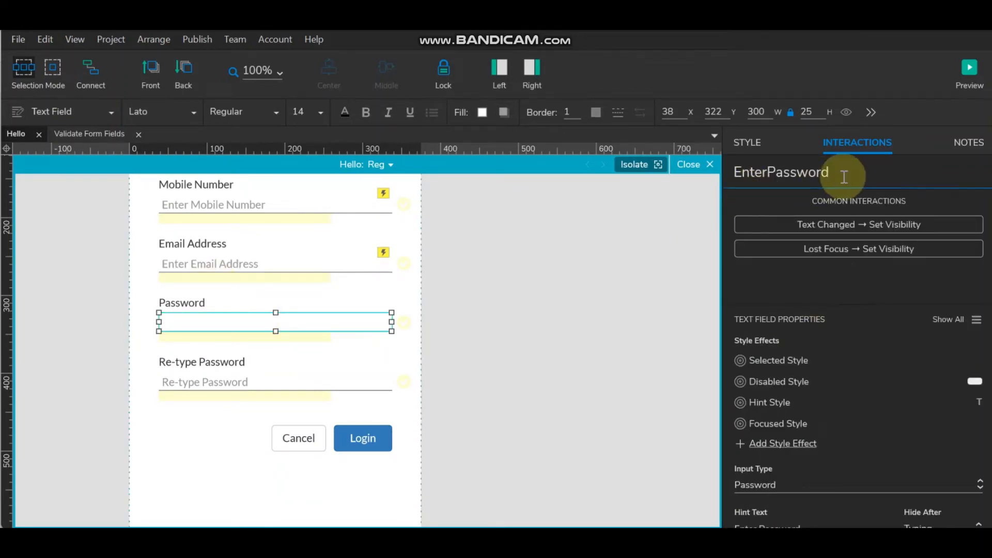
pyautogui.click(860, 225)
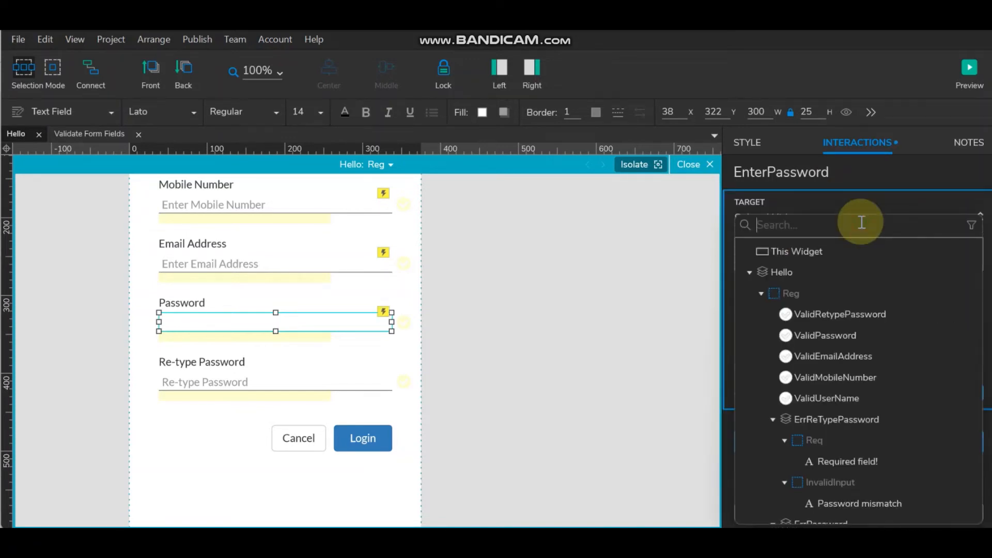
pyautogui.click(807, 248)
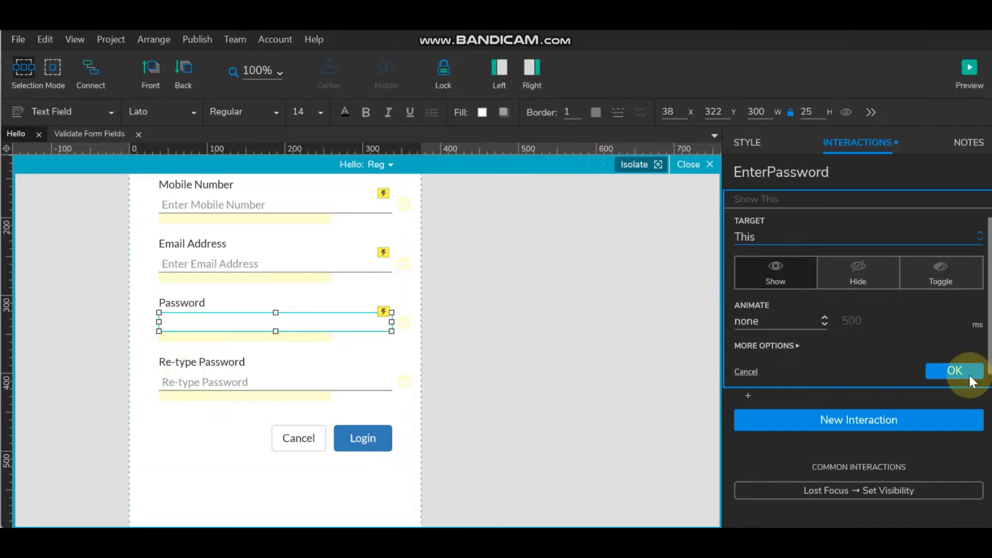
pyautogui.click(954, 370)
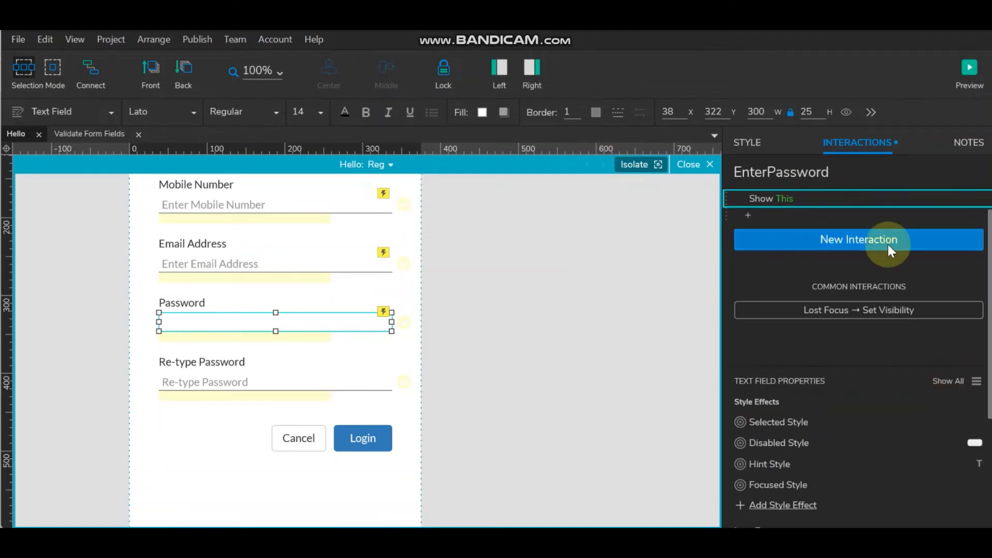
pyautogui.scroll(2, 878, 242)
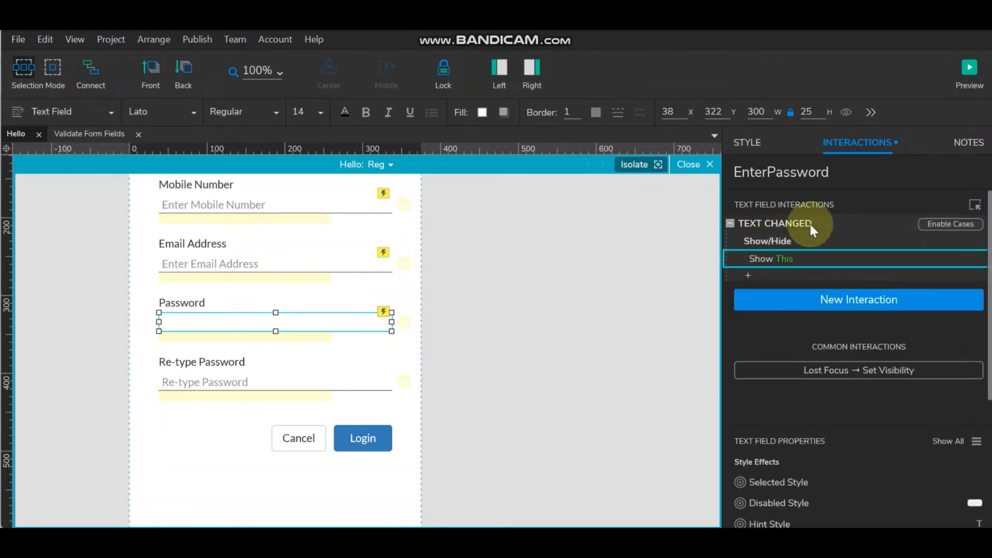
pyautogui.click(953, 223)
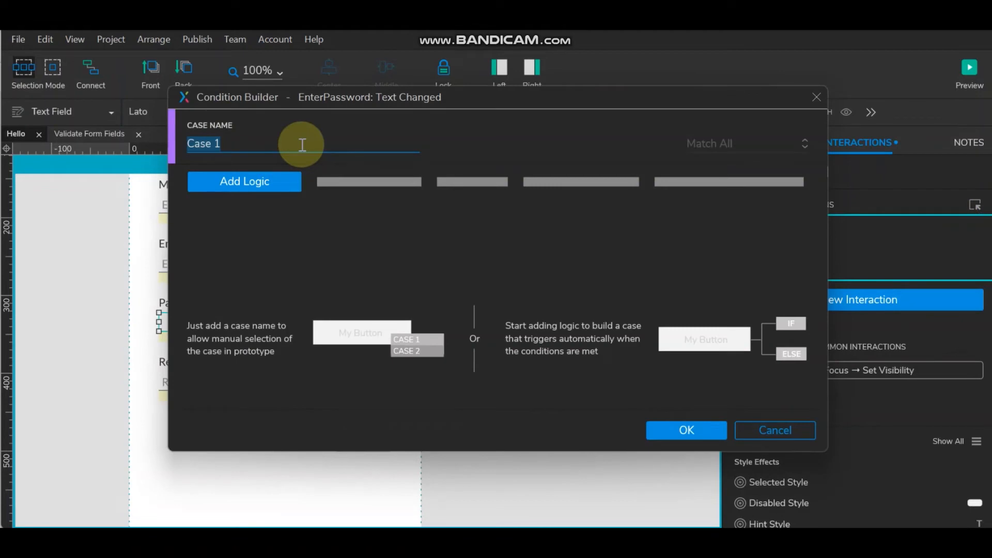
pyautogui.write('Req')
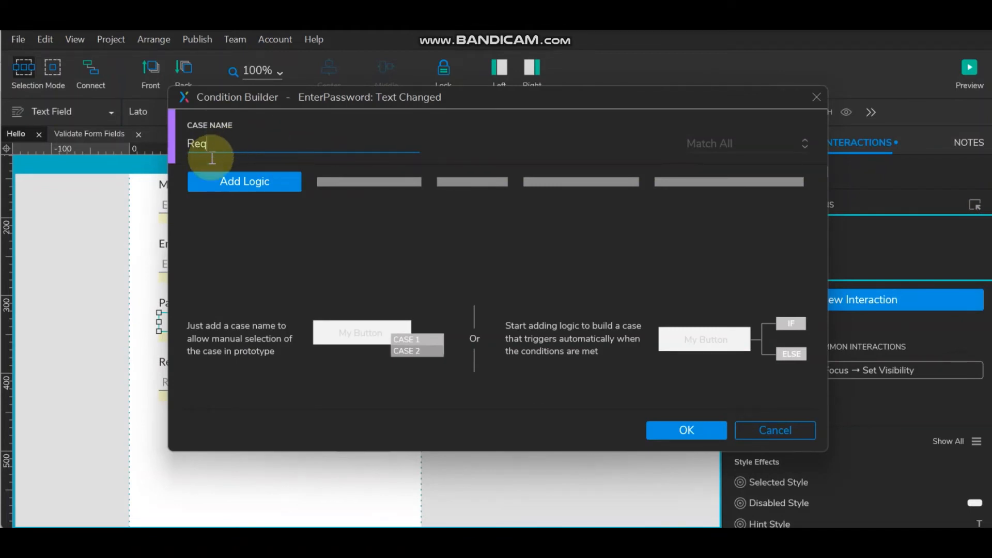
pyautogui.click(243, 178)
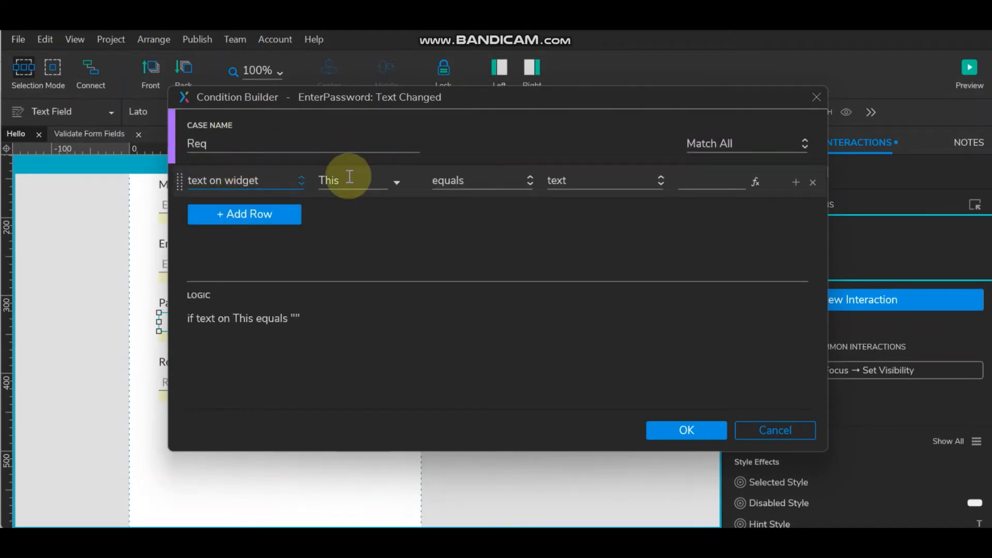
pyautogui.click(678, 431)
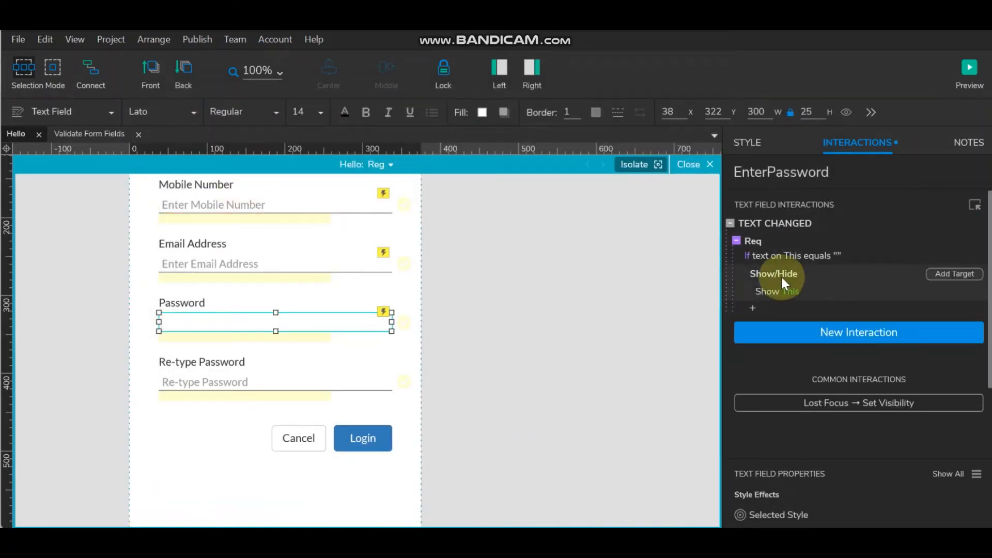
# - Make the Req case show ErrPassword and set ErrPassword's panel state to Req
pyautogui.doubleClick(761, 240)
pyautogui.click(389, 181)
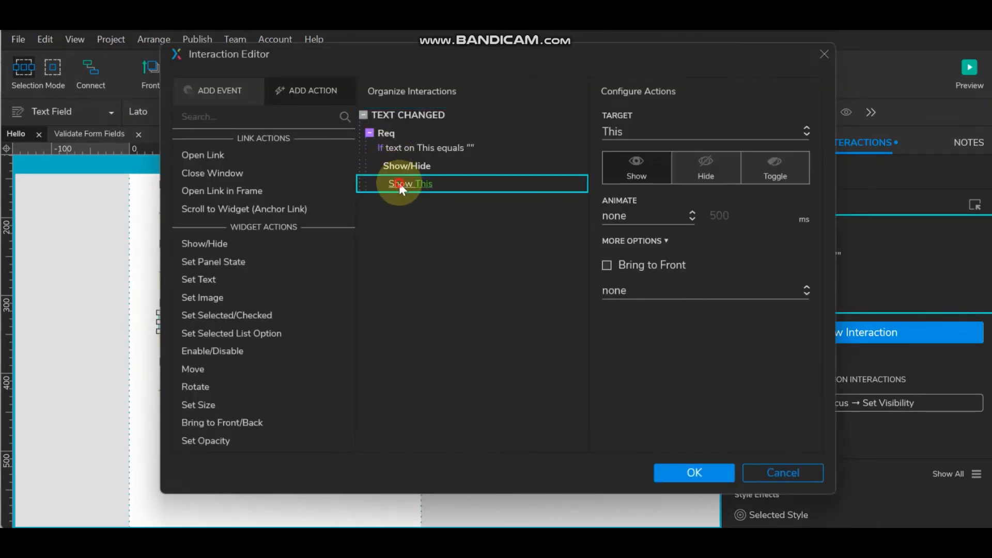
pyautogui.click(646, 129)
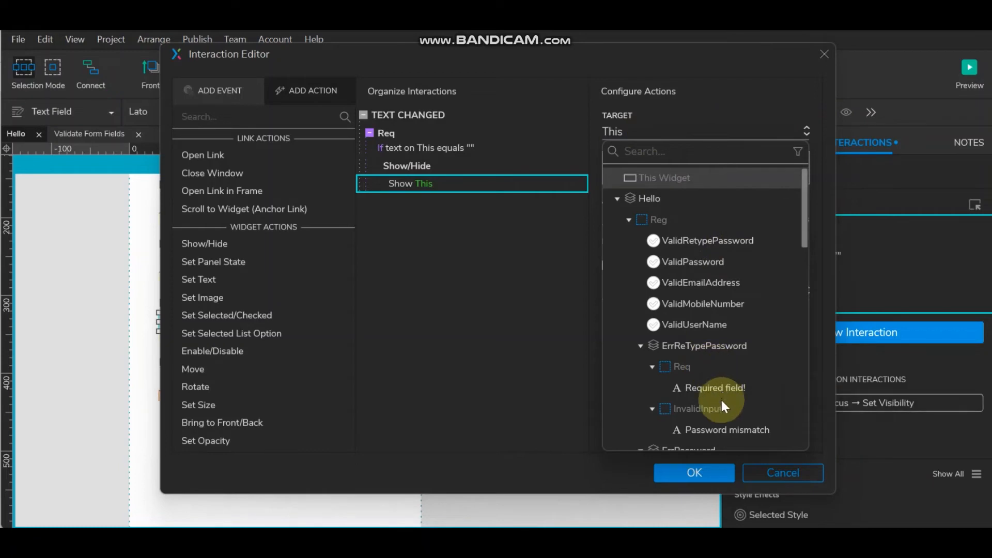
pyautogui.scroll(-2, 707, 351)
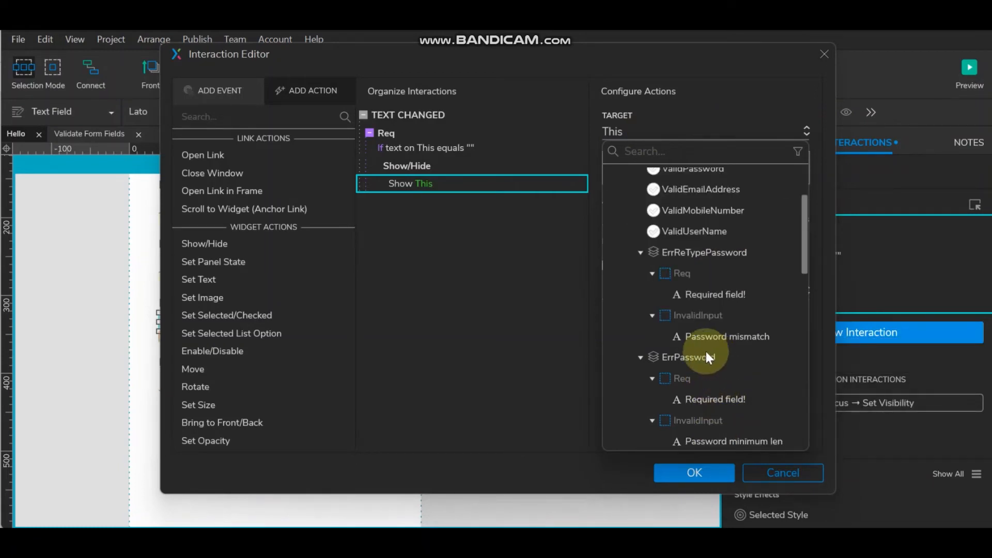
pyautogui.click(694, 357)
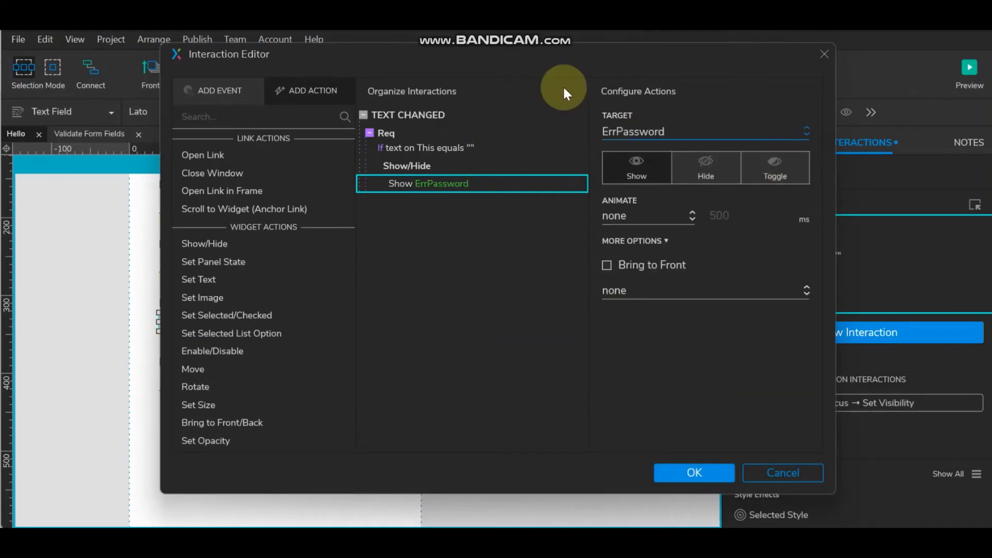
pyautogui.click(265, 263)
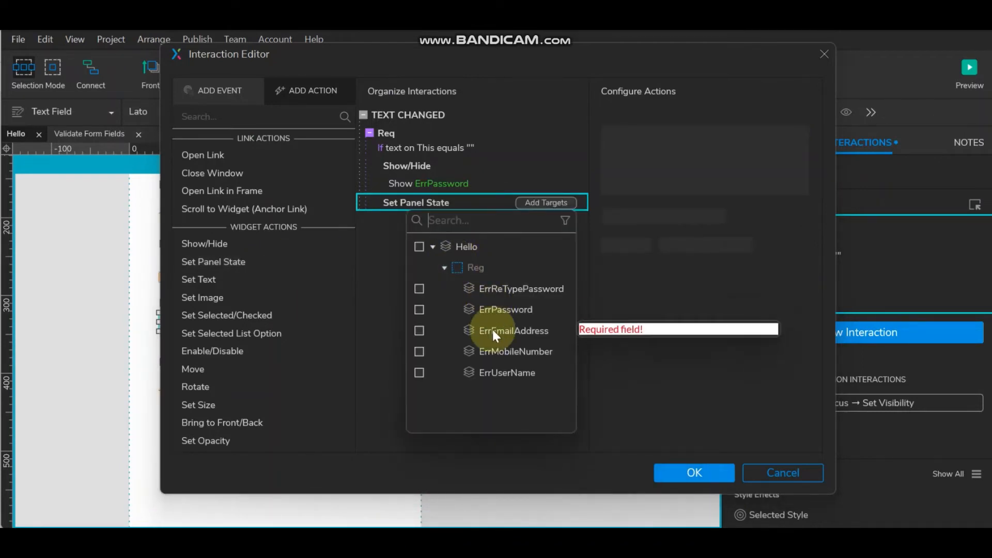
pyautogui.click(420, 310)
pyautogui.click(674, 172)
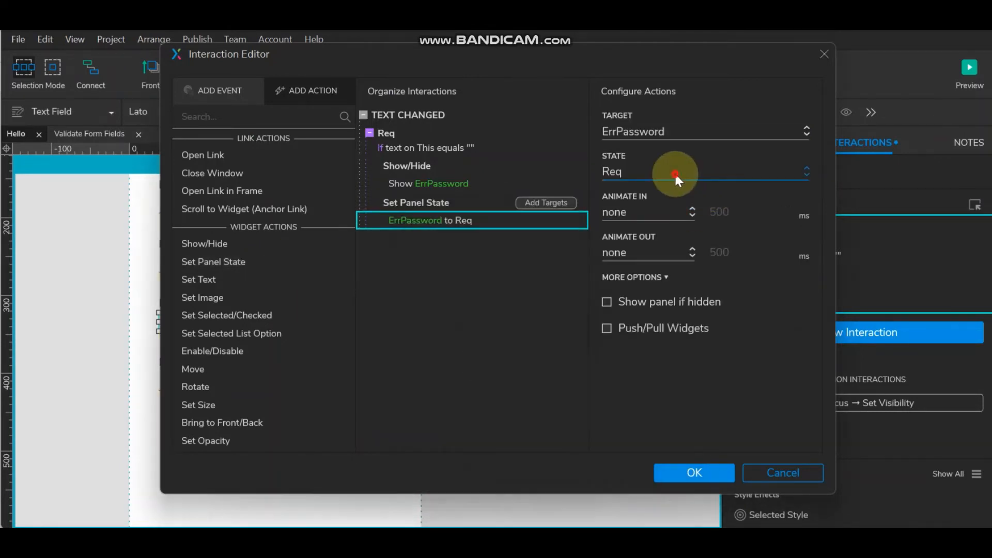
pyautogui.click(674, 172)
pyautogui.click(674, 172)
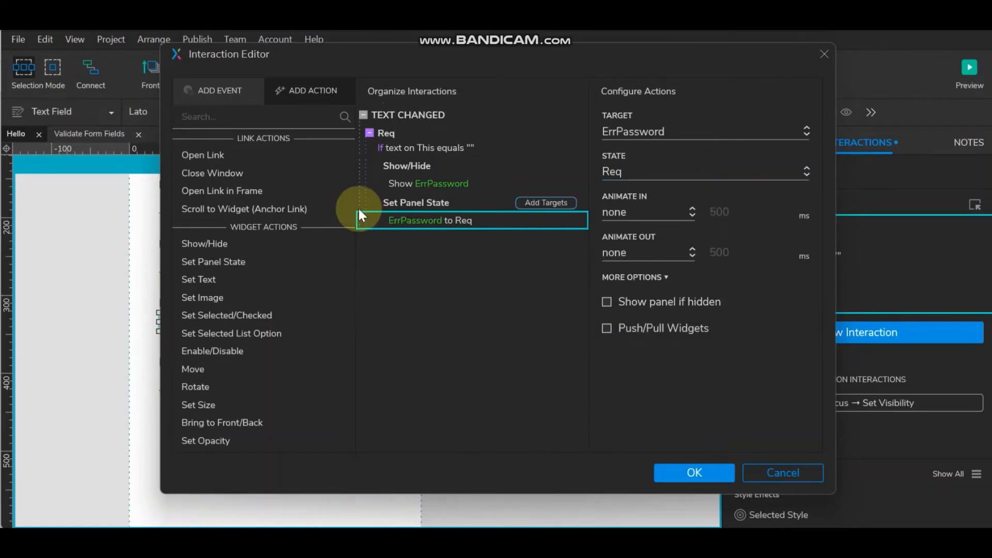
# - Add an Invalid case conditioned on the field value's length being less than 6
pyautogui.click(450, 133)
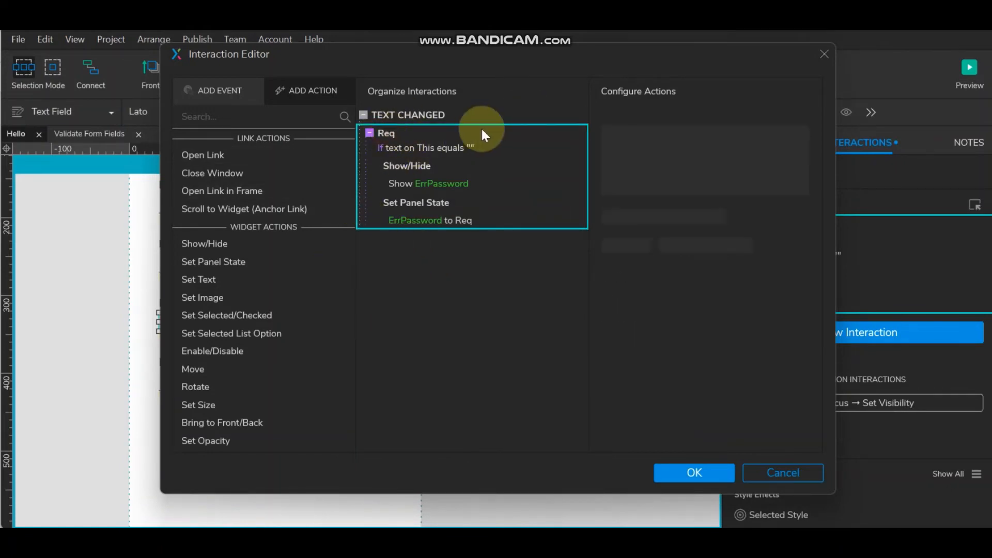
pyautogui.click(541, 113)
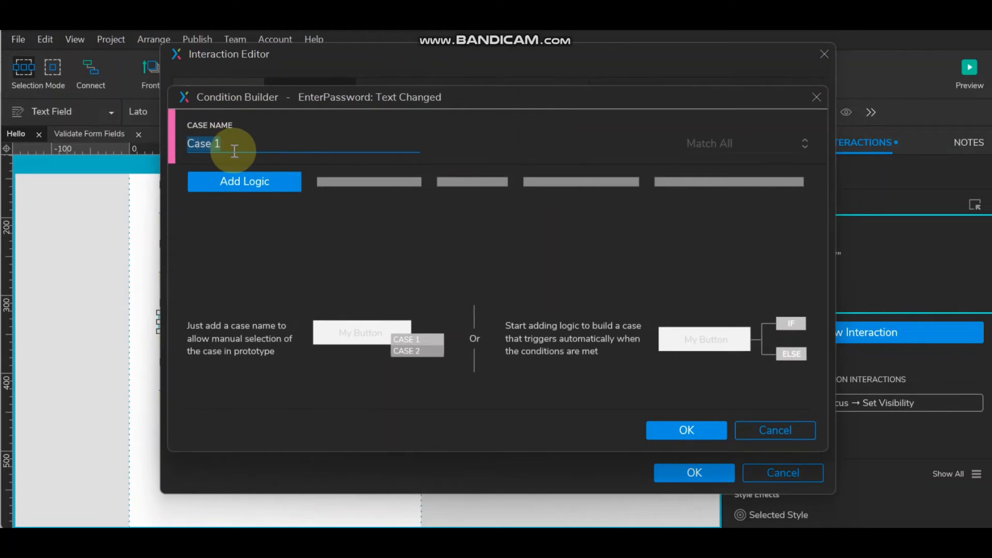
pyautogui.write('Invalid')
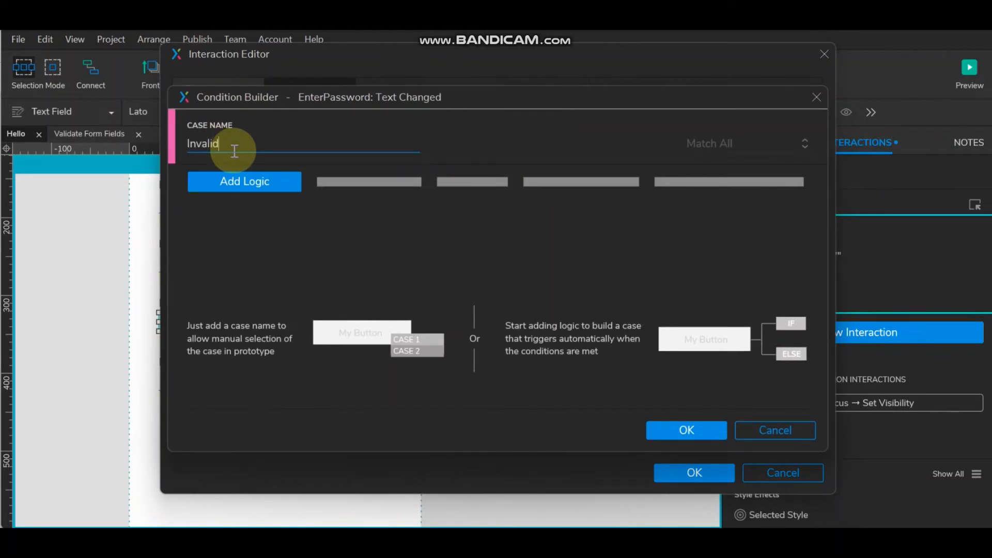
pyautogui.click(254, 176)
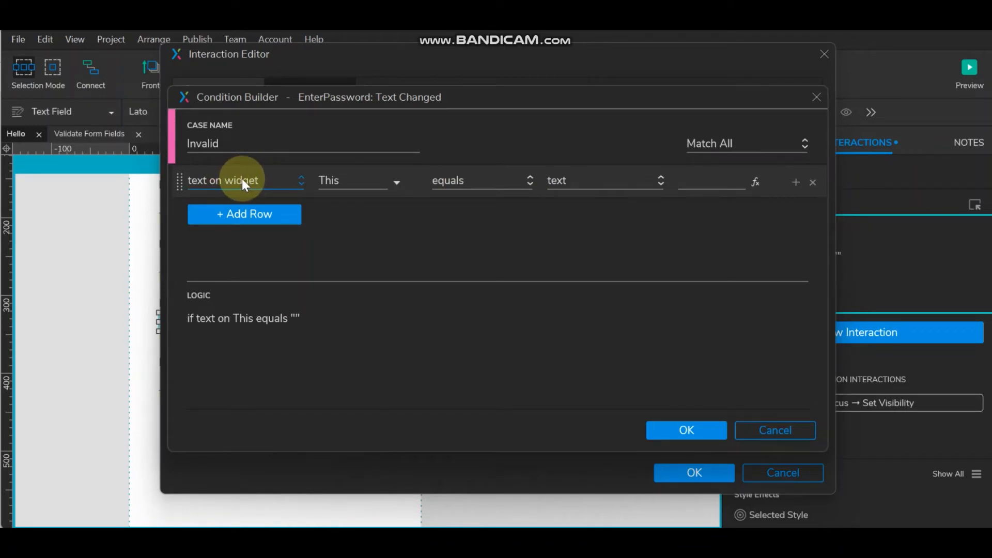
pyautogui.click(252, 181)
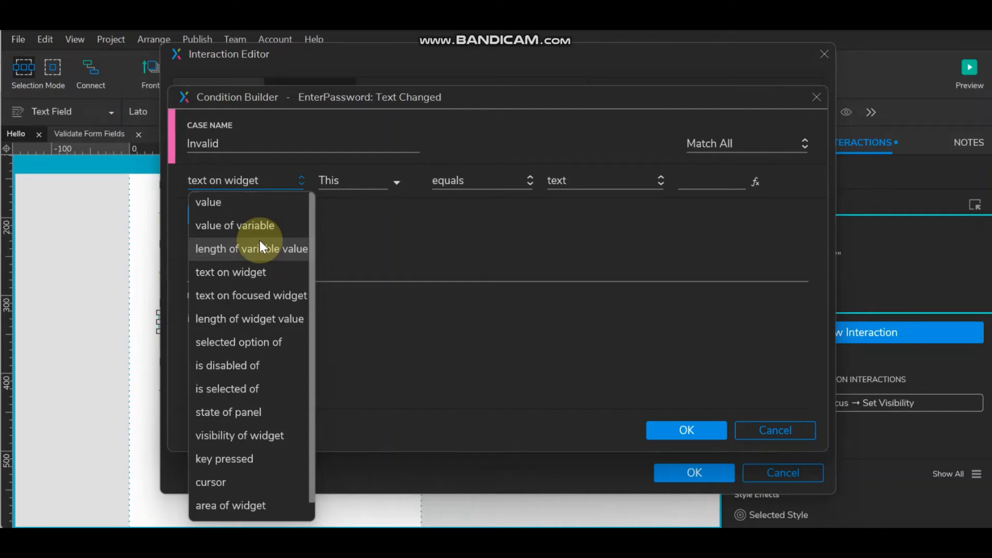
pyautogui.click(261, 319)
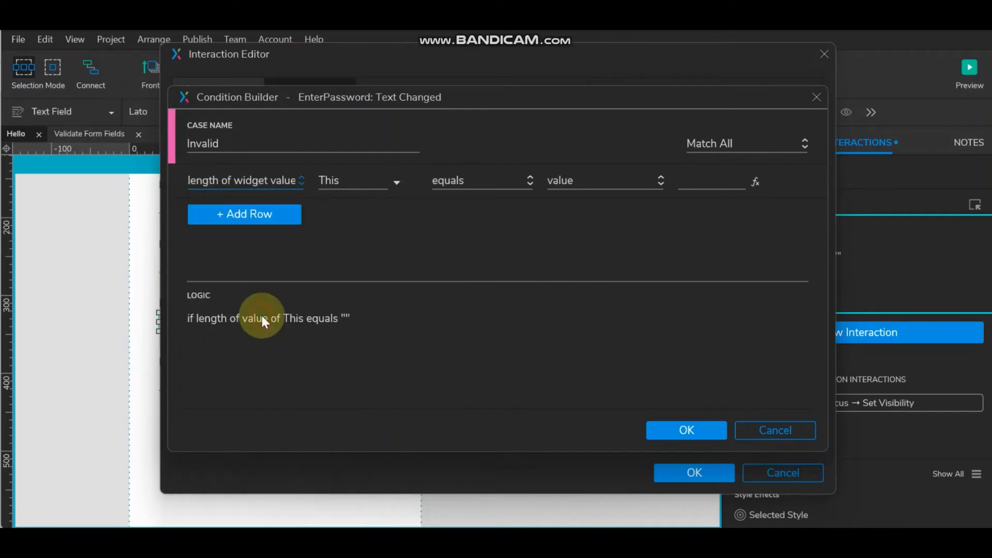
pyautogui.click(513, 190)
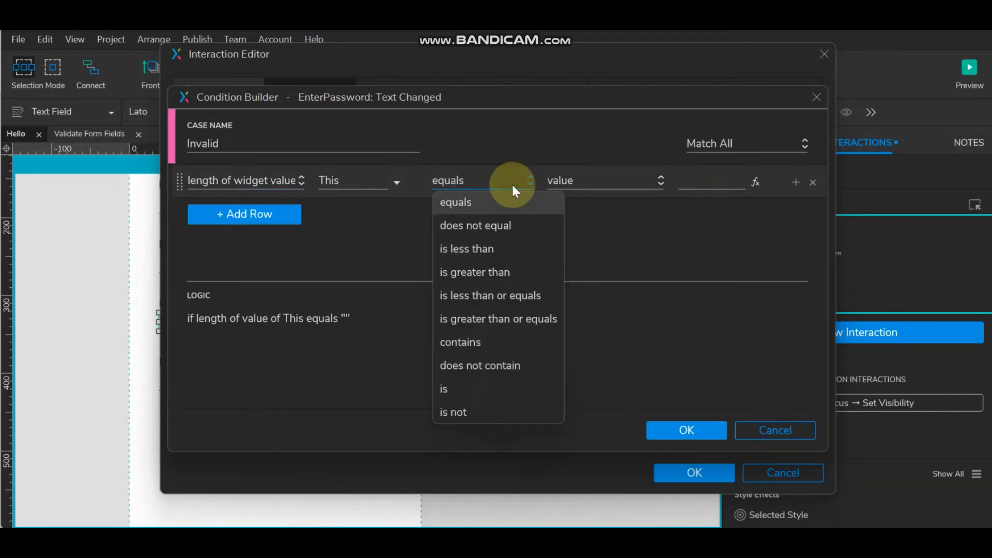
pyautogui.click(505, 251)
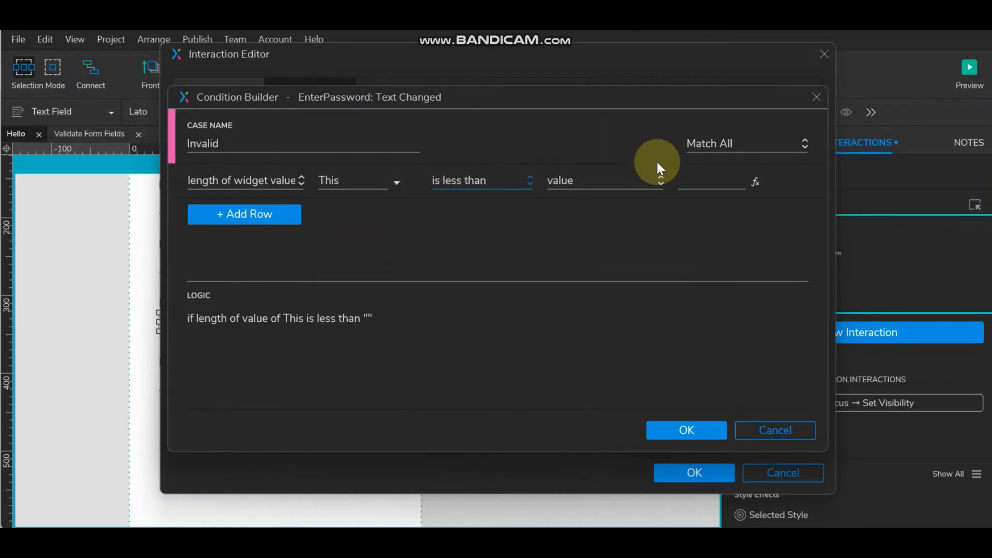
pyautogui.click(687, 183)
pyautogui.write('6')
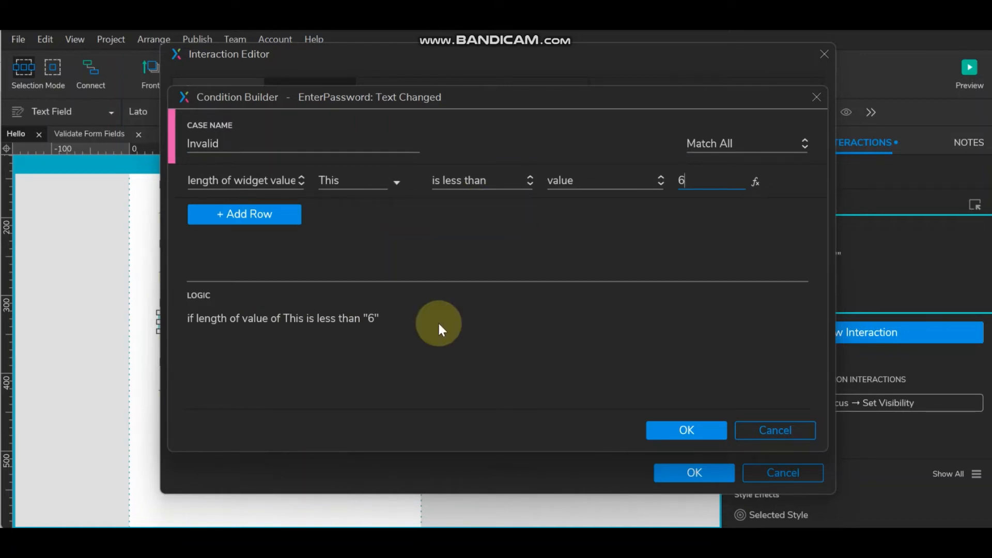
pyautogui.click(697, 429)
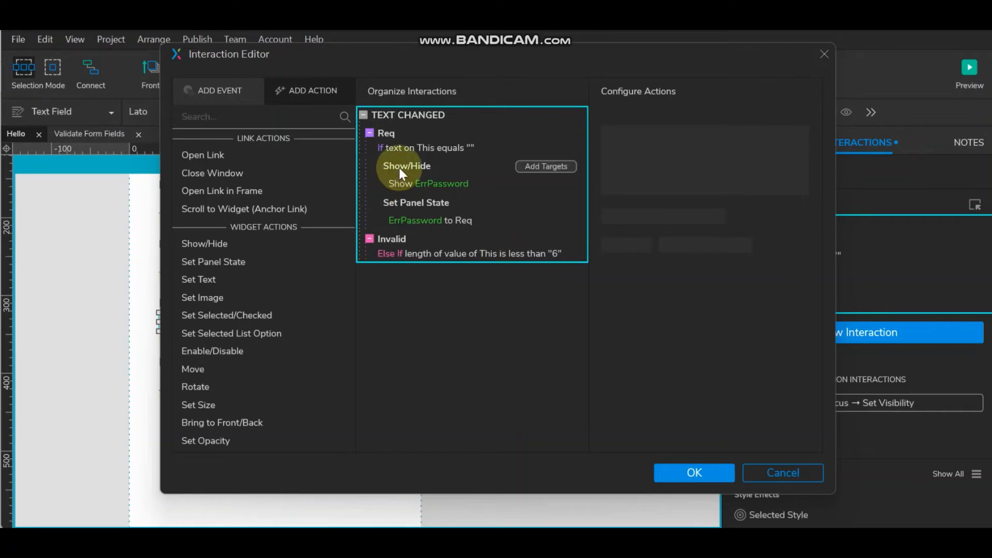
# - Paste Req's actions into the Invalid case and switch its ErrPassword state to InvalidInput
pyautogui.click(450, 182)
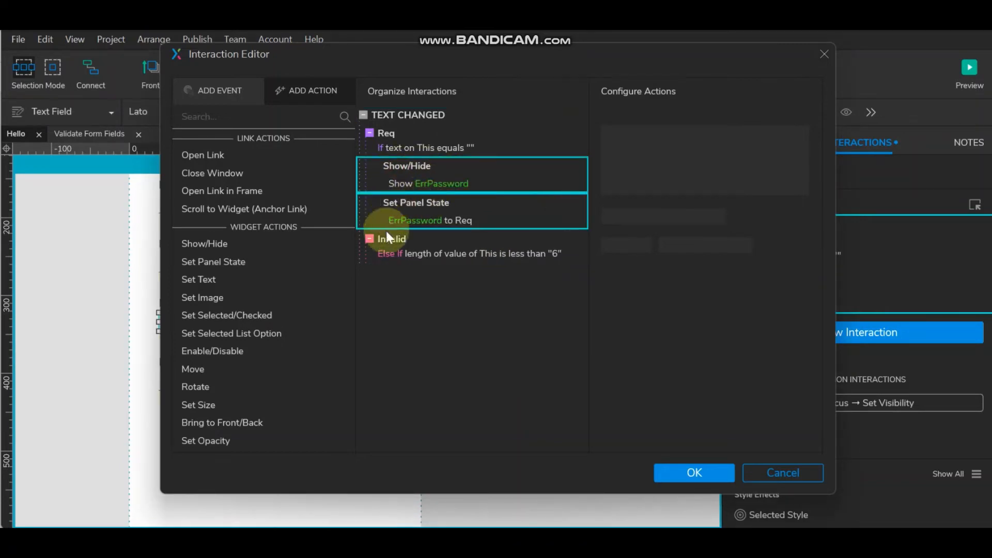
pyautogui.click(398, 237)
pyautogui.hotkey('ctrl', 'v')
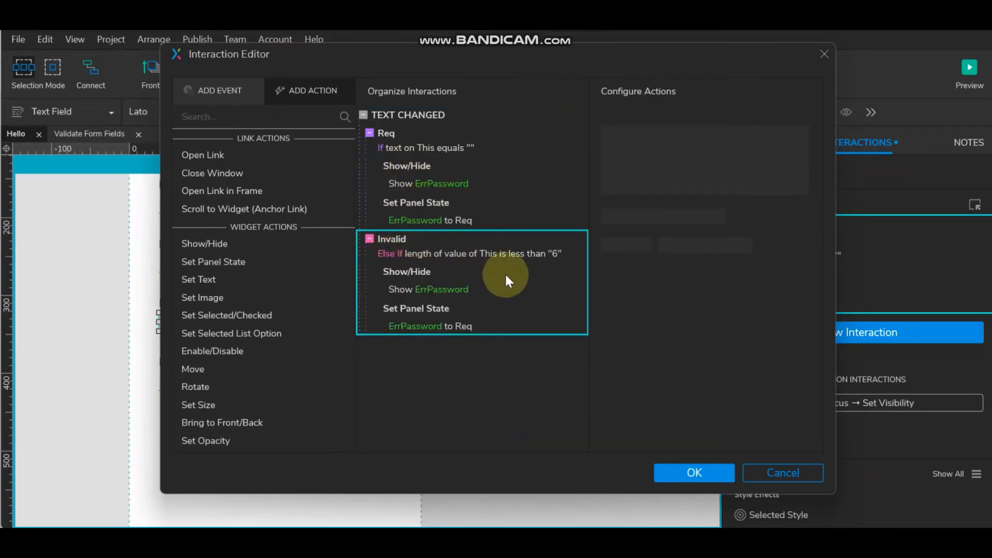
pyautogui.click(438, 324)
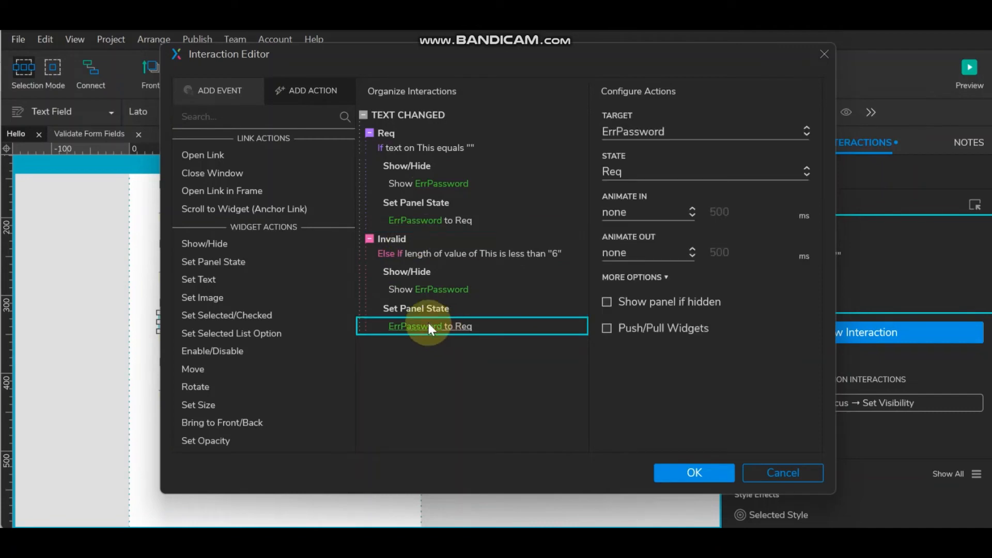
pyautogui.click(696, 171)
pyautogui.click(693, 218)
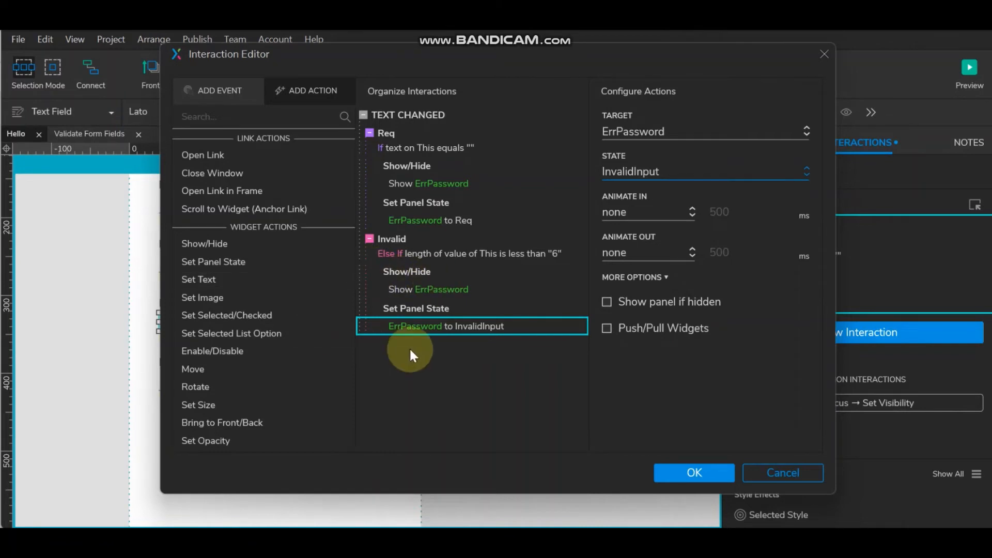
# - Add a Valid case conditioned on the text being greater than or equal to 6
pyautogui.click(556, 116)
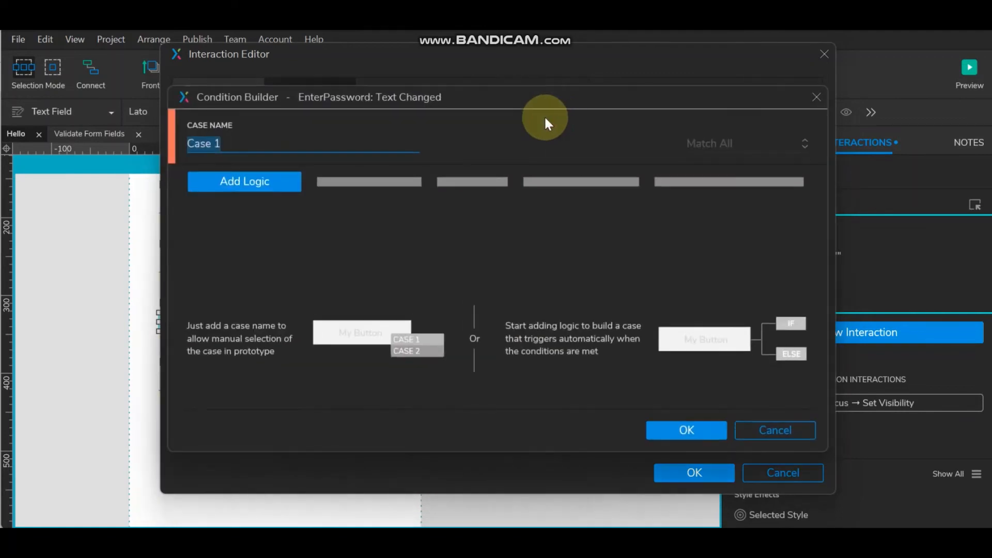
pyautogui.write('Valid')
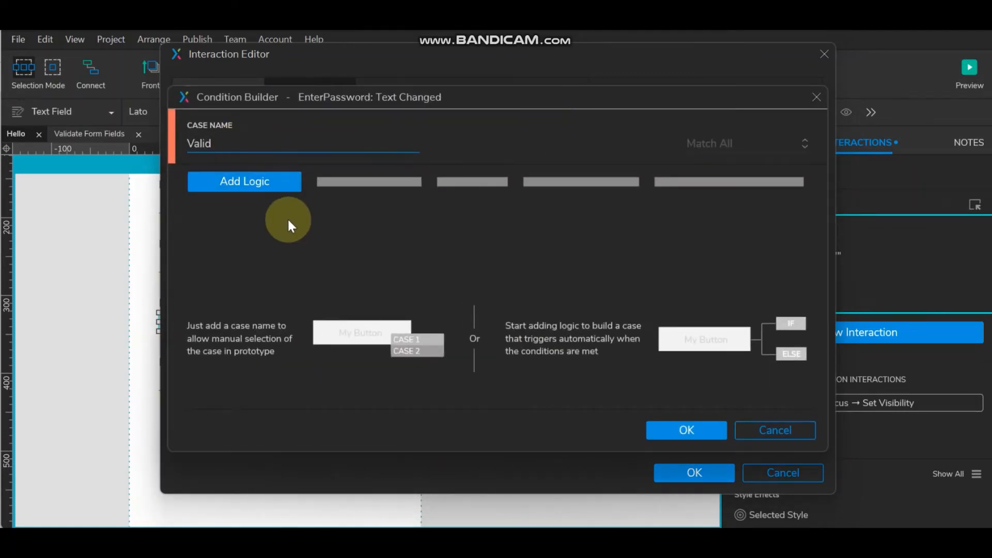
pyautogui.click(281, 187)
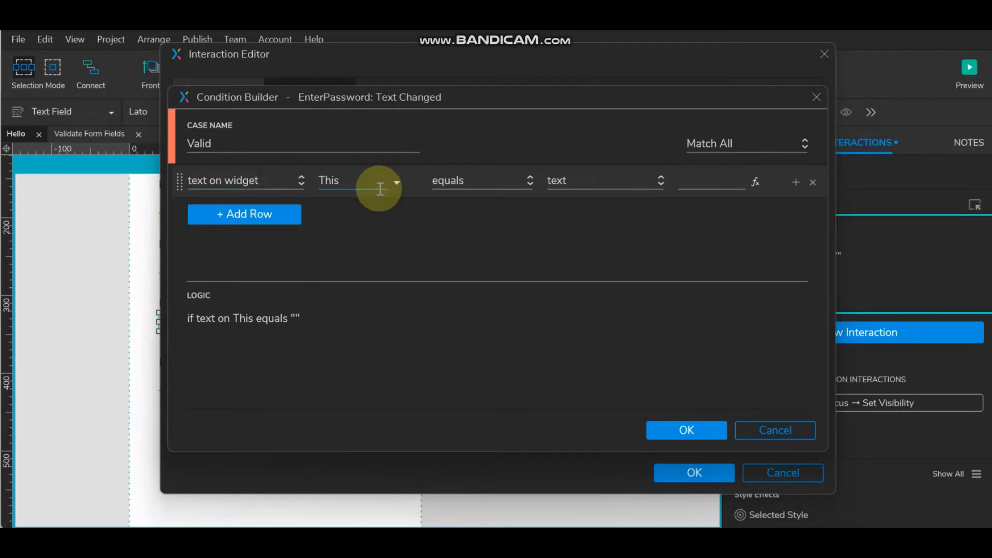
pyautogui.click(498, 188)
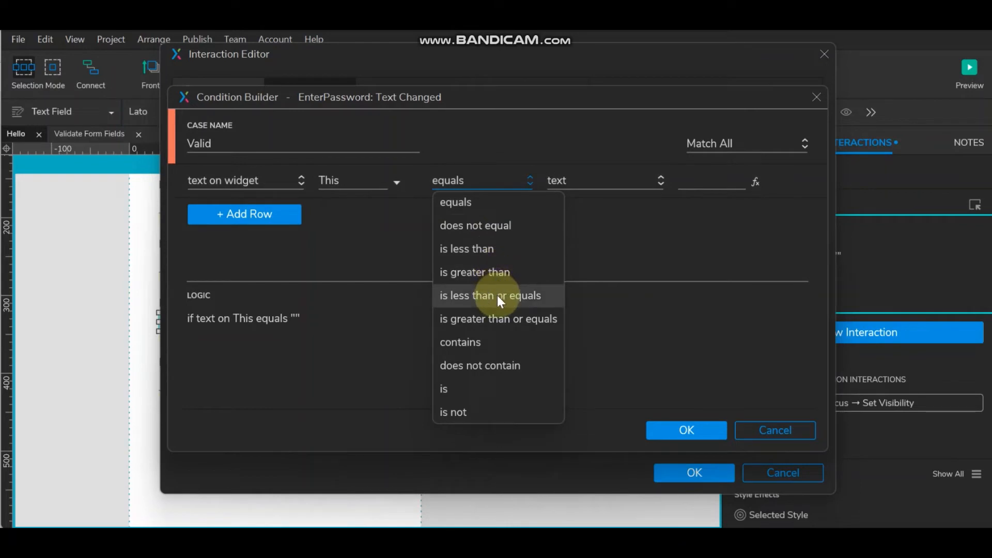
pyautogui.click(498, 319)
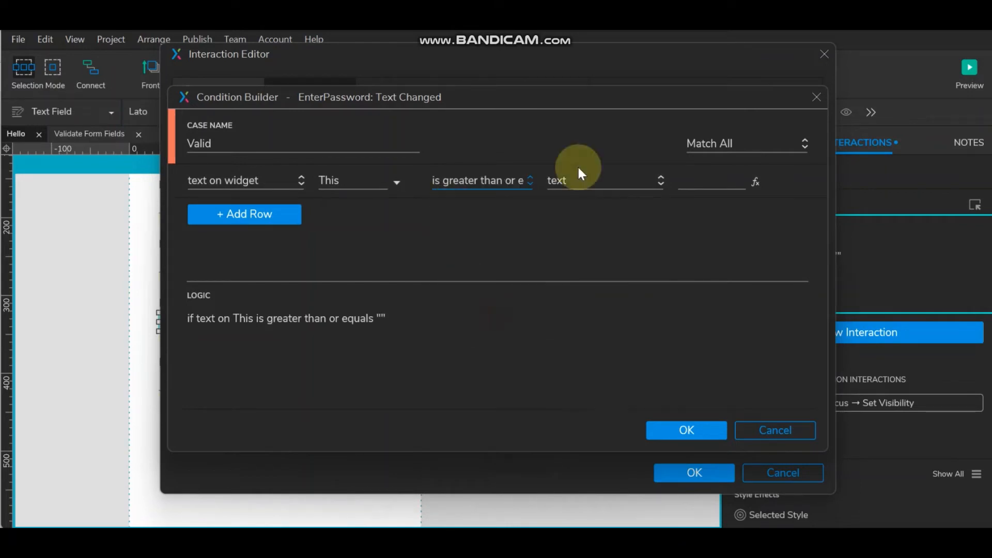
pyautogui.click(695, 181)
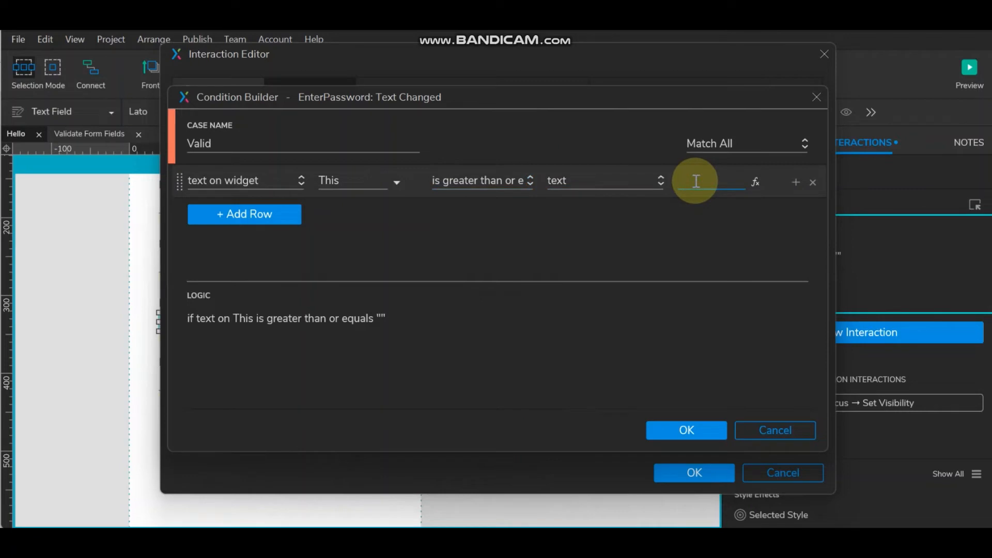
pyautogui.write('6')
pyautogui.click(692, 428)
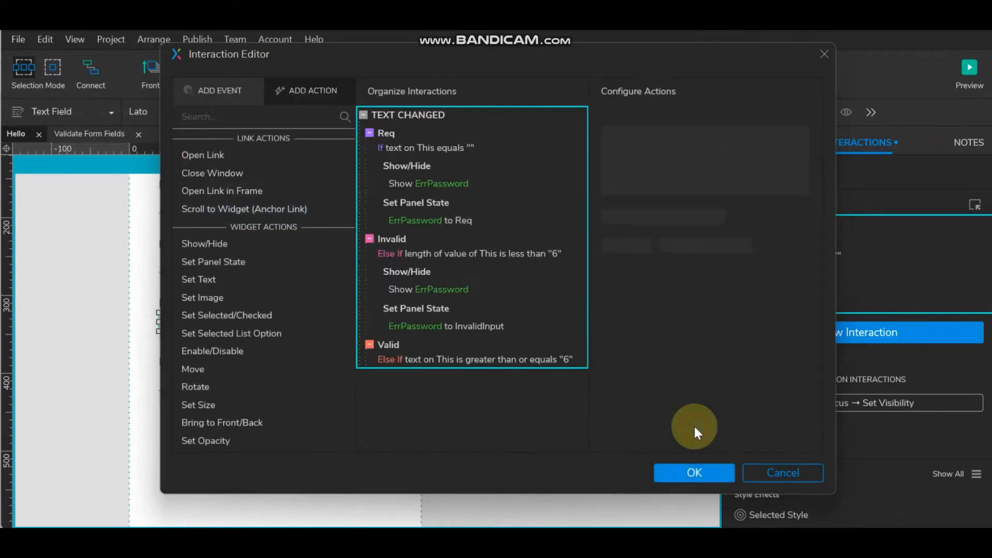
# - Add a second Valid condition requiring the text not to equal an empty value
pyautogui.doubleClick(394, 342)
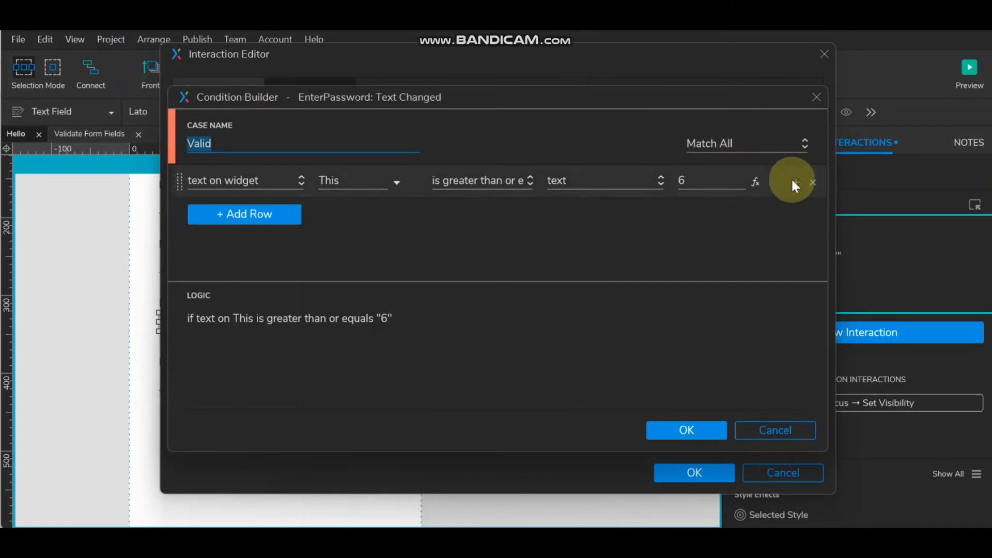
pyautogui.click(794, 180)
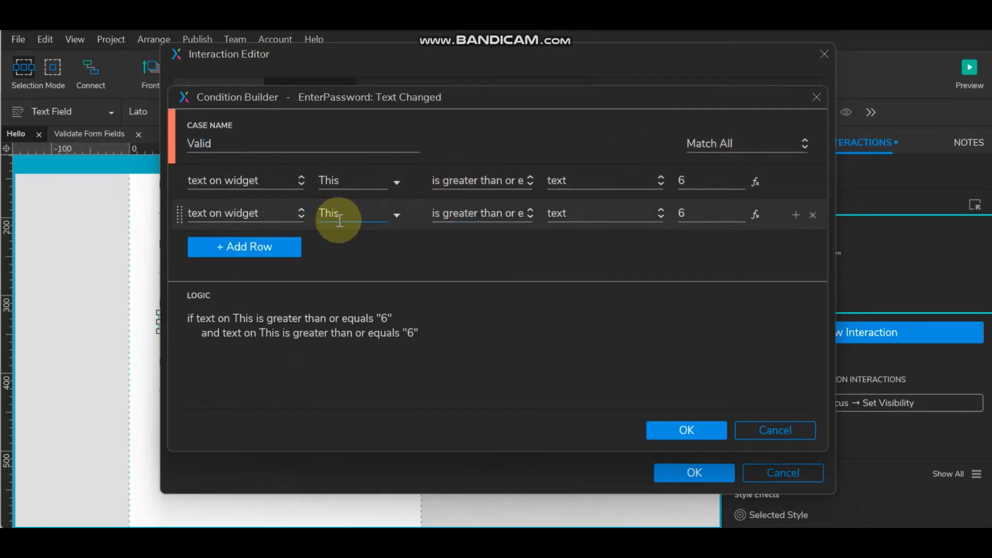
pyautogui.click(529, 214)
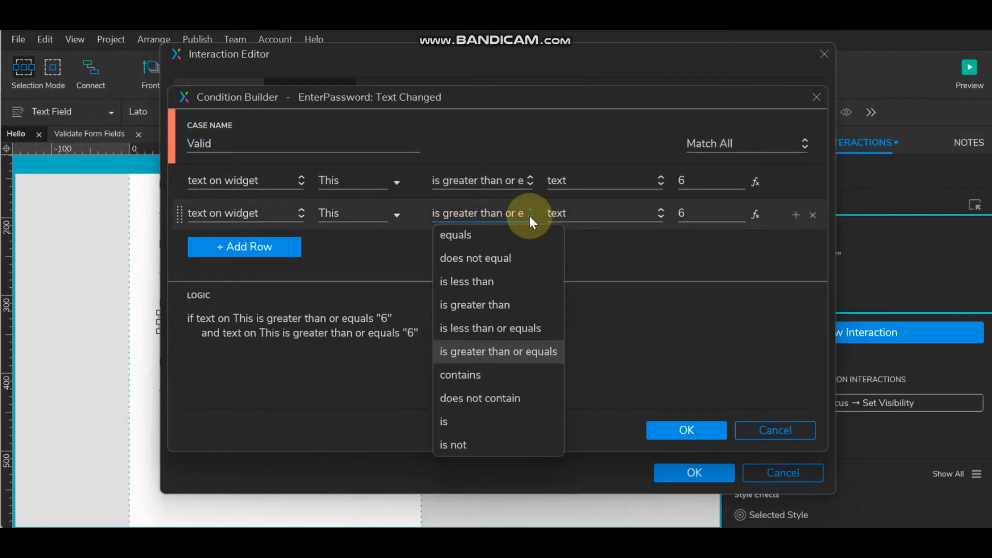
pyautogui.click(528, 230)
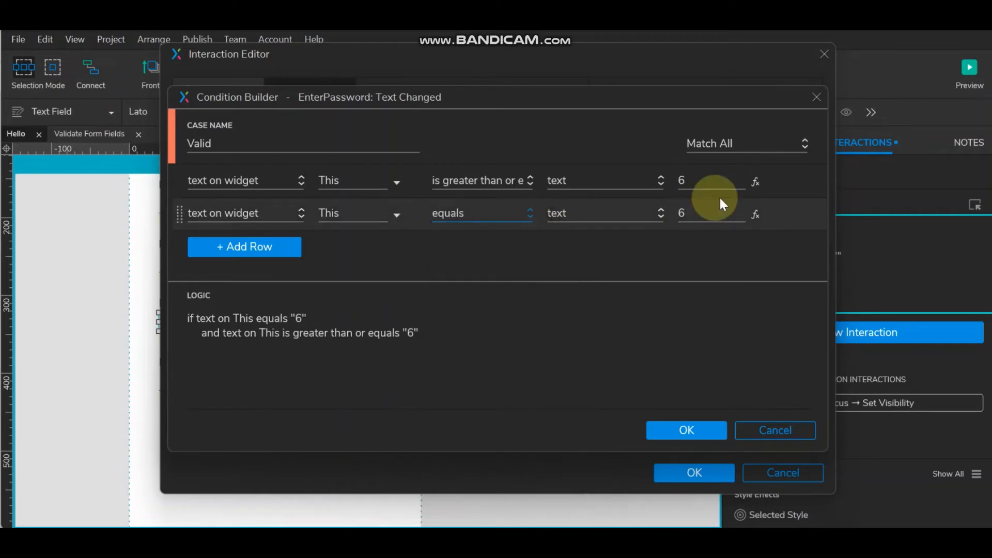
pyautogui.click(483, 216)
pyautogui.click(473, 256)
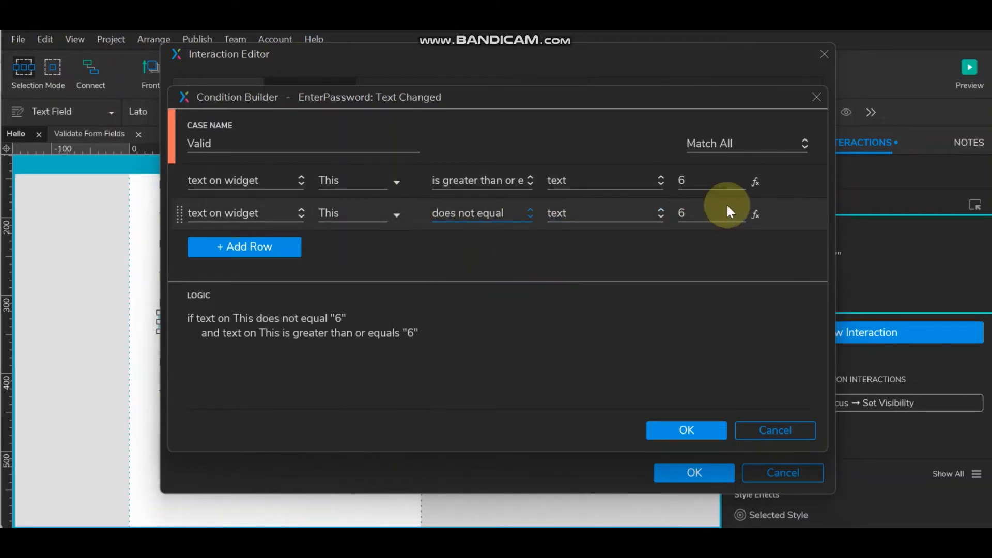
pyautogui.click(695, 215)
pyautogui.press('BackSpace')
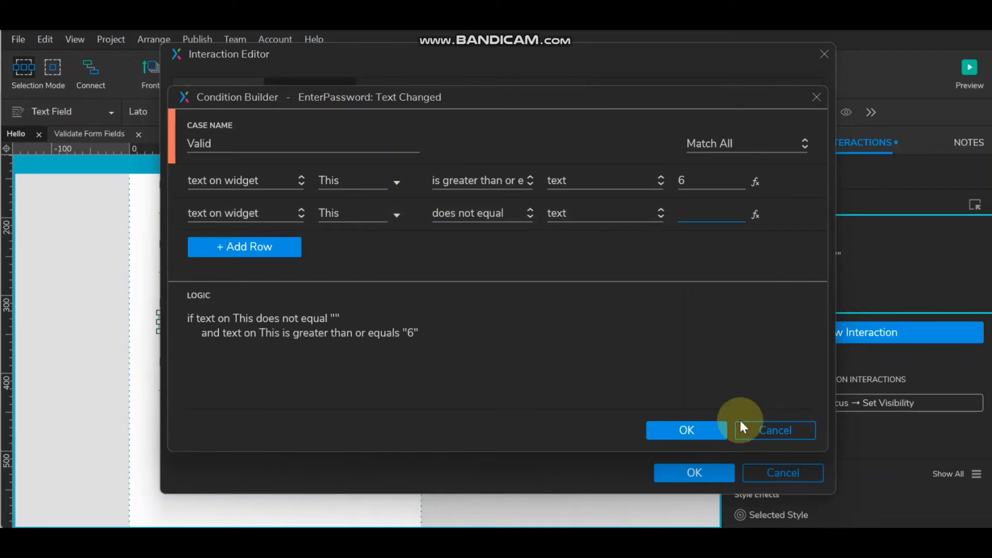
pyautogui.click(683, 428)
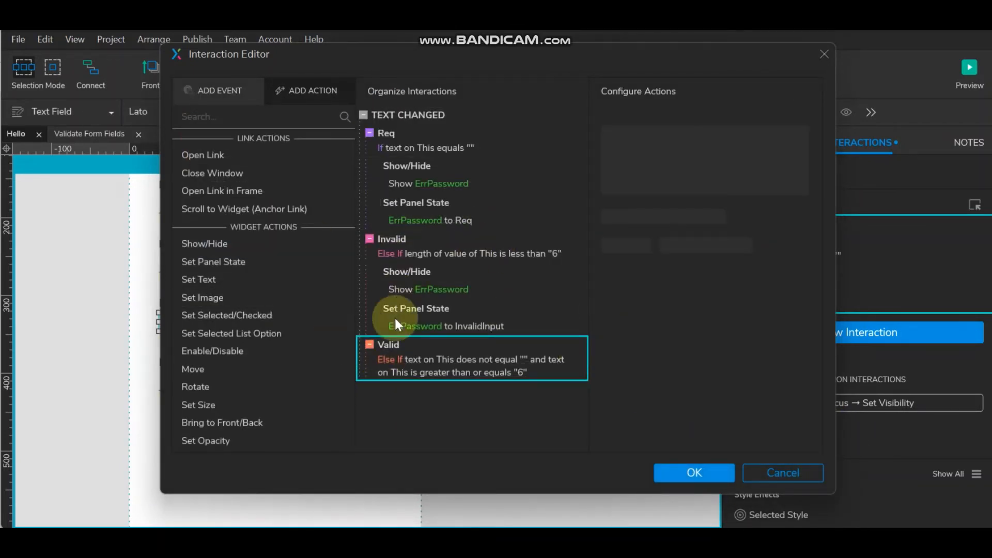
# - Make the Valid case show ValidPassword and hide ErrPassword
pyautogui.click(237, 243)
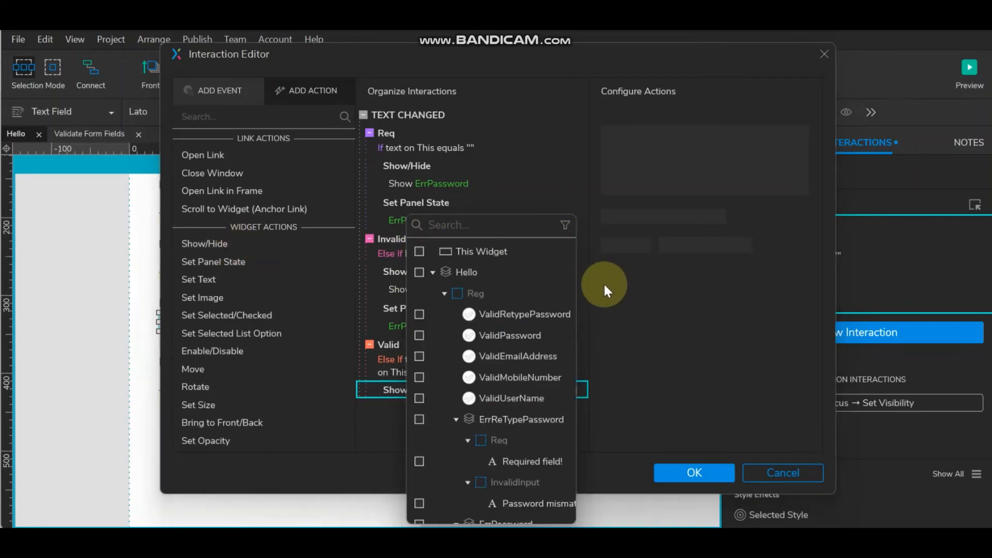
pyautogui.click(419, 335)
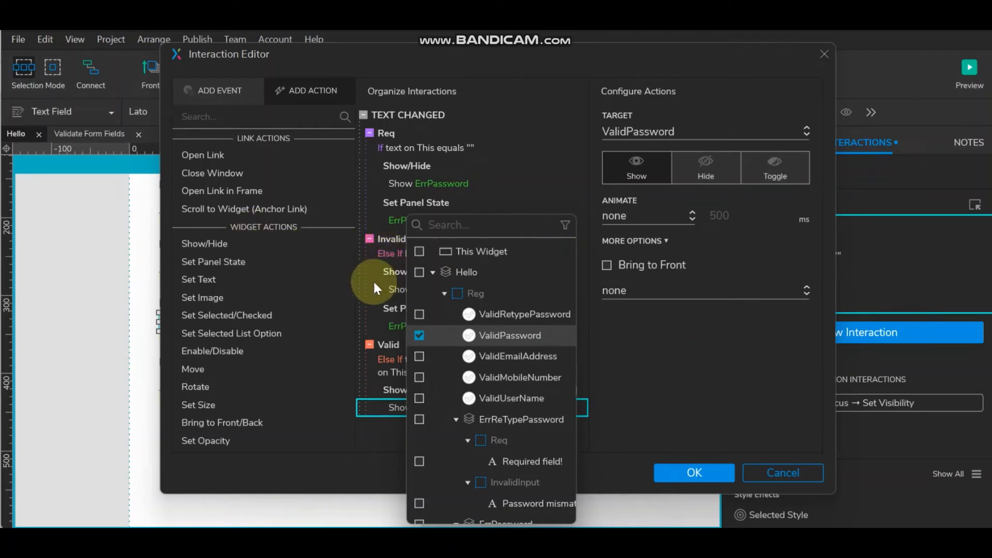
pyautogui.click(394, 273)
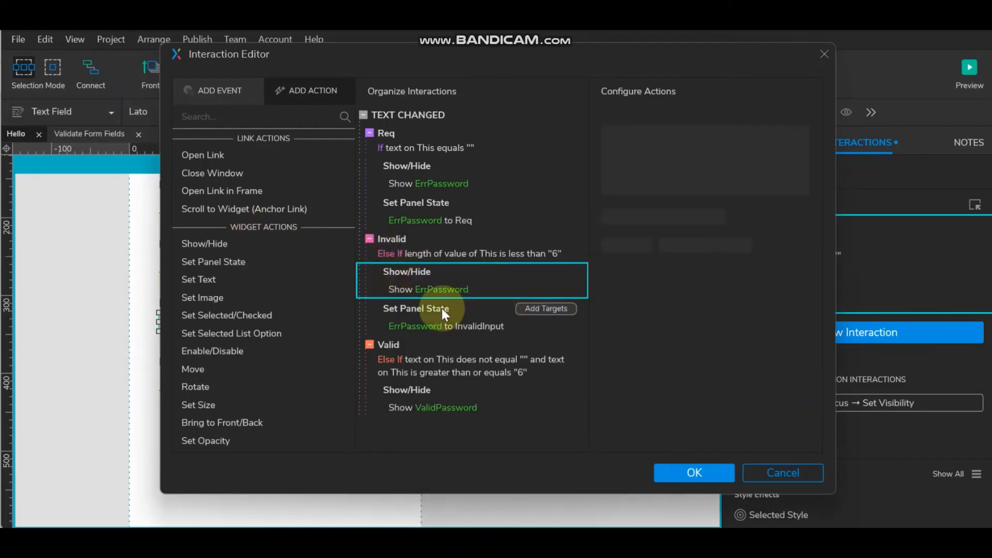
pyautogui.click(410, 388)
pyautogui.hotkey('ctrl', 'v')
pyautogui.scroll(-1, 440, 377)
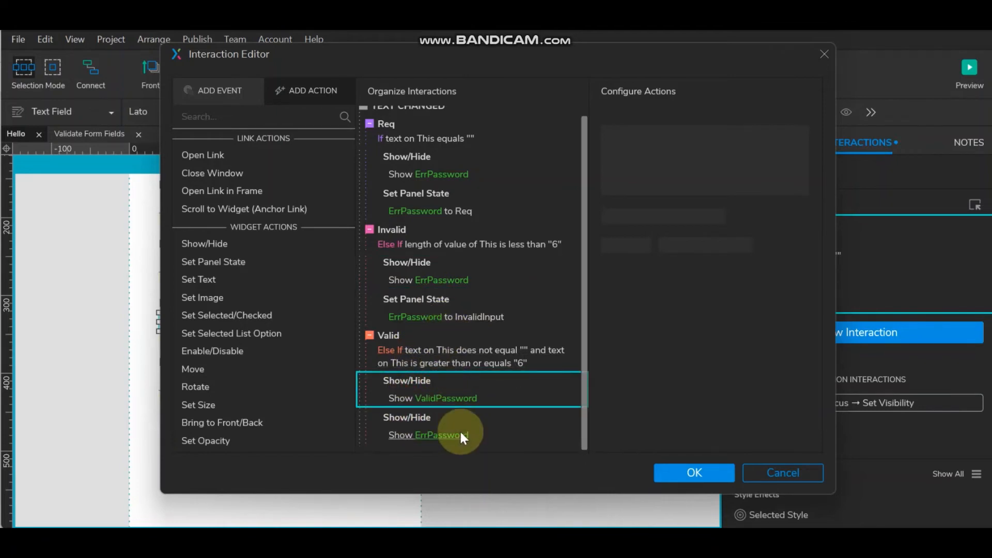
pyautogui.click(439, 433)
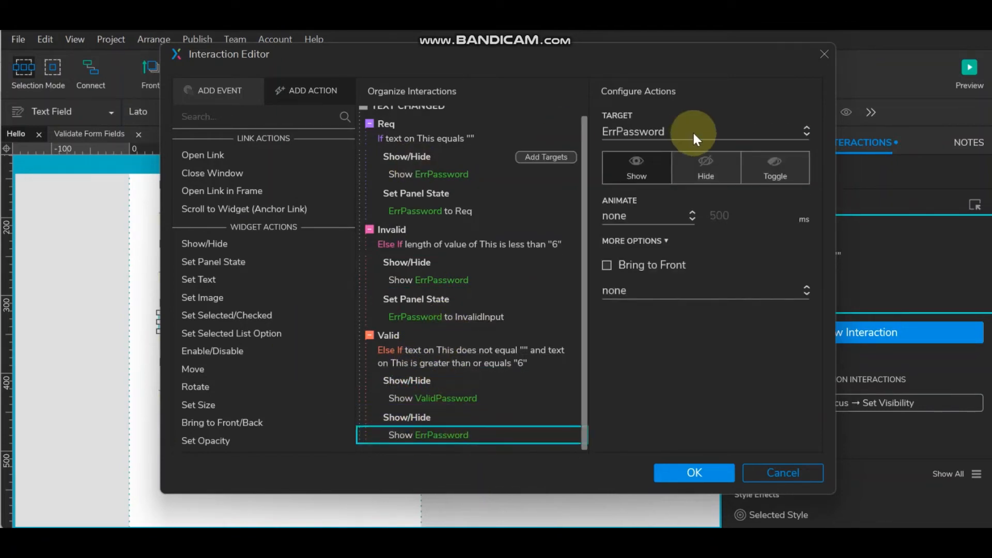
pyautogui.click(705, 161)
# - Add Hide ValidPassword actions to the Invalid and Req cases and save the interactions
pyautogui.click(425, 382)
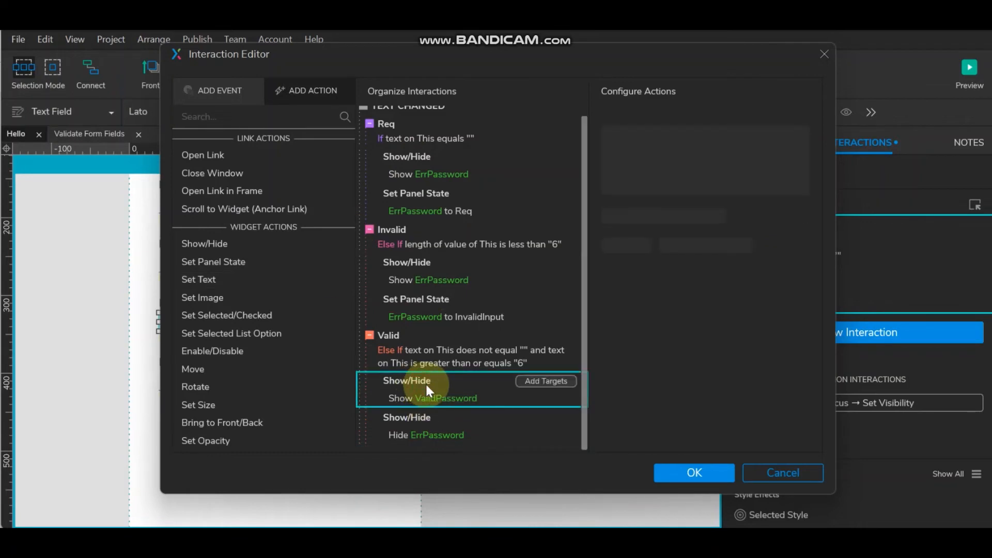
pyautogui.click(417, 301)
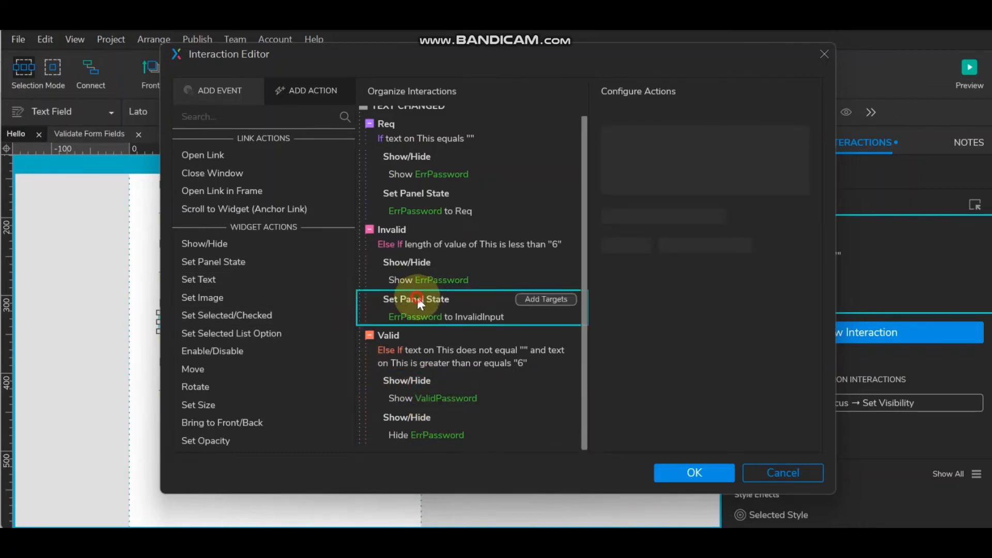
pyautogui.hotkey('ctrl', 'v')
pyautogui.click(425, 351)
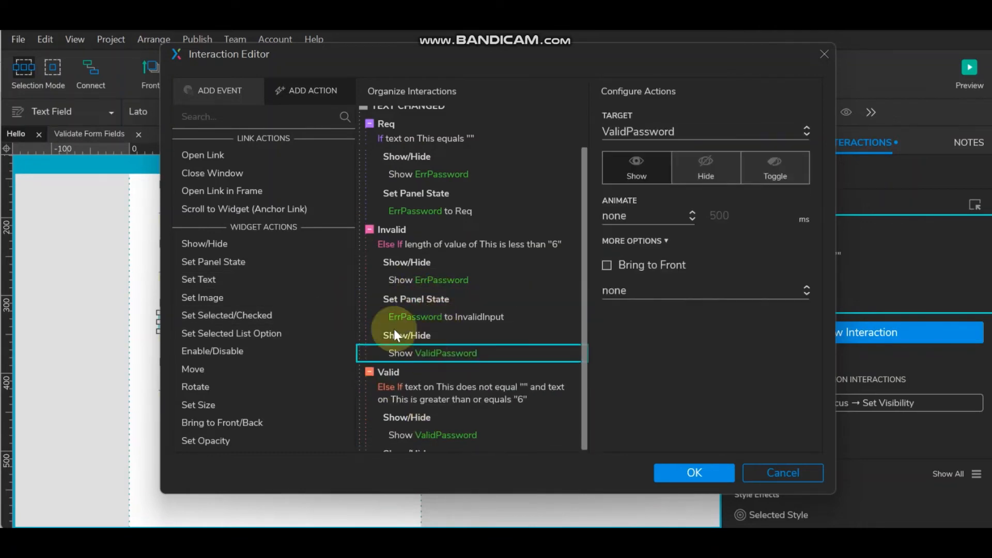
pyautogui.click(711, 171)
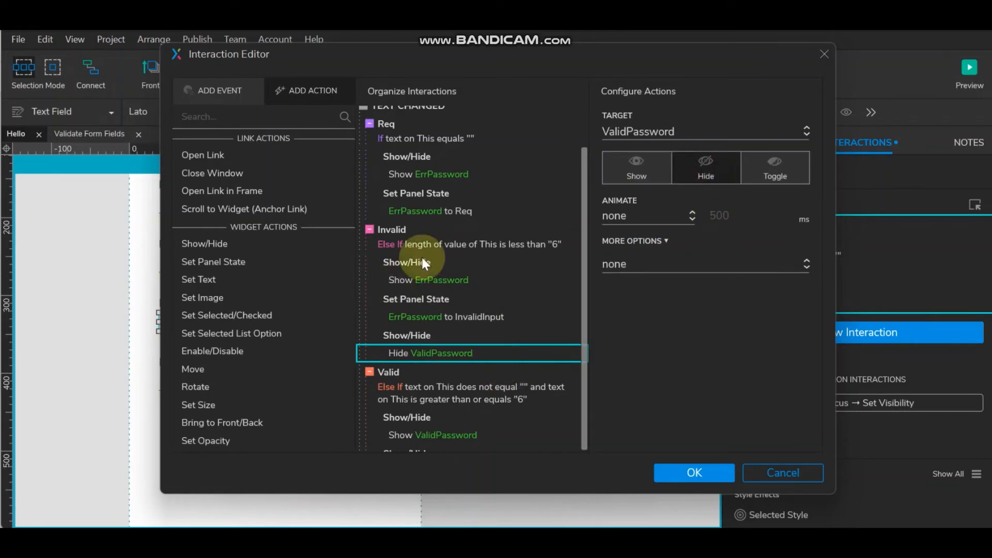
pyautogui.click(408, 195)
pyautogui.hotkey('ctrl', 'v')
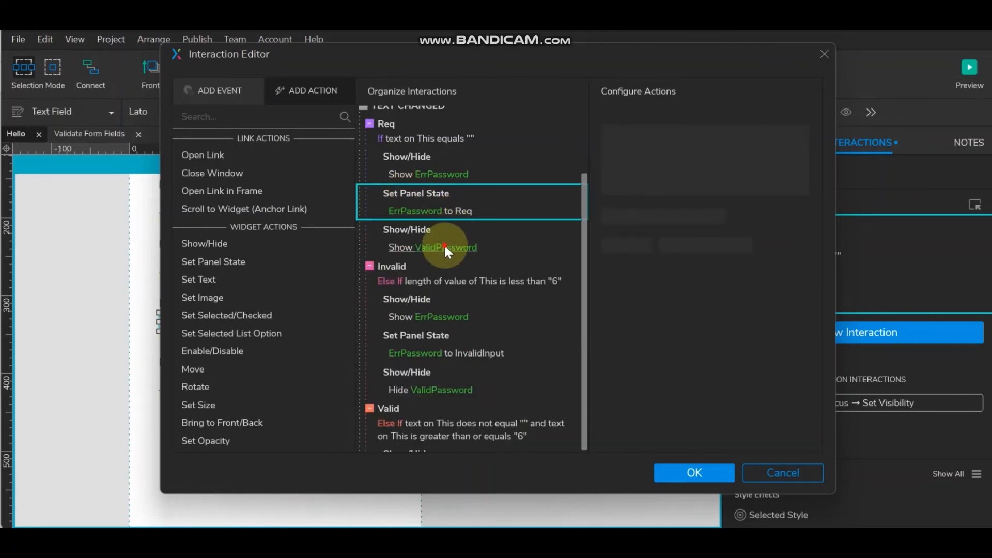
pyautogui.click(445, 246)
pyautogui.click(697, 170)
pyautogui.scroll(1, 494, 389)
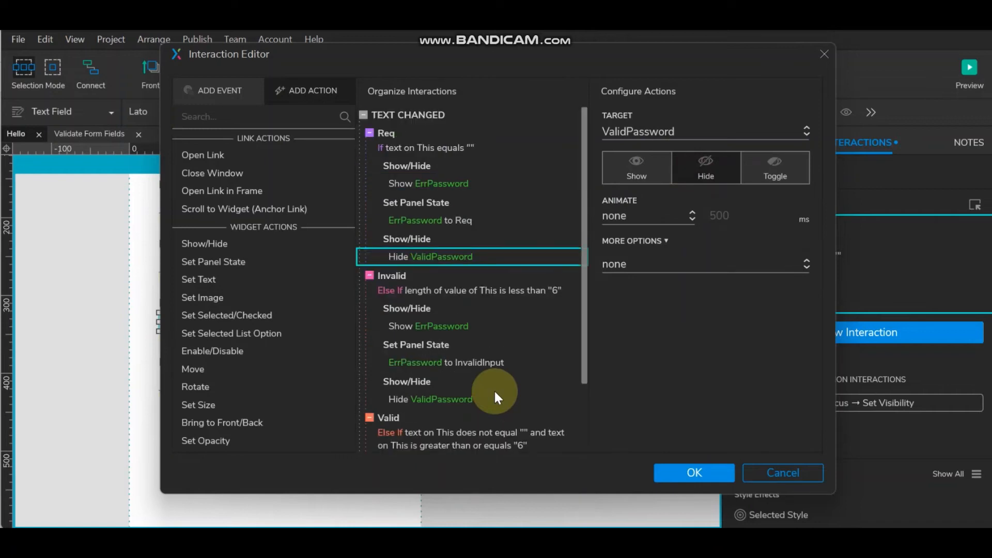
pyautogui.scroll(-3, 494, 388)
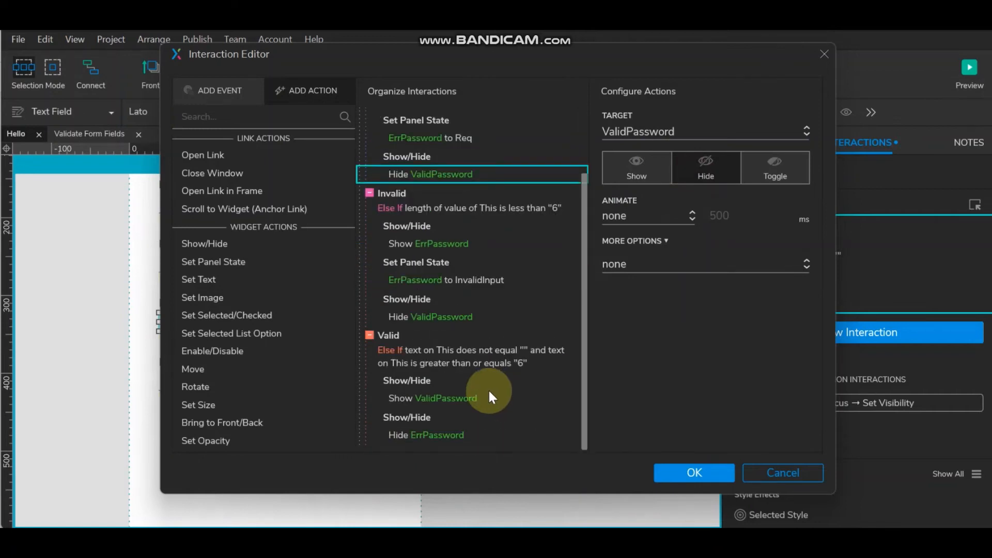
pyautogui.click(692, 471)
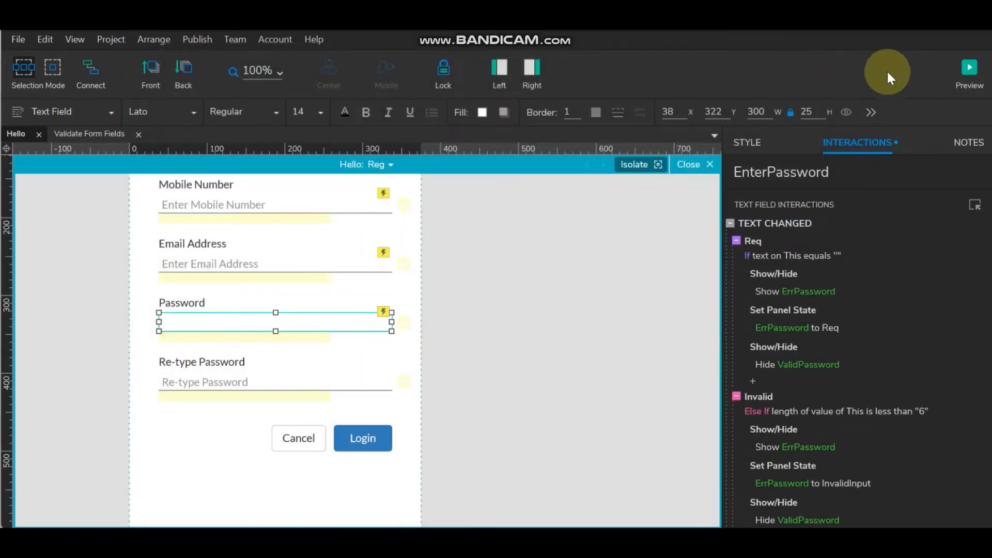
# - In preview, test Password with '123456', a deleted character and the eye toggle, then return to Axure
pyautogui.click(962, 55)
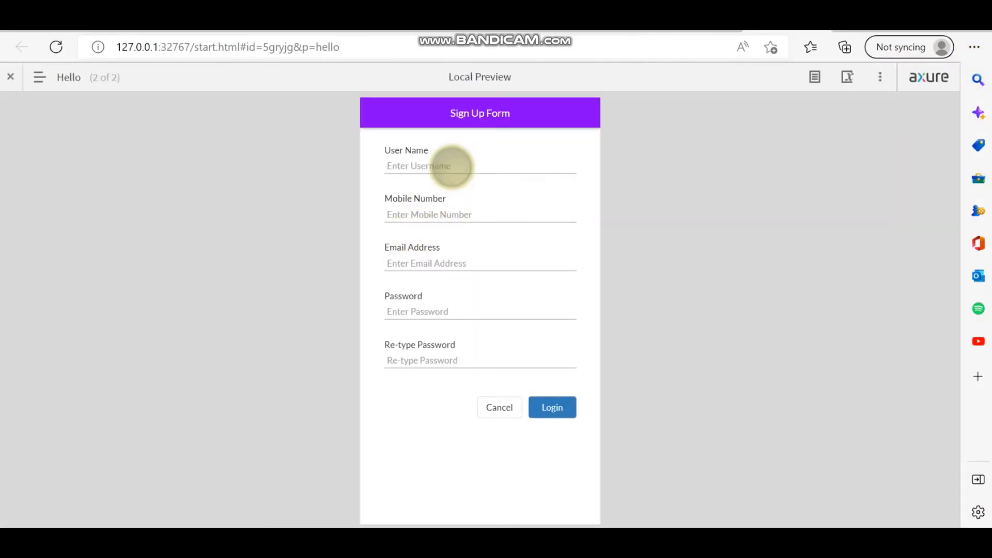
pyautogui.click(492, 310)
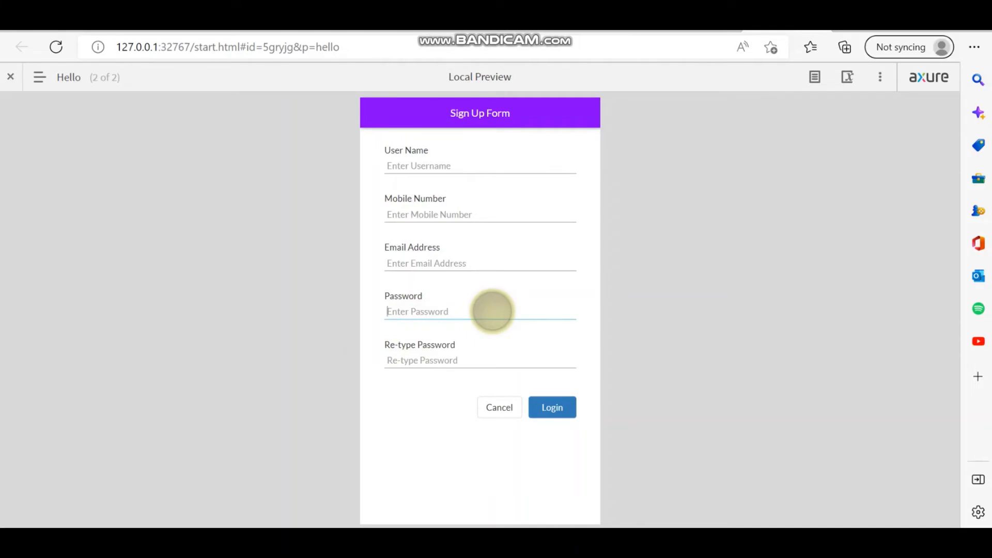
pyautogui.write('1')
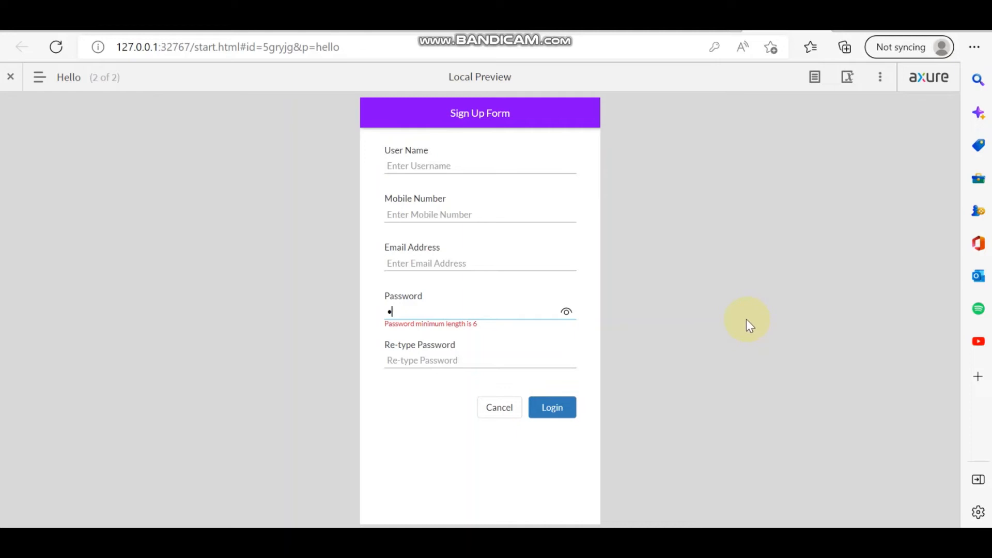
pyautogui.write('23456')
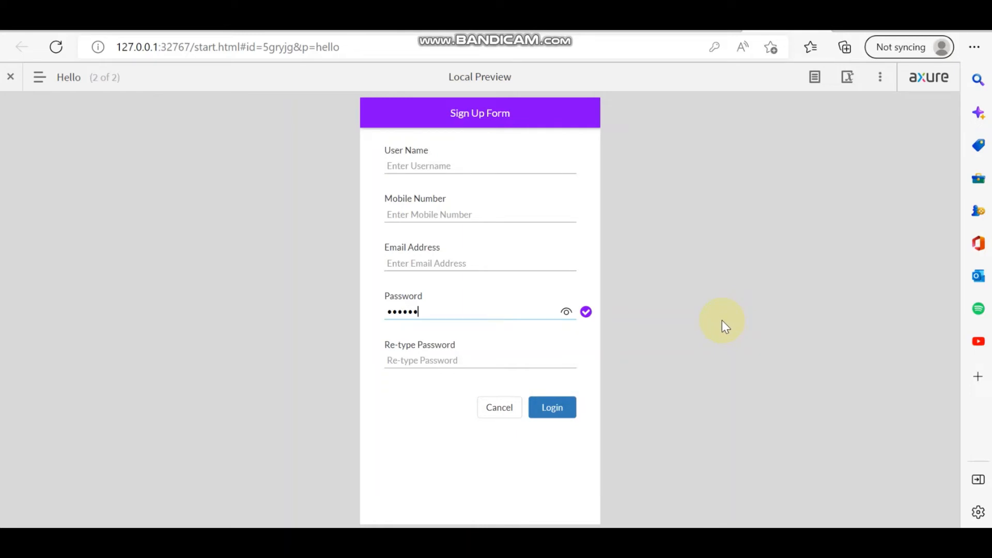
pyautogui.press('BackSpace')
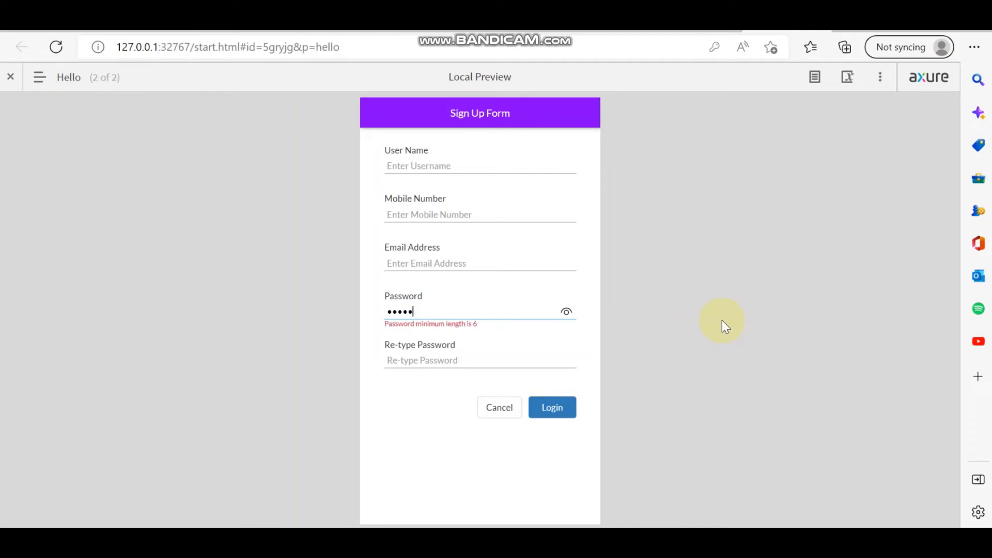
pyautogui.write('123456')
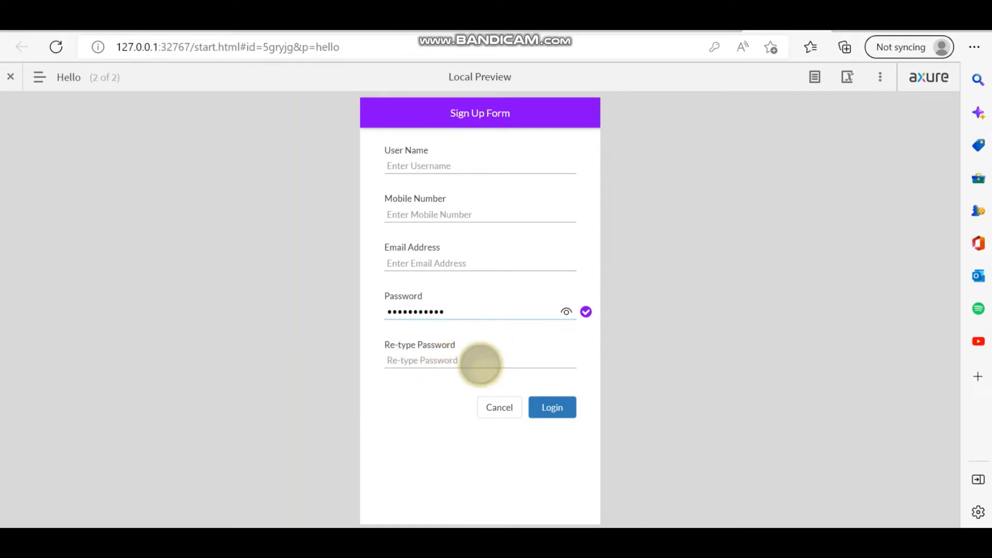
pyautogui.click(566, 314)
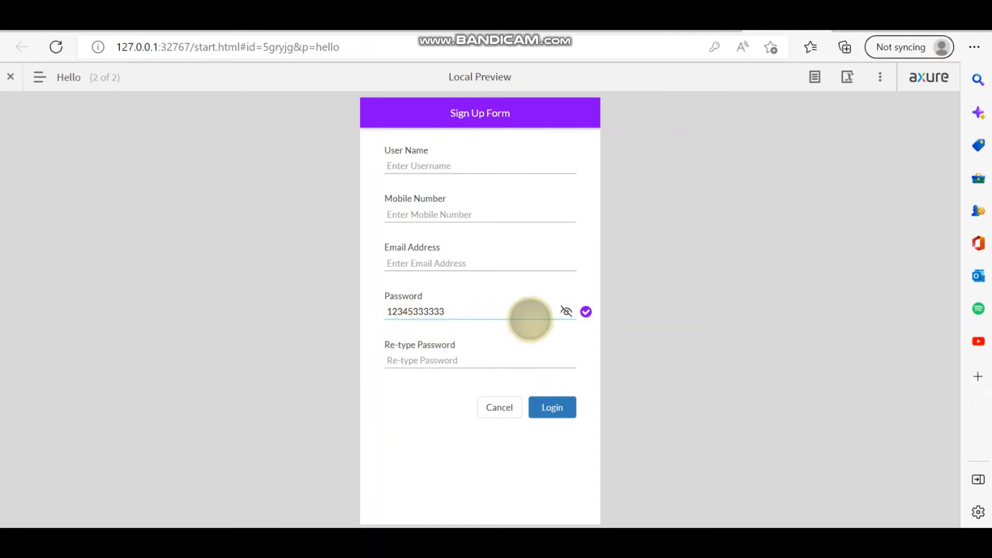
pyautogui.click(566, 316)
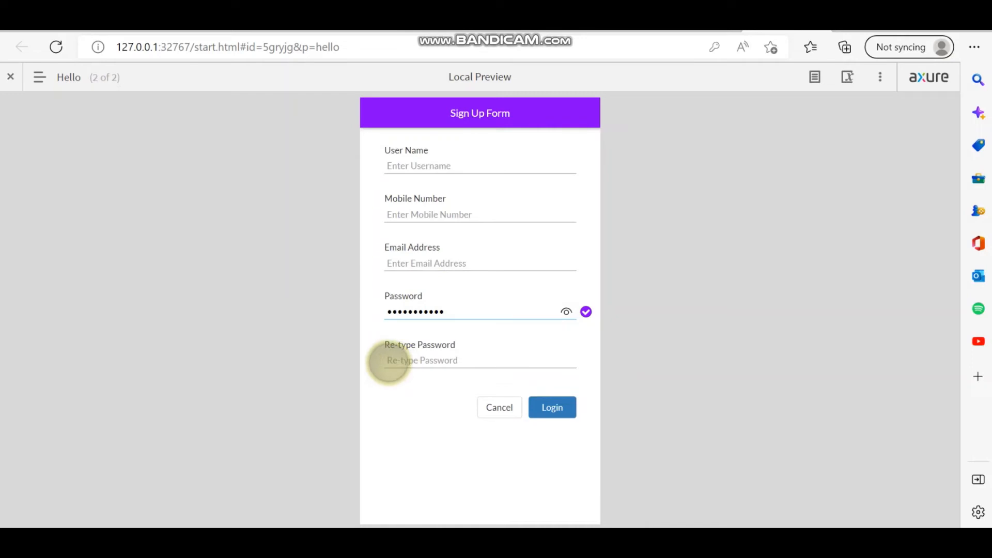
pyautogui.hotkey('alt', 'Tab')
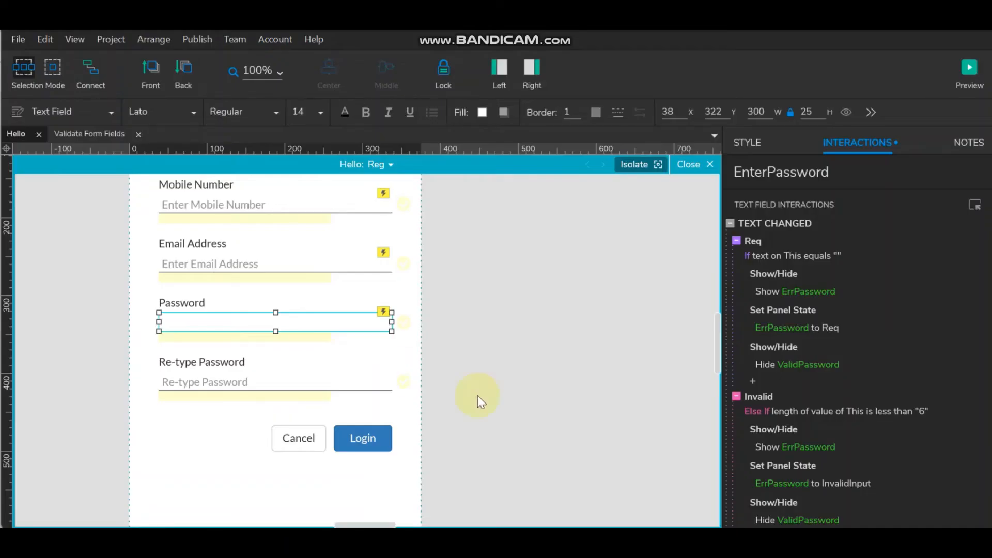
# - Give the Re-type Password field a Text Changed show action as a Req case conditioned on empty text
pyautogui.click(229, 383)
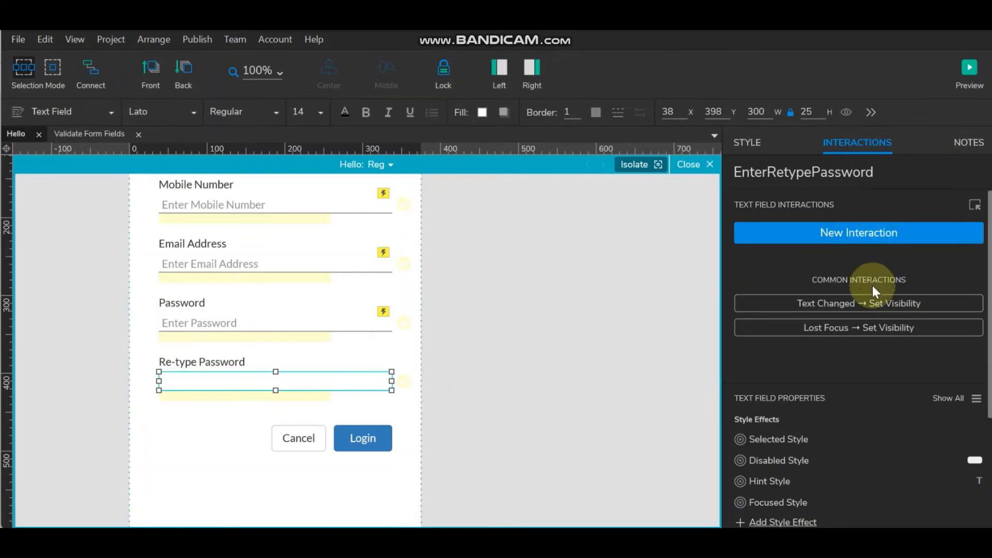
pyautogui.click(872, 305)
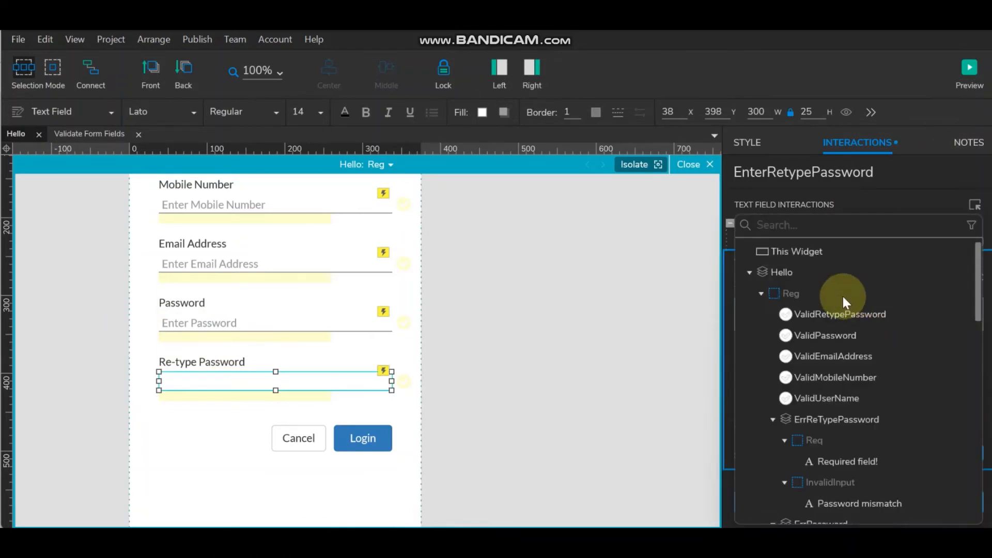
pyautogui.click(806, 251)
pyautogui.click(975, 436)
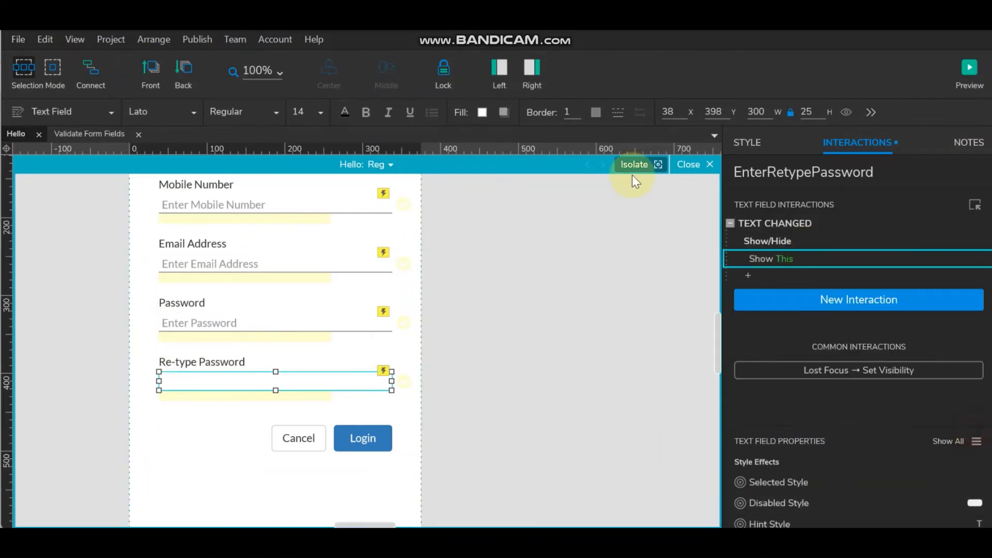
pyautogui.doubleClick(798, 221)
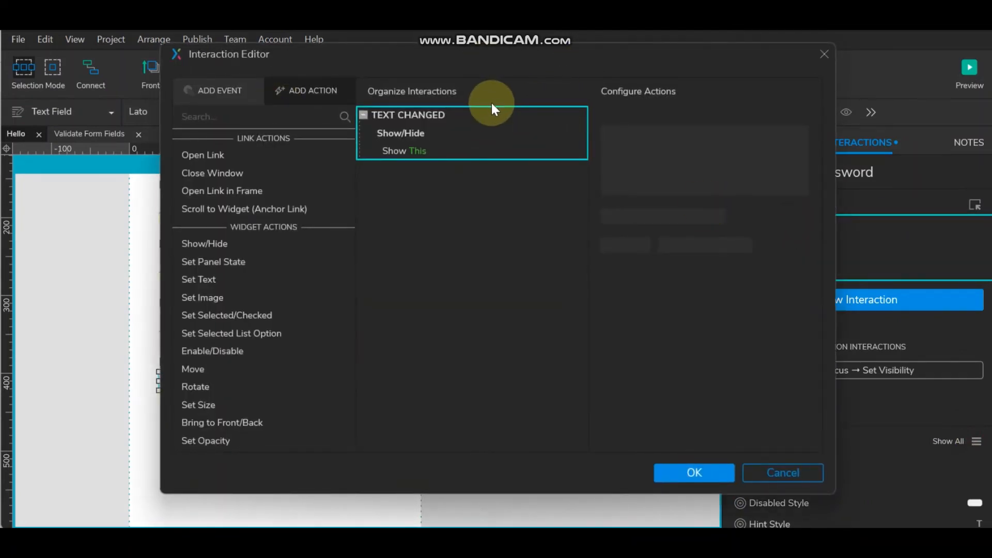
pyautogui.click(542, 116)
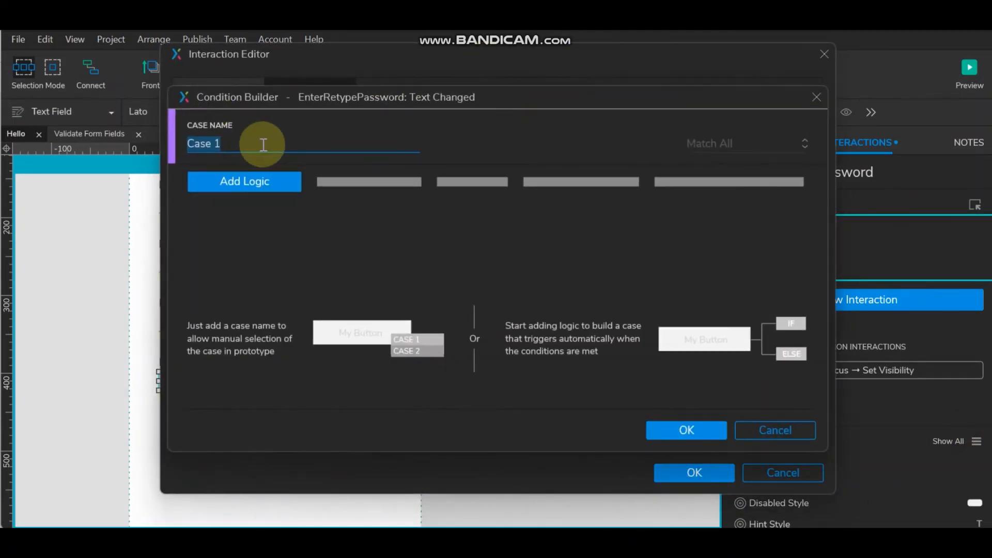
pyautogui.write('Req')
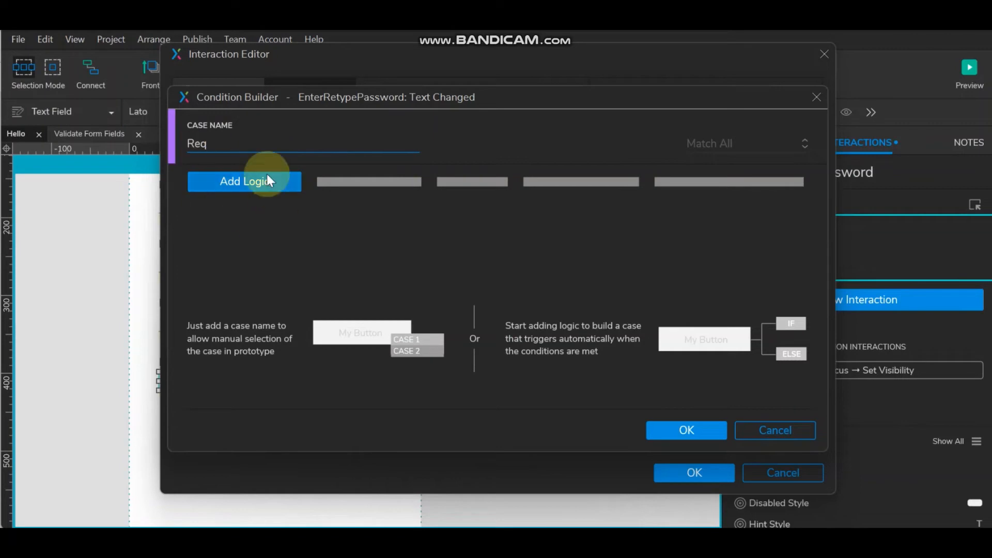
pyautogui.click(266, 178)
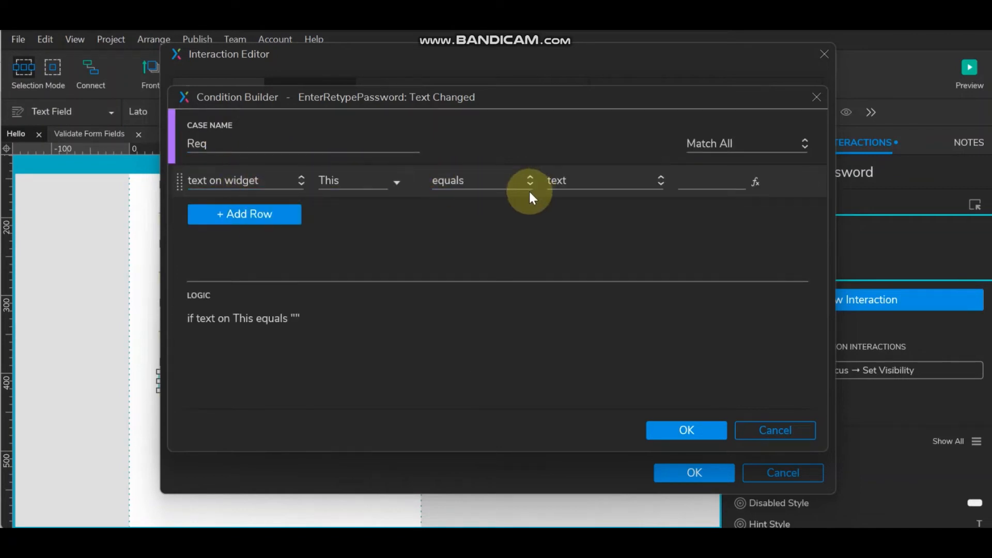
pyautogui.click(692, 430)
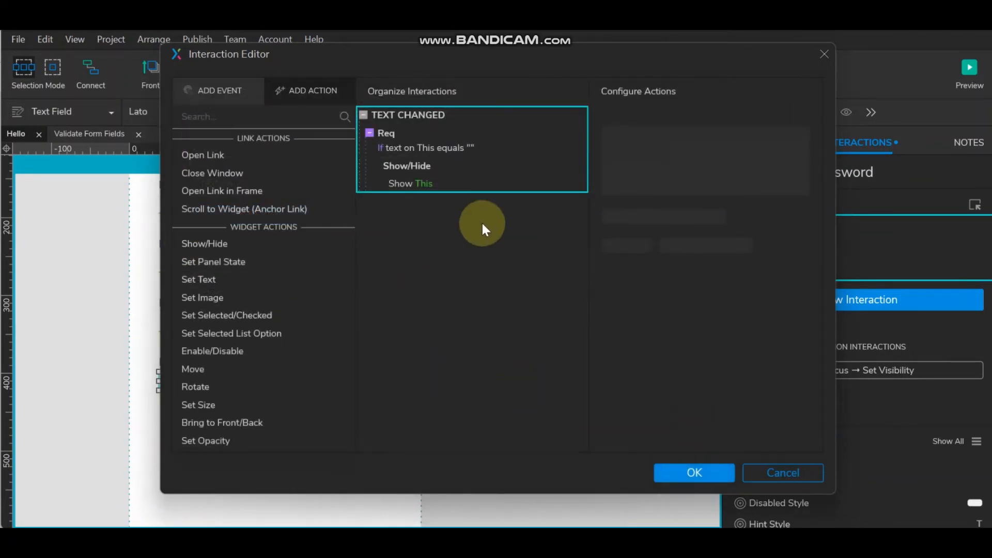
# - Make the Req case show ErrReTypePassword and set its panel state to Req
pyautogui.click(412, 183)
pyautogui.click(628, 133)
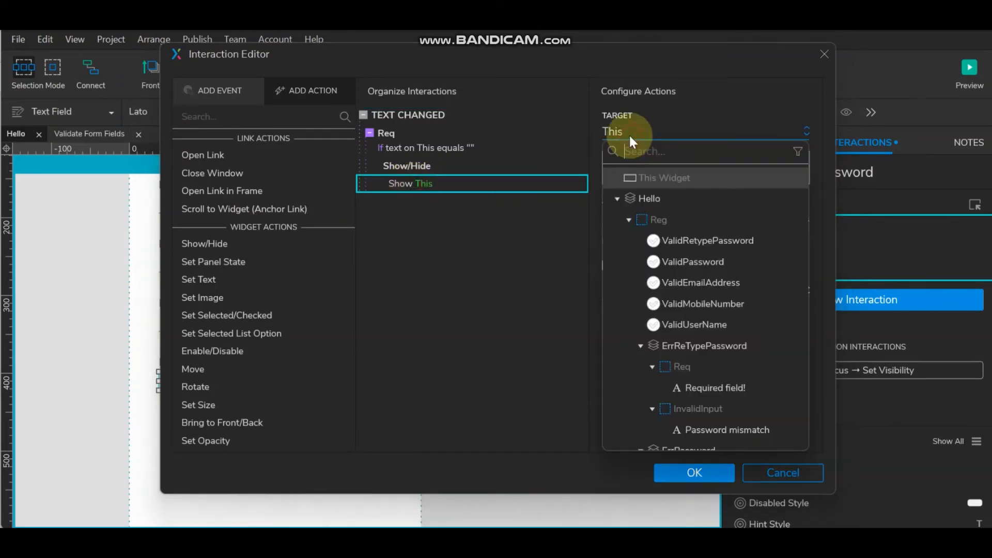
pyautogui.click(690, 346)
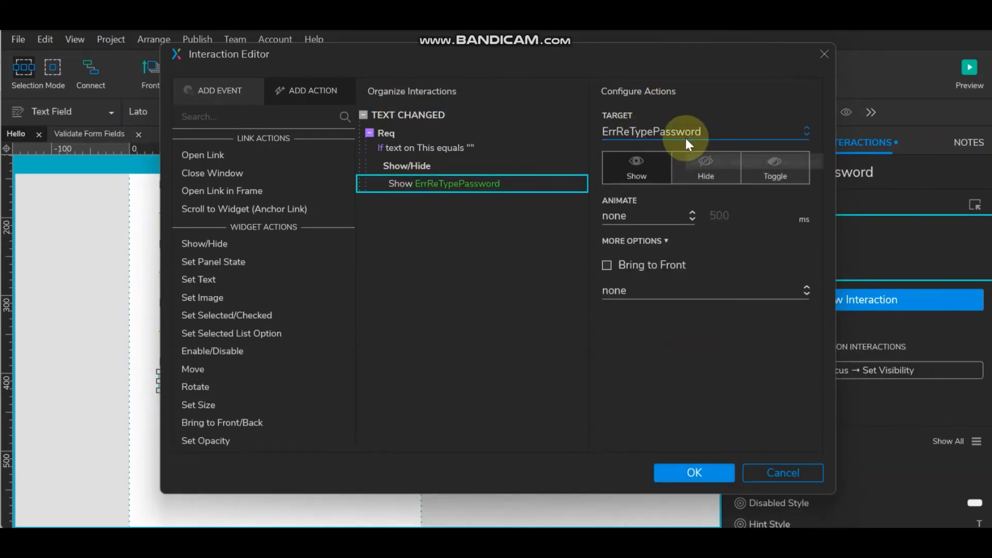
pyautogui.click(210, 262)
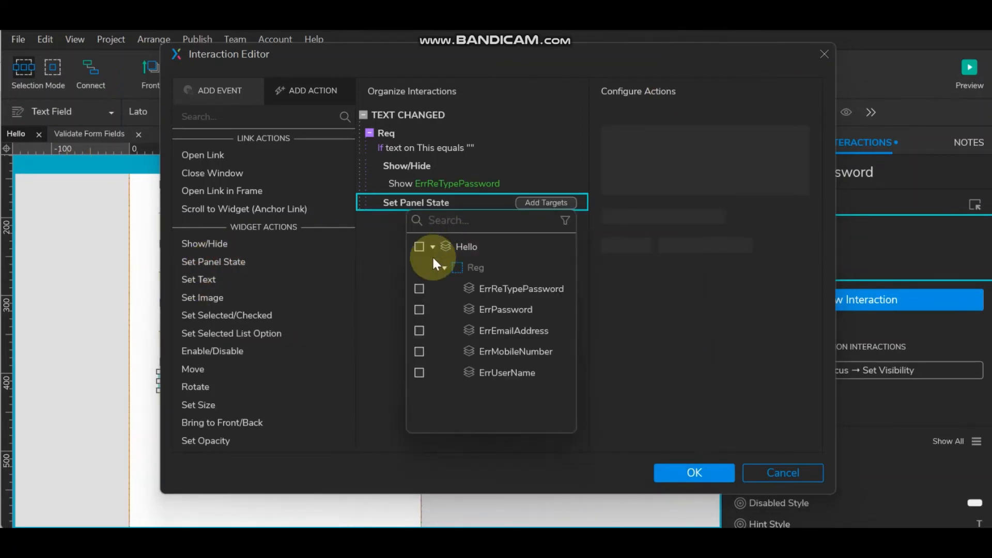
pyautogui.click(419, 288)
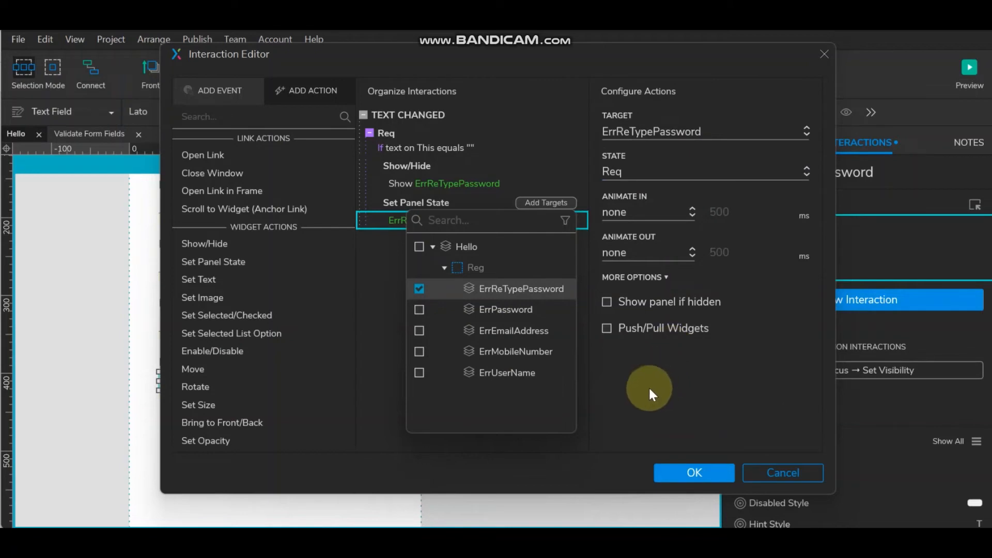
pyautogui.click(644, 365)
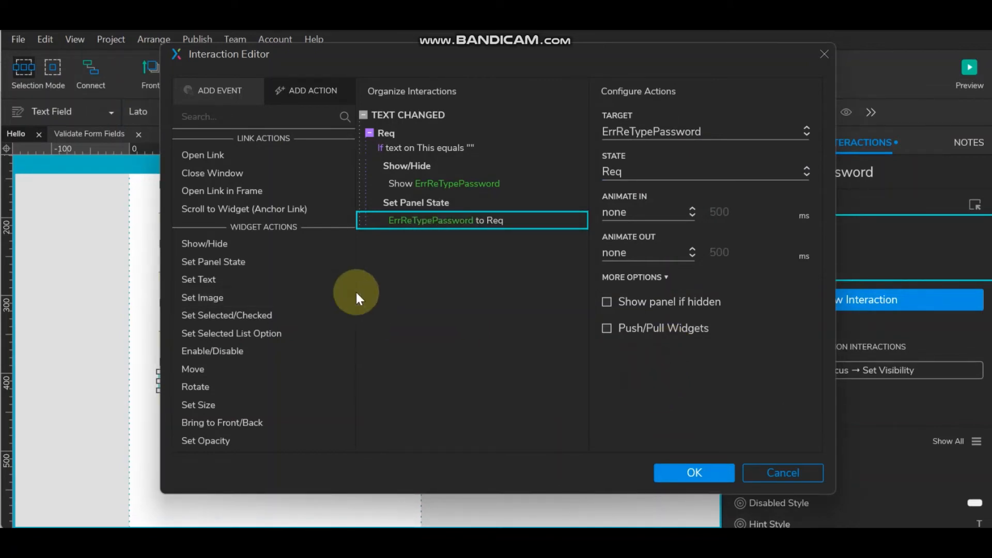
pyautogui.click(550, 116)
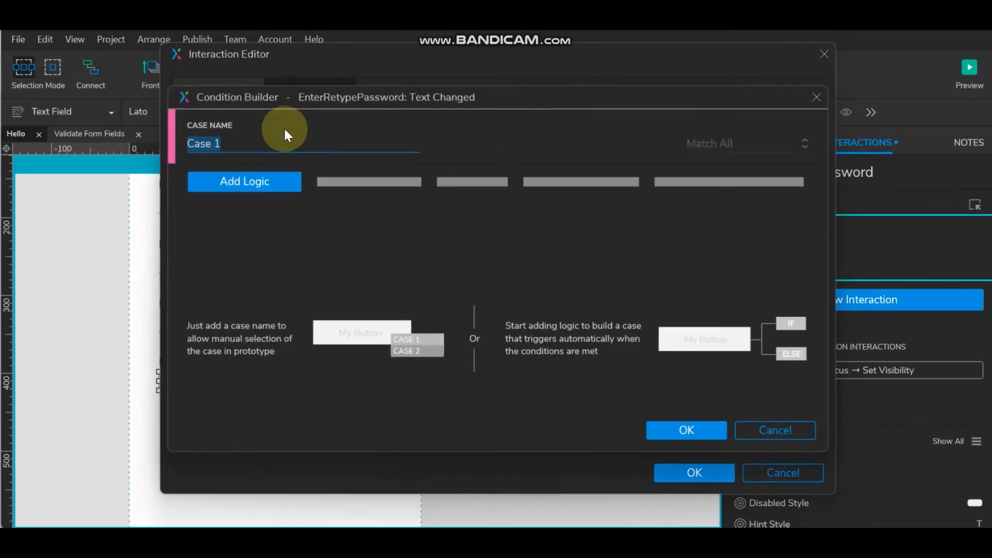
# - Name the new case Invalid, add its condition, and save the interaction
pyautogui.write('In')
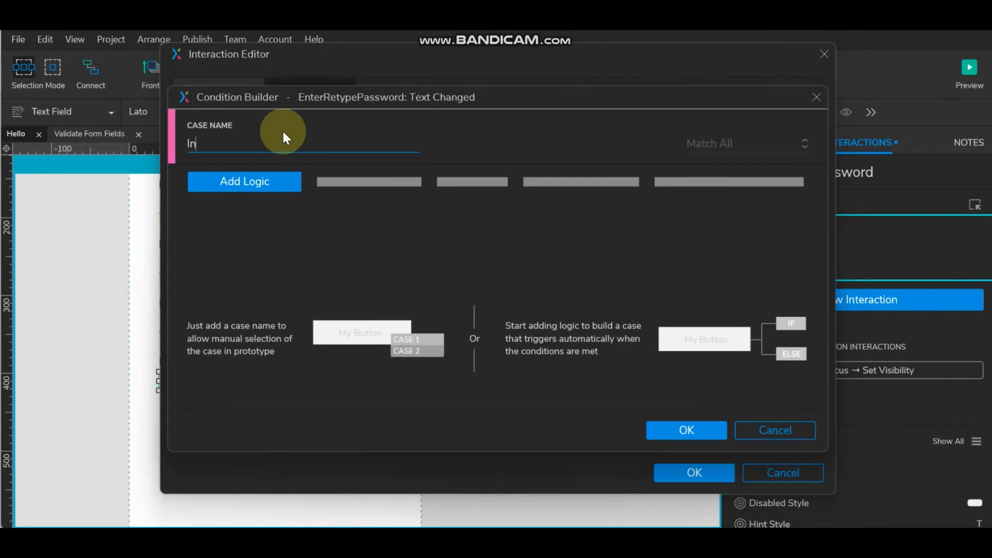
pyautogui.write('valid')
pyautogui.click(265, 182)
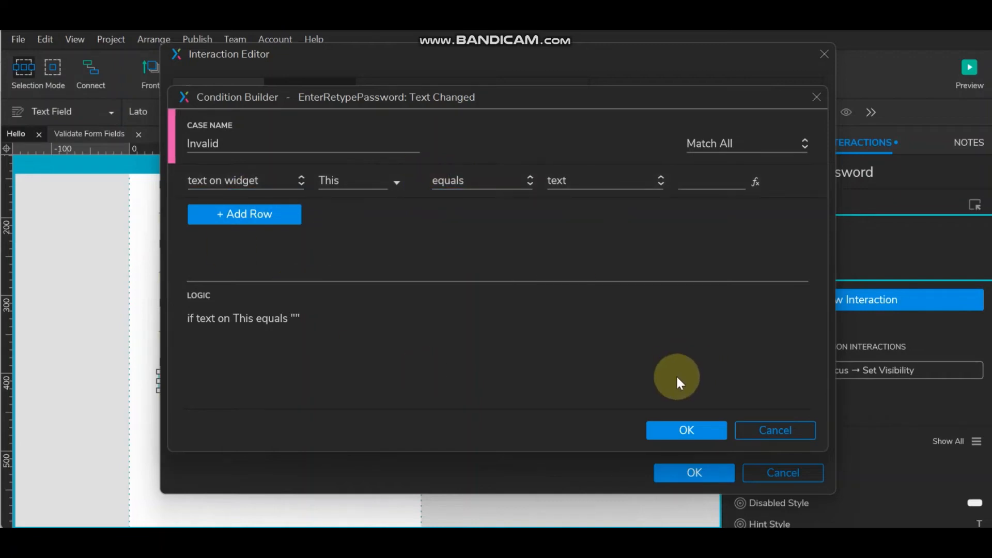
pyautogui.click(683, 428)
pyautogui.click(693, 472)
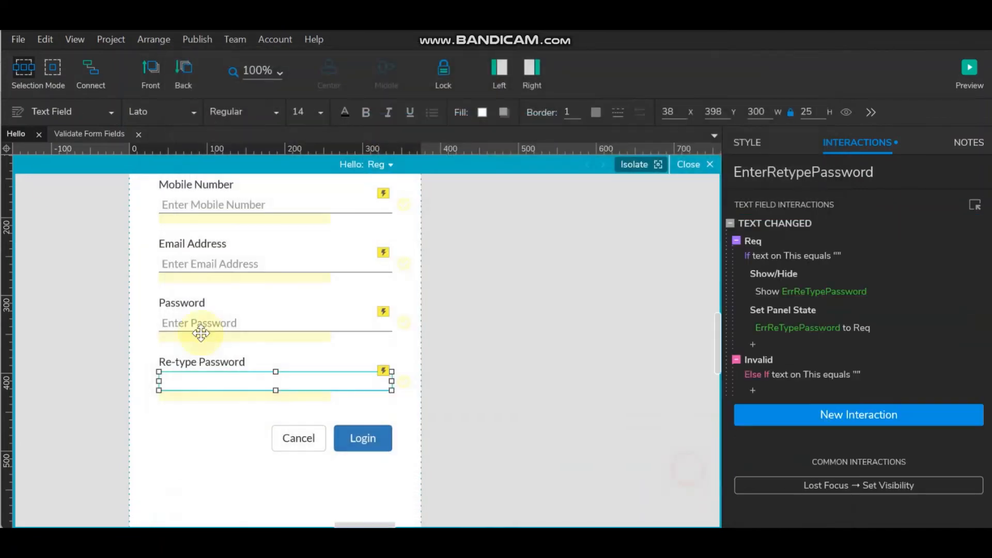
# - Check the Password field's name EnterPassword, then reopen the Re-type Password Invalid case's condition
pyautogui.click(315, 315)
pyautogui.moveTo(869, 170); pyautogui.dragTo(533, 169)
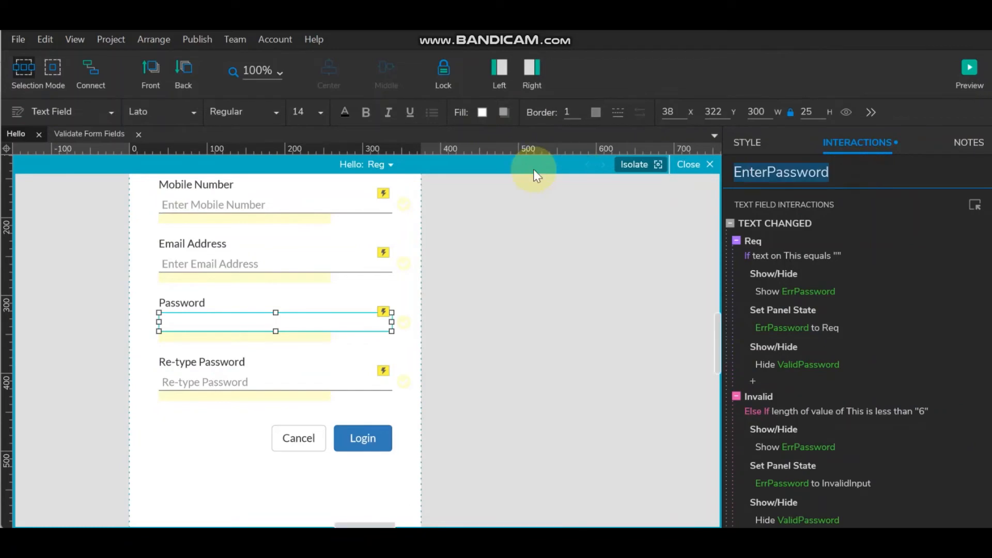
pyautogui.click(449, 316)
pyautogui.click(354, 327)
pyautogui.moveTo(859, 174); pyautogui.dragTo(553, 175)
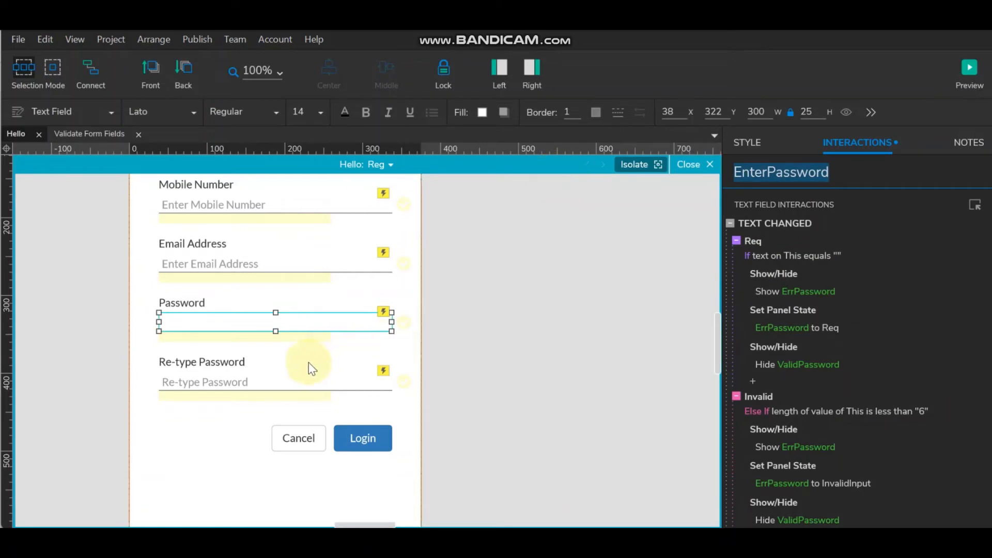
pyautogui.click(288, 381)
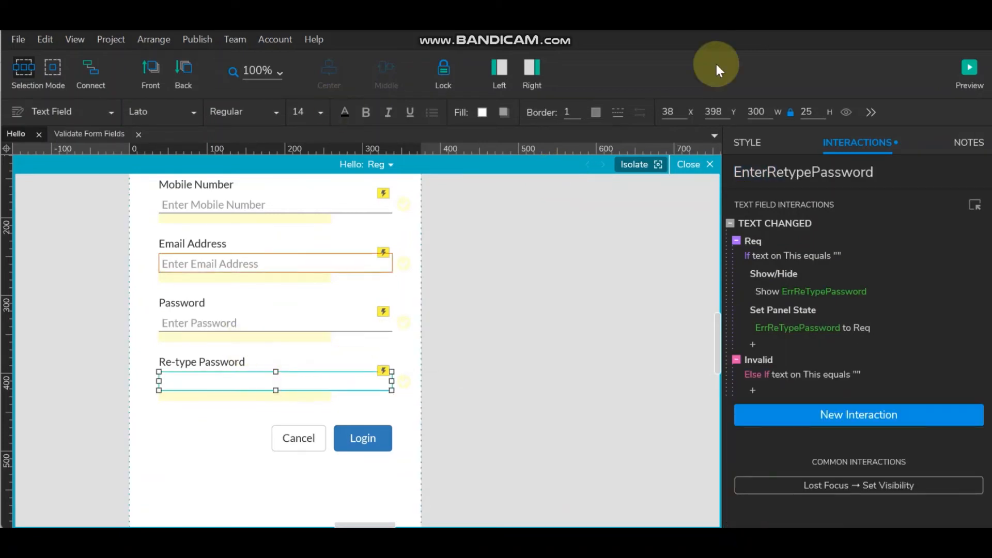
pyautogui.doubleClick(774, 221)
pyautogui.doubleClick(405, 254)
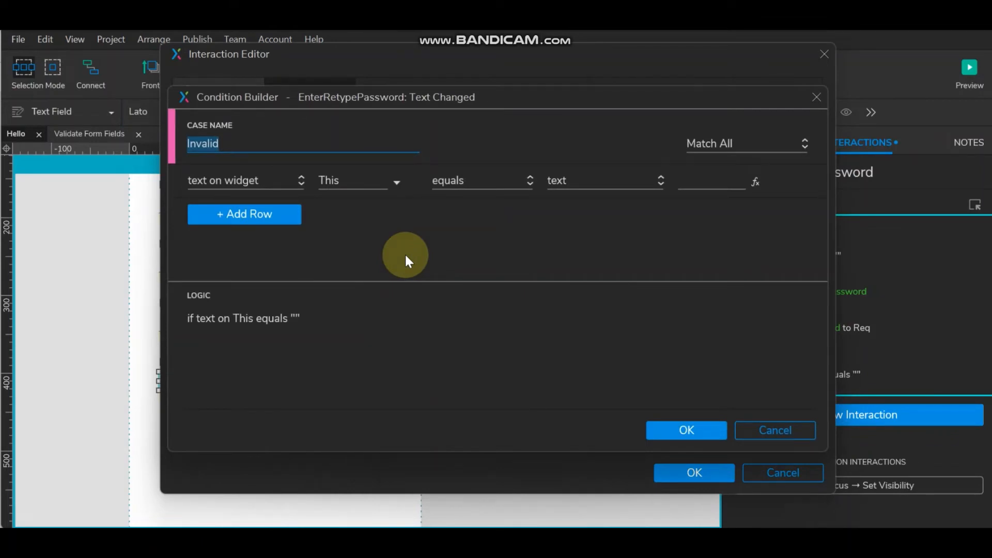
# - Set the Invalid condition to compare against the text on widget EnterPassword
pyautogui.click(589, 184)
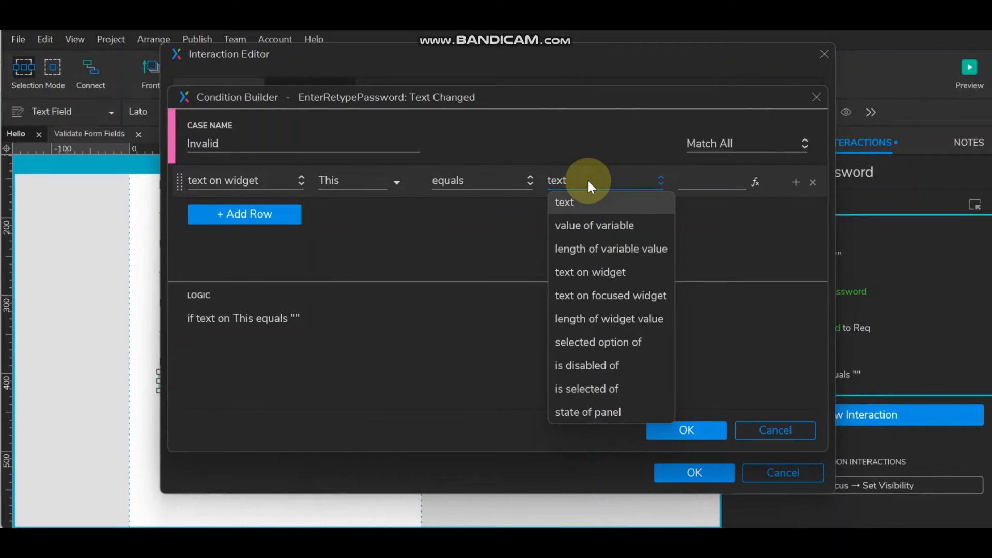
pyautogui.click(599, 273)
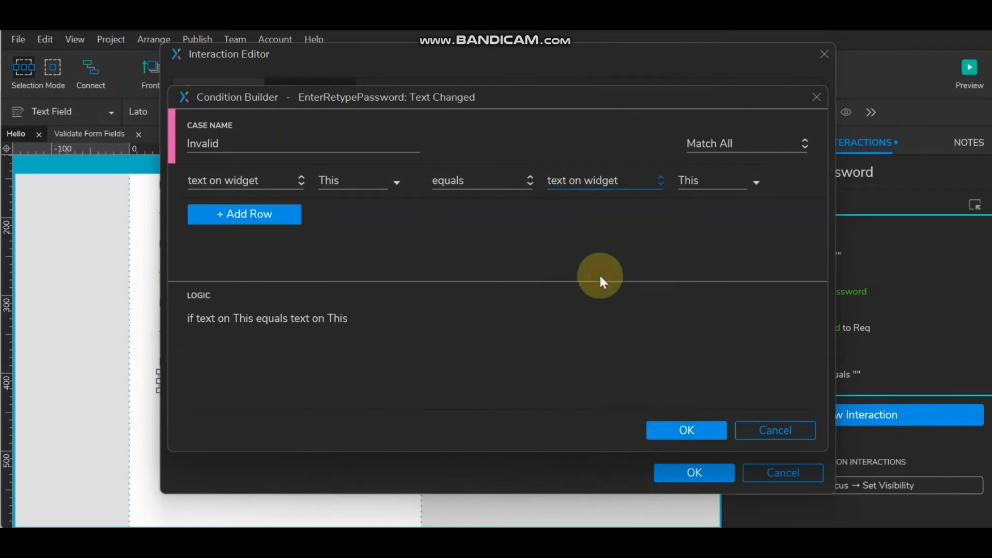
pyautogui.click(754, 182)
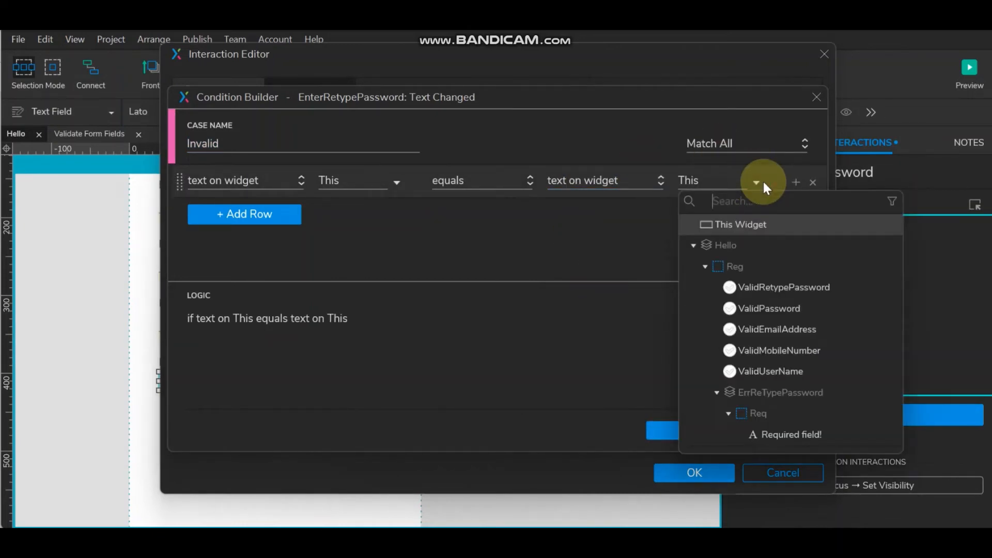
pyautogui.click(726, 221)
pyautogui.click(729, 189)
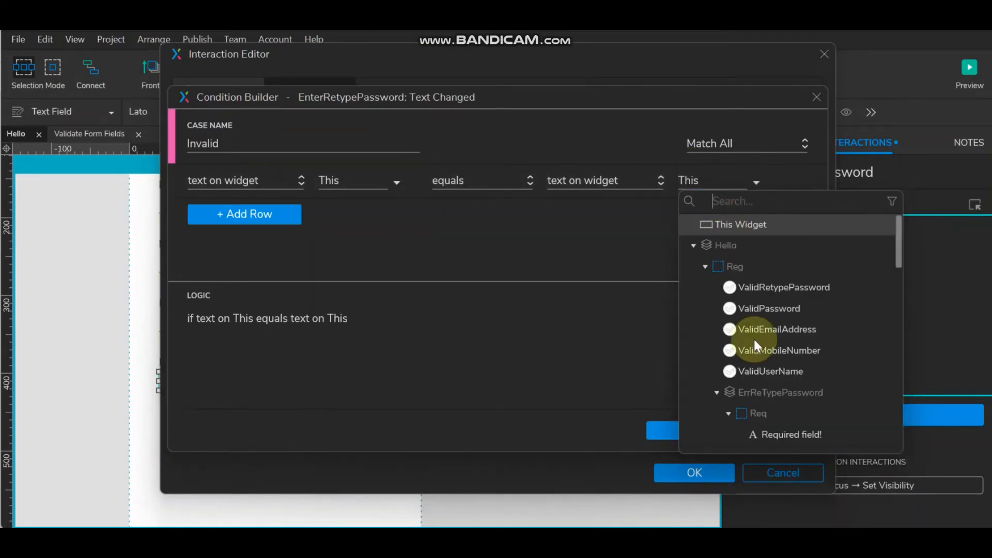
pyautogui.scroll(-5, 769, 428)
pyautogui.scroll(5, 769, 430)
pyautogui.click(765, 208)
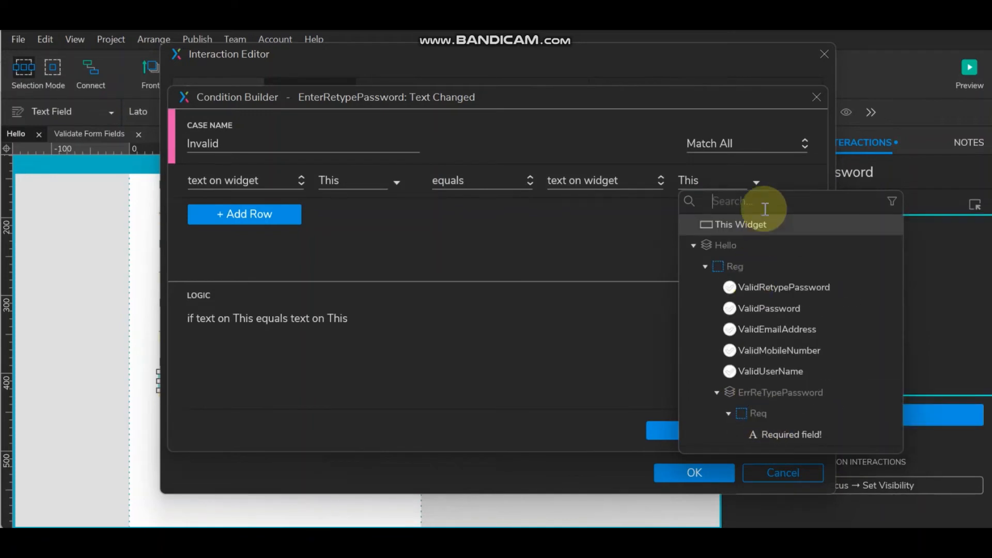
pyautogui.write('EnterPassword')
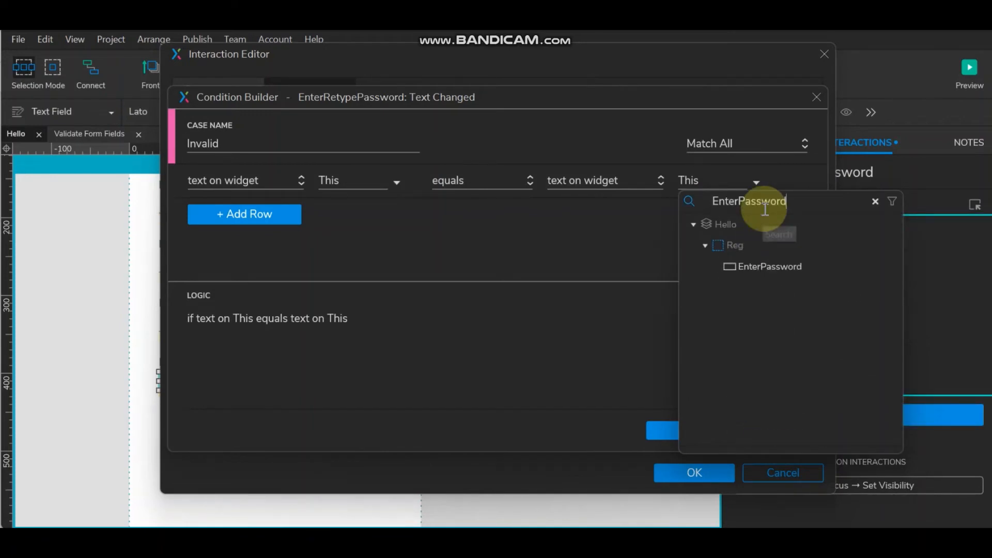
pyautogui.click(766, 265)
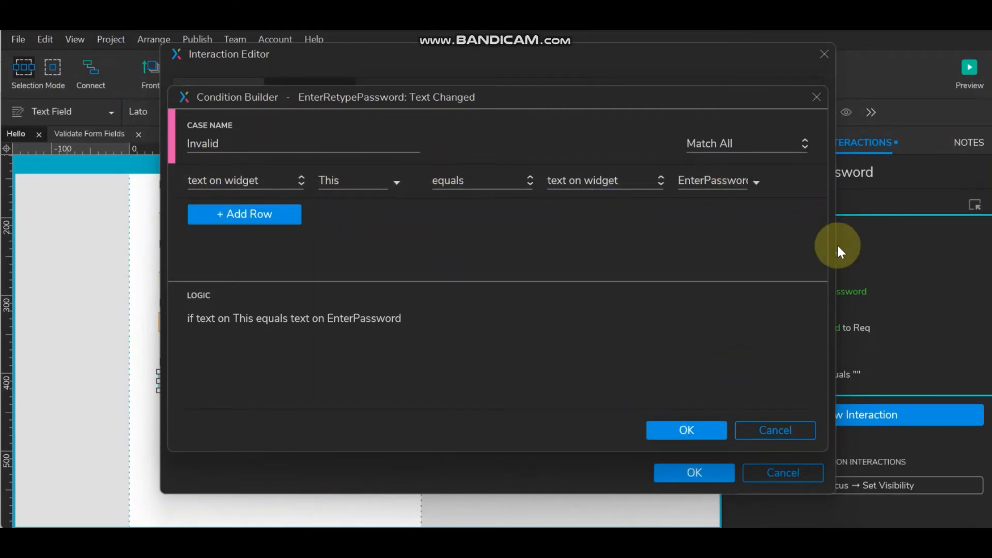
# - Change the comparison operator to 'does not equal' and confirm the condition
pyautogui.click(506, 182)
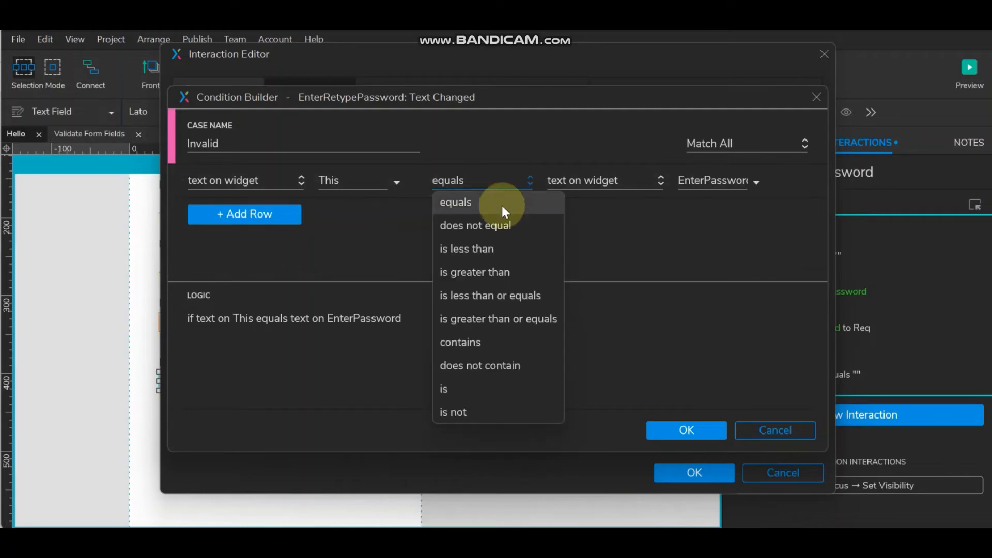
pyautogui.click(500, 223)
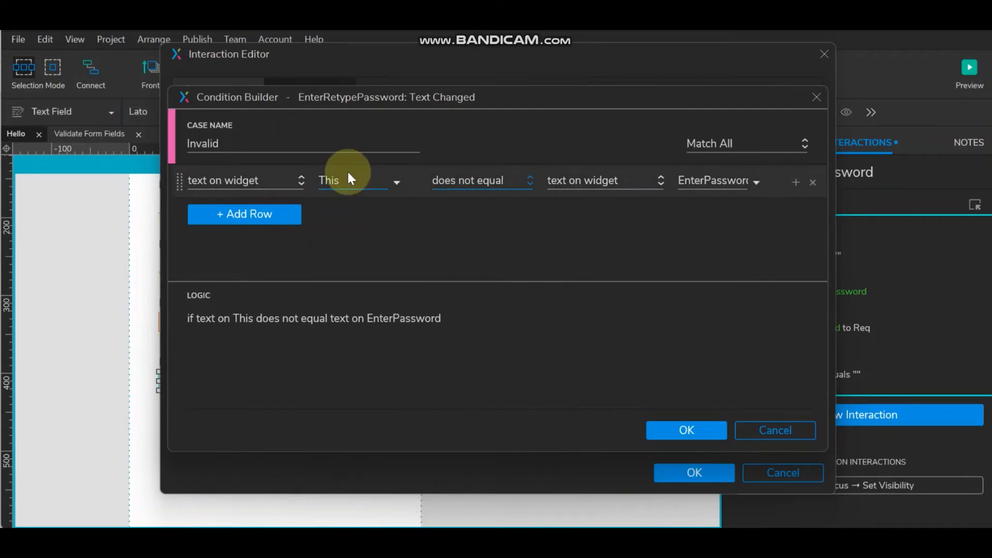
pyautogui.click(508, 182)
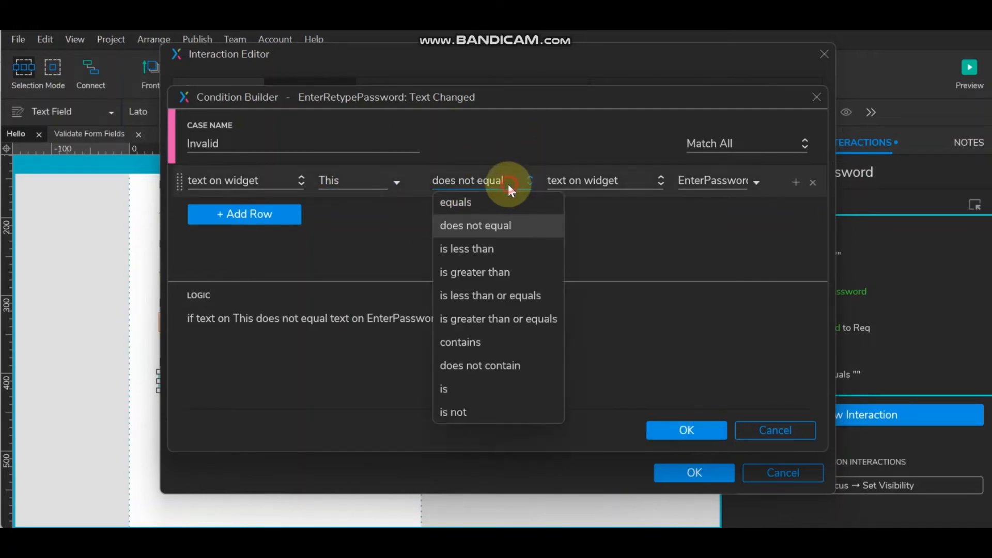
pyautogui.click(490, 201)
pyautogui.click(498, 184)
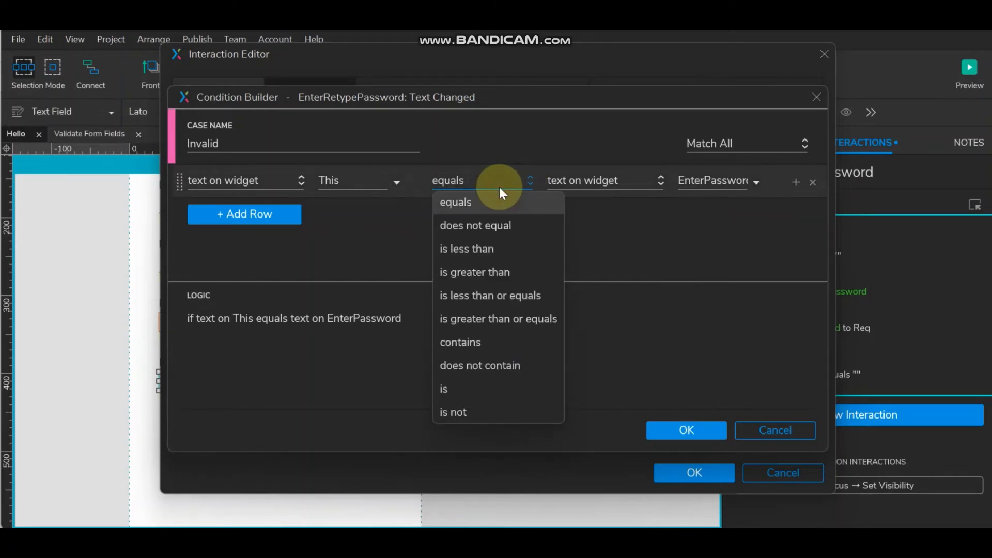
pyautogui.click(495, 226)
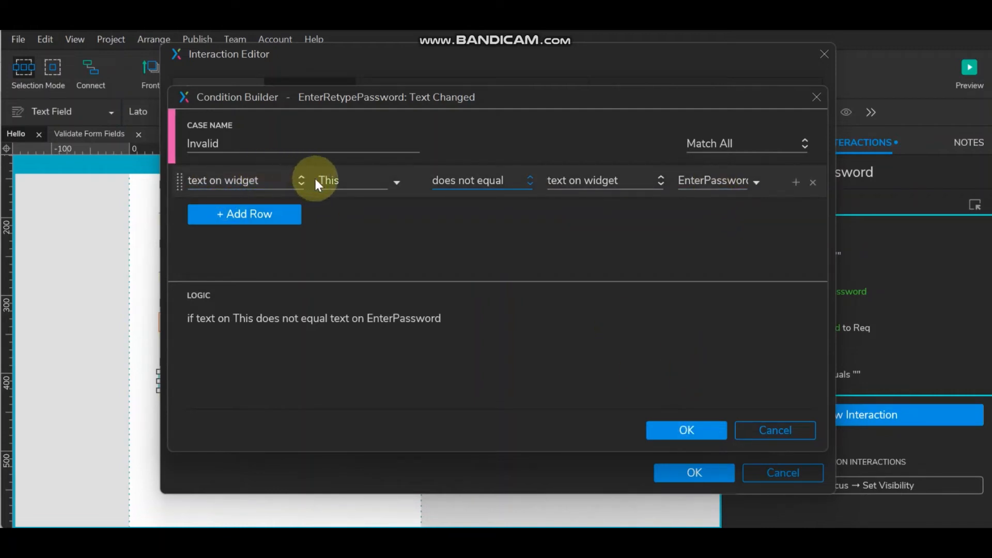
pyautogui.click(698, 430)
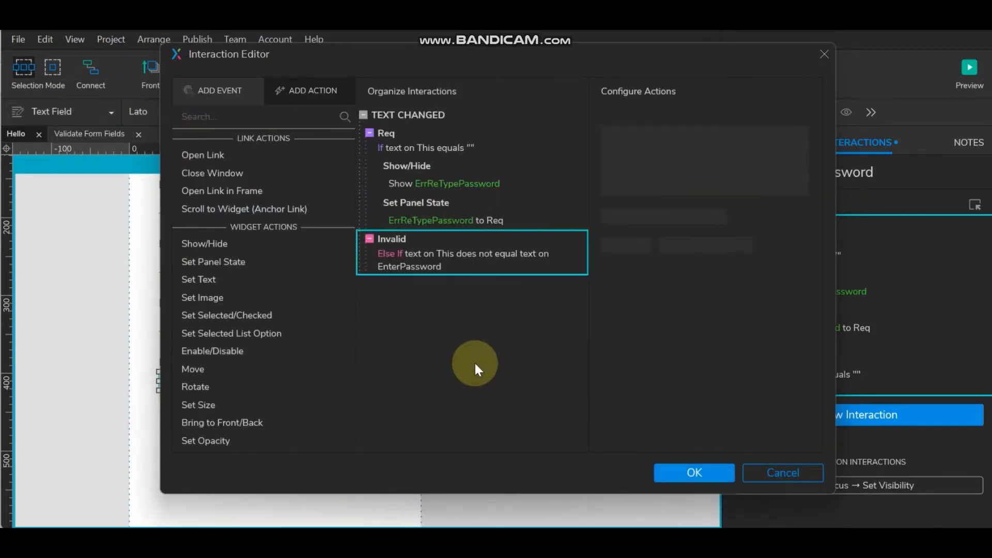
# - Paste the Req case's Show ErrReTypePassword and panel-state actions into Invalid, with state InvalidInput
pyautogui.click(416, 168)
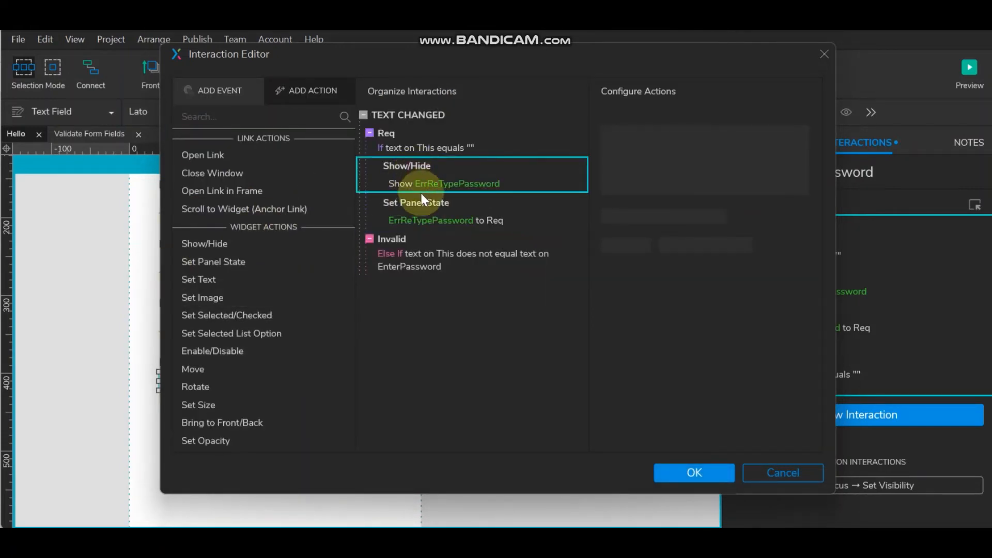
pyautogui.click(406, 242)
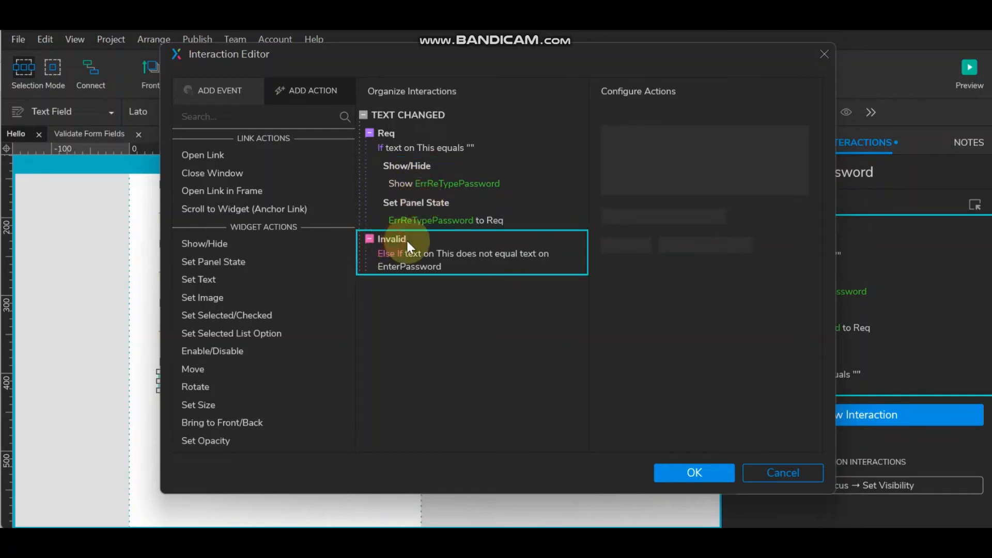
pyautogui.hotkey('ctrl', 'v')
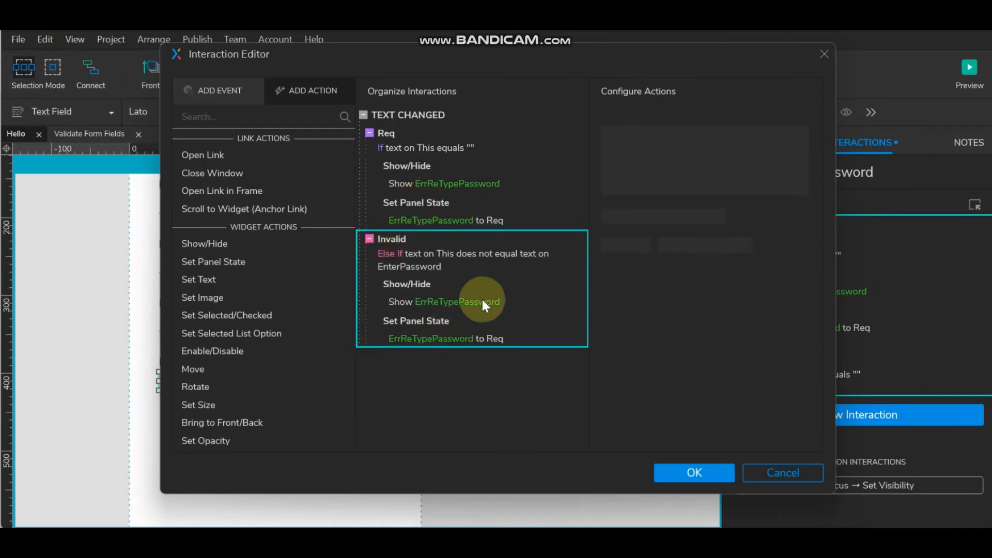
pyautogui.click(443, 299)
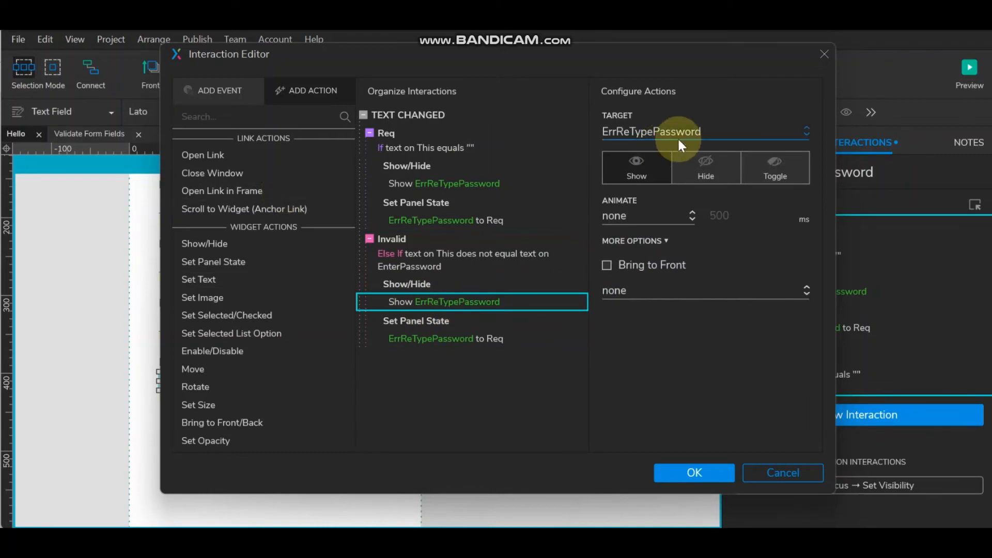
pyautogui.click(455, 337)
pyautogui.click(677, 171)
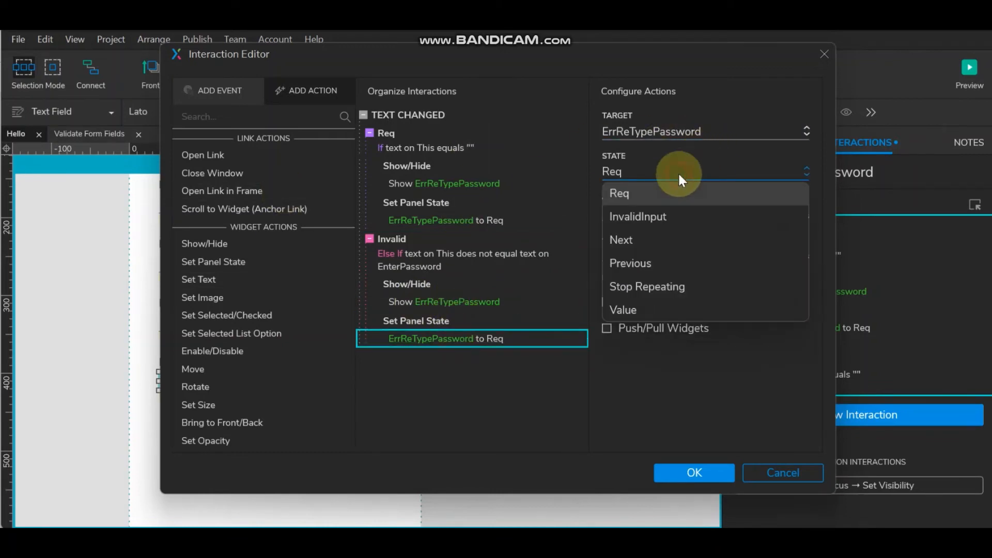
pyautogui.click(674, 217)
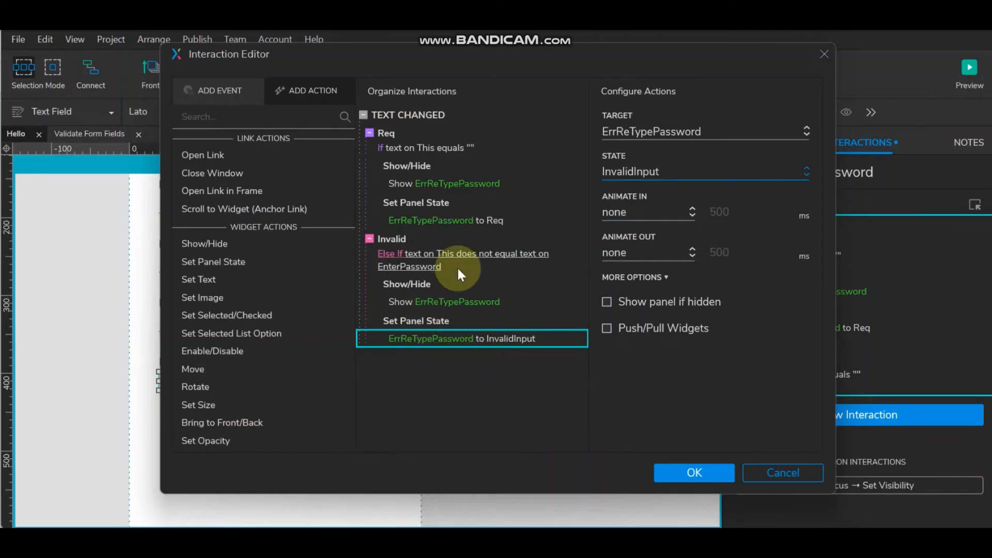
# - Add a case named Valid whose condition is: text on This equals text on EnterPassword
pyautogui.click(539, 110)
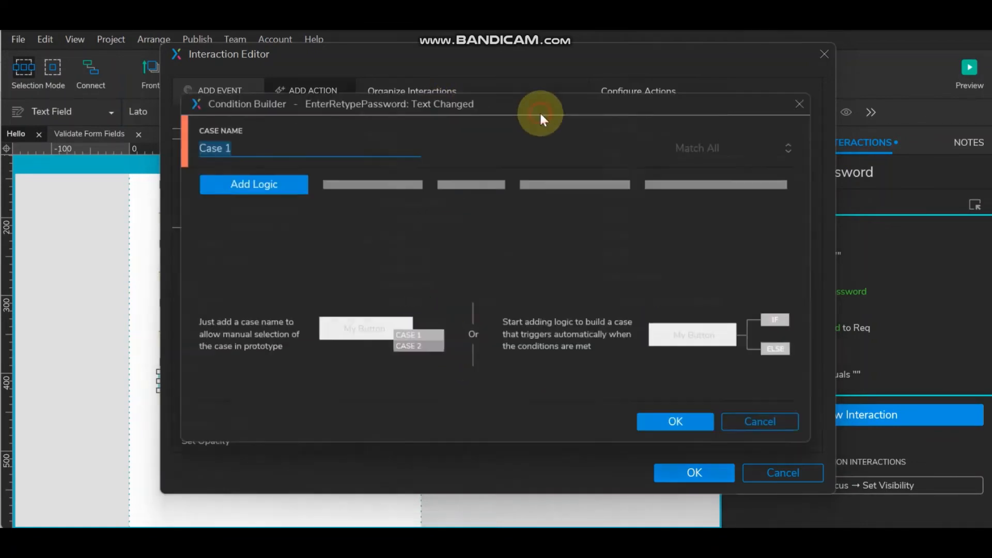
pyautogui.write('V')
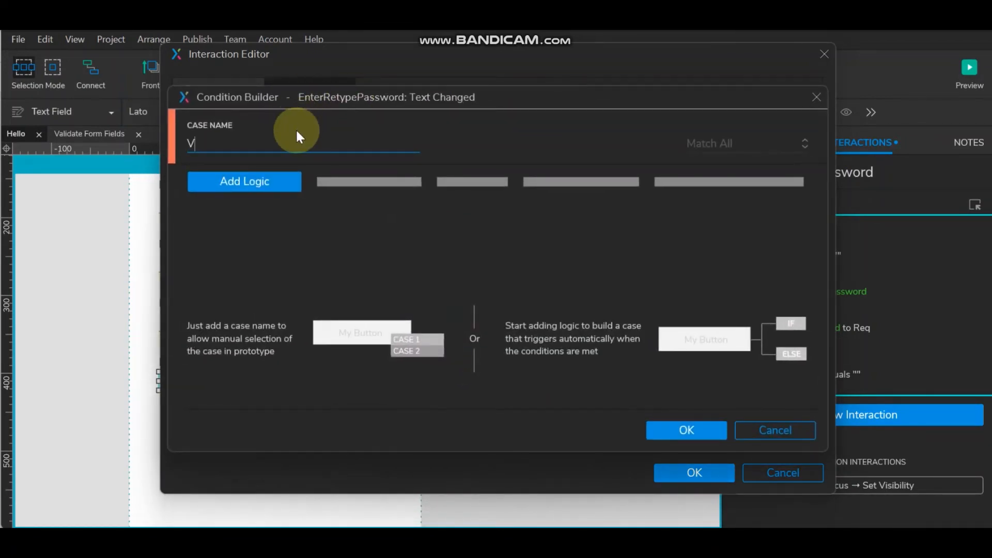
pyautogui.write('alid')
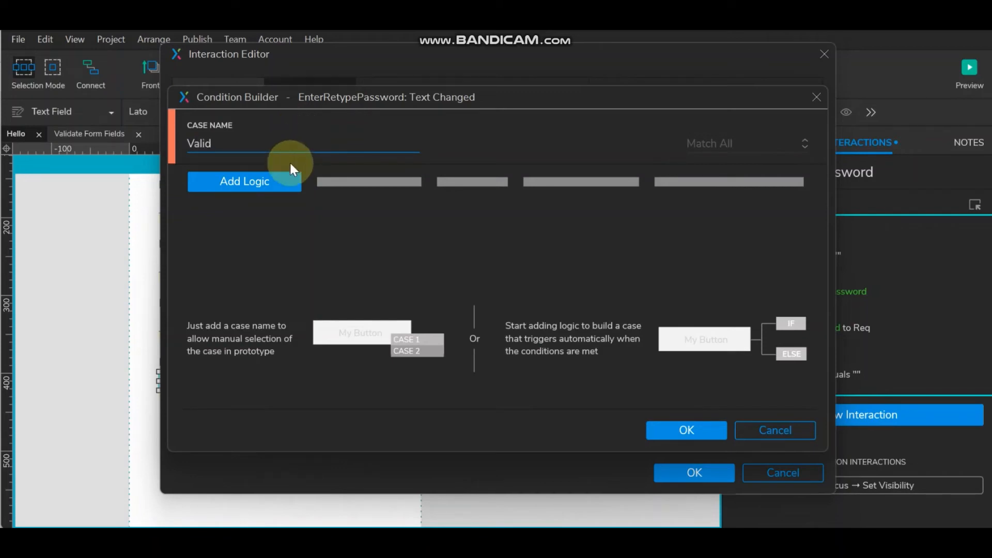
pyautogui.click(284, 182)
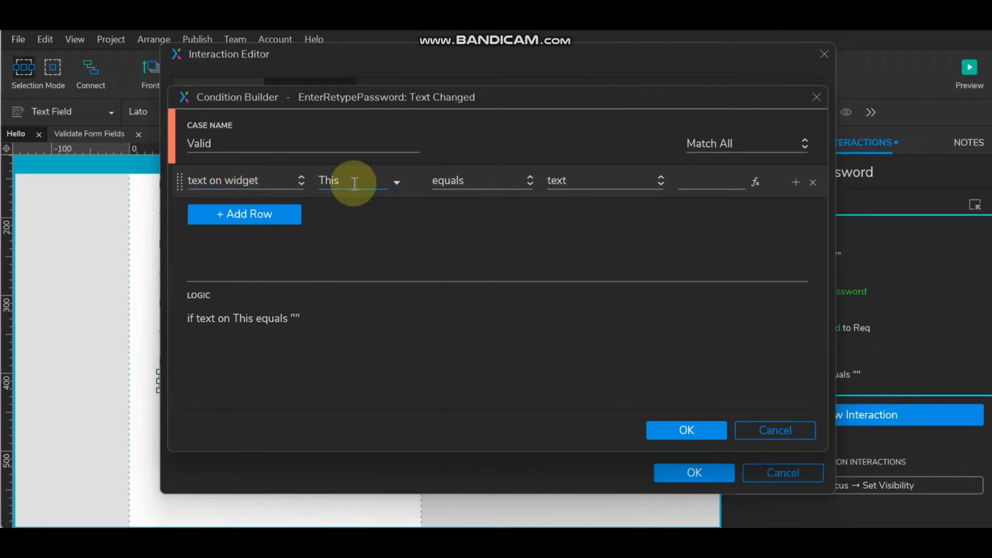
pyautogui.click(637, 182)
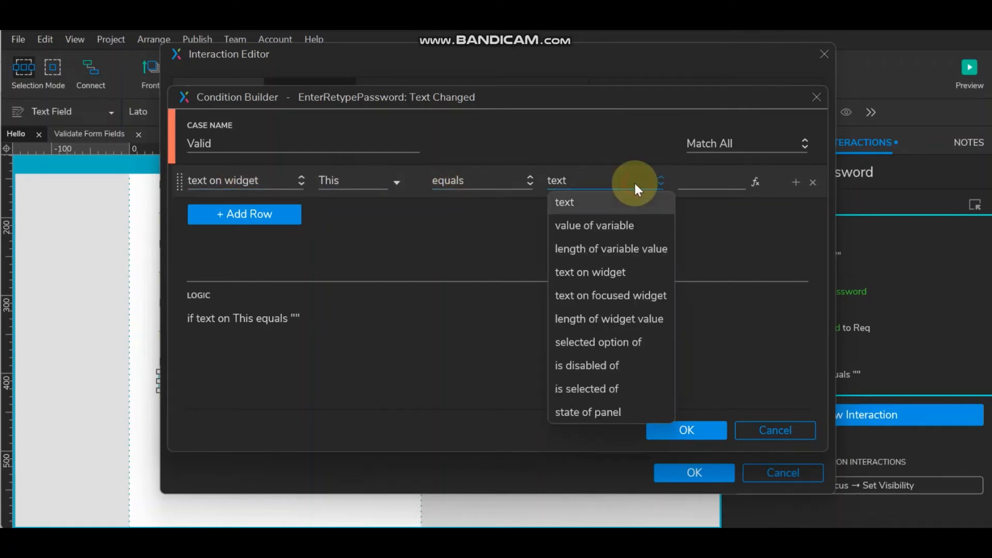
pyautogui.click(632, 272)
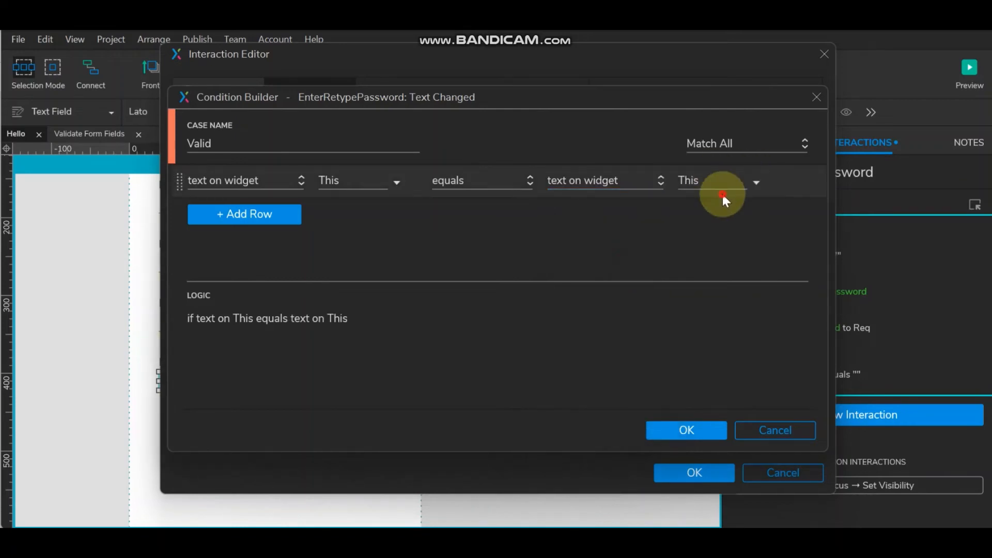
pyautogui.click(715, 182)
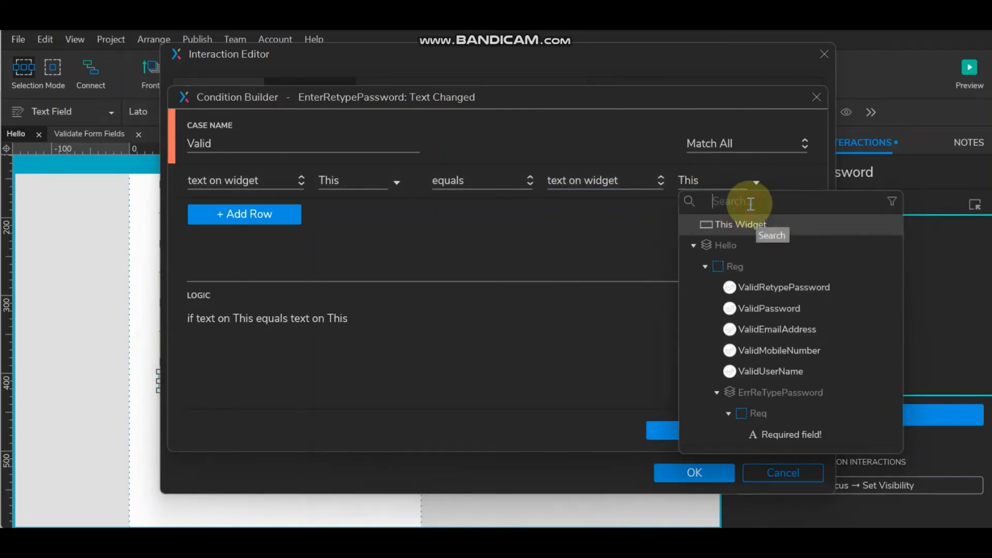
pyautogui.scroll(-8, 795, 327)
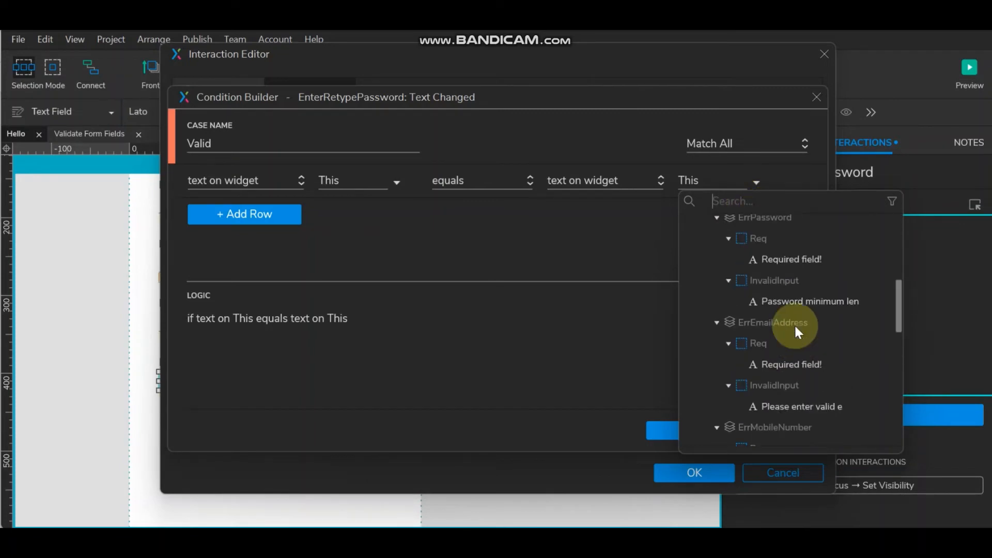
pyautogui.scroll(-7, 795, 323)
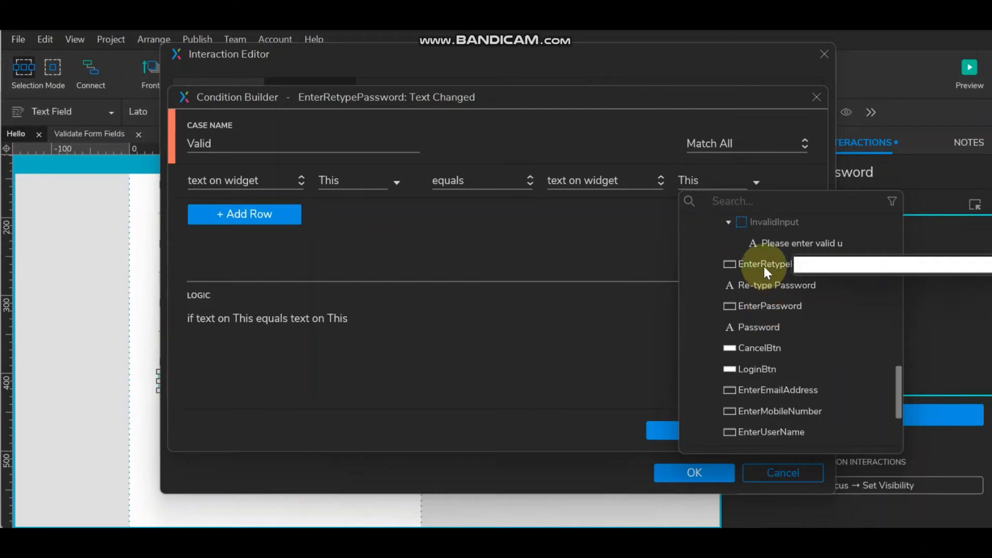
pyautogui.click(765, 307)
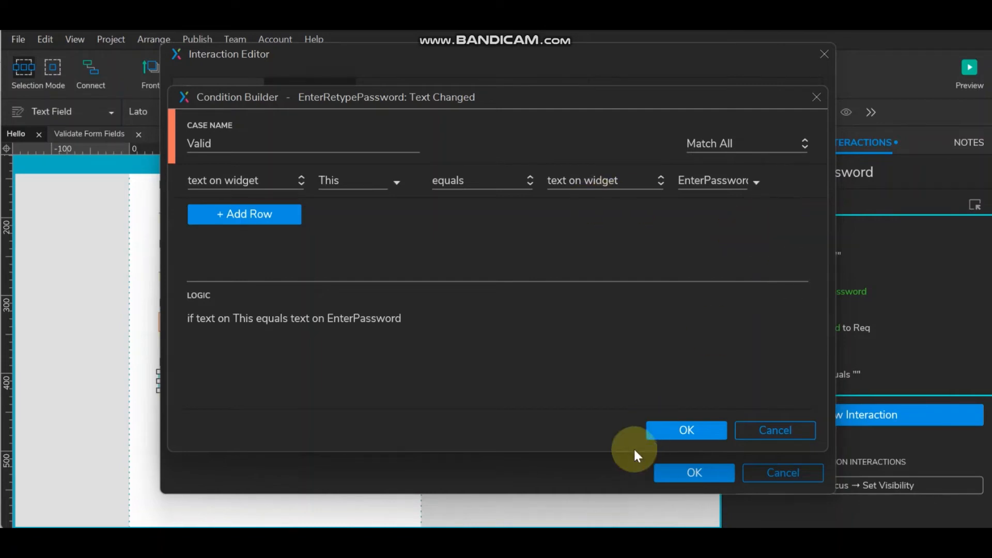
pyautogui.click(689, 427)
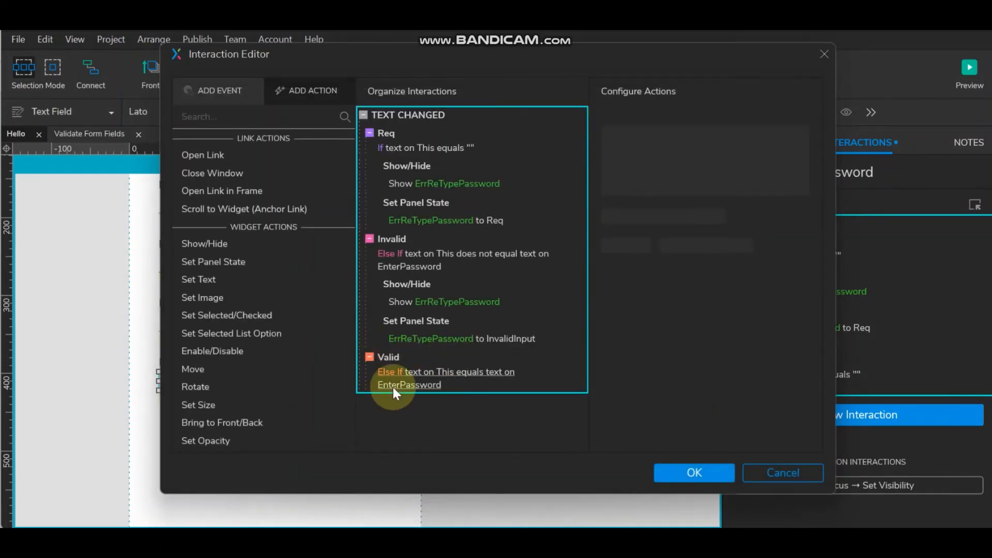
# - Add a Show ValidRetypePassword action to the Valid case
pyautogui.click(190, 245)
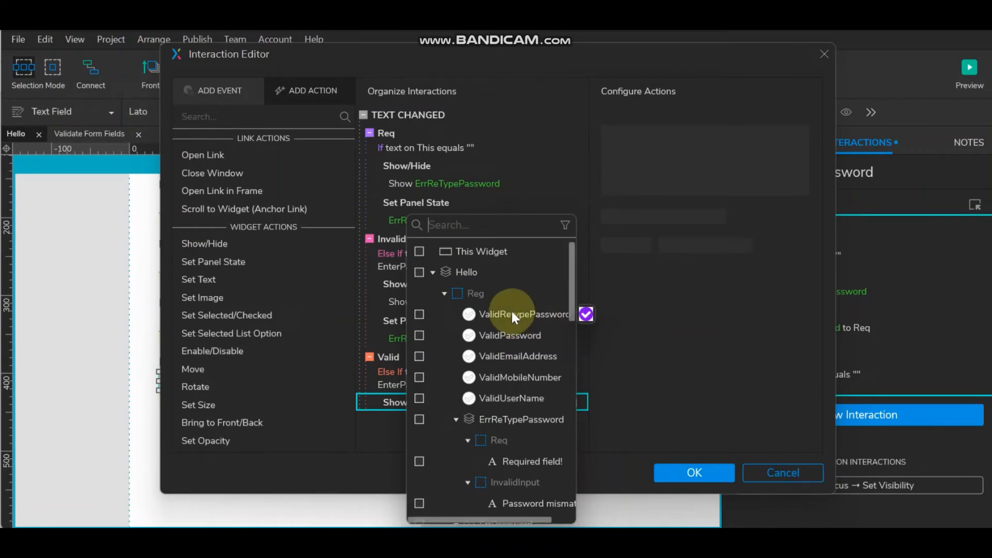
pyautogui.click(417, 313)
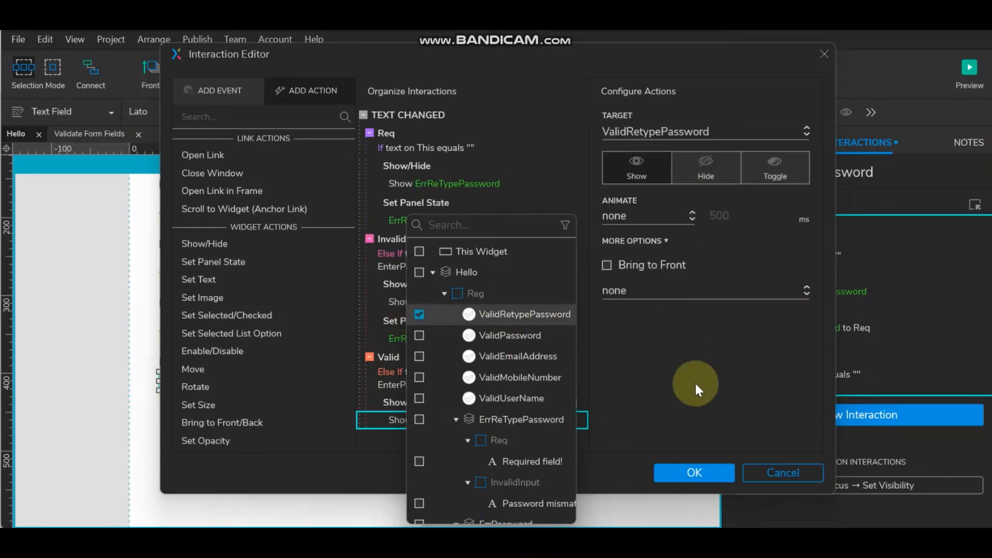
pyautogui.click(694, 363)
pyautogui.click(403, 281)
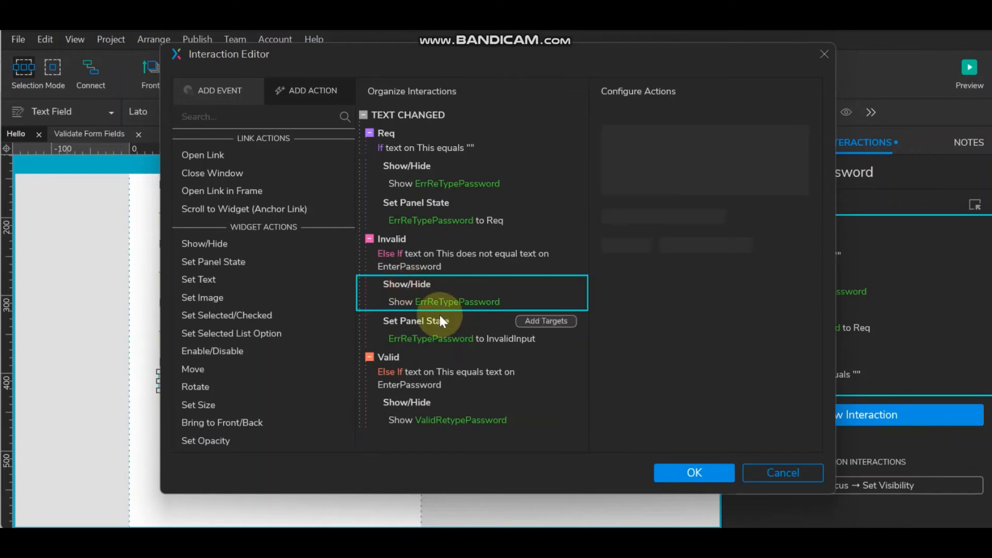
pyautogui.keyDown('ctrl'); pyautogui.click(434, 320); pyautogui.keyUp('ctrl')
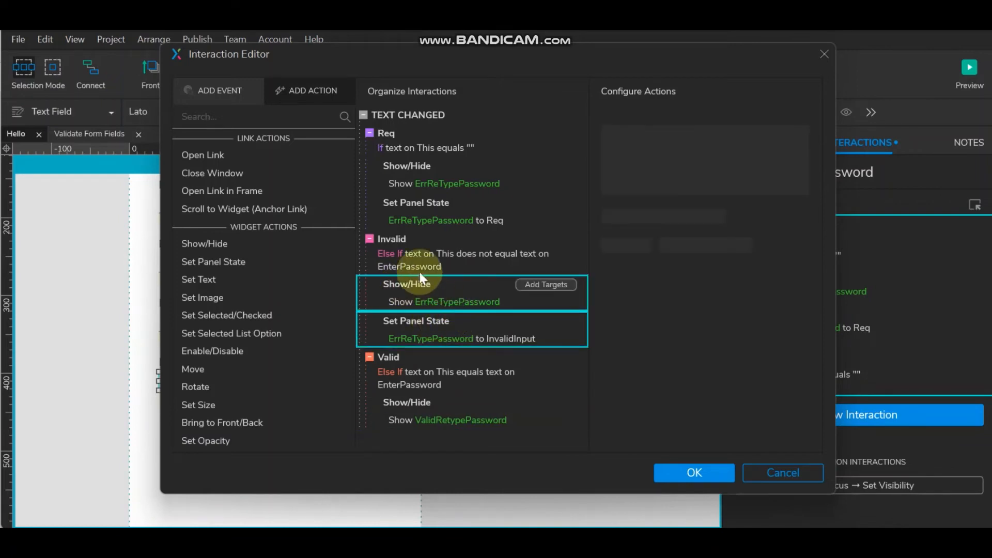
pyautogui.doubleClick(411, 254)
pyautogui.click(804, 430)
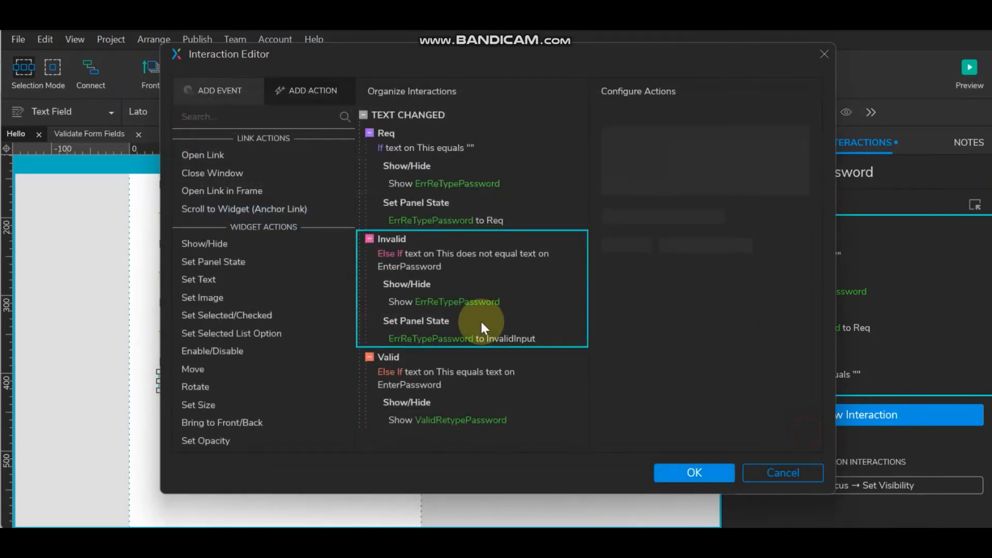
# - Copy the error action into the Valid case and set it to hide ErrReTypePassword
pyautogui.click(413, 285)
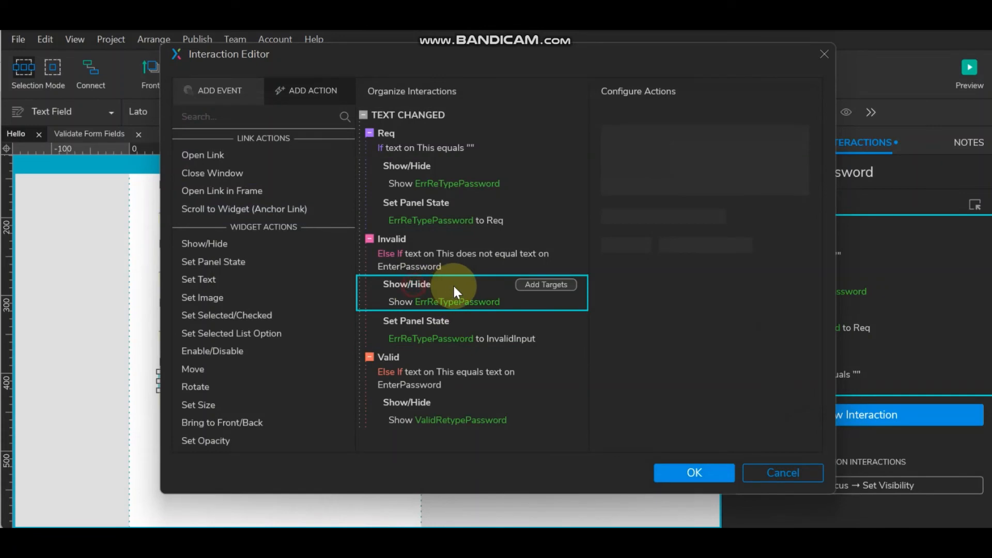
pyautogui.click(425, 399)
pyautogui.hotkey('ctrl', 'v')
pyautogui.scroll(-1, 496, 358)
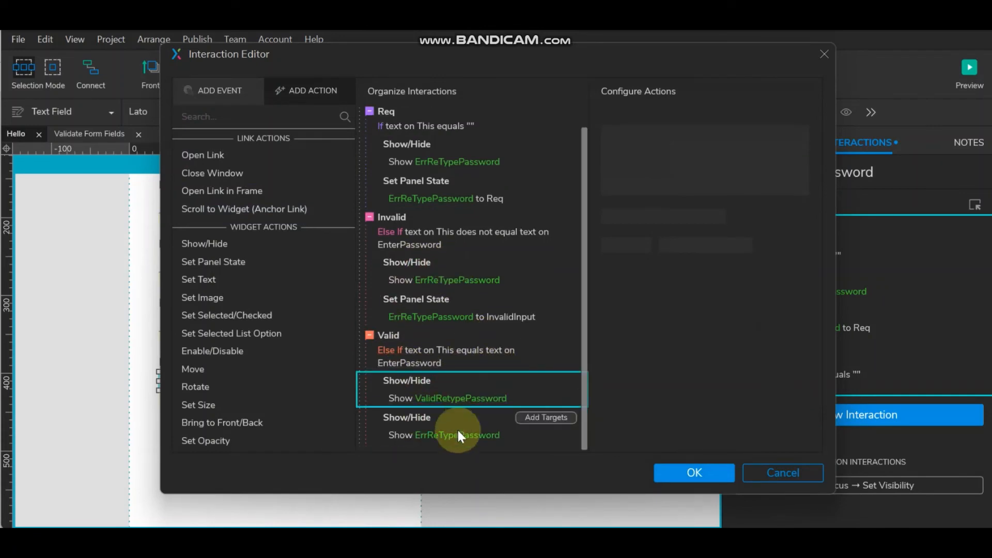
pyautogui.click(458, 434)
pyautogui.click(710, 175)
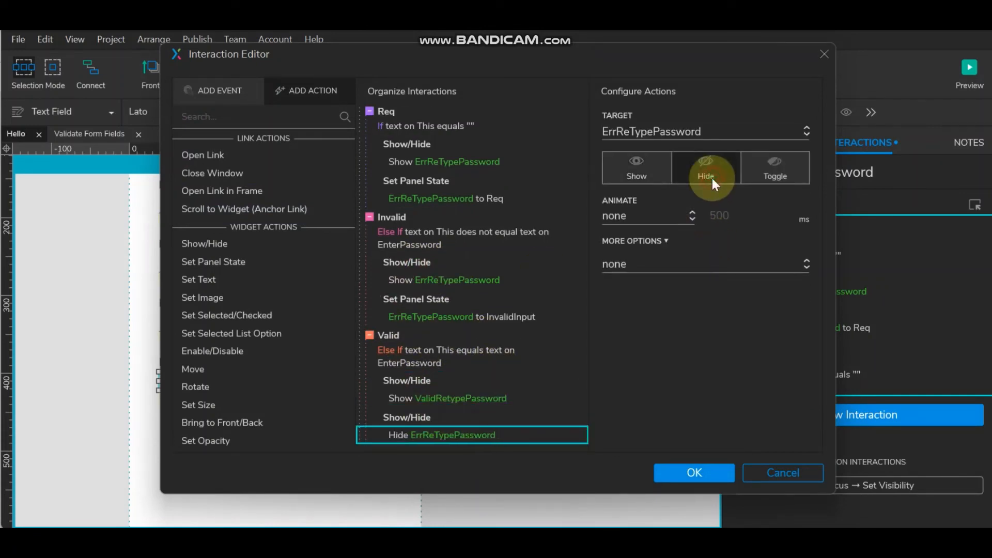
# - Make the Invalid and Req cases hide ValidRetypePassword, then confirm the interaction changes
pyautogui.click(396, 376)
pyautogui.moveTo(430, 288); pyautogui.dragTo(429, 295)
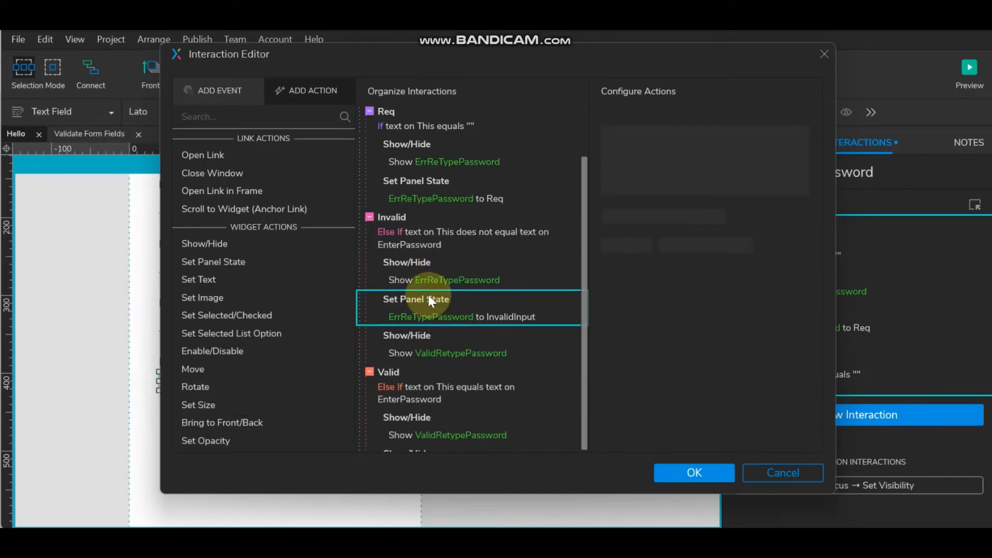
pyautogui.click(425, 351)
pyautogui.click(703, 173)
pyautogui.click(423, 180)
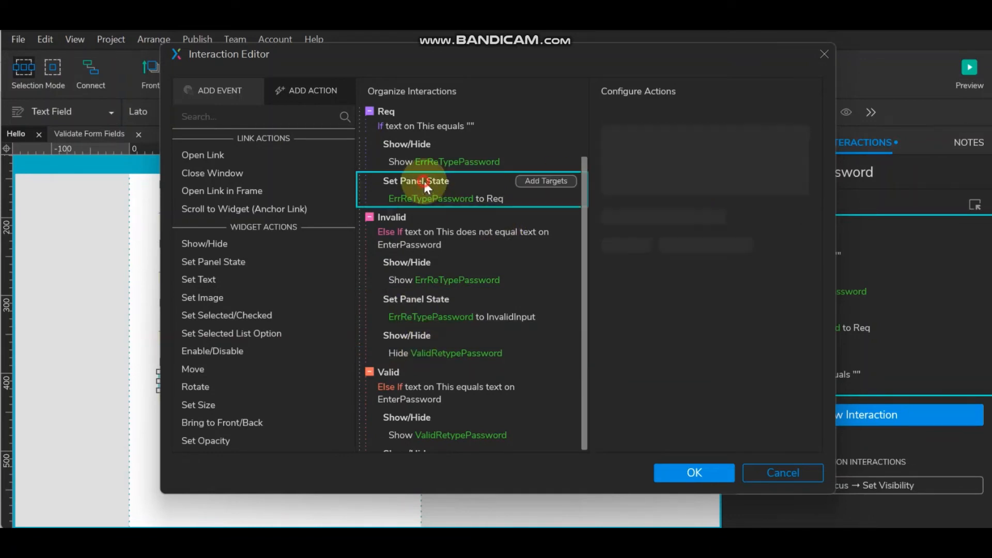
pyautogui.hotkey('ctrl', 'v')
pyautogui.click(435, 236)
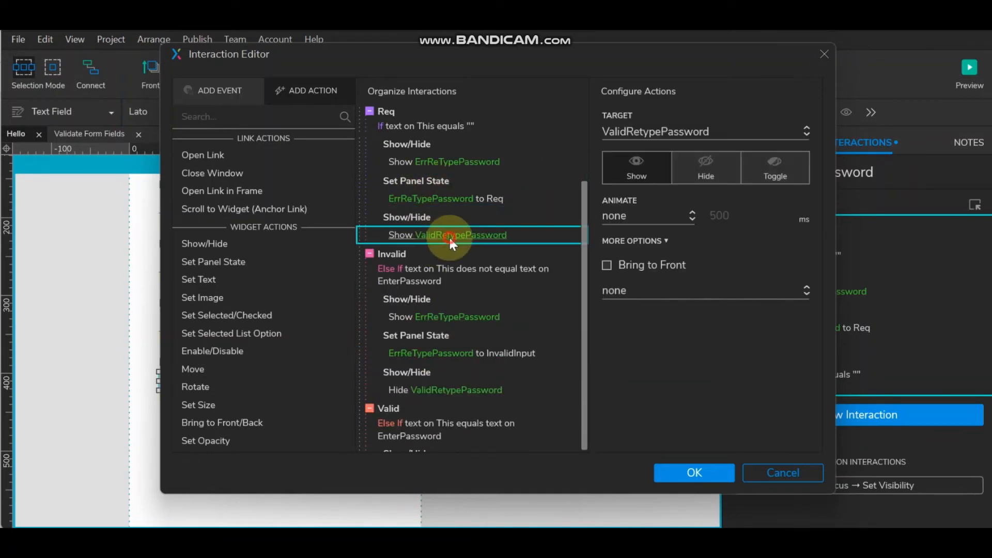
pyautogui.click(715, 168)
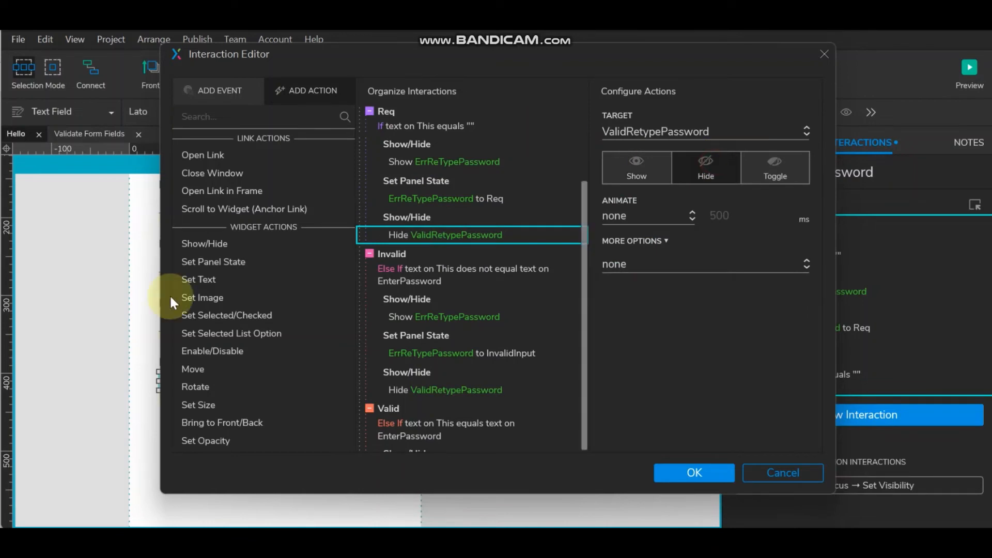
pyautogui.click(687, 470)
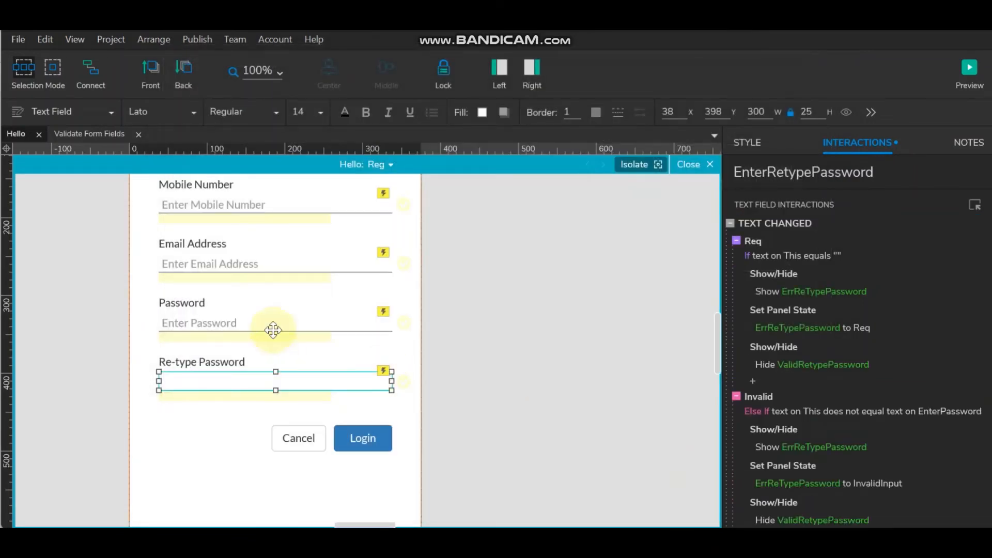
pyautogui.click(968, 70)
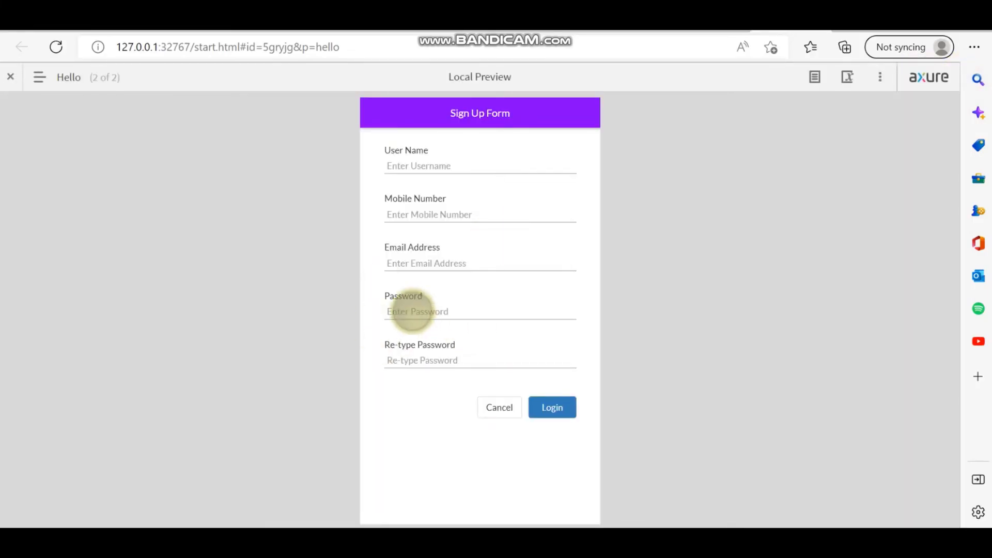
pyautogui.click(411, 310)
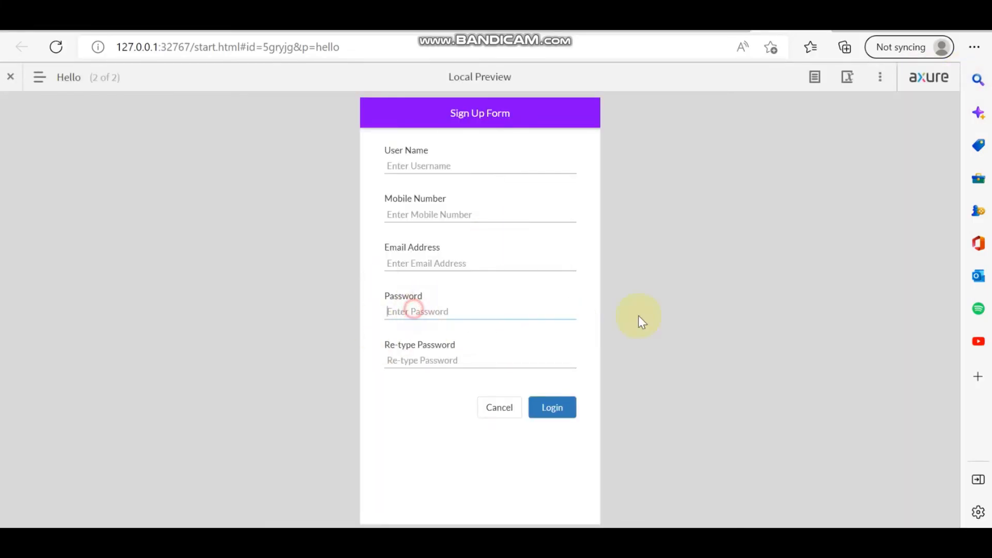
pyautogui.write('123456')
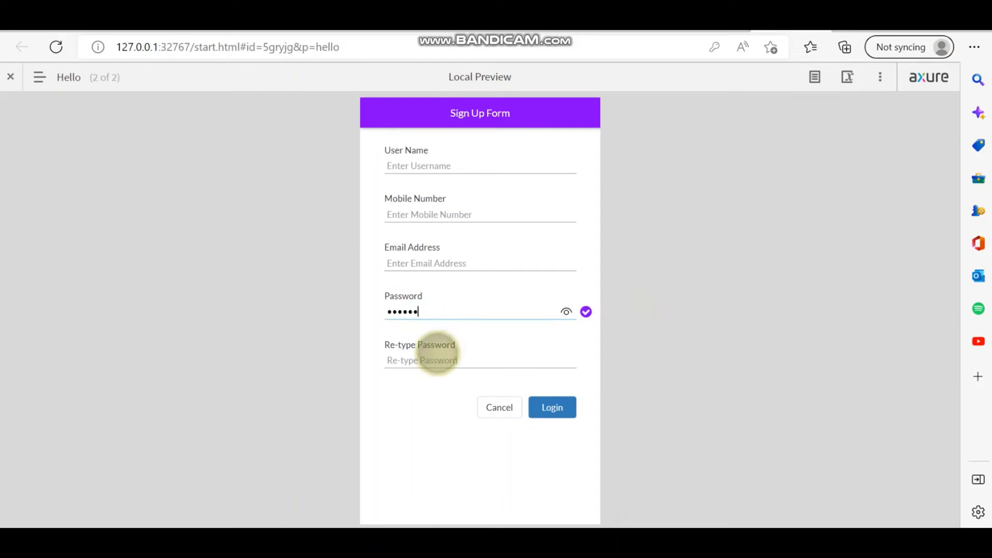
pyautogui.click(438, 359)
pyautogui.write('1')
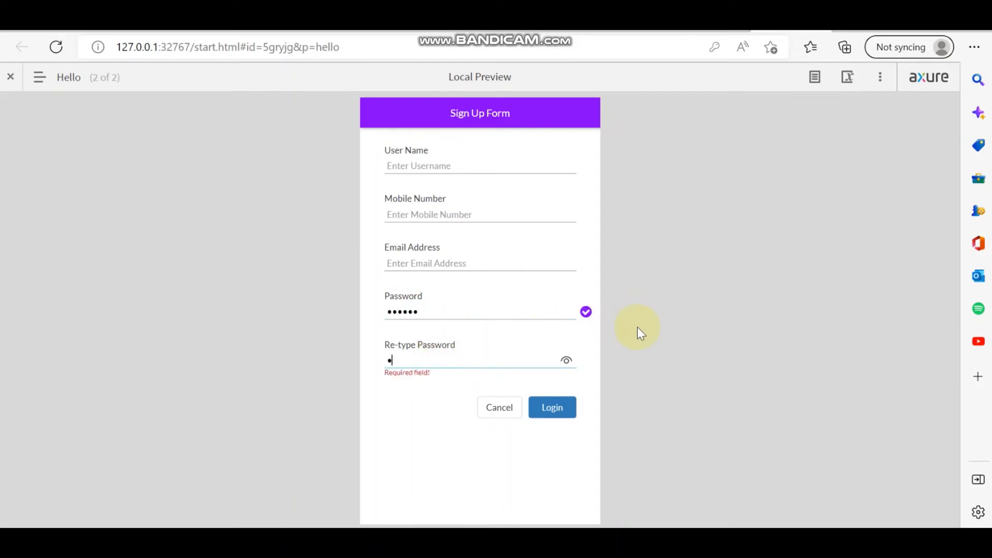
pyautogui.write('23456')
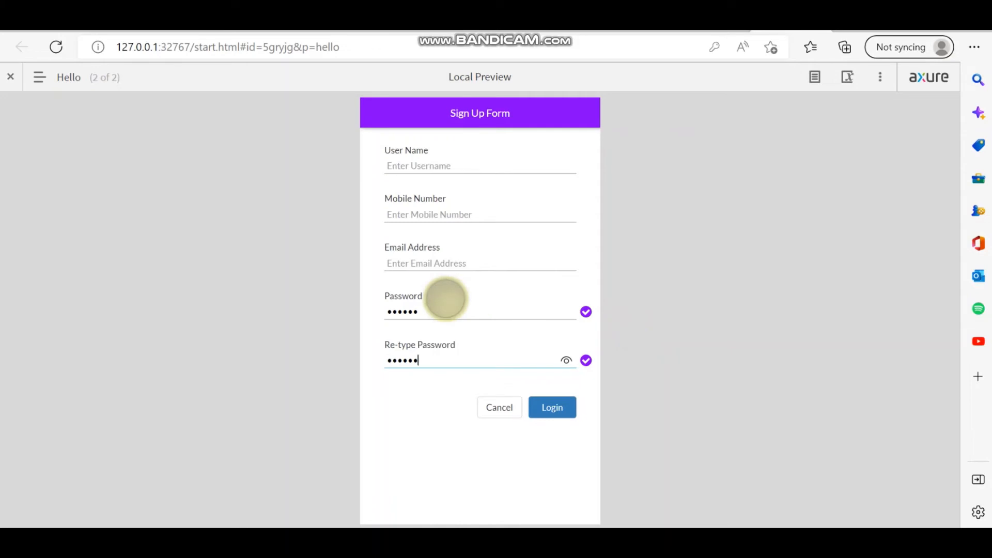
pyautogui.click(440, 263)
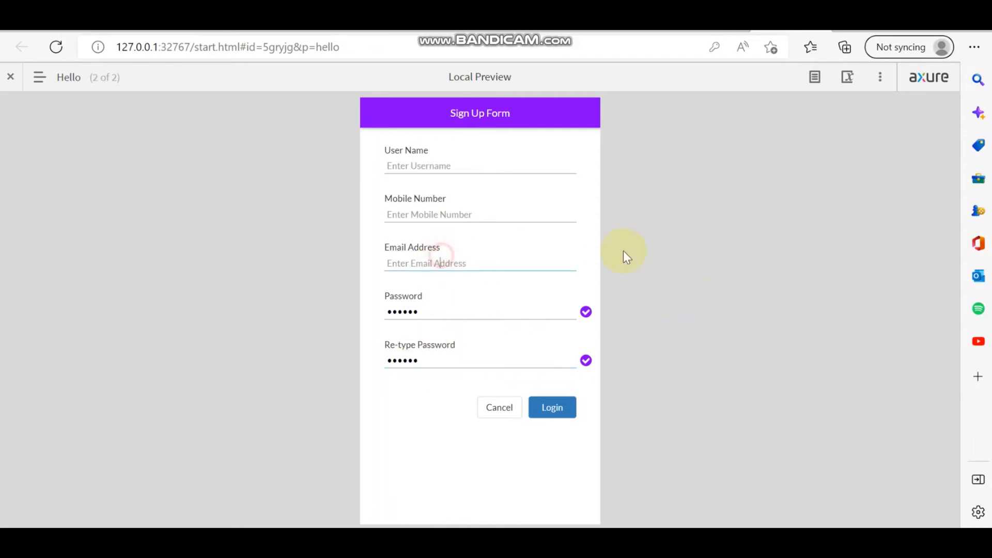
pyautogui.click(390, 258)
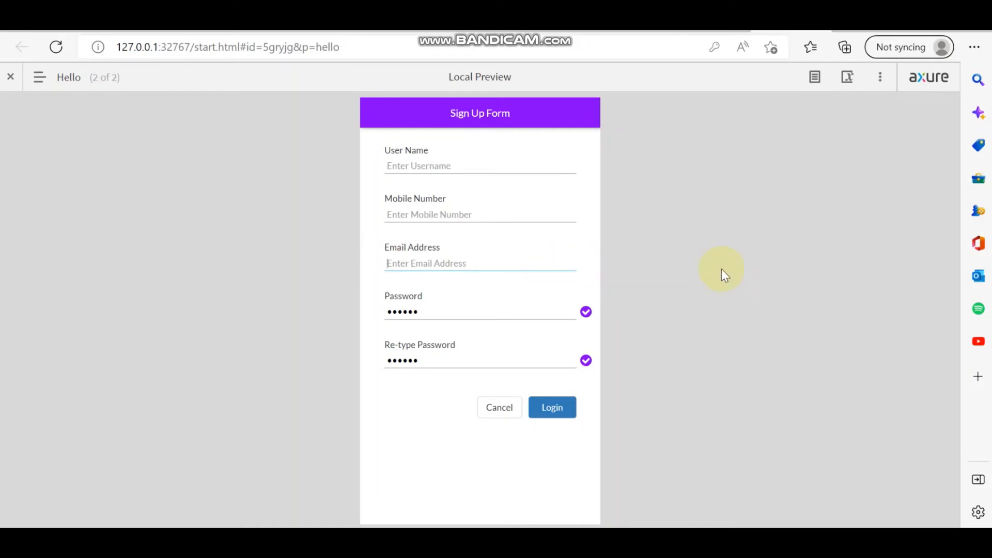
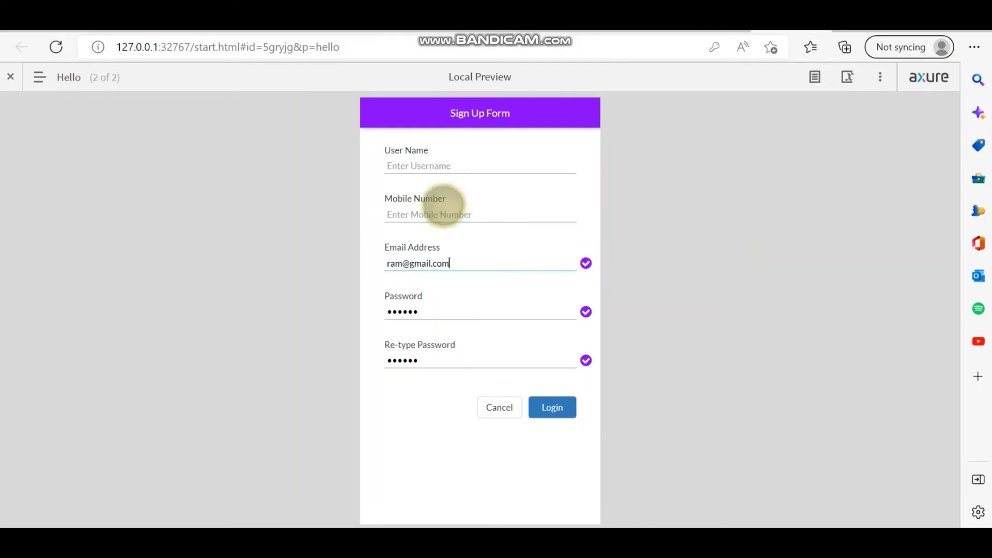
pyautogui.click(441, 209)
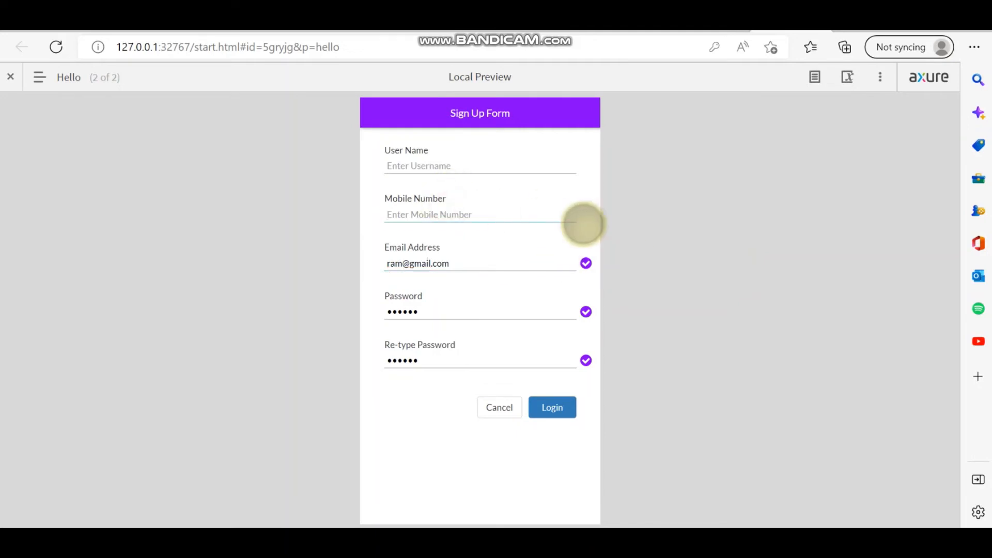
pyautogui.write('1234')
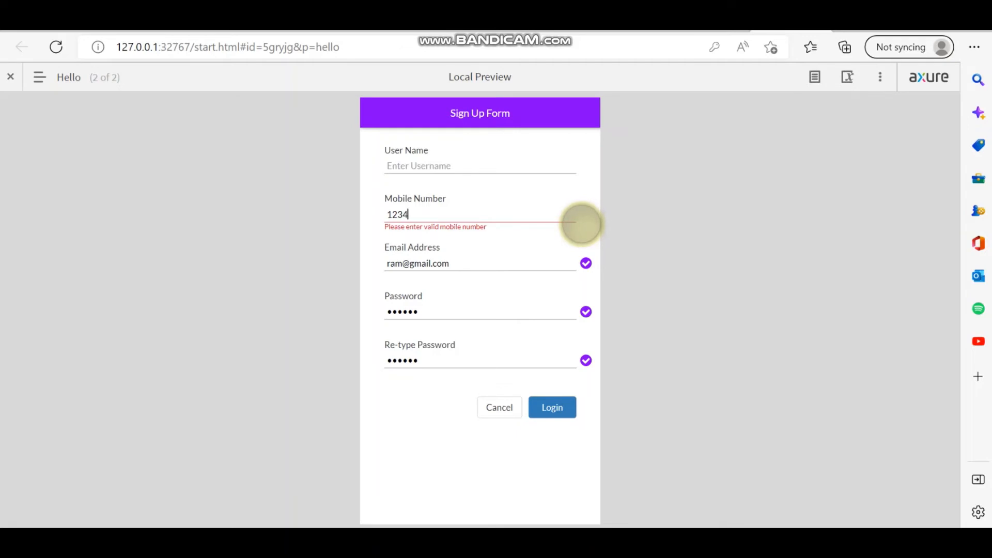
pyautogui.write('567890')
pyautogui.click(581, 223)
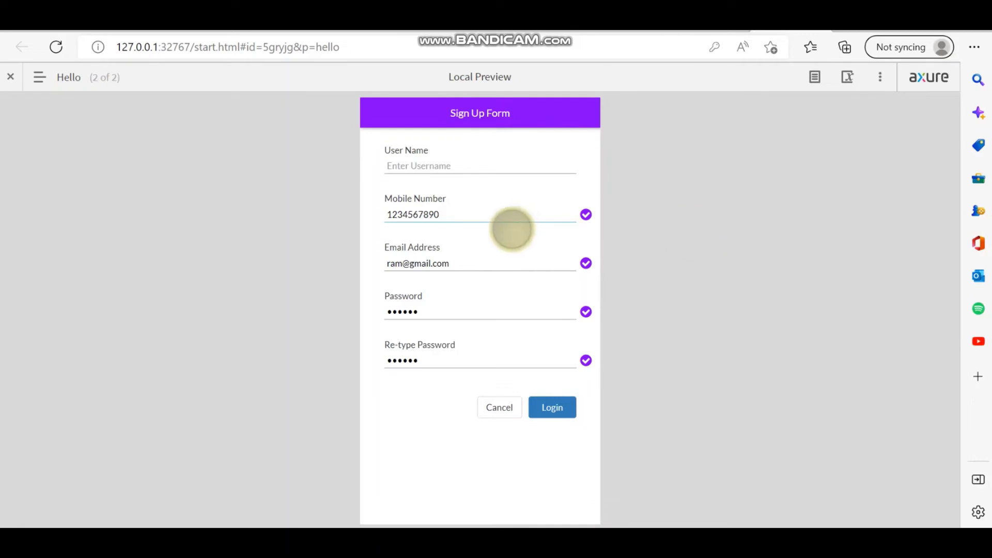
pyautogui.click(463, 164)
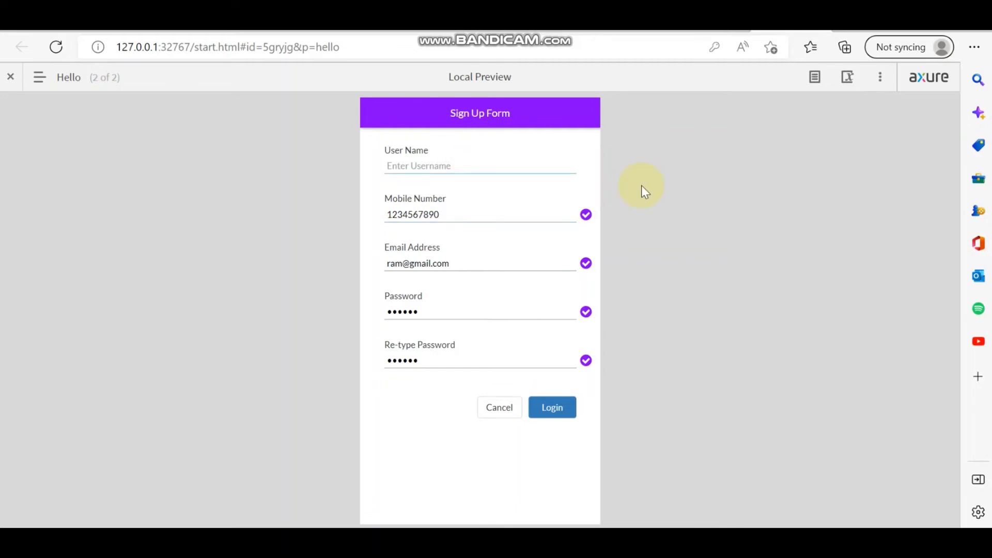
# - Enter a user name, then delete and retype the mobile number's last digit 0
pyautogui.write('Ram')
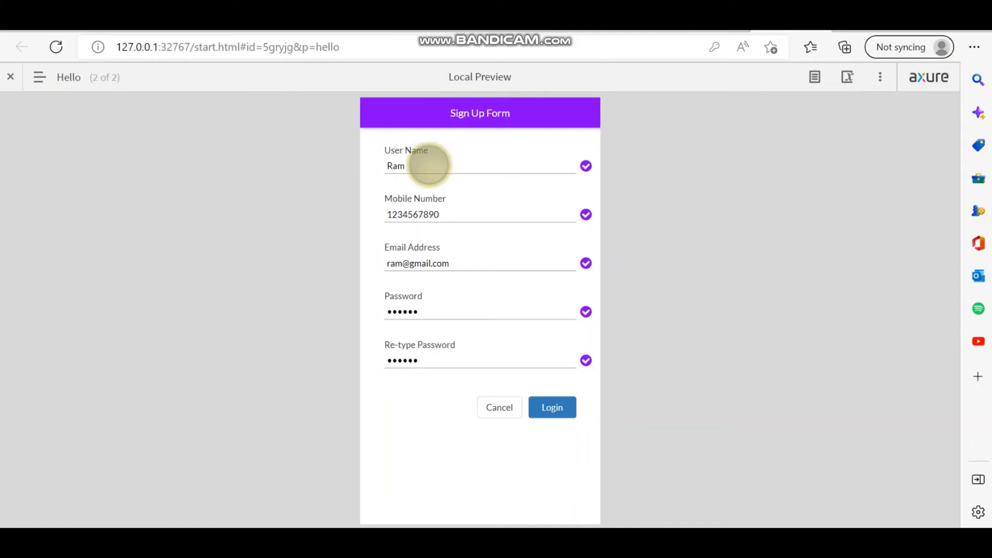
pyautogui.click(428, 164)
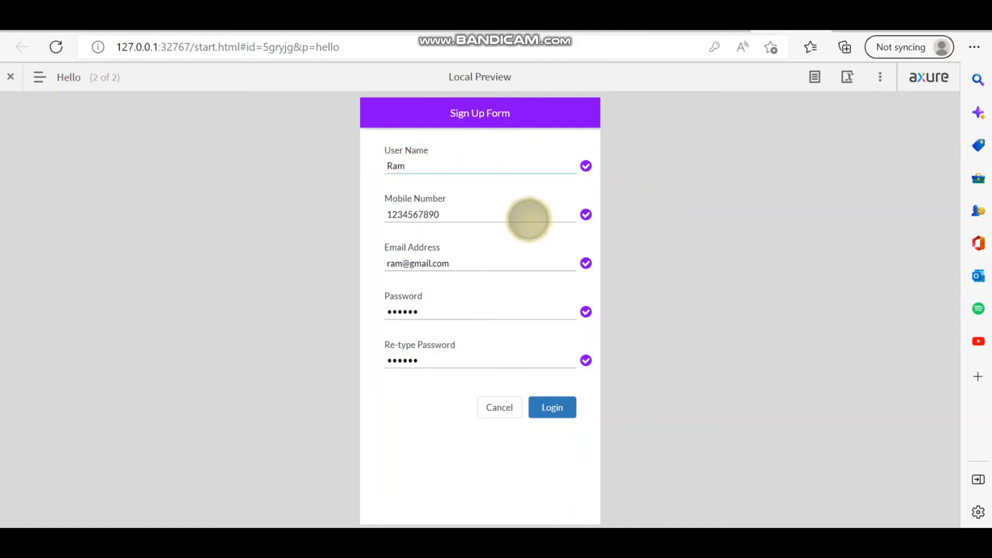
pyautogui.click(476, 215)
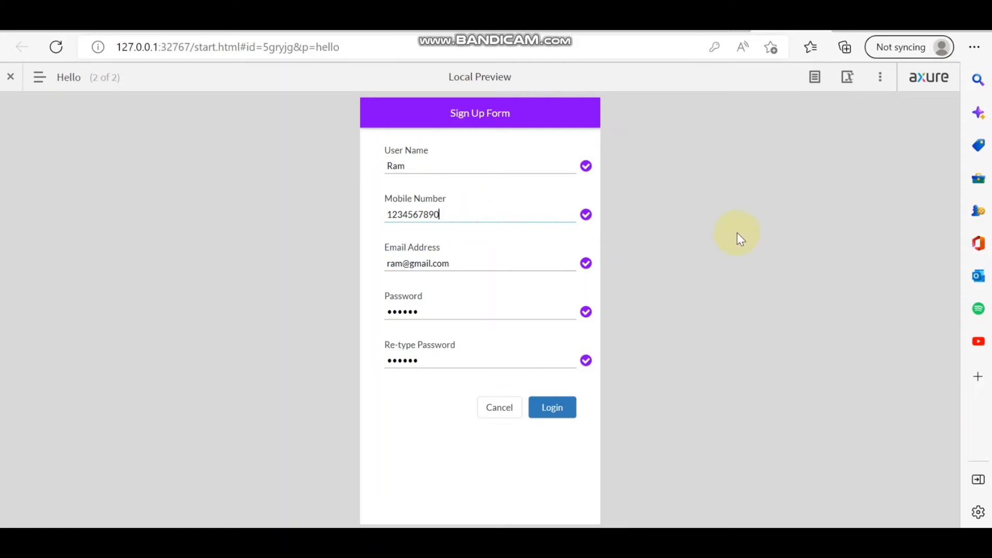
pyautogui.press('BackSpace')
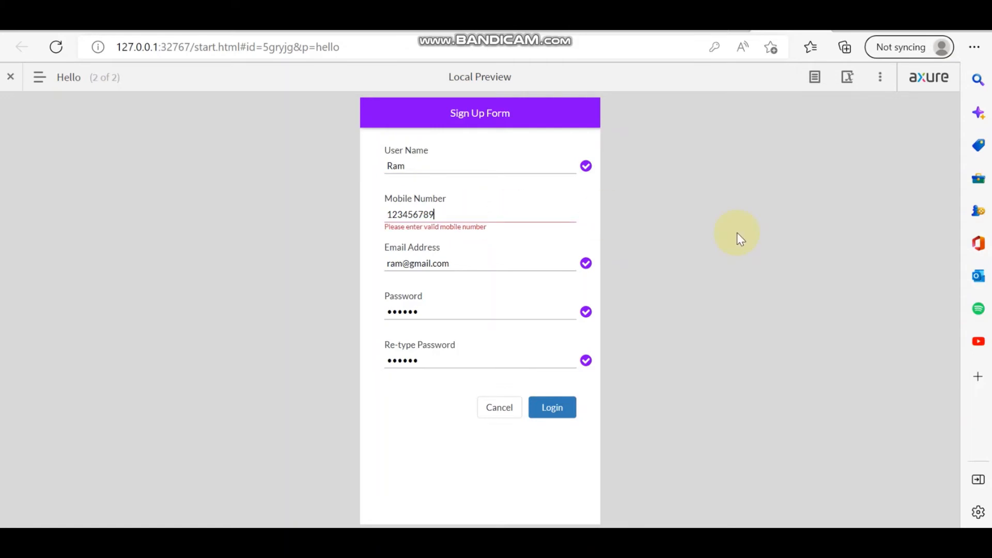
pyautogui.write('0')
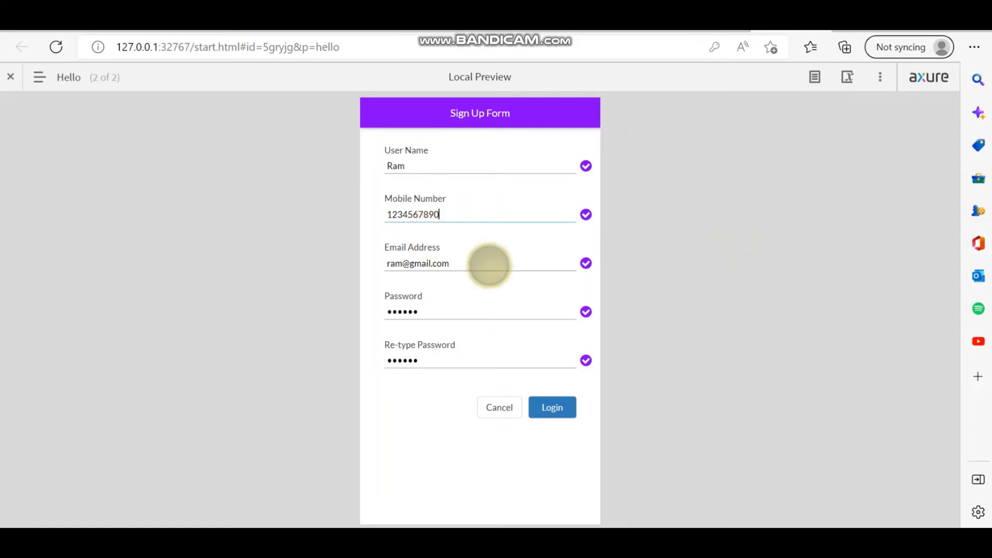
# - Shorten the password by one character to trigger the length error, then retype 6
pyautogui.click(480, 261)
pyautogui.click(486, 306)
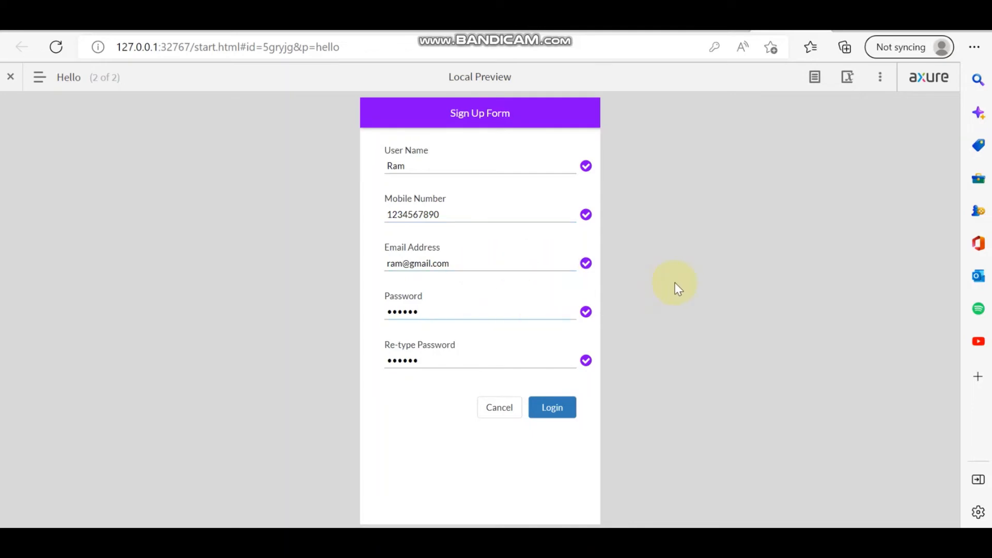
pyautogui.click(466, 361)
pyautogui.press('BackSpace')
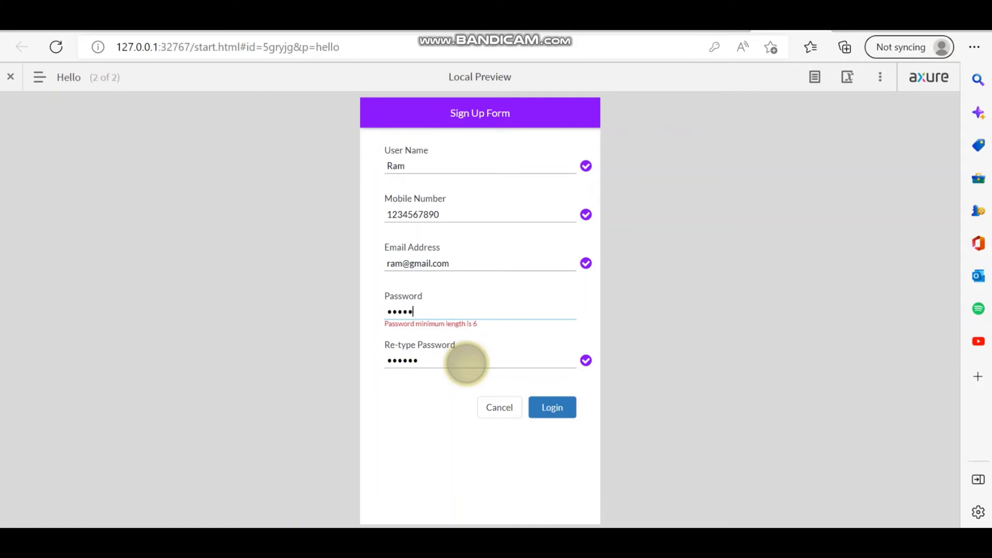
pyautogui.write('6')
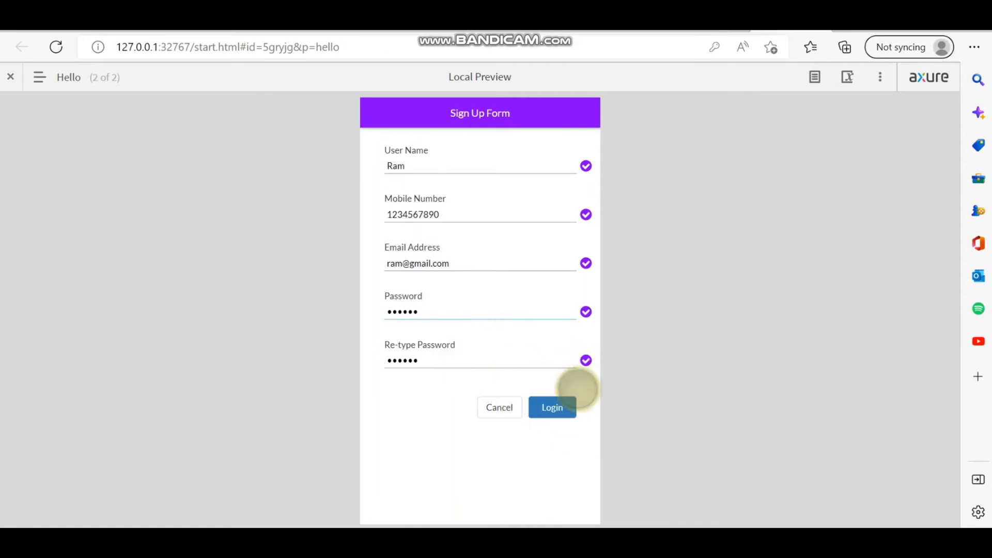
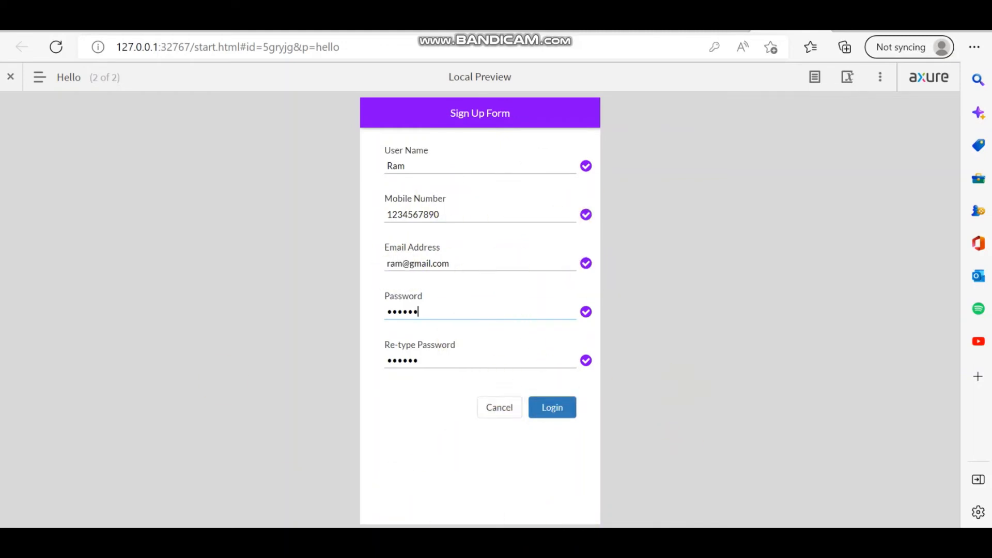
# - Switch from the Edge preview back to the Axure RP editor
pyautogui.hotkey('alt', 'Tab')
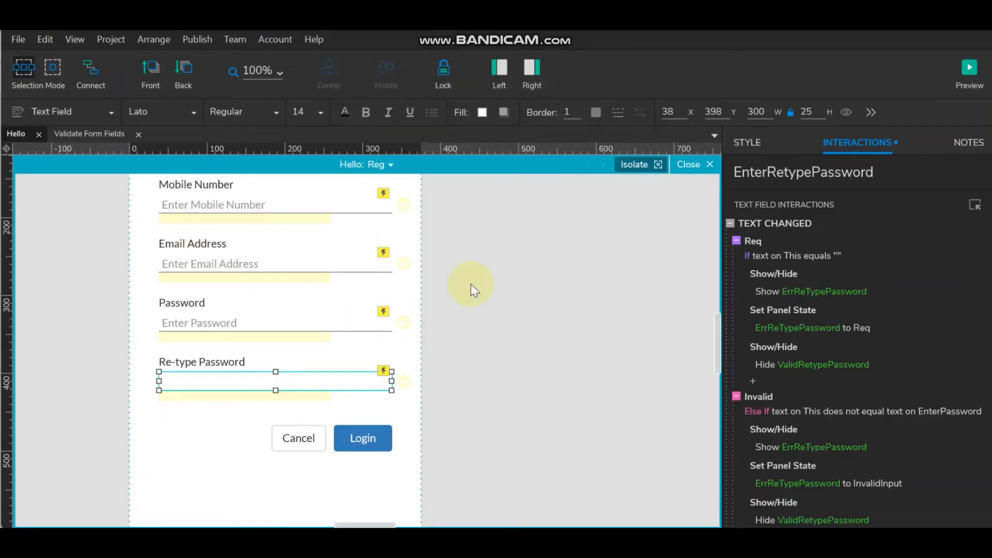
# - Relabel the Login button as Submit
pyautogui.click(355, 438)
pyautogui.write('S')
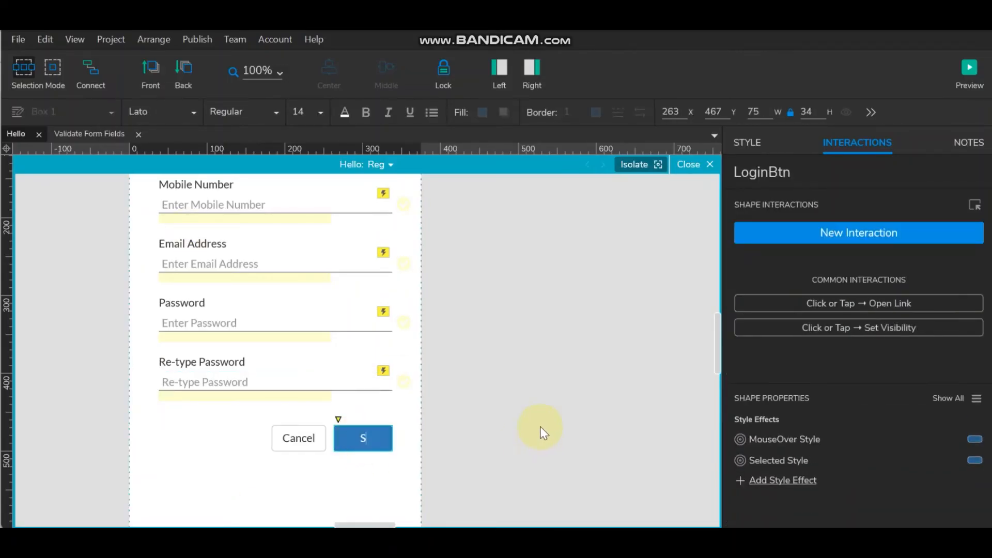
pyautogui.write('ubmit')
pyautogui.click(540, 427)
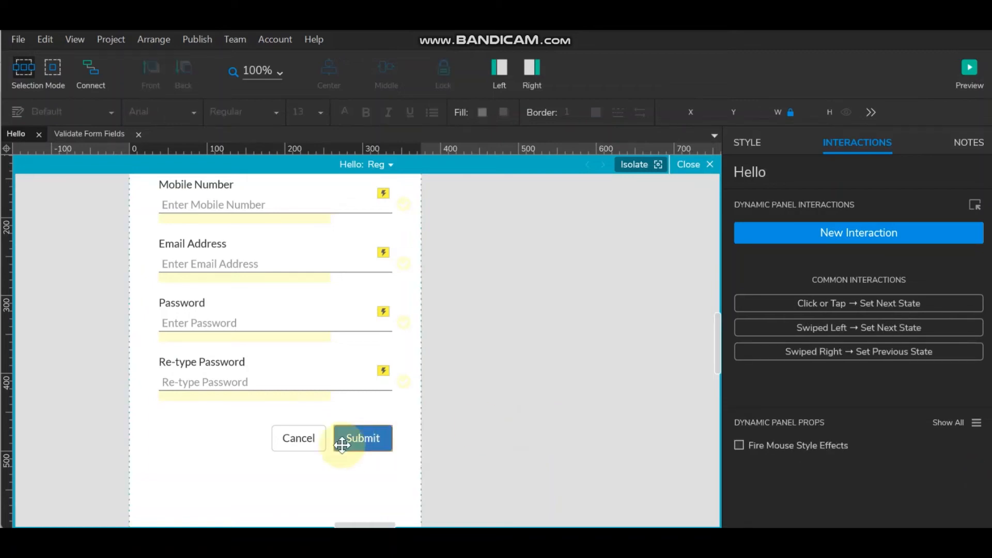
# - Widen the Cancel and Submit buttons together to span the form's full width
pyautogui.click(284, 439)
pyautogui.keyDown('shift'); pyautogui.click(351, 438); pyautogui.keyUp('shift')
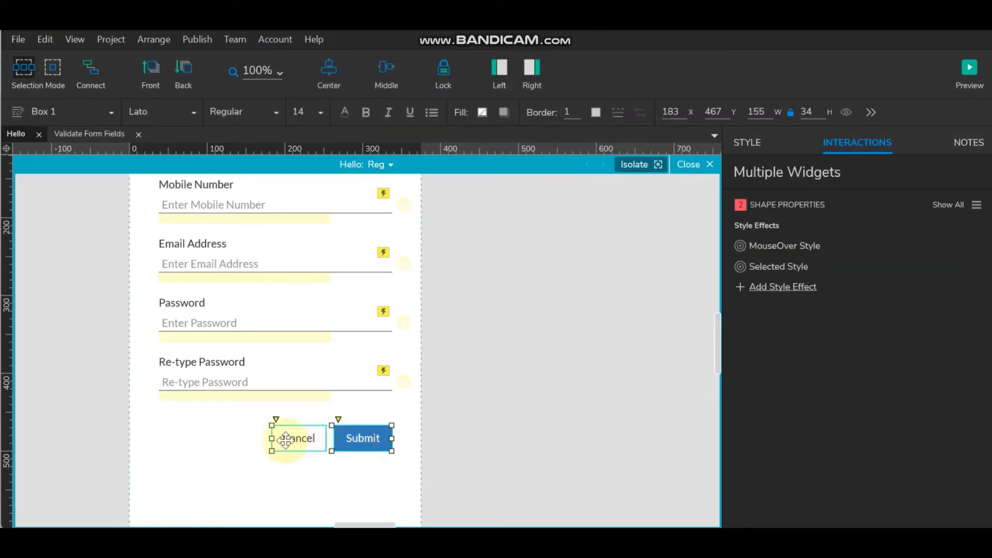
pyautogui.moveTo(273, 438); pyautogui.dragTo(158, 429)
pyautogui.click(514, 416)
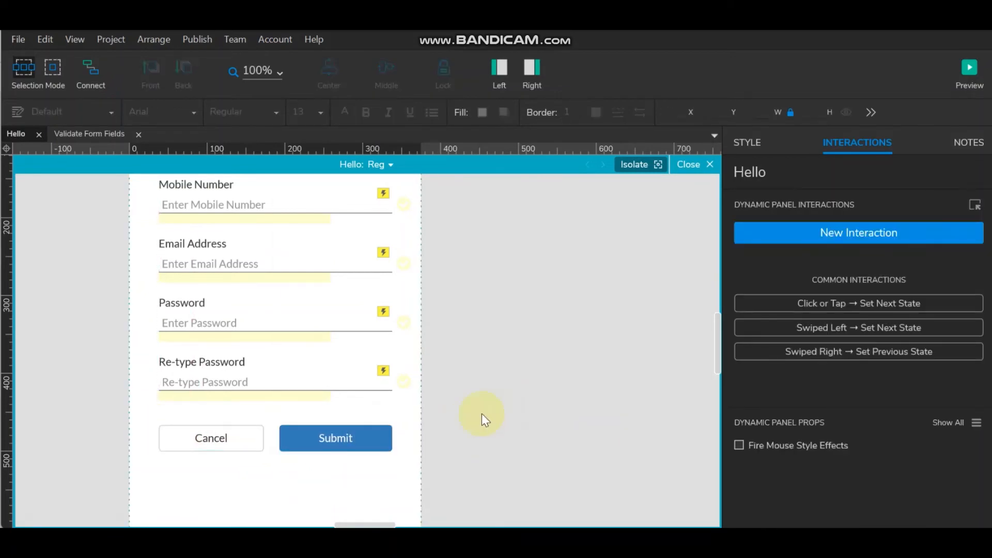
pyautogui.click(346, 439)
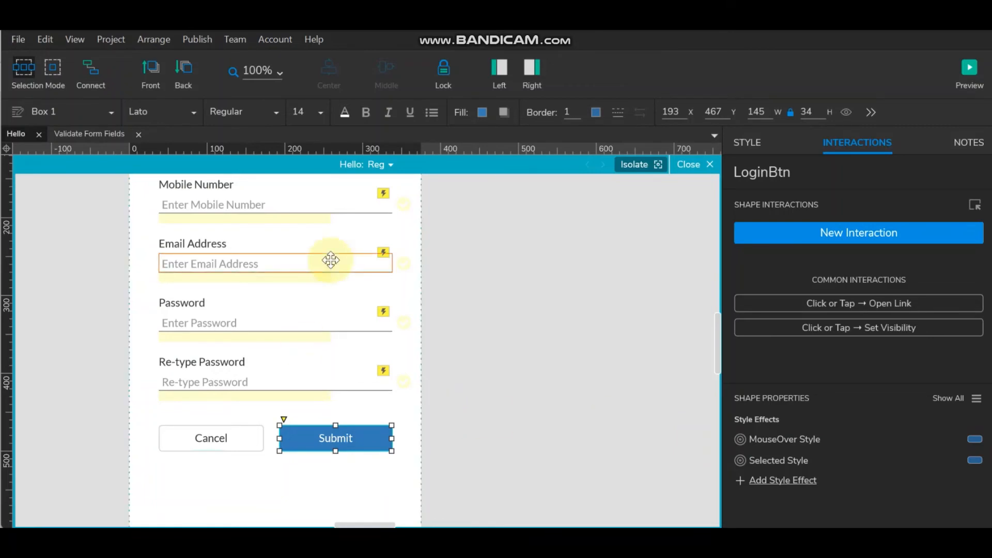
pyautogui.rightClick(349, 437)
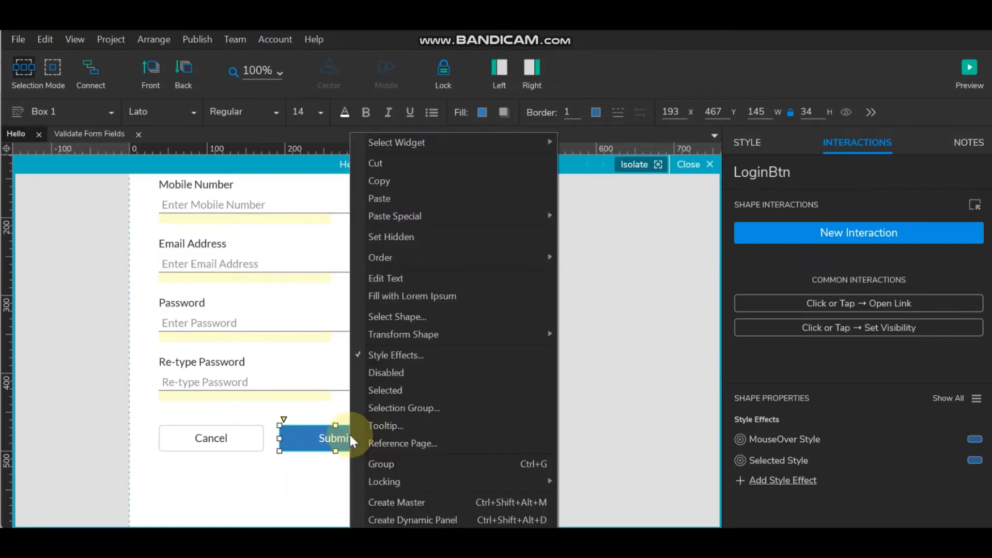
# - In Style Effects, turn off the Submit button's MouseOver fill and line colour changes
pyautogui.click(439, 357)
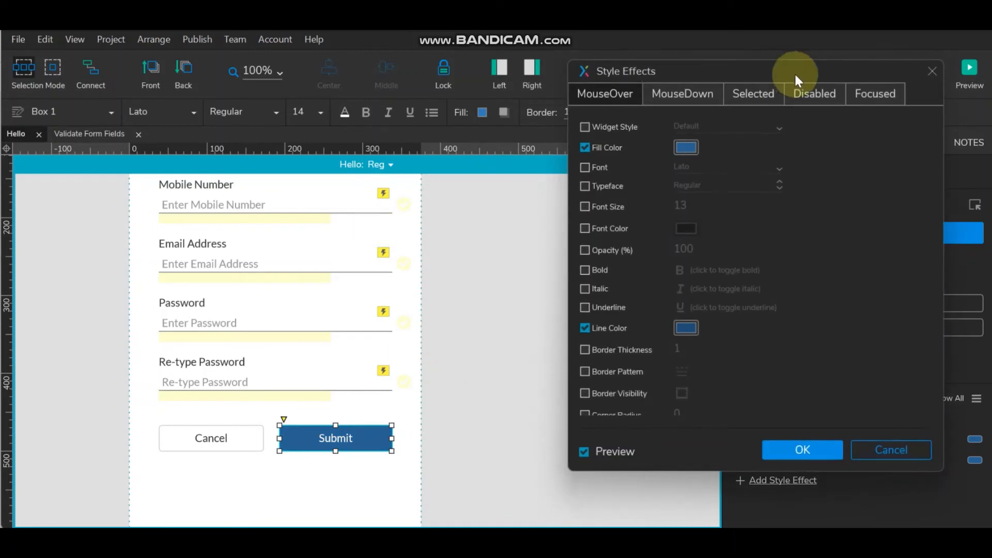
pyautogui.click(585, 148)
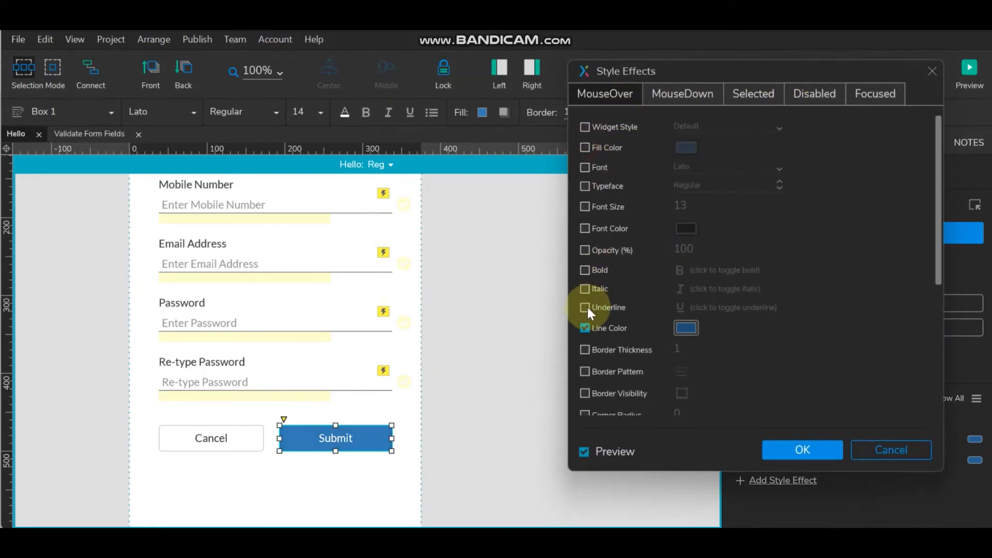
pyautogui.click(584, 328)
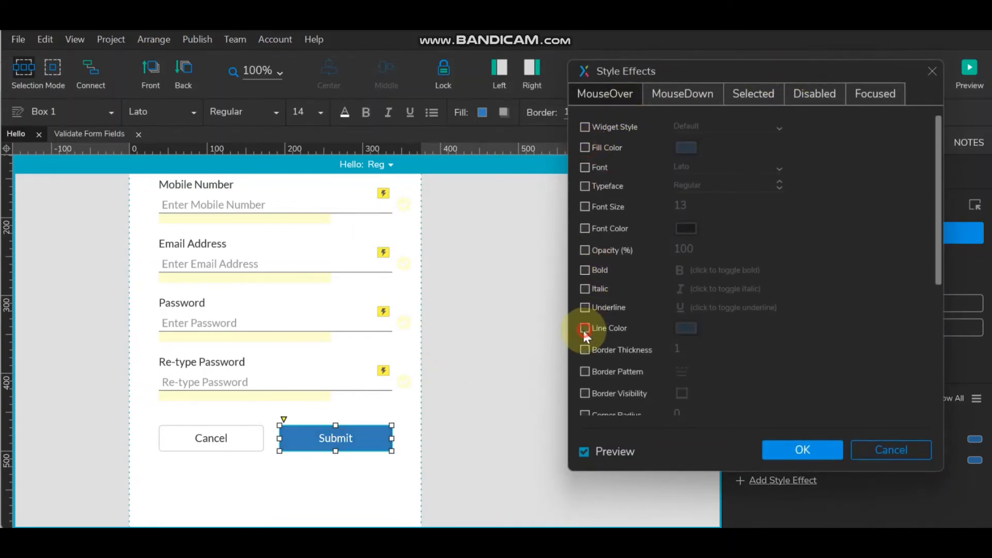
# - Give the Disabled style a light grey #D7D7D7 fill
pyautogui.click(697, 92)
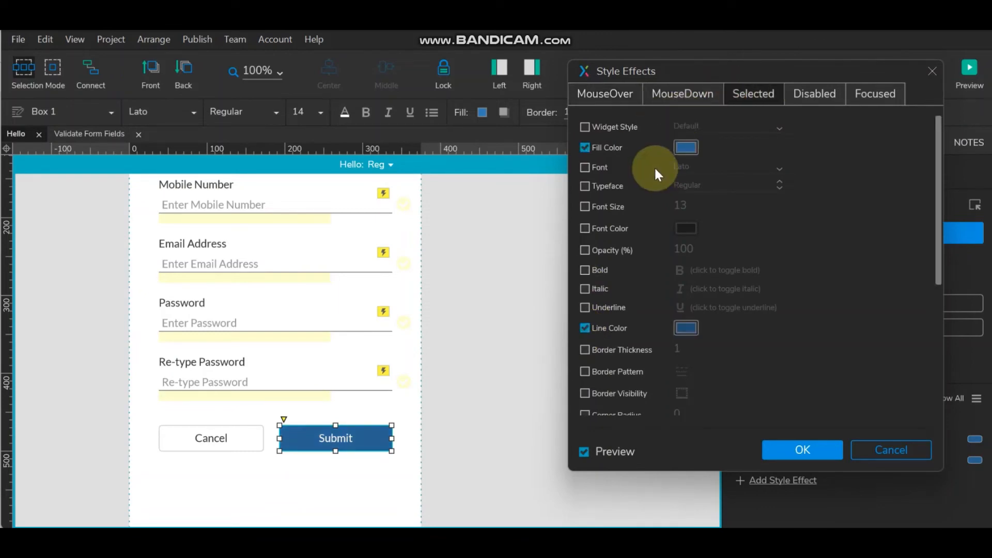
pyautogui.click(822, 94)
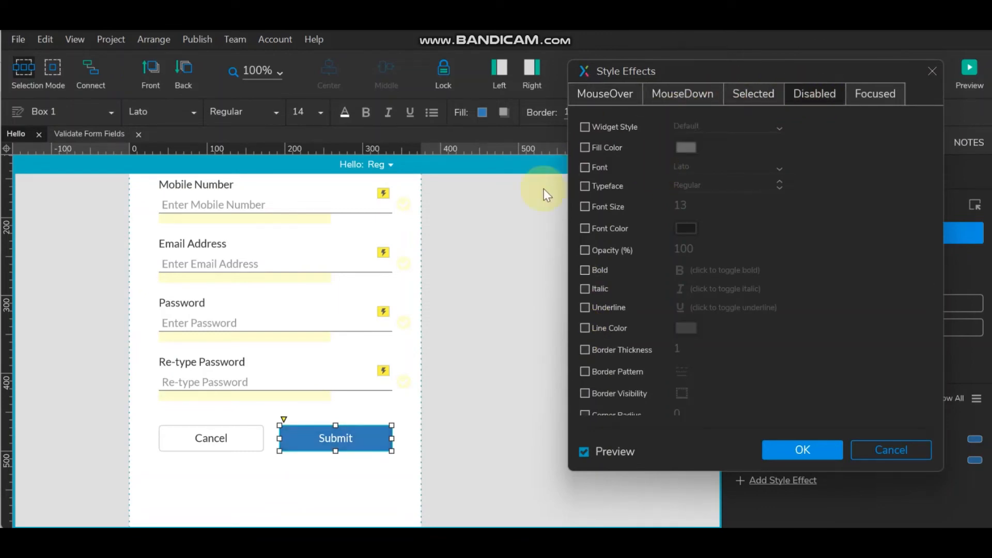
pyautogui.click(585, 148)
pyautogui.click(684, 148)
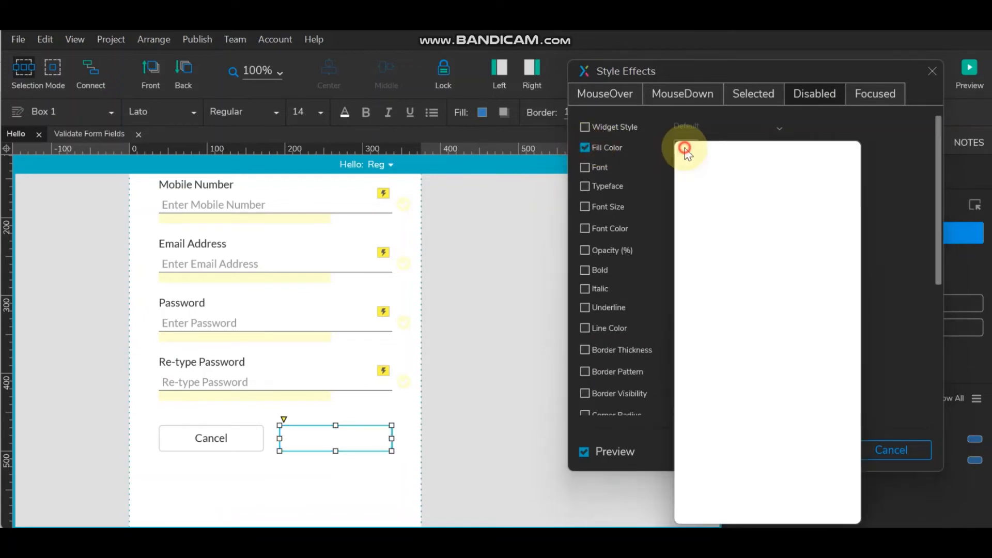
pyautogui.click(822, 253)
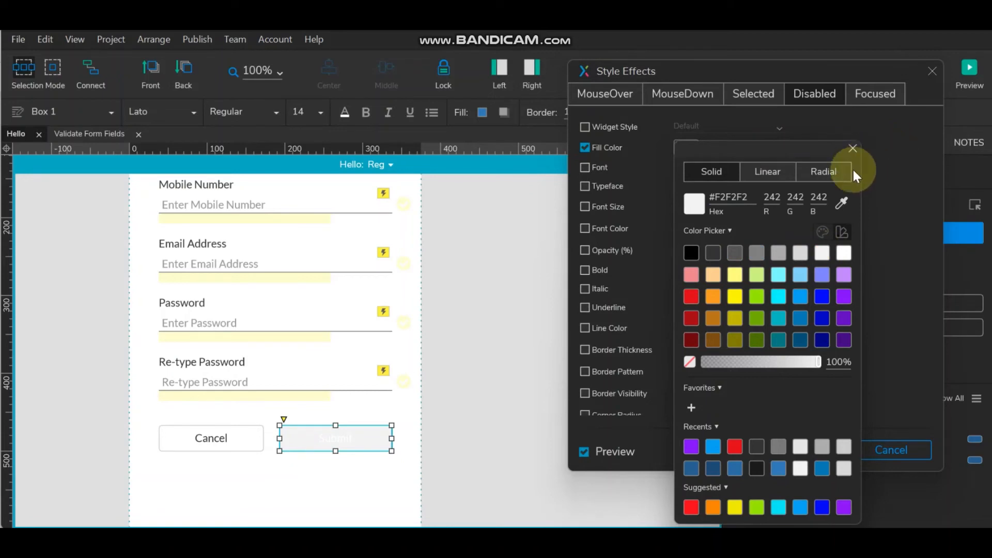
pyautogui.click(801, 256)
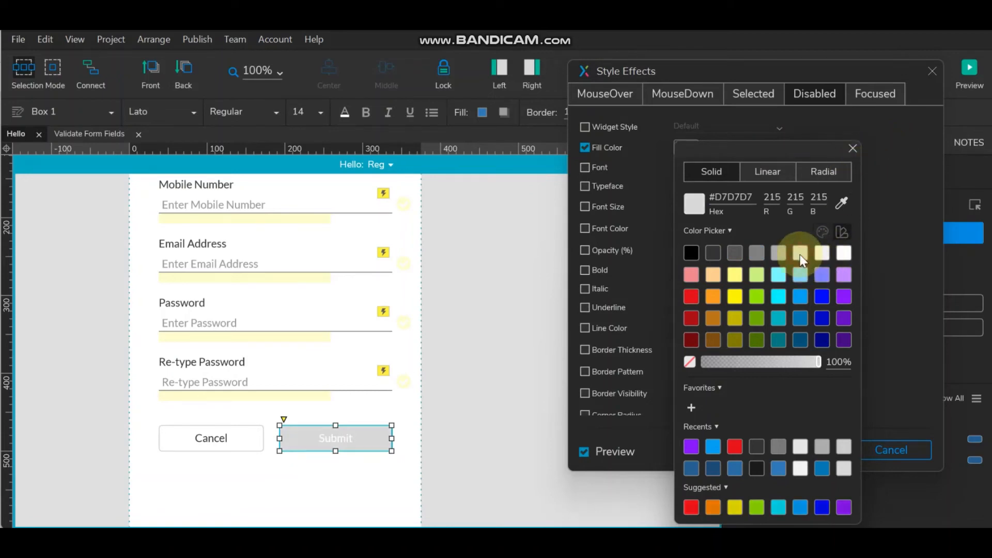
pyautogui.click(895, 247)
pyautogui.click(686, 147)
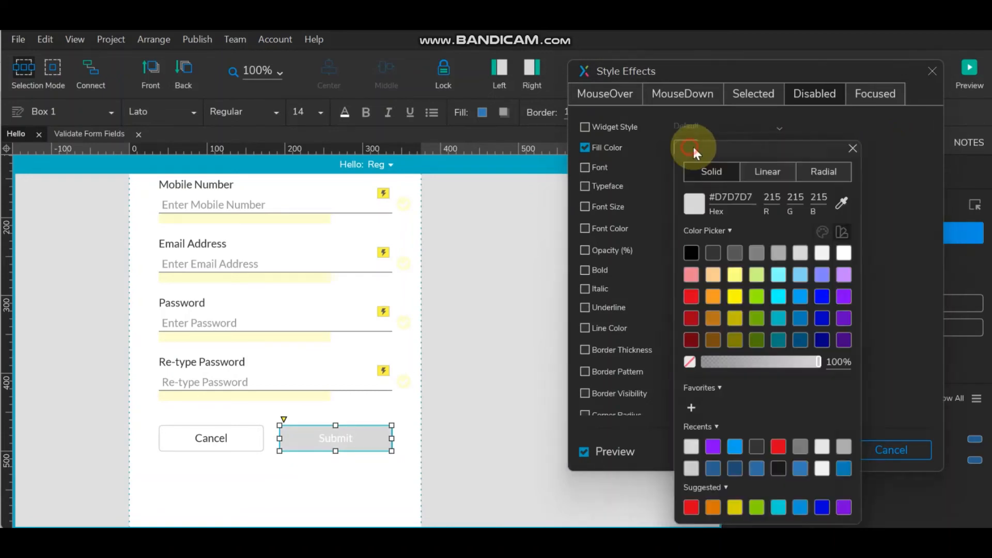
pyautogui.click(822, 254)
pyautogui.click(804, 253)
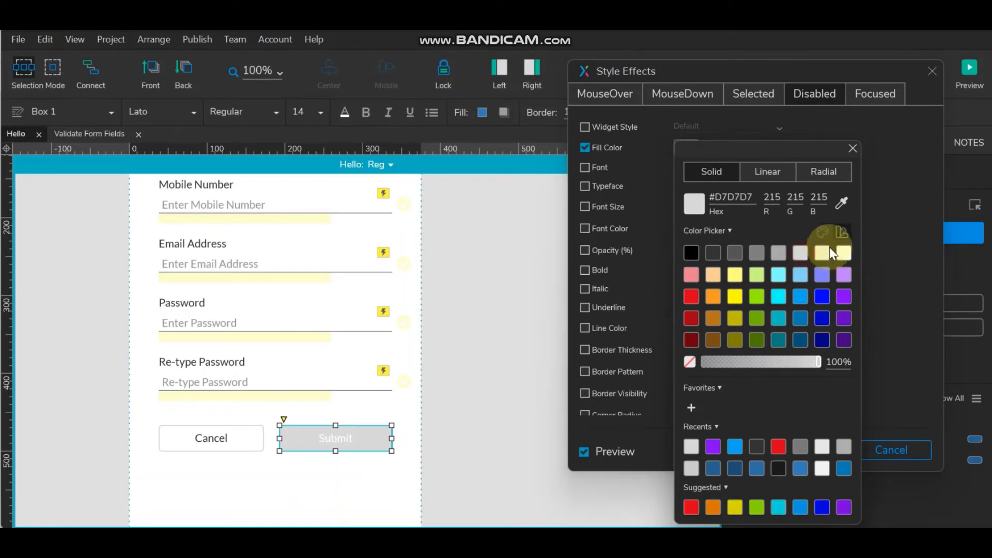
pyautogui.click(885, 246)
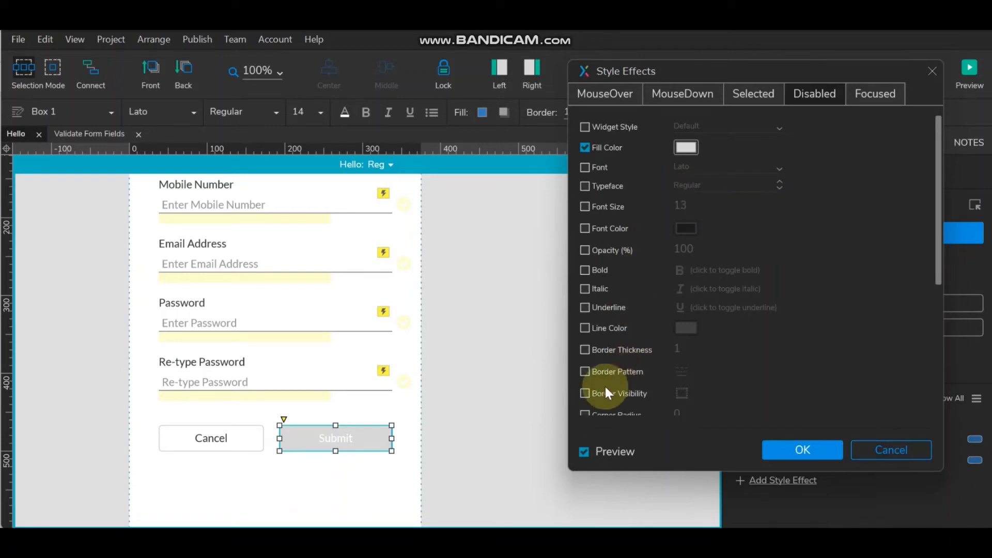
pyautogui.scroll(-3, 617, 364)
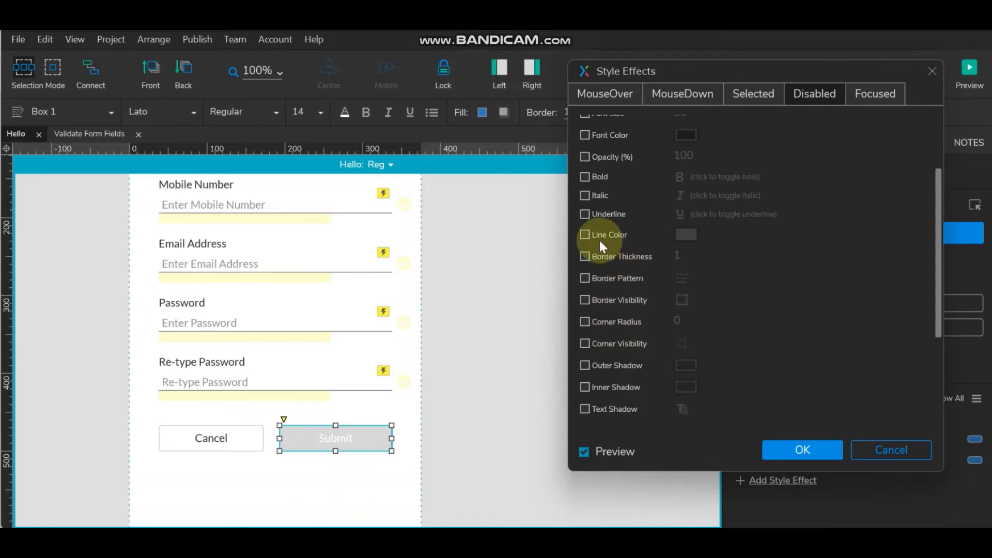
# - Set the Disabled line colour to the same #D7D7D7 and confirm the style effects
pyautogui.click(585, 235)
pyautogui.scroll(3, 703, 243)
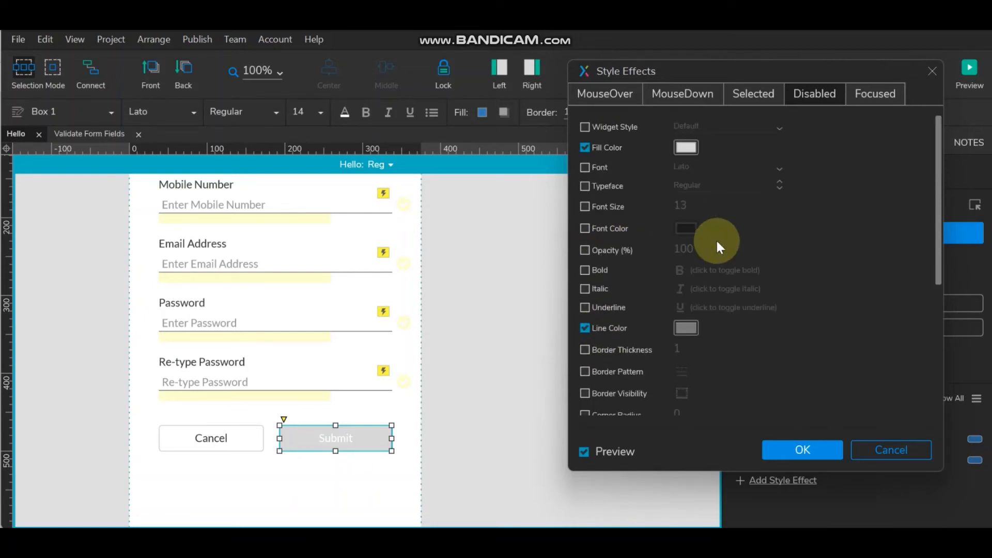
pyautogui.click(689, 150)
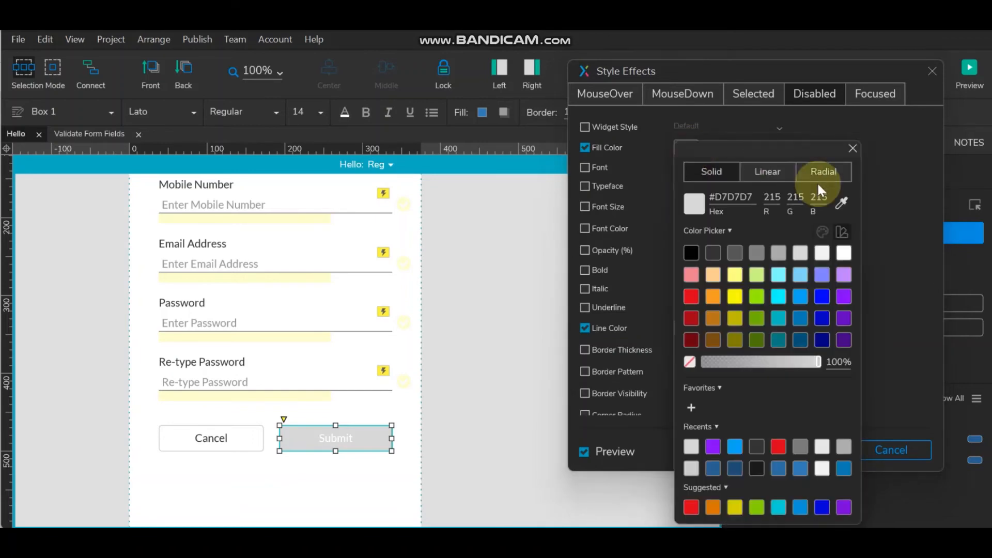
pyautogui.click(752, 199)
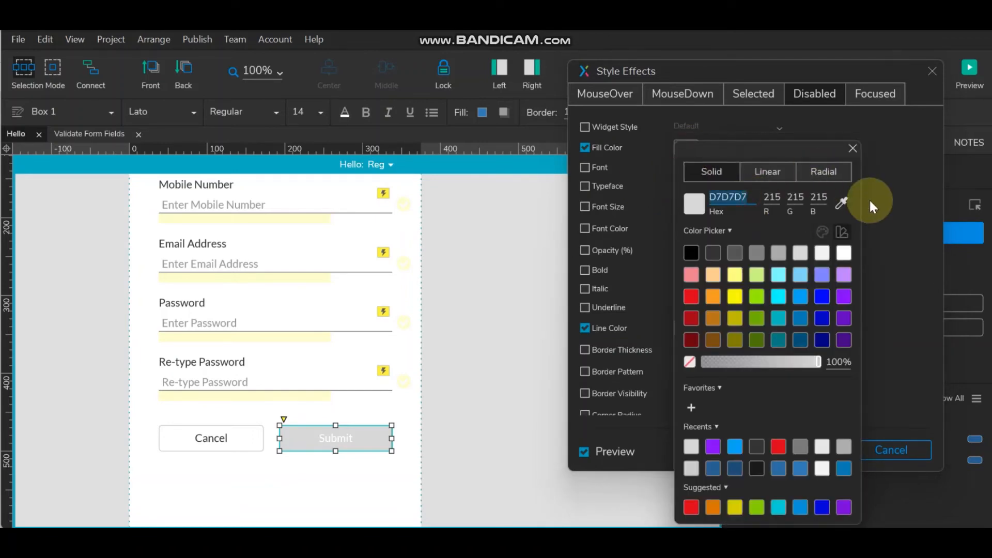
pyautogui.click(891, 210)
pyautogui.click(684, 326)
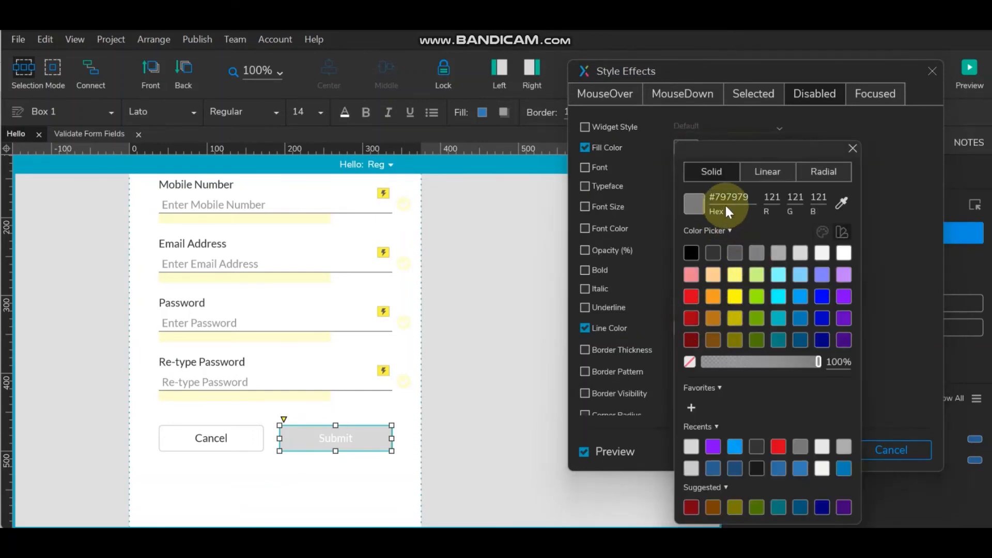
pyautogui.moveTo(749, 198); pyautogui.dragTo(644, 185)
pyautogui.write('D7D7D7')
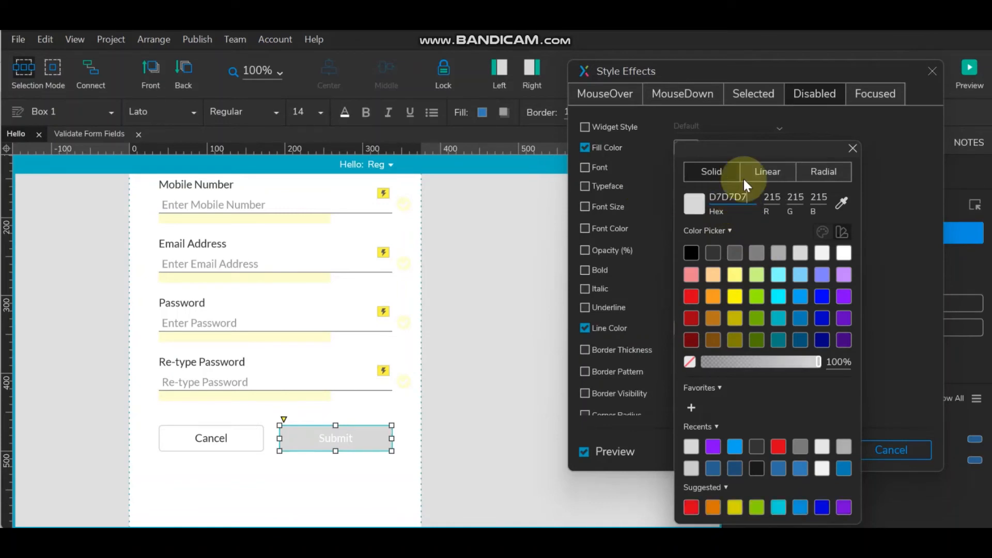
pyautogui.click(884, 253)
pyautogui.click(782, 445)
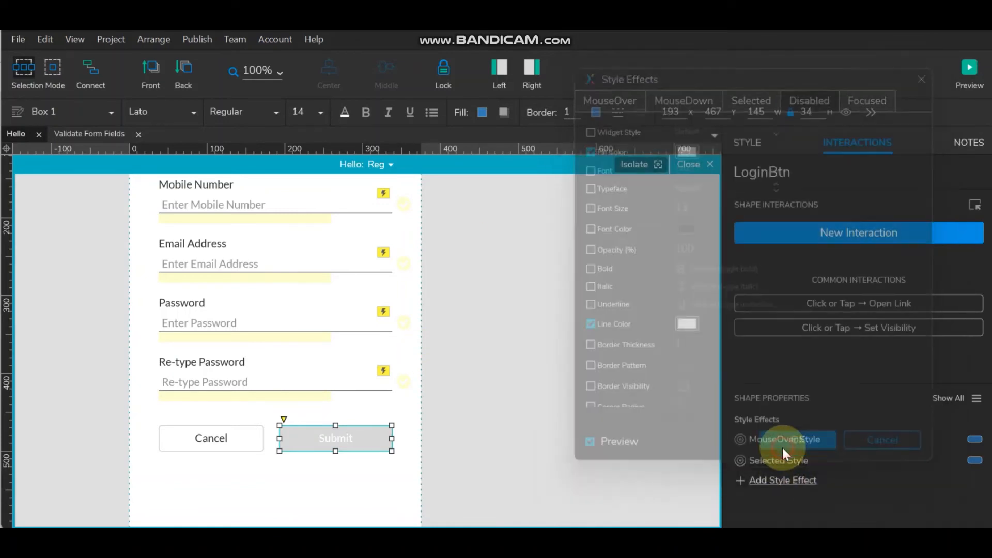
pyautogui.click(571, 453)
pyautogui.click(344, 435)
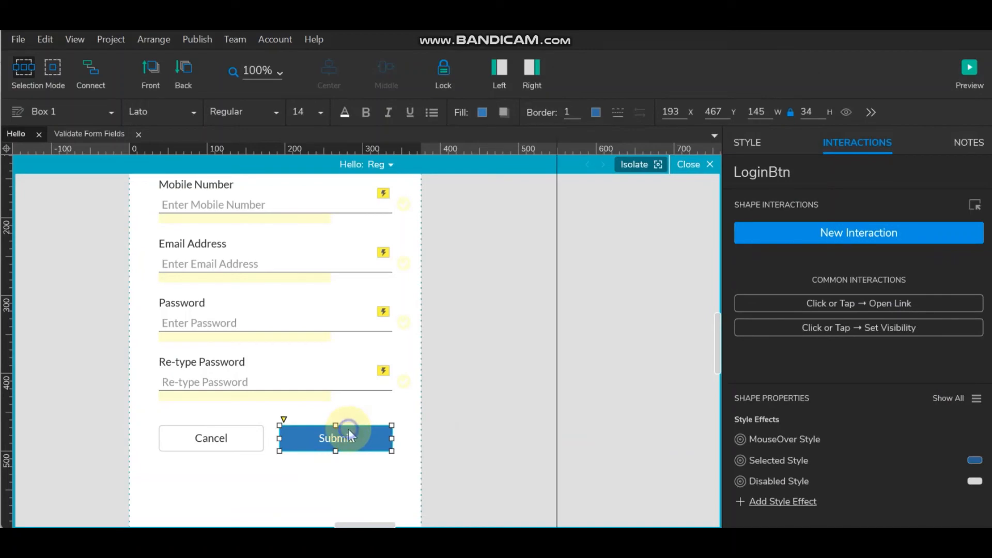
# - Mark the Submit button as disabled so it appears greyed out
pyautogui.rightClick(348, 429)
pyautogui.click(383, 373)
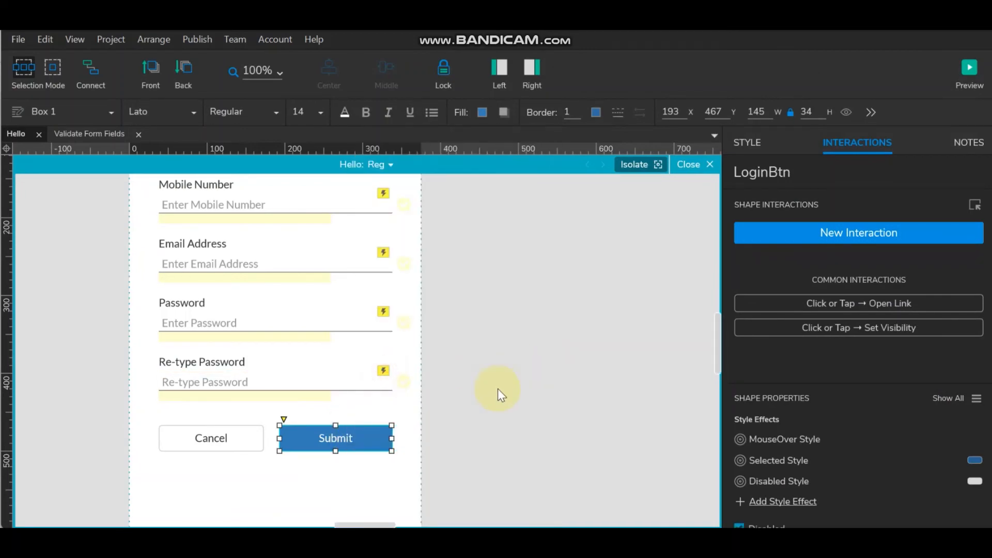
pyautogui.click(498, 388)
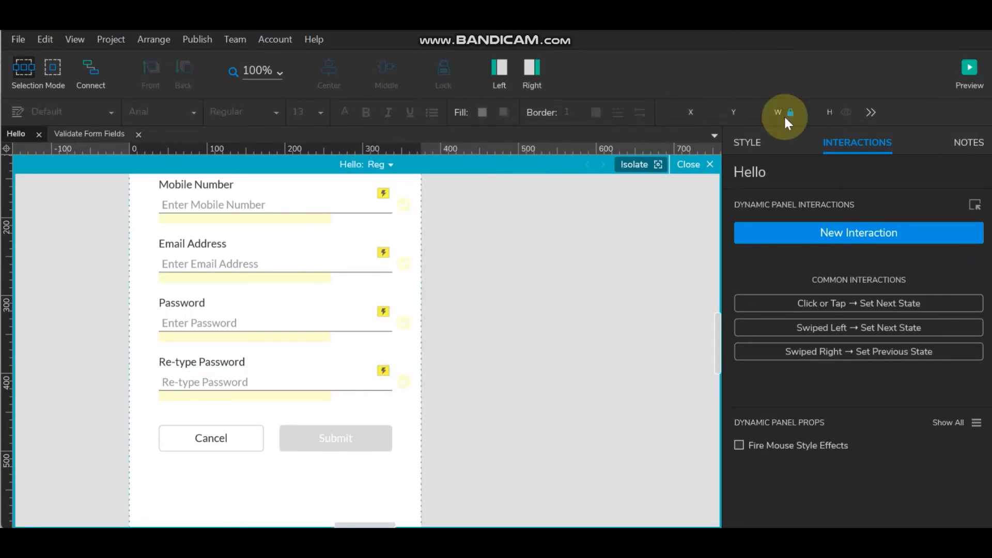
pyautogui.scroll(4, 299, 336)
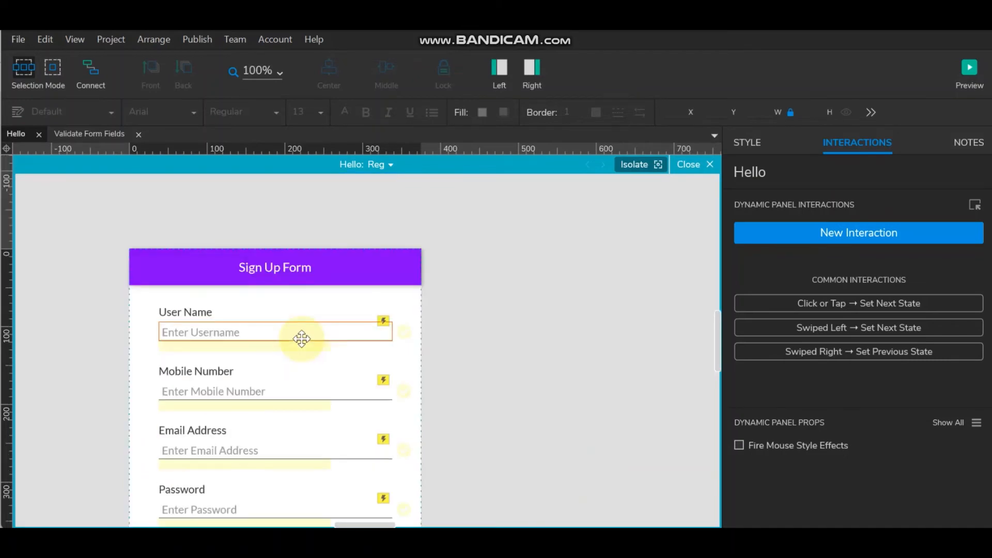
pyautogui.scroll(-4, 302, 338)
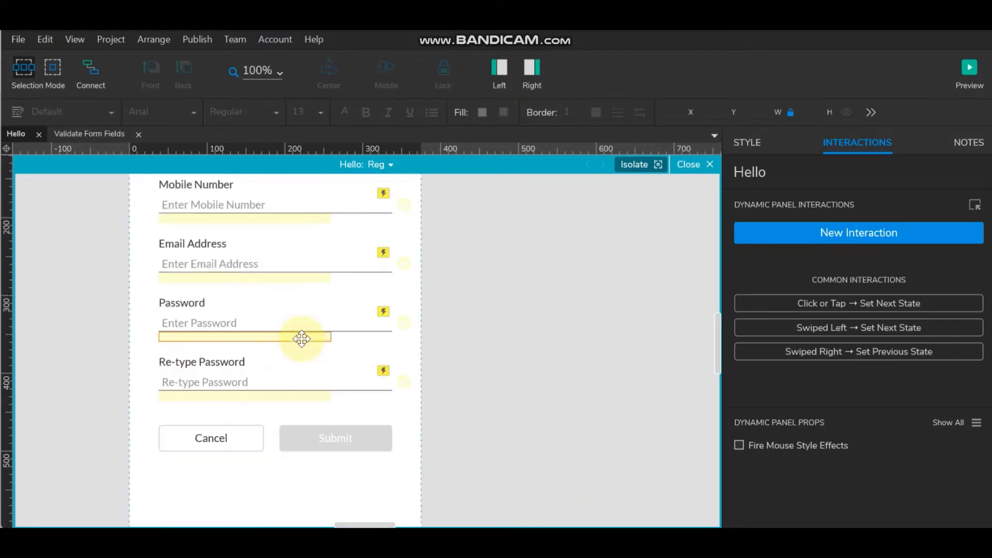
# - Select the Re-type Password field and review its Req, Invalid and Valid text-changed cases
pyautogui.click(281, 385)
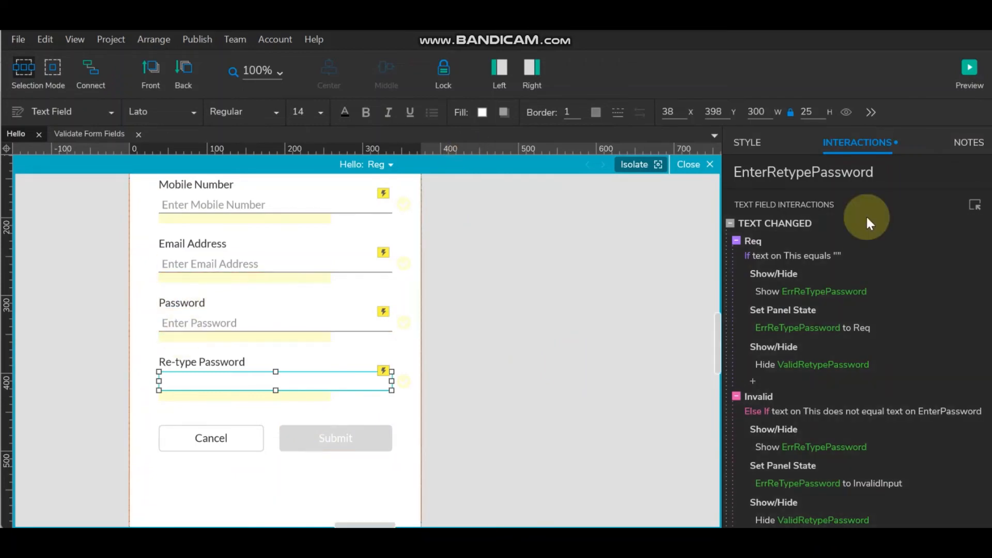
pyautogui.scroll(-5, 810, 355)
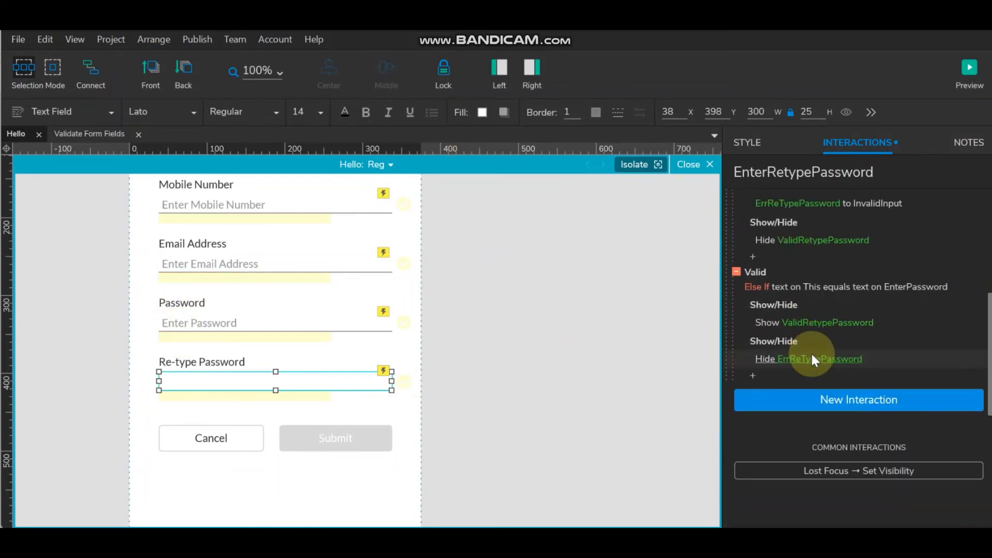
pyautogui.scroll(5, 769, 316)
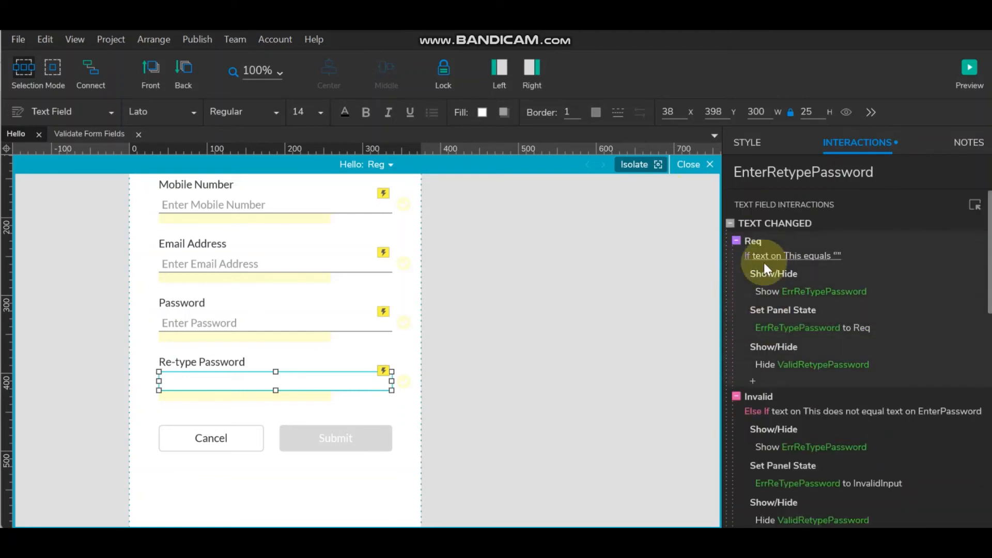
pyautogui.scroll(-4, 763, 420)
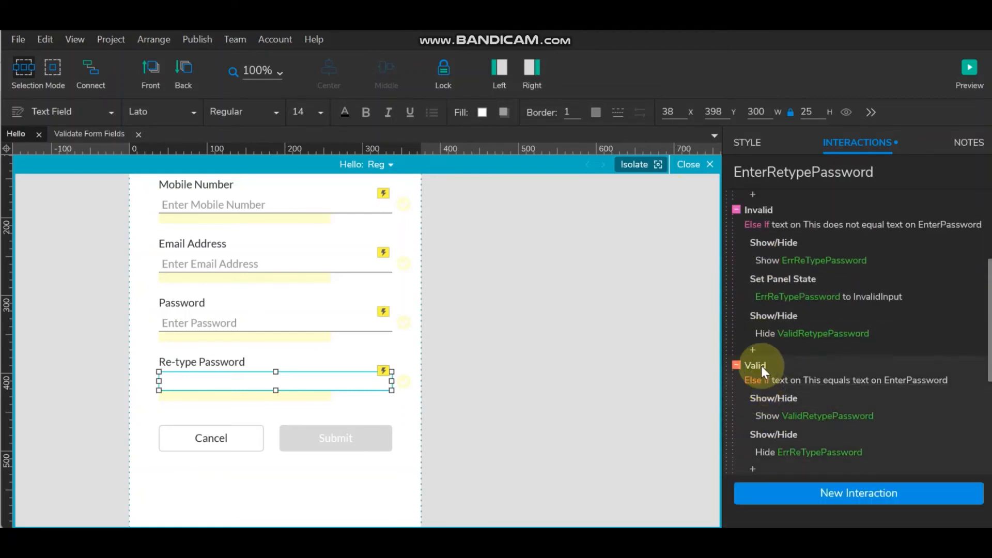
# - Rename the Submit button widget from LoginBtn to SubmitBtn
pyautogui.click(345, 439)
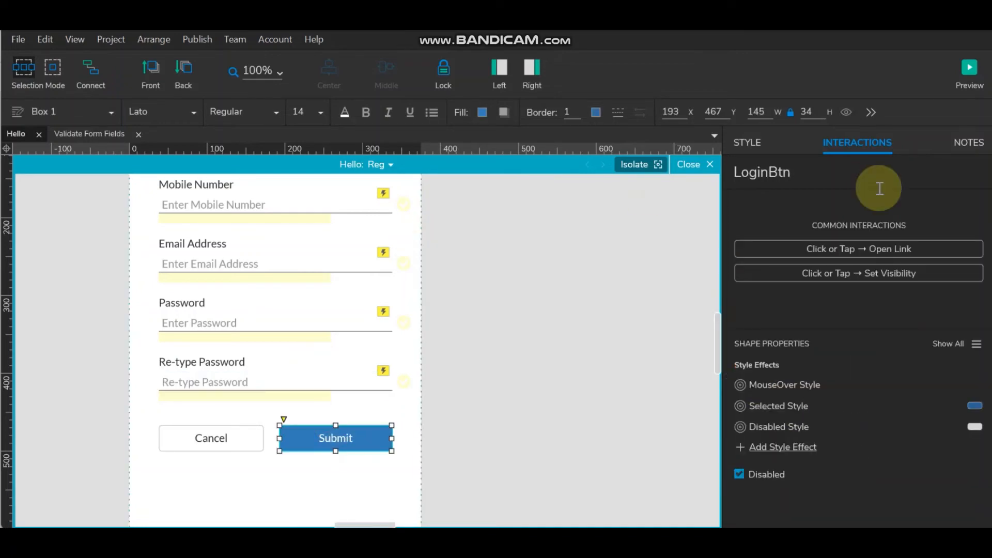
pyautogui.doubleClick(763, 173)
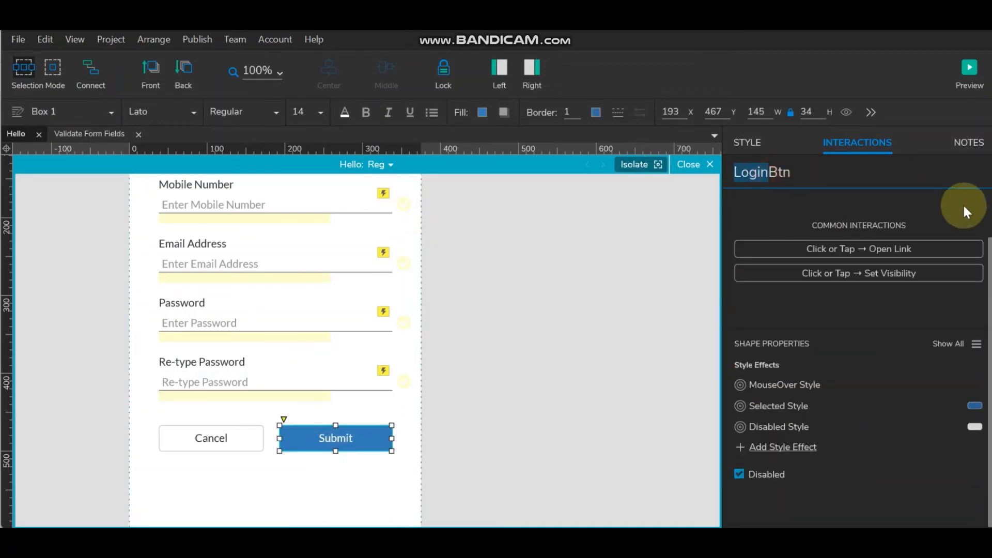
pyautogui.write('Subm')
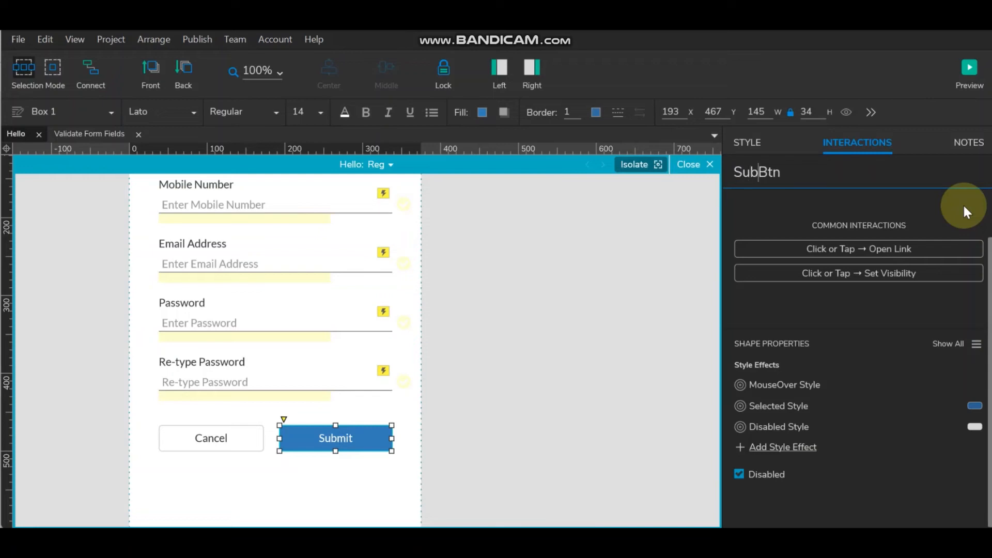
pyautogui.write('it')
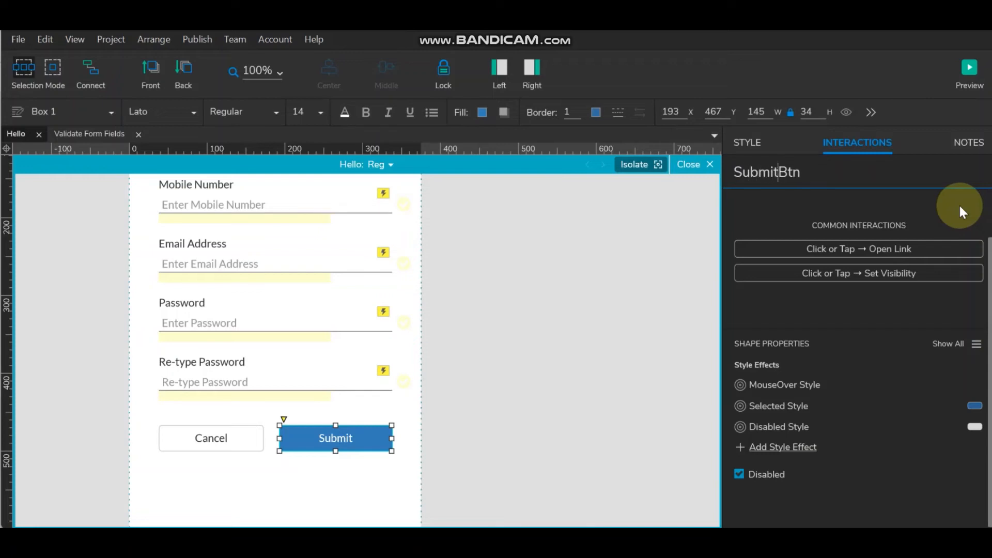
pyautogui.click(838, 180)
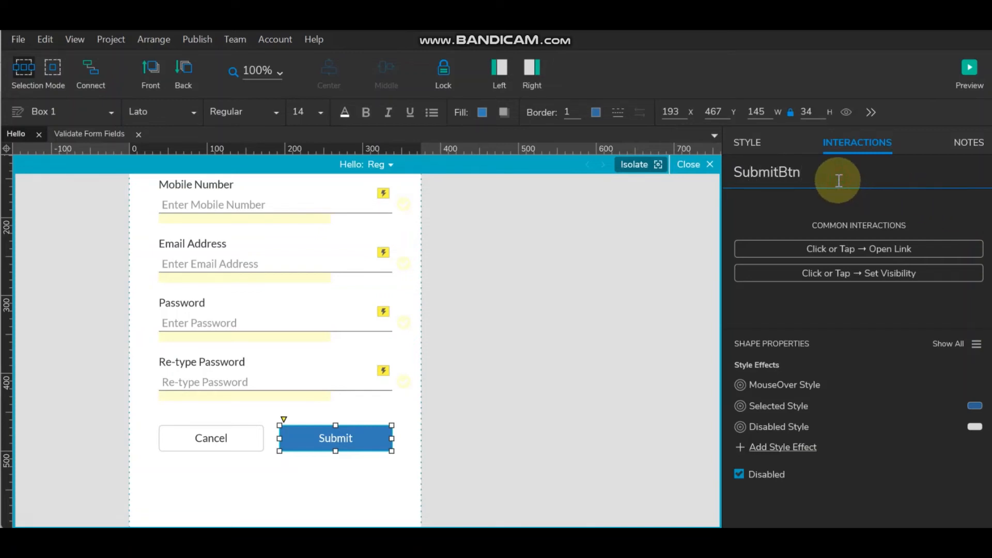
# - Verify the SubmitBtn name, then pick the Re-type Password field's Valid text-changed case
pyautogui.click(334, 385)
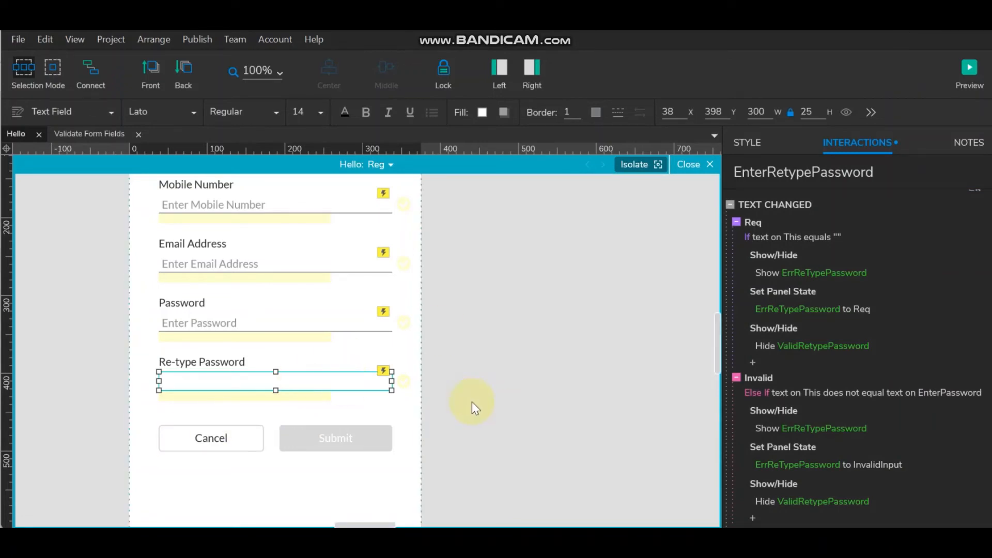
pyautogui.click(354, 440)
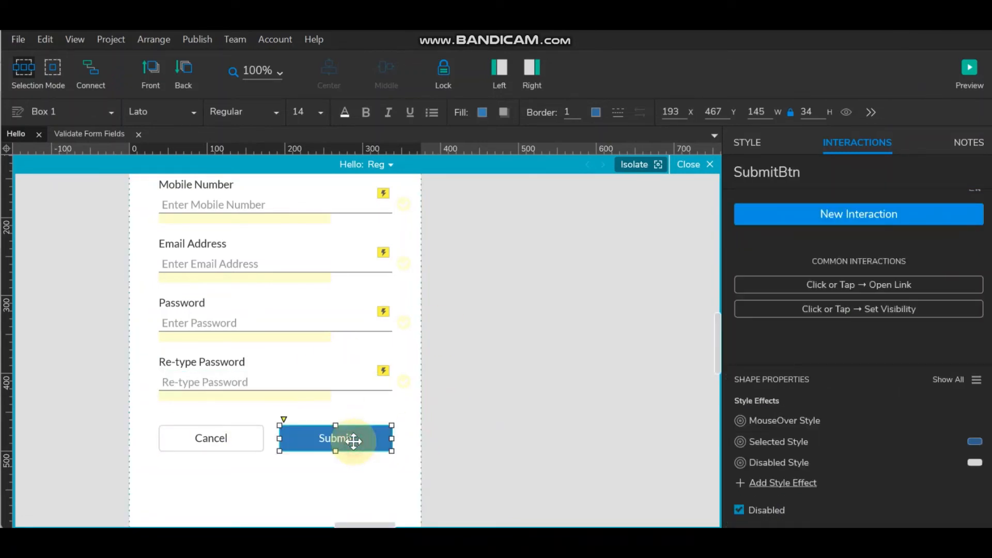
pyautogui.click(293, 380)
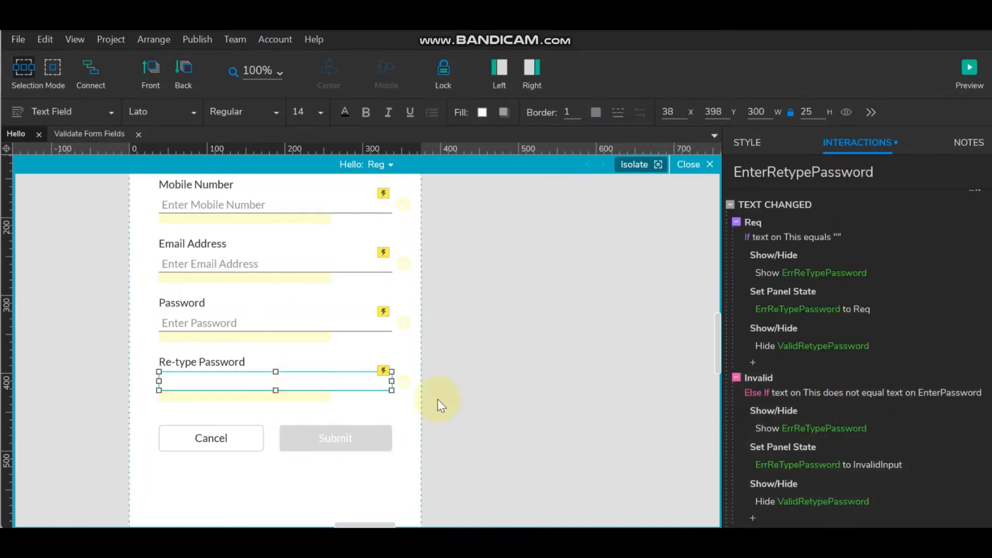
pyautogui.click(357, 438)
pyautogui.click(830, 171)
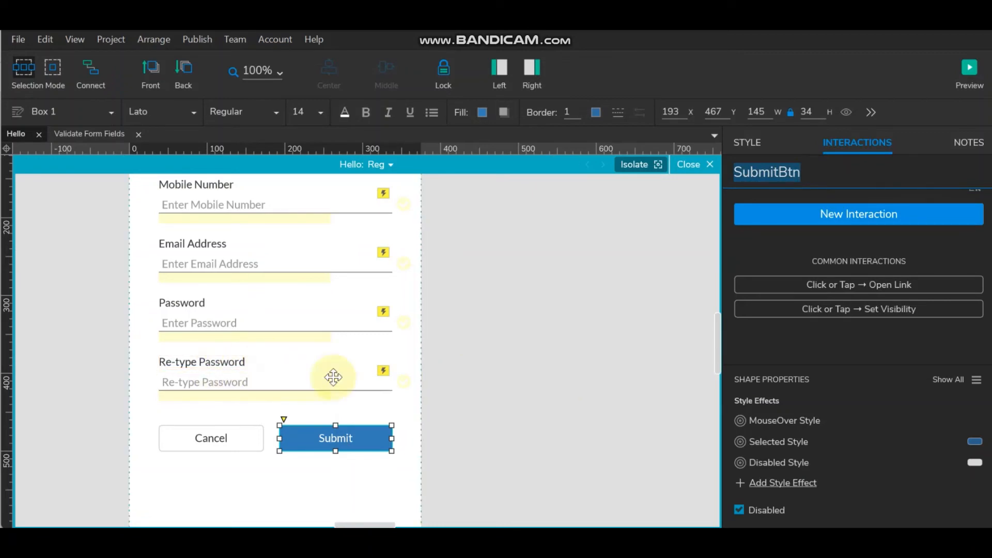
pyautogui.click(310, 379)
pyautogui.scroll(-3, 868, 429)
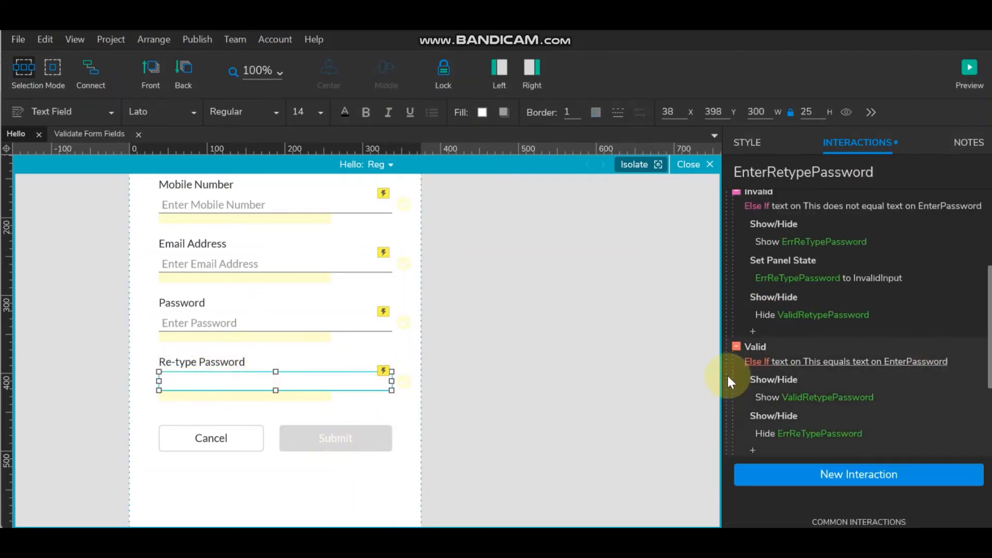
pyautogui.click(761, 345)
# - Add an Enable SubmitBtn action to the Re-type Password field's Valid case
pyautogui.doubleClick(768, 345)
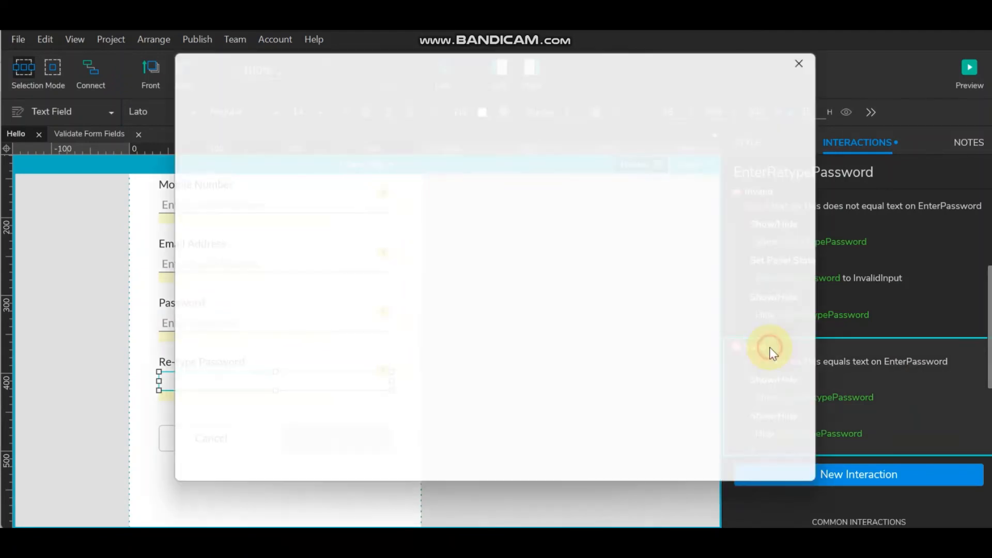
pyautogui.scroll(-2, 393, 385)
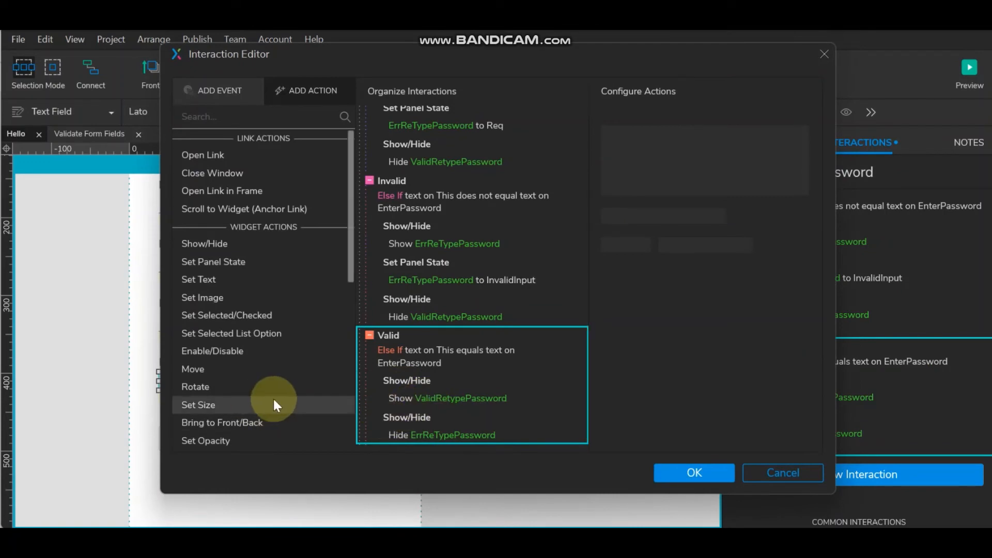
pyautogui.click(240, 351)
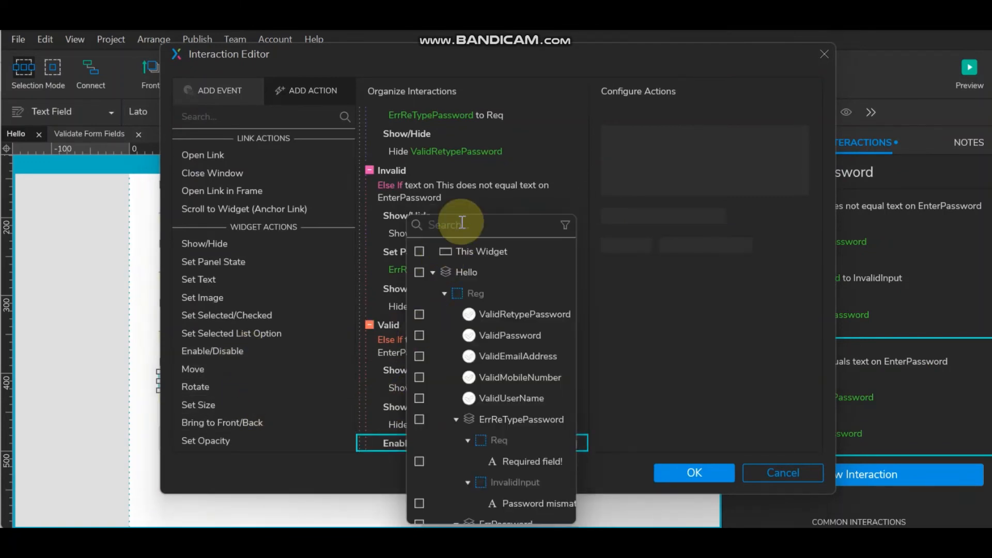
pyautogui.write('SubmitBtn')
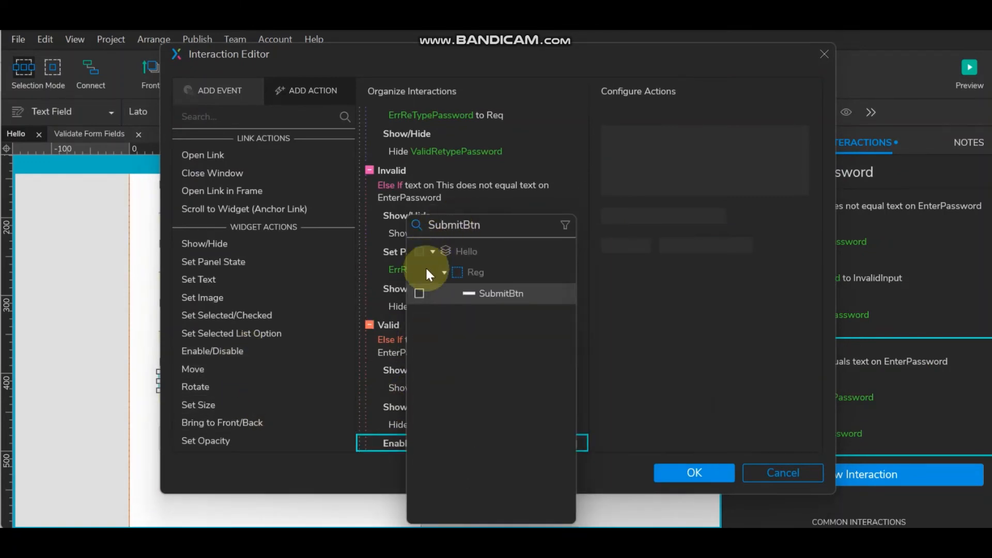
pyautogui.click(420, 293)
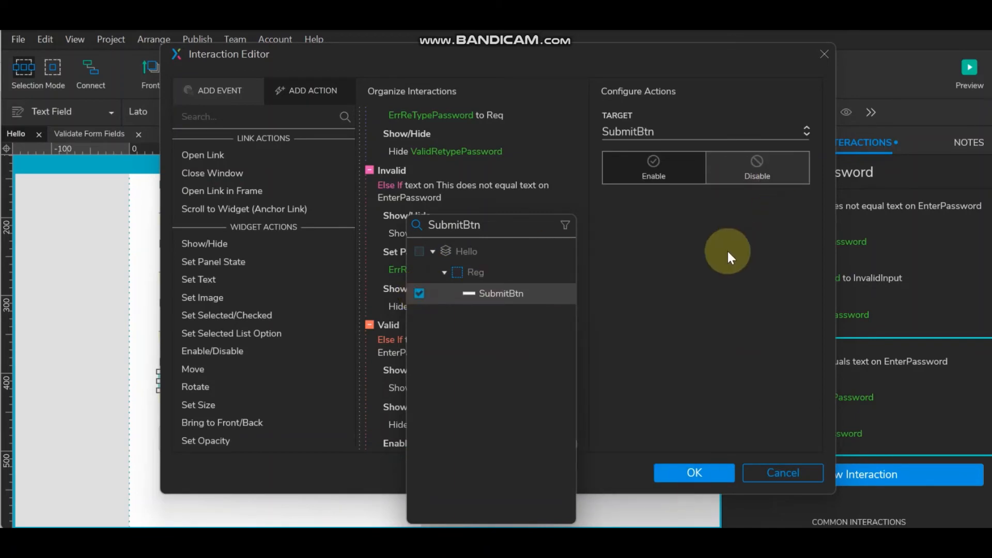
pyautogui.click(643, 250)
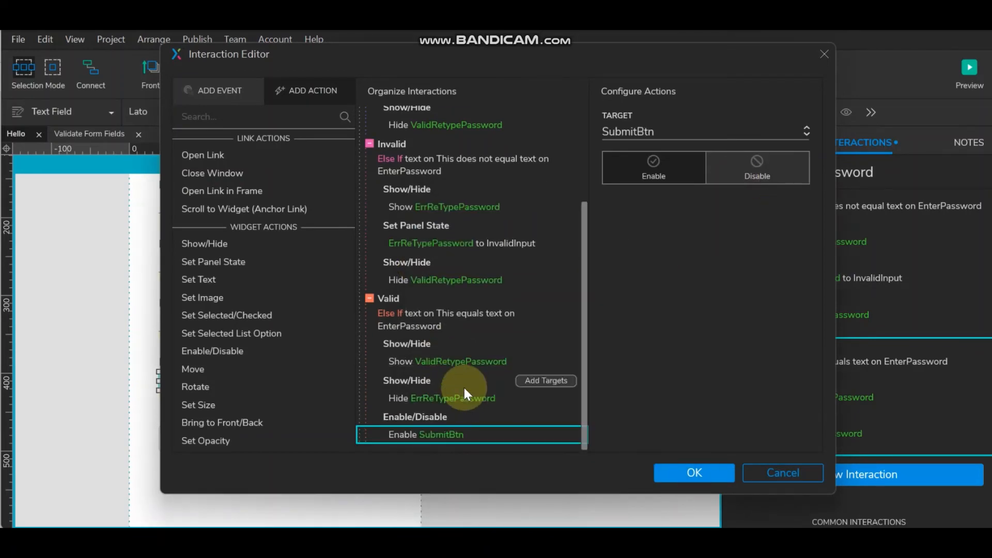
pyautogui.click(422, 417)
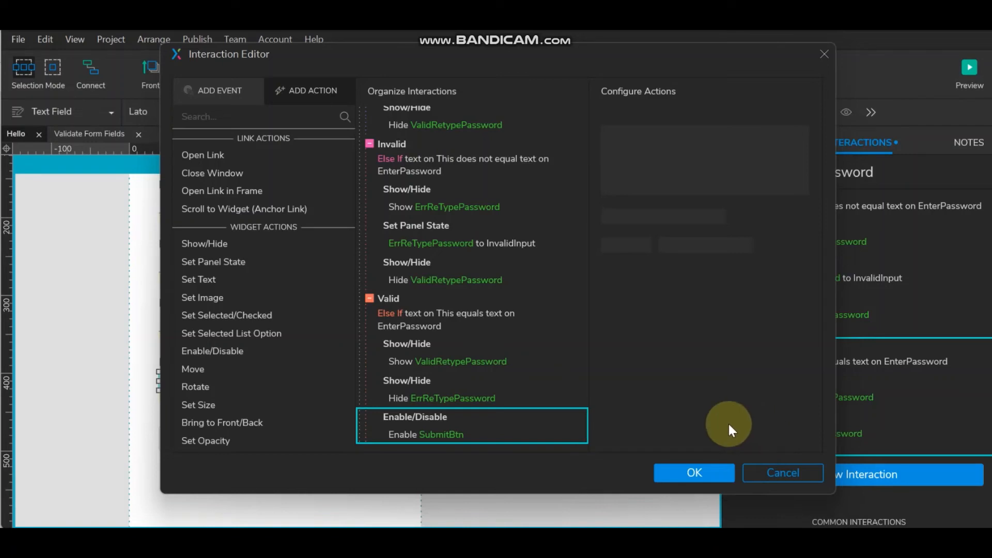
pyautogui.click(704, 471)
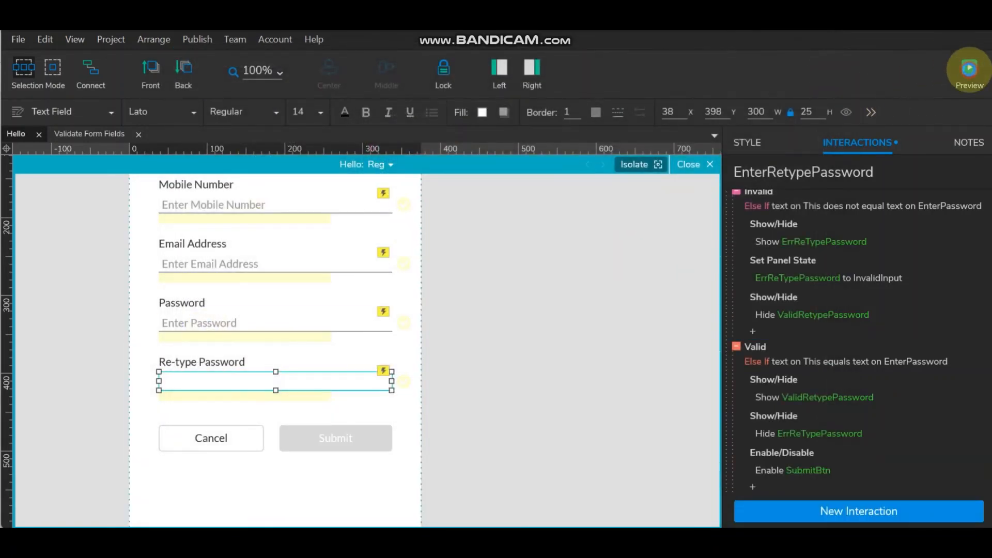
pyautogui.click(969, 70)
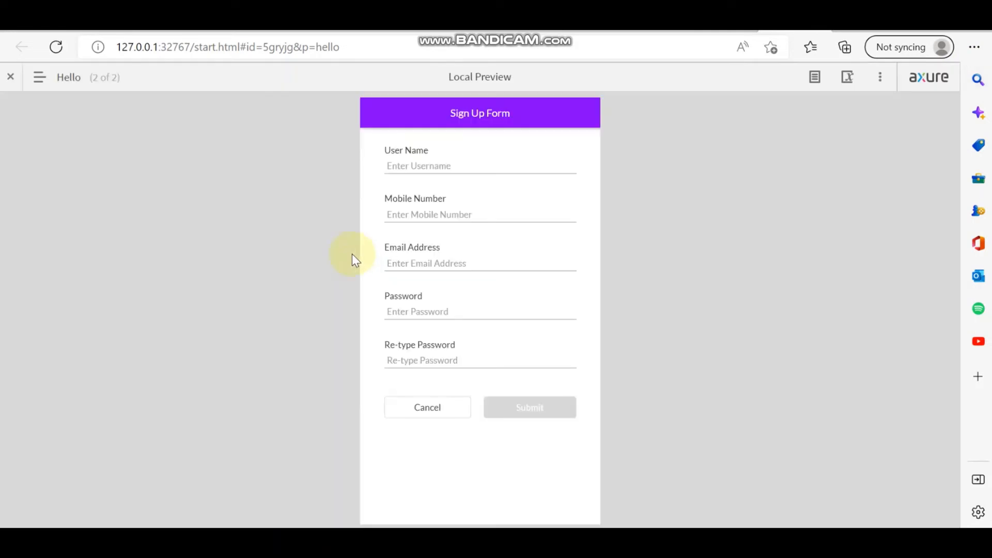
pyautogui.click(555, 174)
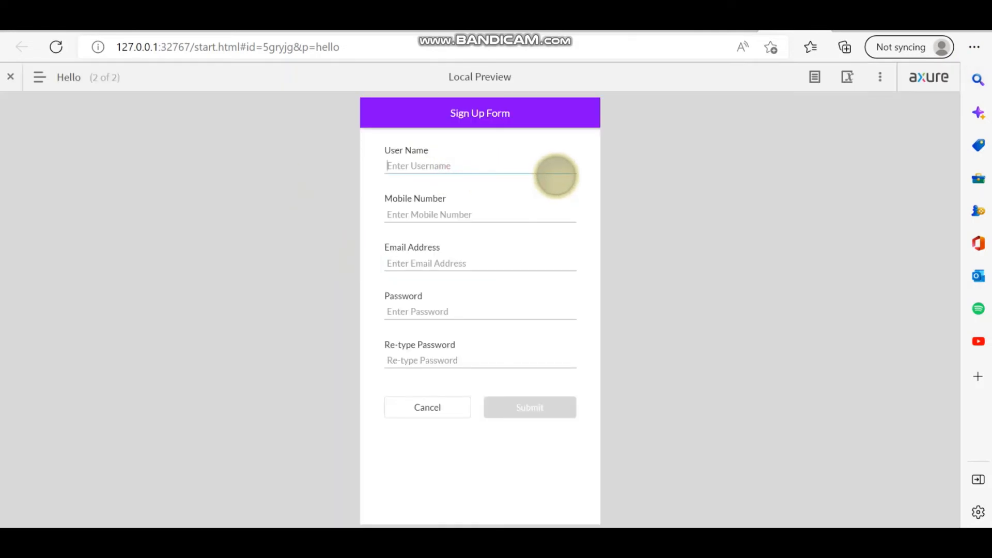
pyautogui.write('Ram')
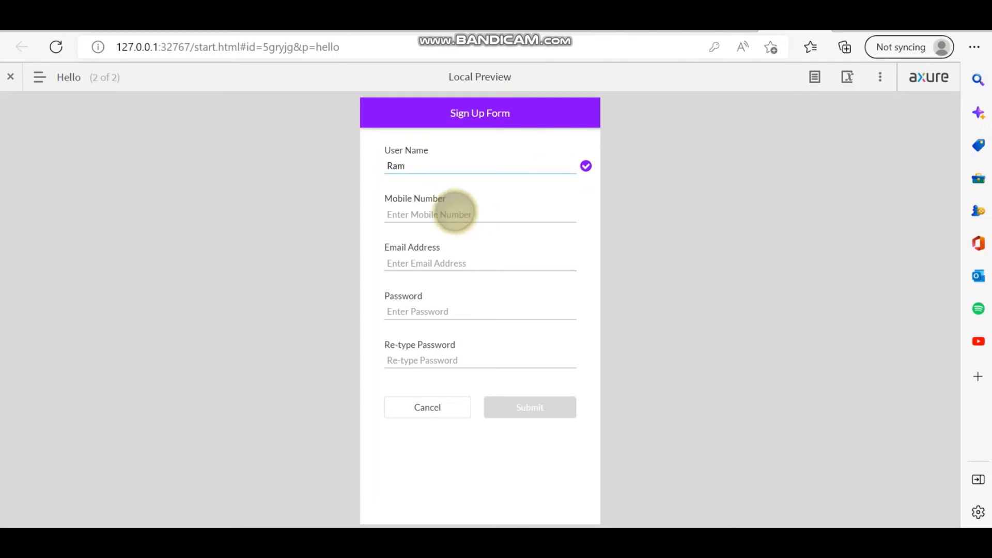
pyautogui.click(523, 215)
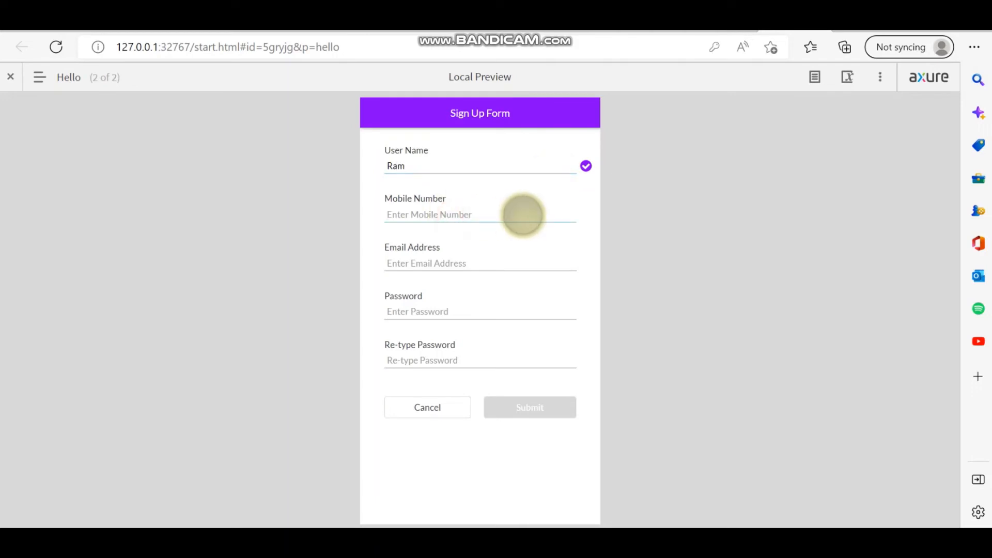
pyautogui.write('123456')
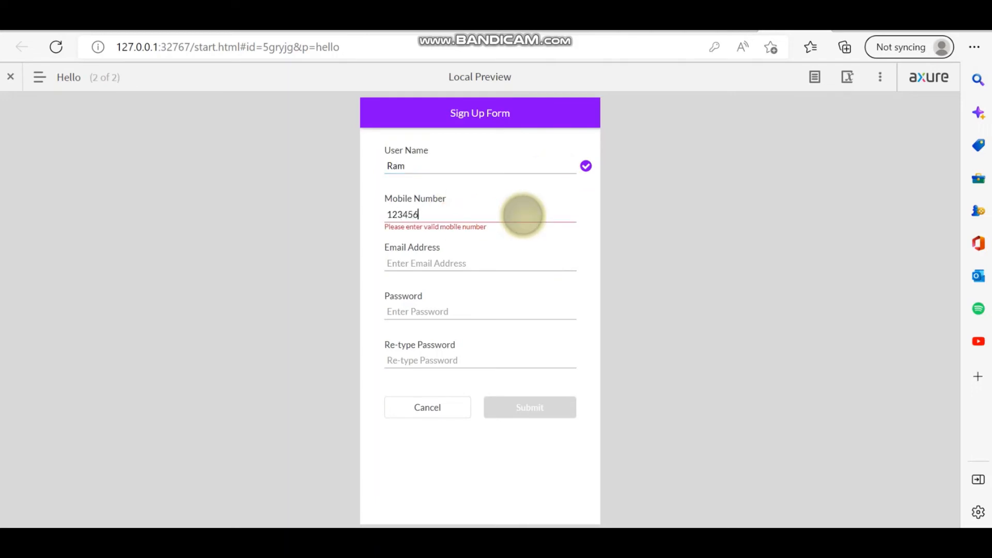
pyautogui.write('7890')
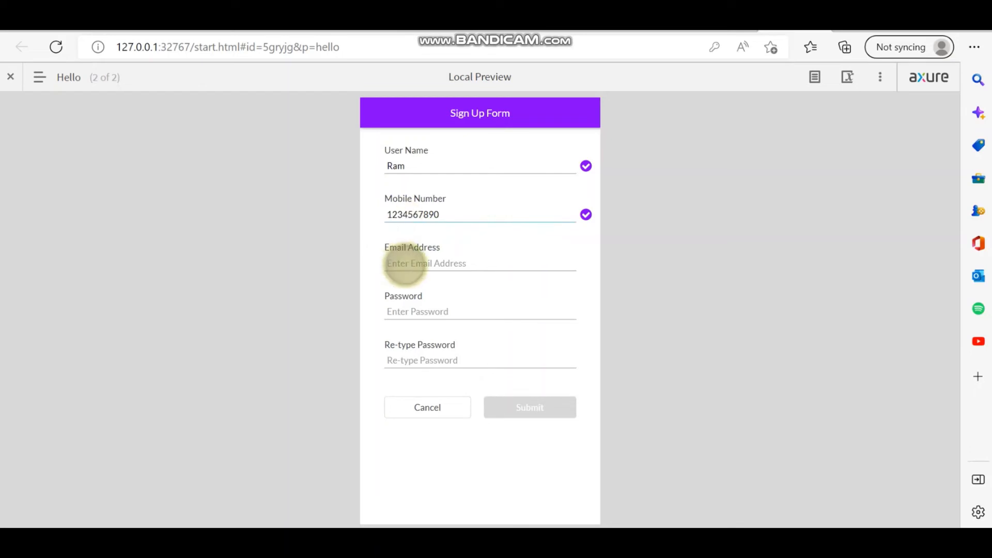
# - Enter an email and six-character password, then remove a Re-type Password character to test mismatch
pyautogui.click(405, 264)
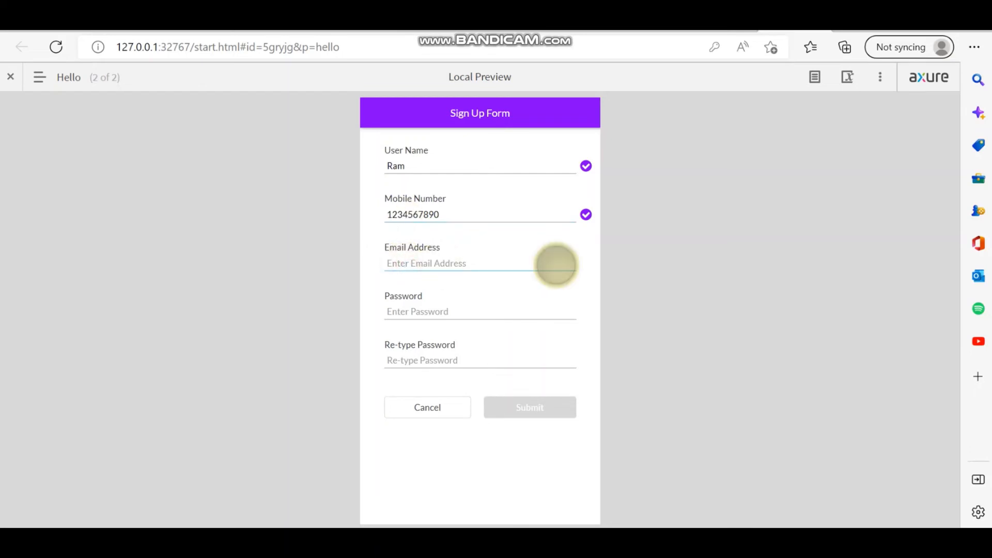
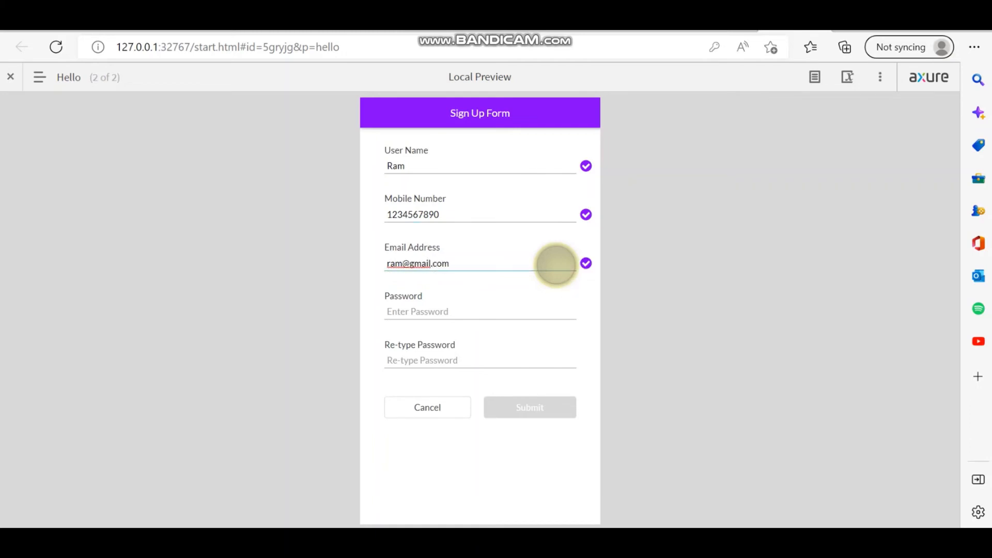
pyautogui.press('Tab')
pyautogui.write('12345')
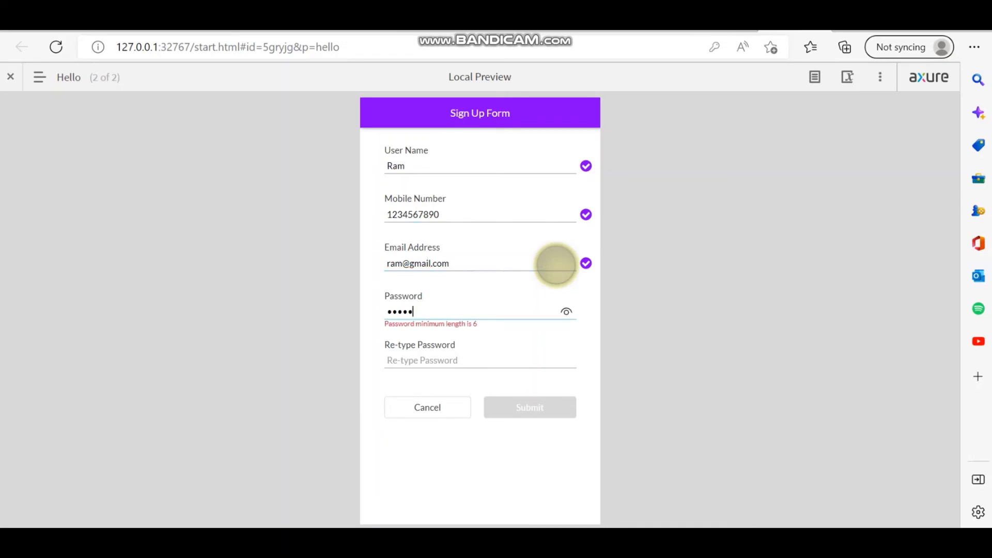
pyautogui.write('6')
pyautogui.click(494, 362)
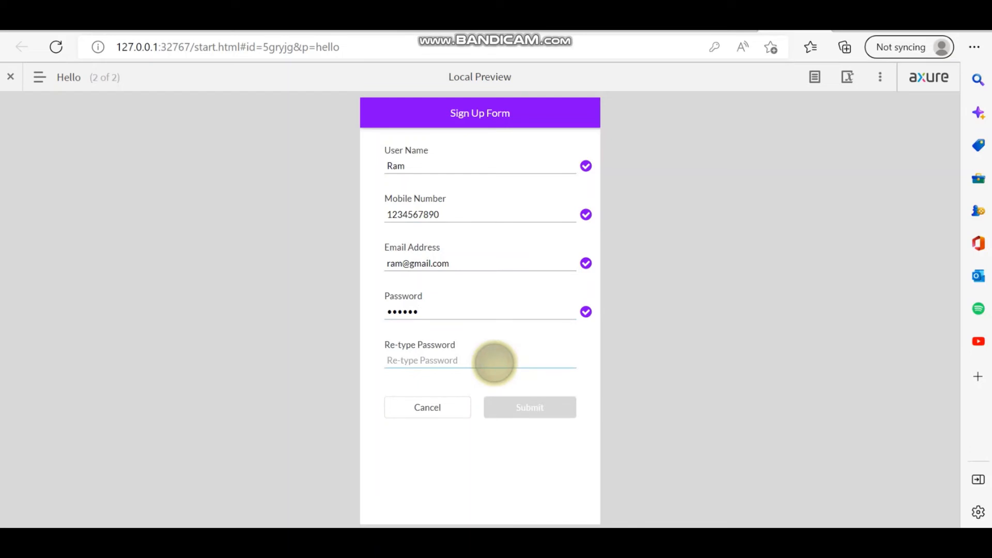
pyautogui.write('123456')
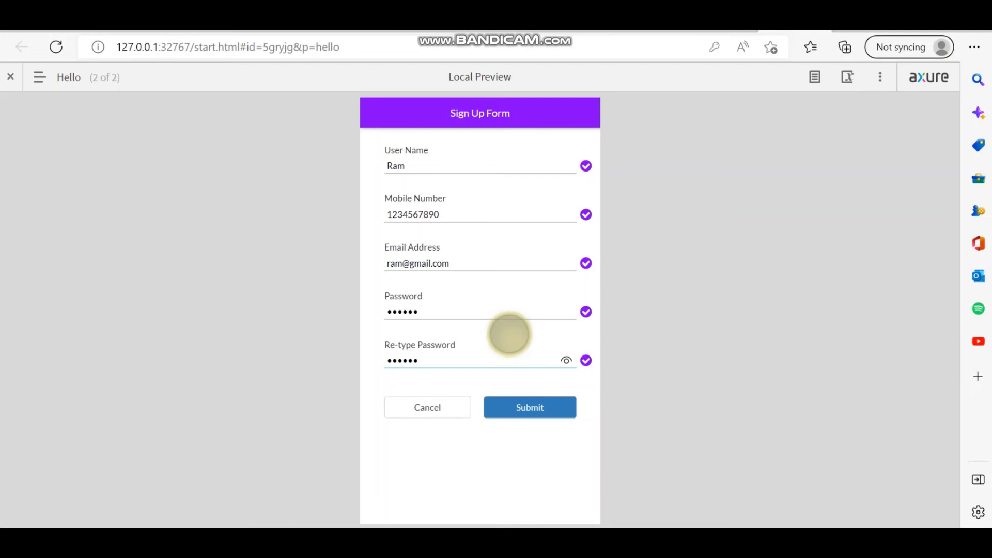
pyautogui.press('BackSpace')
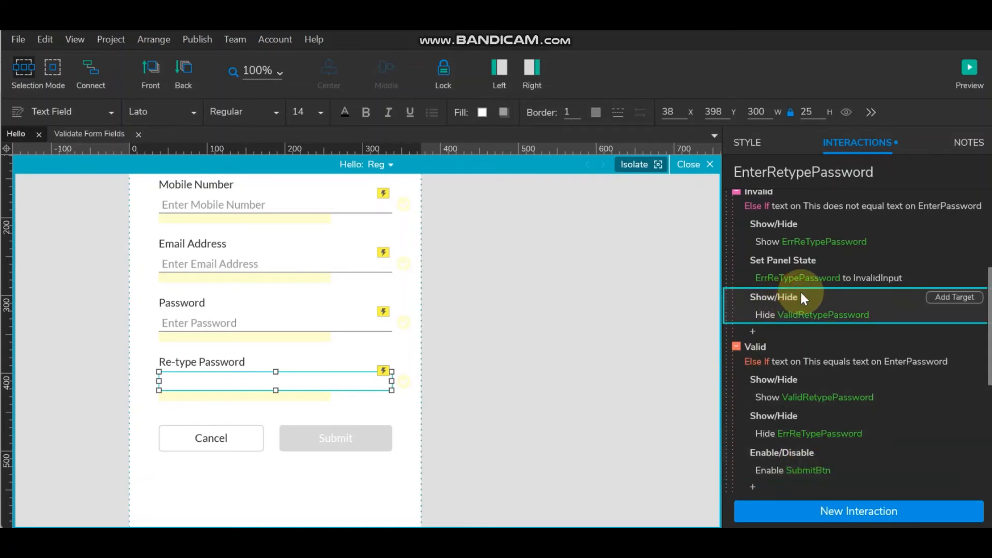
# - Paste Disable SubmitBtn actions into the Re-type Password field's Invalid and Req cases
pyautogui.hotkey('ctrl', 'v')
pyautogui.click(796, 353)
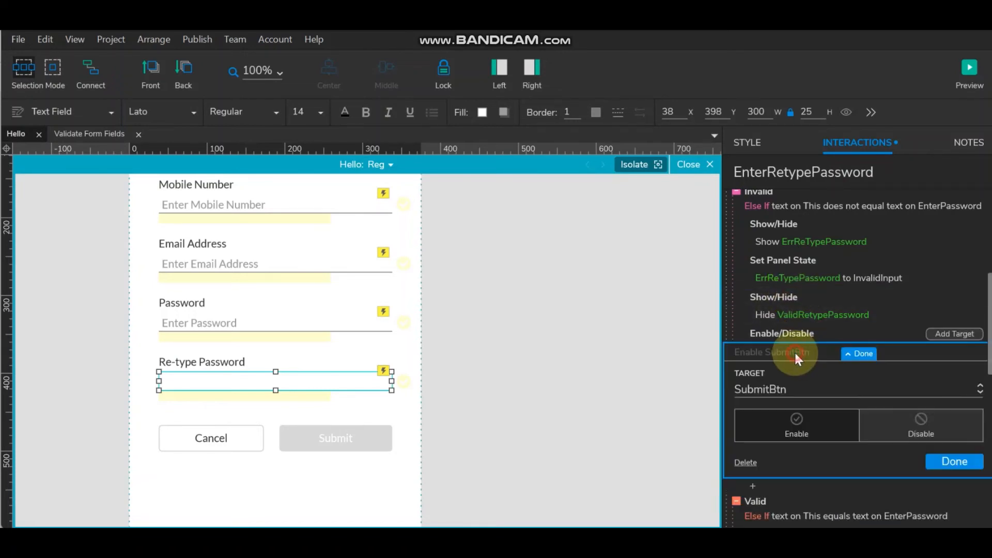
pyautogui.click(901, 418)
pyautogui.click(966, 461)
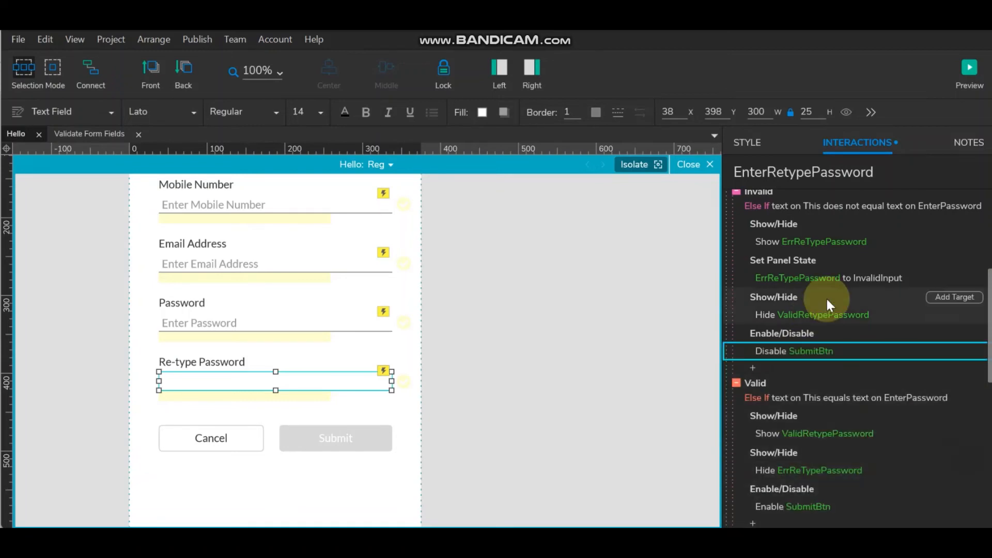
pyautogui.scroll(3, 825, 296)
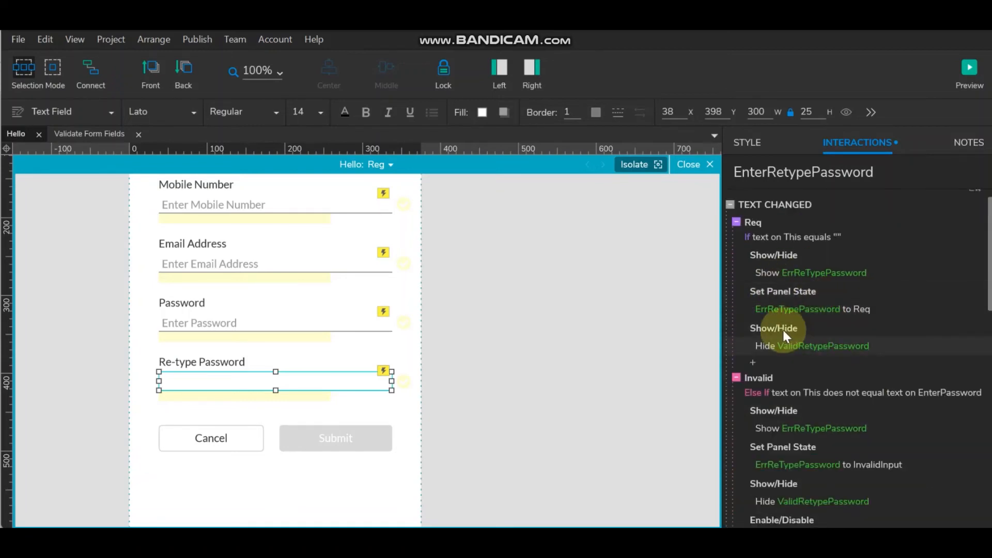
pyautogui.hotkey('ctrl', 'v')
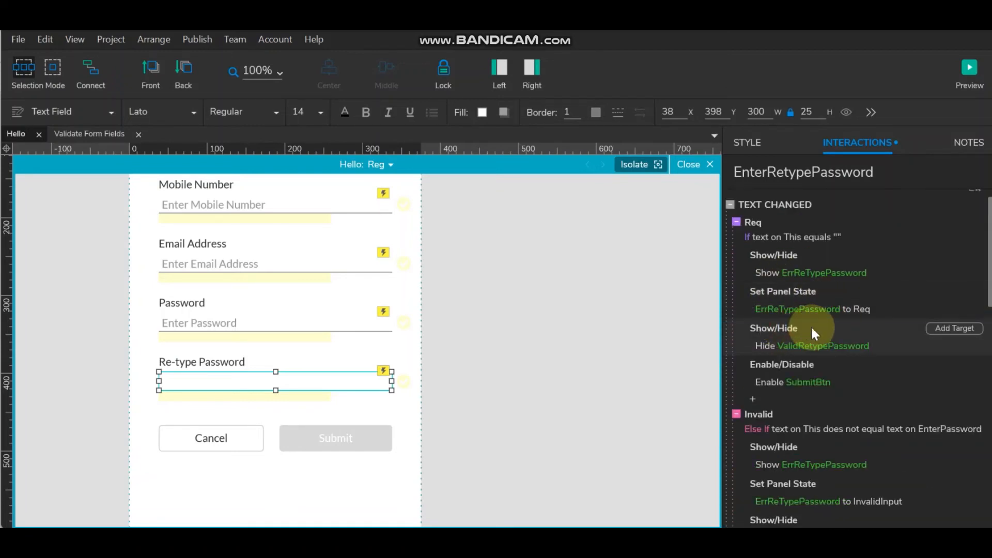
pyautogui.click(790, 377)
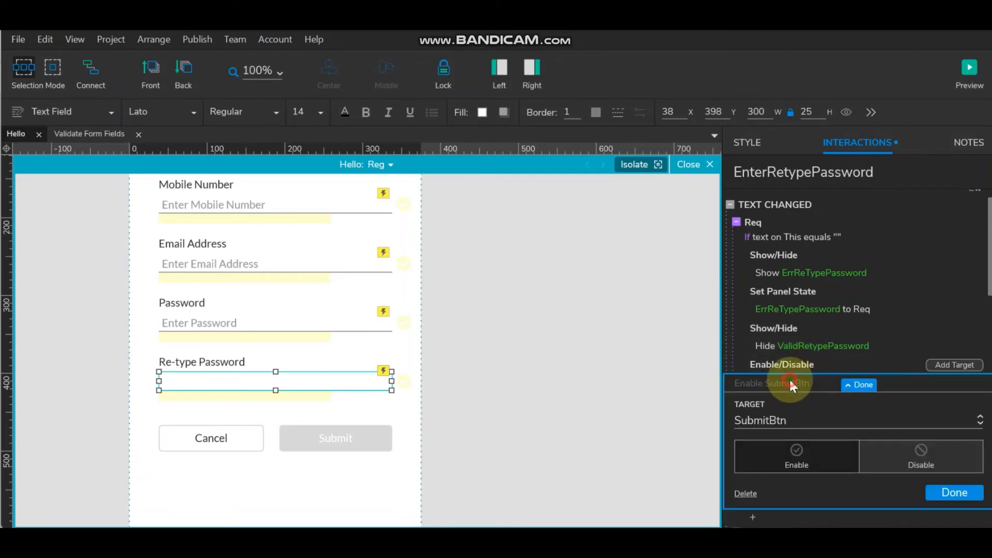
pyautogui.click(912, 454)
pyautogui.click(977, 495)
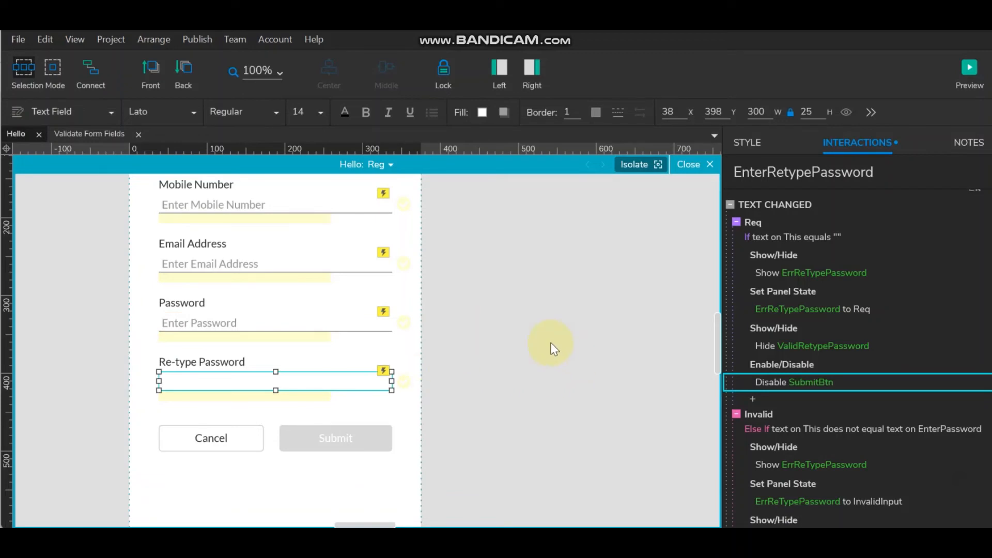
# - Open the Interaction Editor on the Re-type Password field's Req case
pyautogui.click(887, 174)
pyautogui.doubleClick(887, 174)
pyautogui.hotkey('ctrl', 'c')
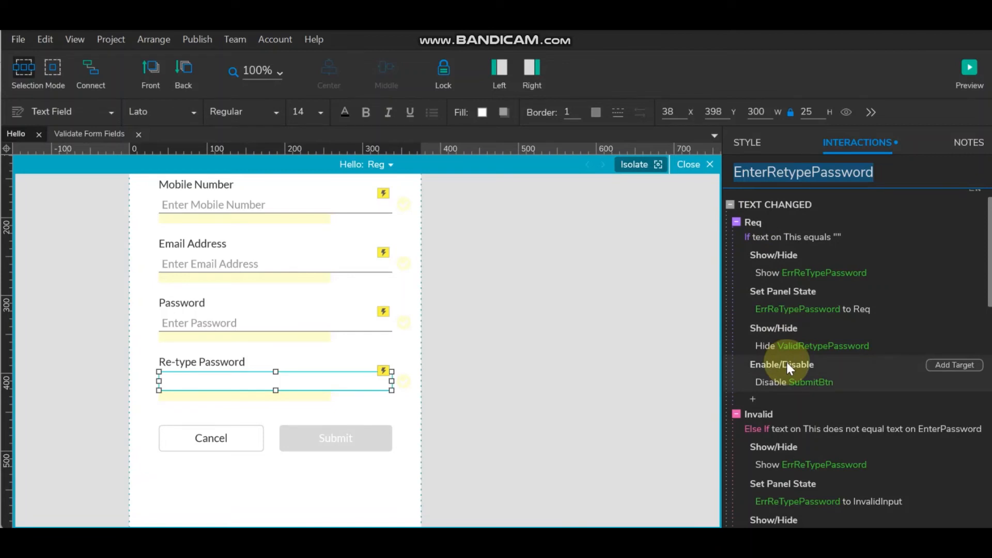
pyautogui.doubleClick(759, 221)
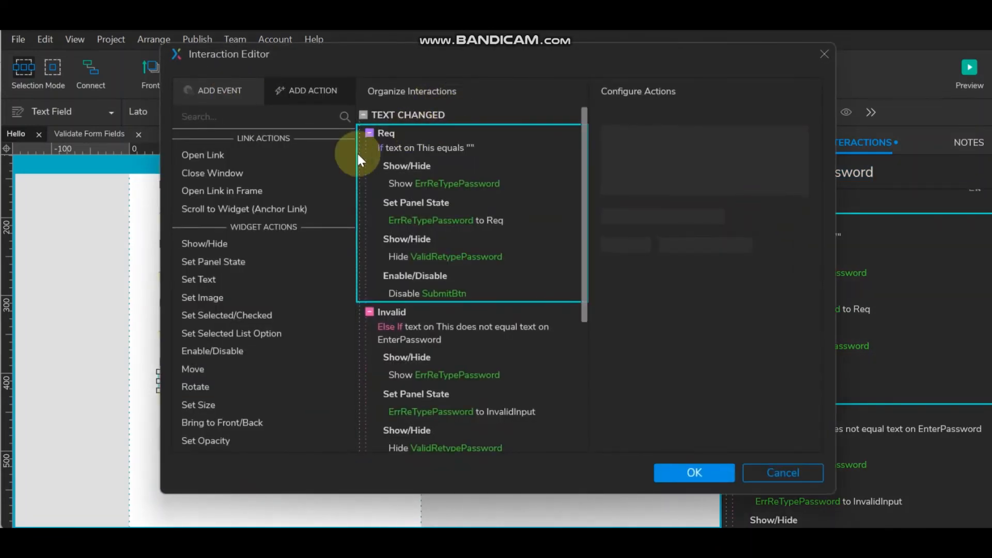
# - Add a Set Selected EnterRetypePassword to true action to the Req case
pyautogui.click(436, 274)
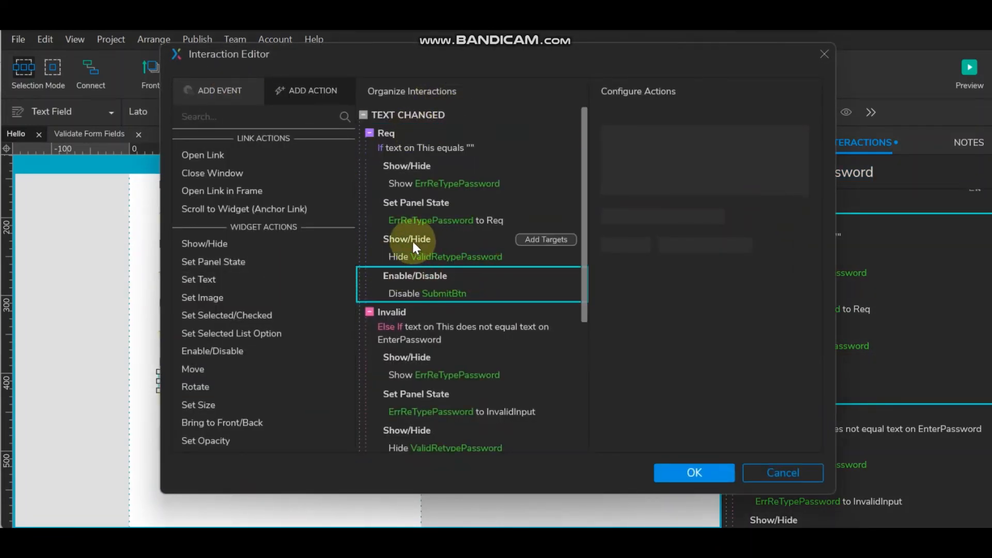
pyautogui.click(223, 315)
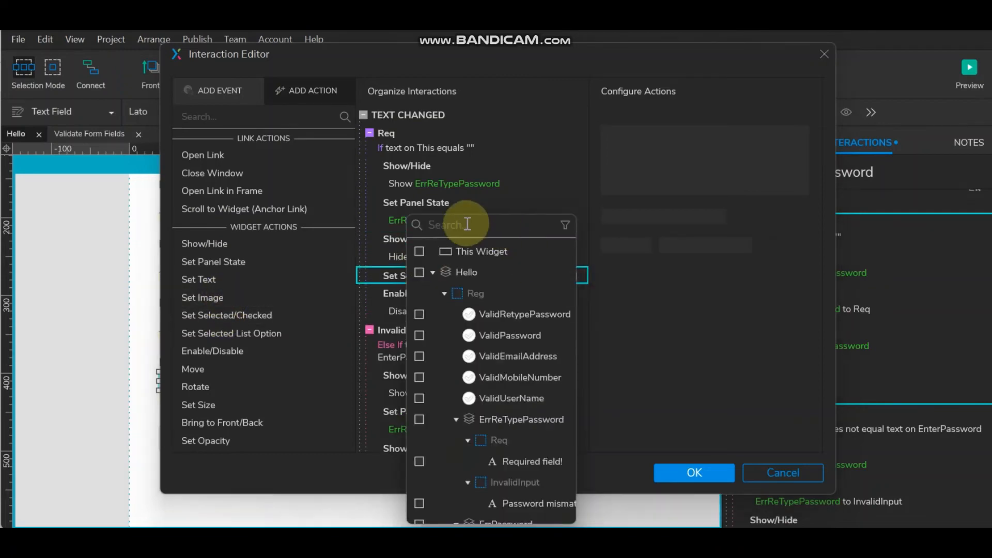
pyautogui.hotkey('ctrl', 'v')
pyautogui.click(418, 293)
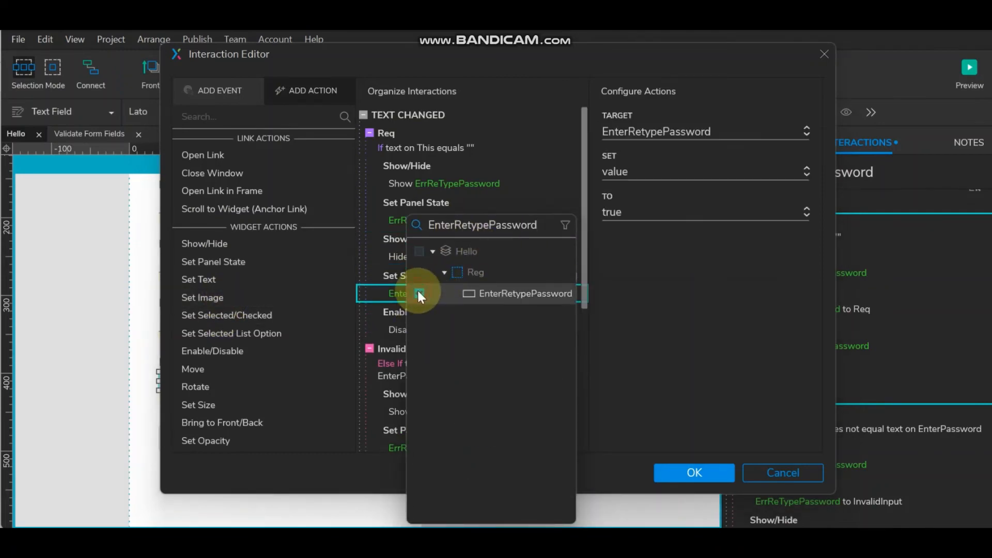
pyautogui.click(622, 314)
pyautogui.scroll(-4, 485, 327)
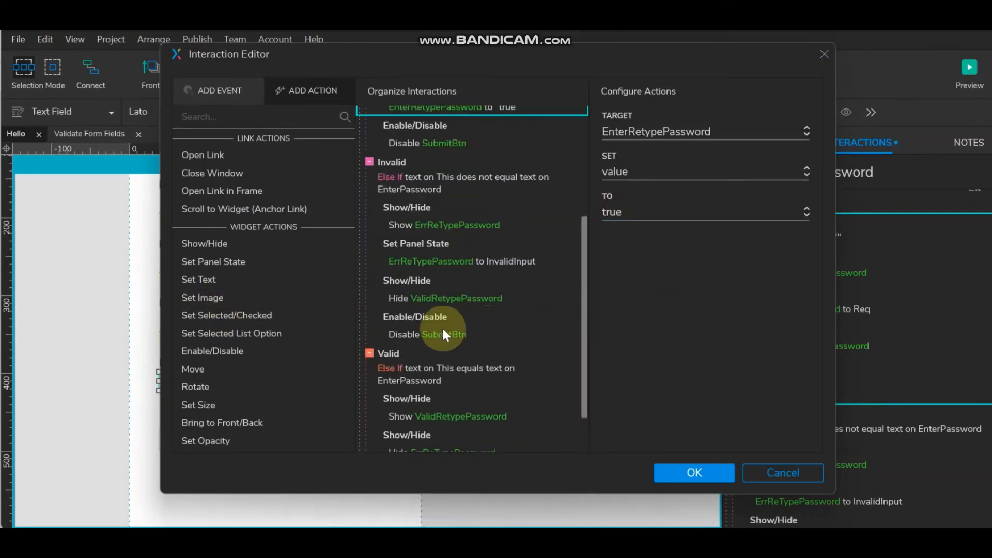
# - Copy the Set Selected true action into the Invalid case
pyautogui.click(410, 281)
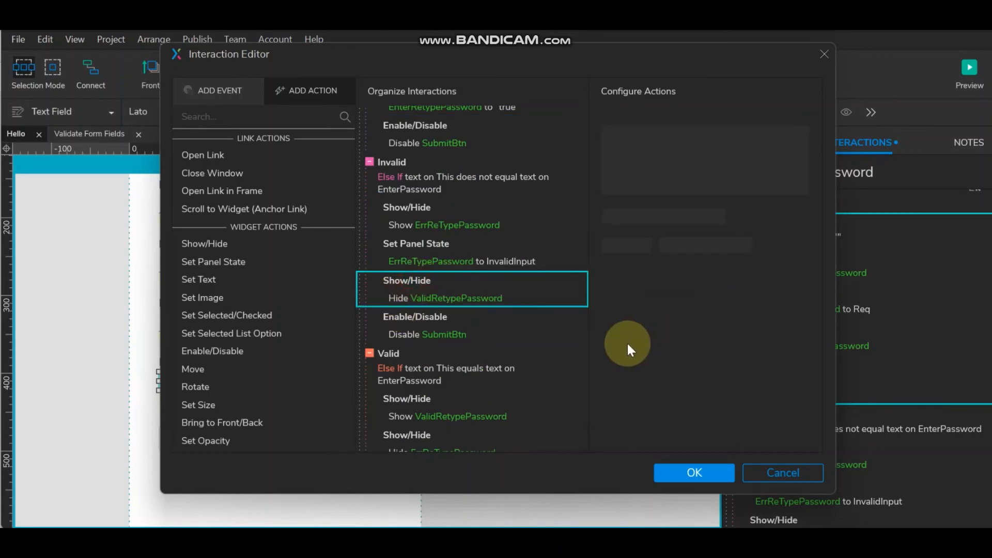
pyautogui.scroll(3, 485, 237)
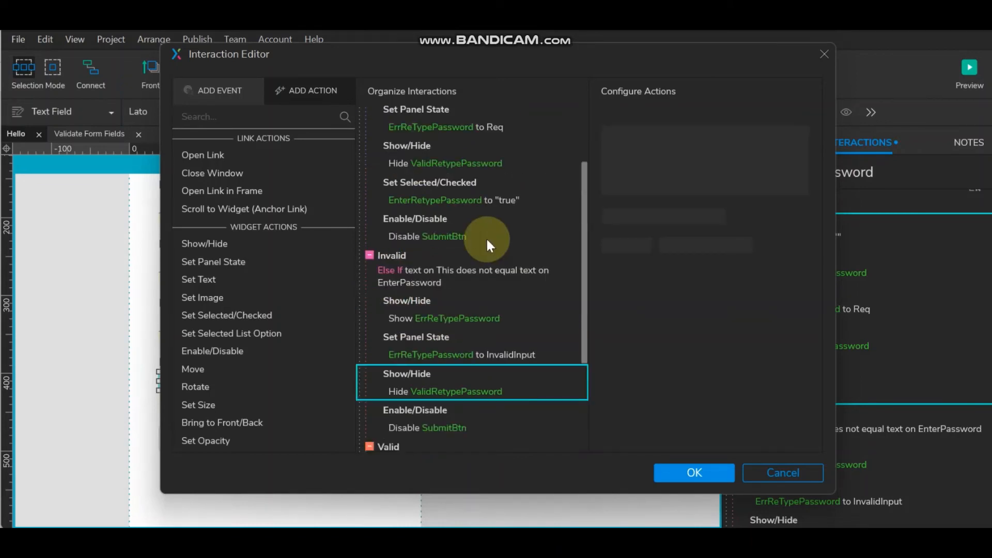
pyautogui.click(427, 225)
pyautogui.click(439, 178)
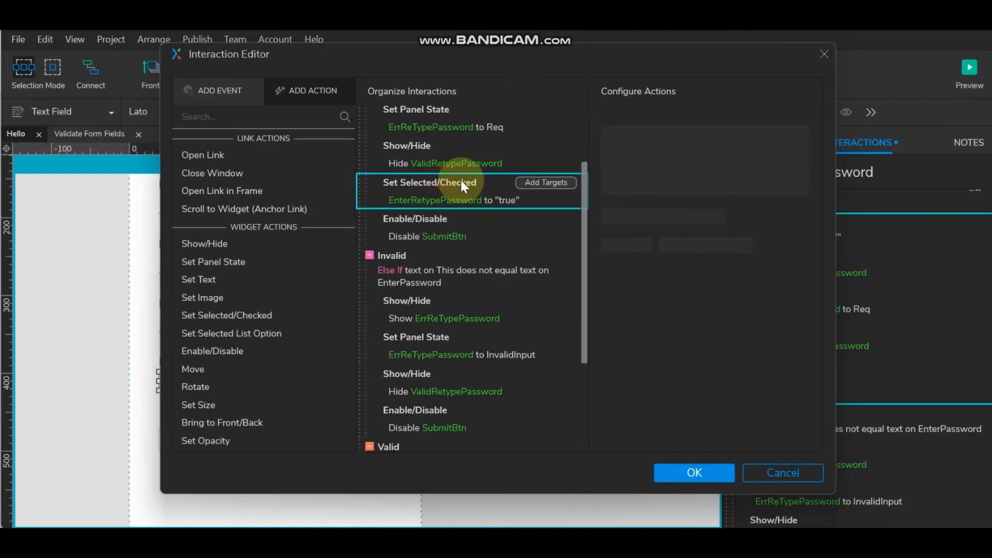
pyautogui.click(428, 335)
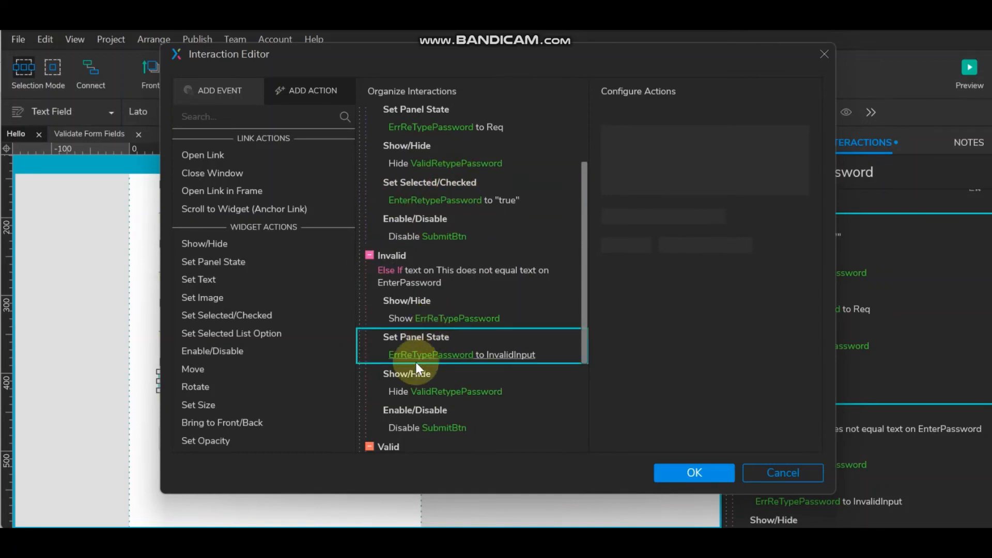
pyautogui.click(495, 374)
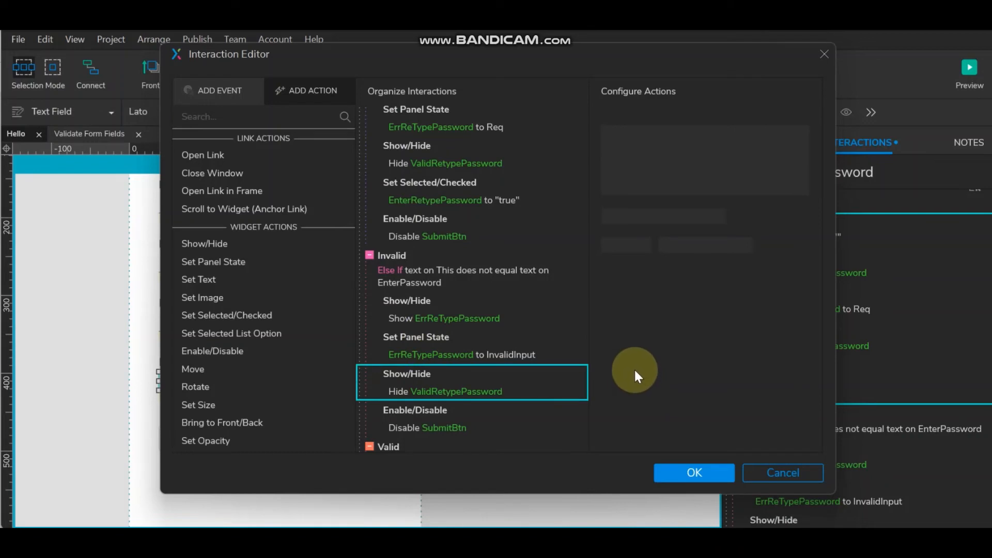
pyautogui.hotkey('ctrl', 'v')
# - Paste the action into the Valid case with value false and save
pyautogui.scroll(-3, 518, 297)
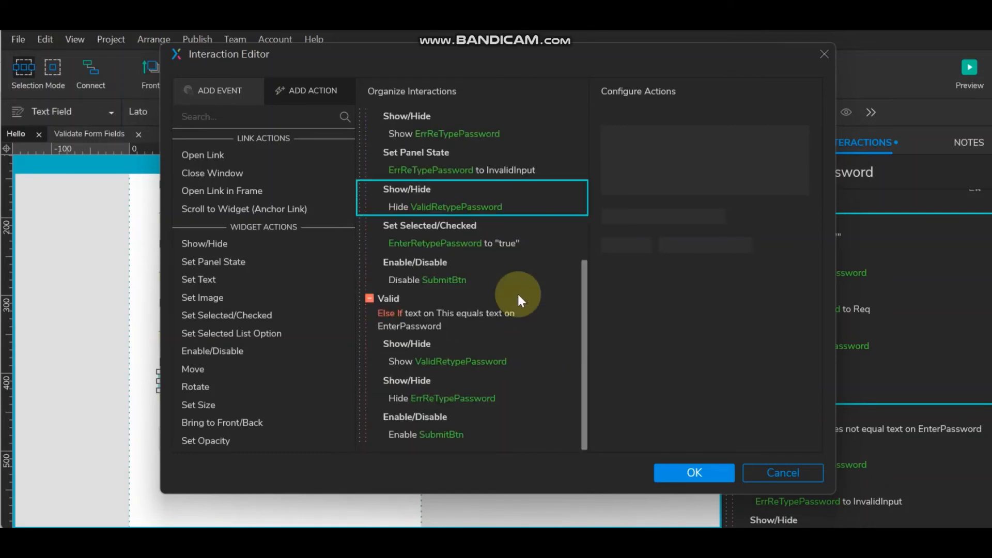
pyautogui.click(416, 376)
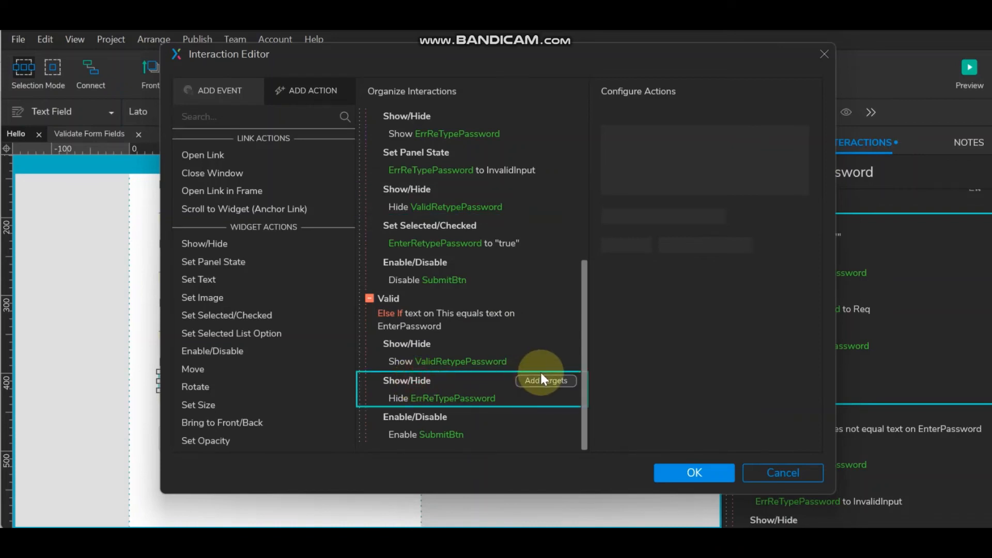
pyautogui.hotkey('ctrl', 'v')
pyautogui.click(466, 435)
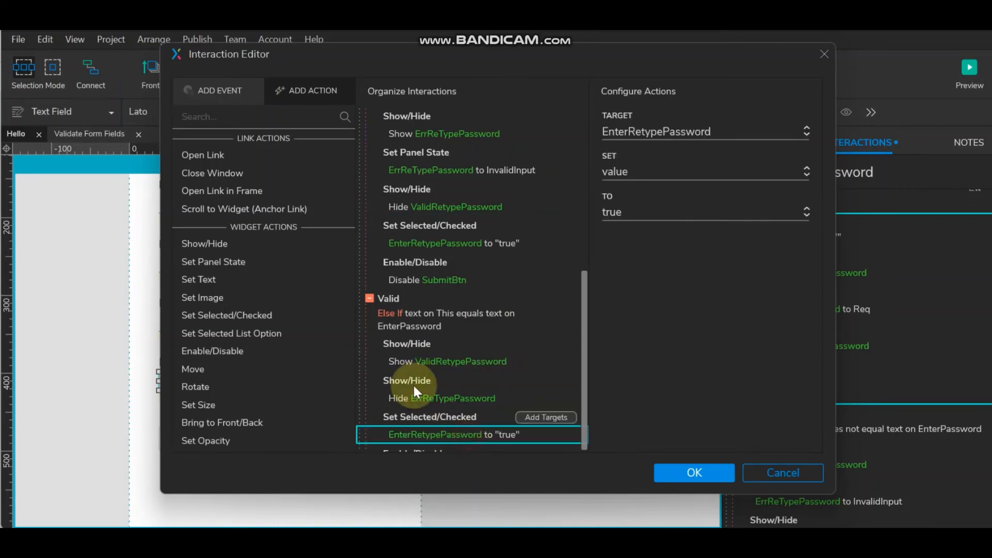
pyautogui.click(658, 211)
pyautogui.click(650, 253)
pyautogui.click(683, 463)
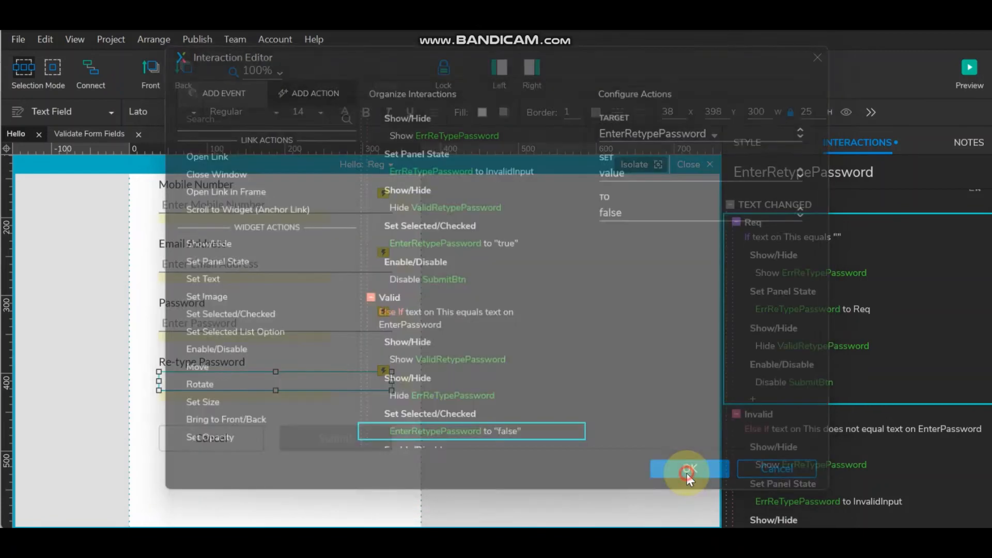
pyautogui.click(302, 317)
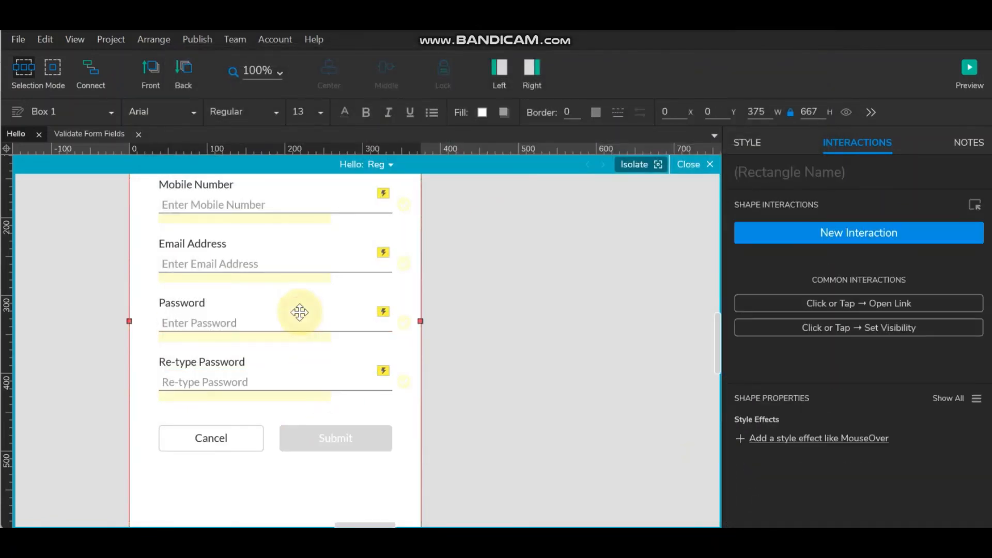
# - Select the EnterPassword field and open its Text Changed cases in the editor
pyautogui.click(272, 318)
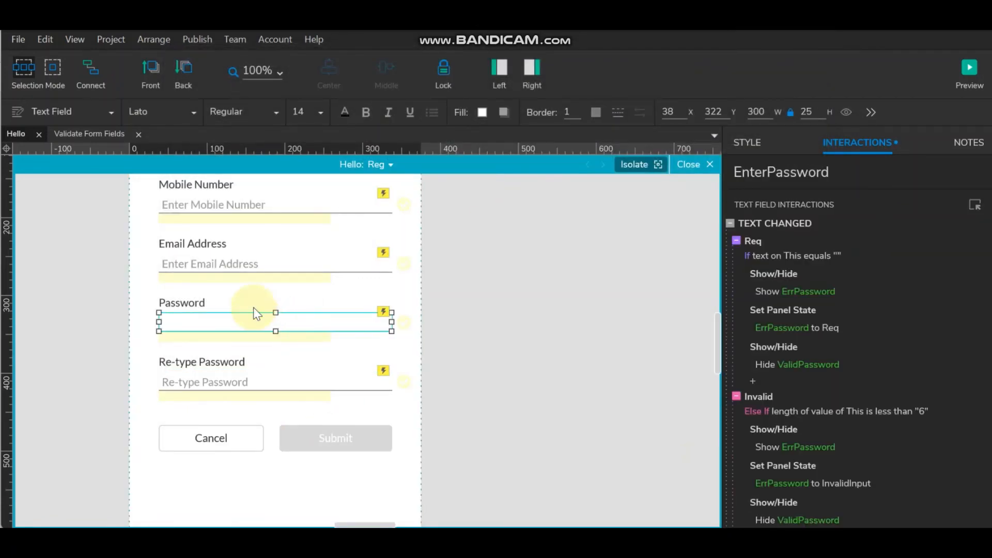
pyautogui.click(824, 172)
pyautogui.moveTo(843, 170); pyautogui.dragTo(695, 170)
pyautogui.hotkey('ctrl', 'c')
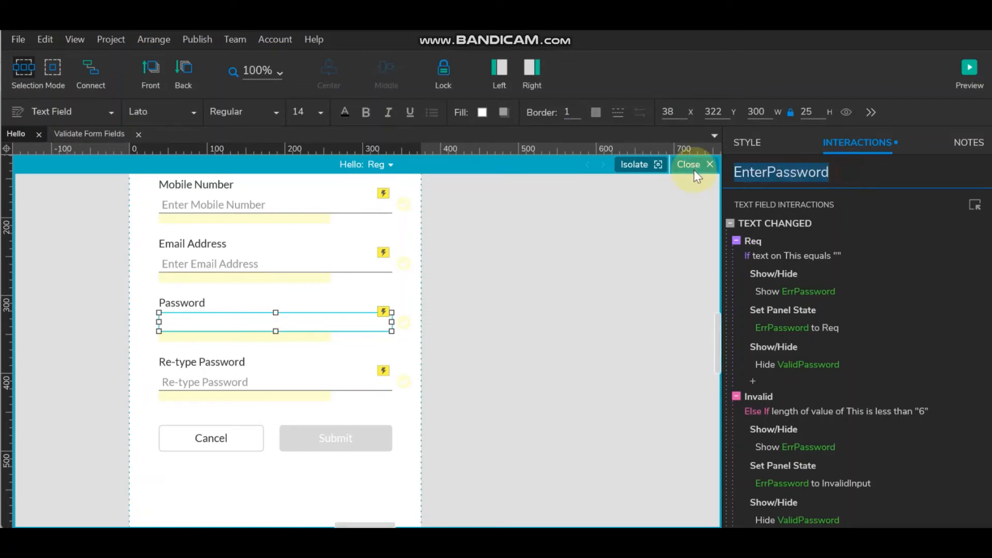
pyautogui.click(802, 221)
pyautogui.doubleClick(801, 223)
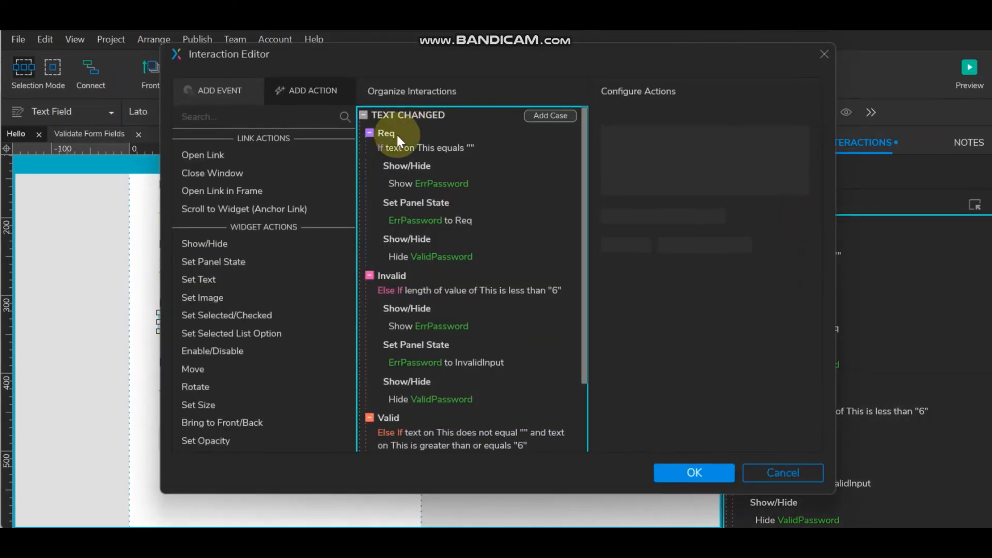
# - Add a Set Selected EnterPassword to true action to the Req case
pyautogui.click(435, 237)
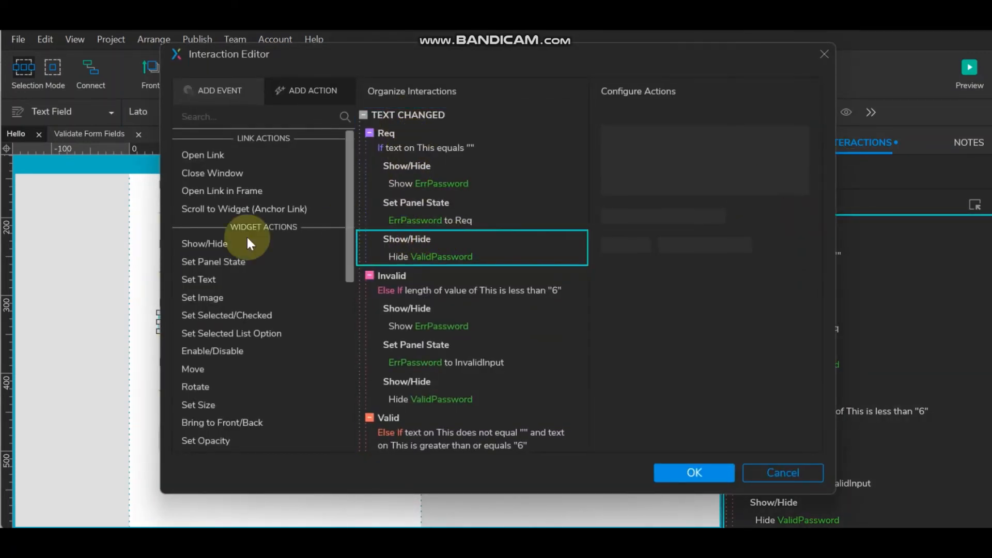
pyautogui.click(241, 315)
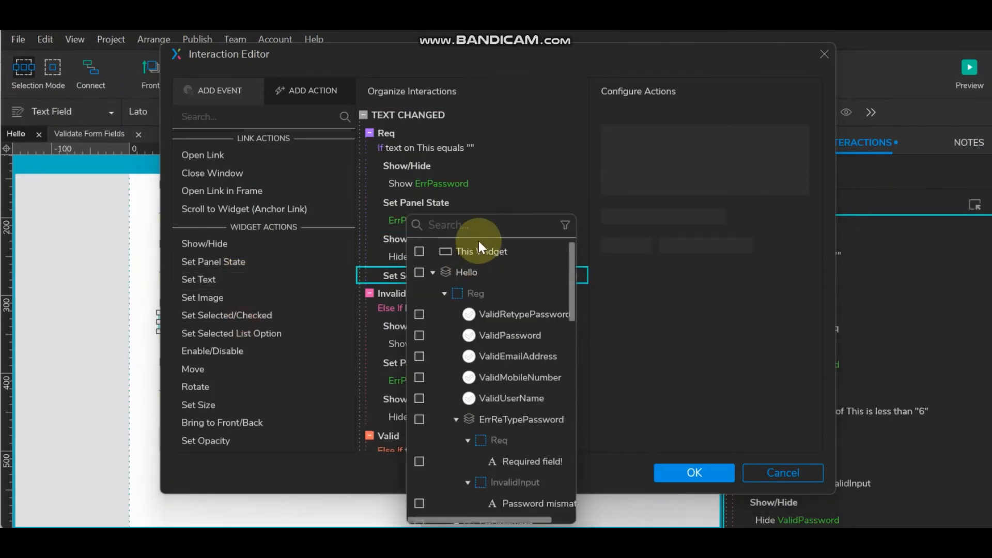
pyautogui.hotkey('ctrl', 'v')
pyautogui.click(418, 293)
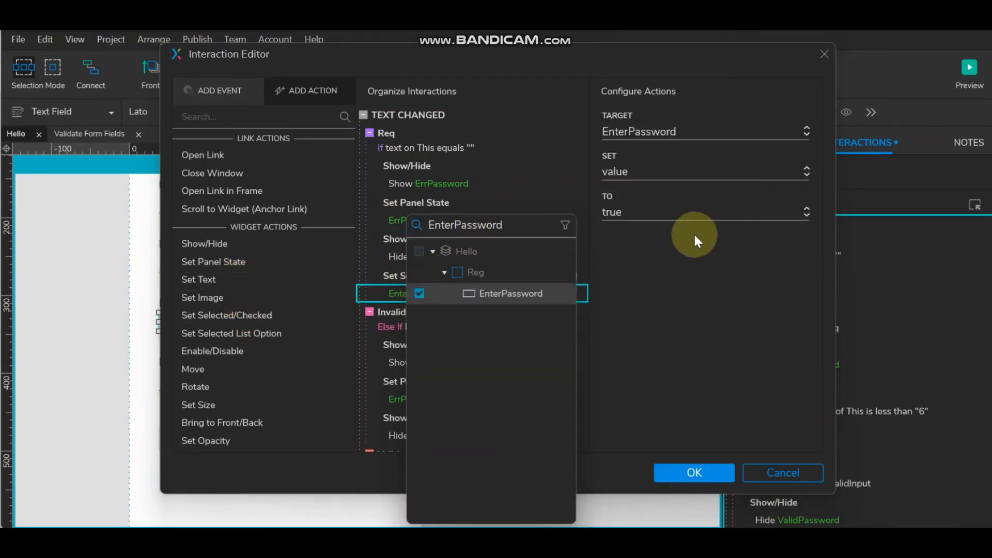
pyautogui.click(681, 212)
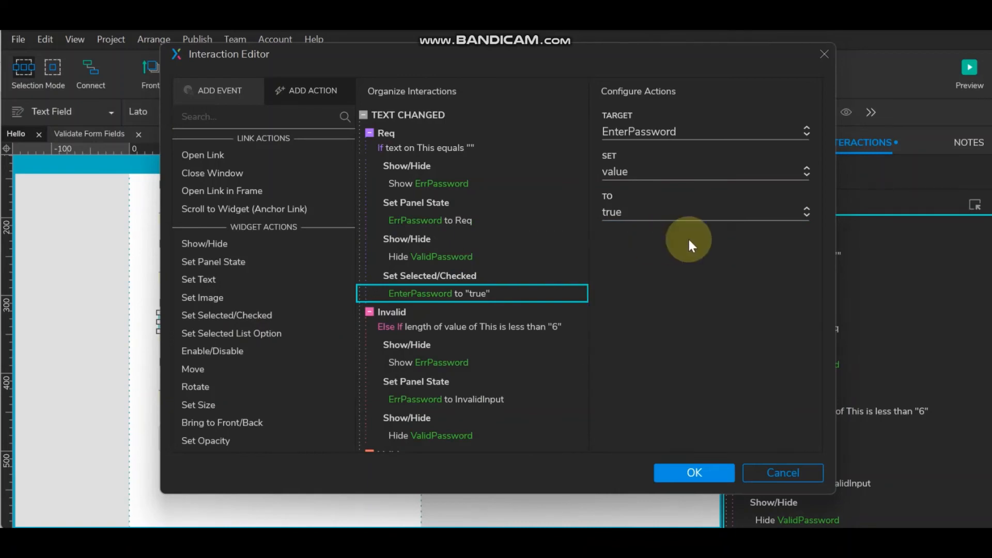
pyautogui.scroll(-3, 495, 240)
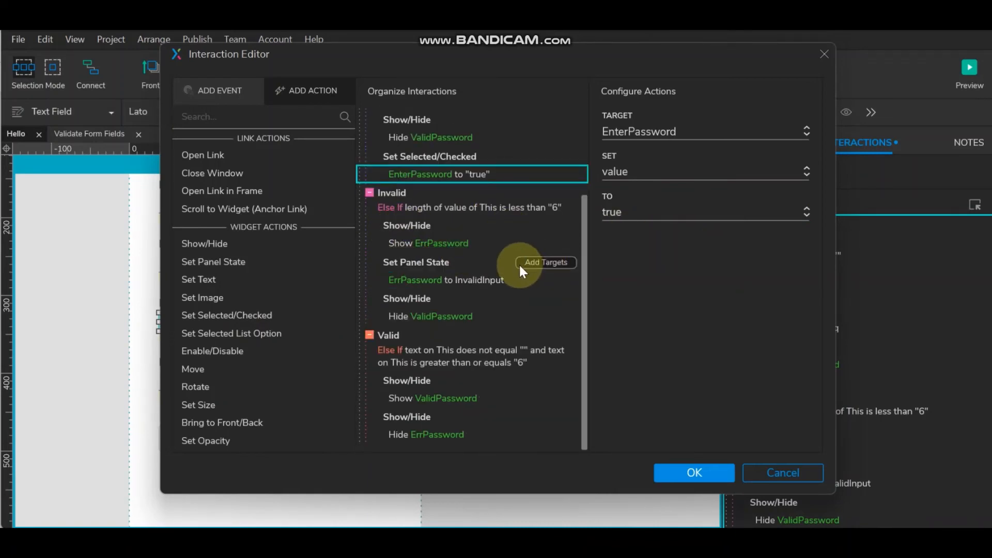
# - Copy the Set Selected true action into the Invalid case
pyautogui.click(420, 298)
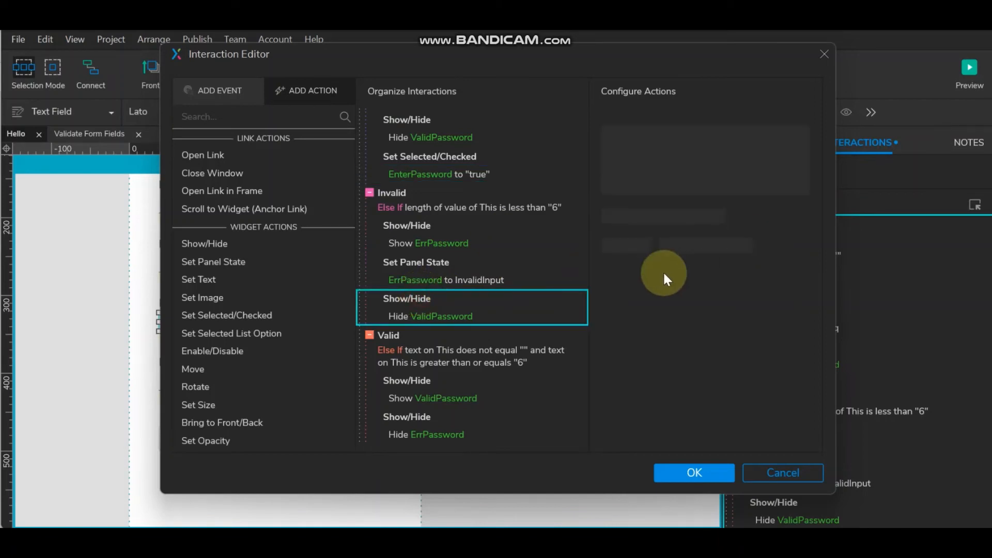
pyautogui.click(434, 158)
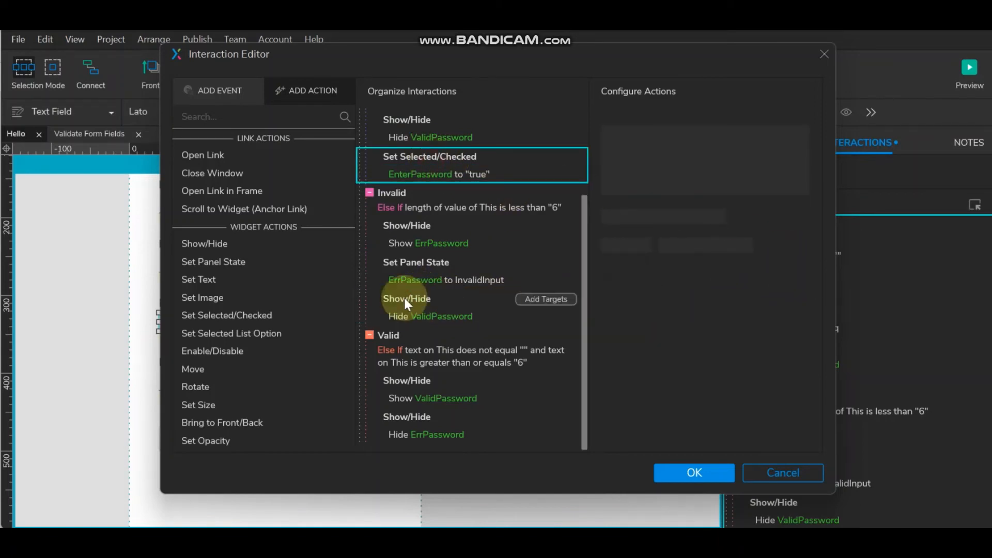
pyautogui.click(457, 301)
pyautogui.hotkey('ctrl', 'v')
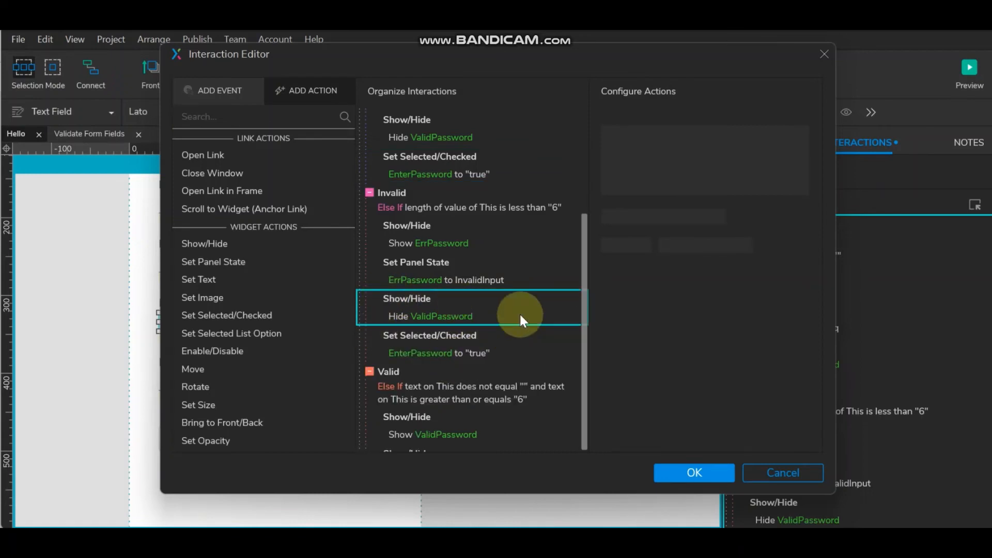
# - Paste the action into the Valid case with value false and save
pyautogui.scroll(-1, 519, 312)
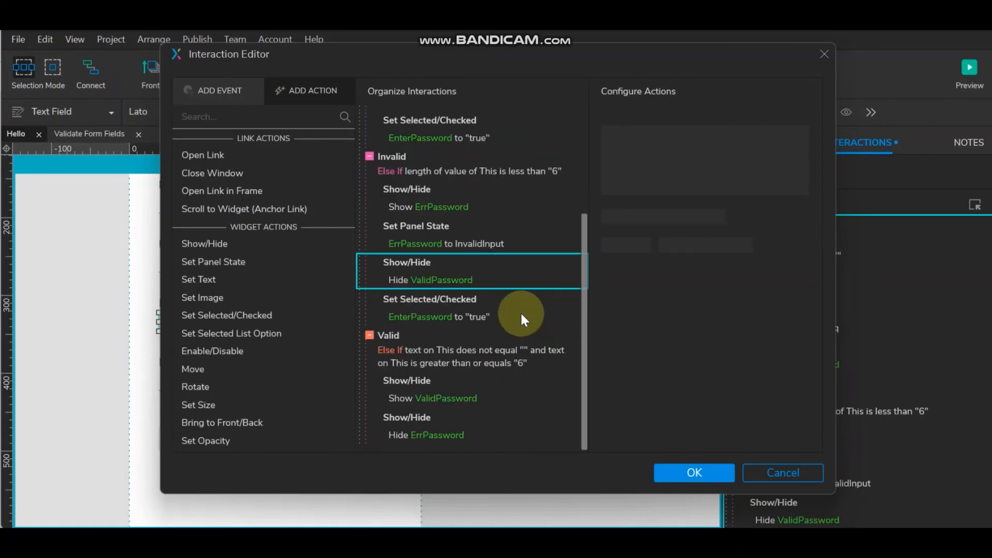
pyautogui.click(419, 417)
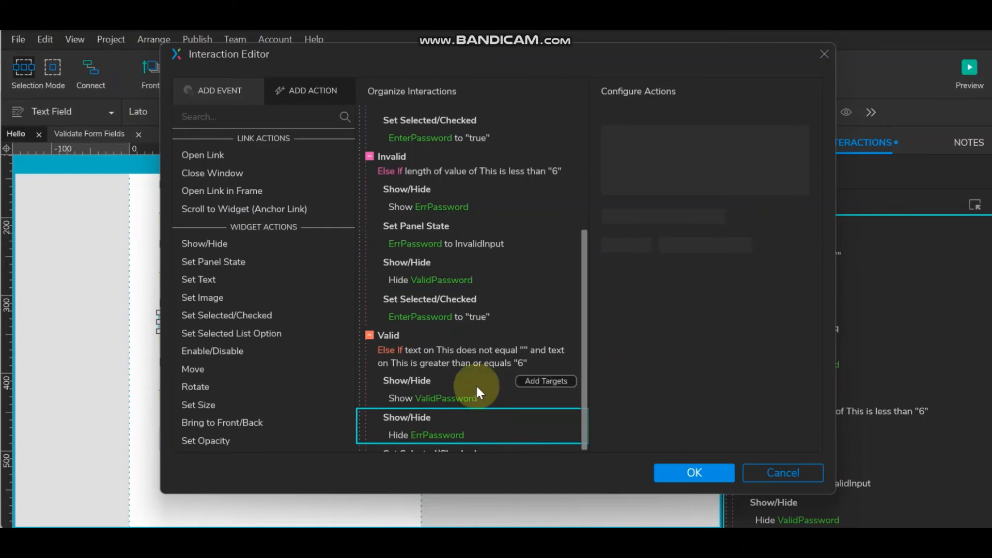
pyautogui.hotkey('ctrl', 'v')
pyautogui.click(437, 434)
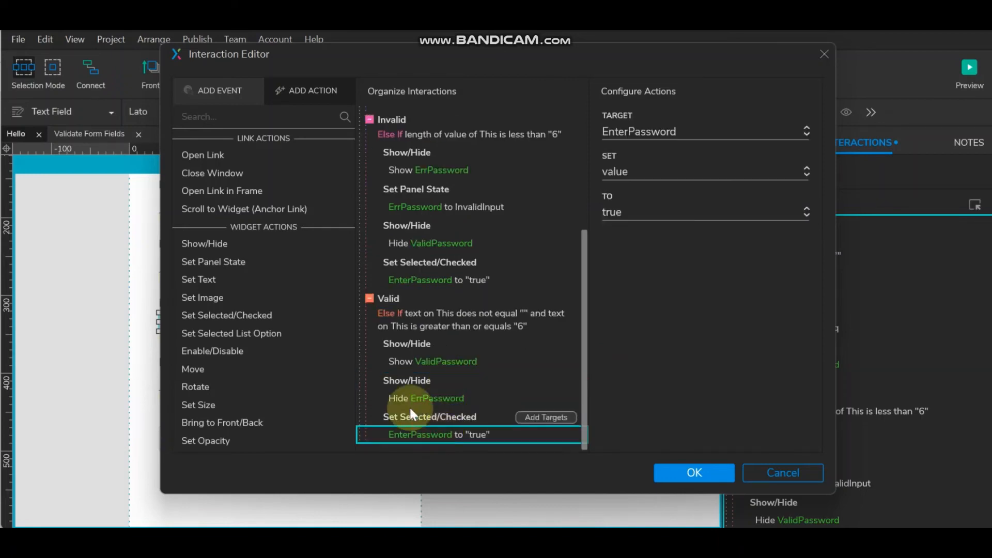
pyautogui.click(690, 209)
pyautogui.click(646, 253)
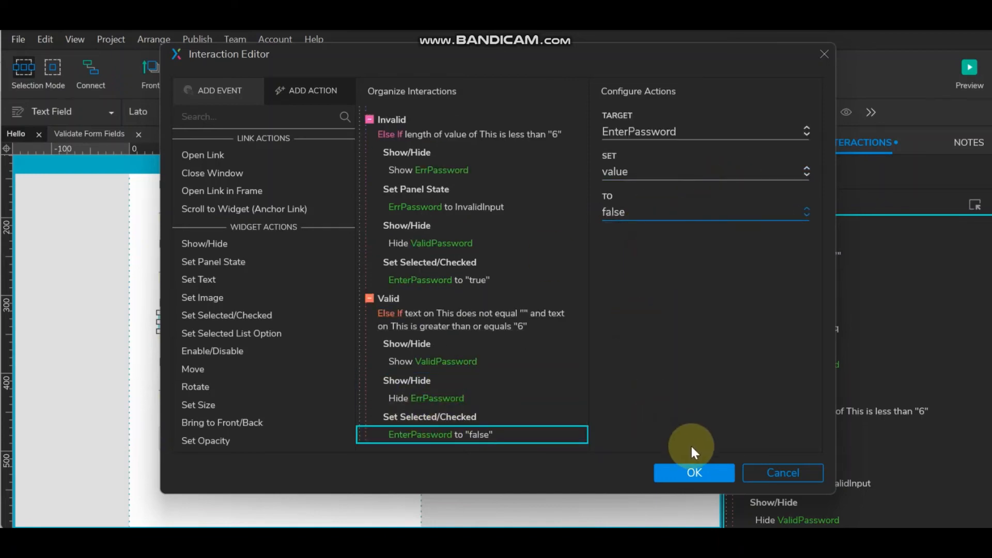
pyautogui.click(694, 471)
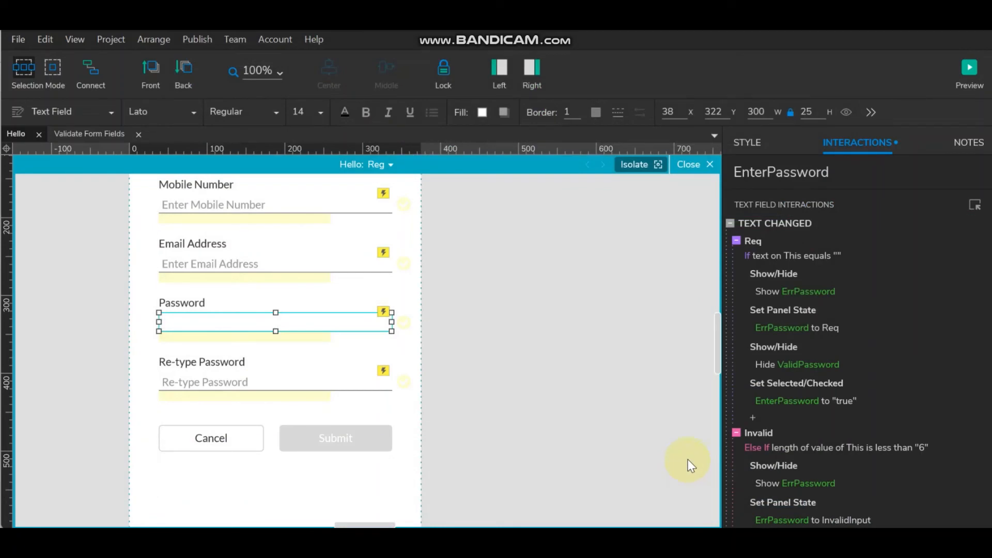
# - Review the Email, Mobile Number and User Name validation cases, then preview the sign-up page
pyautogui.click(254, 264)
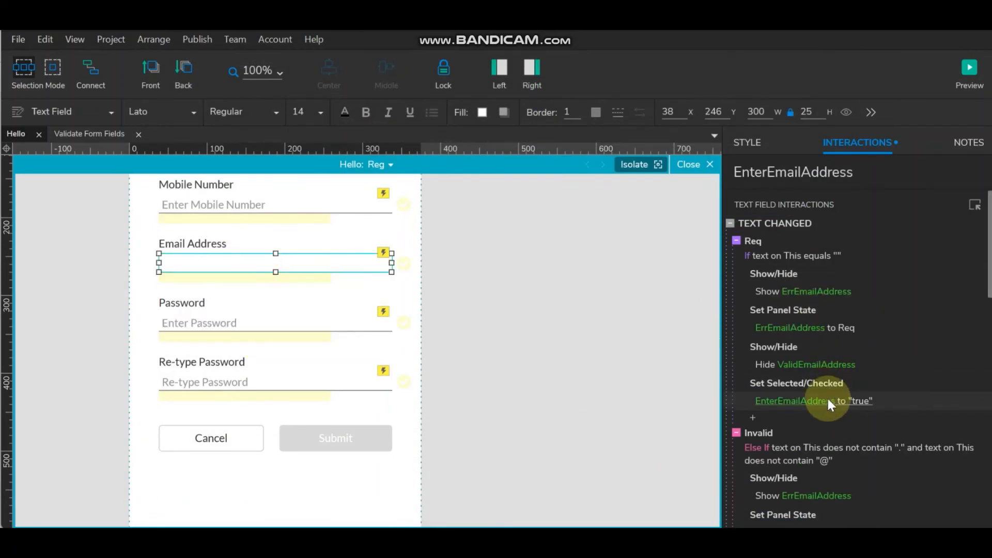
pyautogui.scroll(-5, 827, 401)
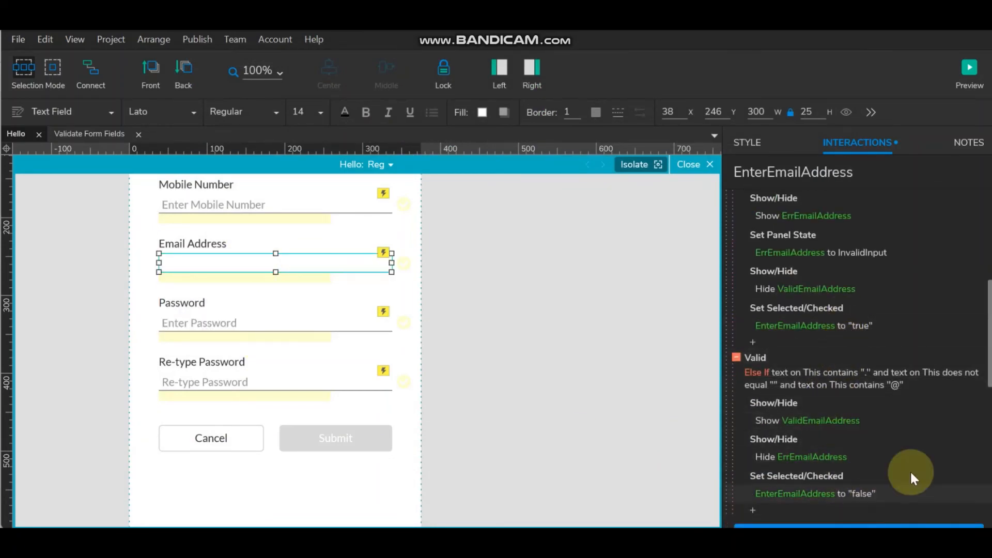
pyautogui.scroll(-4, 910, 465)
pyautogui.scroll(12, 909, 458)
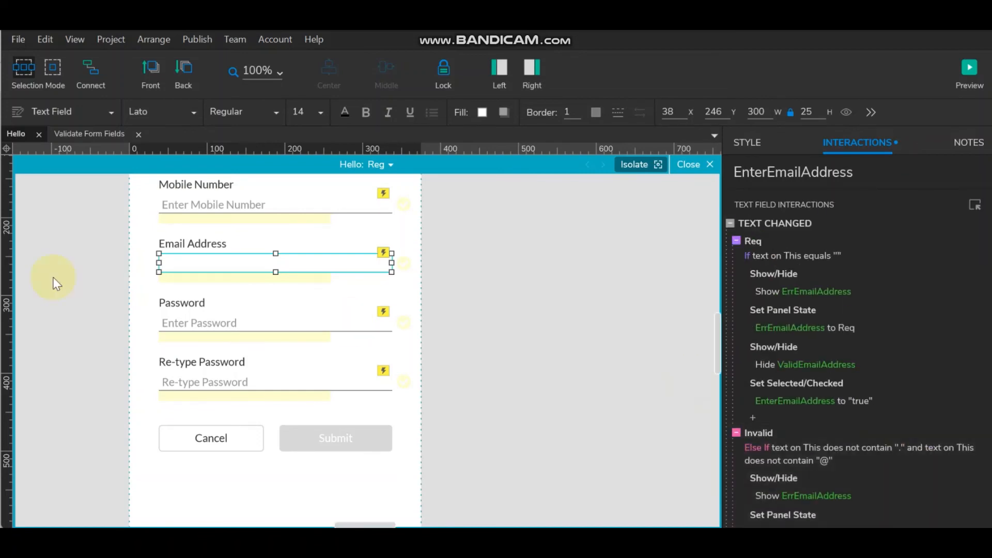
pyautogui.scroll(3, 166, 274)
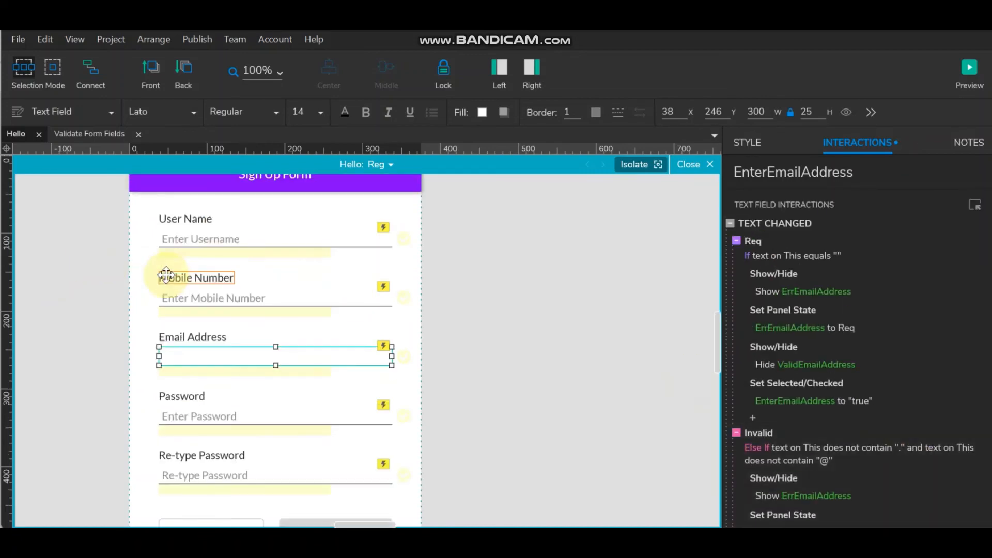
pyautogui.click(220, 292)
pyautogui.scroll(-3, 832, 389)
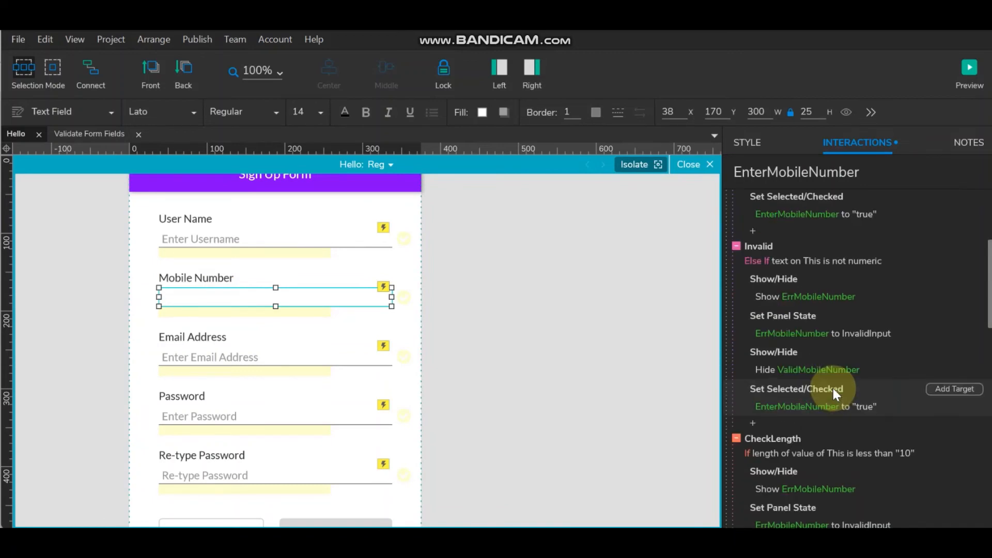
pyautogui.scroll(-5, 832, 389)
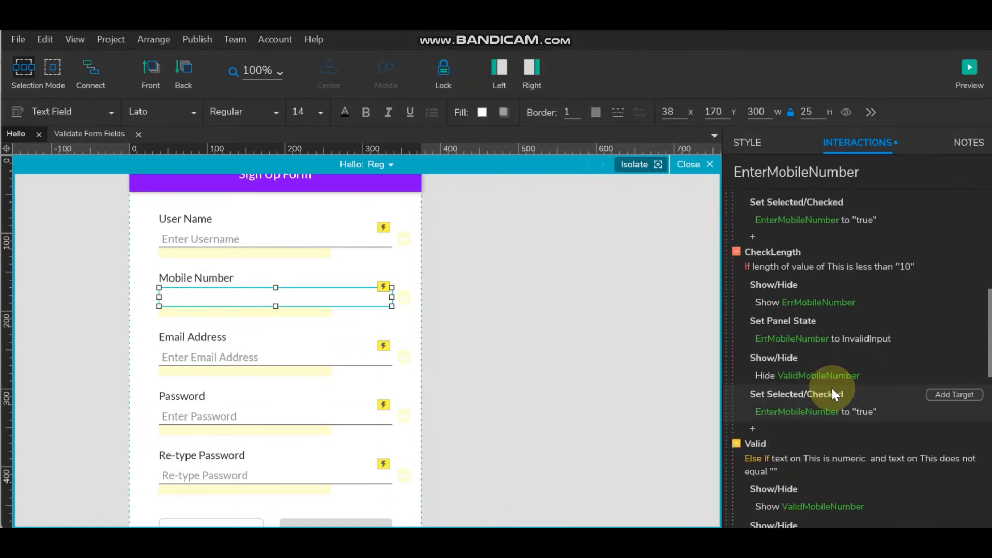
pyautogui.click(297, 229)
pyautogui.scroll(-5, 875, 458)
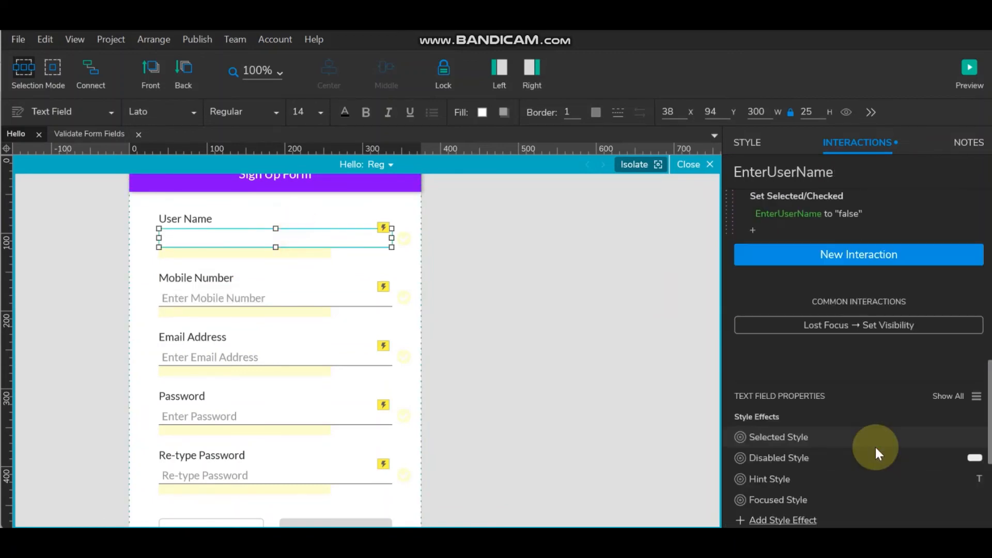
pyautogui.scroll(8, 875, 445)
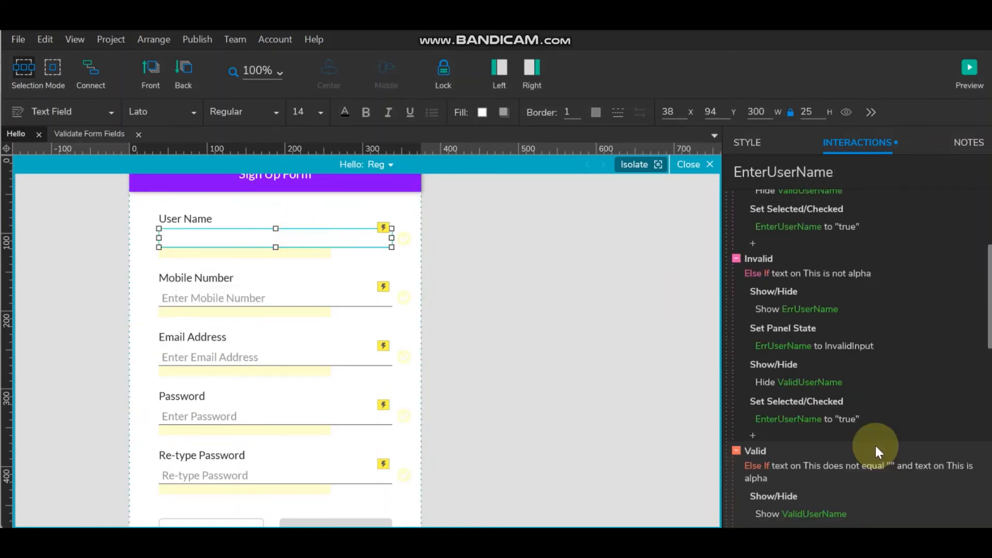
pyautogui.click(974, 71)
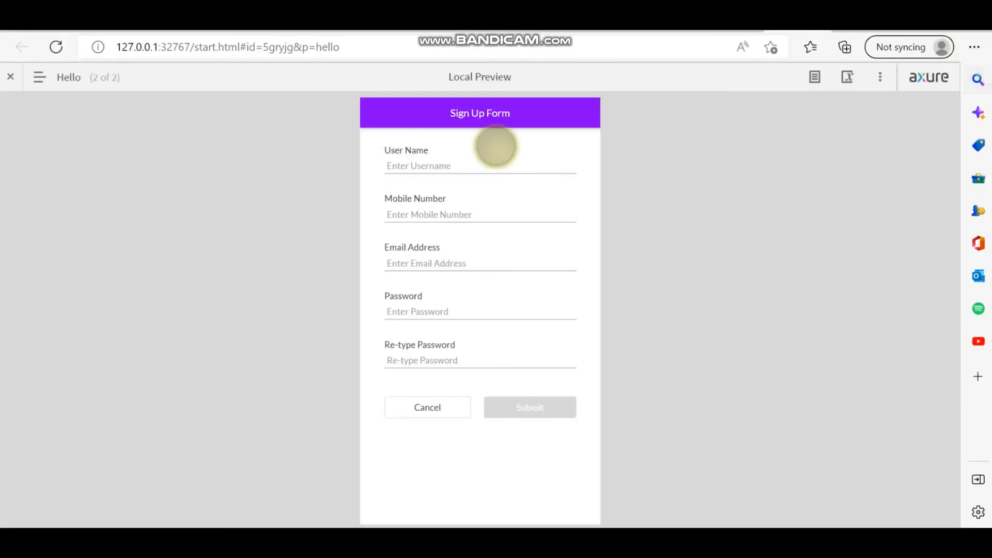
# - Test User Name with a numeric entry, then replace it with a name
pyautogui.click(478, 168)
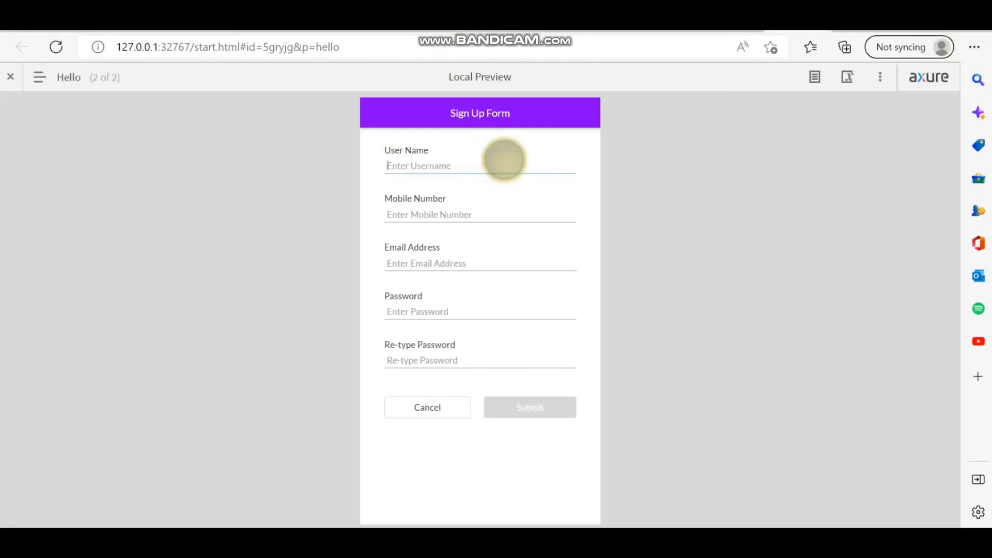
pyautogui.write('212121')
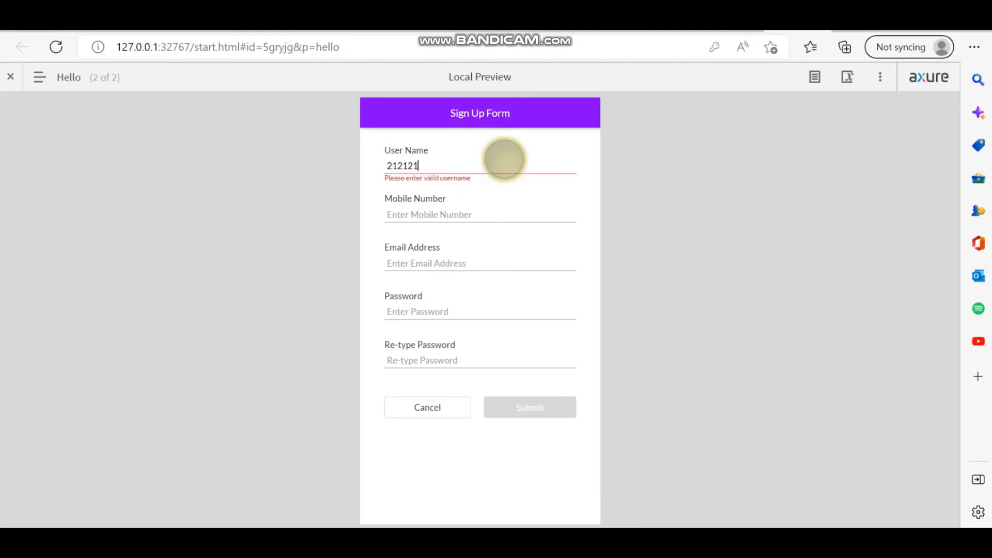
pyautogui.press('BackSpace')
pyautogui.press('BackSpace')
pyautogui.press('BackSpace')
pyautogui.press('BackSpace')
pyautogui.press('BackSpace')
pyautogui.press('BackSpace')
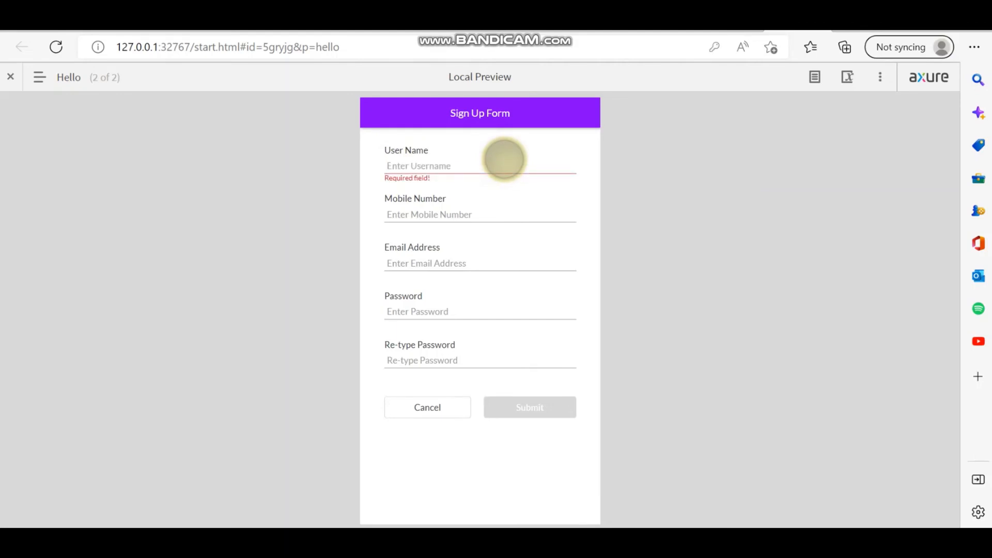
pyautogui.write('Nav')
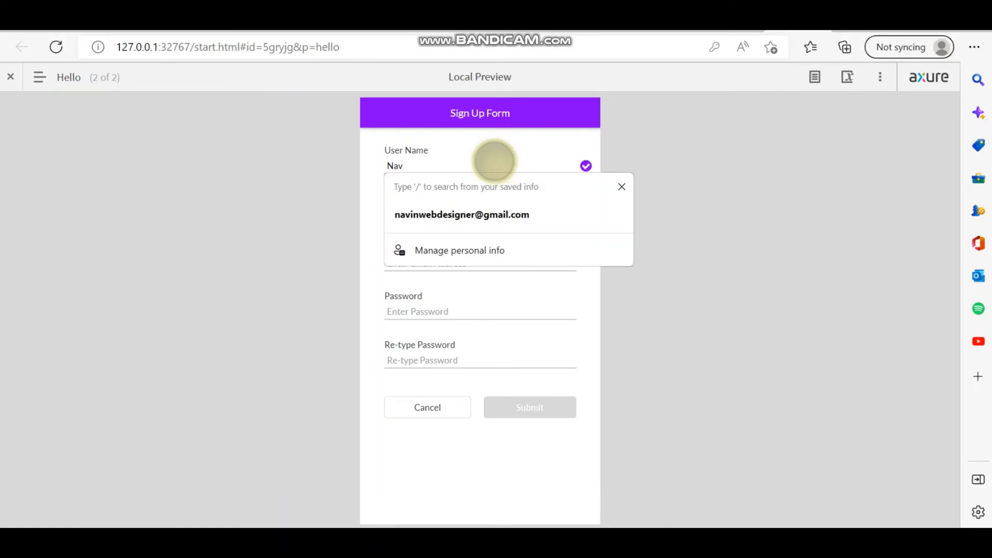
pyautogui.write('in')
pyautogui.click(709, 172)
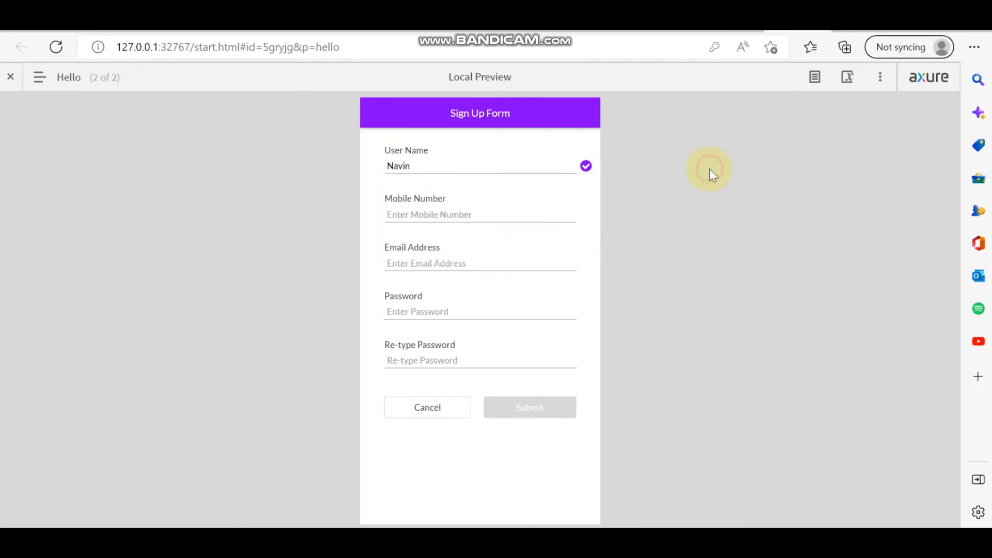
# - Enter a ten-digit mobile number and an email address in the preview form
pyautogui.click(545, 213)
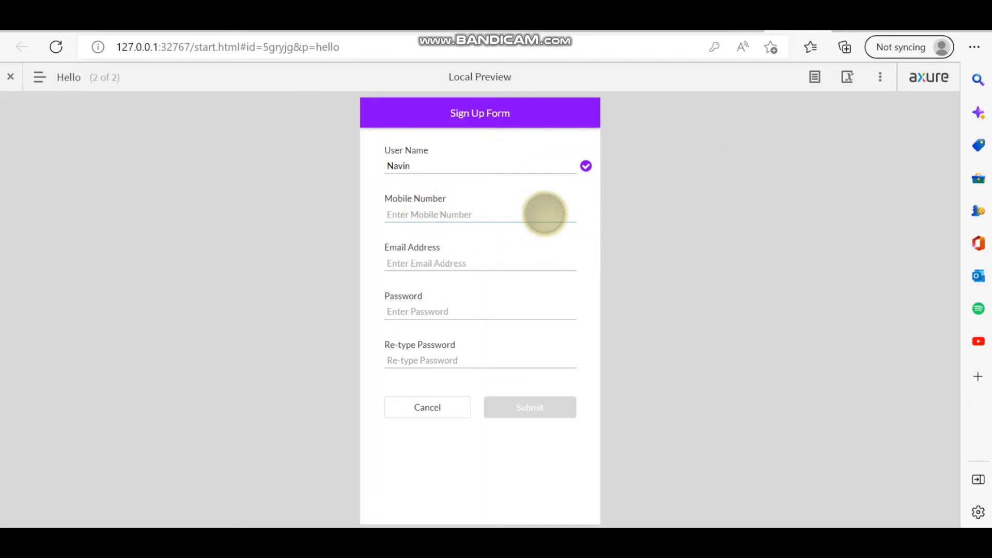
pyautogui.write('12')
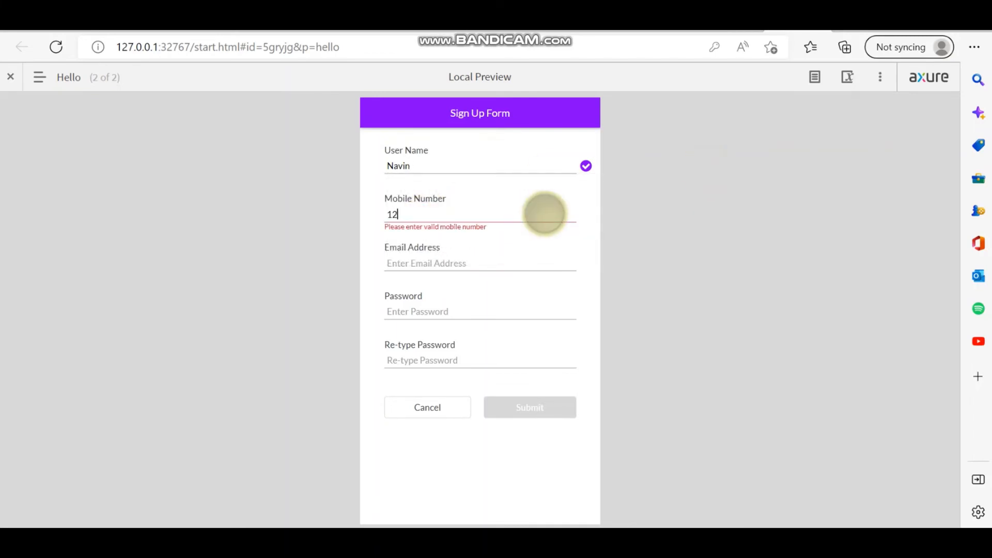
pyautogui.write('34567890')
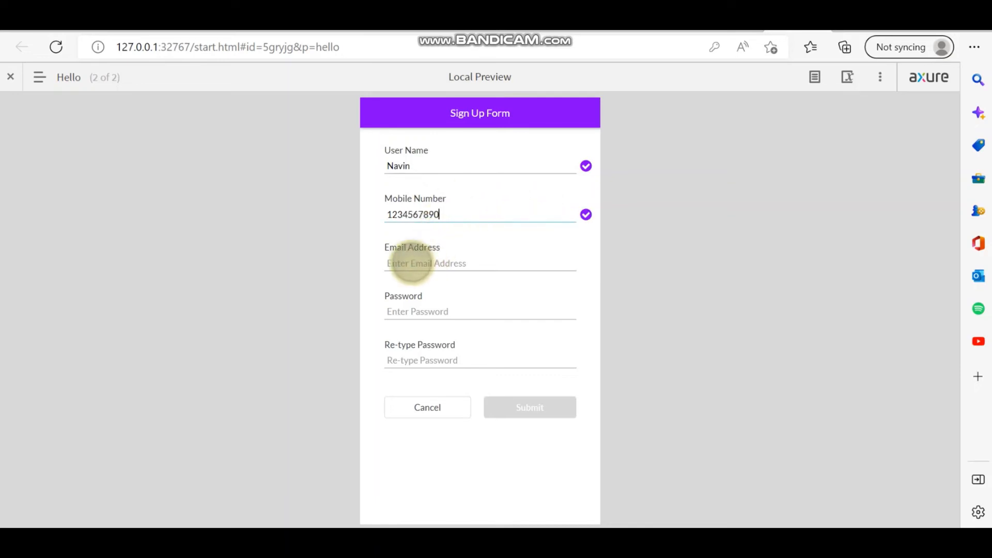
pyautogui.click(381, 262)
pyautogui.click(508, 253)
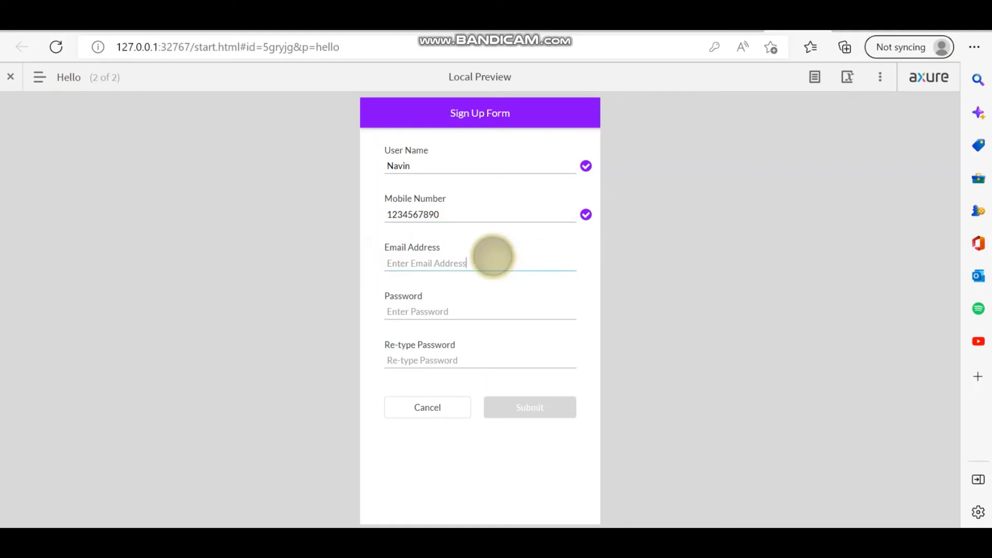
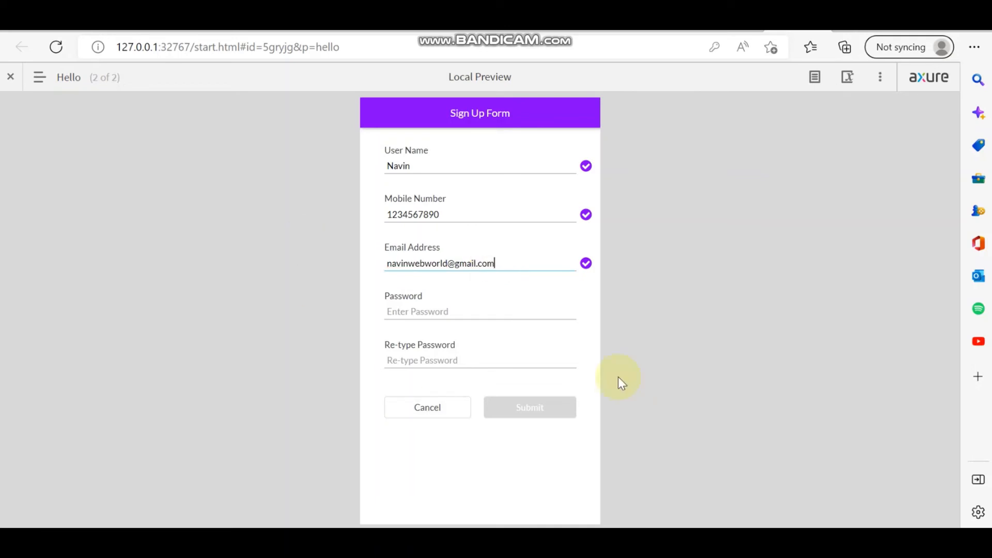
# - Enter a seven-digit password in both fields, then edit the re-typed one to trigger mismatch errors
pyautogui.click(423, 309)
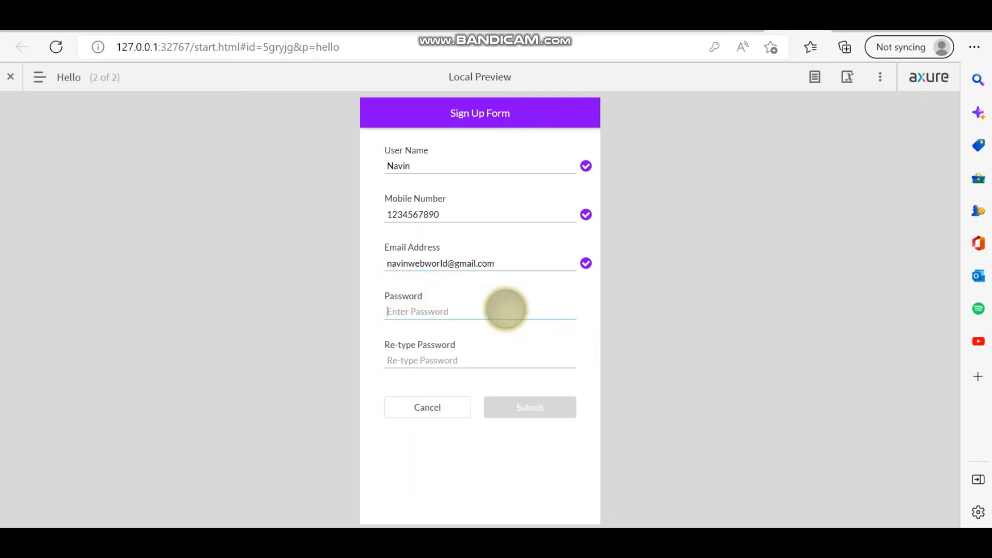
pyautogui.write('1234')
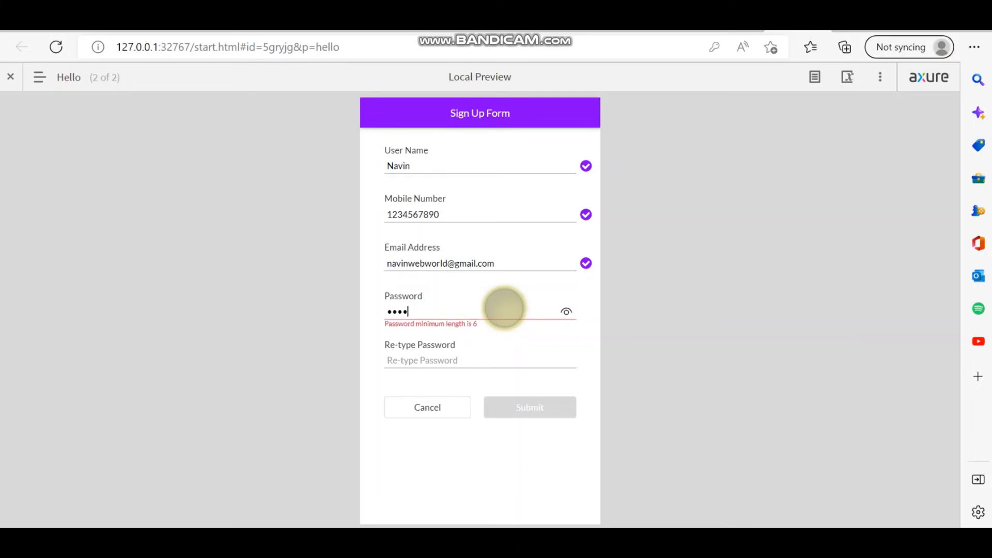
pyautogui.write('567')
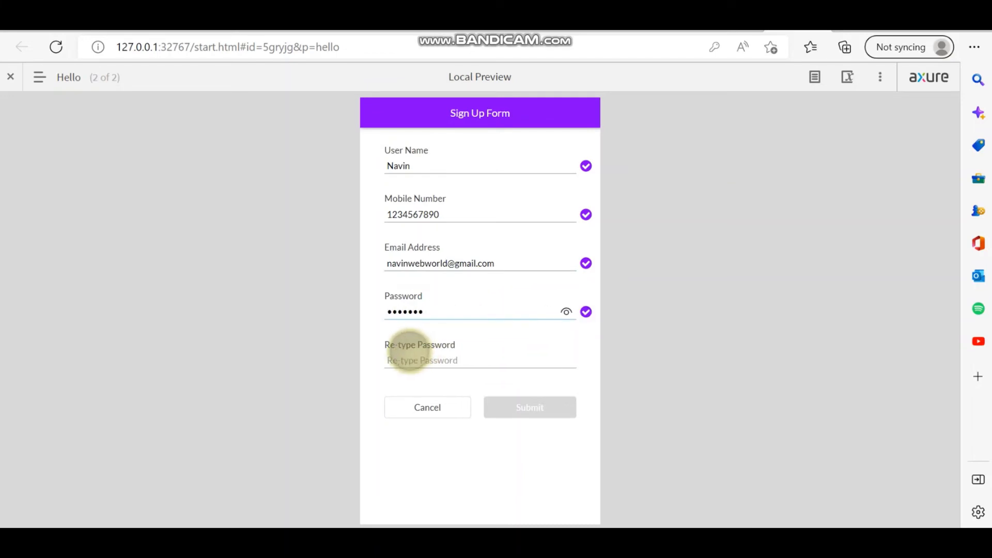
pyautogui.click(513, 351)
pyautogui.write('1')
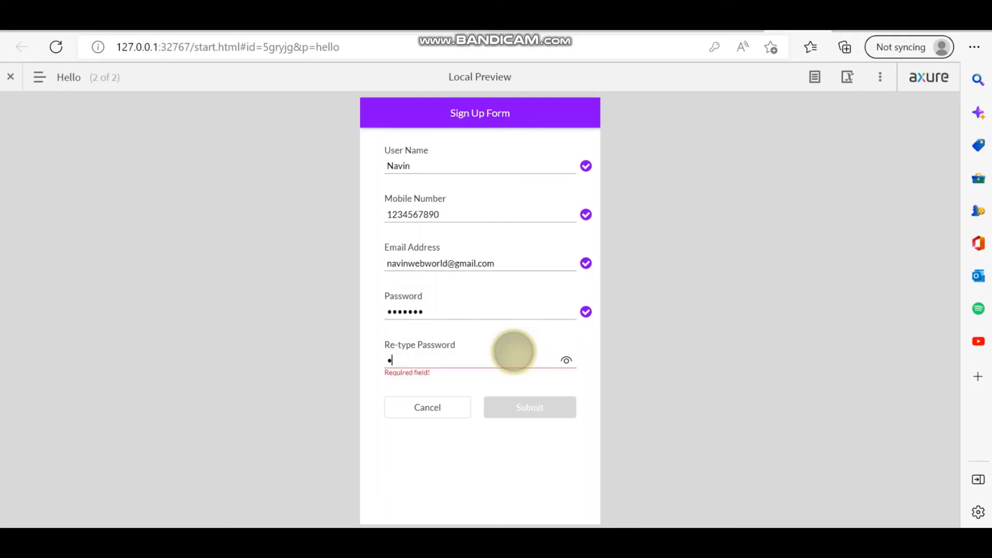
pyautogui.write('23456')
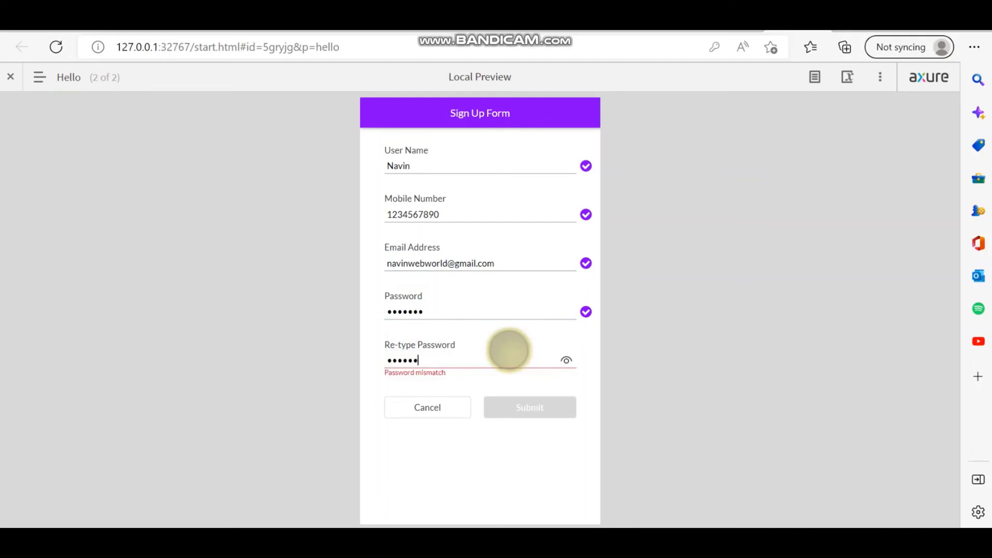
pyautogui.write('7')
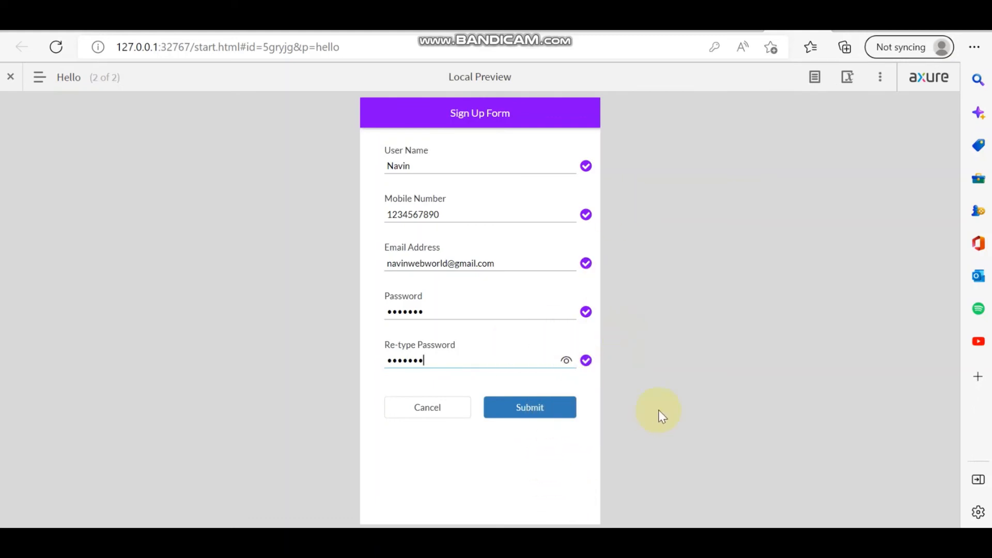
pyautogui.press('BackSpace')
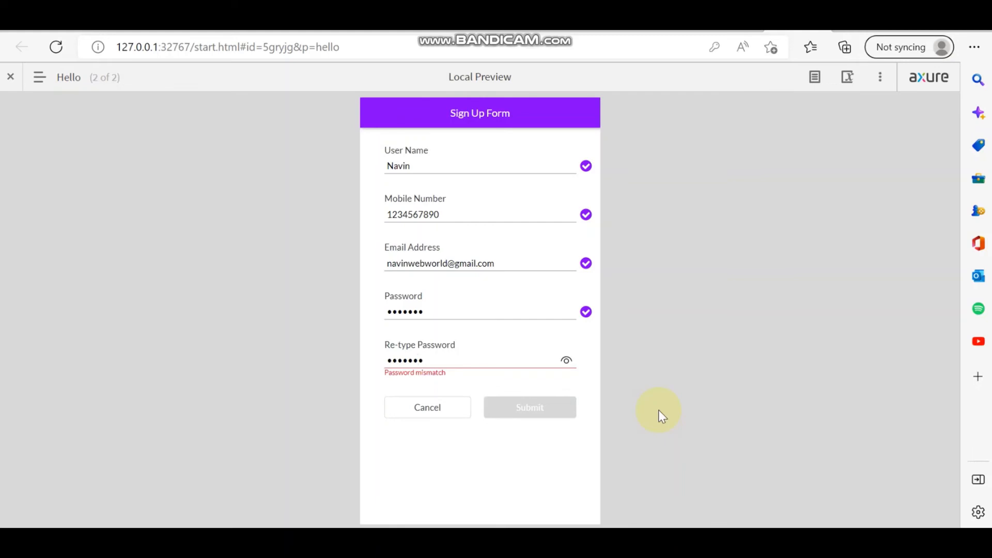
pyautogui.click(447, 364)
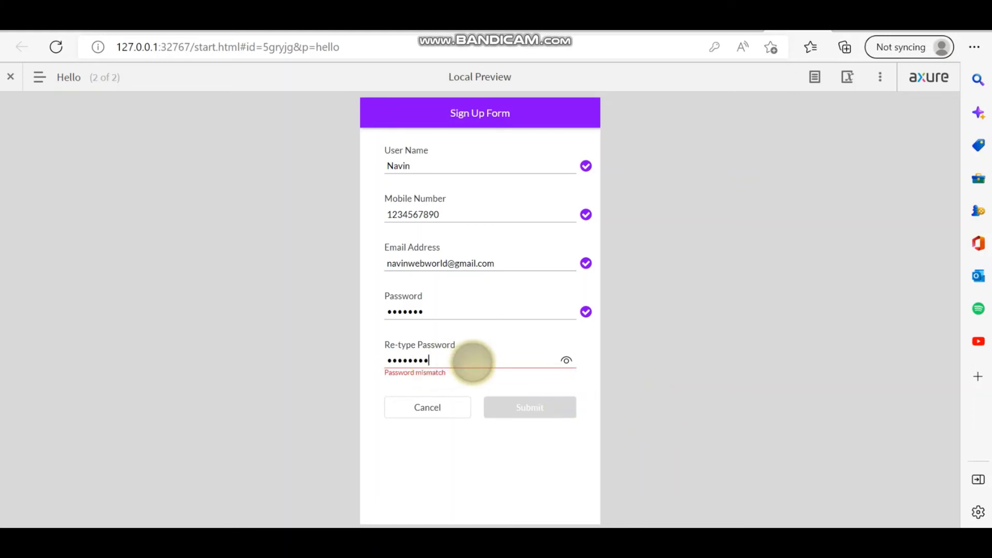
pyautogui.write('1')
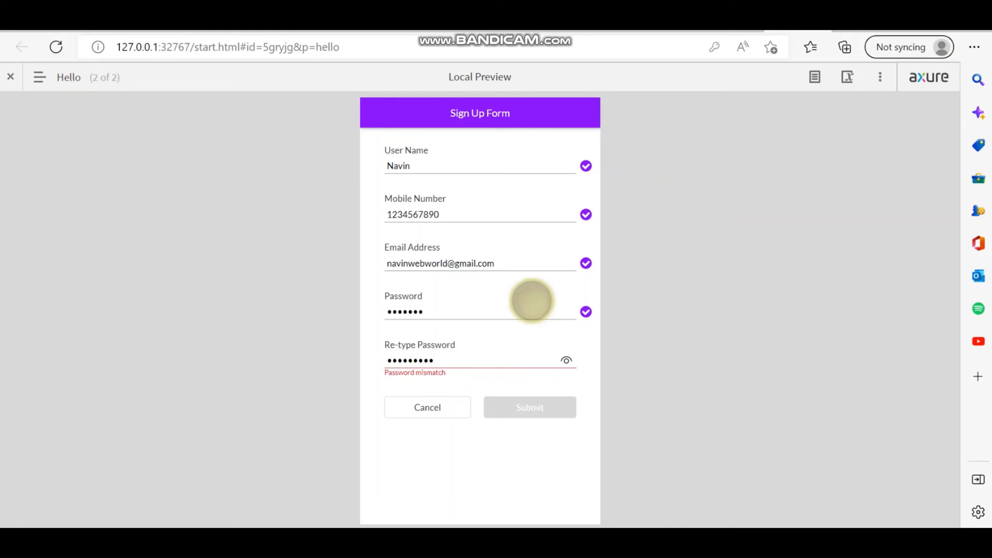
# - Replace both Password and Re-type Password entries with the same six-digit password
pyautogui.click(438, 309)
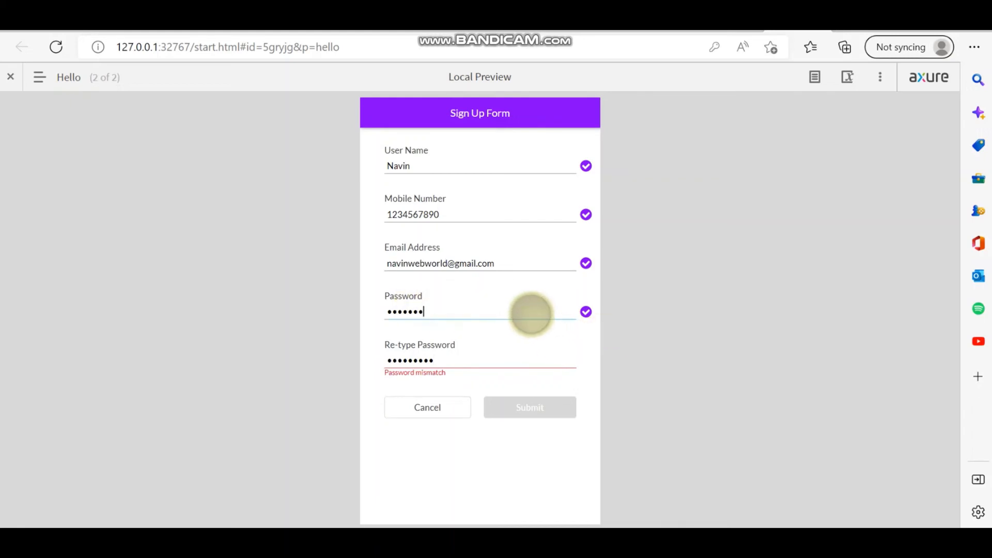
pyautogui.doubleClick(474, 313)
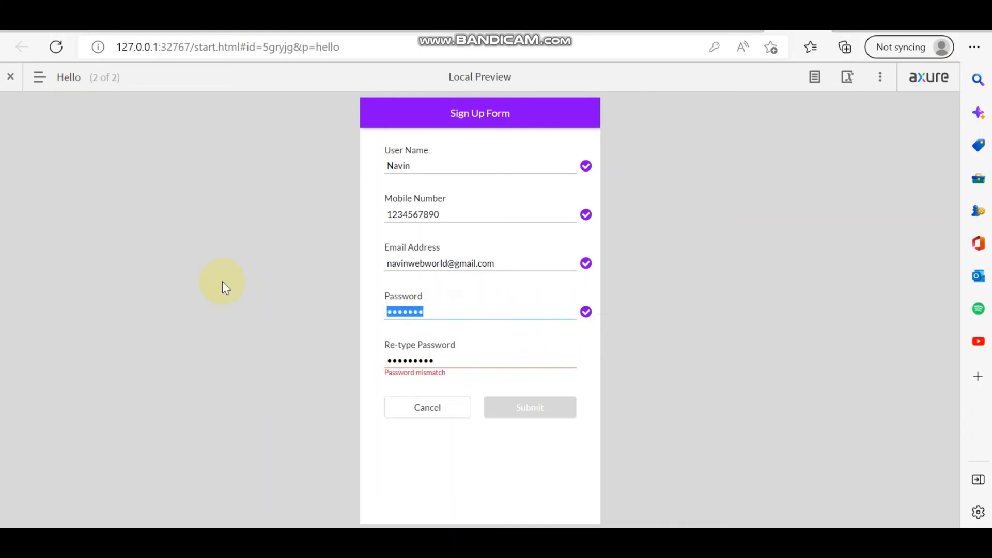
pyautogui.write('123')
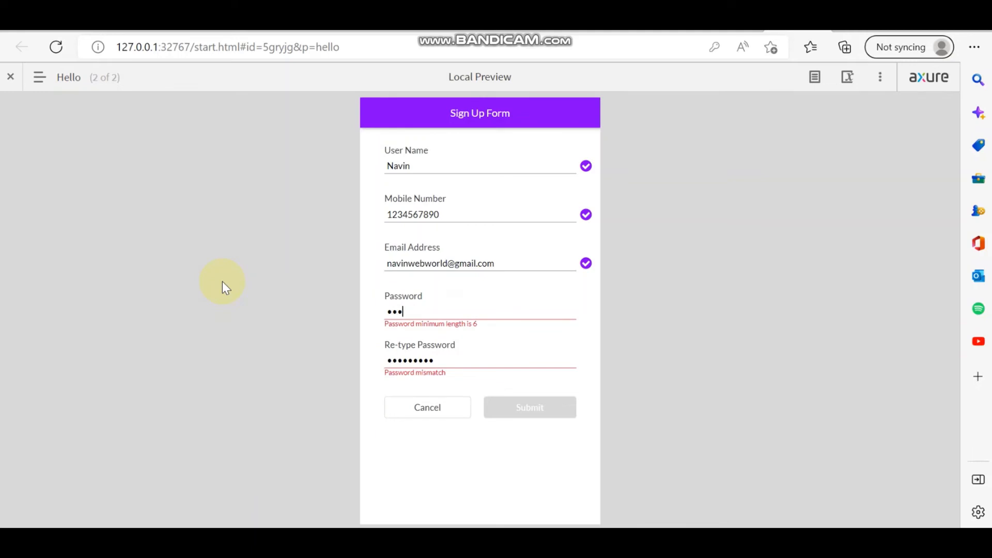
pyautogui.write('456')
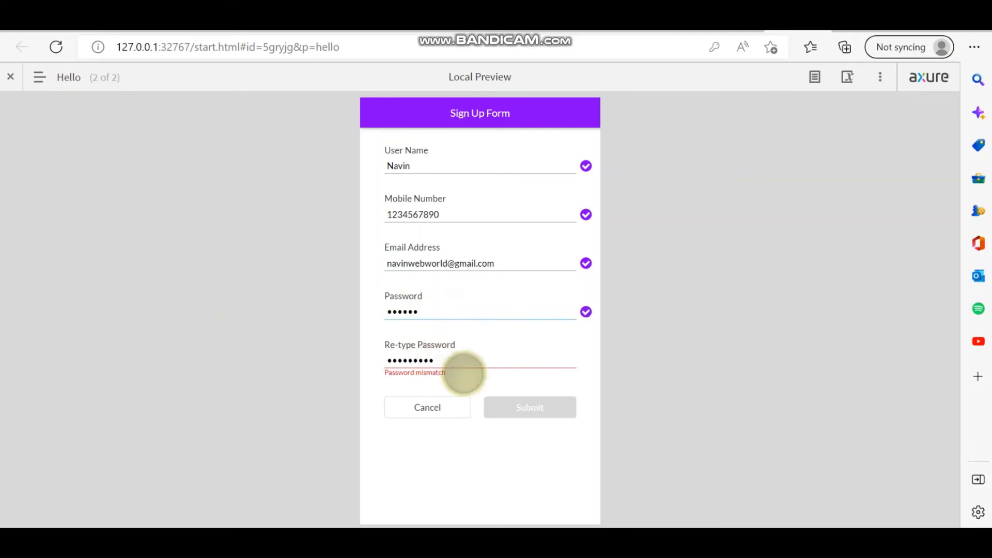
pyautogui.click(467, 358)
pyautogui.moveTo(466, 355); pyautogui.dragTo(191, 328)
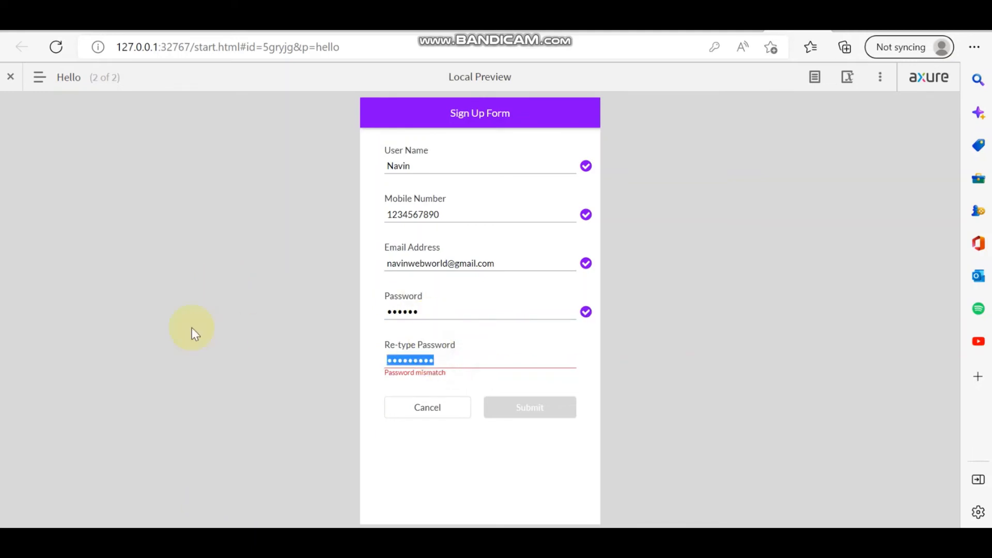
pyautogui.write('123456')
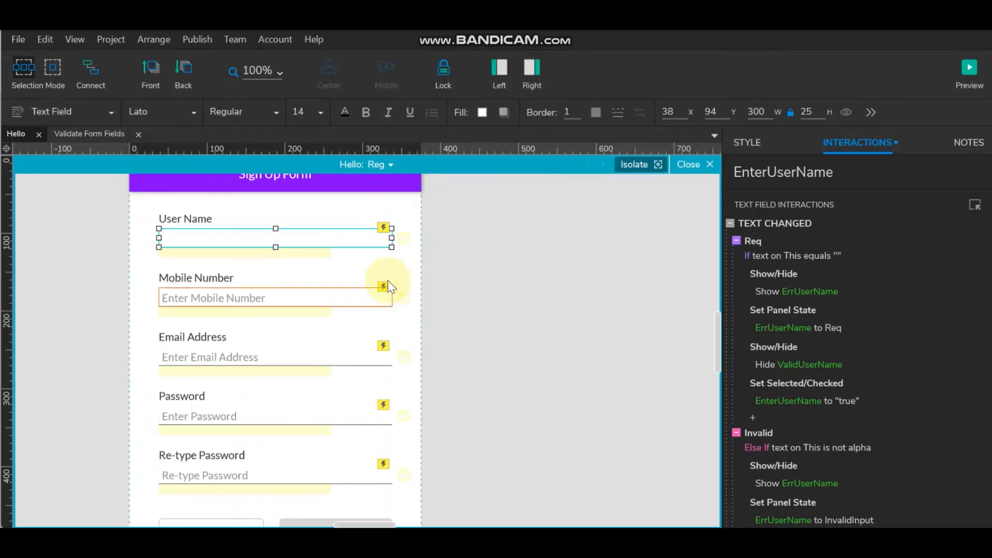
# - Duplicate the Hello panel's Reg state and name the copy Login
pyautogui.scroll(-3, 469, 310)
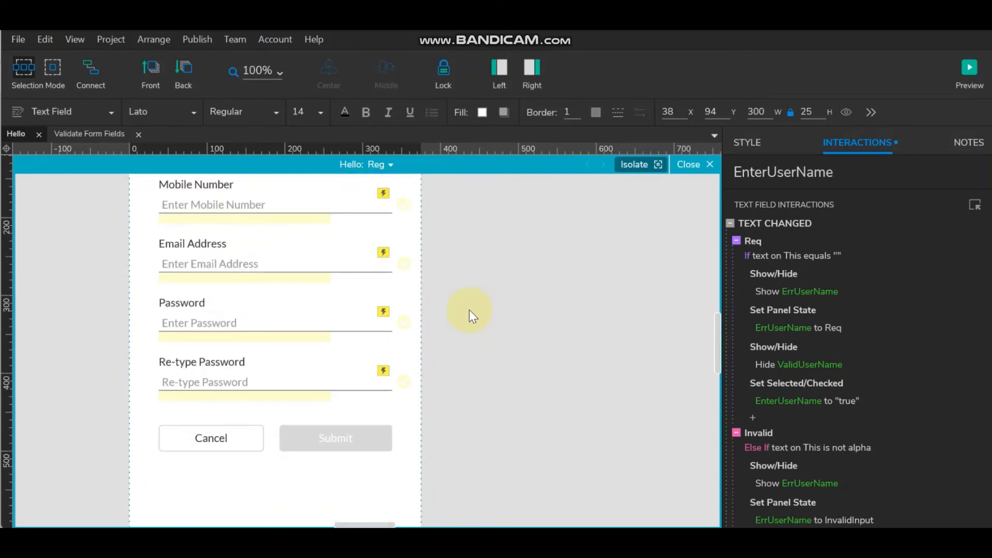
pyautogui.click(333, 438)
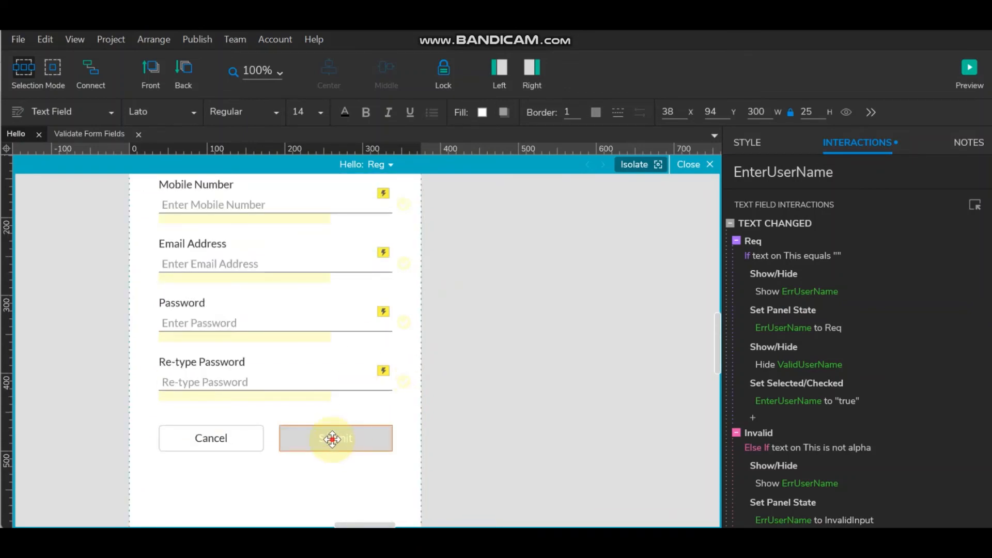
pyautogui.scroll(5, 332, 336)
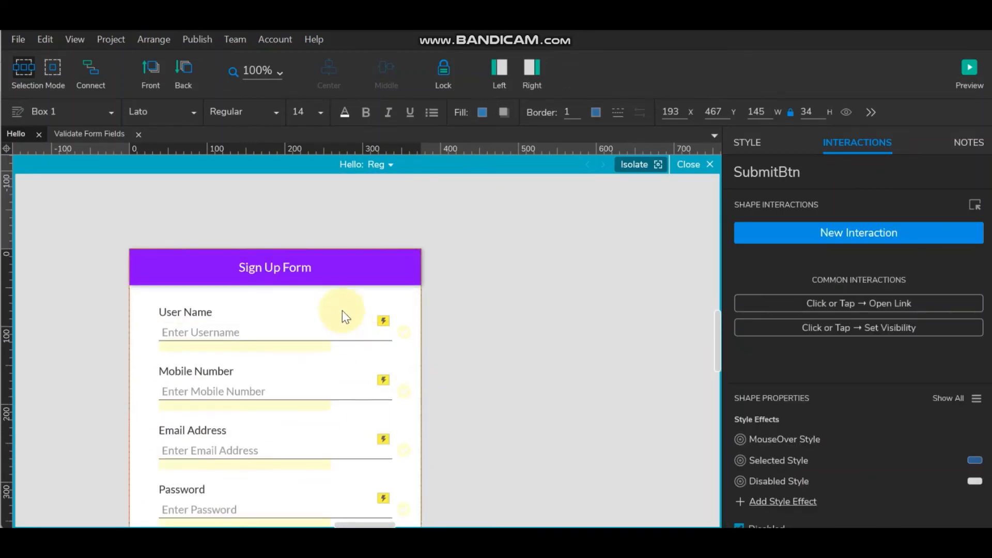
pyautogui.scroll(-5, 554, 310)
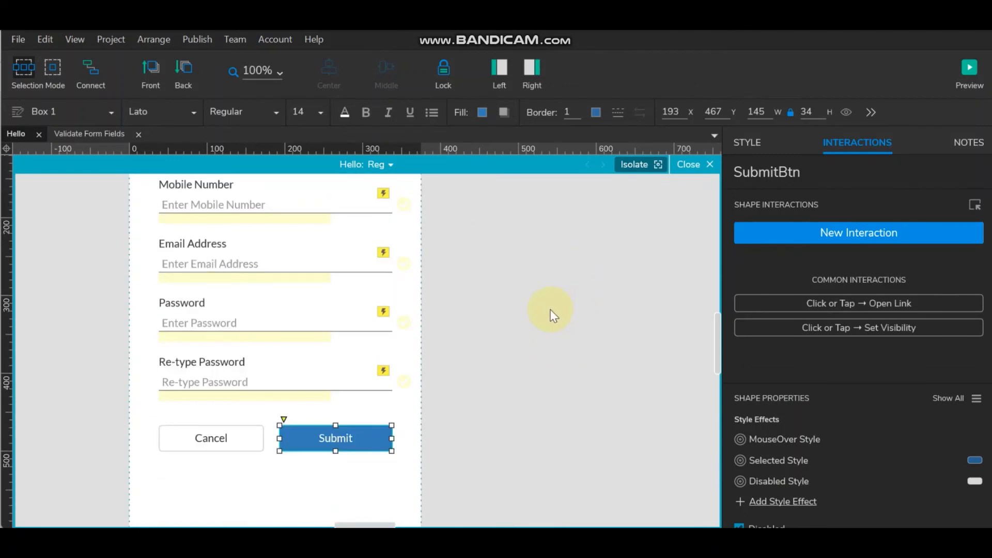
pyautogui.click(390, 166)
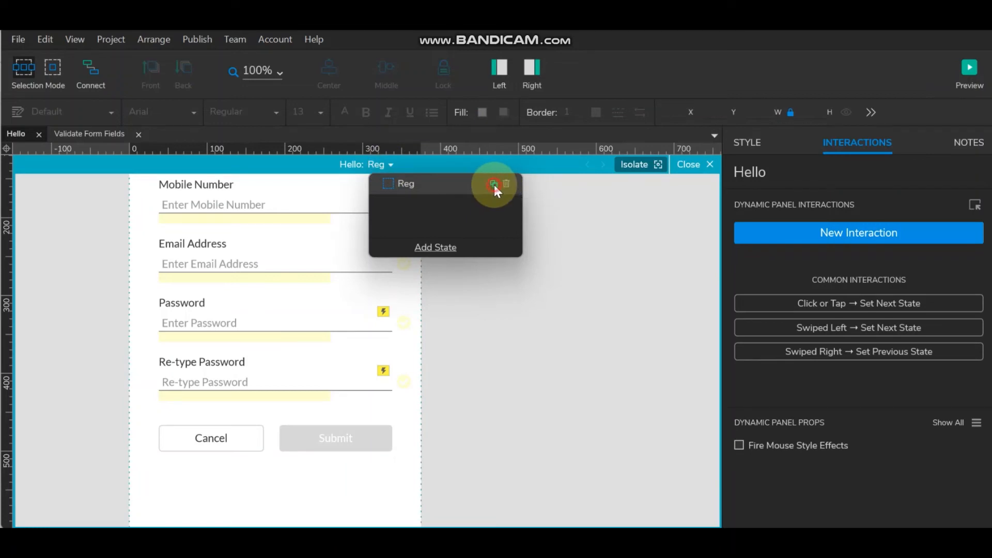
pyautogui.click(494, 183)
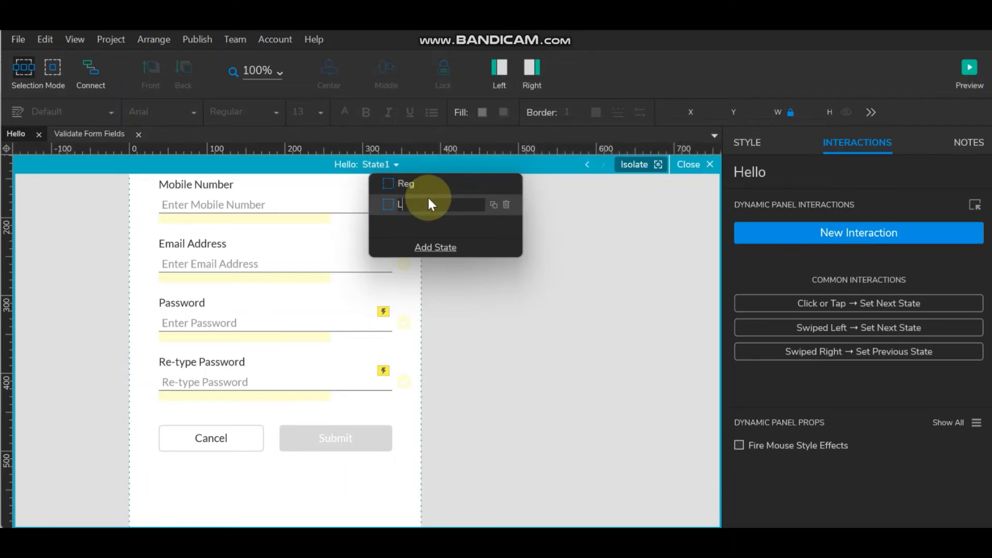
pyautogui.click(583, 243)
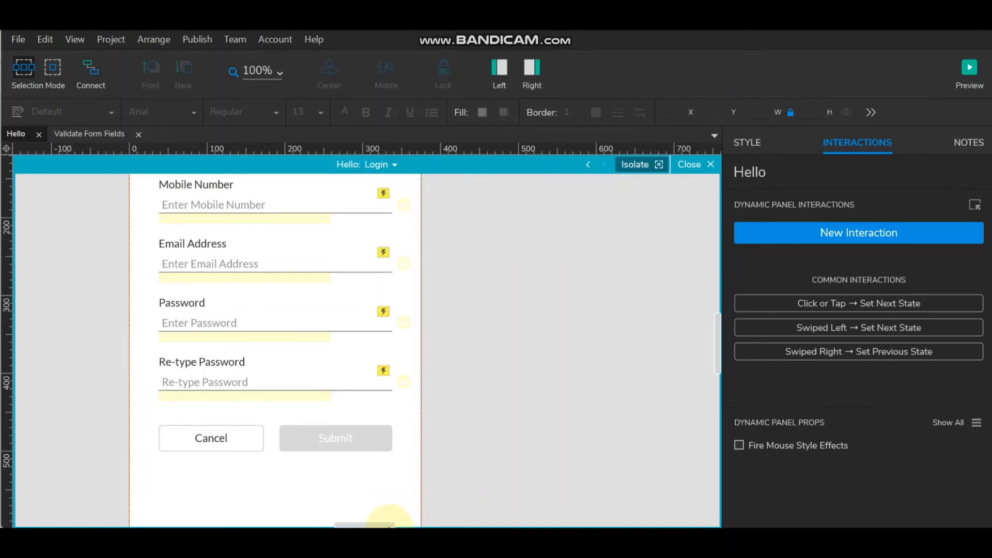
pyautogui.moveTo(385, 523); pyautogui.dragTo(380, 522)
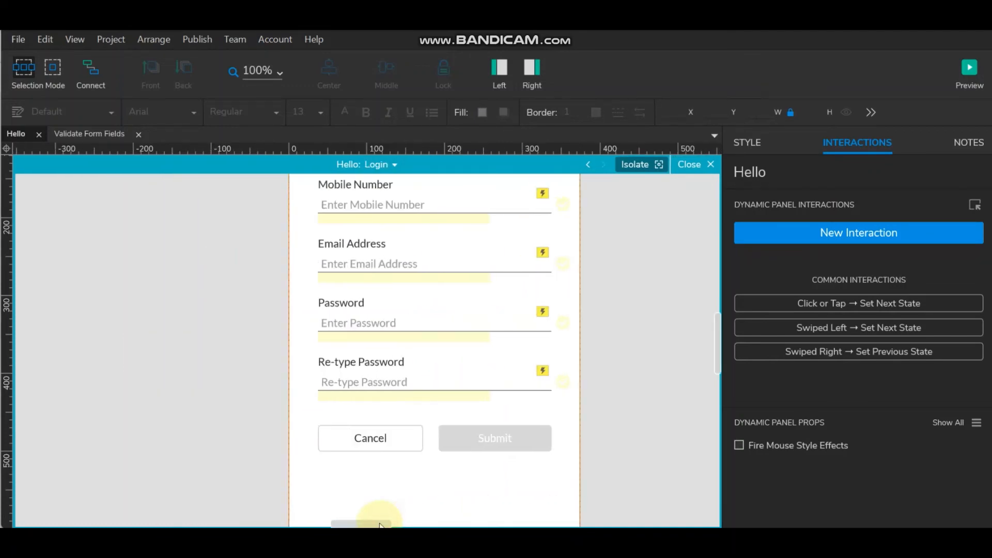
pyautogui.scroll(2, 459, 328)
pyautogui.scroll(-1, 458, 328)
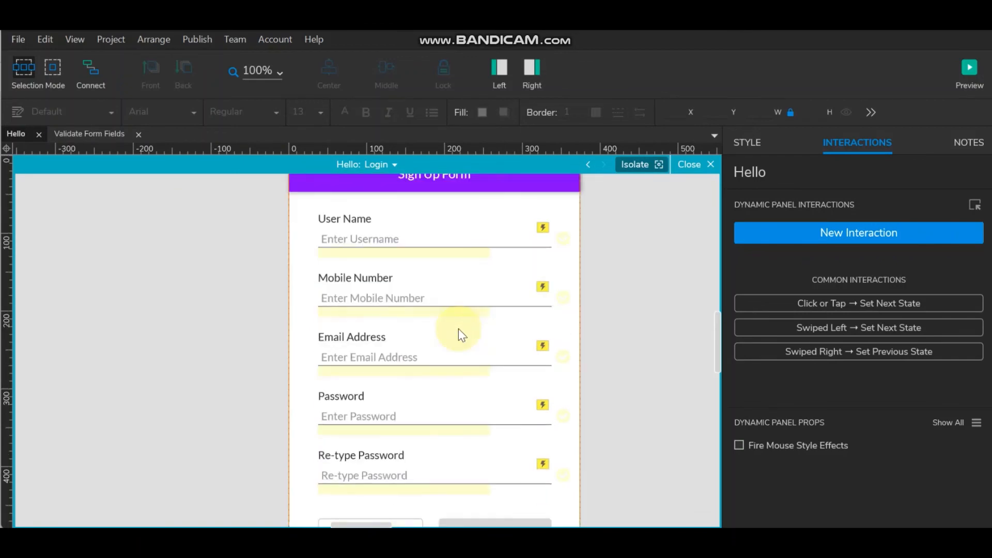
# - Delete the Mobile Number, Email Address and Re-type Password field groups from the Login state
pyautogui.click(366, 278)
pyautogui.keyDown('shift'); pyautogui.click(371, 296); pyautogui.keyUp('shift')
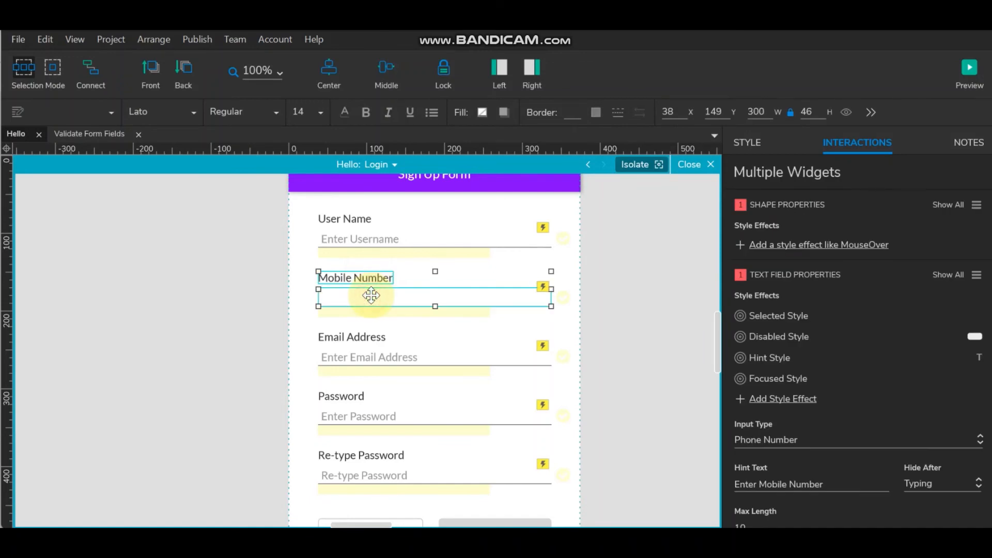
pyautogui.click(620, 298)
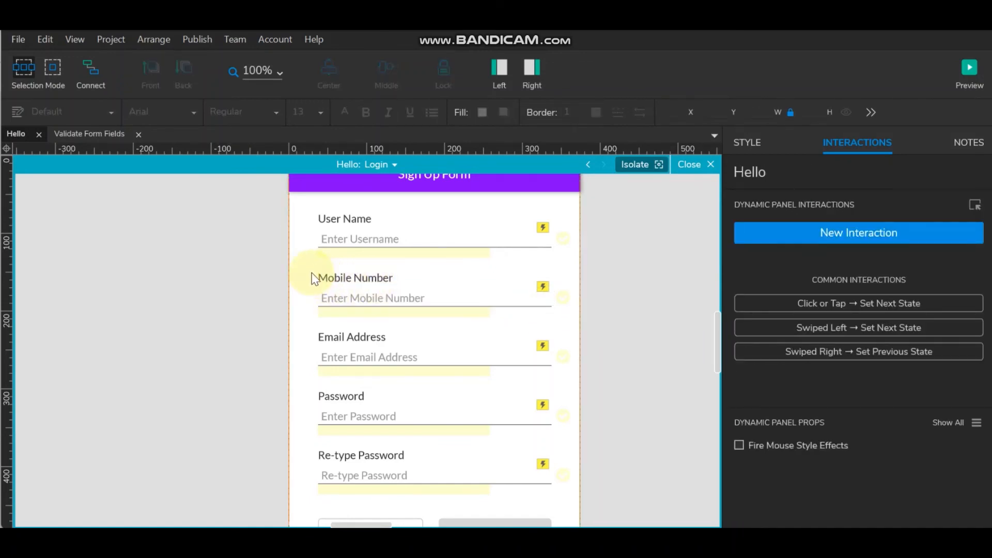
pyautogui.moveTo(311, 287); pyautogui.dragTo(579, 385)
pyautogui.press('Delete')
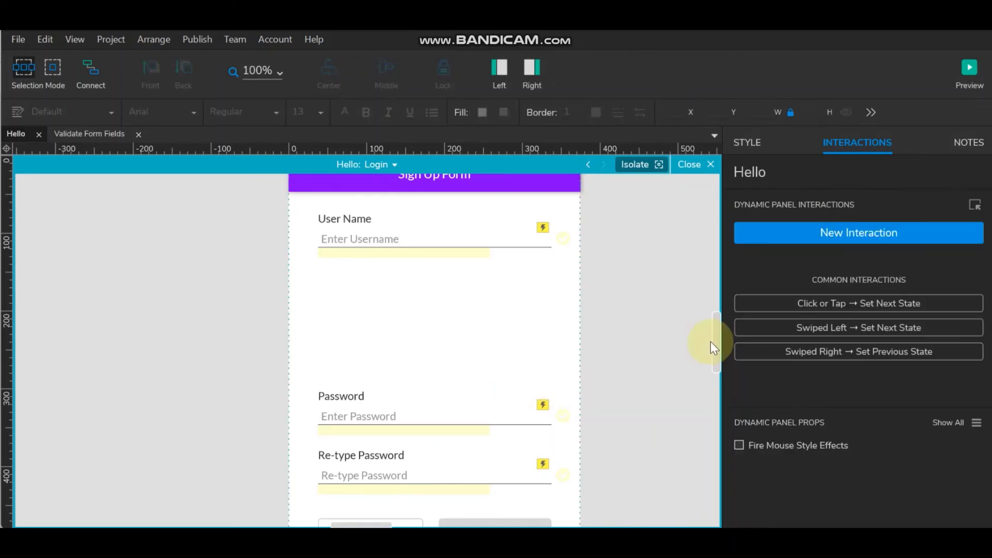
pyautogui.scroll(-3, 392, 320)
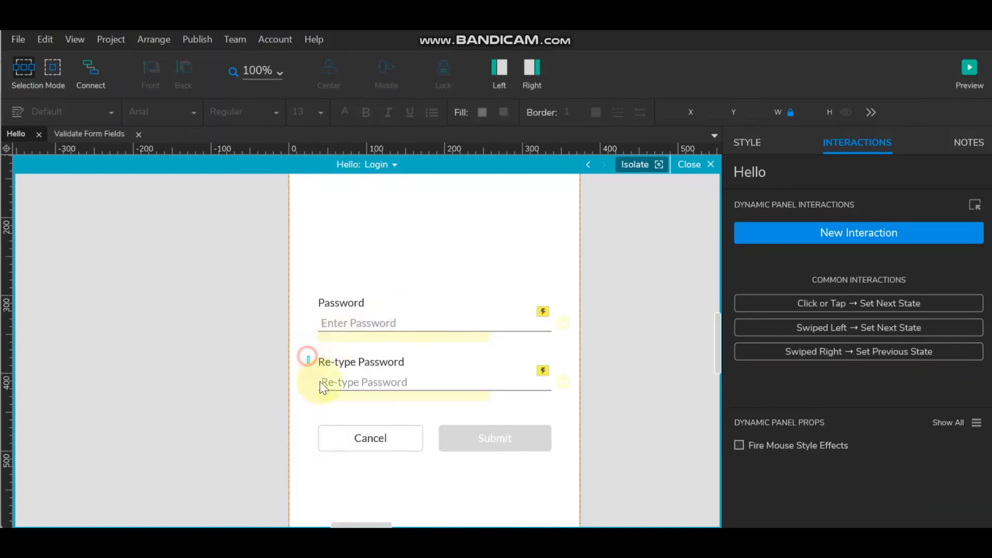
pyautogui.moveTo(307, 355); pyautogui.dragTo(574, 408)
pyautogui.press('Delete')
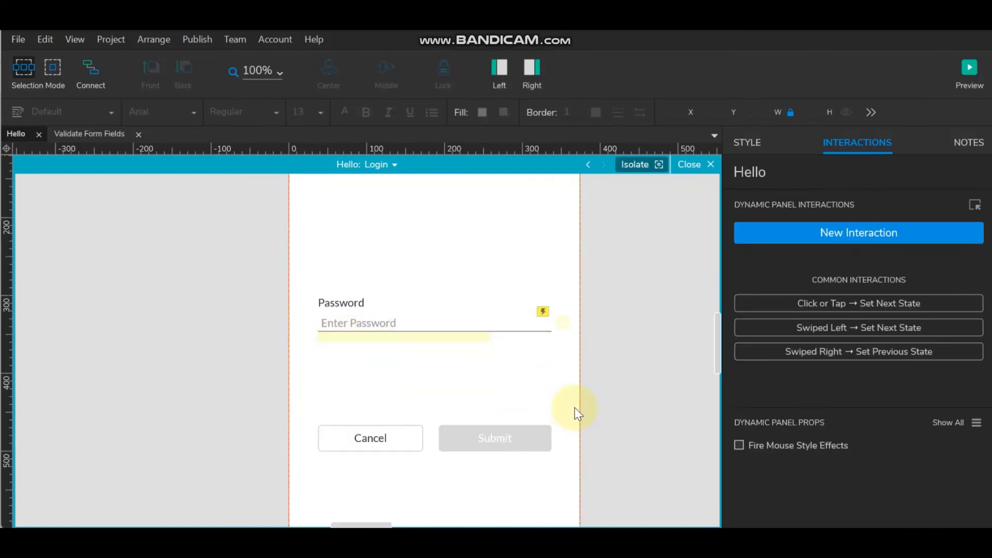
pyautogui.scroll(9, 632, 320)
pyautogui.scroll(-6, 633, 321)
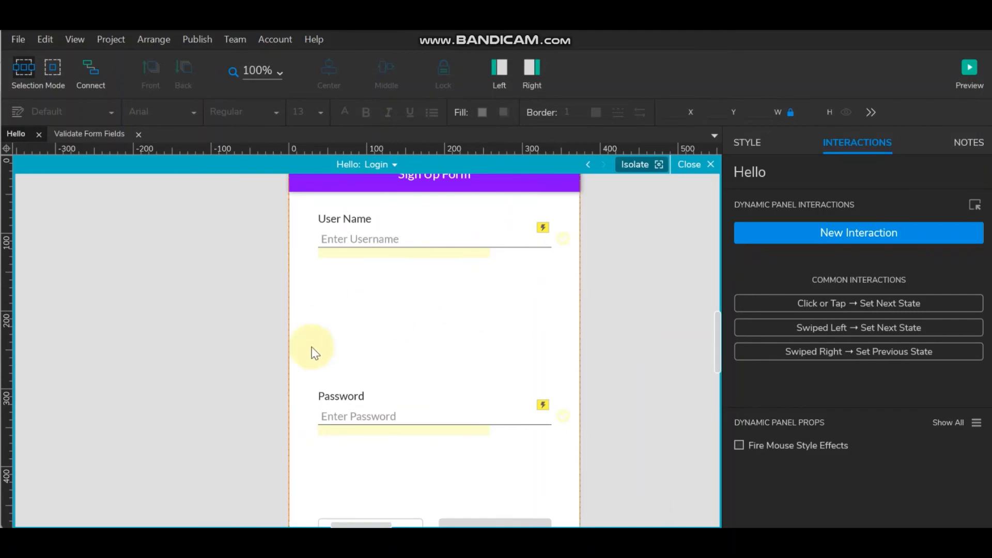
# - Move the Password field up under User Name and reposition both fields together
pyautogui.click(312, 387)
pyautogui.moveTo(313, 387); pyautogui.dragTo(572, 447)
pyautogui.moveTo(394, 414); pyautogui.dragTo(398, 303)
pyautogui.click(619, 299)
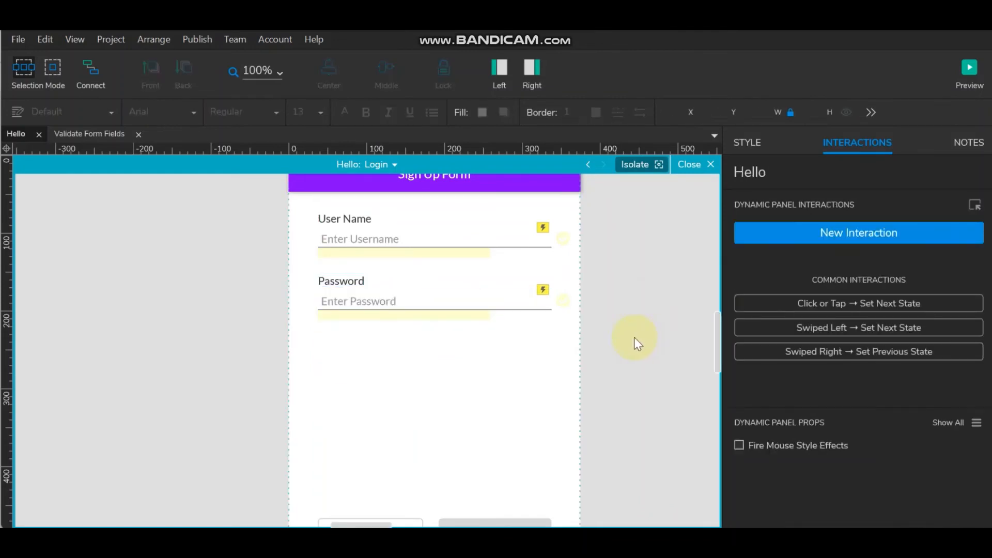
pyautogui.scroll(3, 633, 337)
pyautogui.scroll(-3, 633, 337)
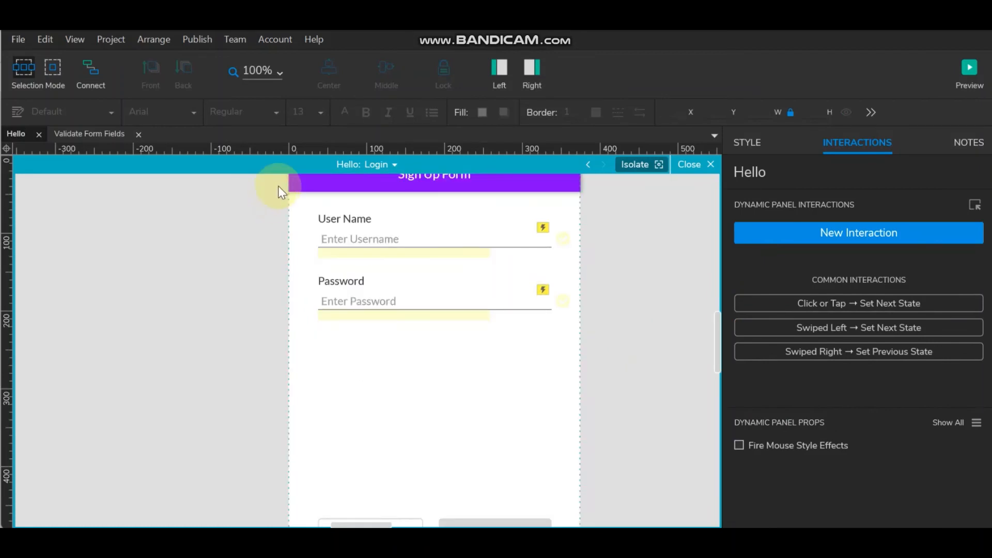
pyautogui.moveTo(312, 209); pyautogui.dragTo(573, 330)
pyautogui.moveTo(383, 294); pyautogui.dragTo(380, 378)
pyautogui.click(613, 346)
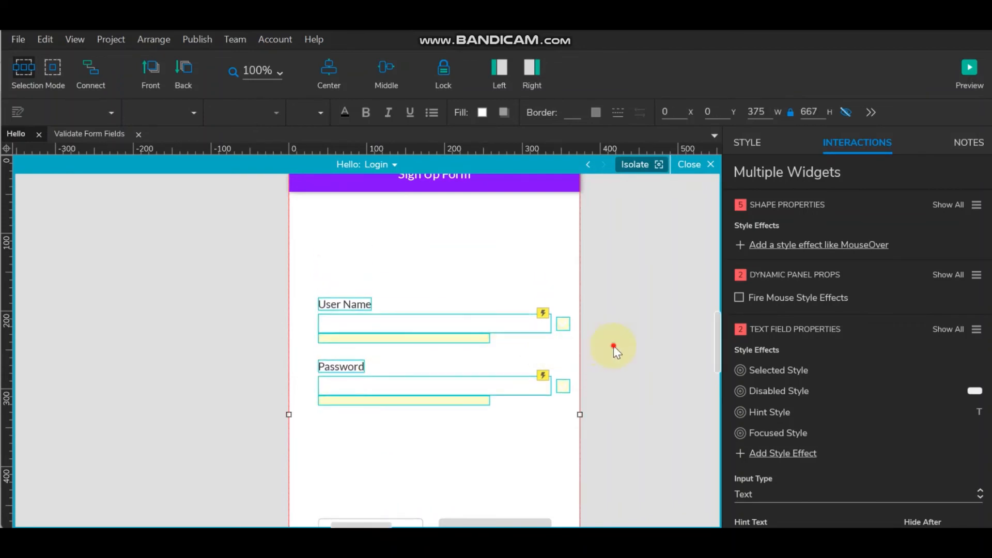
# - Move the Cancel and Submit buttons up directly beneath the Password field
pyautogui.scroll(-5, 608, 325)
pyautogui.click(395, 345)
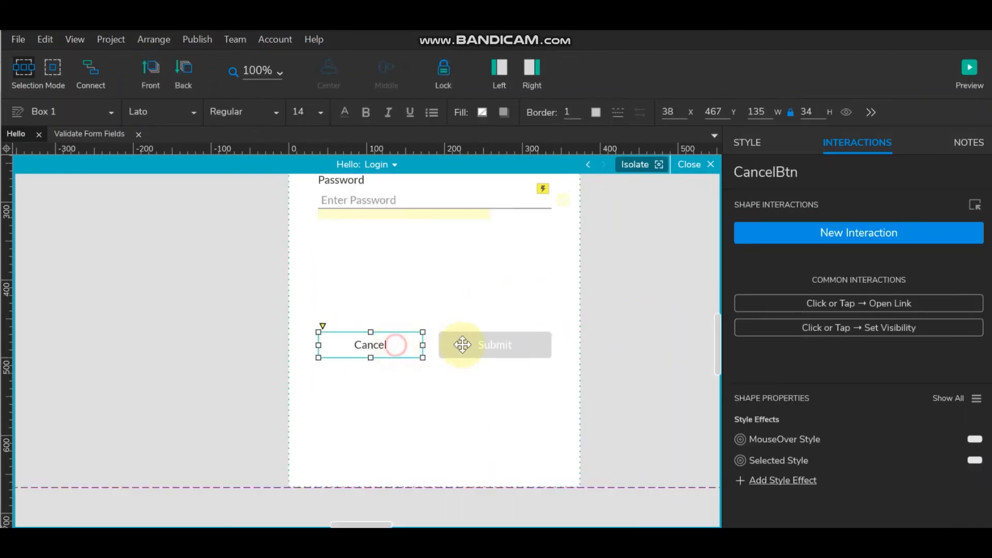
pyautogui.keyDown('shift'); pyautogui.click(463, 345); pyautogui.keyUp('shift')
pyautogui.moveTo(488, 343); pyautogui.dragTo(496, 268)
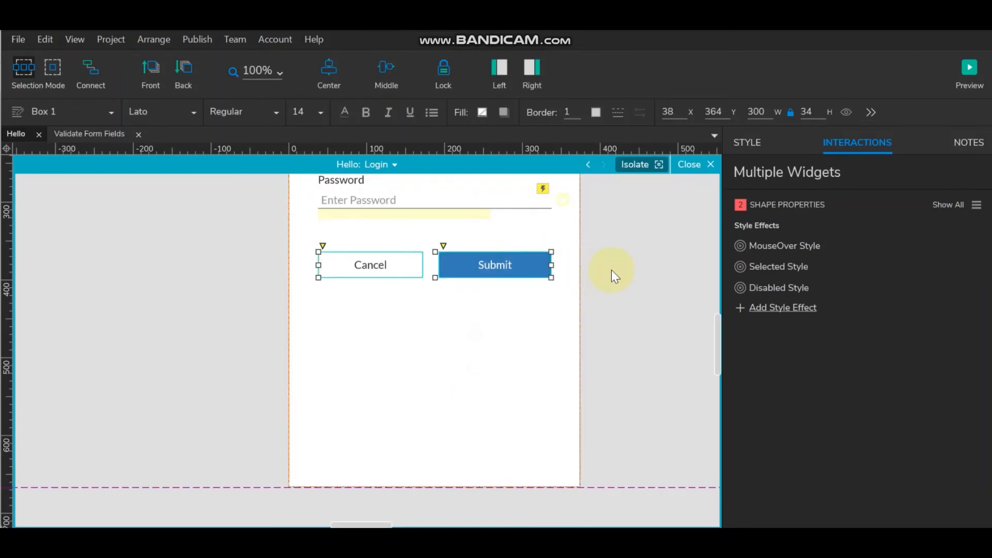
pyautogui.click(611, 269)
pyautogui.scroll(4, 454, 370)
pyautogui.scroll(-2, 449, 358)
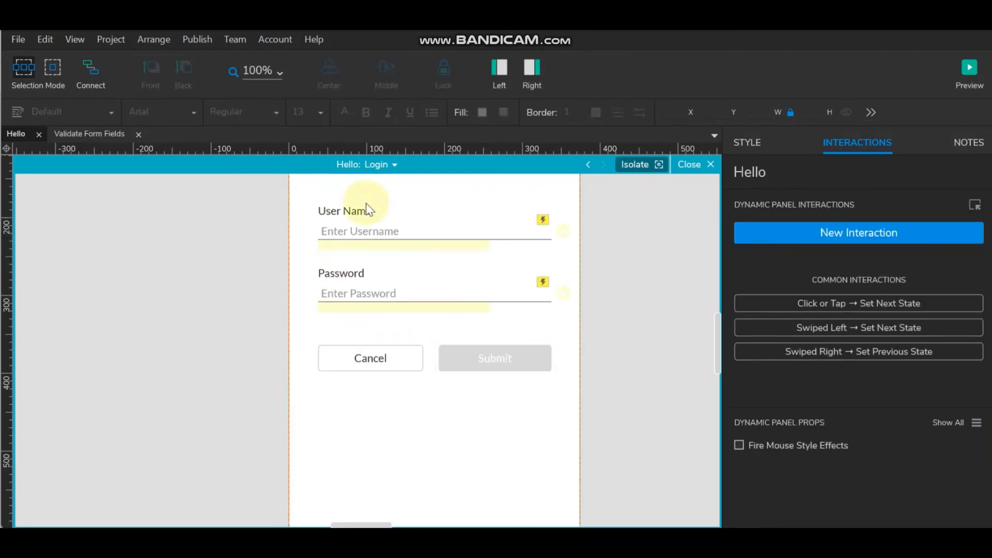
# - Switch the ErrUserName error widget to its InvalidInput state for review
pyautogui.click(382, 244)
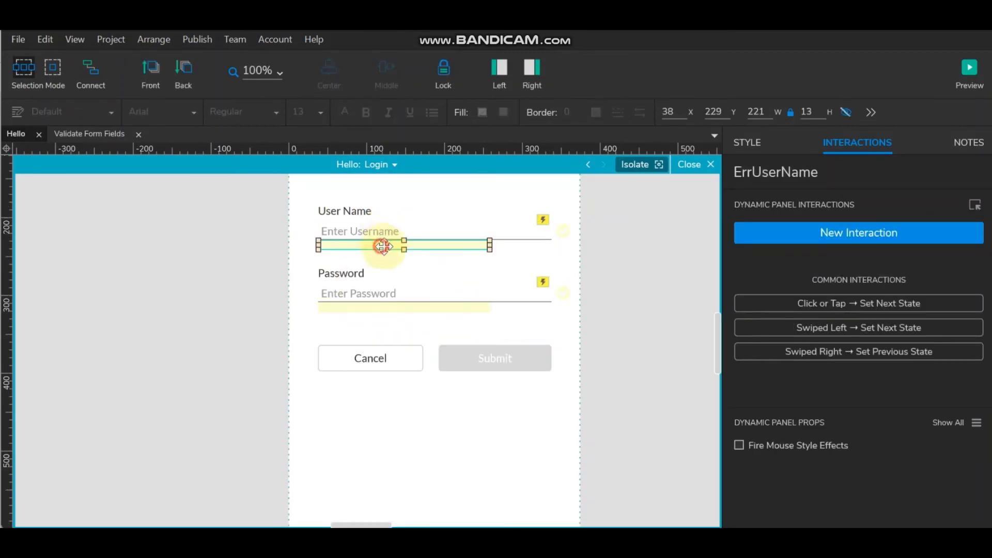
pyautogui.doubleClick(413, 246)
pyautogui.click(403, 165)
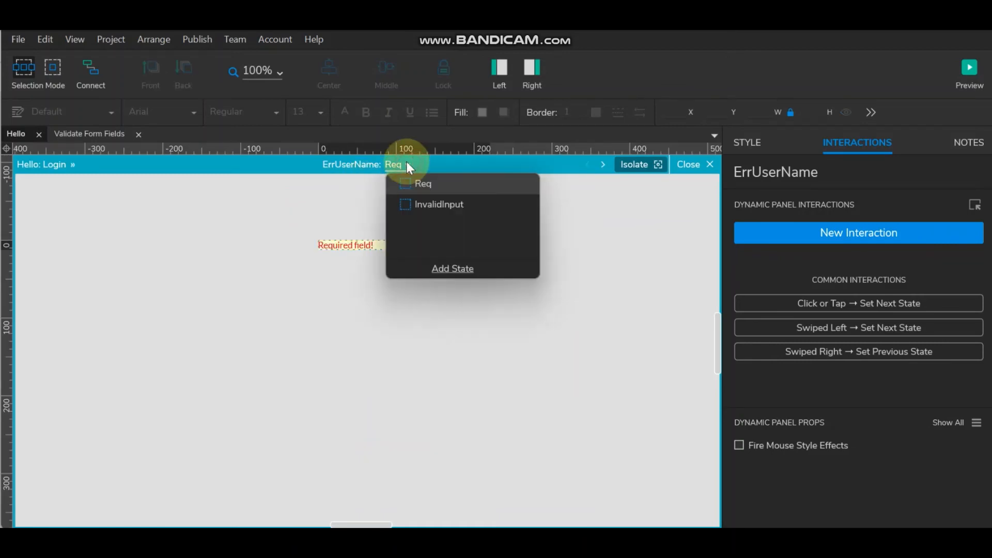
pyautogui.click(422, 203)
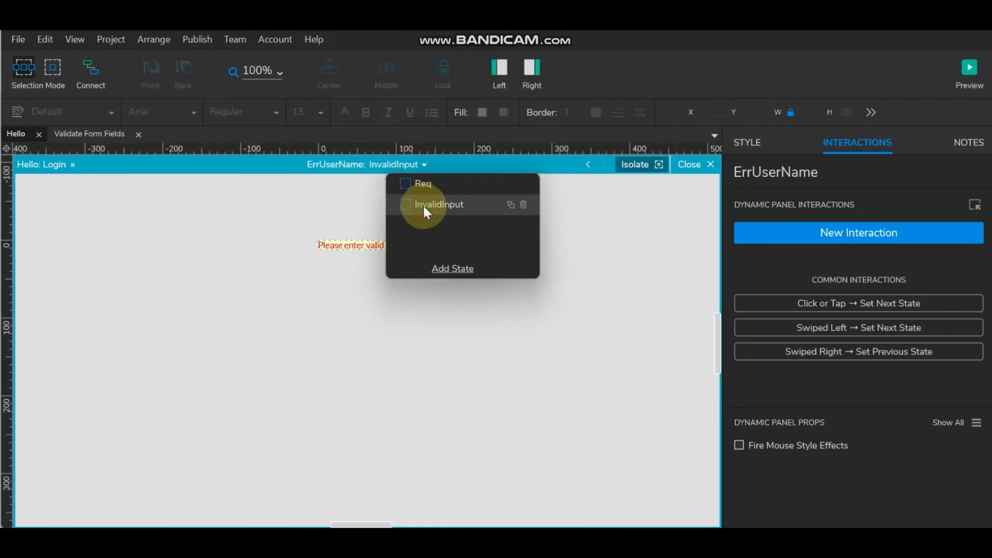
pyautogui.click(647, 218)
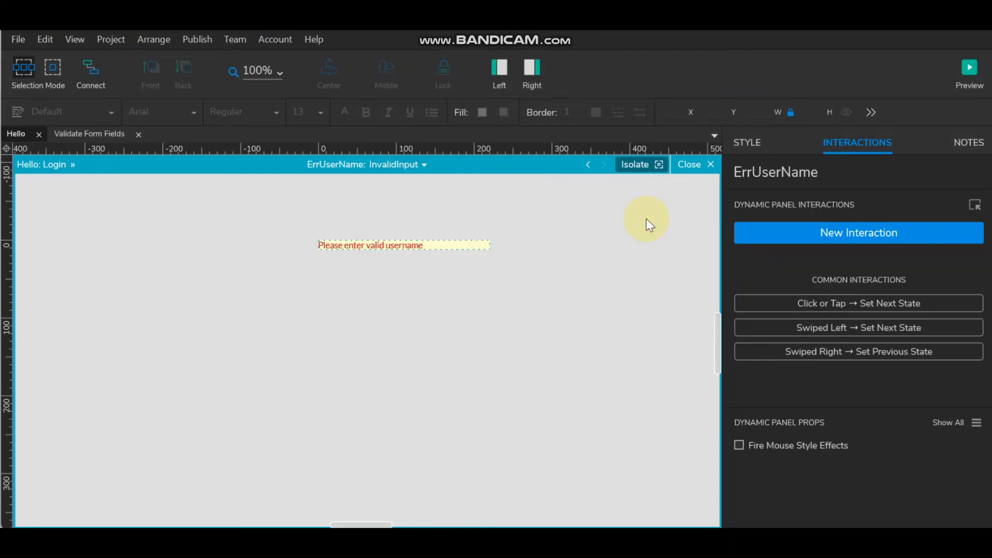
pyautogui.click(698, 166)
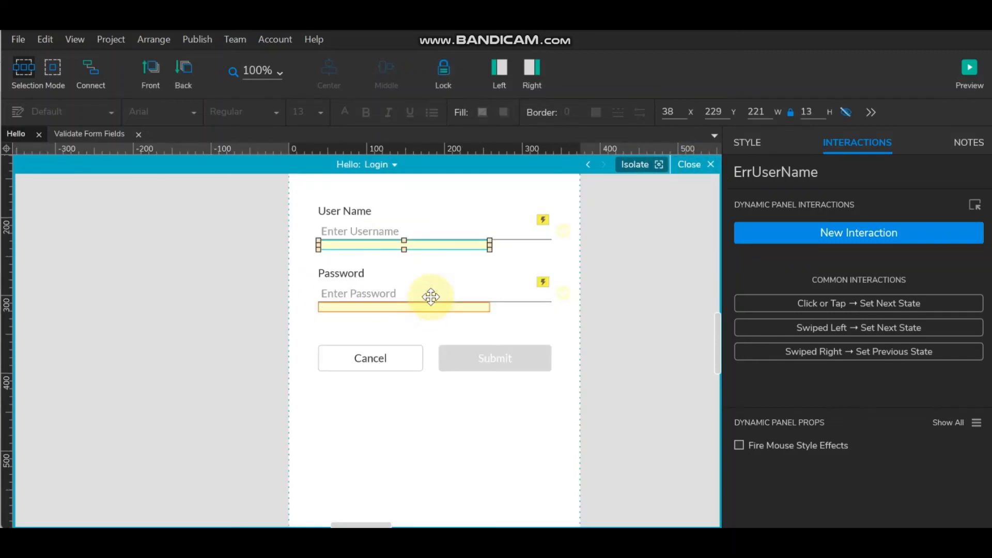
# - Change the ErrPassword InvalidInput message to read 'Password mismatch'
pyautogui.click(420, 307)
pyautogui.doubleClick(423, 306)
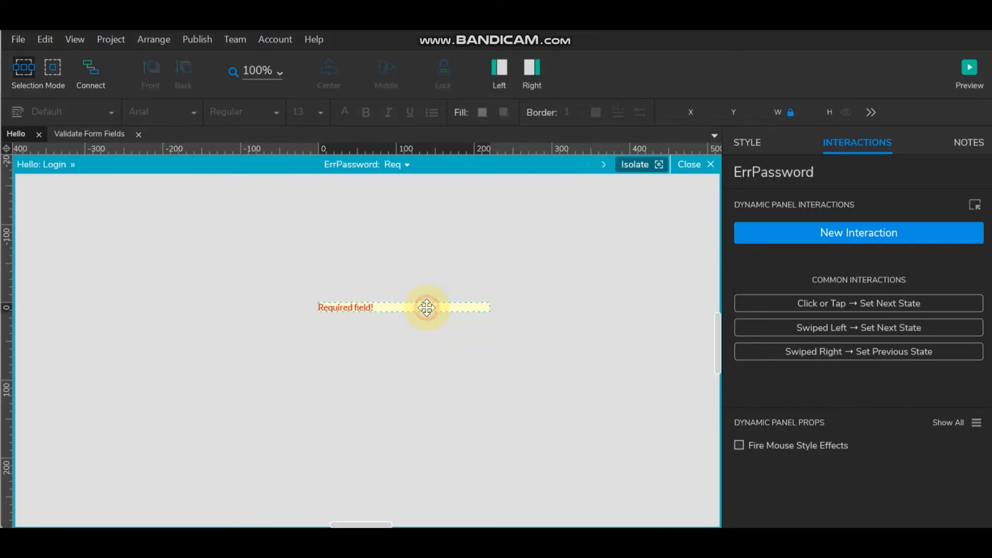
pyautogui.click(407, 174)
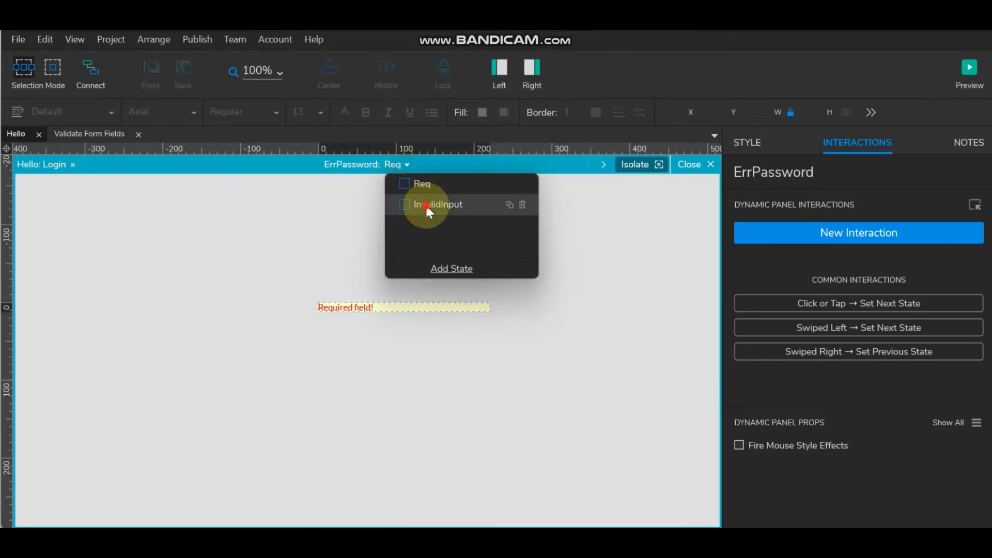
pyautogui.click(426, 203)
pyautogui.click(364, 310)
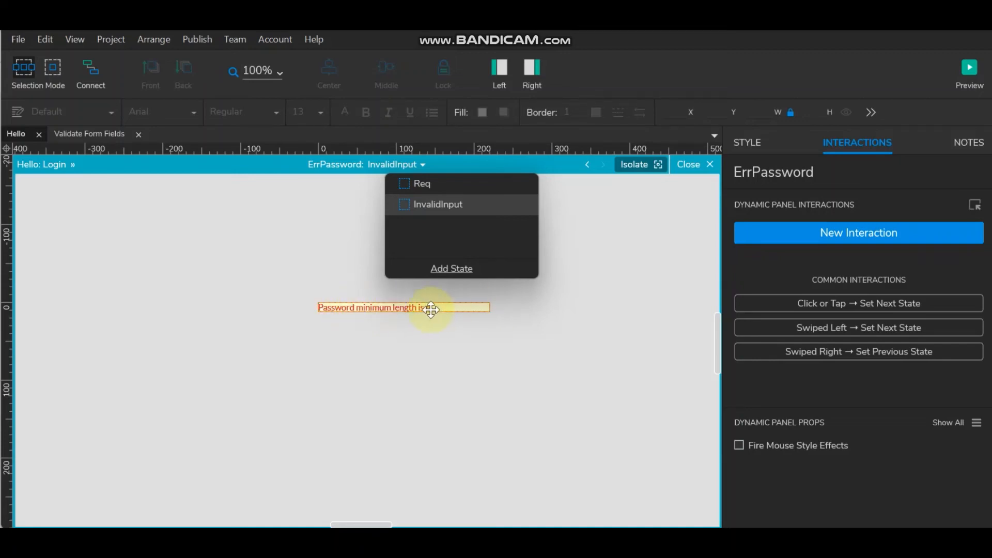
pyautogui.doubleClick(377, 308)
pyautogui.press('Escape')
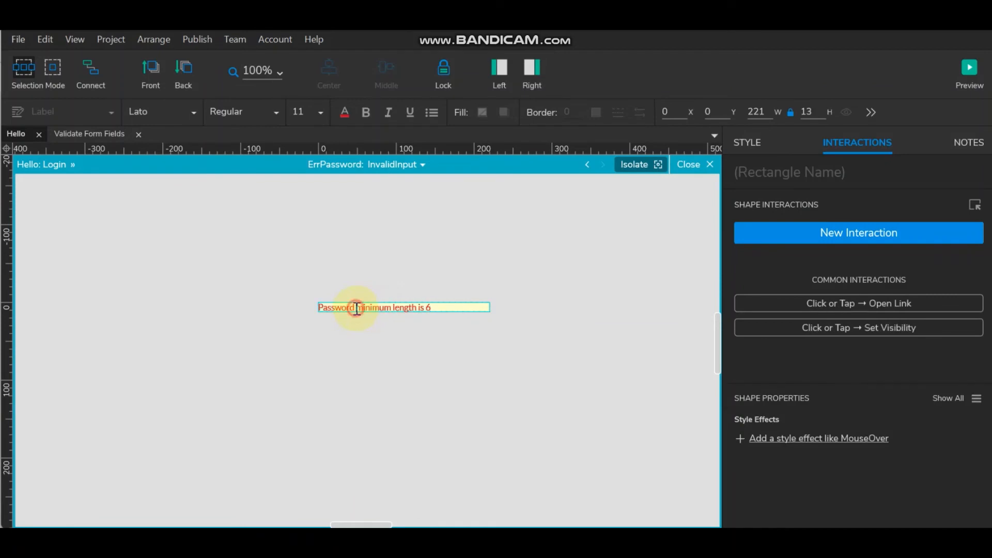
pyautogui.moveTo(367, 308); pyautogui.dragTo(491, 308)
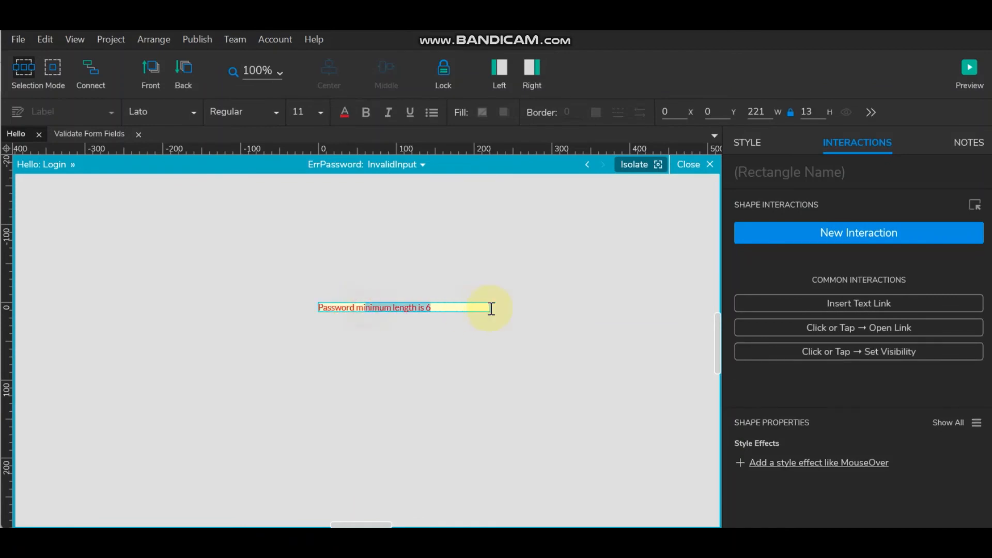
pyautogui.write('s')
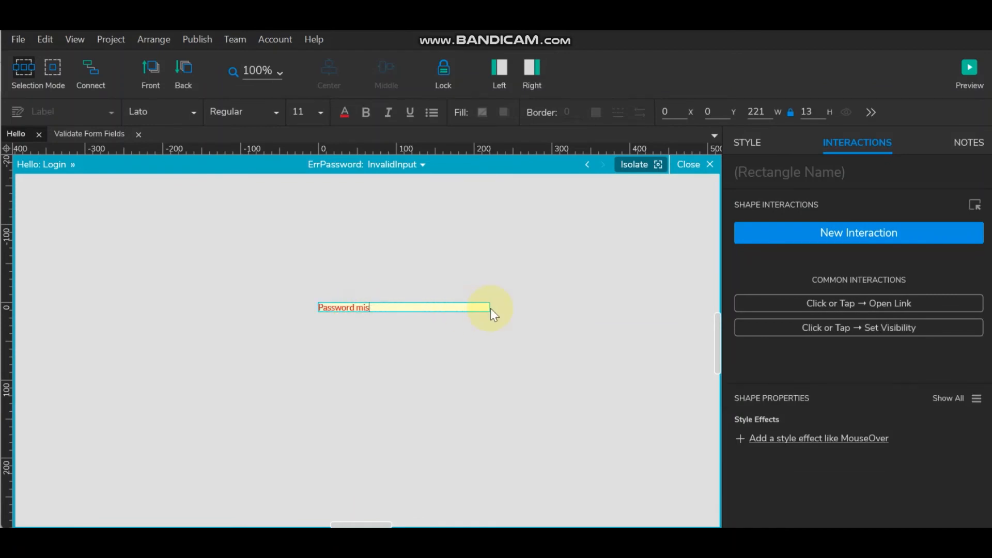
pyautogui.write('match')
pyautogui.click(545, 305)
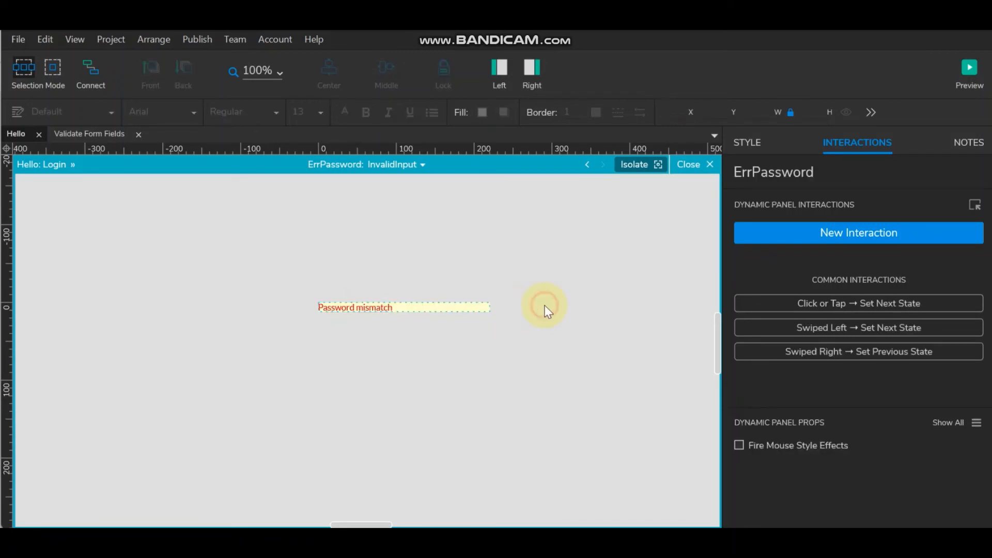
pyautogui.click(701, 165)
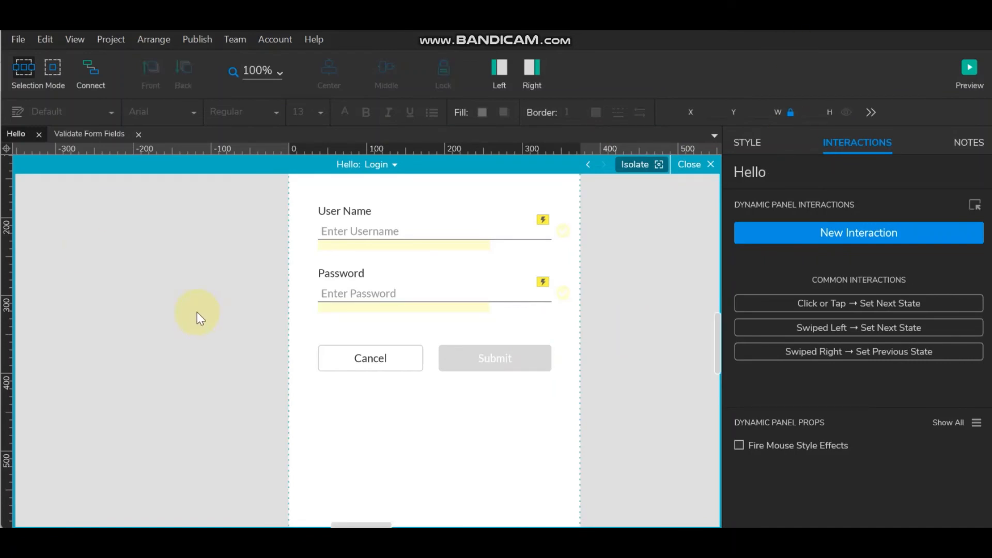
# - Check the name of the Reg state's User Name field (EnterUserName)
pyautogui.click(388, 165)
pyautogui.click(401, 183)
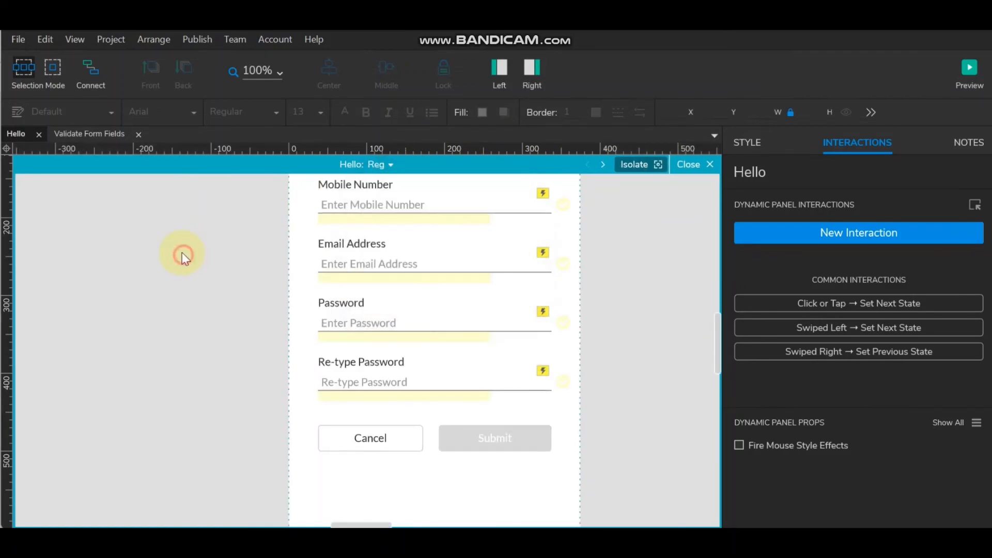
pyautogui.scroll(3, 365, 203)
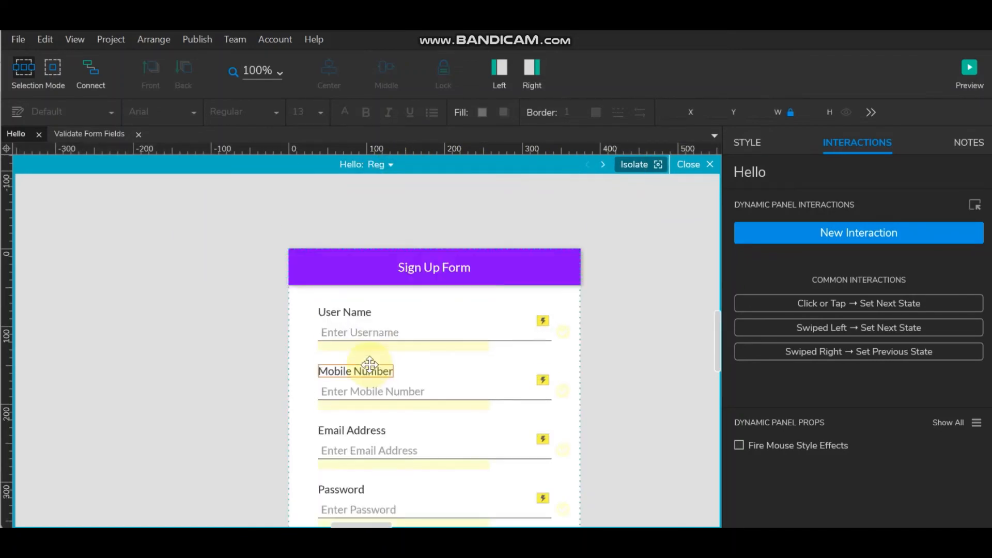
pyautogui.click(380, 330)
pyautogui.moveTo(836, 173); pyautogui.dragTo(679, 169)
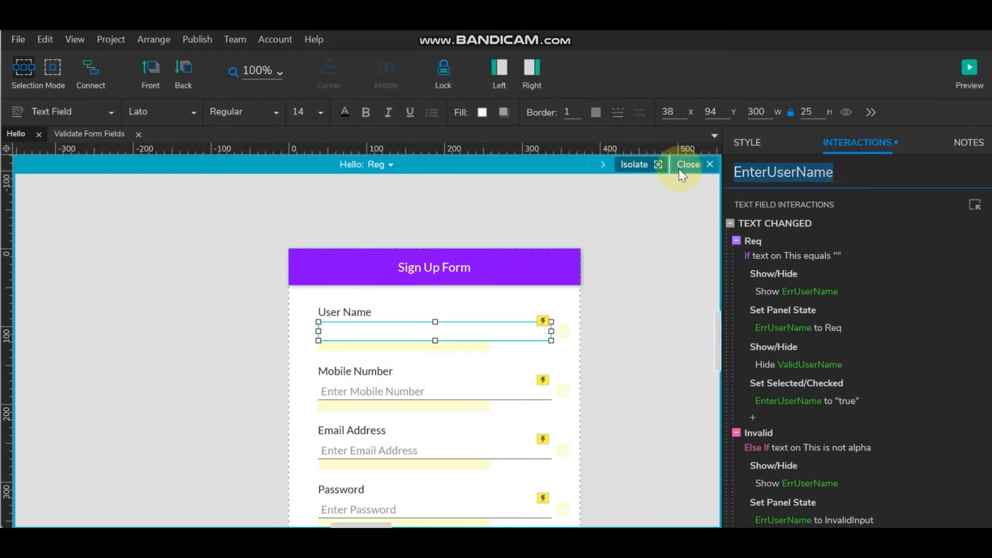
# - Rename the Login state's fields to Login_EnterUserName and Login_EnterPassword
pyautogui.click(385, 164)
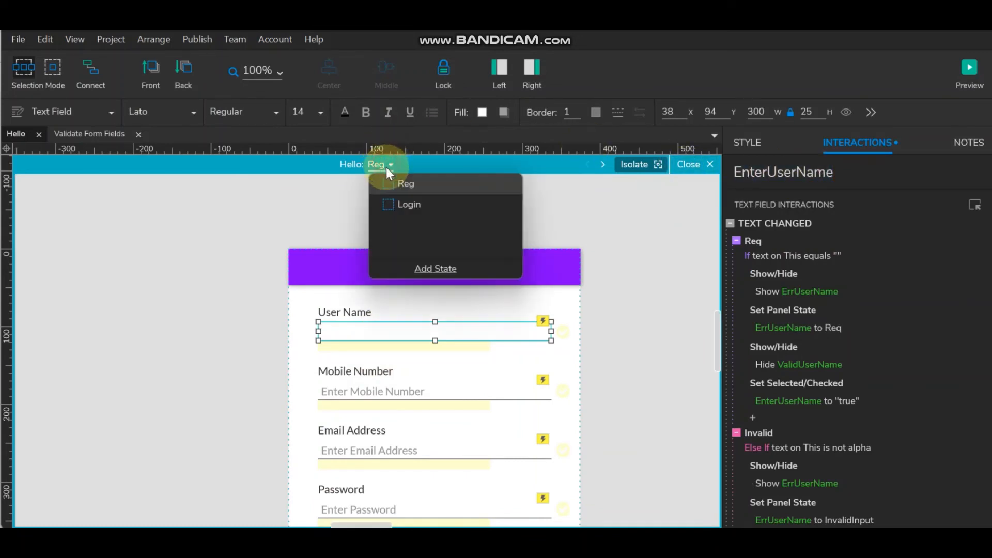
pyautogui.click(408, 202)
pyautogui.click(388, 416)
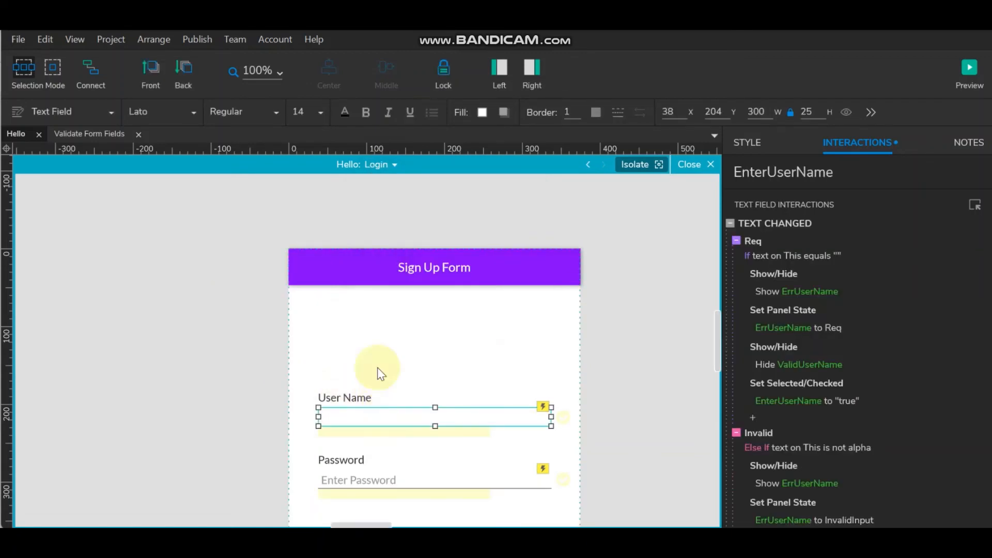
pyautogui.click(736, 172)
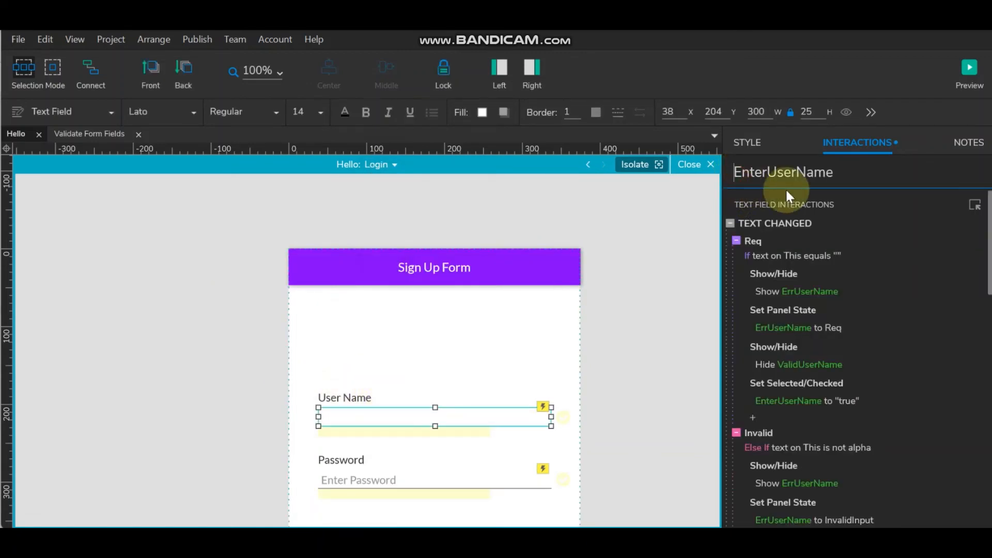
pyautogui.write('Login')
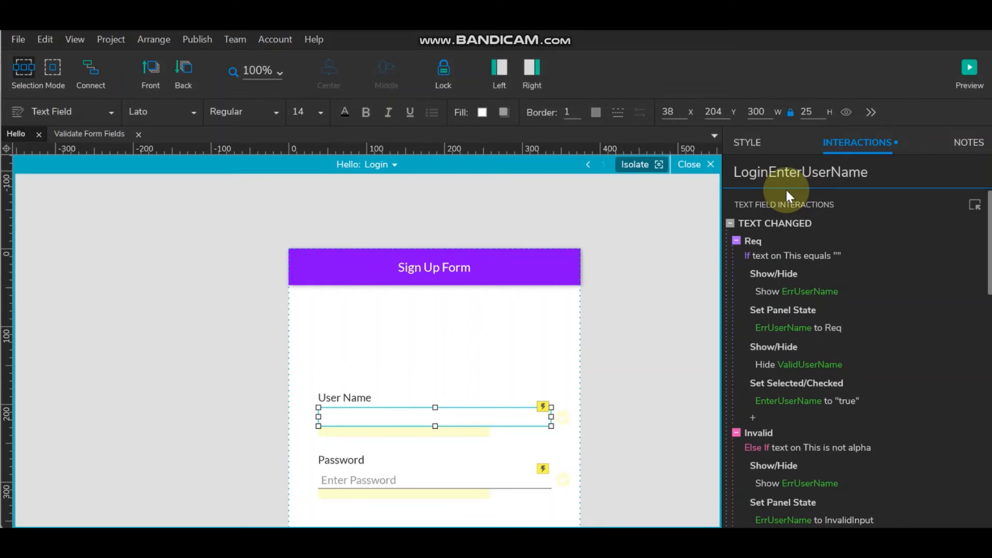
pyautogui.write('_')
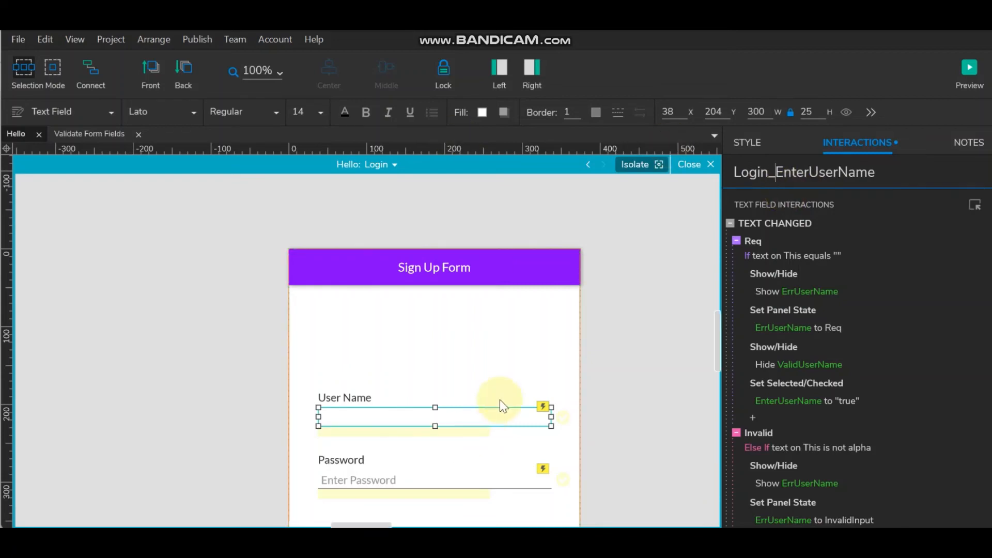
pyautogui.scroll(-3, 500, 399)
pyautogui.click(416, 396)
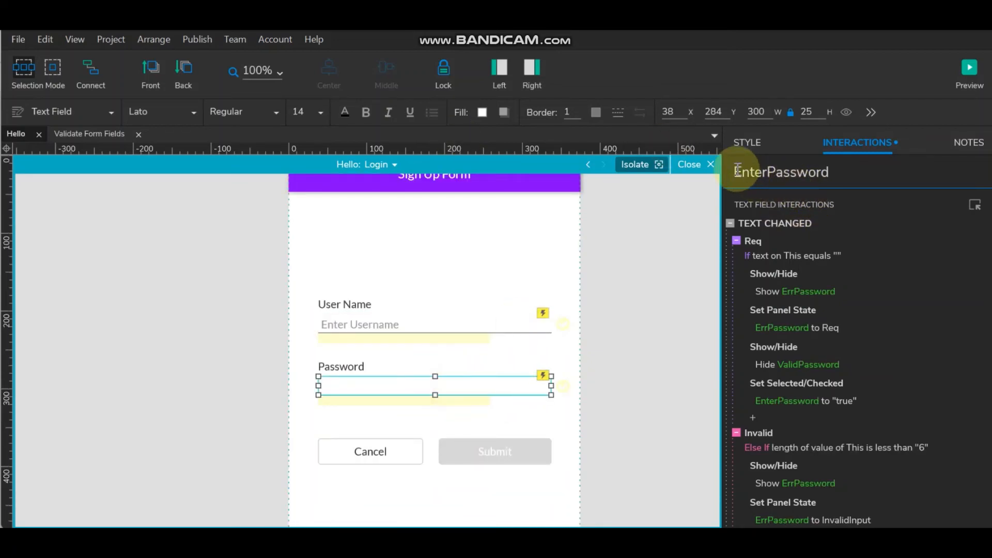
pyautogui.write('Log')
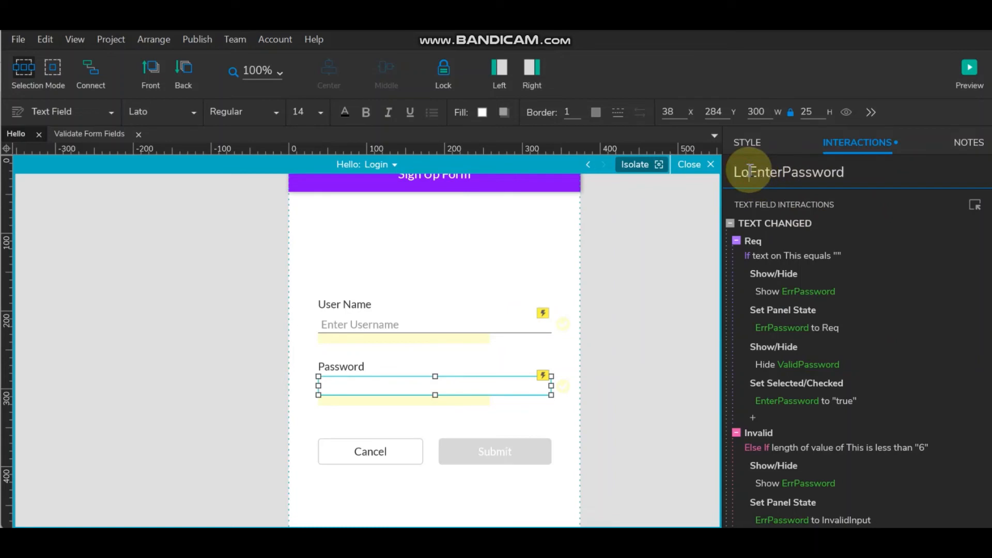
pyautogui.write('in_')
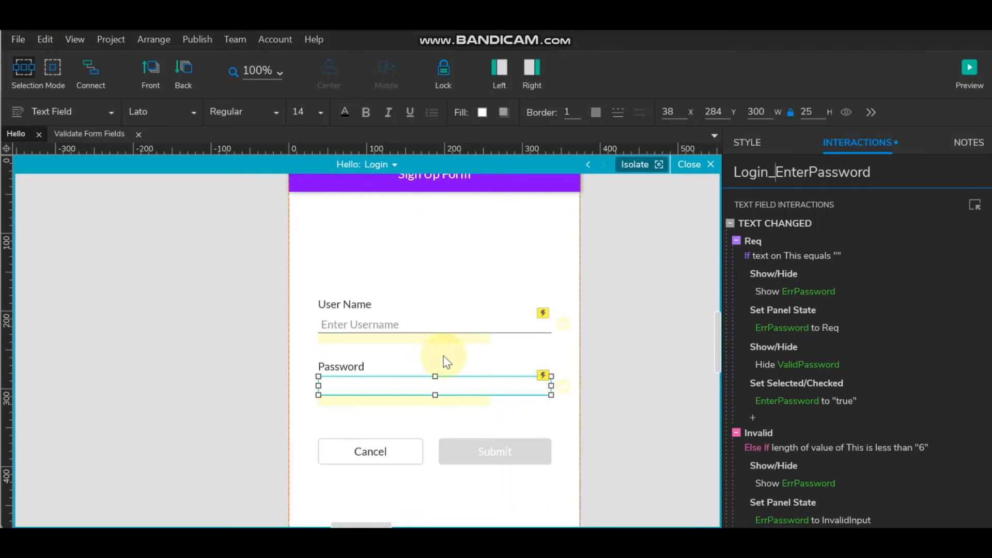
pyautogui.click(391, 320)
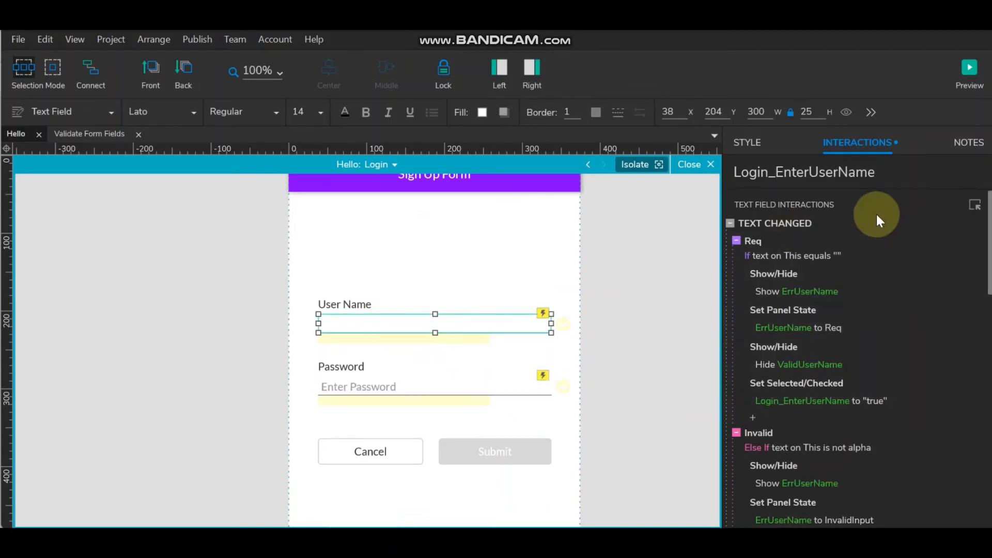
# - Set the Invalid case condition to compare text on This with text on EnterUserName
pyautogui.doubleClick(806, 222)
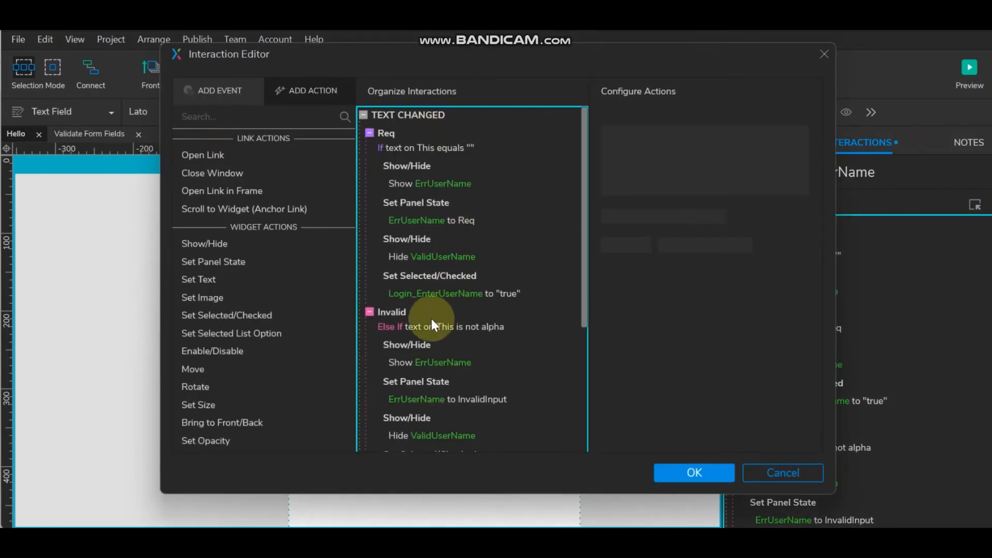
pyautogui.moveTo(434, 164)
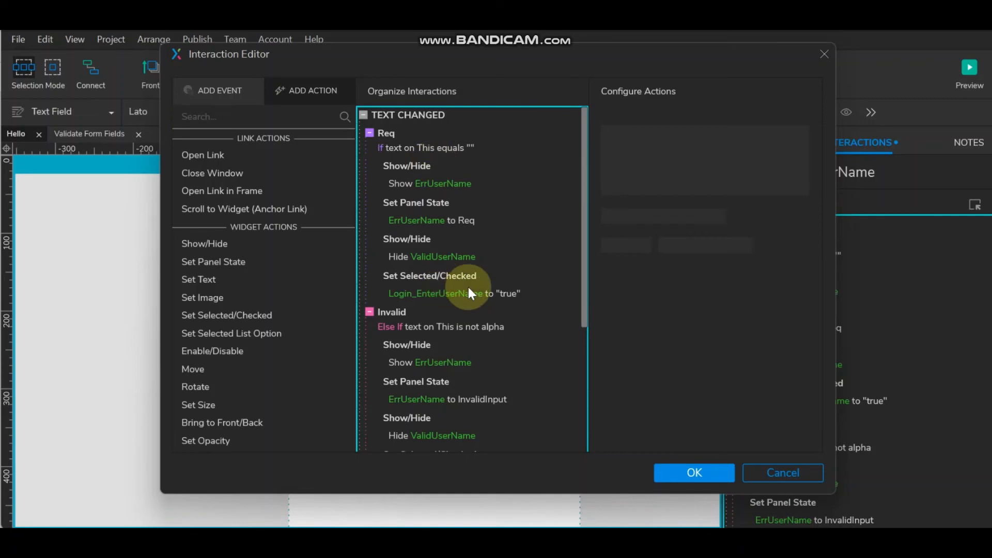
pyautogui.scroll(-3, 467, 284)
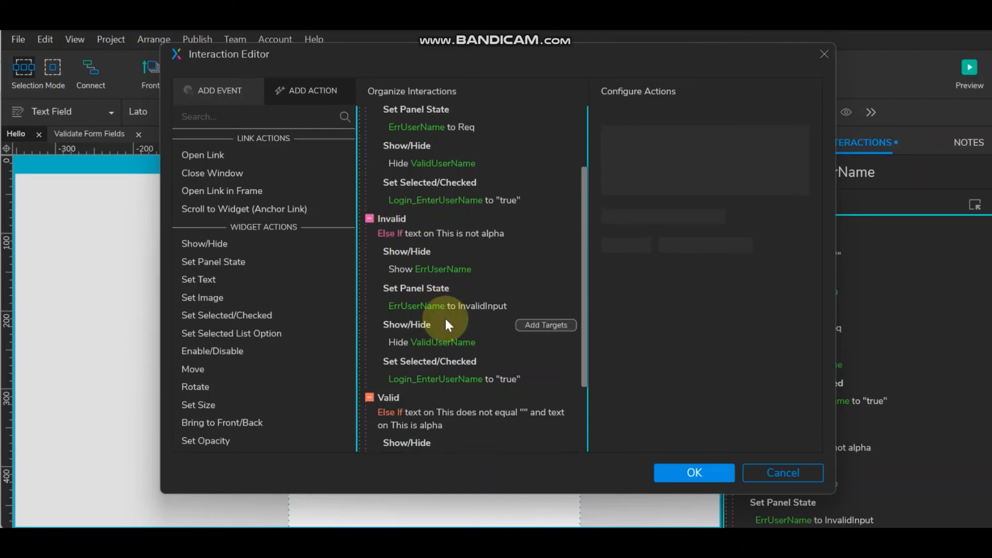
pyautogui.scroll(-3, 445, 320)
pyautogui.scroll(3, 445, 321)
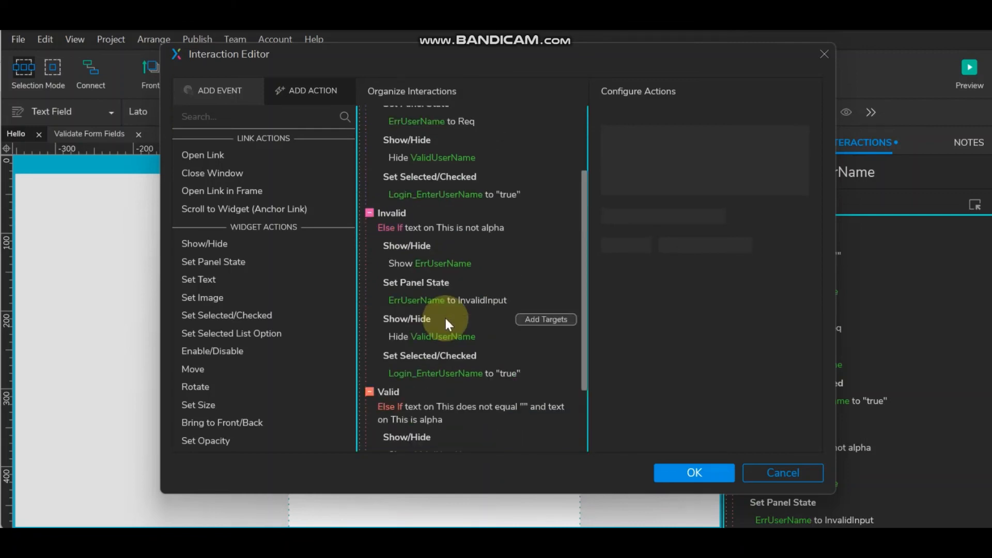
pyautogui.doubleClick(384, 213)
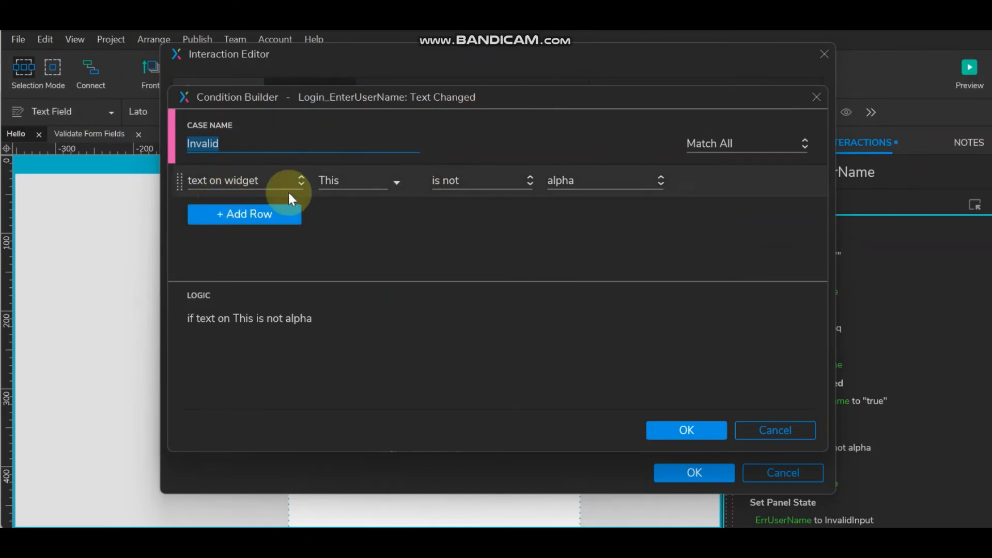
pyautogui.click(495, 184)
pyautogui.click(494, 194)
pyautogui.click(628, 184)
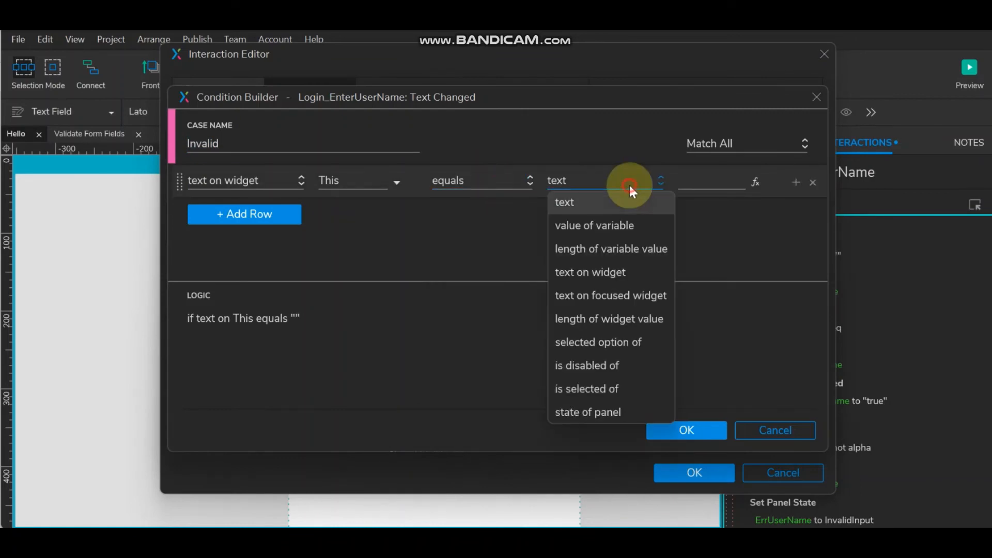
pyautogui.click(628, 271)
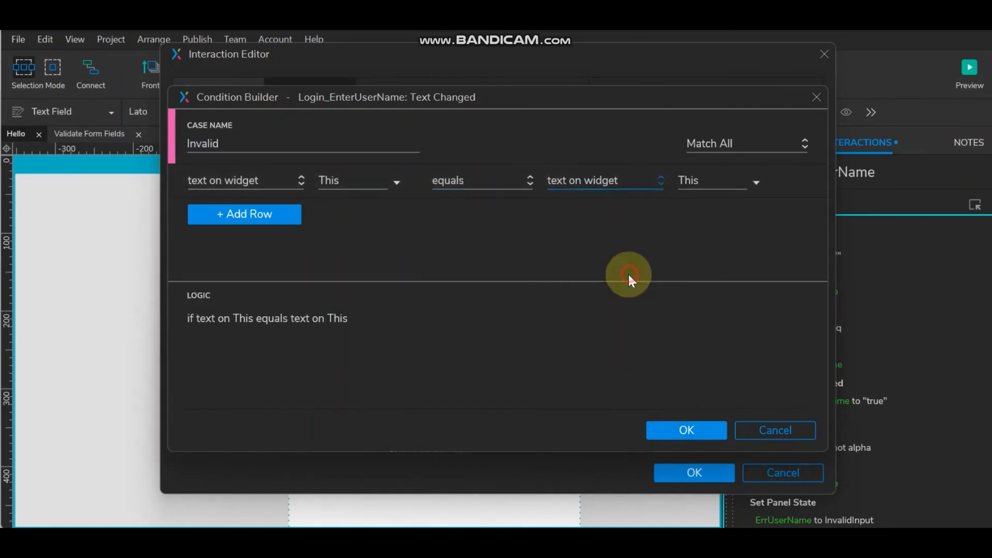
pyautogui.click(753, 182)
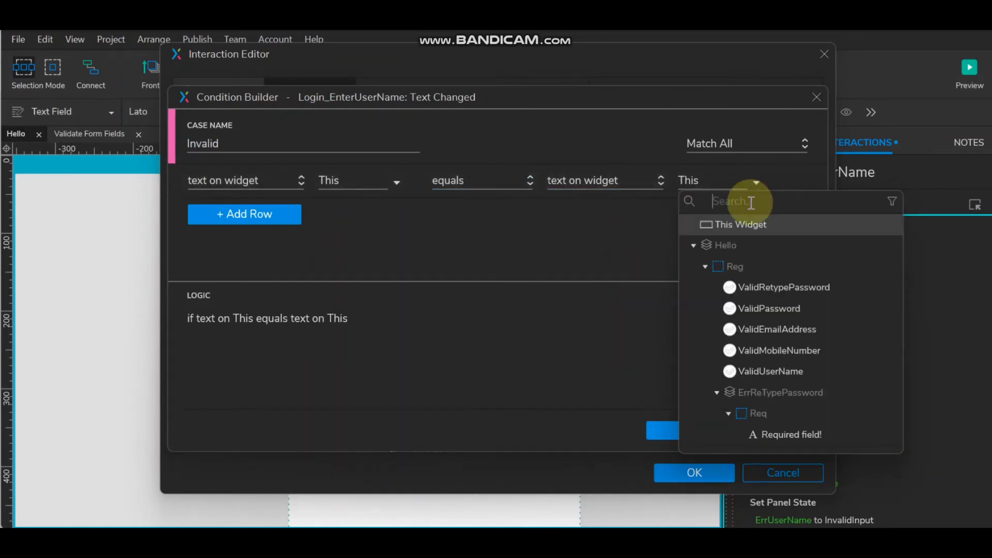
pyautogui.write('EnterUserName')
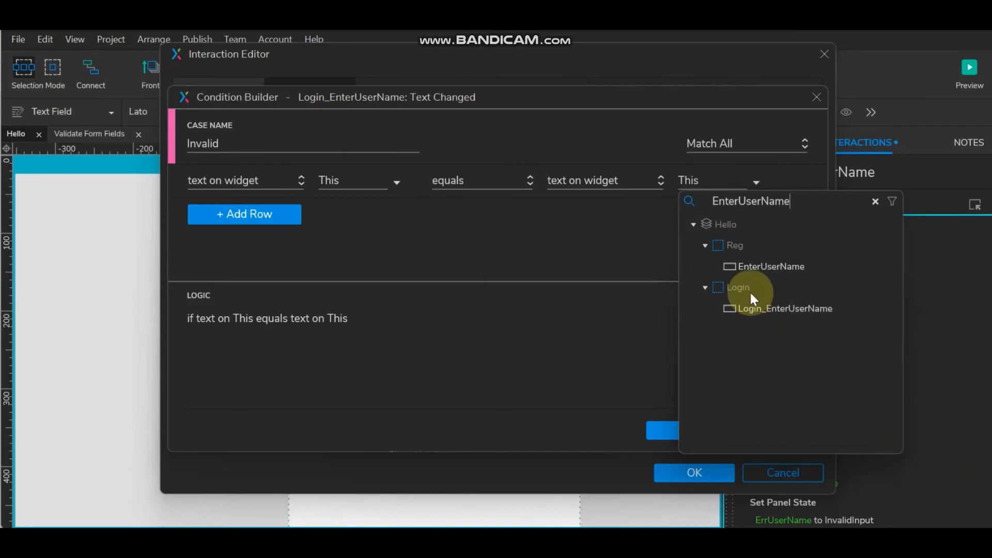
pyautogui.click(749, 267)
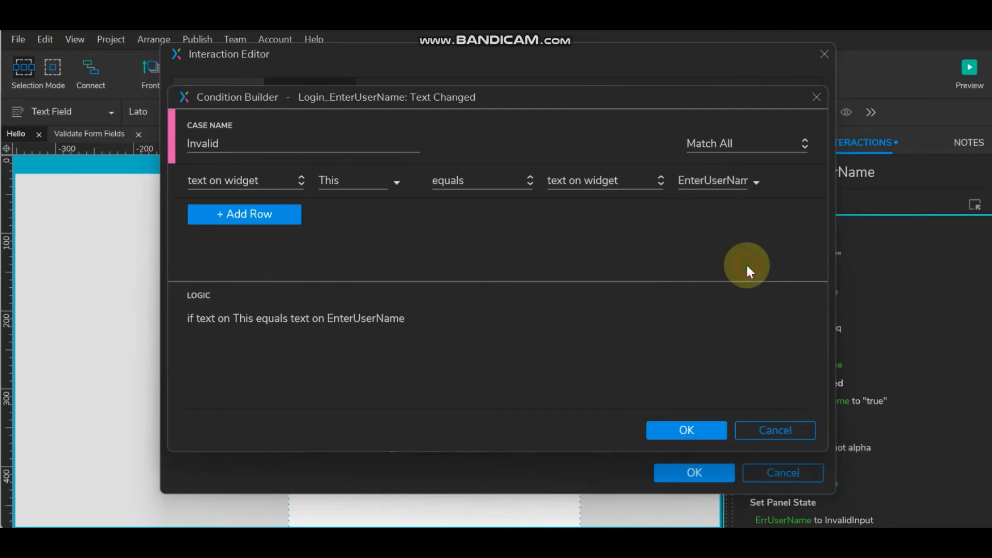
pyautogui.click(669, 426)
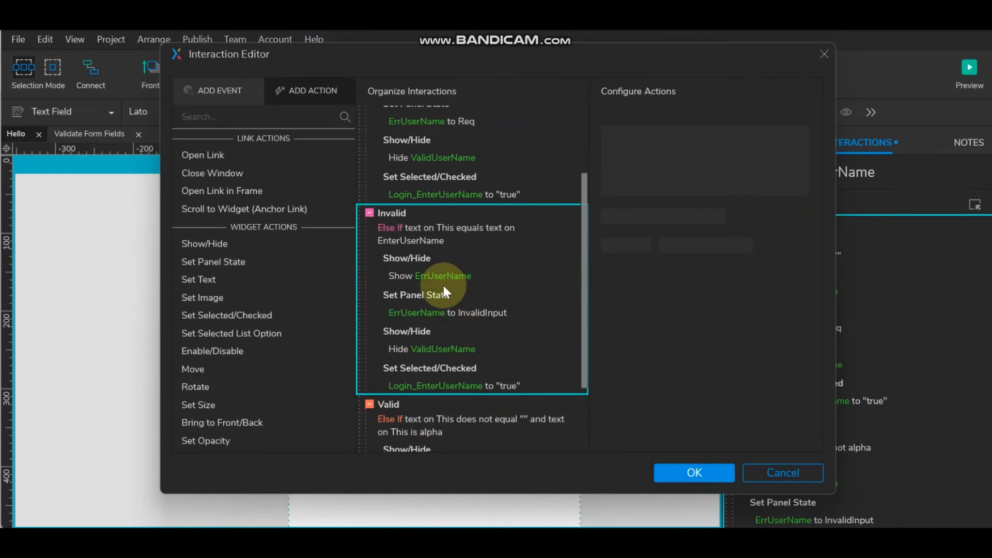
# - Change the Invalid case comparison operator to 'does not equal'
pyautogui.doubleClick(411, 233)
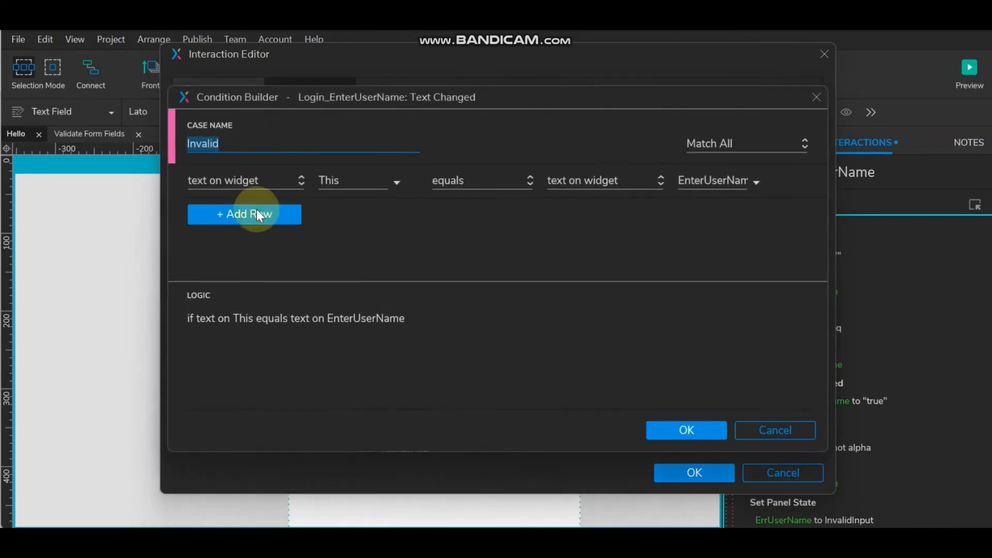
pyautogui.click(491, 182)
pyautogui.click(491, 225)
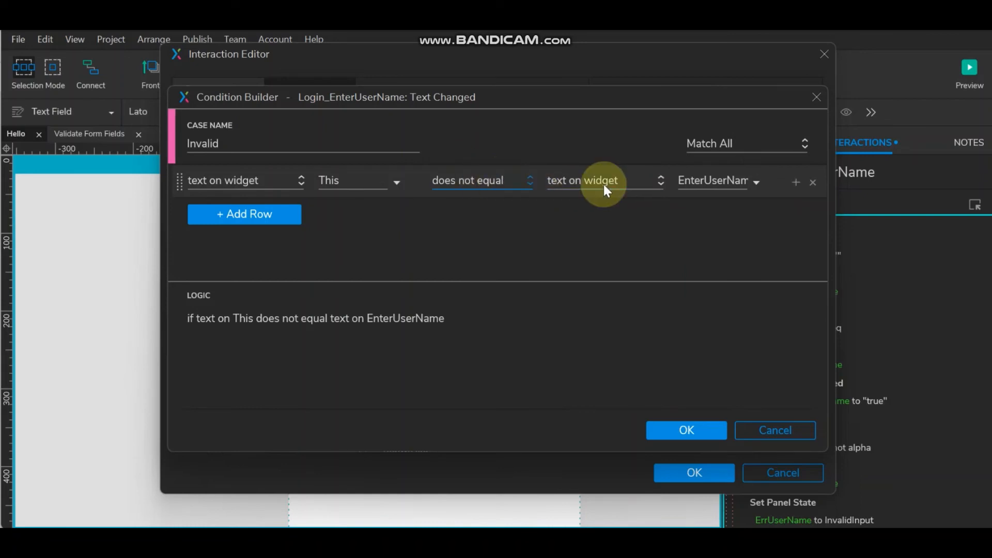
pyautogui.click(686, 430)
pyautogui.scroll(-2, 581, 398)
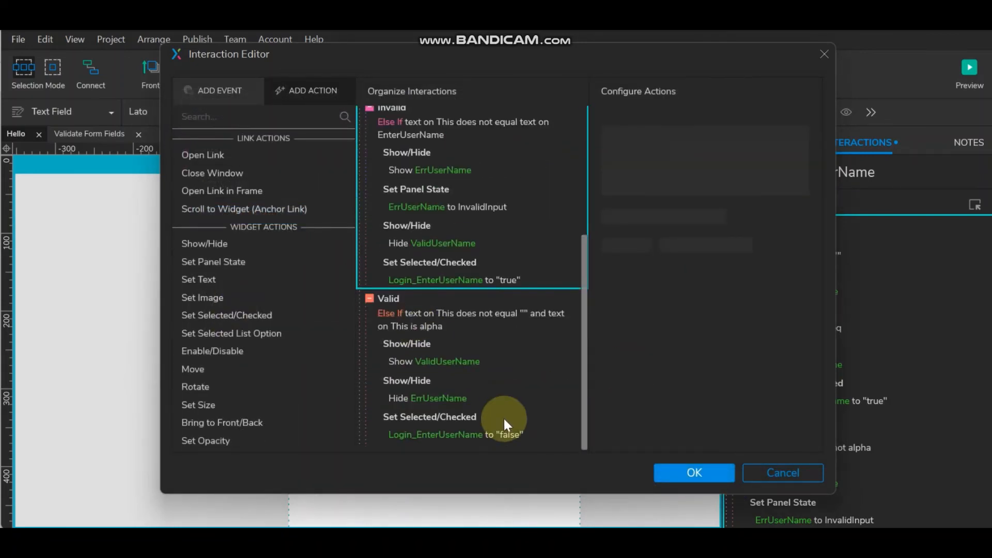
# - Set the Valid case's second rule to text equals EnterUserName and apply the interaction changes
pyautogui.click(426, 326)
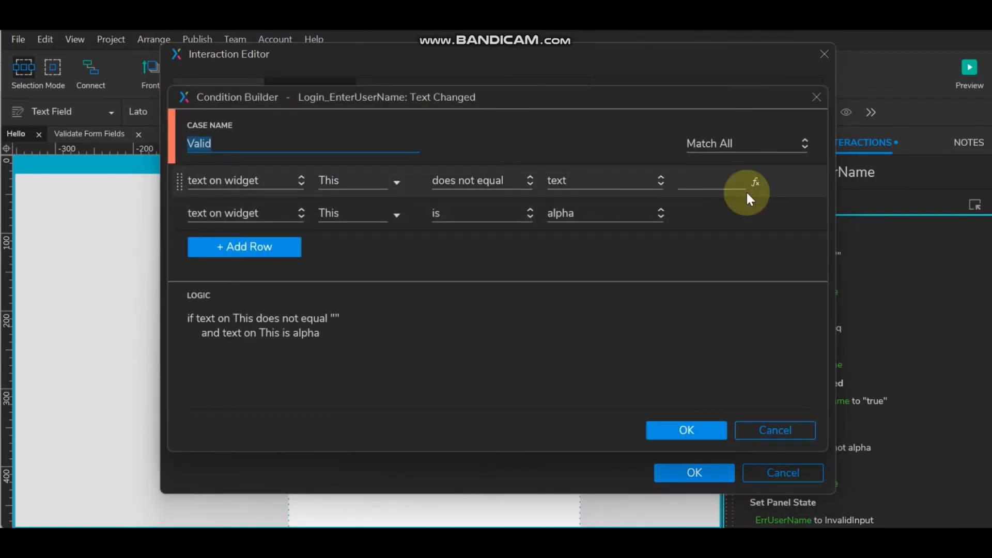
pyautogui.click(460, 222)
pyautogui.click(461, 232)
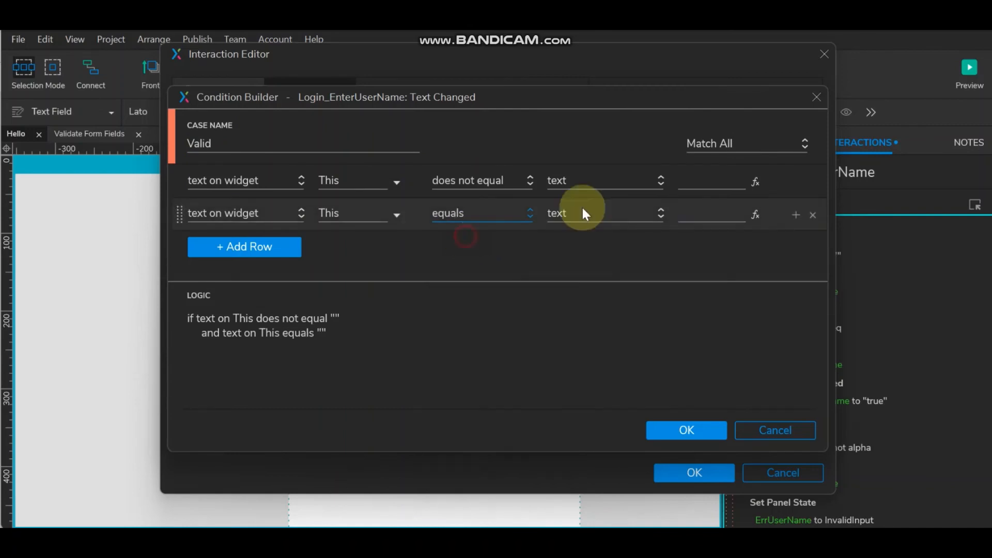
pyautogui.click(592, 210)
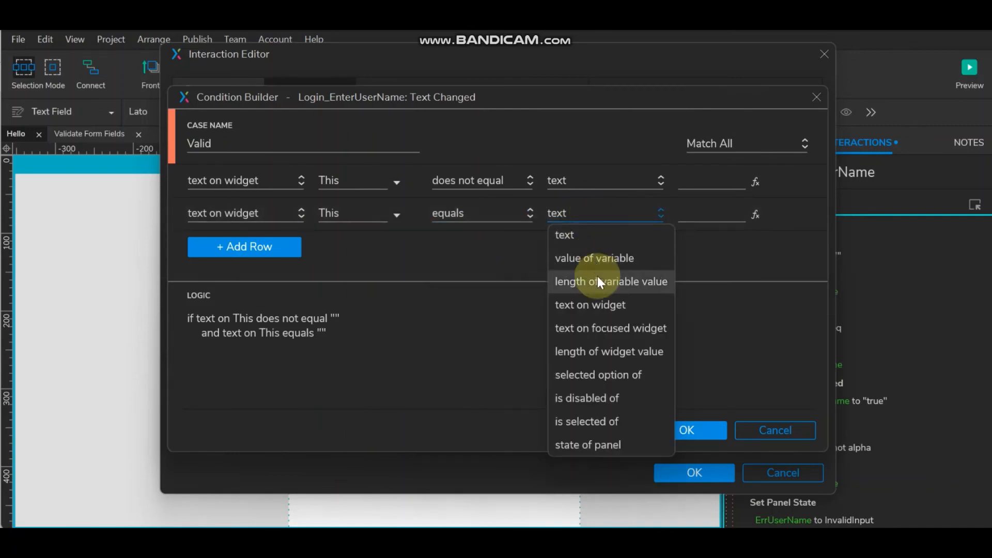
pyautogui.click(596, 305)
pyautogui.click(716, 215)
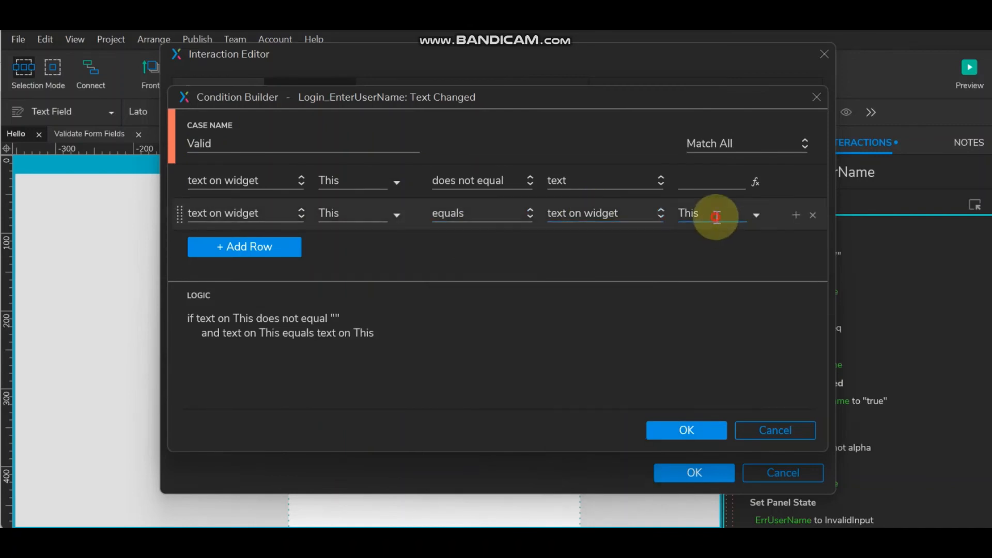
pyautogui.write('EnterUserName')
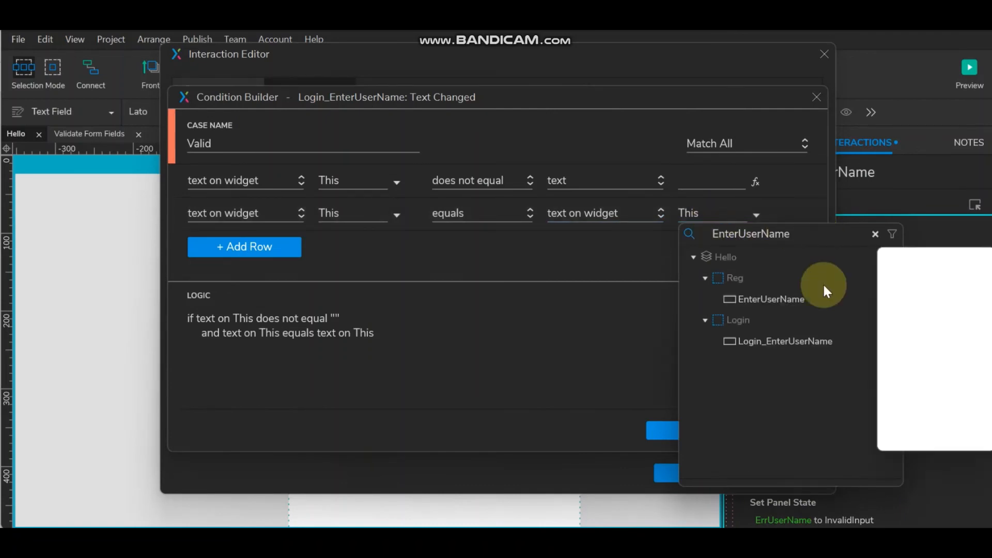
pyautogui.click(760, 297)
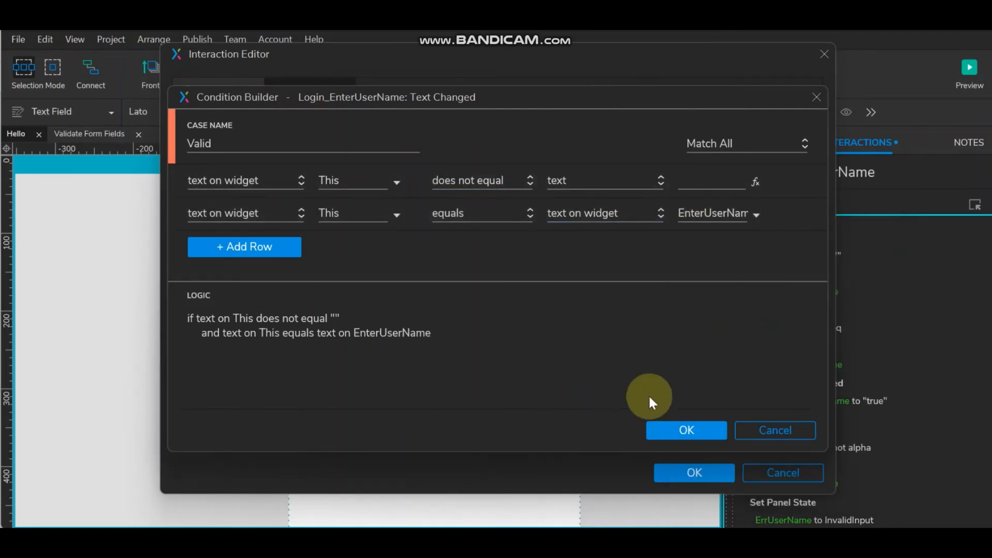
pyautogui.click(674, 427)
pyautogui.scroll(-1, 485, 351)
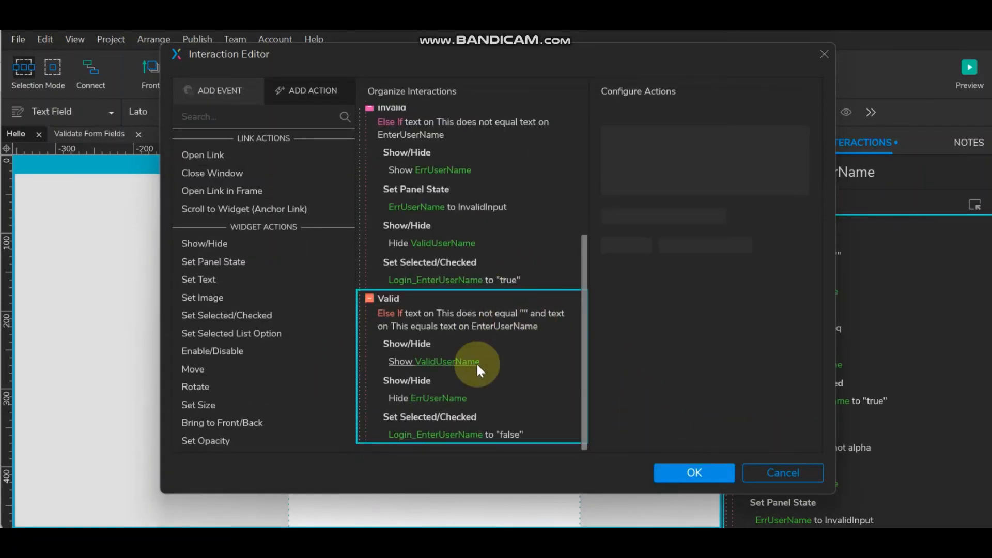
pyautogui.scroll(4, 468, 349)
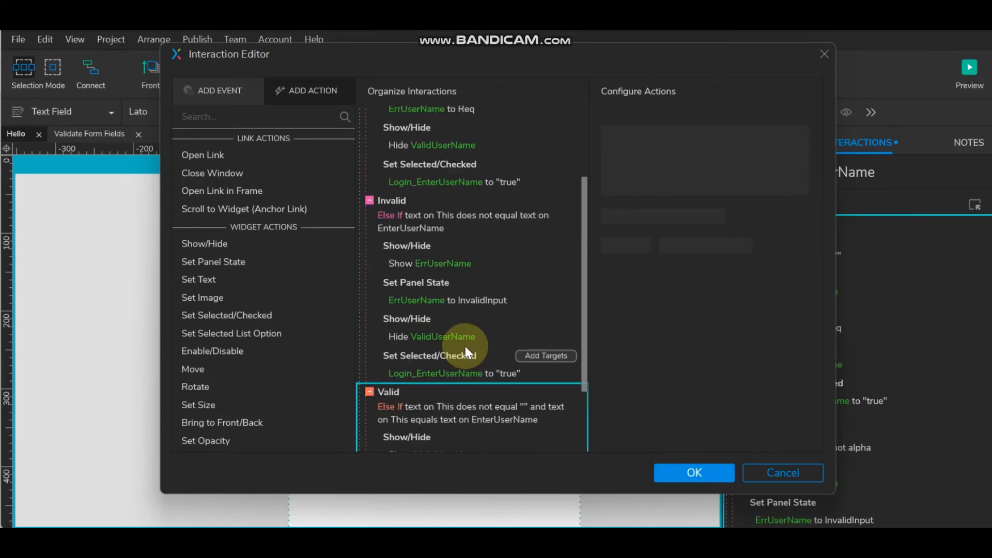
pyautogui.click(677, 473)
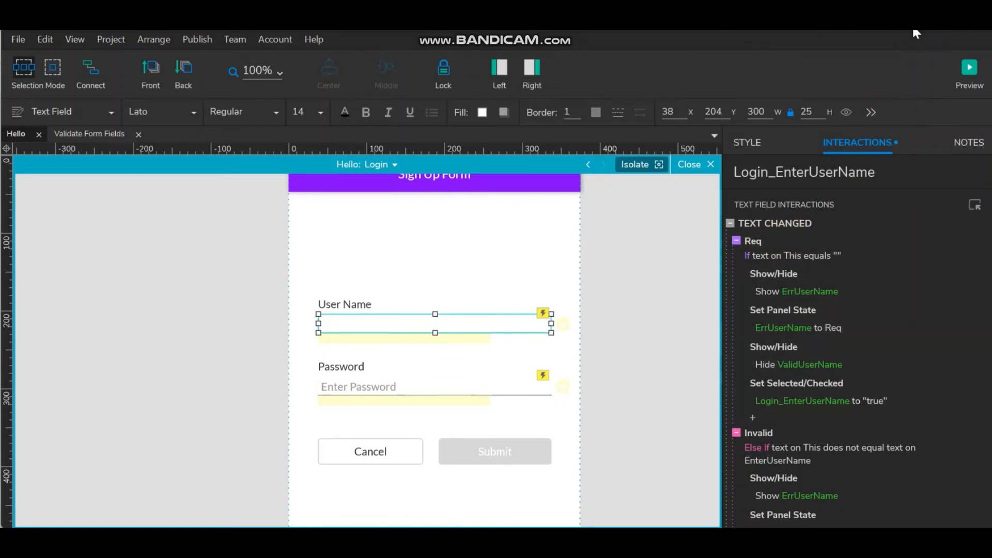
# - Select the Login password field and bring up its text-changed interactions
pyautogui.click(436, 386)
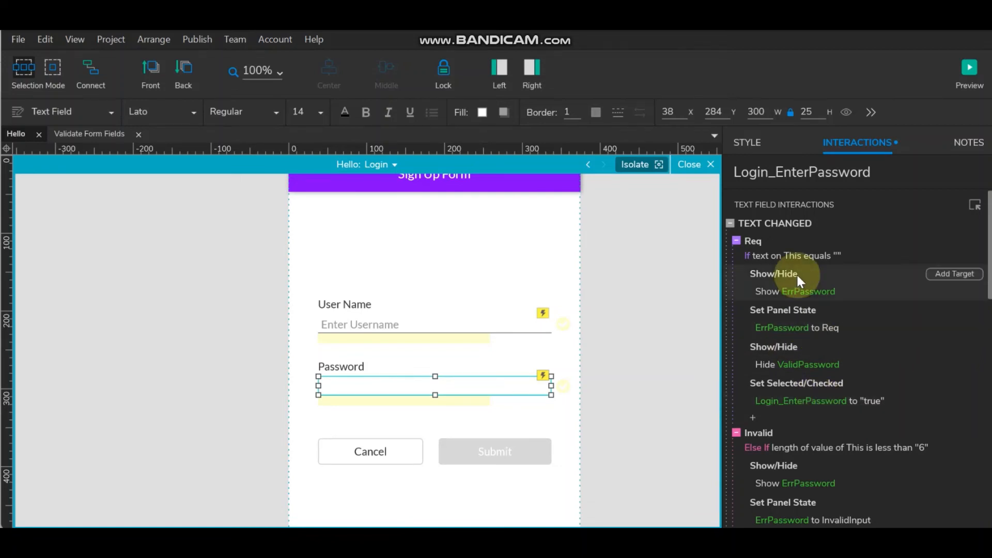
pyautogui.doubleClick(767, 225)
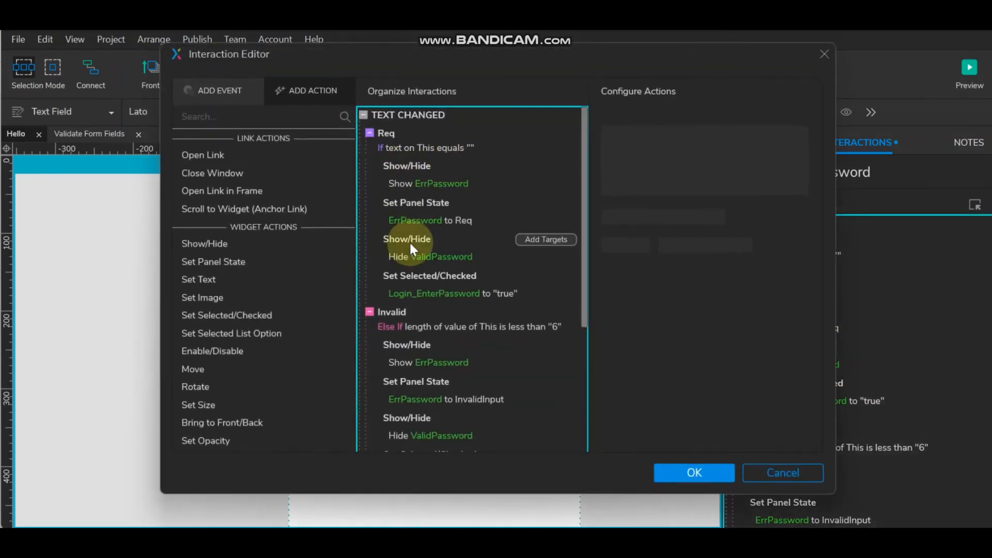
pyautogui.scroll(-3, 432, 356)
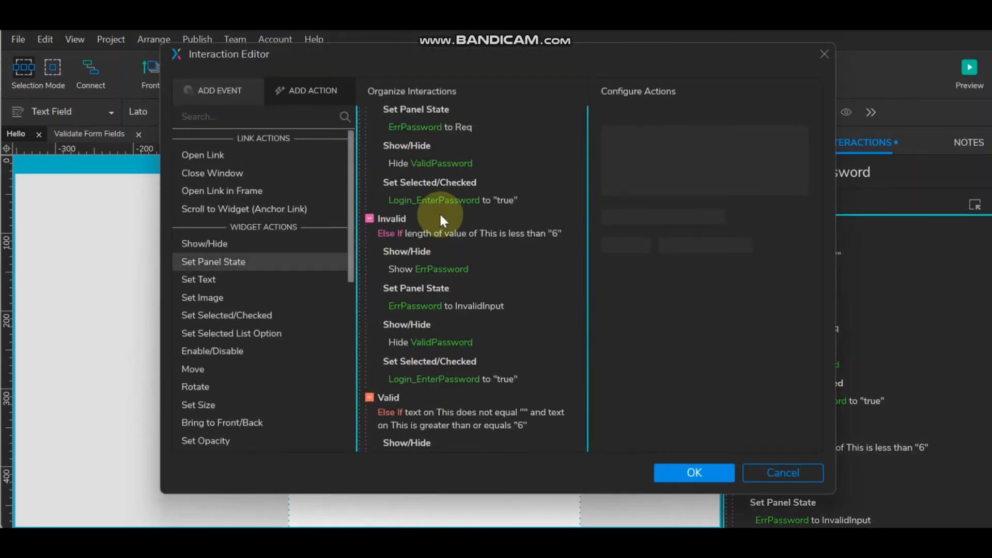
# - Try changing the Invalid condition to check the field's own text with 'does not equal'
pyautogui.doubleClick(394, 218)
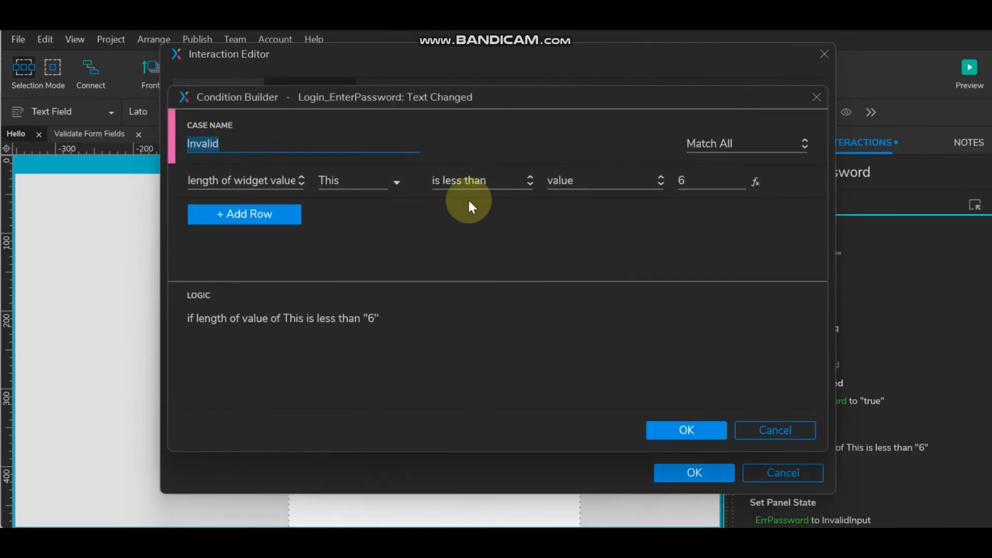
pyautogui.click(291, 183)
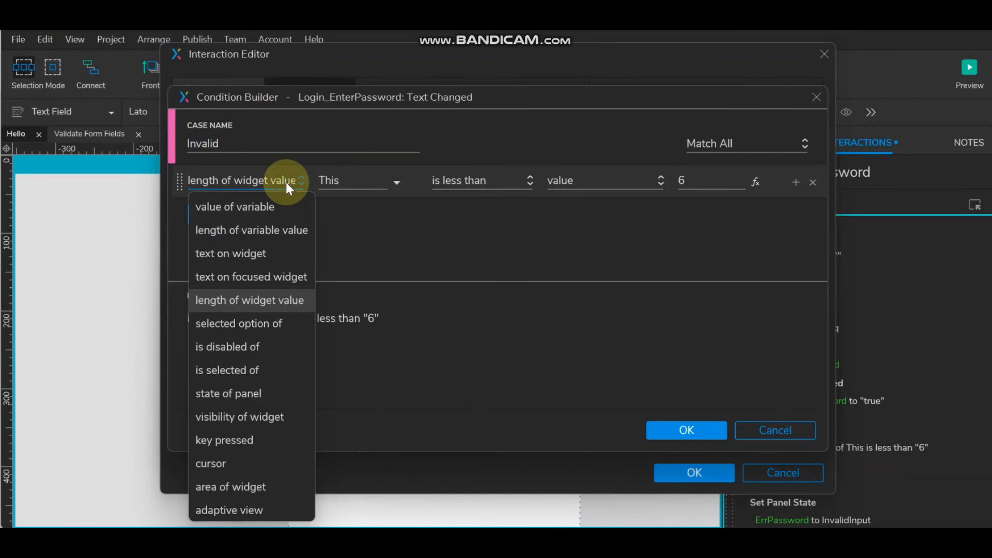
pyautogui.click(265, 252)
pyautogui.click(369, 184)
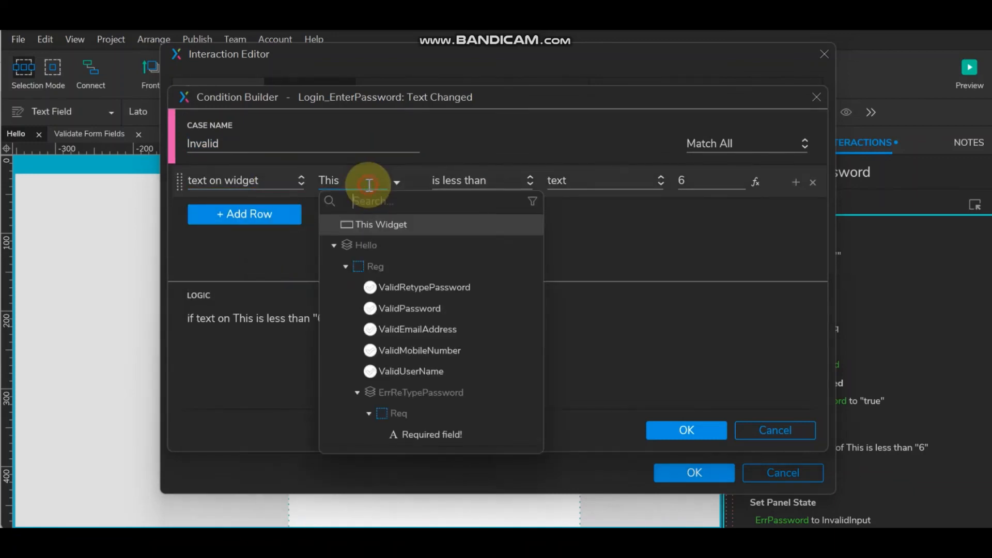
pyautogui.click(503, 168)
pyautogui.click(516, 176)
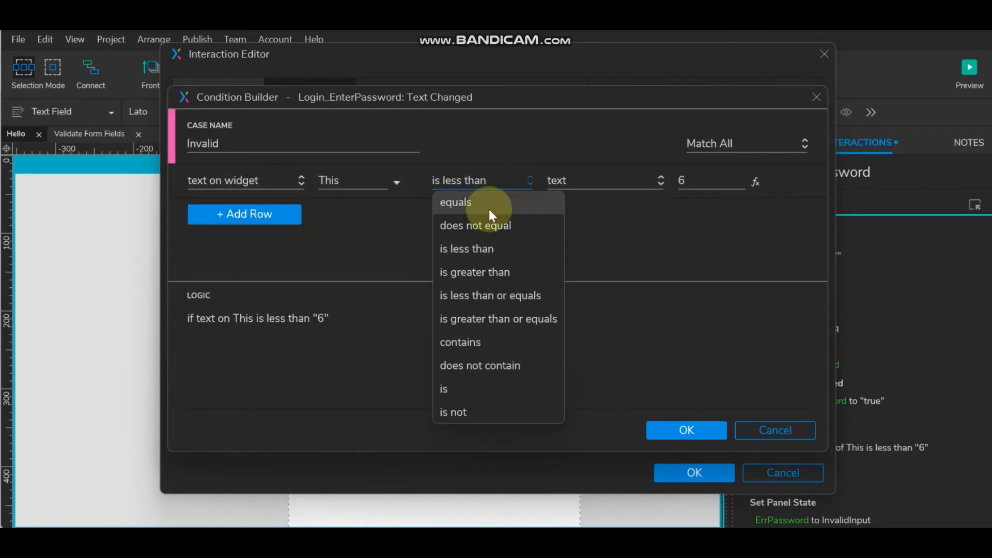
pyautogui.click(489, 212)
pyautogui.click(491, 179)
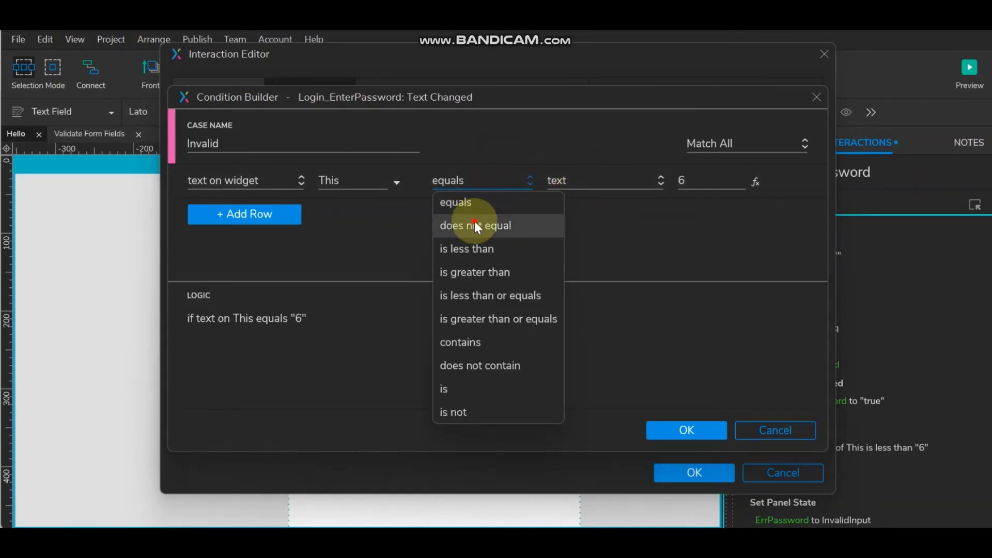
pyautogui.click(477, 227)
pyautogui.click(703, 424)
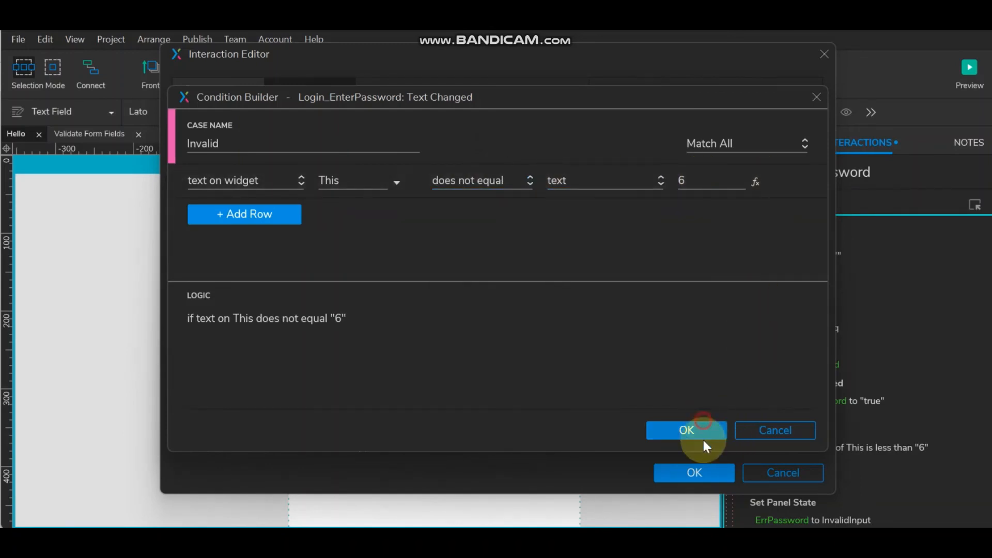
# - Replace the comparison value 6 with another widget's text and browse the widget list
pyautogui.click(699, 182)
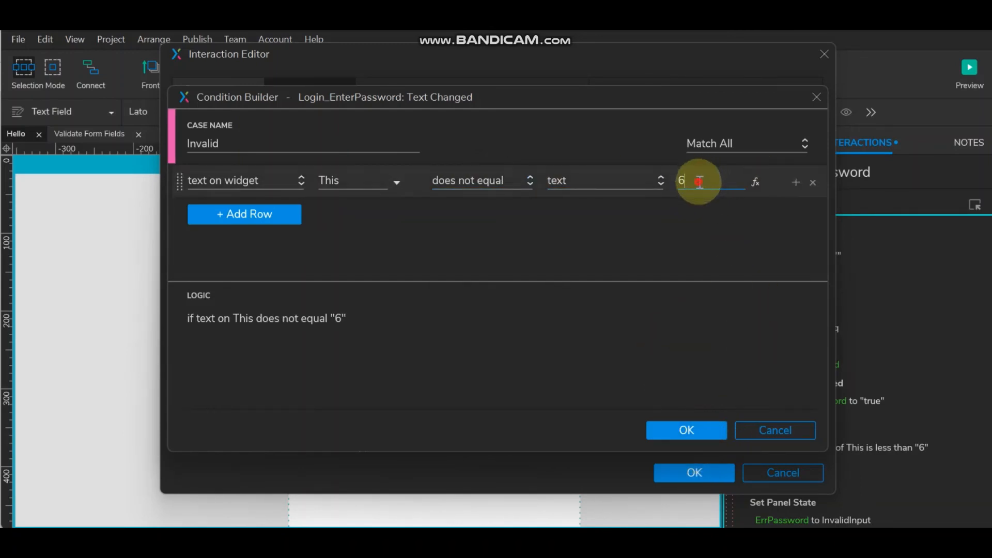
pyautogui.press('BackSpace')
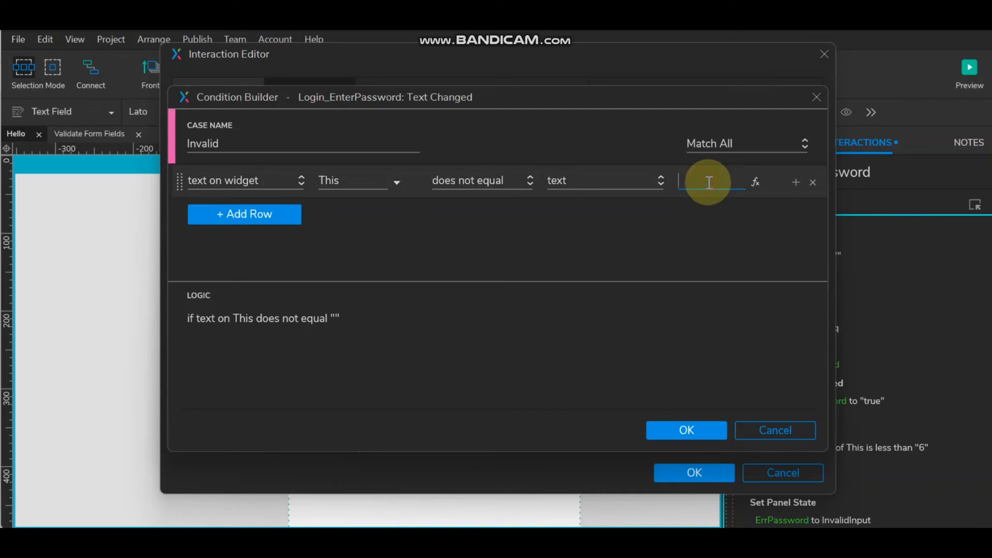
pyautogui.click(607, 181)
pyautogui.click(600, 273)
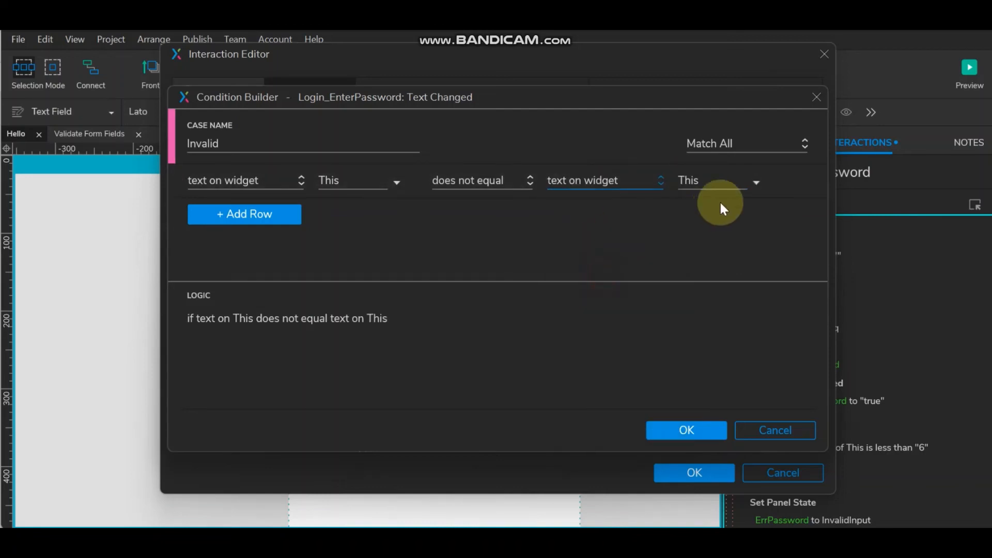
pyautogui.click(728, 181)
pyautogui.scroll(-2, 781, 385)
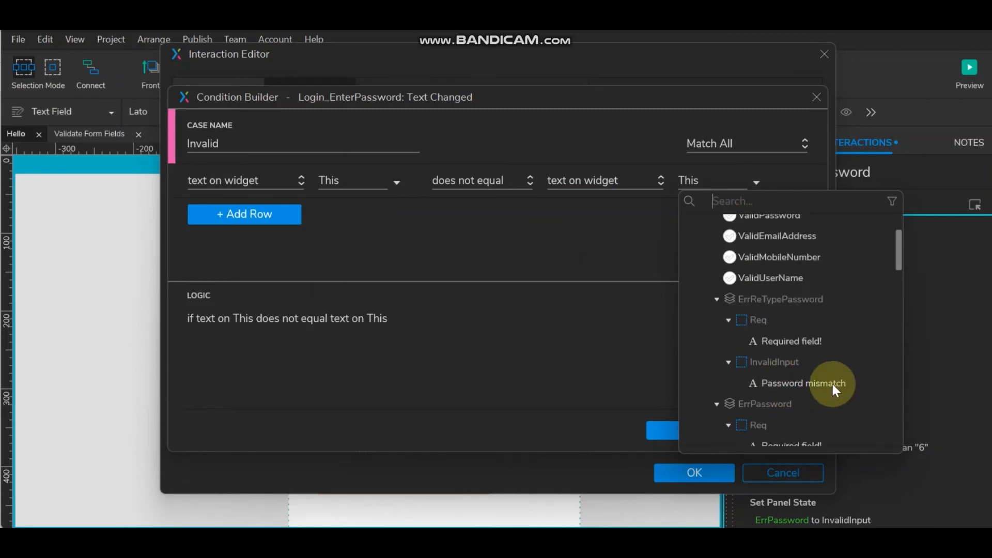
pyautogui.scroll(-2, 832, 382)
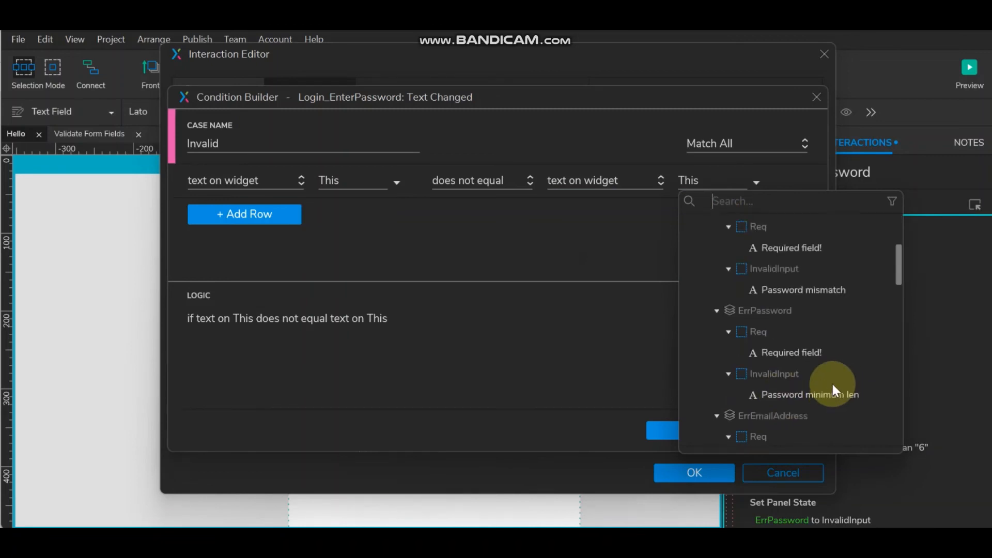
pyautogui.scroll(-2, 828, 360)
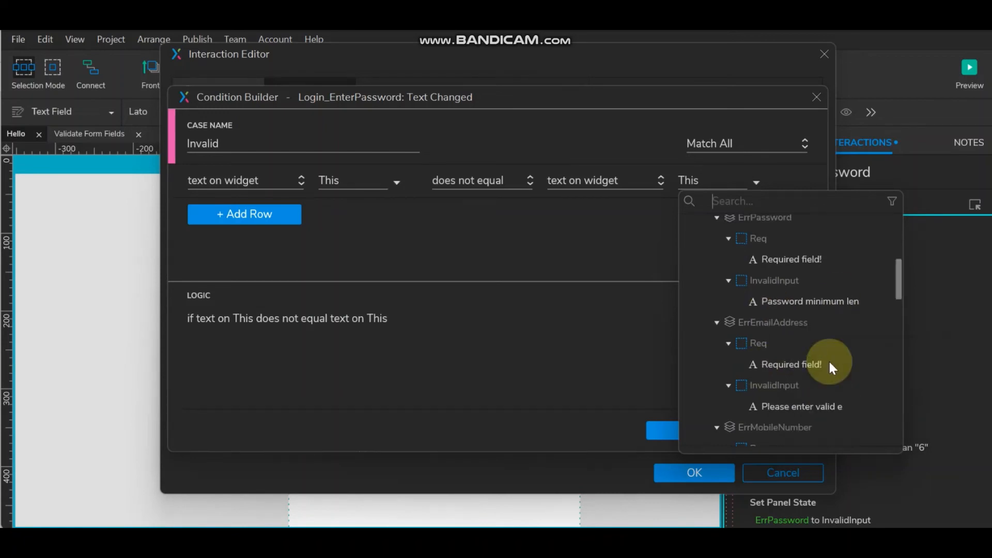
pyautogui.scroll(-4, 829, 359)
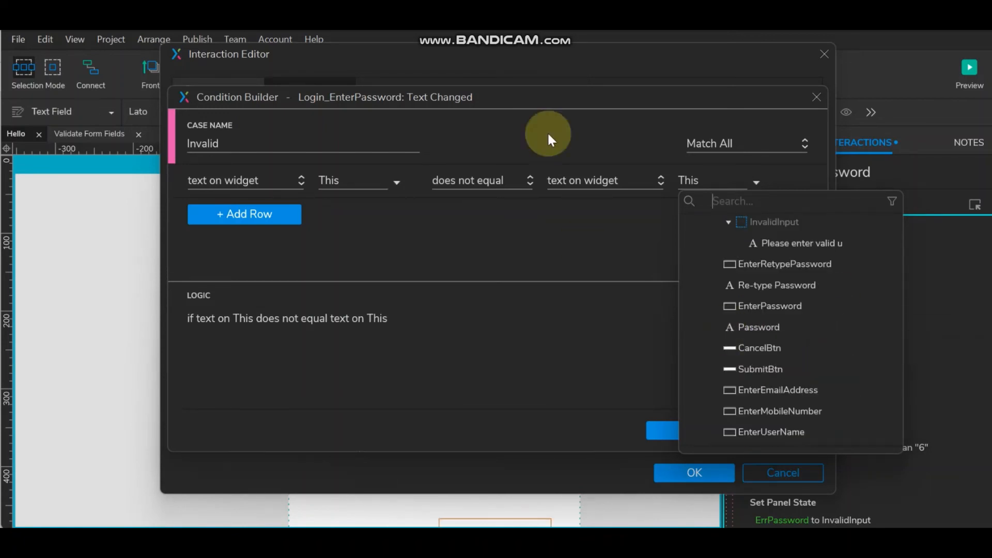
# - Discard the edited Invalid condition, keeping the minimum-length-6 check, and close the interaction editor
pyautogui.click(809, 98)
pyautogui.click(810, 99)
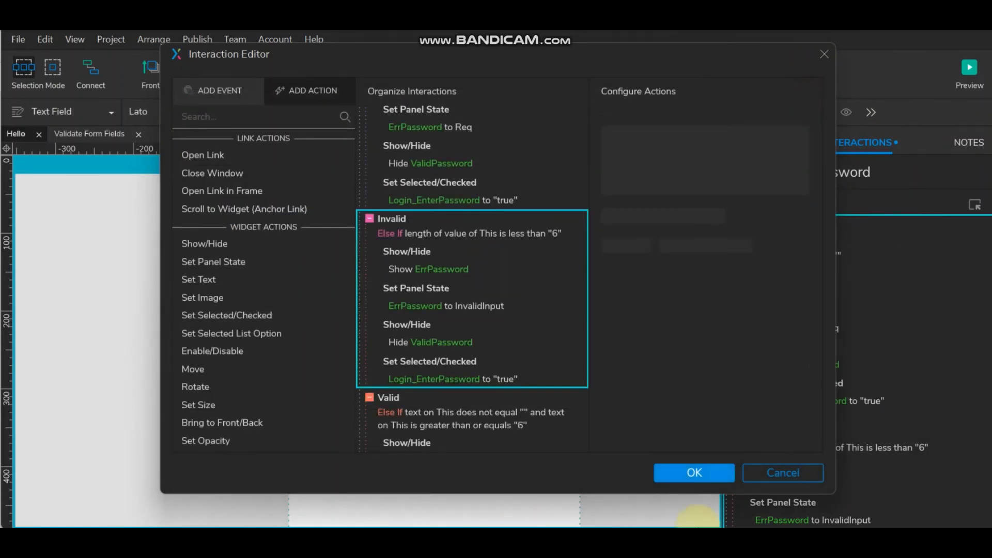
pyautogui.click(693, 471)
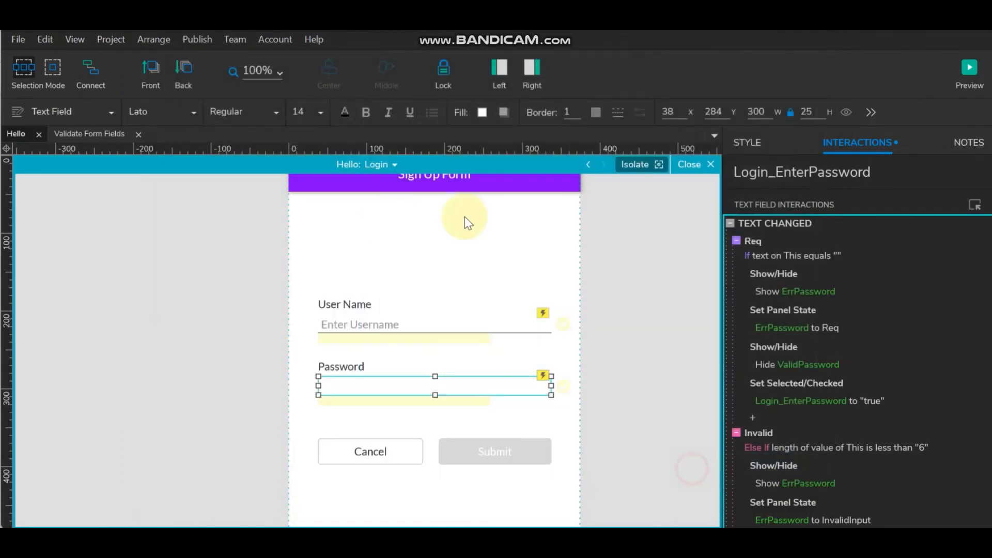
pyautogui.click(887, 173)
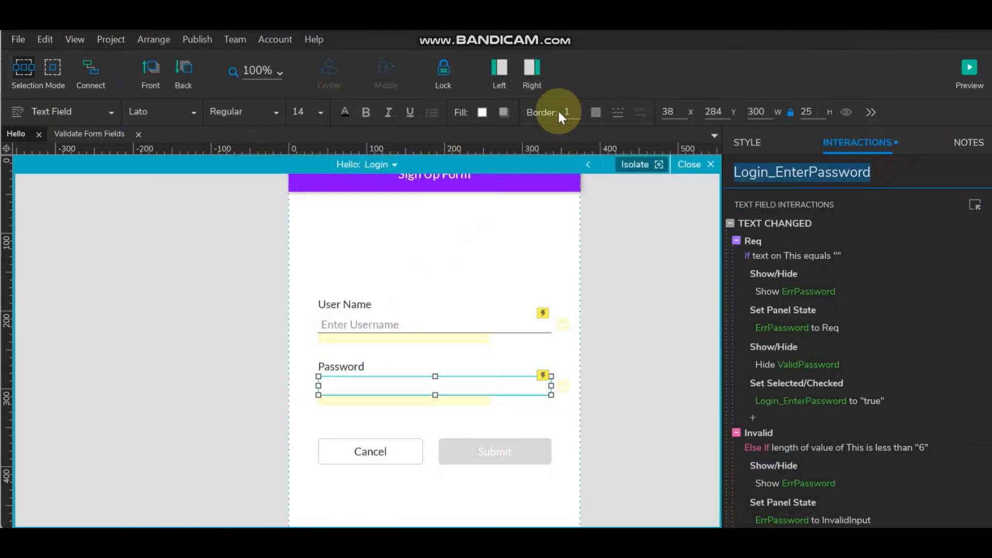
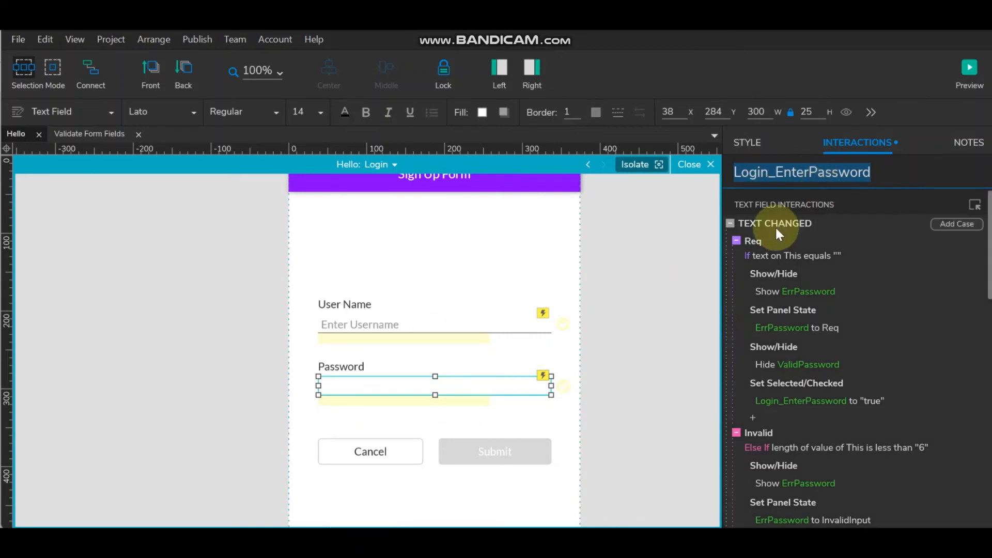
# - Change the Invalid case's condition to check the field's own text with 'does not equal'
pyautogui.doubleClick(777, 219)
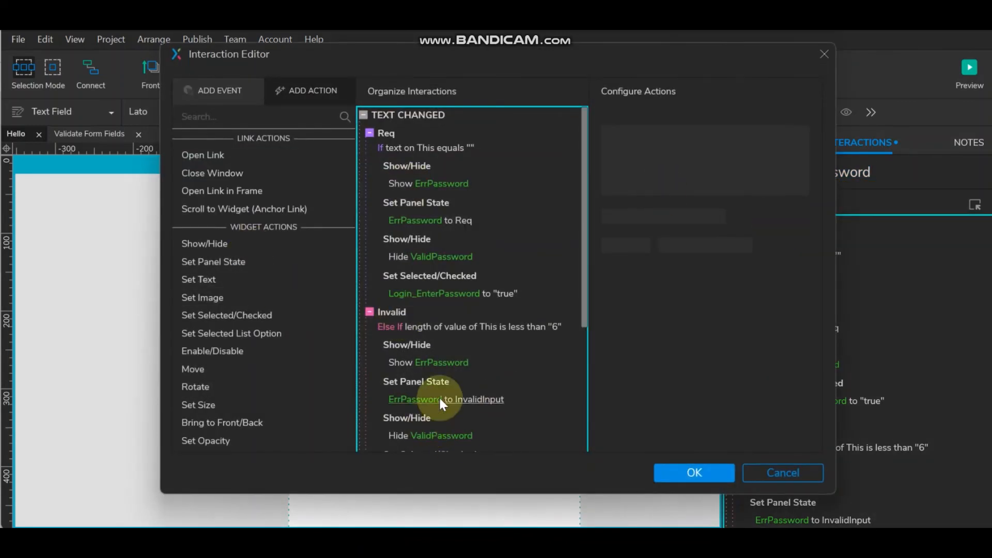
pyautogui.scroll(-3, 439, 395)
pyautogui.scroll(2, 439, 388)
pyautogui.doubleClick(434, 235)
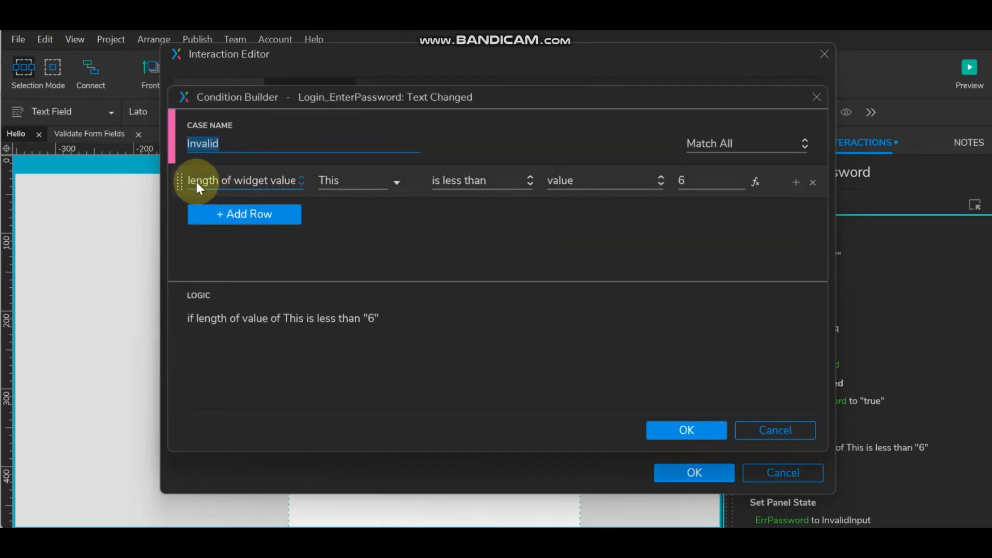
pyautogui.click(279, 180)
pyautogui.scroll(1, 236, 210)
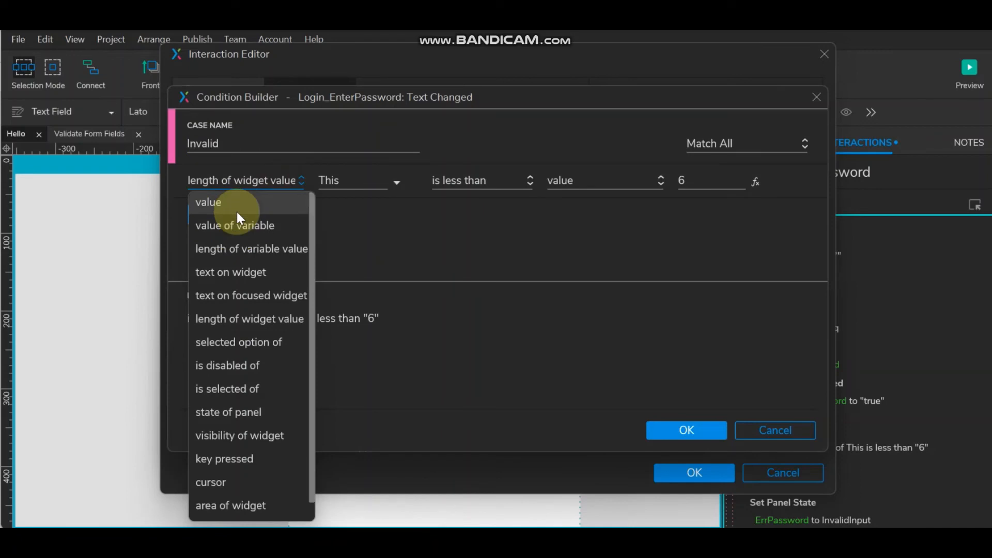
pyautogui.click(235, 273)
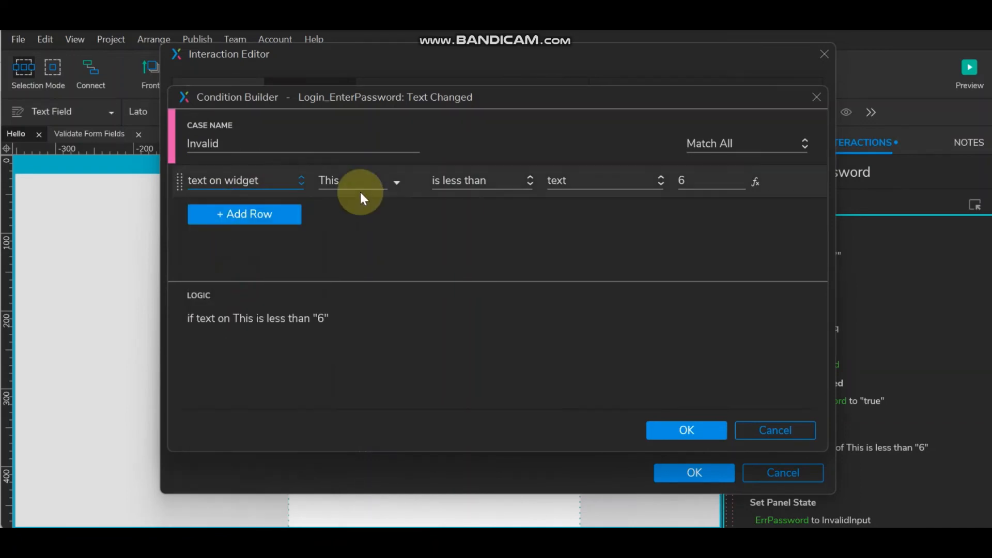
pyautogui.click(447, 182)
pyautogui.click(445, 206)
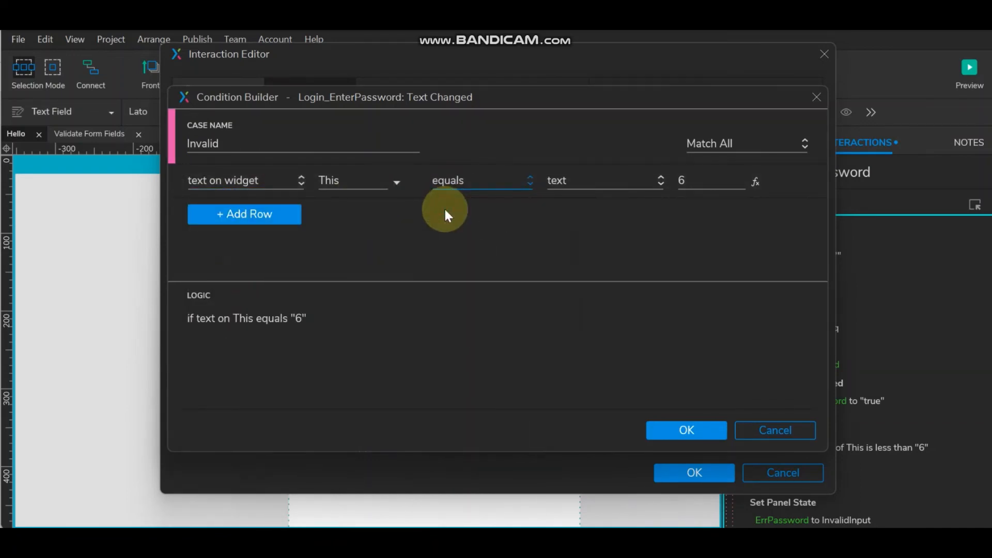
pyautogui.click(462, 182)
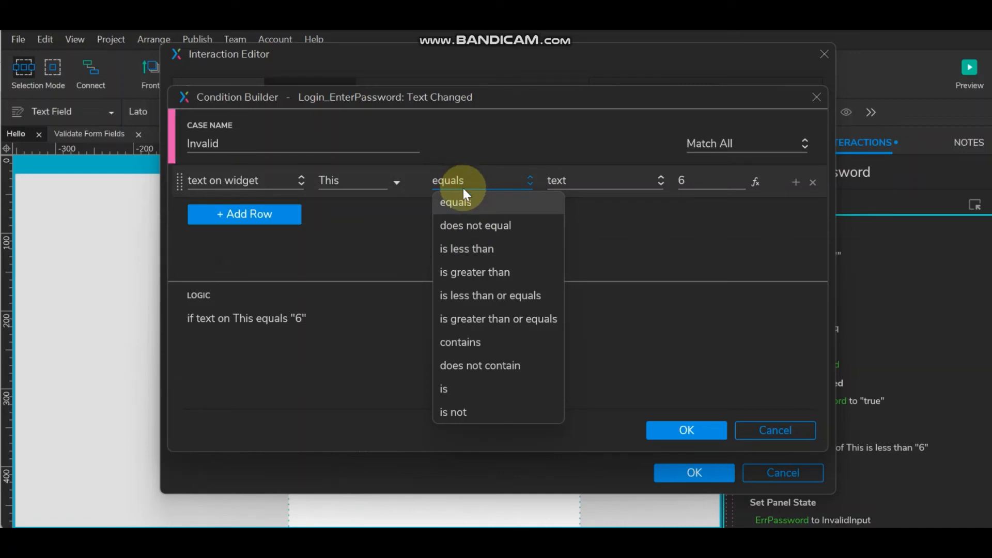
pyautogui.click(460, 225)
# - Compare it against the text on widget EnterPassword and confirm the condition
pyautogui.click(584, 183)
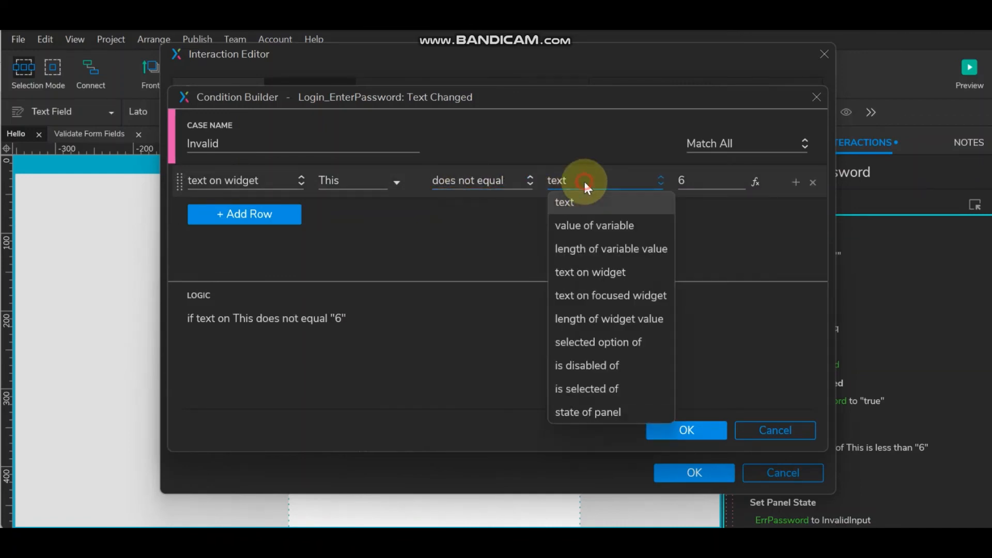
pyautogui.click(589, 269)
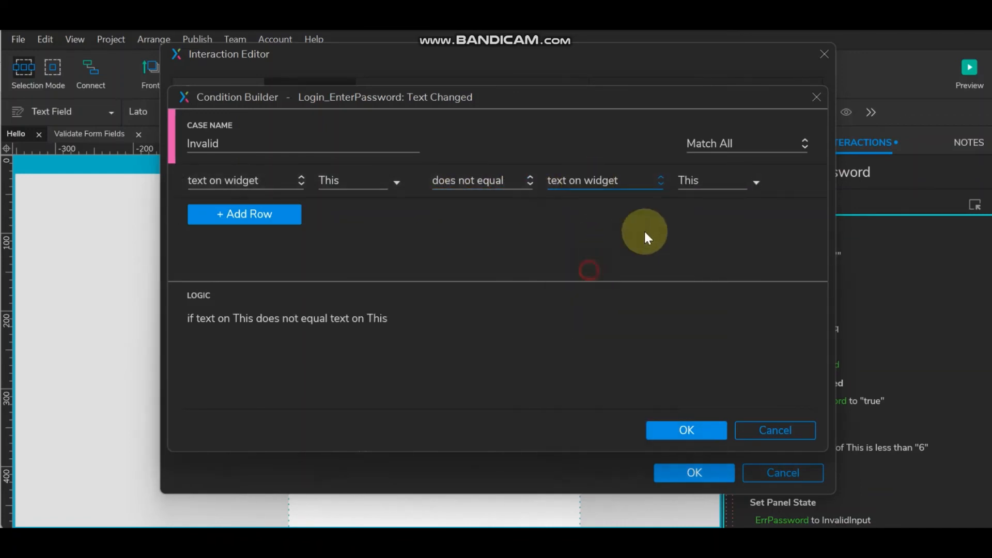
pyautogui.click(746, 181)
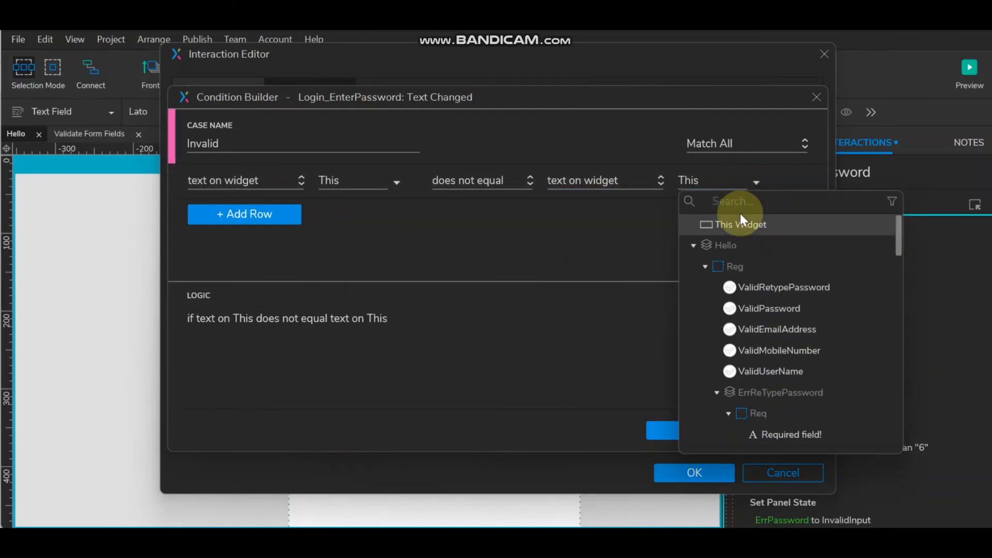
pyautogui.scroll(-10, 770, 333)
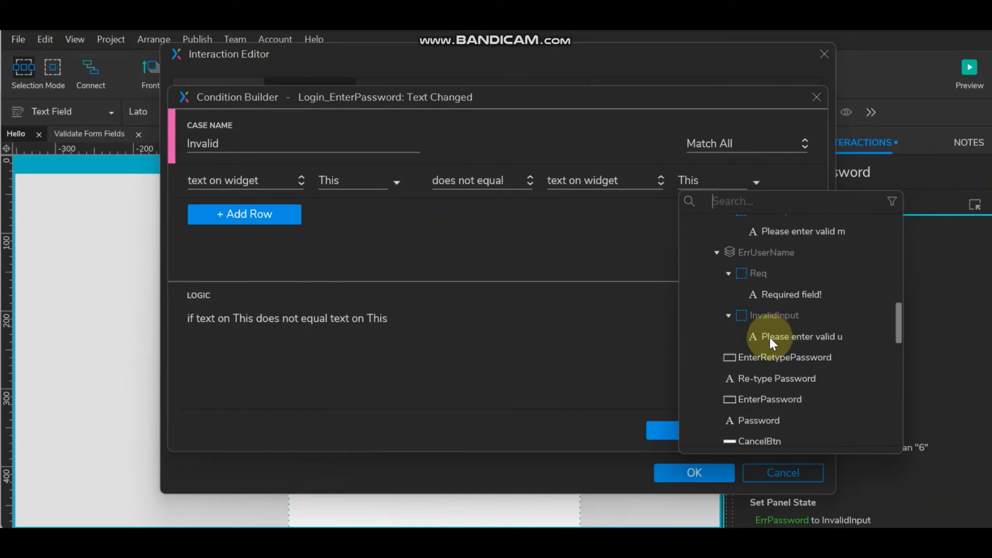
pyautogui.click(753, 400)
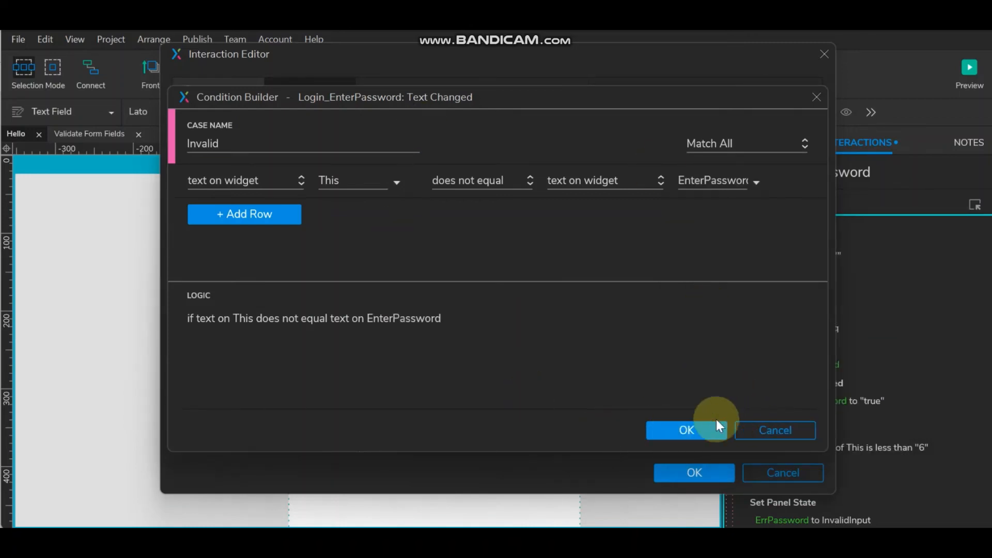
pyautogui.click(699, 429)
# - Set the Valid case's second condition row to 'equals' text on a widget
pyautogui.scroll(-3, 485, 299)
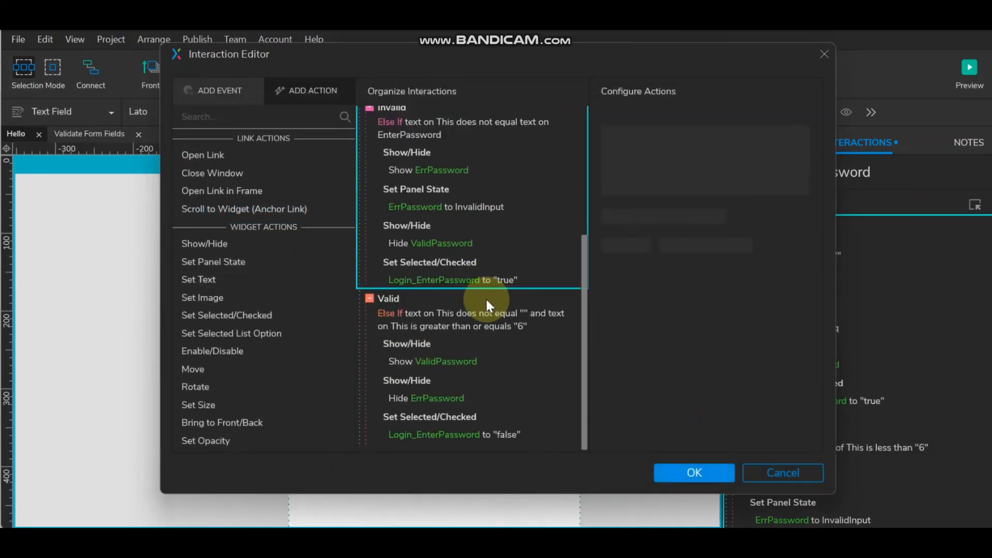
pyautogui.click(444, 317)
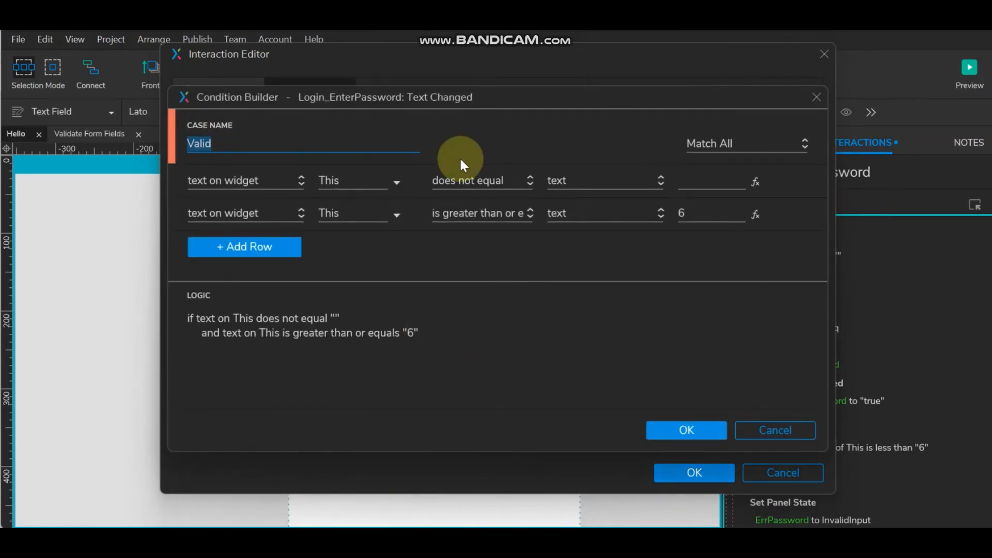
pyautogui.click(500, 215)
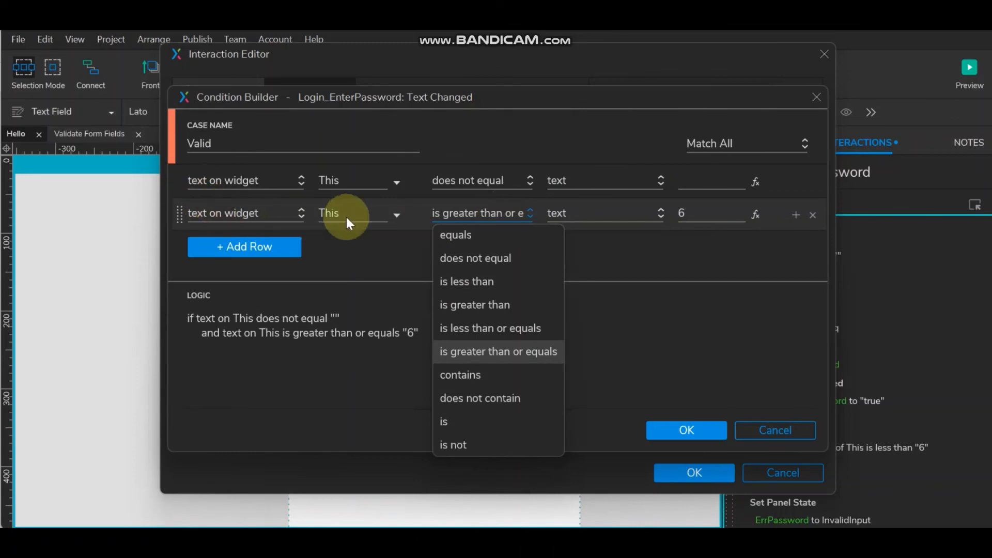
pyautogui.click(499, 233)
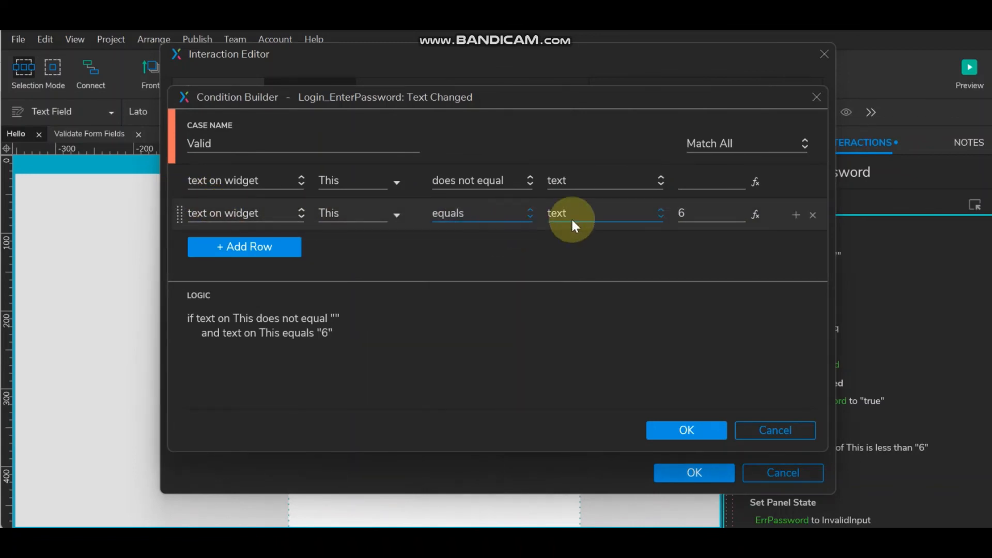
pyautogui.click(584, 214)
pyautogui.click(596, 304)
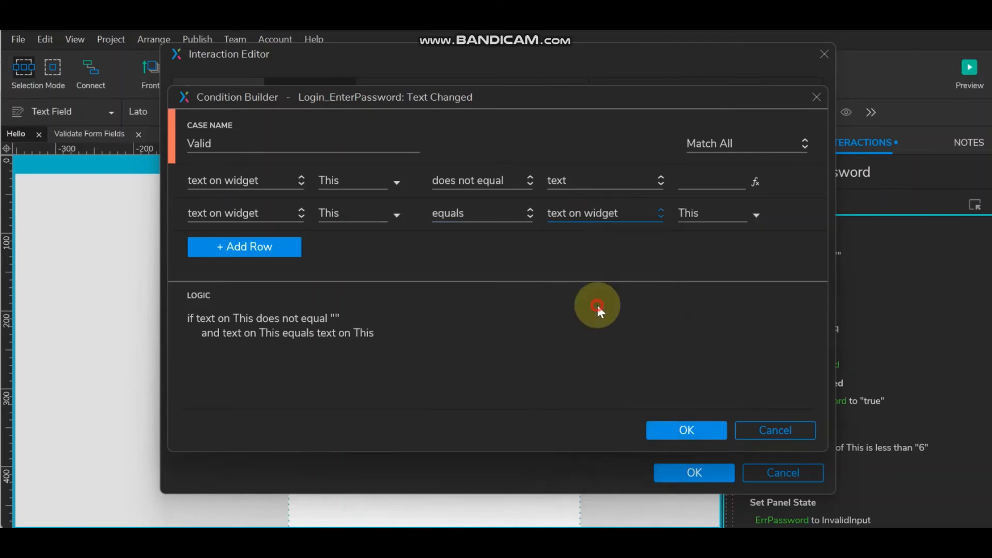
# - Pick EnterPassword as that widget, confirm the condition, and apply the interaction changes
pyautogui.click(756, 212)
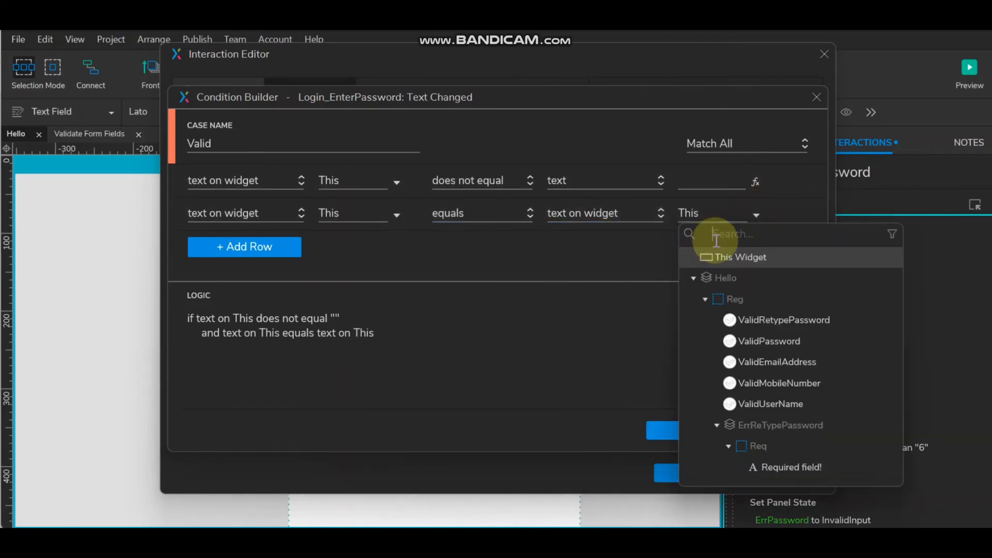
pyautogui.scroll(-5, 820, 371)
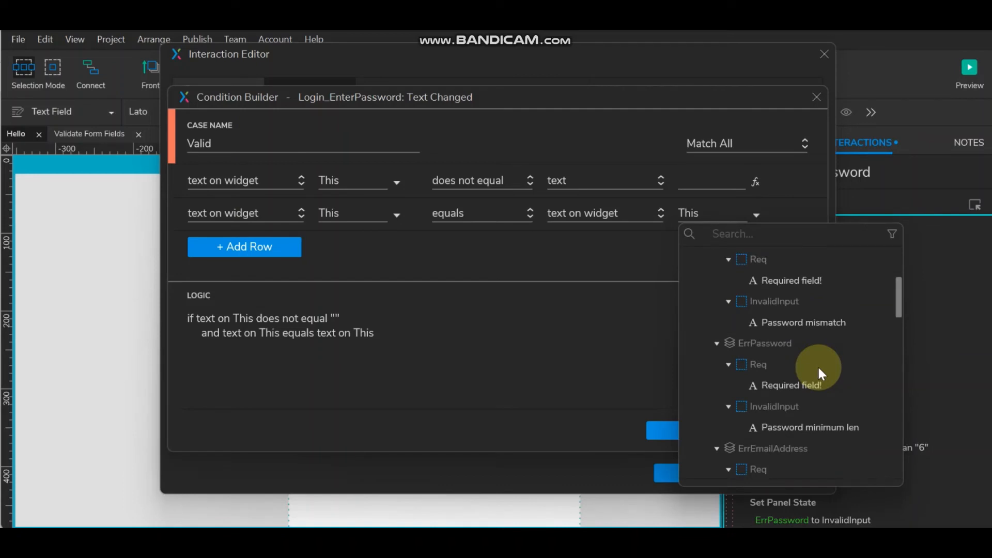
pyautogui.scroll(-2, 819, 369)
pyautogui.scroll(-3, 818, 367)
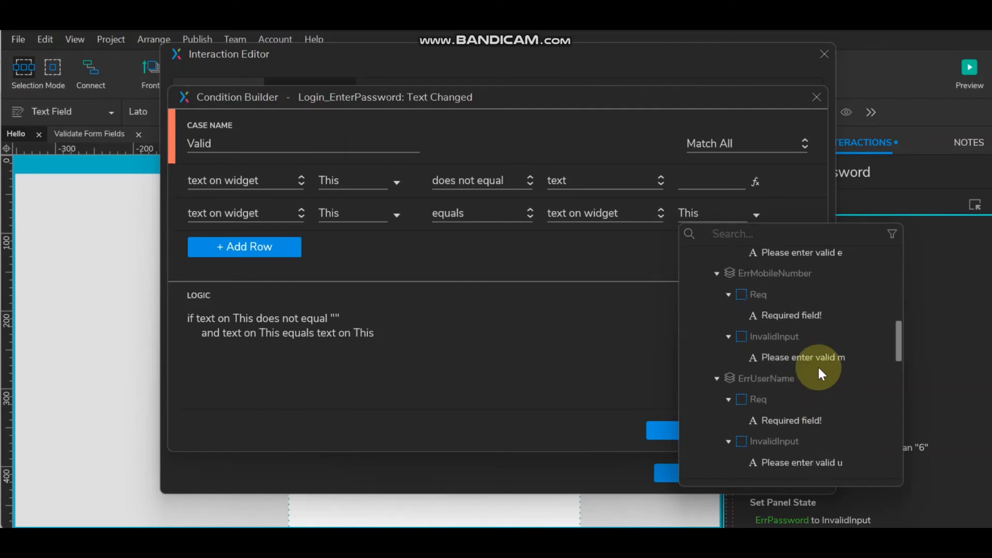
pyautogui.scroll(-2, 817, 365)
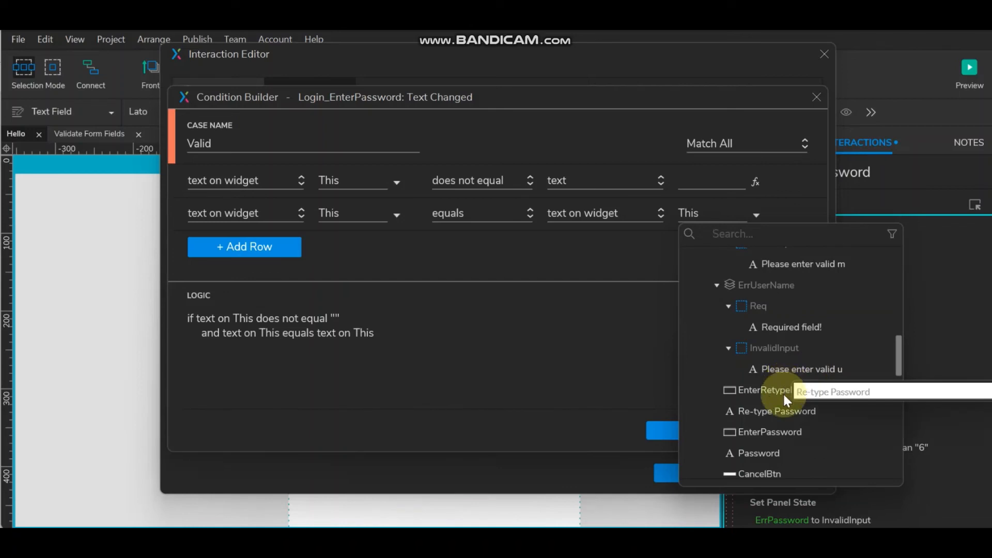
pyautogui.click(773, 431)
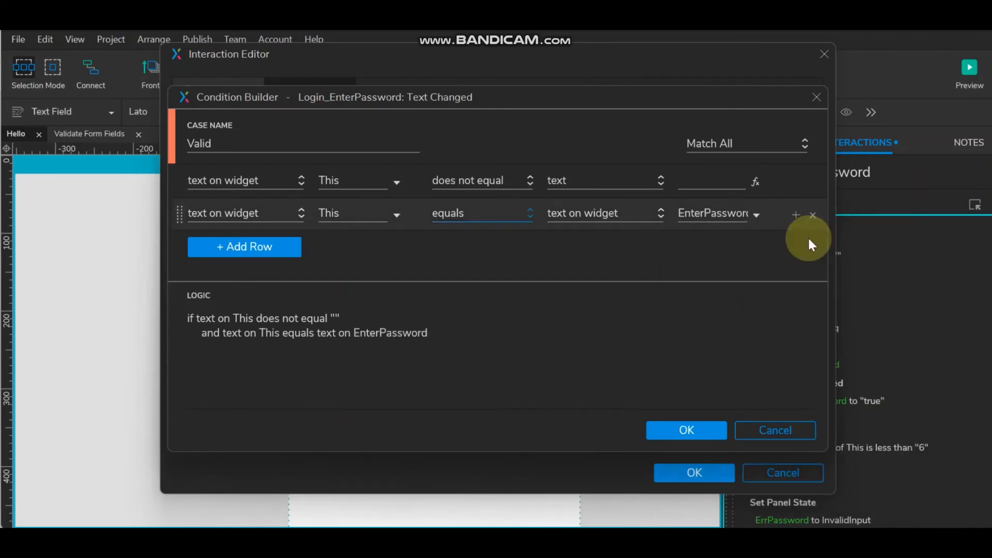
pyautogui.click(687, 429)
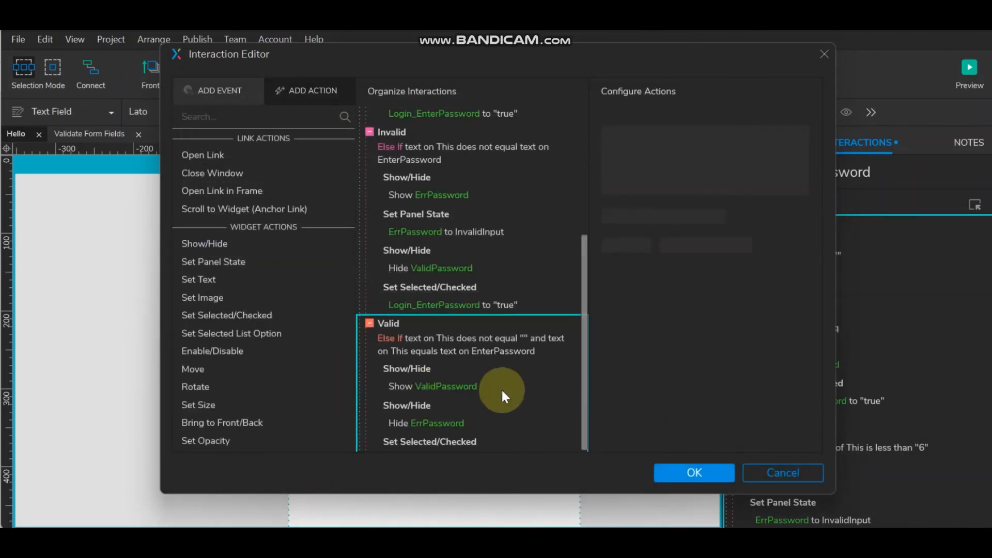
pyautogui.scroll(-1, 455, 367)
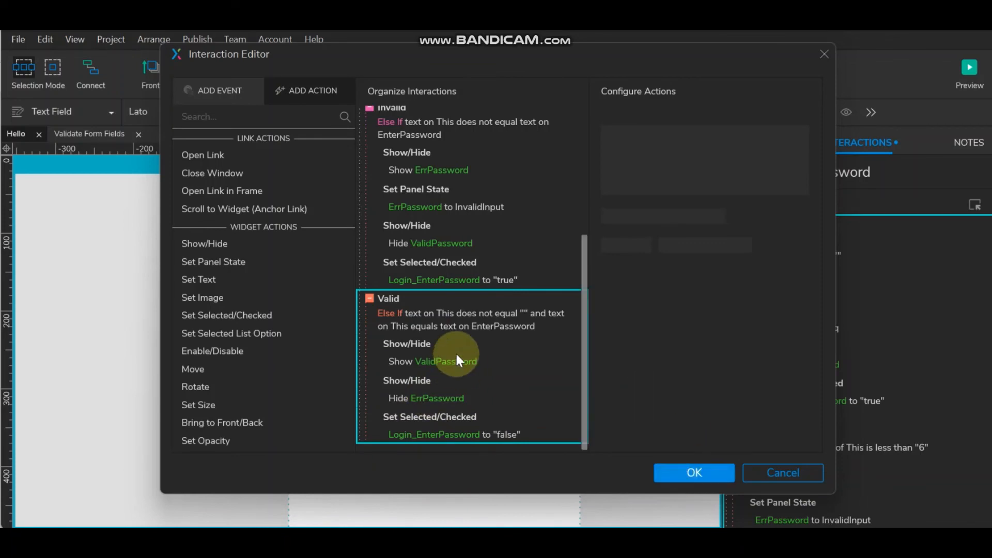
pyautogui.click(712, 472)
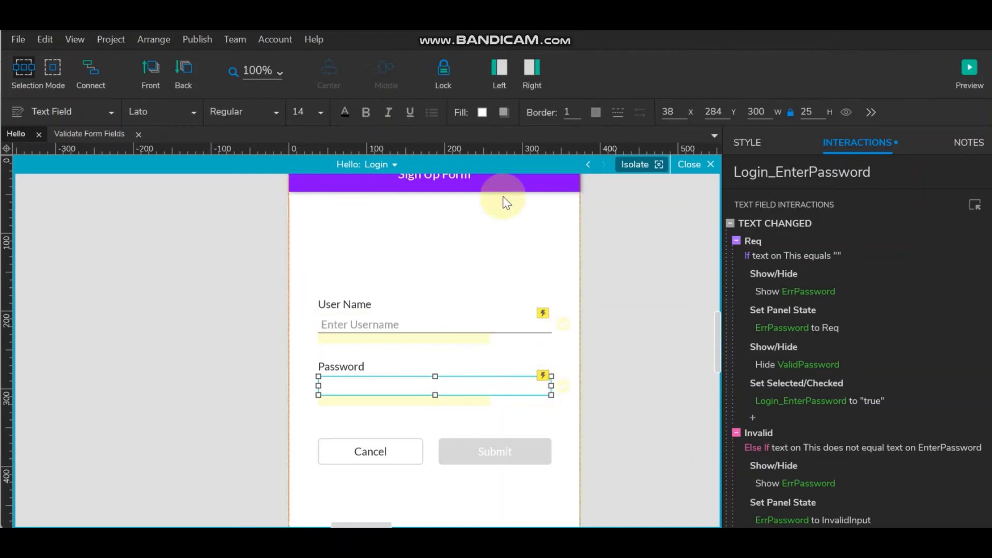
# - Retitle the form header from 'Sign Up Form' to 'Login Form'
pyautogui.scroll(3, 445, 359)
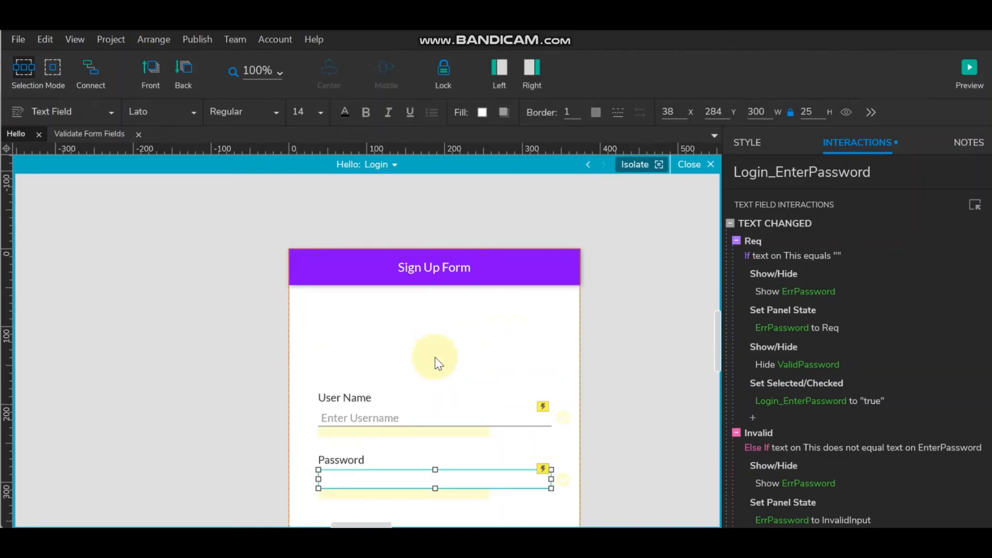
pyautogui.click(431, 265)
pyautogui.doubleClick(451, 270)
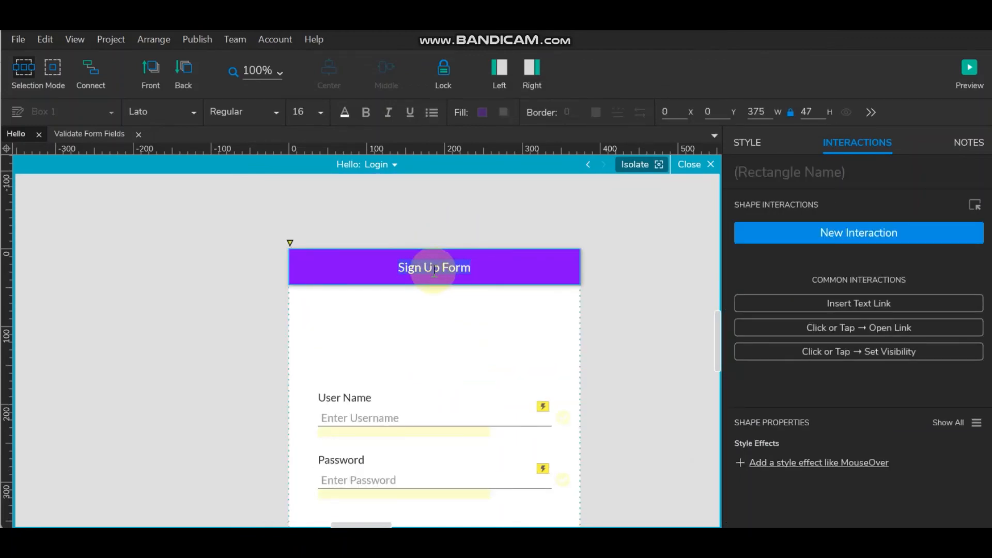
pyautogui.click(439, 268)
pyautogui.moveTo(439, 268); pyautogui.dragTo(384, 265)
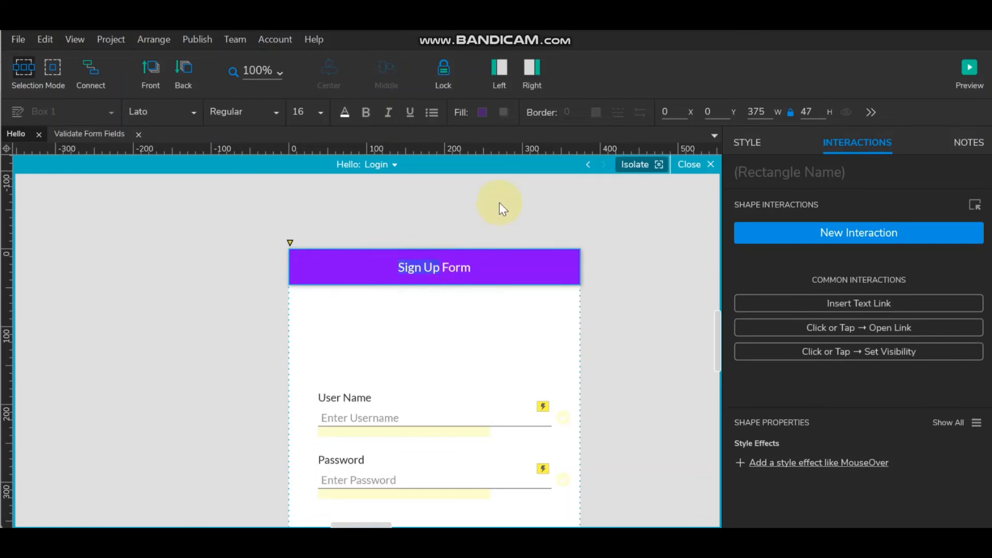
pyautogui.write('Logi')
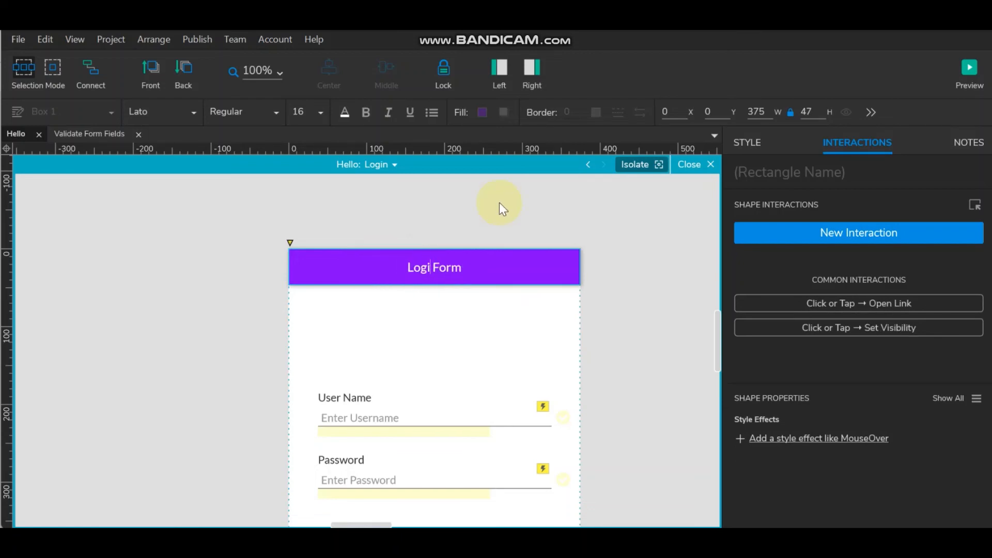
pyautogui.write('n')
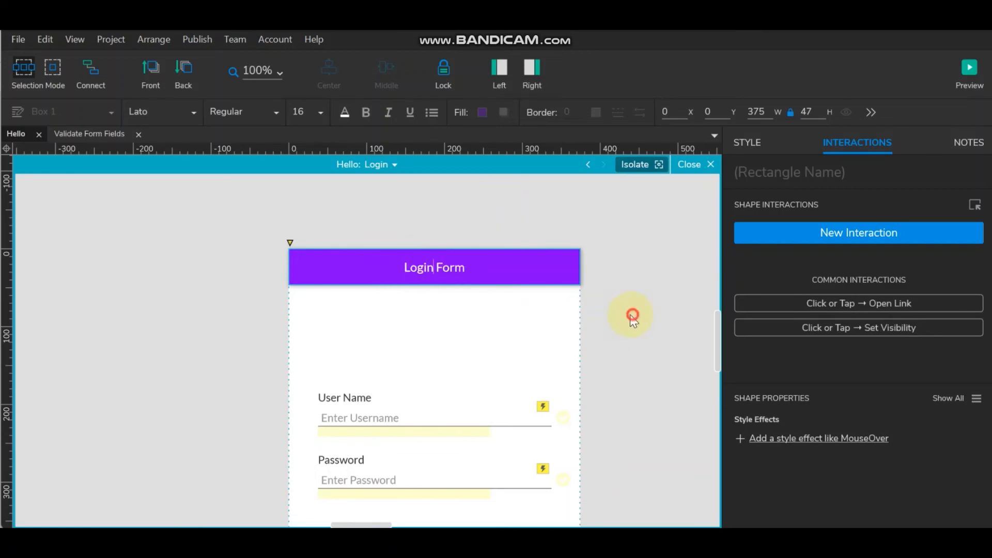
# - Change the Submit button's label to 'Login'
pyautogui.scroll(-4, 484, 289)
pyautogui.click(476, 355)
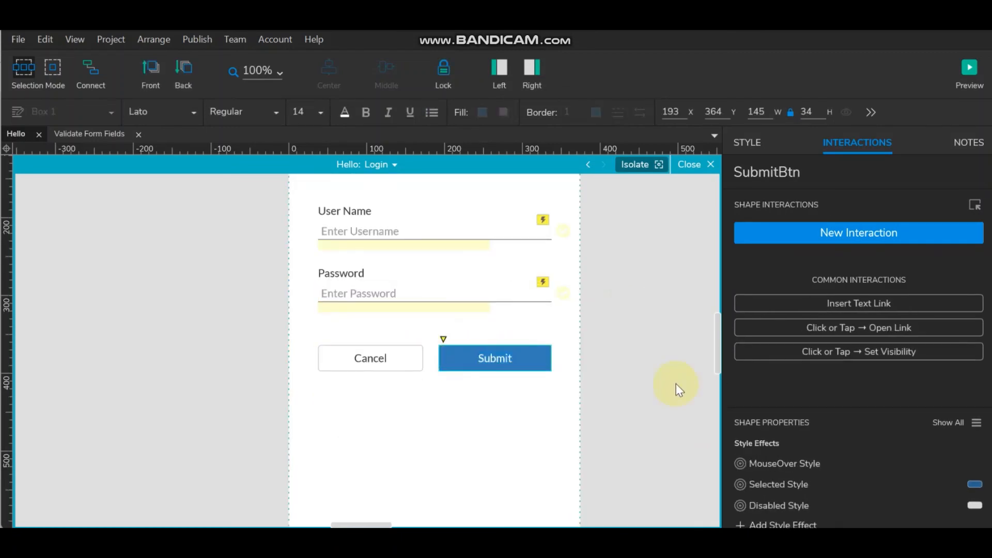
pyautogui.write('Login')
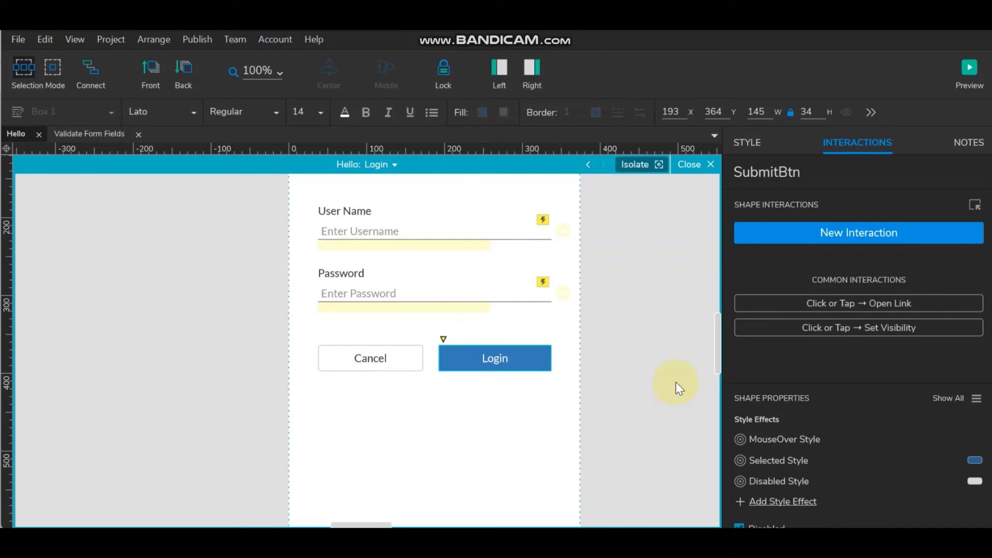
pyautogui.click(618, 340)
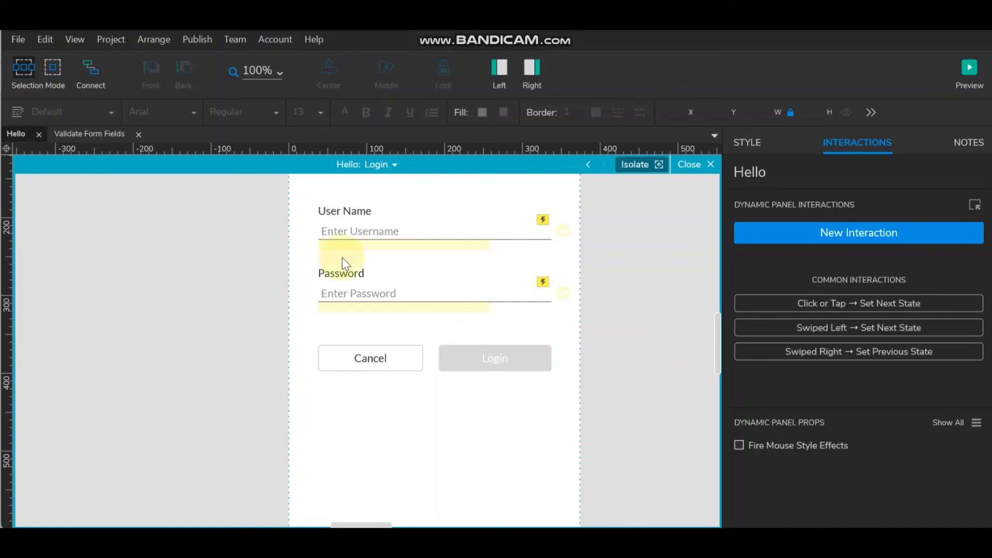
# - Rename the button widget from SubmitBtn to LoginBtn
pyautogui.click(495, 360)
pyautogui.click(775, 172)
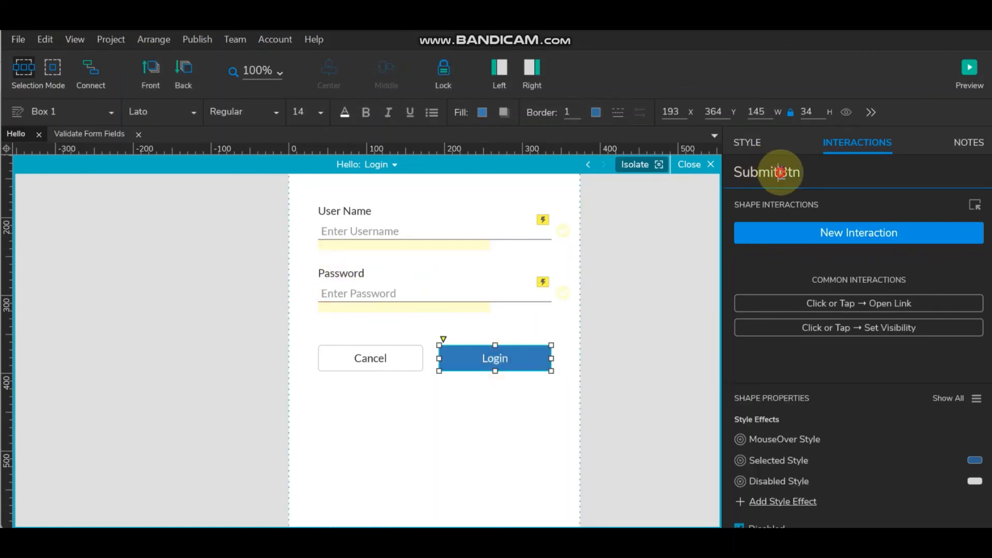
pyautogui.moveTo(777, 172); pyautogui.dragTo(522, 165)
pyautogui.write('Login')
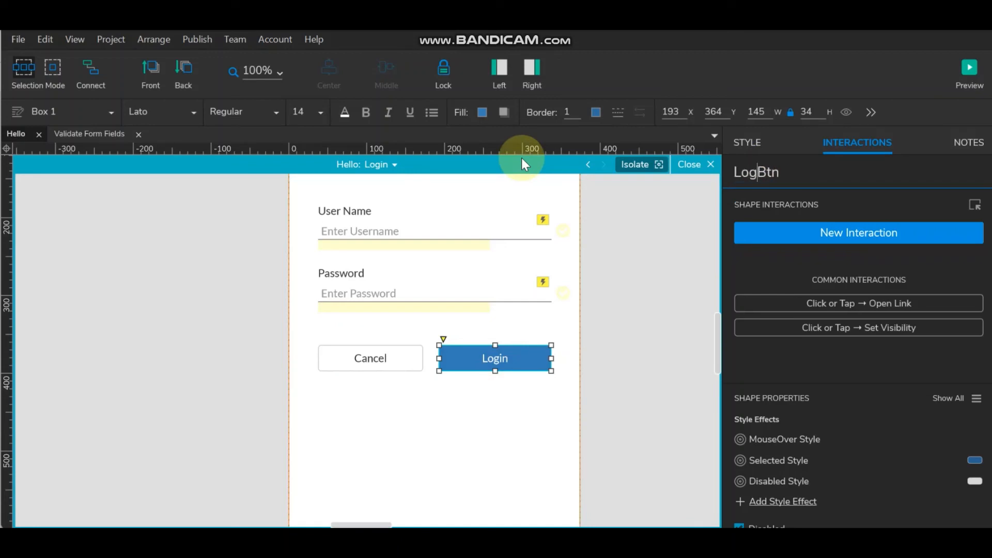
pyautogui.click(595, 290)
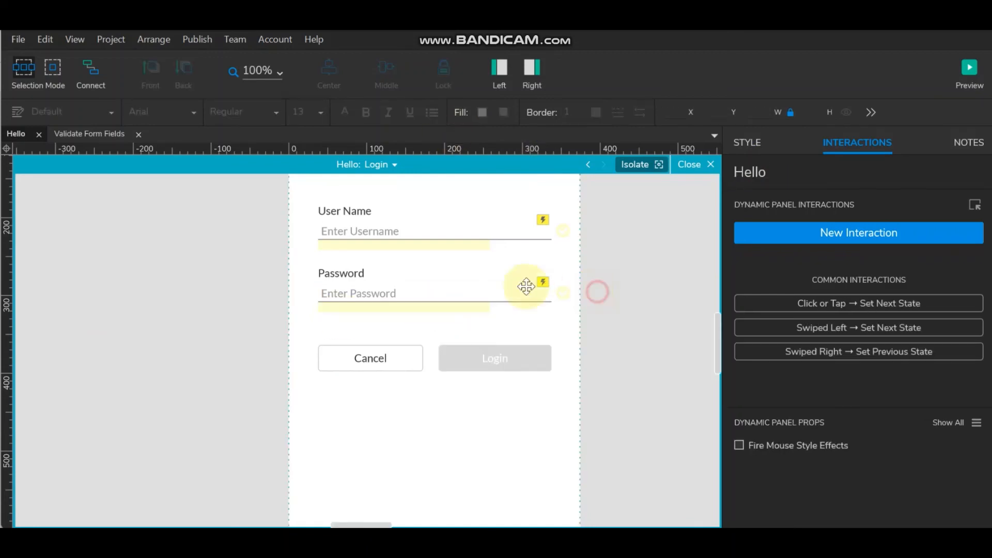
# - Verify the LoginBtn name and show the password field's validation interactions
pyautogui.click(451, 286)
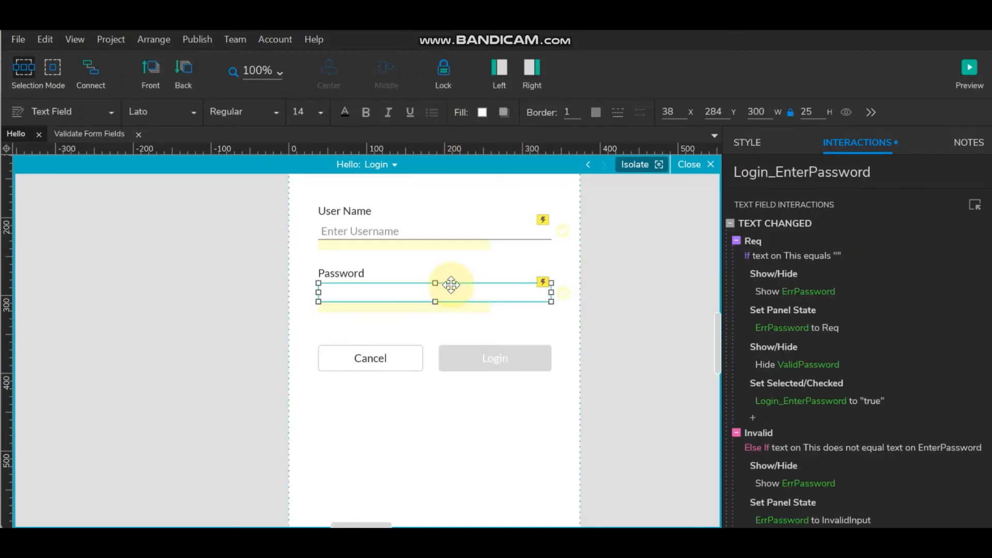
pyautogui.click(529, 356)
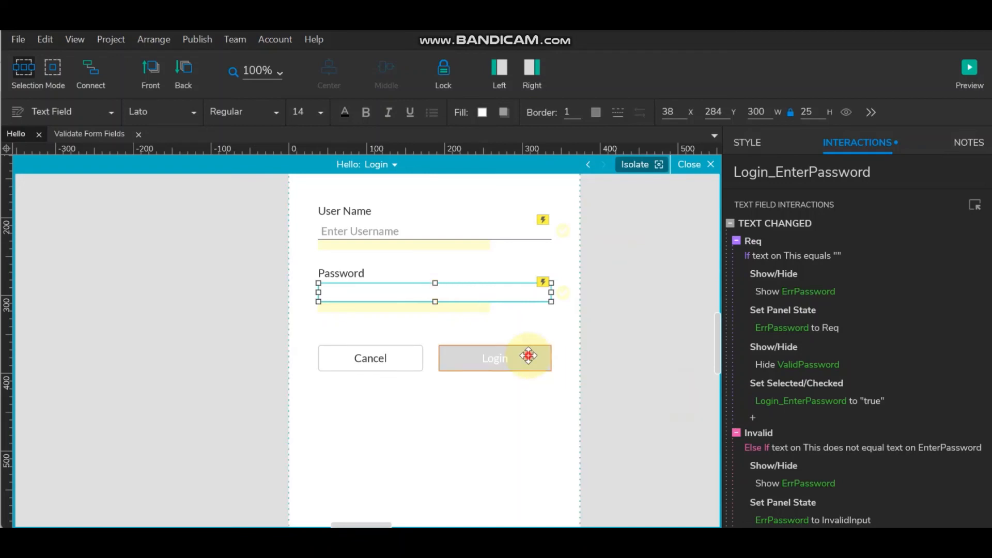
pyautogui.doubleClick(800, 167)
pyautogui.click(624, 317)
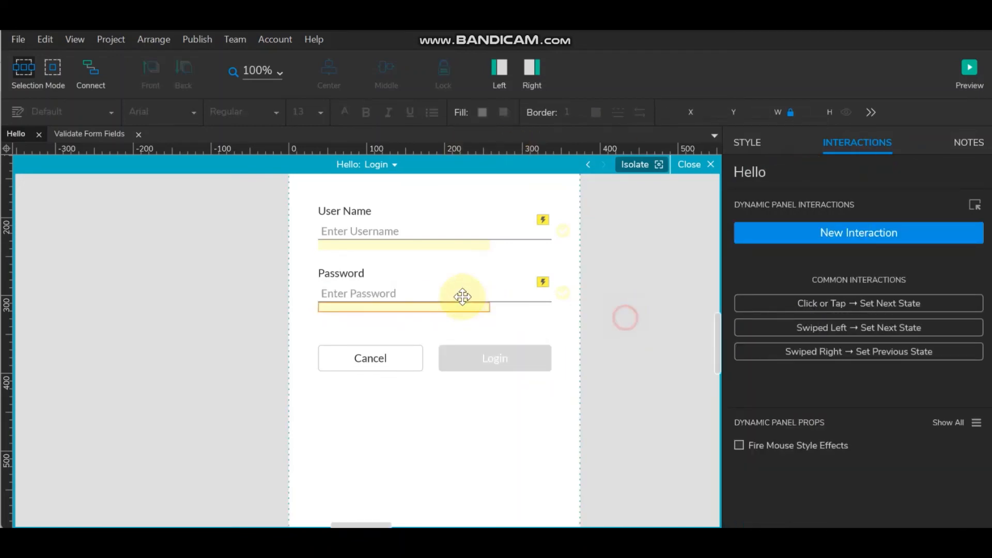
pyautogui.click(460, 293)
pyautogui.scroll(-5, 847, 401)
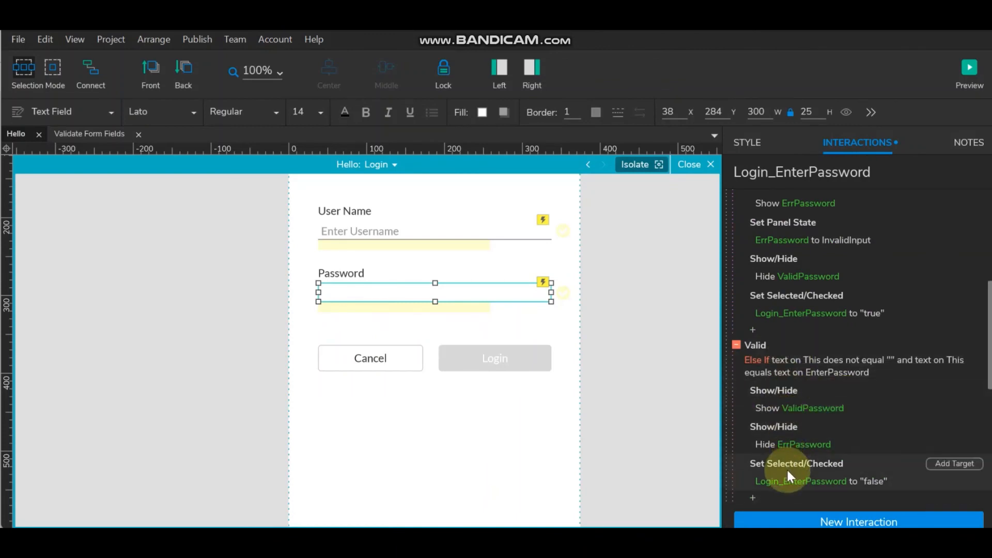
# - Add an Enable LoginBtn action to the password's Valid case and copy it
pyautogui.doubleClick(760, 342)
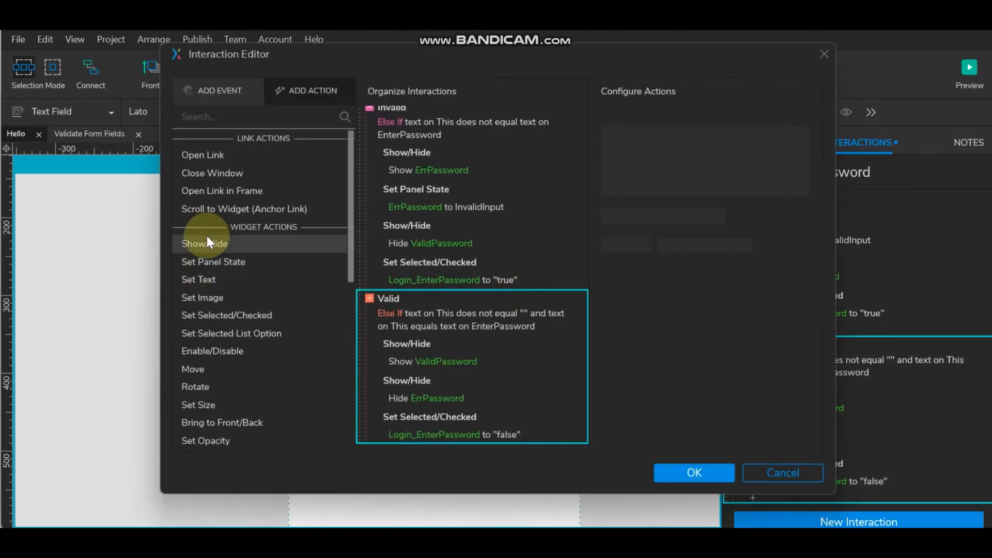
pyautogui.click(212, 350)
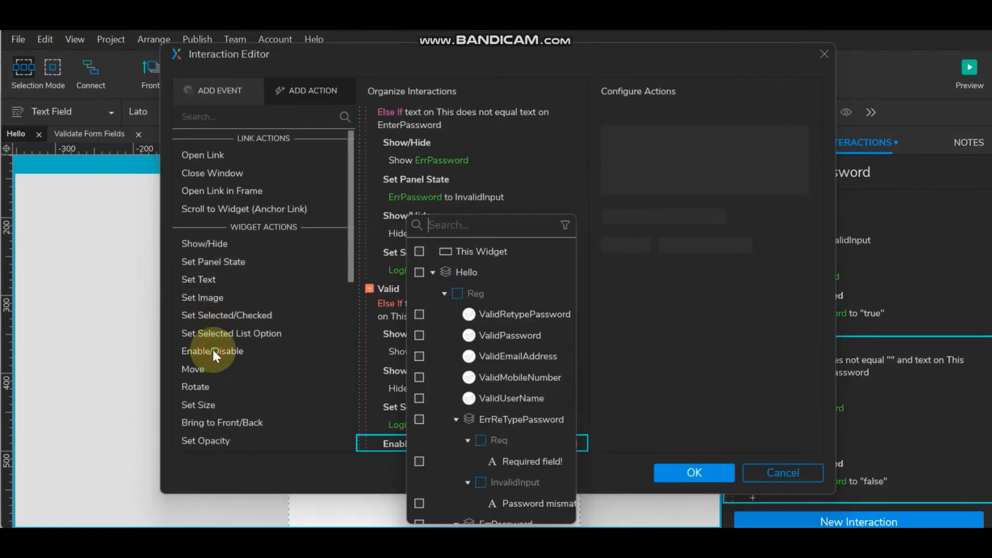
pyautogui.write('LoginBtn')
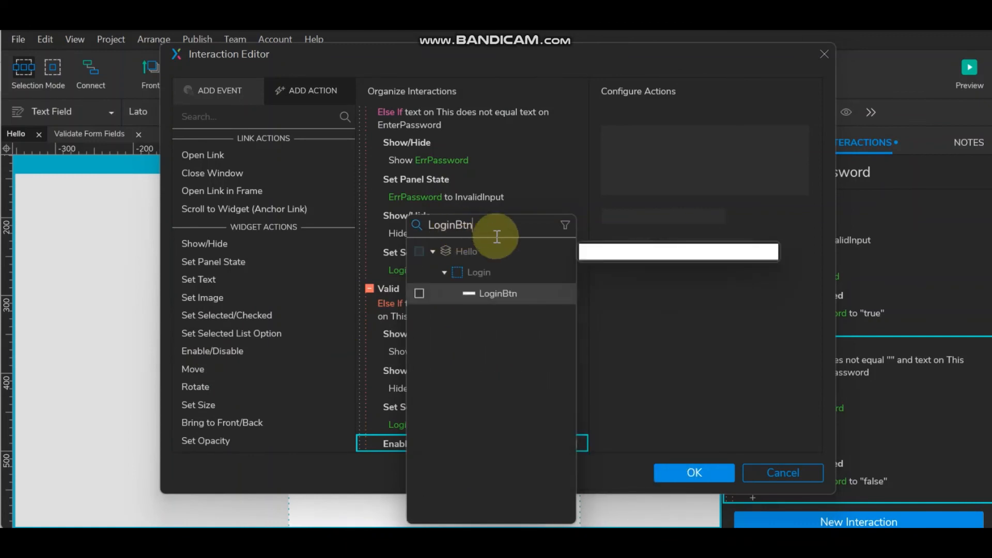
pyautogui.click(419, 293)
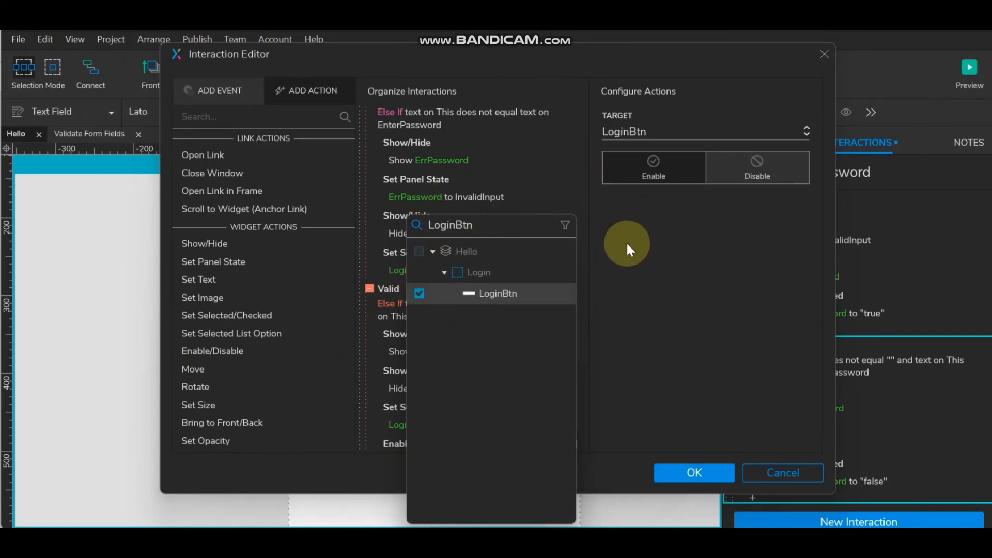
pyautogui.click(692, 338)
pyautogui.click(439, 413)
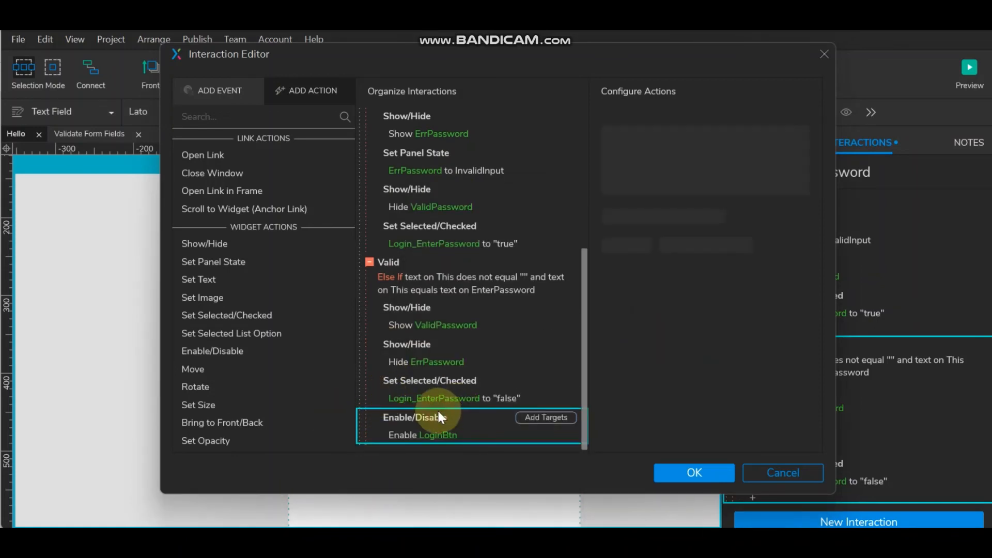
# - Paste the action into the Invalid case and switch it to Disable LoginBtn
pyautogui.scroll(3, 476, 363)
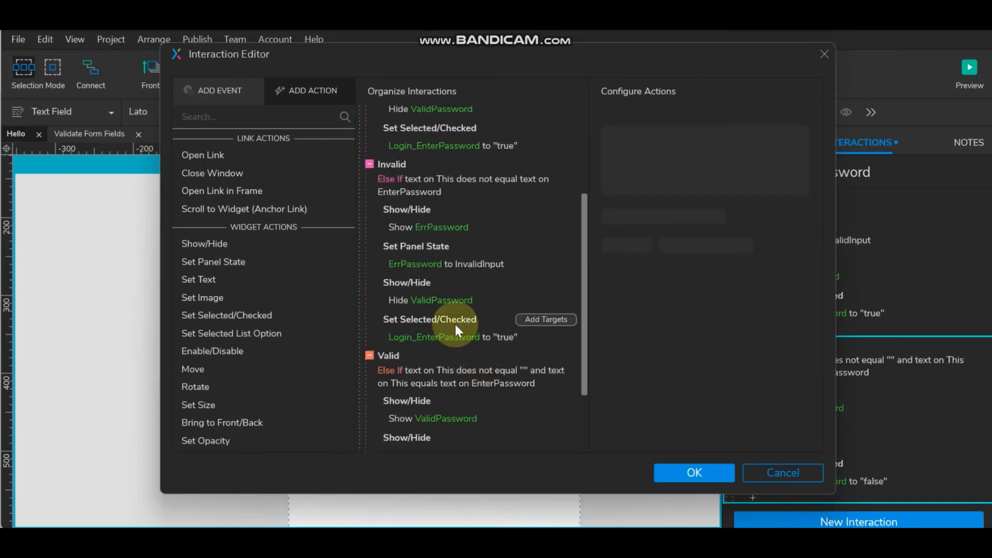
pyautogui.click(454, 323)
pyautogui.hotkey('ctrl', 'v')
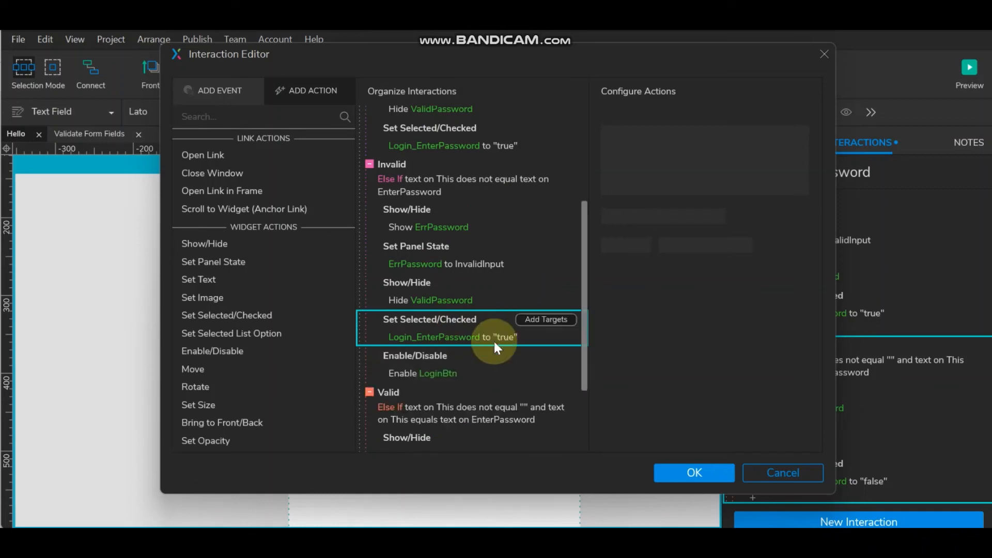
pyautogui.click(403, 369)
pyautogui.click(754, 165)
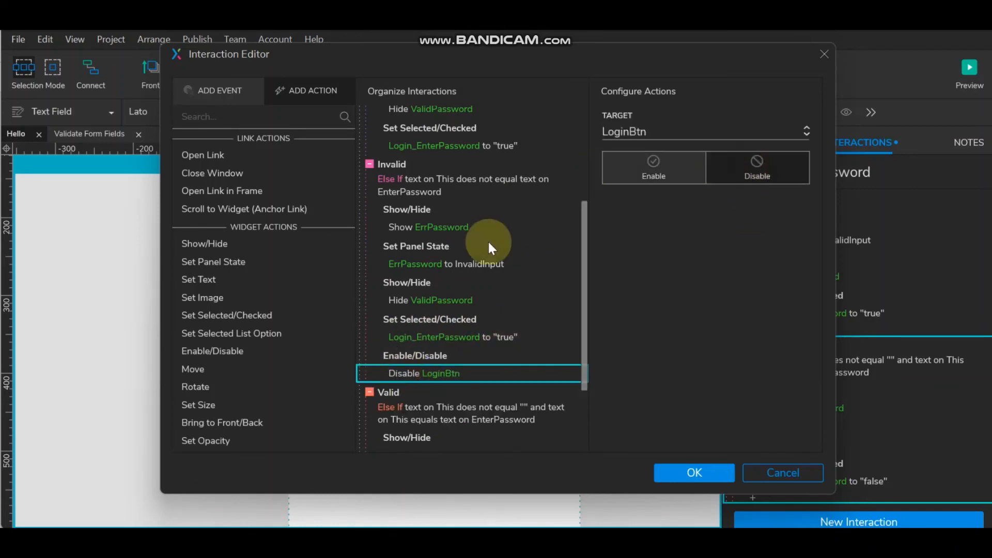
# - Paste it into the Req case as Disable LoginBtn and save the interactions
pyautogui.scroll(3, 491, 245)
pyautogui.click(429, 221)
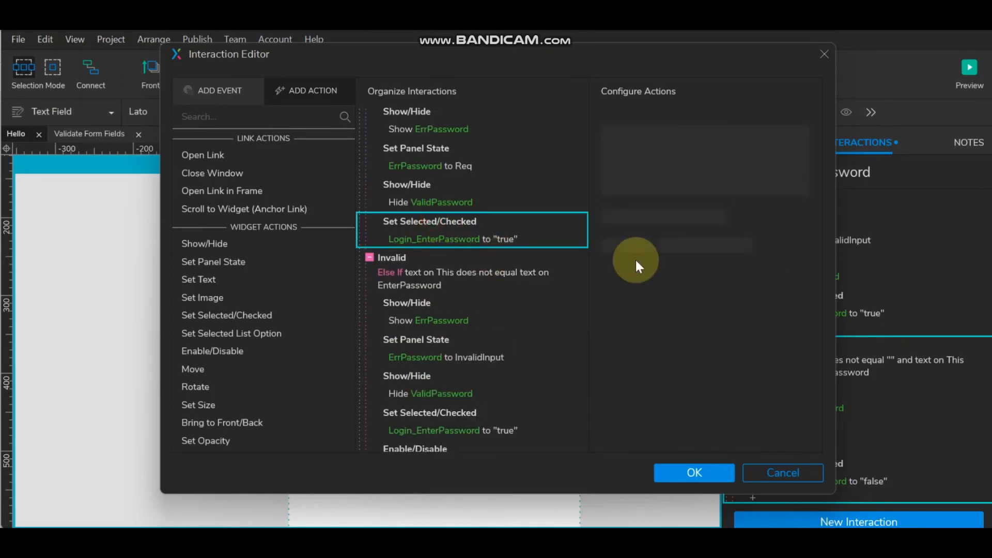
pyautogui.hotkey('ctrl', 'v')
pyautogui.click(439, 275)
pyautogui.click(783, 168)
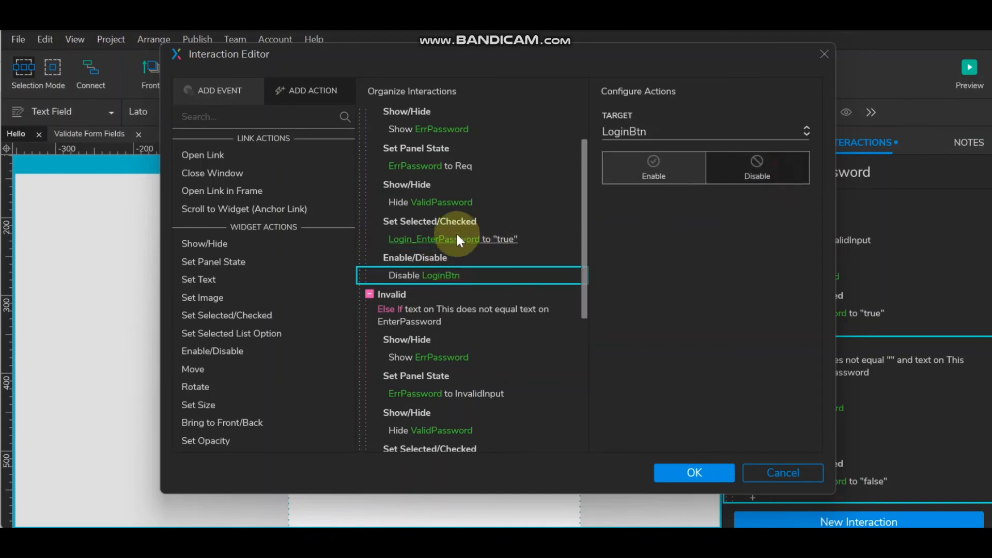
pyautogui.scroll(2, 444, 223)
pyautogui.click(695, 472)
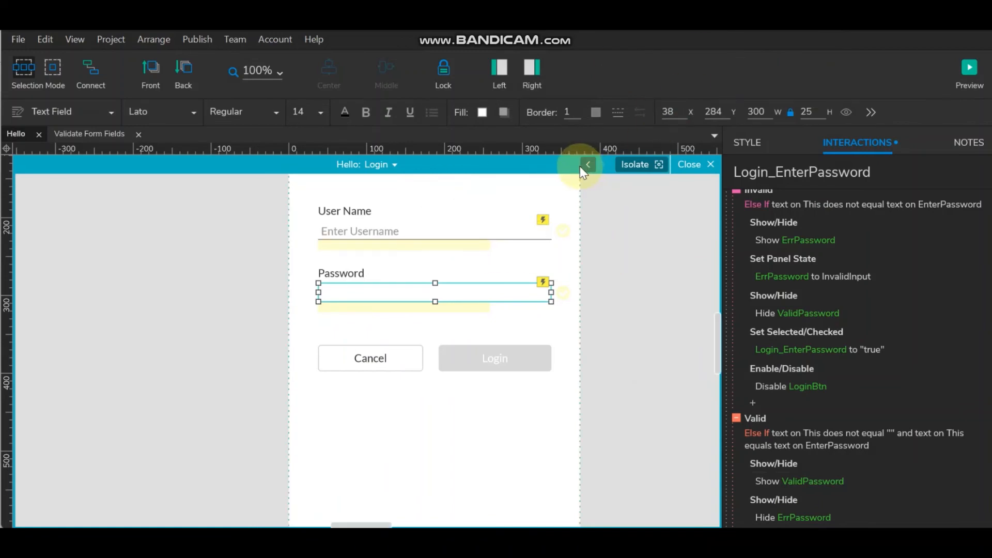
# - Show the Hello panel's Reg state and select its Submit button
pyautogui.click(385, 164)
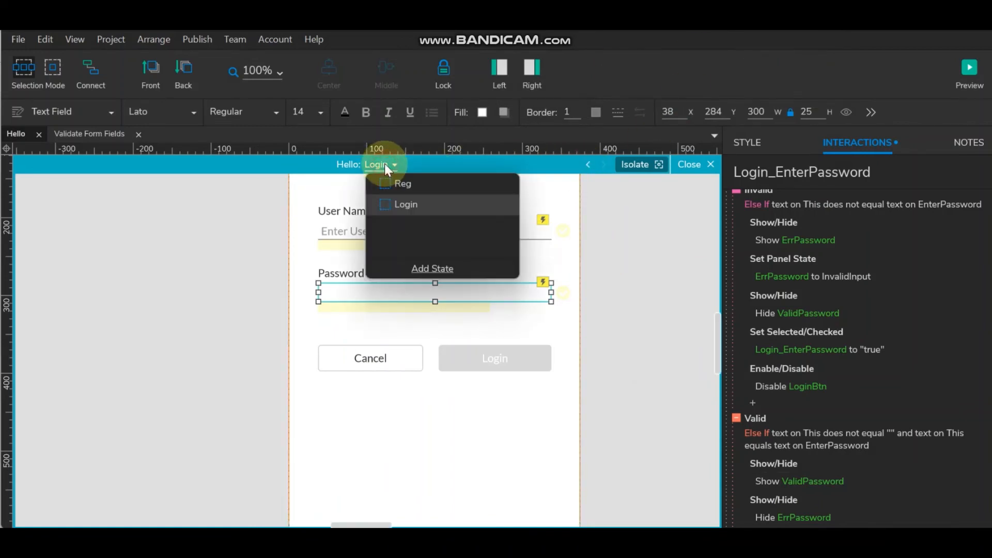
pyautogui.click(396, 183)
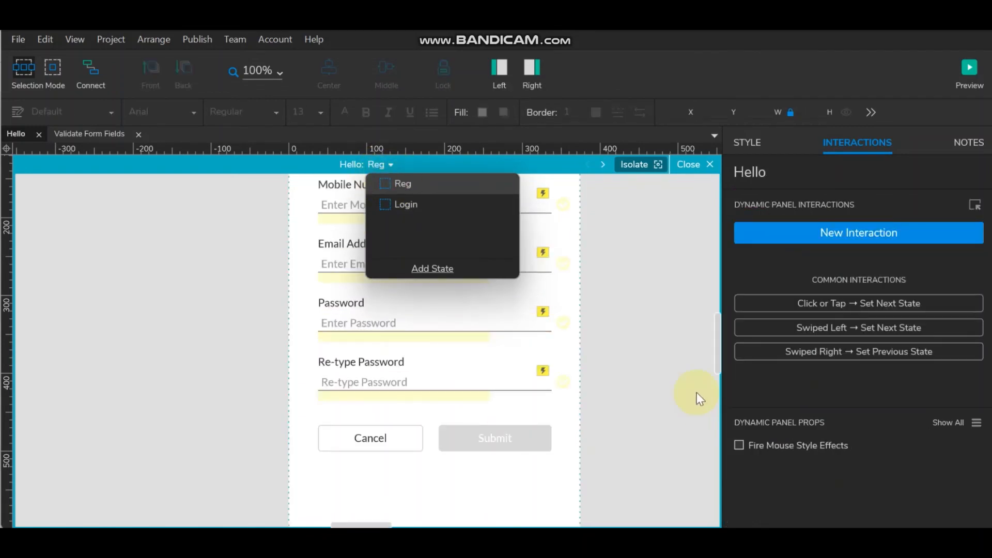
pyautogui.click(627, 382)
pyautogui.click(493, 437)
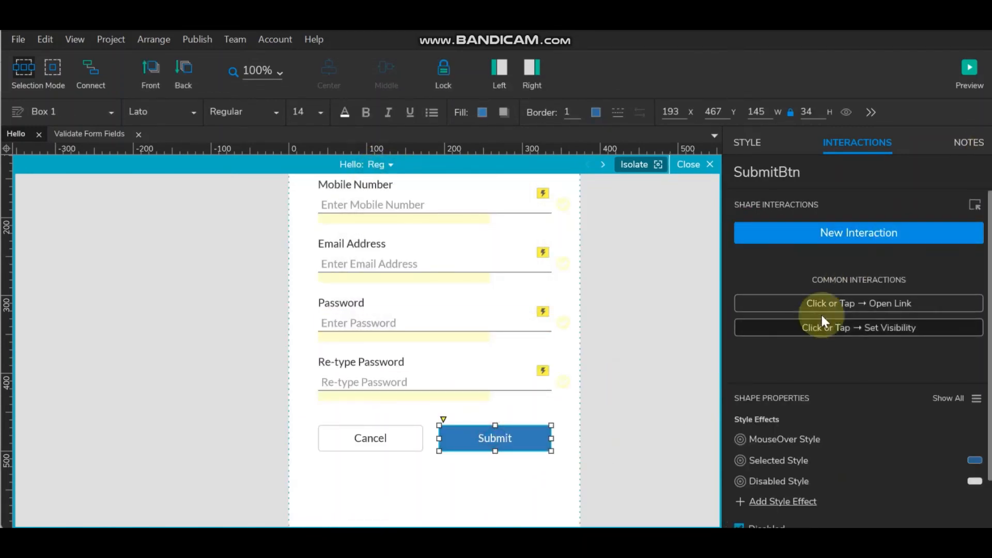
# - Add a Click or Tap action setting Hello to Login with 500ms slide down, then preview
pyautogui.click(870, 233)
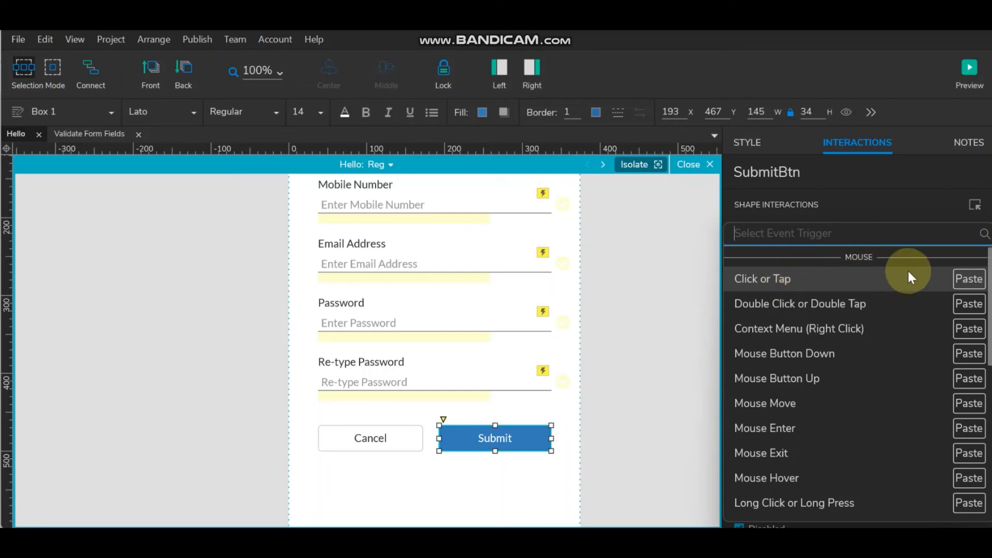
pyautogui.click(781, 277)
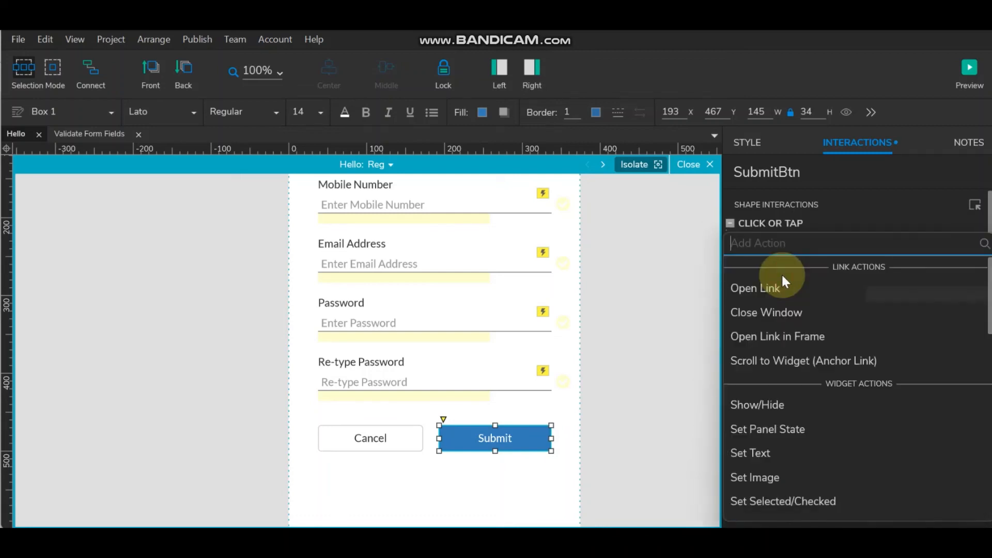
pyautogui.click(772, 428)
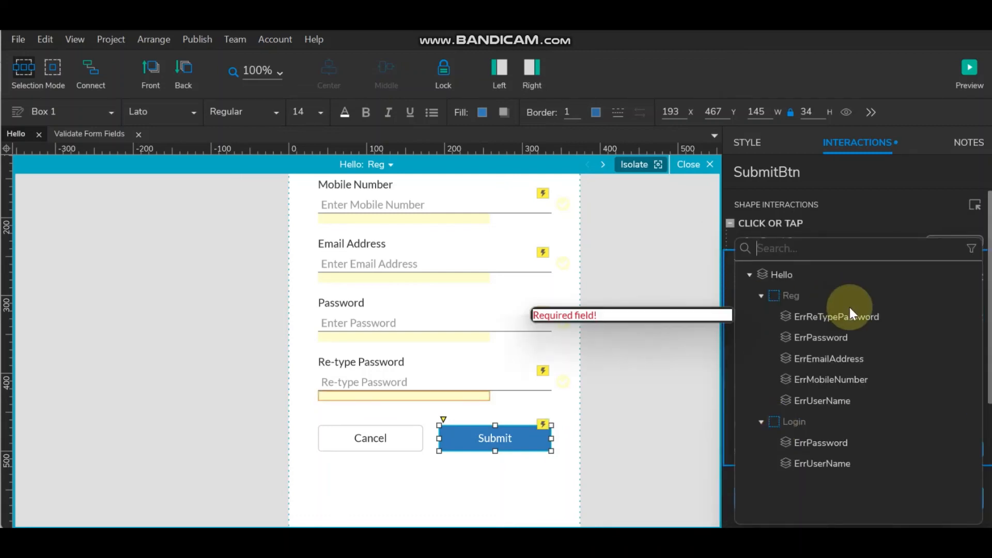
pyautogui.click(776, 272)
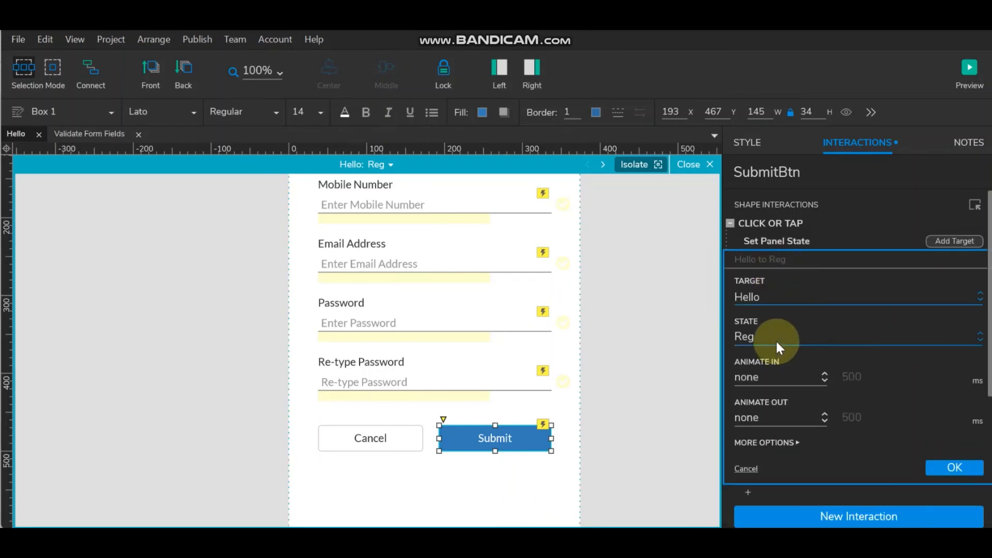
pyautogui.click(776, 339)
pyautogui.click(779, 383)
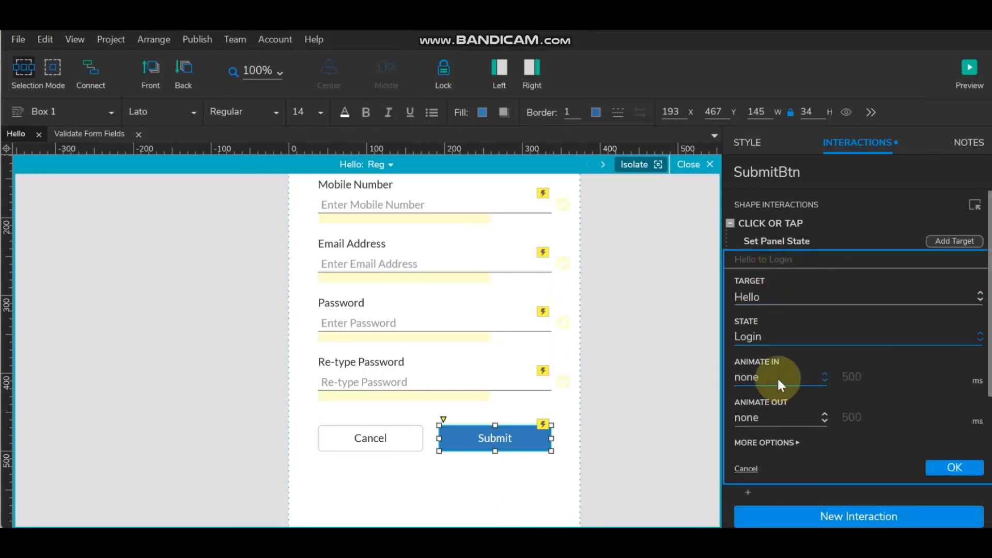
pyautogui.click(775, 377)
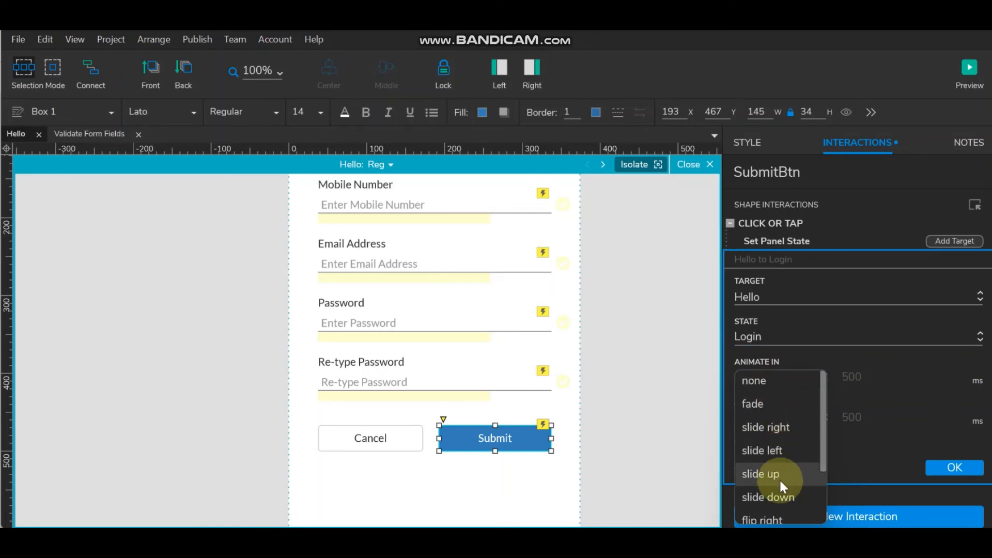
pyautogui.click(778, 496)
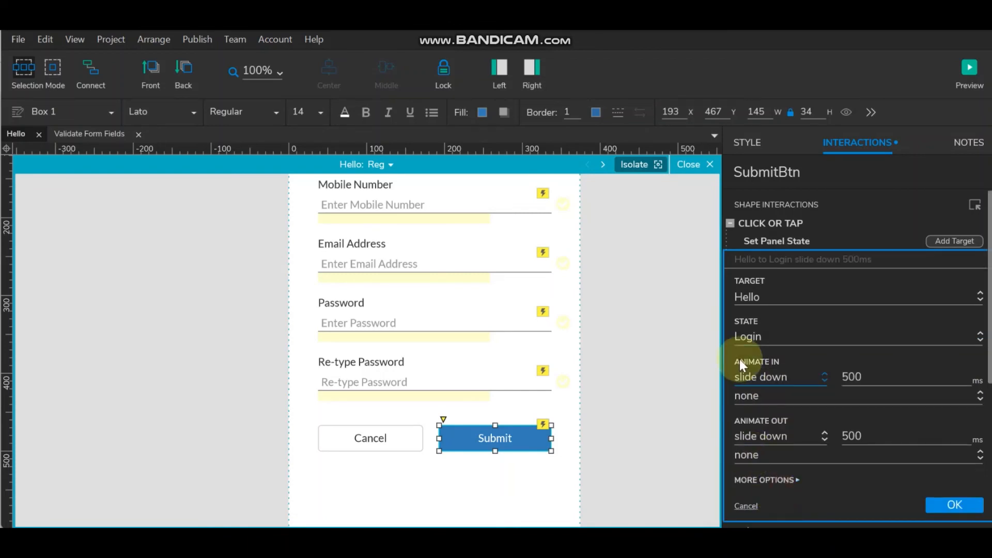
pyautogui.click(956, 516)
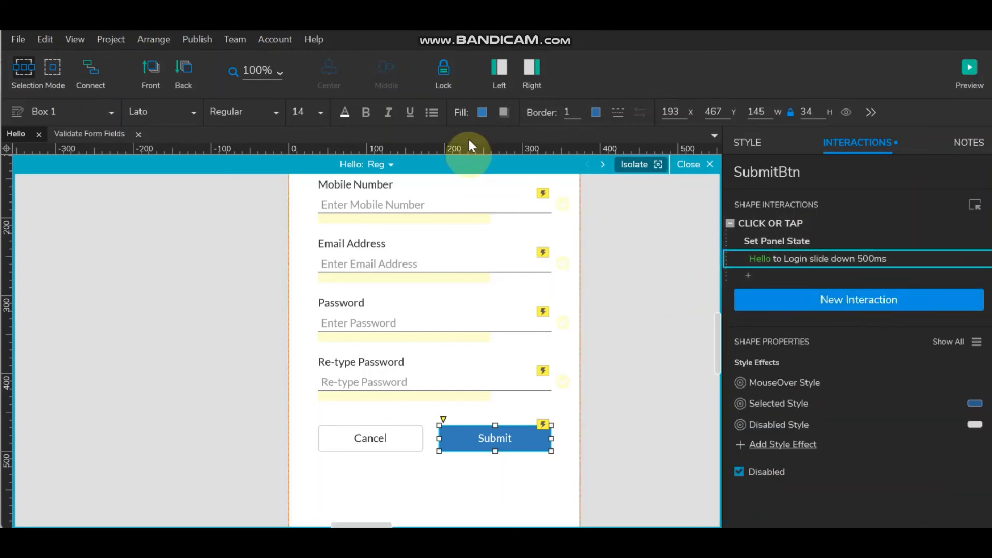
pyautogui.click(969, 73)
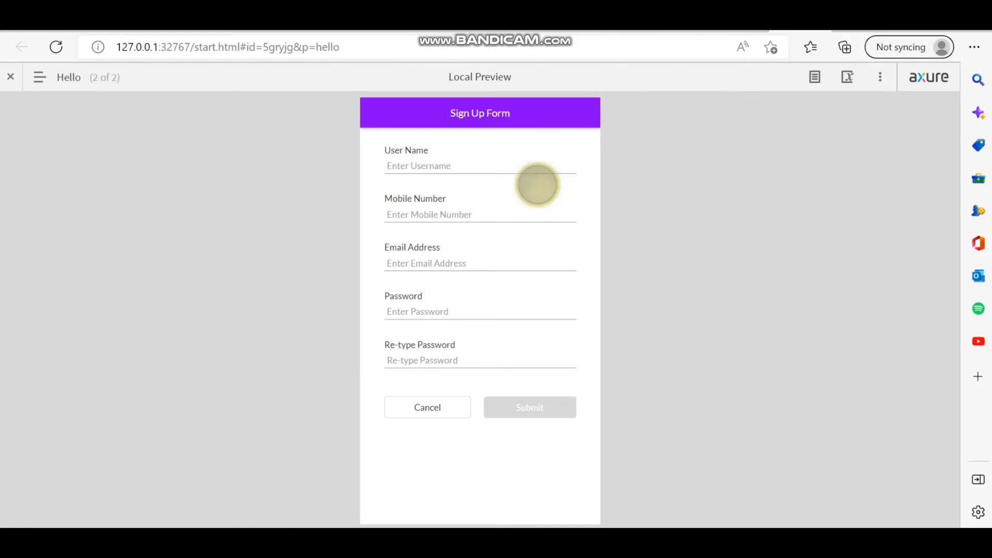
pyautogui.click(458, 165)
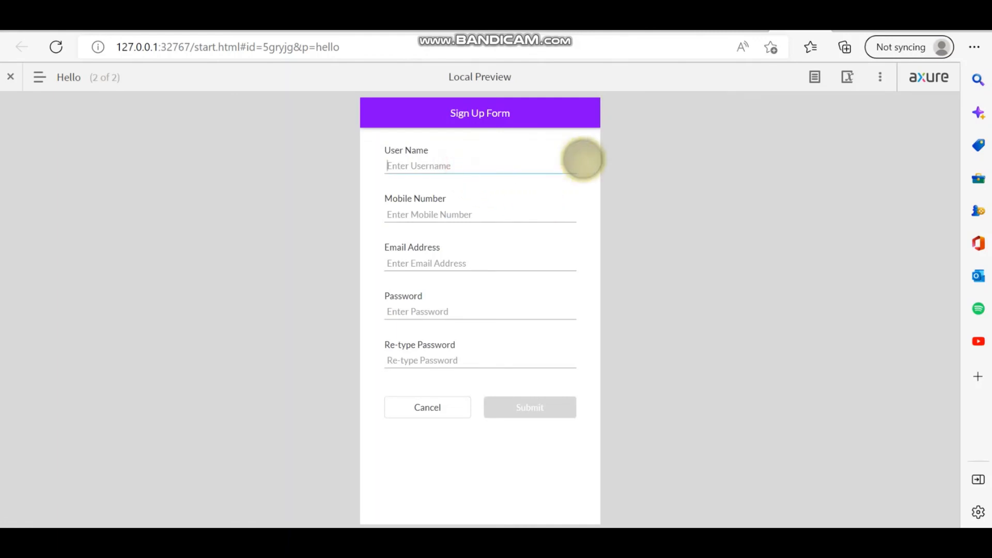
pyautogui.write('Ram')
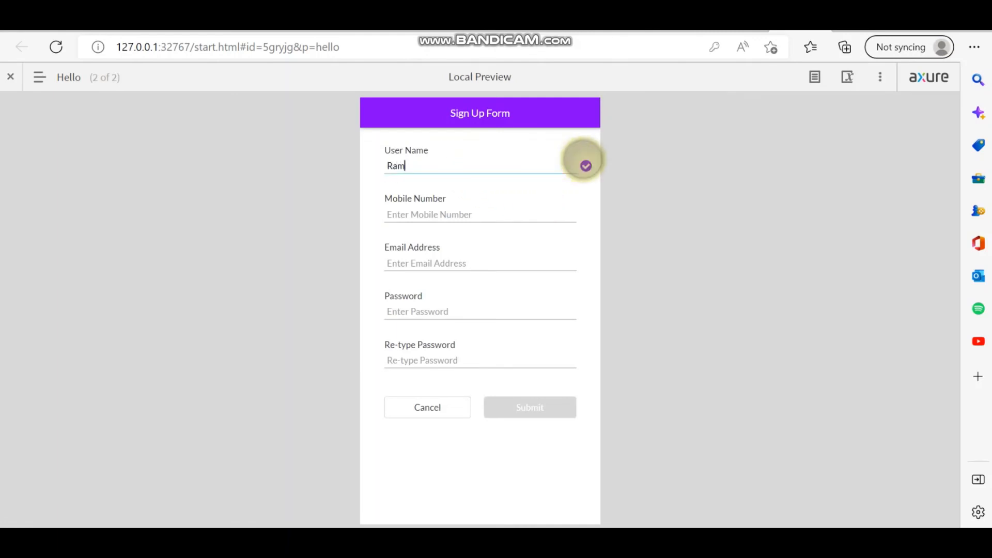
pyautogui.write('12')
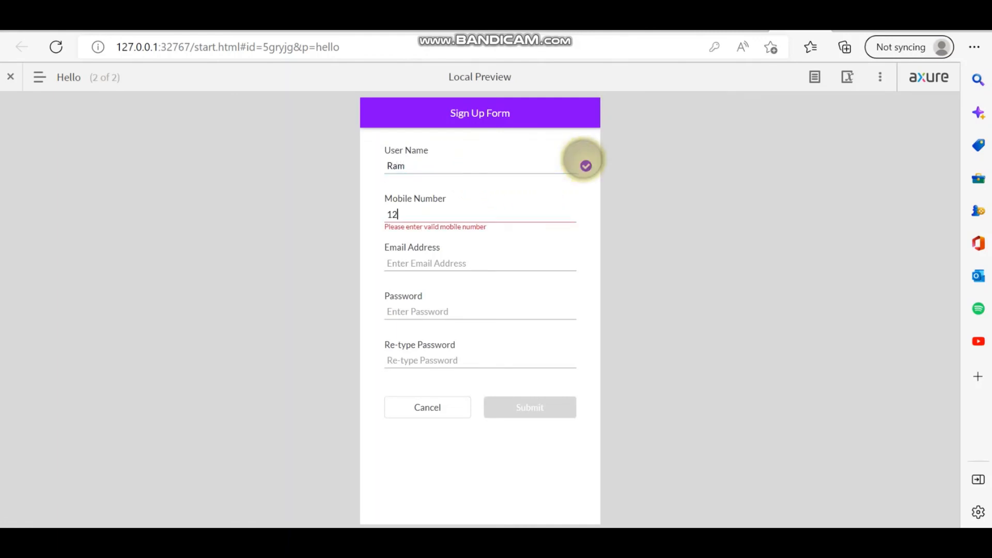
pyautogui.write('34567890')
pyautogui.press('Tab')
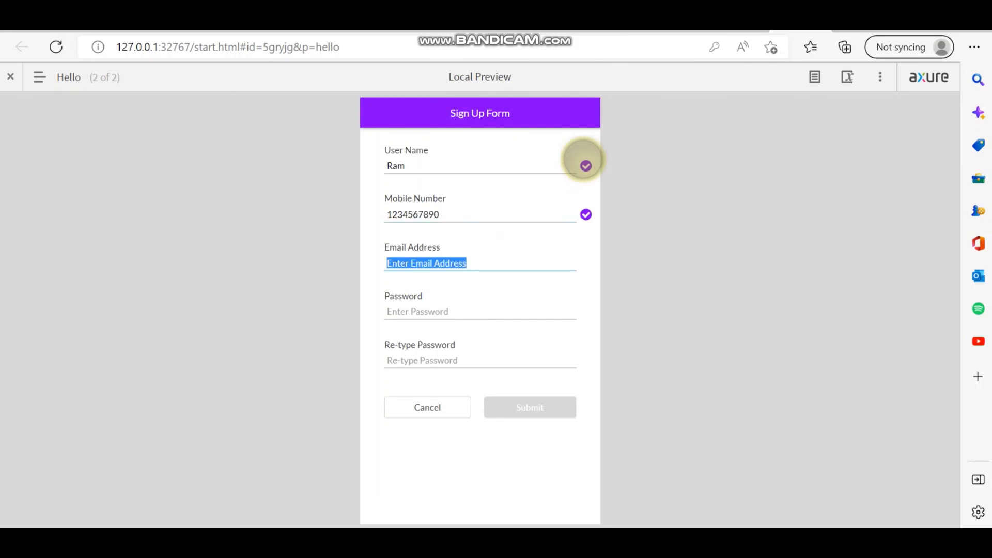
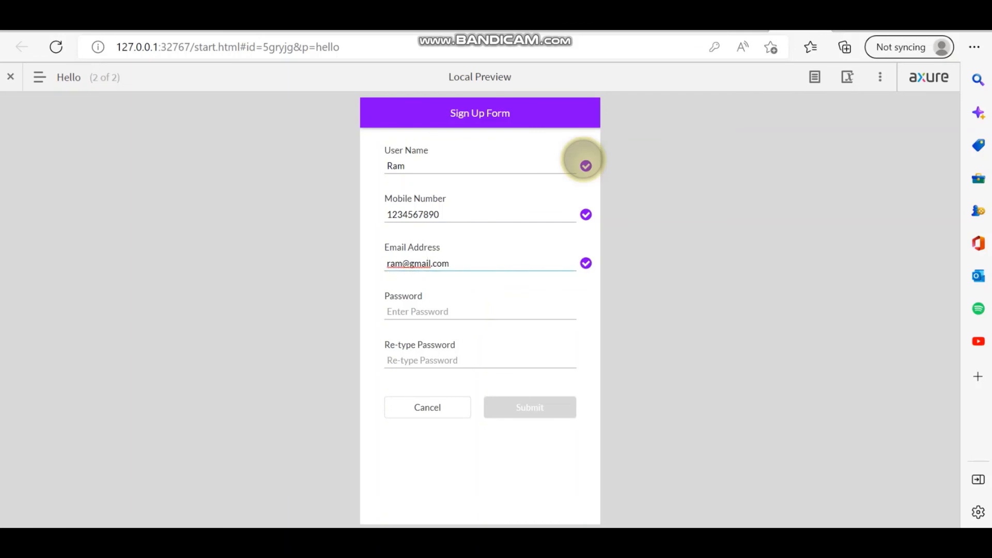
pyautogui.press('Tab')
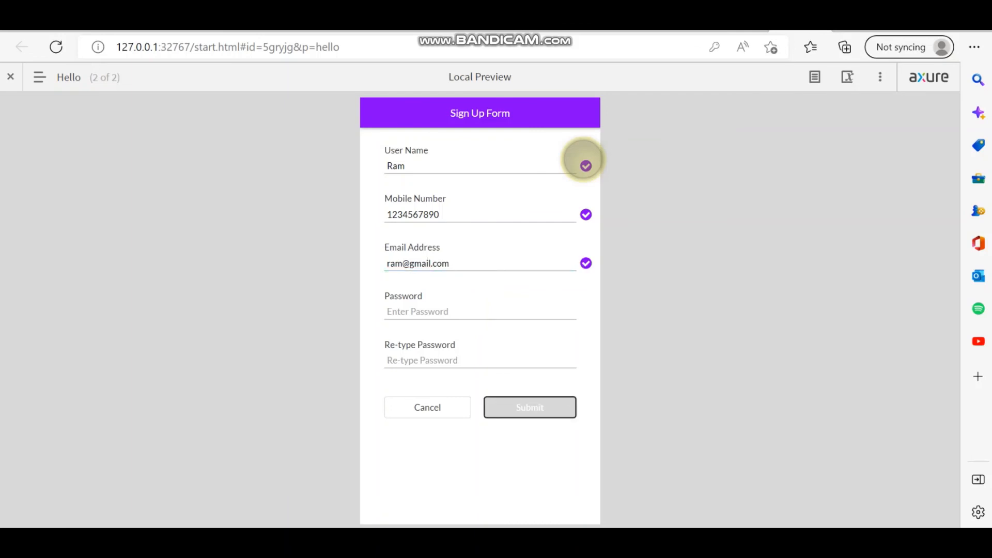
pyautogui.click(436, 310)
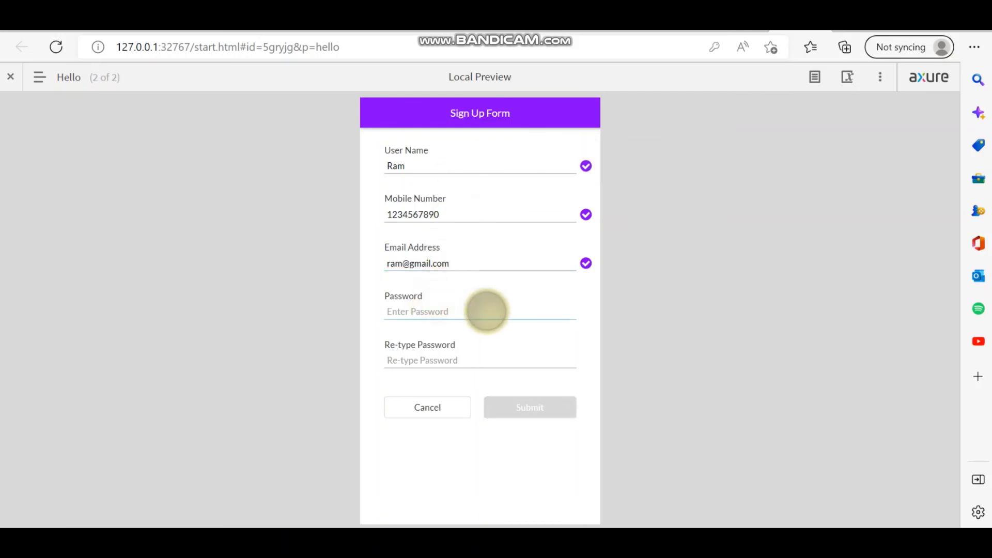
pyautogui.write('12')
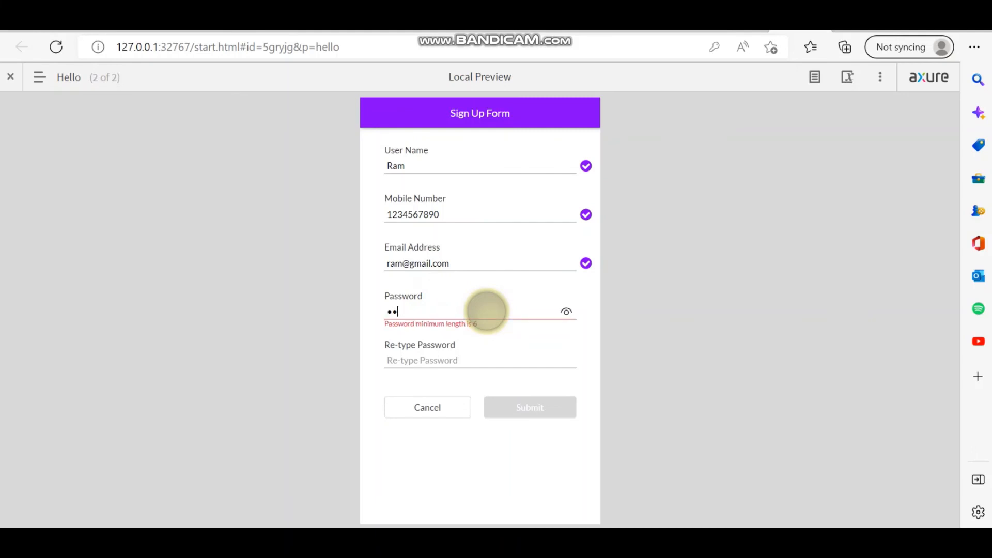
pyautogui.write('3456')
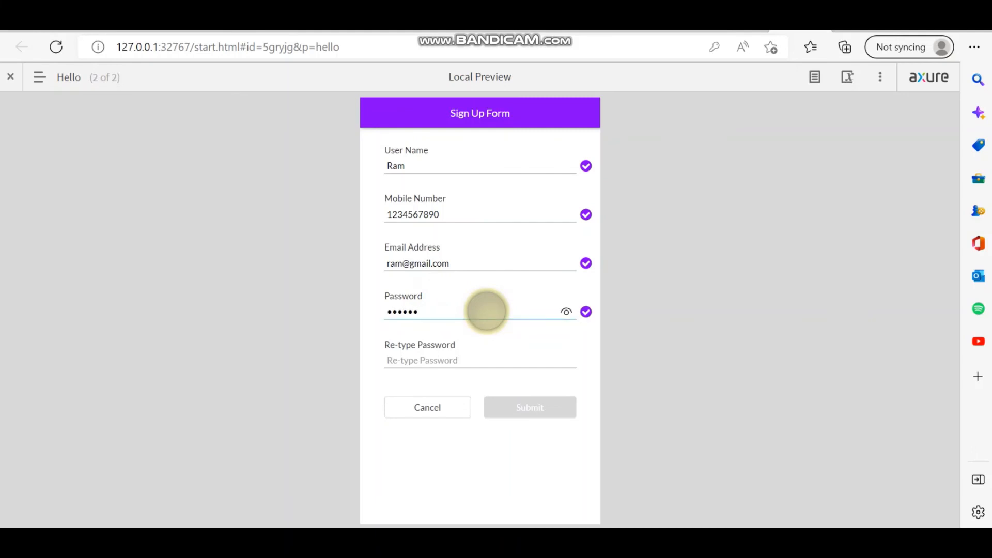
pyautogui.click(409, 360)
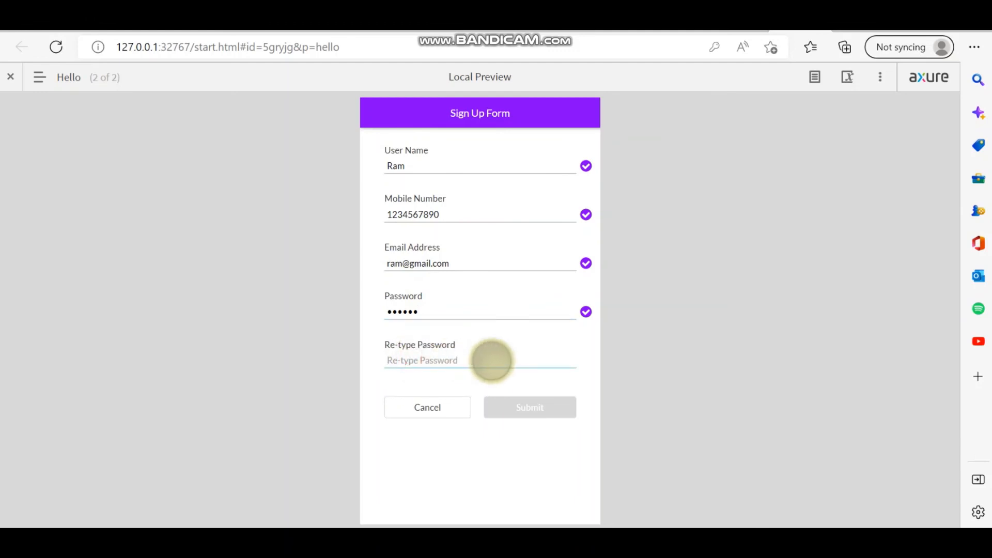
pyautogui.write('123456')
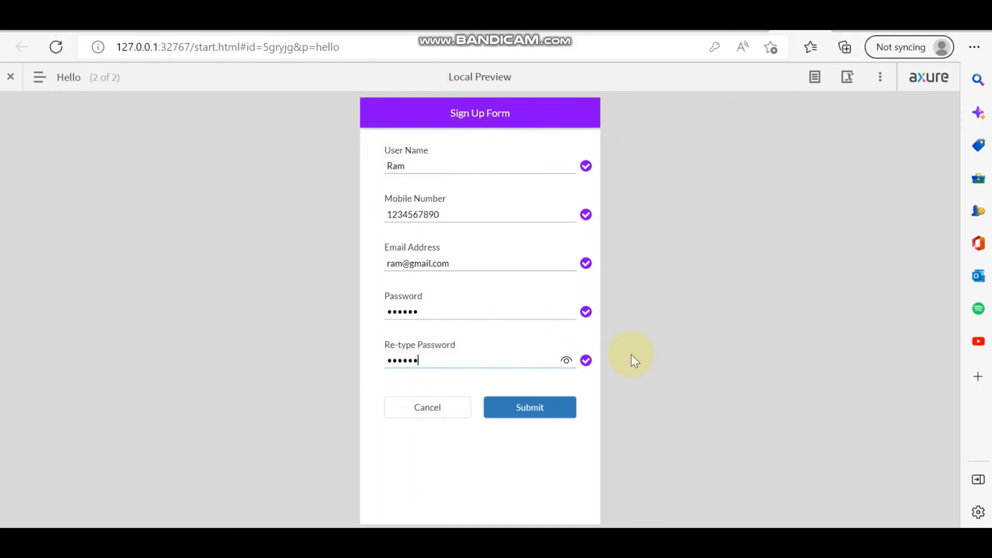
# - Submit the sign-up form, then enter the registered username and password on the Login Form
pyautogui.click(546, 406)
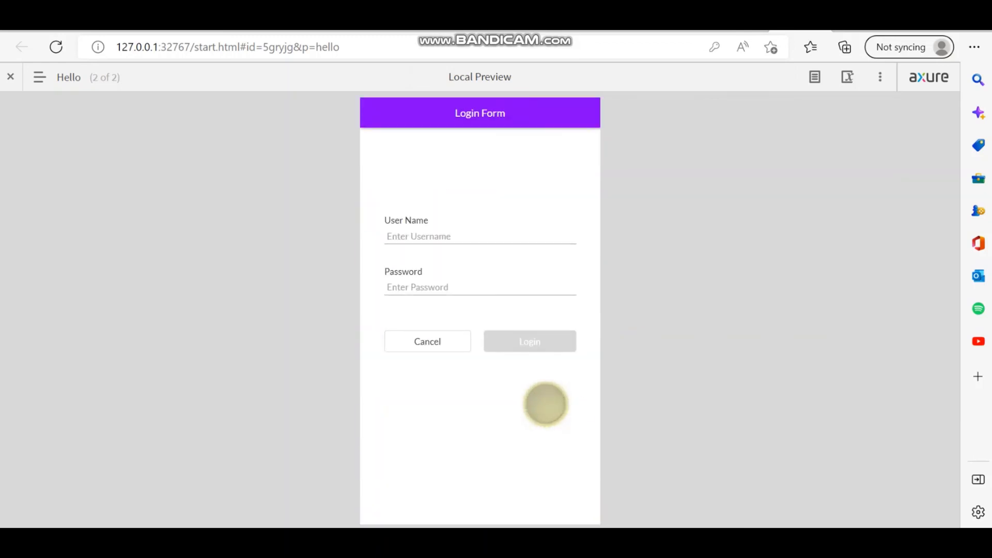
pyautogui.click(491, 228)
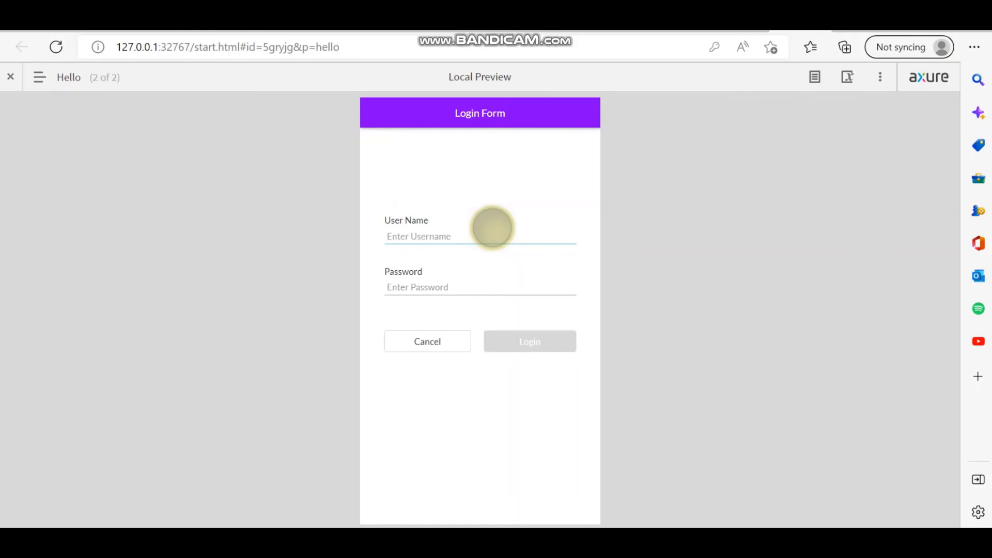
pyautogui.press('BackSpace')
pyautogui.write('r')
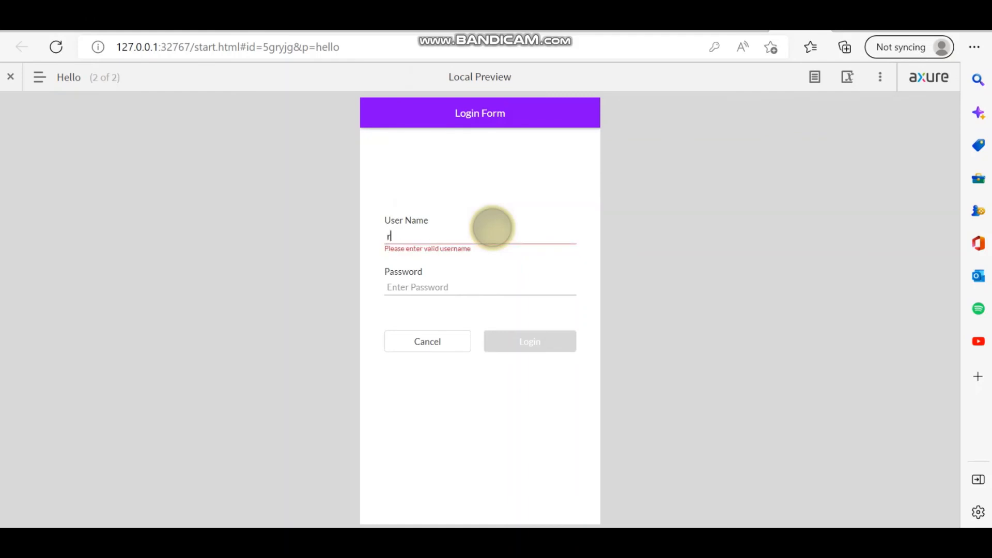
pyautogui.write('am')
pyautogui.press('BackSpace')
pyautogui.write('R')
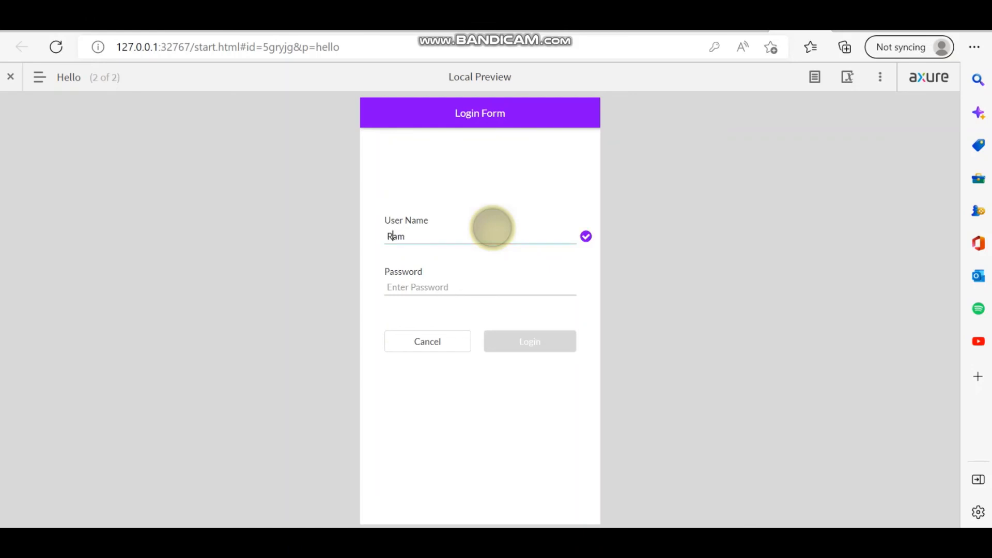
pyautogui.click(433, 281)
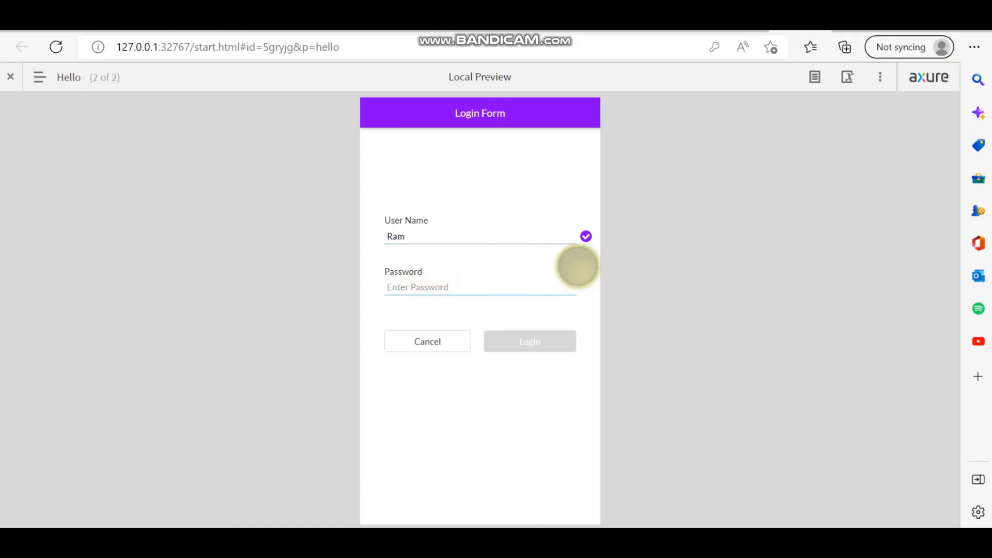
pyautogui.write('1')
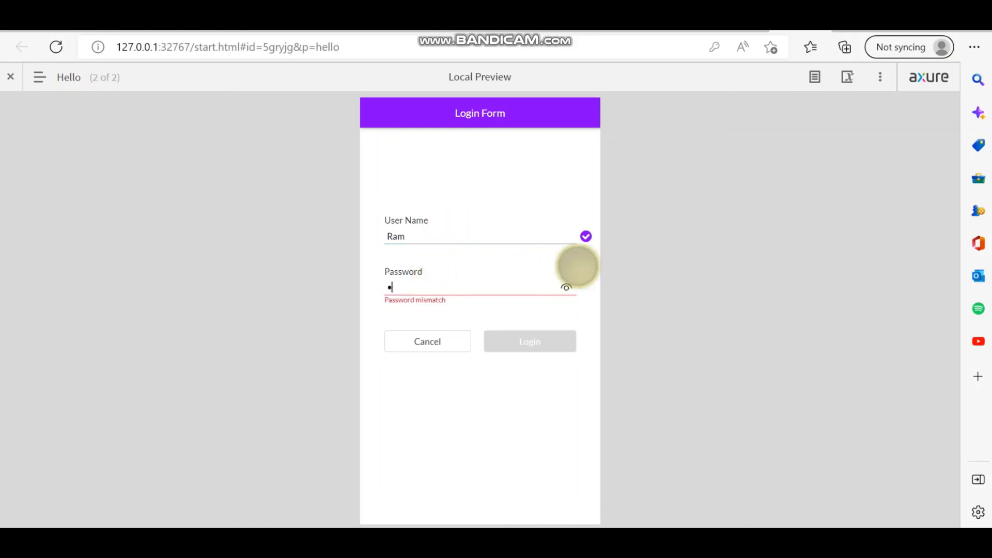
pyautogui.write('234')
pyautogui.write('6')
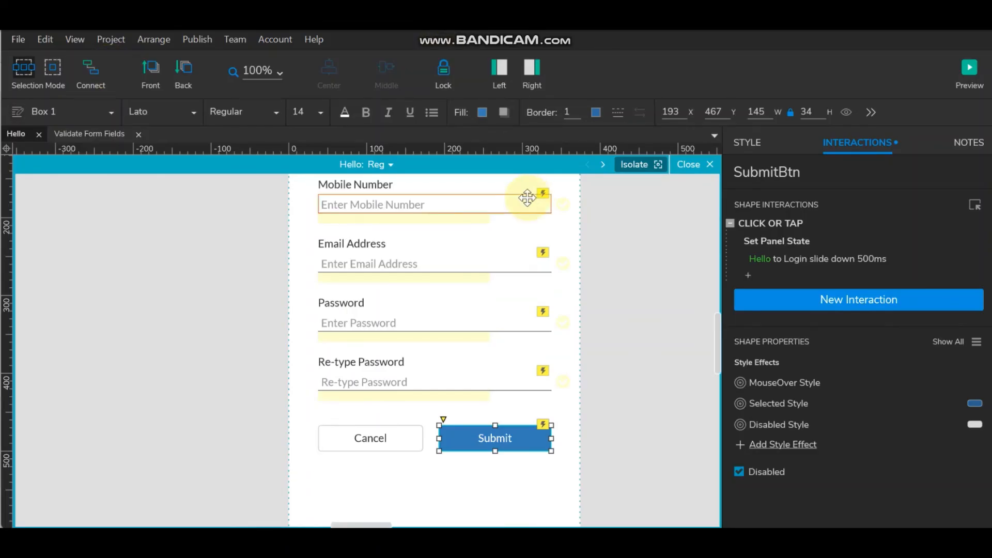
# - Duplicate the Hello panel's Reg state into a new state named Profile
pyautogui.click(388, 164)
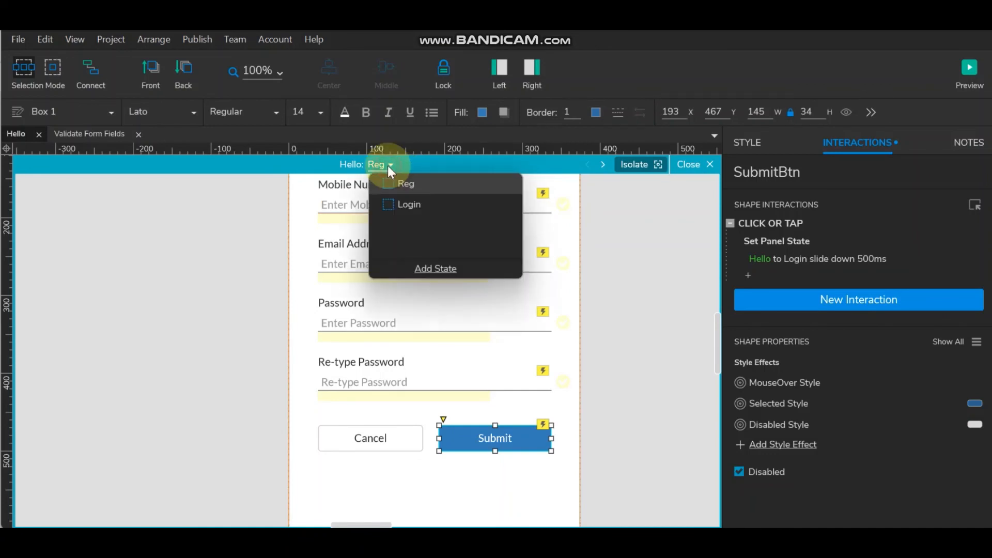
pyautogui.click(408, 204)
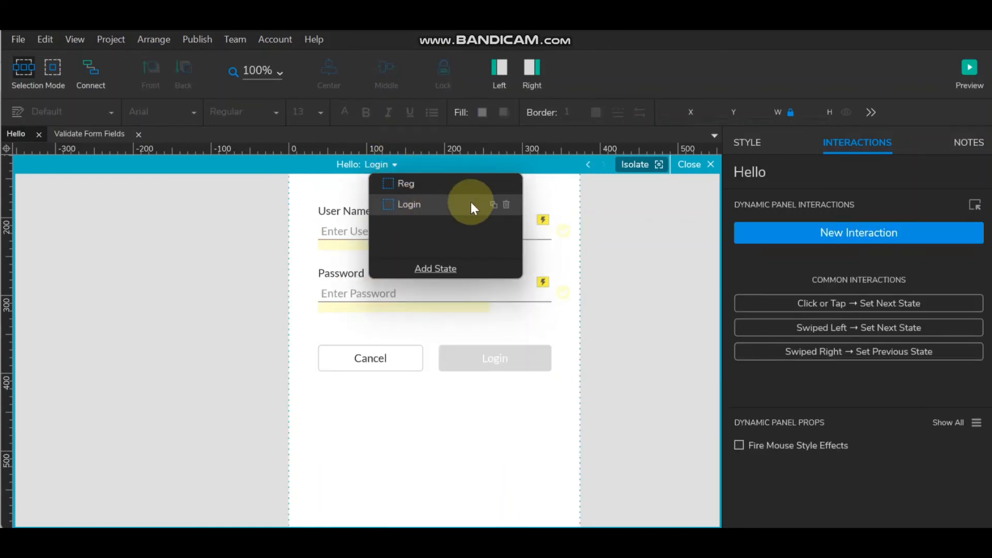
pyautogui.click(408, 185)
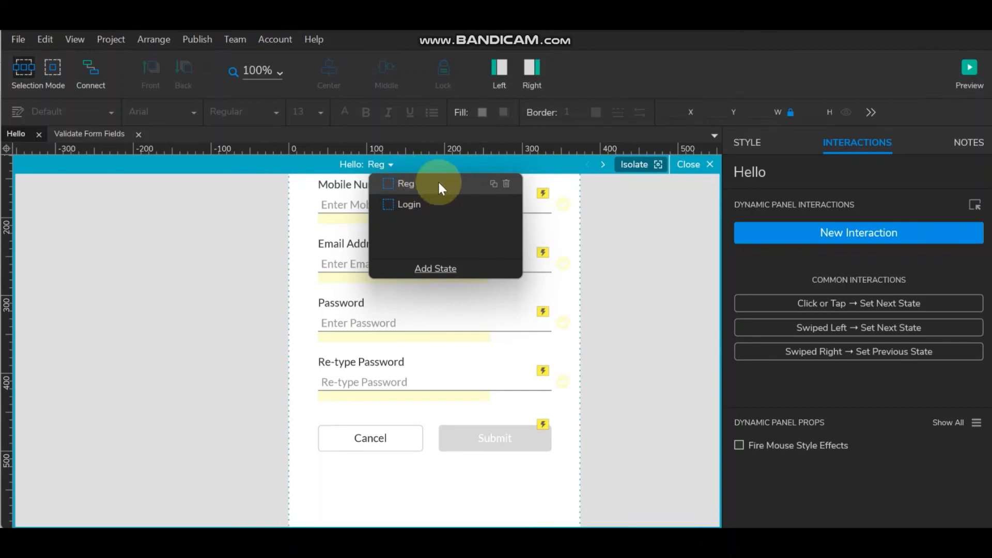
pyautogui.click(494, 184)
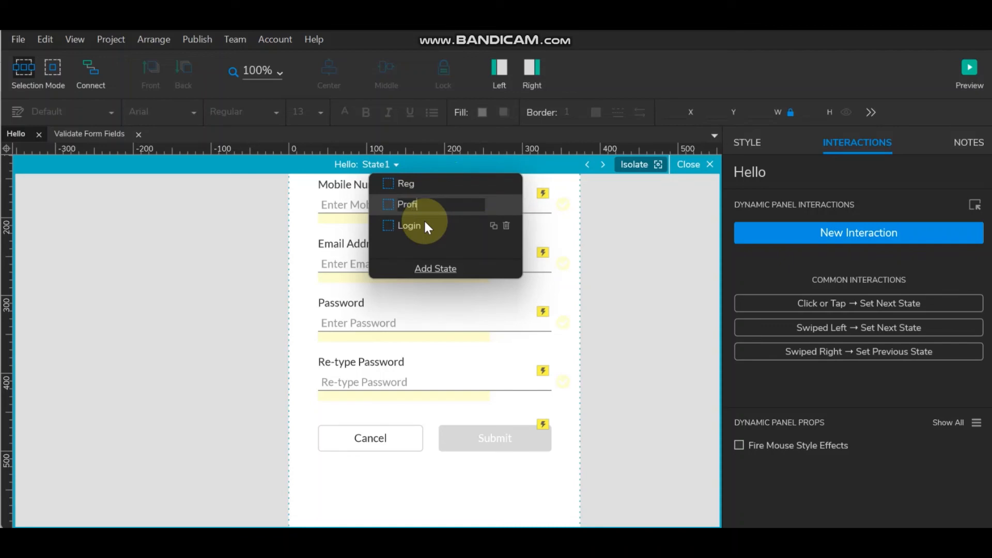
pyautogui.click(387, 203)
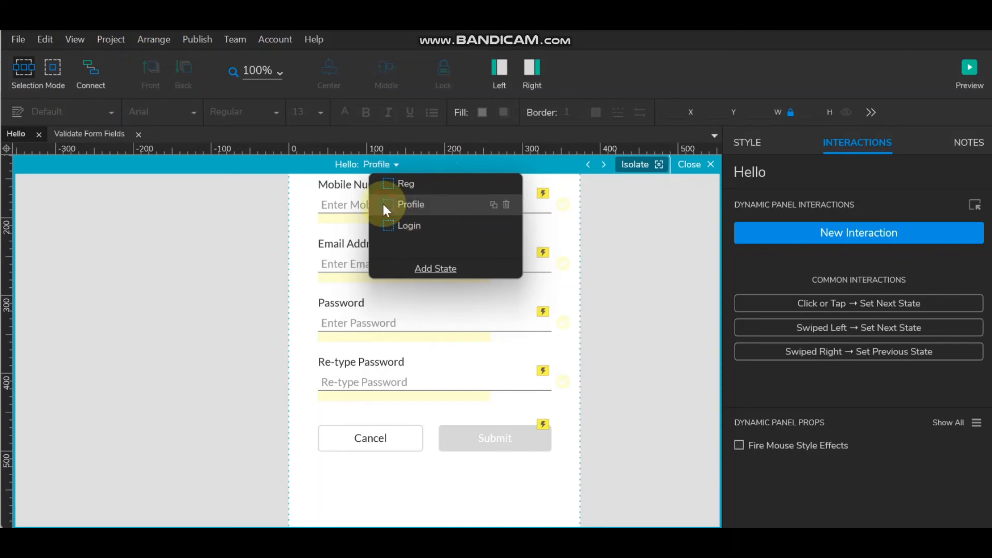
pyautogui.scroll(3, 573, 326)
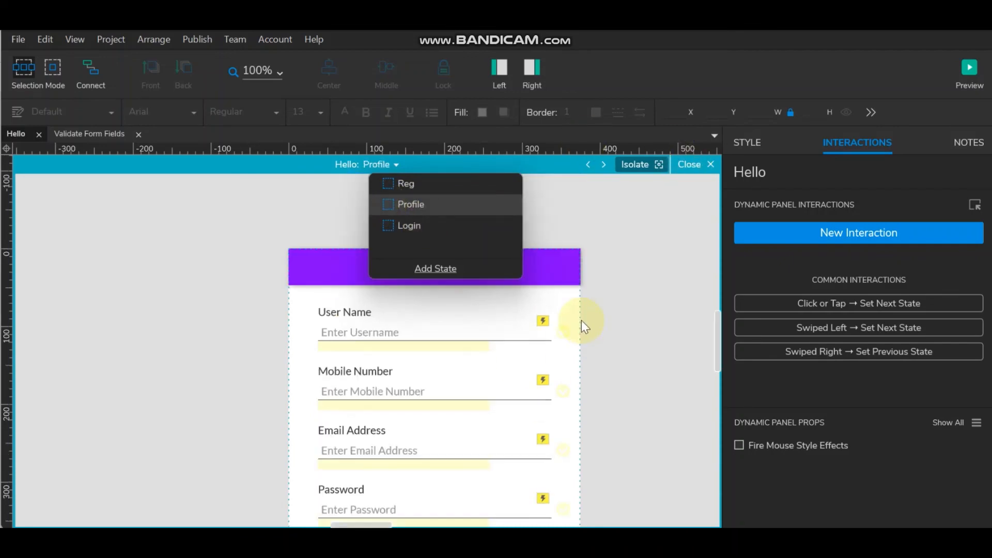
pyautogui.click(668, 335)
# - In the Profile state, marquee-select all form fields and buttons below the header
pyautogui.click(436, 265)
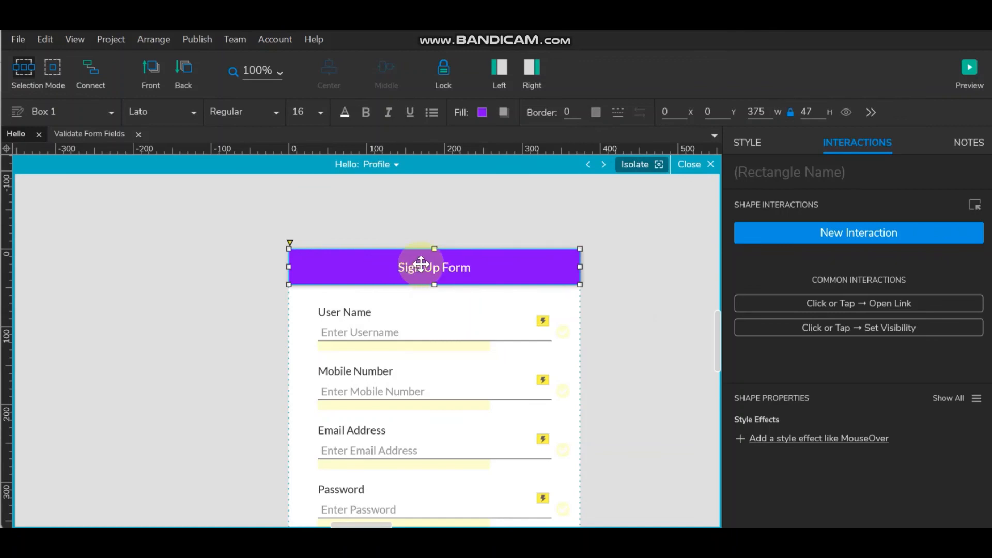
pyautogui.scroll(-3, 421, 265)
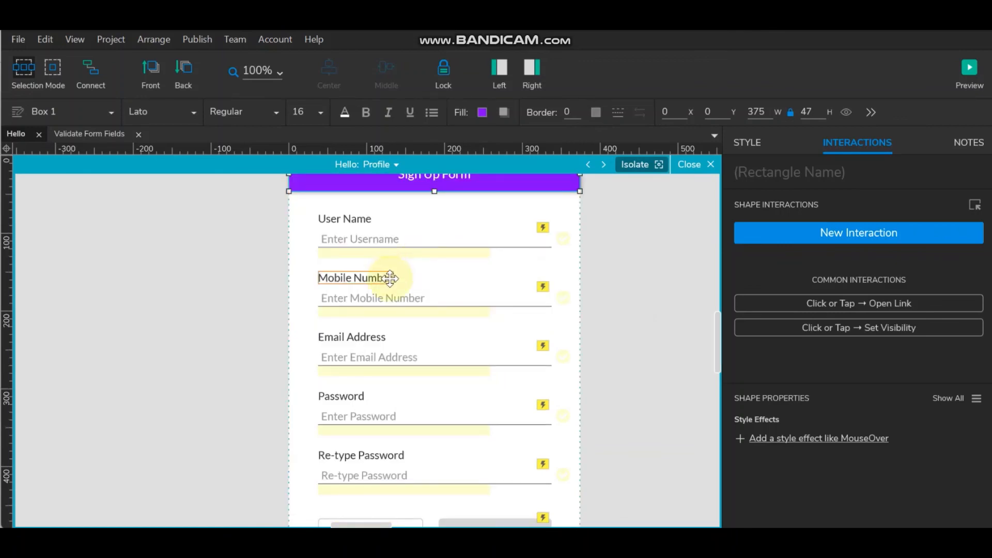
pyautogui.scroll(3, 394, 279)
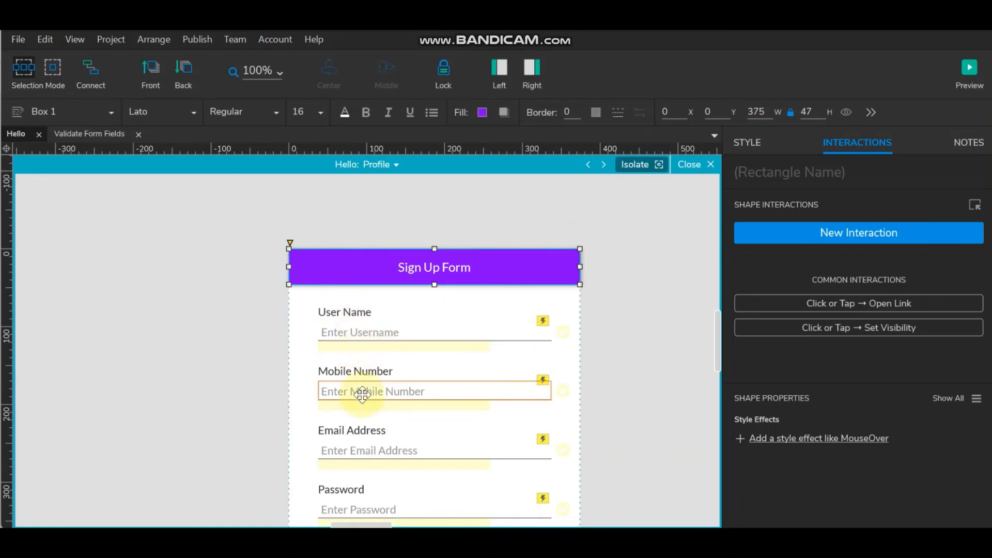
pyautogui.scroll(-3, 442, 398)
pyautogui.scroll(-3, 443, 400)
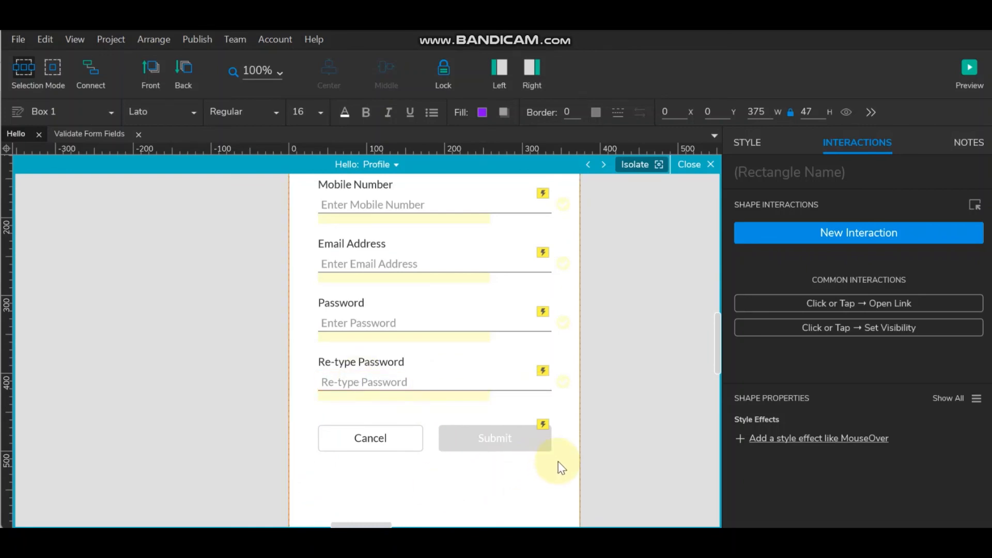
pyautogui.moveTo(568, 460); pyautogui.dragTo(319, 312)
pyautogui.scroll(4, 321, 321)
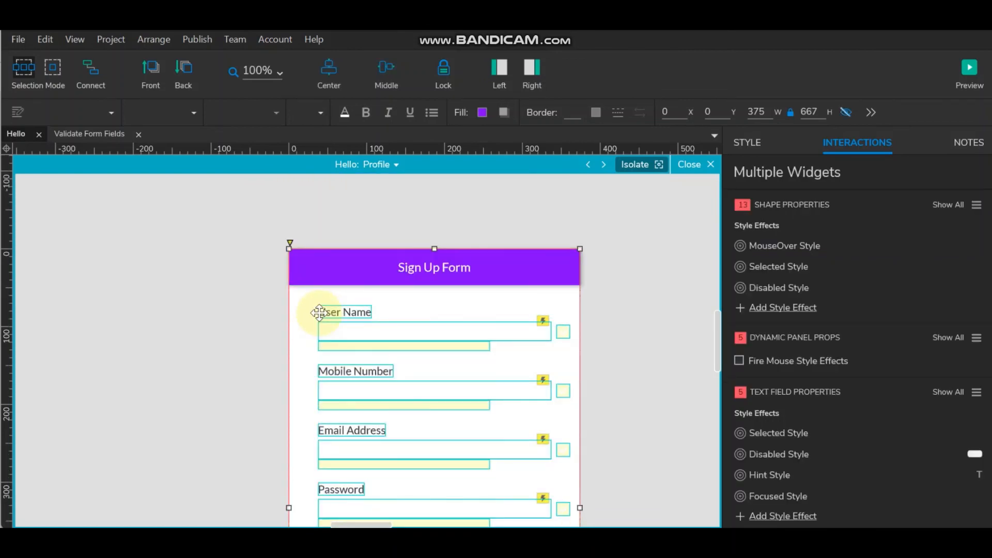
# - Remove the copied form fields and retitle the purple header 'Profile'
pyautogui.click(319, 312)
pyautogui.click(443, 268)
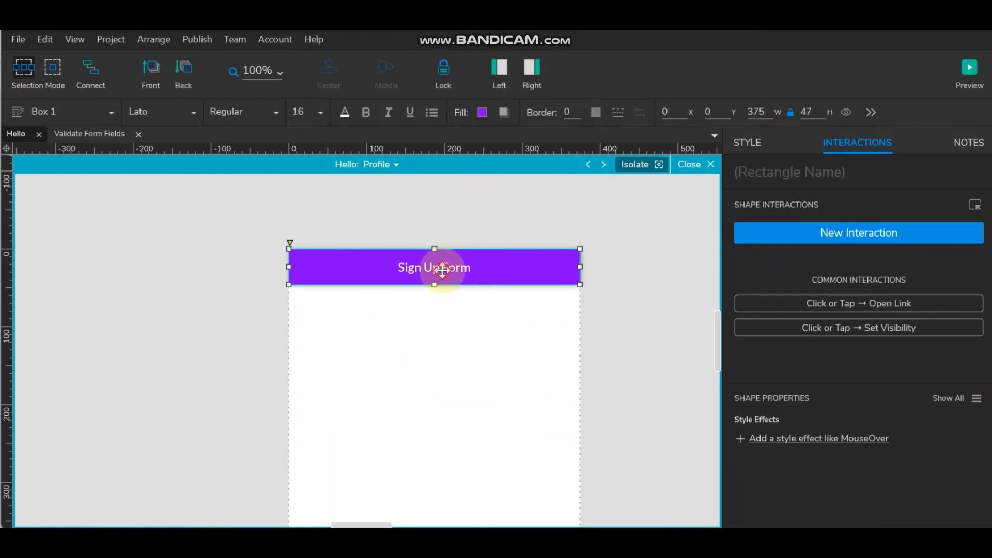
pyautogui.doubleClick(443, 268)
pyautogui.write('P')
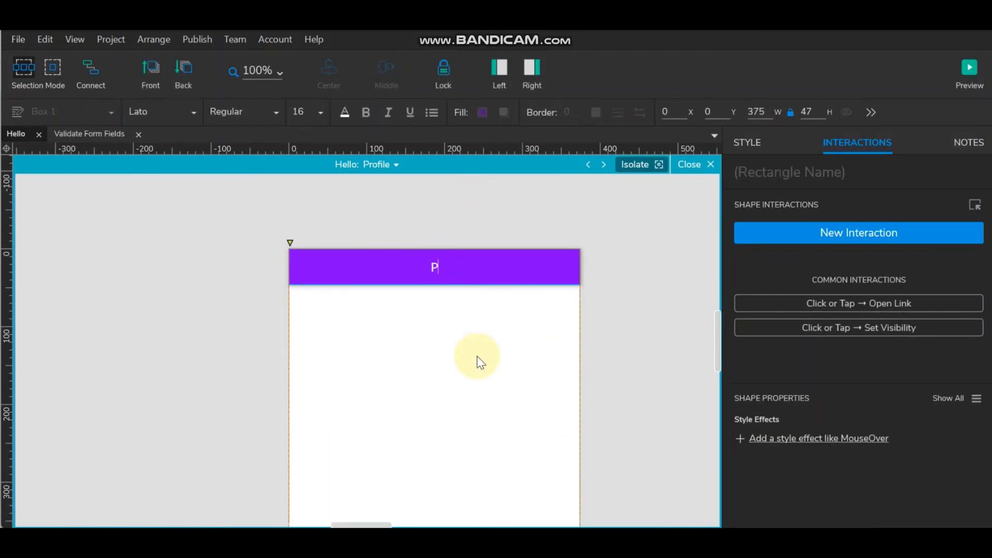
pyautogui.write('rofile')
pyautogui.click(628, 327)
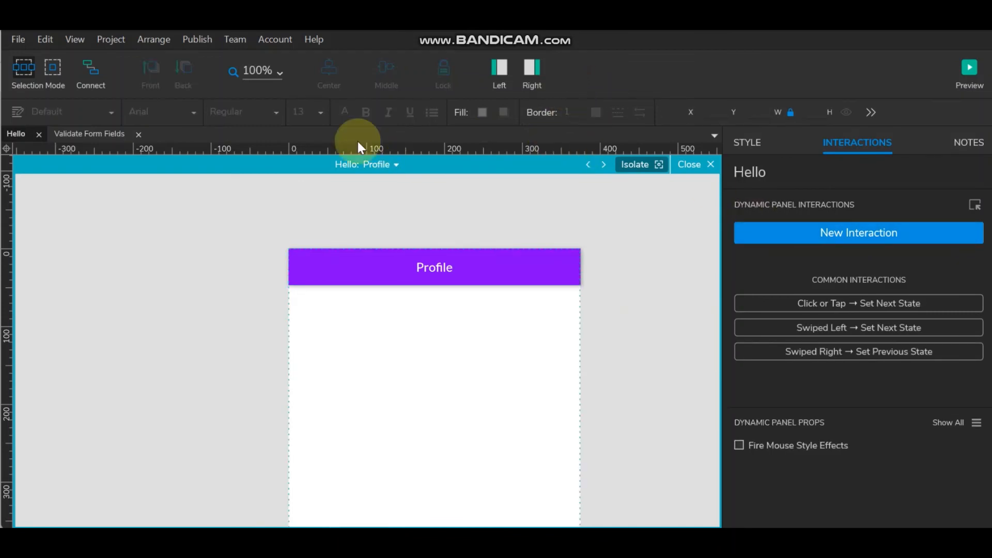
pyautogui.click(503, 67)
# - Search the Icons library for 'user' and place User Circle O below the header
pyautogui.click(530, 71)
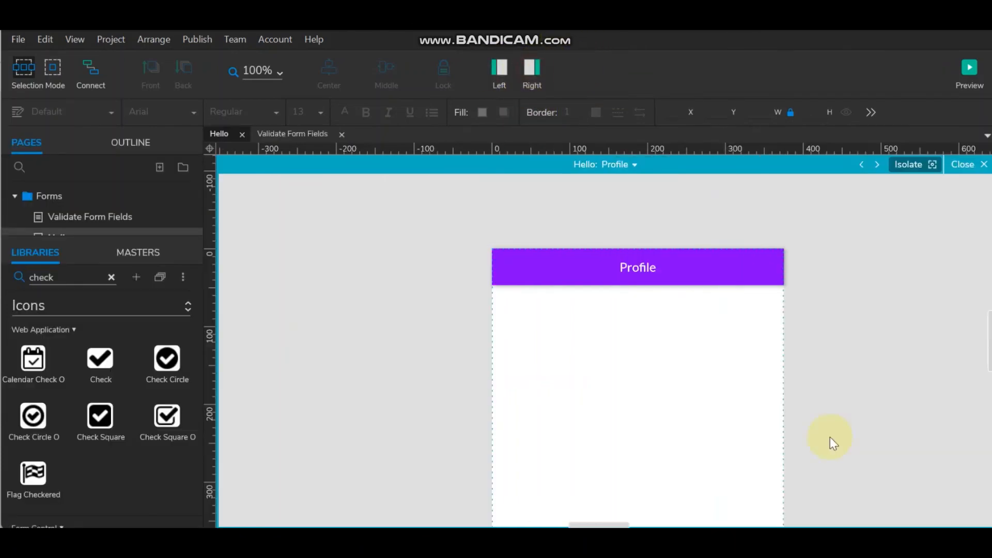
pyautogui.moveTo(599, 523); pyautogui.dragTo(608, 523)
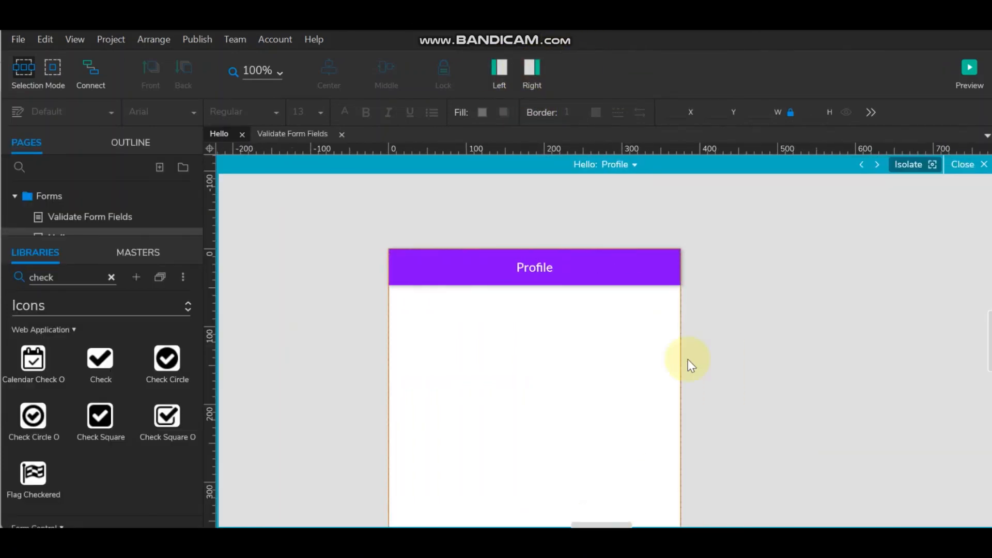
pyautogui.click(112, 277)
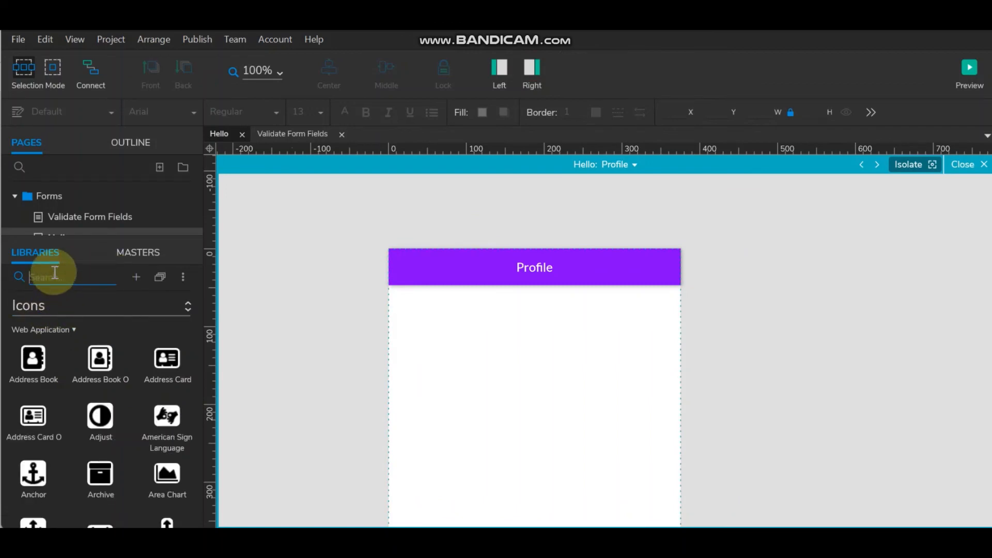
pyautogui.write('user')
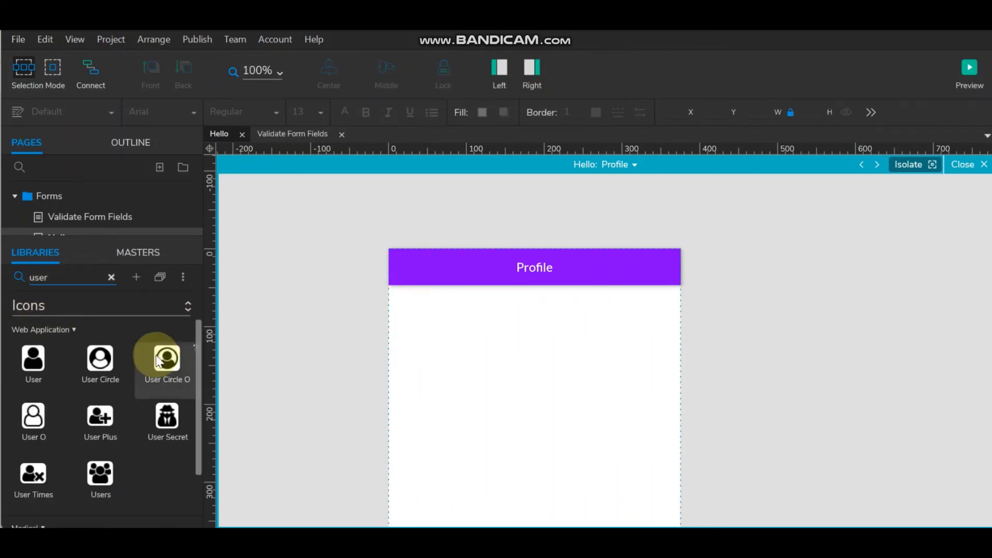
pyautogui.moveTo(158, 360); pyautogui.dragTo(417, 314)
# - Fill the icon with the header's purple, then shrink it to 27×27 and centre it
pyautogui.click(482, 112)
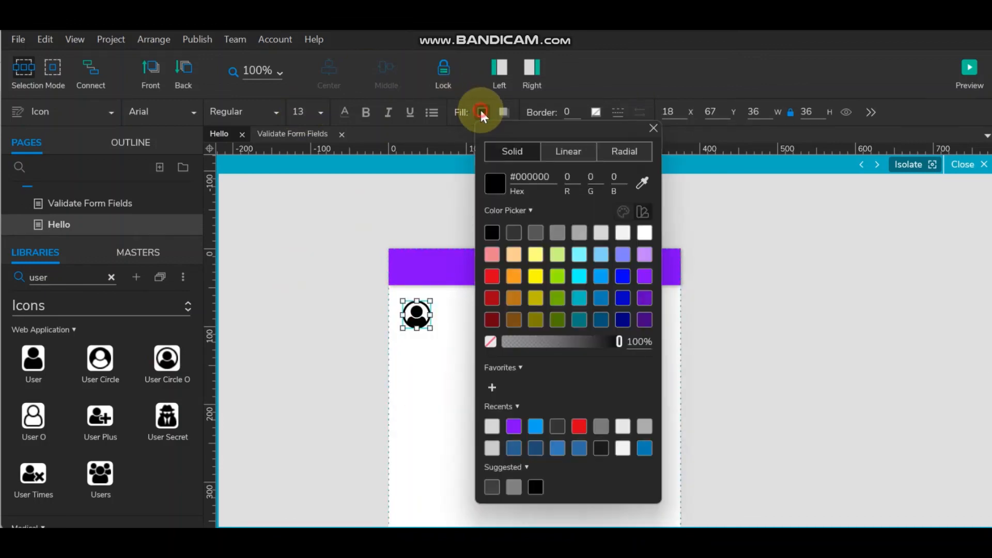
pyautogui.click(599, 233)
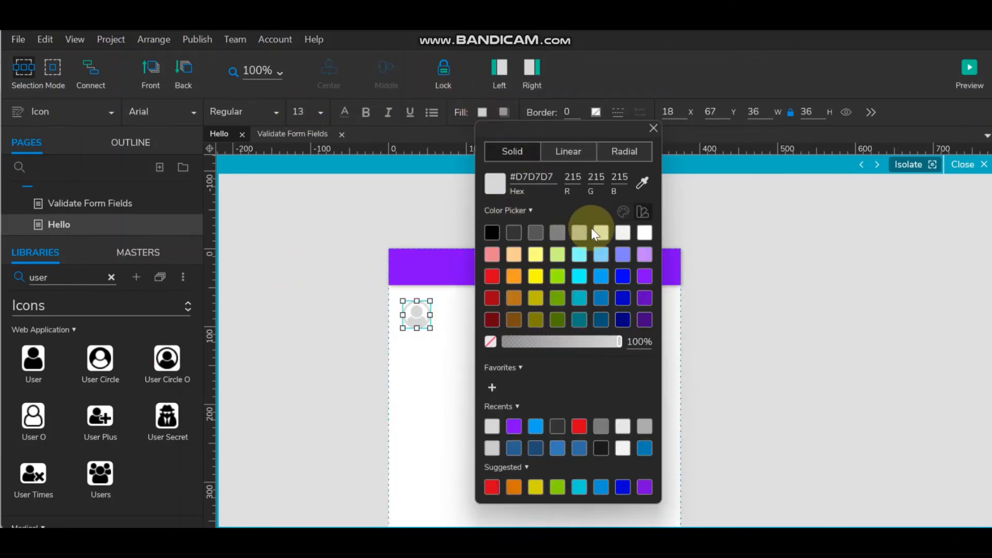
pyautogui.click(641, 182)
pyautogui.click(438, 261)
pyautogui.click(296, 206)
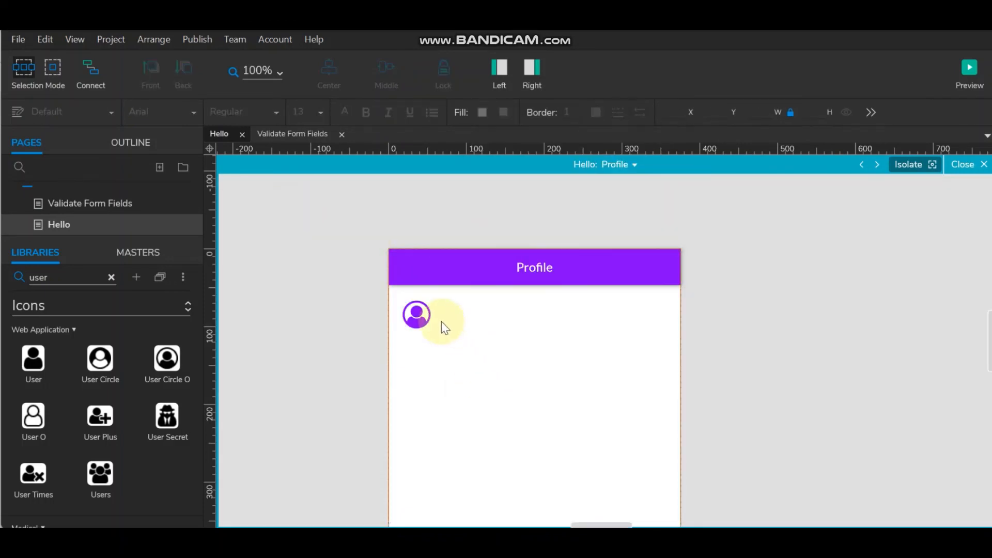
pyautogui.click(425, 320)
pyautogui.moveTo(402, 299); pyautogui.dragTo(538, 311)
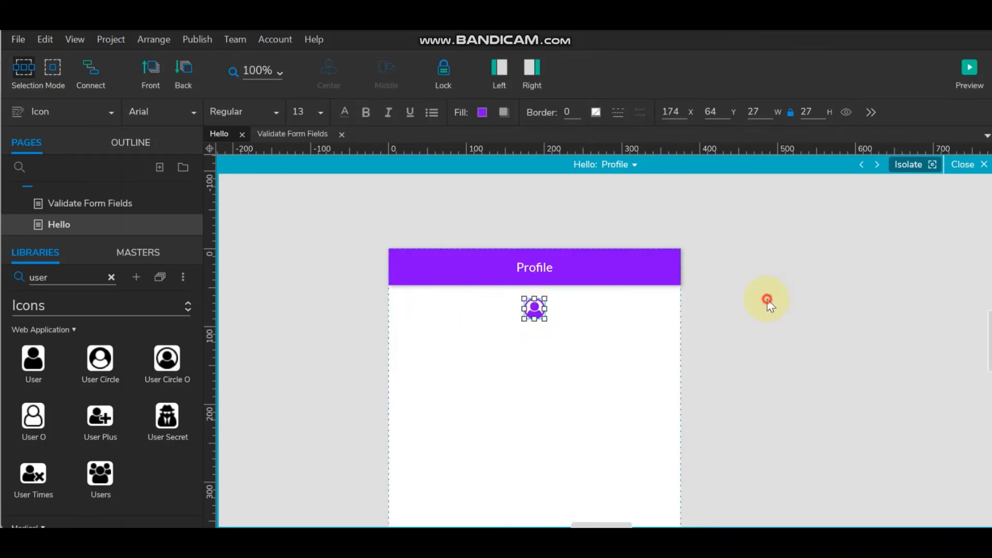
pyautogui.click(764, 299)
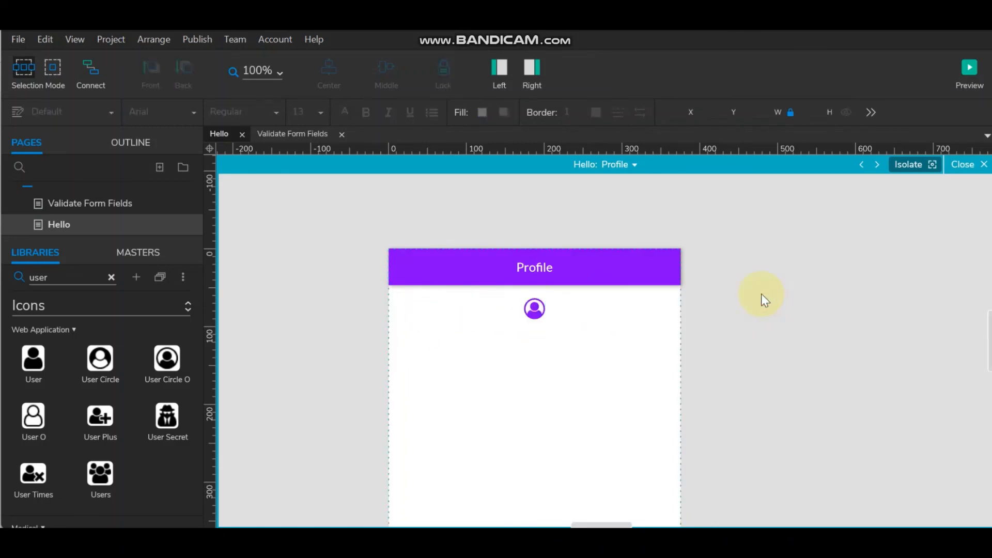
# - Place a Default-library box below the profile icon, resize it to 36 high, and label it Hello
pyautogui.click(111, 277)
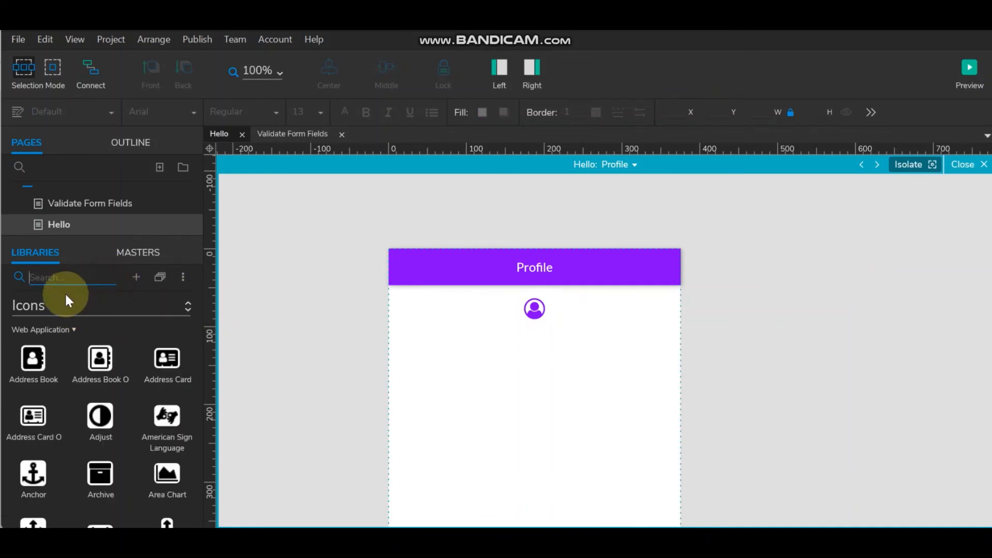
pyautogui.click(57, 305)
pyautogui.click(42, 353)
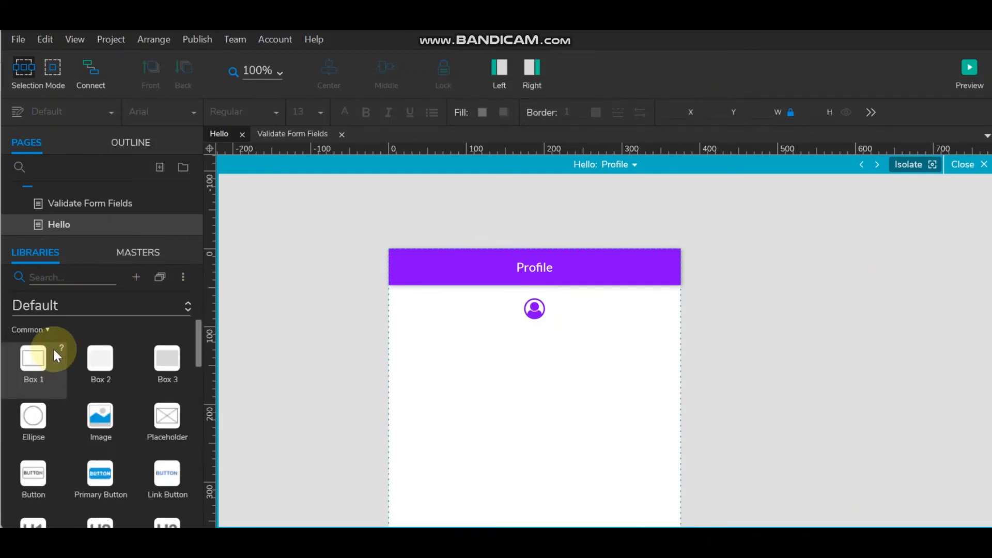
pyautogui.moveTo(26, 362); pyautogui.dragTo(405, 333)
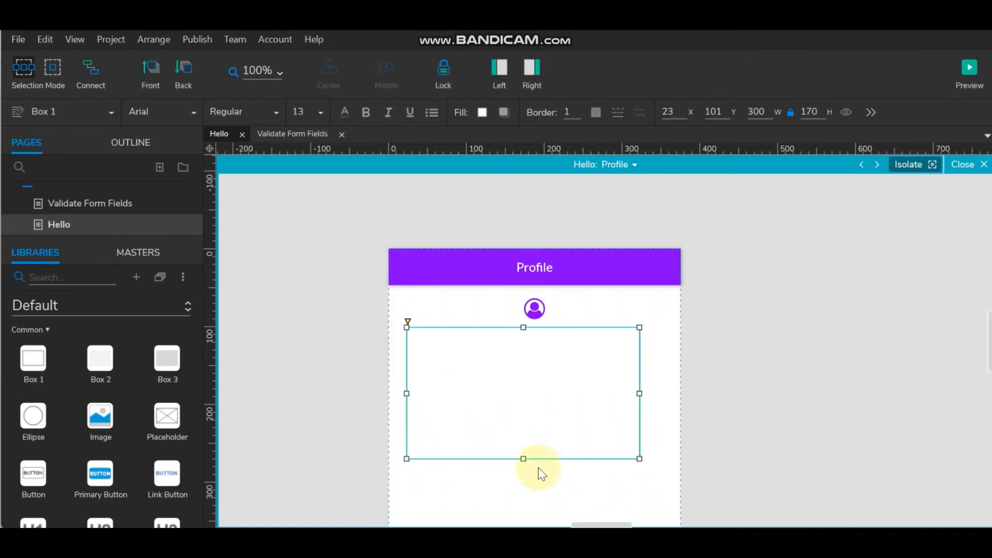
pyautogui.moveTo(525, 458); pyautogui.dragTo(520, 356)
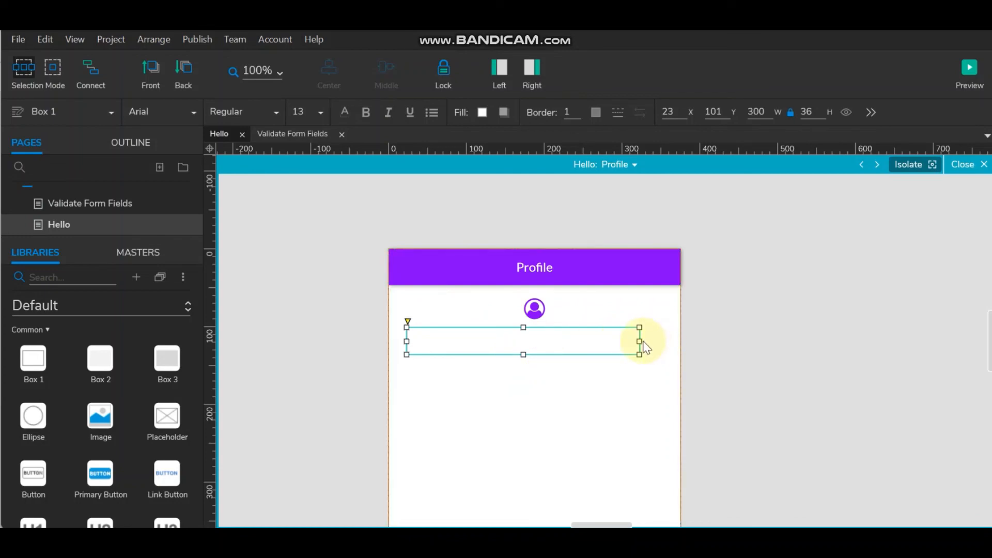
pyautogui.moveTo(643, 345); pyautogui.dragTo(670, 338)
pyautogui.moveTo(406, 341); pyautogui.dragTo(622, 342)
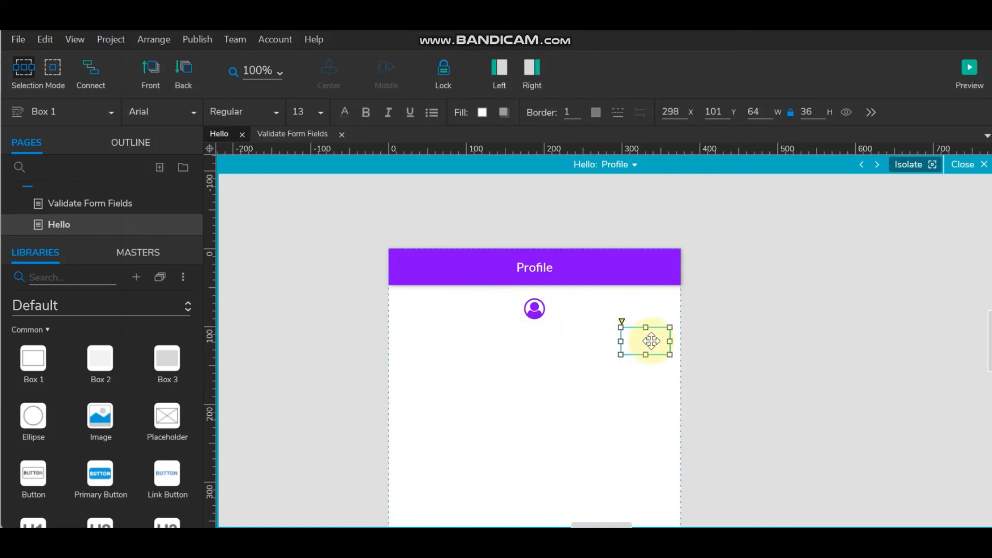
pyautogui.doubleClick(645, 340)
pyautogui.write('Hello')
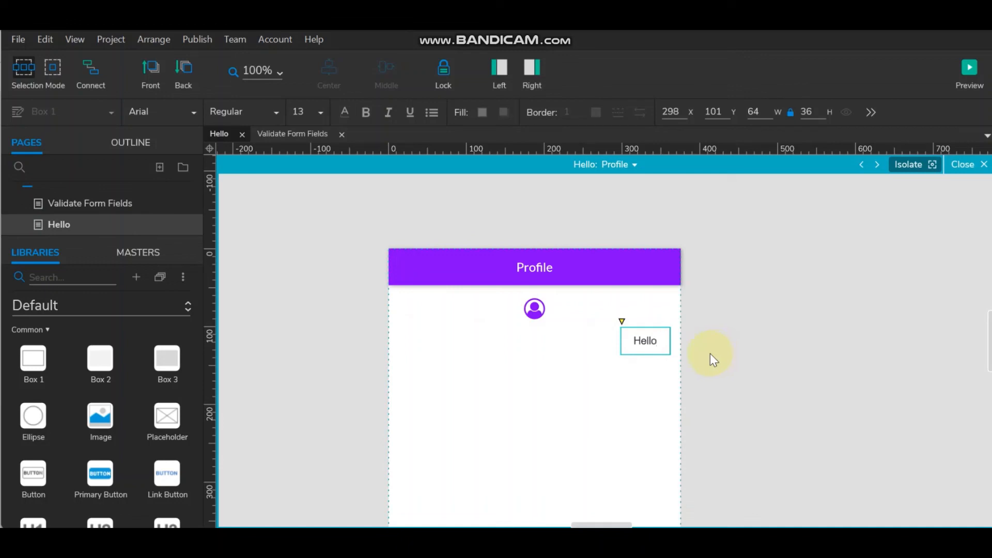
pyautogui.click(708, 353)
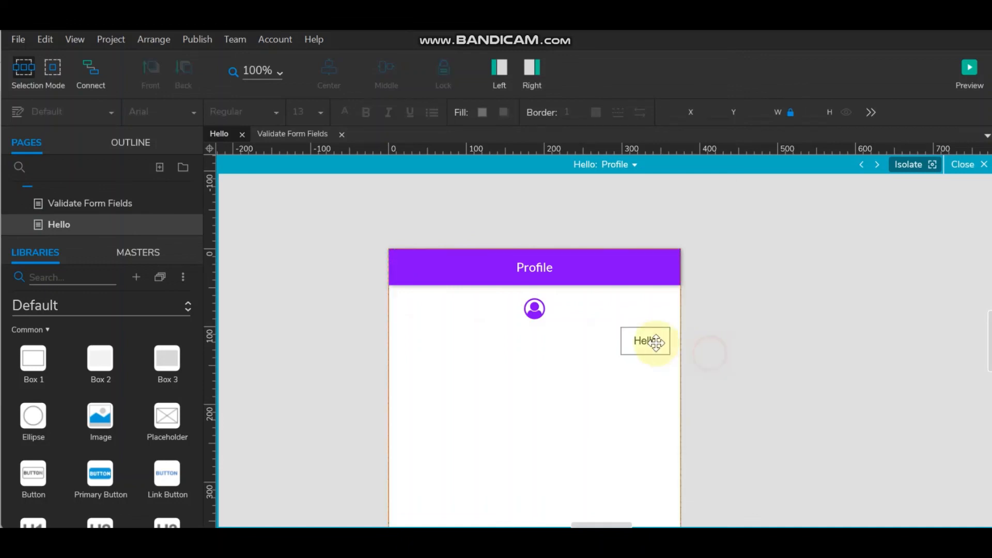
# - Move the Hello label to the left edge, left-align its text and set its border to 0
pyautogui.click(646, 340)
pyautogui.moveTo(645, 340); pyautogui.dragTo(425, 346)
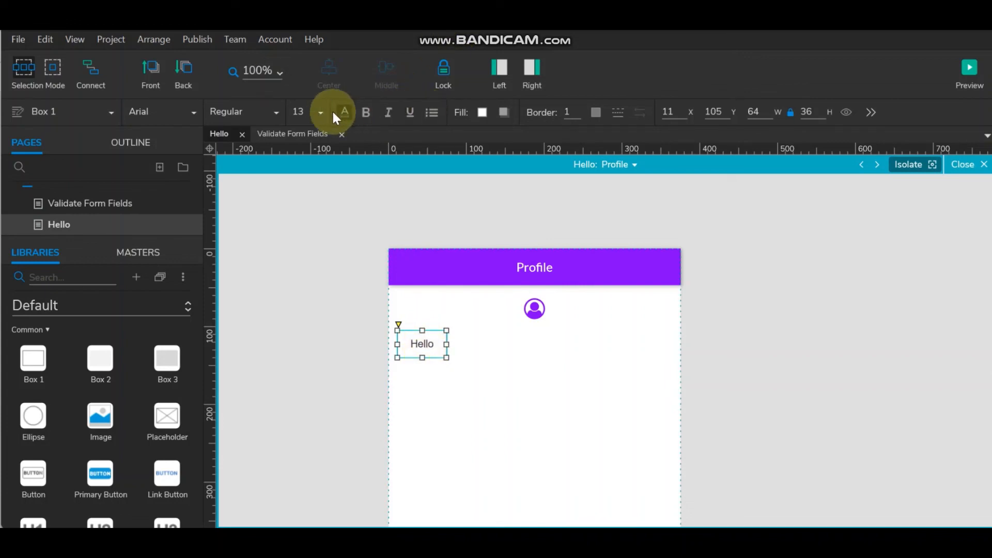
pyautogui.click(542, 67)
pyautogui.scroll(-5, 805, 470)
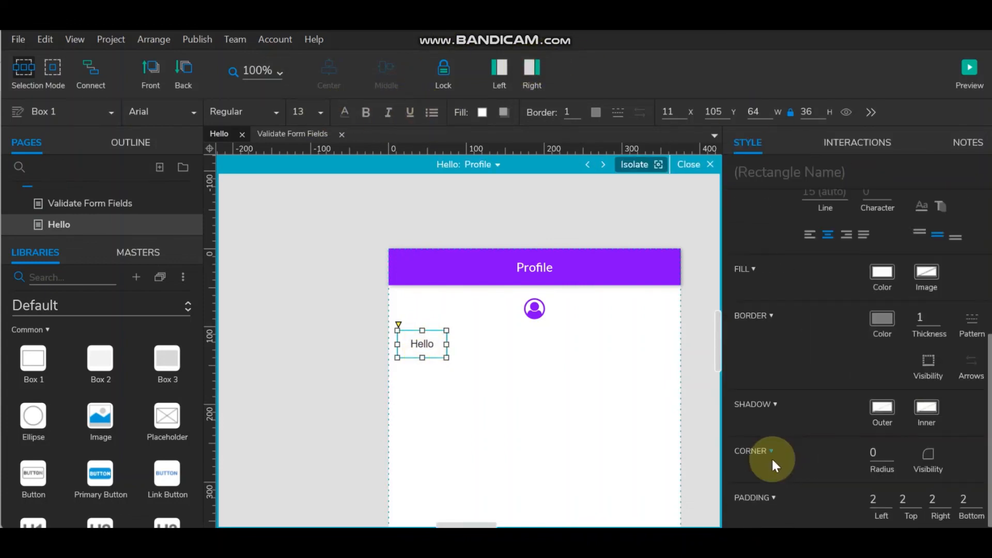
pyautogui.scroll(2, 847, 412)
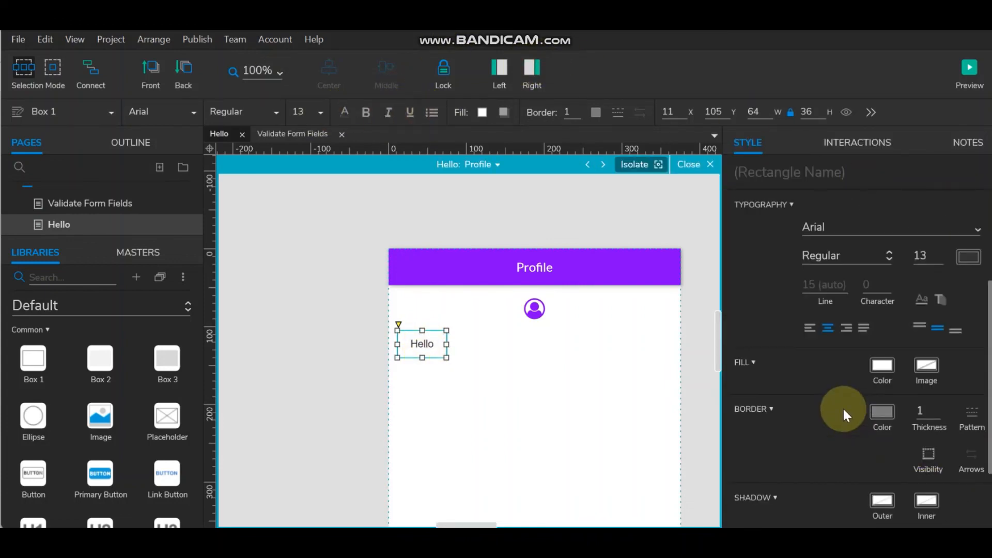
pyautogui.click(807, 331)
pyautogui.scroll(-2, 829, 479)
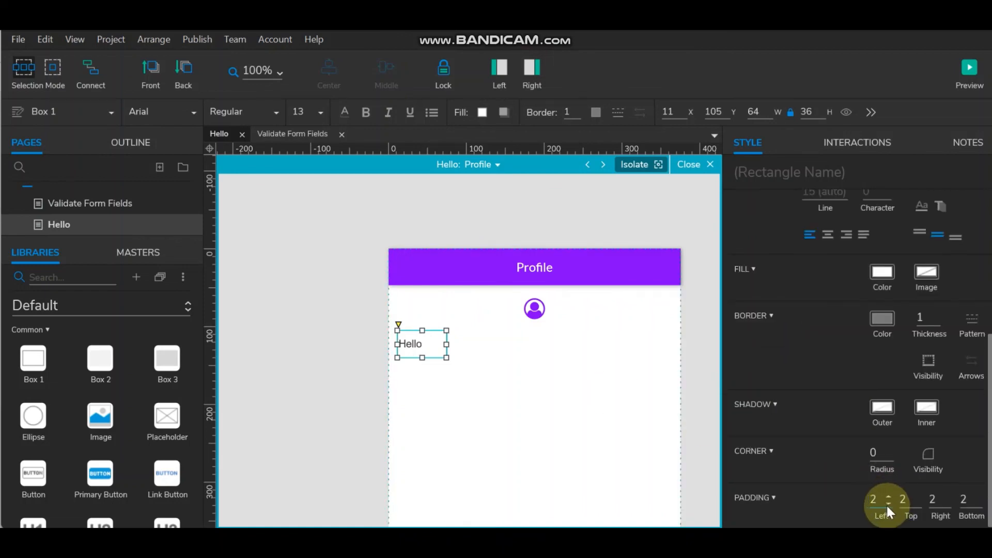
pyautogui.click(935, 322)
pyautogui.moveTo(448, 344)
pyautogui.mouseDown()
pyautogui.moveTo(423, 344)
pyautogui.moveTo(431, 344)
pyautogui.mouseUp()
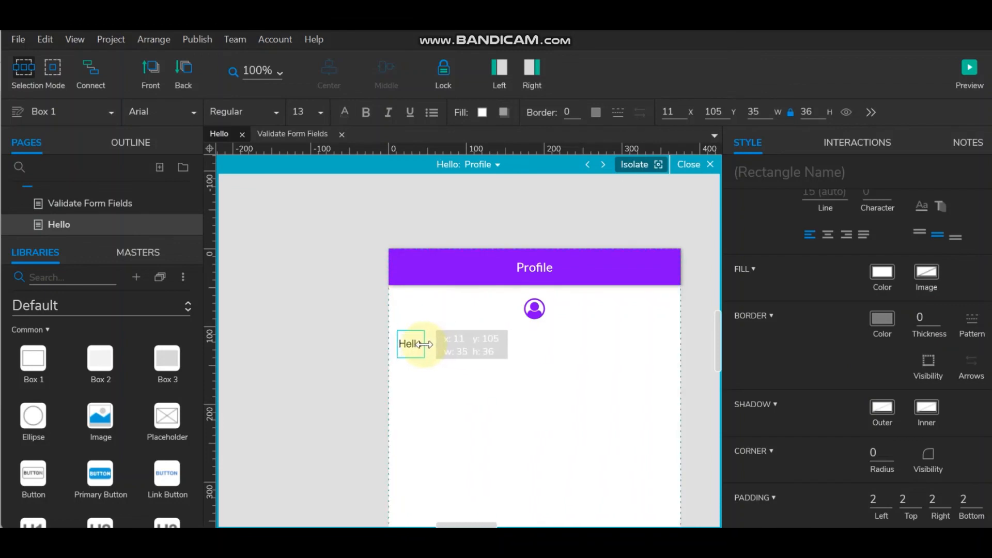
pyautogui.click(694, 355)
pyautogui.click(404, 344)
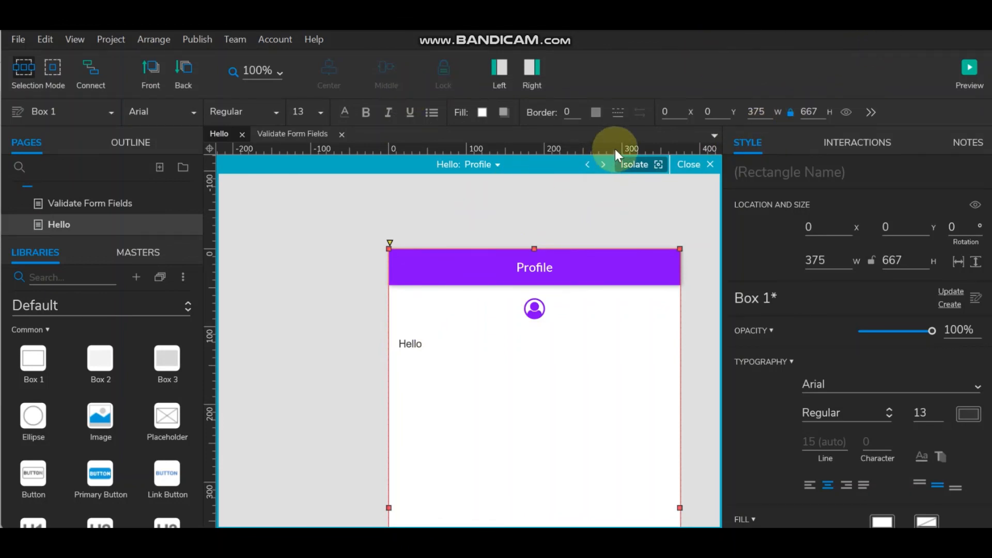
# - Add a thin 180-wide box beside the Hello label
pyautogui.moveTo(32, 361); pyautogui.dragTo(428, 344)
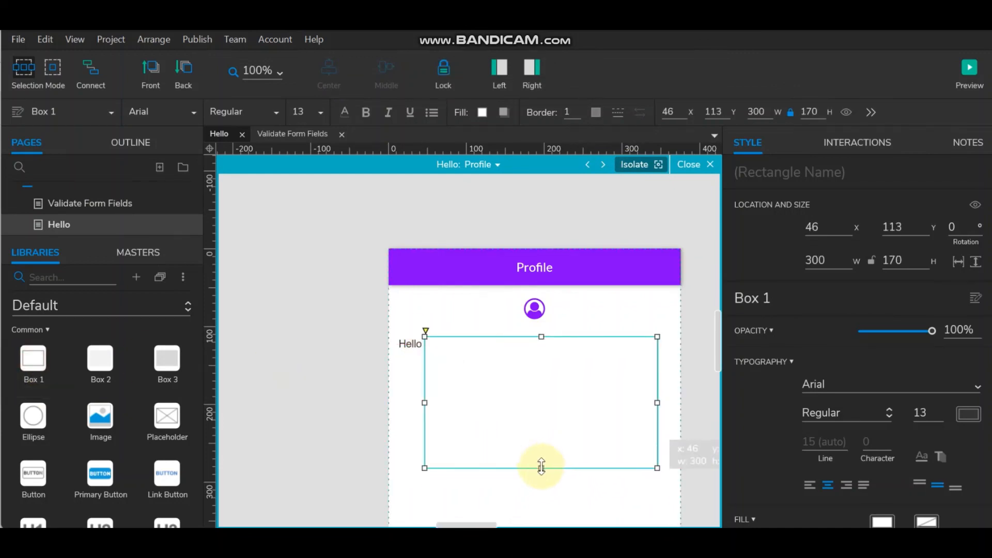
pyautogui.moveTo(538, 465); pyautogui.dragTo(528, 351)
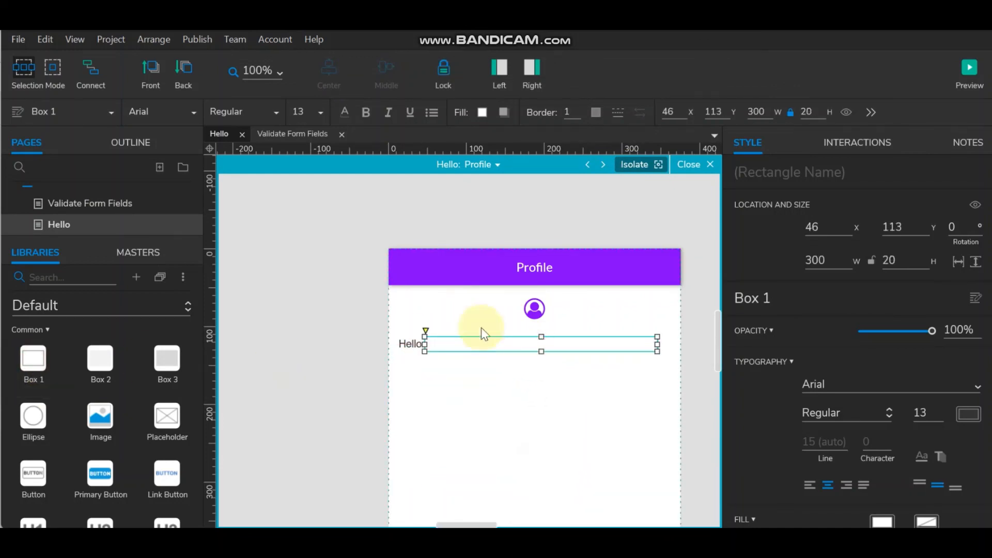
pyautogui.click(274, 353)
pyautogui.click(506, 343)
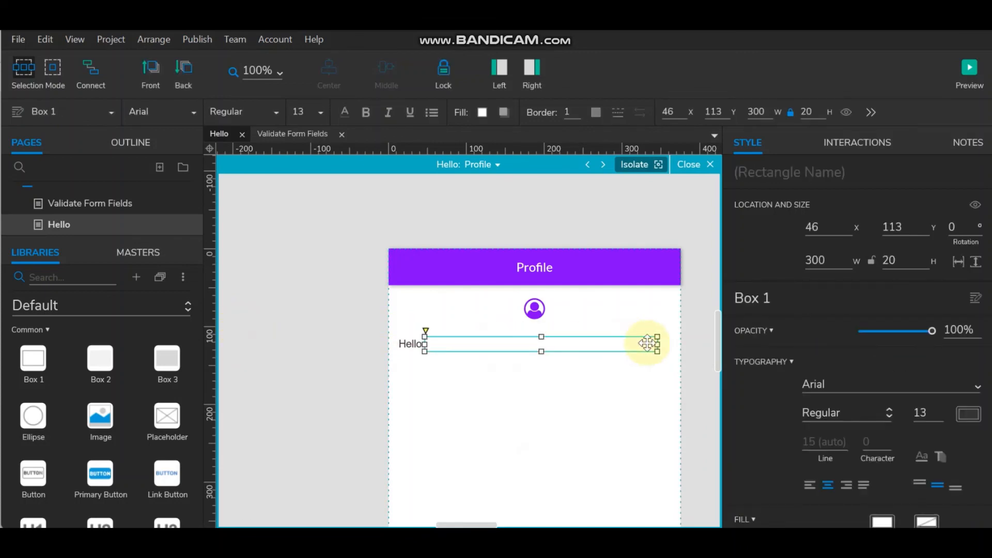
pyautogui.moveTo(653, 345); pyautogui.dragTo(564, 344)
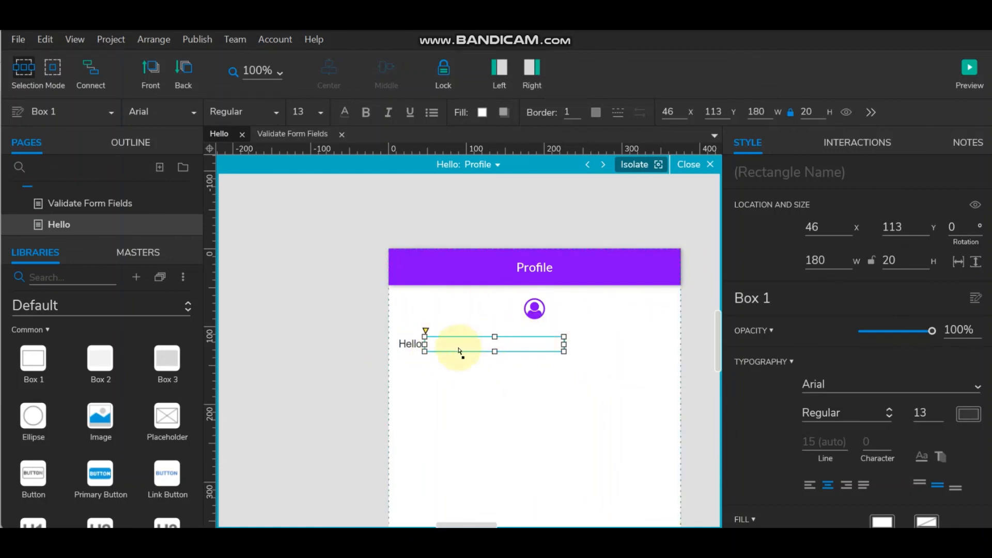
# - Copy the Hello label to the right of the box and change its text to Welcome!
pyautogui.moveTo(513, 345); pyautogui.dragTo(578, 346)
pyautogui.doubleClick(579, 346)
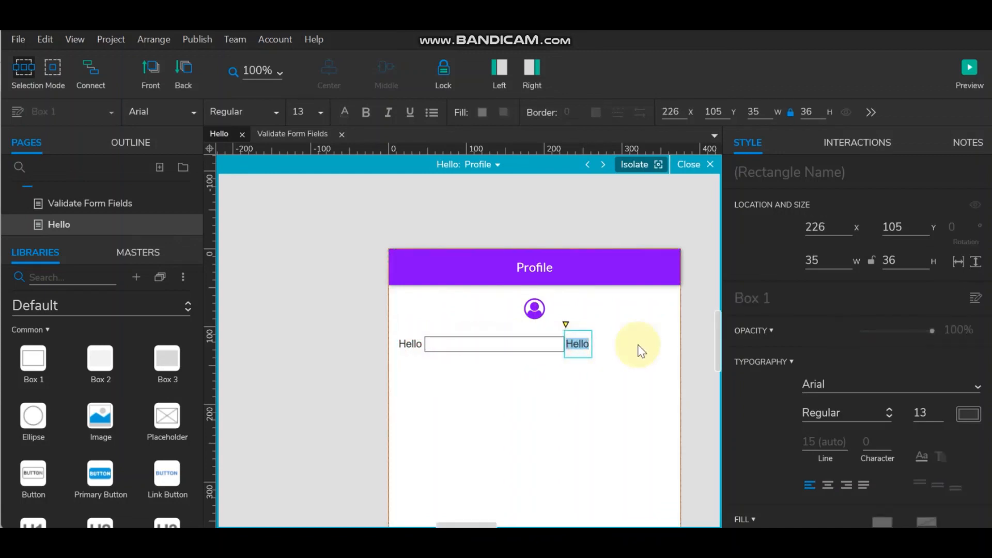
pyautogui.write('Welcome')
pyautogui.click(695, 351)
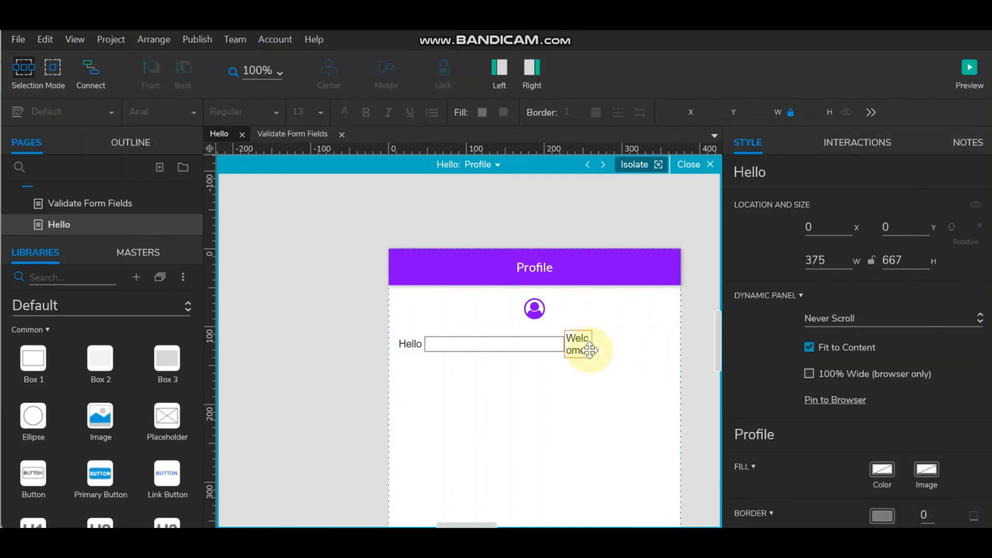
pyautogui.click(580, 347)
pyautogui.moveTo(596, 347); pyautogui.dragTo(639, 343)
pyautogui.doubleClick(620, 343)
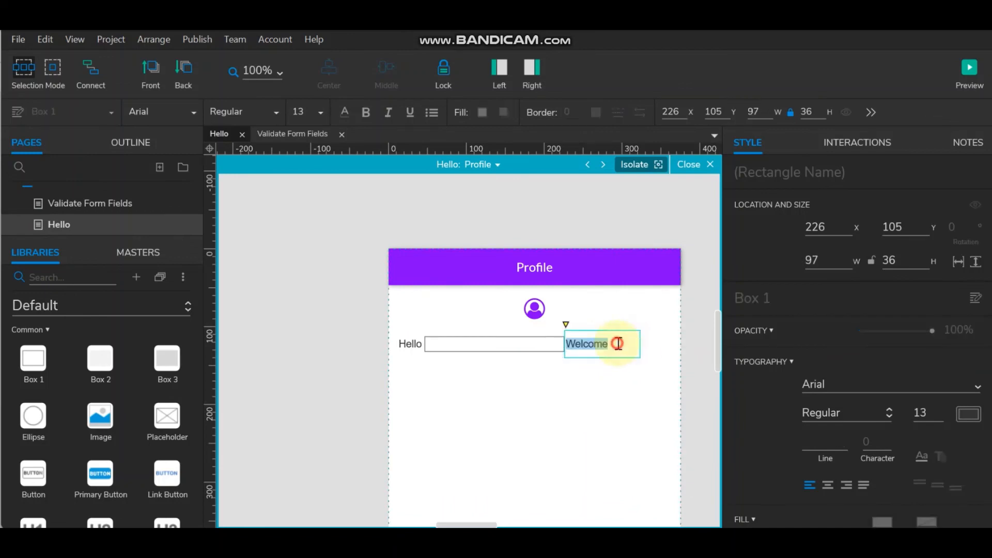
pyautogui.click(616, 344)
pyautogui.write('!')
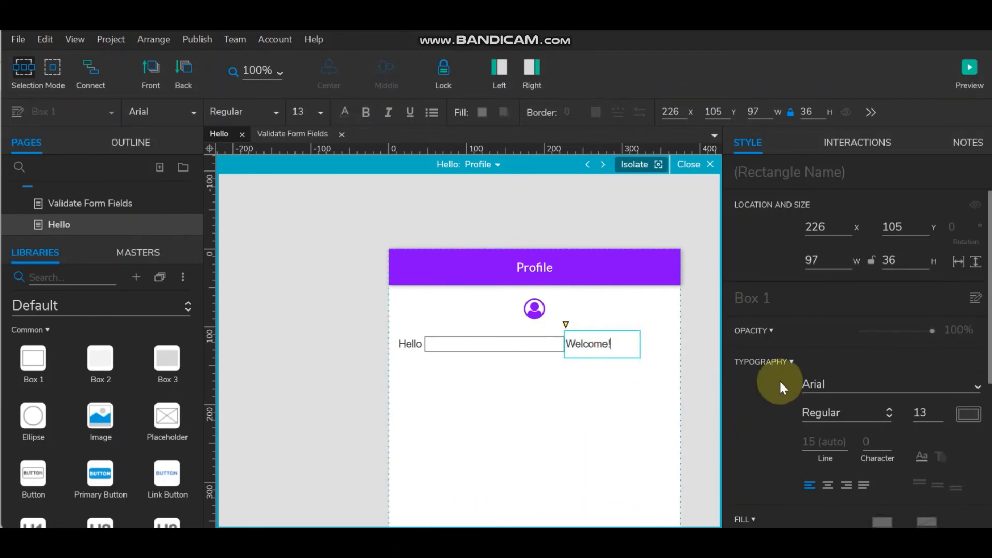
pyautogui.click(704, 376)
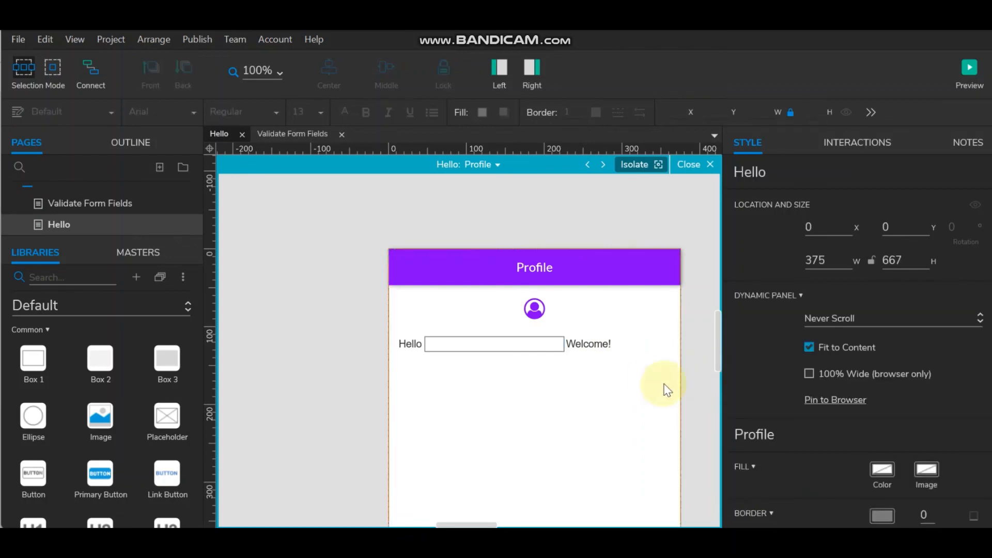
# - Nudge the Hello, box and Welcome! row to the right together
pyautogui.click(408, 343)
pyautogui.keyDown('shift'); pyautogui.click(486, 343); pyautogui.keyUp('shift')
pyautogui.keyDown('shift'); pyautogui.click(612, 344); pyautogui.keyUp('shift')
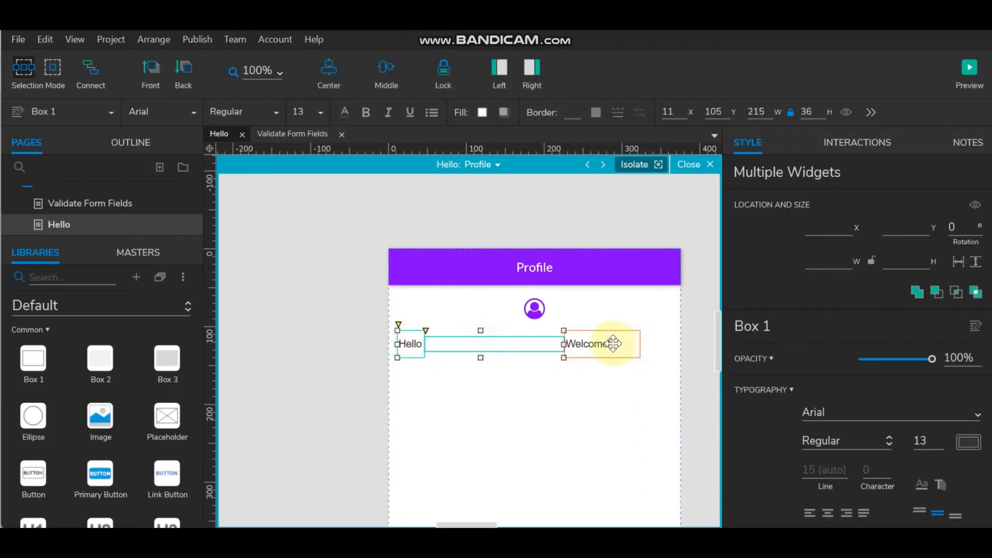
pyautogui.press('Right')
pyautogui.press('Right')
pyautogui.press('Right')
pyautogui.press('Right')
pyautogui.press('Right')
pyautogui.press('Right')
pyautogui.press('Right')
pyautogui.press('Right')
pyautogui.press('Right')
pyautogui.press('Right')
pyautogui.press('Right')
pyautogui.press('Right')
pyautogui.press('Right')
pyautogui.press('Right')
pyautogui.press('Right')
pyautogui.press('Right')
pyautogui.press('Right')
pyautogui.press('Right')
pyautogui.press('Right')
pyautogui.press('Right')
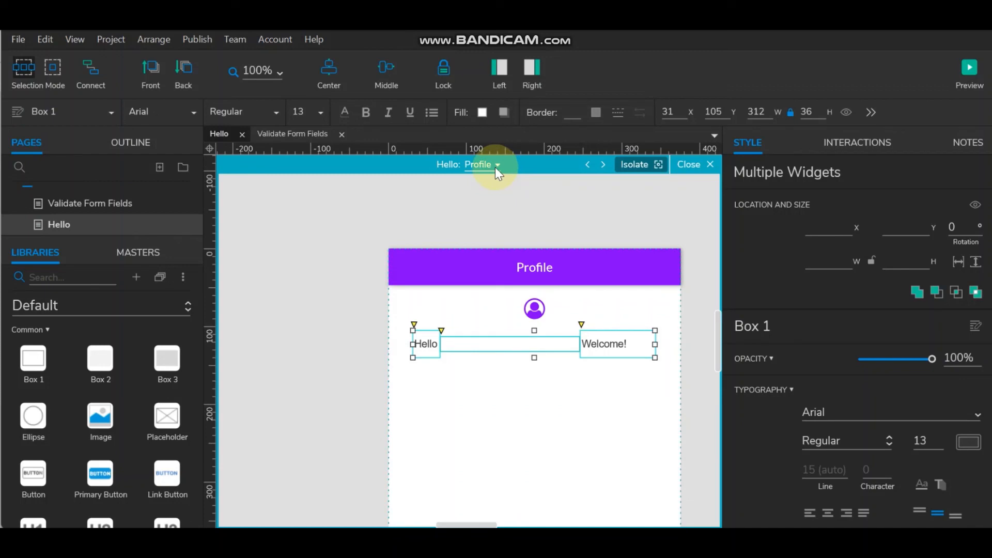
# - Name the box between Hello and Welcome! ProfileName
pyautogui.click(693, 344)
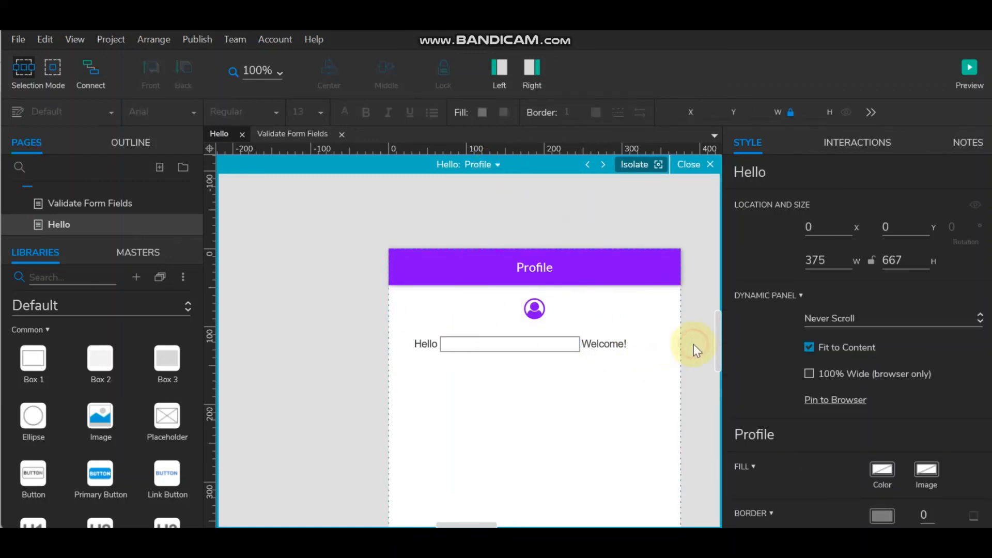
pyautogui.moveTo(602, 345); pyautogui.dragTo(604, 343)
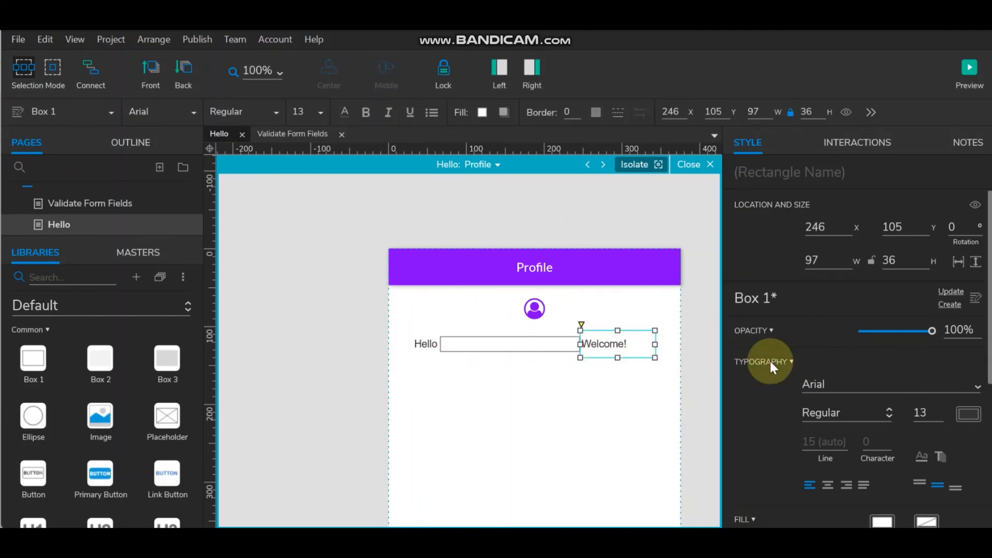
pyautogui.click(695, 366)
pyautogui.click(499, 337)
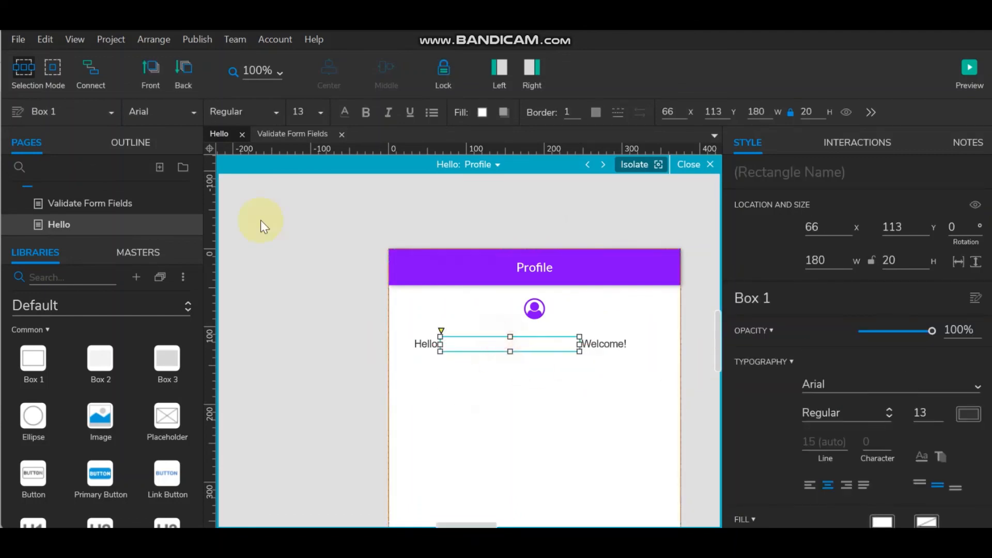
pyautogui.click(761, 178)
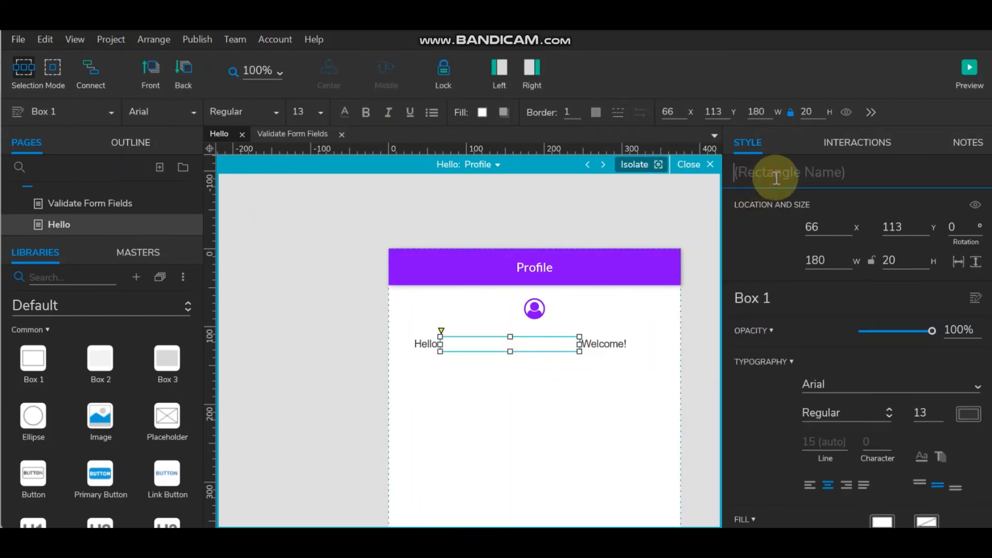
pyautogui.write('Name')
pyautogui.press('Home')
pyautogui.write('Profile')
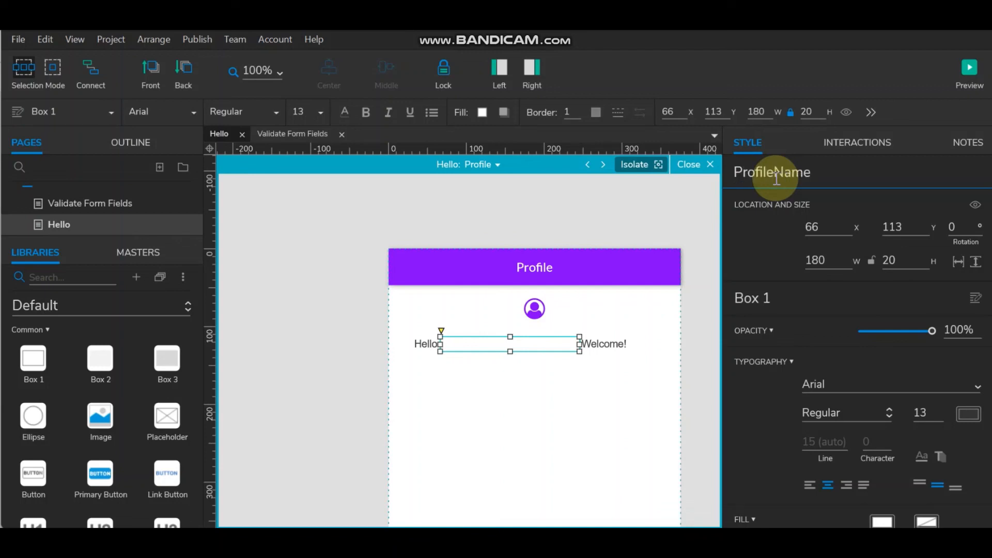
pyautogui.press('Return')
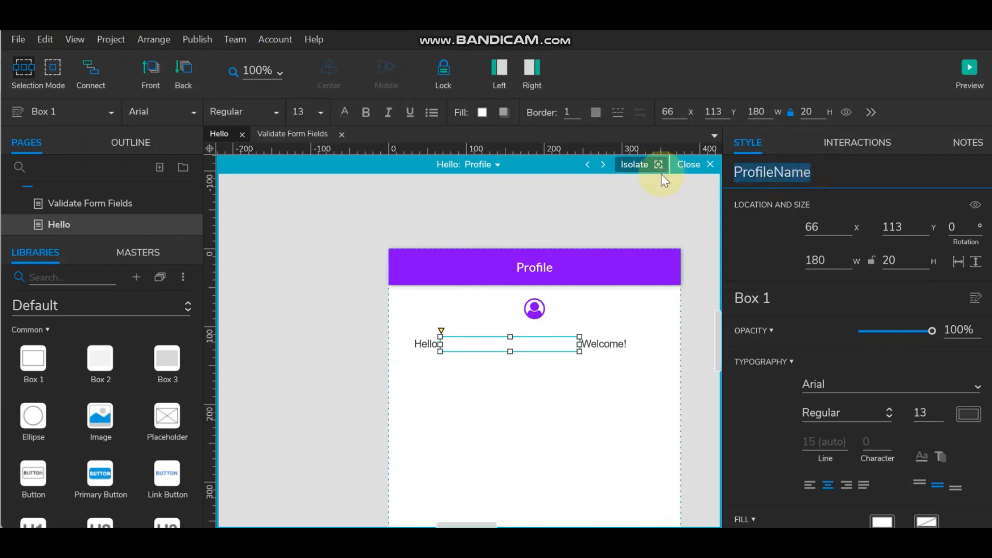
# - Set the Hello label, ProfileName box and Welcome! label to the Lato font
pyautogui.click(693, 328)
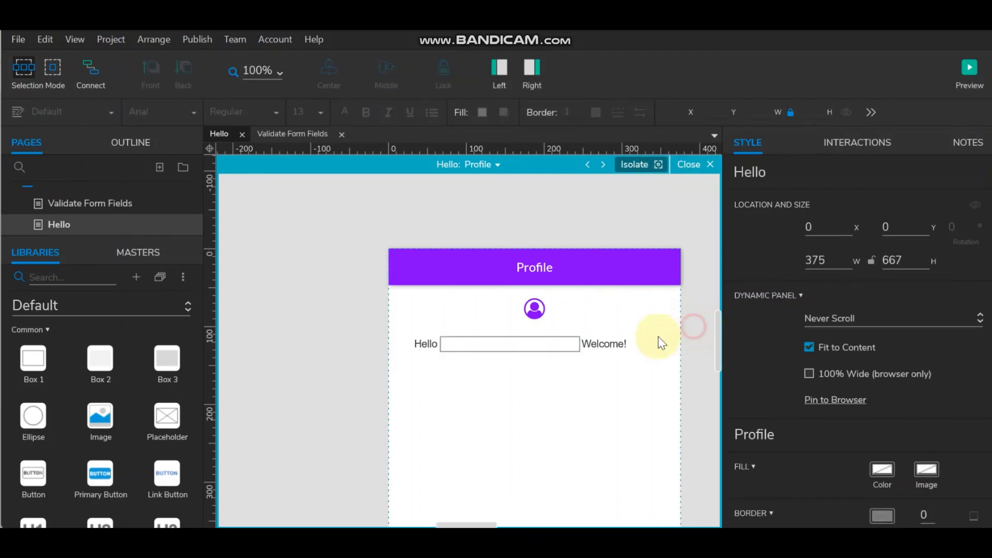
pyautogui.click(422, 343)
pyautogui.keyDown('shift'); pyautogui.click(587, 343); pyautogui.keyUp('shift')
pyautogui.keyDown('shift'); pyautogui.click(527, 343); pyautogui.keyUp('shift')
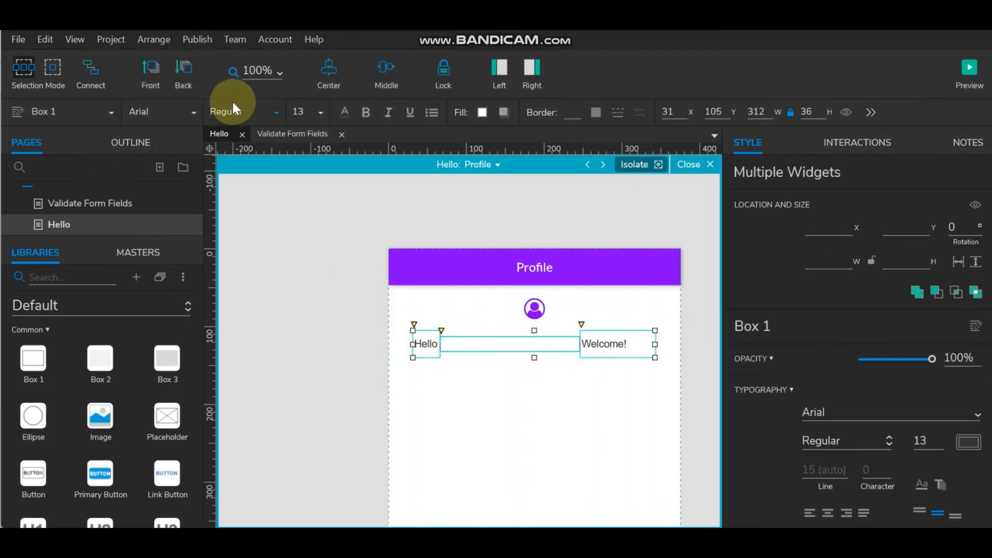
pyautogui.click(187, 111)
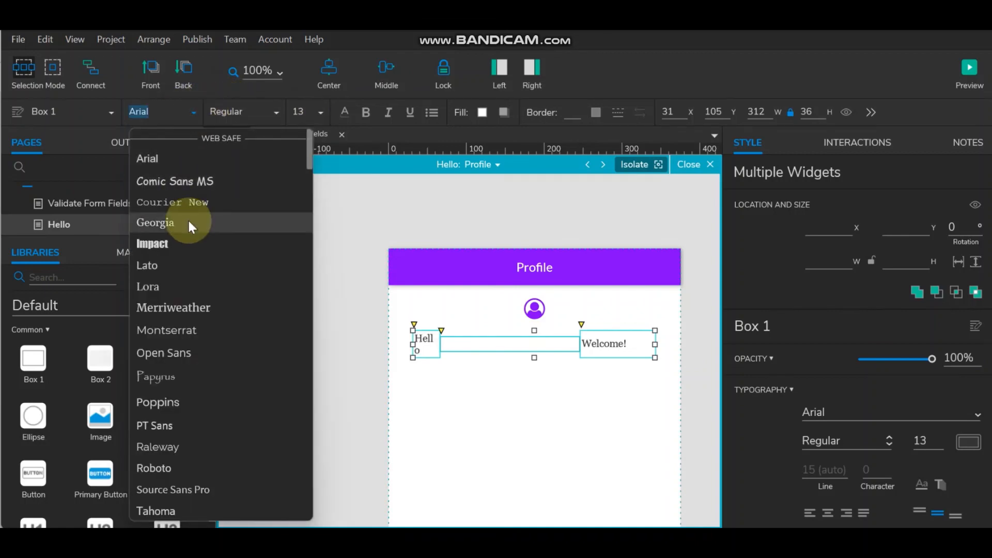
pyautogui.click(188, 264)
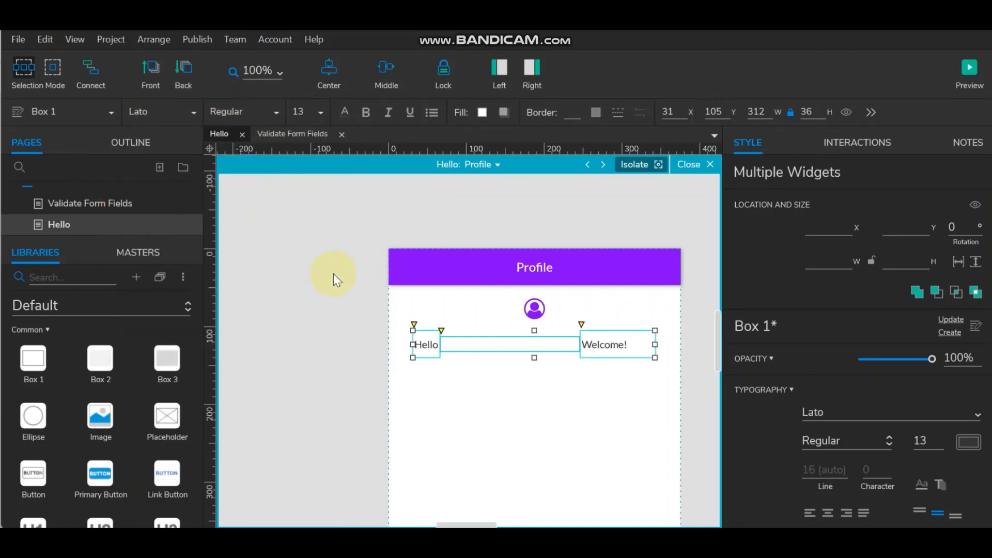
# - Check the ProfileName box and the Hello and Welcome! labels by selecting each in turn
pyautogui.click(361, 328)
pyautogui.click(513, 344)
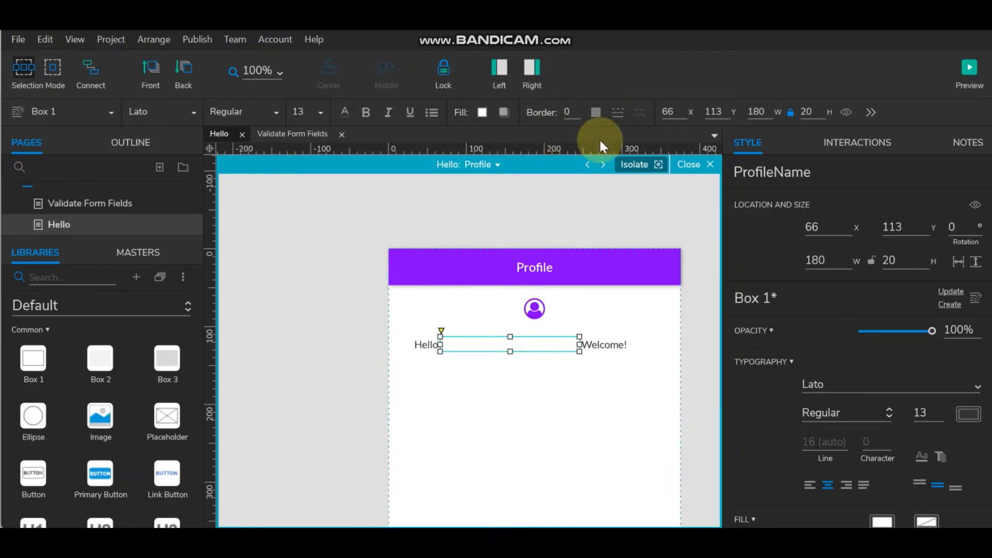
pyautogui.click(582, 215)
pyautogui.click(464, 347)
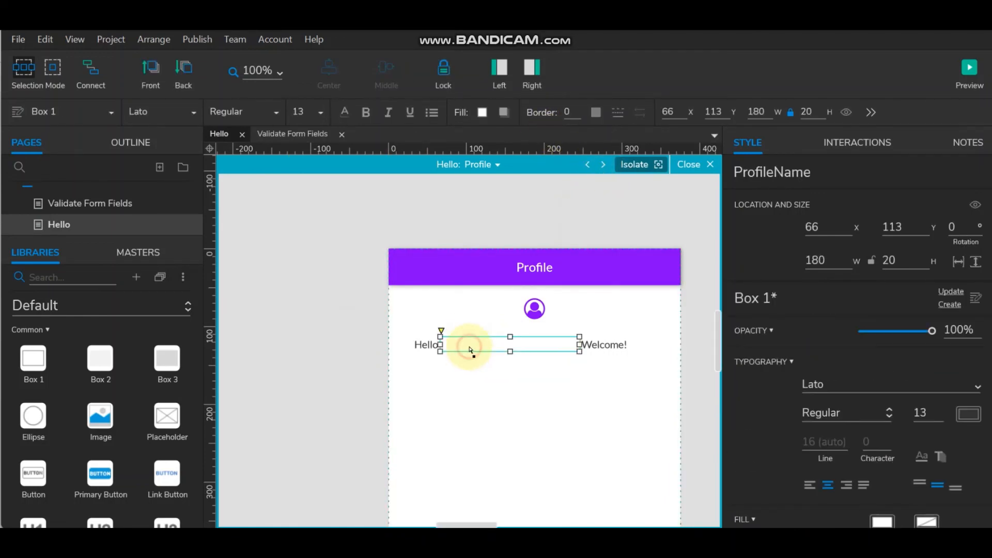
pyautogui.click(432, 345)
pyautogui.click(615, 346)
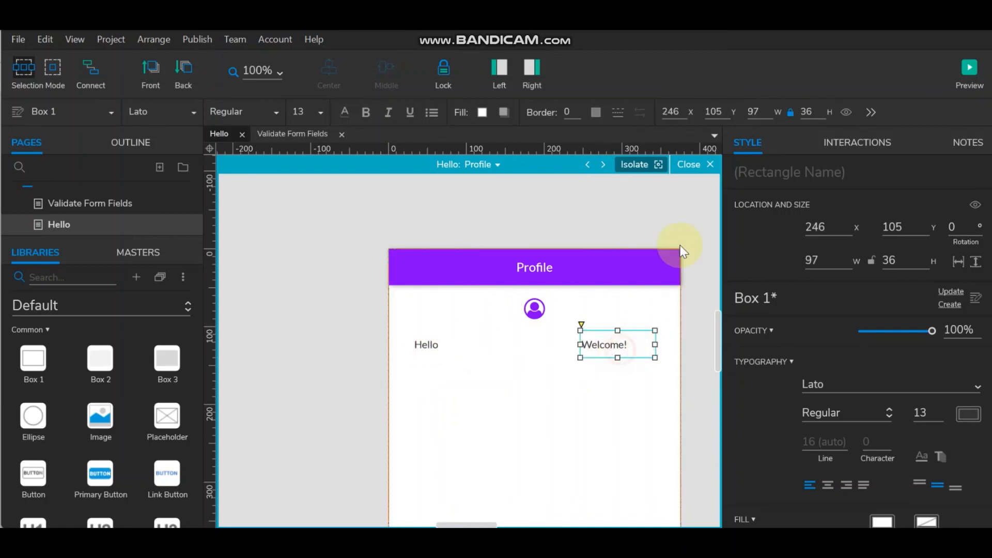
pyautogui.click(658, 216)
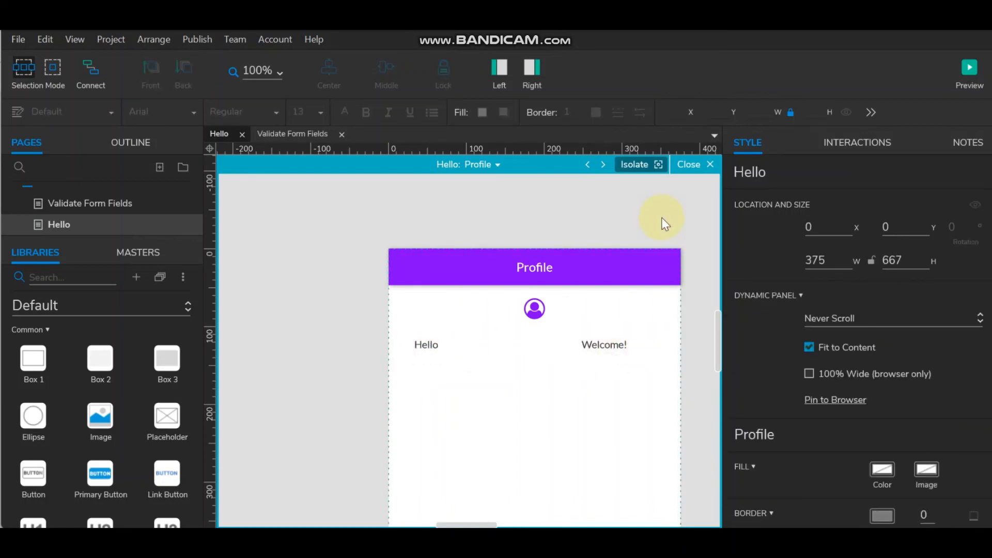
# - Switch the Hello panel to its Login state and view the Password field's Text Changed validation cases
pyautogui.click(495, 166)
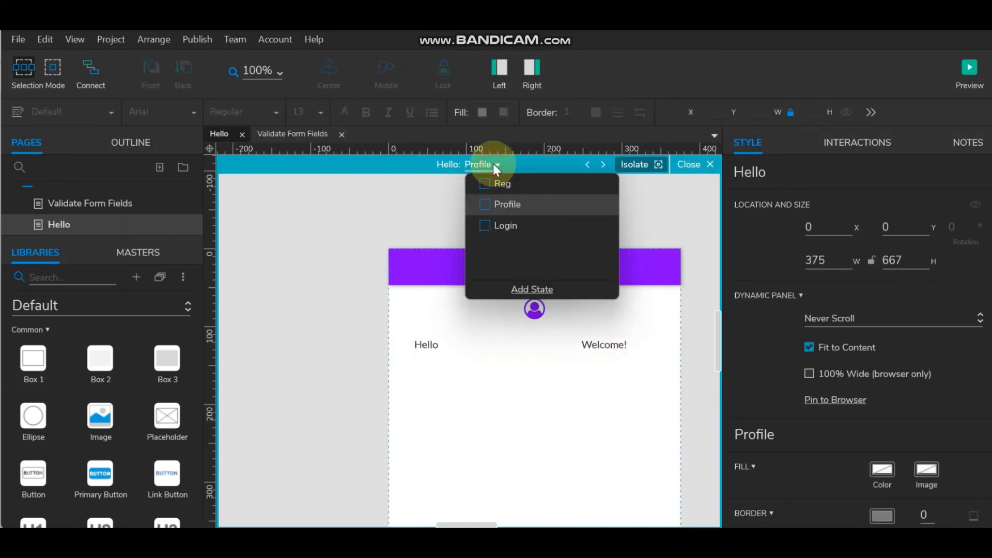
pyautogui.click(498, 225)
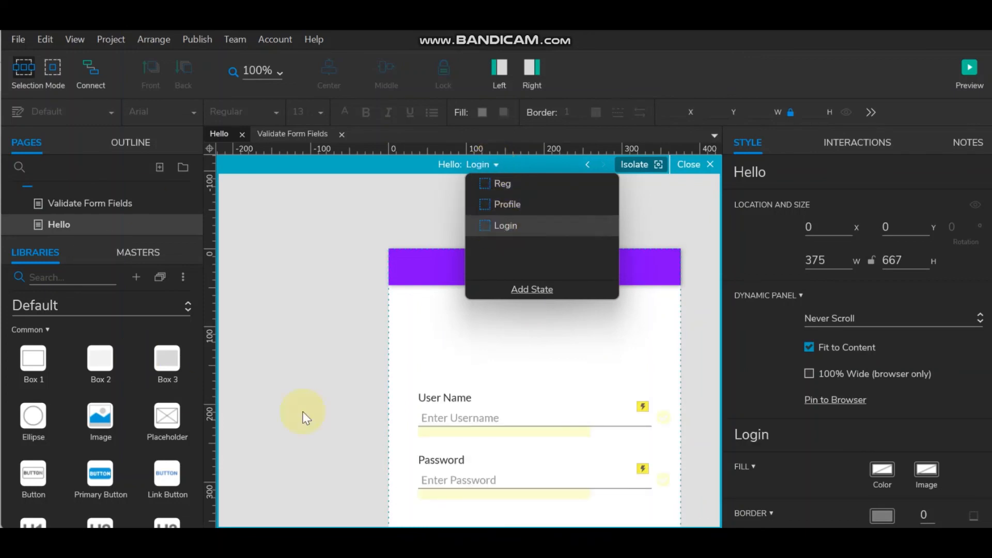
pyautogui.click(344, 399)
pyautogui.click(532, 412)
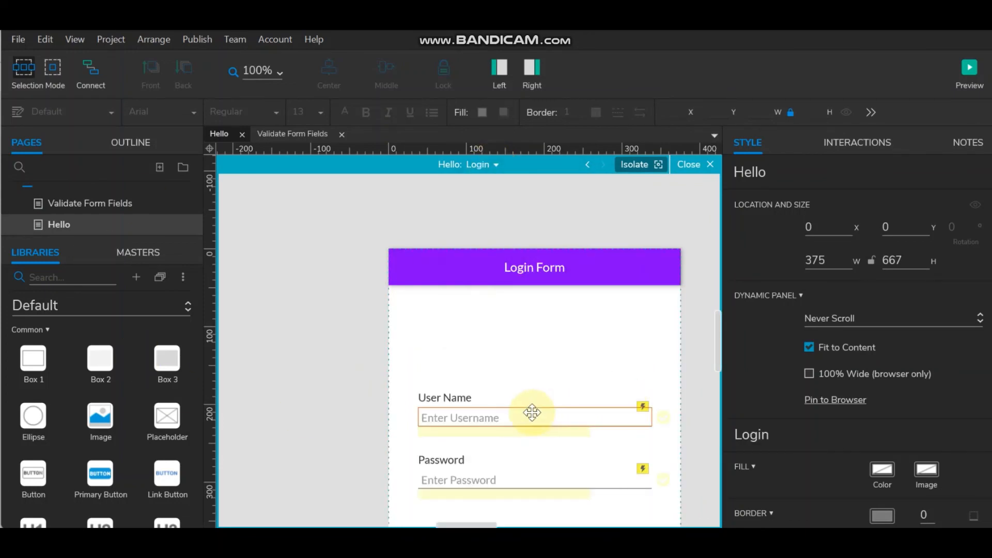
pyautogui.scroll(-4, 571, 350)
pyautogui.click(627, 356)
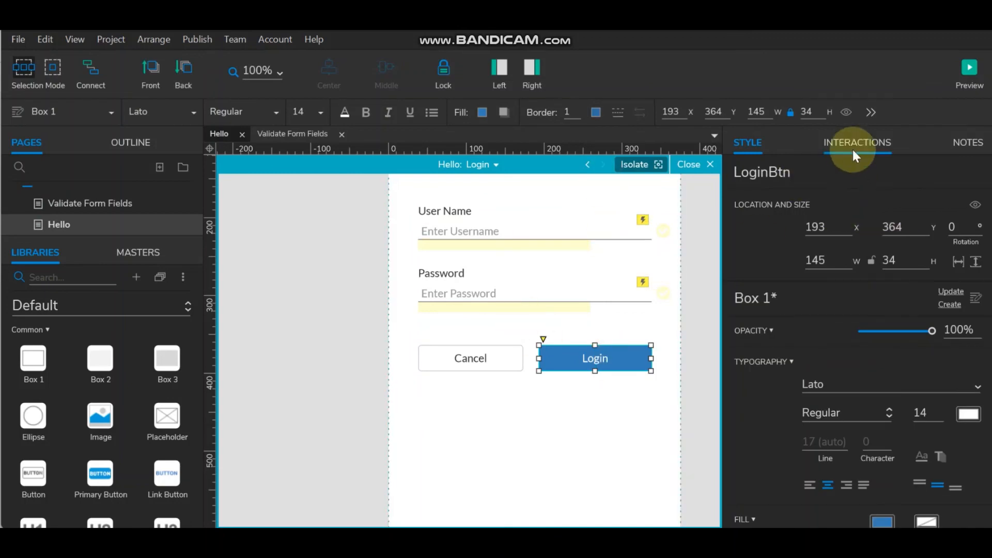
pyautogui.click(696, 350)
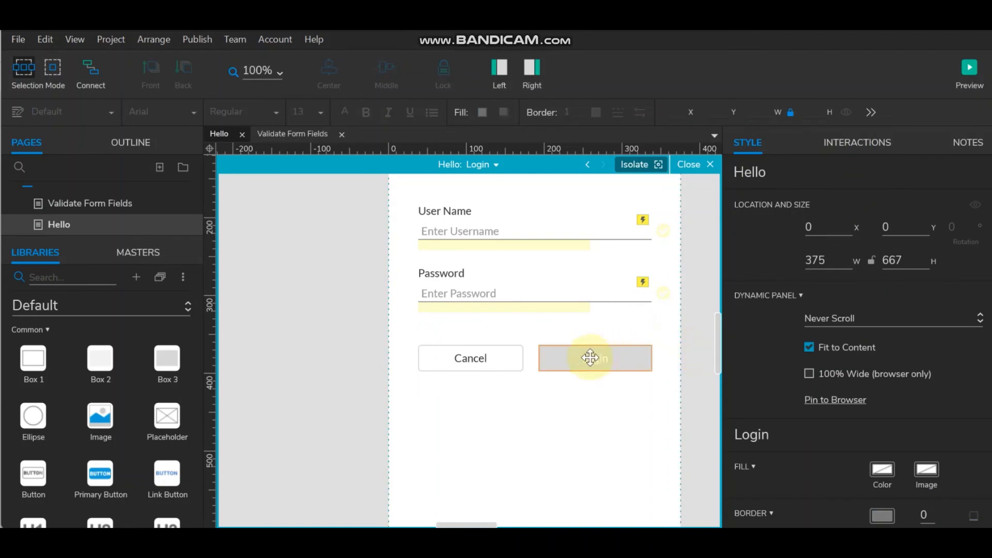
pyautogui.click(526, 286)
pyautogui.click(524, 287)
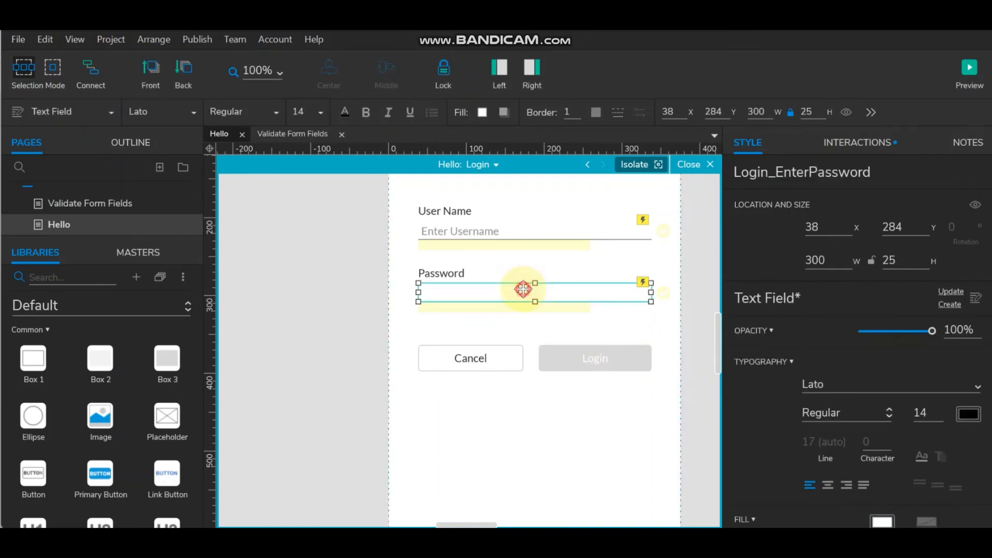
pyautogui.click(839, 141)
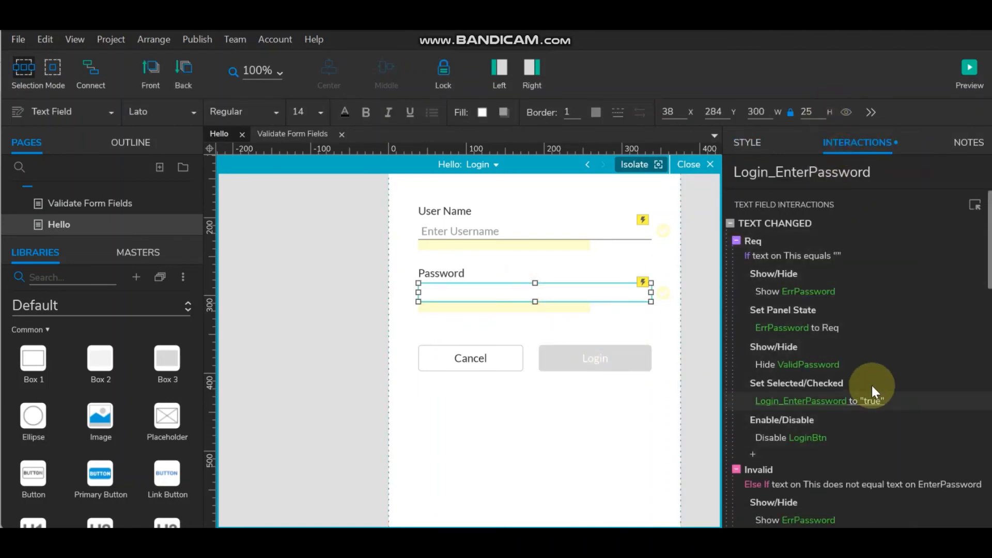
pyautogui.scroll(-10, 871, 383)
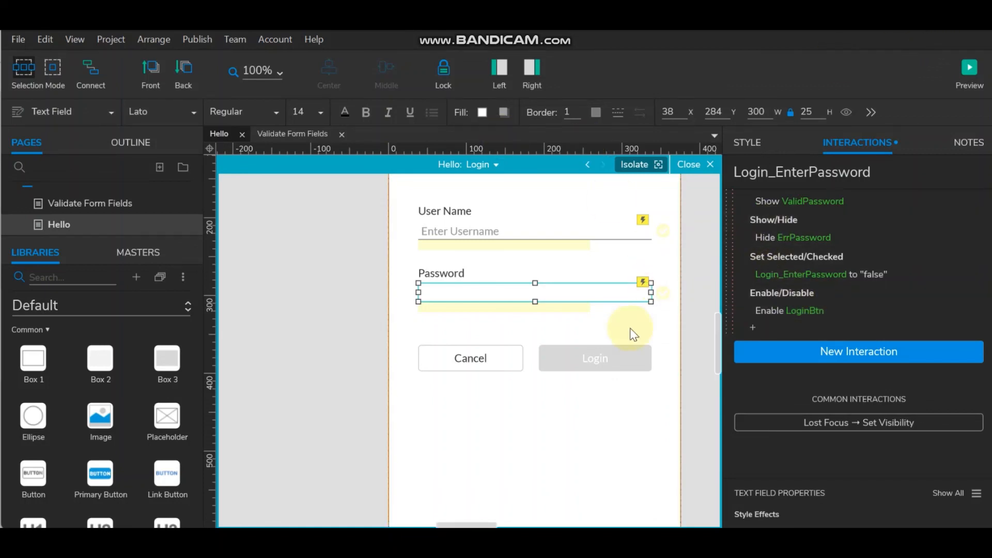
# - Make clicking LoginBtn set the Hello panel to Profile with a 500 ms slide-down animation
pyautogui.click(592, 357)
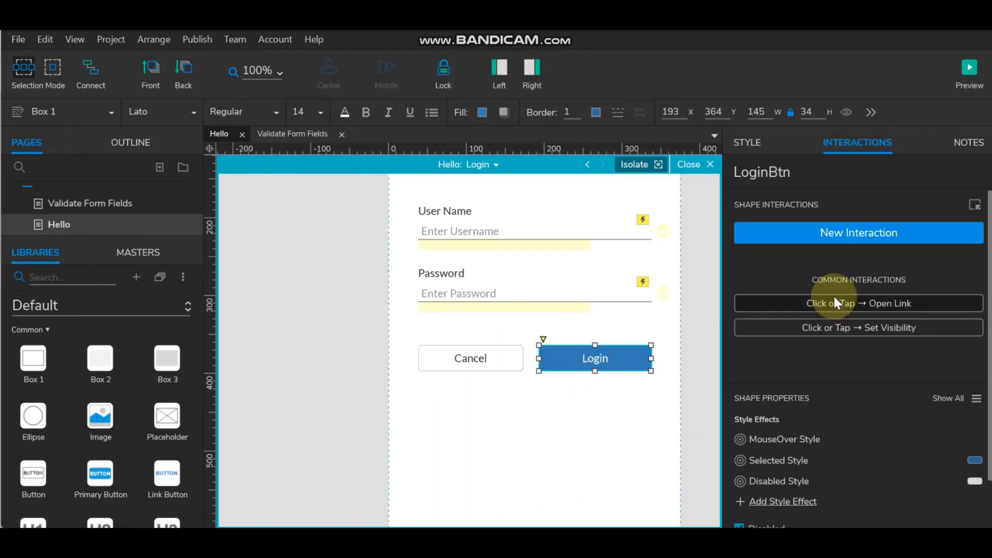
pyautogui.click(869, 239)
pyautogui.click(799, 274)
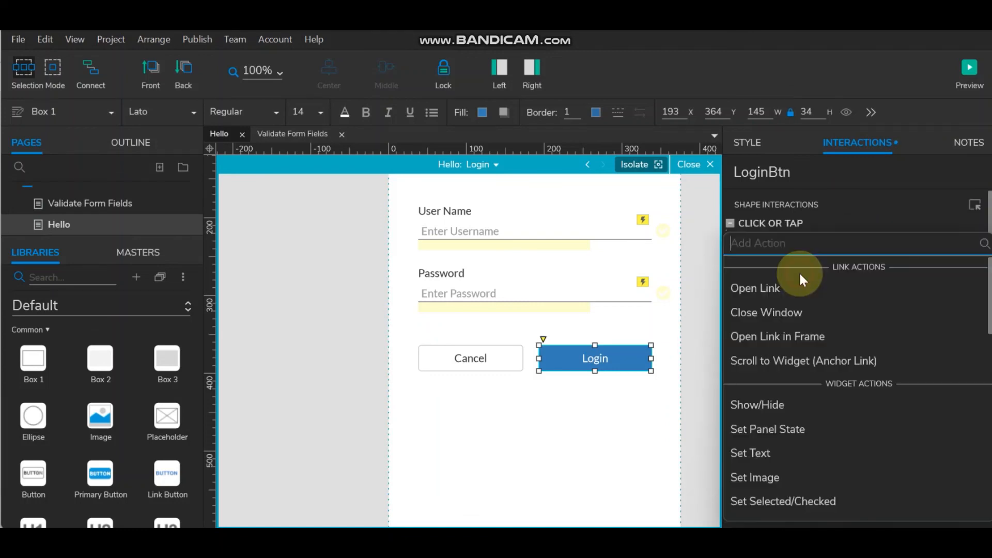
pyautogui.click(769, 428)
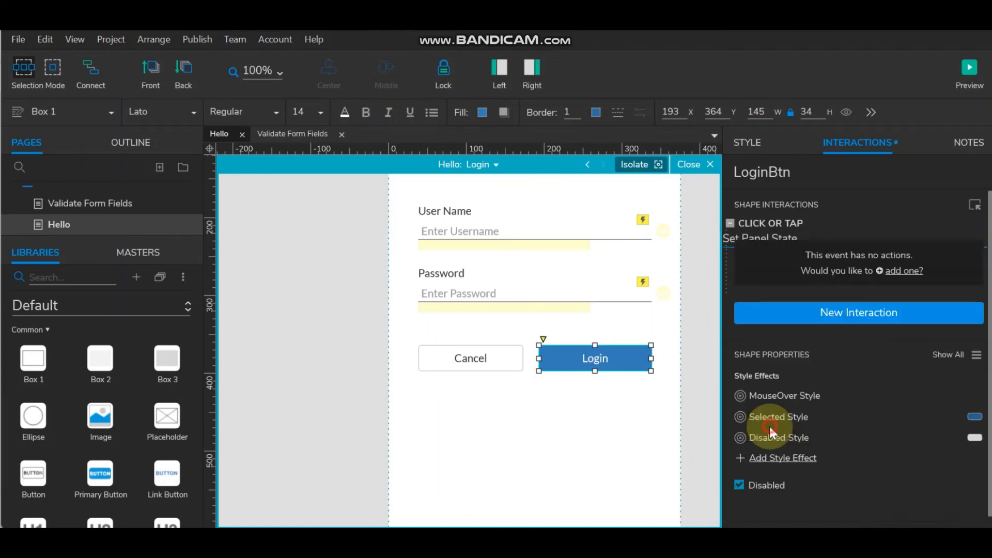
pyautogui.click(778, 252)
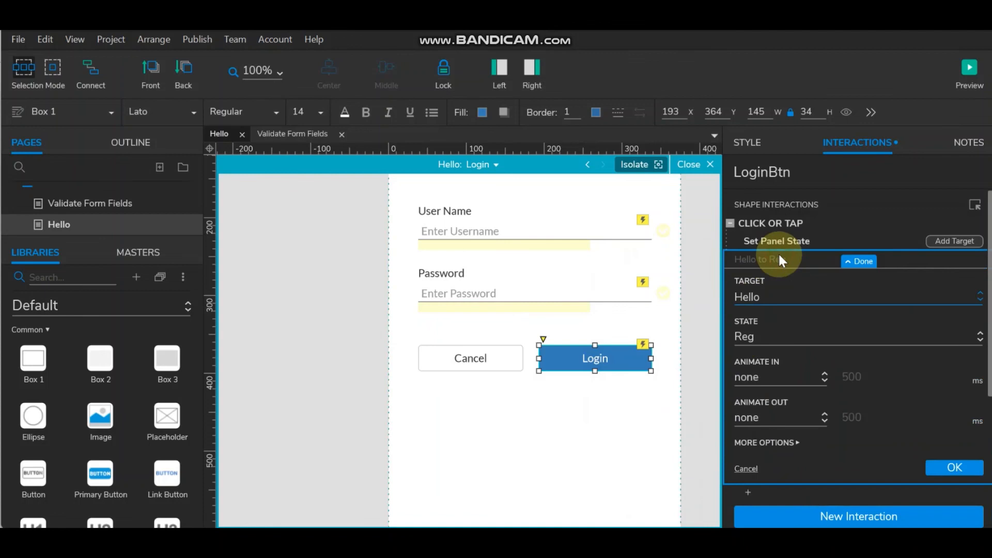
pyautogui.click(786, 333)
pyautogui.click(787, 380)
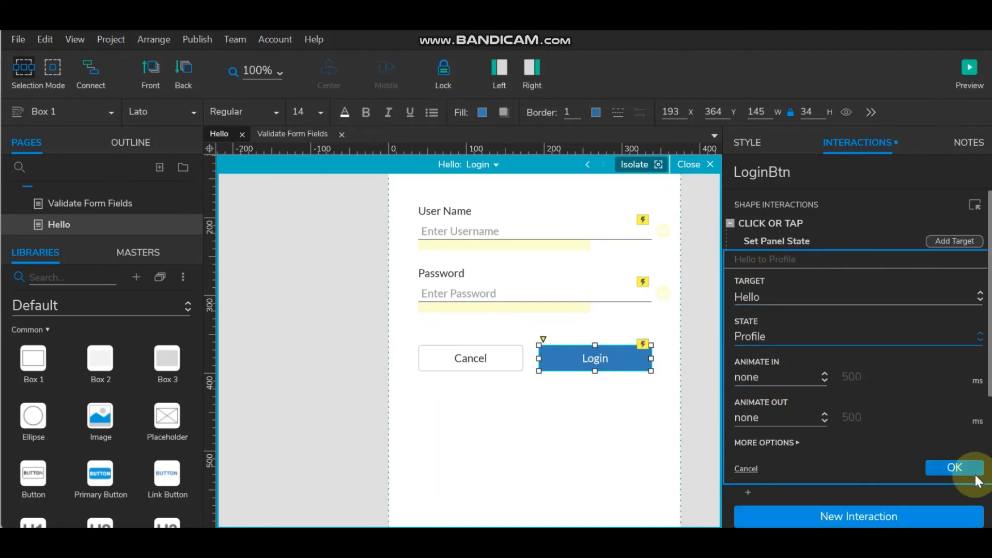
pyautogui.click(770, 377)
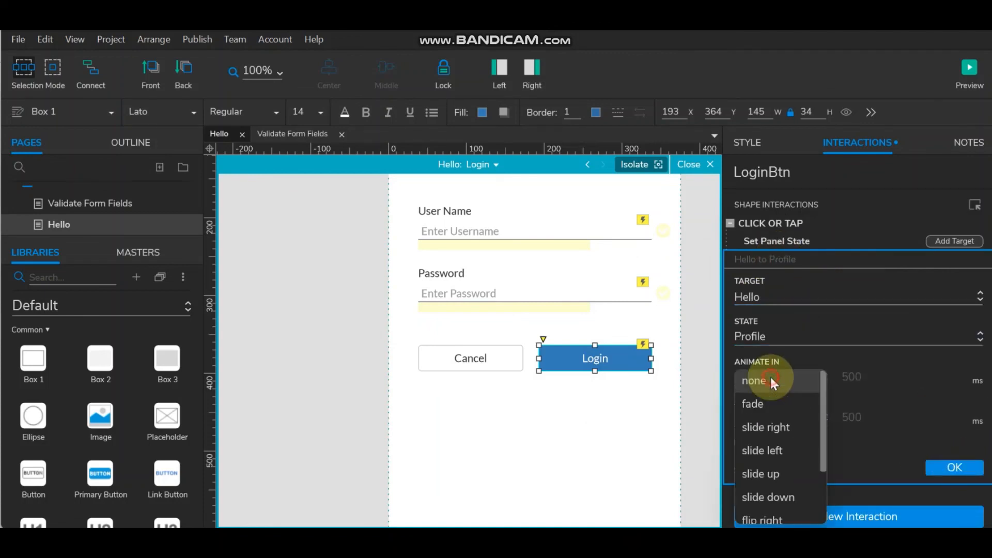
pyautogui.click(773, 496)
pyautogui.click(948, 503)
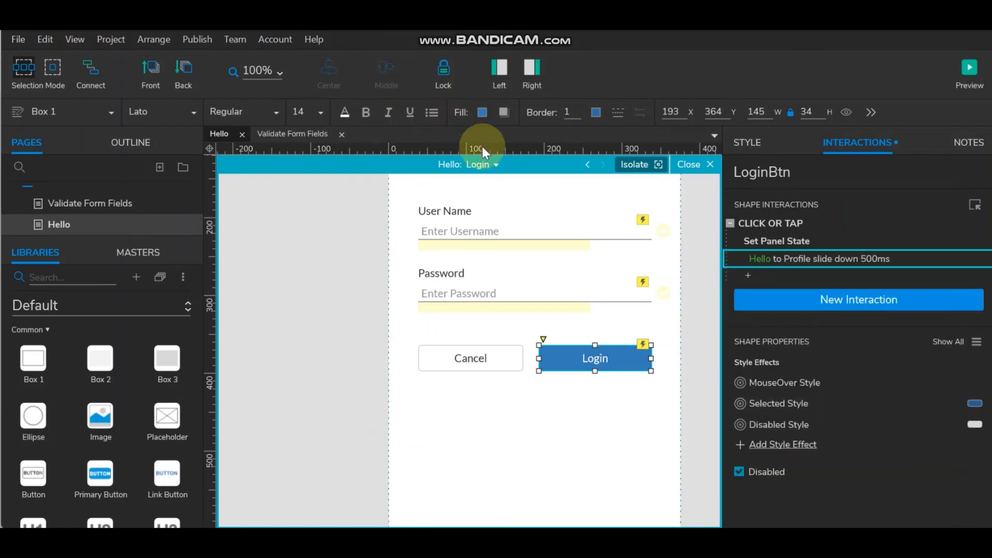
pyautogui.click(486, 232)
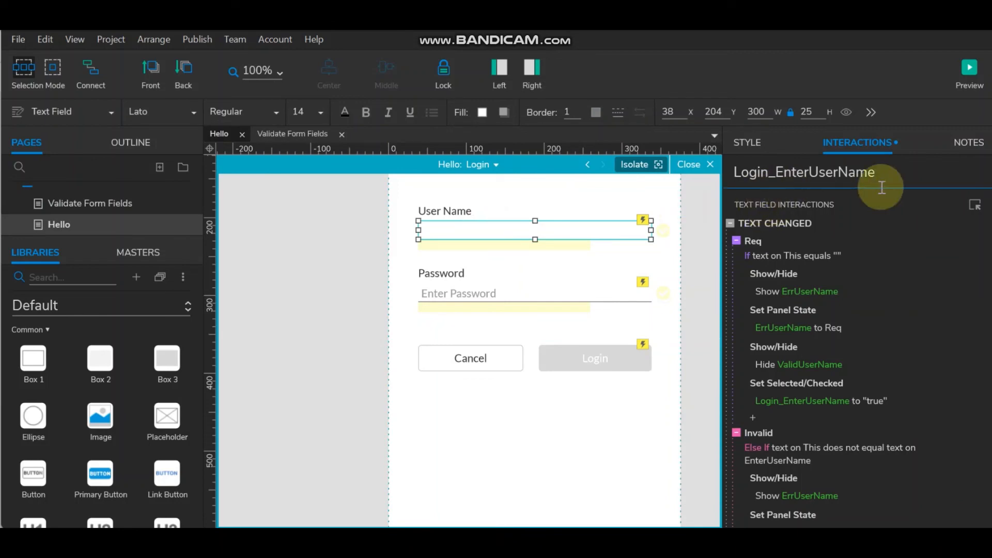
pyautogui.click(586, 360)
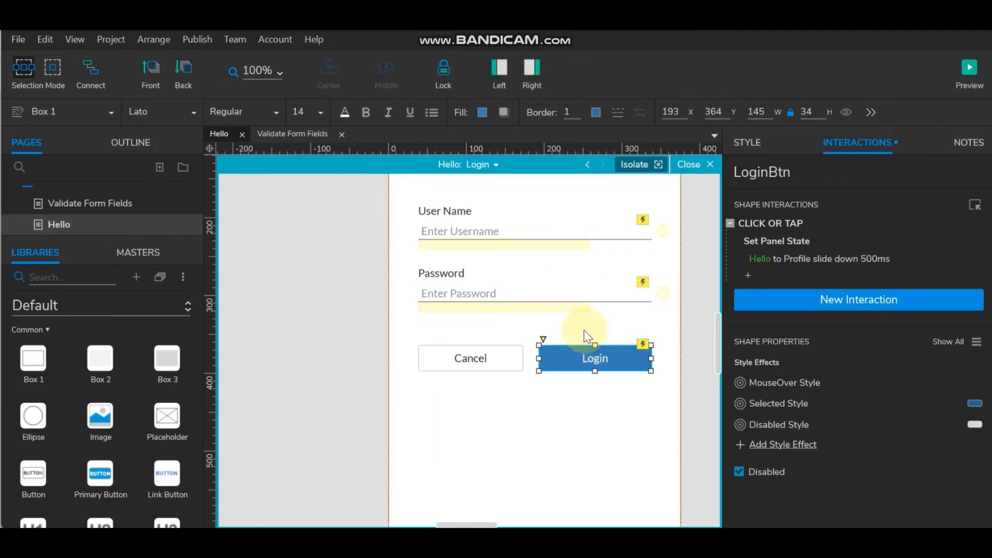
# - Add a Set Text action to the LoginBtn click targeting ProfileName
pyautogui.doubleClick(788, 221)
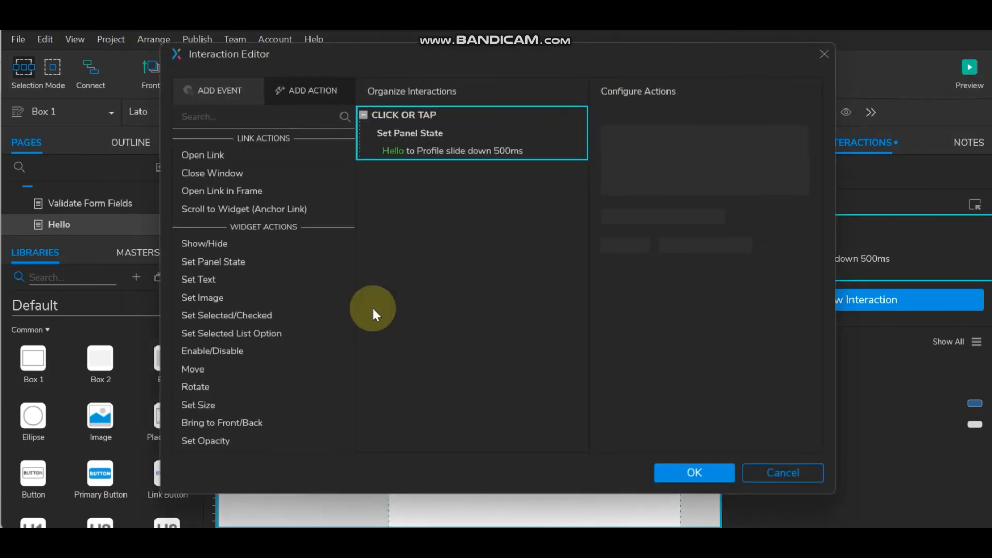
pyautogui.click(239, 279)
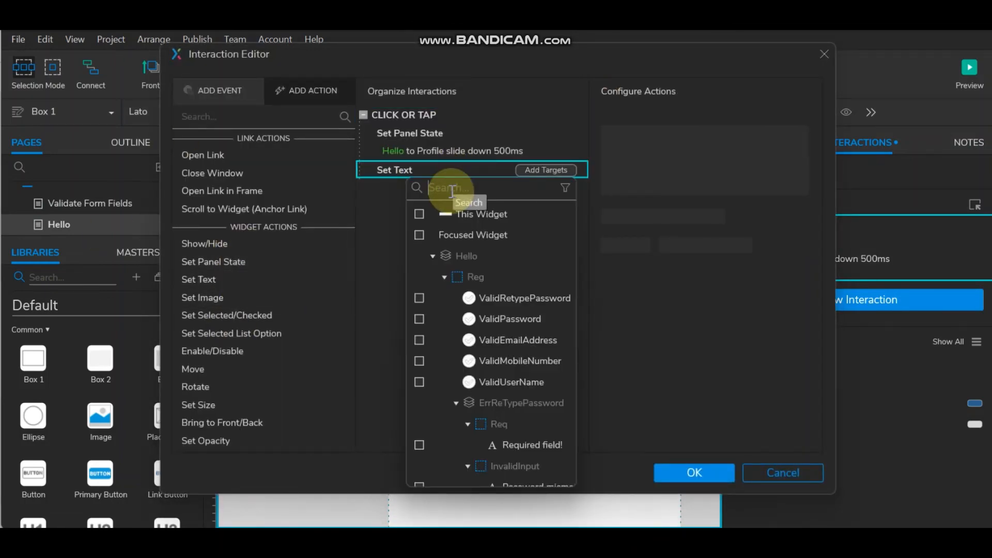
pyautogui.write('ProfileName')
pyautogui.click(419, 256)
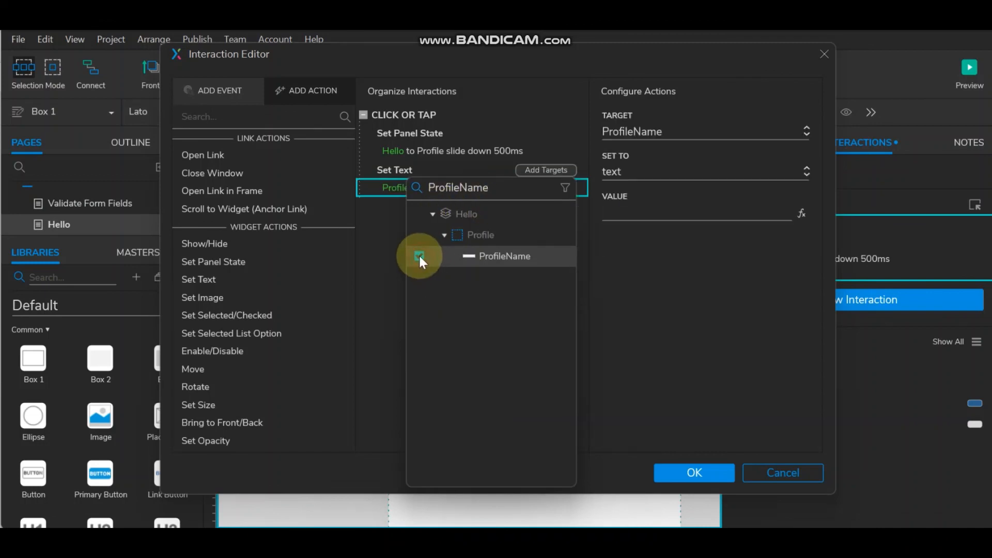
# - Create local variable LVAR1 from Login_EnterUserName's text and insert [[LVAR1]] as the value
pyautogui.click(801, 214)
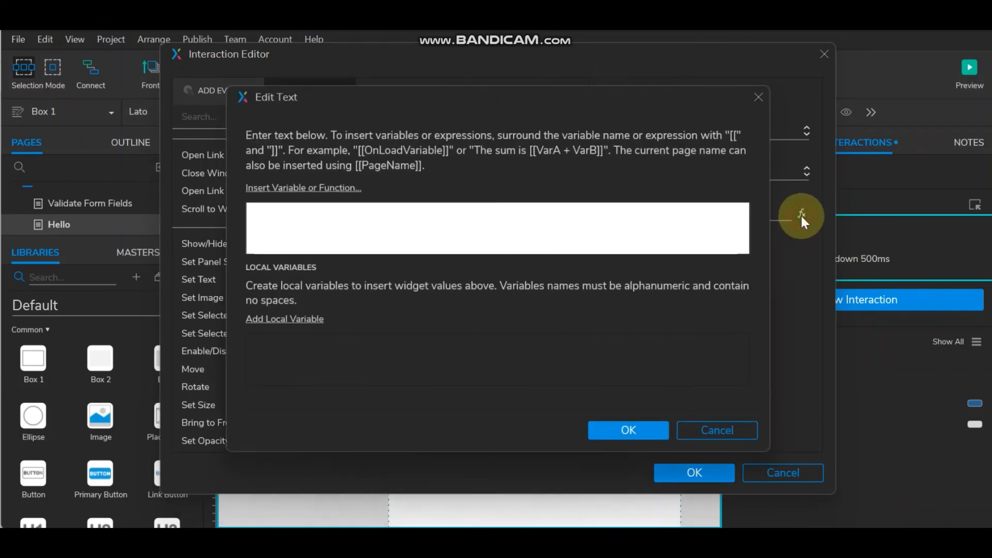
pyautogui.click(307, 318)
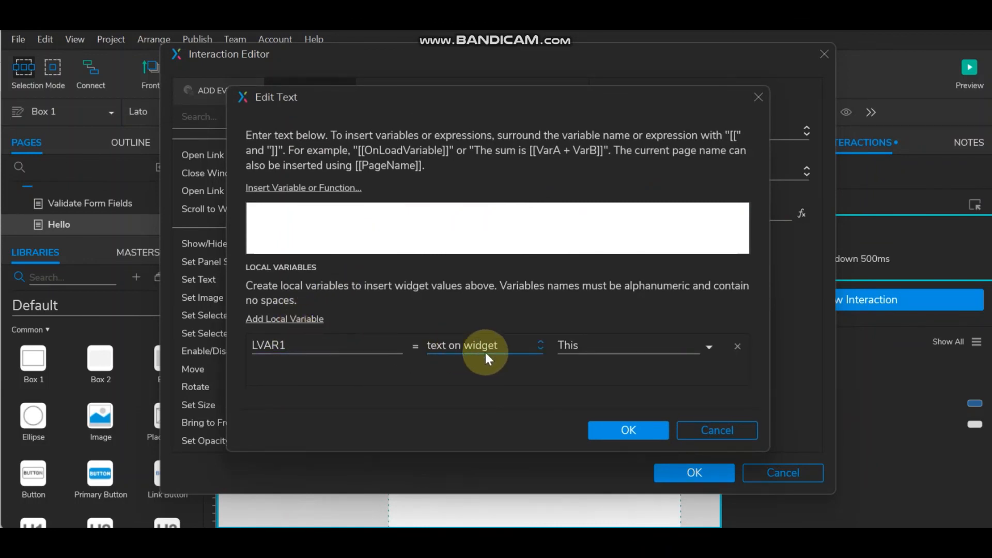
pyautogui.click(617, 347)
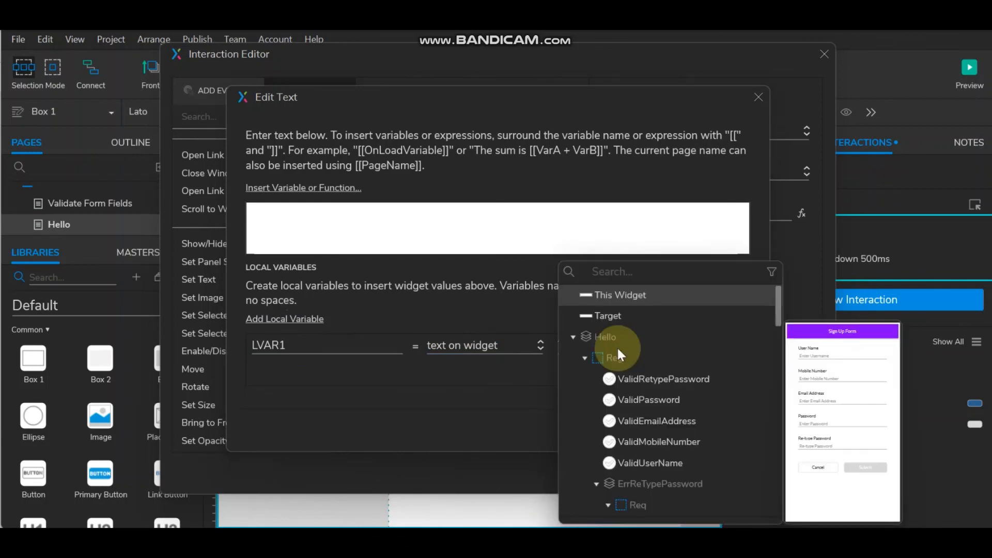
pyautogui.write('Login')
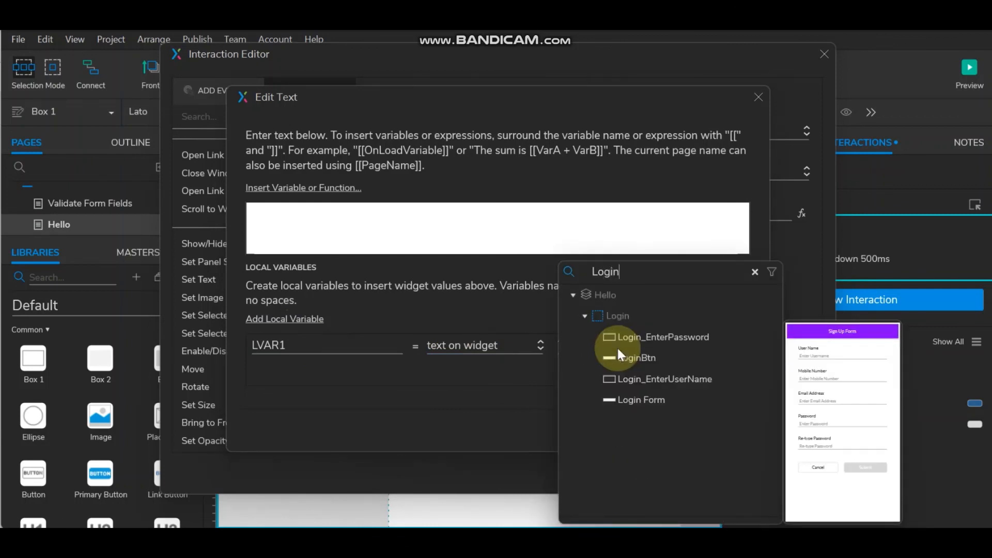
pyautogui.click(656, 379)
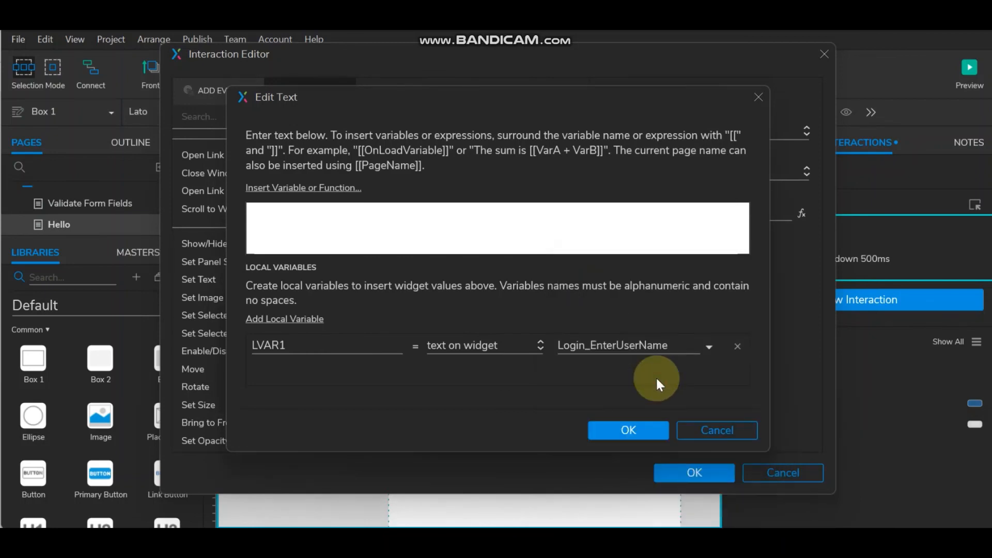
pyautogui.click(285, 346)
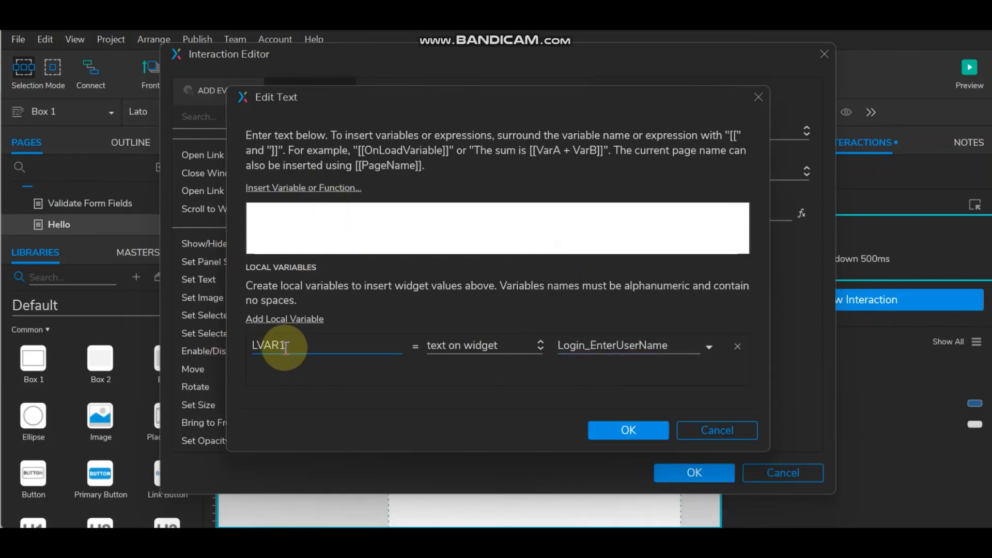
pyautogui.click(307, 187)
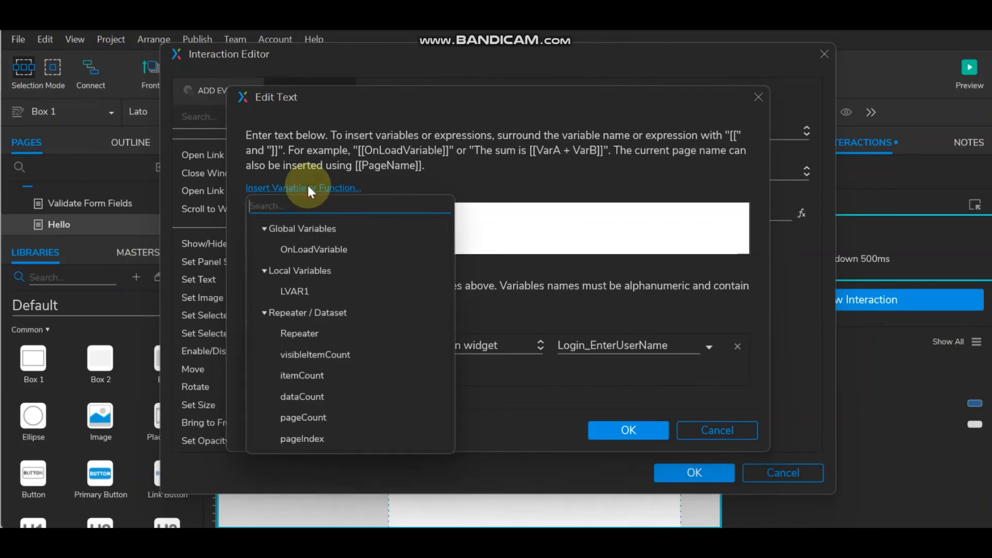
pyautogui.click(303, 293)
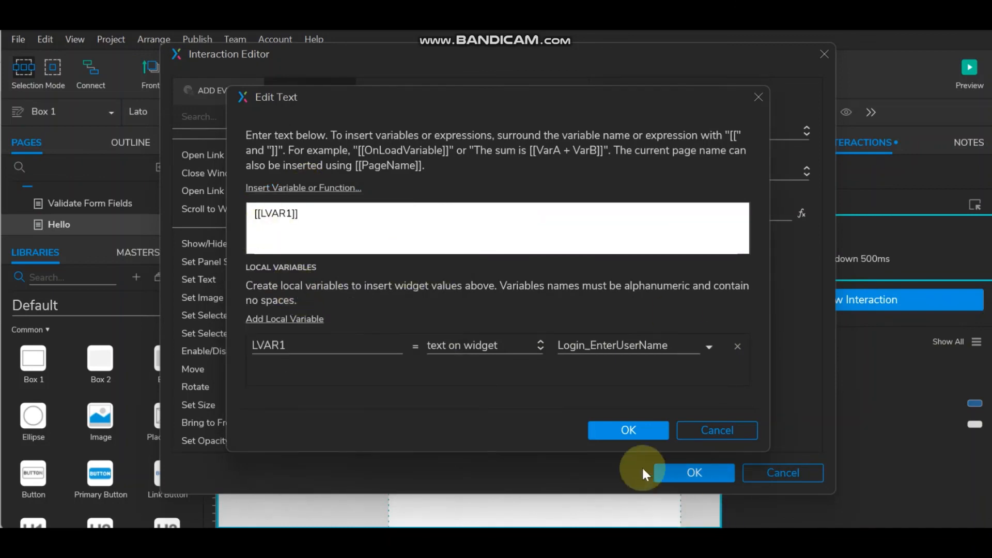
pyautogui.click(631, 431)
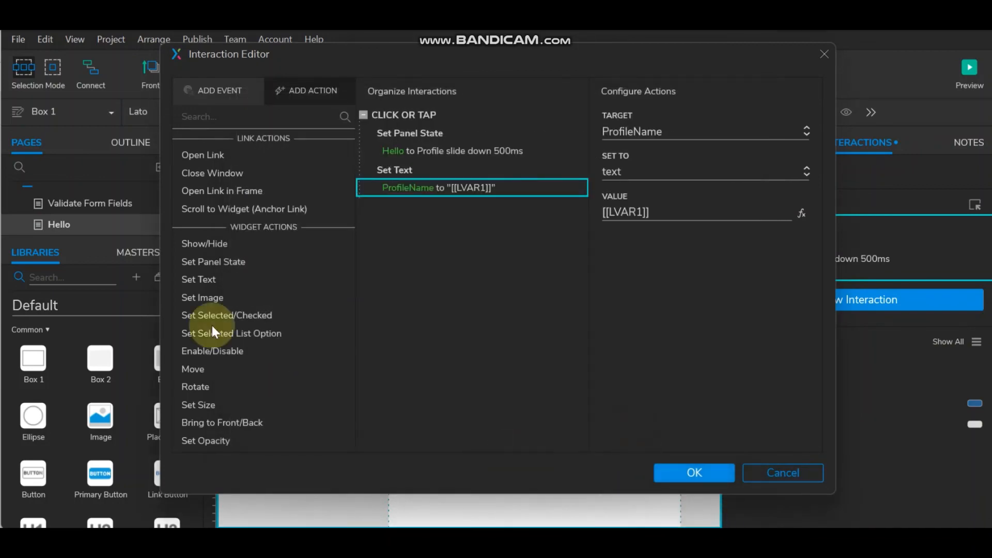
pyautogui.click(696, 472)
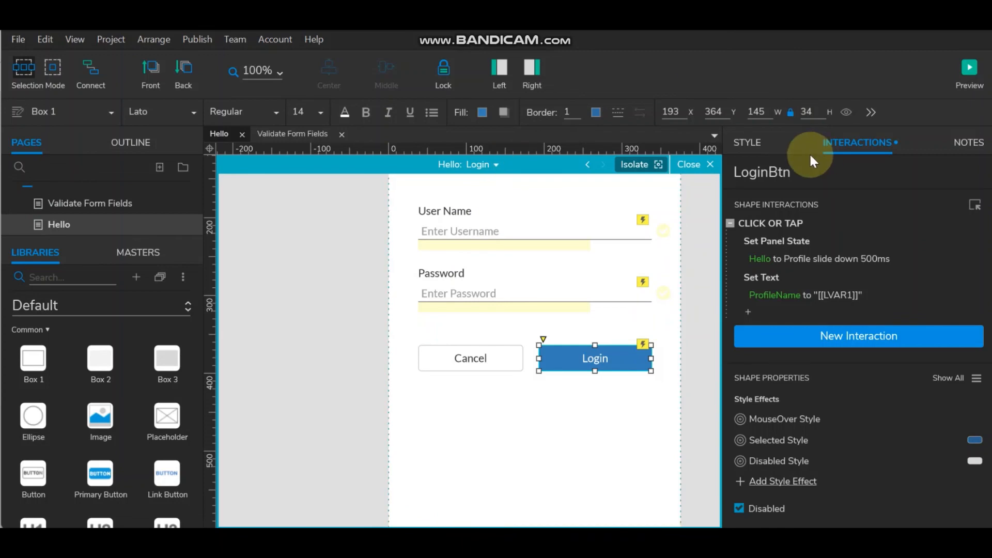
# - Change the ProfileName text value to "Hello [[LVAR1]] Welcome !"
pyautogui.click(775, 294)
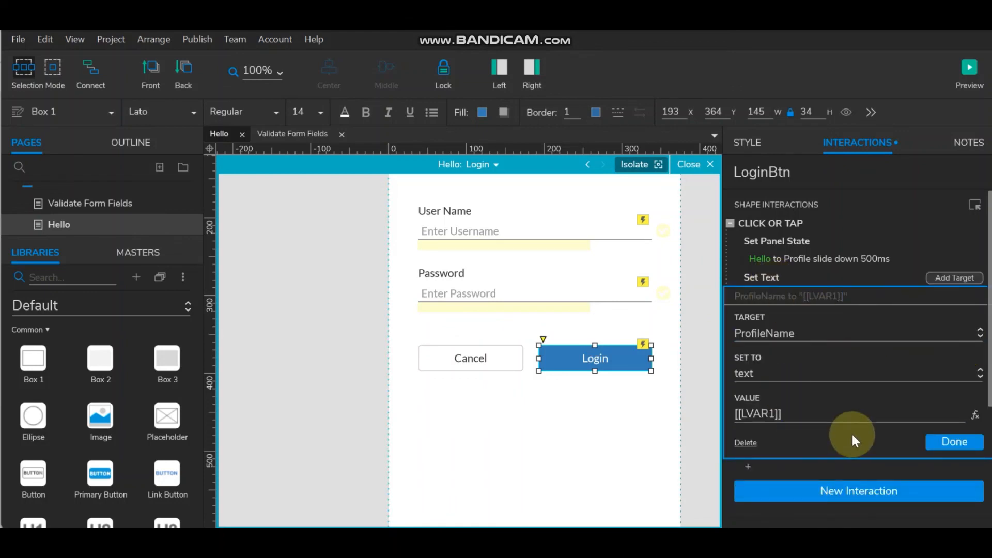
pyautogui.click(975, 415)
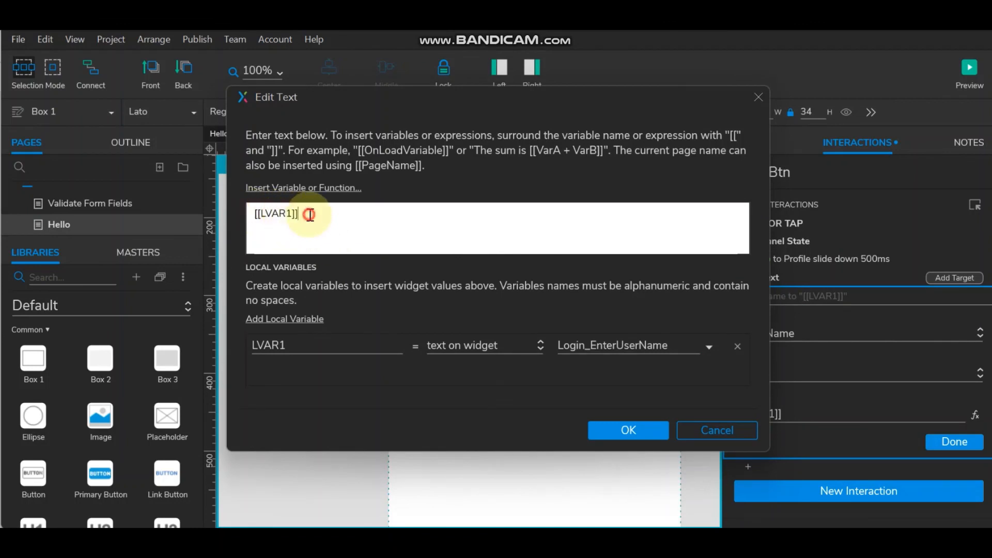
pyautogui.moveTo(310, 213); pyautogui.dragTo(225, 213)
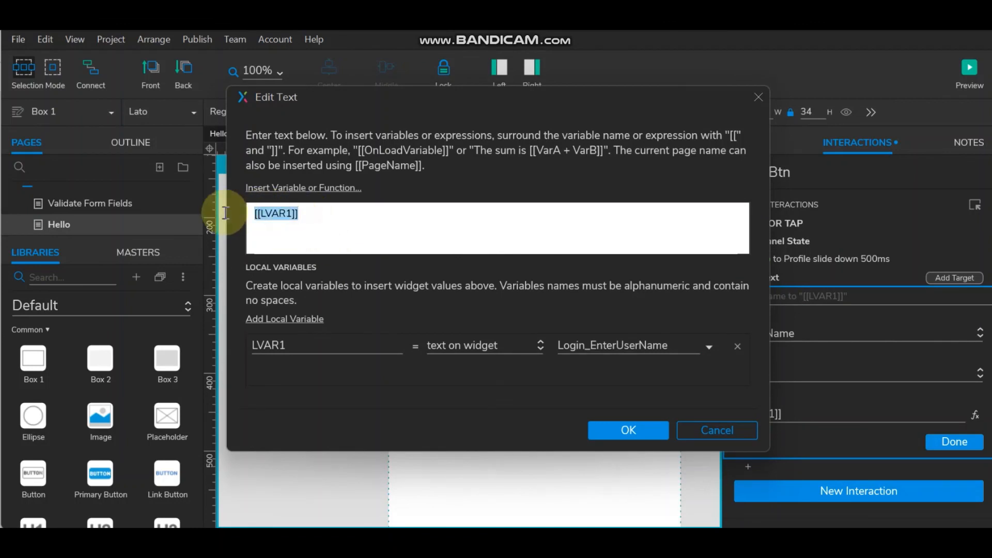
pyautogui.click(257, 213)
pyautogui.write('Hello')
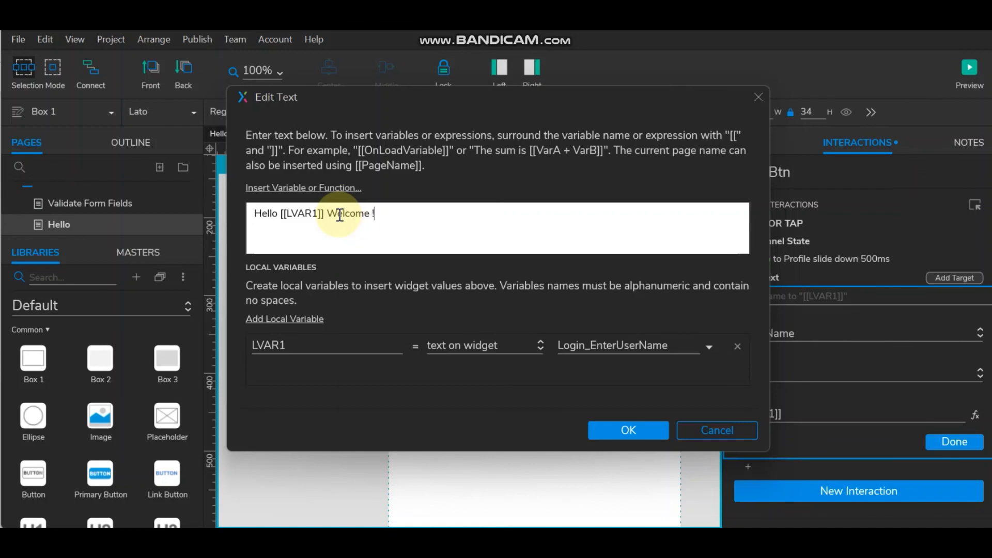
pyautogui.click(636, 431)
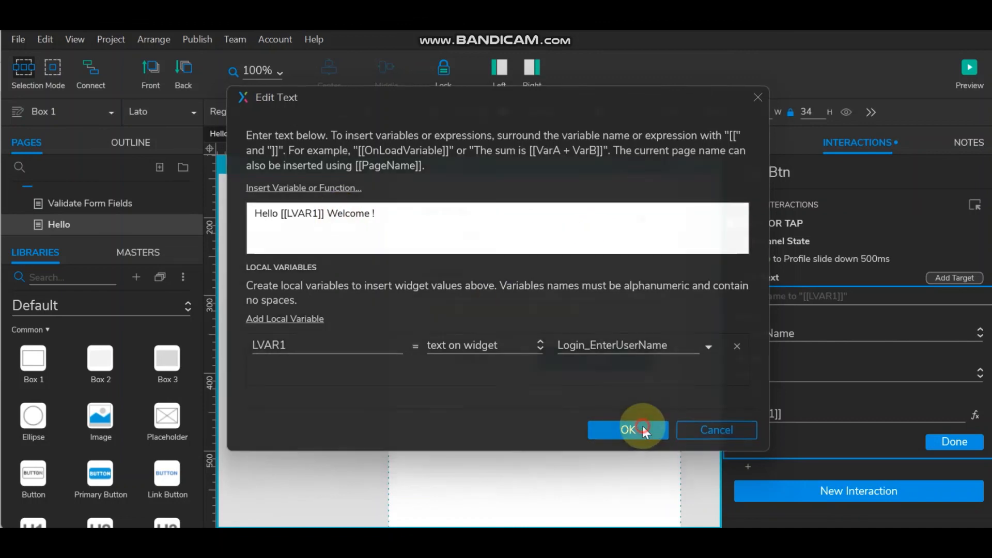
pyautogui.click(491, 165)
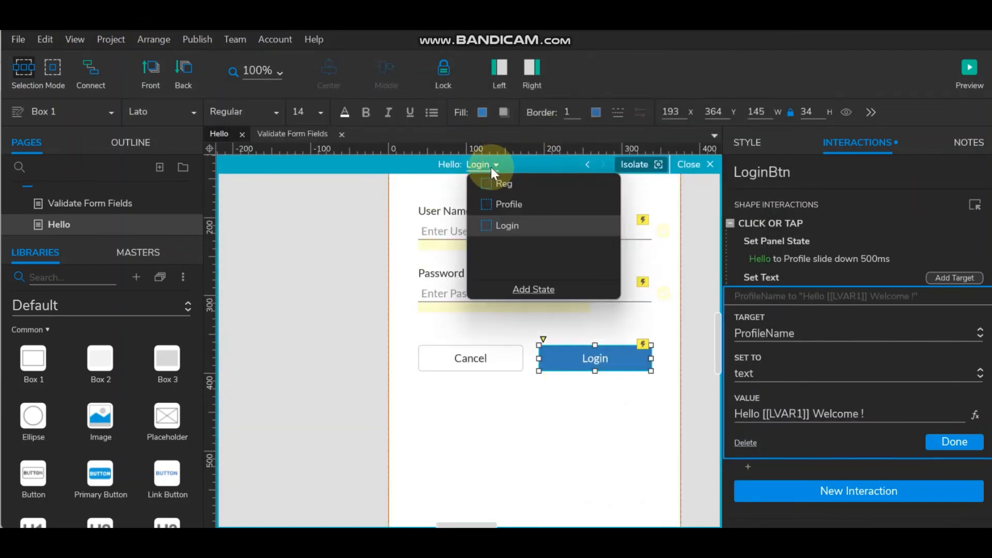
# - In the Profile state, delete the Hello and Welcome! labels and widen the ProfileName box
pyautogui.click(513, 203)
pyautogui.click(356, 236)
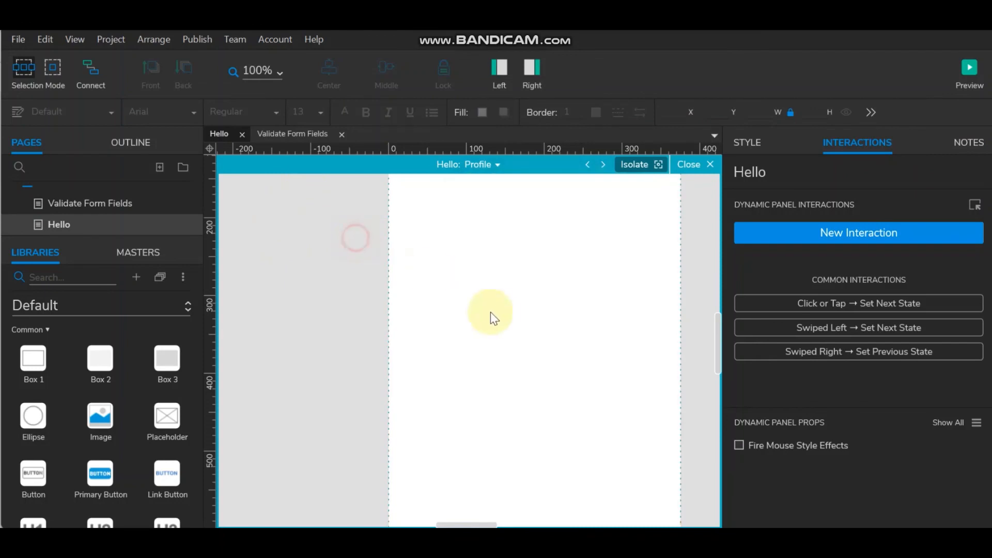
pyautogui.click(433, 253)
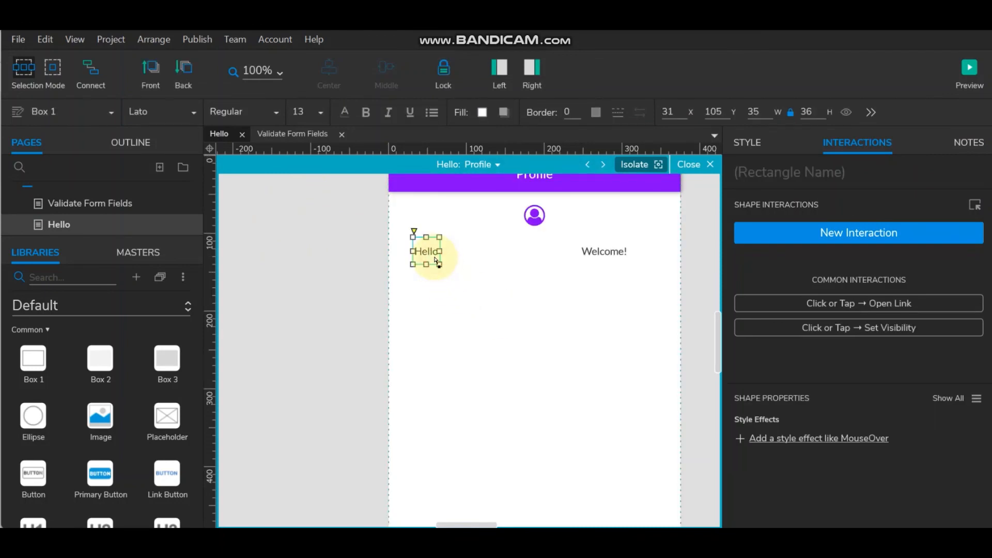
pyautogui.keyDown('shift'); pyautogui.click(594, 247); pyautogui.keyUp('shift')
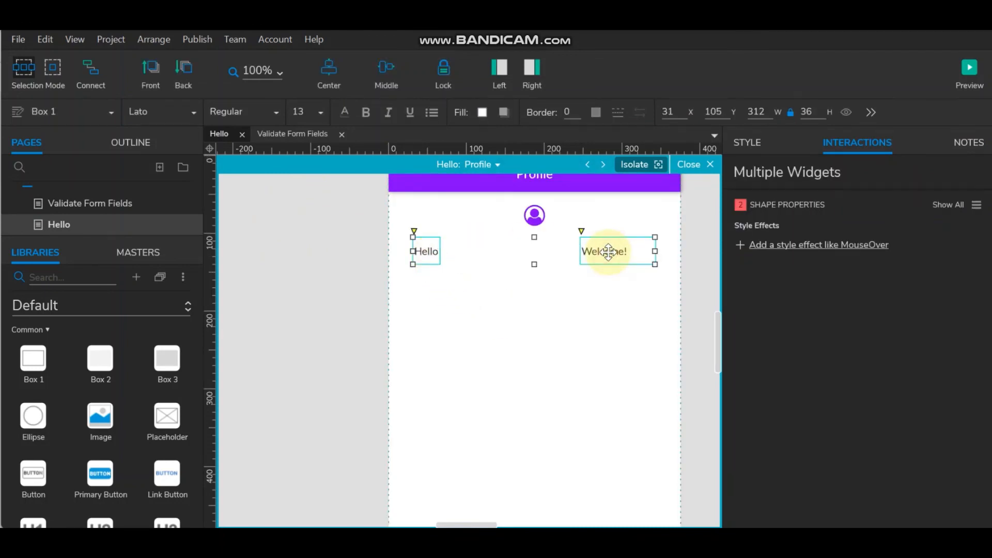
pyautogui.press('Delete')
pyautogui.click(527, 251)
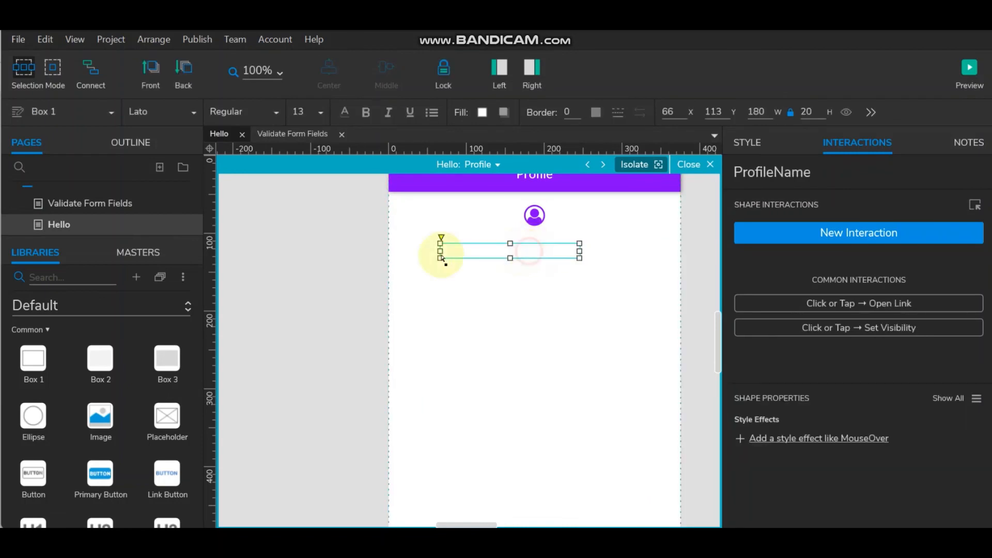
pyautogui.moveTo(442, 254); pyautogui.dragTo(396, 252)
pyautogui.moveTo(580, 254); pyautogui.dragTo(670, 252)
pyautogui.click(706, 249)
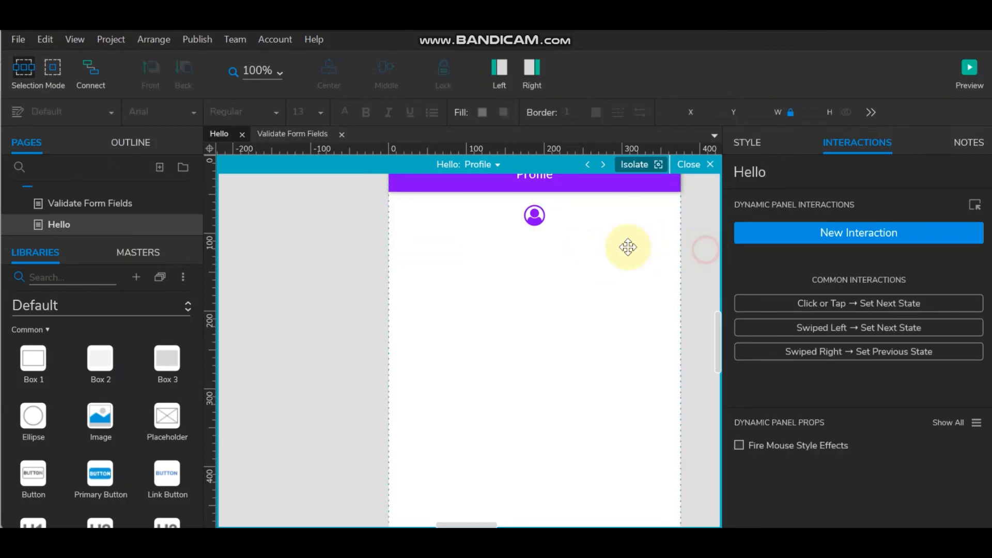
pyautogui.click(598, 251)
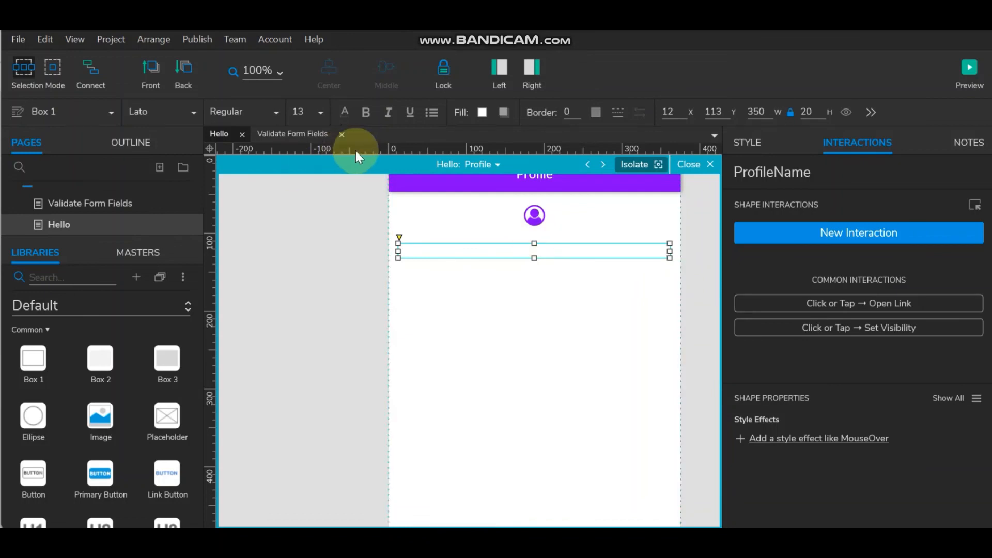
# - Give ProfileName purple #8400FF text at size 16, then close the panel editor
pyautogui.click(345, 123)
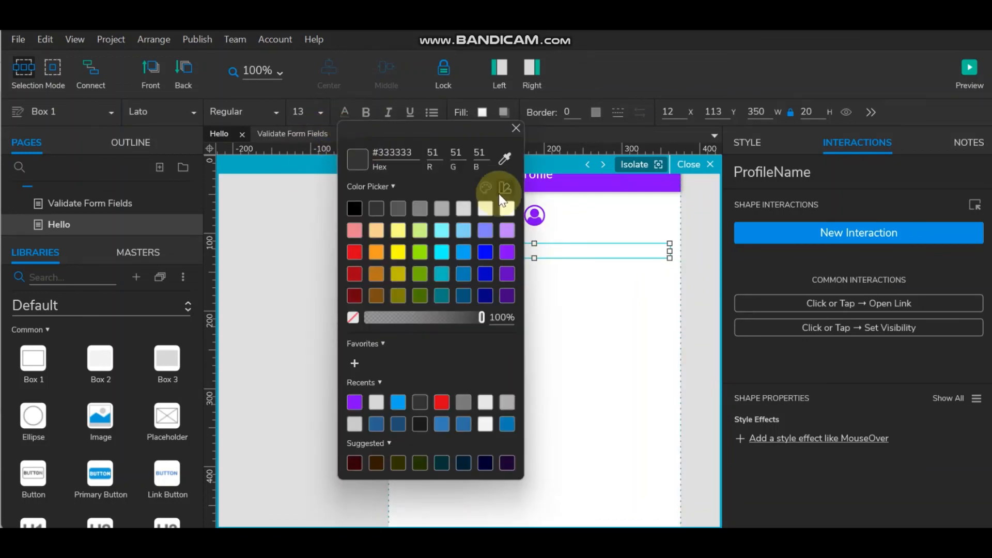
pyautogui.click(504, 157)
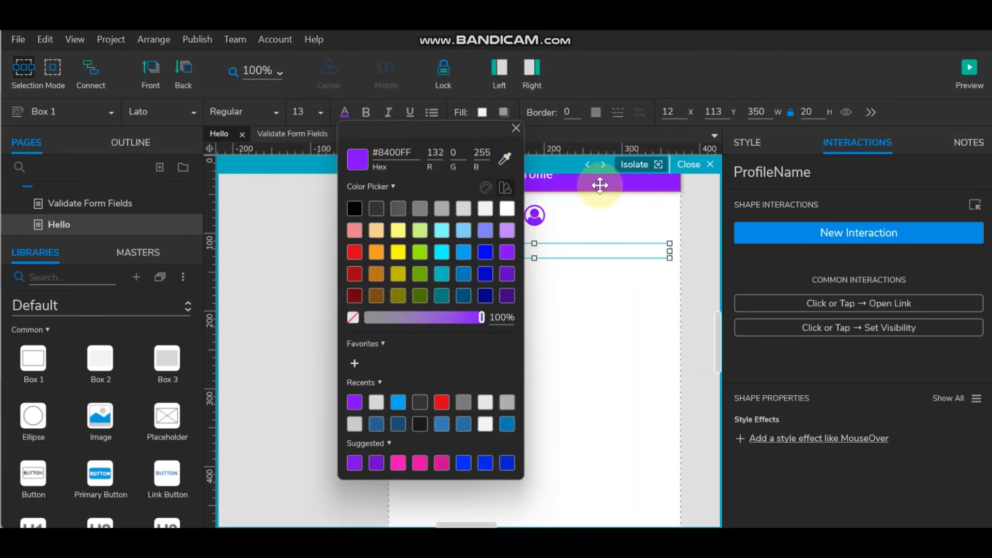
pyautogui.click(699, 265)
pyautogui.click(558, 250)
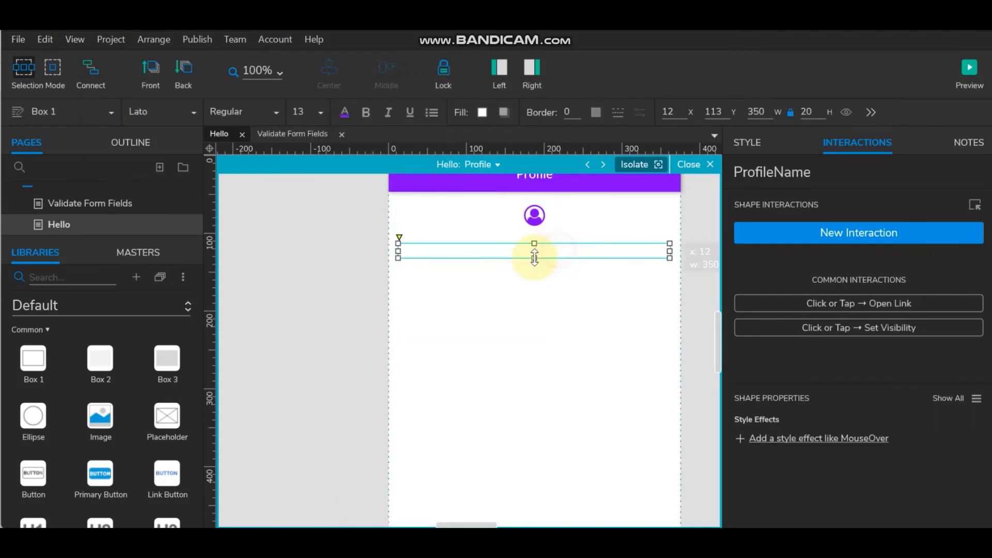
pyautogui.click(311, 113)
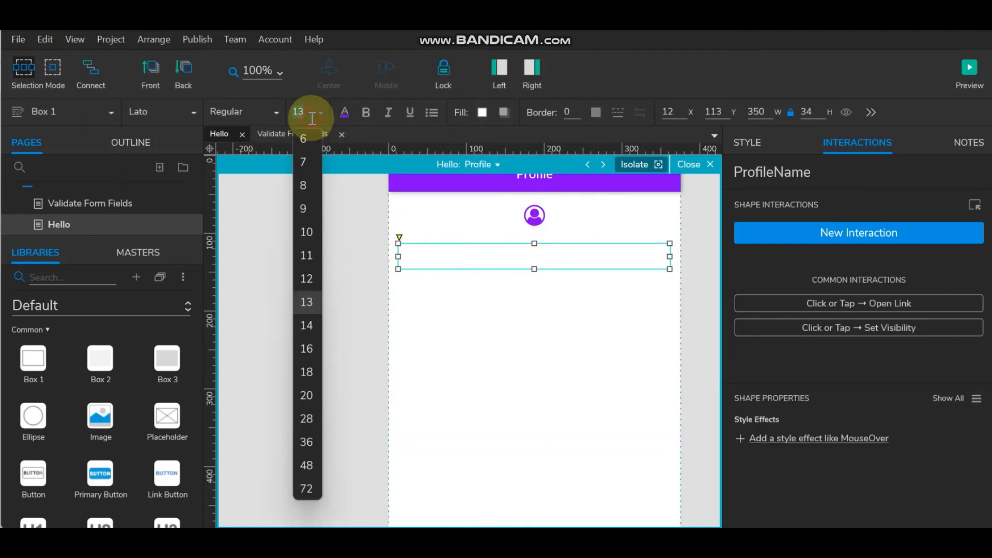
pyautogui.click(309, 348)
pyautogui.click(321, 279)
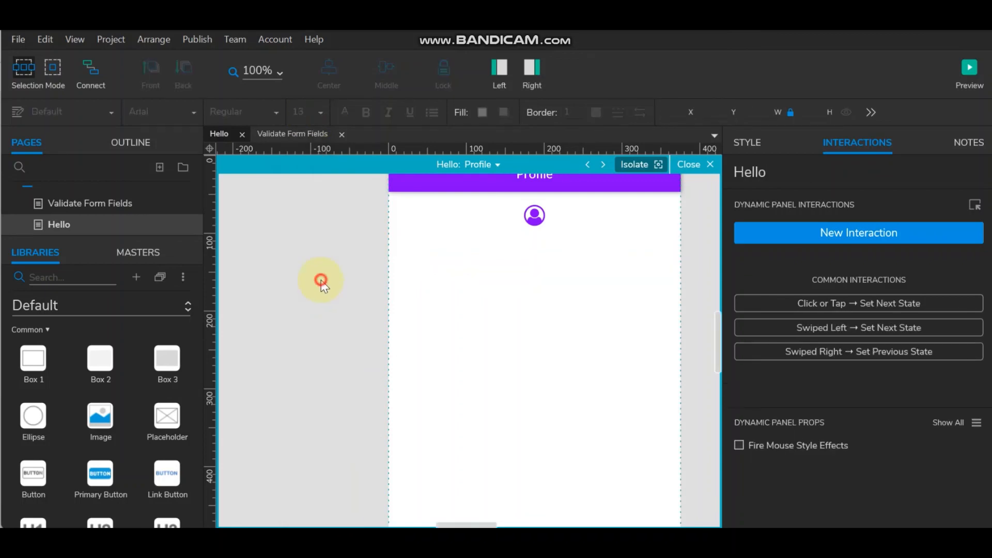
pyautogui.click(708, 164)
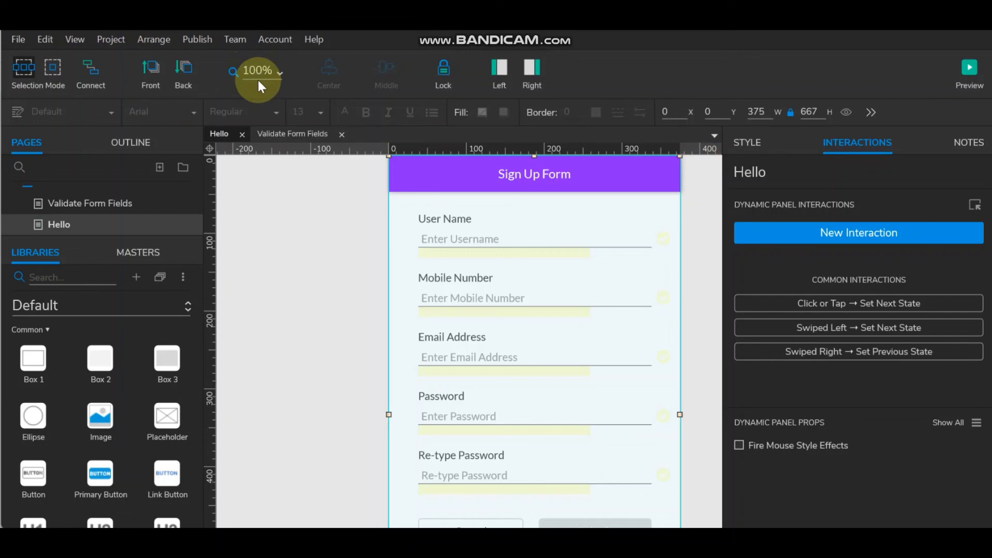
# - Preview the prototype and enter a username, checking the required-field warning first
pyautogui.click(969, 70)
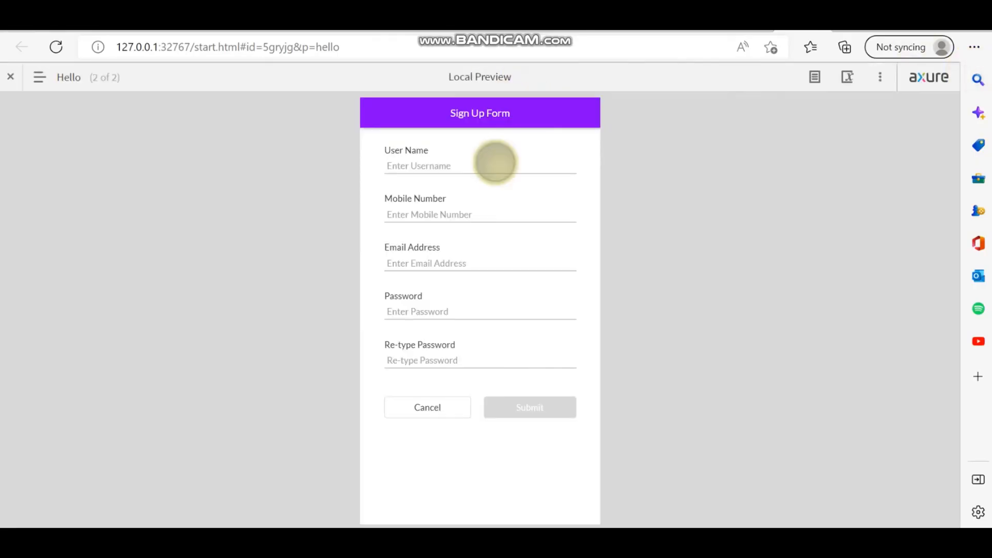
pyautogui.click(487, 163)
pyautogui.write('R')
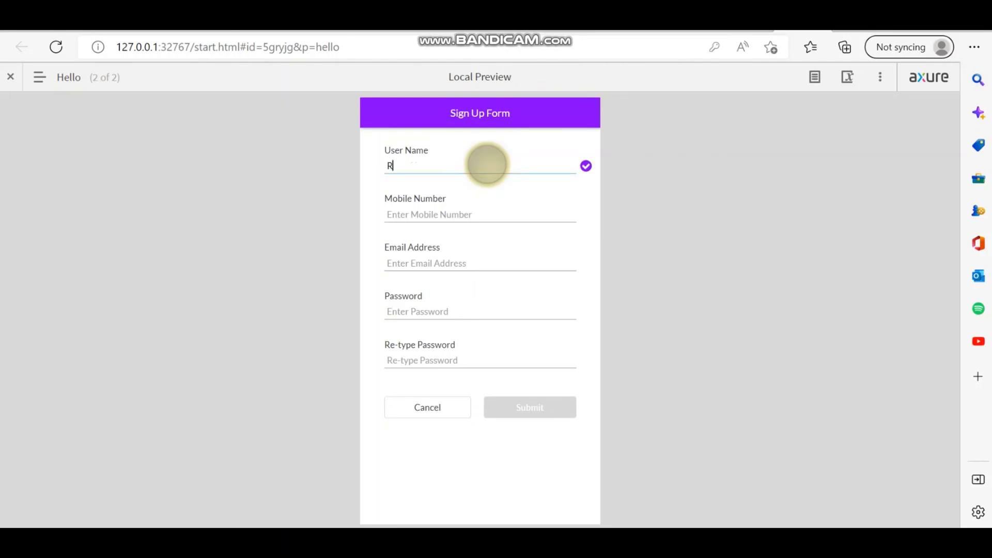
pyautogui.press('BackSpace')
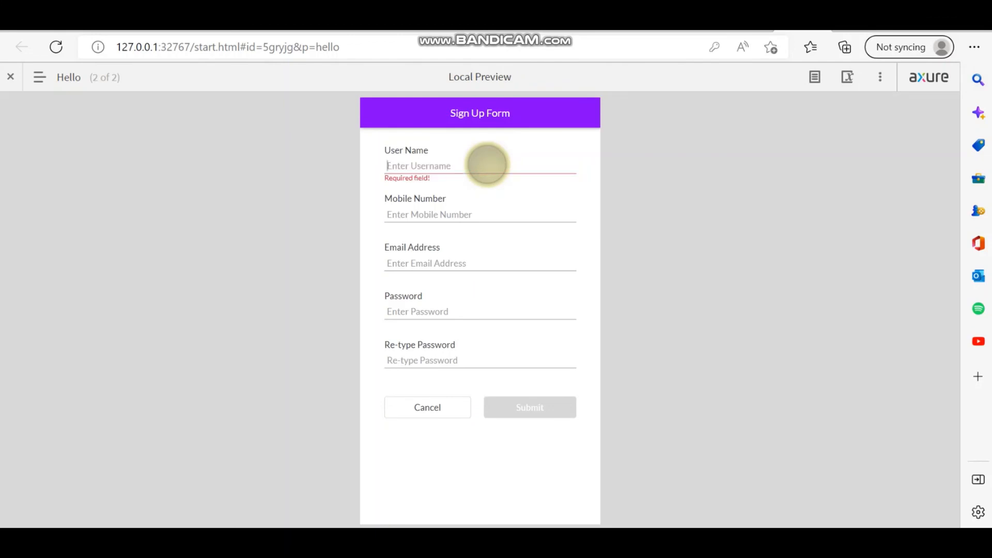
pyautogui.write('Shyam')
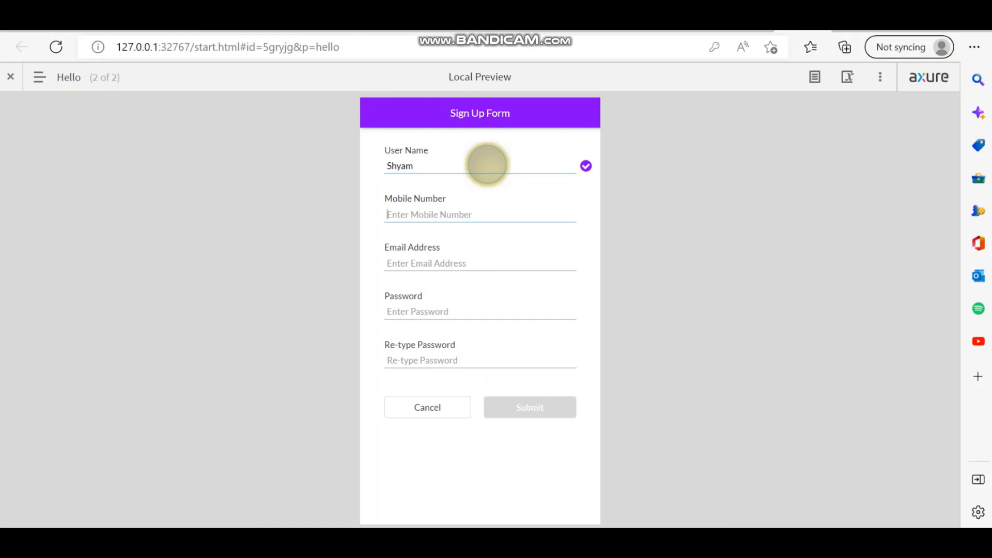
pyautogui.write('1234')
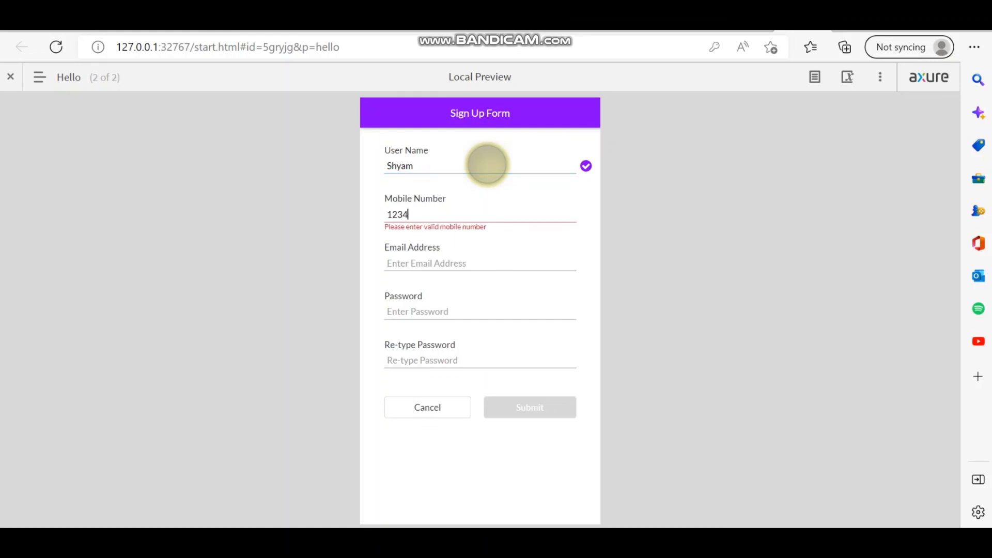
pyautogui.write('567890')
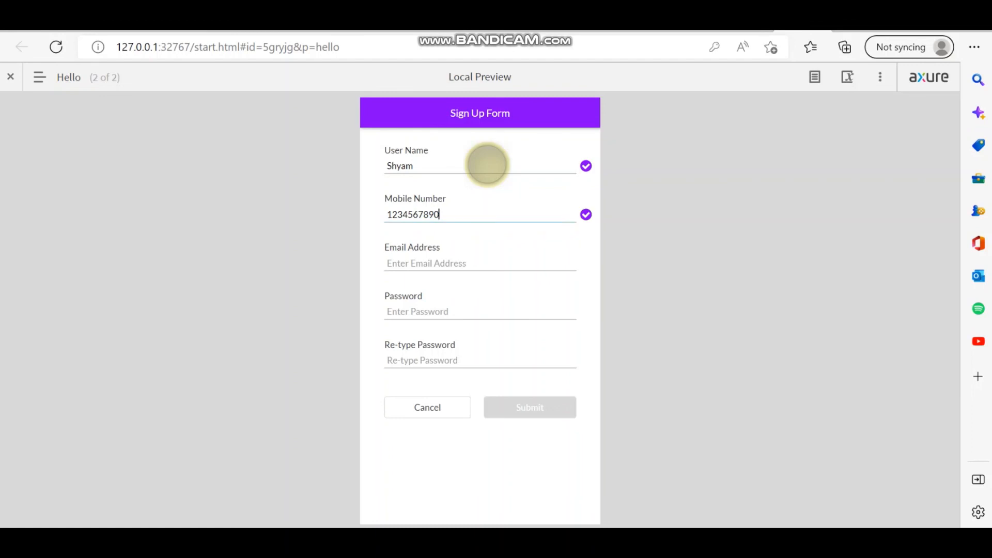
# - Enter an email address, a password and the matching re-typed password, then submit
pyautogui.click(444, 260)
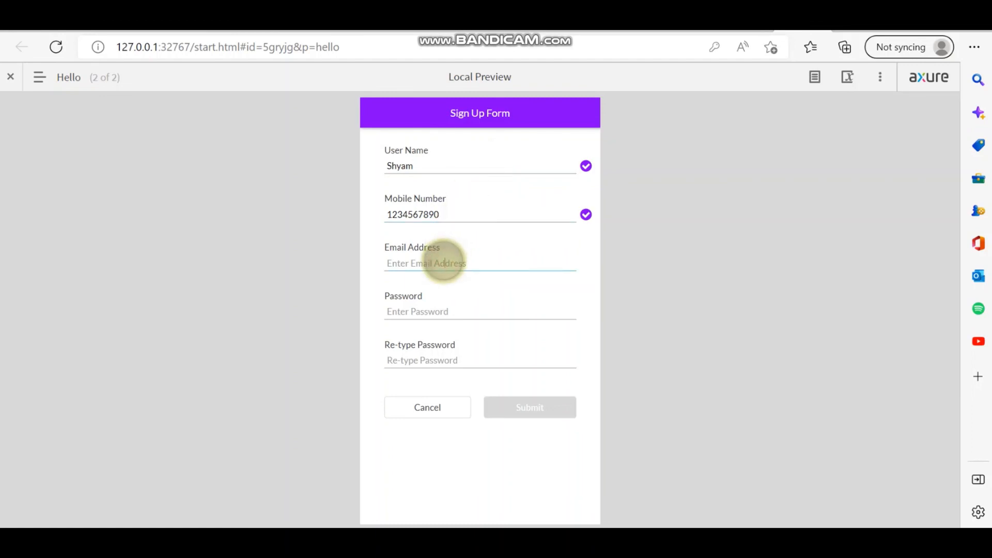
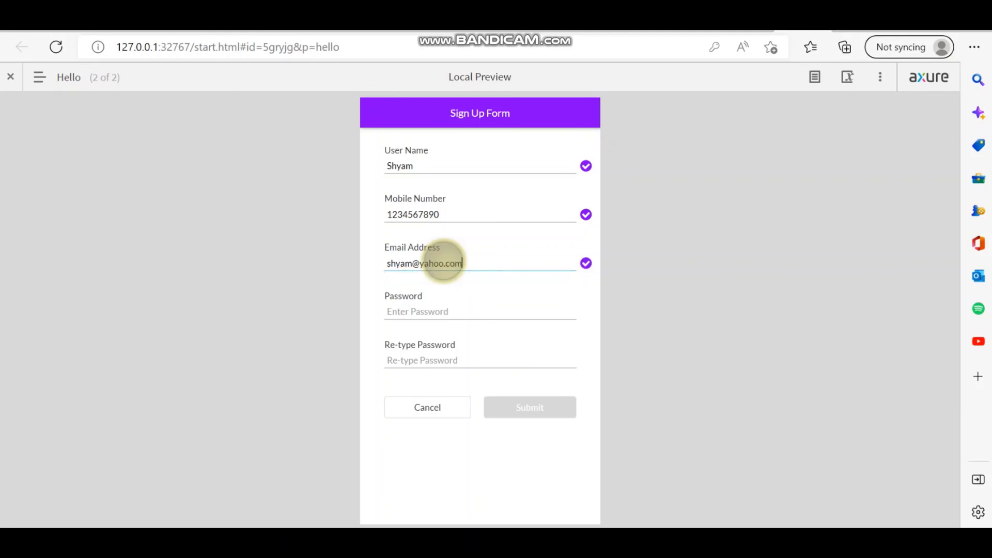
pyautogui.click(428, 309)
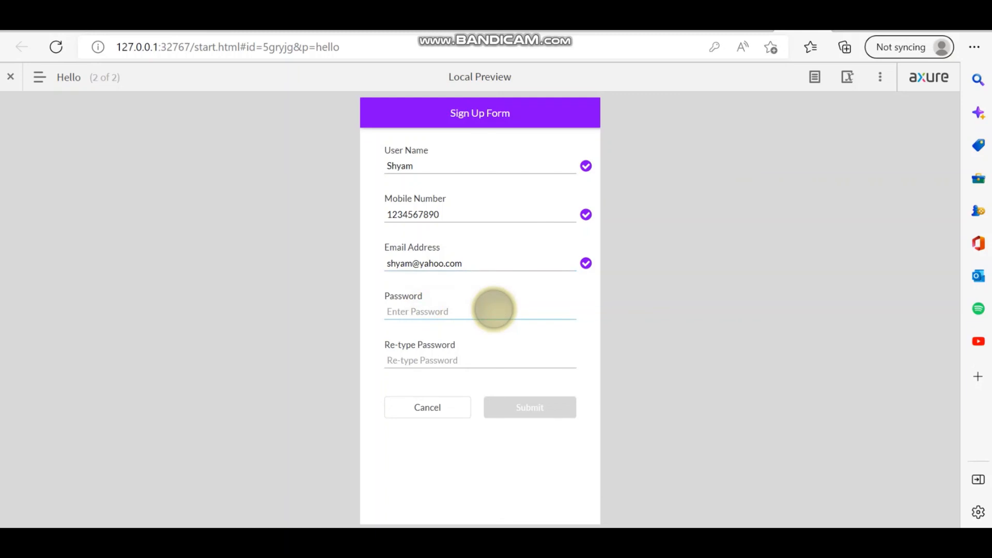
pyautogui.write('123456')
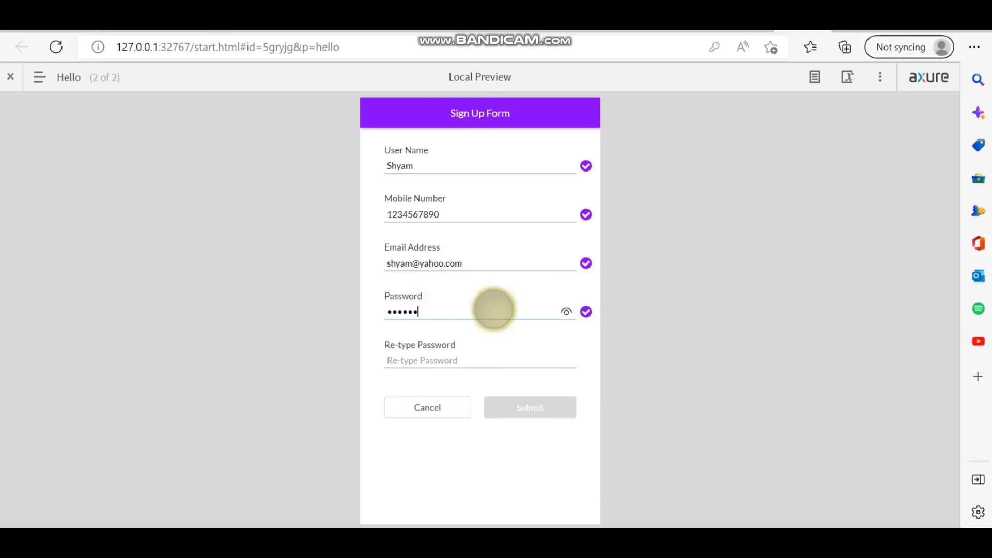
pyautogui.click(493, 362)
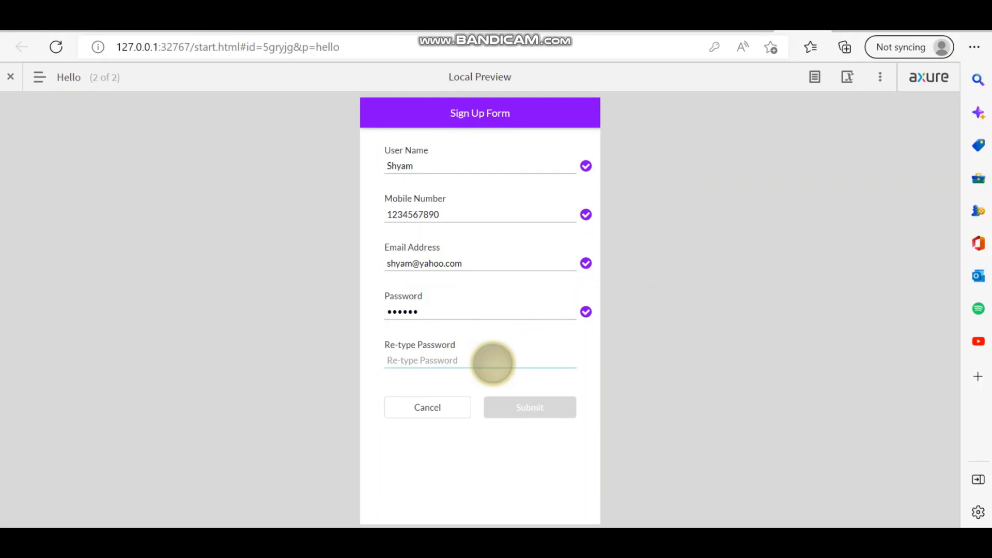
pyautogui.write('123456')
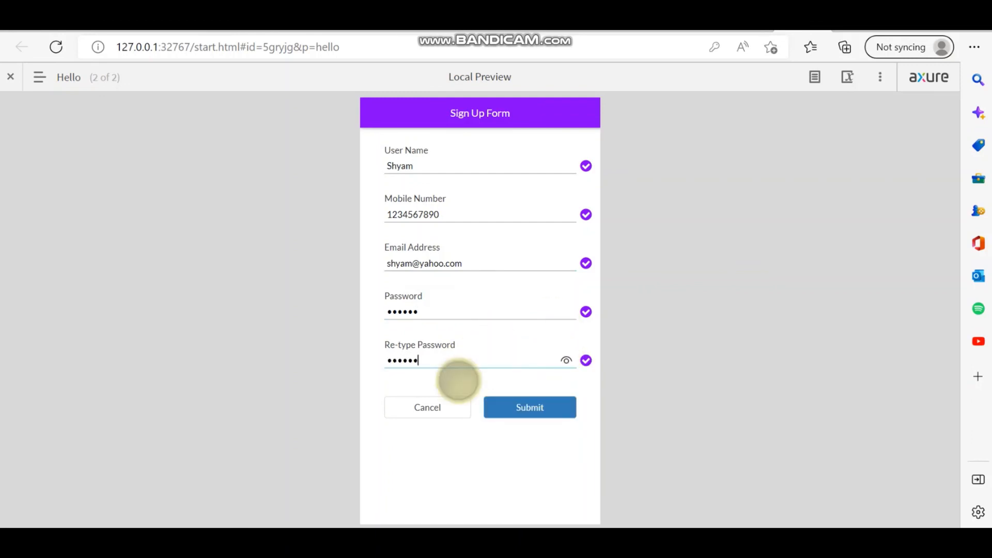
pyautogui.click(532, 407)
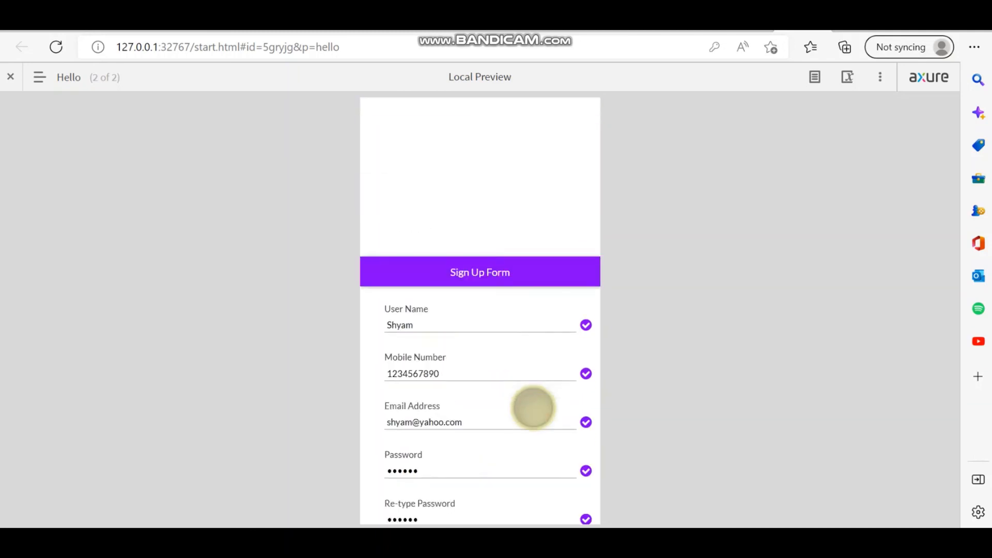
# - Enter the registered username on the Login Form, correcting its last letter's capitalisation
pyautogui.click(443, 230)
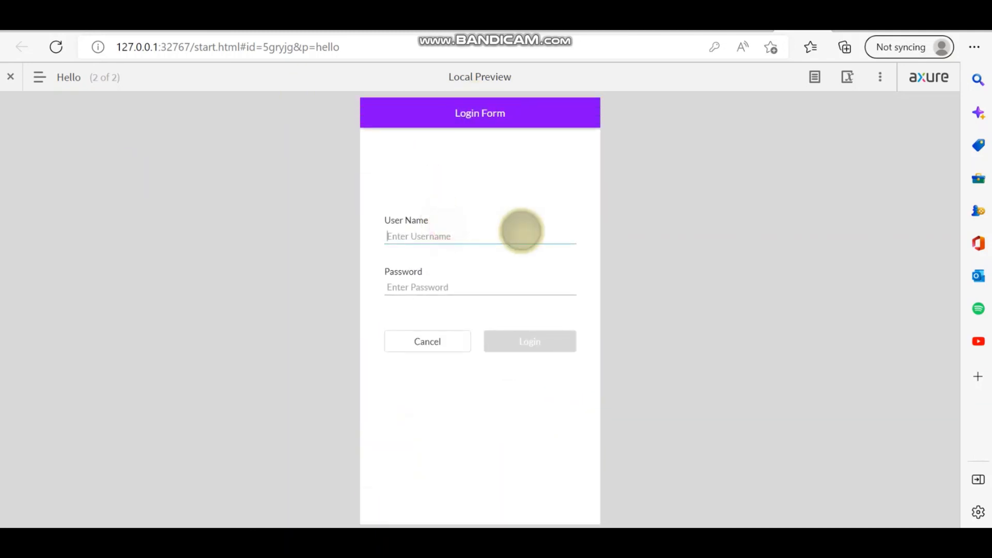
pyautogui.write('s')
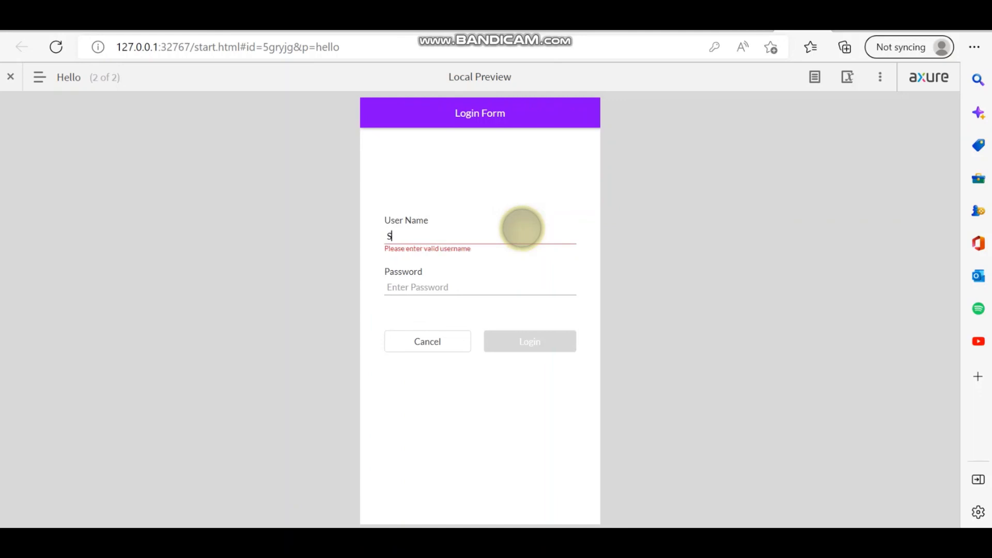
pyautogui.write('hyam')
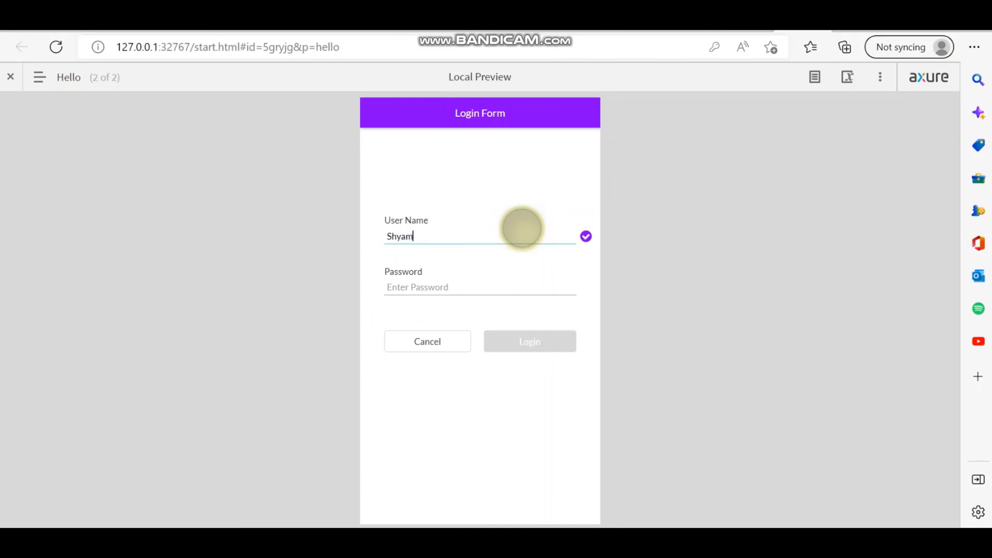
pyautogui.press('BackSpace')
pyautogui.write('M')
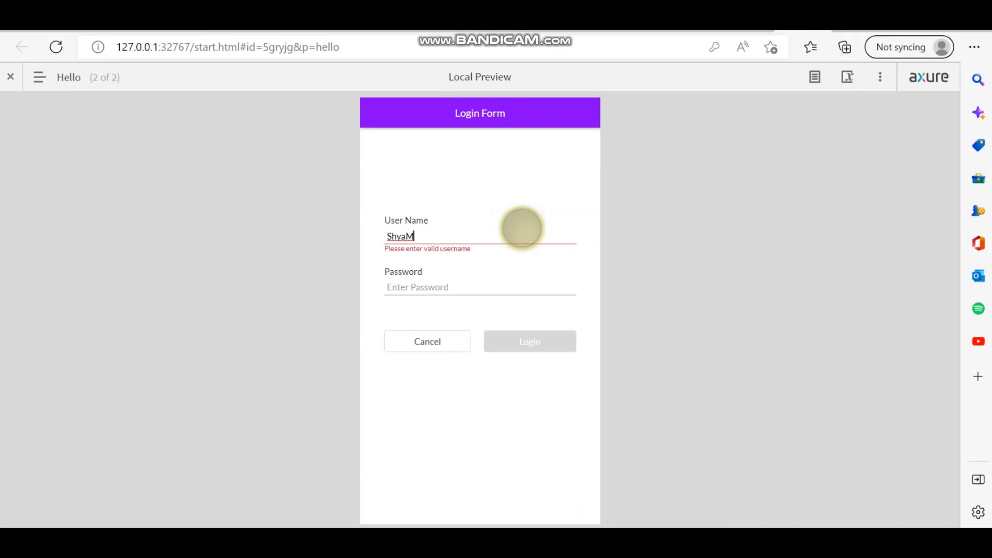
pyautogui.press('BackSpace')
pyautogui.write('m')
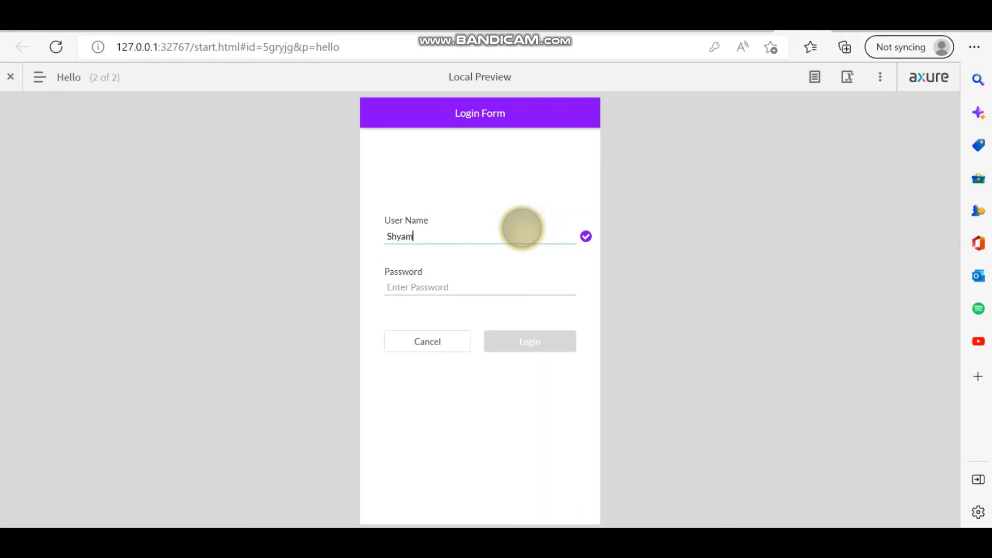
# - Enter the password, log in to reach the Profile greeting, and return to the Axure RP editor
pyautogui.click(454, 283)
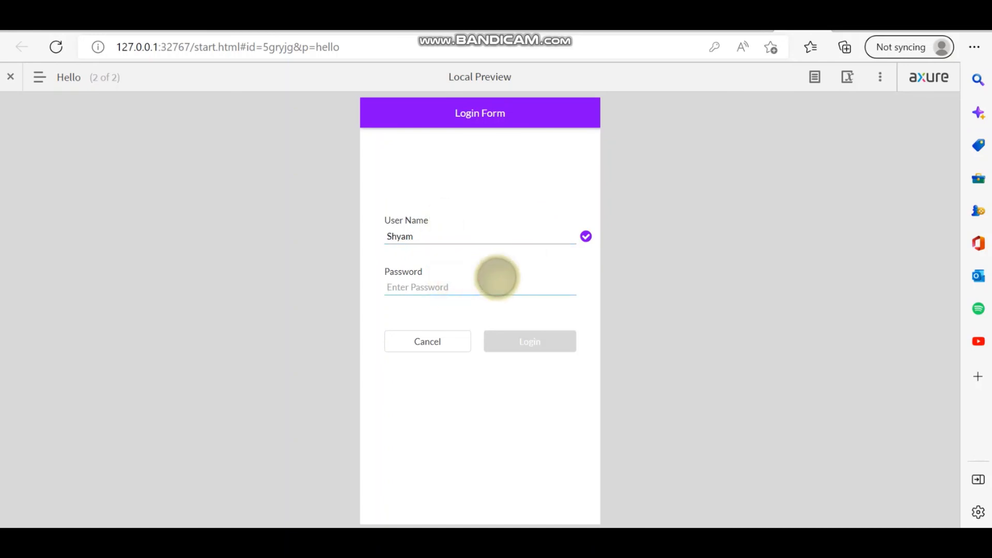
pyautogui.write('••••••')
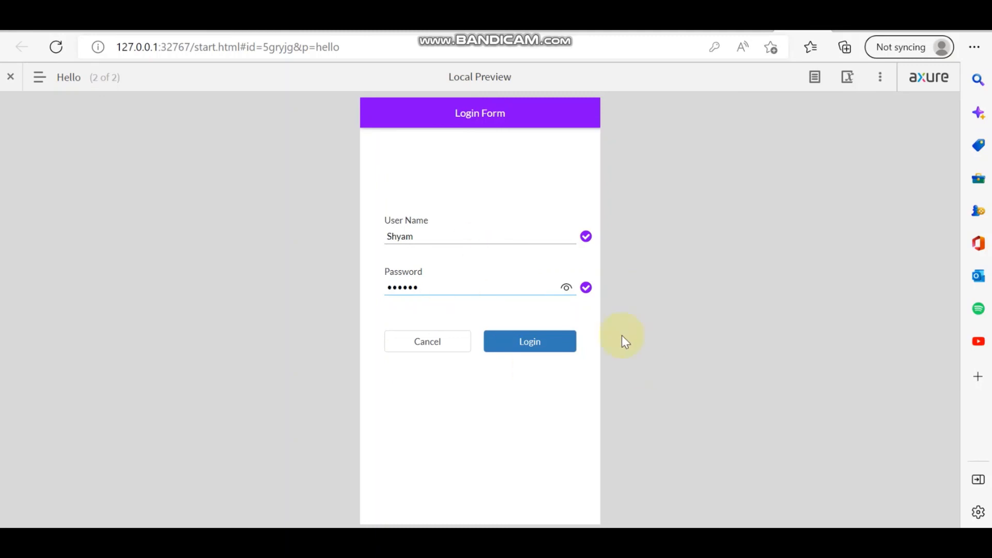
pyautogui.click(530, 340)
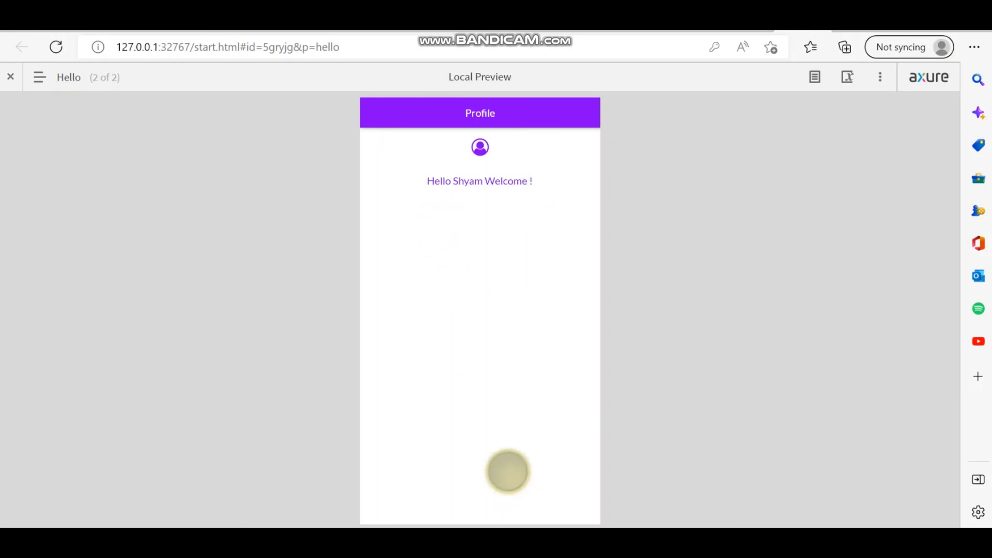
pyautogui.click(532, 542)
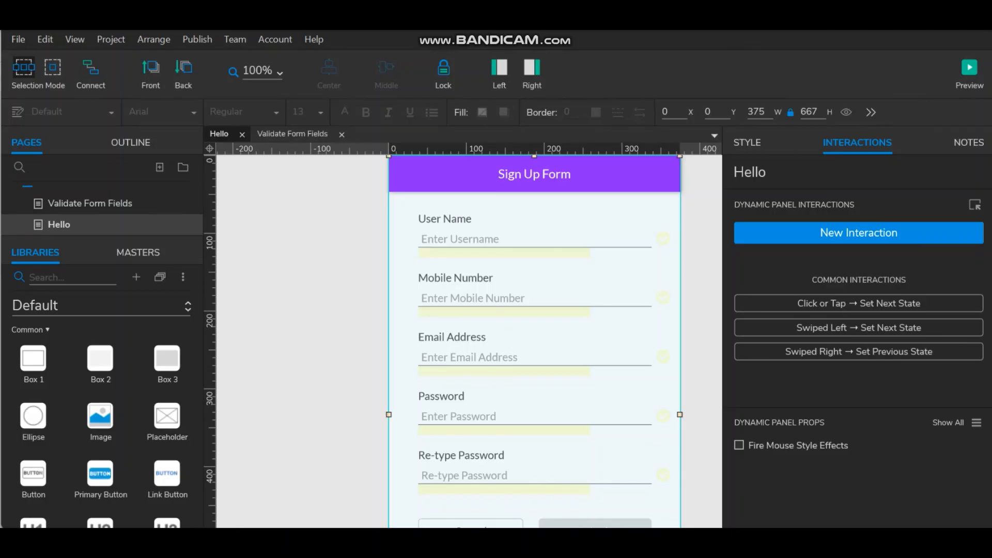
# - Review the form dynamic panel's Reg, Profile and Login states, then relaunch the browser preview
pyautogui.scroll(3, 537, 282)
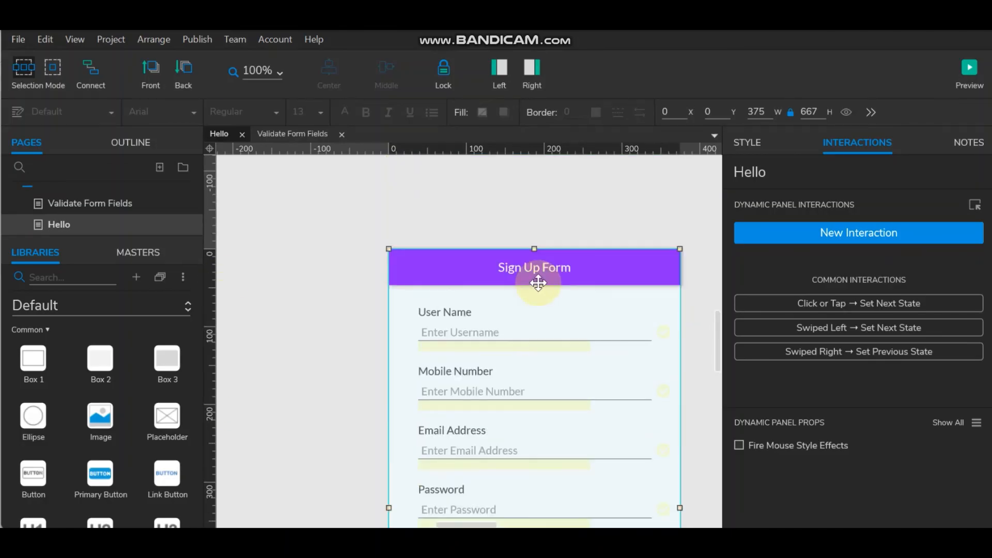
pyautogui.scroll(-3, 537, 283)
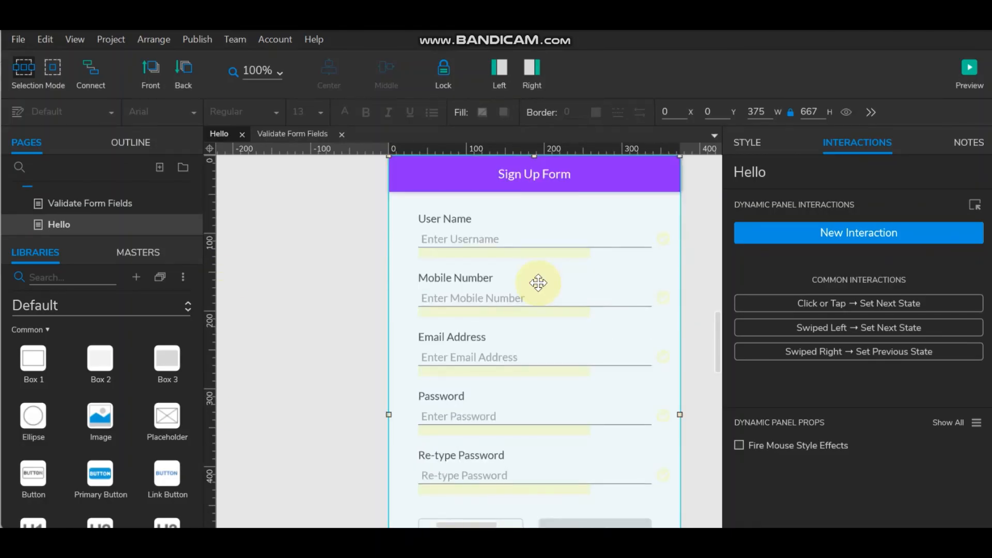
pyautogui.doubleClick(592, 224)
pyautogui.click(488, 165)
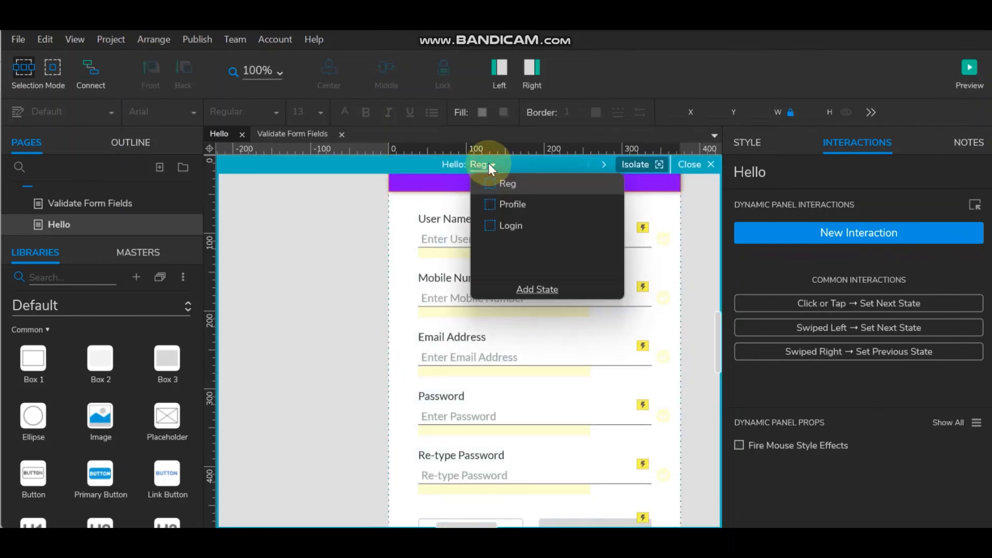
pyautogui.click(346, 250)
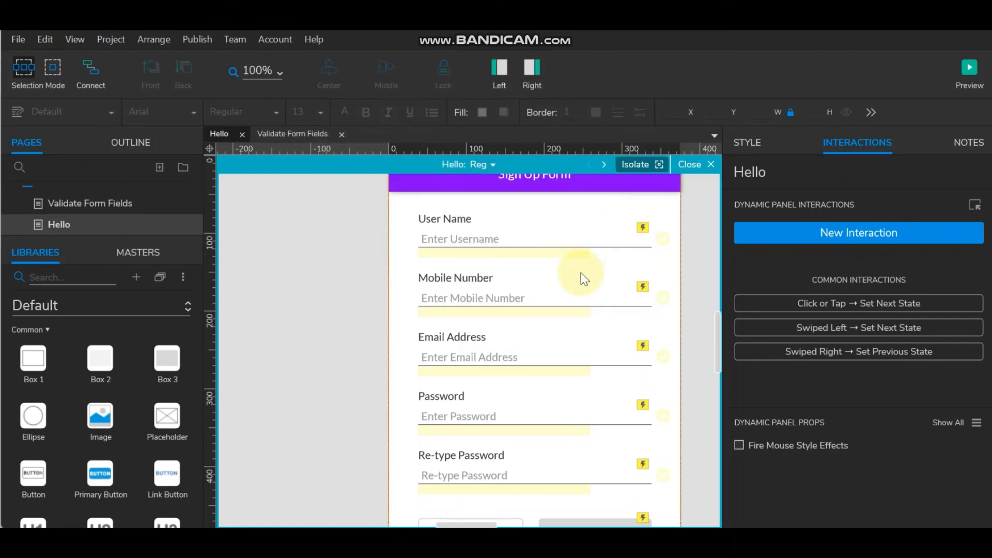
pyautogui.scroll(-3, 580, 272)
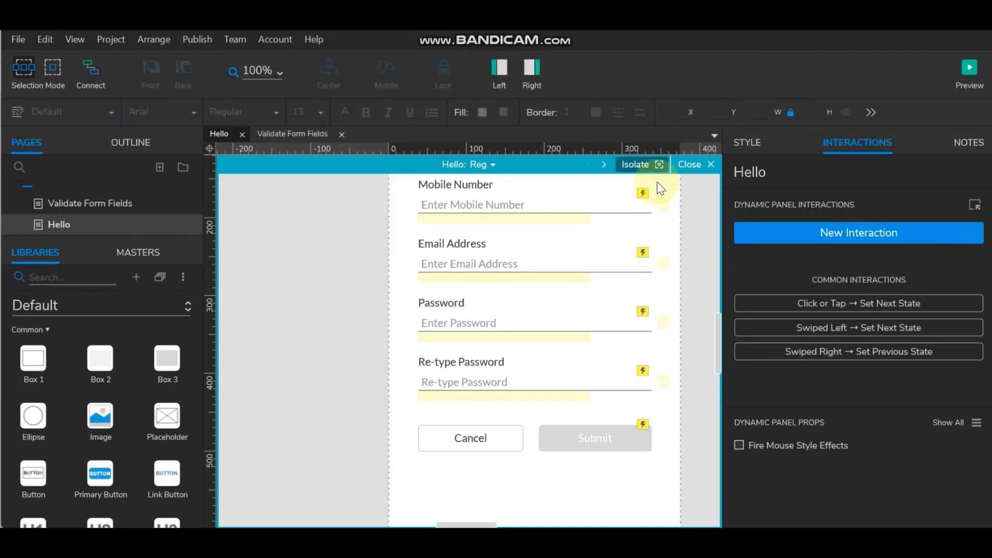
pyautogui.click(966, 66)
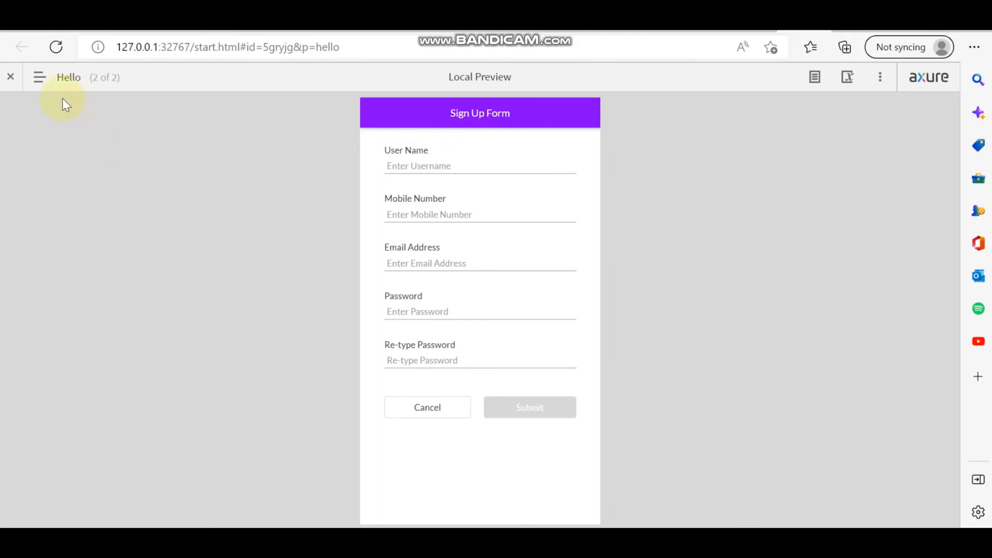
# - Open the Validate Form Fields page from the preview's page list
pyautogui.click(39, 77)
pyautogui.click(66, 173)
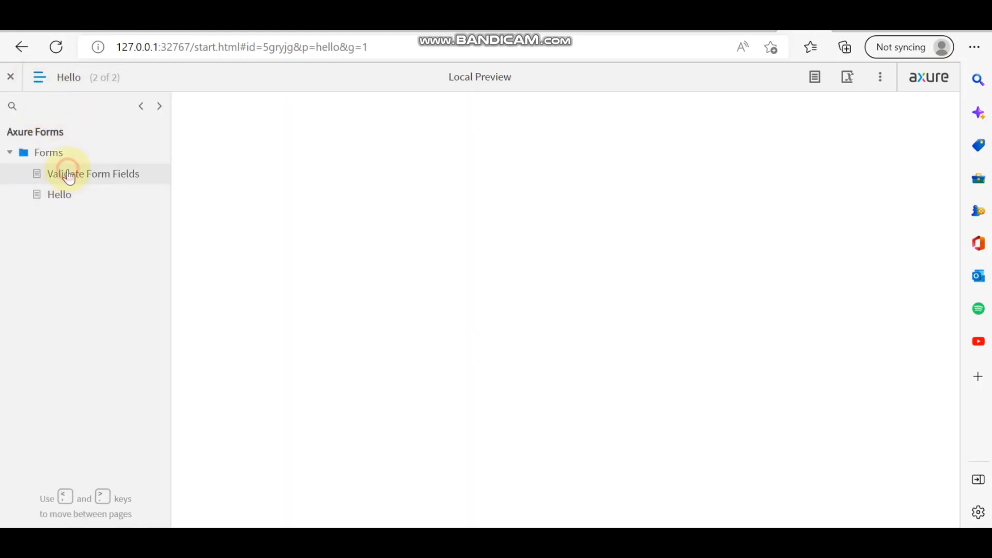
pyautogui.click(45, 83)
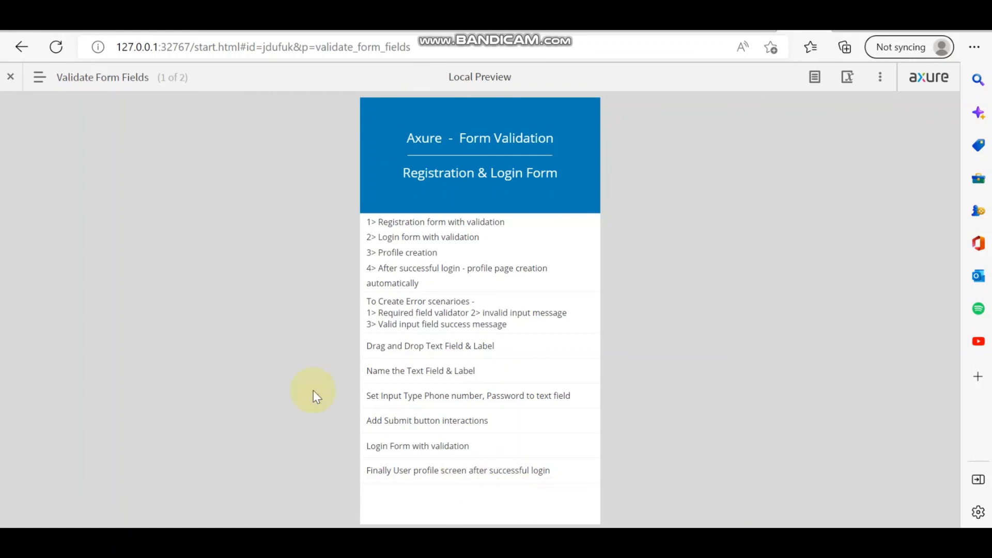
# - Switch to the Hello page so the Sign Up Form is displayed
pyautogui.click(71, 77)
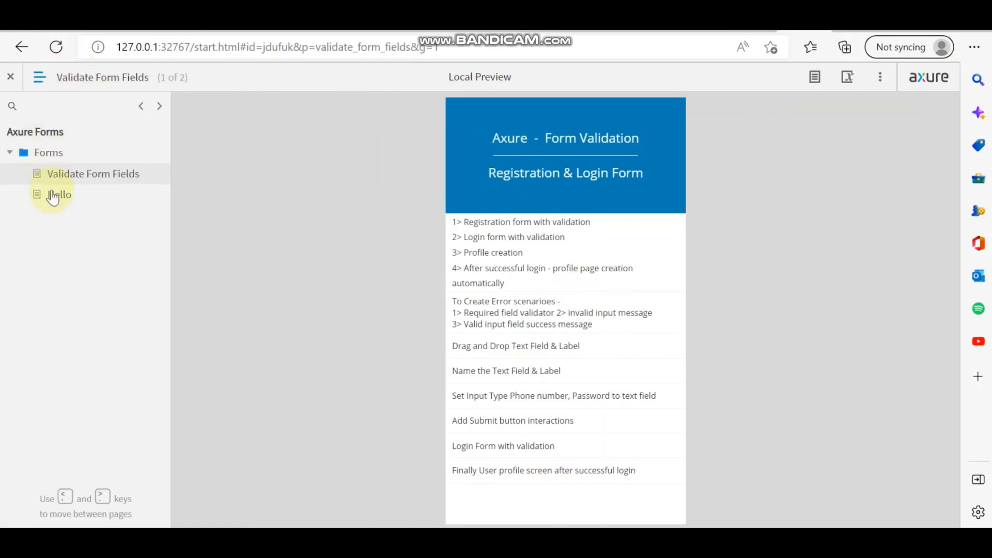
pyautogui.click(60, 196)
pyautogui.click(40, 77)
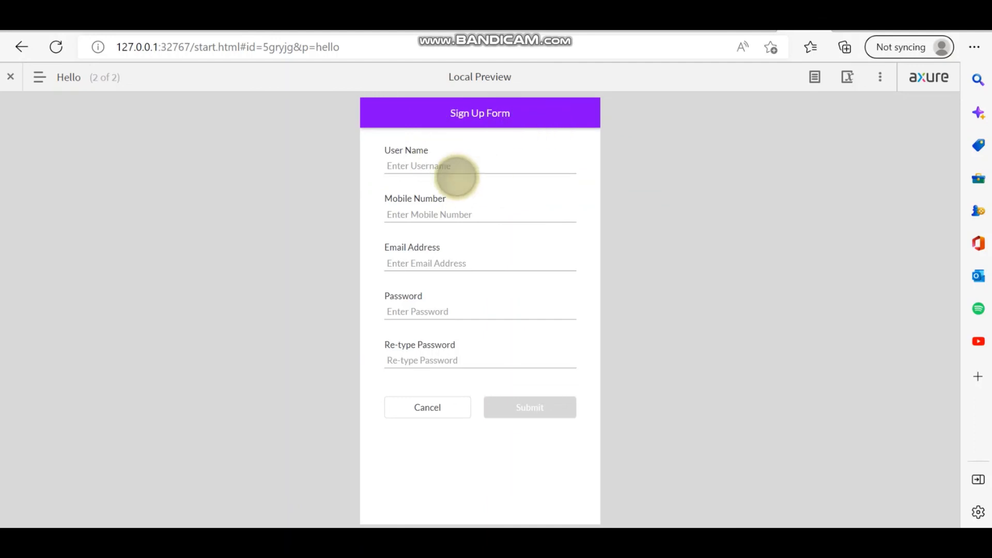
# - Enter a username and a 10-digit mobile number in the Sign Up Form
pyautogui.click(491, 164)
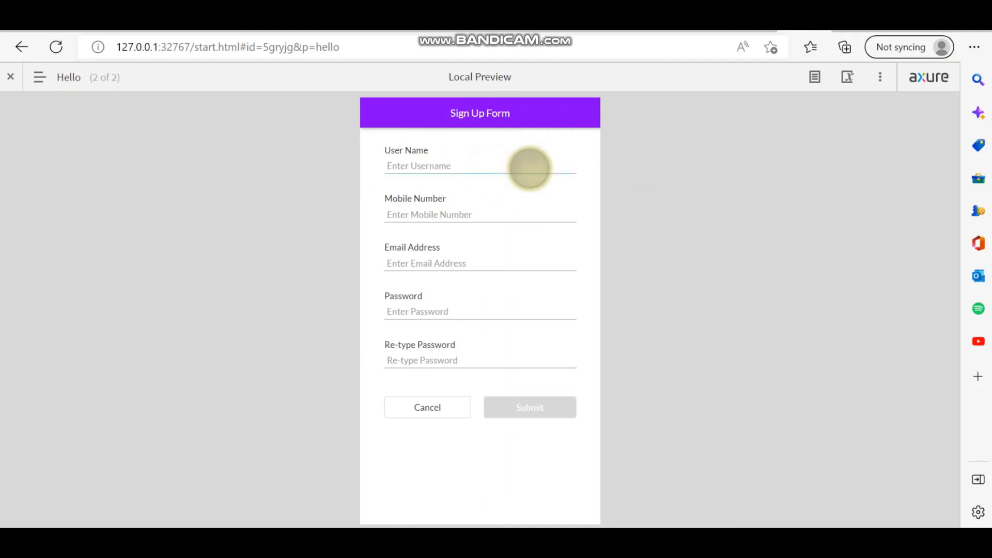
pyautogui.write('na')
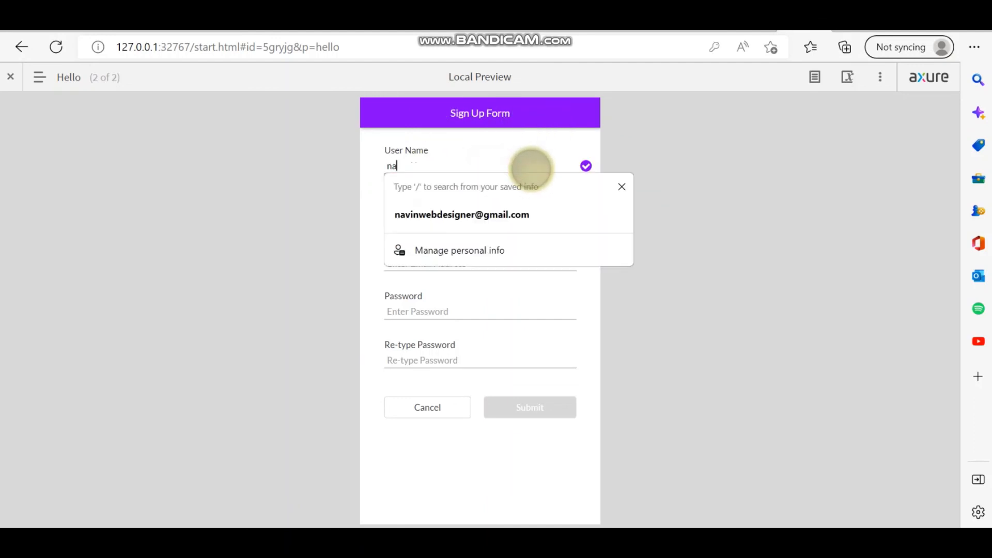
pyautogui.write('vin')
pyautogui.click(757, 166)
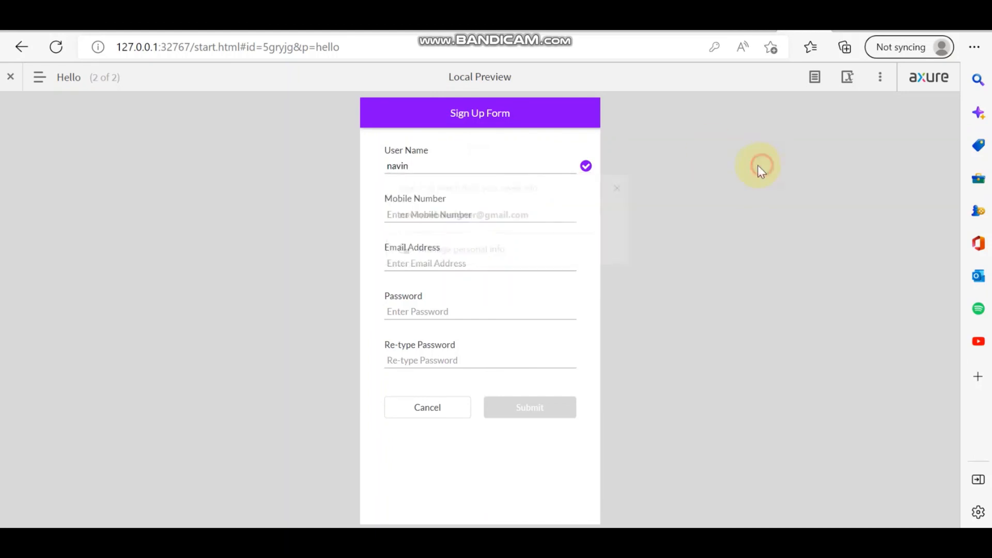
pyautogui.click(433, 213)
pyautogui.write('1212121212')
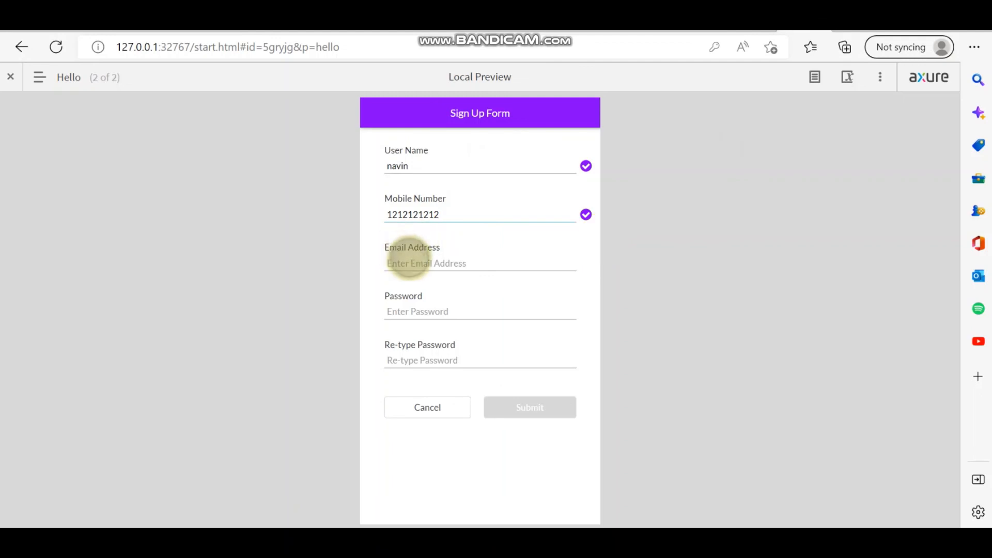
# - Enter an email address, a password and the matching re-typed password, then submit the form
pyautogui.click(408, 262)
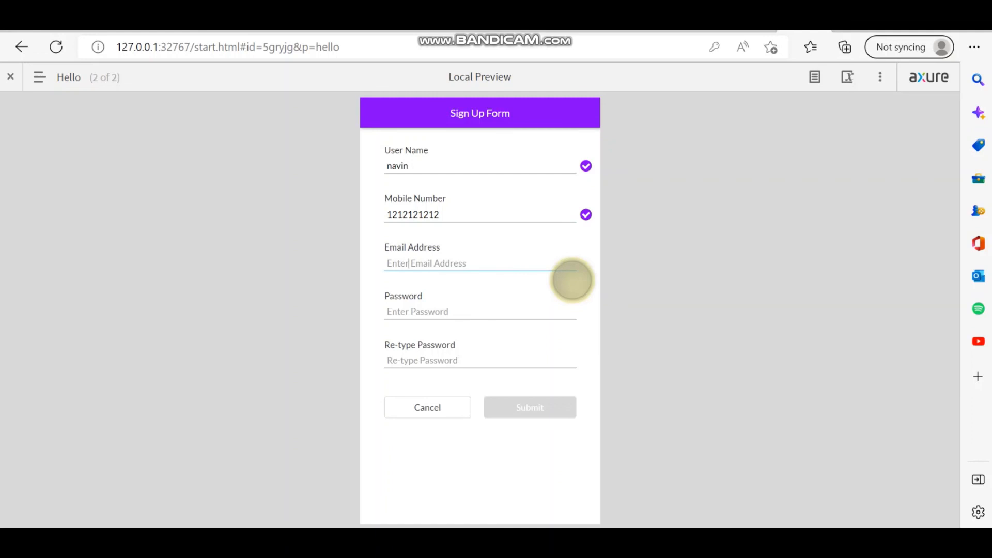
pyautogui.write('nav')
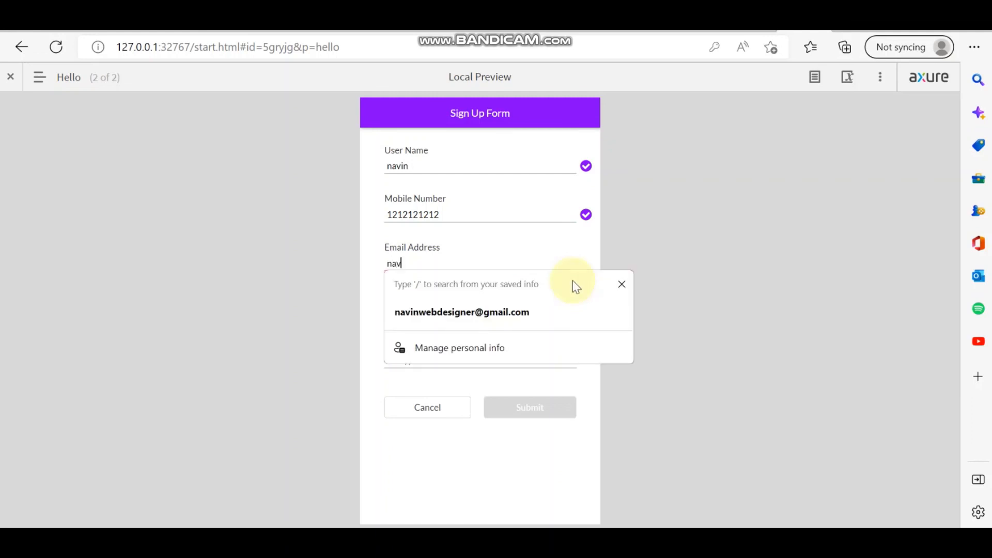
pyautogui.write('in123')
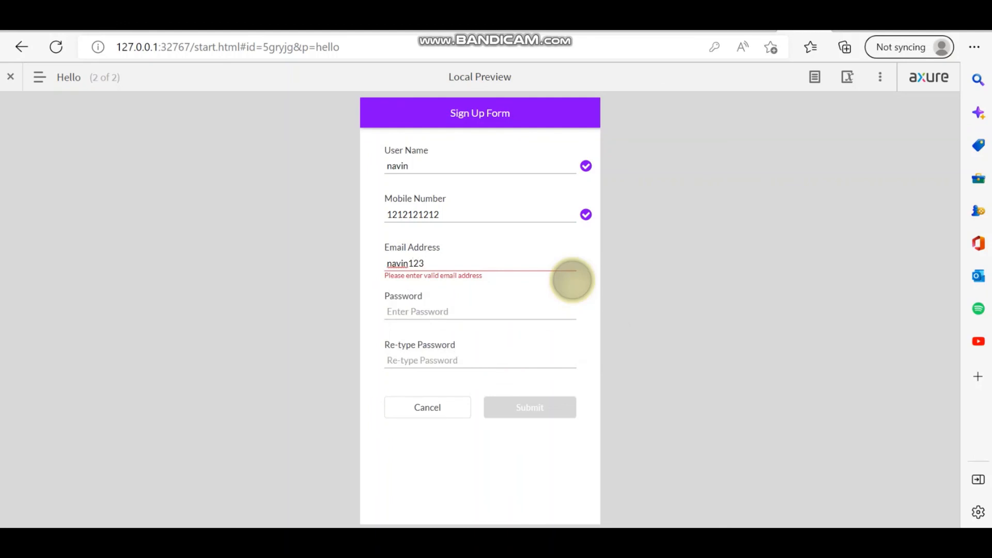
pyautogui.write('@ex.com')
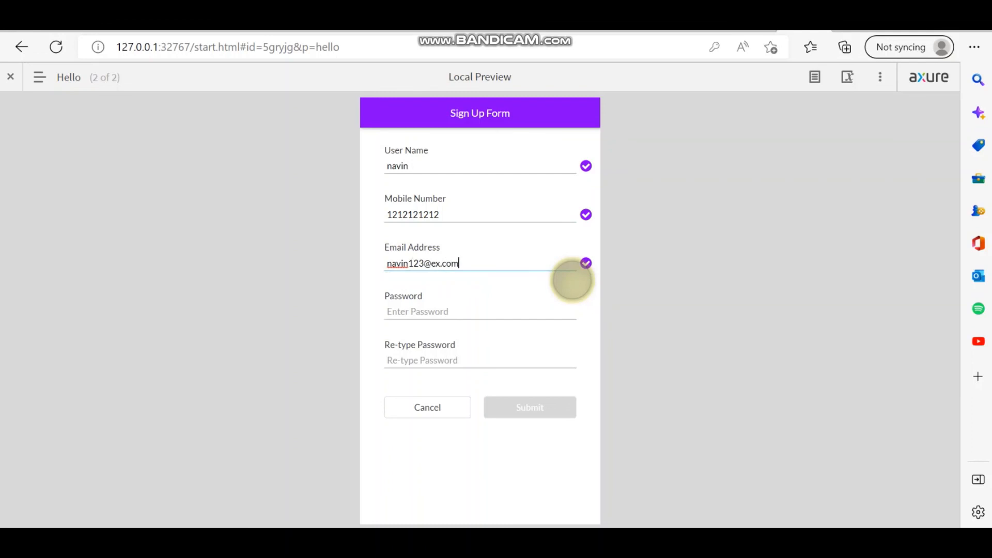
pyautogui.click(489, 306)
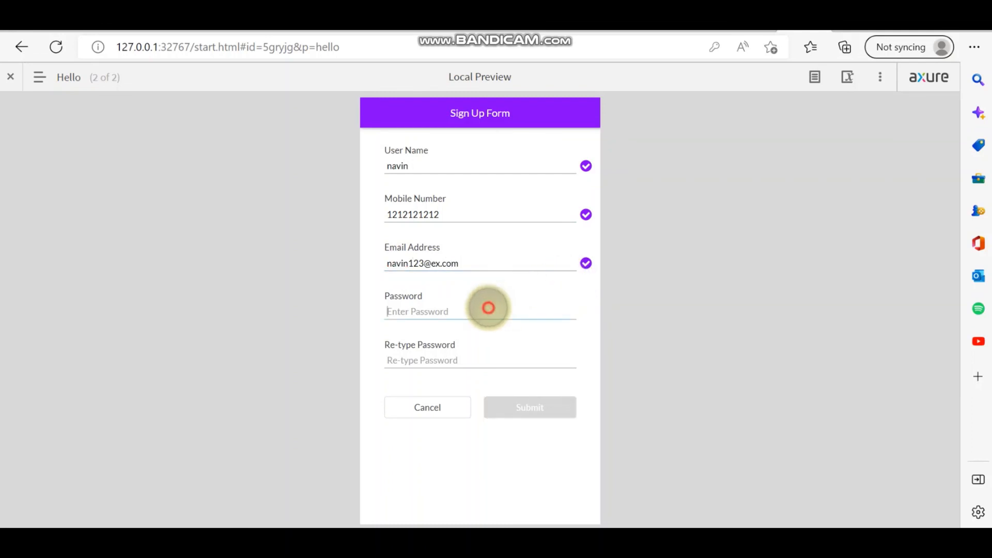
pyautogui.write('123456')
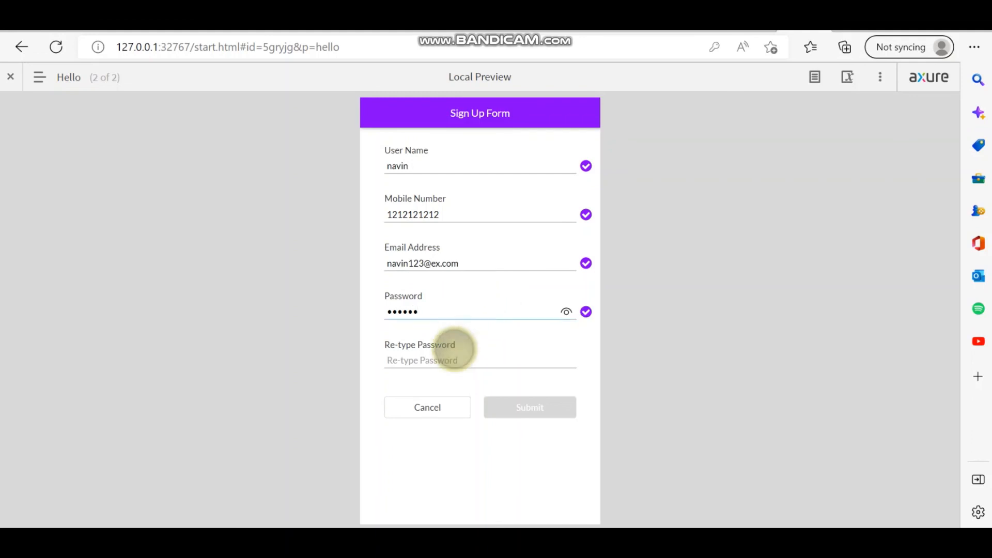
pyautogui.click(490, 351)
pyautogui.write('123456')
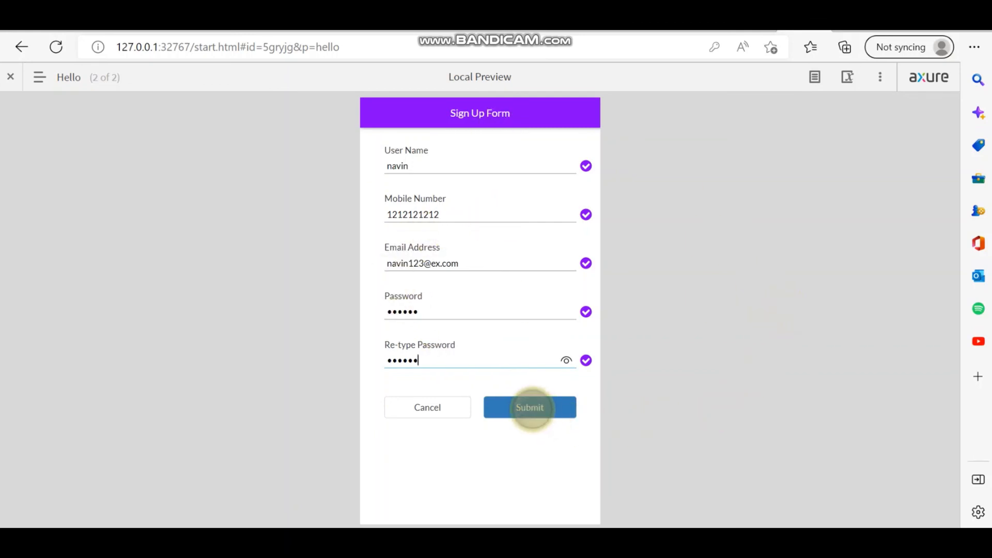
pyautogui.click(531, 409)
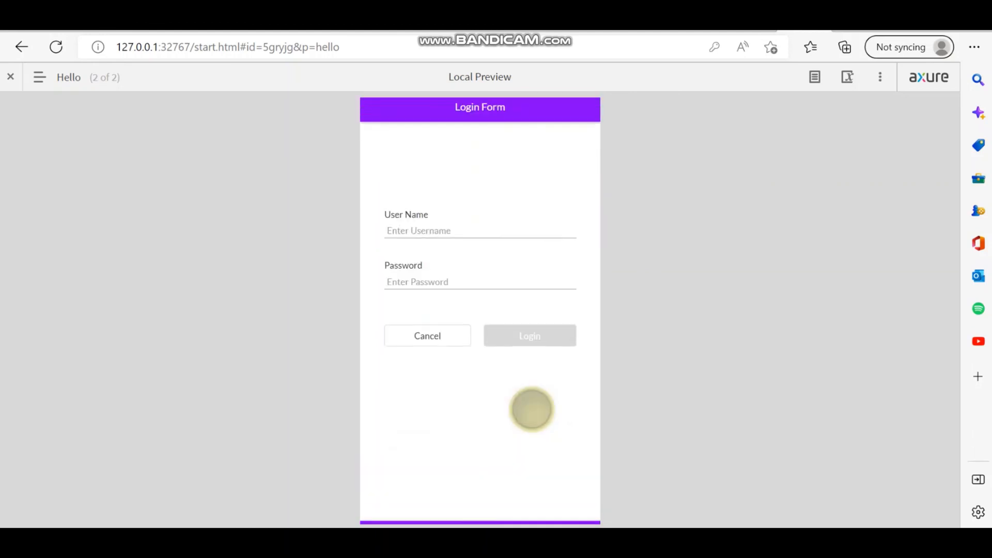
# - Enter the registered username in the Login Form's User Name field
pyautogui.click(433, 236)
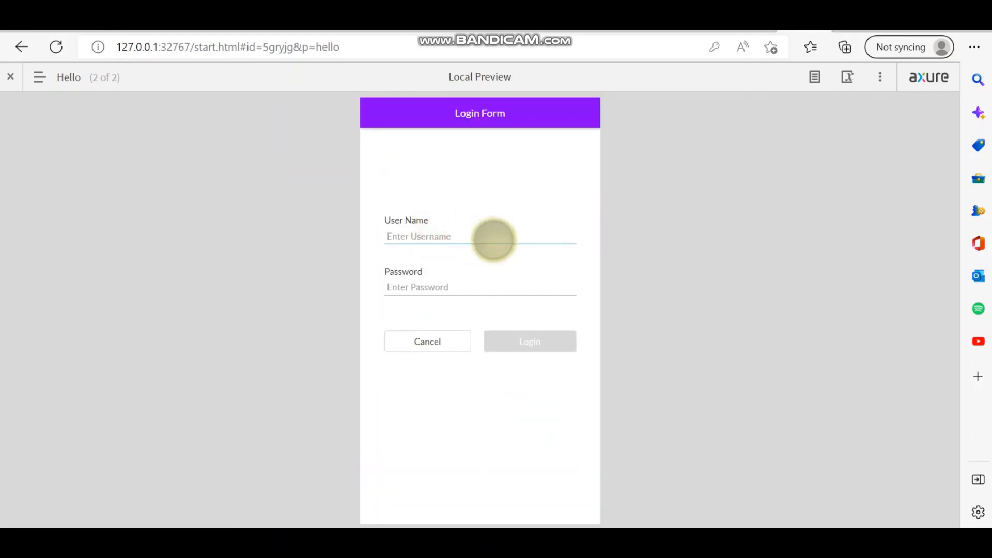
pyautogui.write('na')
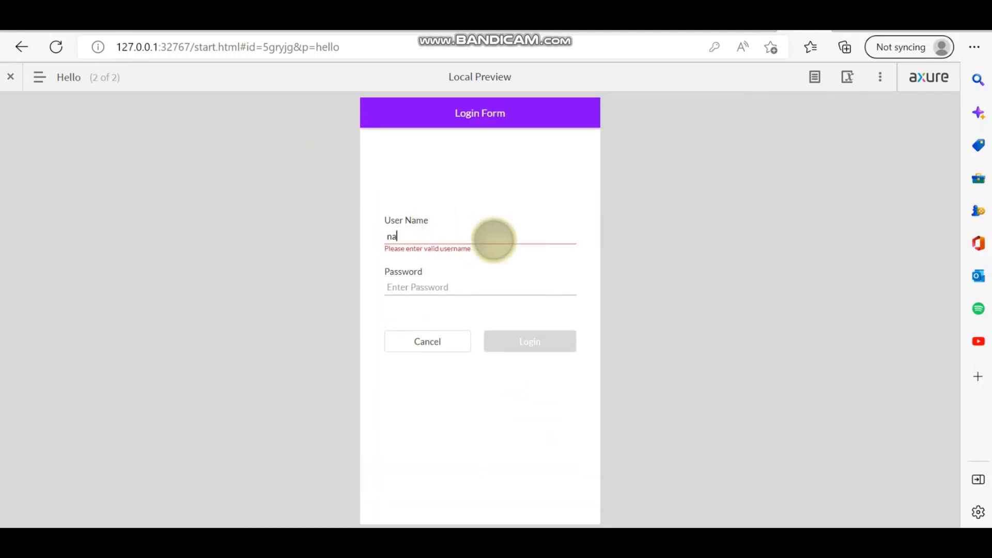
pyautogui.write('vin')
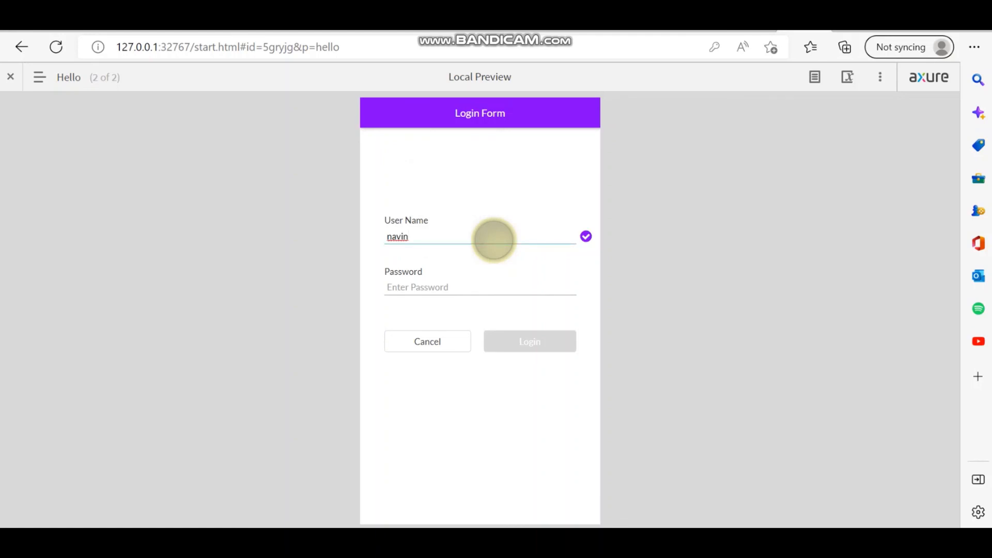
pyautogui.press('Tab')
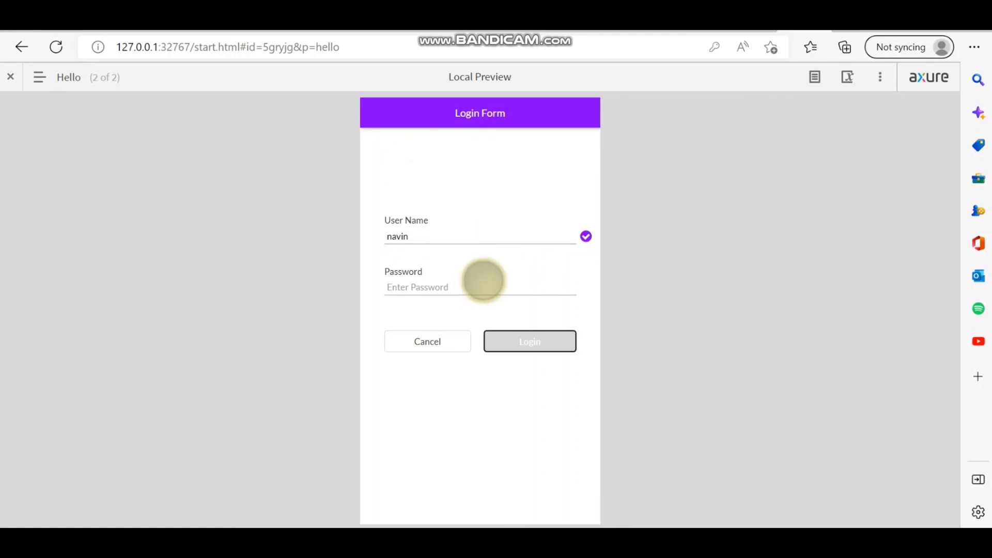
# - Enter the password, log in to reach the Profile greeting, and return to the Axure editor
pyautogui.click(481, 280)
pyautogui.write('******')
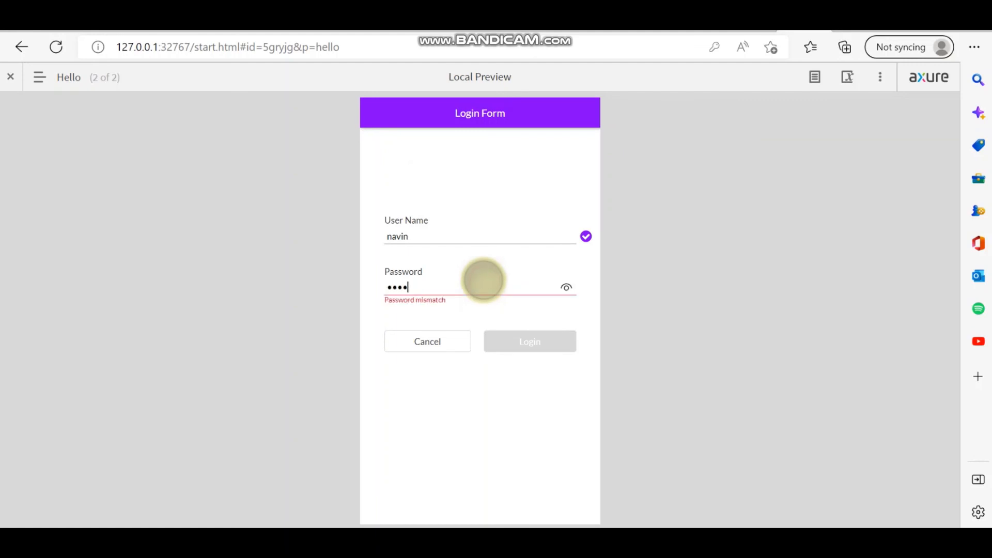
pyautogui.click(547, 337)
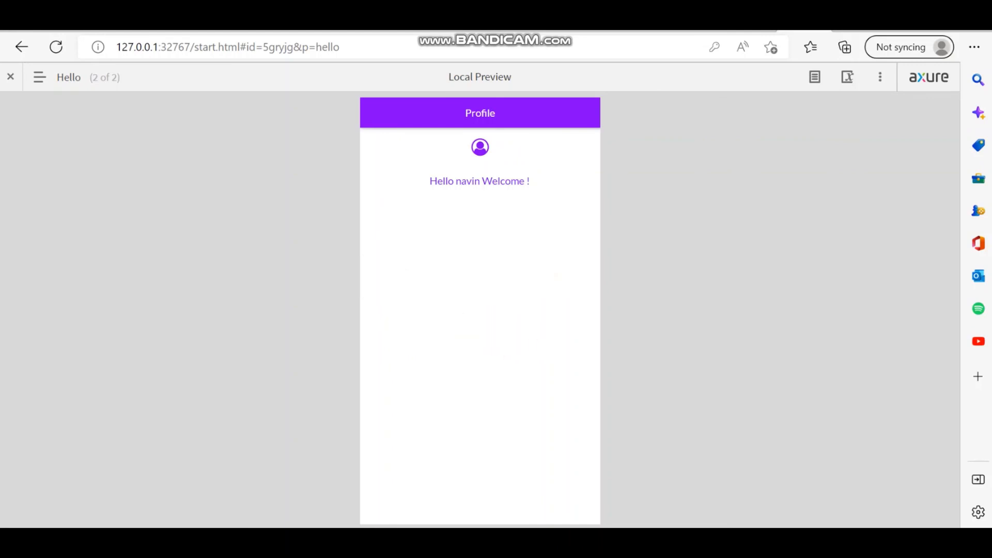
pyautogui.click(528, 545)
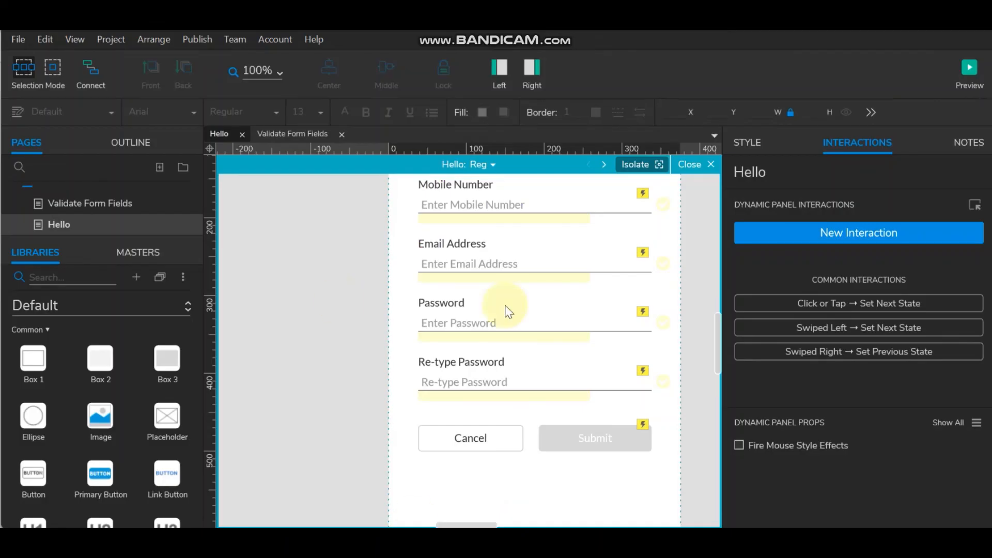
# - Review both Password fields' validation interactions and switch the Hello panel to its Profile state
pyautogui.click(499, 379)
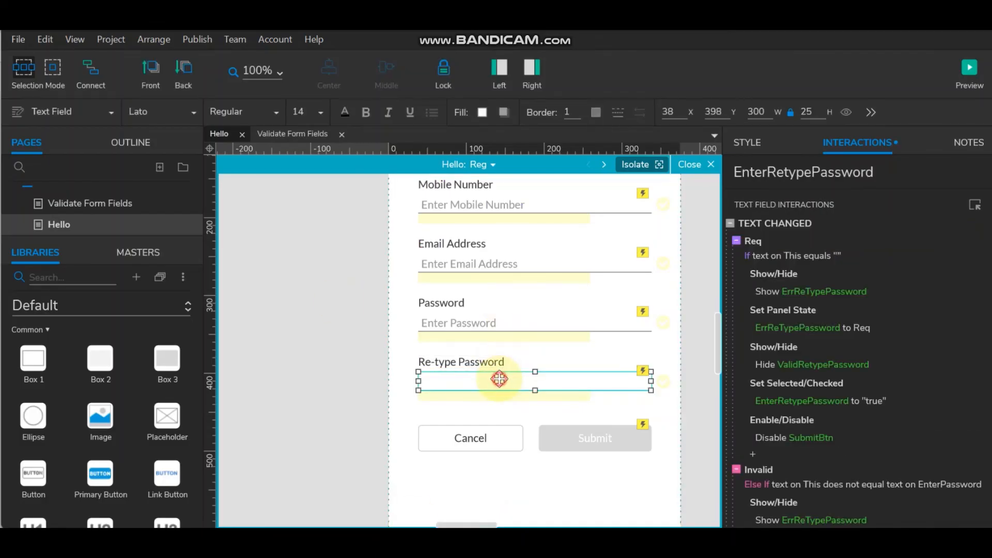
pyautogui.click(510, 317)
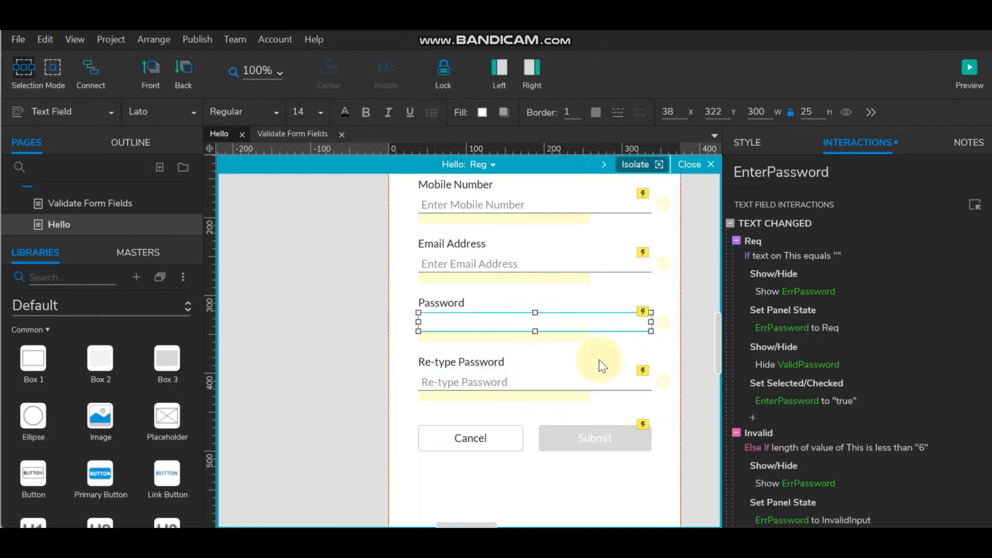
pyautogui.click(478, 164)
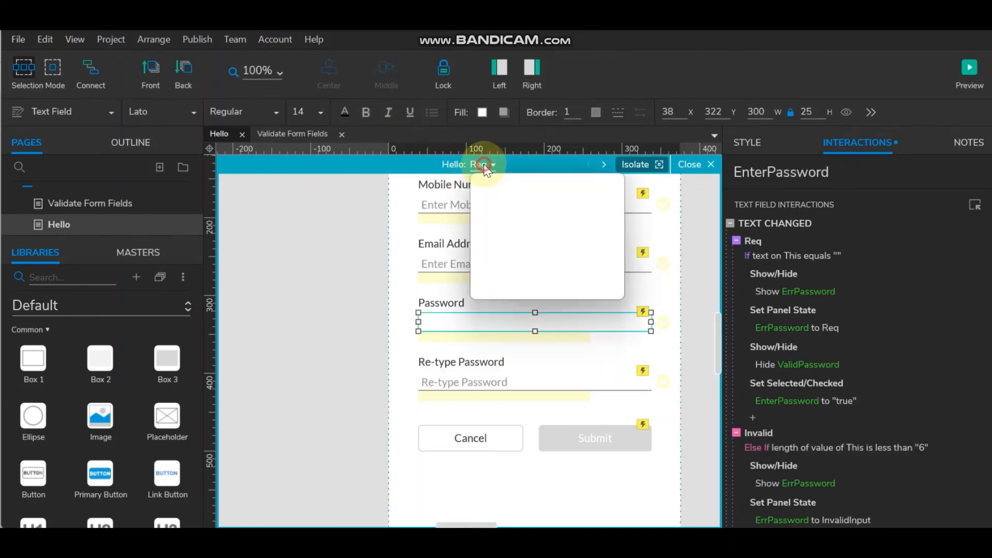
pyautogui.click(513, 203)
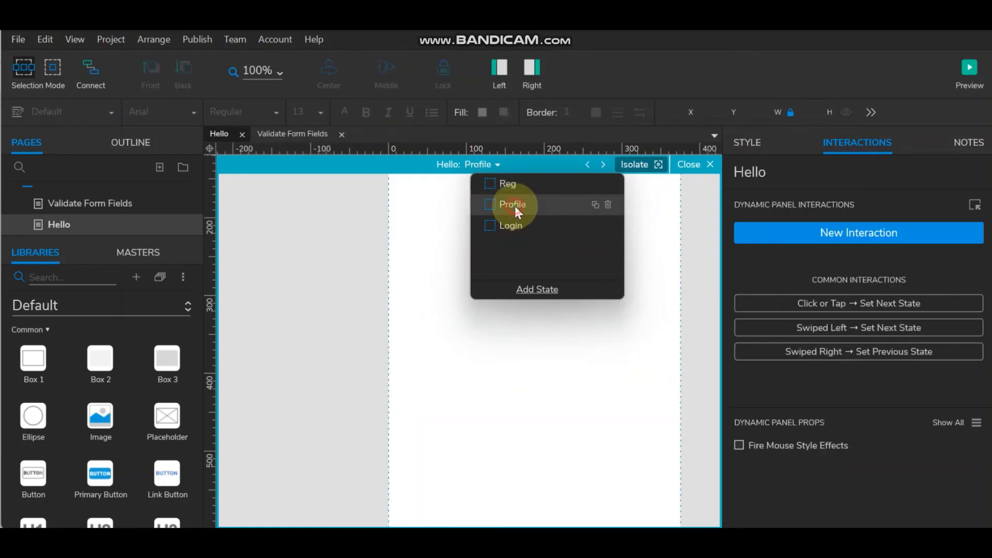
pyautogui.click(347, 306)
# - Relaunch the browser preview showing a blank Sign Up Form
pyautogui.scroll(5, 511, 331)
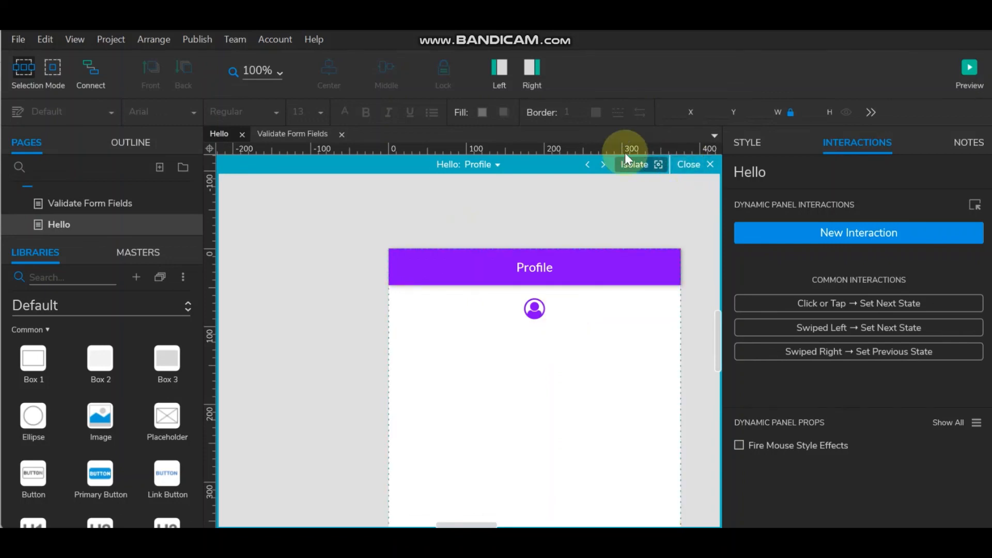
pyautogui.click(969, 67)
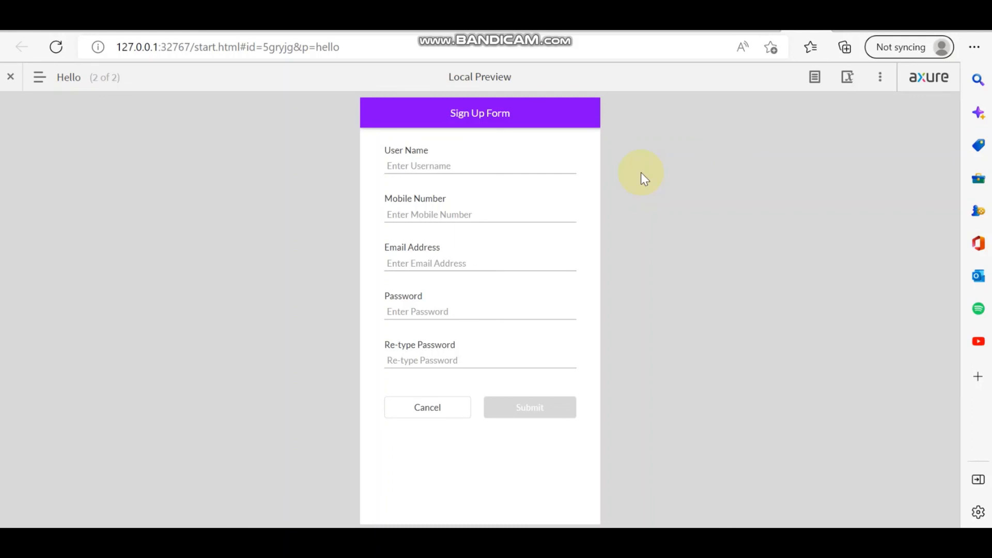
pyautogui.click(594, 169)
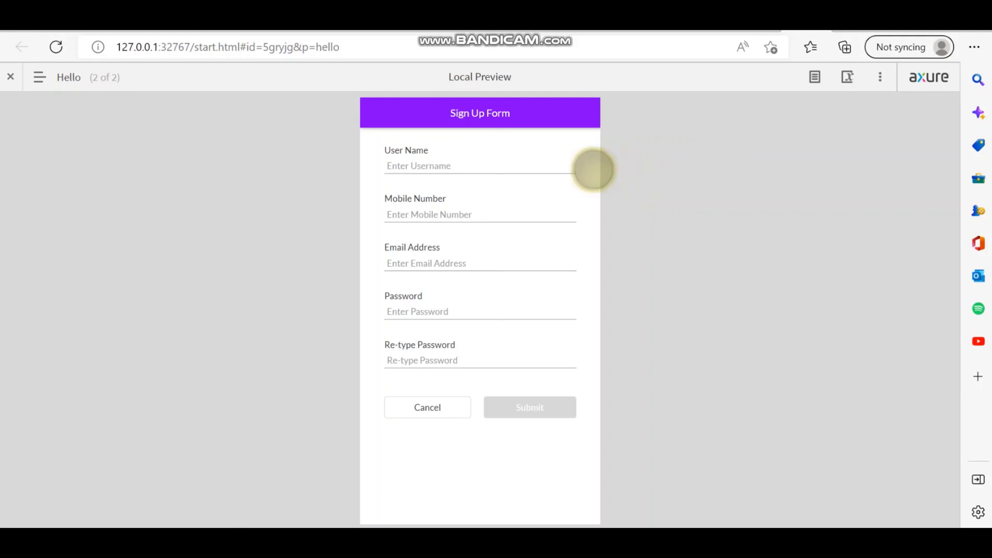